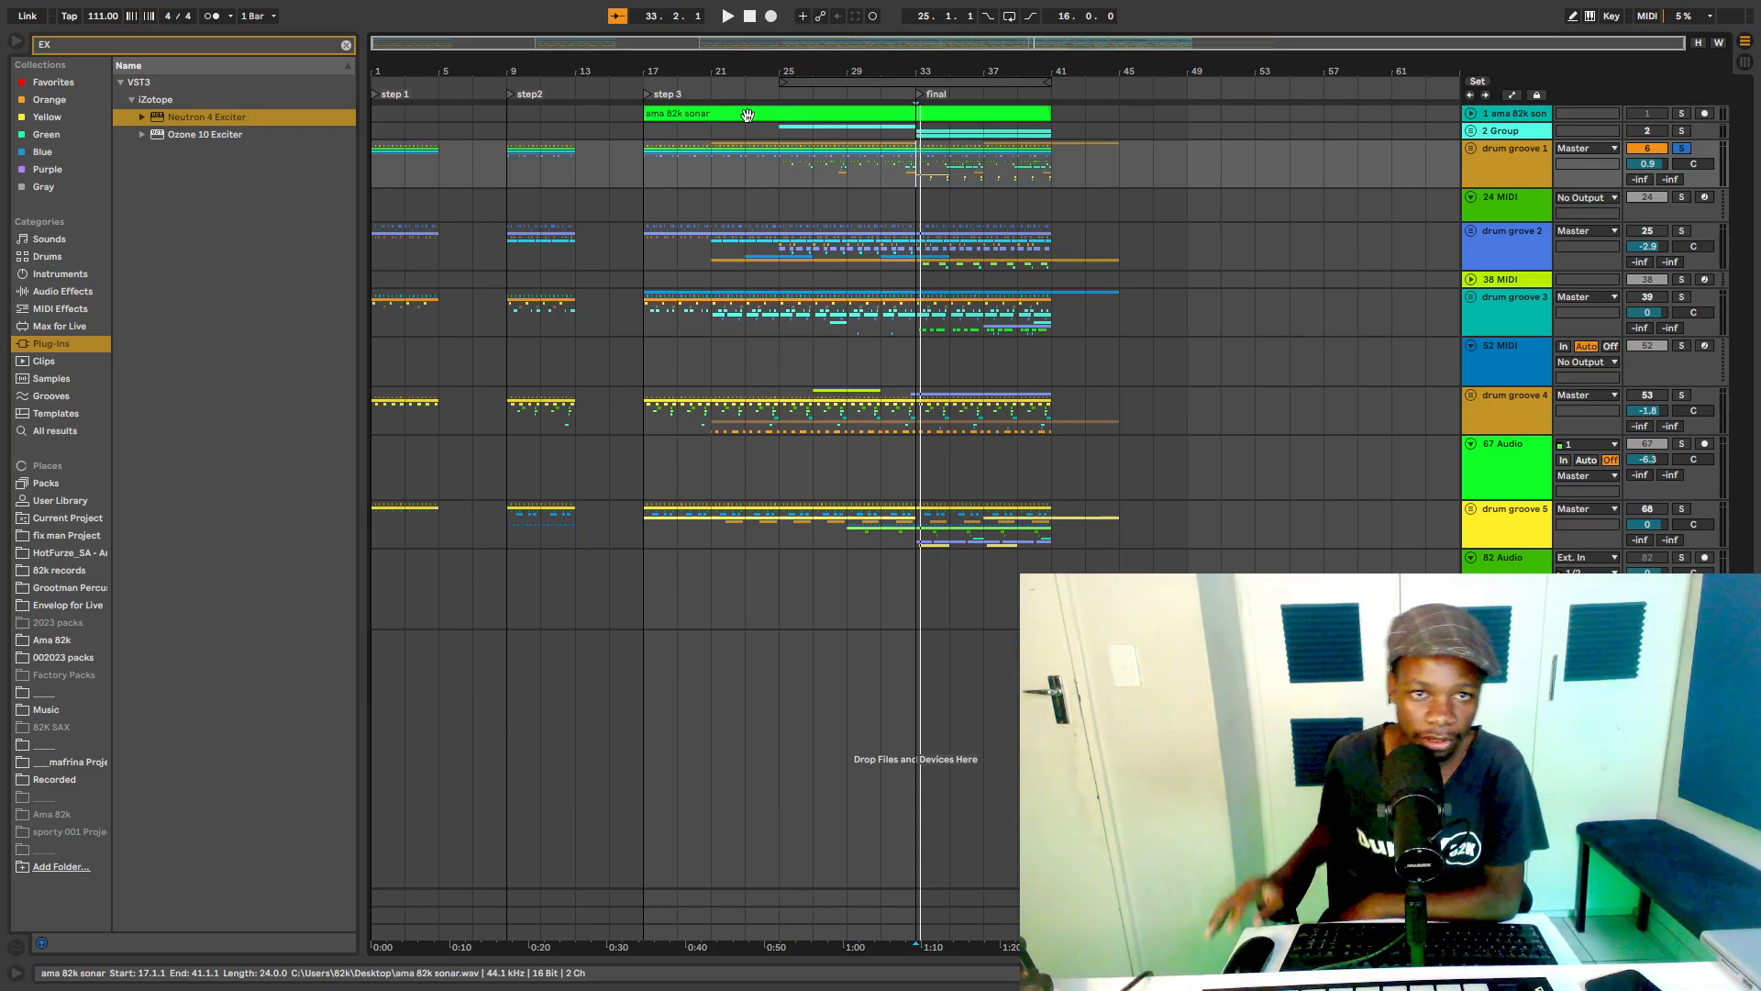
# Step: Select bars 1 to 45 of the drum groove 1 group, unfold it to view its tracks, and fold it again
pyautogui.moveTo(376, 167); pyautogui.dragTo(1111, 174)
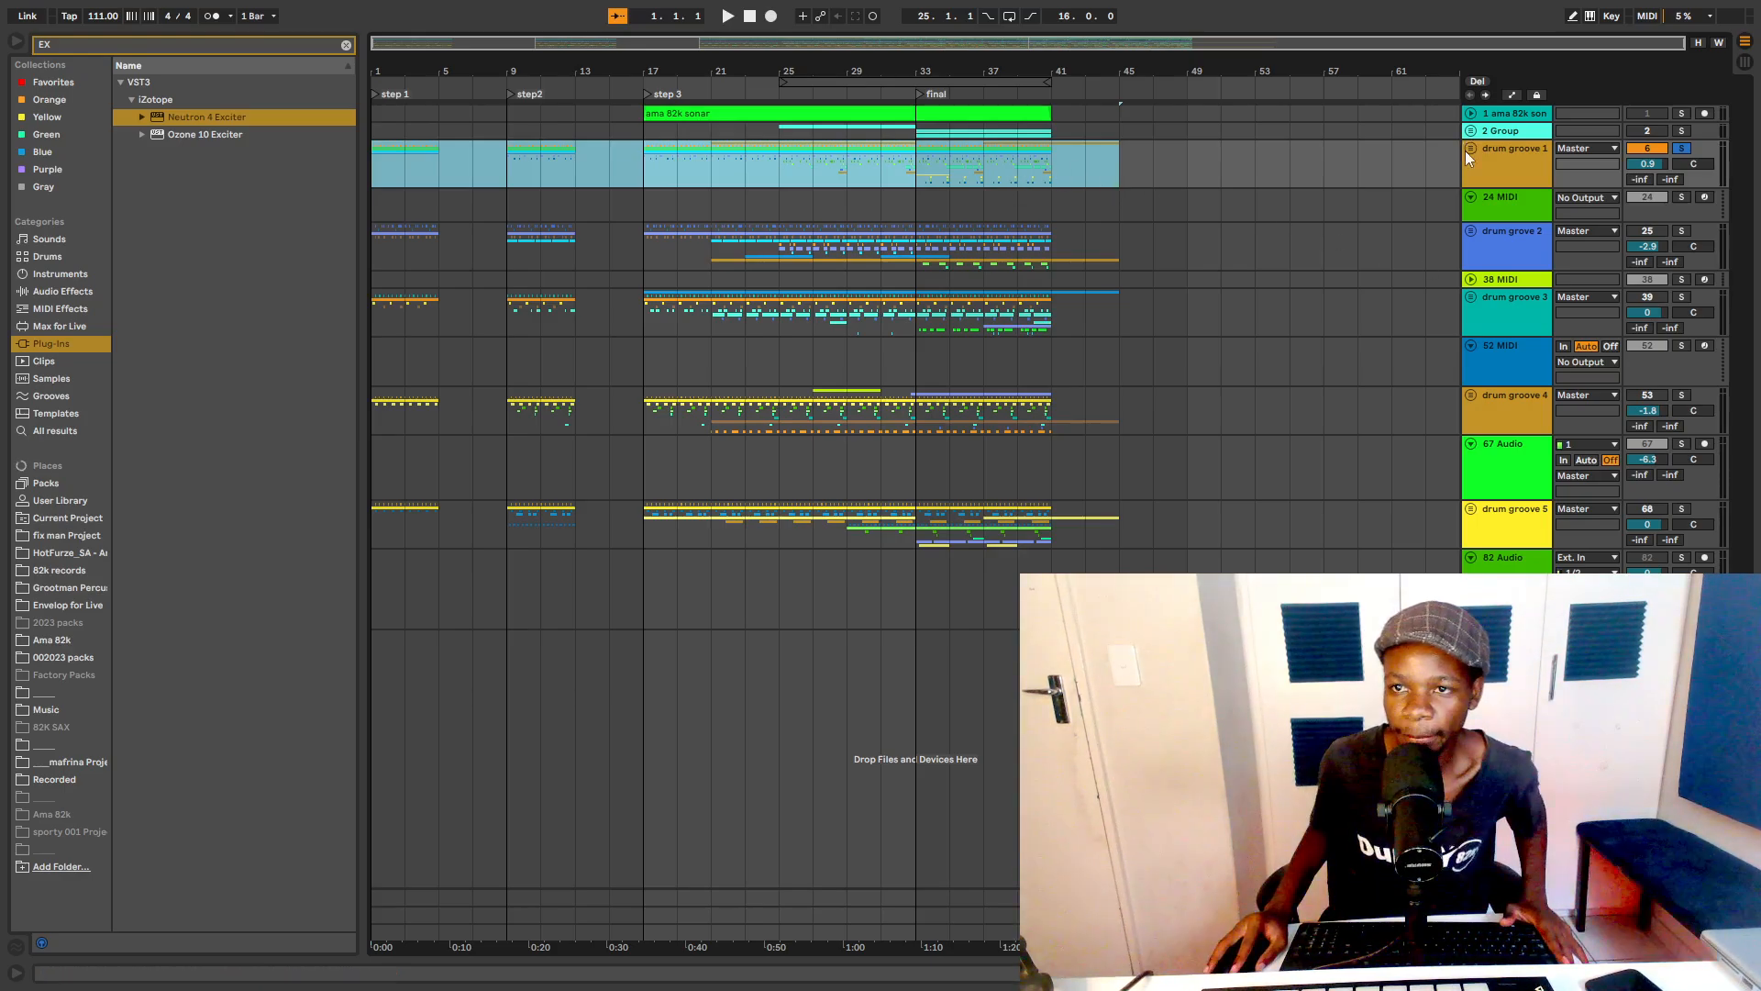
pyautogui.click(1468, 149)
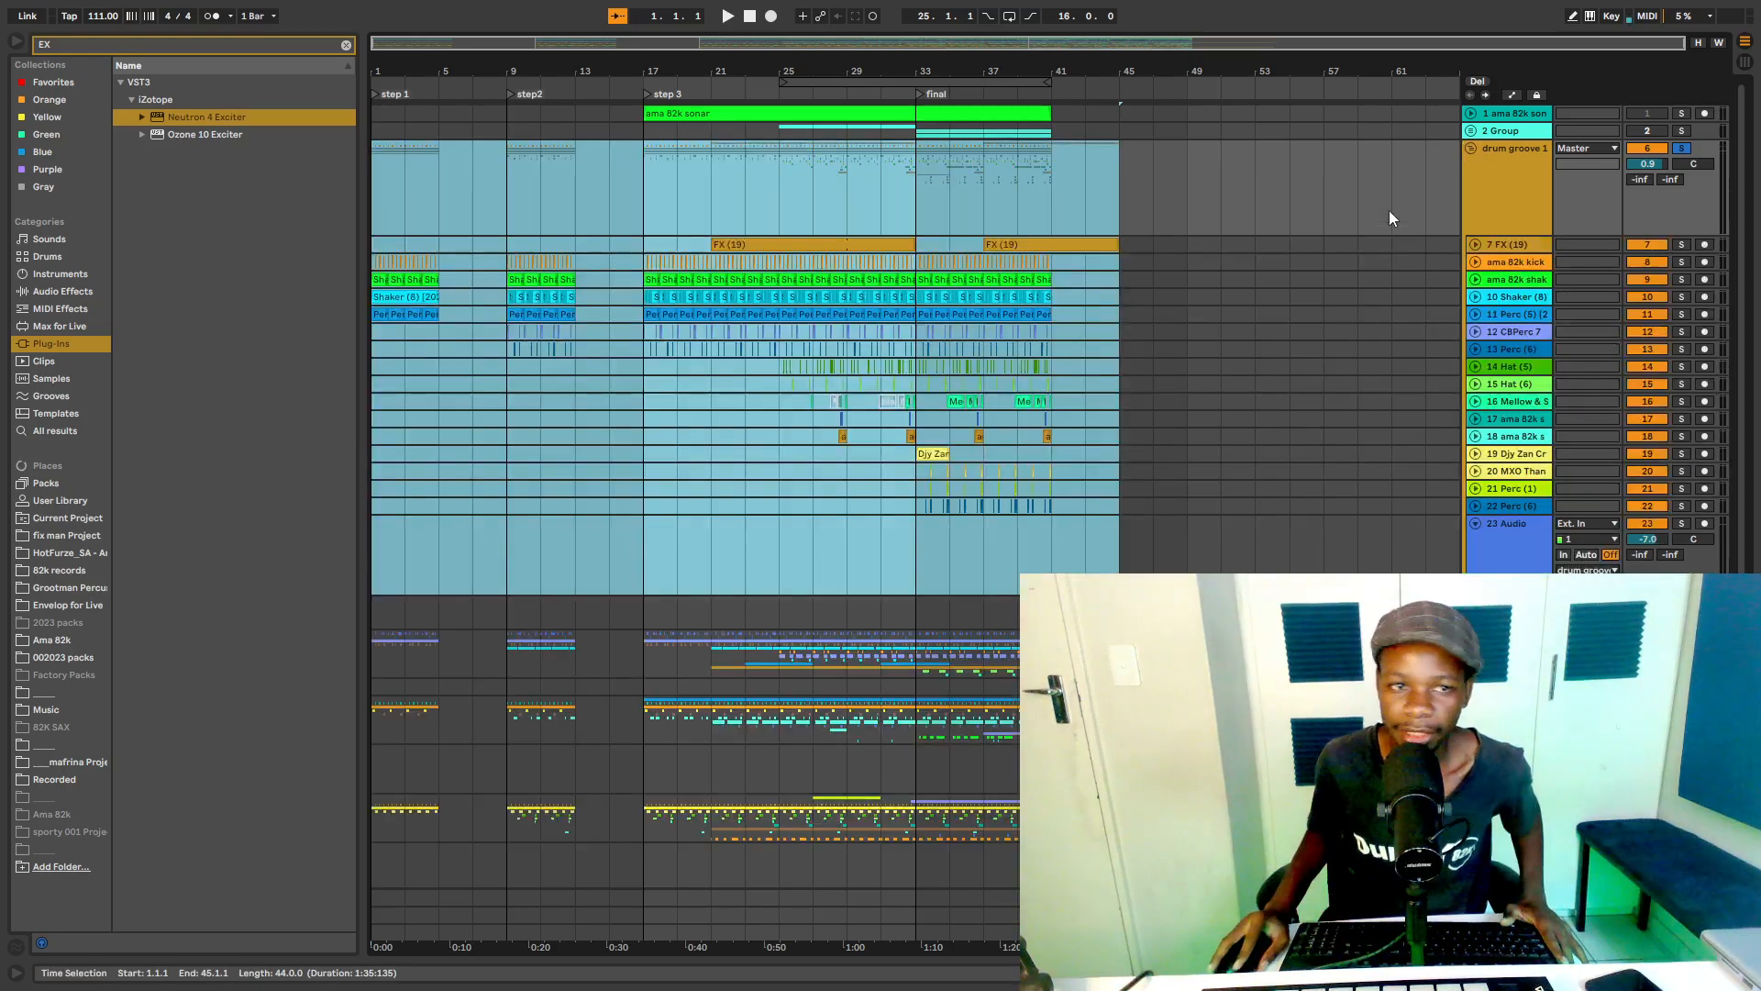
pyautogui.click(375, 182)
pyautogui.moveTo(392, 73); pyautogui.dragTo(391, 128)
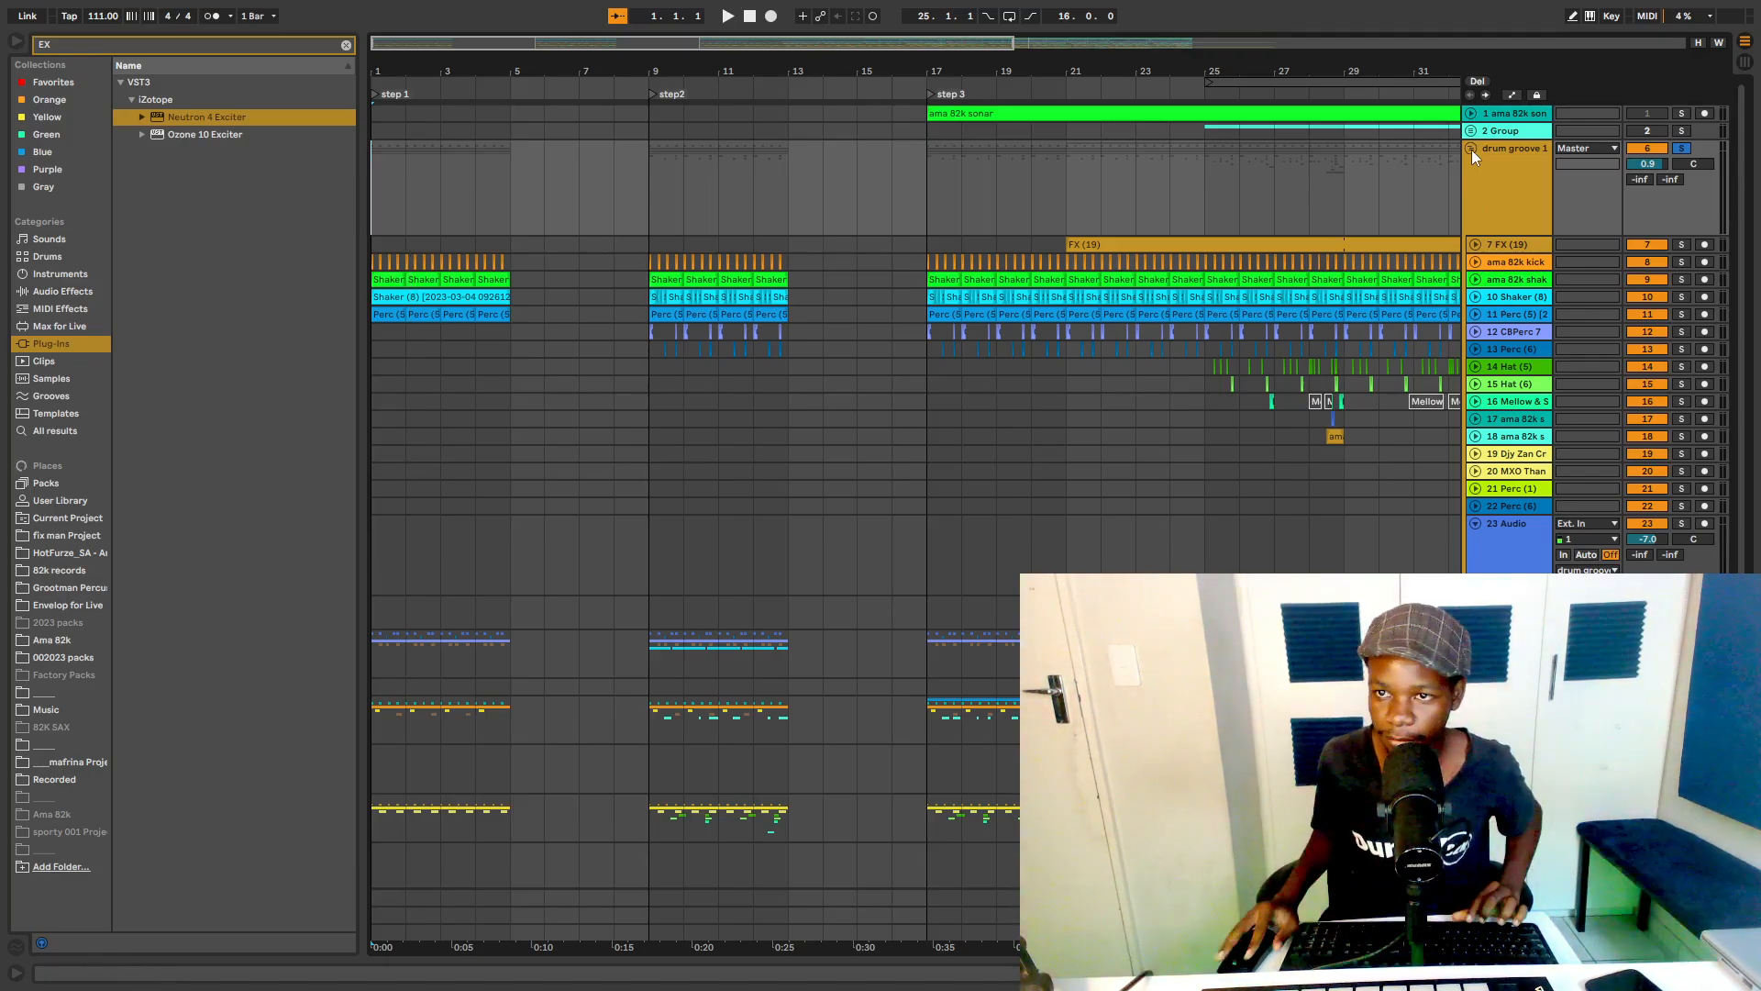
pyautogui.click(1472, 149)
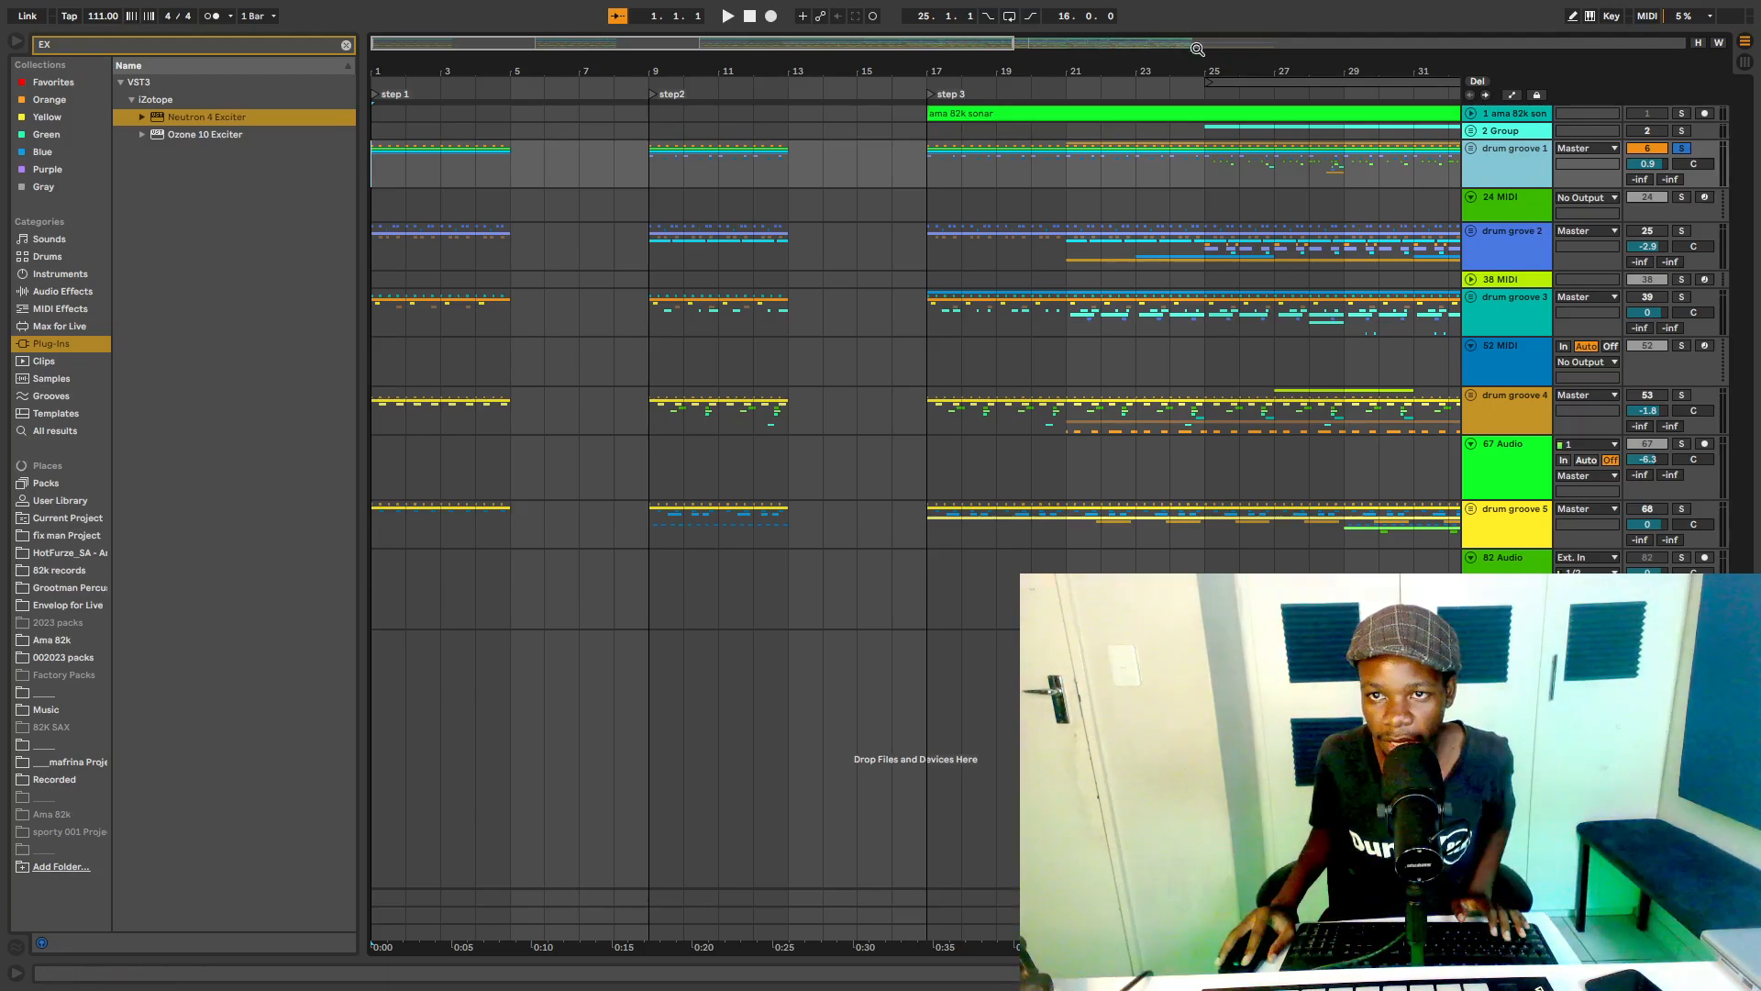
# Step: Show the whole arrangement and select the drum groove 2, 4 and 5 groups one after another
pyautogui.moveTo(1242, 67); pyautogui.dragTo(1244, 28)
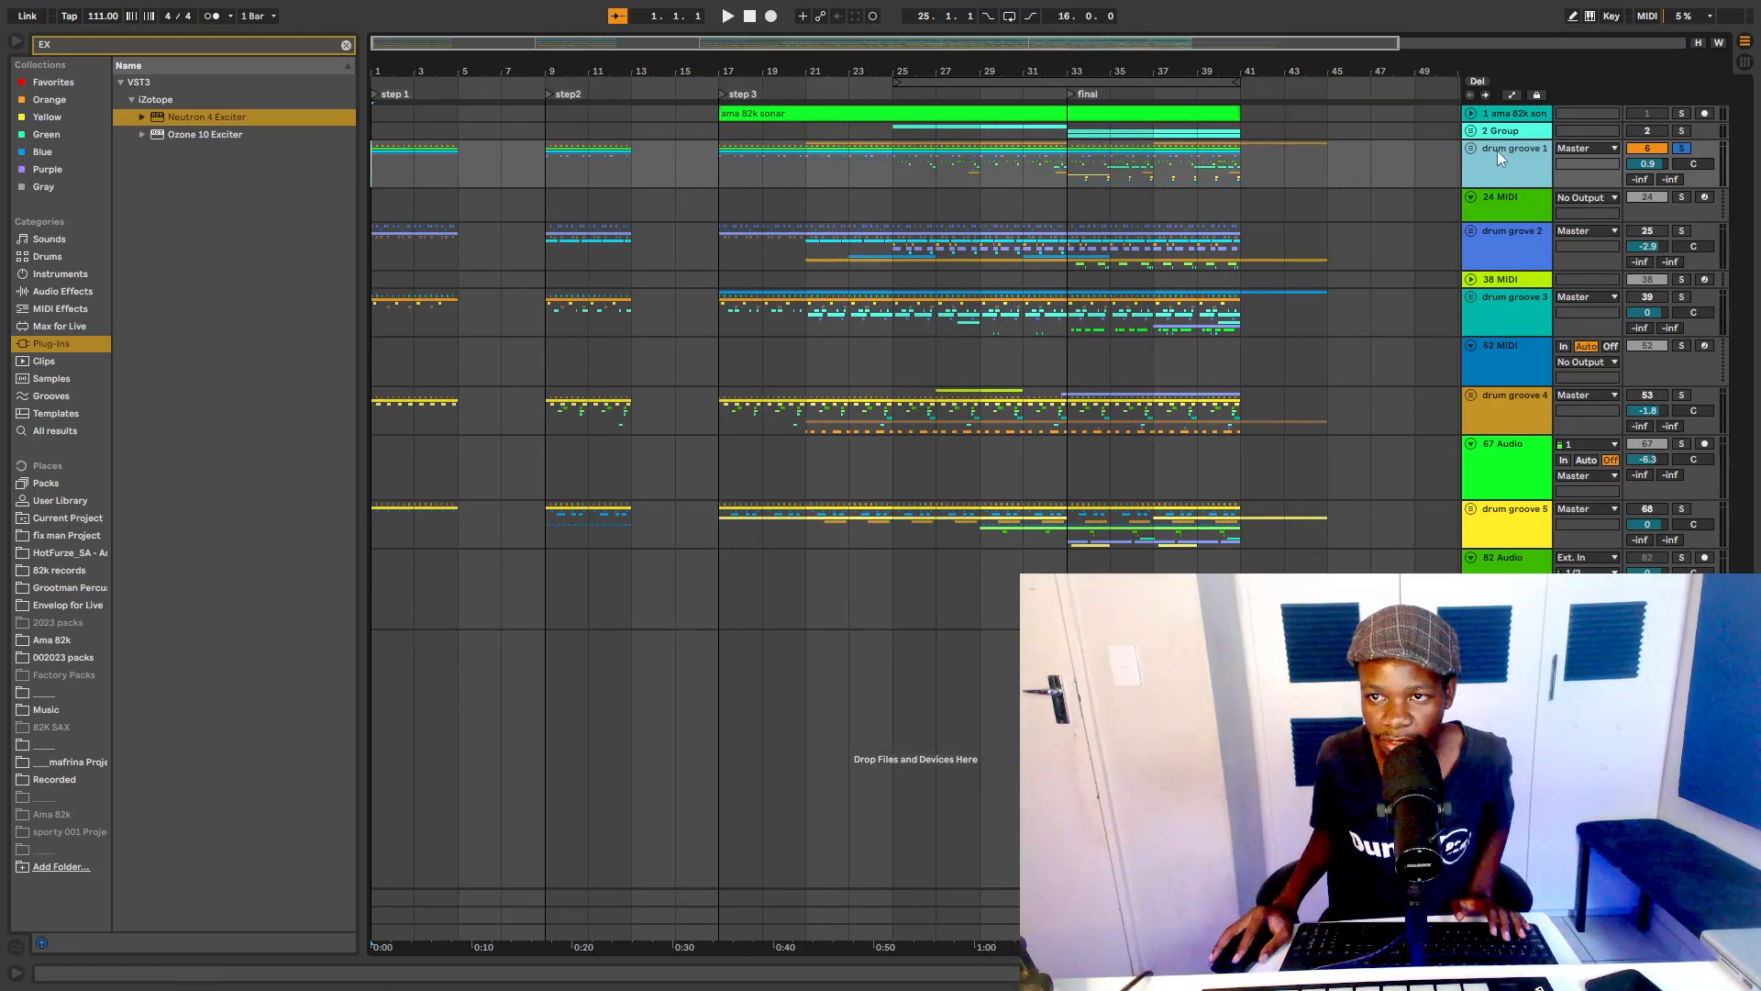
pyautogui.click(1515, 241)
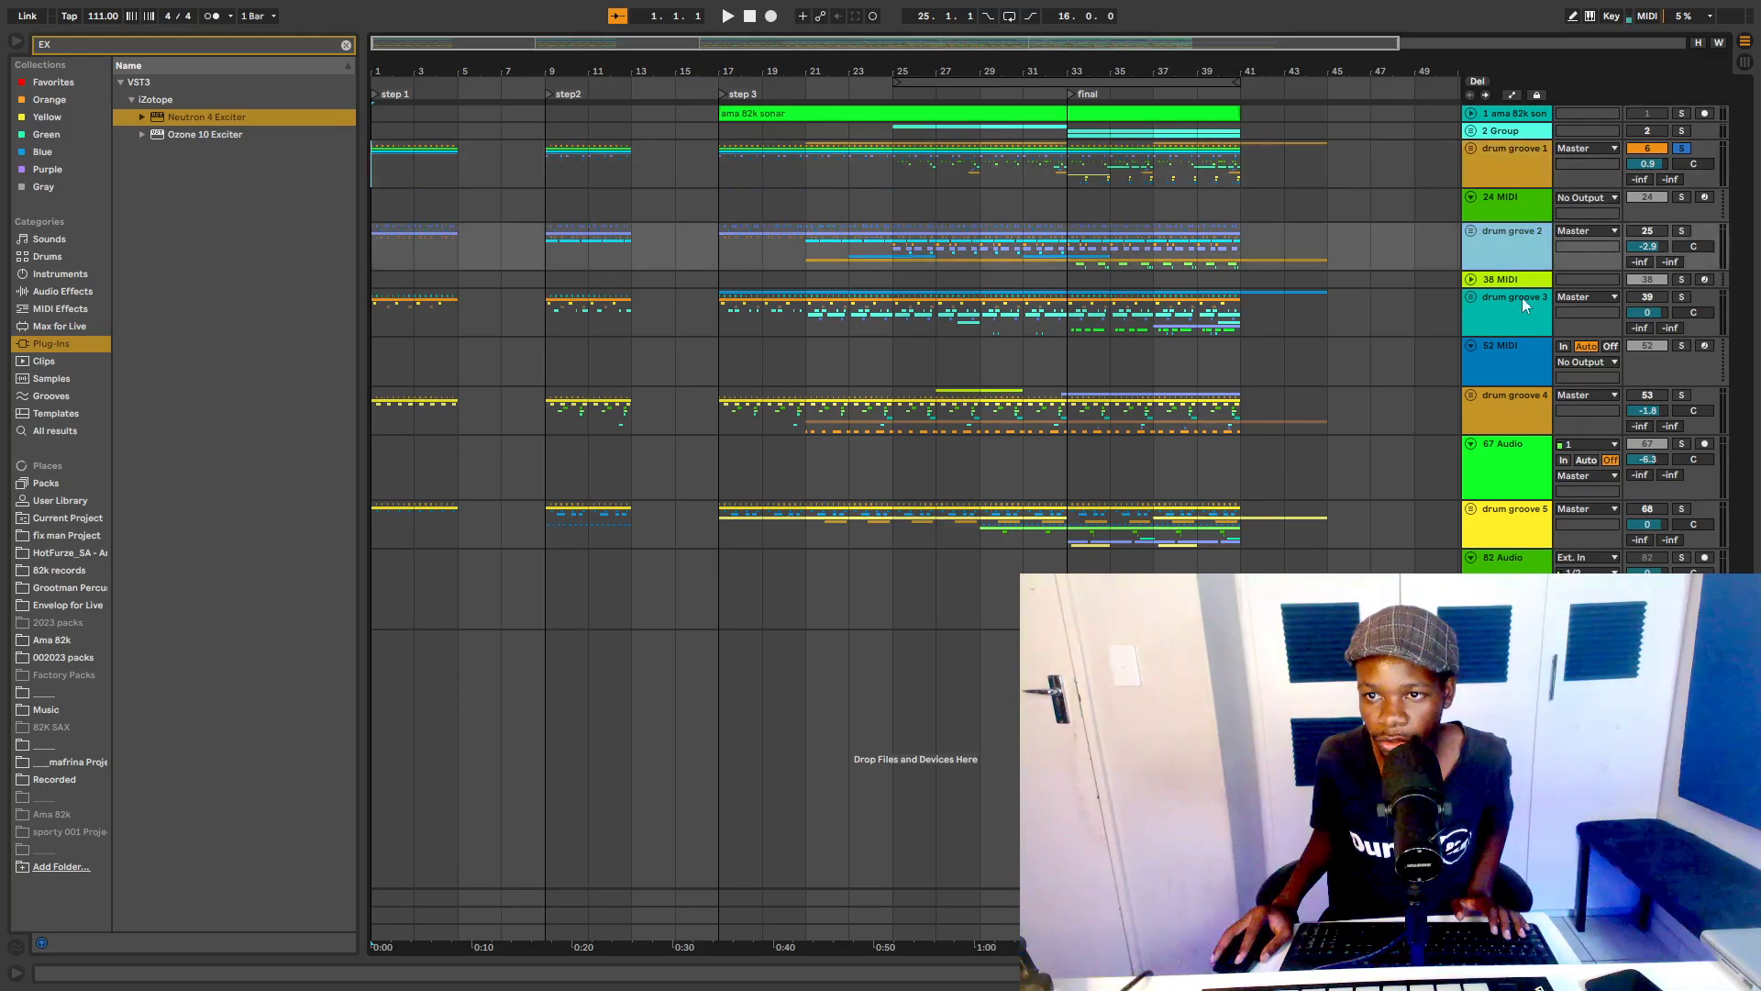
pyautogui.click(1510, 409)
pyautogui.click(1515, 519)
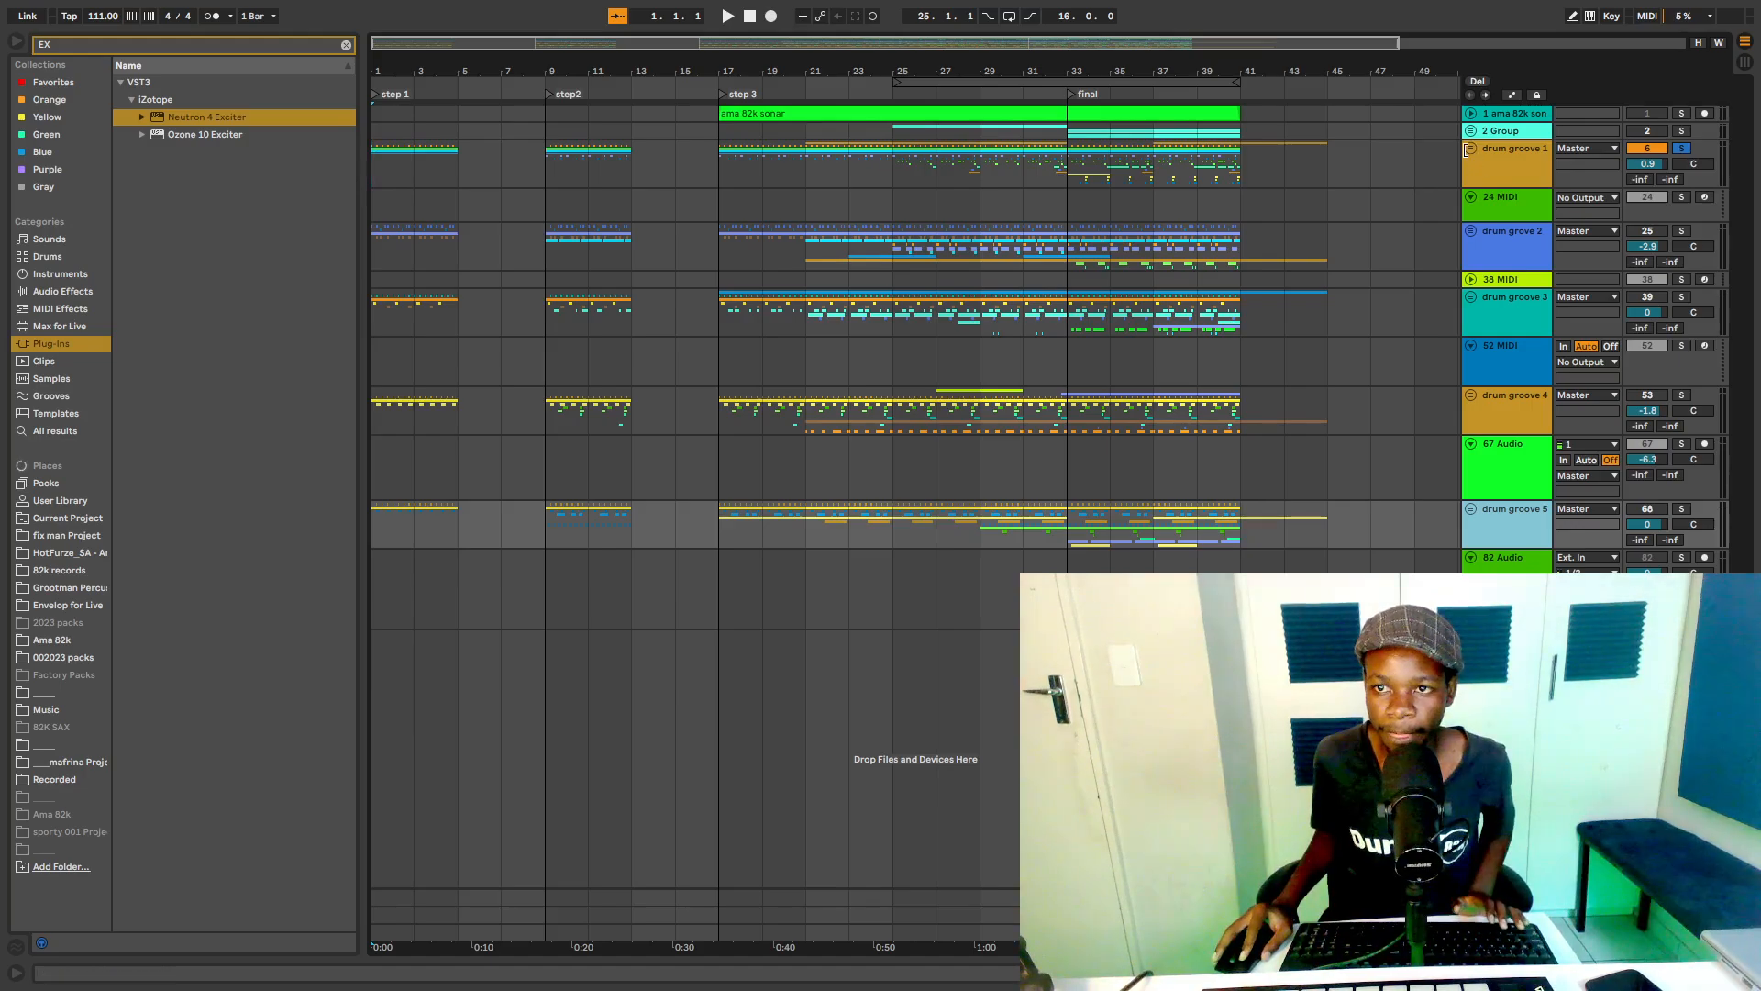
# Step: Unfold the drum groove 1 group and play the start of its step 1 section
pyautogui.click(1471, 148)
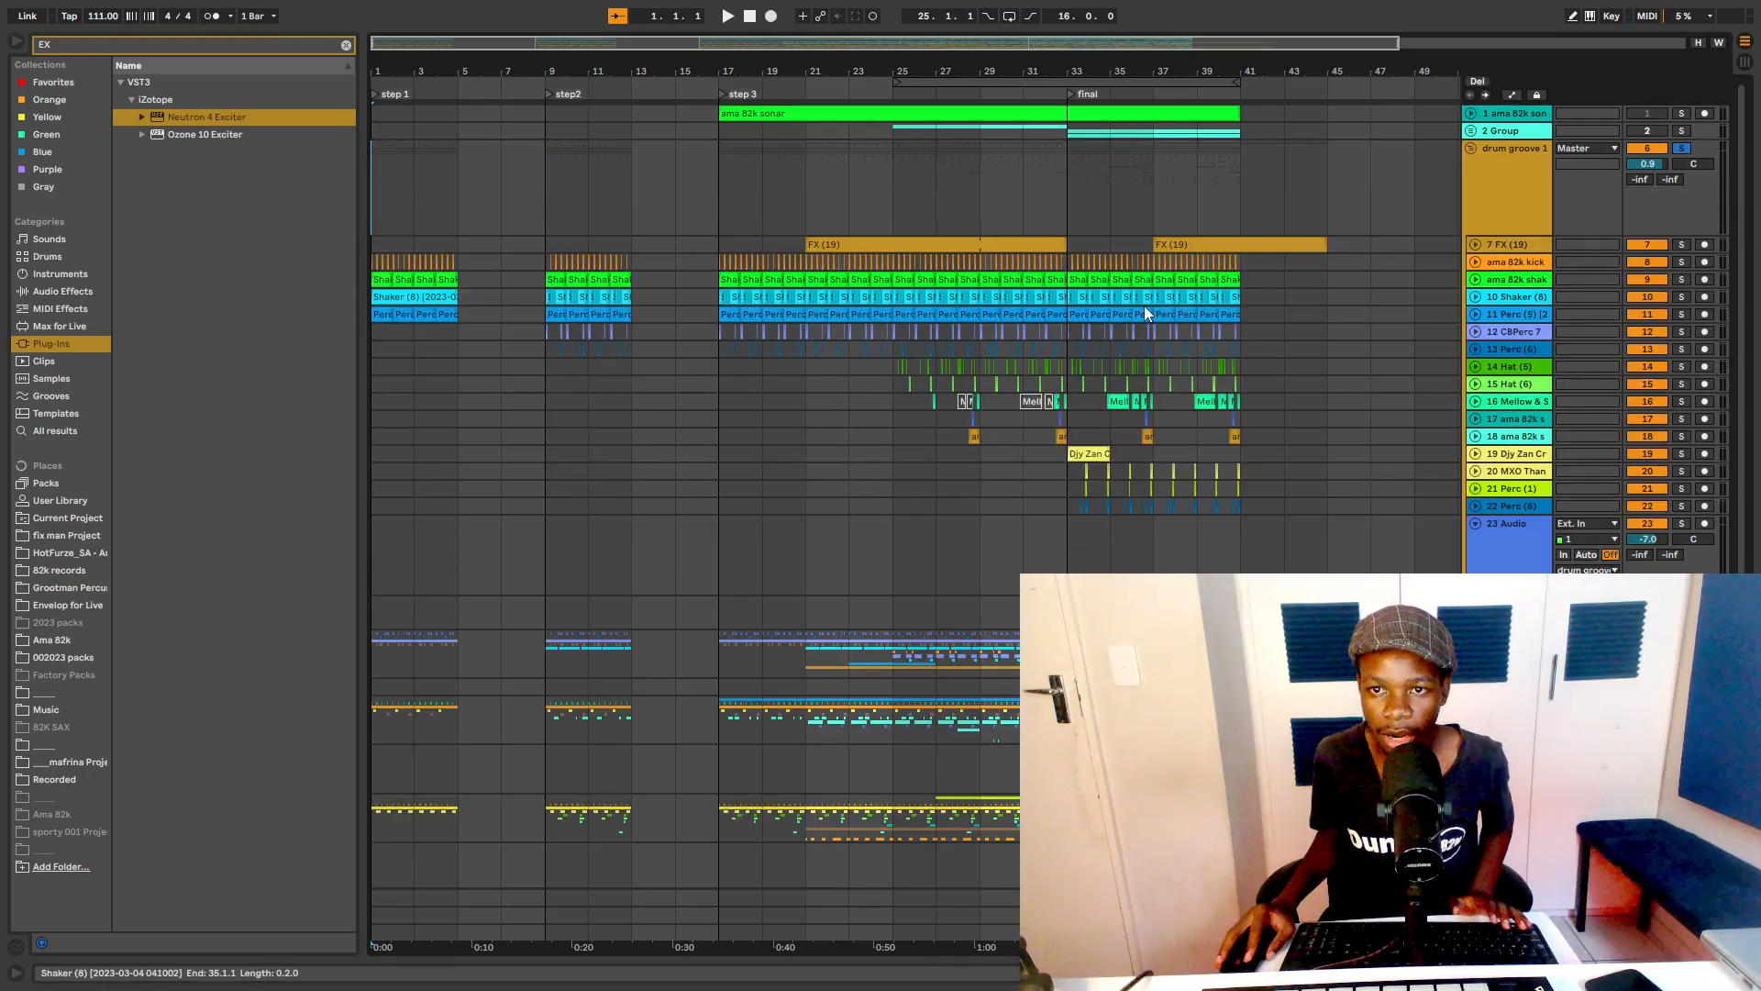
pyautogui.moveTo(387, 73); pyautogui.dragTo(387, 168)
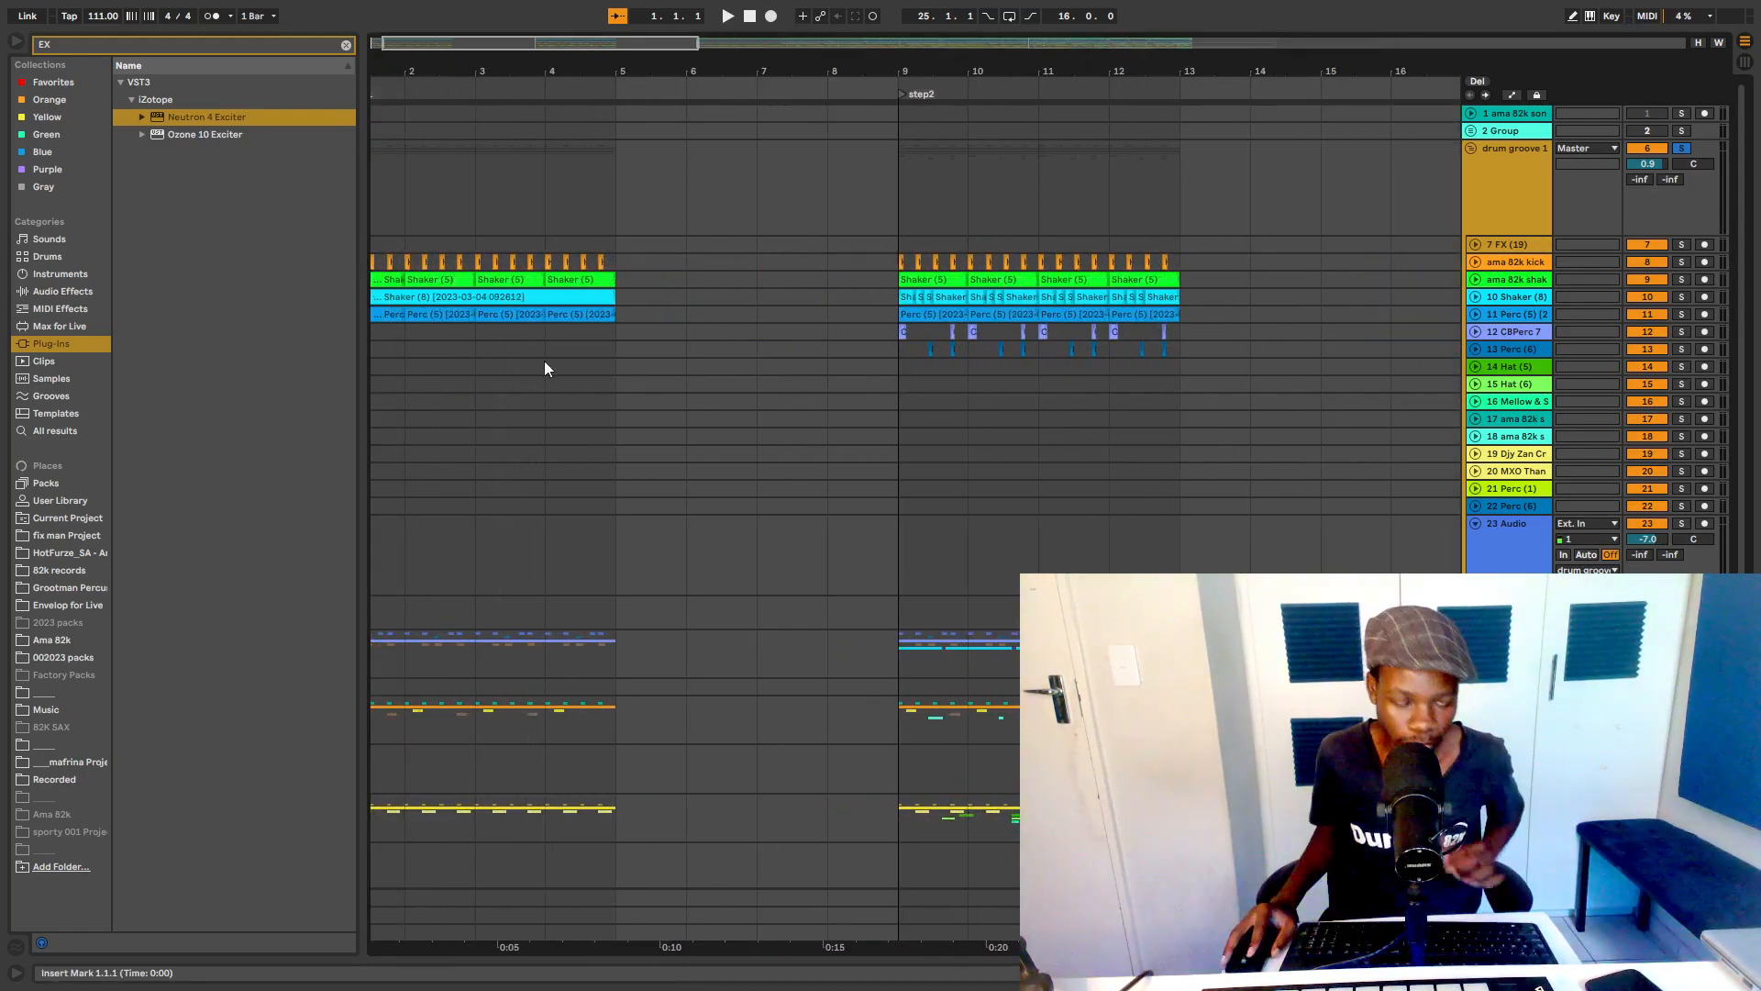
pyautogui.press('space')
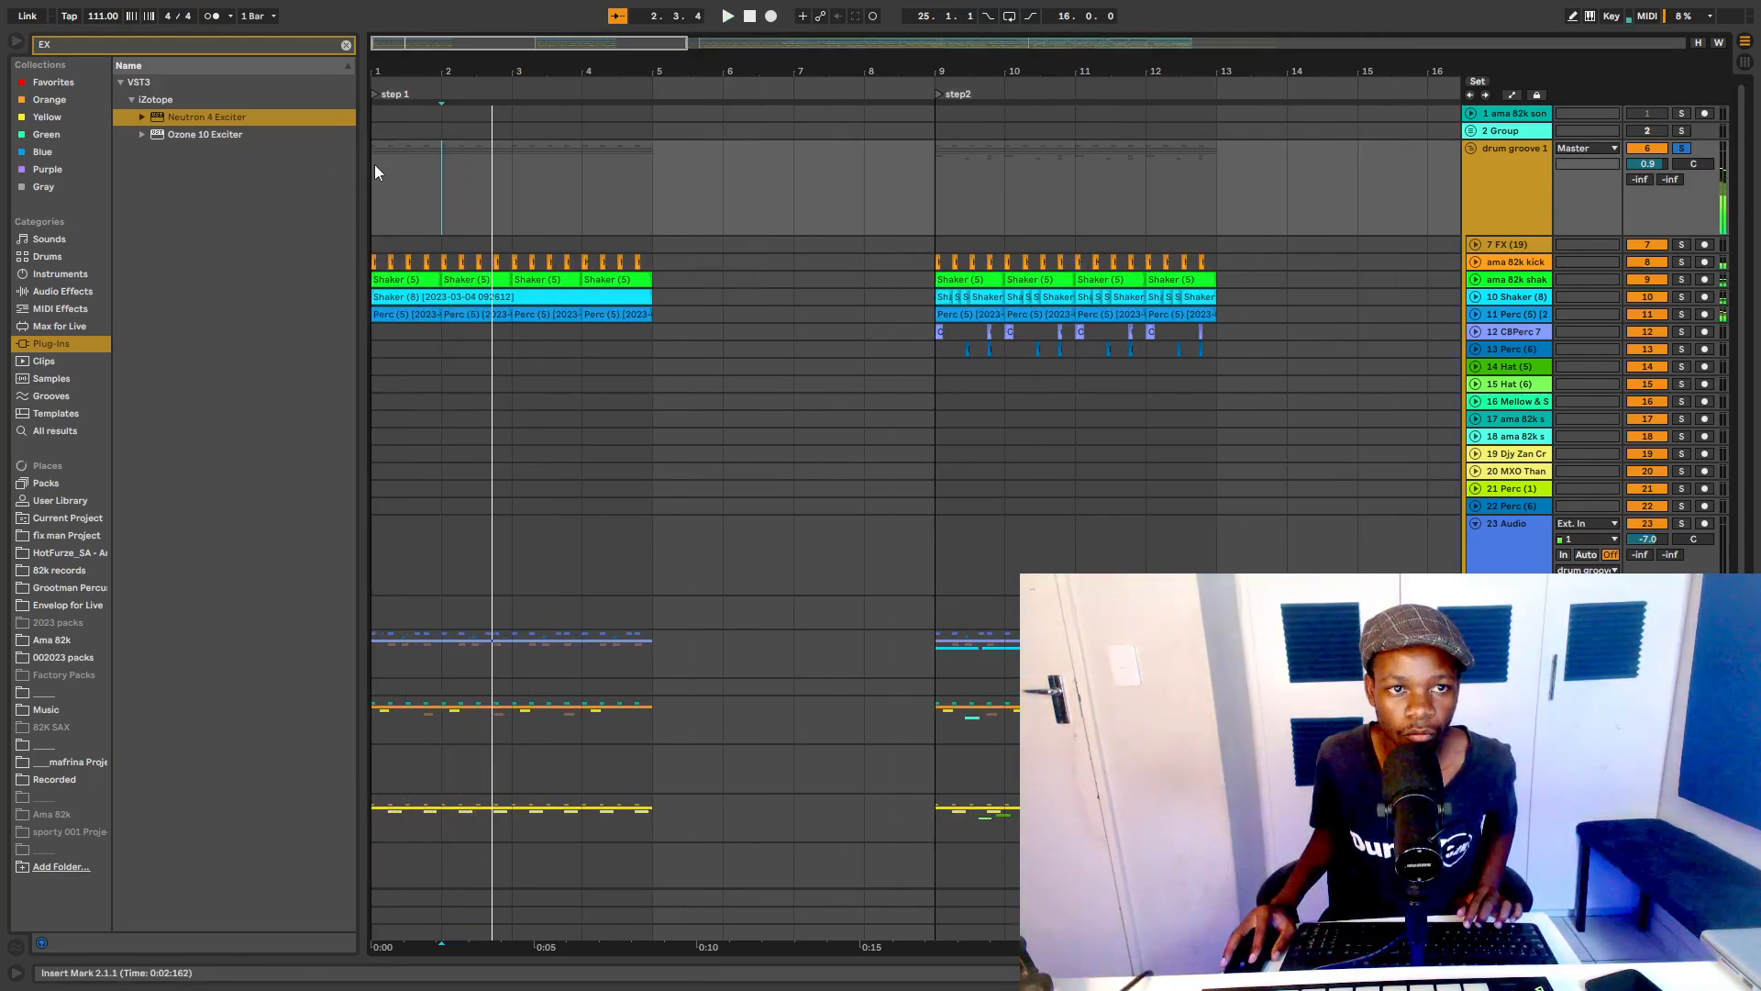
pyautogui.press('space')
# Step: Audition drum groove 1 from the start of the final section at bar 33, and again from bar 29
pyautogui.moveTo(681, 65); pyautogui.dragTo(681, 3)
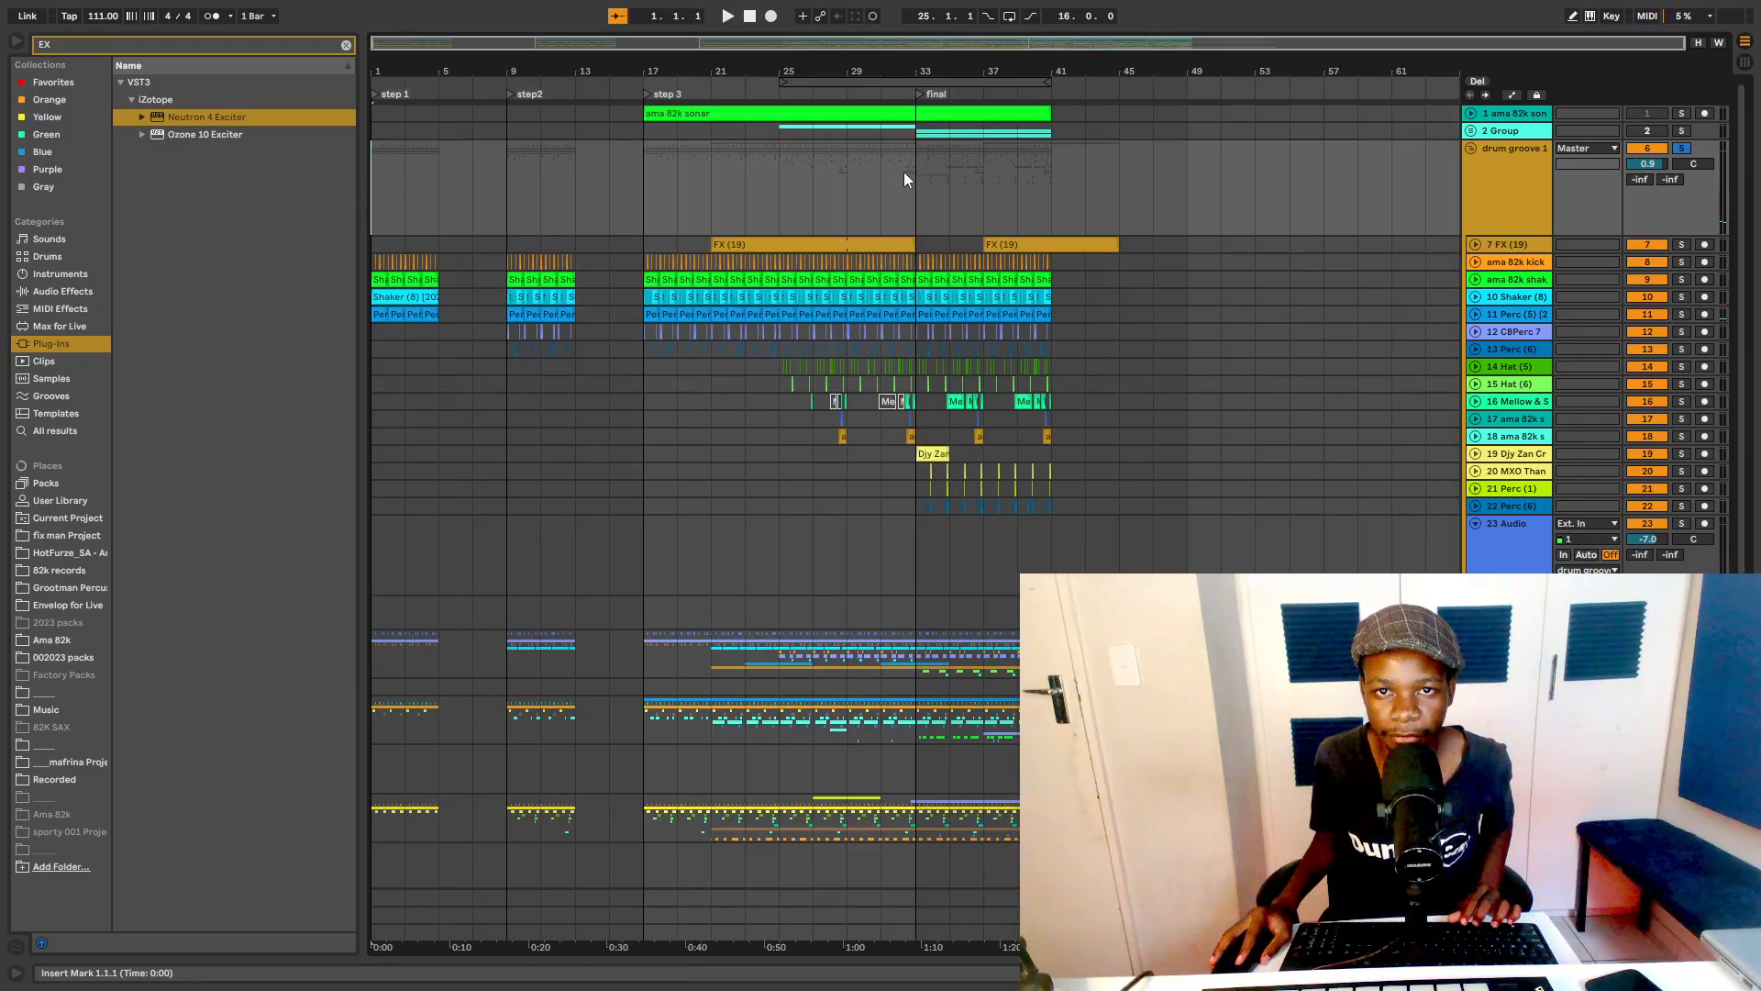
pyautogui.click(901, 190)
pyautogui.press('space')
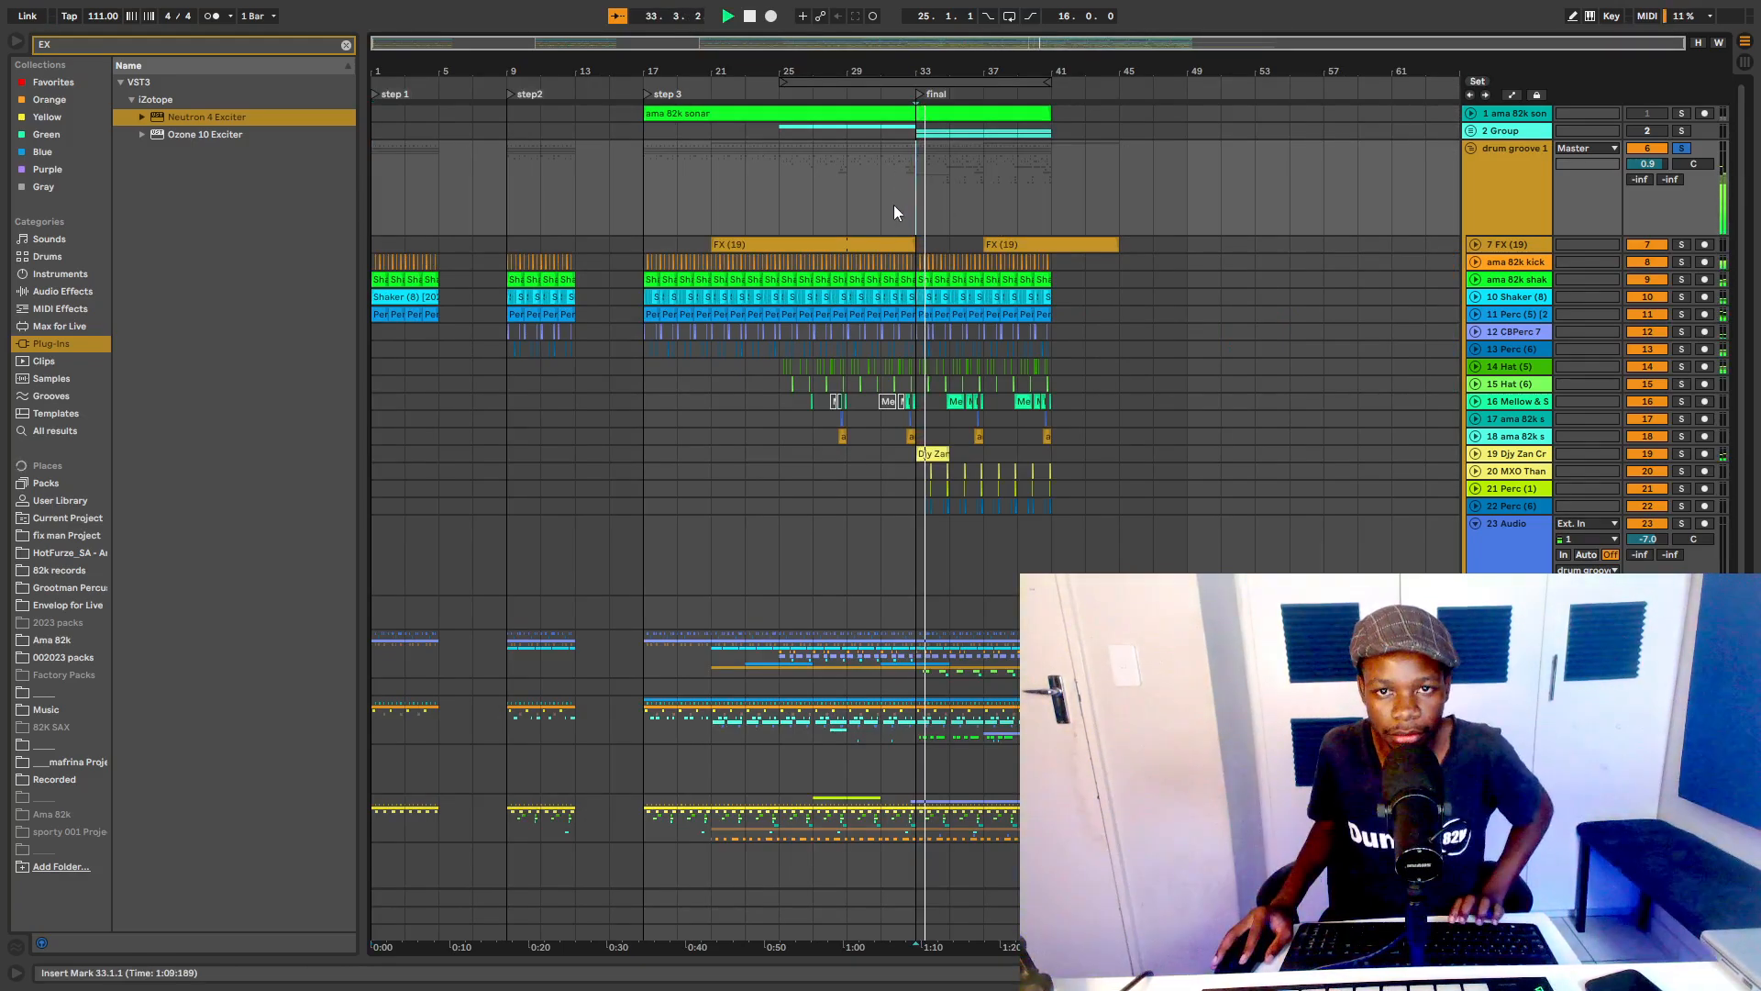
pyautogui.click(846, 195)
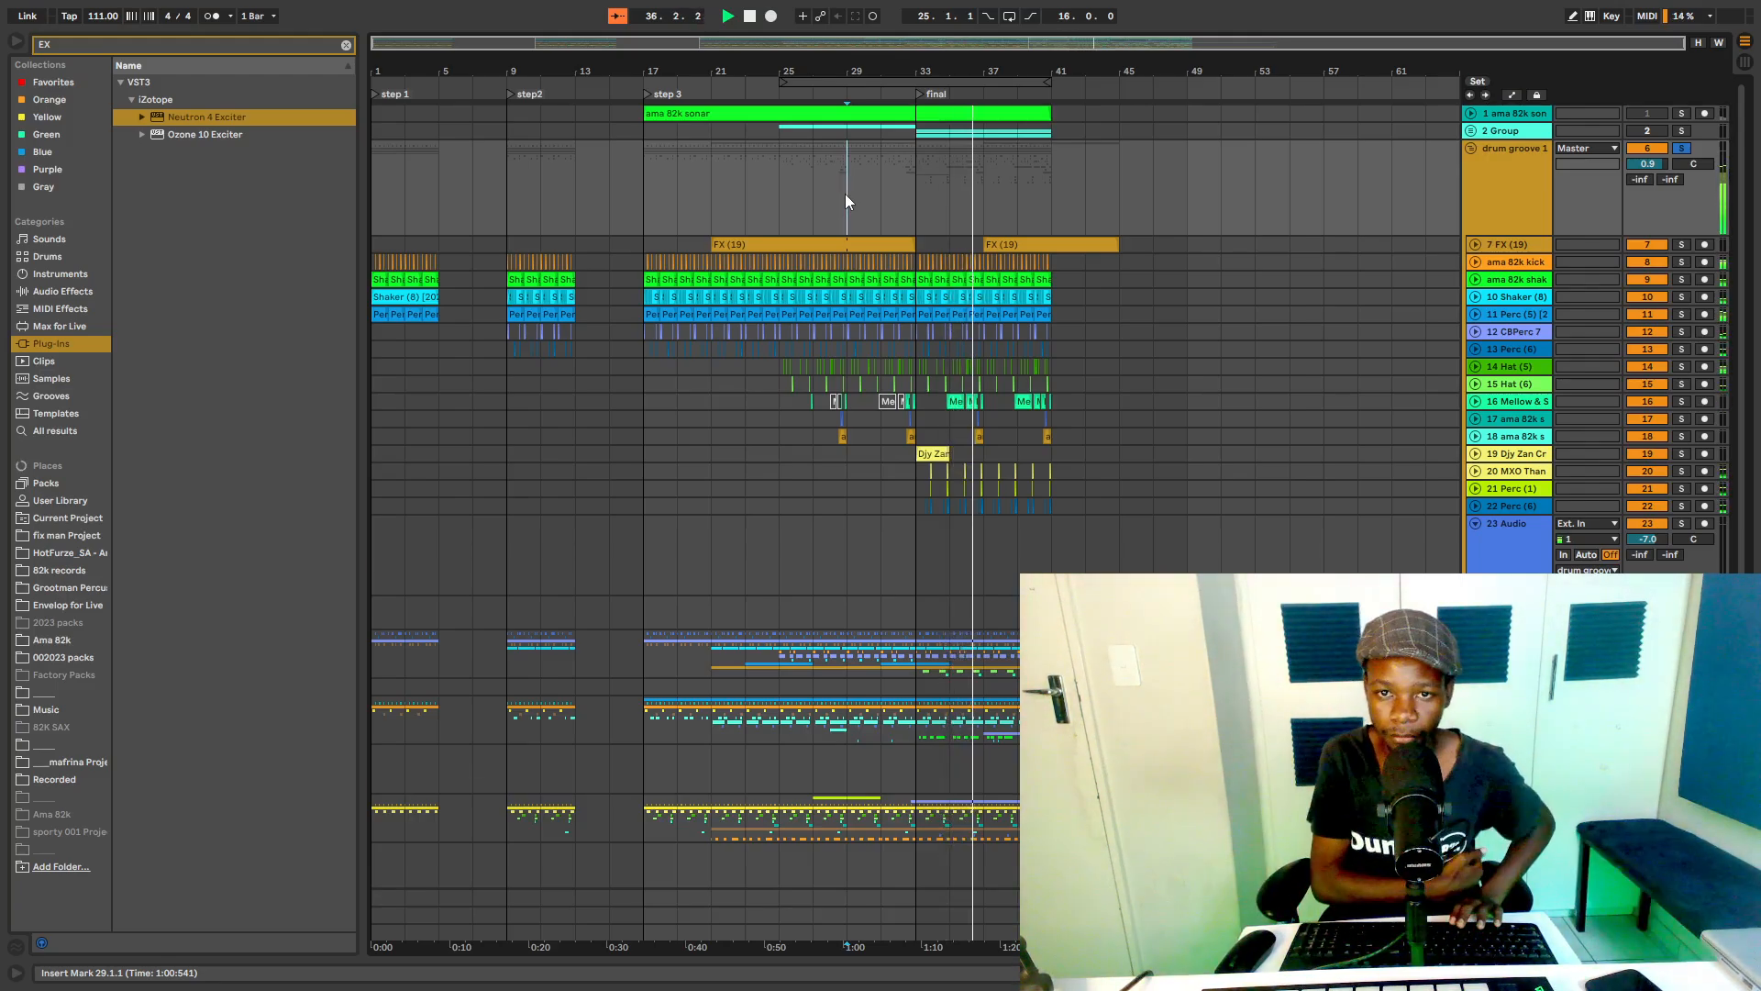
pyautogui.press('space')
pyautogui.press('space')
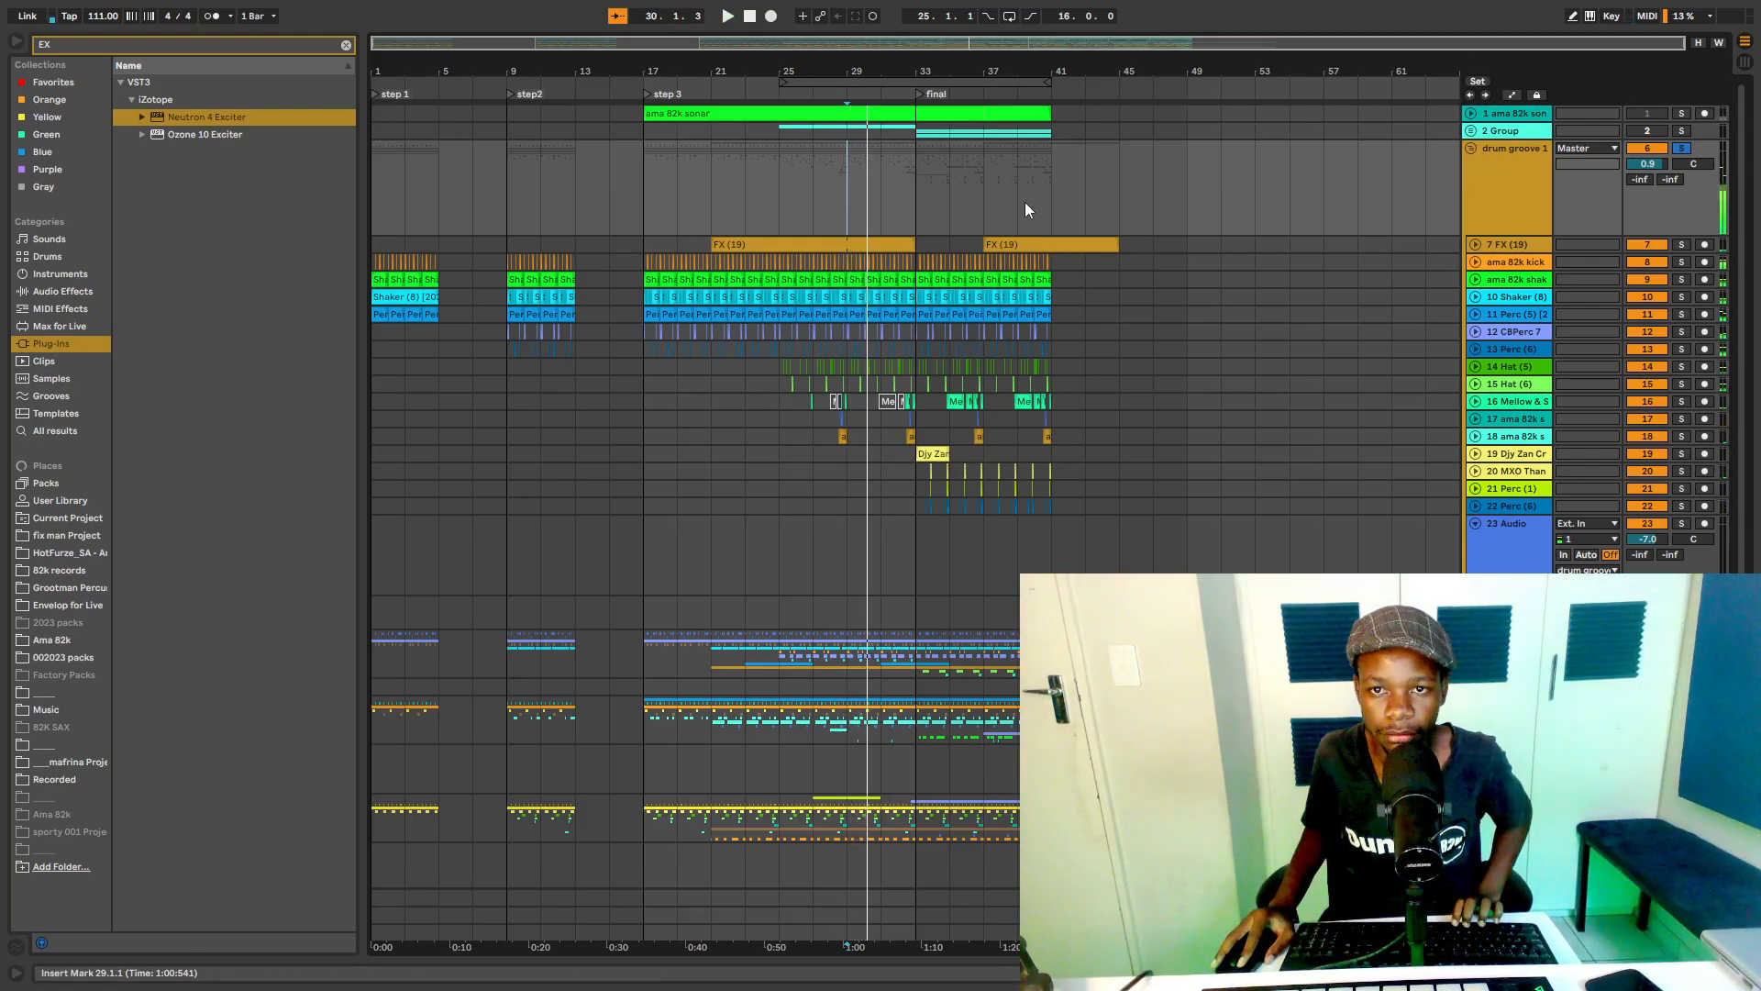
# Step: Play the last bars of drum groove 1 from bar 39 and stop playback
pyautogui.click(1026, 210)
pyautogui.press('space')
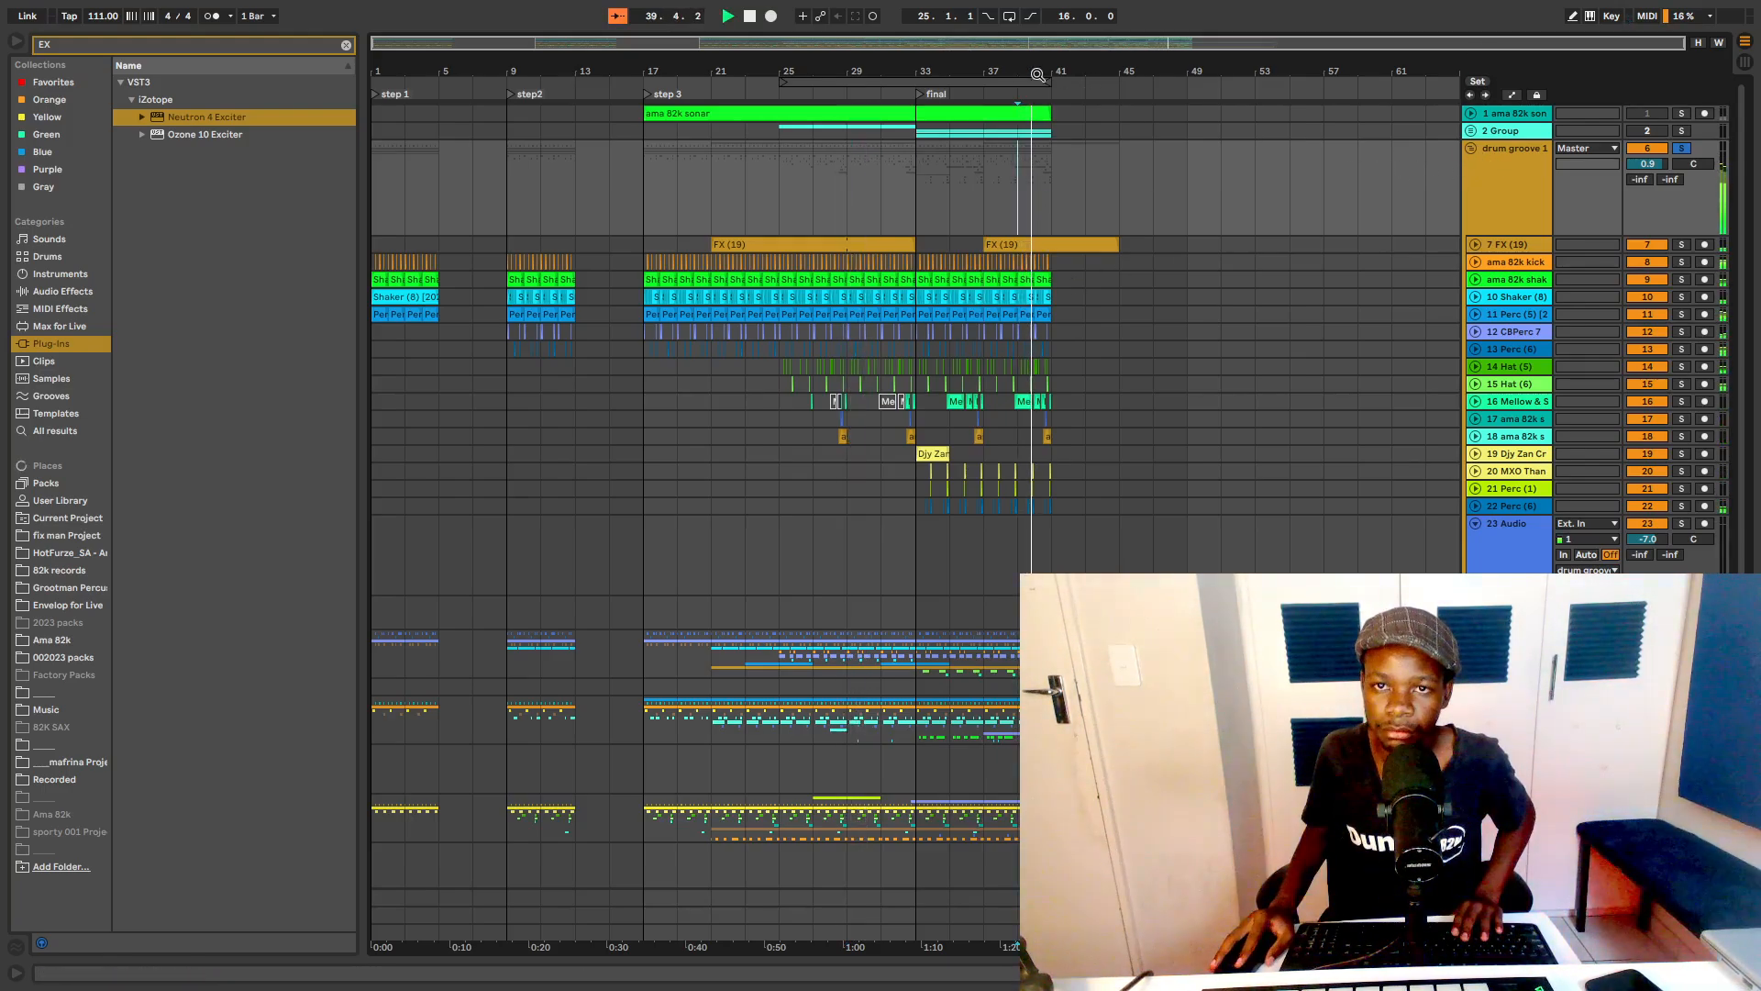
pyautogui.moveTo(1056, 72)
pyautogui.mouseDown()
pyautogui.moveTo(1047, 220)
pyautogui.moveTo(1055, 73)
pyautogui.mouseUp()
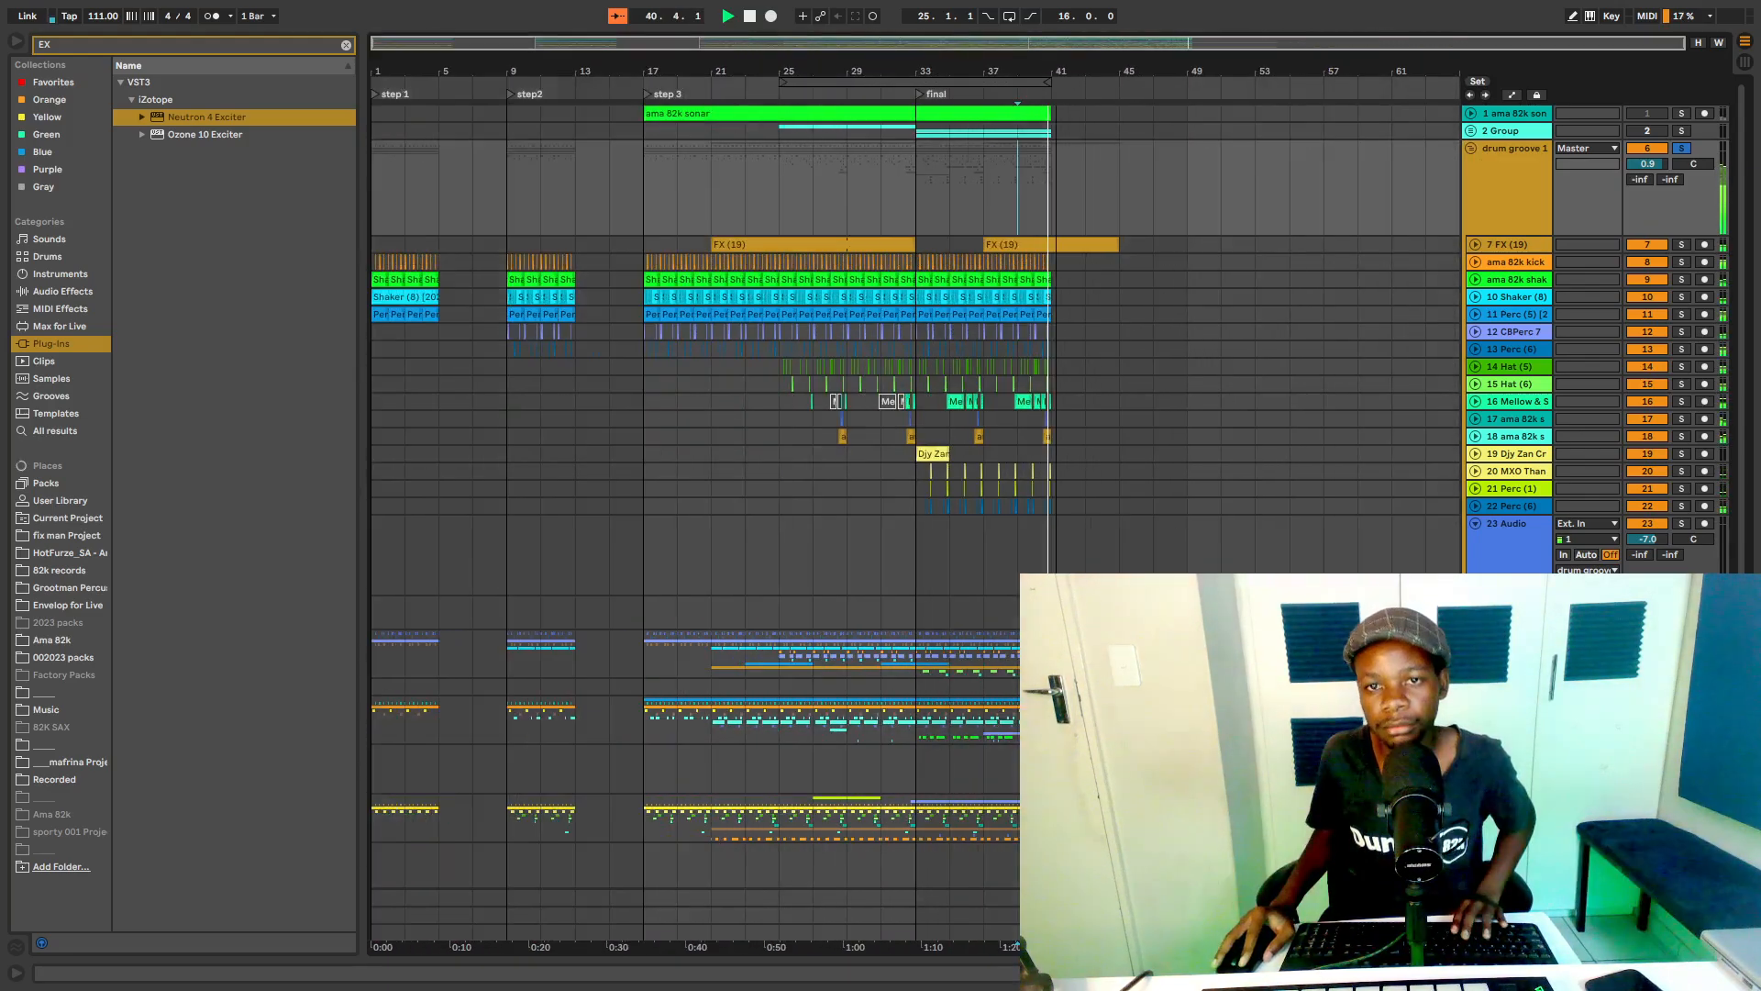
pyautogui.doubleClick(756, 19)
# Step: Solo the ama 82k kick track and listen to it in the step 1 section
pyautogui.moveTo(396, 72); pyautogui.dragTo(493, 189)
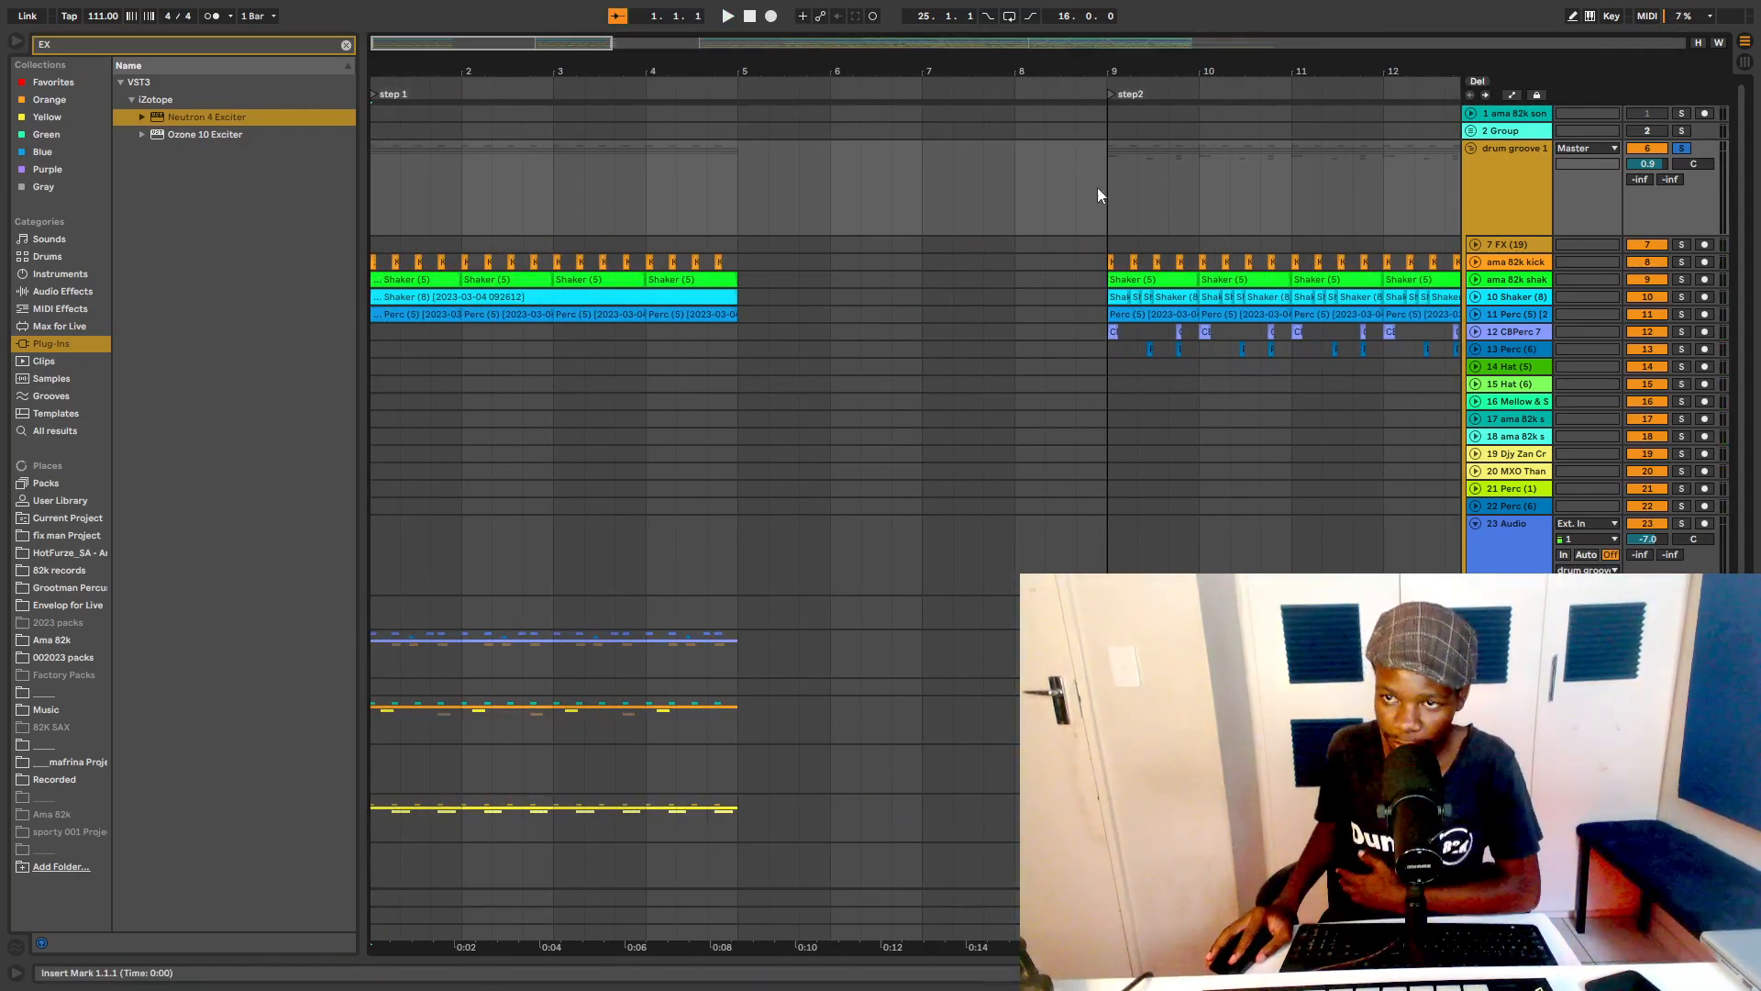
pyautogui.moveTo(390, 68); pyautogui.dragTo(389, 119)
pyautogui.click(1675, 265)
pyautogui.press('space')
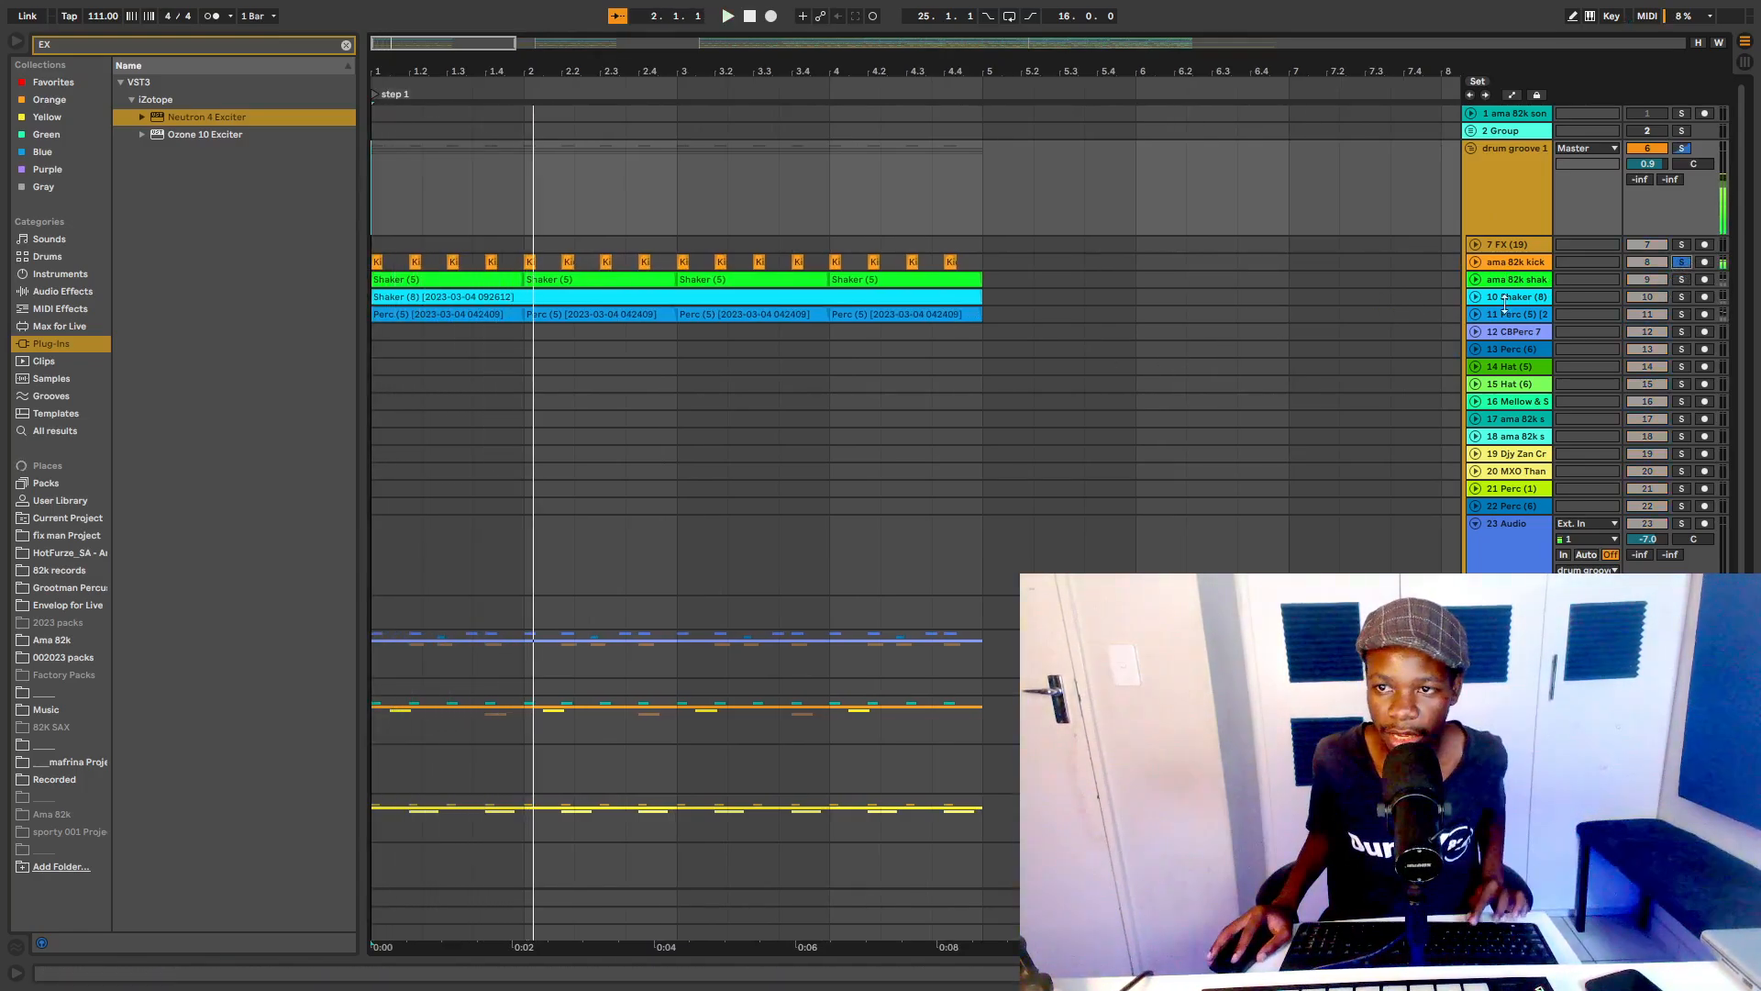
pyautogui.press('space')
# Step: Unfold the two shaker tracks, add both to the kick's solo, and play them together from bar 1
pyautogui.click(1475, 297)
pyautogui.click(1475, 280)
pyautogui.keyDown('ctrl'); pyautogui.click(1680, 280); pyautogui.keyUp('ctrl')
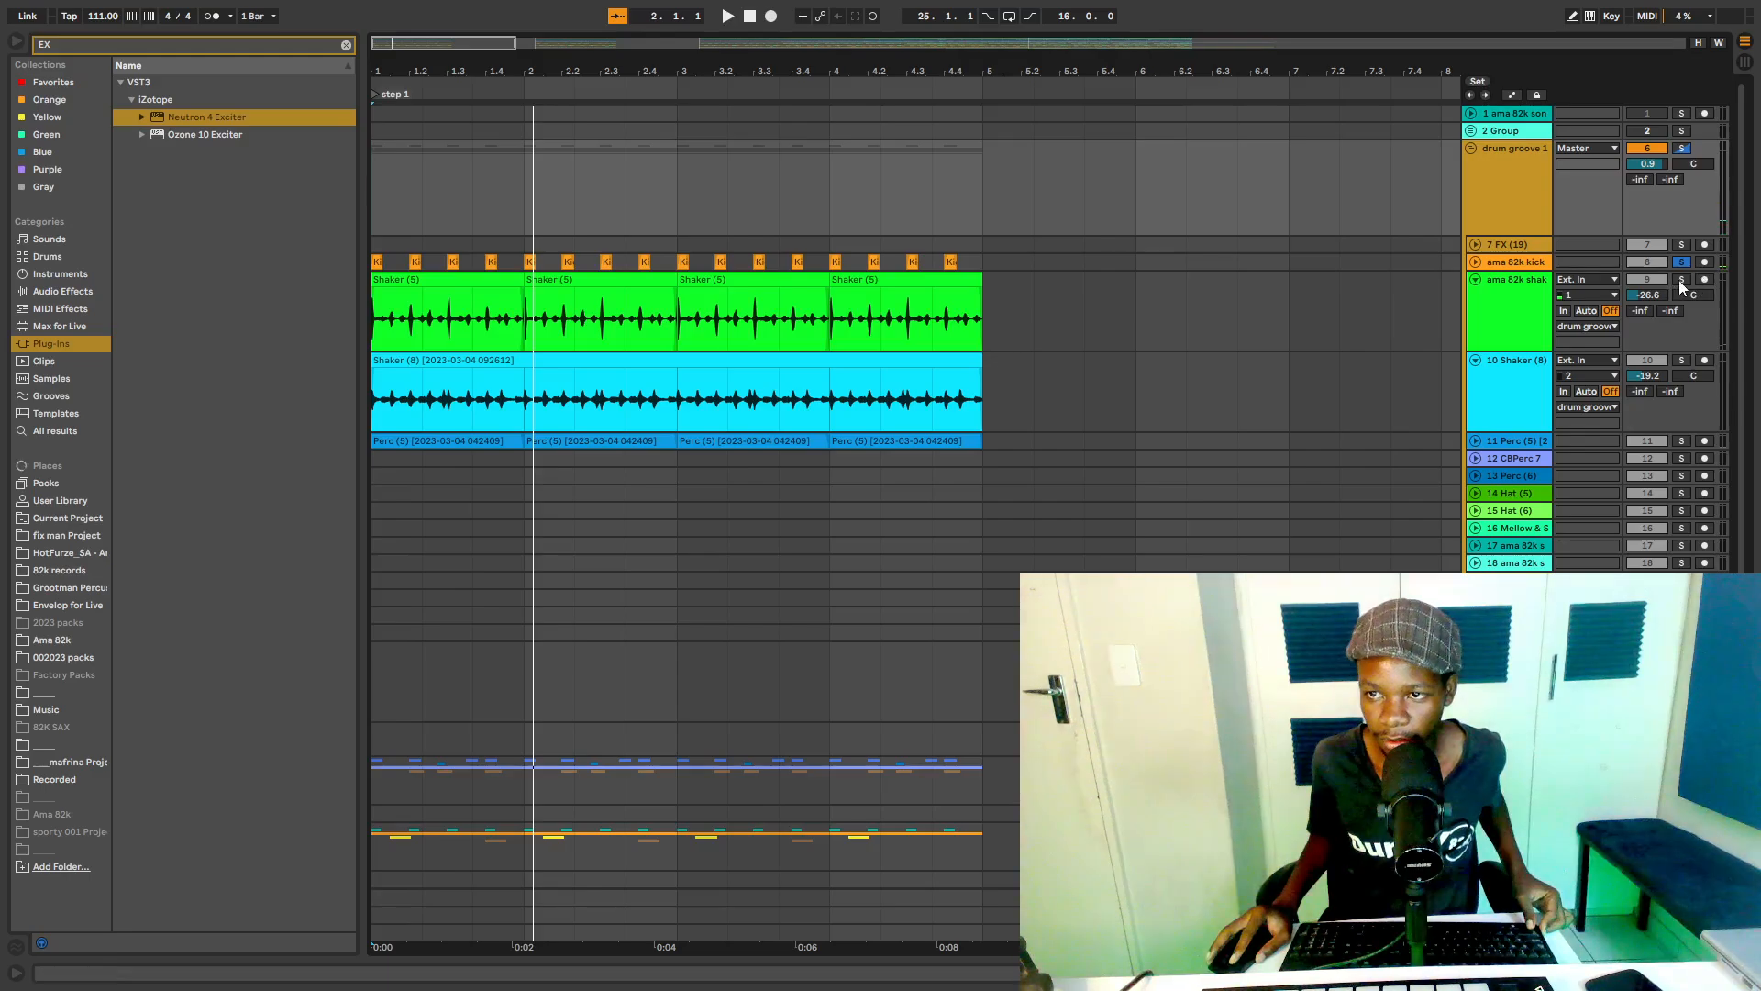
pyautogui.keyDown('ctrl'); pyautogui.click(1681, 359); pyautogui.keyUp('ctrl')
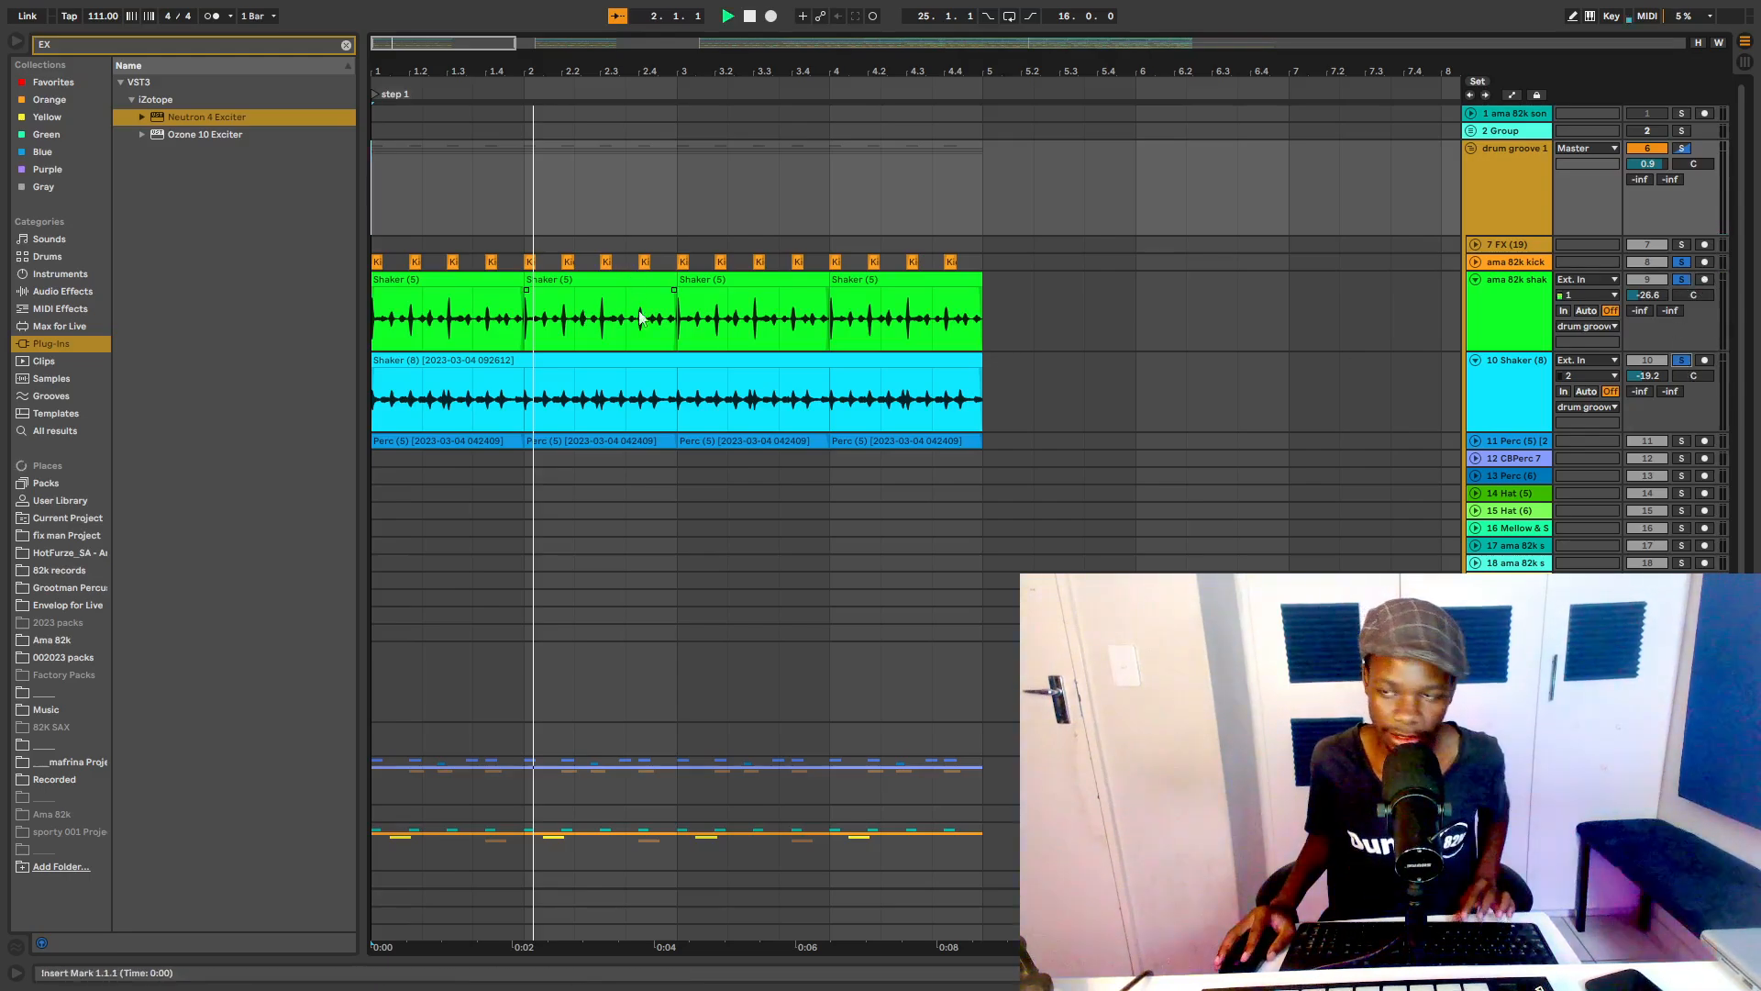
pyautogui.press('space')
pyautogui.press('space')
pyautogui.click(1521, 379)
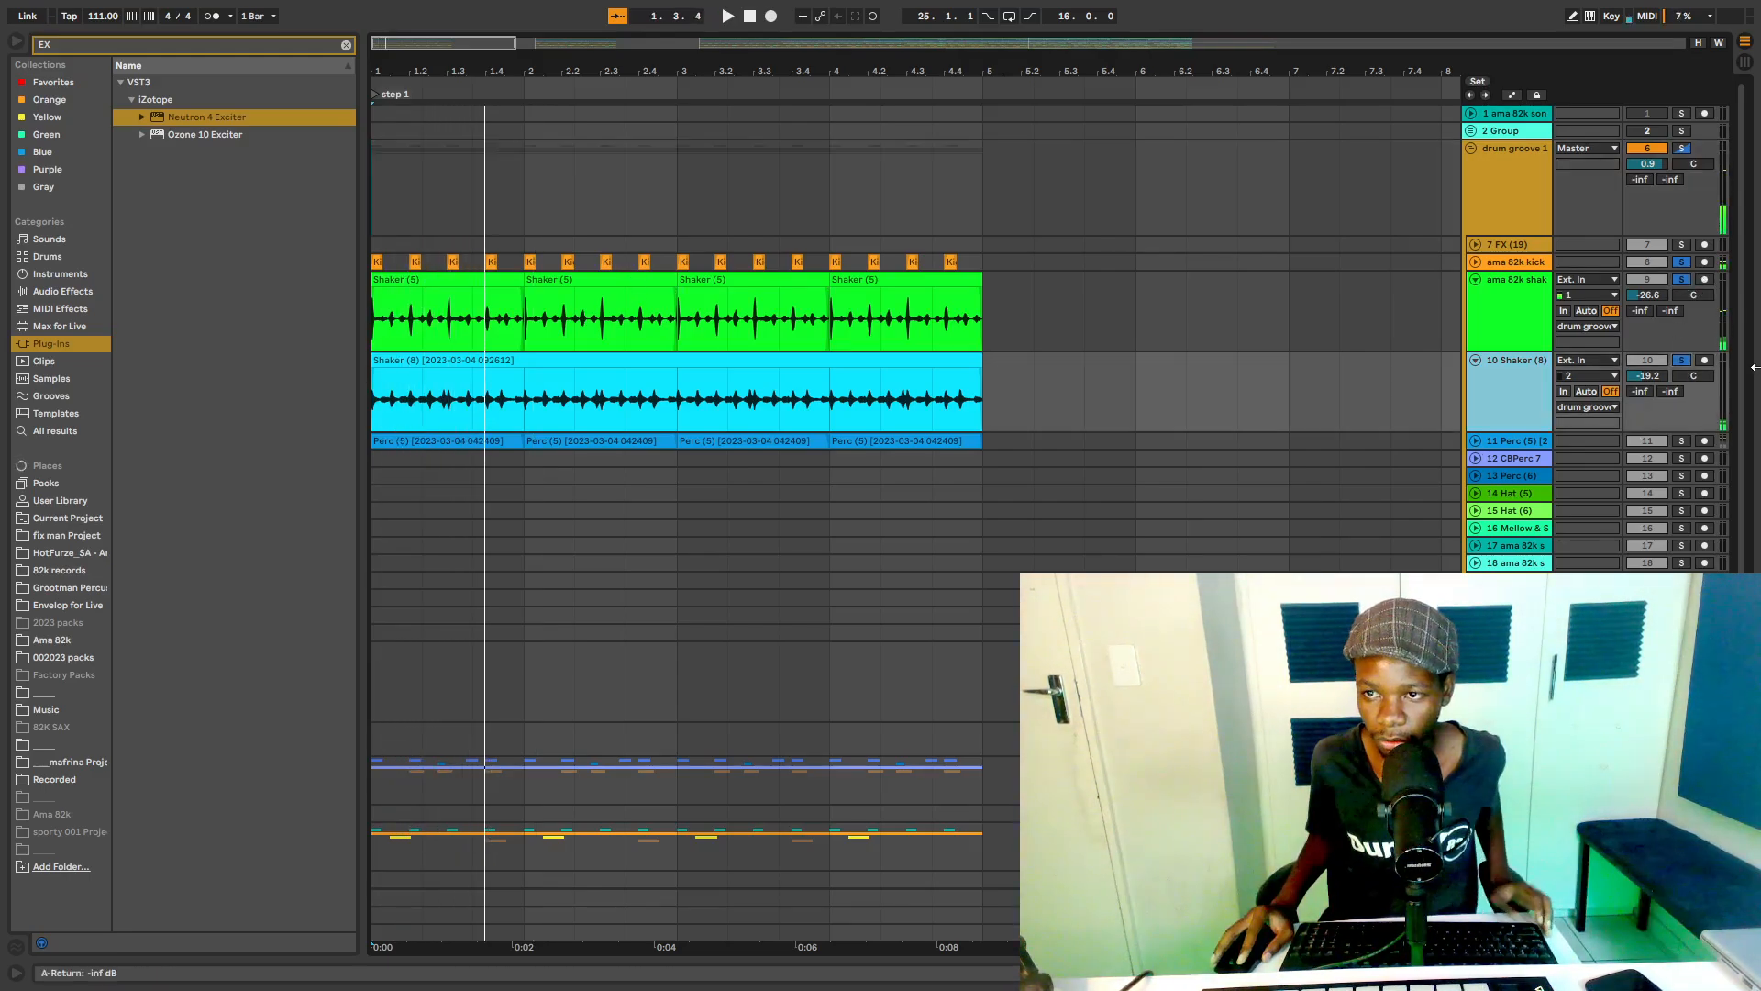
# Step: Solo the ama 82k shaker track alone, then the 10 Shaker (8) track, listening to each from bar 1
pyautogui.click(1684, 279)
pyautogui.click(1684, 278)
pyautogui.press('space')
pyautogui.click(1681, 359)
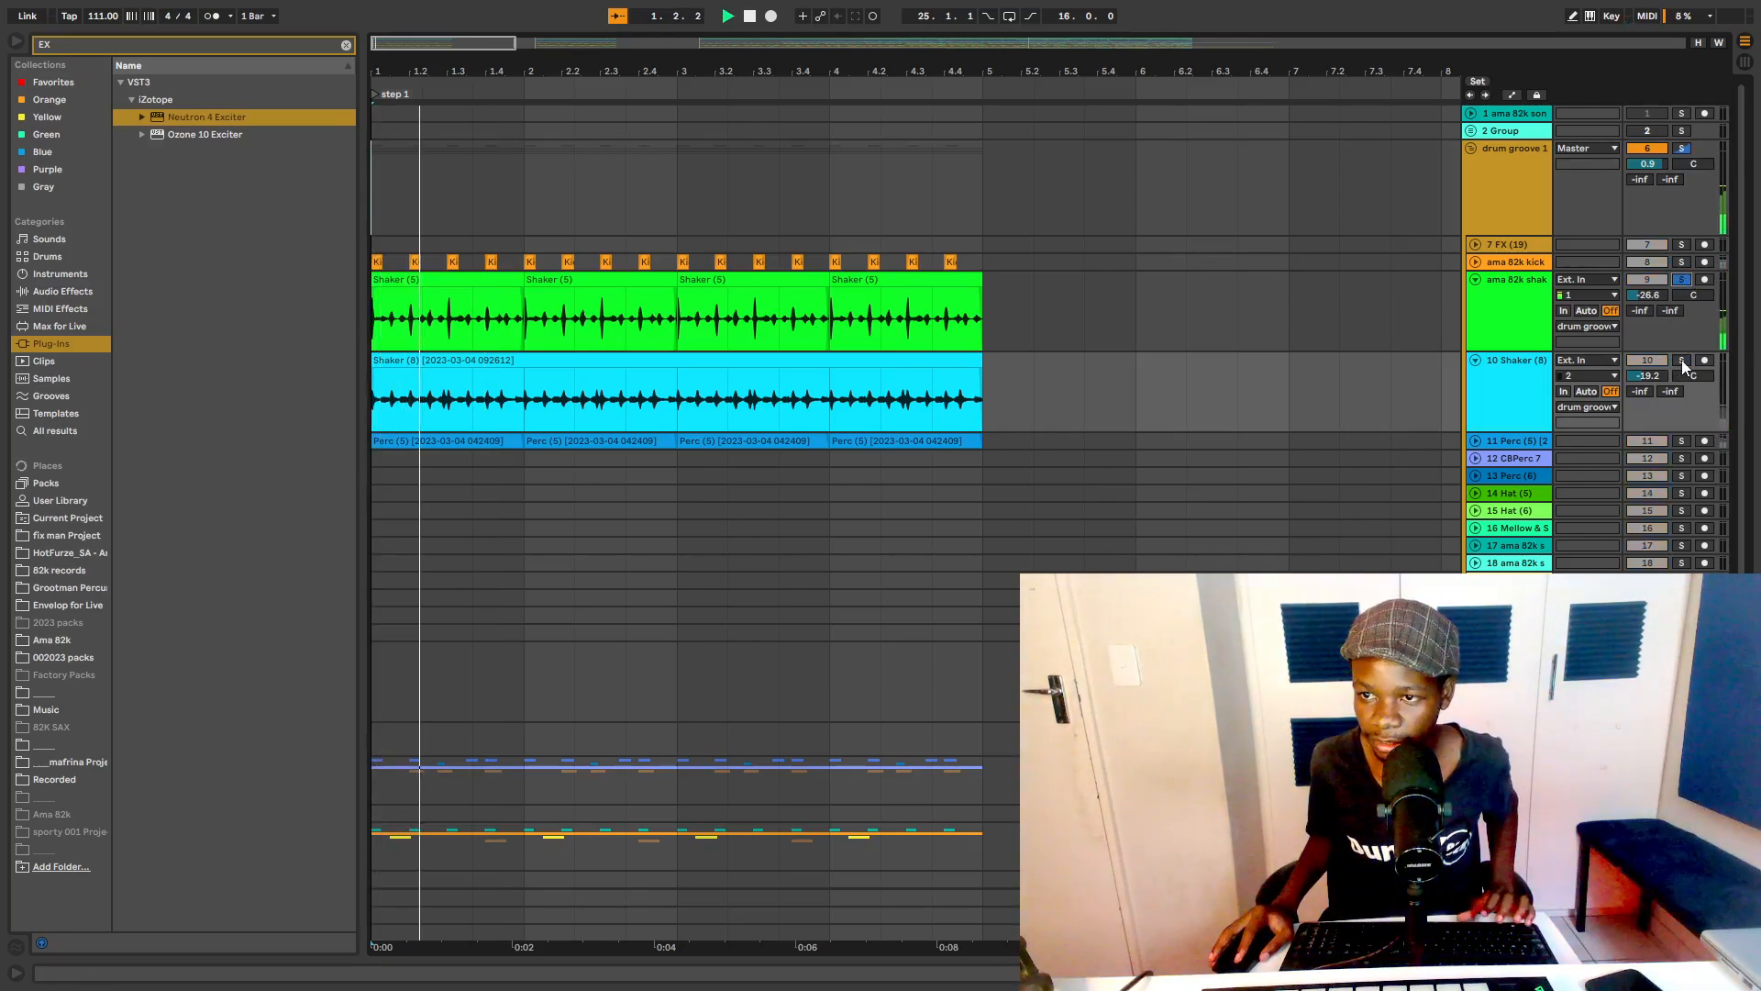
pyautogui.press('space')
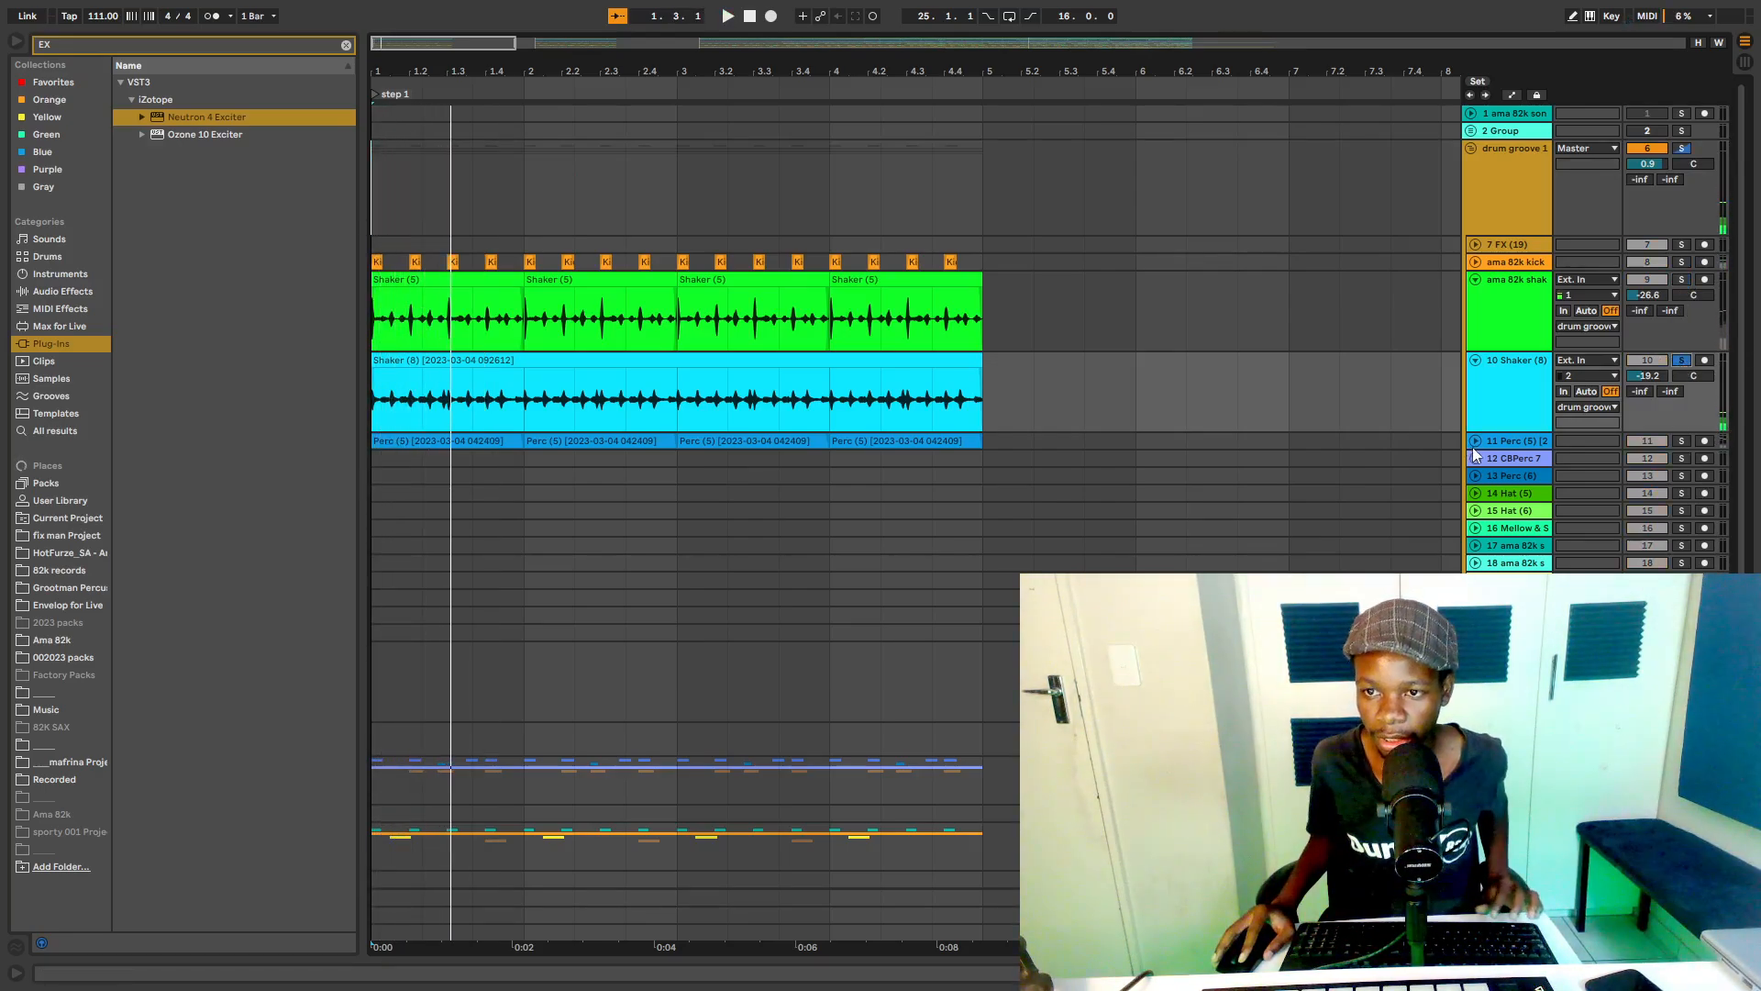
# Step: Unfold the 11 Perc (5) track, select the long Shaker (8) clip in step 1, and solo the percussion track
pyautogui.click(1474, 442)
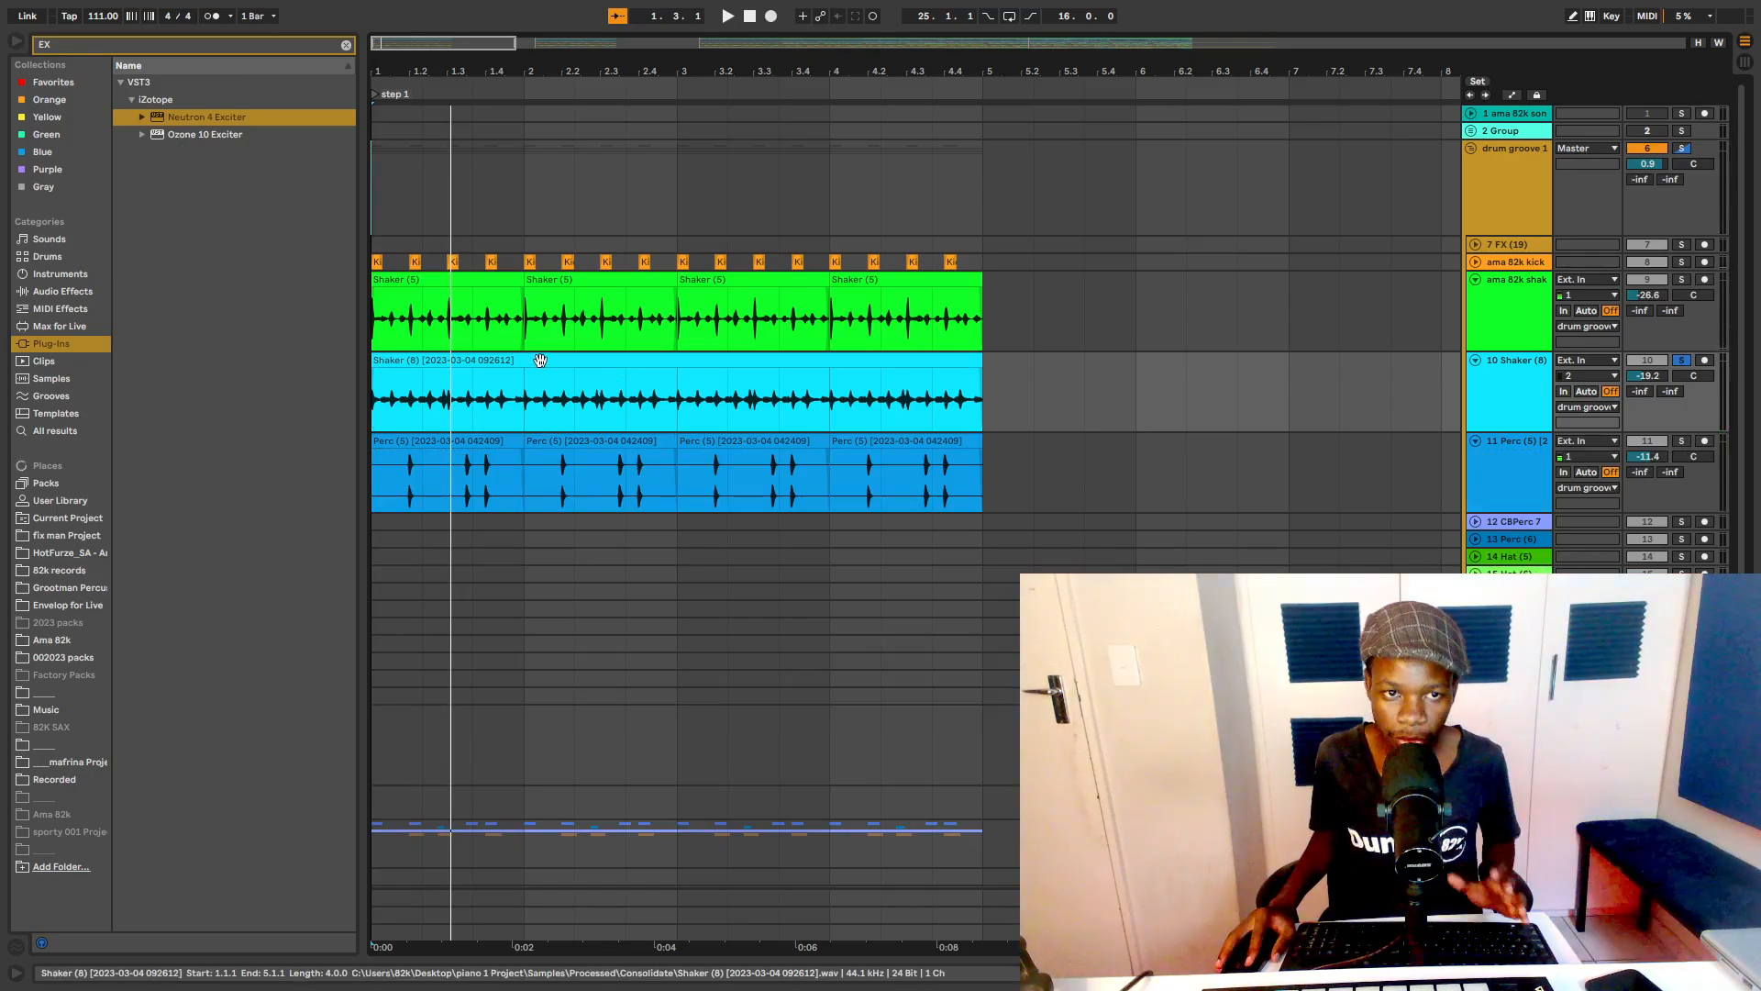
pyautogui.click(540, 361)
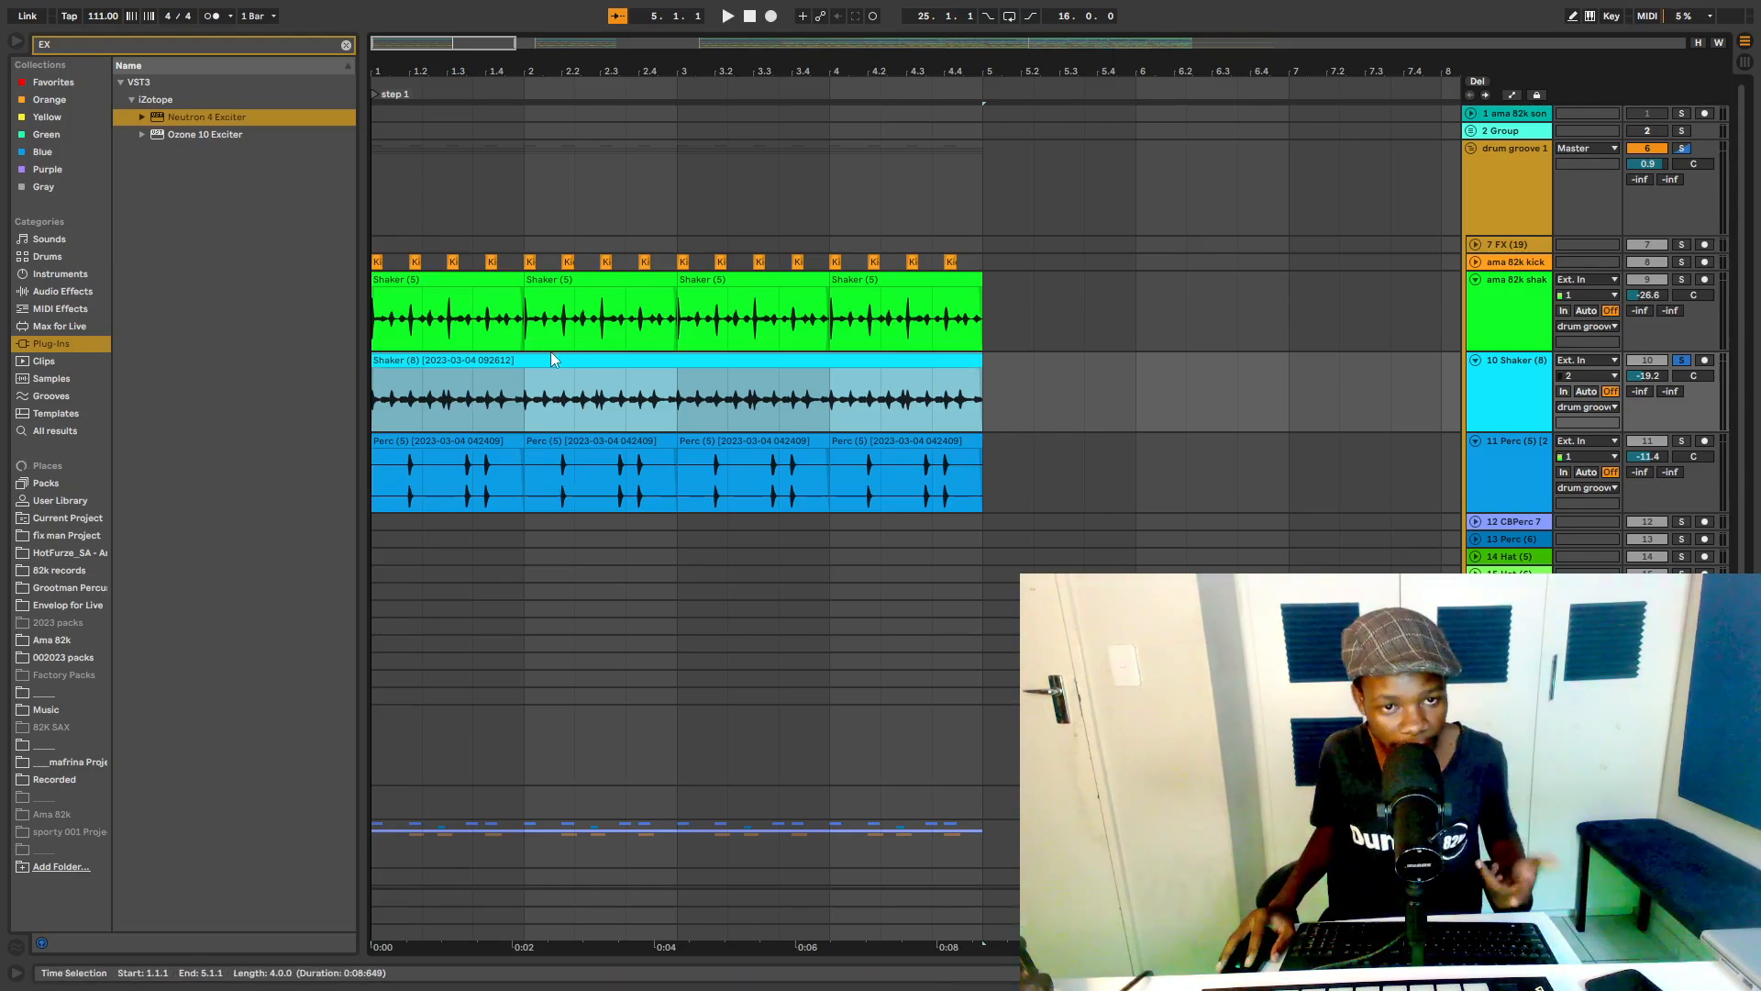
pyautogui.click(1681, 441)
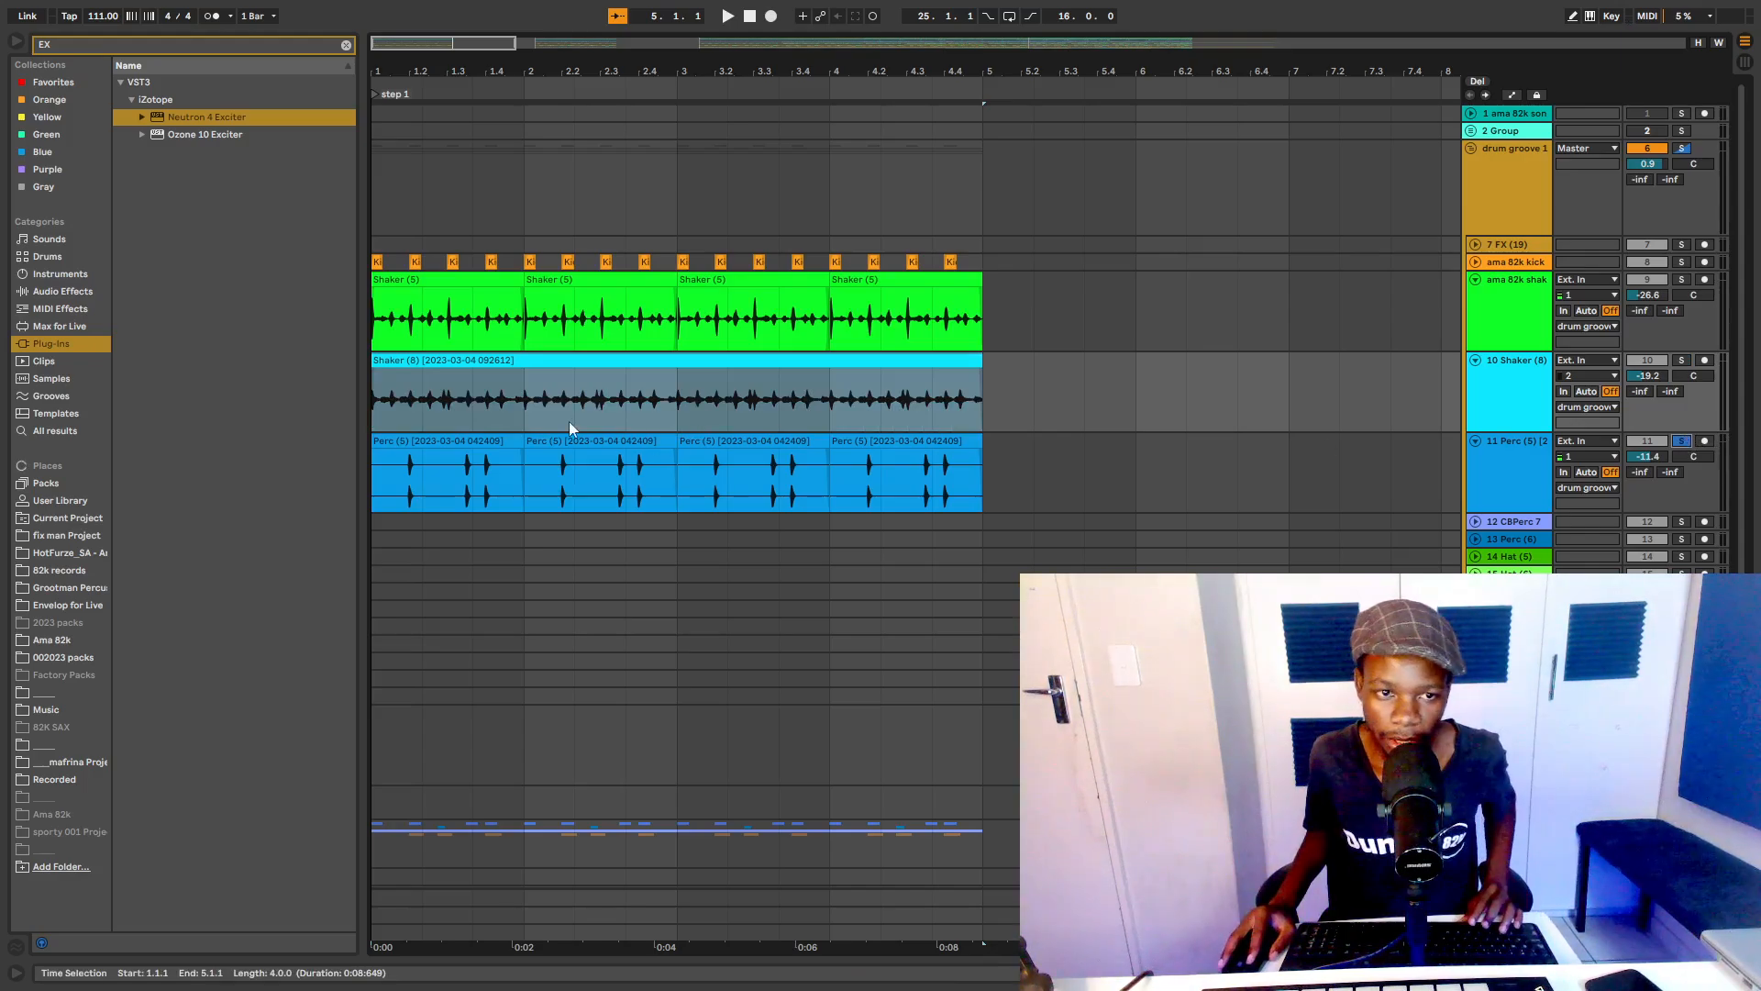
# Step: Select all step 1 clips from the 11 Perc (5) track up to the kick track, bars 1 to 5
pyautogui.click(409, 461)
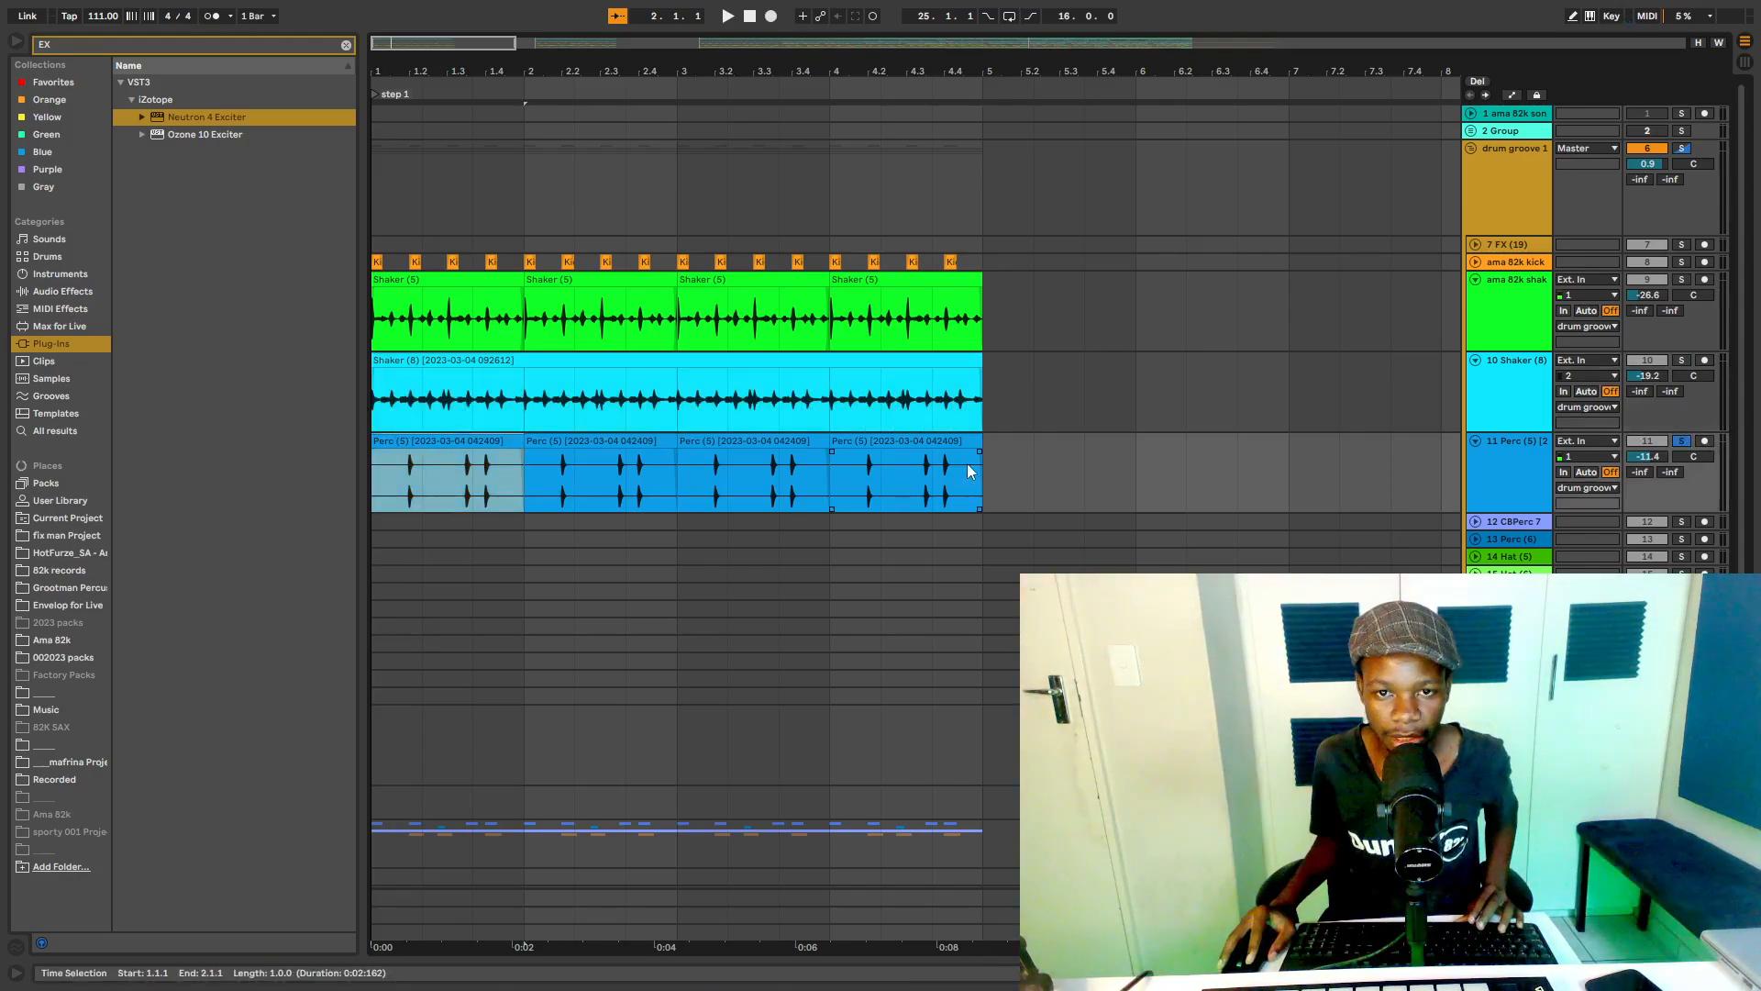
pyautogui.keyDown('shift'); pyautogui.click(975, 471); pyautogui.keyUp('shift')
pyautogui.keyDown('shift'); pyautogui.click(387, 302); pyautogui.keyUp('shift')
pyautogui.keyDown('shift'); pyautogui.click(378, 263); pyautogui.keyUp('shift')
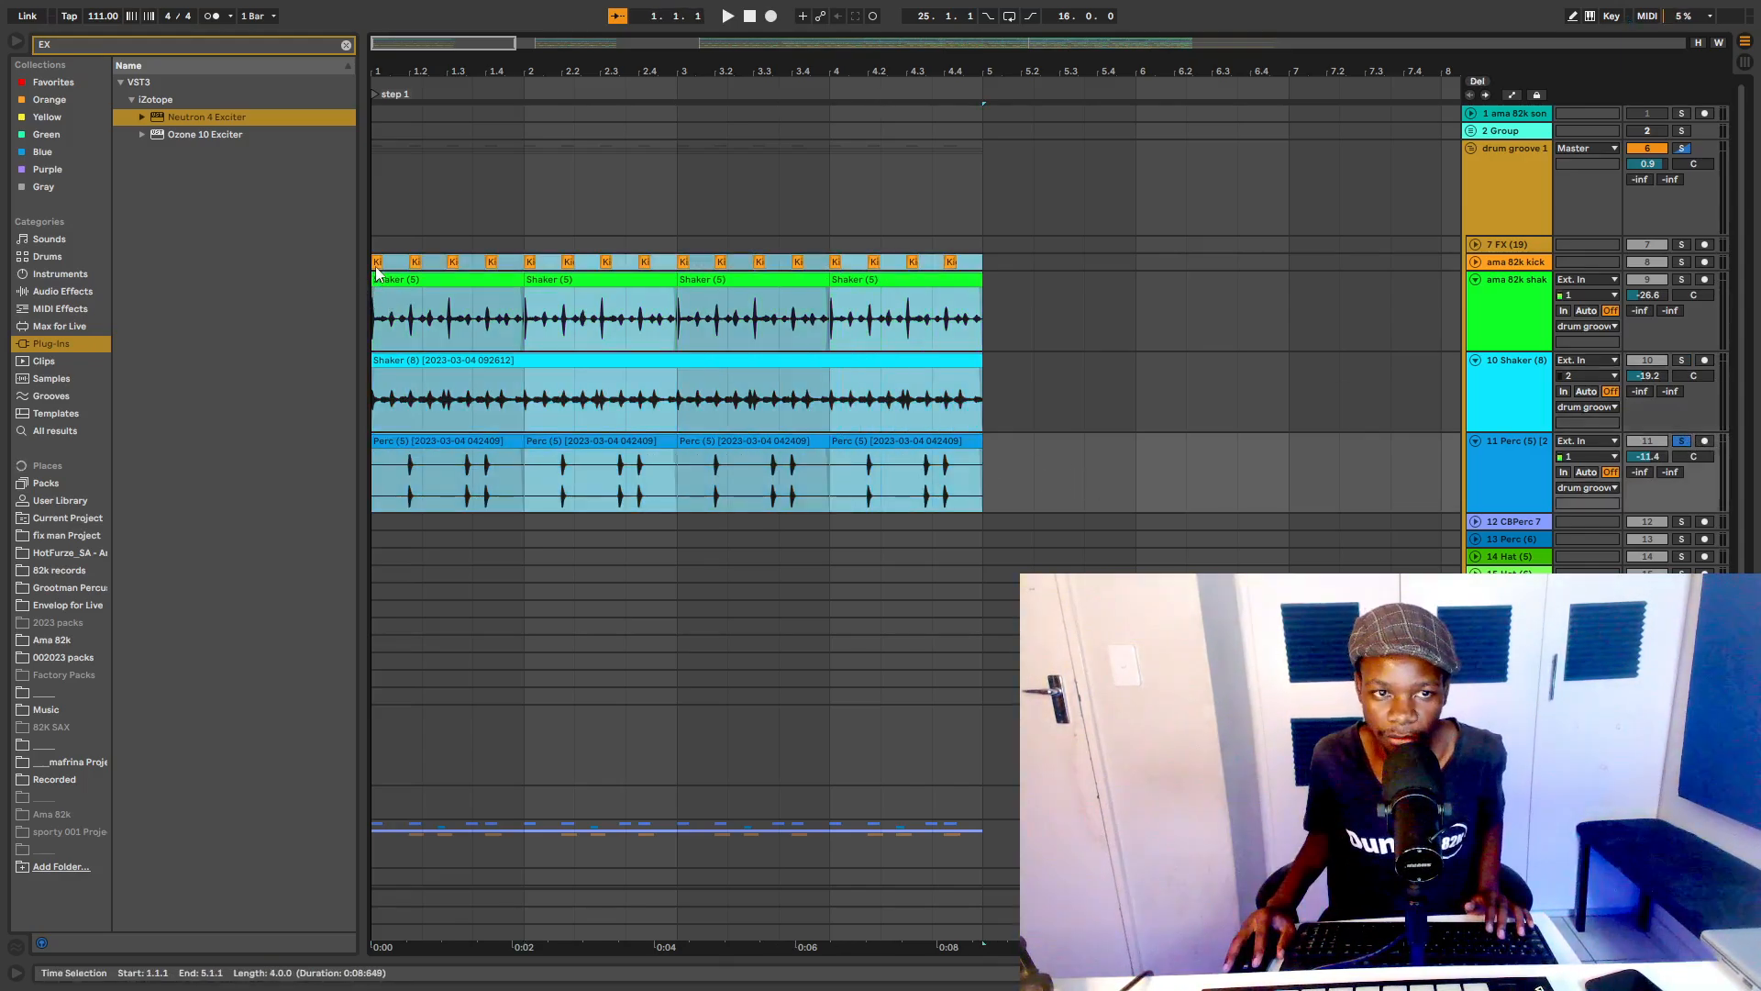
# Step: Solo the whole drum groove 1 group and play its step 1 section with all four elements together
pyautogui.click(1681, 149)
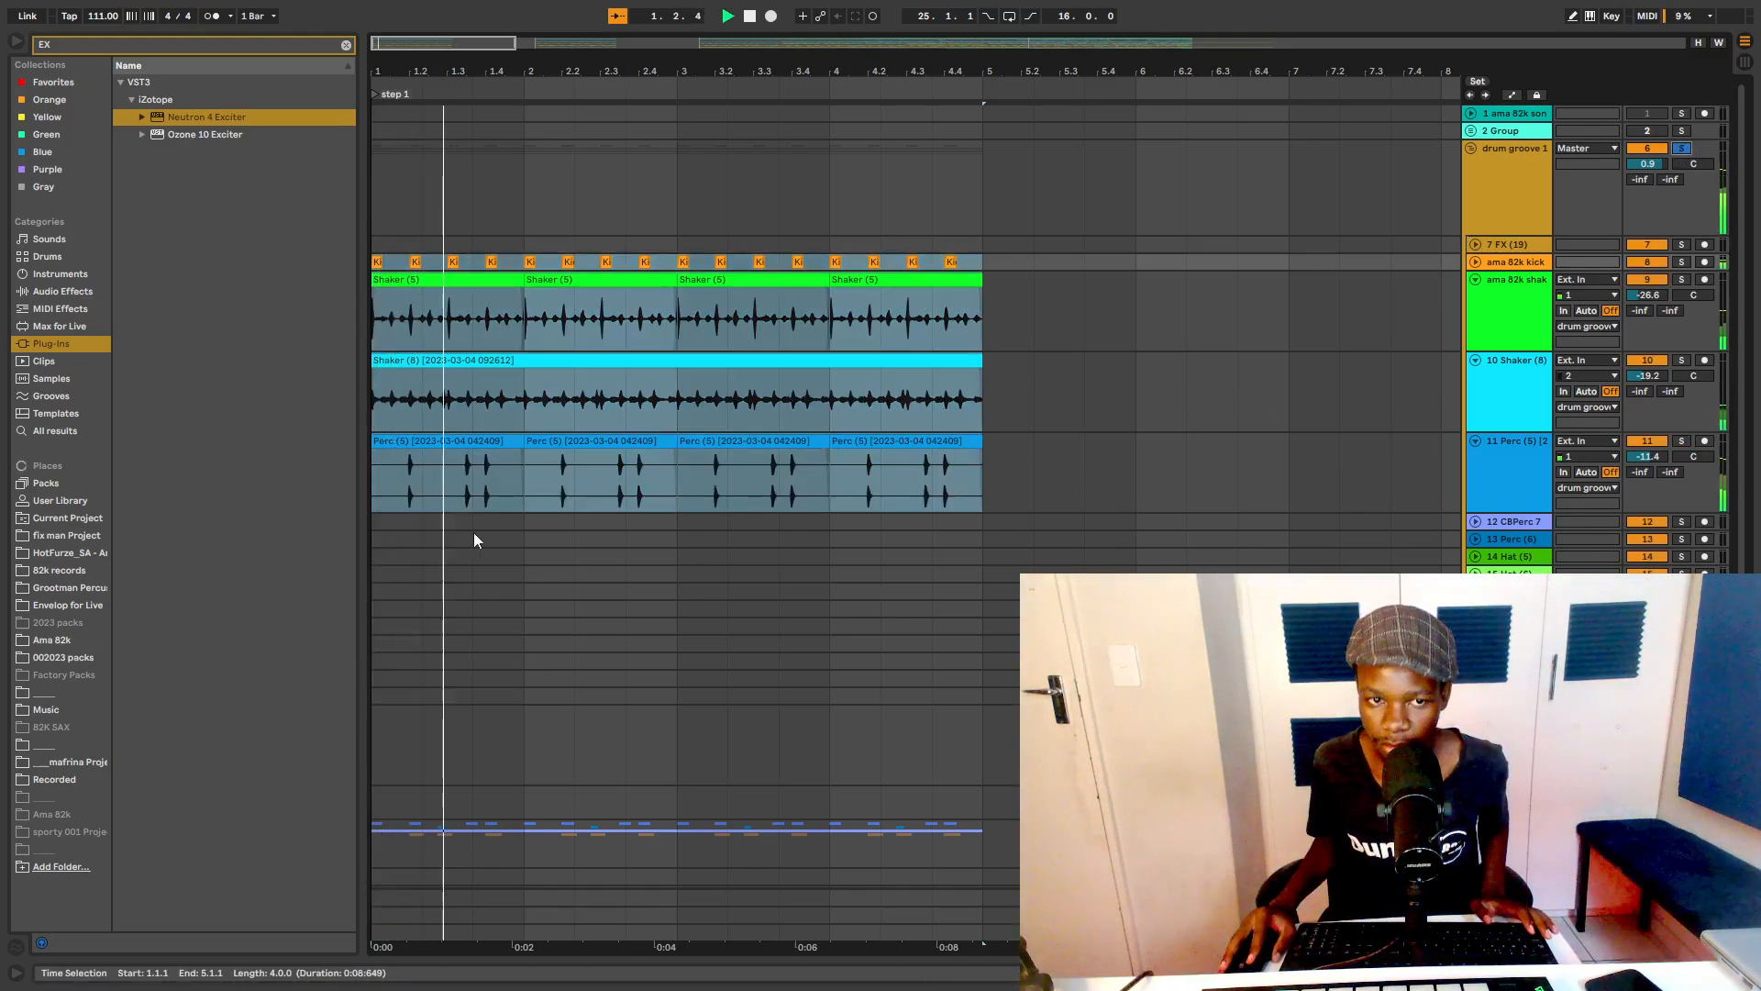
pyautogui.click(563, 473)
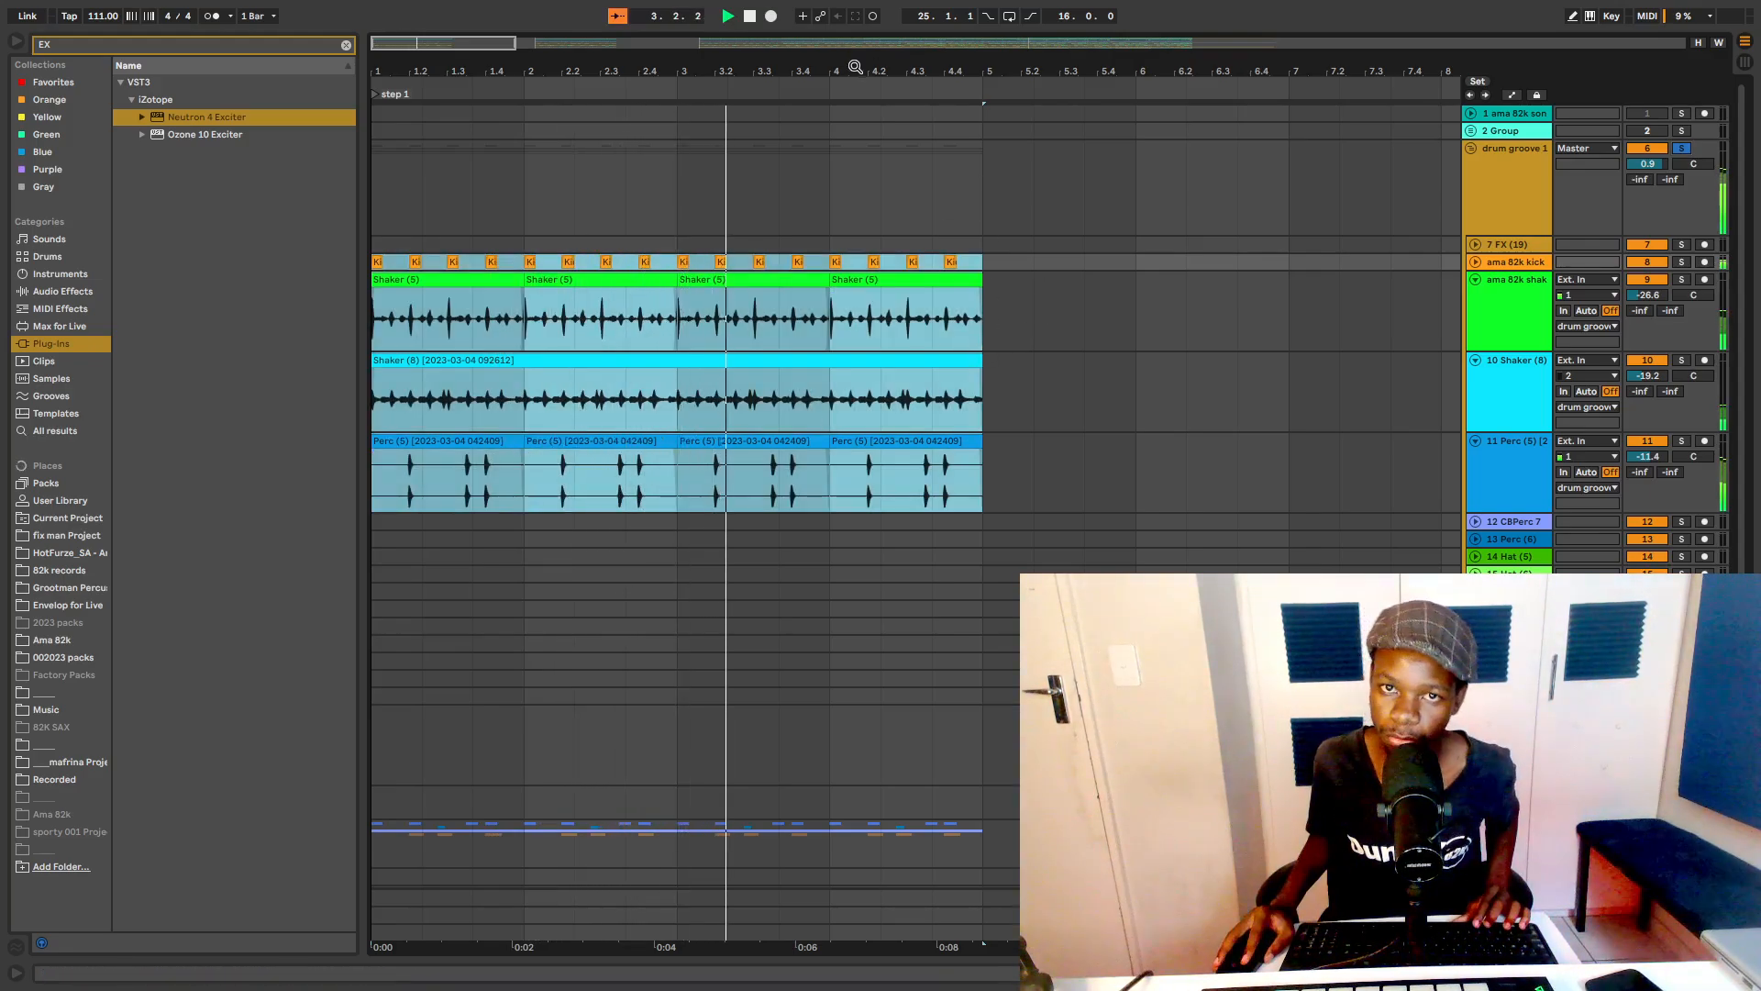
pyautogui.moveTo(854, 66); pyautogui.dragTo(854, 22)
pyautogui.press('space')
# Step: Place the insert marker at bar 9 and unfold the 12 CBPerc 7 track to examine the step2 percussion clips
pyautogui.click(734, 299)
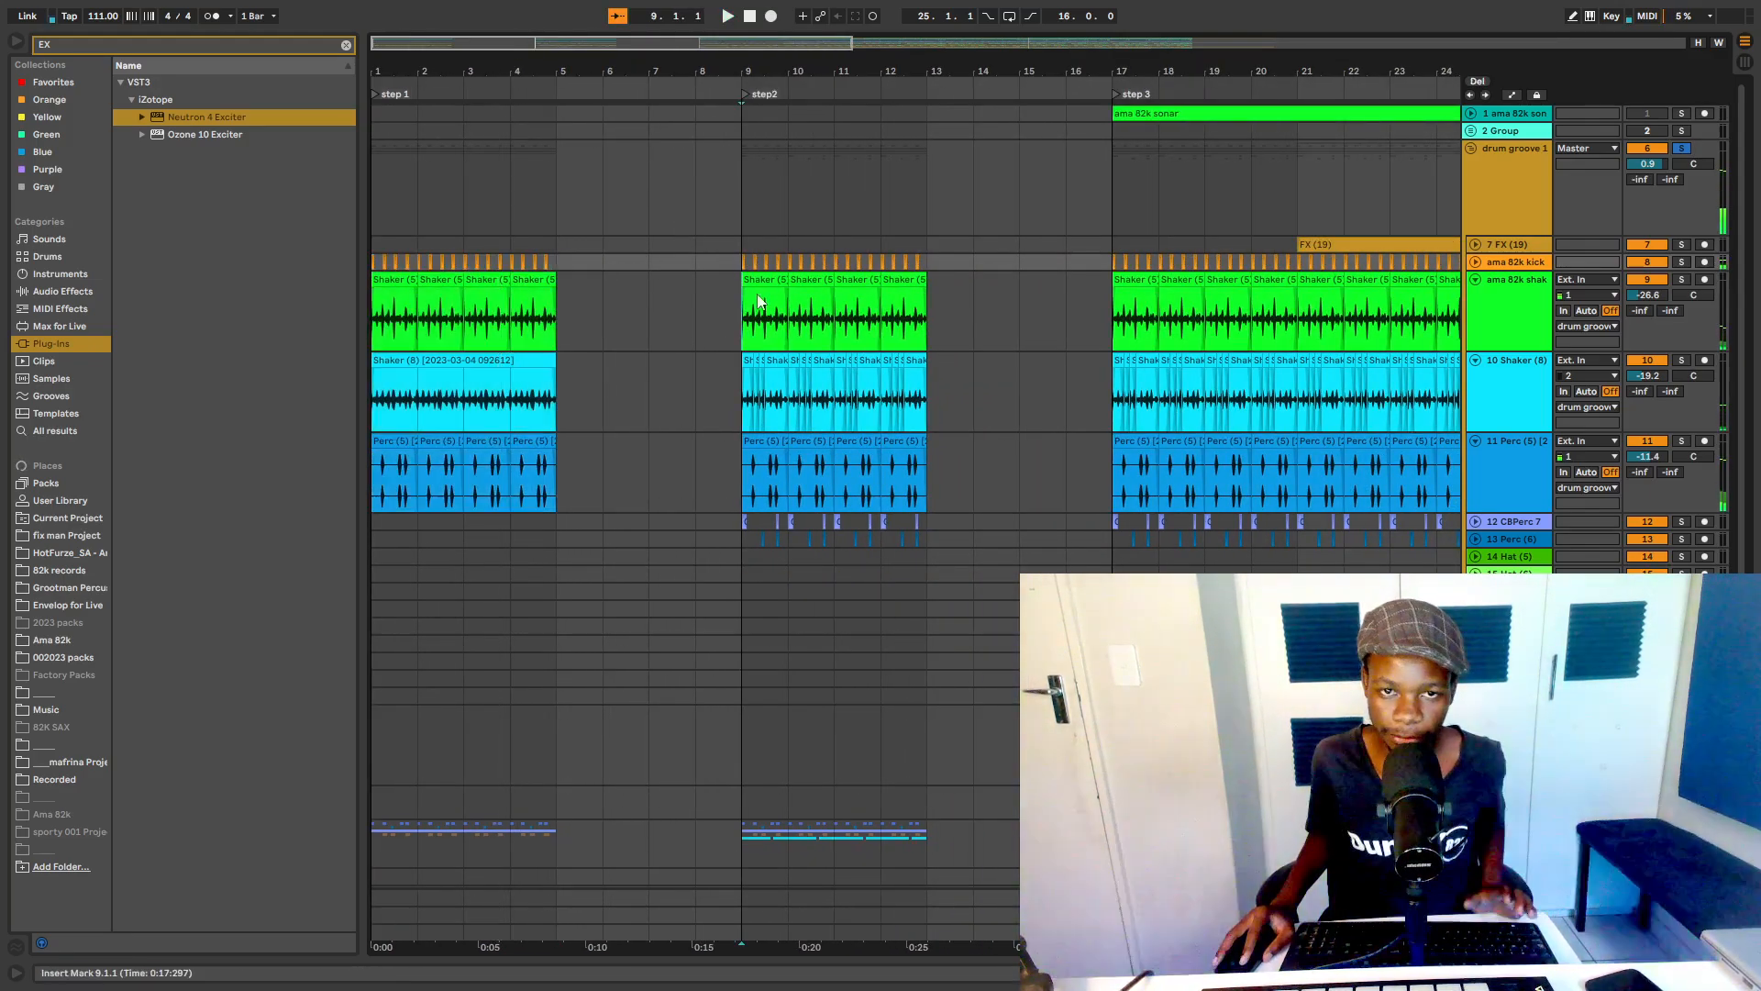
pyautogui.click(1476, 280)
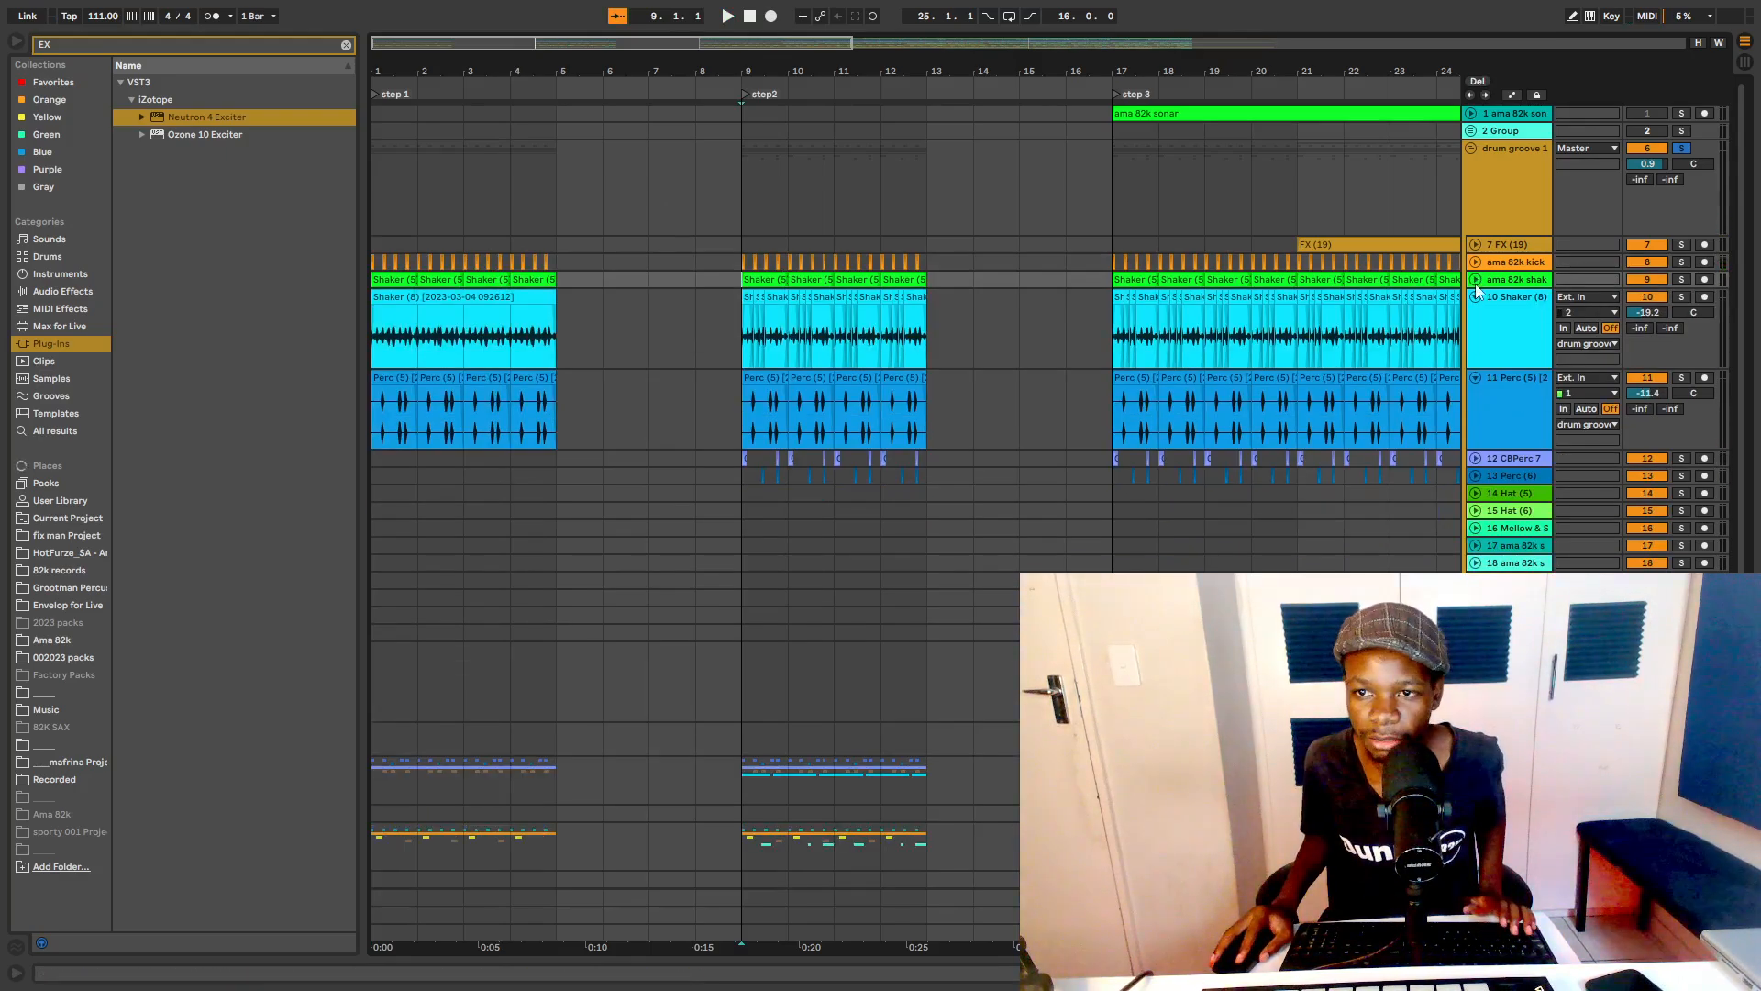
pyautogui.click(1476, 279)
pyautogui.scroll(3, 819, 108)
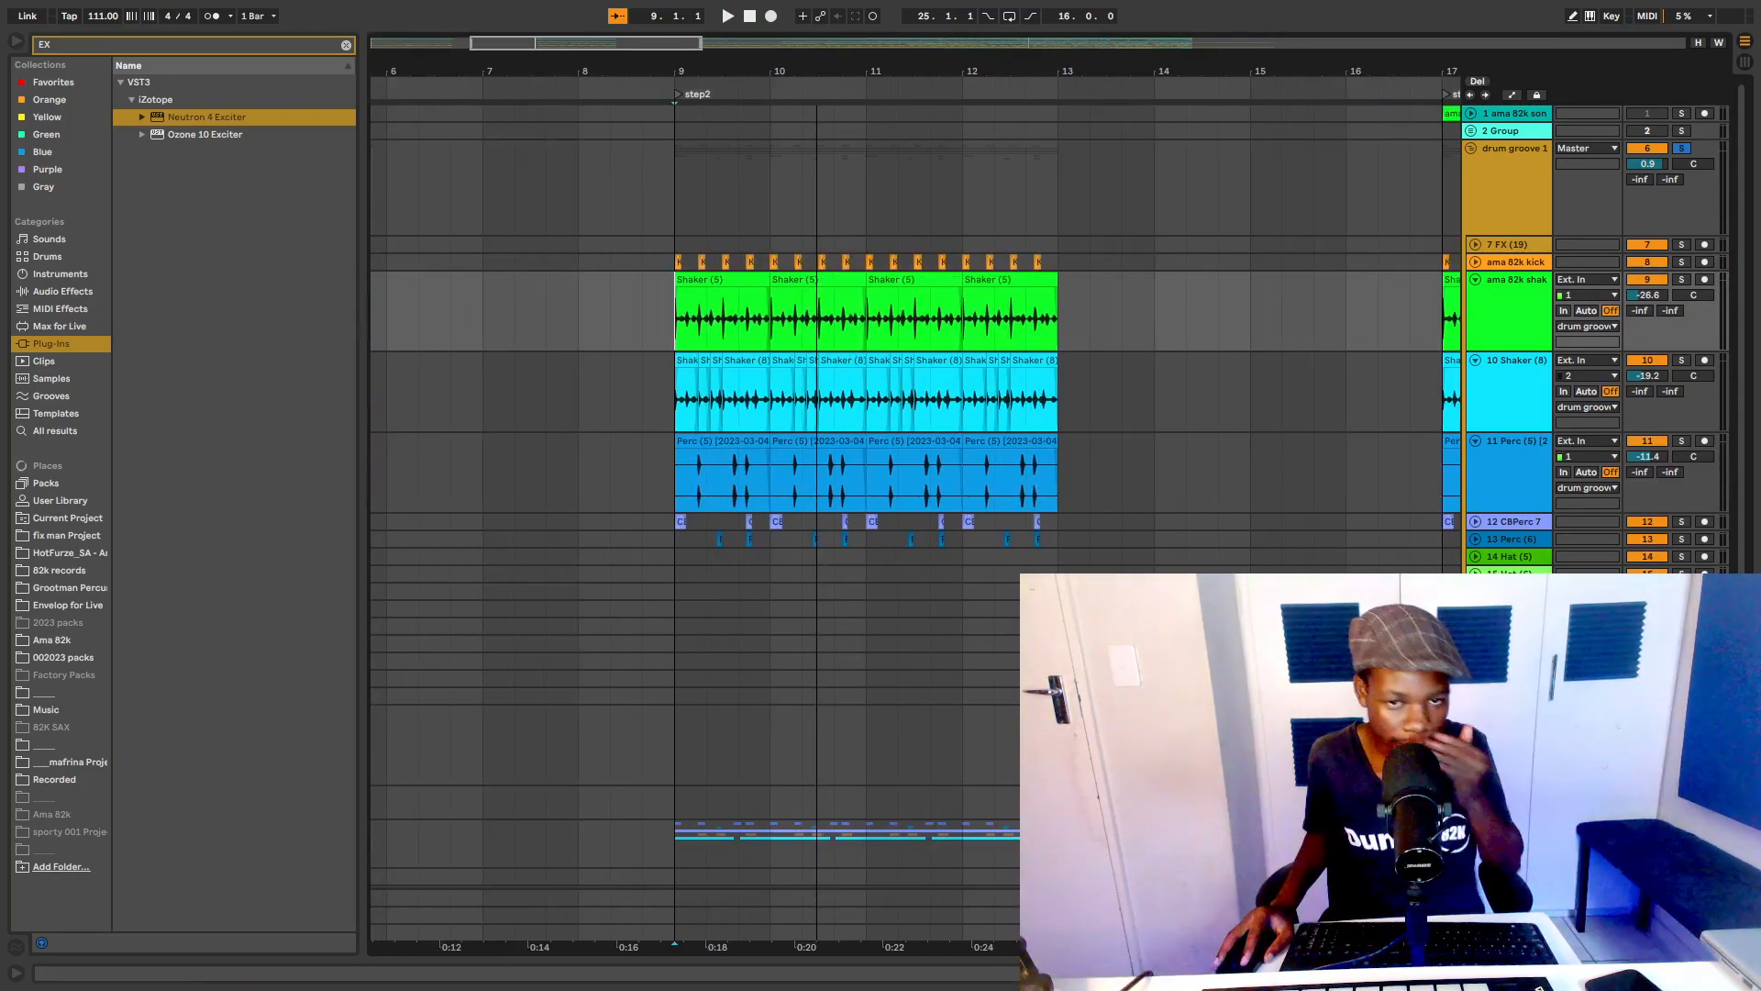
pyautogui.click(1474, 521)
pyautogui.scroll(-3, 992, 458)
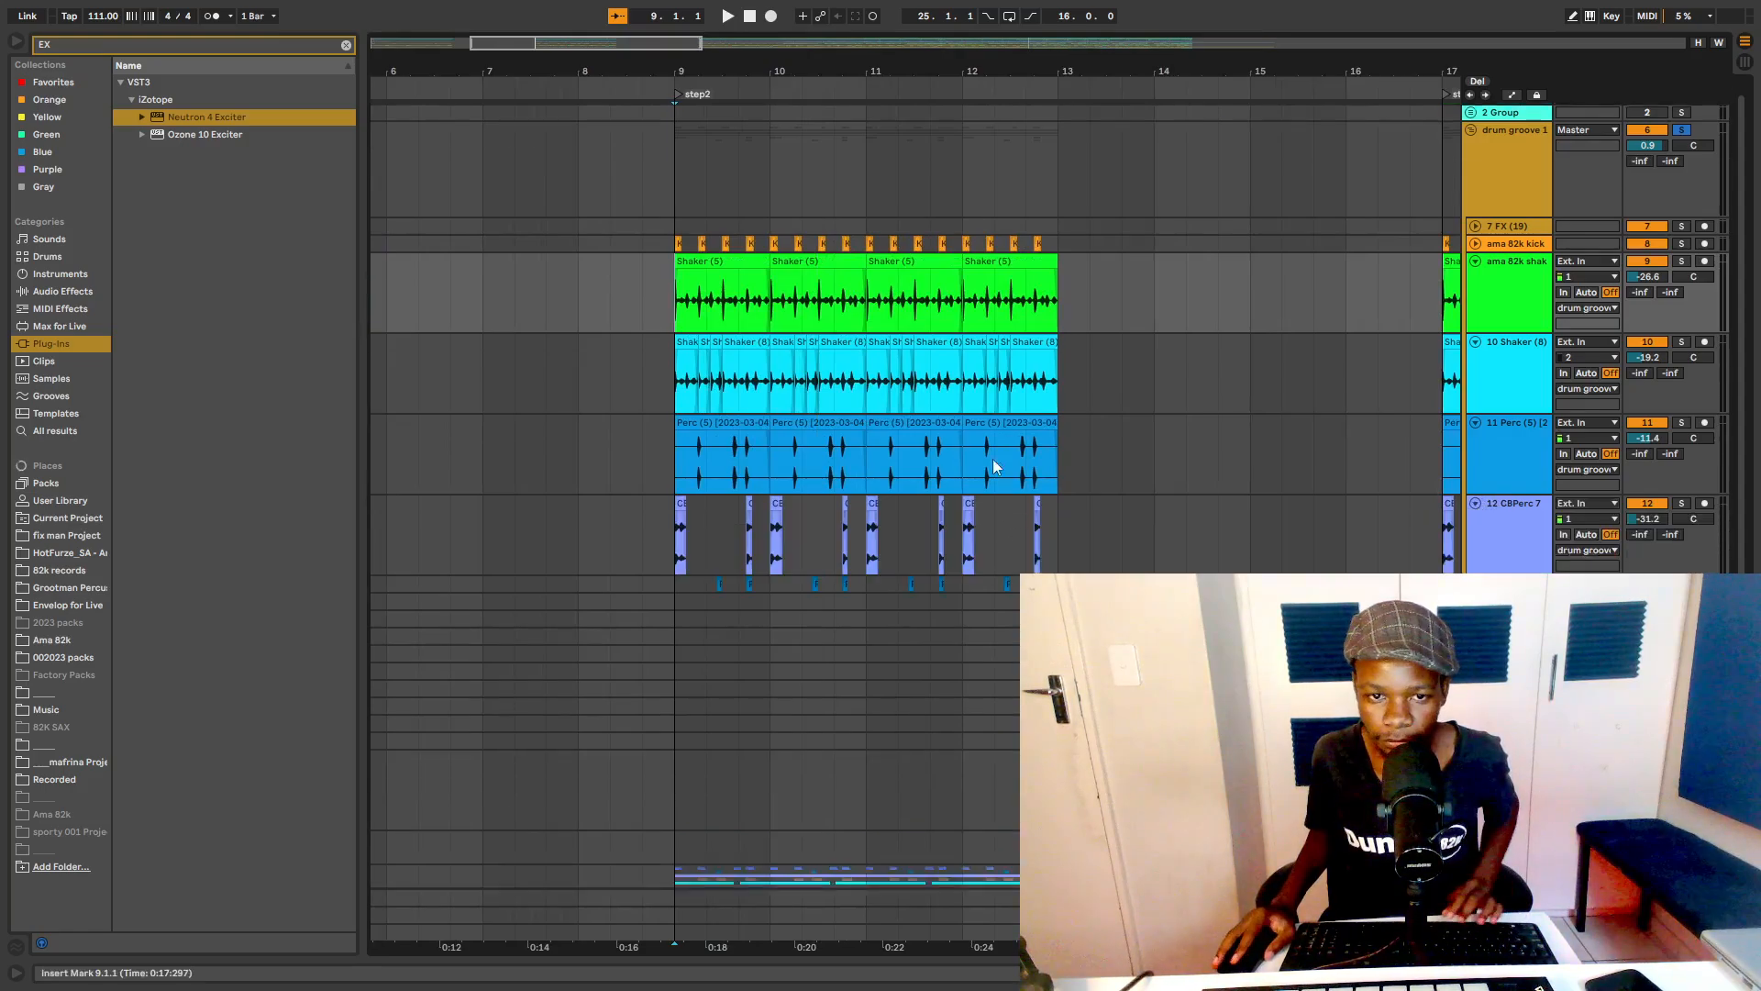
pyautogui.scroll(3, 727, 275)
pyautogui.scroll(1, 1285, 385)
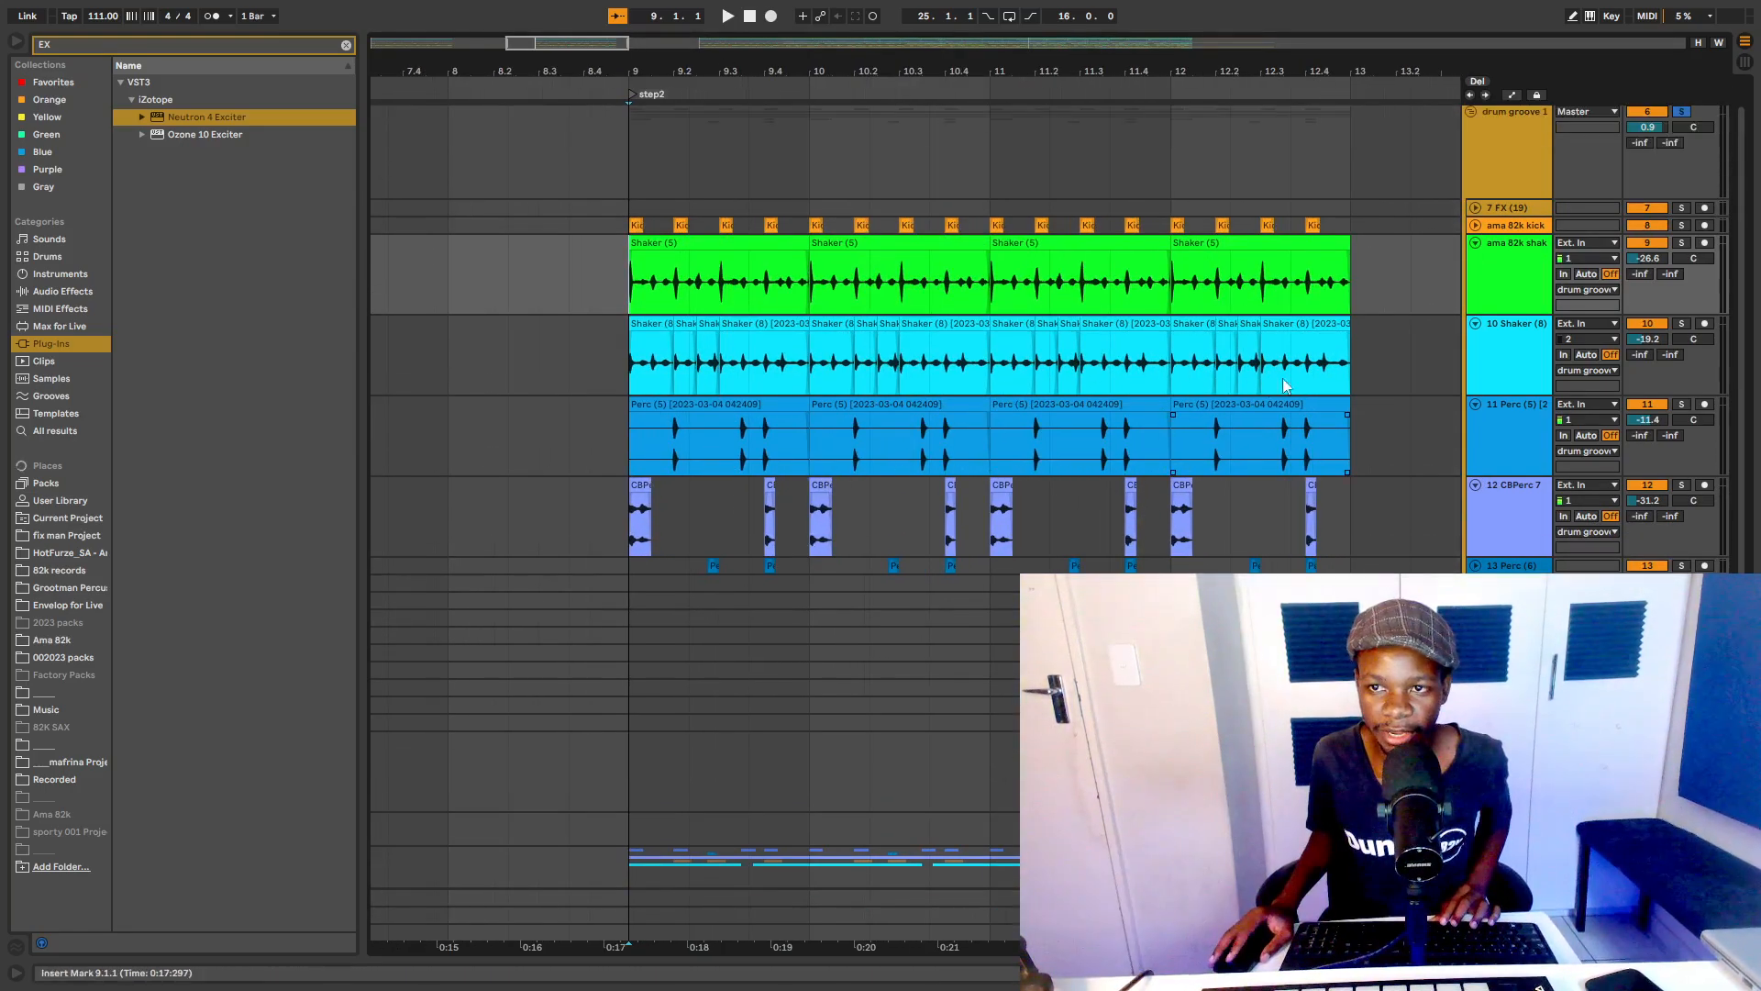
# Step: Unfold the ama 82k kick and 13 Perc (6) tracks, selecting the four base layers' step2 clips and then the 13 Perc (6) clips
pyautogui.click(1474, 225)
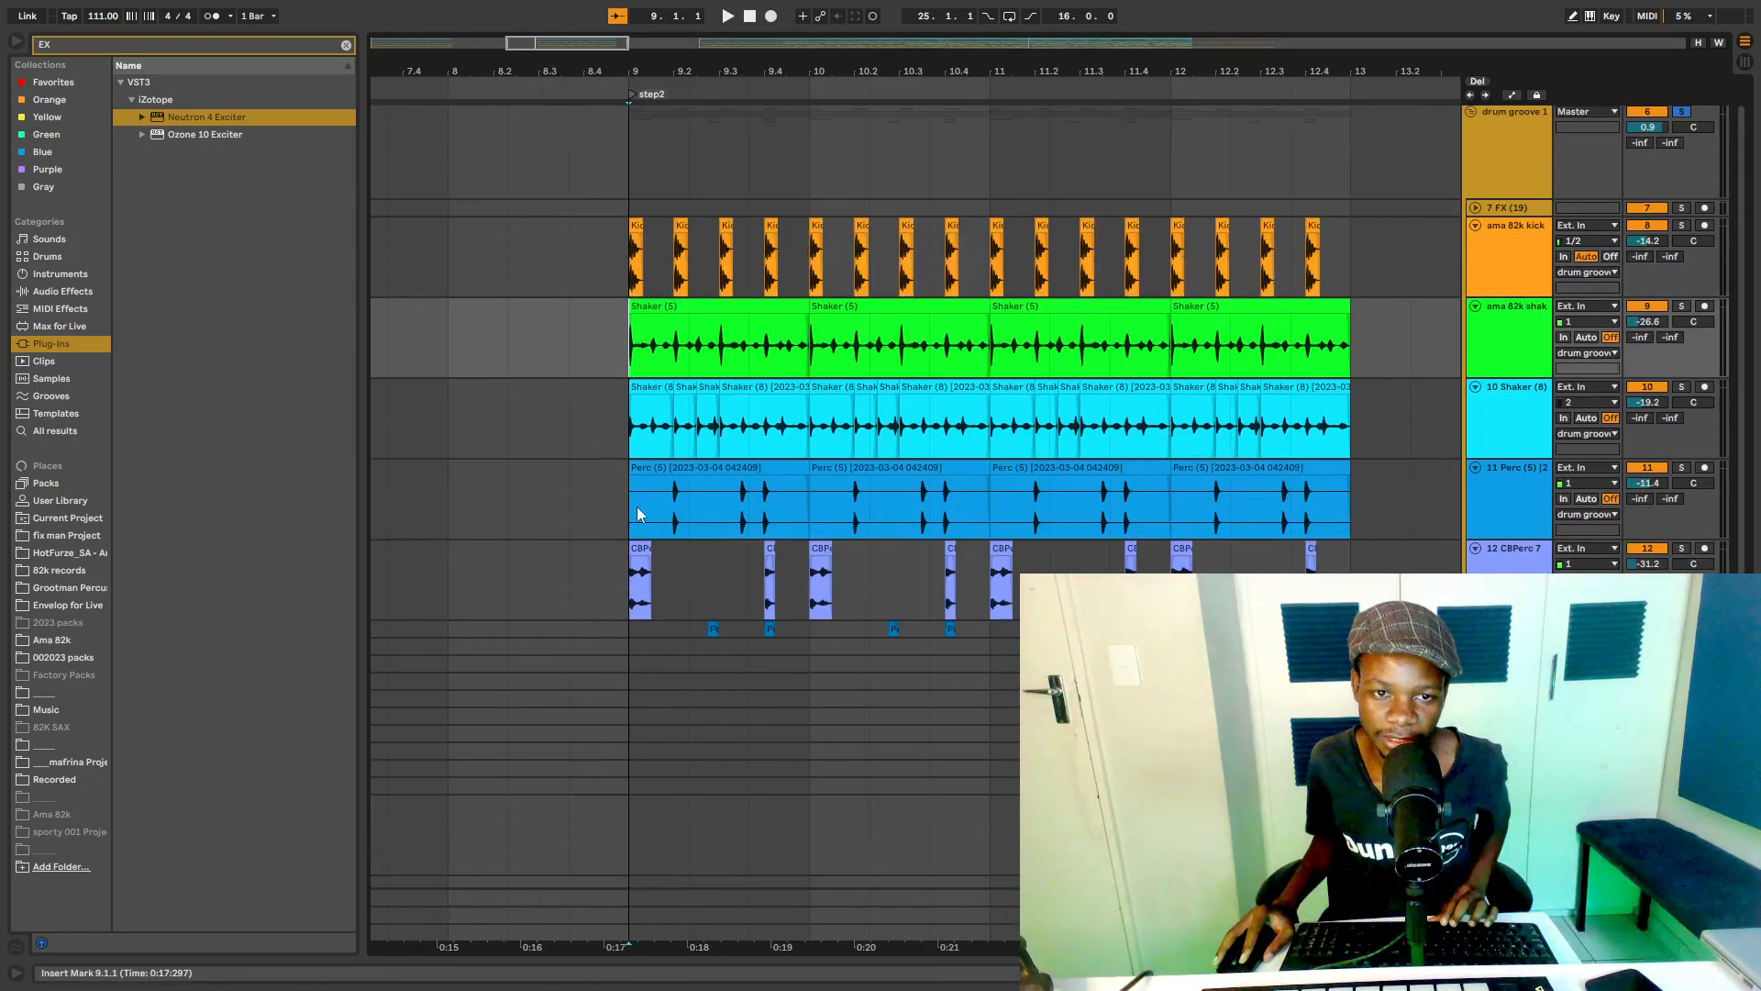
pyautogui.moveTo(707, 468); pyautogui.dragTo(1354, 241)
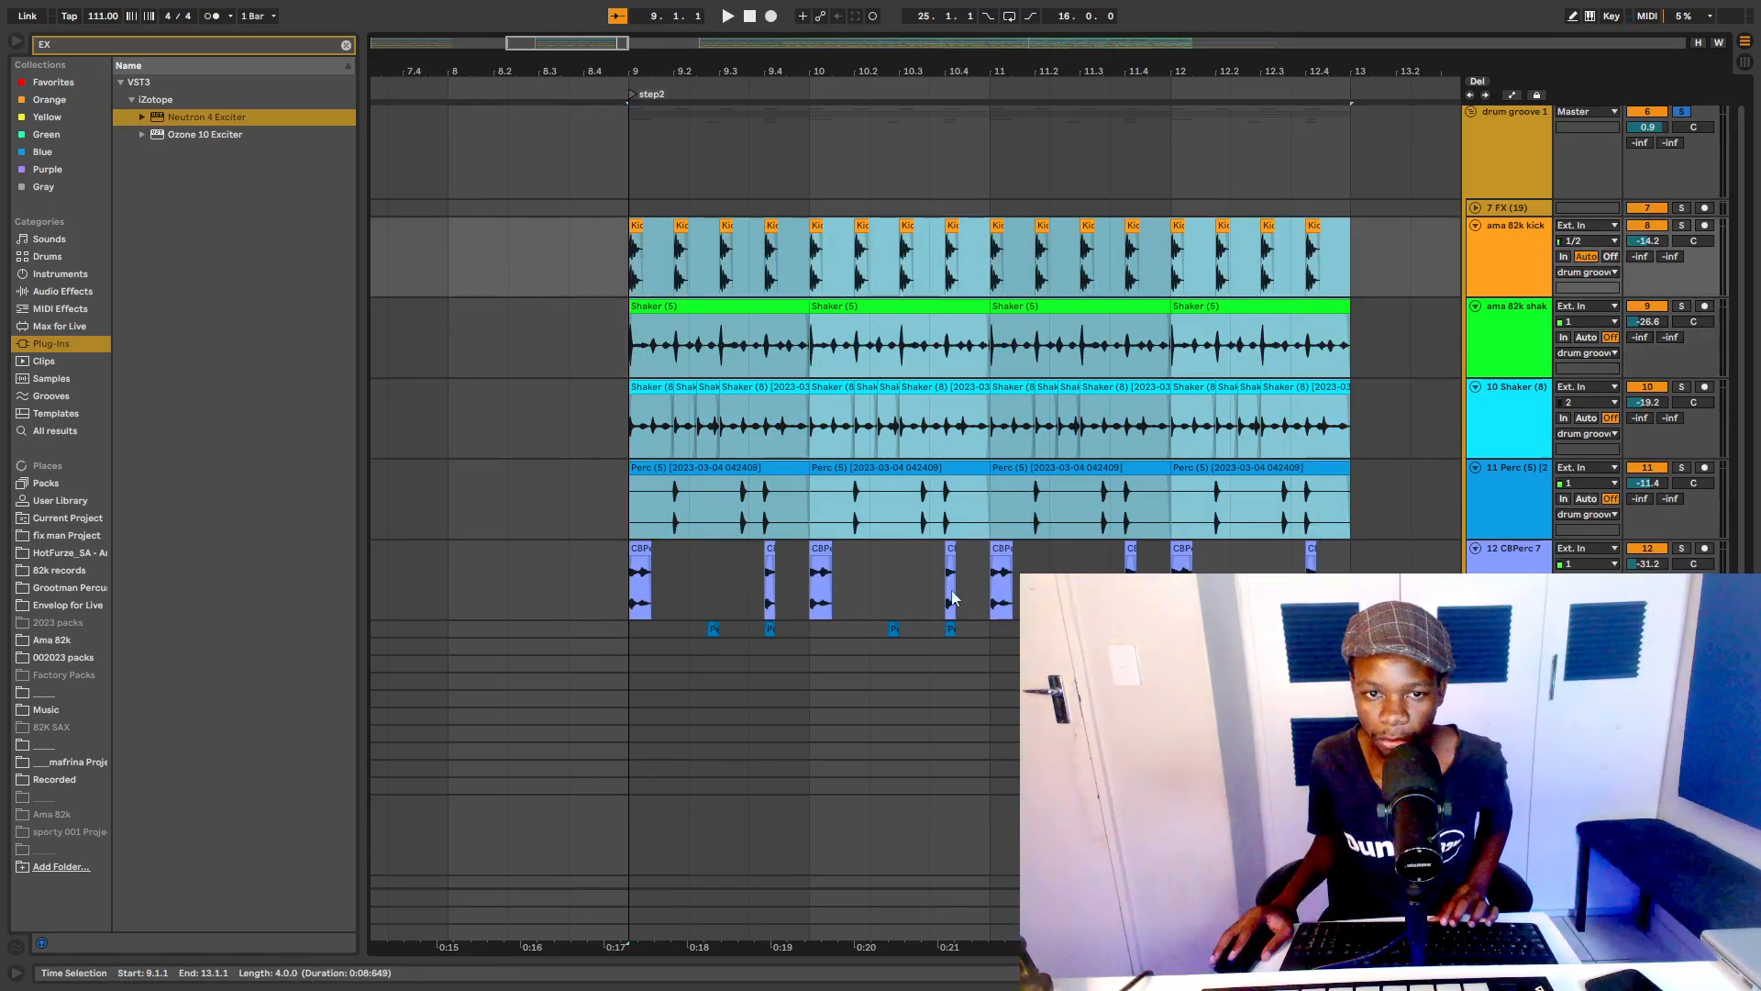
pyautogui.scroll(-3, 527, 503)
pyautogui.moveTo(624, 503); pyautogui.dragTo(1497, 540)
pyautogui.click(1475, 538)
pyautogui.moveTo(688, 587); pyautogui.dragTo(1427, 562)
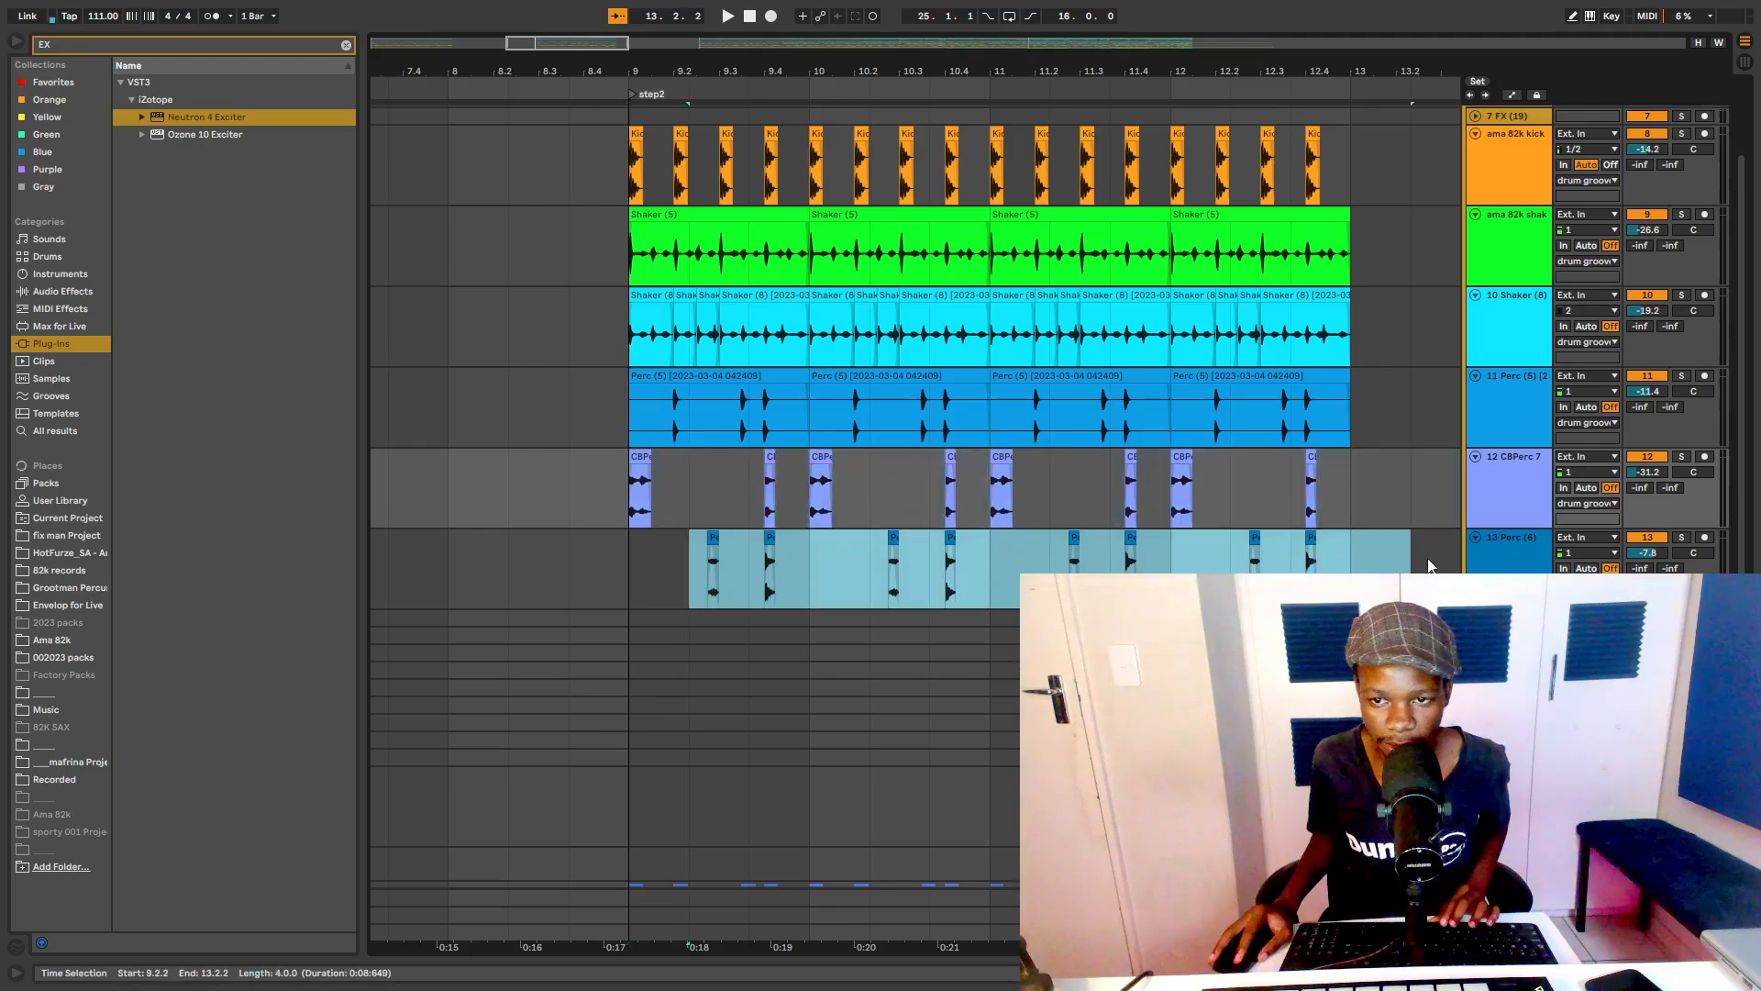
# Step: Play the step2 section from bar 9 with the 13 Perc (6) track muted
pyautogui.click(627, 498)
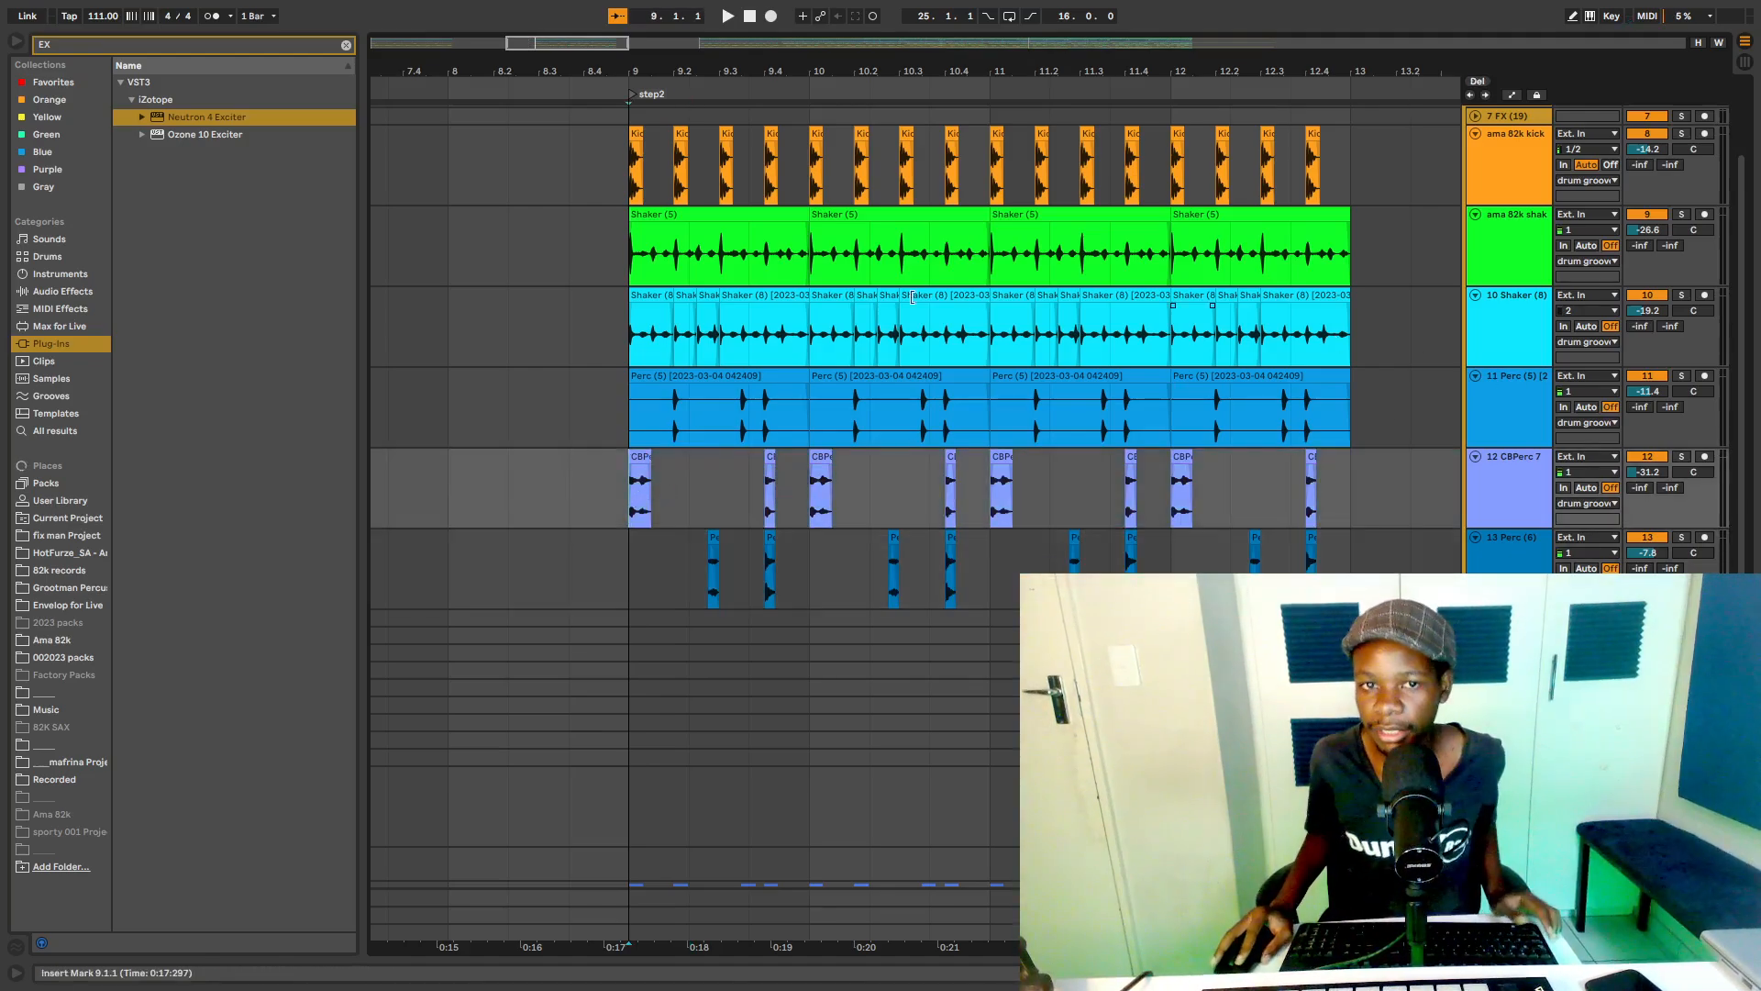
pyautogui.press('space')
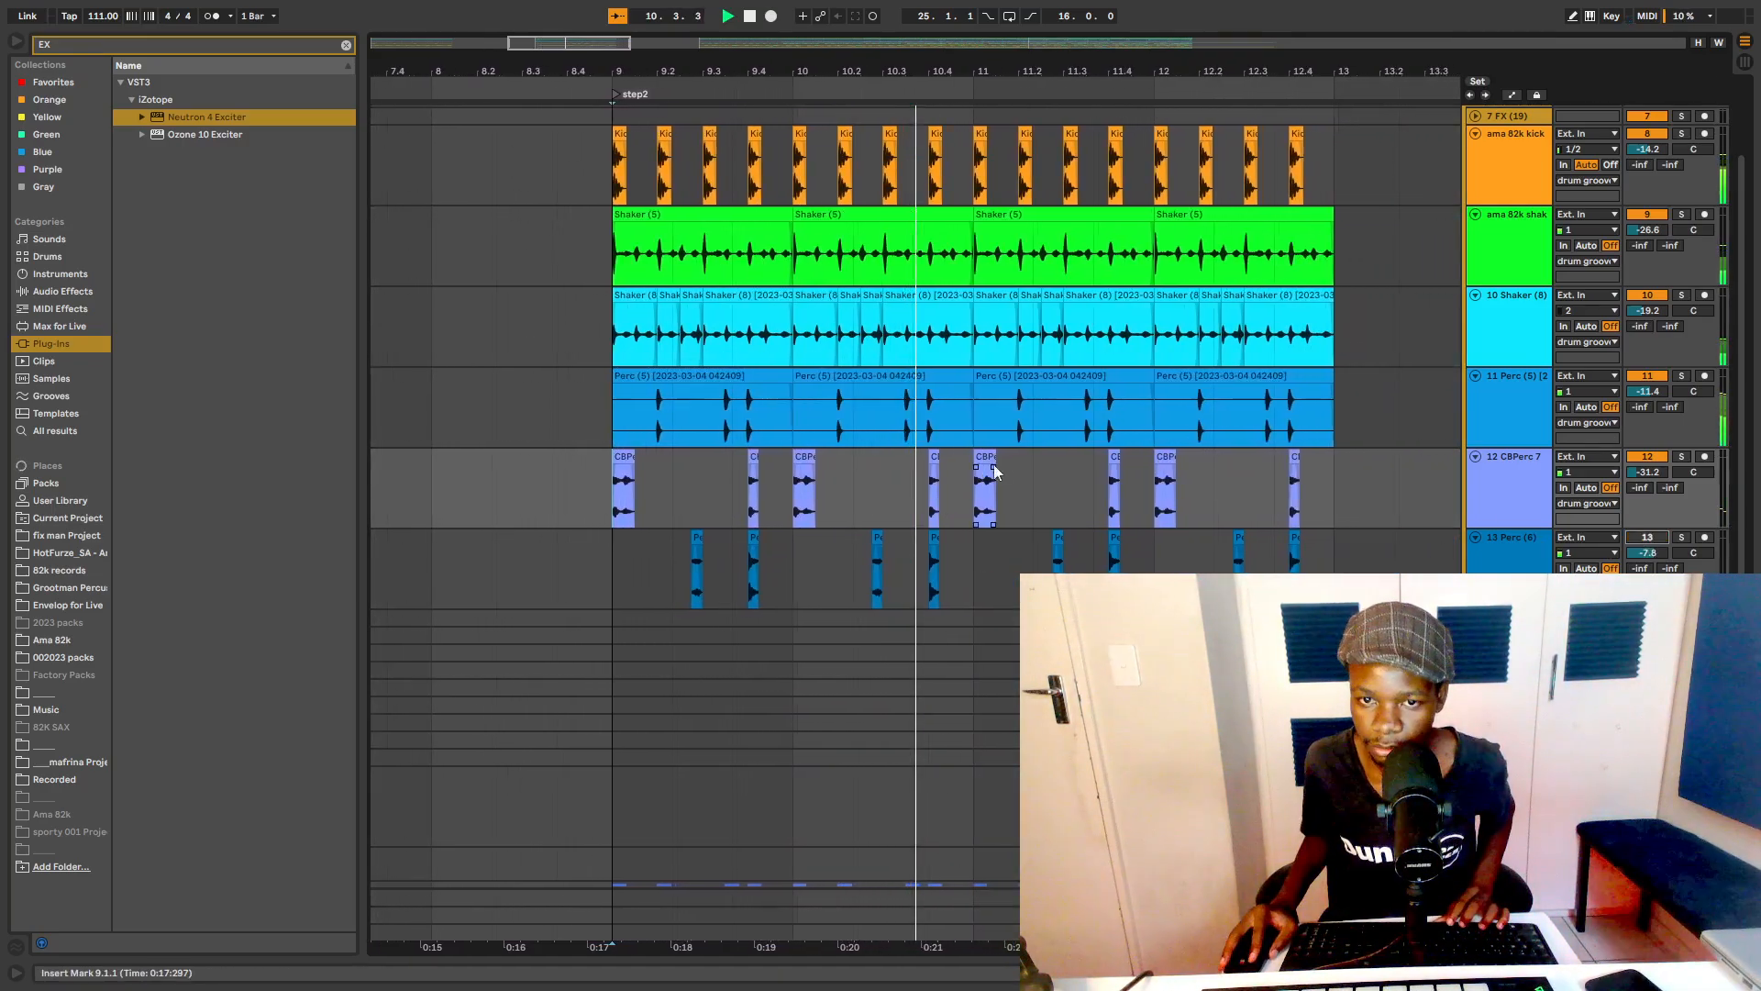
pyautogui.press('space')
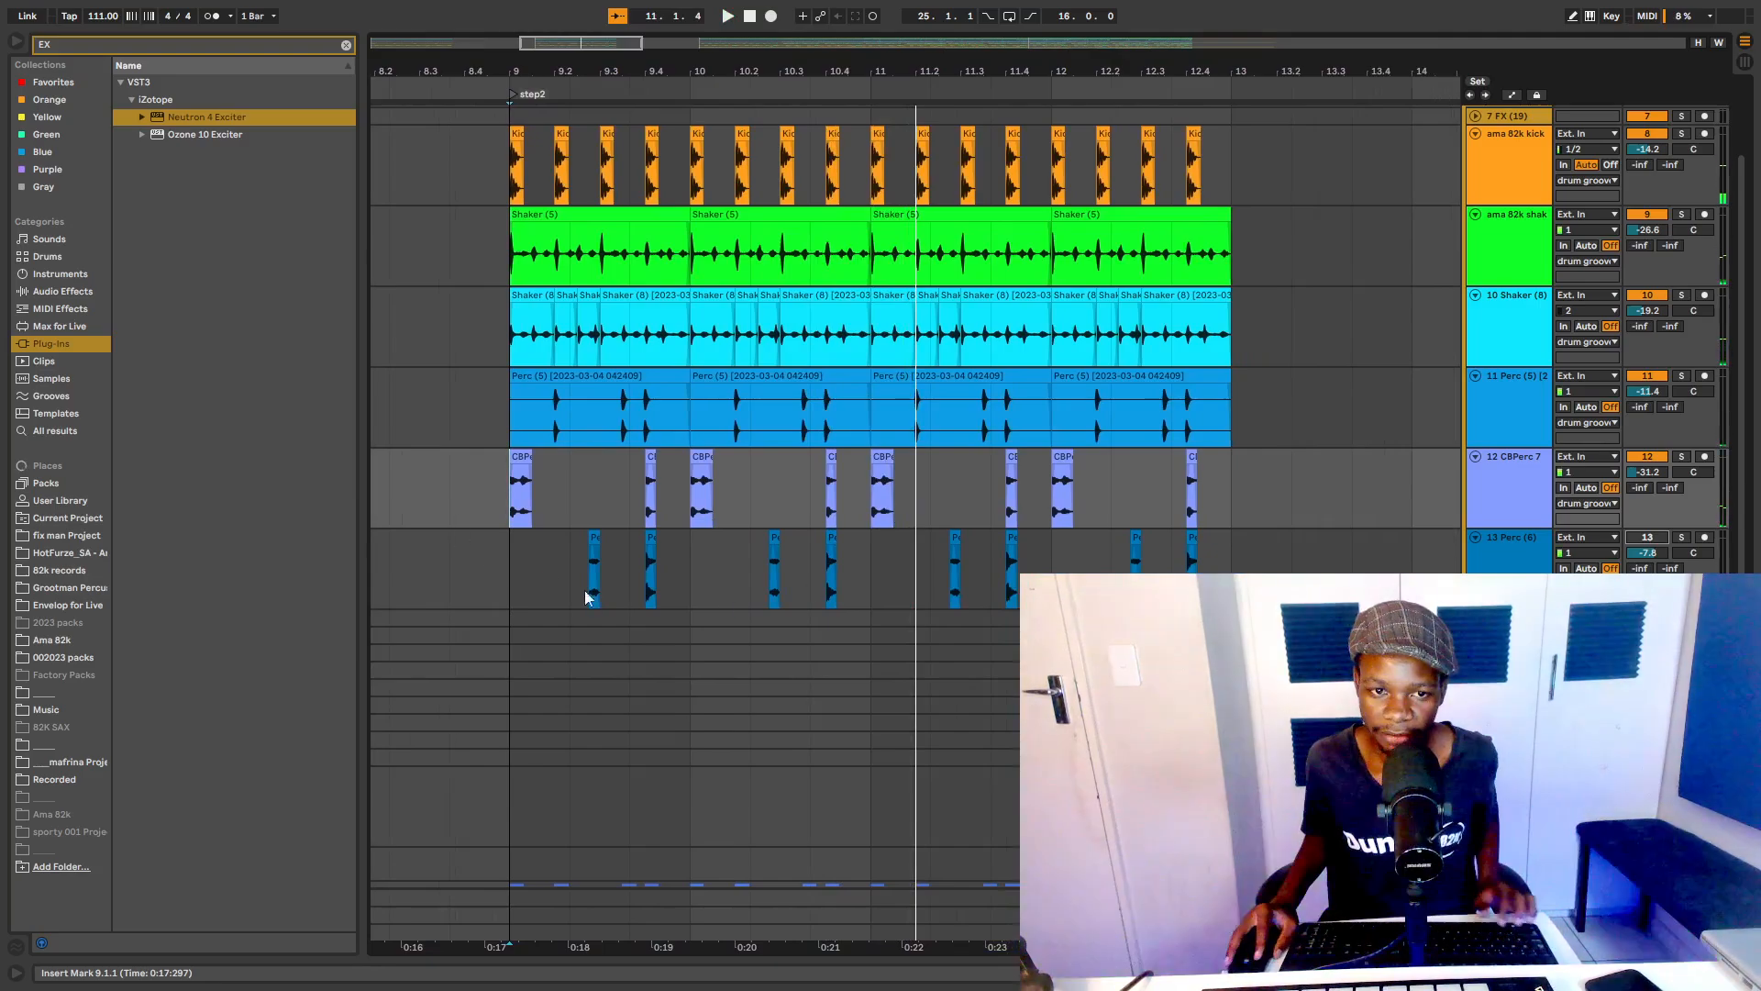
# Step: Reactivate the 13 Perc (6) track and play step2 from bar 9 with that layer included
pyautogui.click(1654, 538)
pyautogui.click(1653, 539)
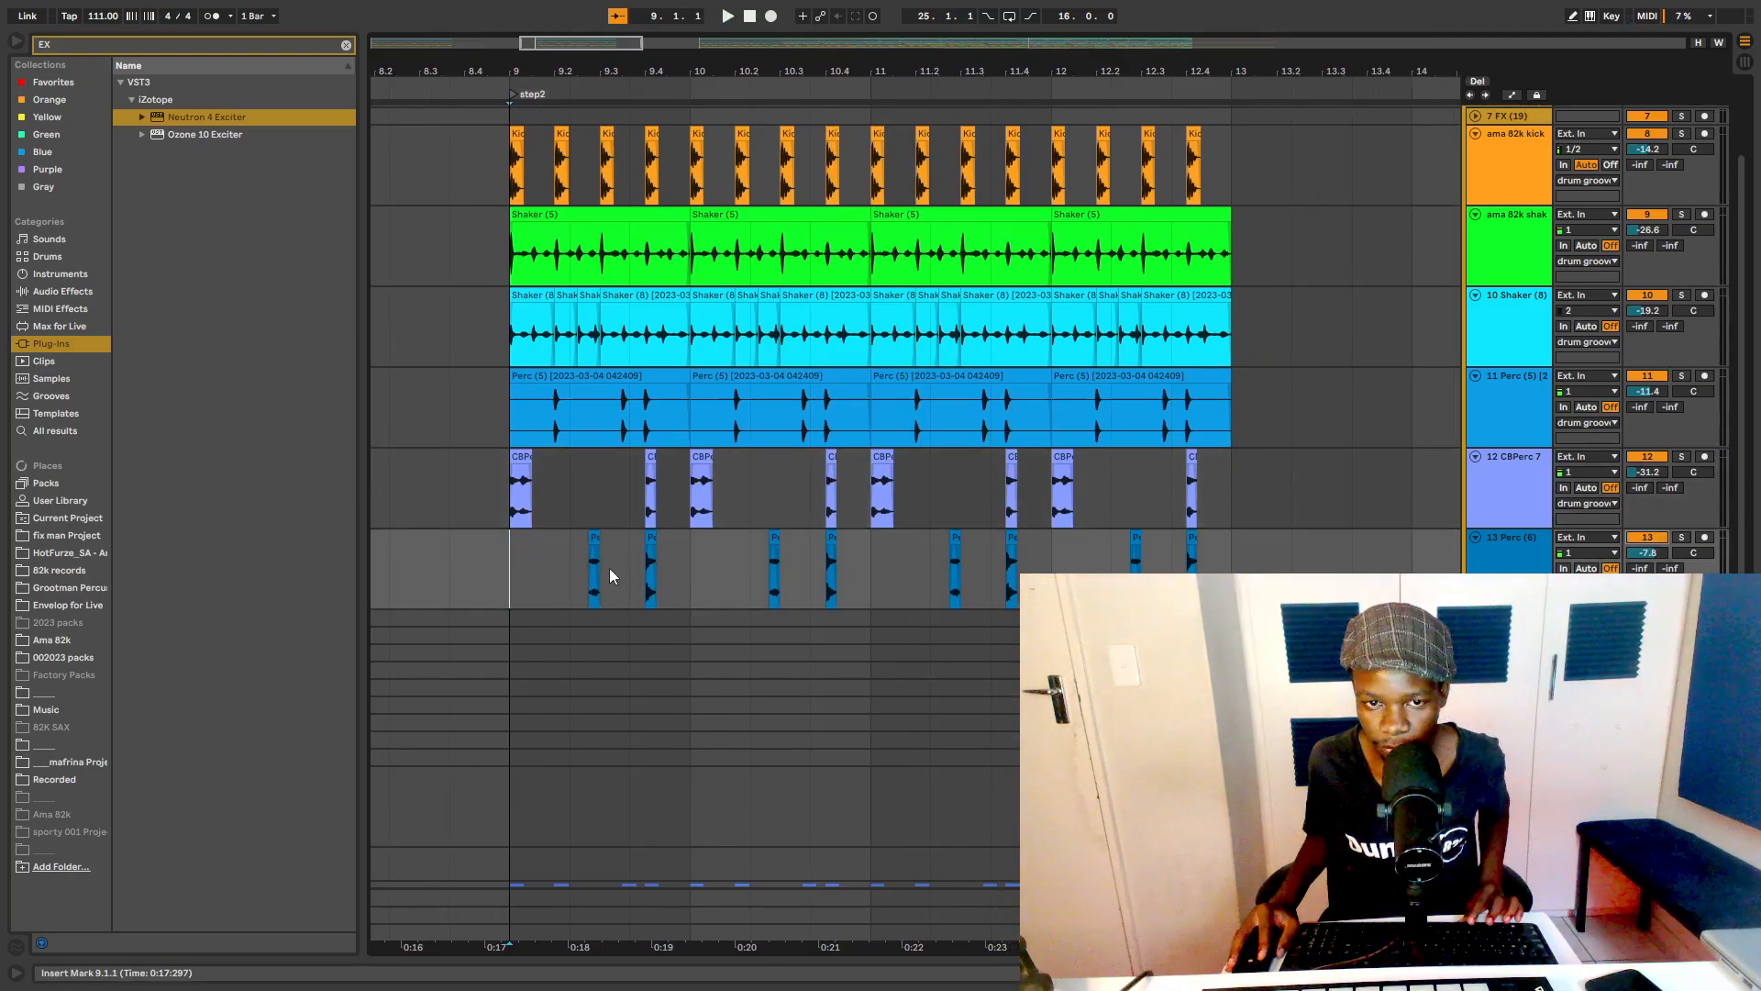
pyautogui.press('space')
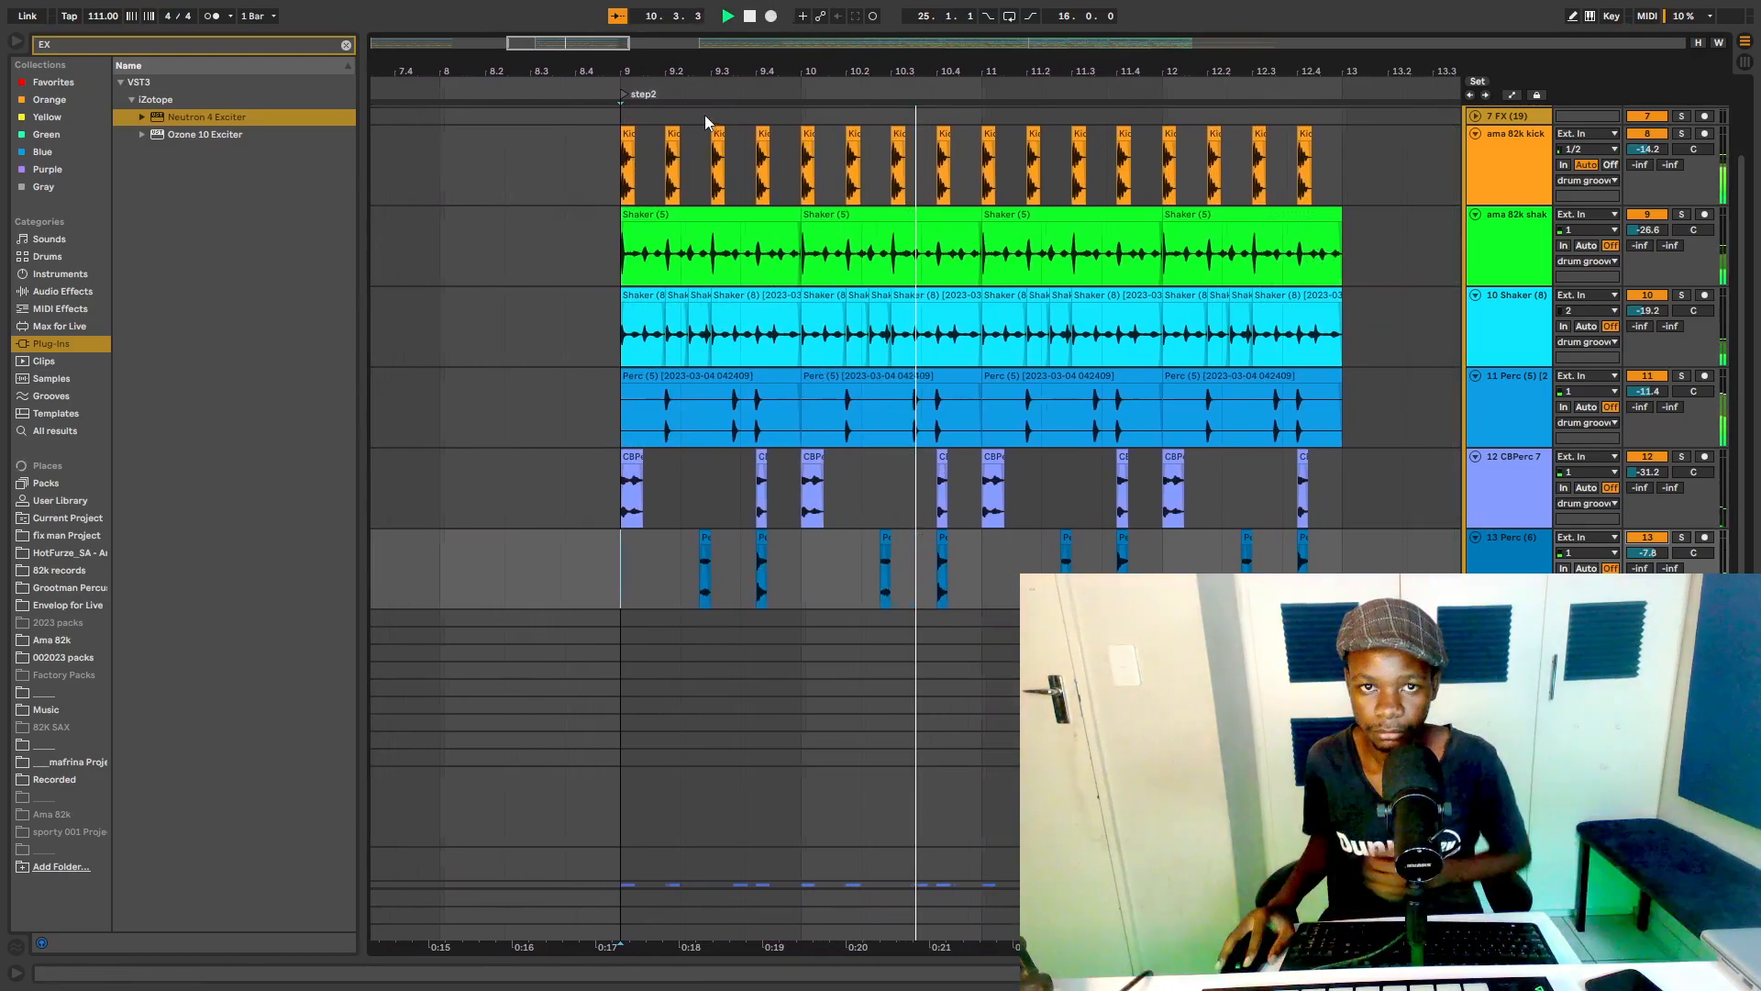
pyautogui.press('space')
# Step: Examine how the 13 Perc (6) hits are placed in step2 relative to the shaker and percussion layers above
pyautogui.moveTo(722, 68); pyautogui.dragTo(723, 80)
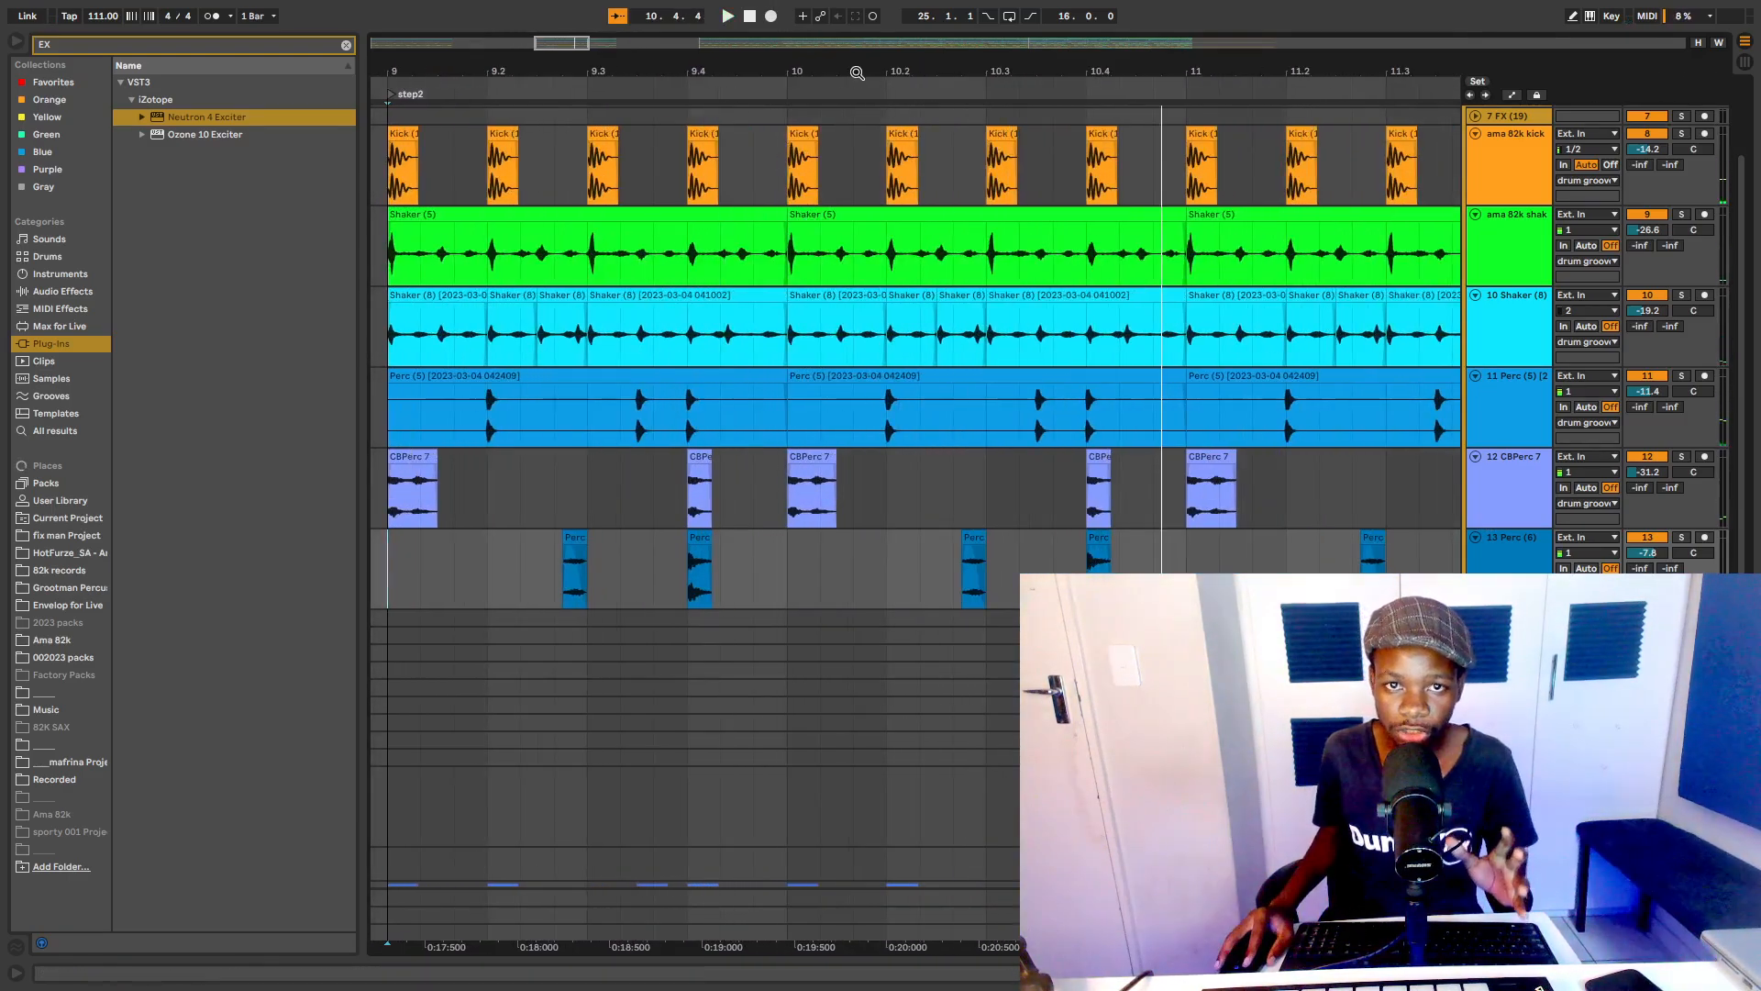
pyautogui.moveTo(856, 72); pyautogui.dragTo(857, 57)
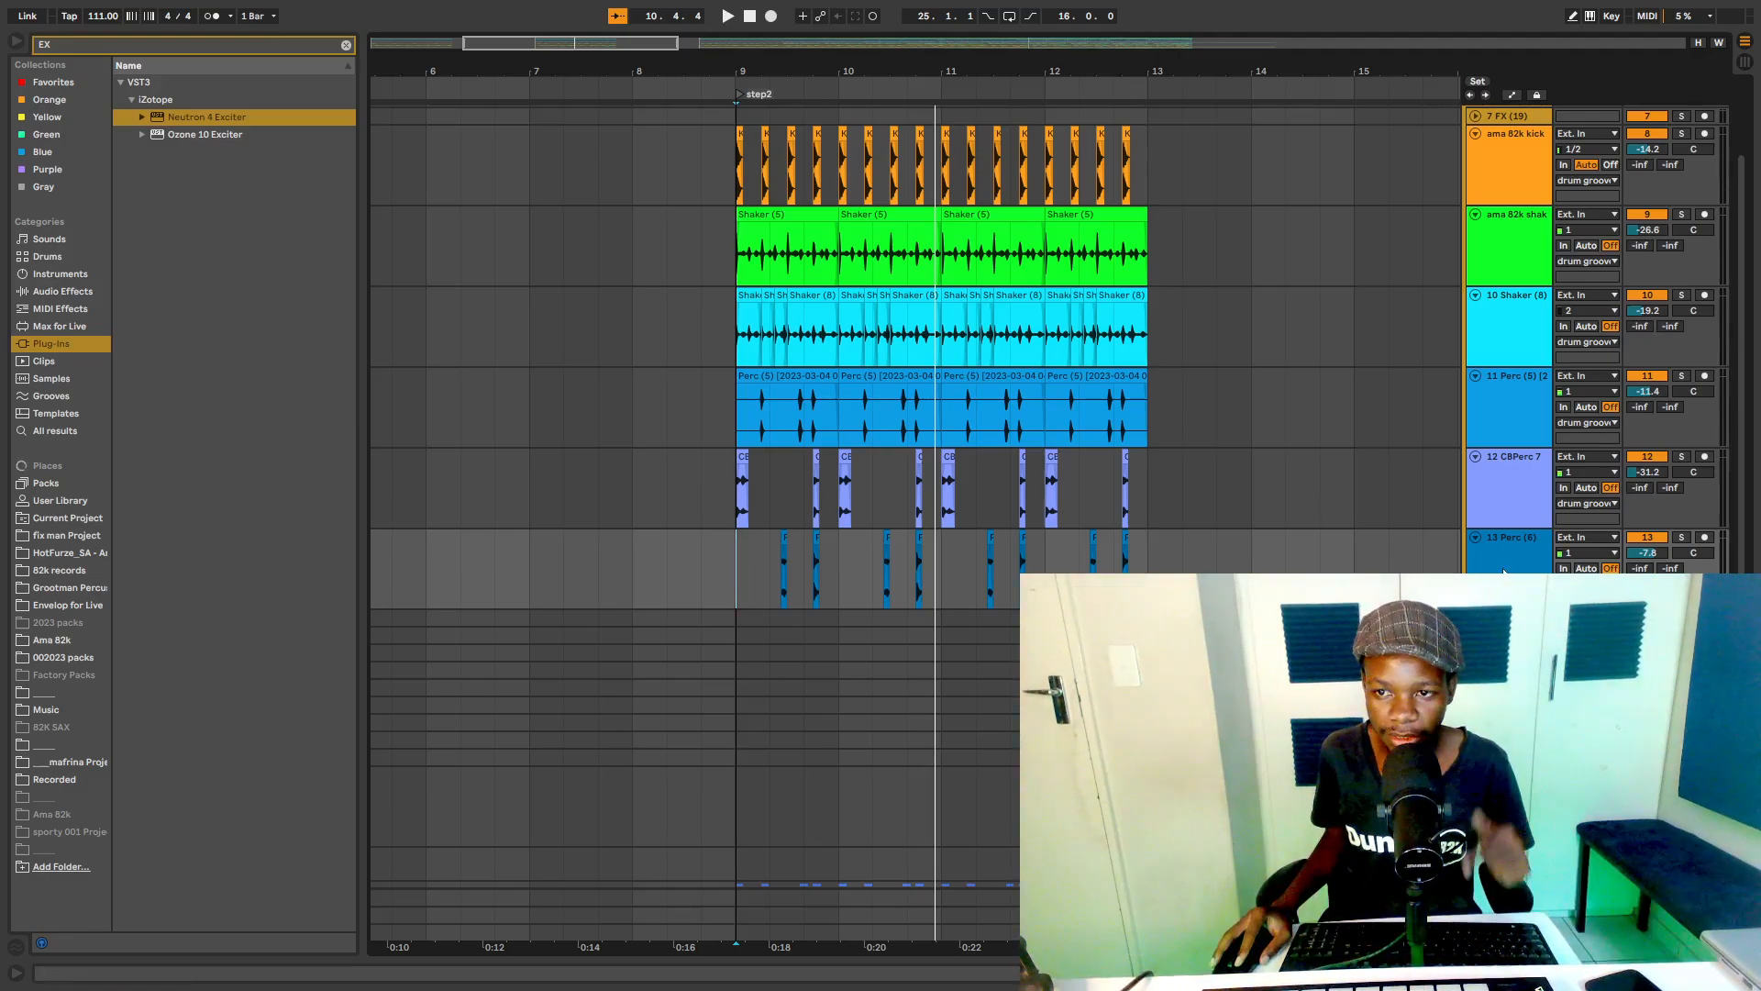
pyautogui.scroll(-3, 692, 543)
pyautogui.moveTo(794, 75); pyautogui.dragTo(795, 119)
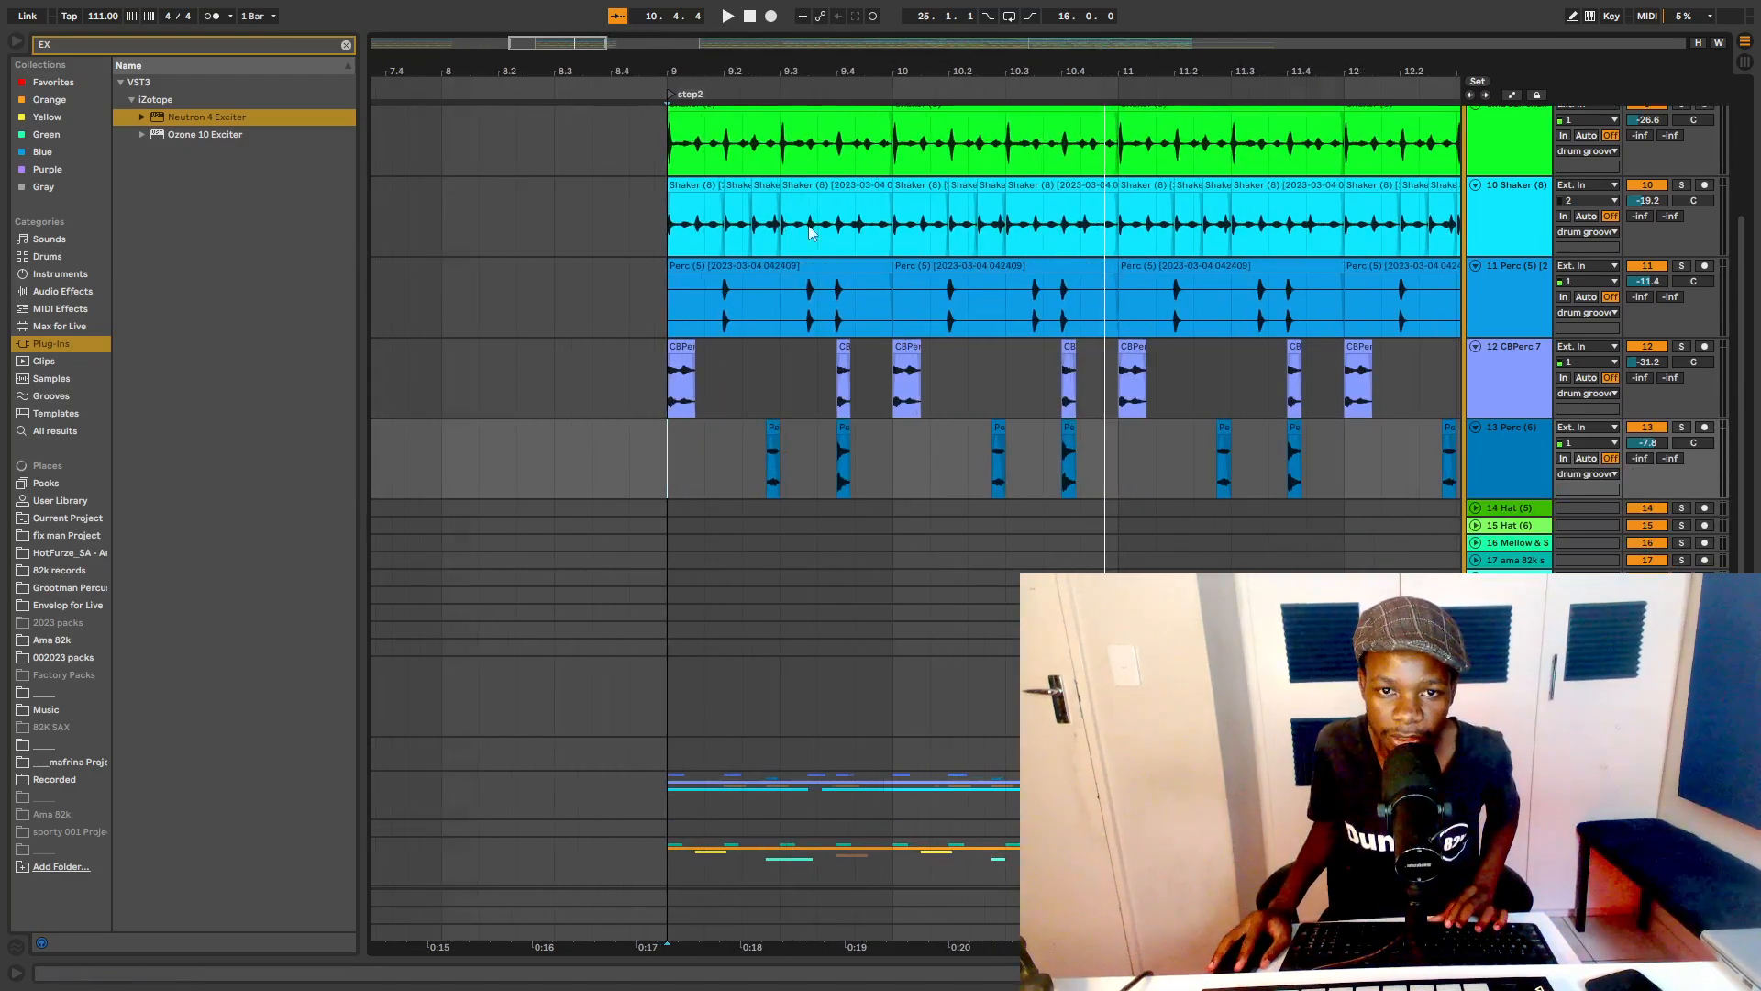
pyautogui.click(954, 323)
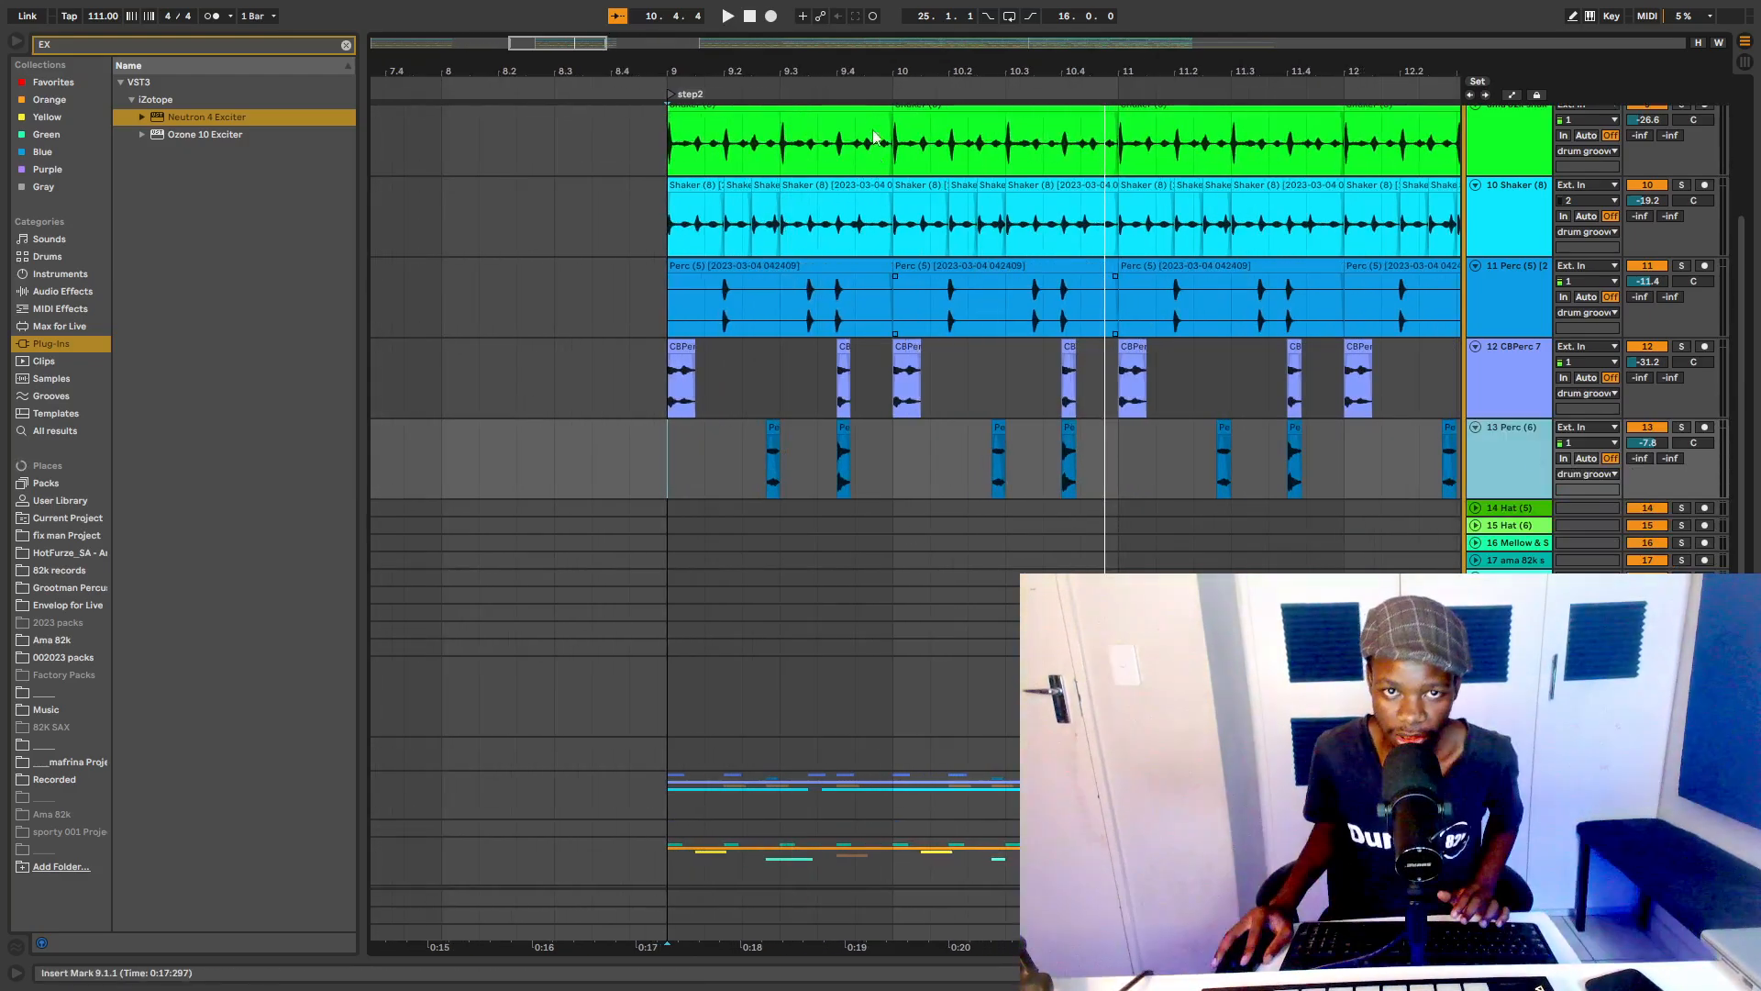
pyautogui.moveTo(871, 69); pyautogui.dragTo(809, 70)
pyautogui.click(751, 458)
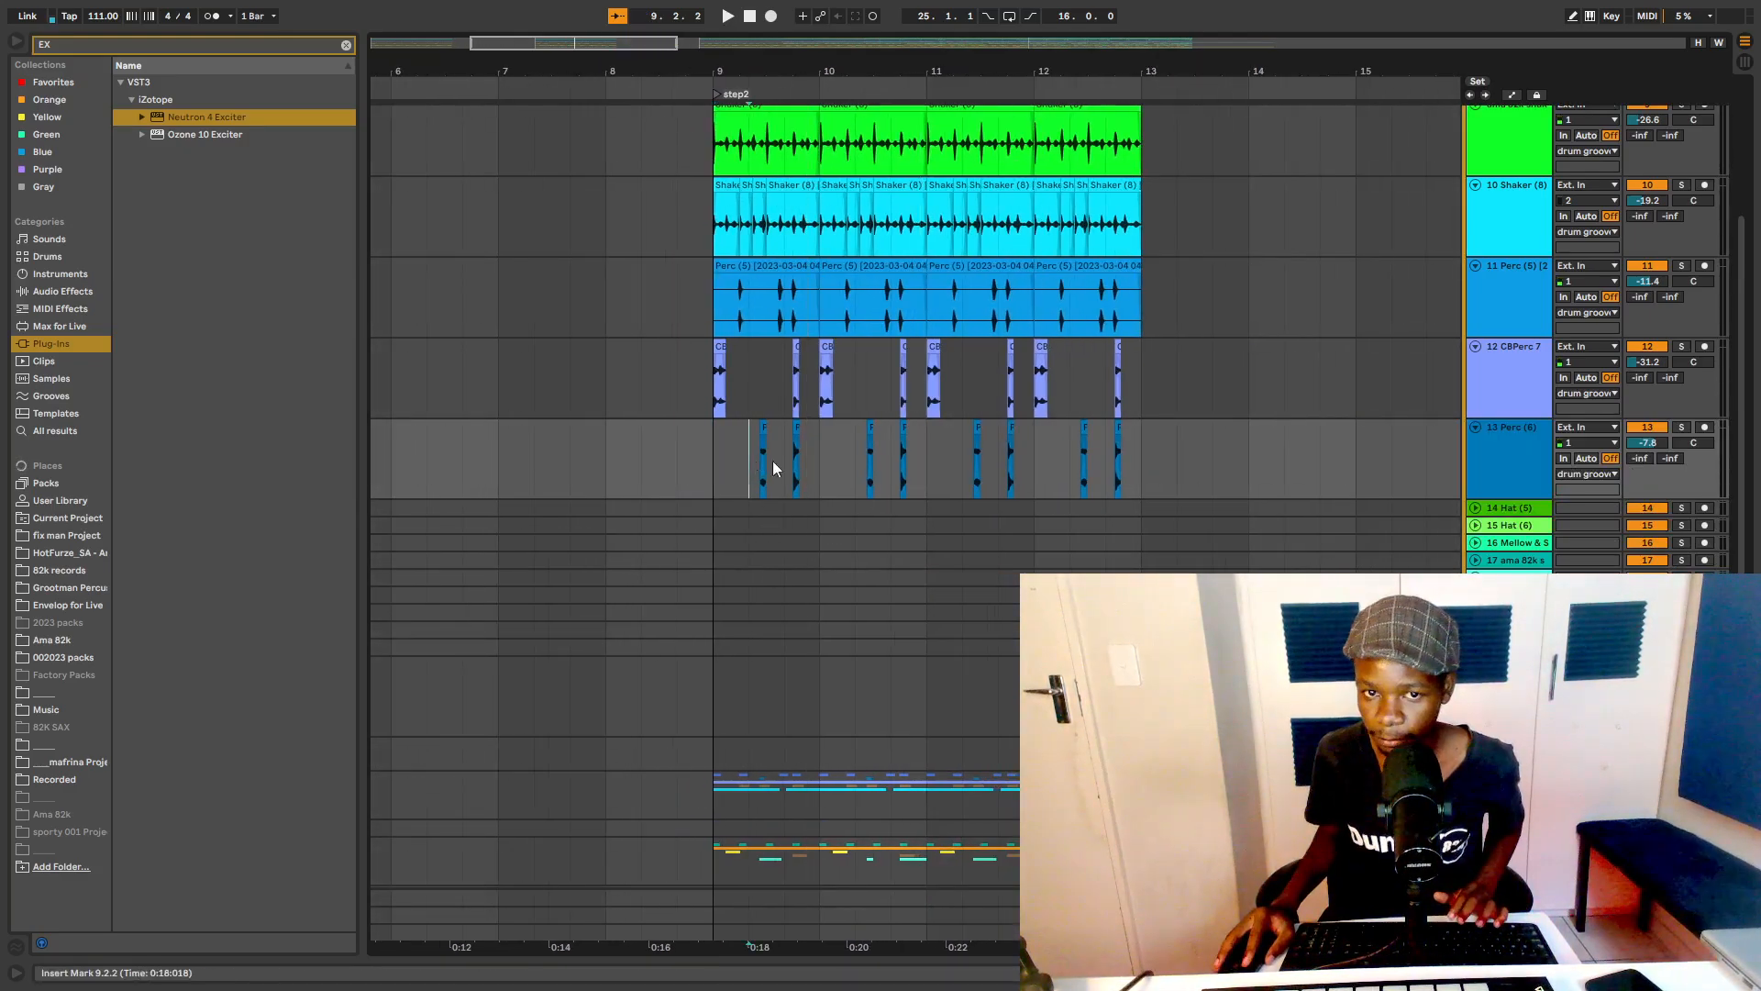
pyautogui.click(1515, 470)
pyautogui.moveTo(784, 64); pyautogui.dragTo(783, 165)
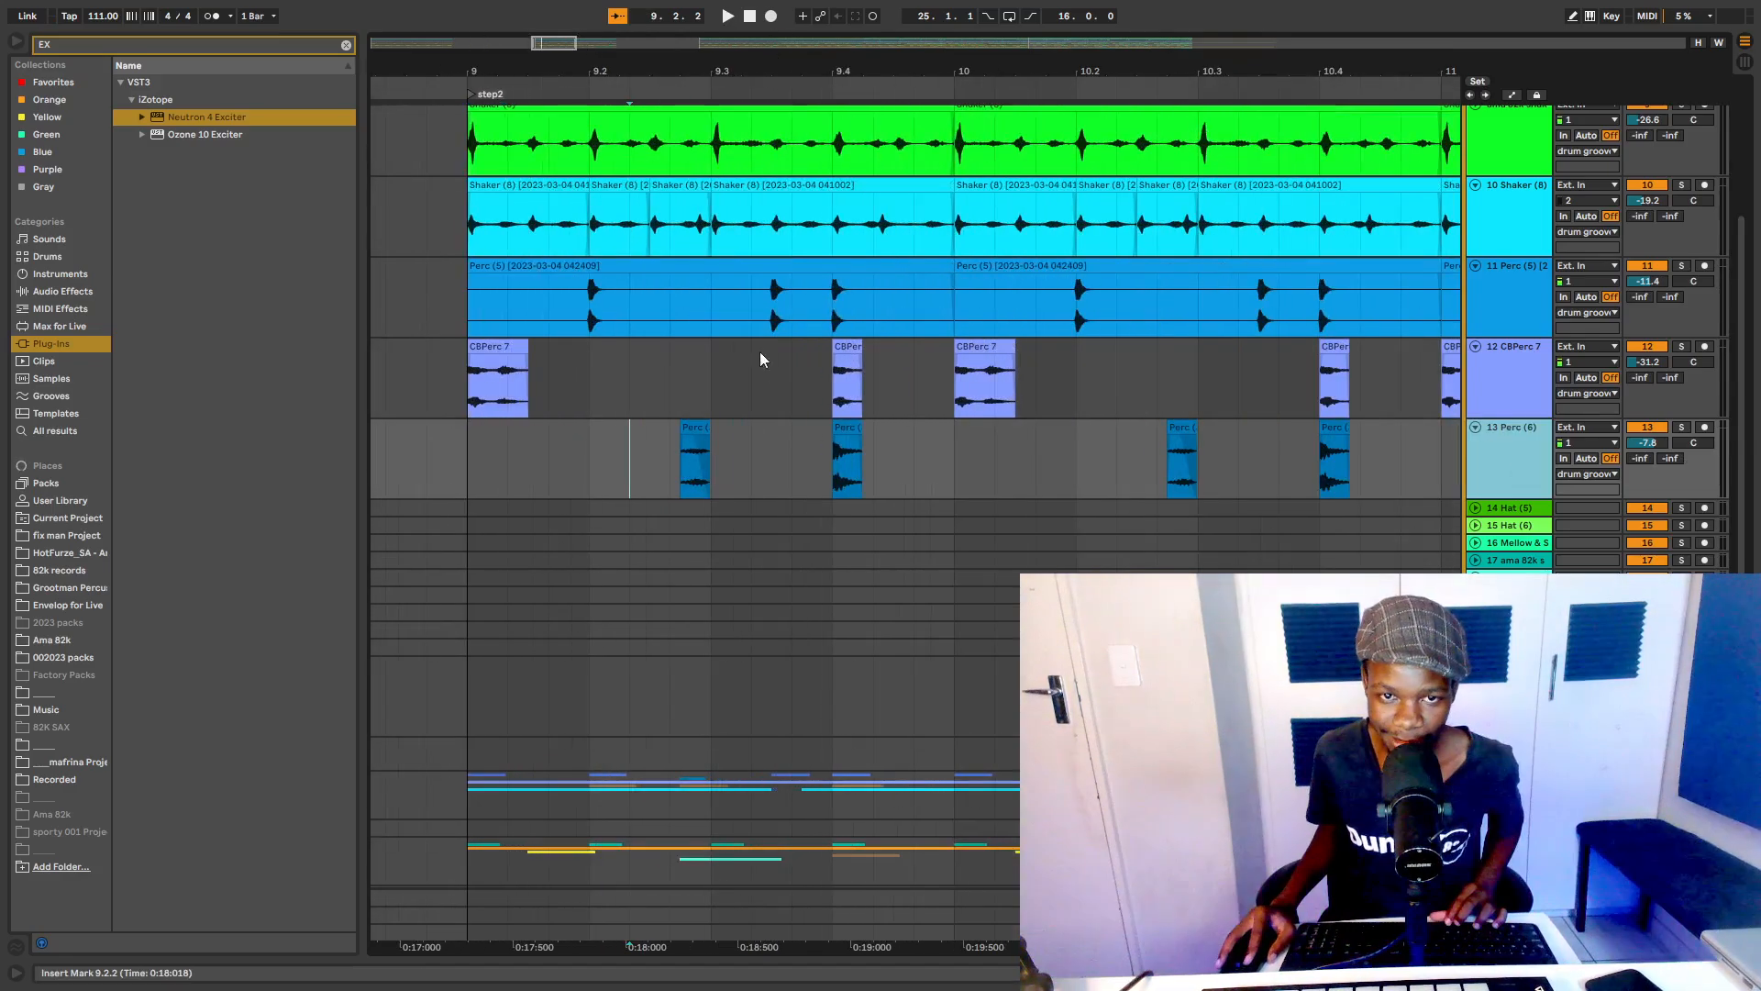
# Step: Select the 13 Perc (6) clip at 9.2.4, solo the track, and play its percussion pattern from bar 9
pyautogui.click(695, 421)
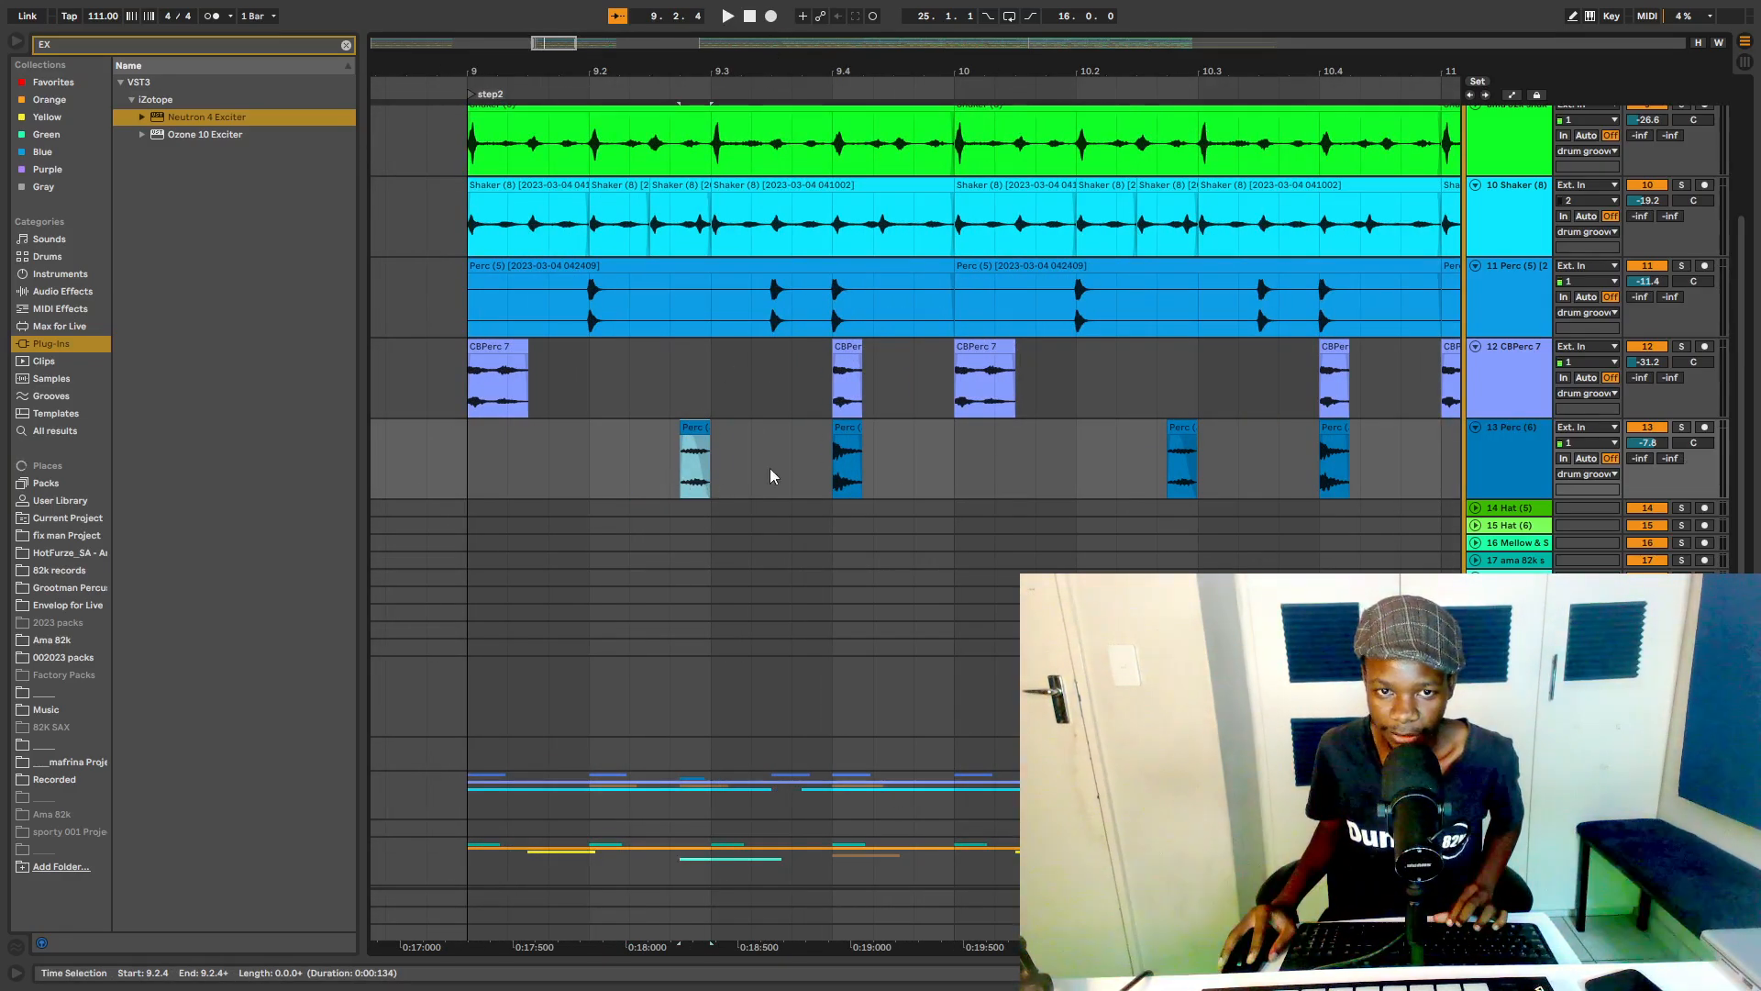
pyautogui.click(1515, 472)
pyautogui.click(1683, 428)
pyautogui.press('space')
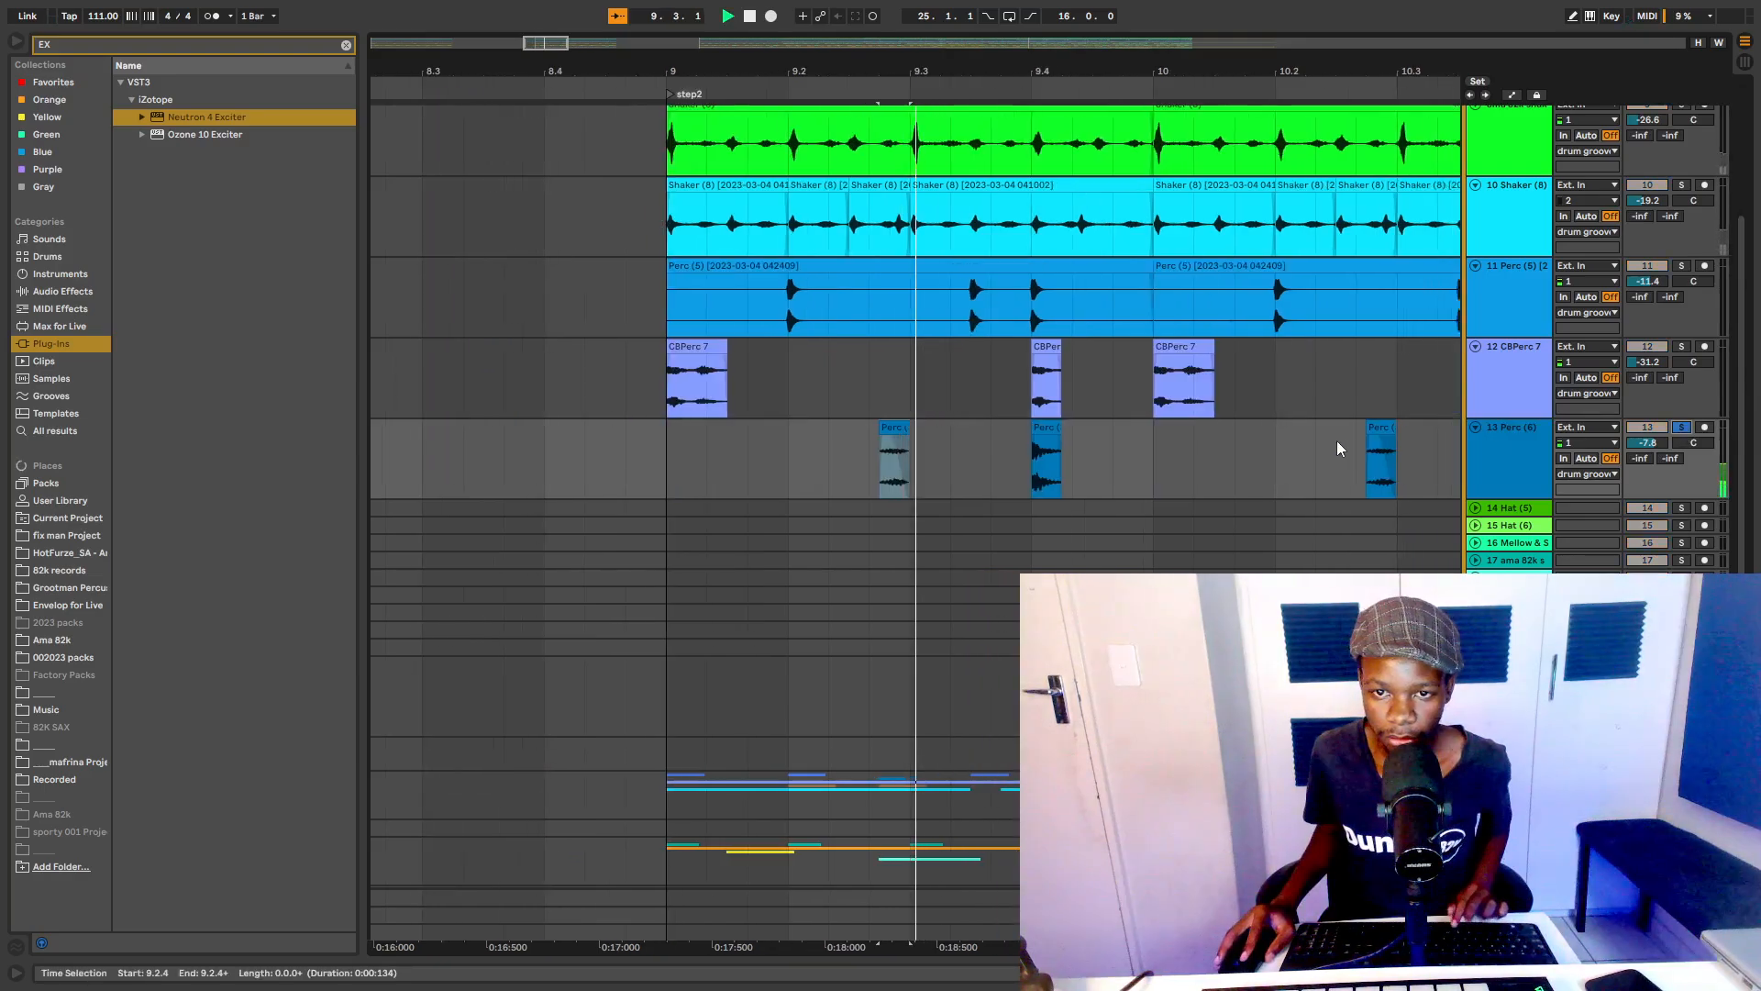
pyautogui.press('space')
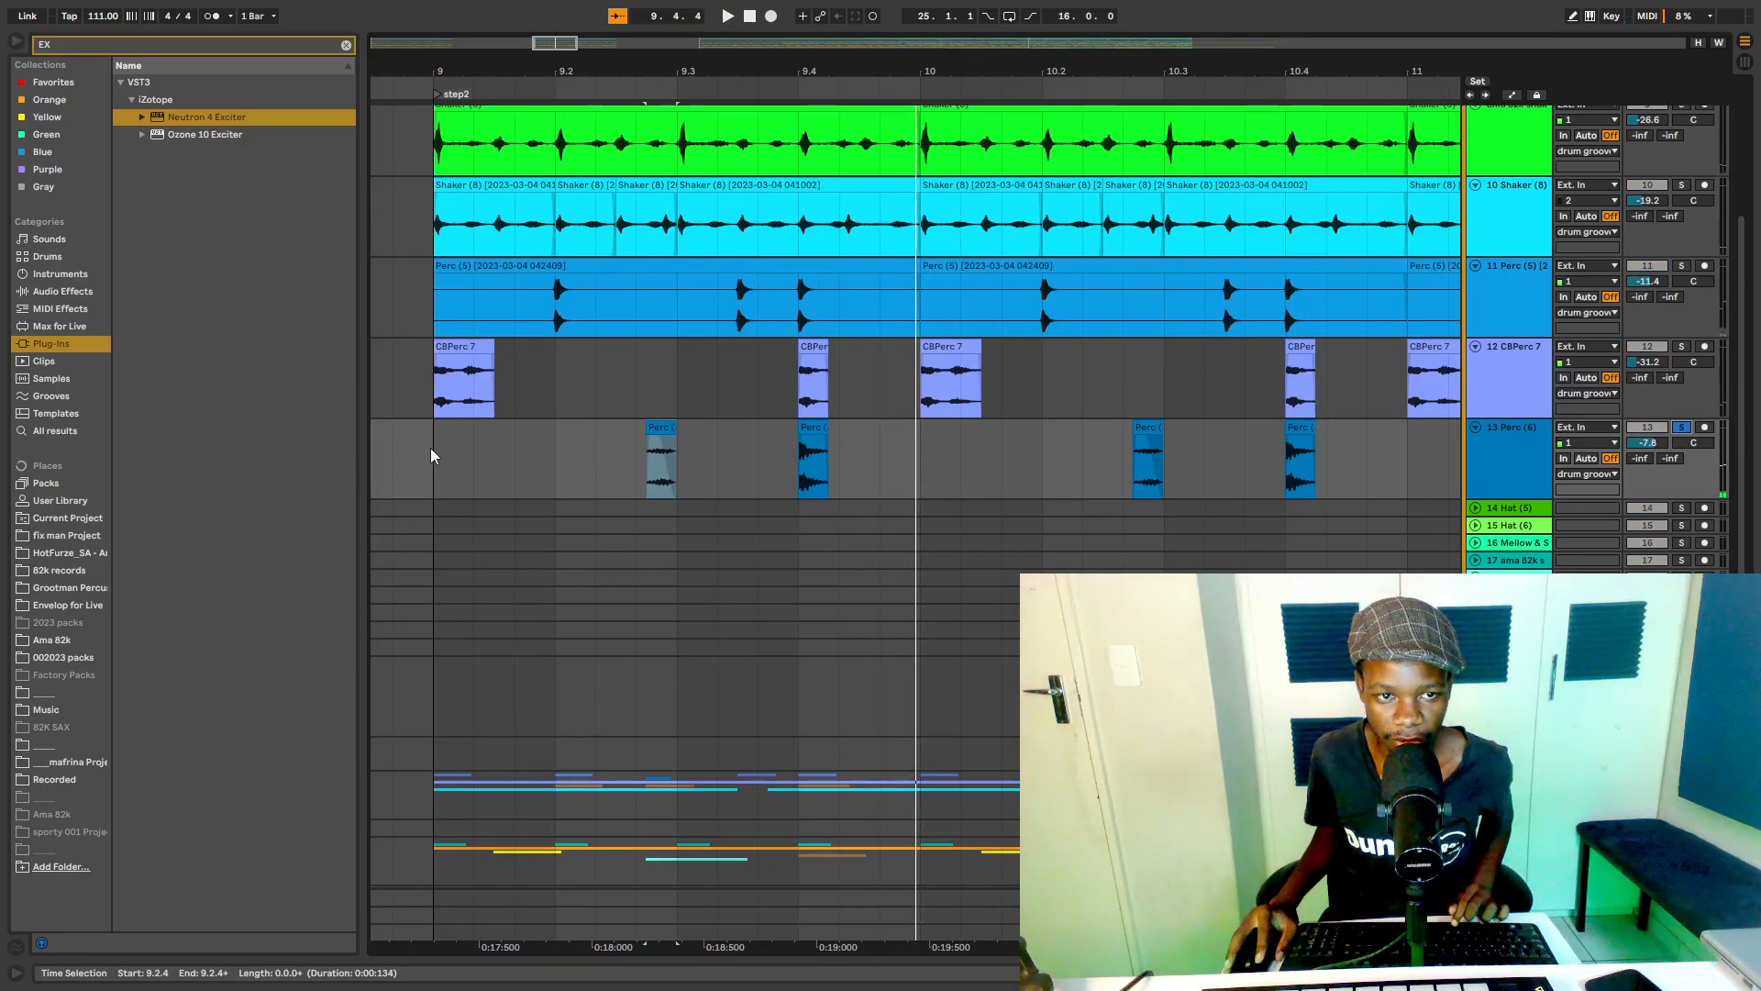
pyautogui.click(431, 449)
pyautogui.press('space')
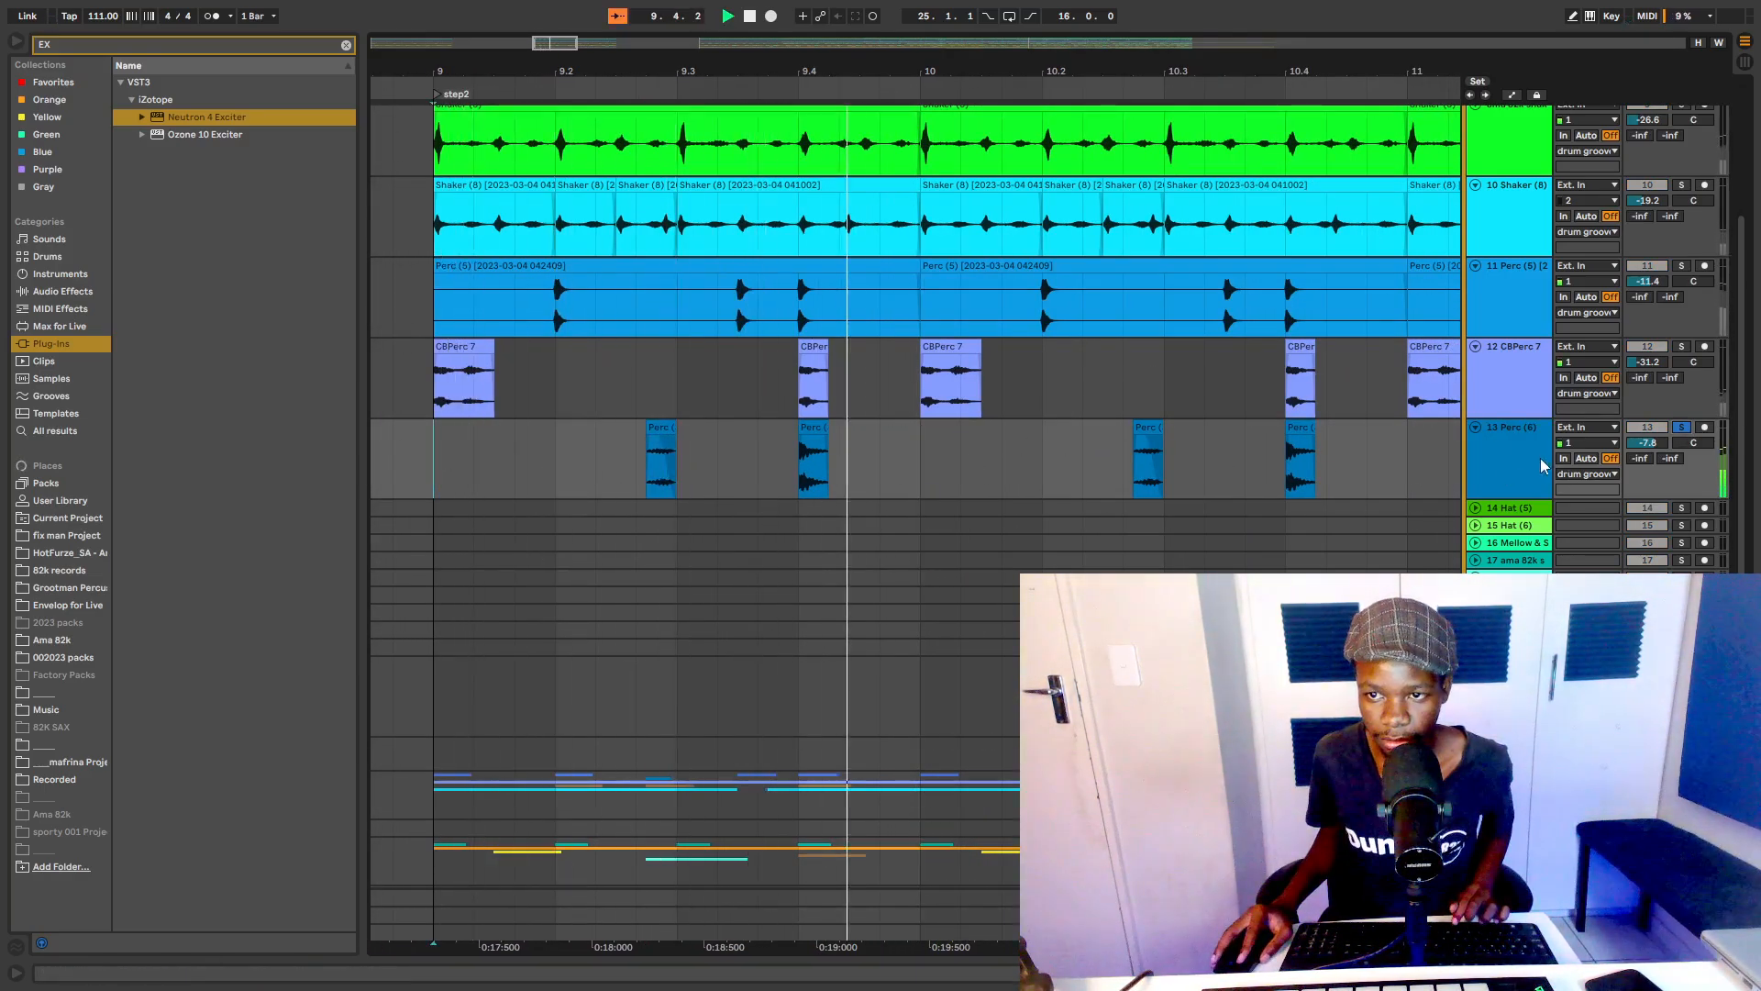
pyautogui.press('space')
# Step: Show the device chain of the 13 Perc (6) track and collapse both Vocoder devices
pyautogui.doubleClick(1513, 464)
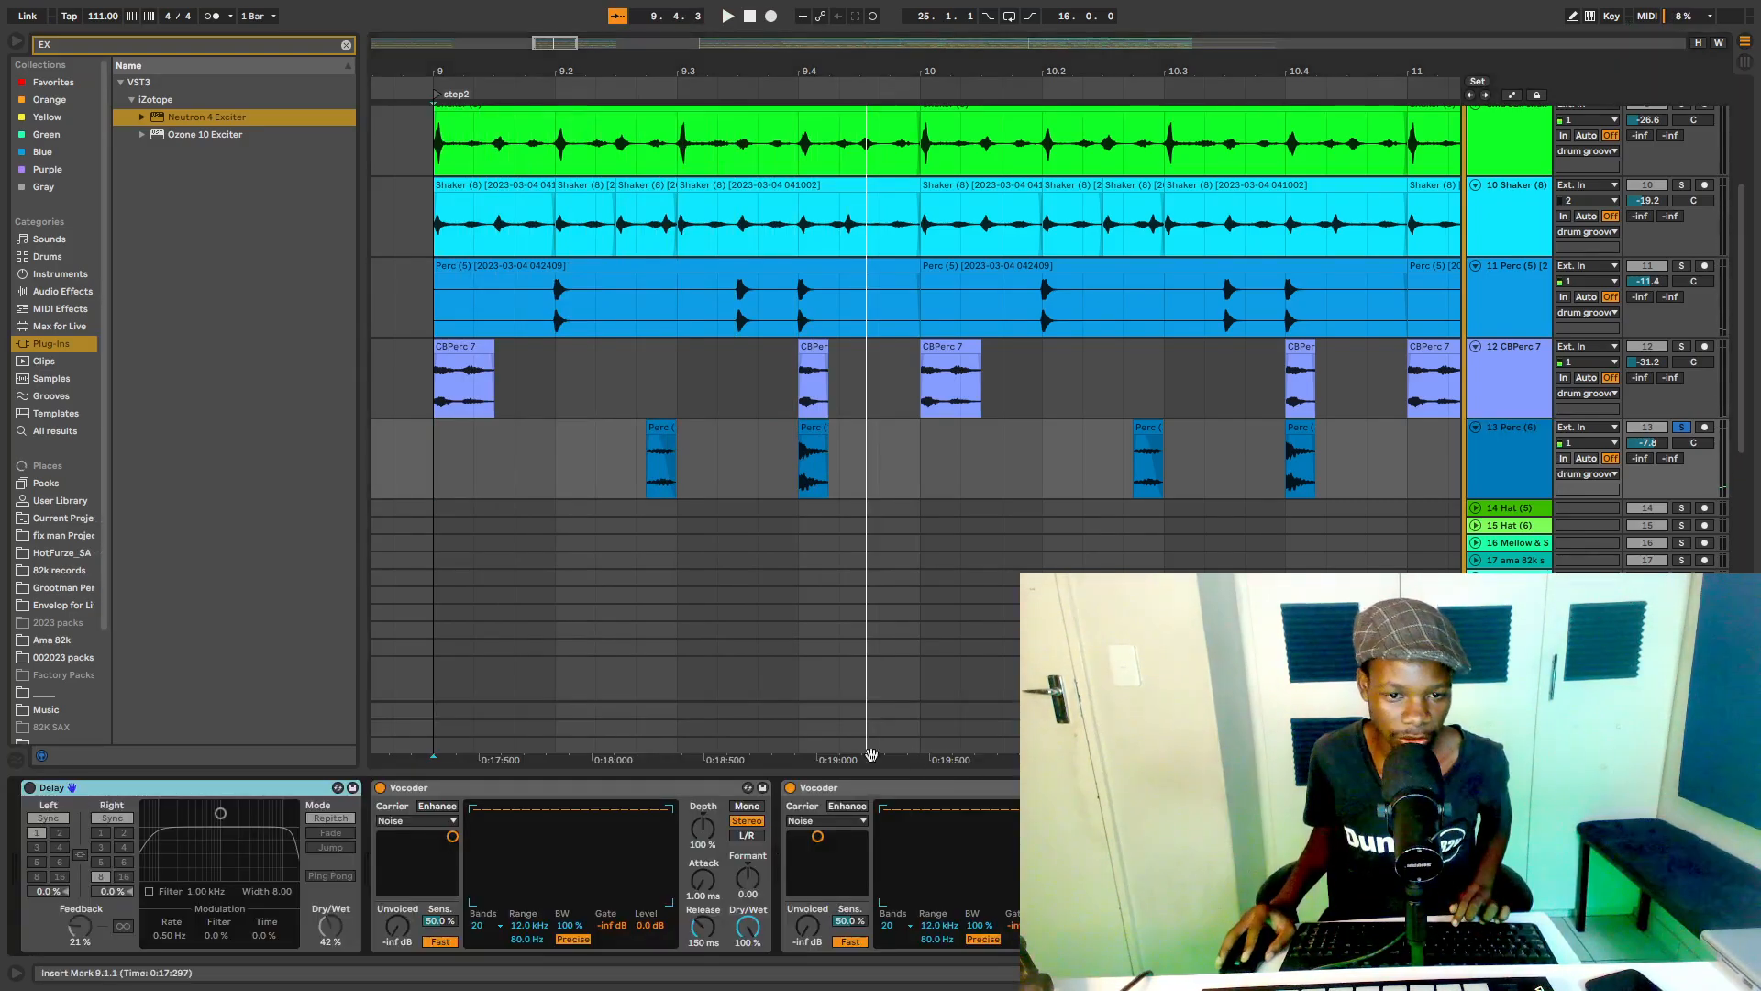
pyautogui.doubleClick(413, 791)
pyautogui.doubleClick(529, 791)
pyautogui.click(601, 790)
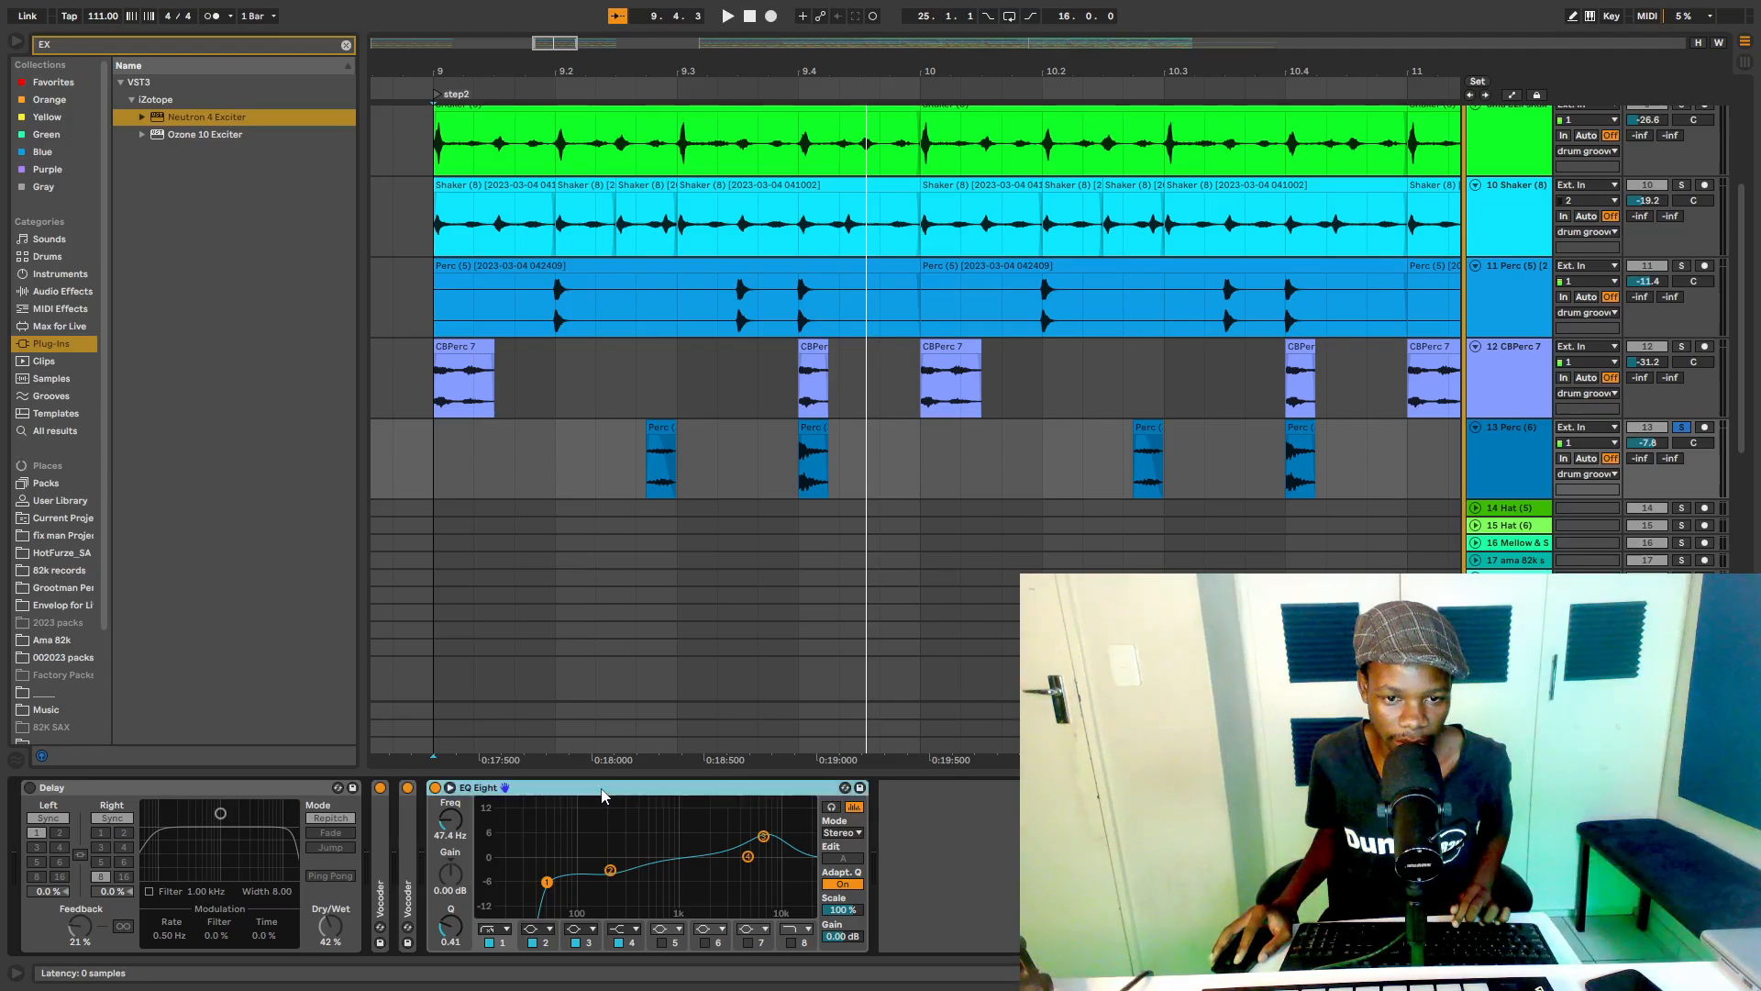
# Step: Switch off both Vocoders and EQ Eight on 13 Perc (6) and play the soloed percussion without effects
pyautogui.click(379, 787)
pyautogui.click(434, 787)
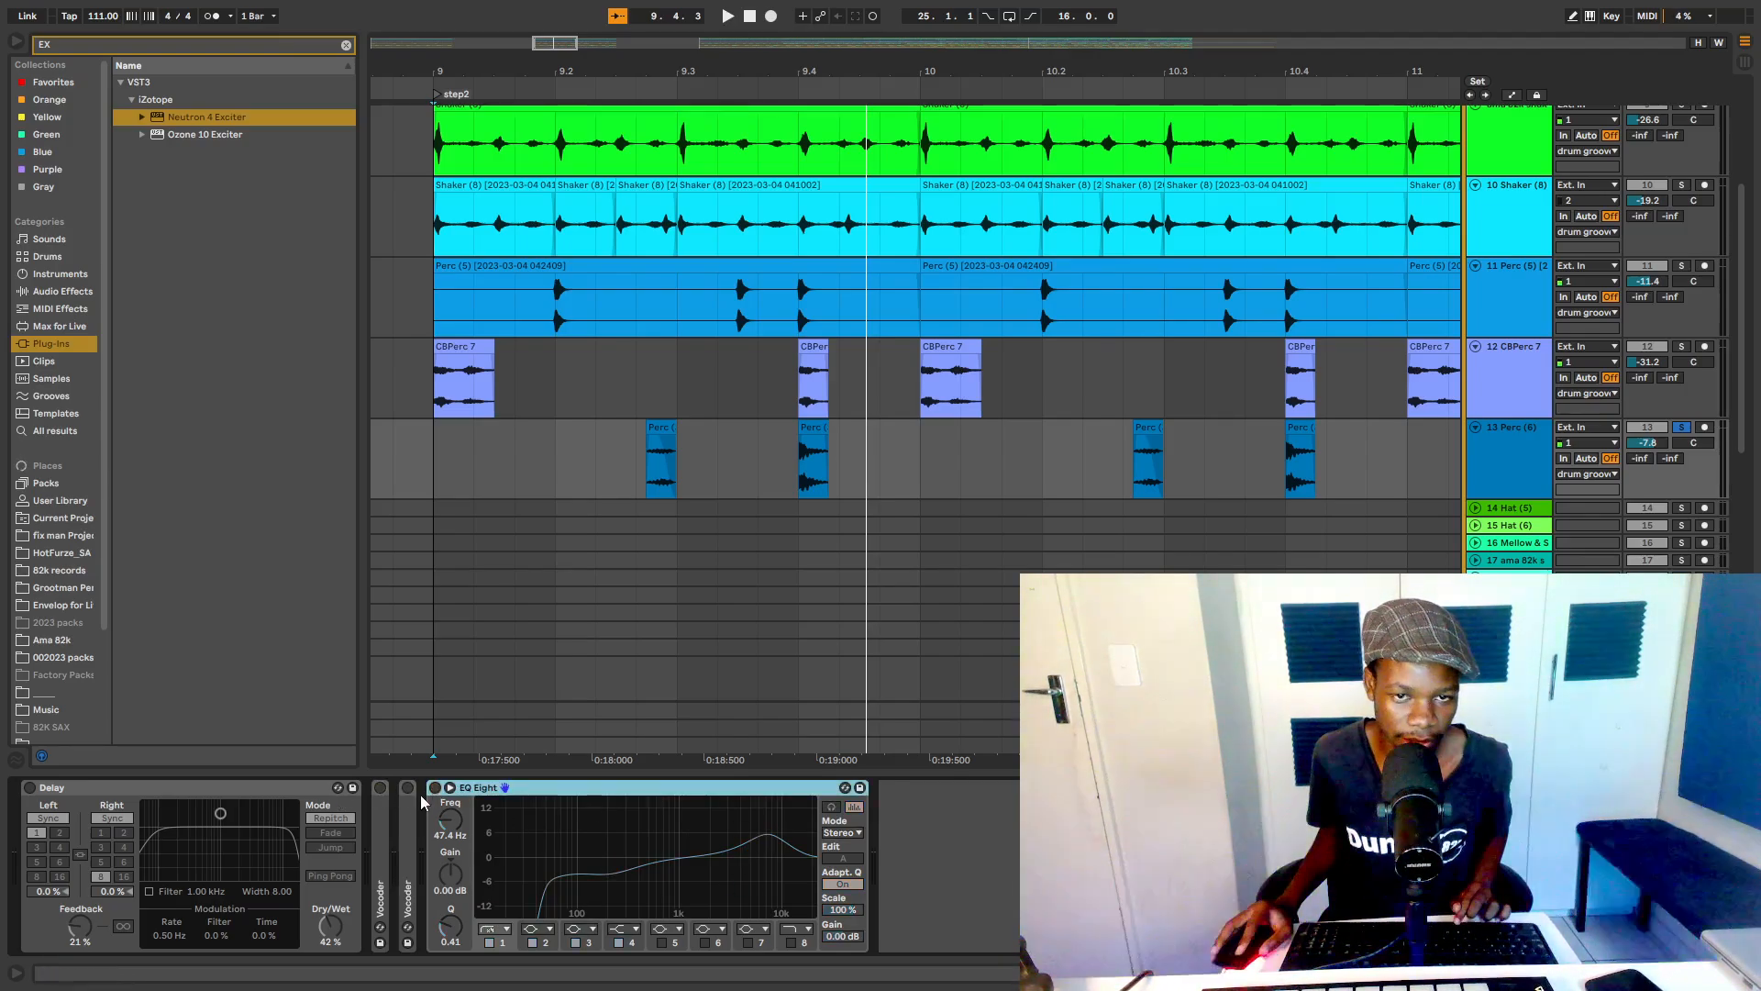
pyautogui.press('space')
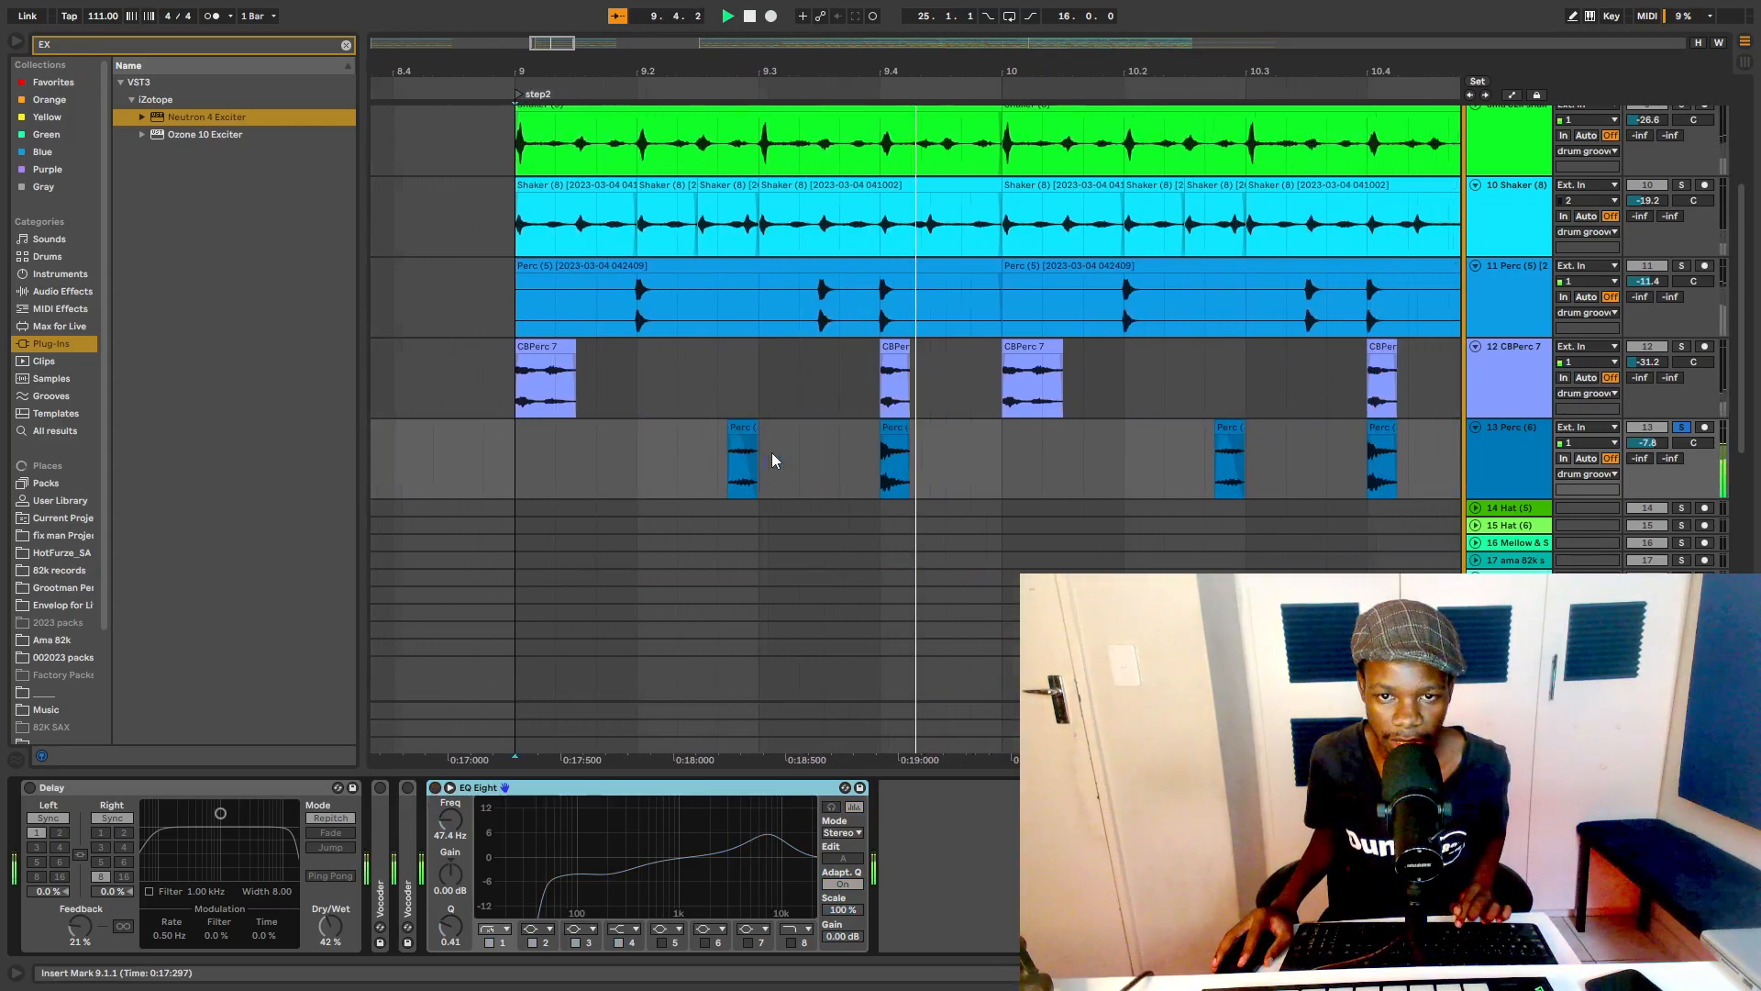
# Step: Try an extra percussion clip at 9.4.2 on the 13 Perc (6) track and play it with the existing hits
pyautogui.click(569, 459)
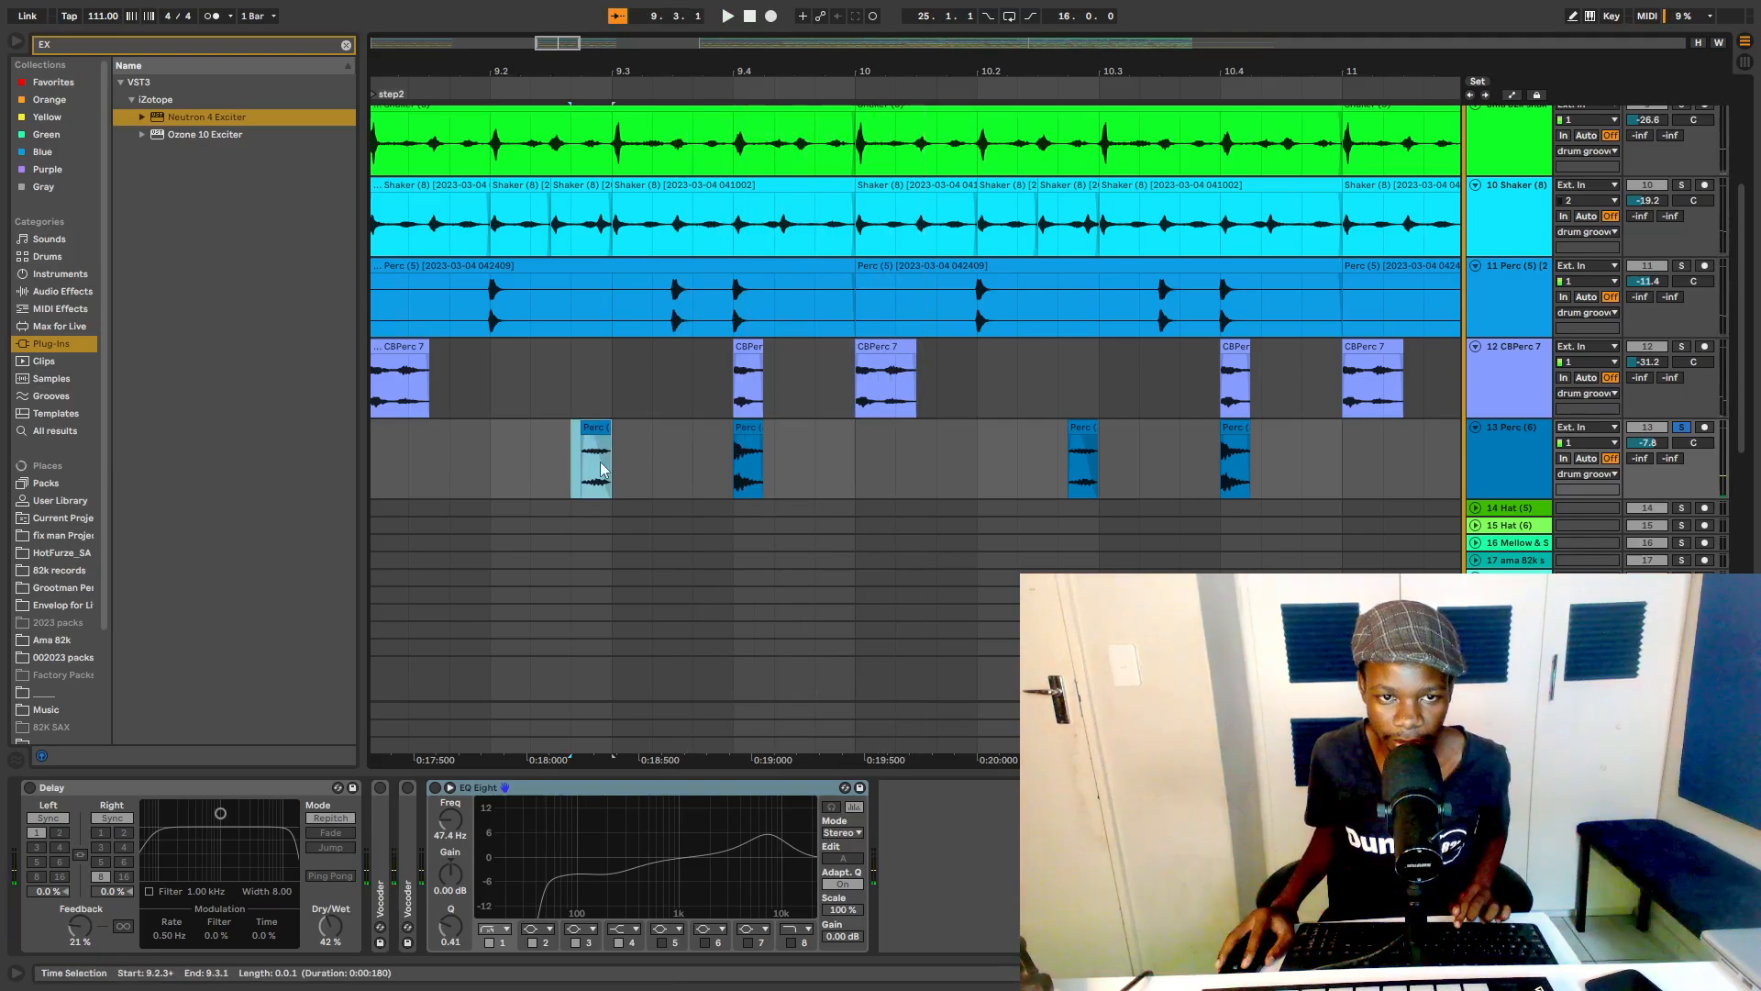
pyautogui.moveTo(754, 470); pyautogui.dragTo(780, 475)
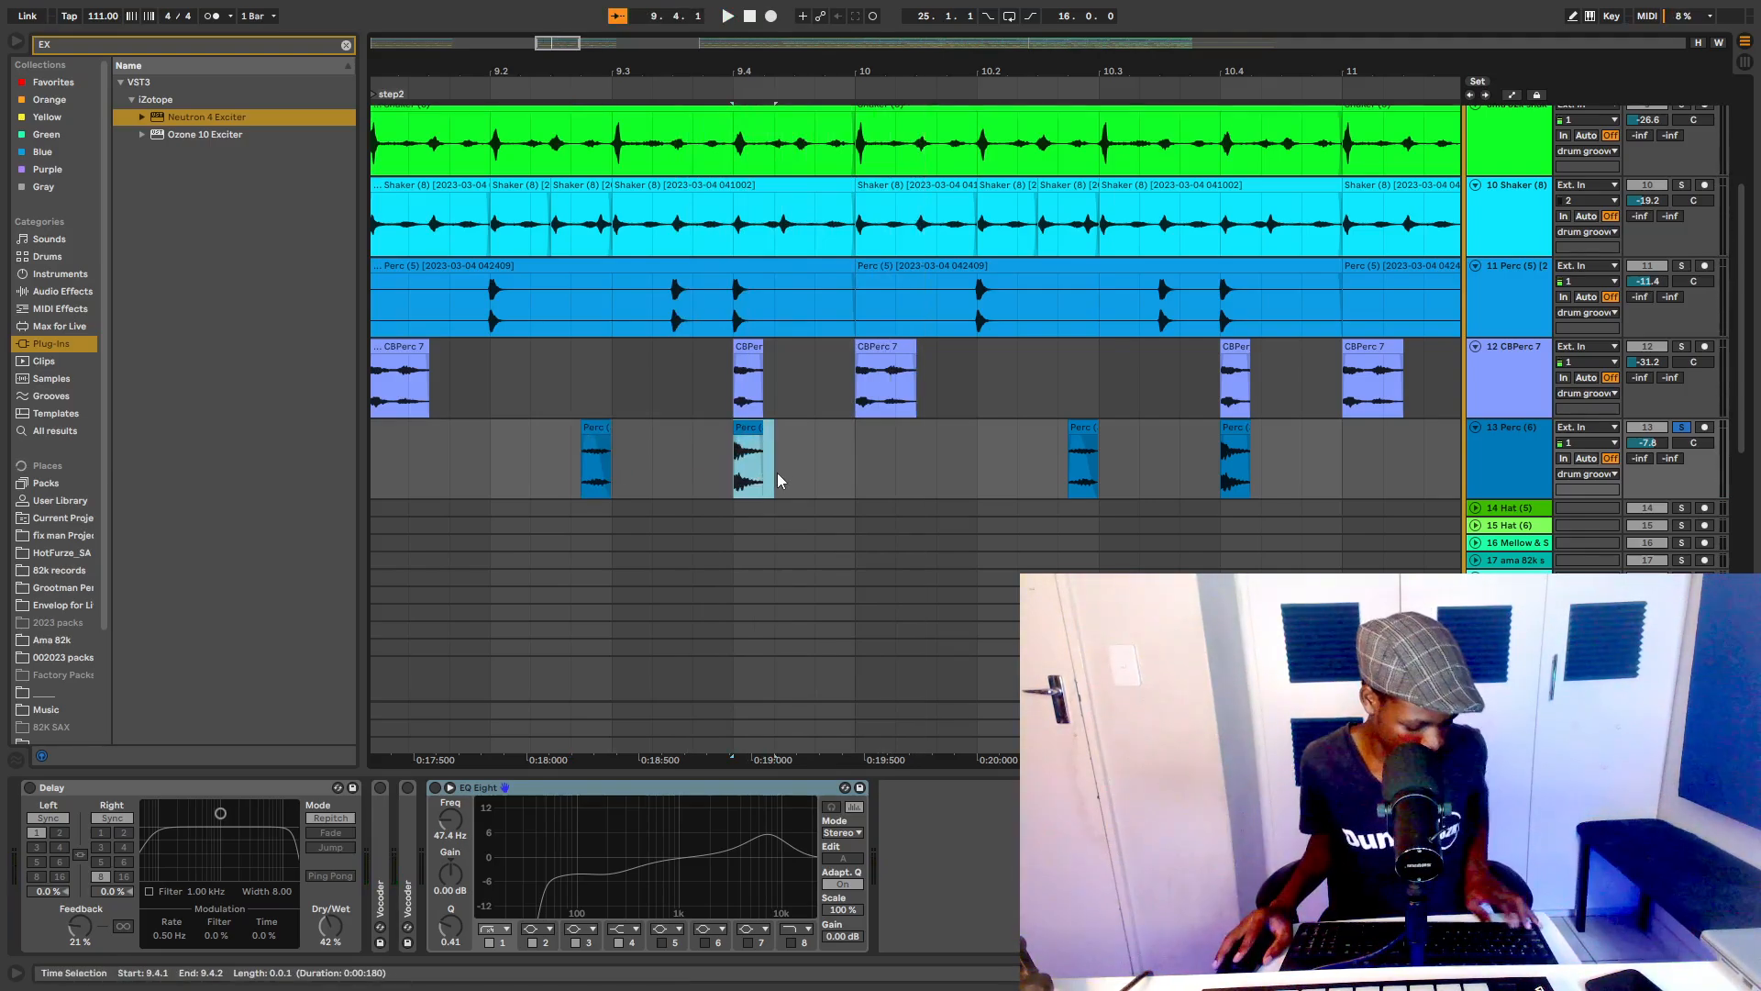
pyautogui.click(784, 429)
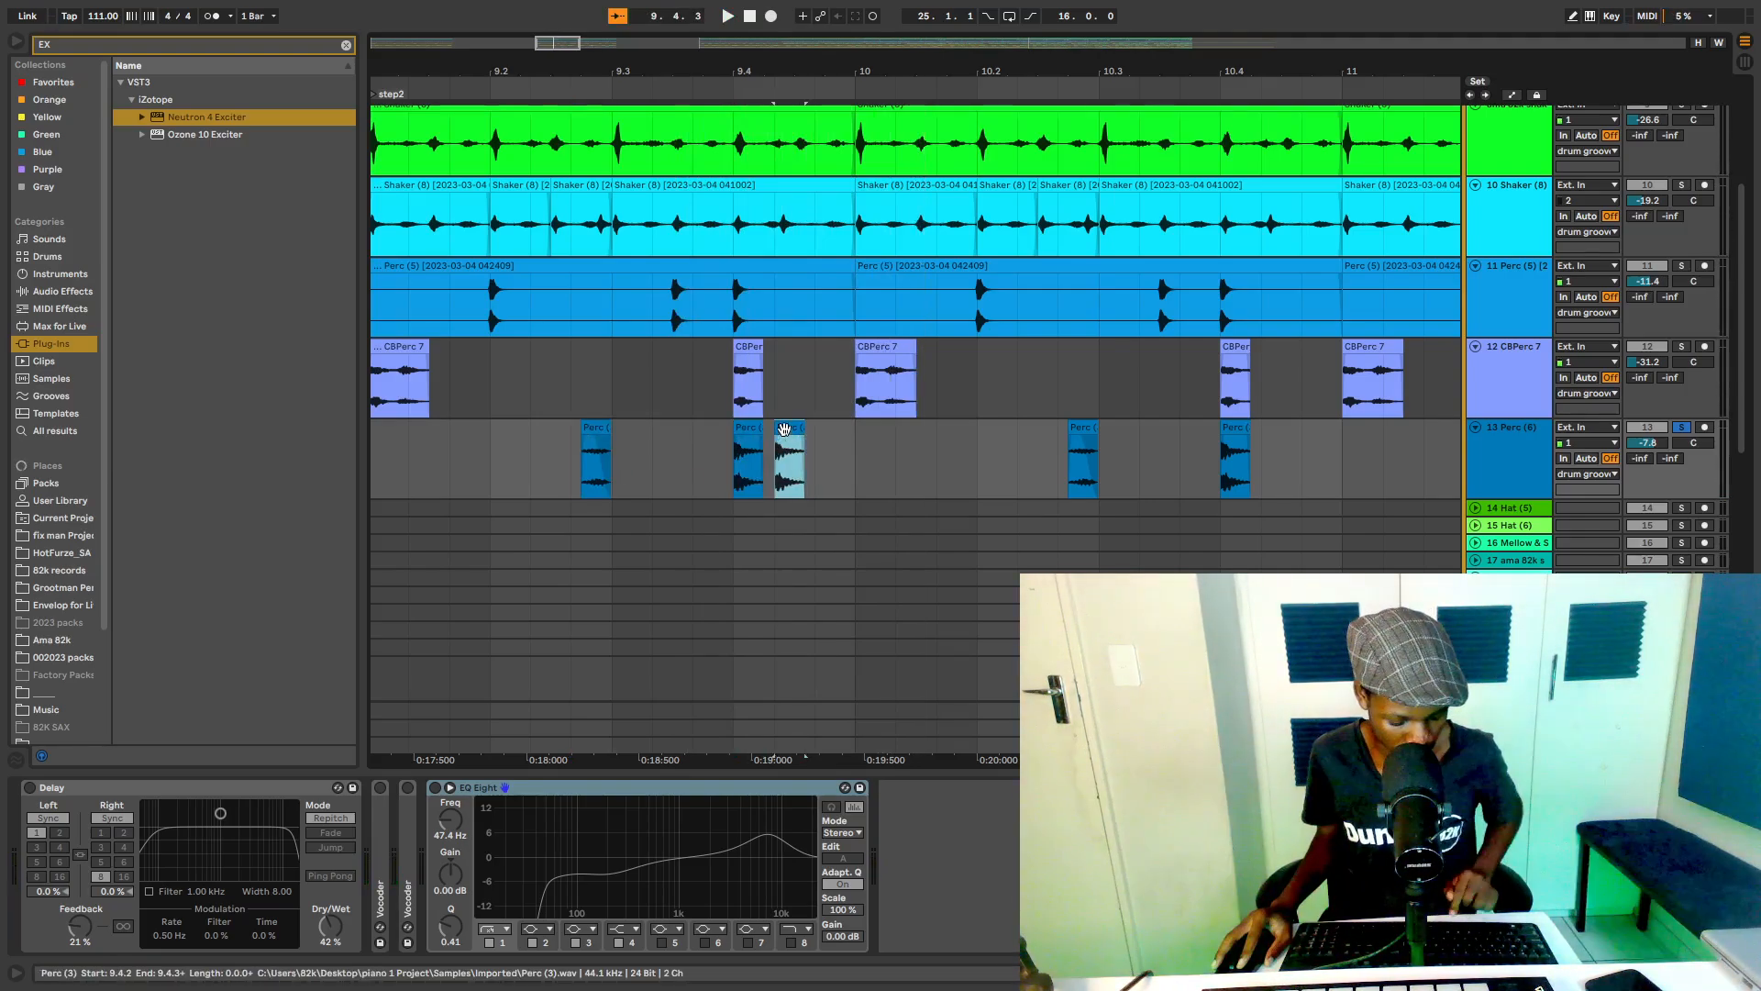
pyautogui.press('space')
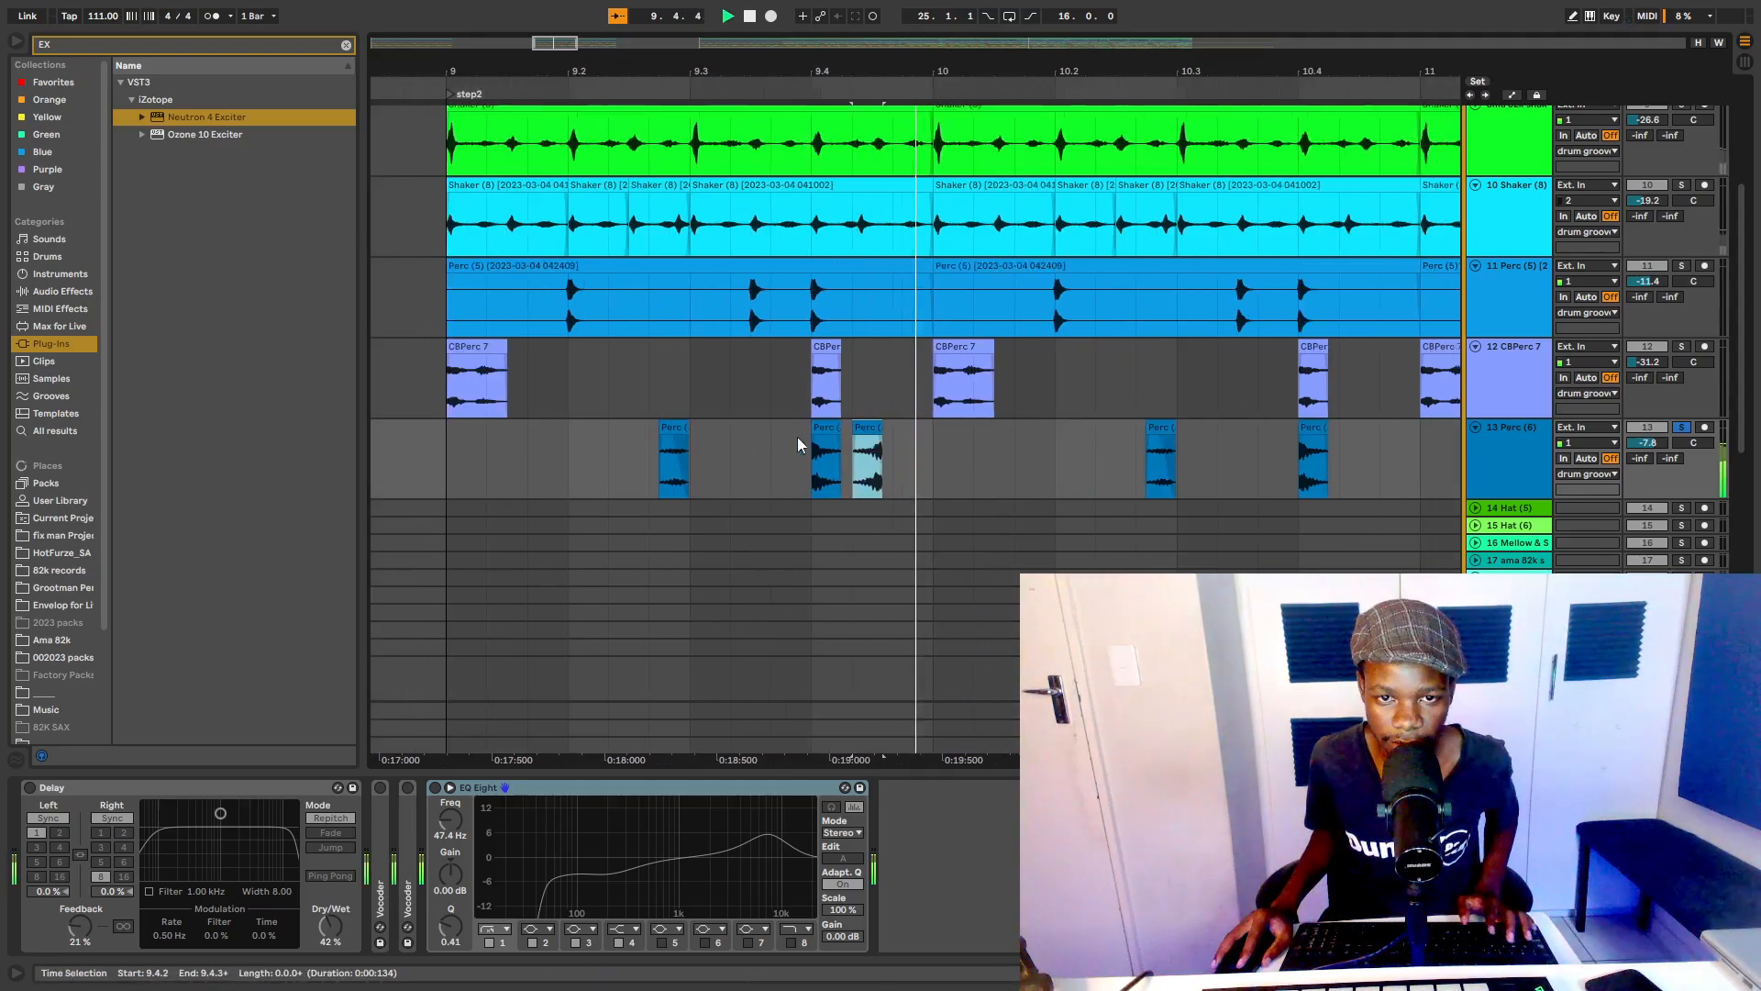
pyautogui.press('space')
pyautogui.moveTo(869, 438); pyautogui.dragTo(849, 438)
pyautogui.press('space')
pyautogui.click(859, 431)
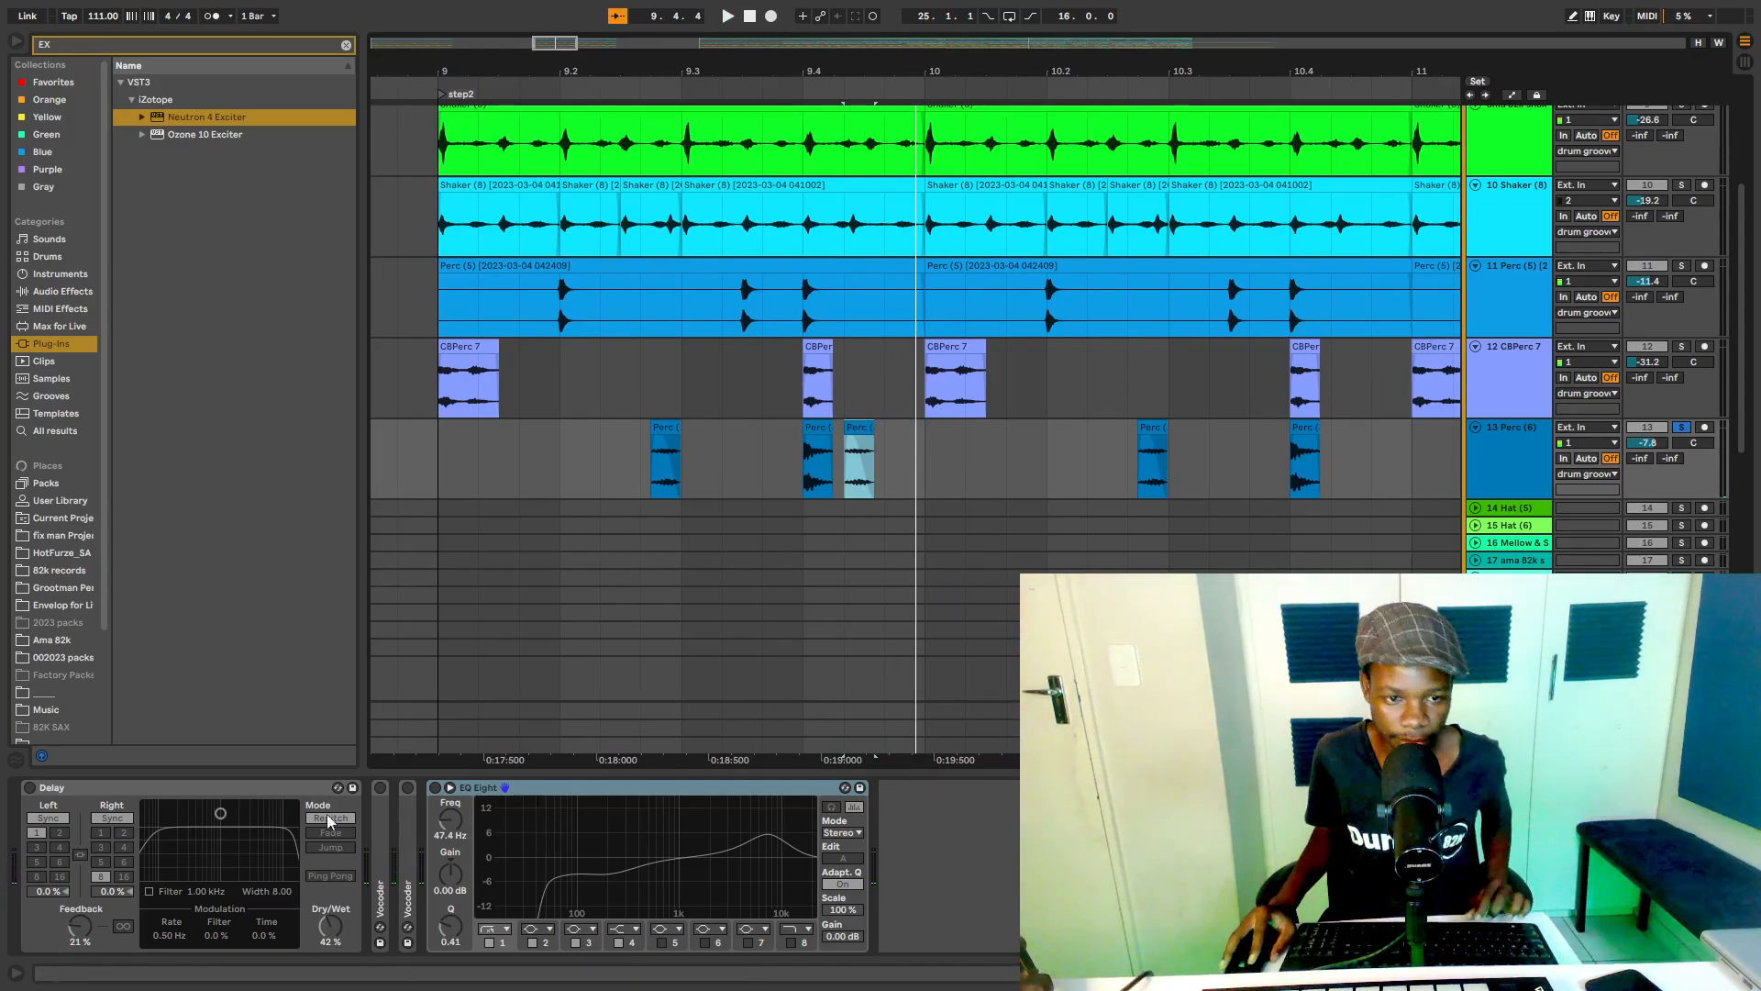
# Step: Switch both Vocoders and EQ Eight back on and play the soloed 13 Perc (6) track with its effects
pyautogui.click(380, 787)
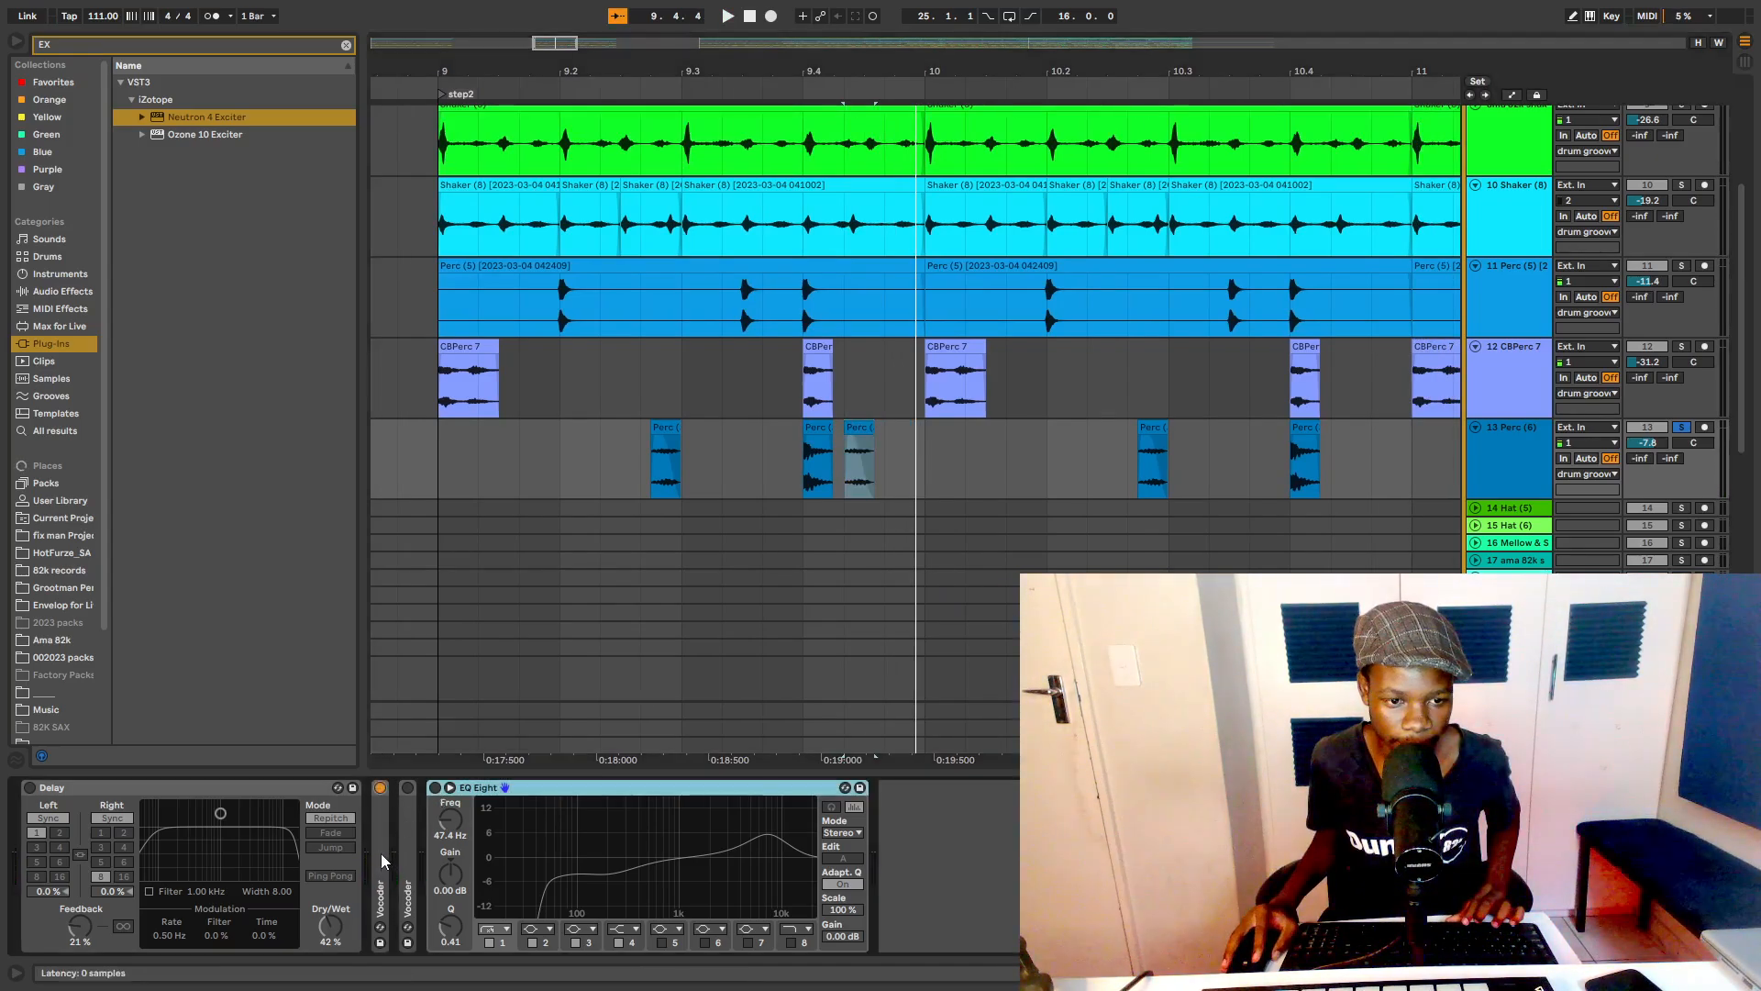
pyautogui.click(407, 787)
pyautogui.click(435, 787)
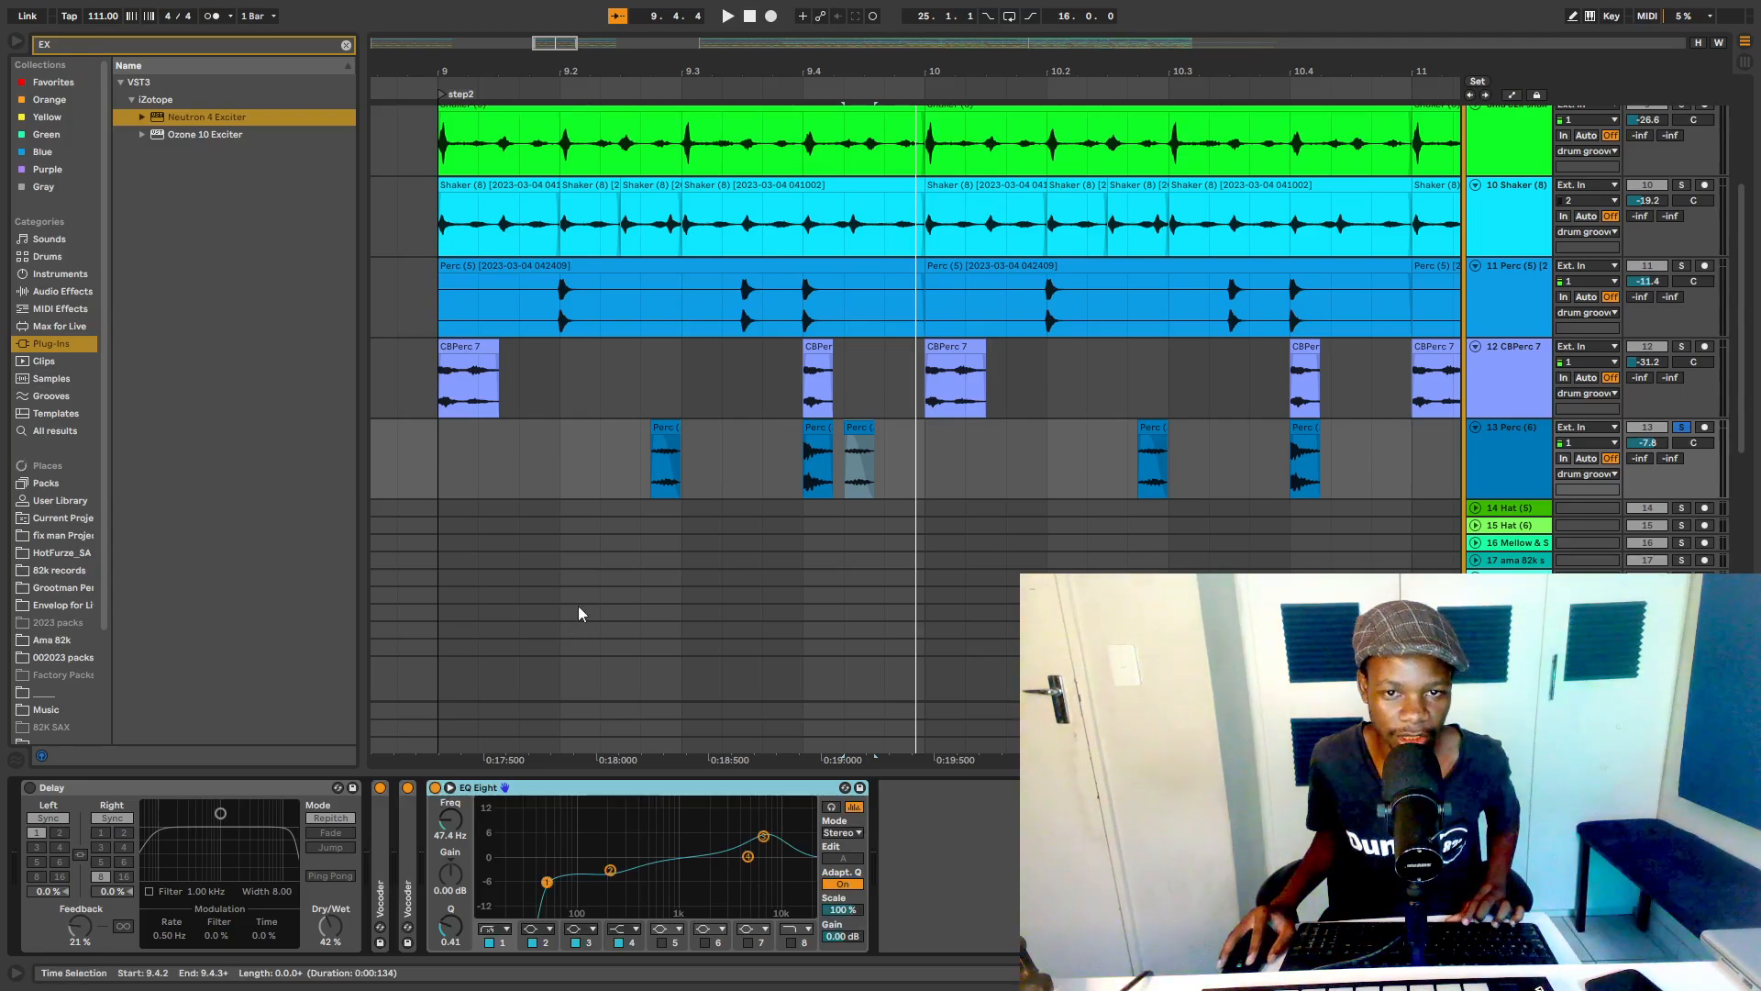
pyautogui.press('space')
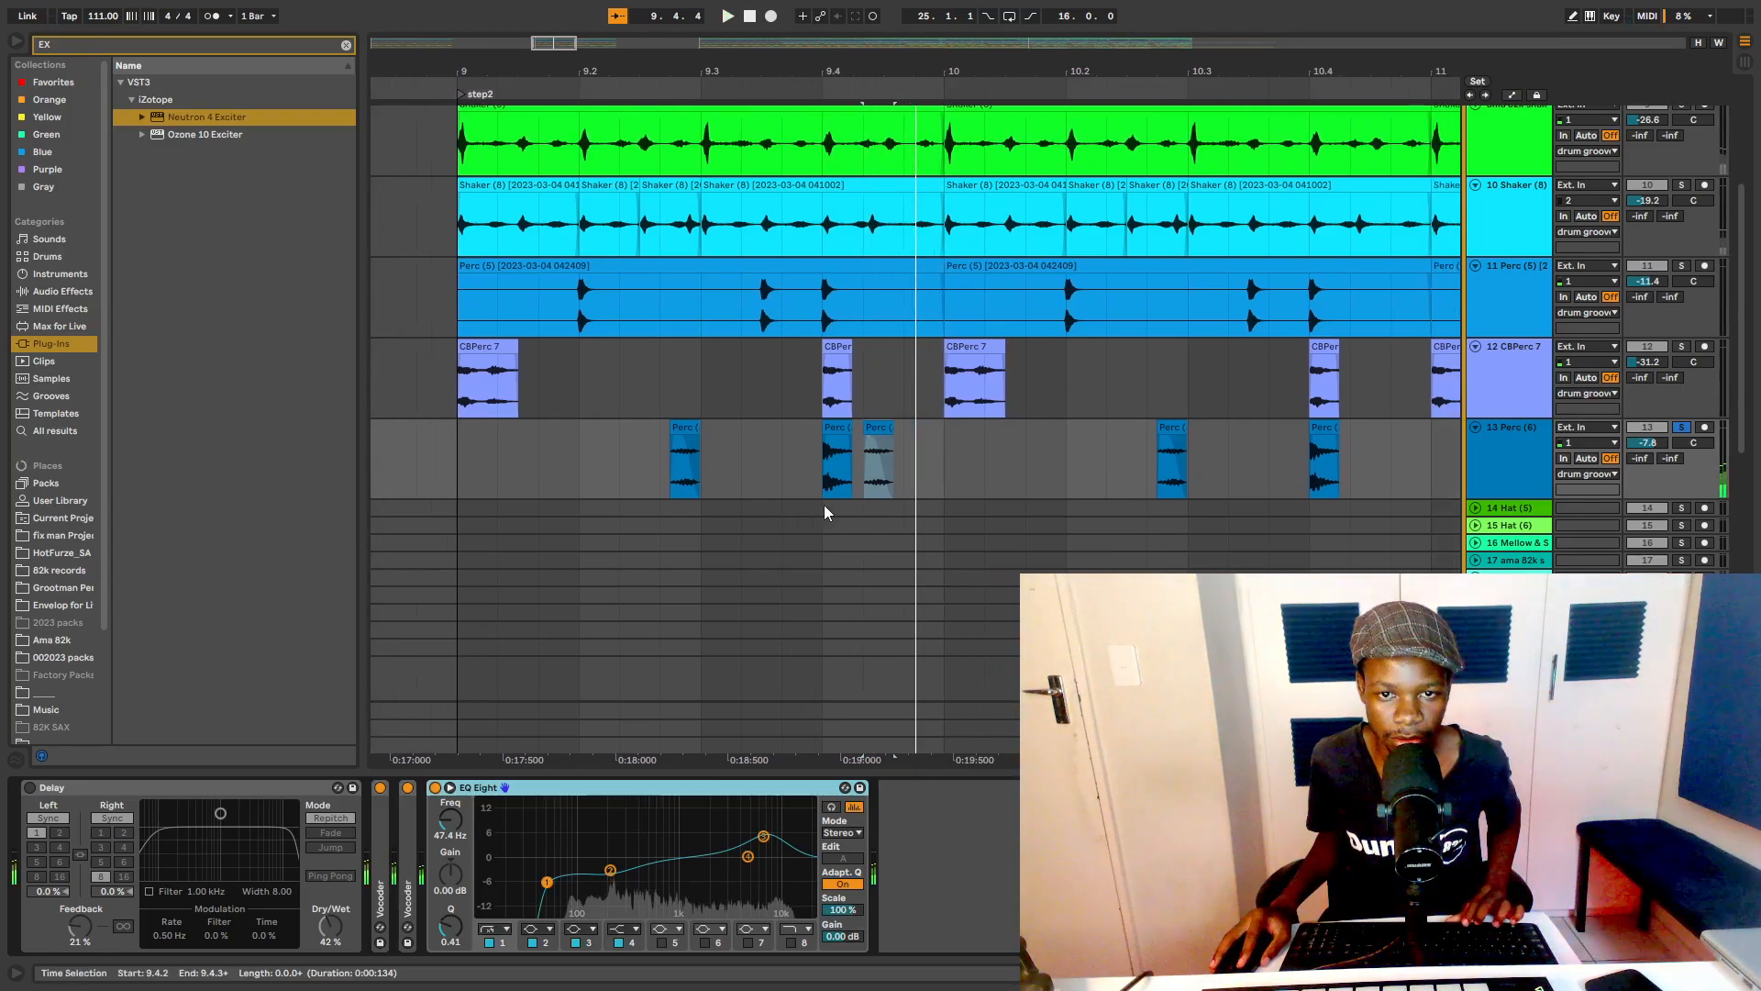
# Step: Delete the extra percussion clip at 9.4.2 and play the soloed 13 Perc (6) pattern from bar 9
pyautogui.moveTo(849, 438); pyautogui.dragTo(834, 438)
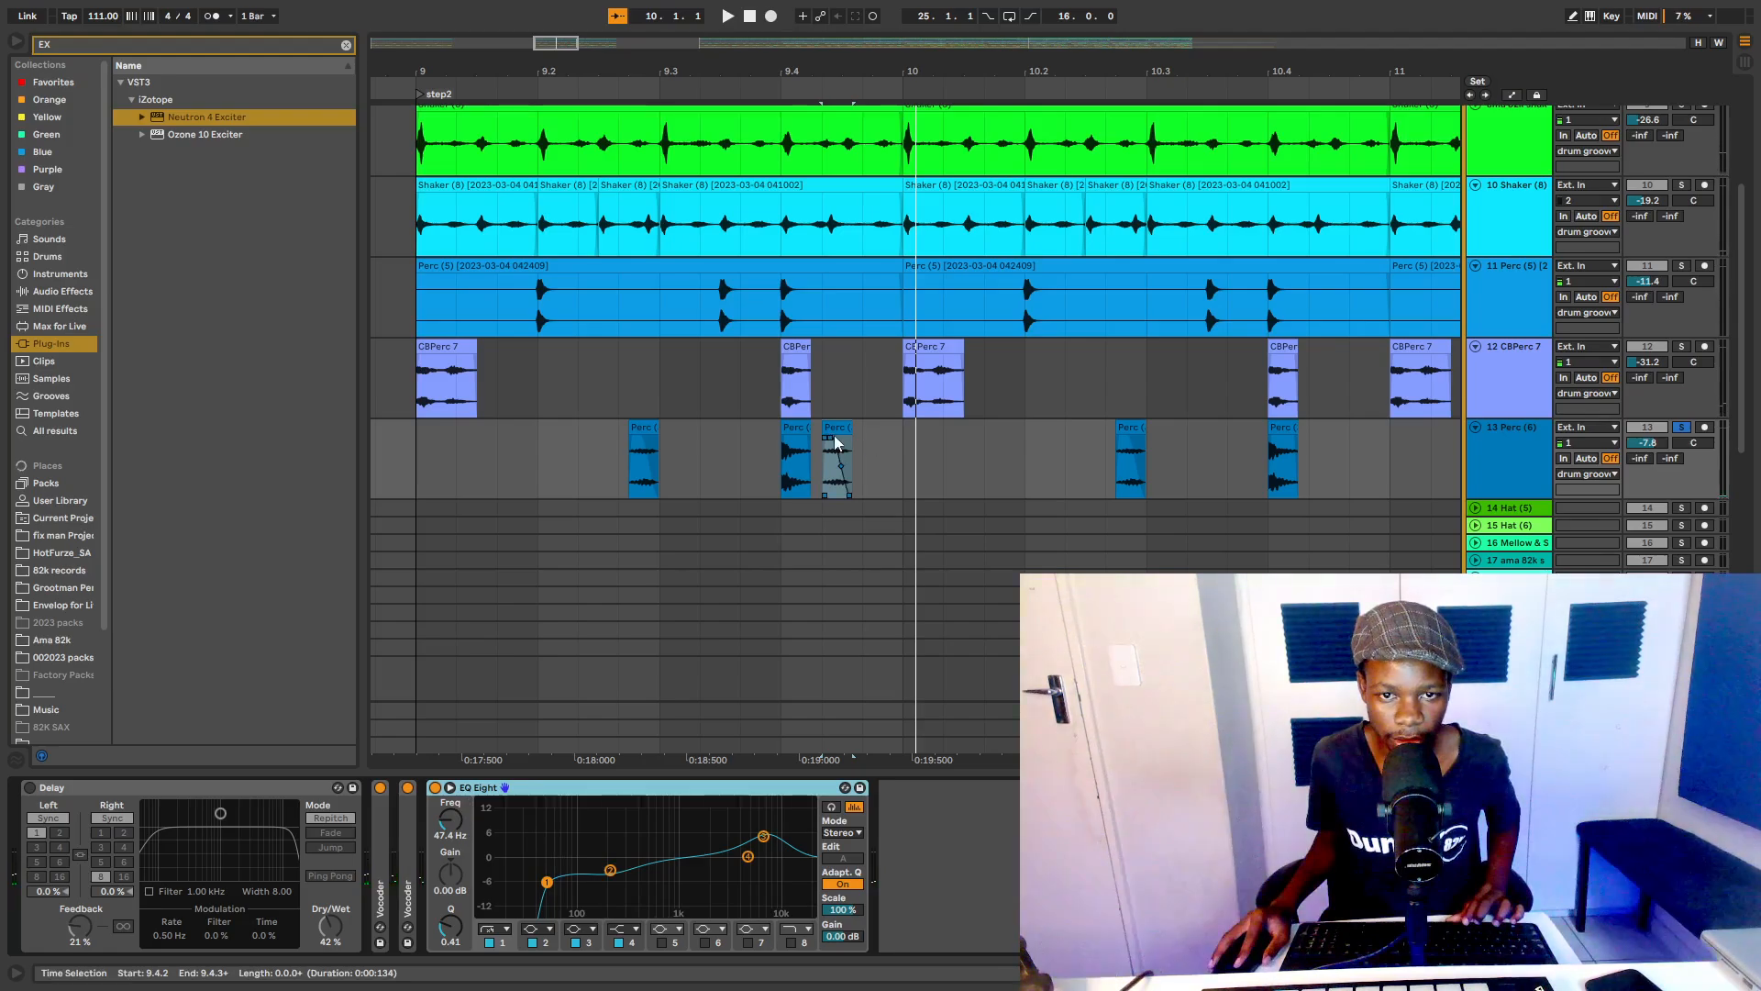
pyautogui.press('Delete')
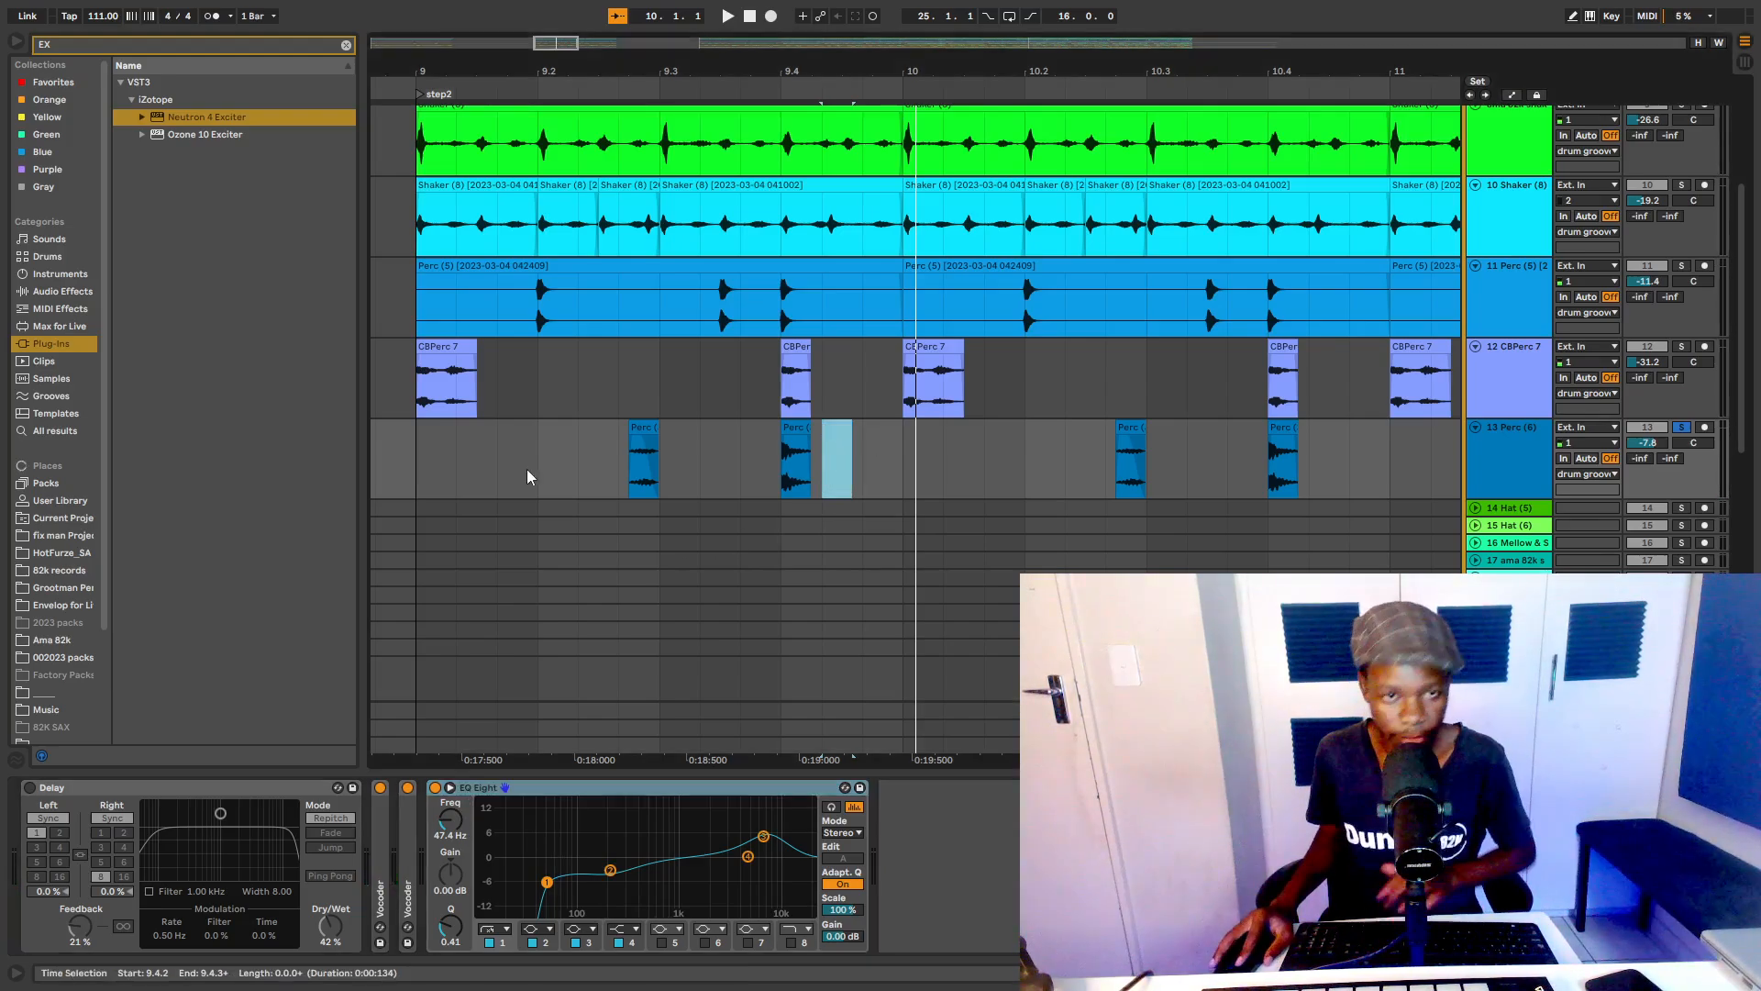
pyautogui.click(422, 456)
pyautogui.press('space')
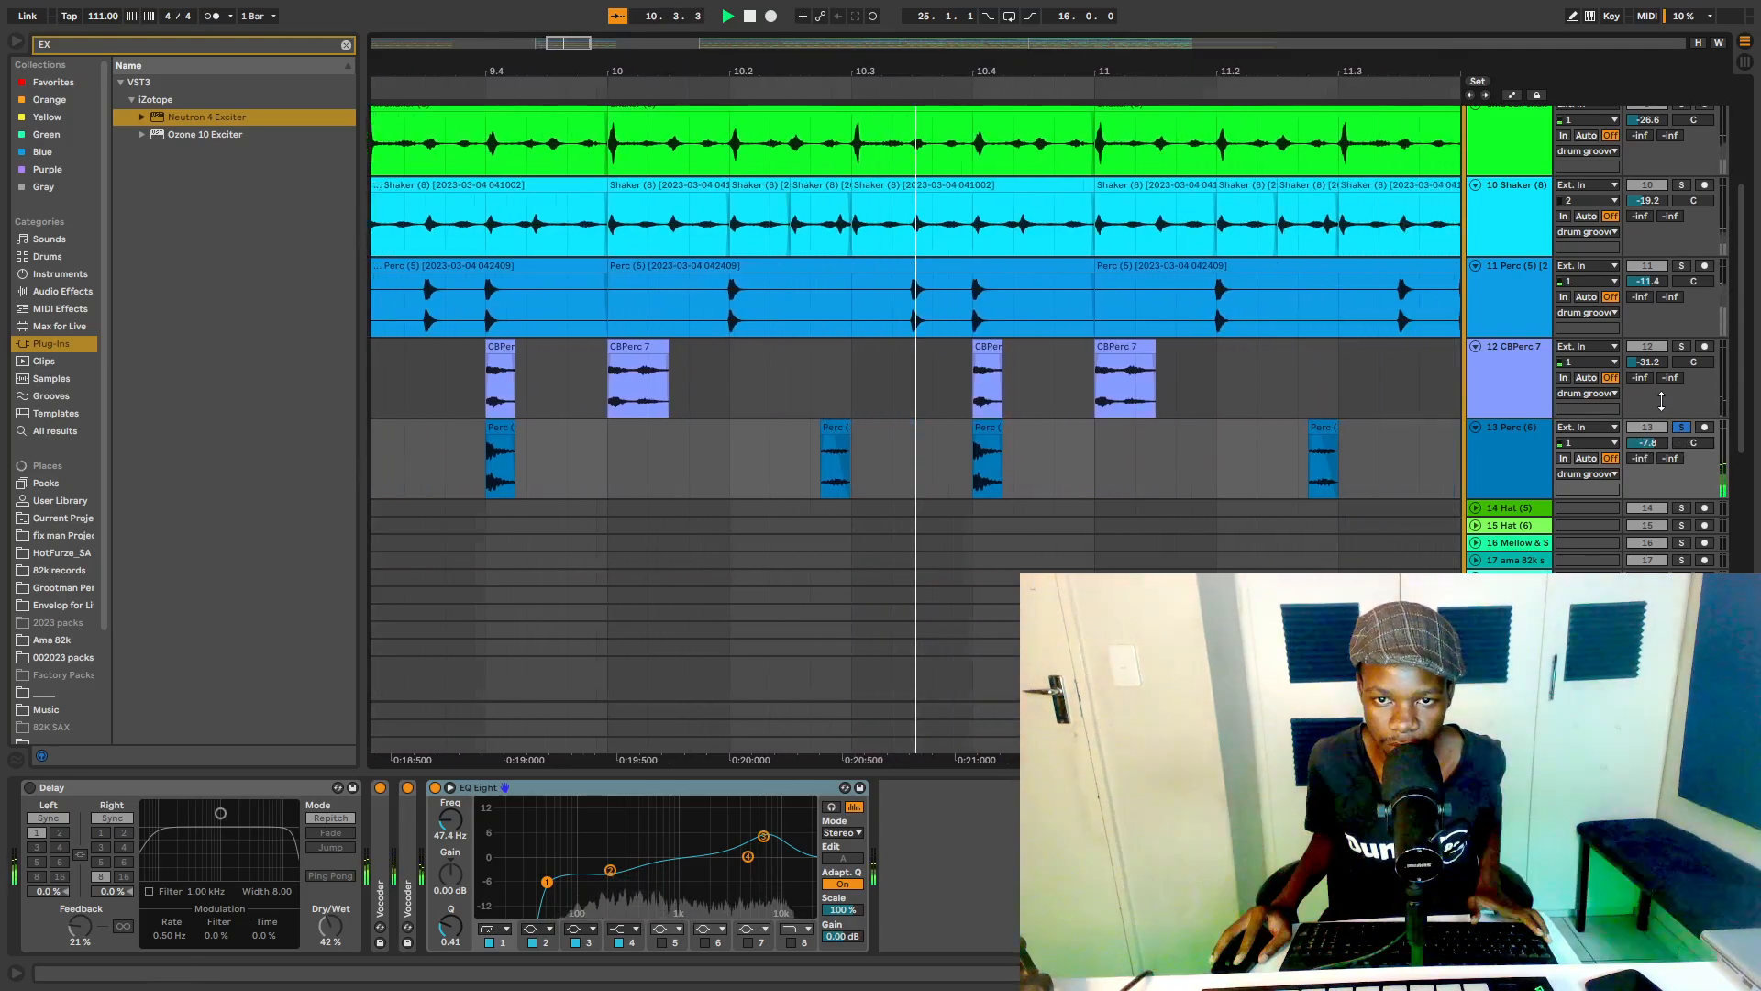
# Step: Unsolo the 13 Perc (6) track and play the full step2 groove from bar 9
pyautogui.click(1685, 429)
pyautogui.press('space')
pyautogui.press('space')
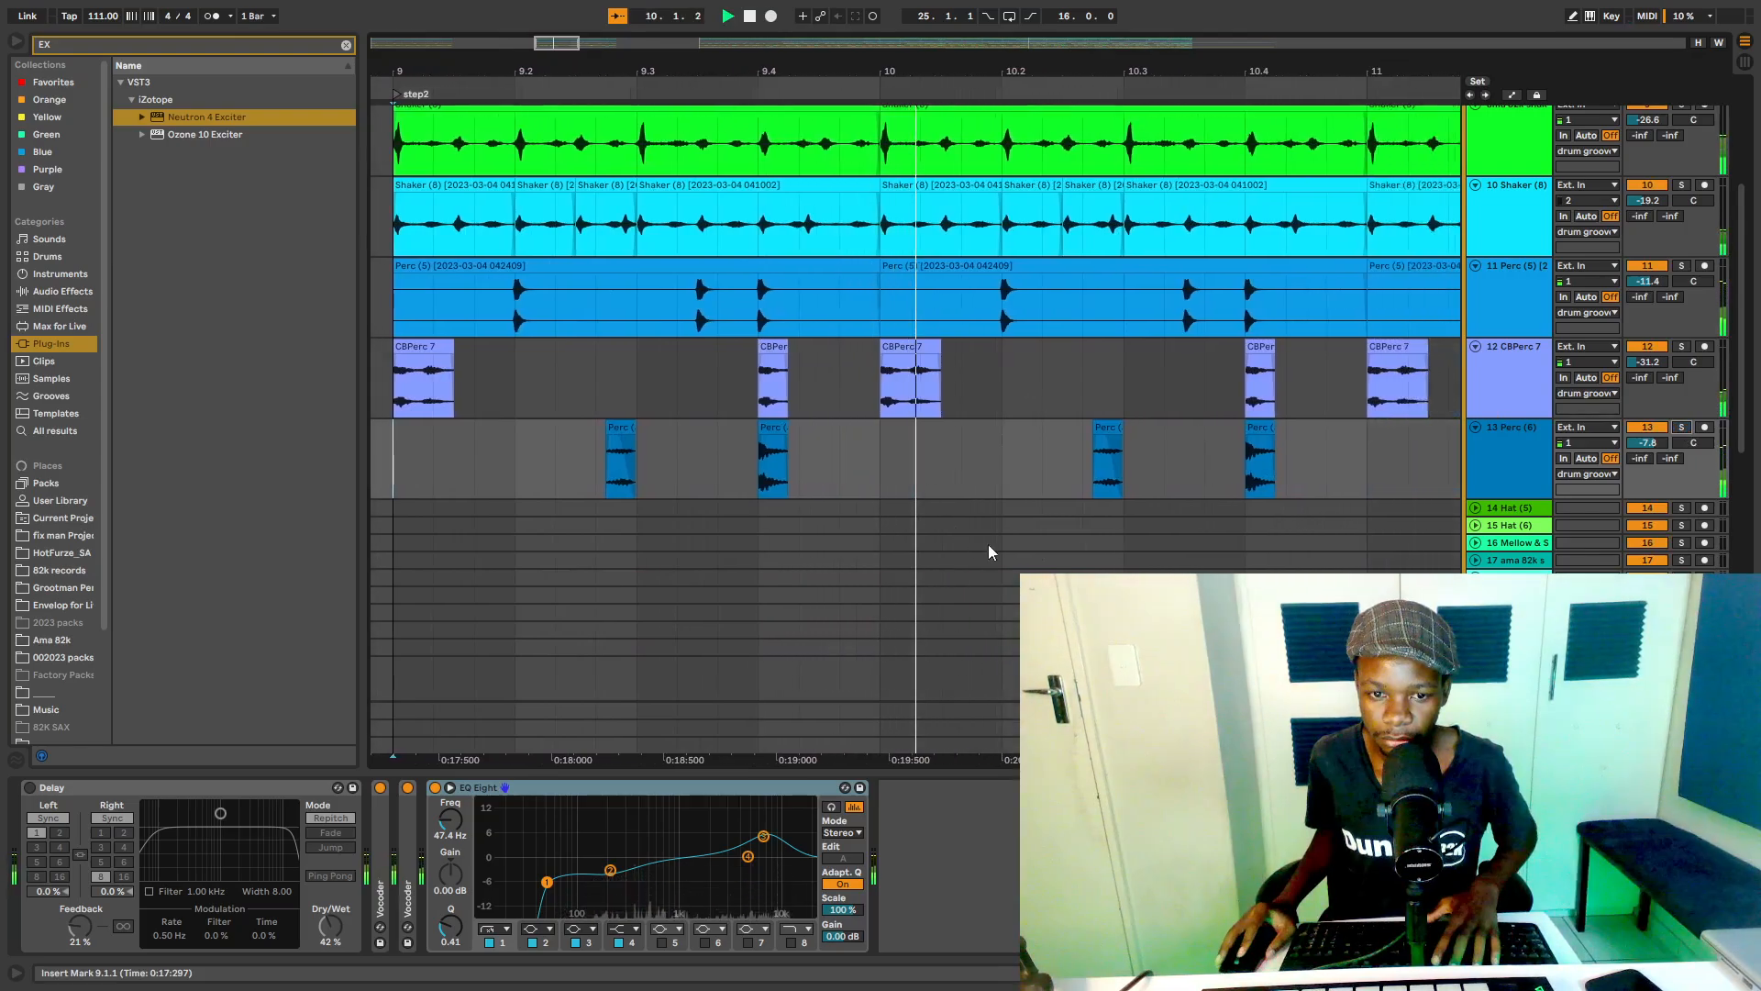
pyautogui.scroll(1, 930, 122)
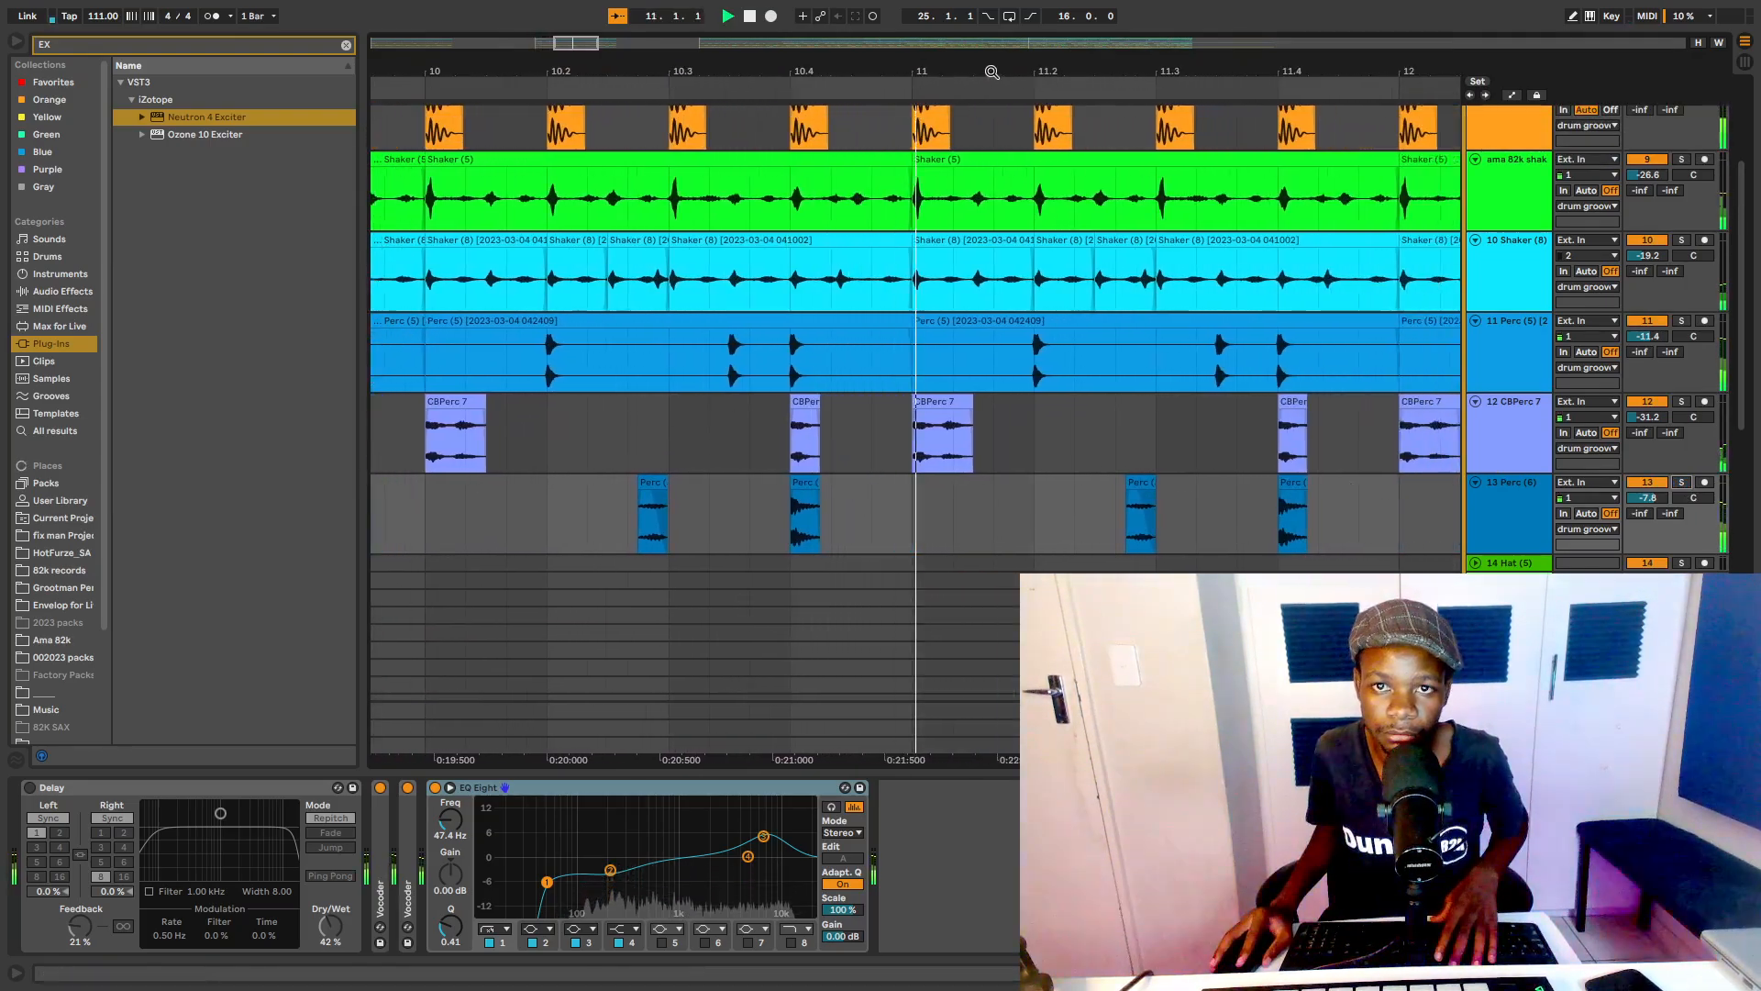
# Step: Stop playback and place the insert marker at bar 17, the start of the step 3 section
pyautogui.moveTo(991, 71); pyautogui.dragTo(540, 64)
pyautogui.press('space')
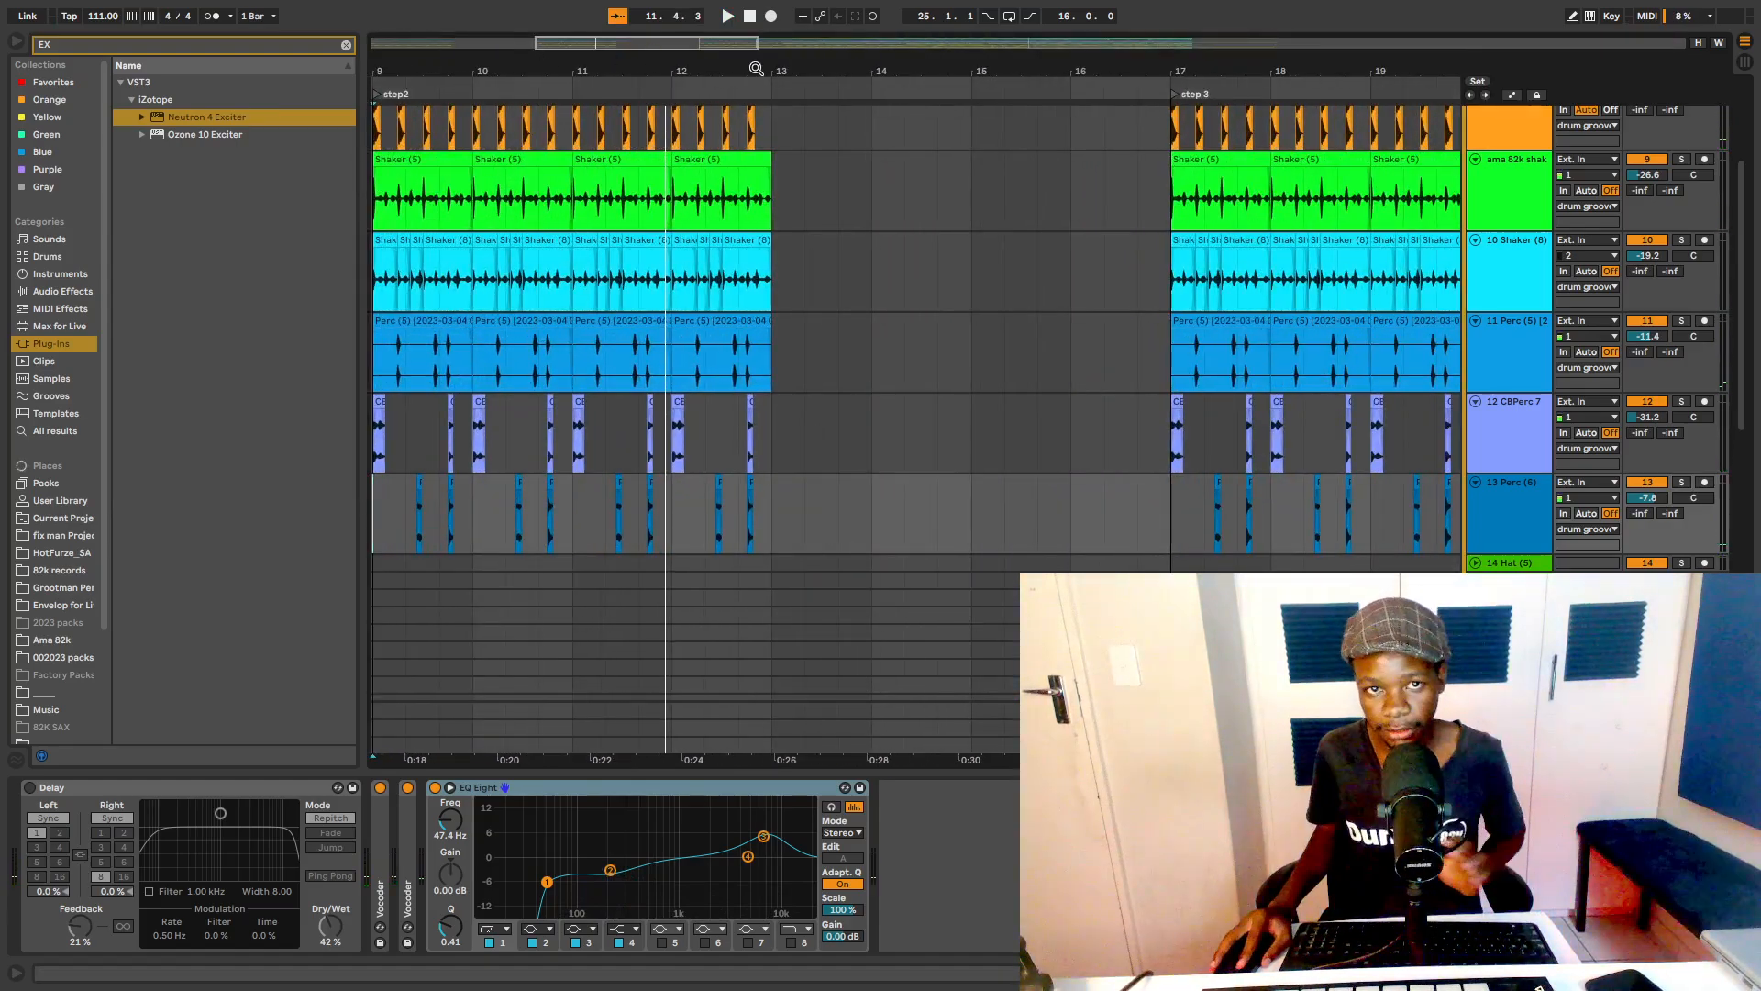
pyautogui.moveTo(756, 68); pyautogui.dragTo(756, 49)
pyautogui.click(851, 201)
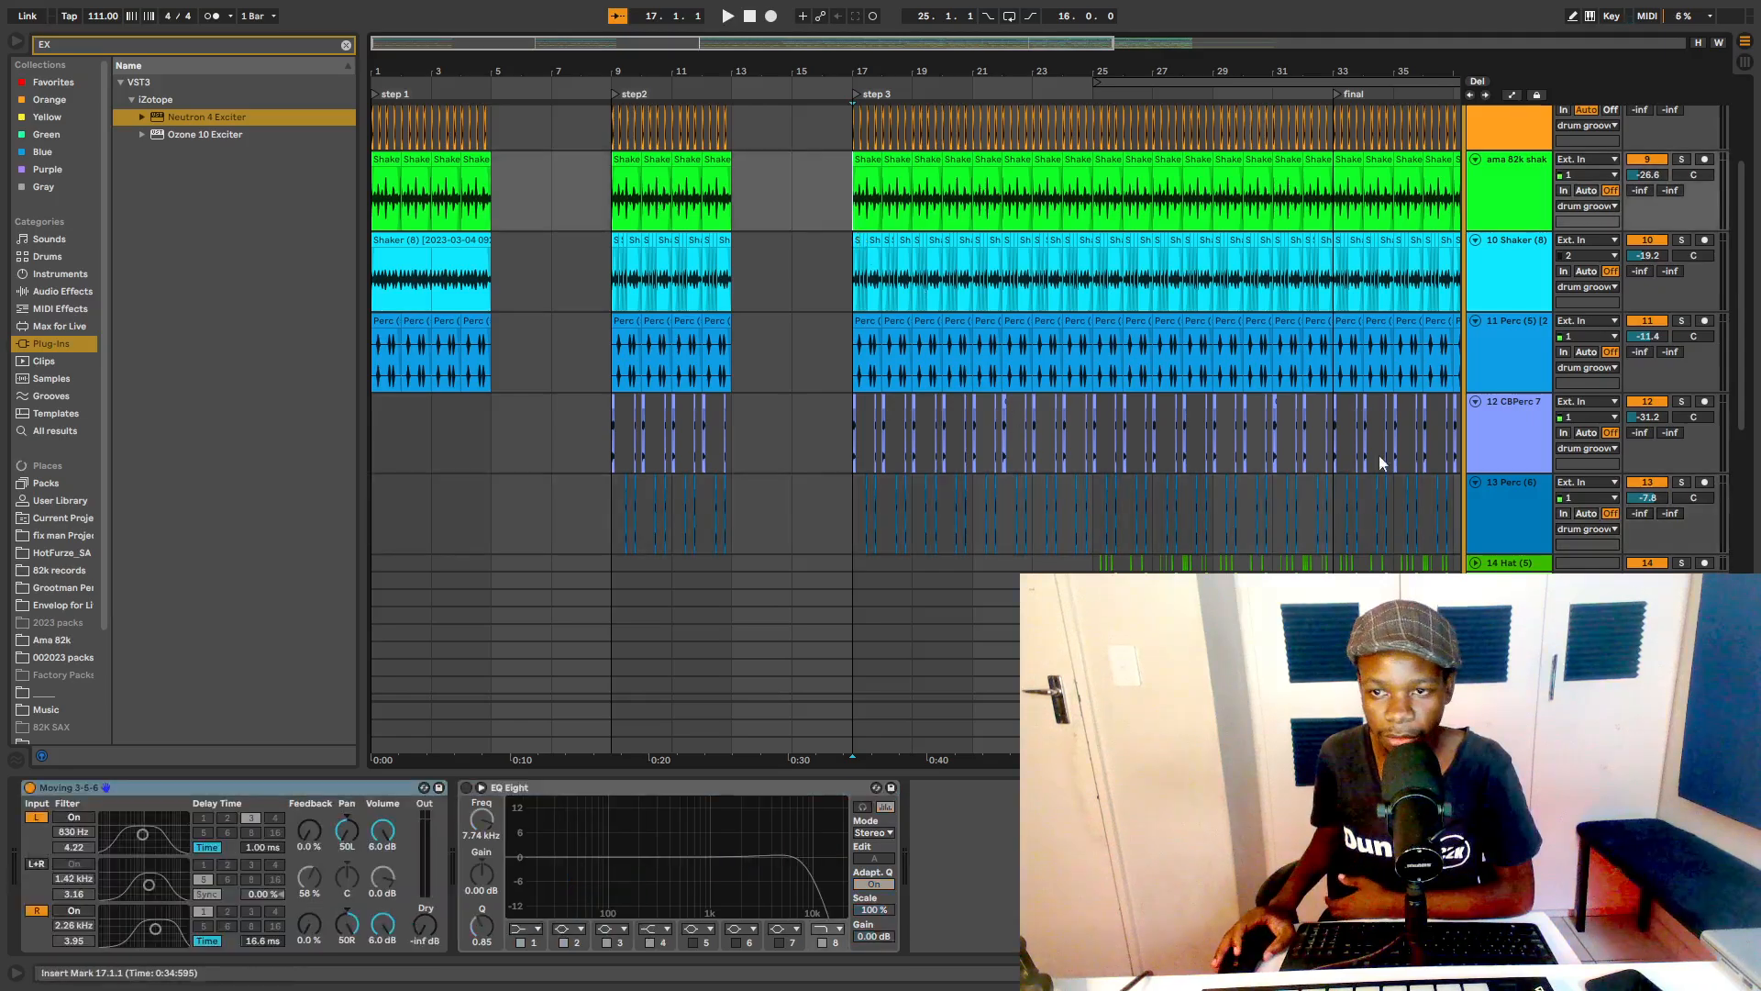
# Step: Fold tracks 9 to 13, from the ama 82k shaker down to 13 Perc (6), to compact the arrangement
pyautogui.scroll(3, 1379, 455)
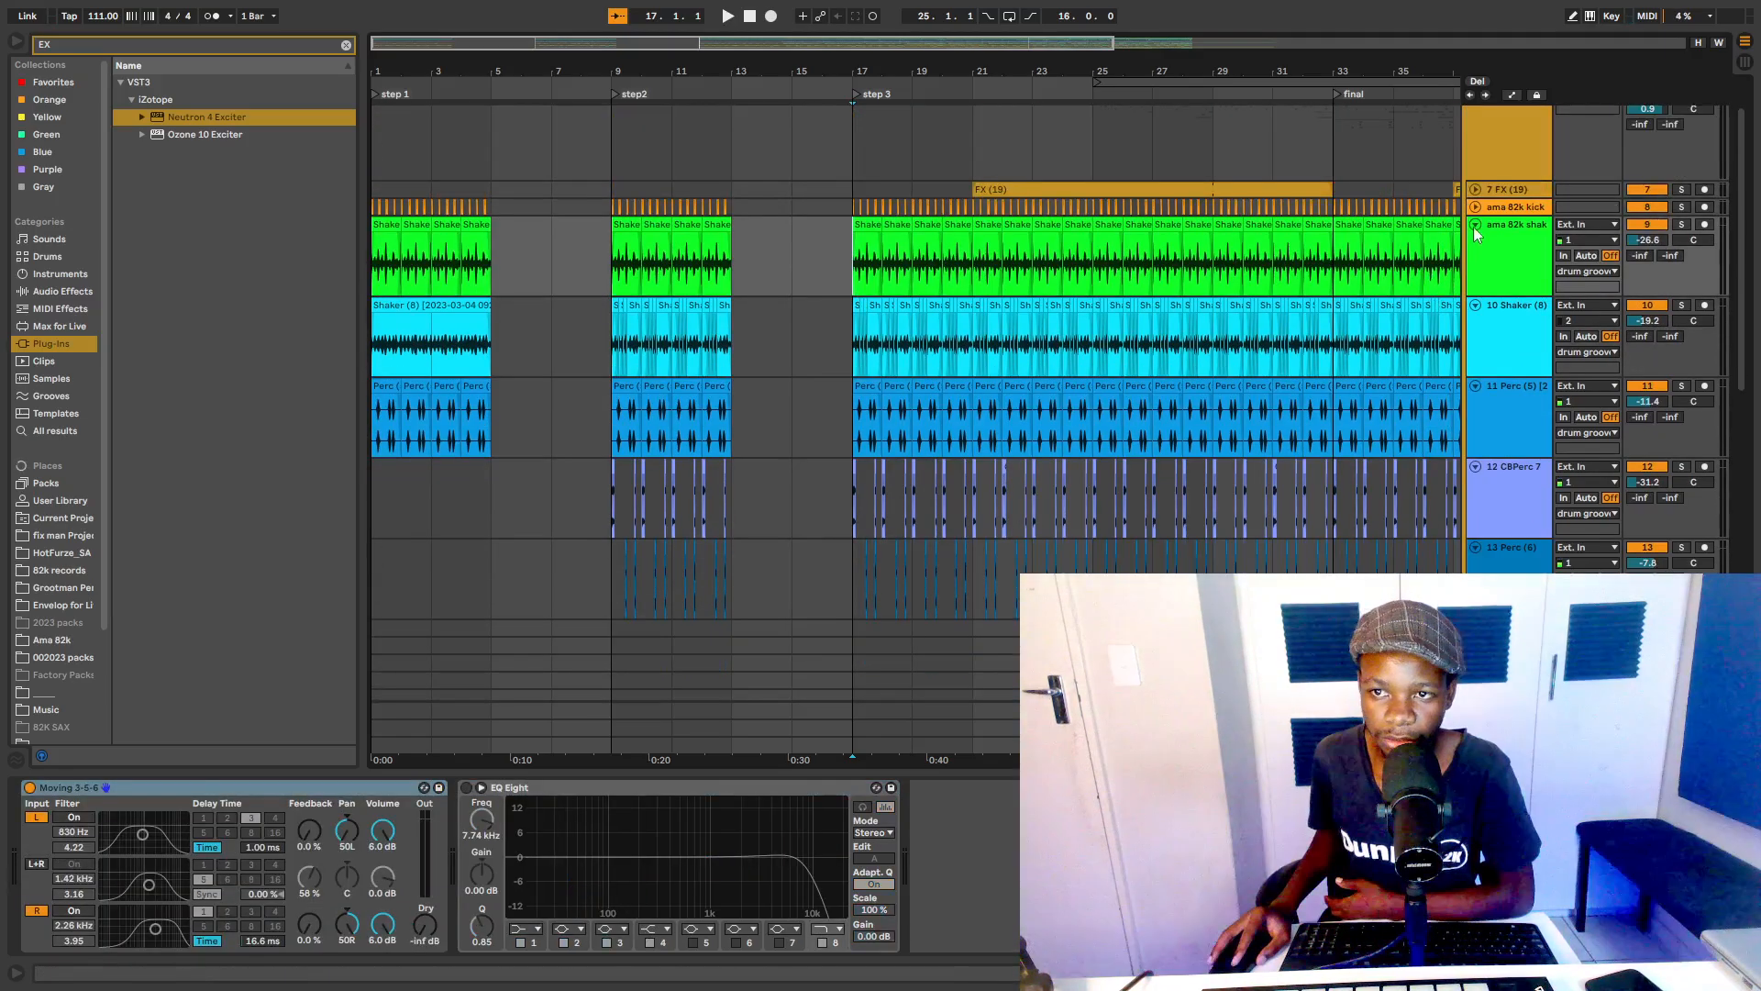
pyautogui.click(1475, 225)
pyautogui.click(1475, 242)
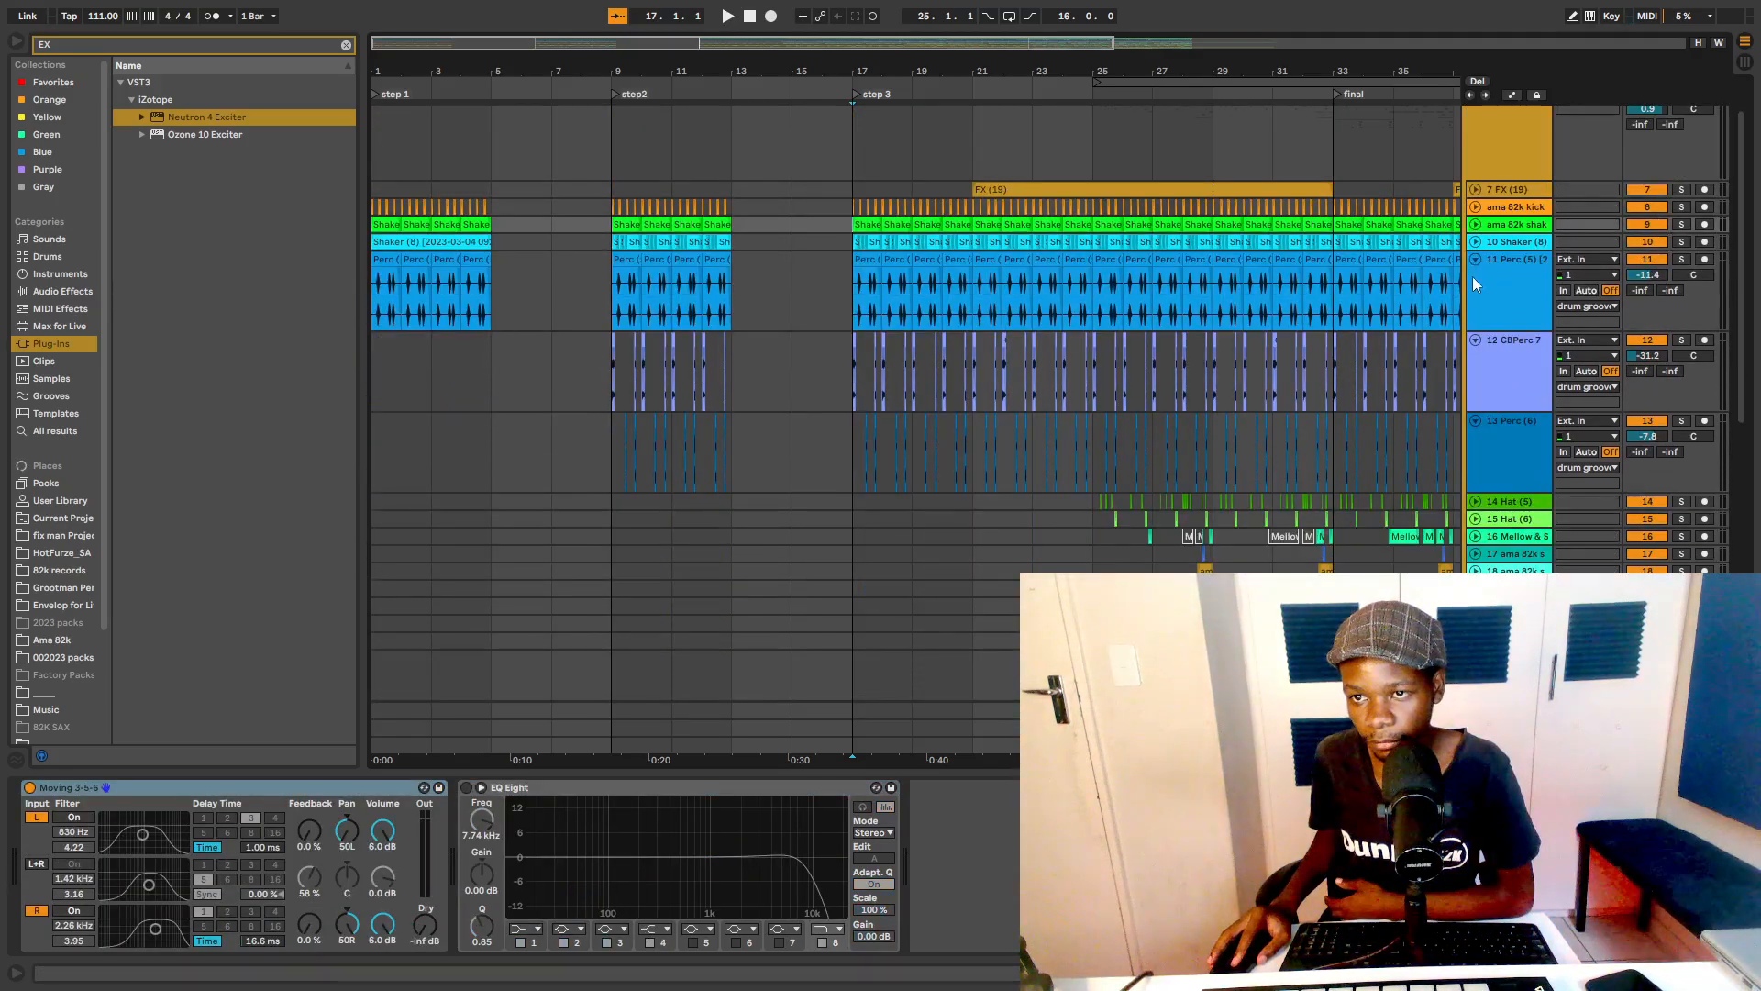
pyautogui.click(1474, 259)
pyautogui.click(1475, 277)
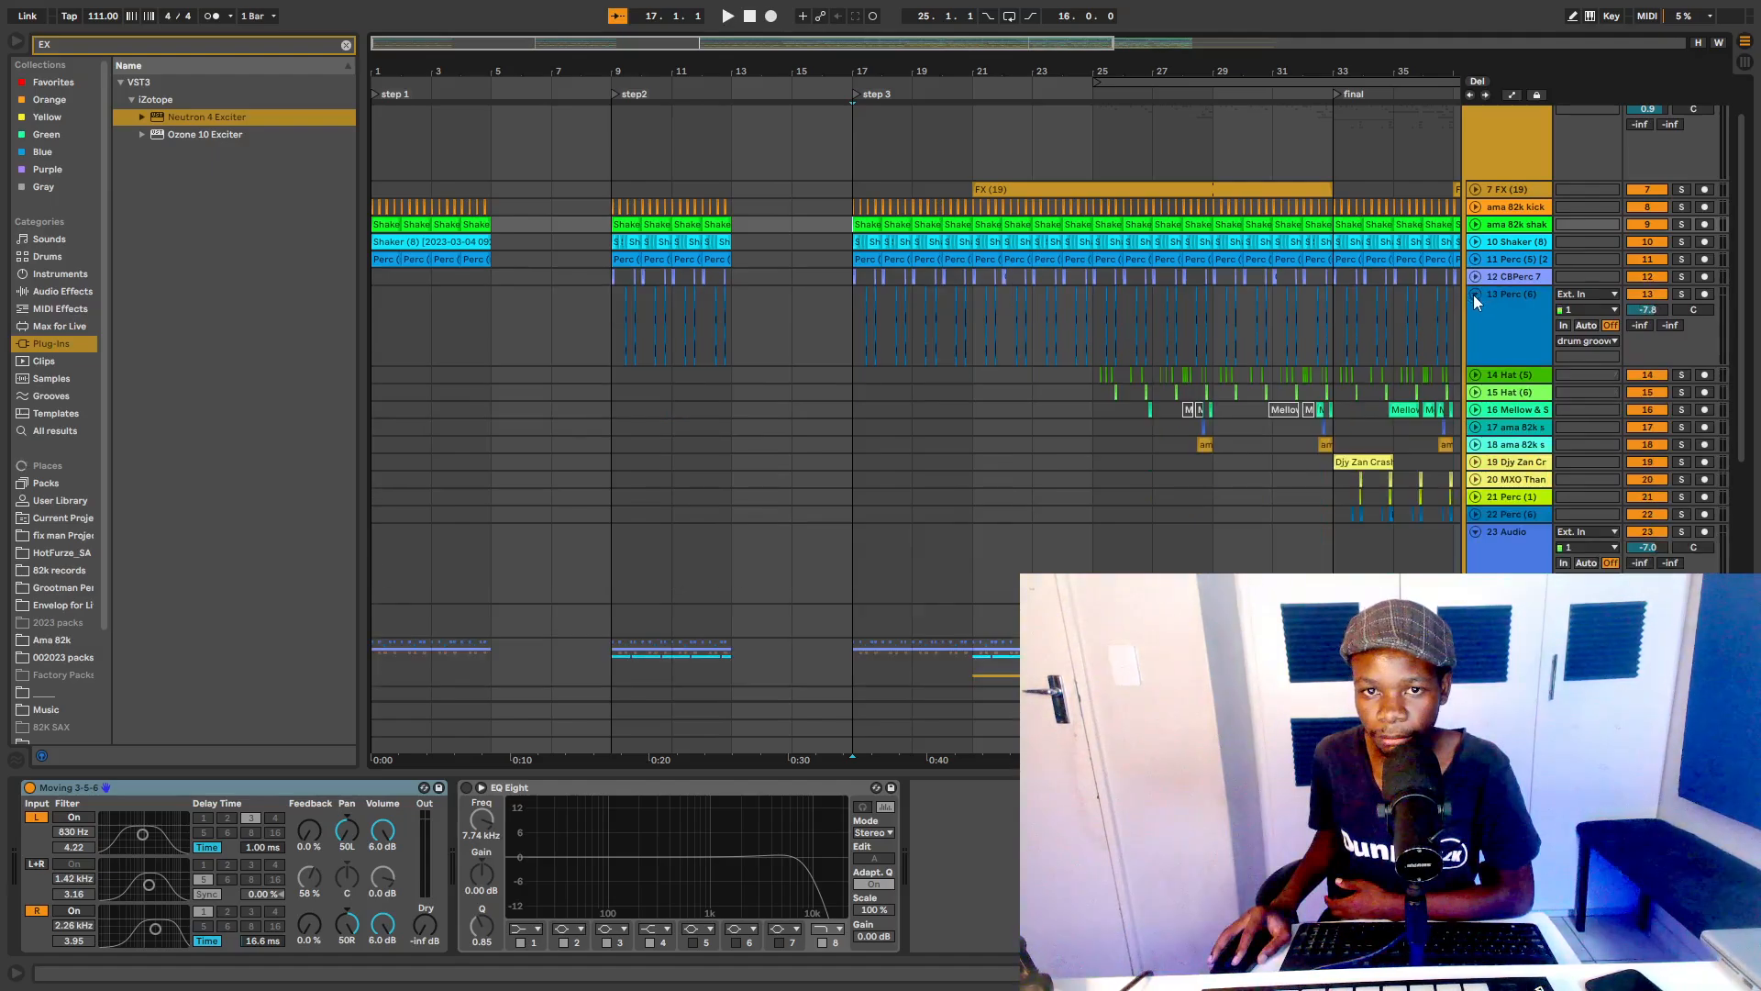
pyautogui.click(1475, 294)
# Step: Unfold the 7 FX (19) track and select its first clip's range from bar 23 to bar 33 for inspection
pyautogui.click(853, 152)
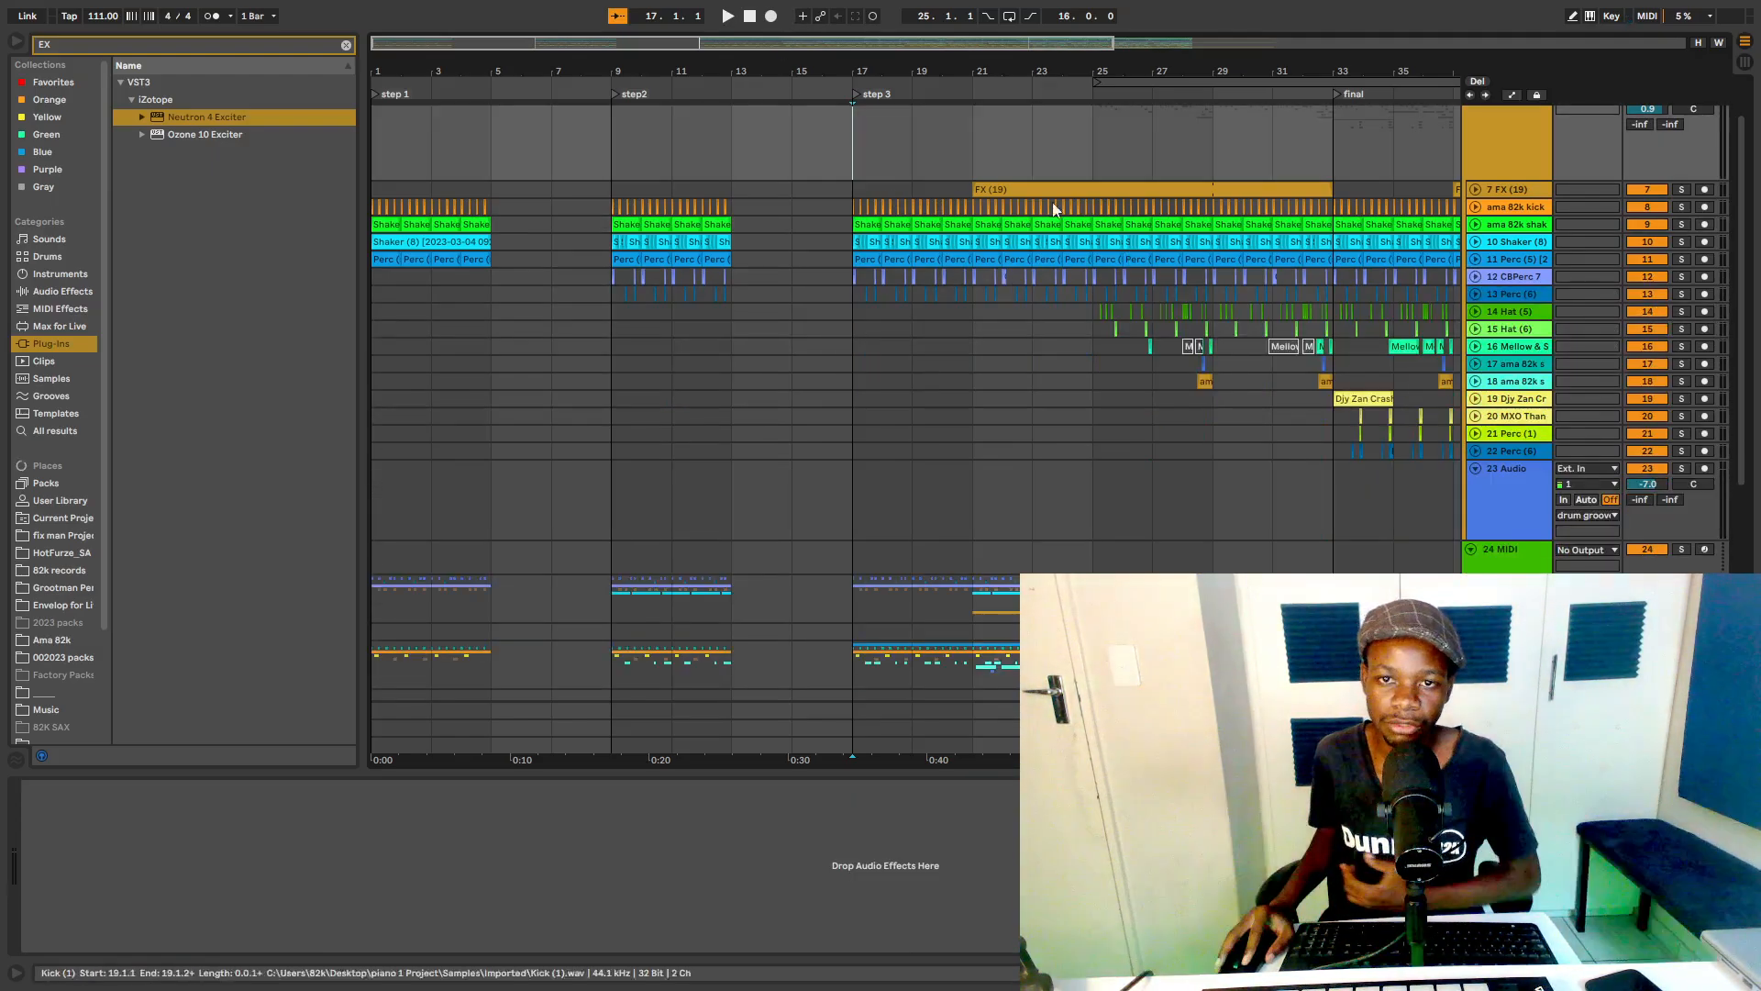
pyautogui.click(1476, 189)
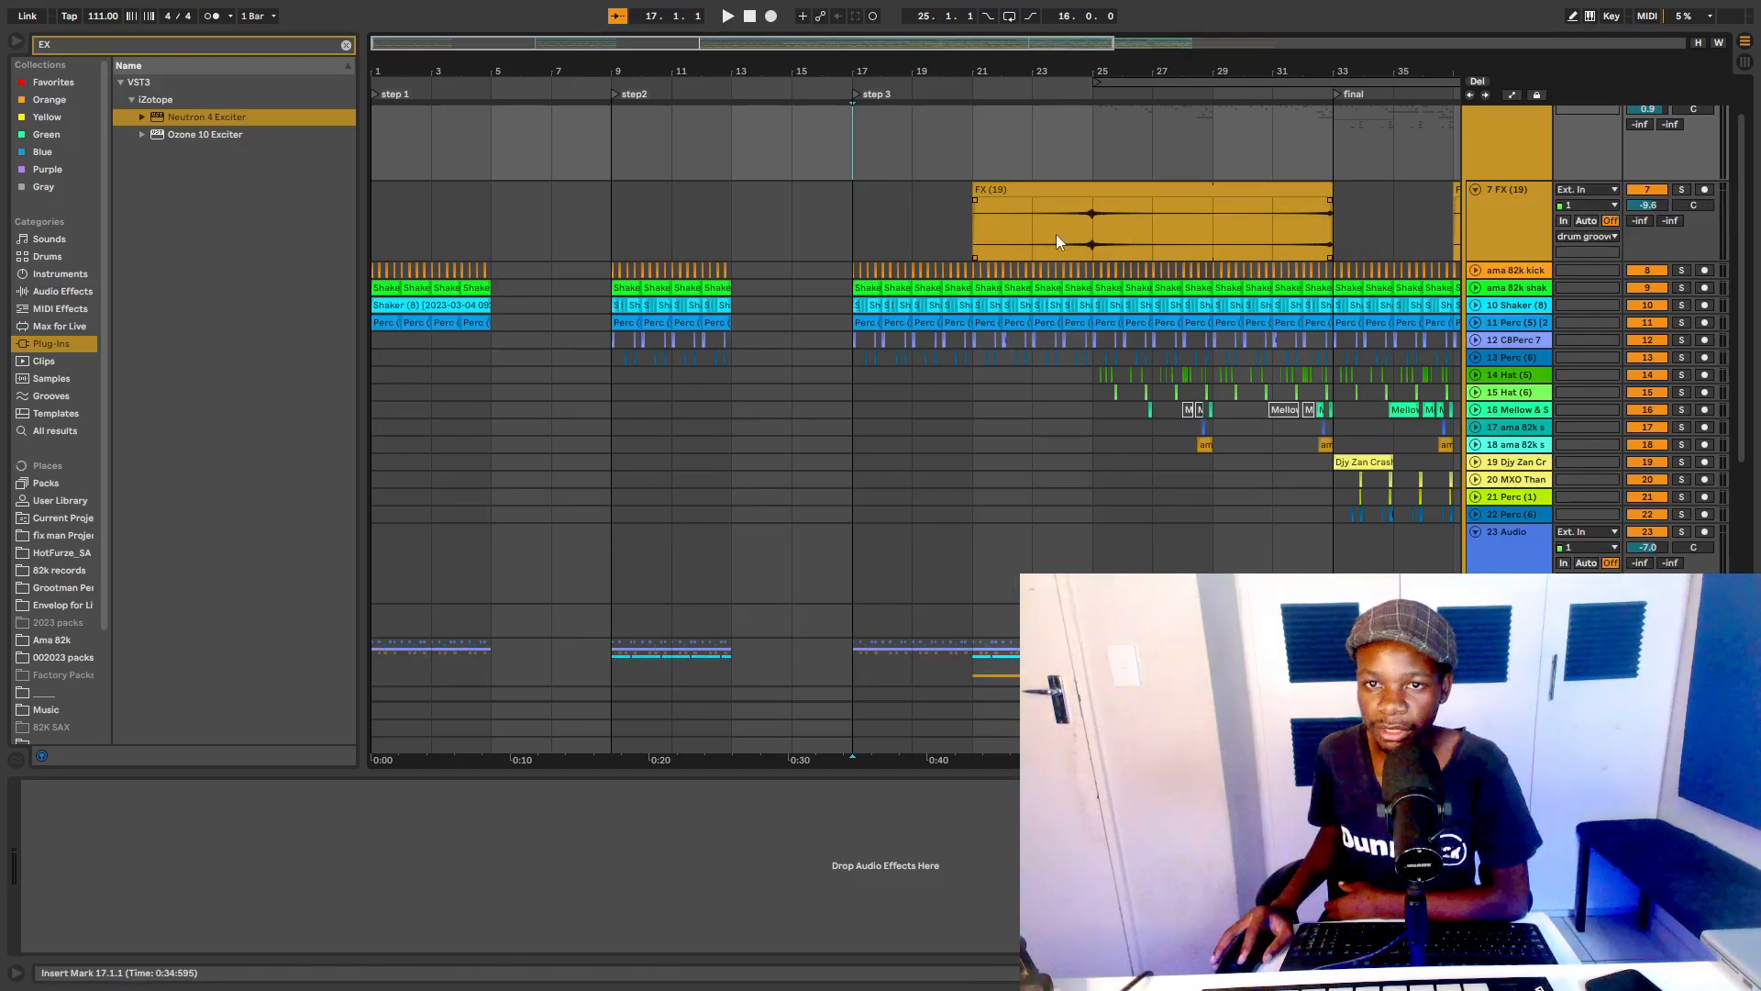
pyautogui.moveTo(1191, 239); pyautogui.dragTo(1340, 233)
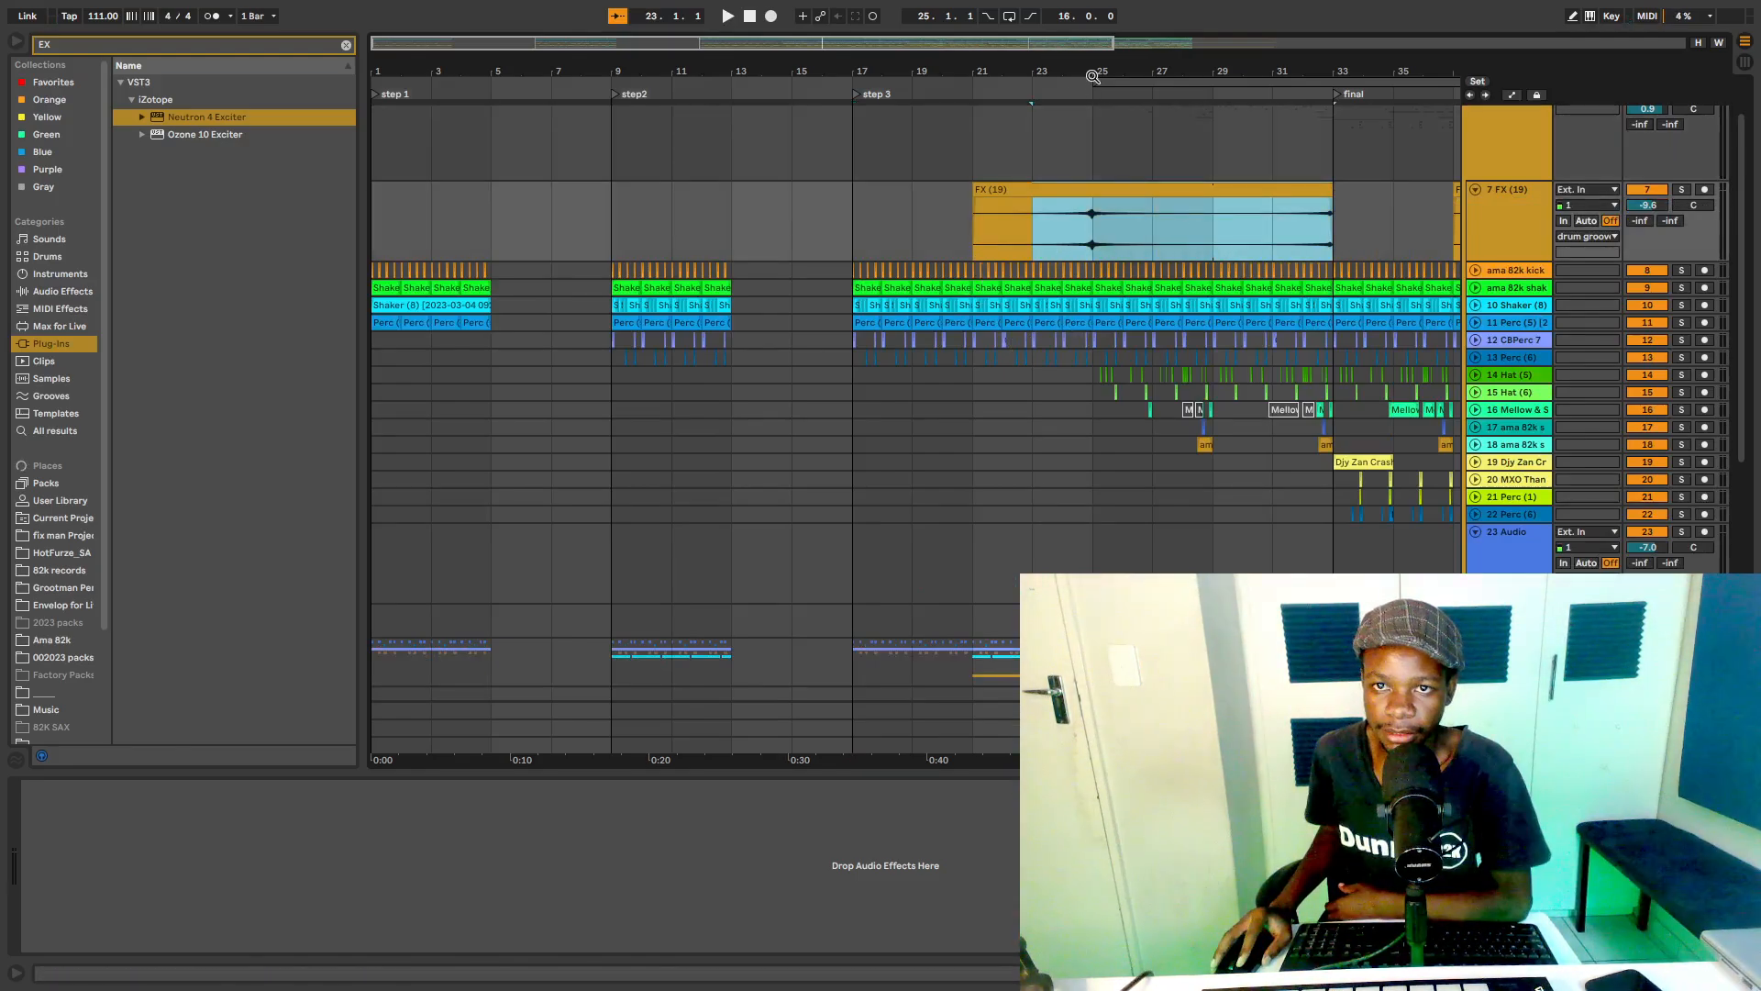
pyautogui.moveTo(1089, 75); pyautogui.dragTo(1023, 133)
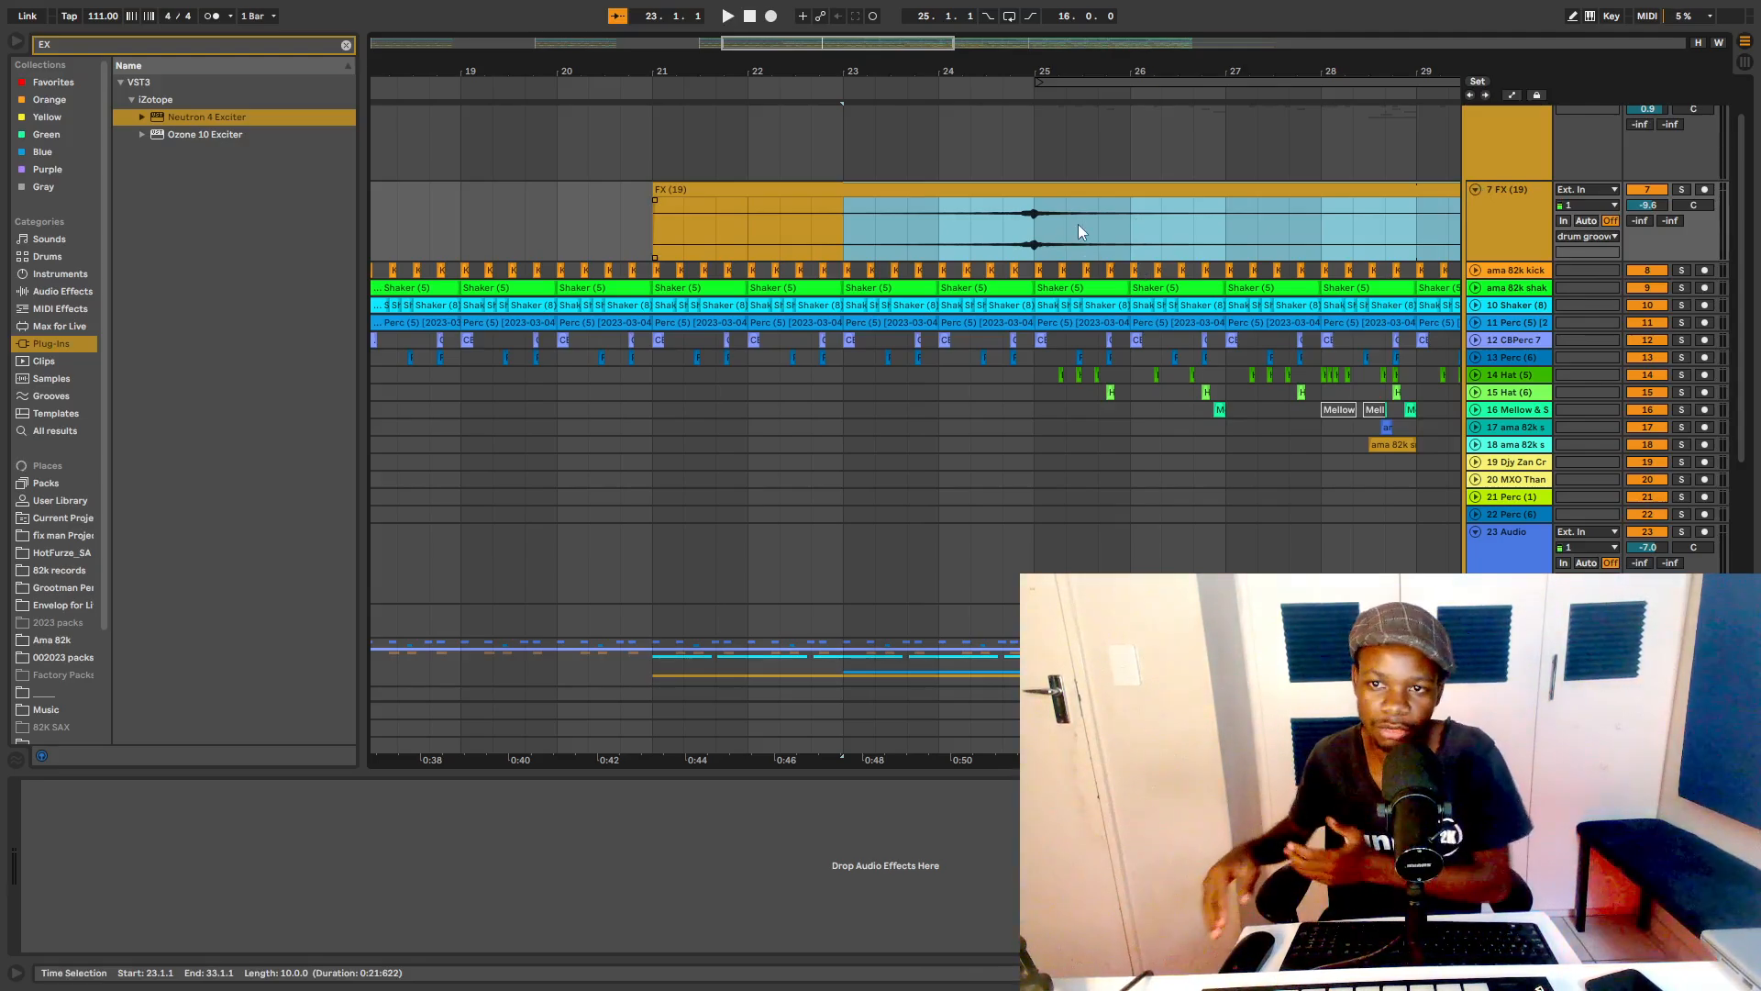
pyautogui.press('w')
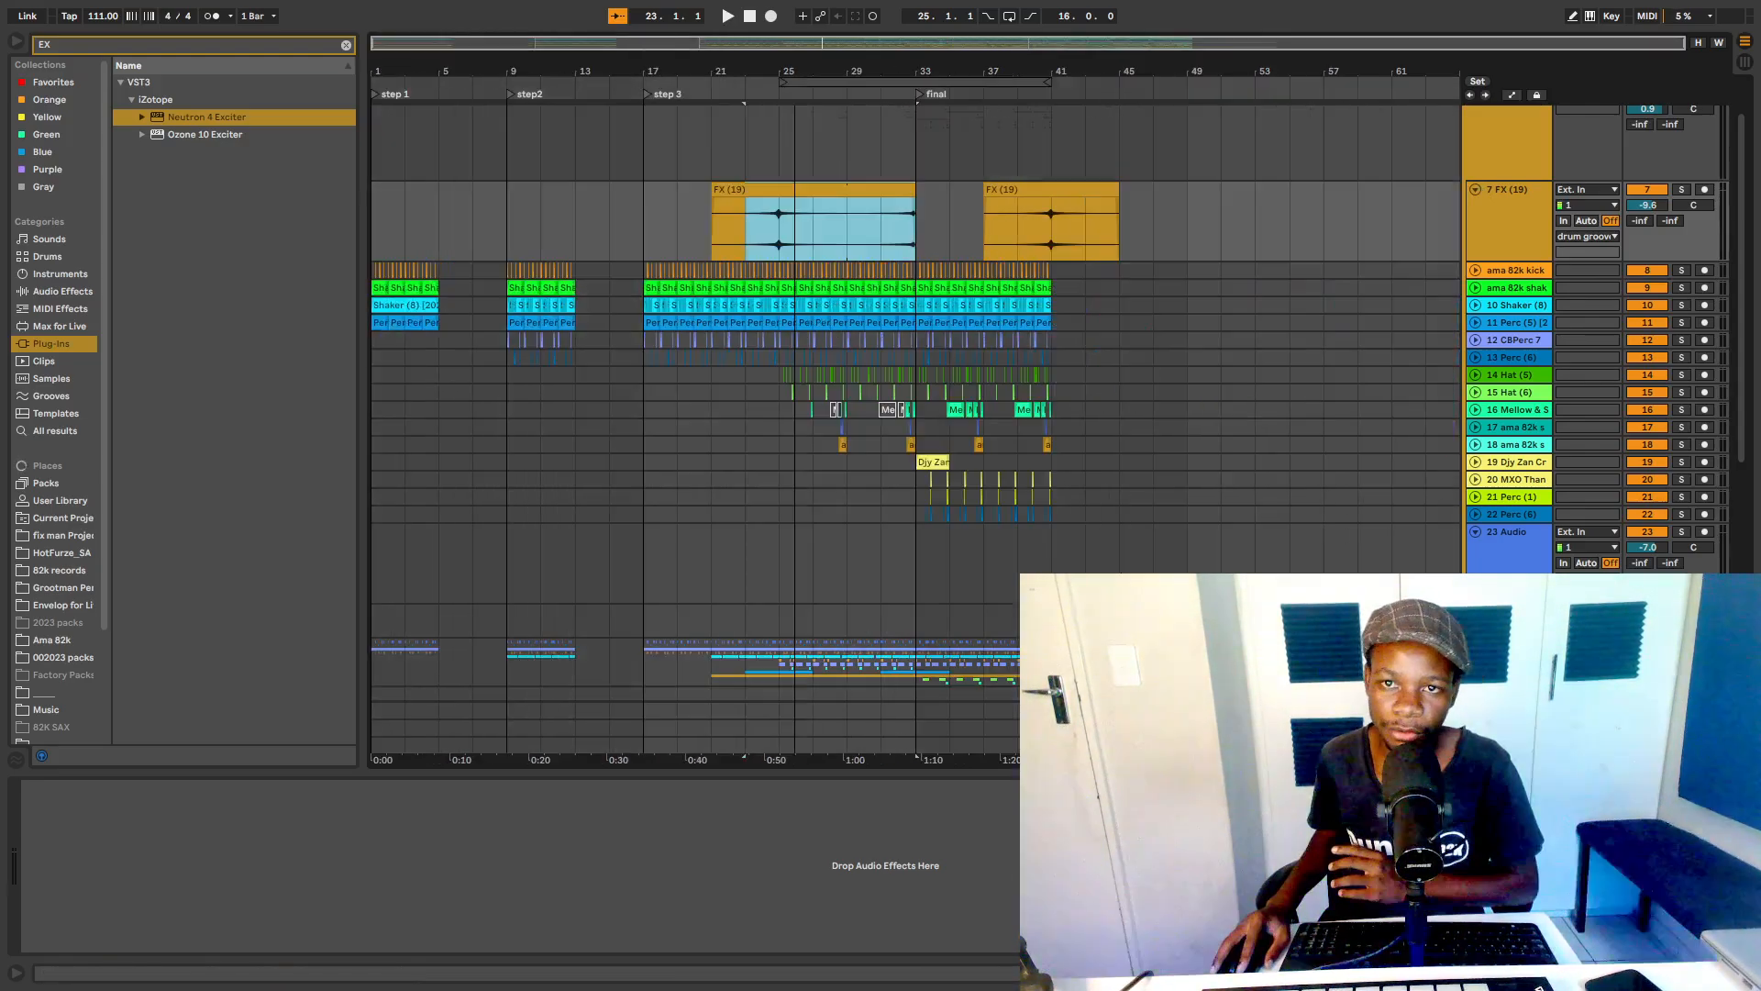
# Step: Play the step 3 groove from bar 23 through the FX (19) swell into bar 25, and stop
pyautogui.click(651, 228)
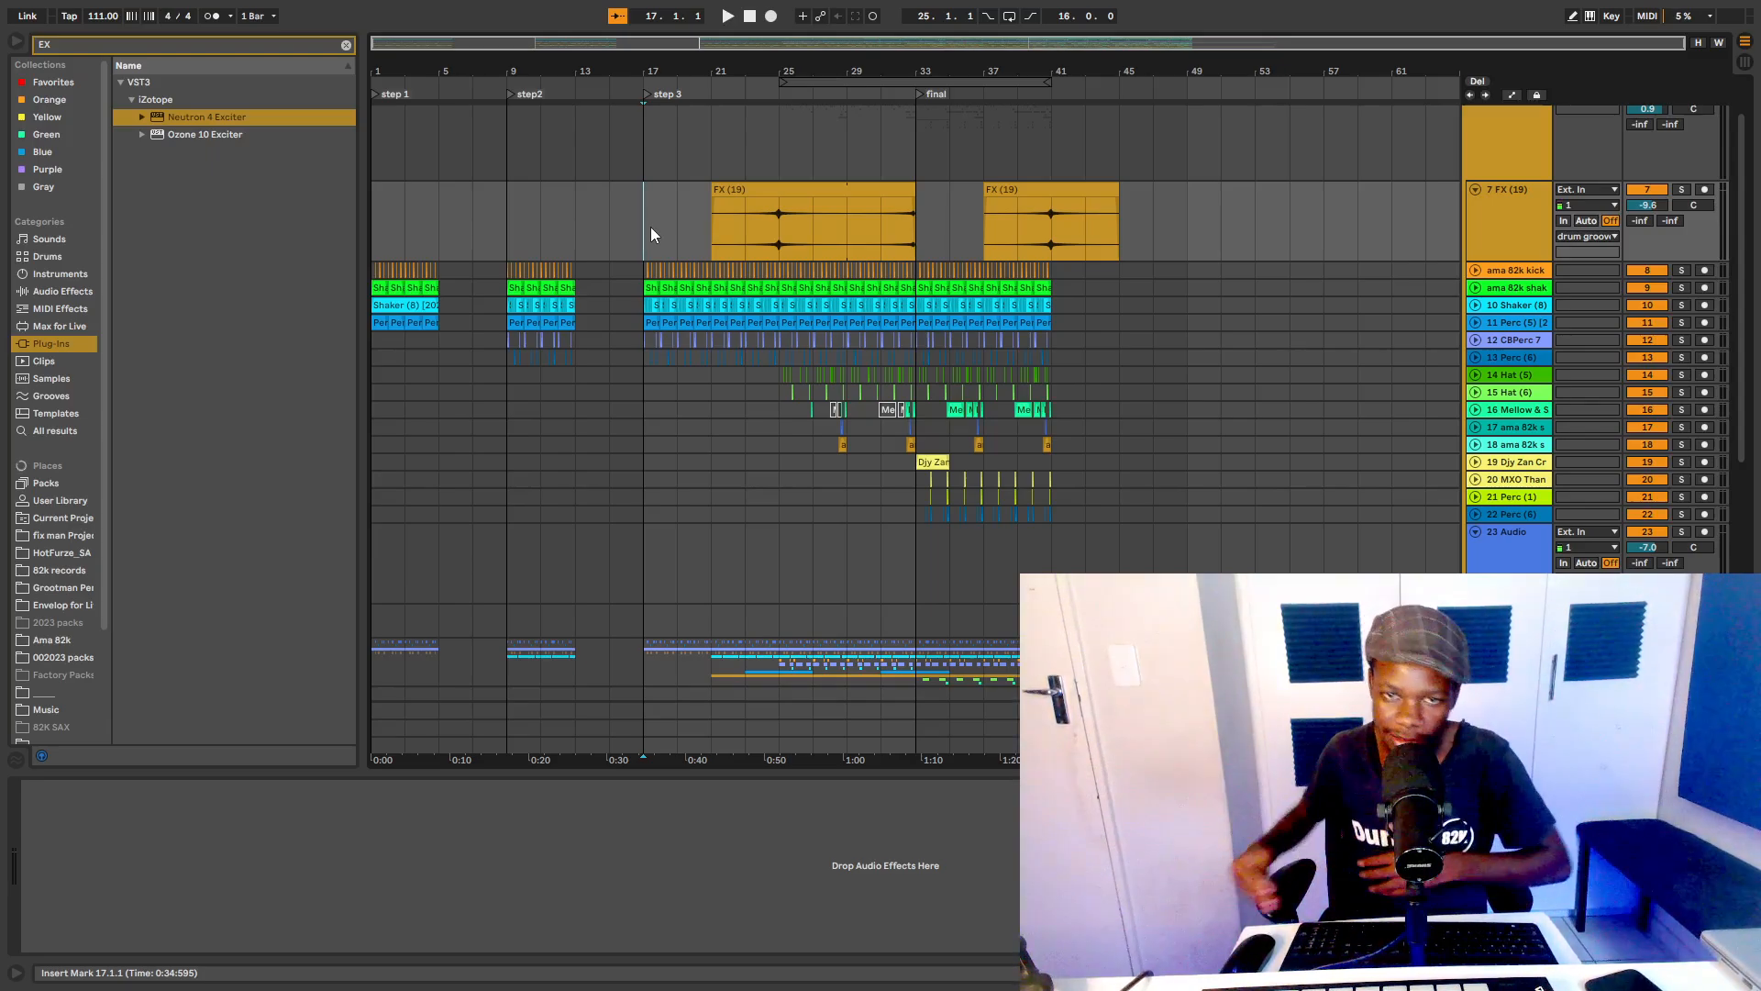
pyautogui.moveTo(772, 74); pyautogui.dragTo(770, 81)
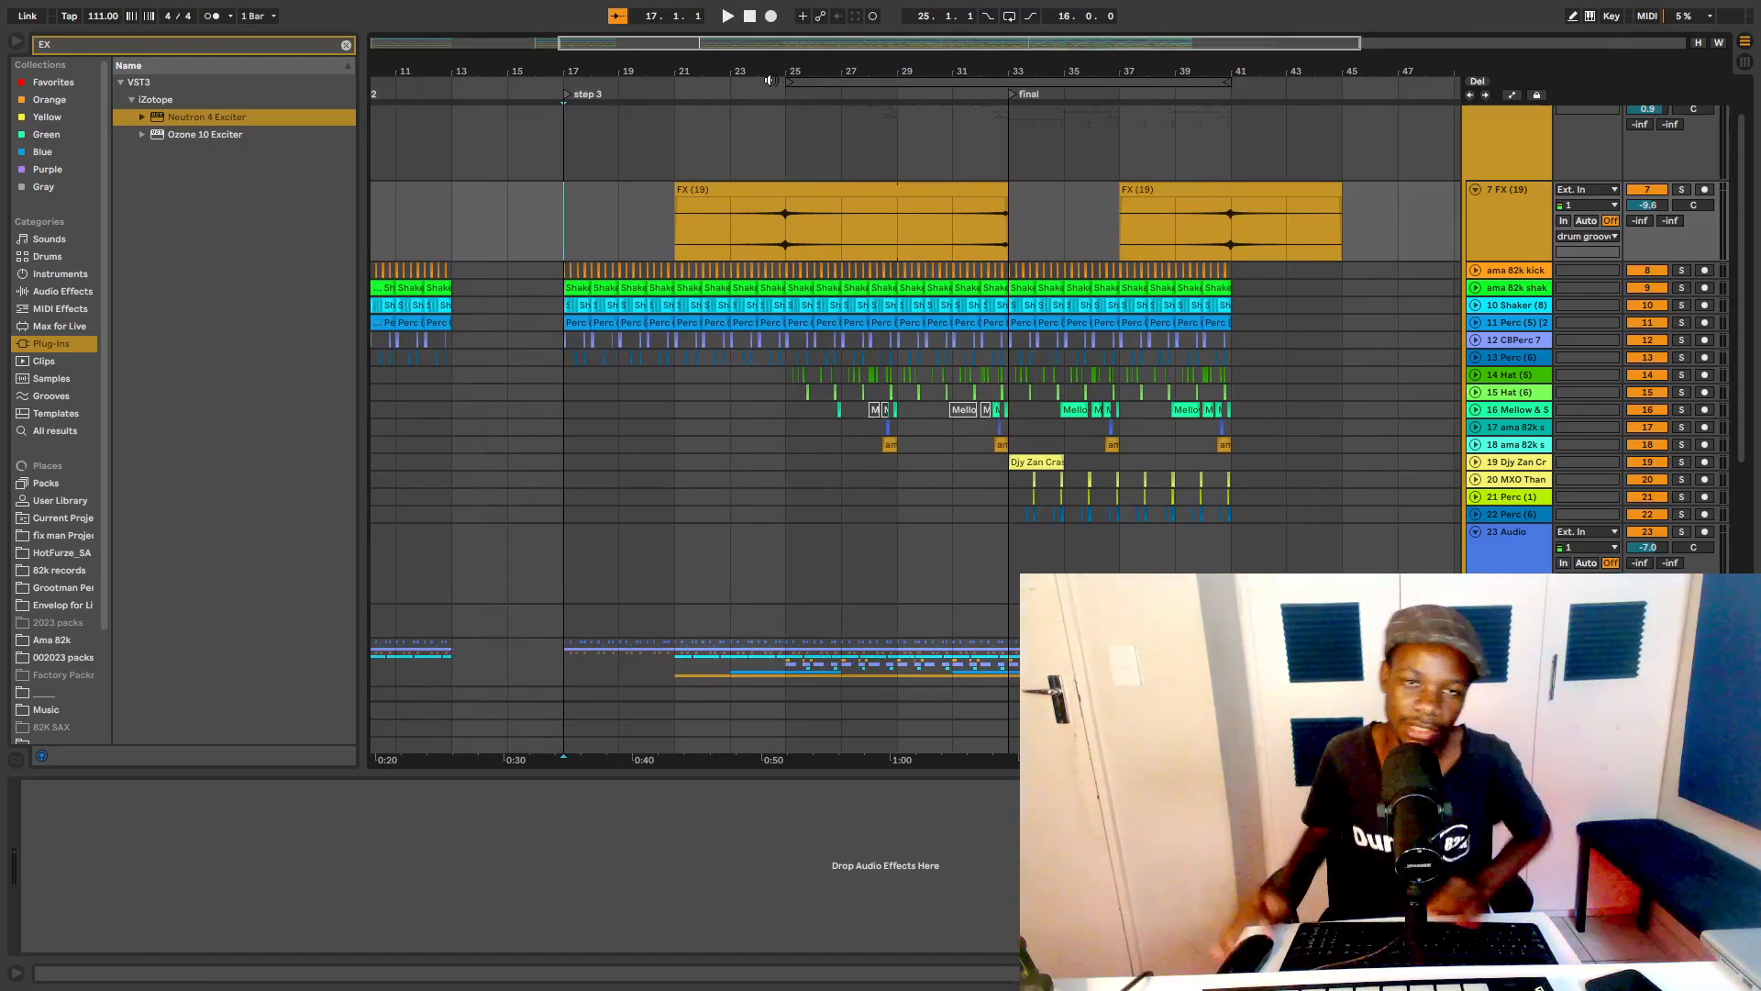
pyautogui.moveTo(763, 67); pyautogui.dragTo(765, 115)
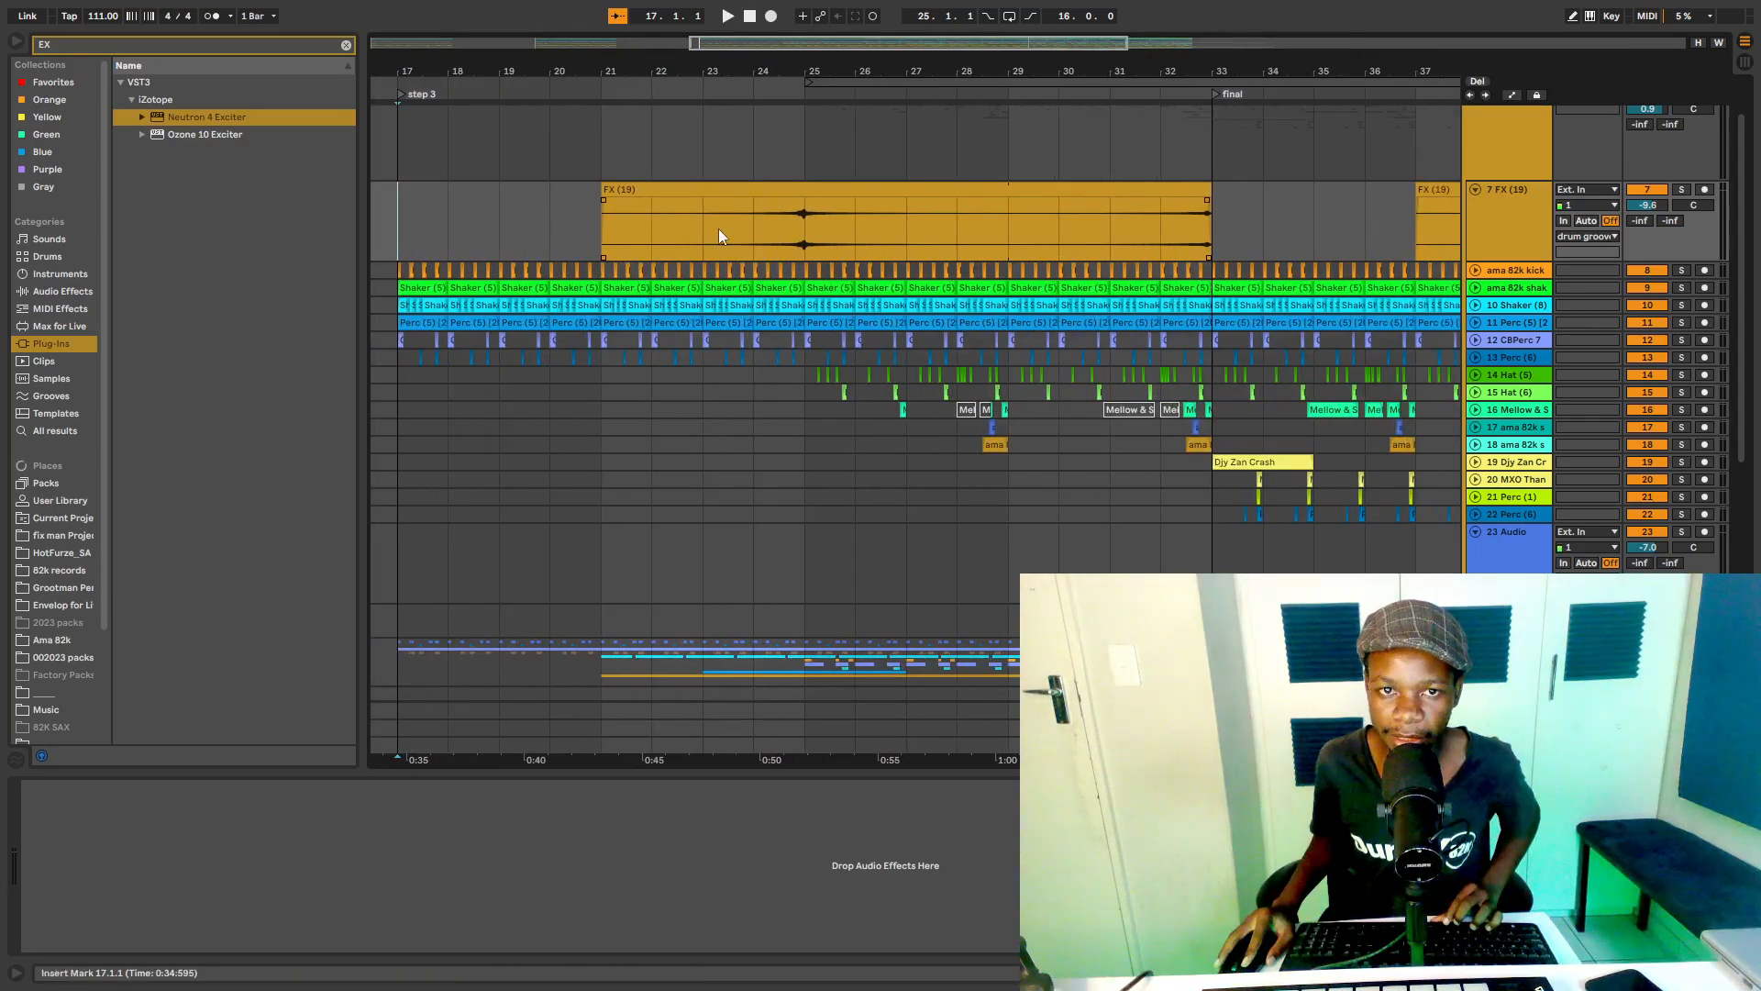
pyautogui.click(718, 228)
pyautogui.press('space')
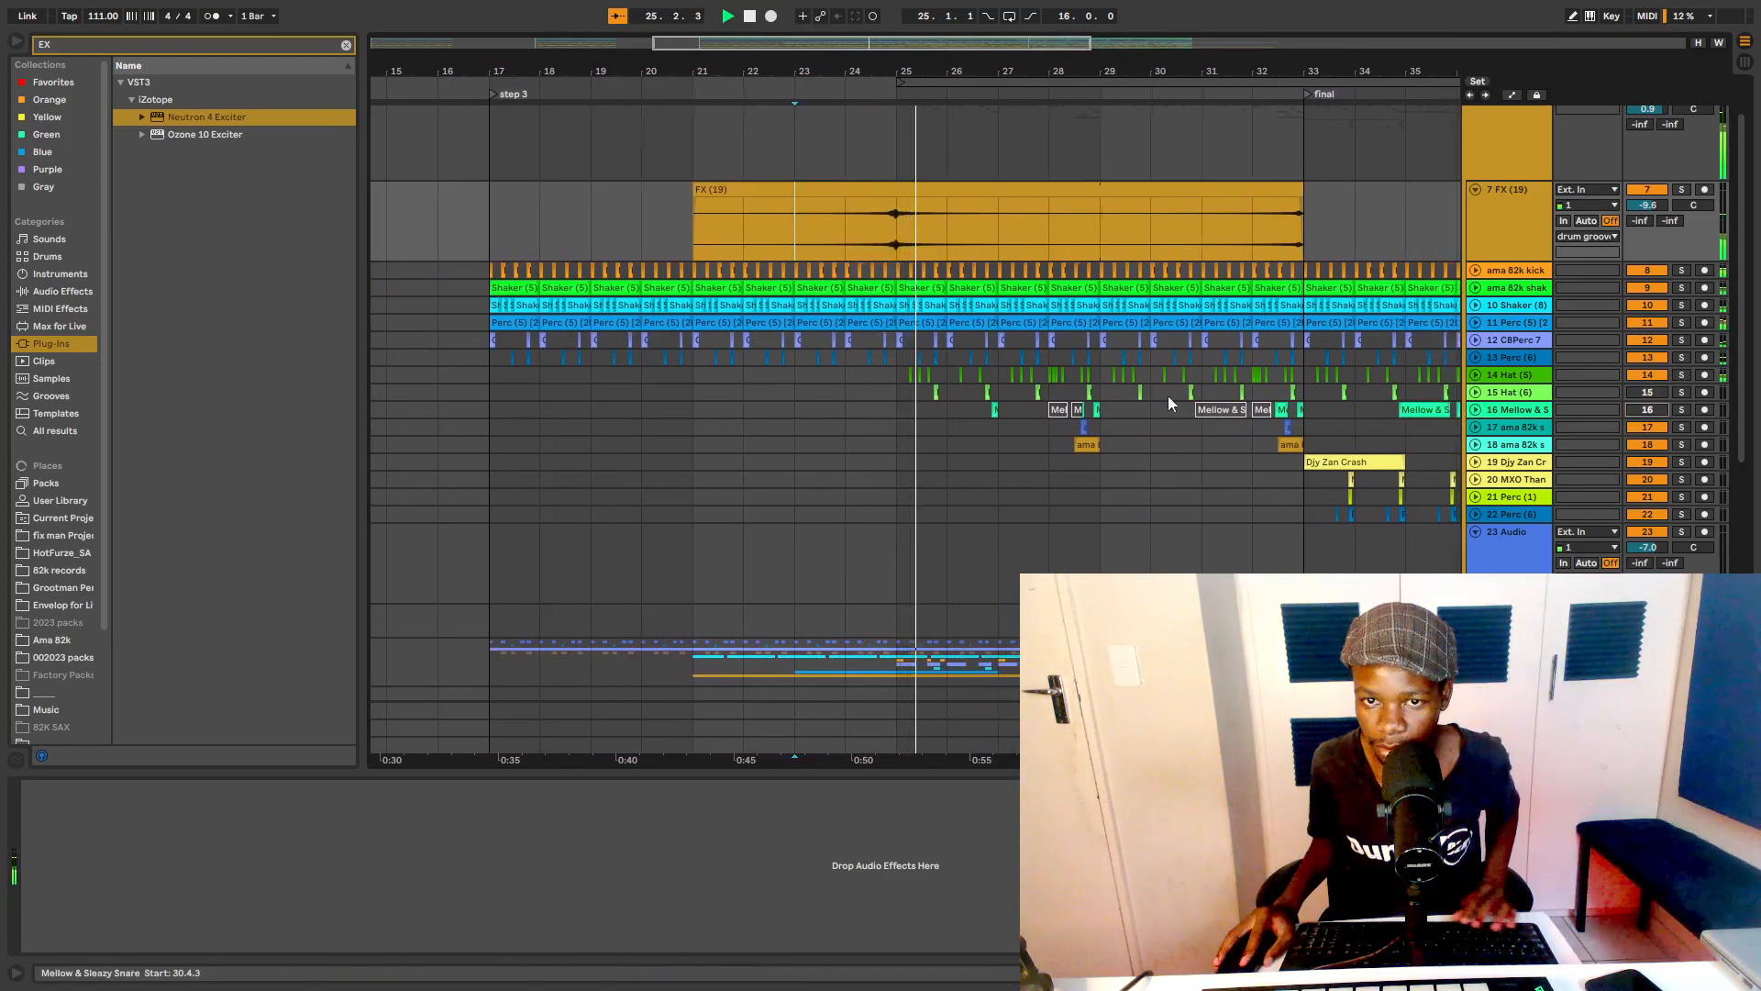
pyautogui.moveTo(880, 72); pyautogui.dragTo(881, 137)
pyautogui.press('space')
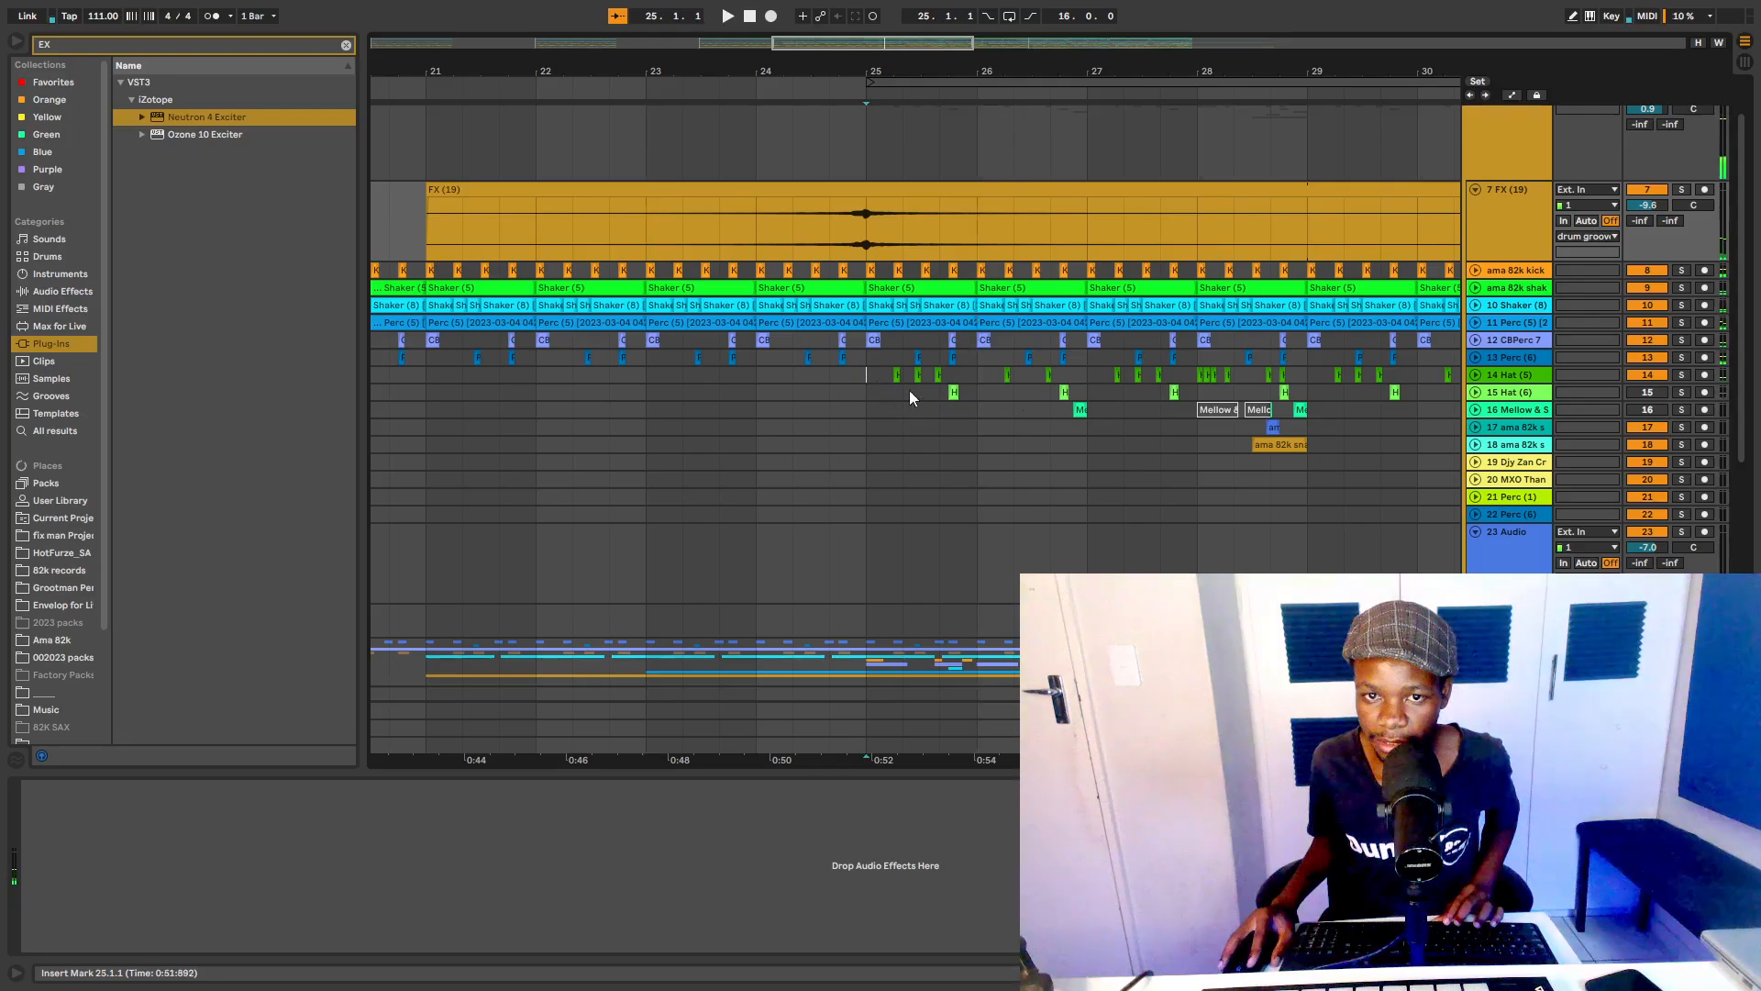
# Step: Unfold the 14 Hat (5) track and play it from bar 25, first soloed and again within the groove
pyautogui.click(900, 376)
pyautogui.click(1475, 374)
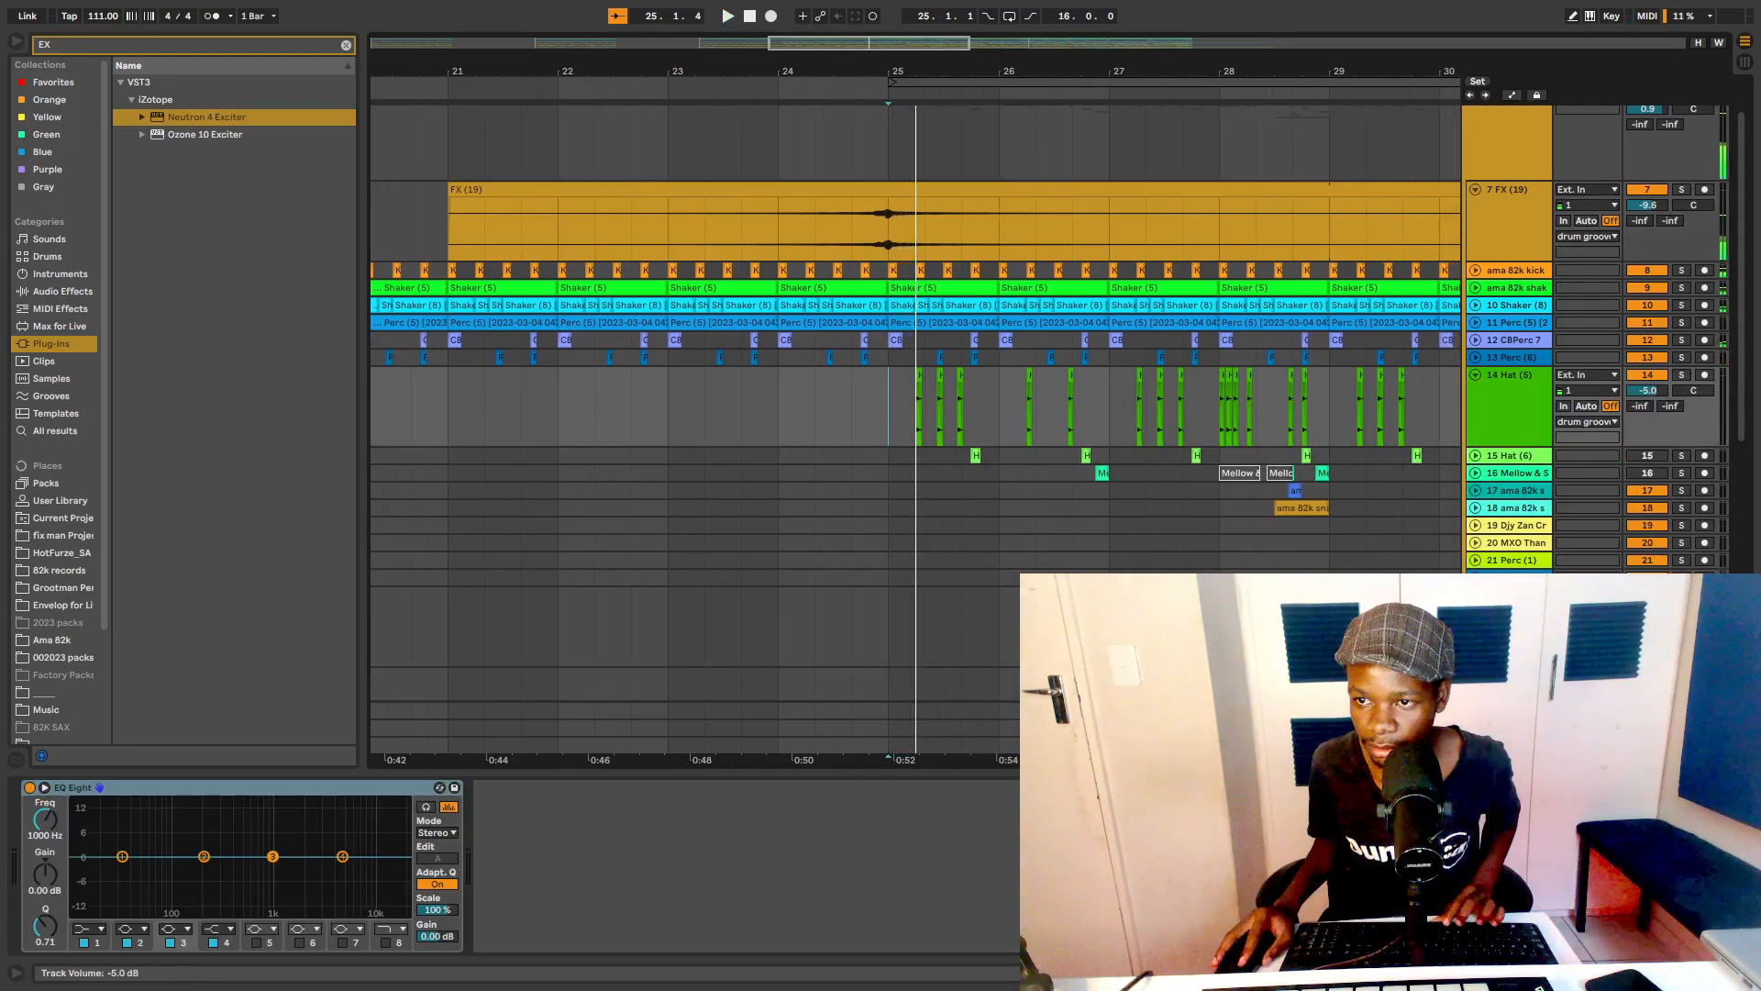
pyautogui.click(1675, 375)
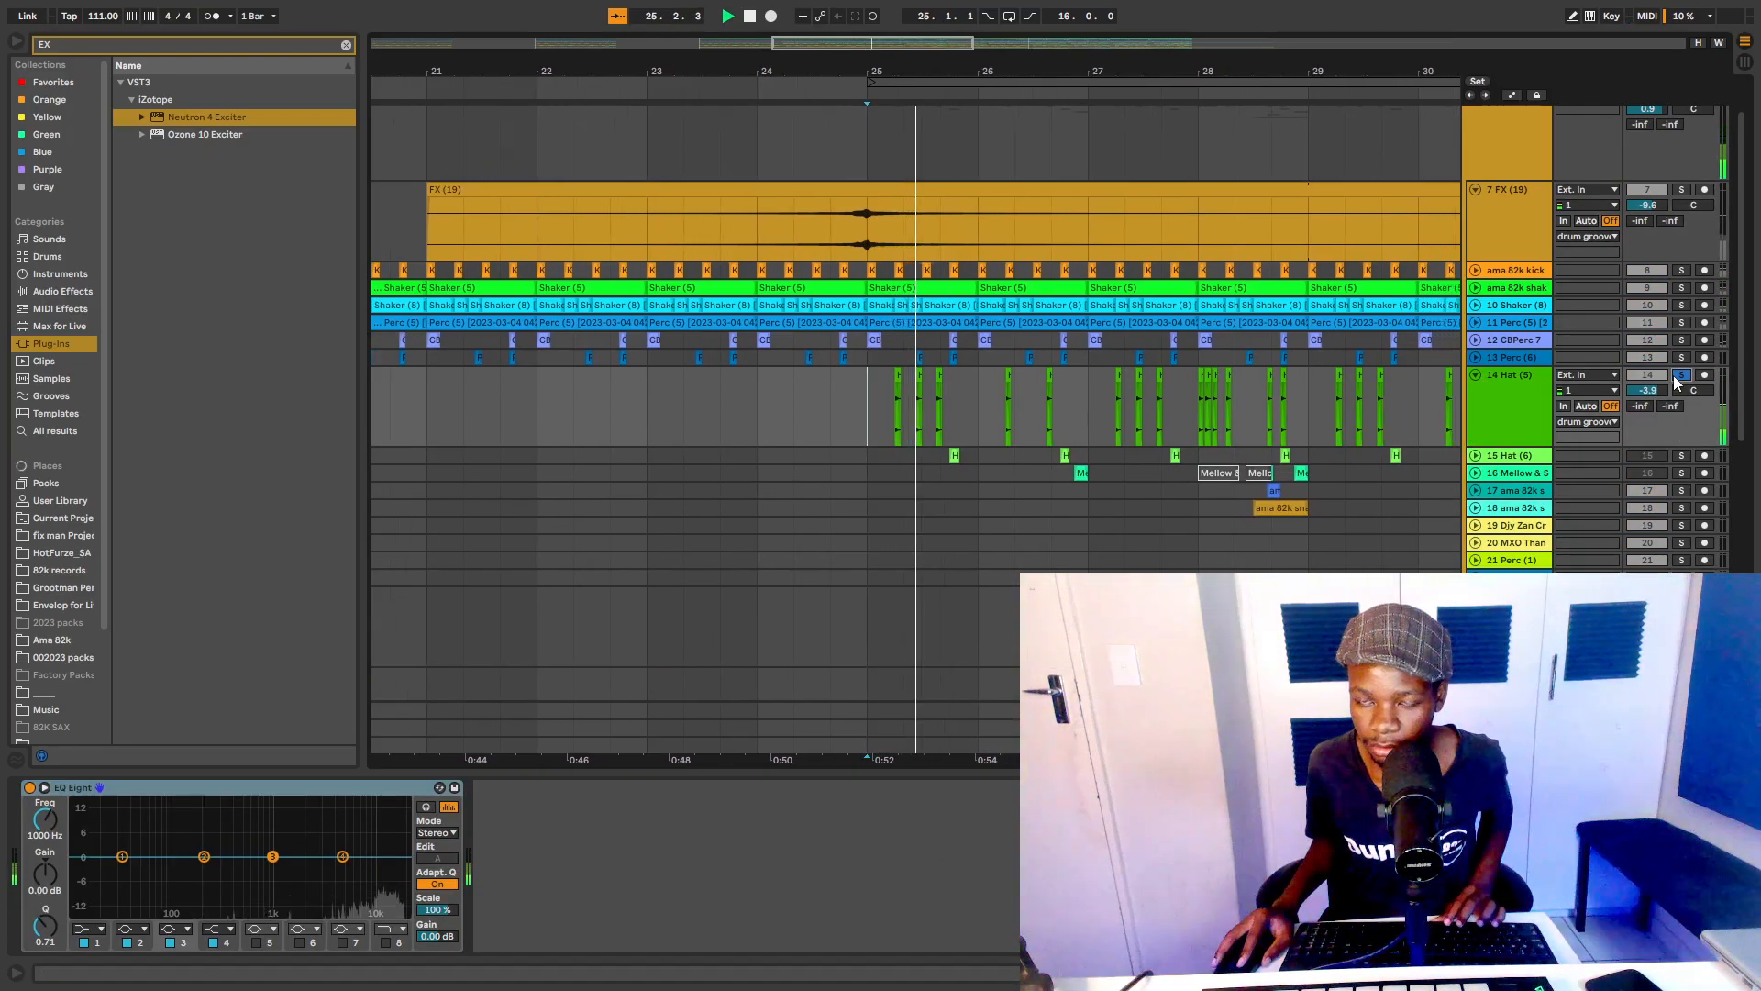
pyautogui.click(1675, 375)
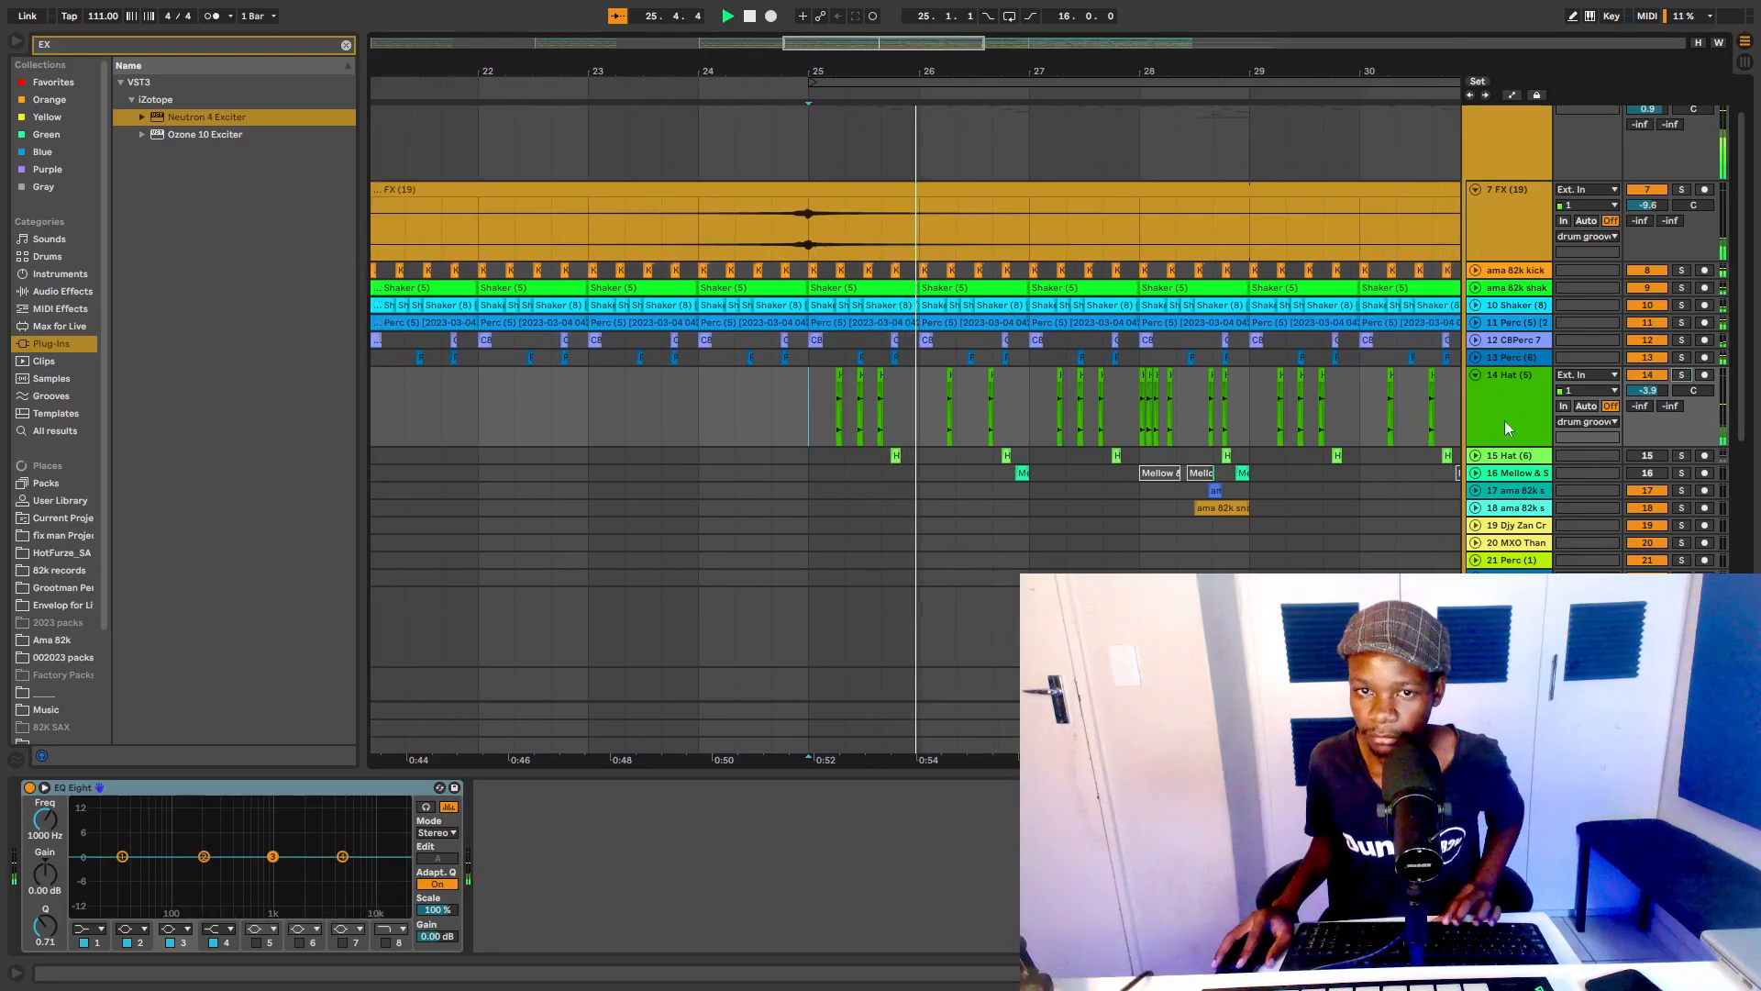
# Step: Unfold the 15 Hat (6) track, fold 7 FX (19), and play the groove with both hats from bar 25
pyautogui.click(1476, 456)
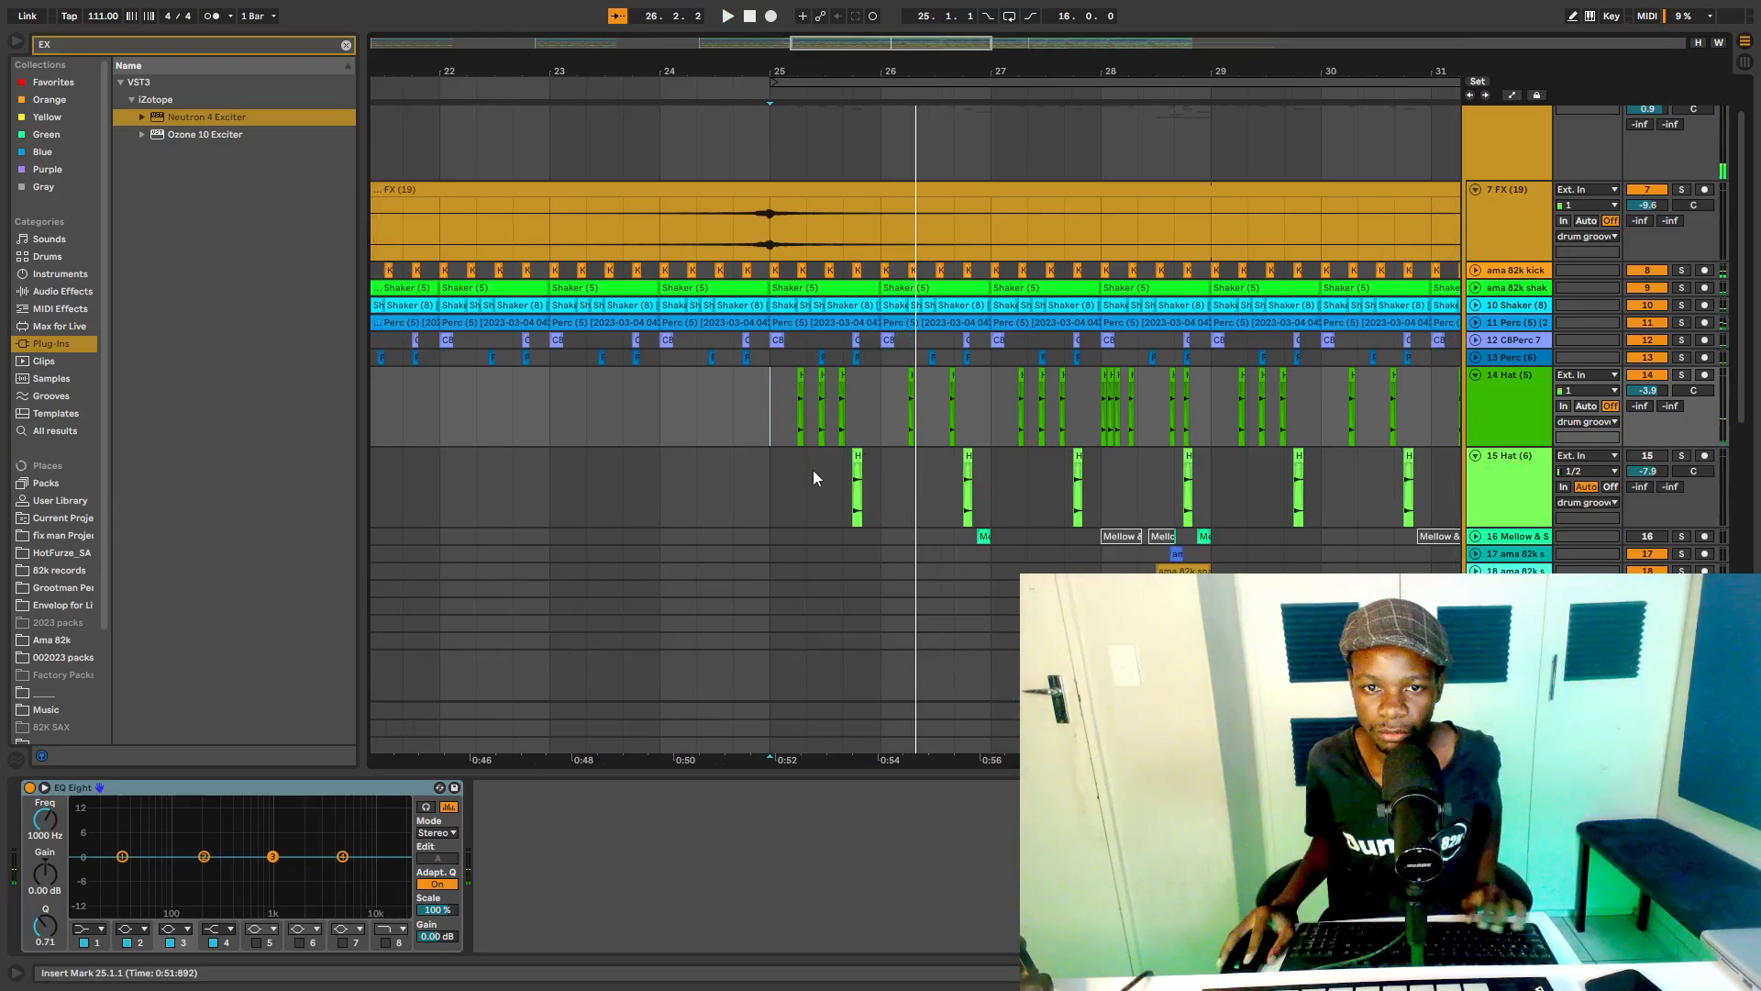
pyautogui.press('space')
pyautogui.click(840, 483)
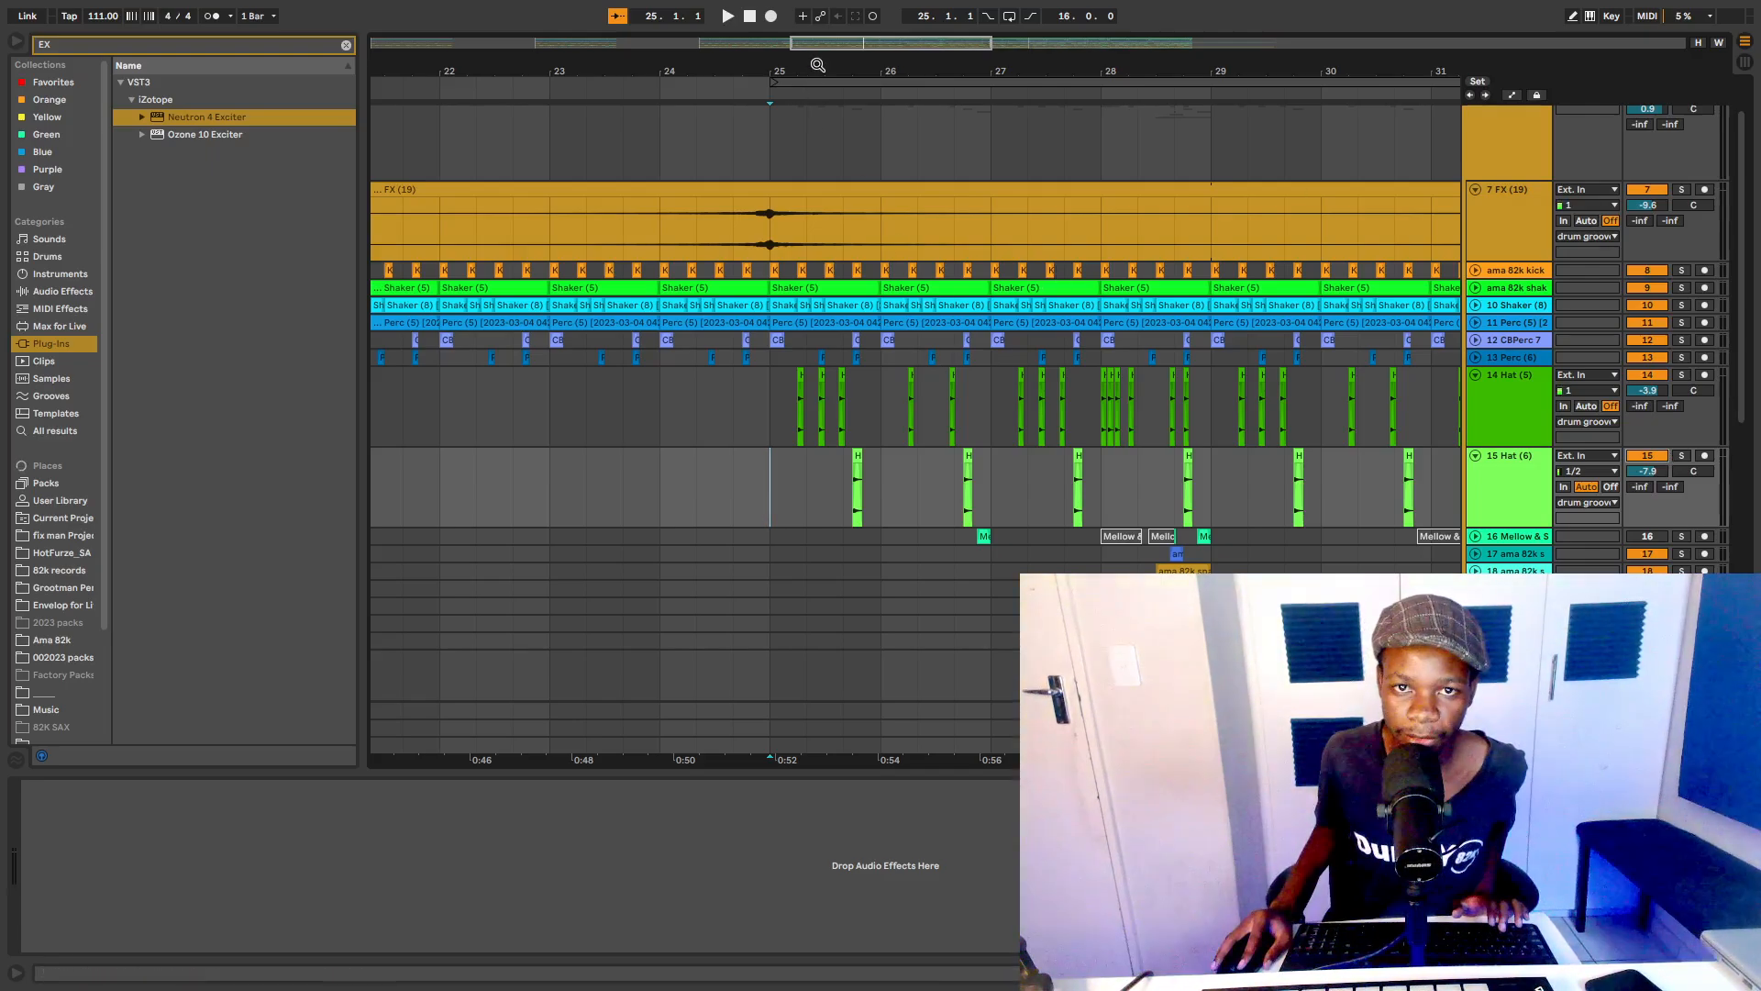
pyautogui.moveTo(818, 65); pyautogui.dragTo(817, 122)
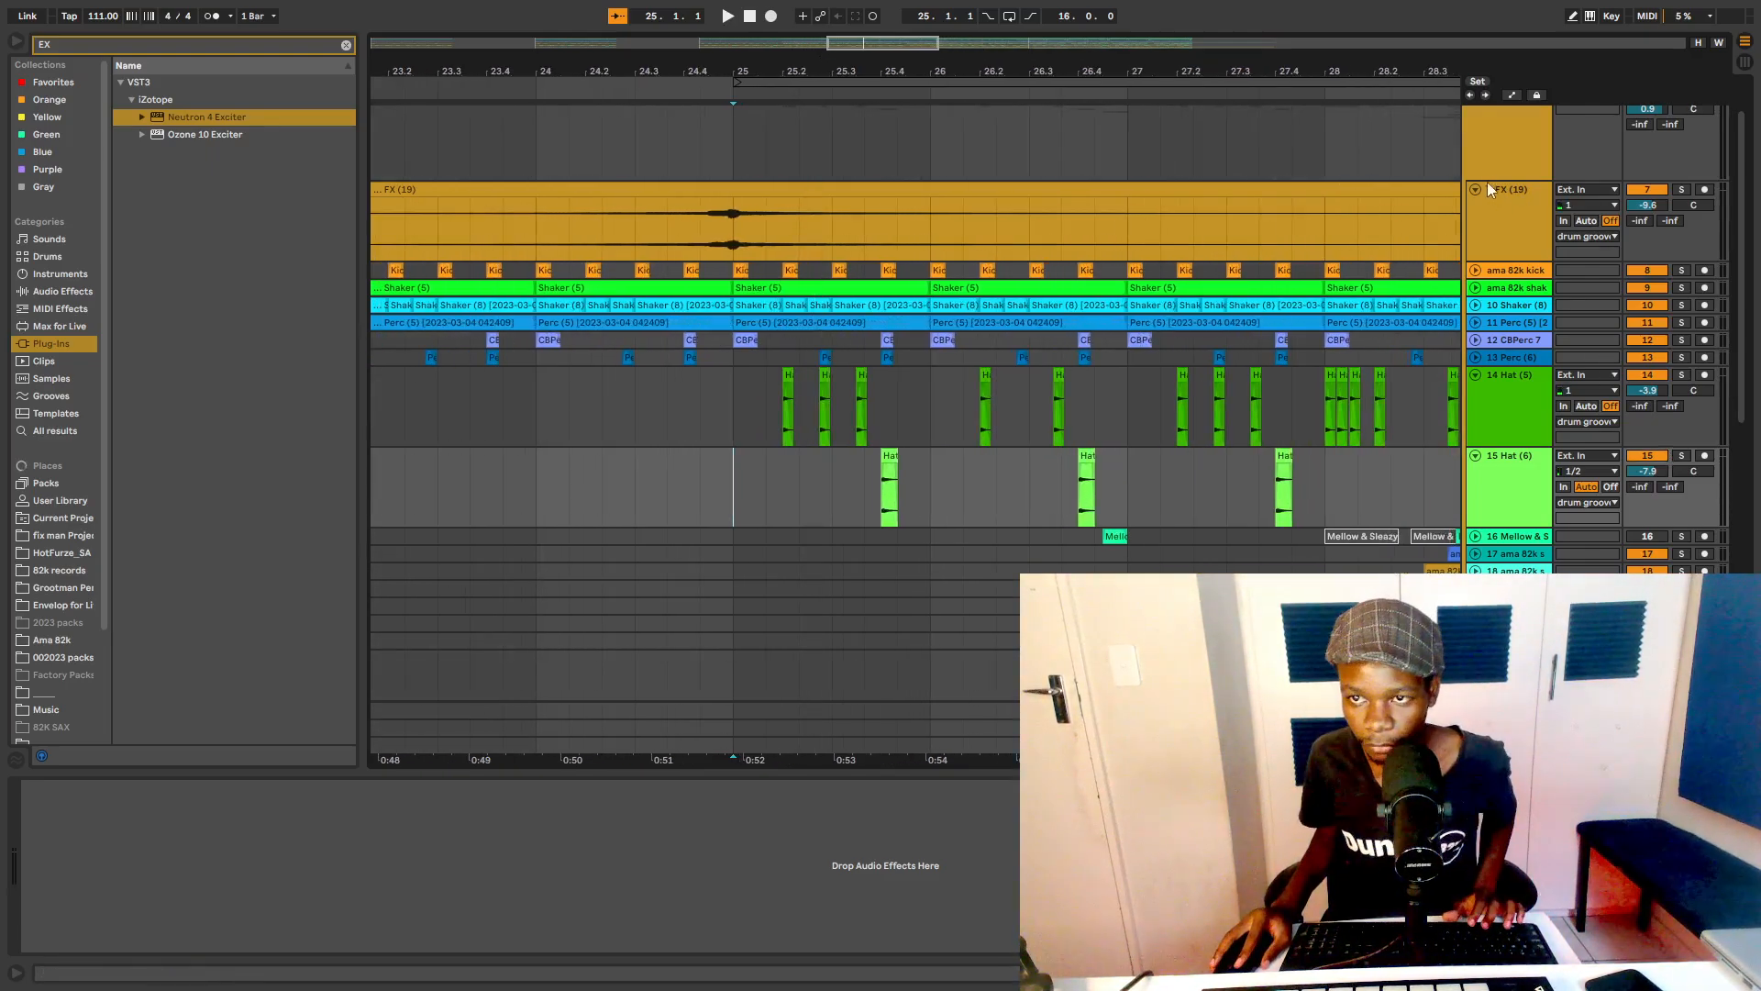
pyautogui.click(1474, 189)
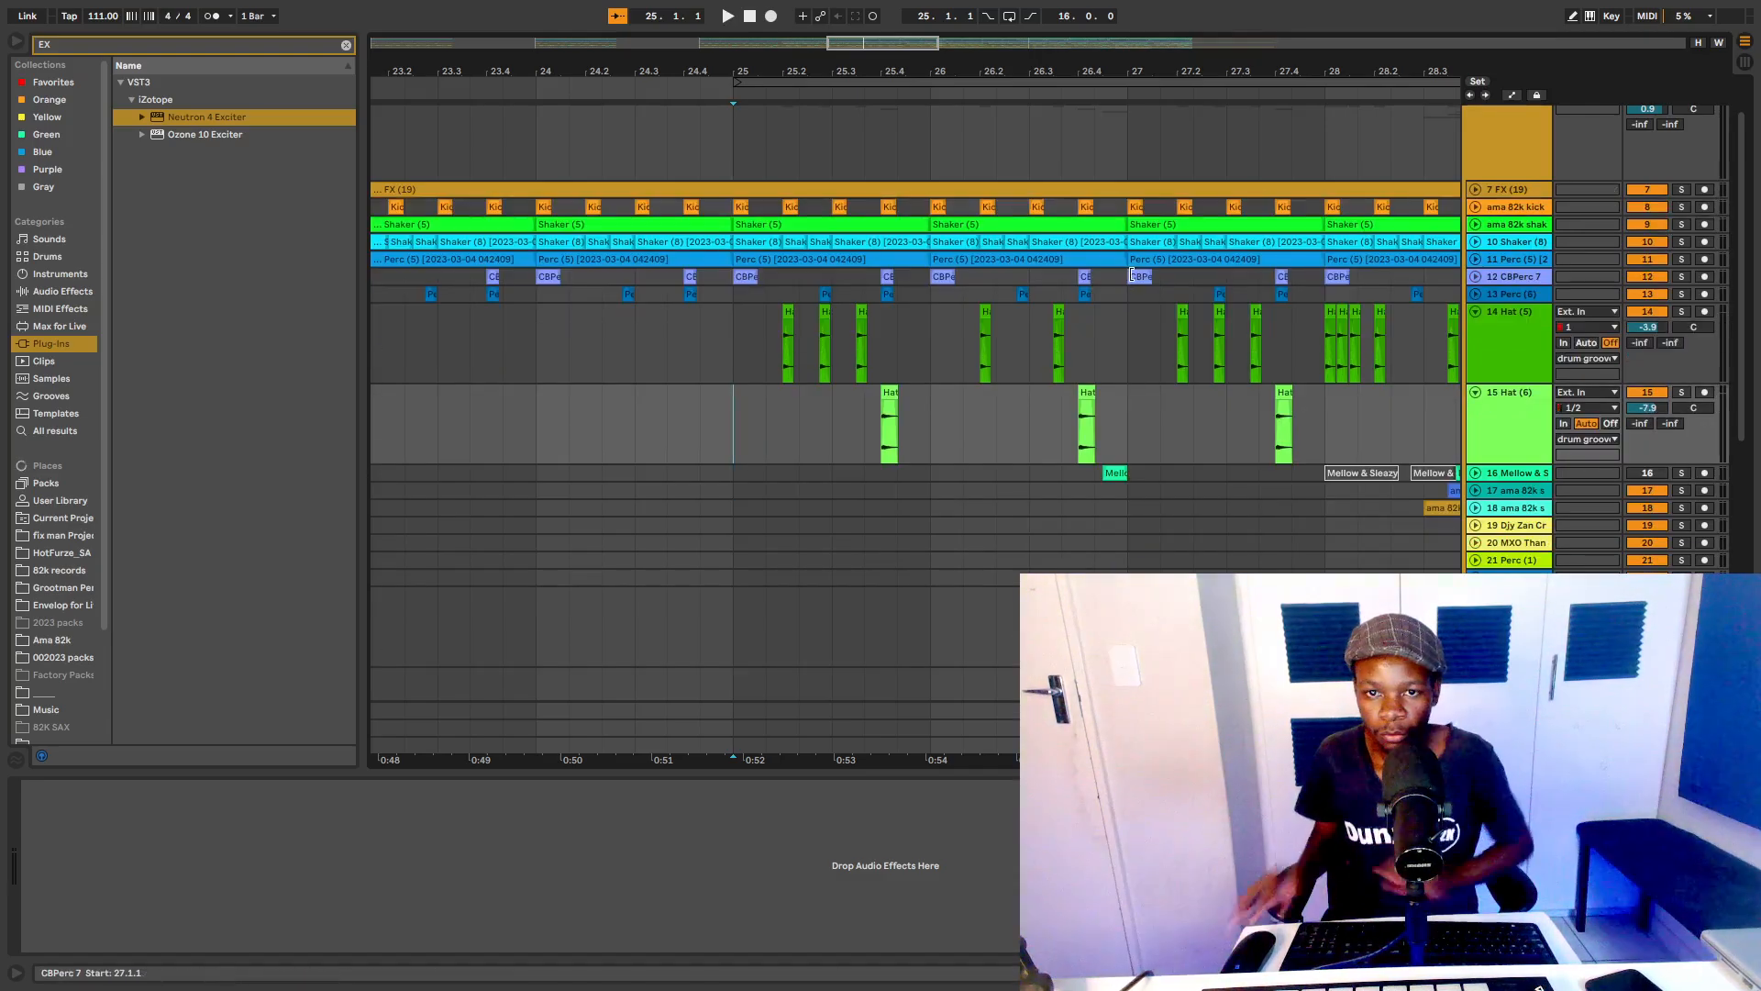
pyautogui.press('space')
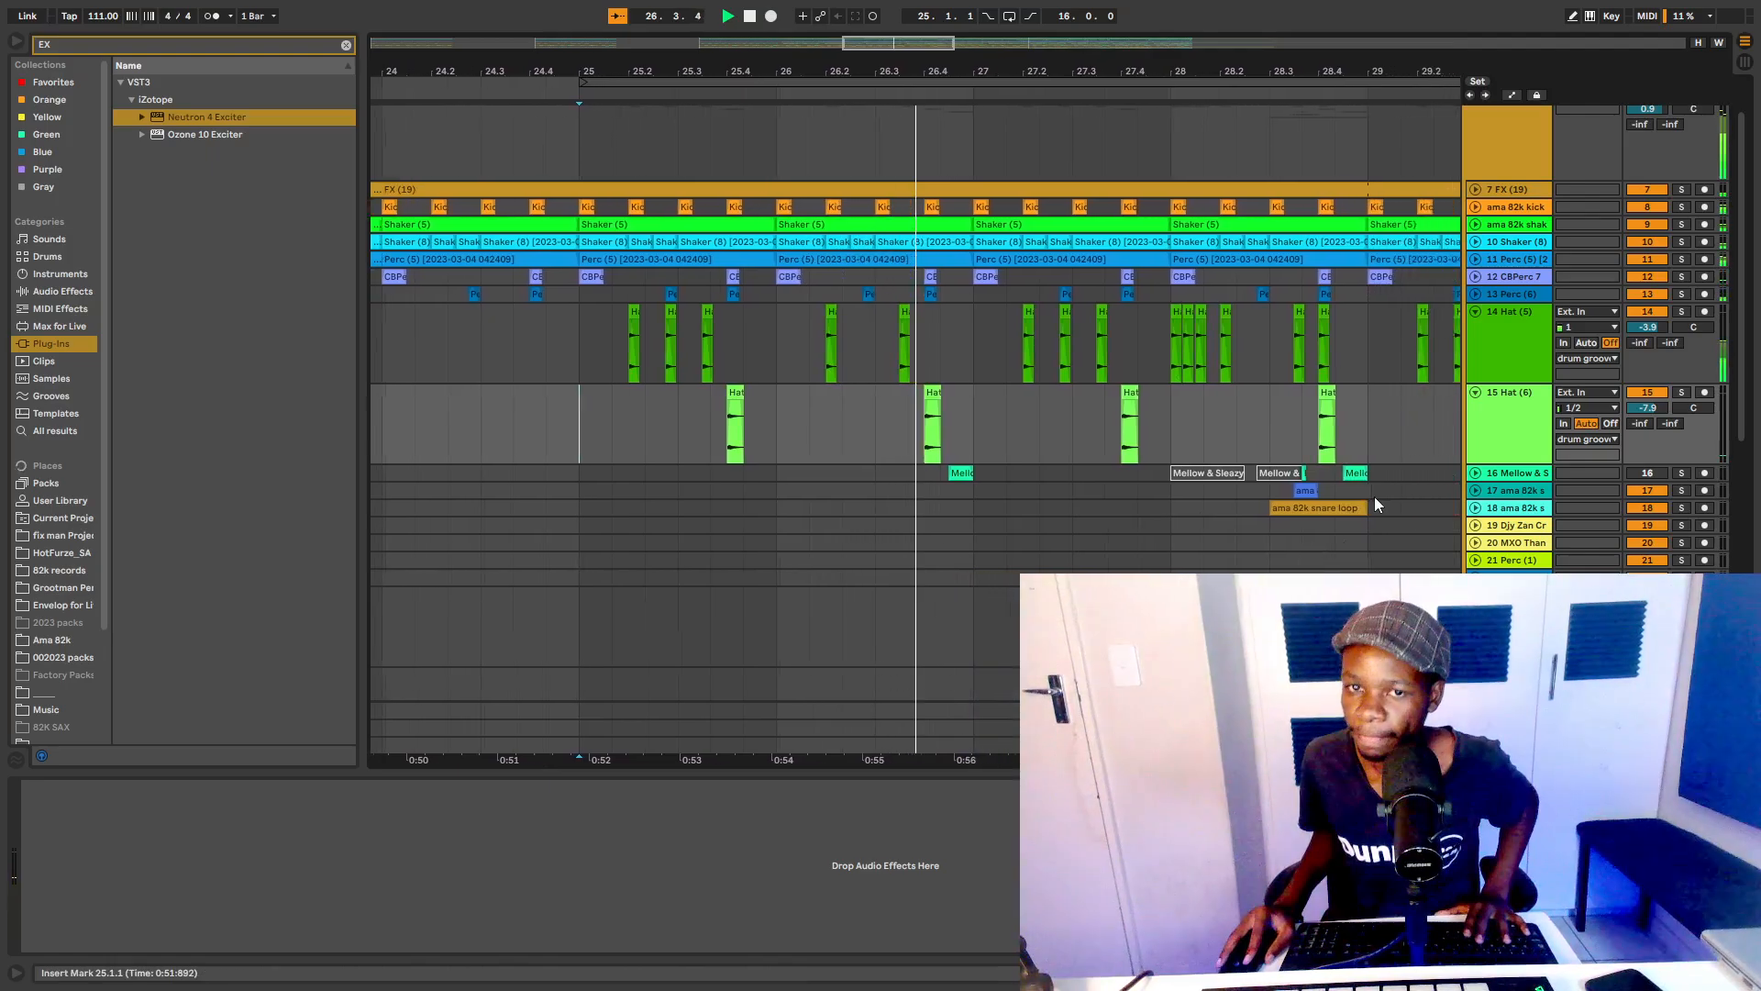
# Step: Unfold the 16 Mellow & Sleazy Snare track and the 17 and 18 ama 82k snare tracks, and stop playback
pyautogui.click(1475, 474)
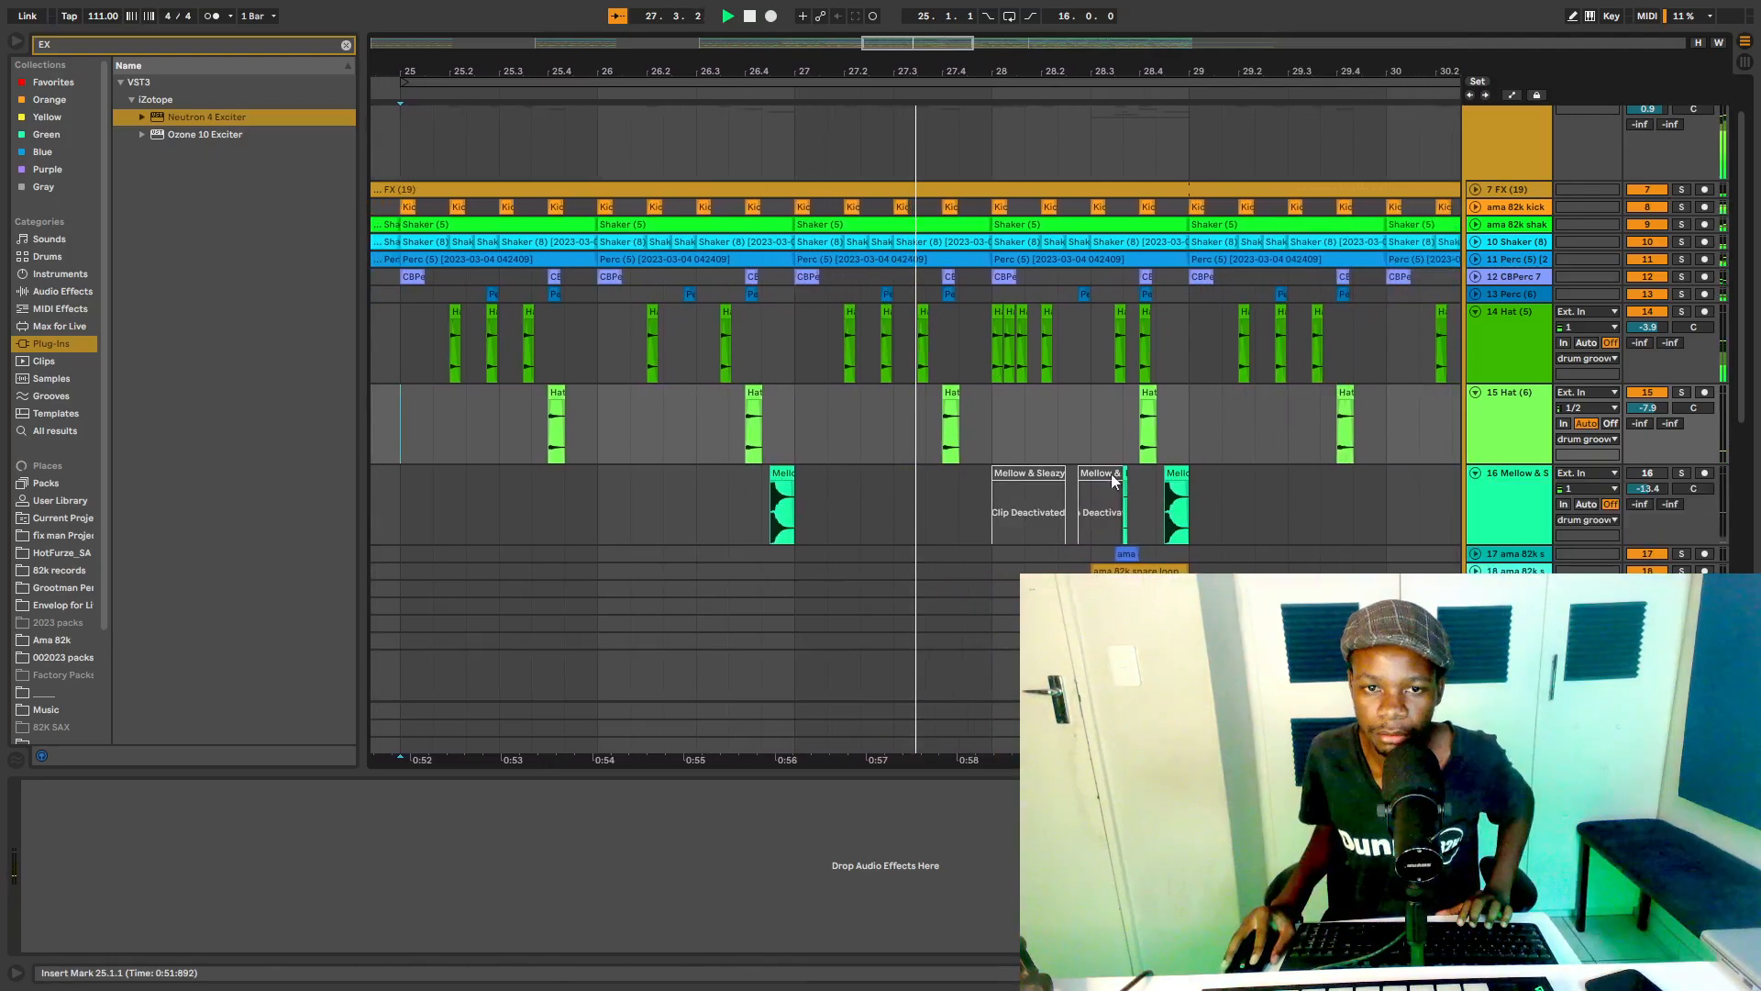
pyautogui.moveTo(1086, 74); pyautogui.dragTo(907, 23)
pyautogui.click(1474, 570)
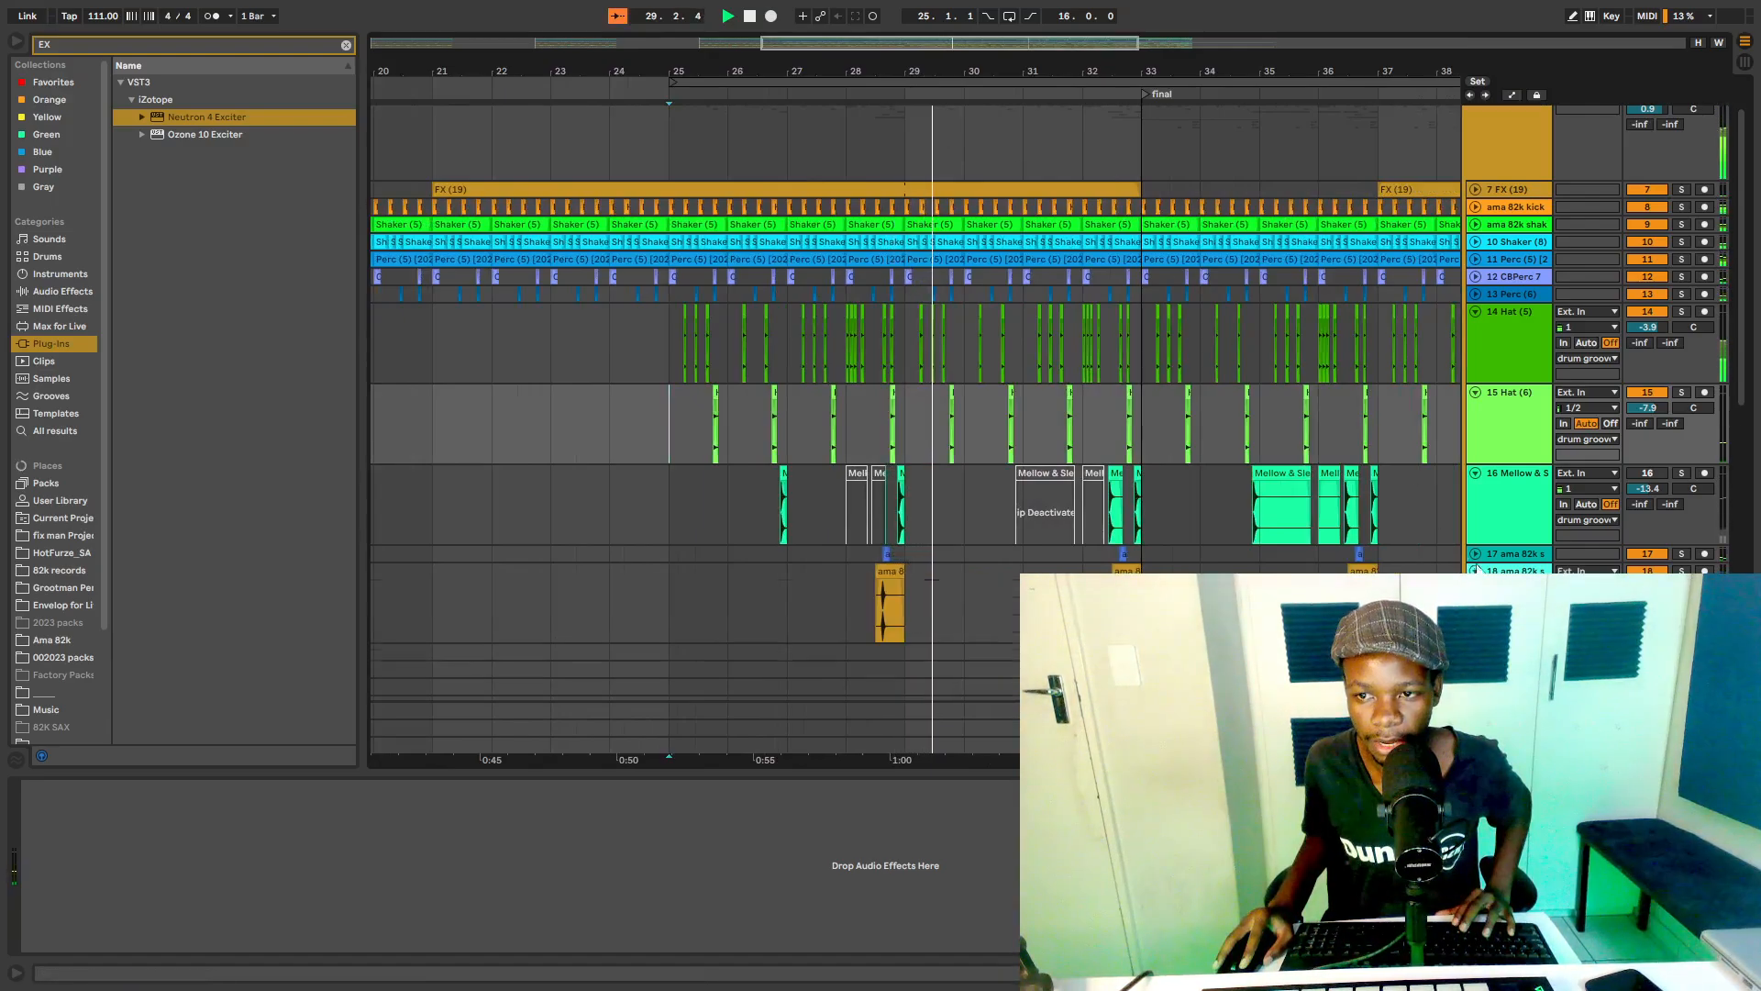
pyautogui.press('space')
pyautogui.click(1475, 554)
pyautogui.scroll(-2, 834, 356)
pyautogui.moveTo(900, 73); pyautogui.dragTo(833, 510)
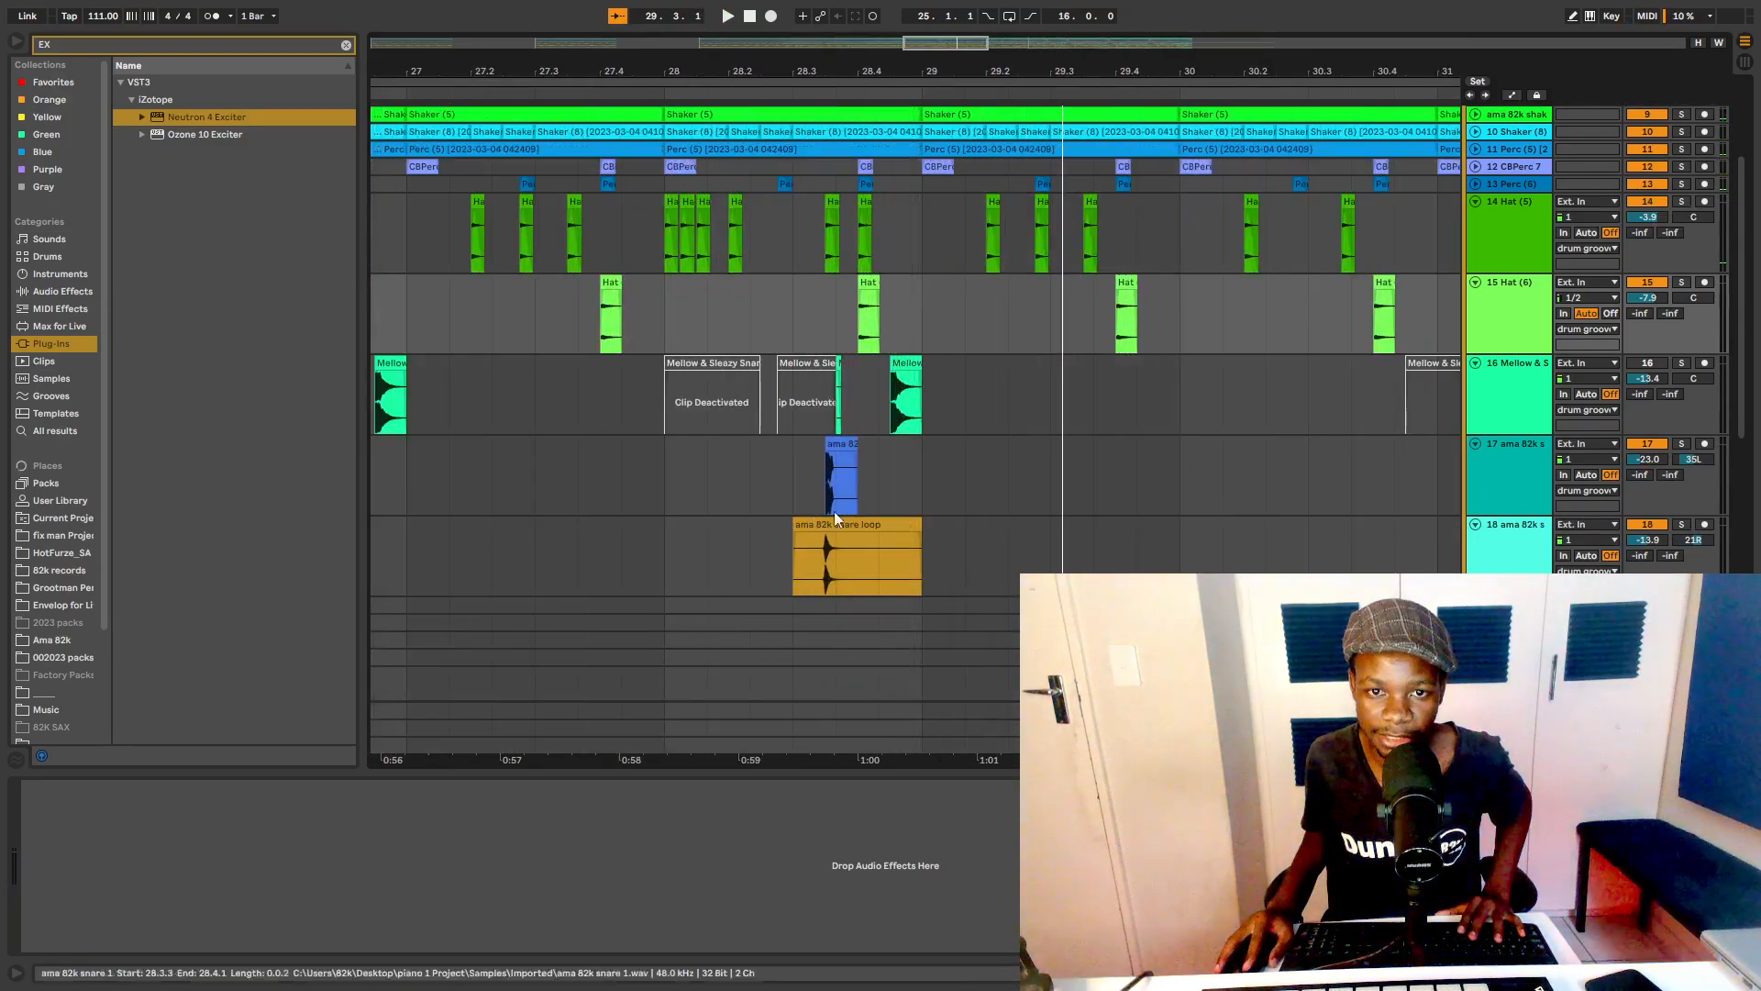
# Step: Play the groove with the ama 82k snare clips from bar 28, and again from bar 27
pyautogui.click(736, 459)
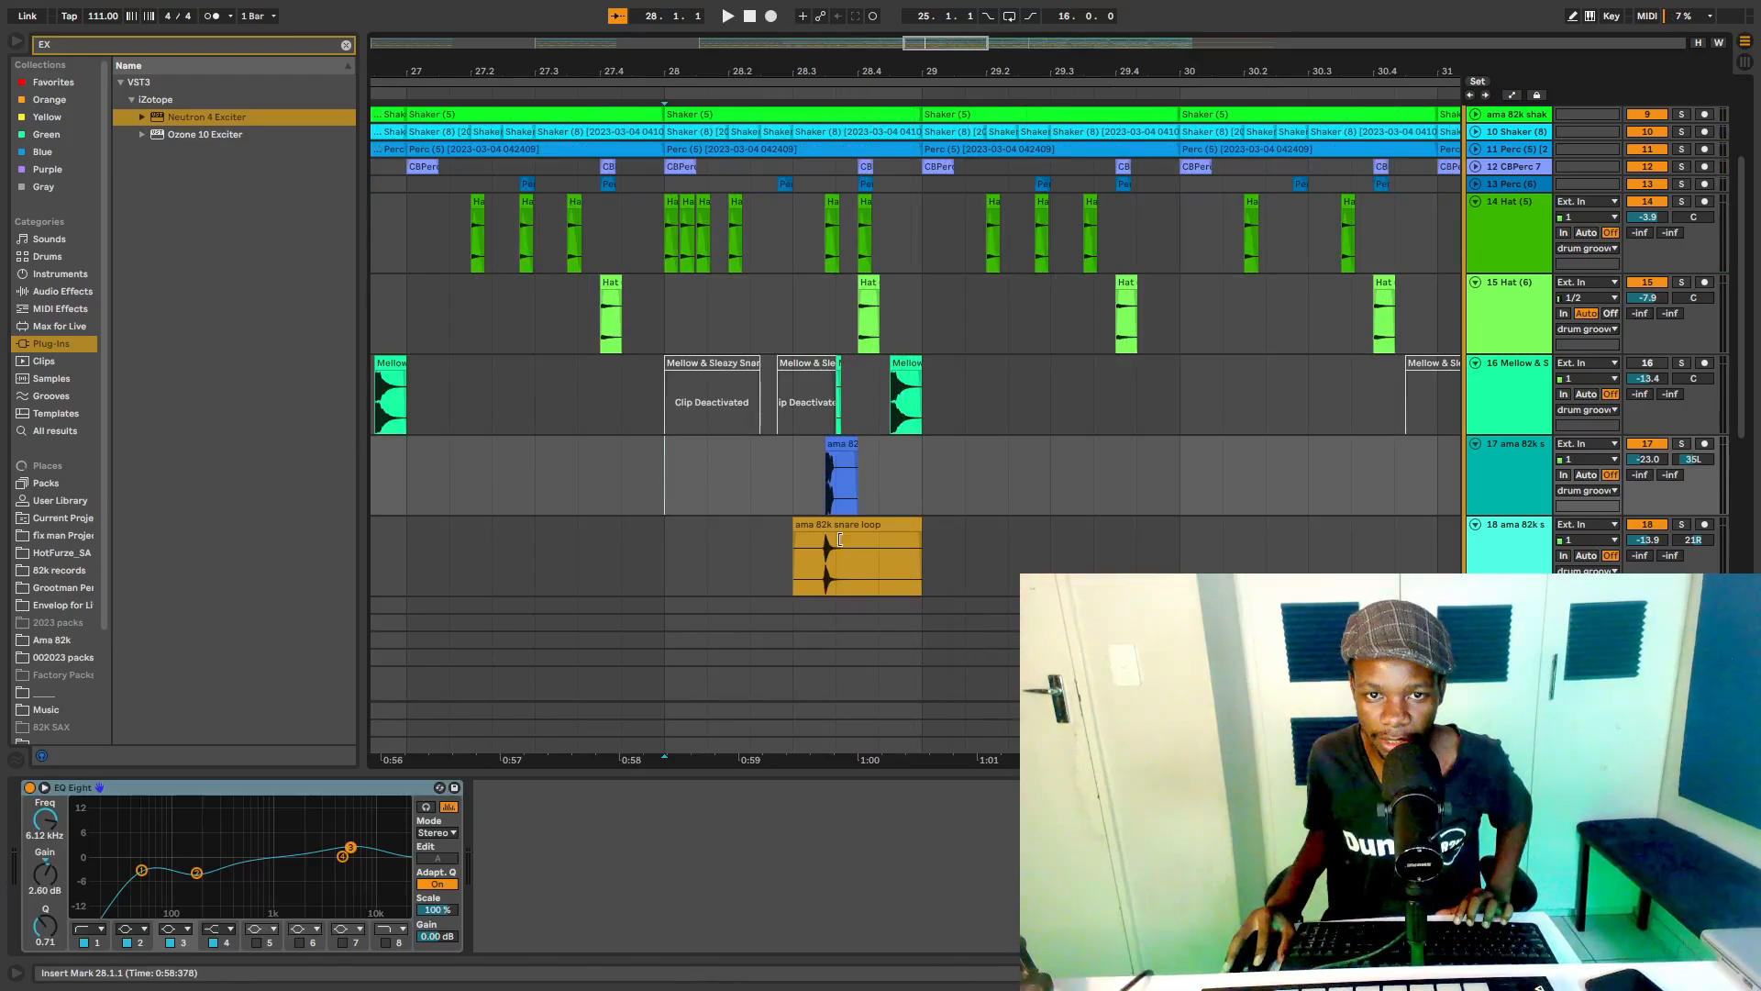
pyautogui.press('space')
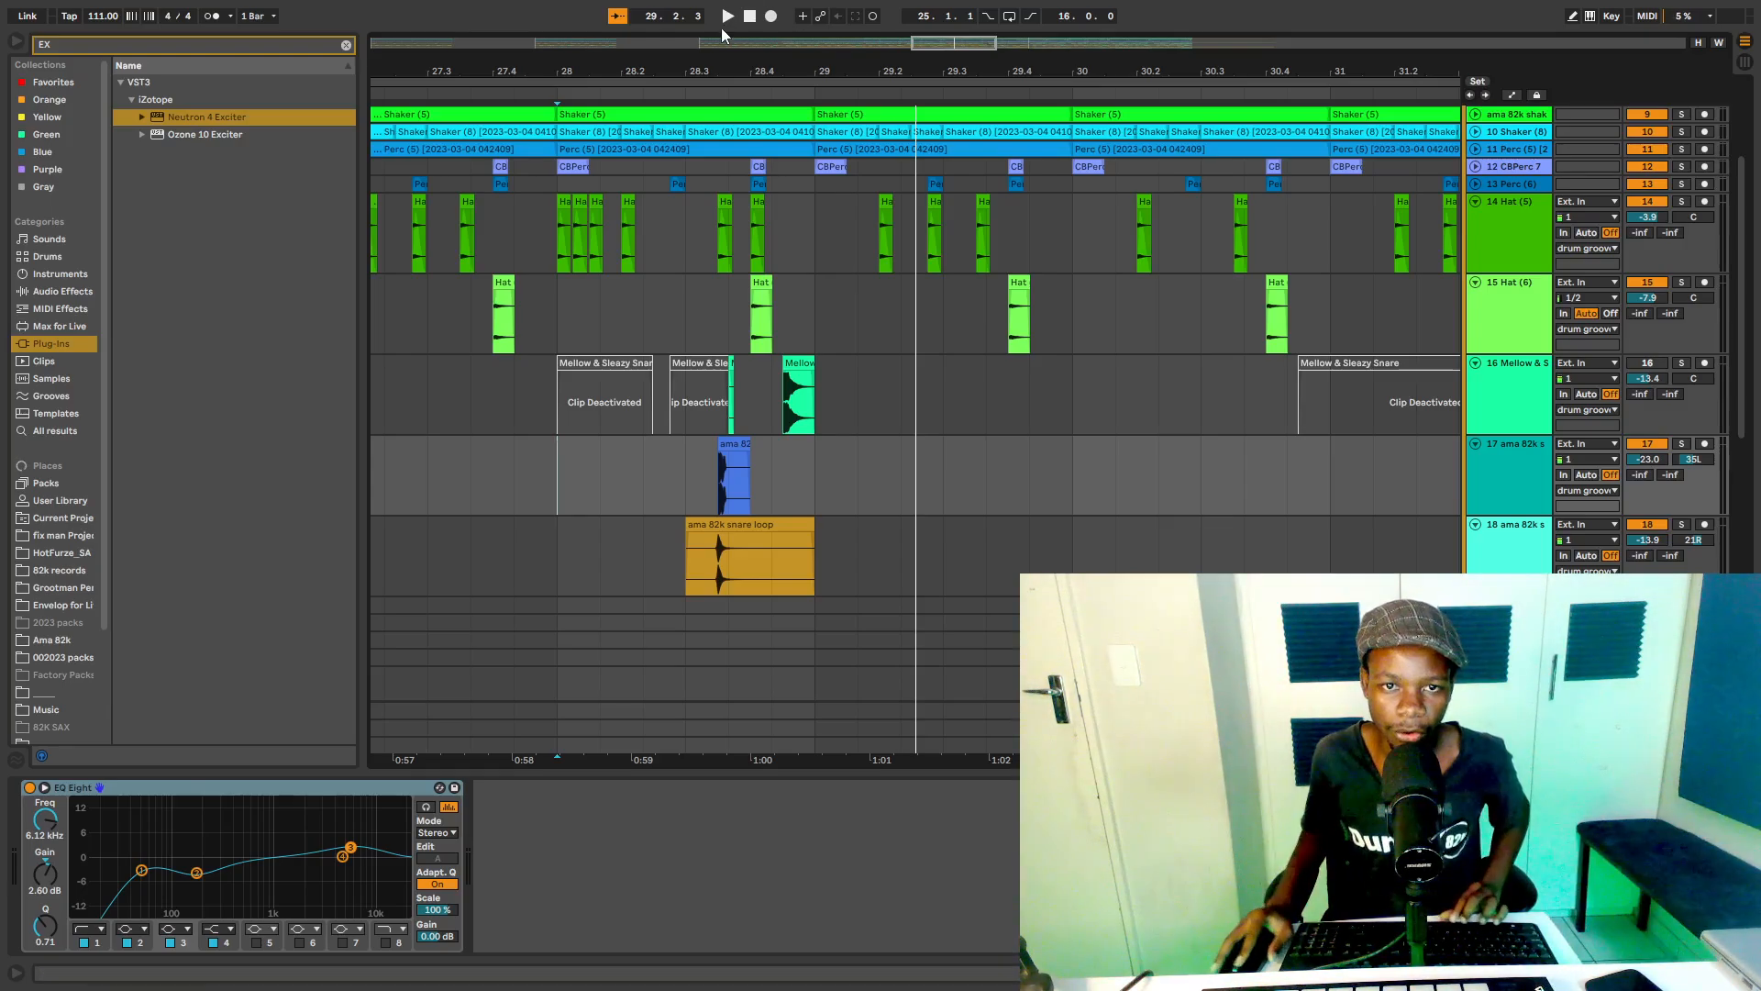
pyautogui.moveTo(824, 71); pyautogui.dragTo(788, 42)
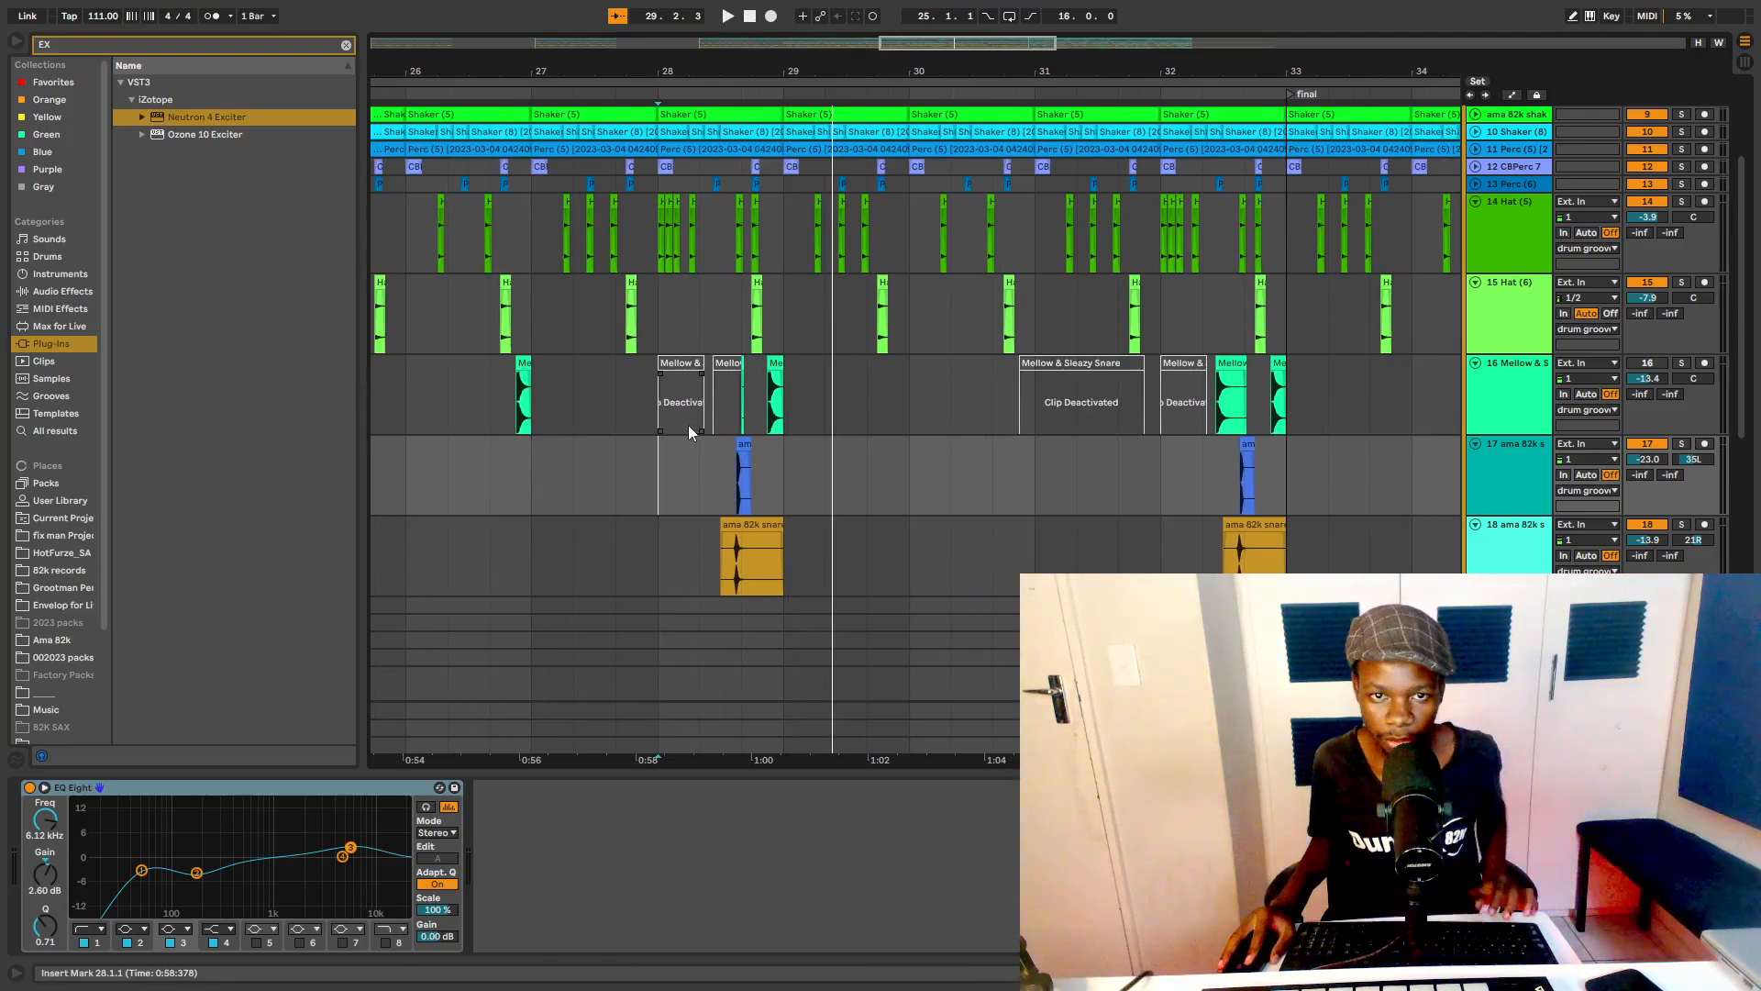
pyautogui.click(531, 460)
pyautogui.press('space')
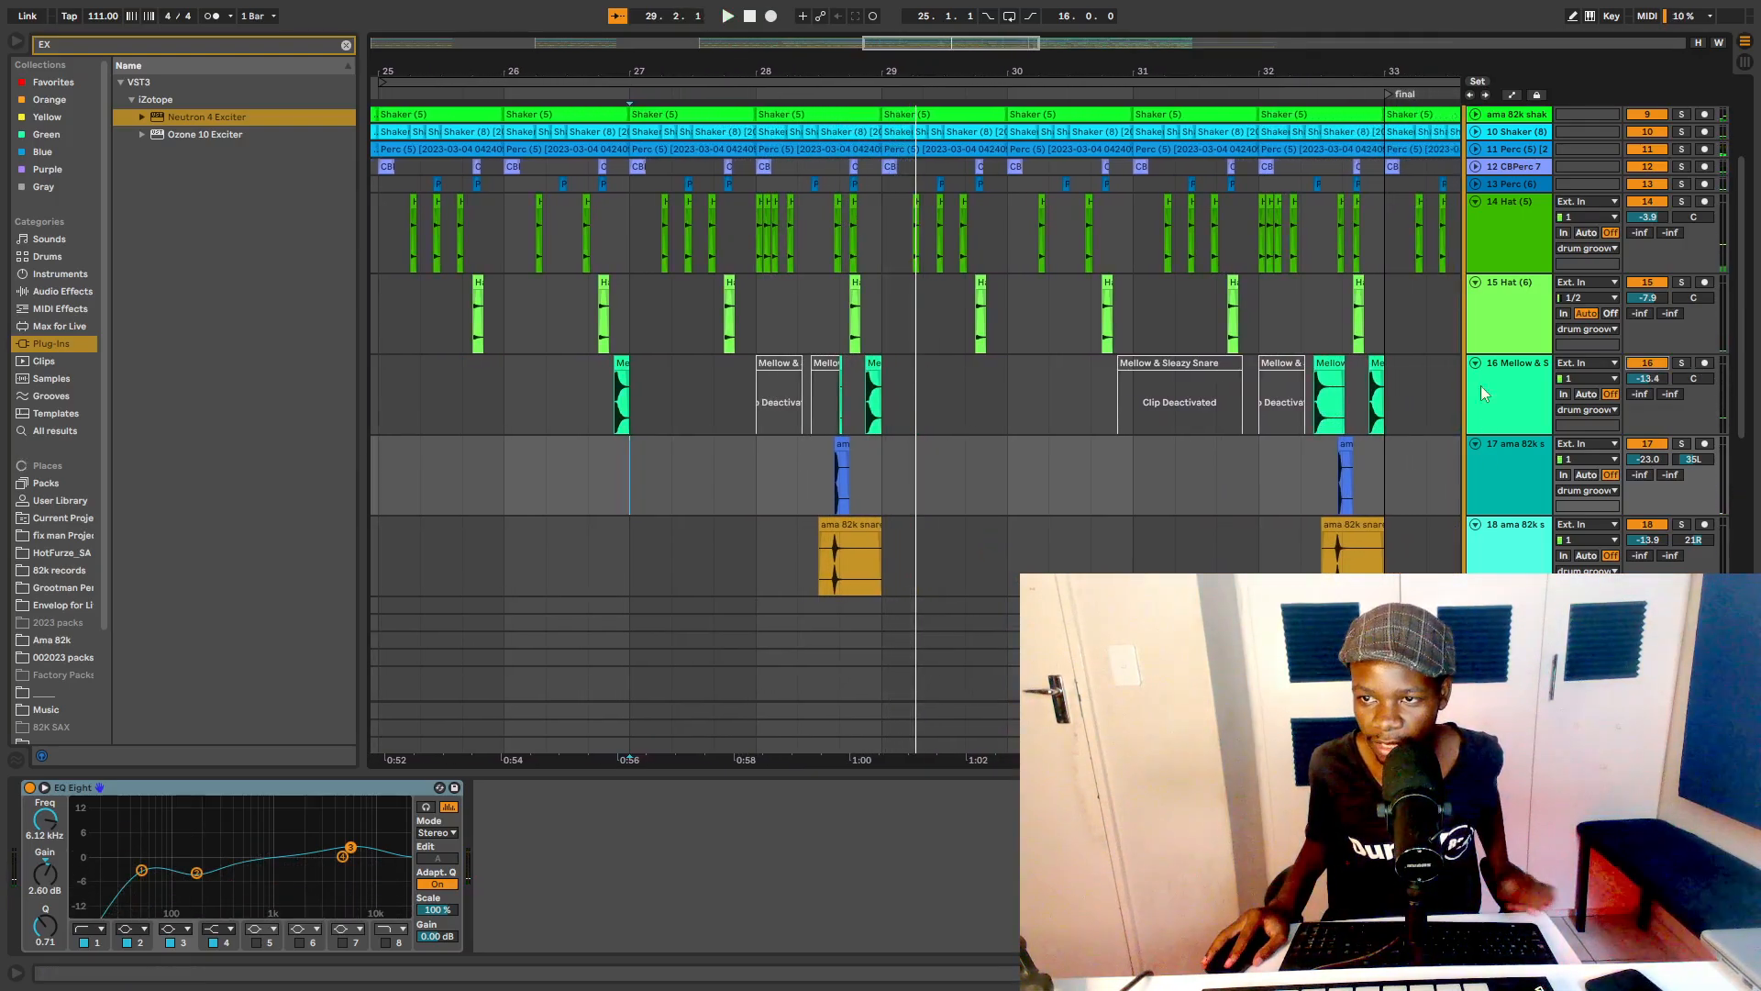
# Step: Play the layered snare fill again from bar 28, with the Mellow & Sleazy Snare track included, and stop
pyautogui.click(760, 471)
pyautogui.press('space')
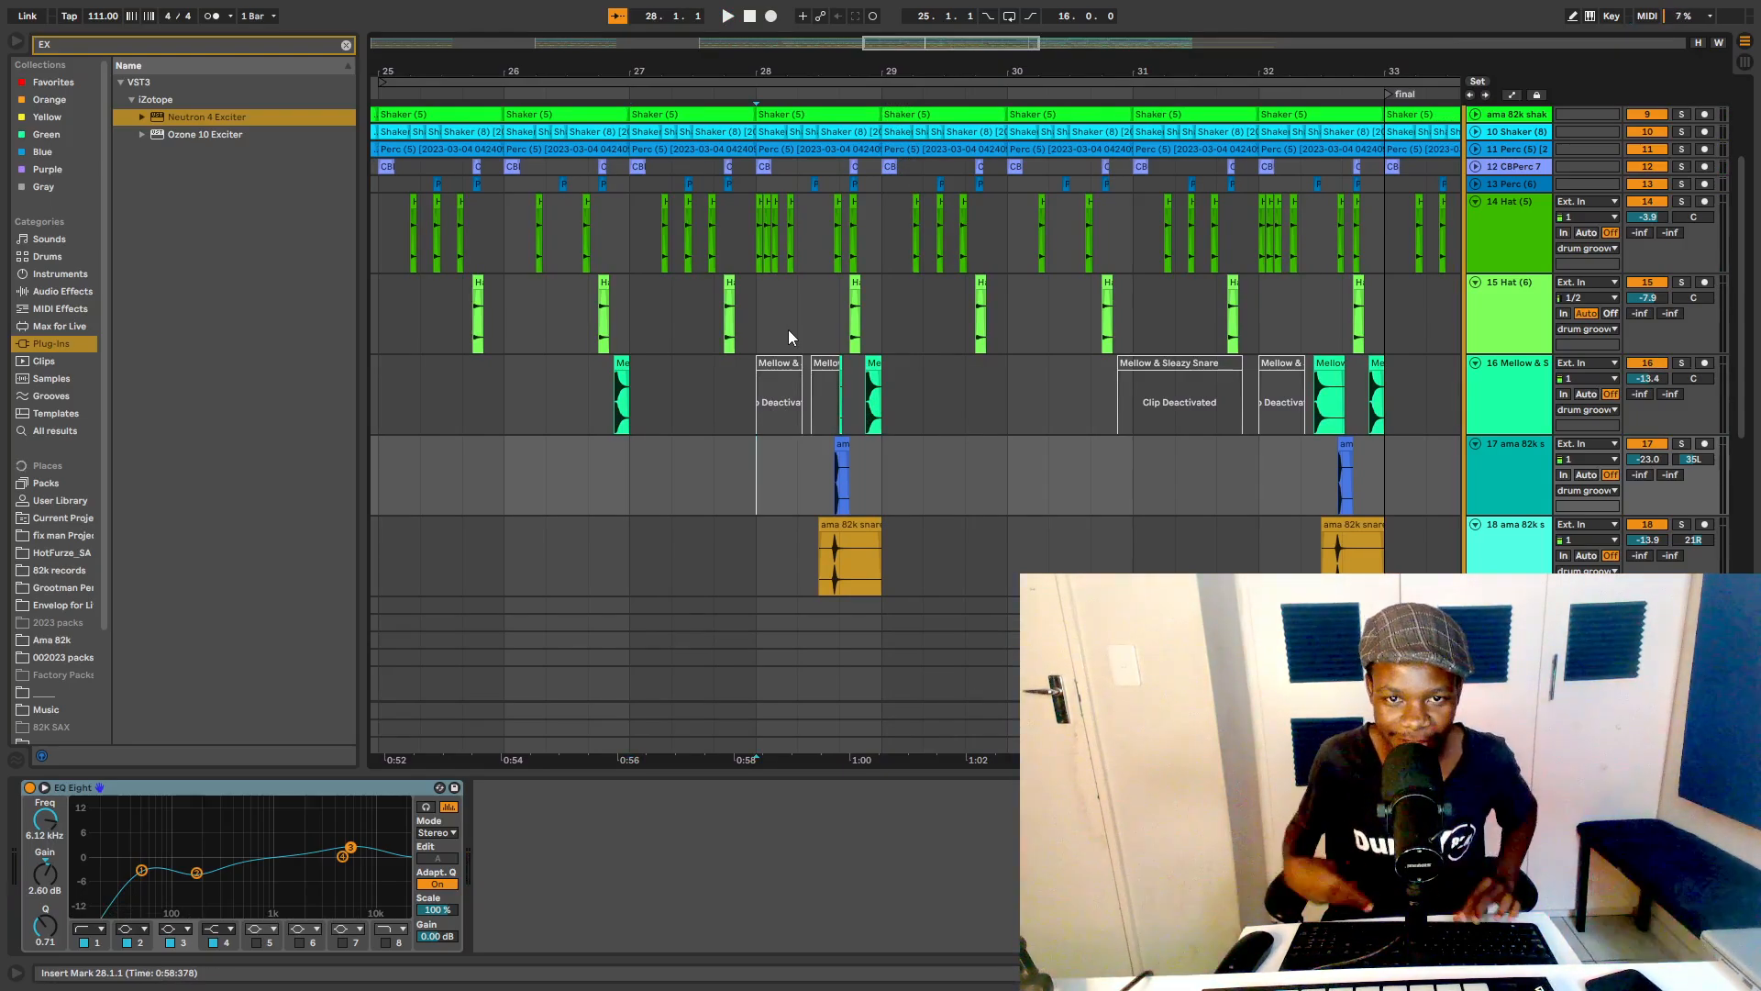
pyautogui.press('space')
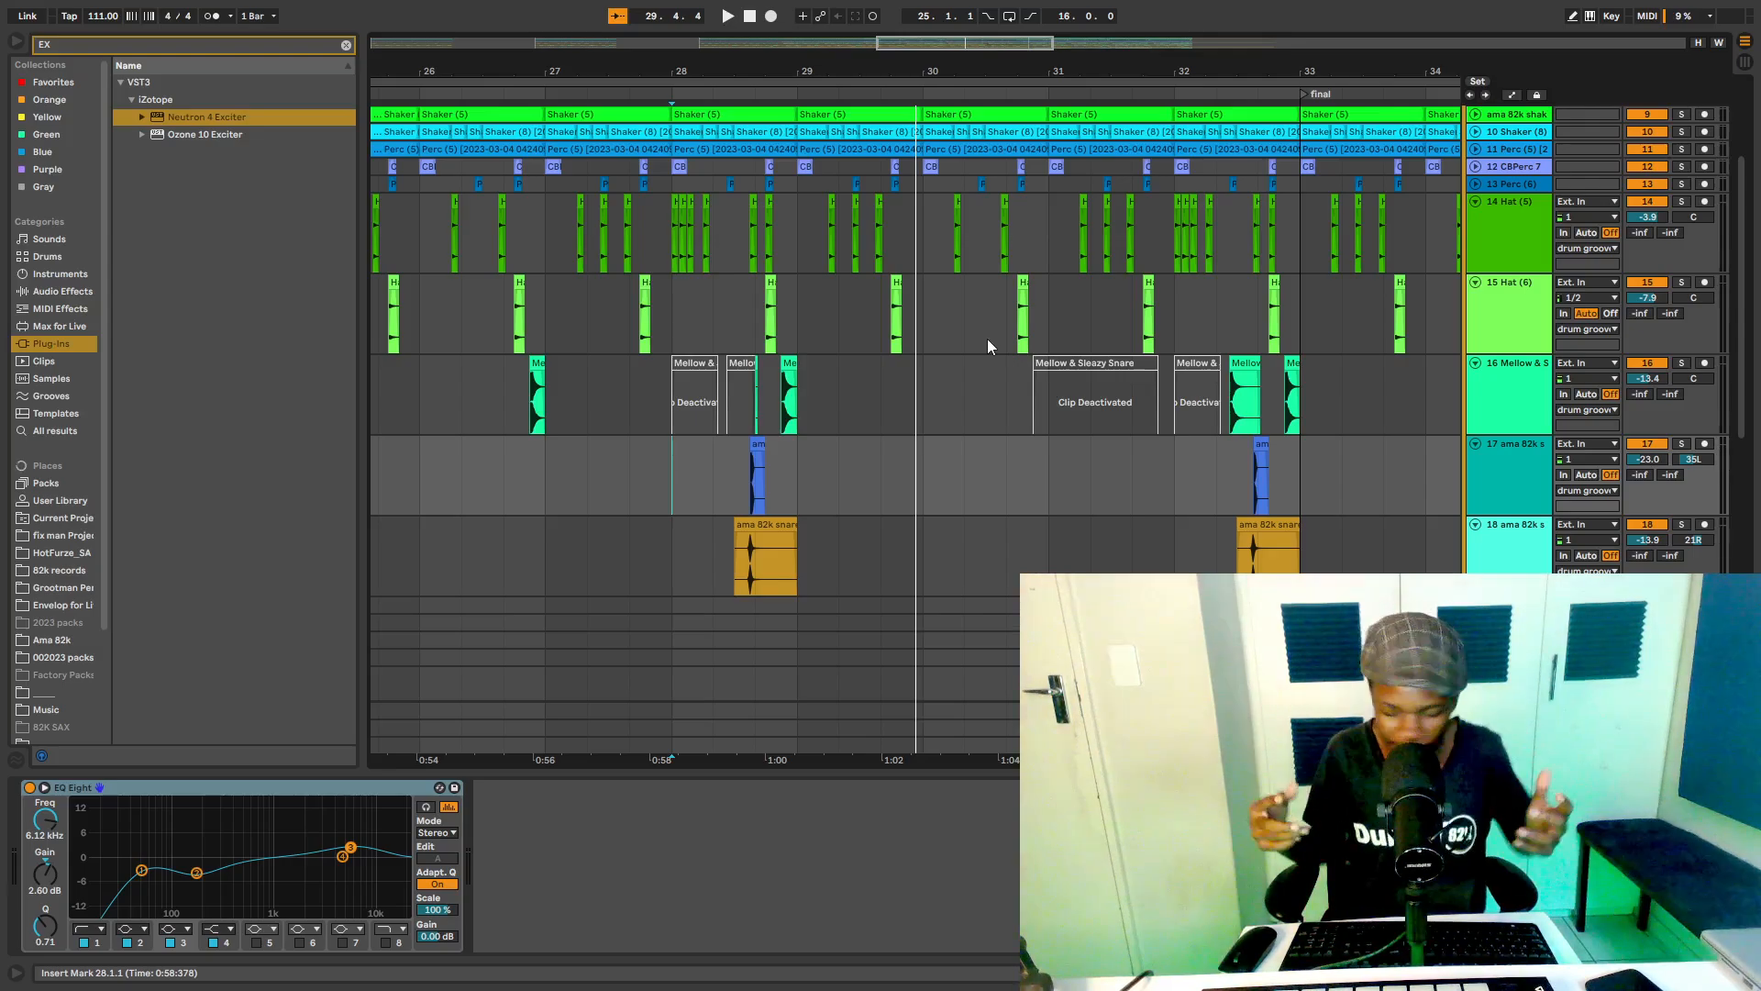
# Step: Play from bar 31 into the final section, unfold the 19 Djy Zan Crash track, and select its clip at bar 33
pyautogui.press('space')
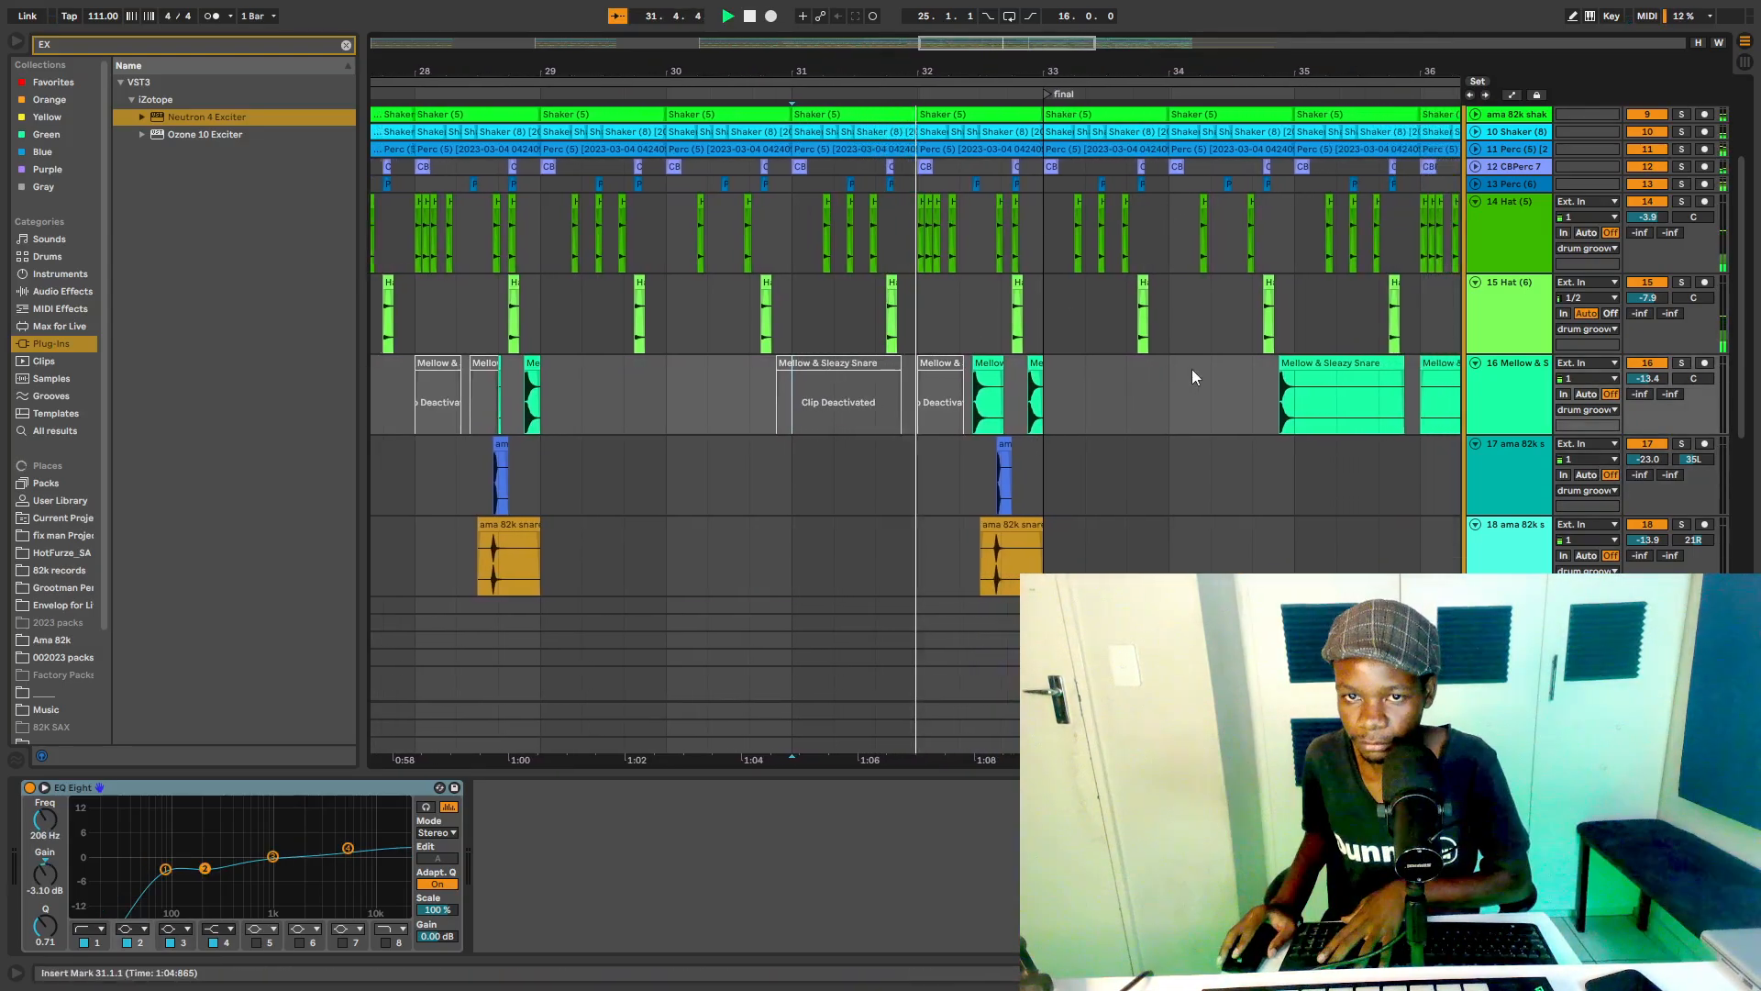
pyautogui.scroll(-2, 1201, 462)
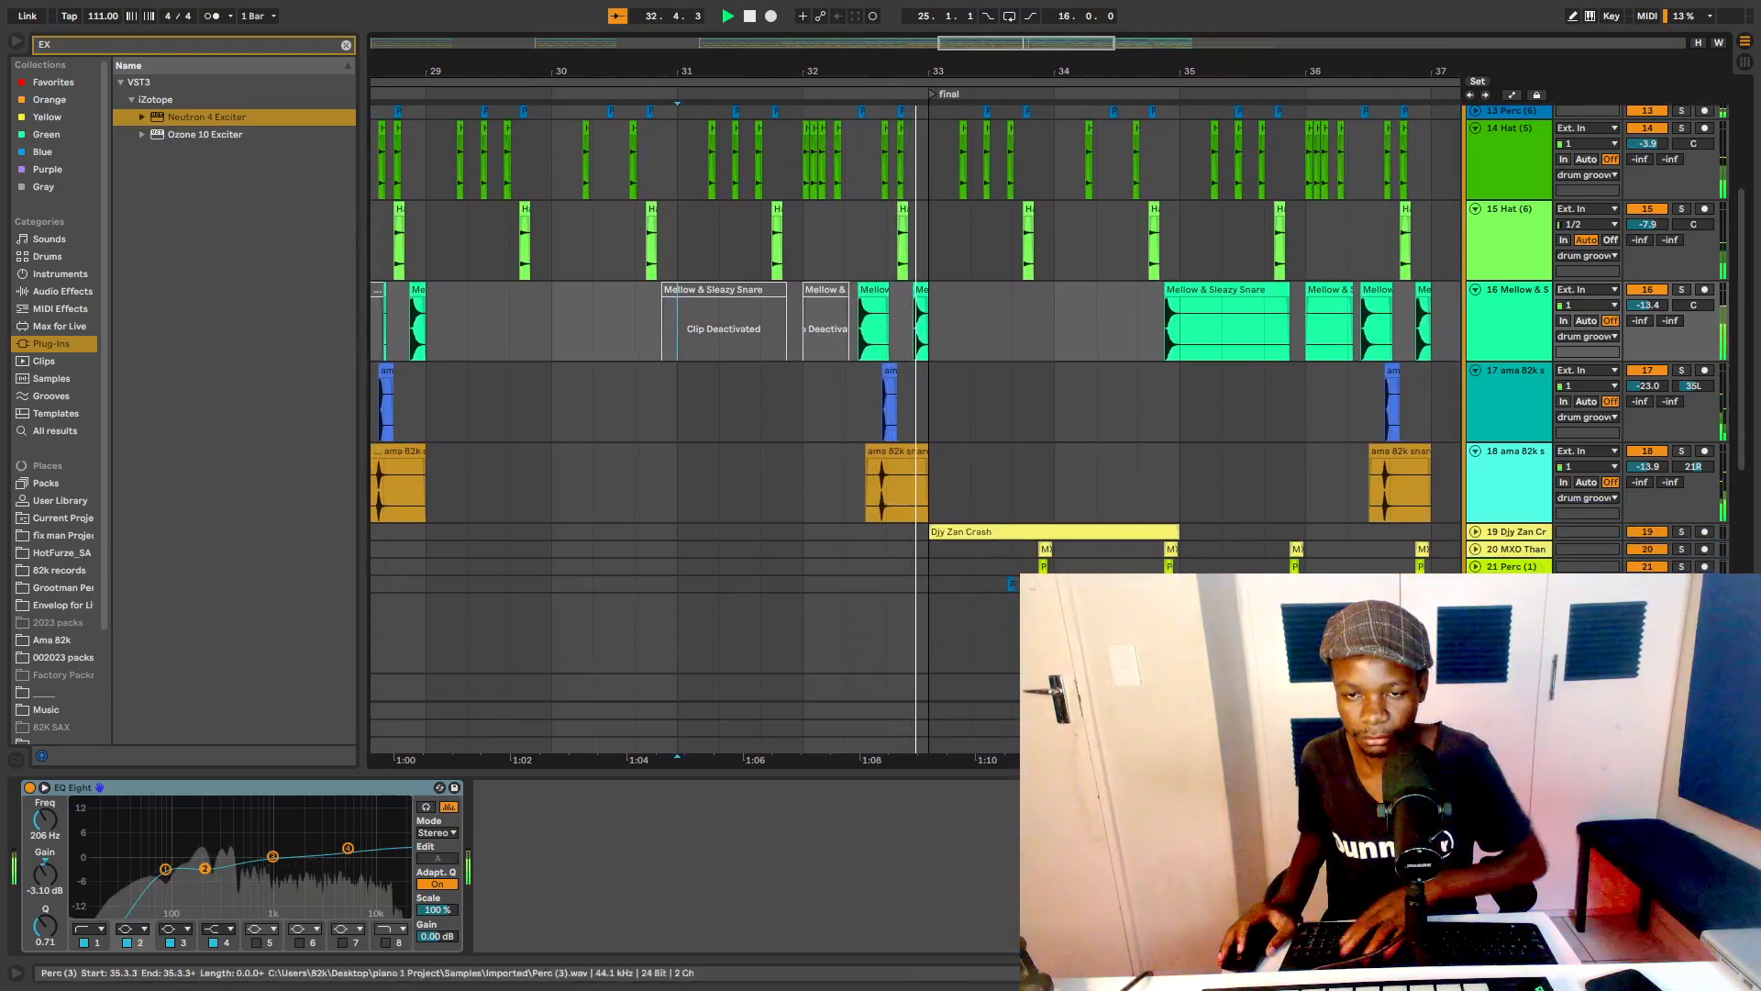
pyautogui.click(1475, 532)
pyautogui.press('space')
pyautogui.click(866, 532)
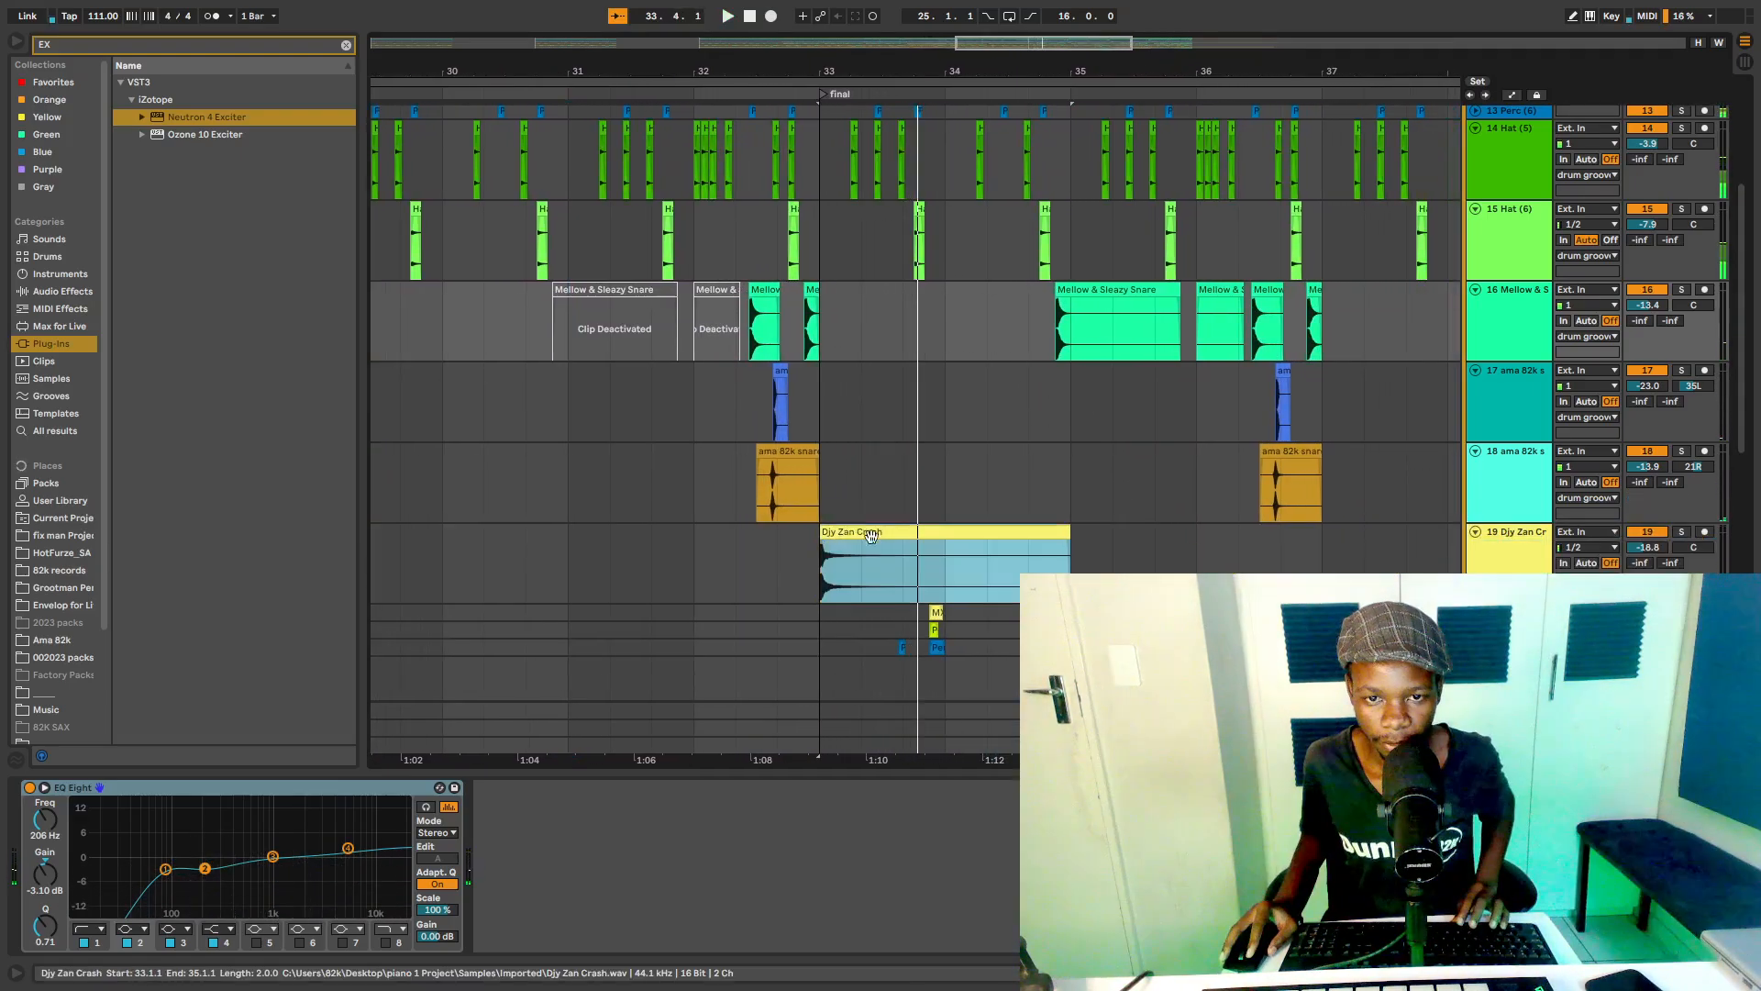
# Step: Audition the 19 Djy Zan Crash track in solo at bar 33, return it to the full mix and stop playback
pyautogui.click(1681, 533)
pyautogui.press('space')
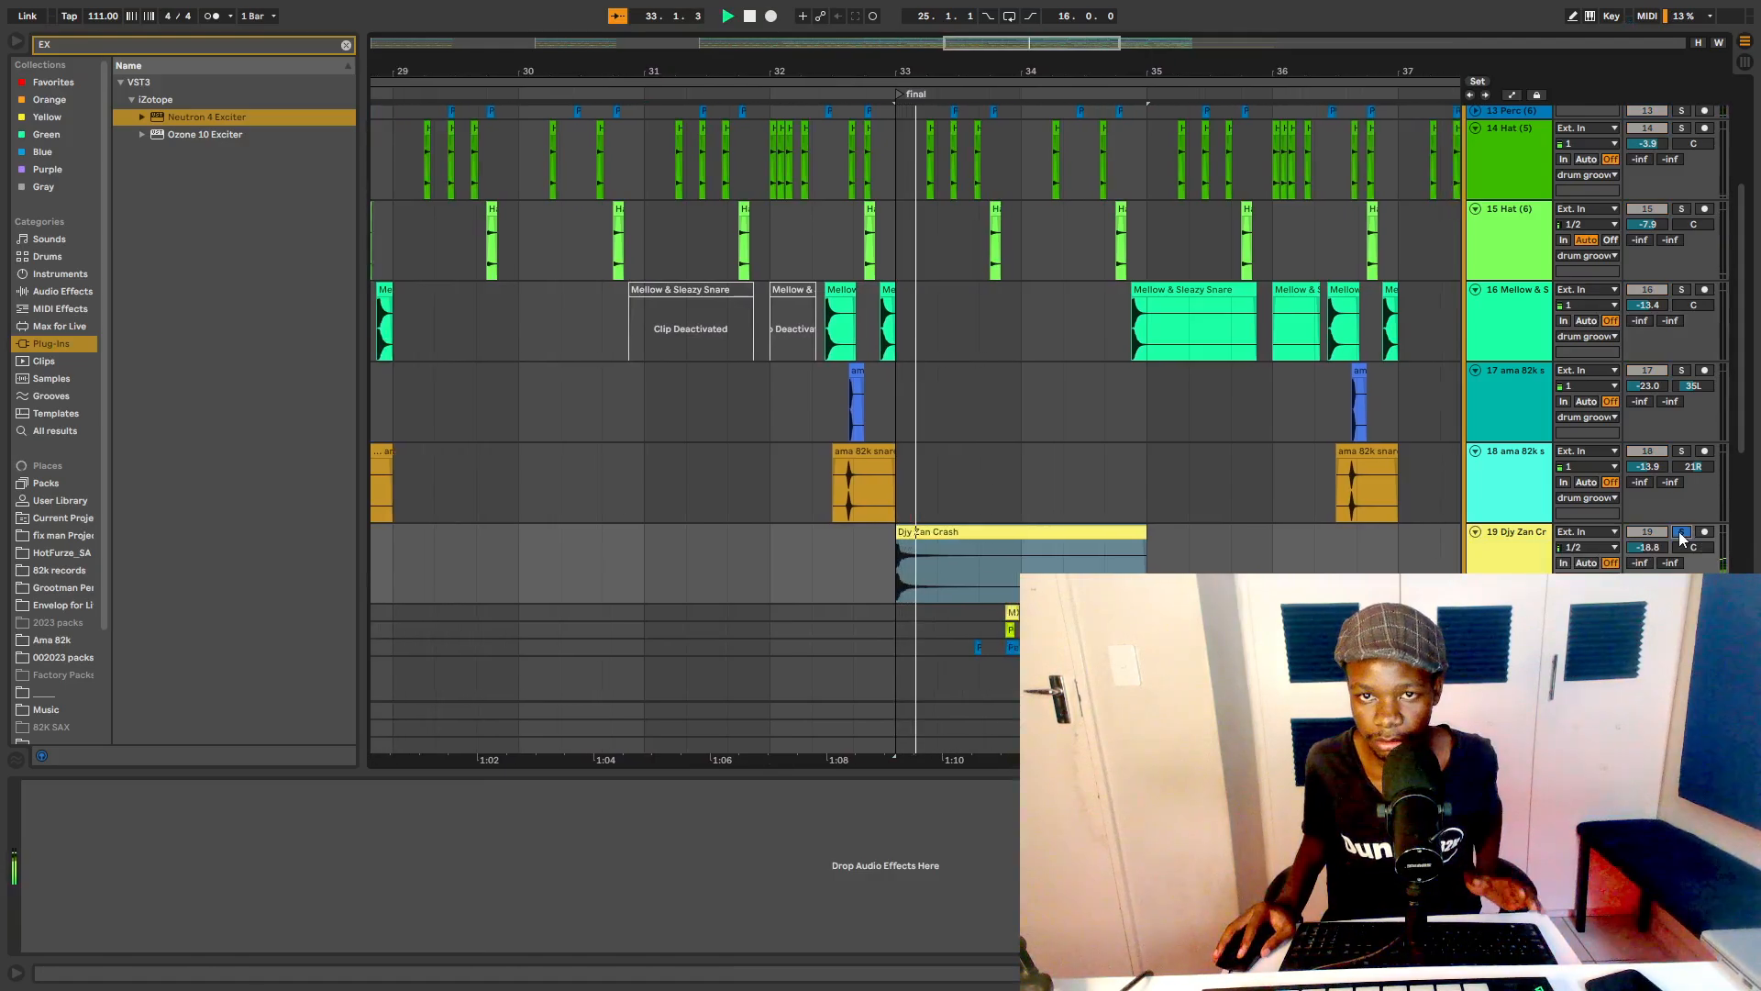
pyautogui.click(1681, 532)
pyautogui.press('space')
# Step: Select the FX (19) clip at bar 21 and review the step 3 hat, snare and crash clips
pyautogui.moveTo(924, 72); pyautogui.dragTo(925, 18)
pyautogui.scroll(1, 719, 134)
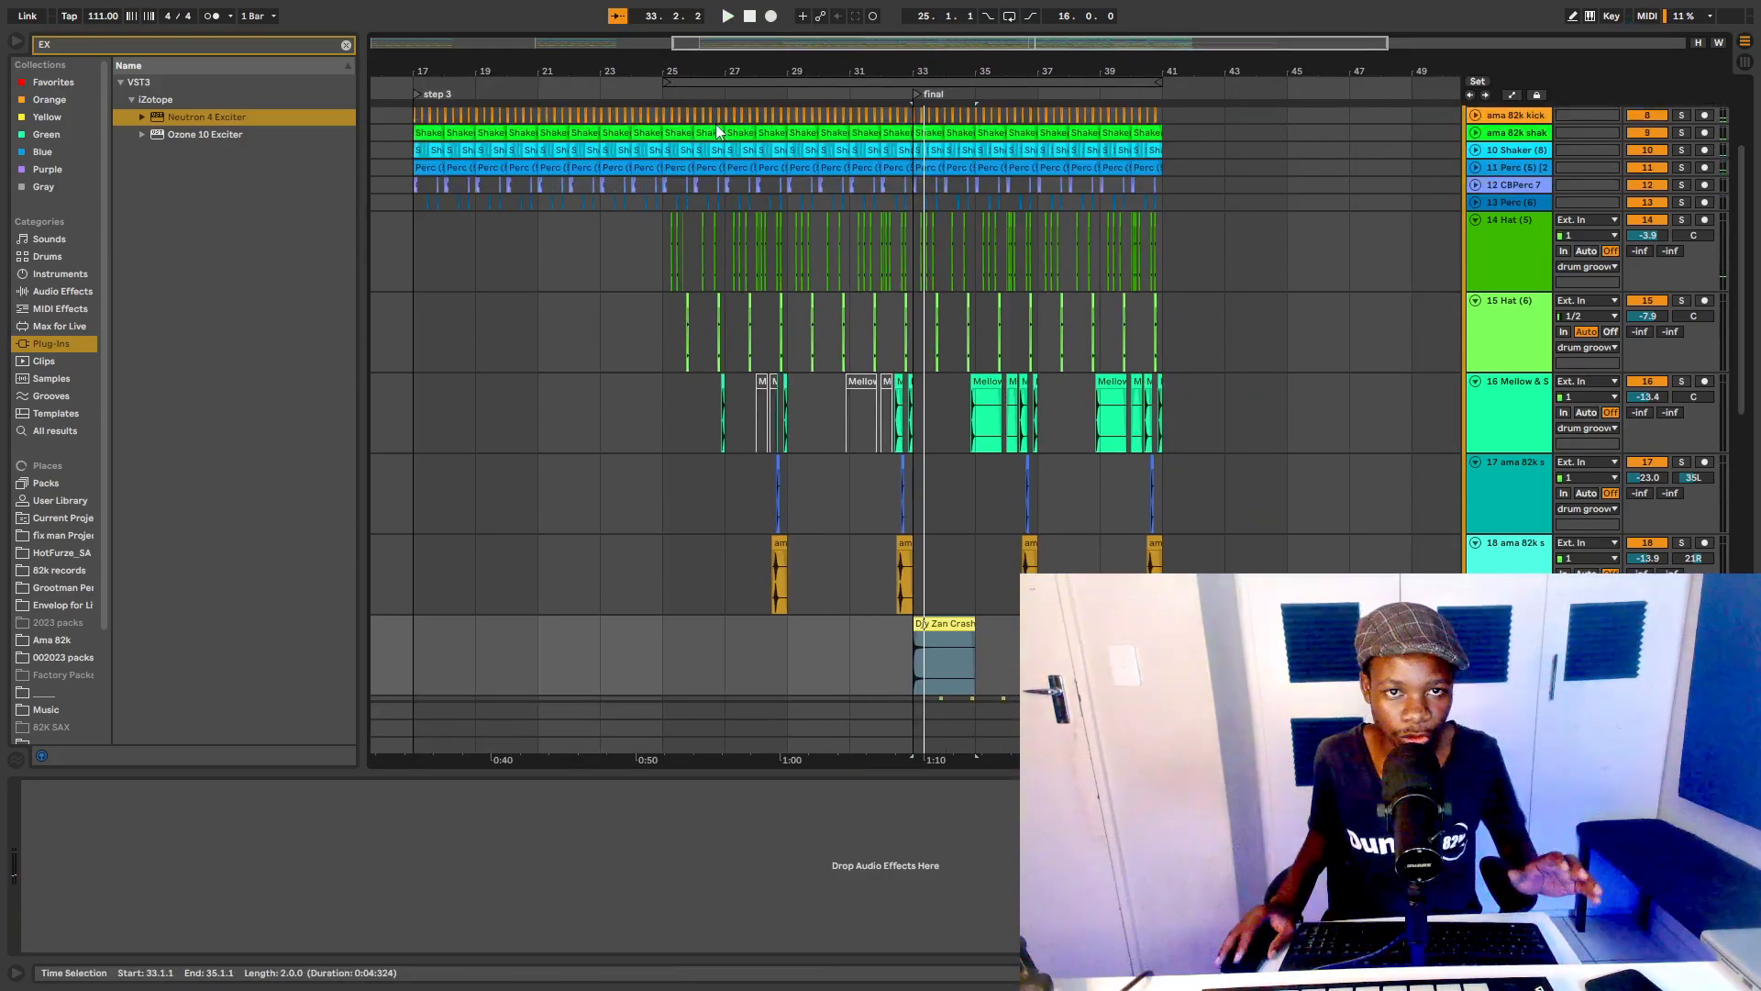
pyautogui.scroll(5, 783, 279)
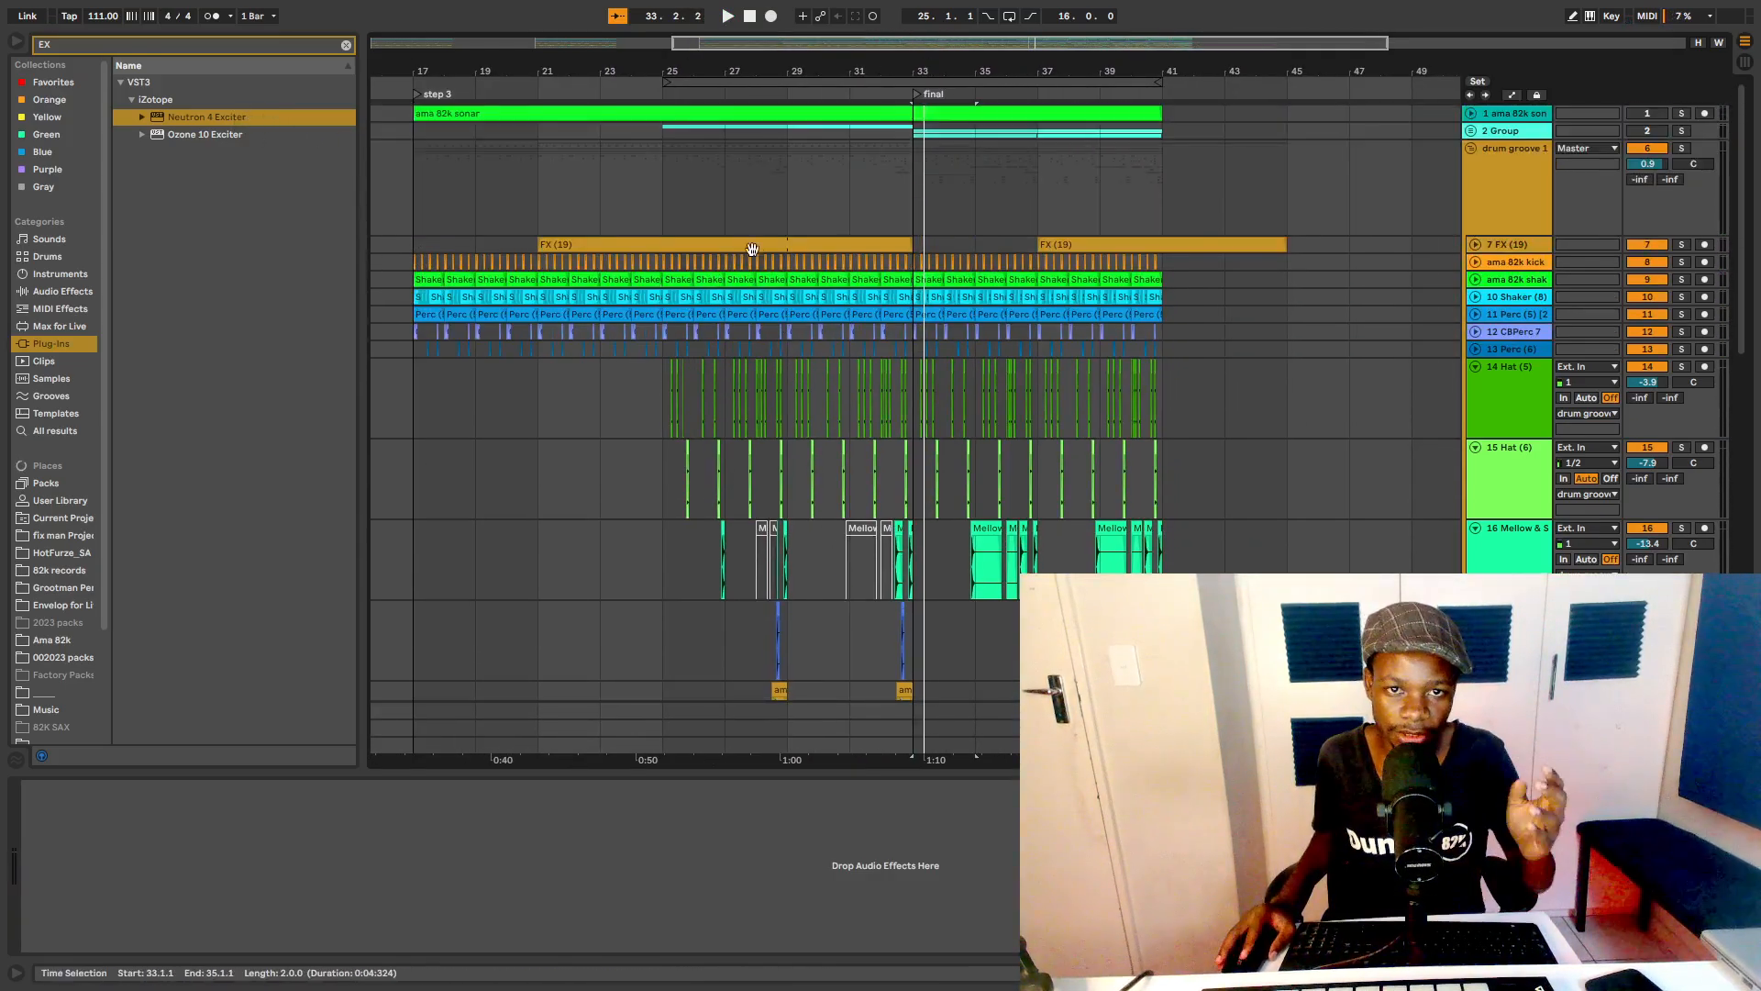
pyautogui.click(792, 243)
pyautogui.scroll(-2, 778, 499)
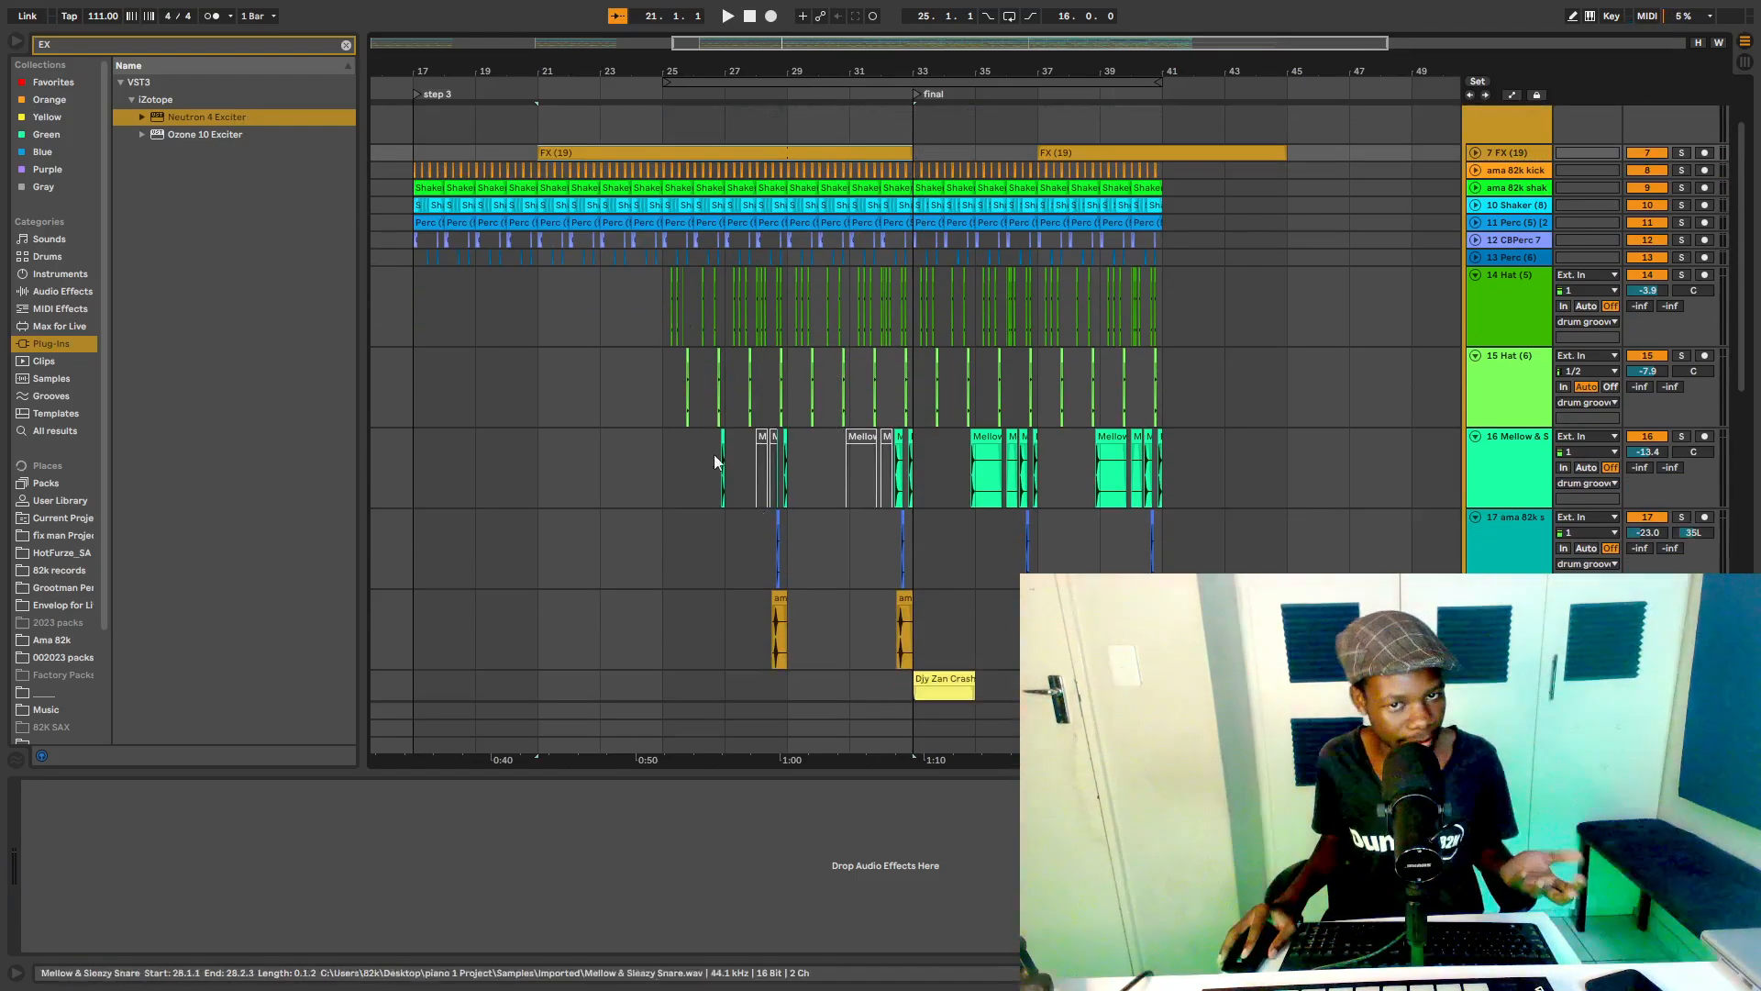
pyautogui.scroll(-3, 752, 482)
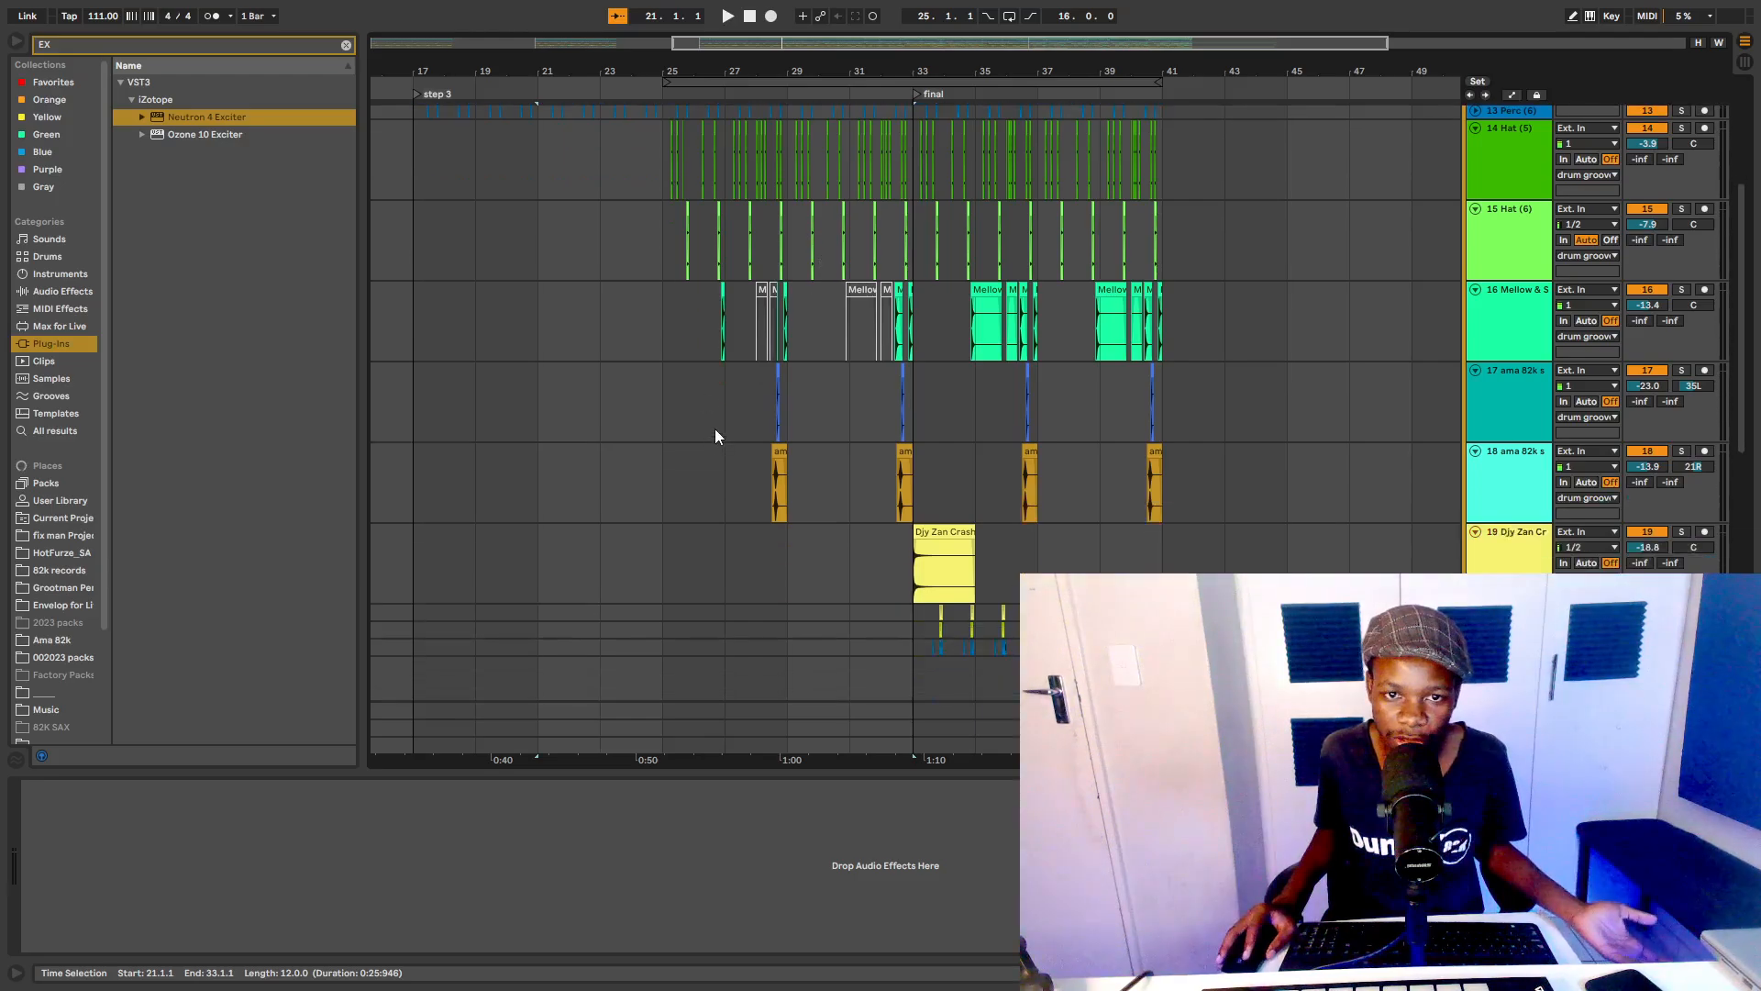
# Step: Examine the Mellow & Sleazy Snare clips between bars 28 and 32, and place the insert marker at the final section's start, bar 33
pyautogui.moveTo(769, 69); pyautogui.dragTo(768, 238)
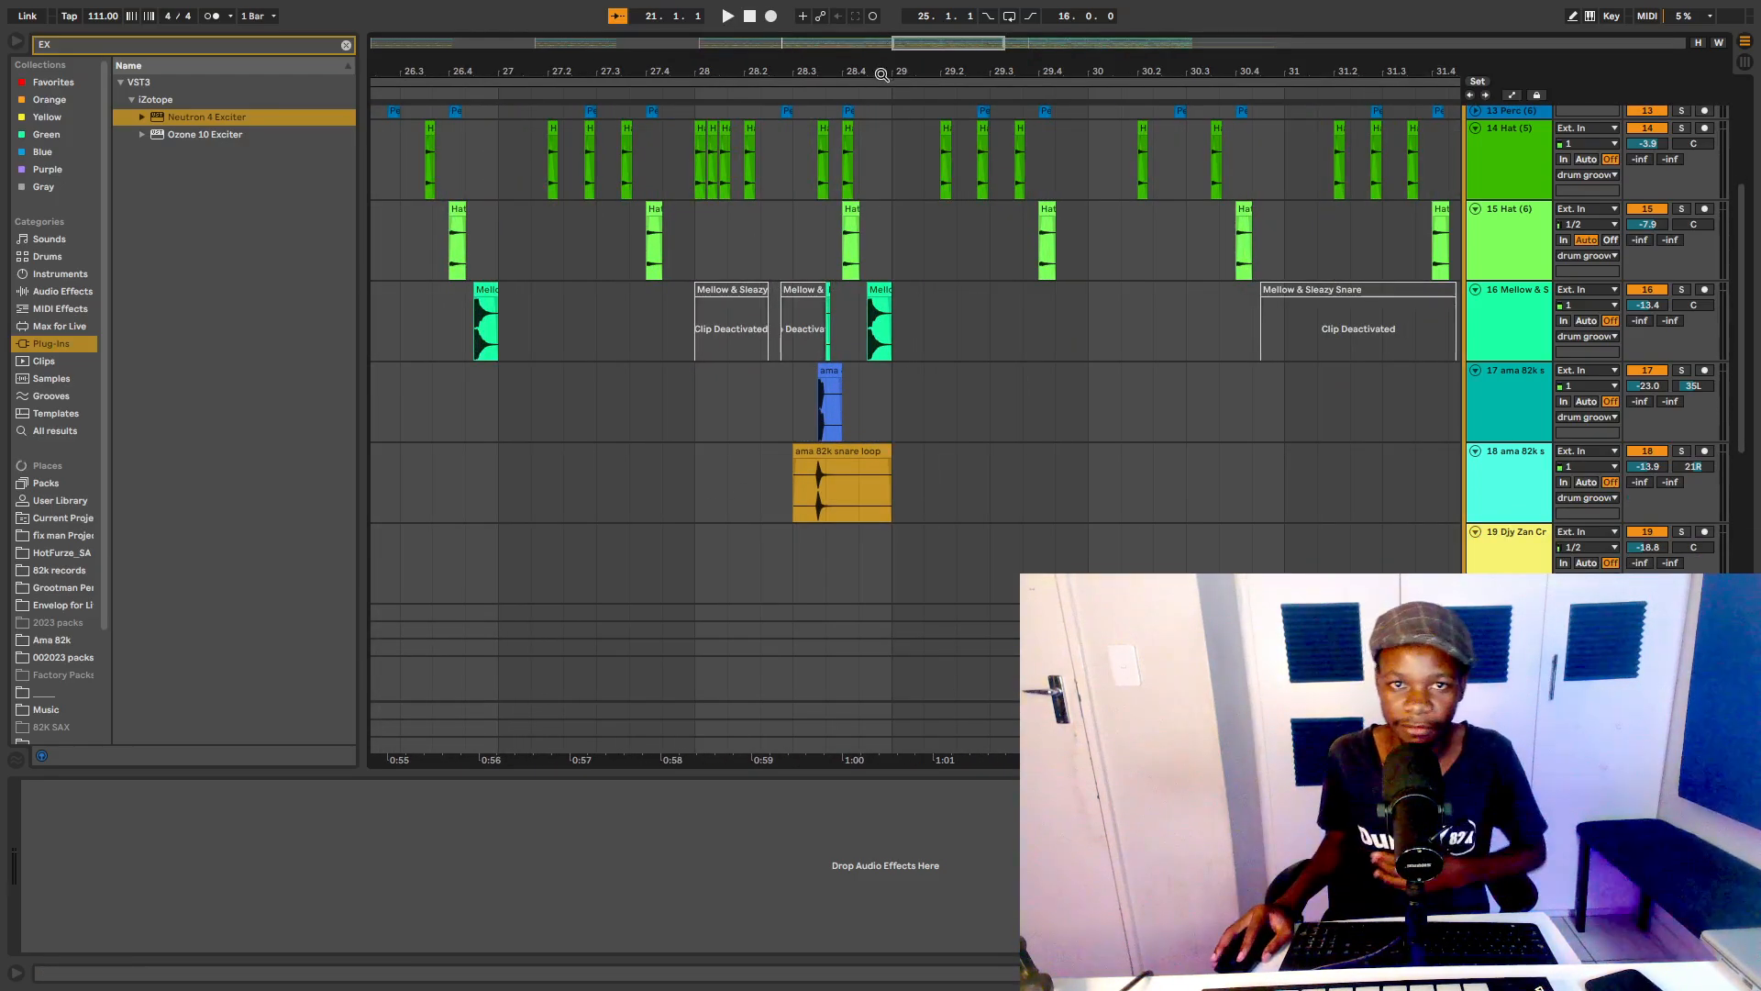
pyautogui.moveTo(882, 75); pyautogui.dragTo(881, 72)
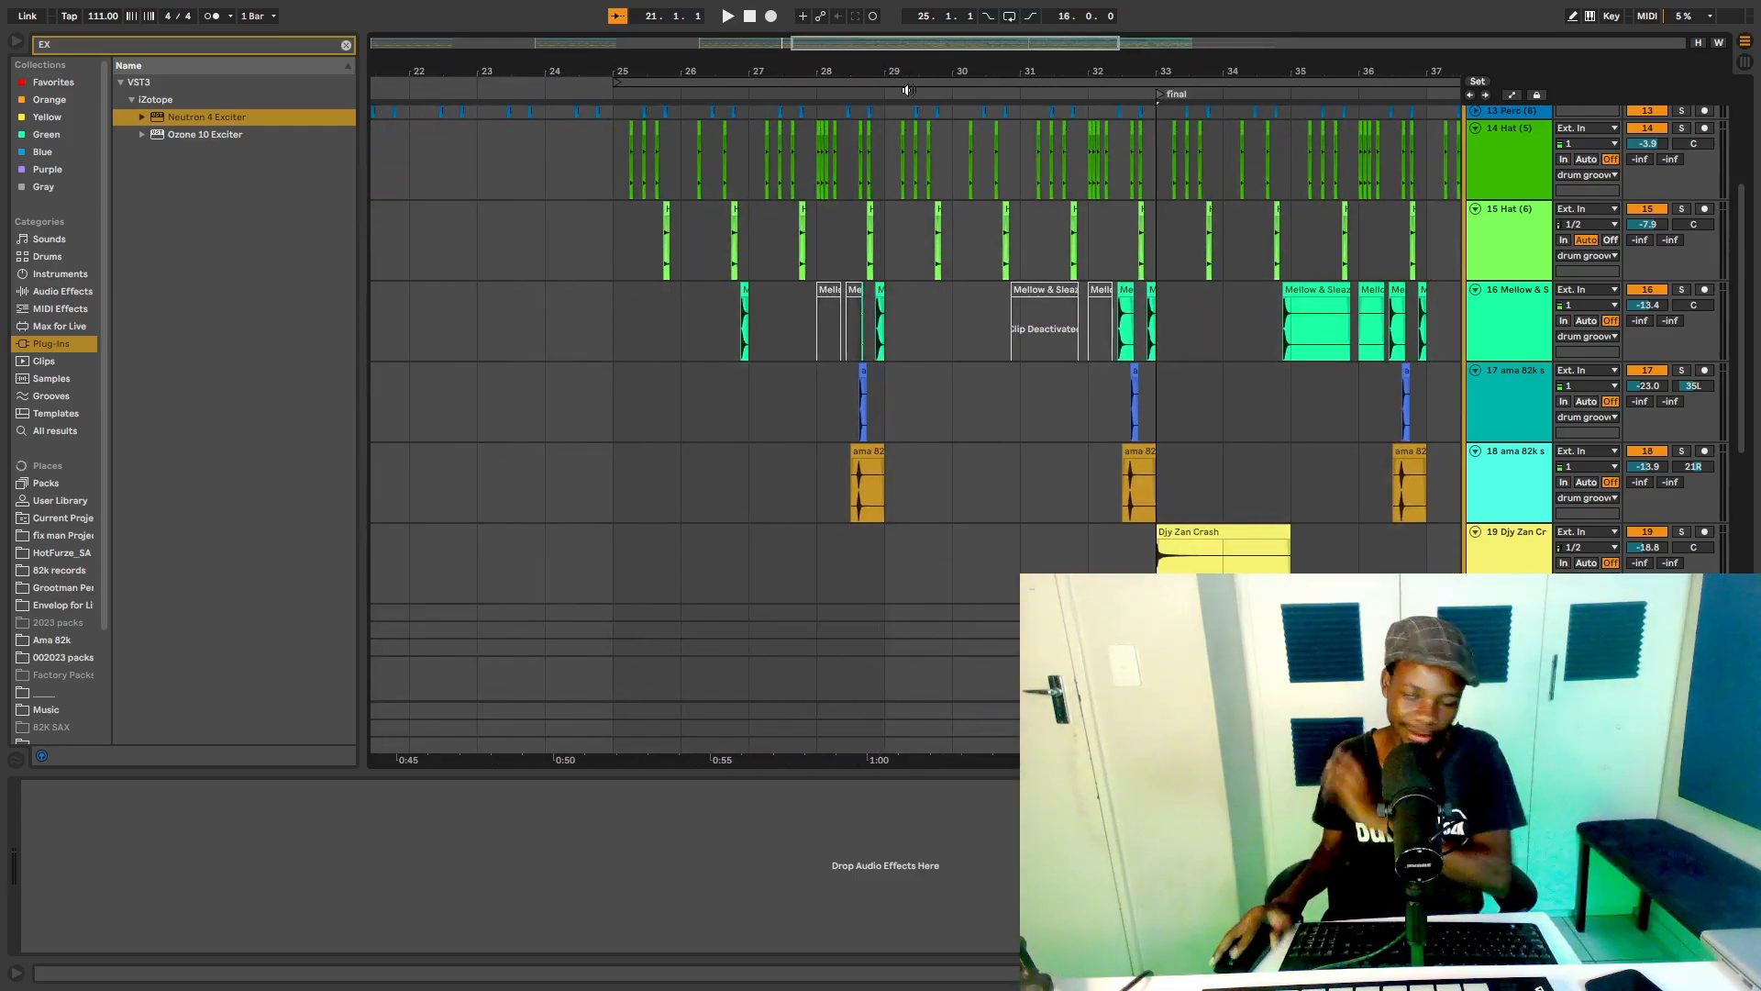
pyautogui.moveTo(913, 61); pyautogui.dragTo(738, 59)
pyautogui.click(860, 321)
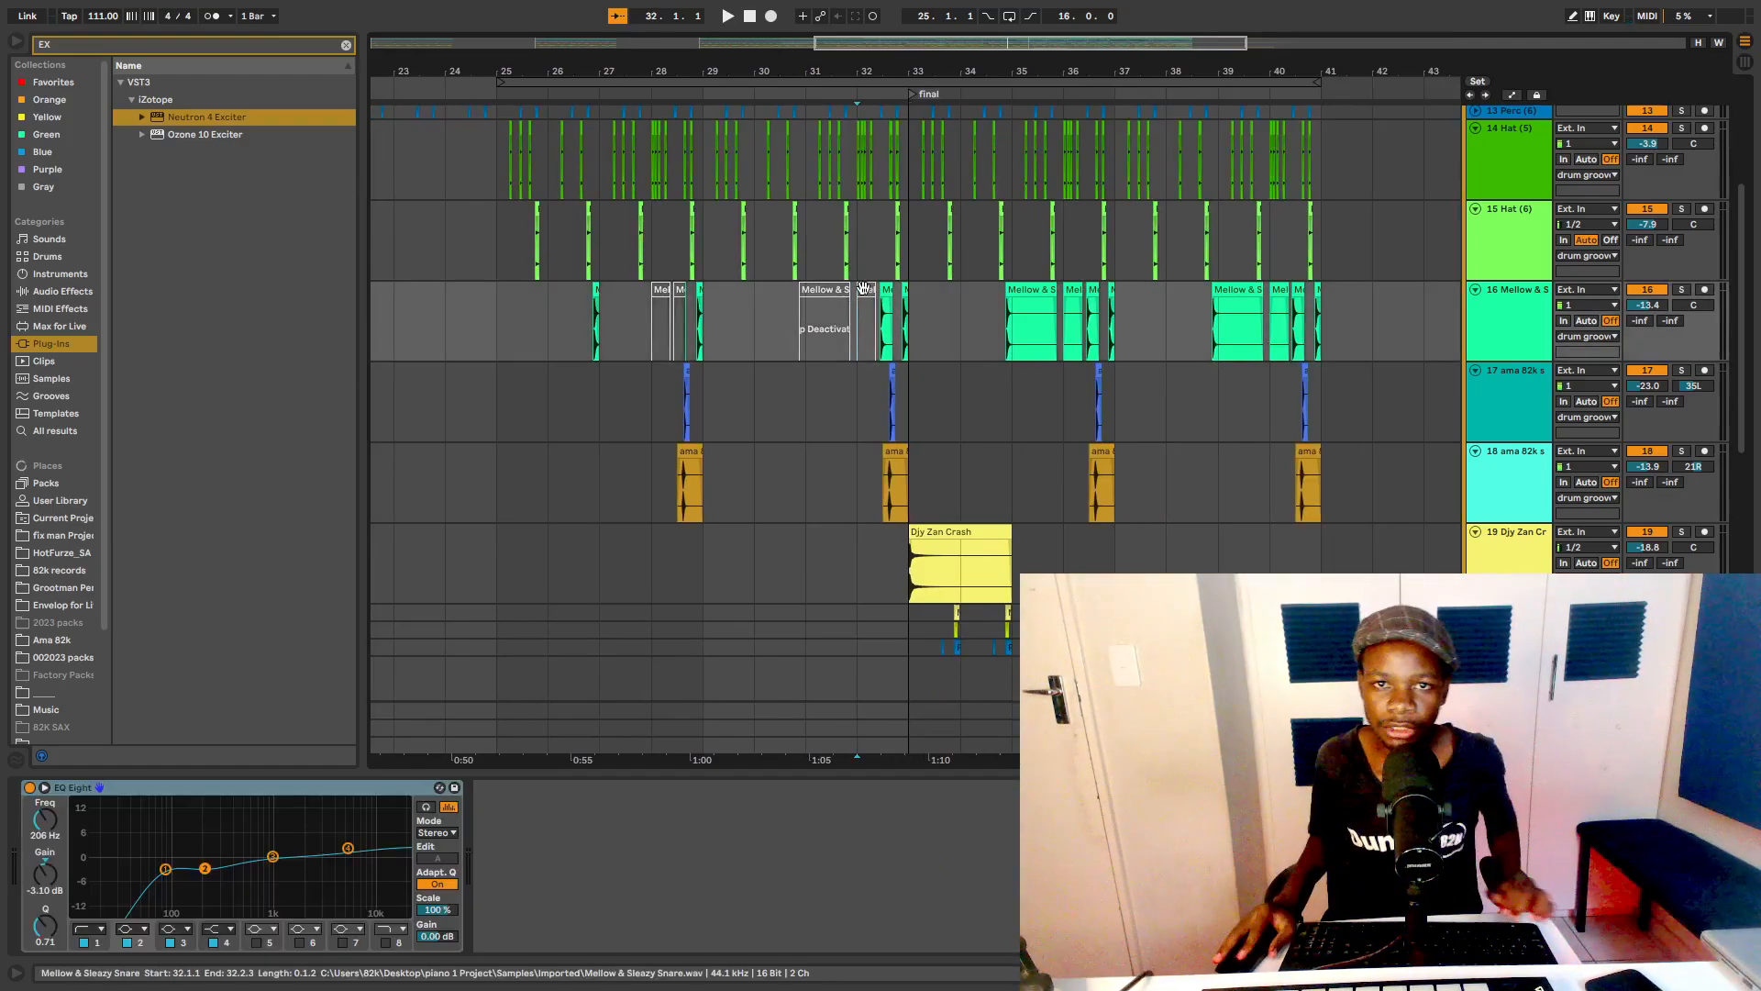
pyautogui.scroll(4, 872, 114)
pyautogui.click(912, 95)
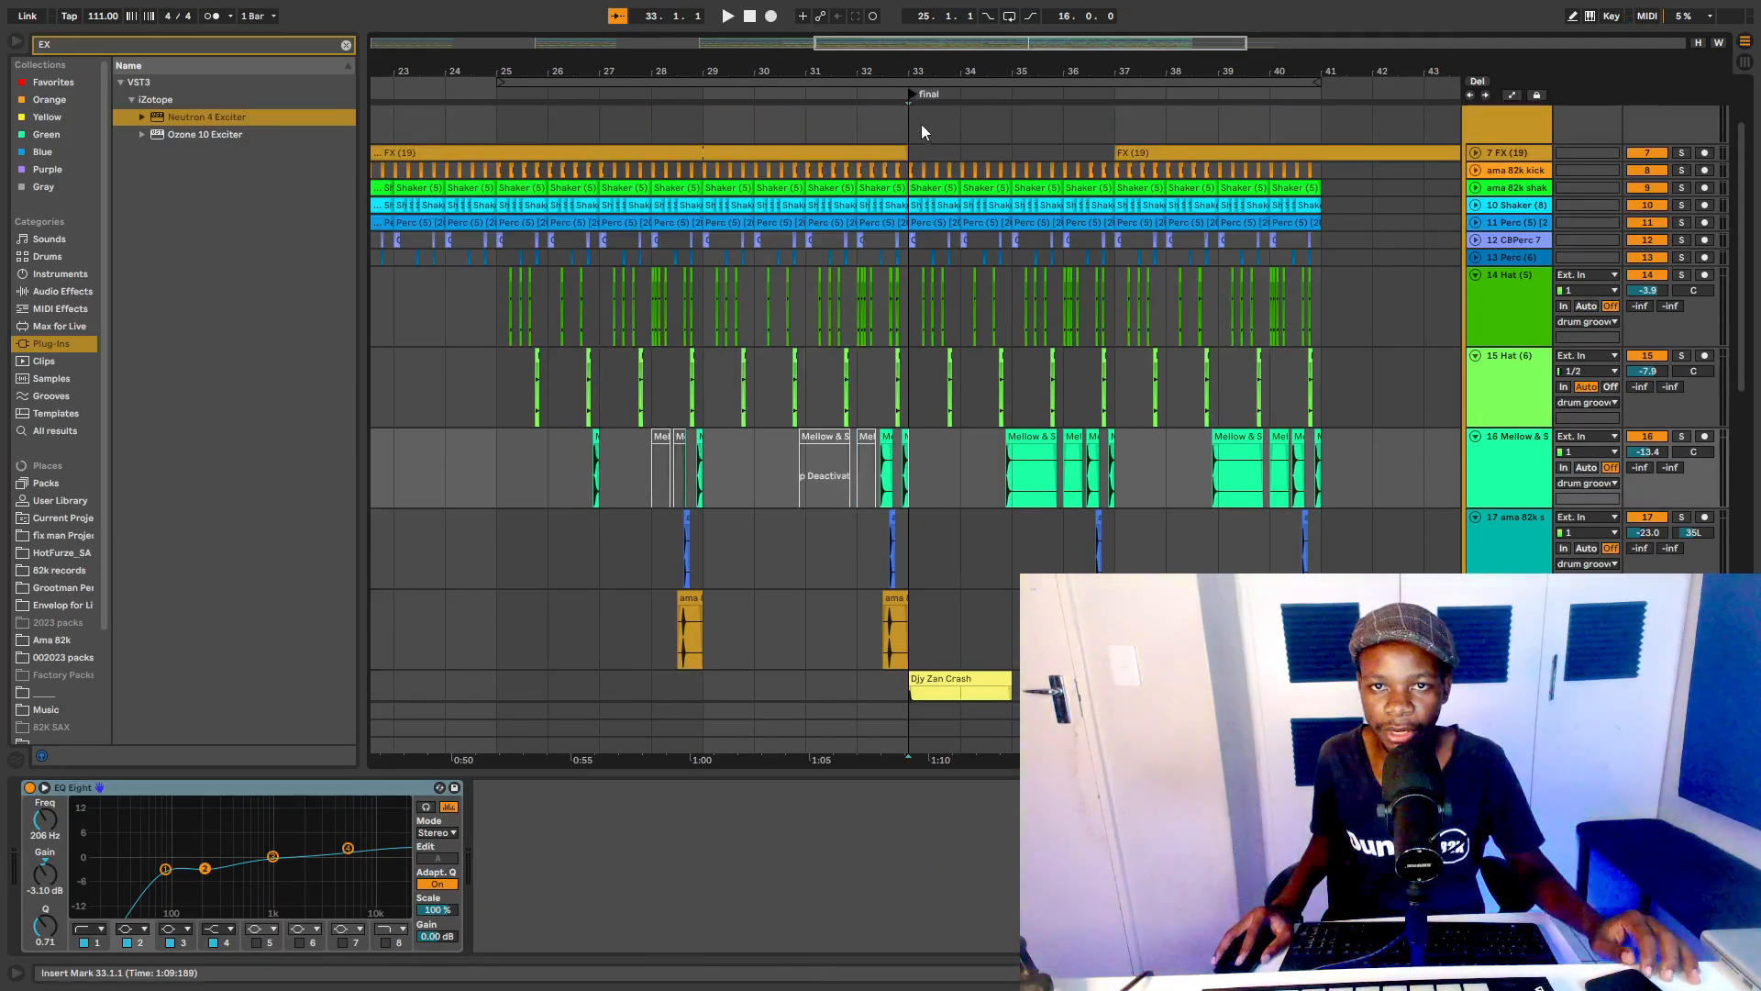
pyautogui.moveTo(987, 65); pyautogui.dragTo(987, 18)
pyautogui.scroll(2, 1339, 229)
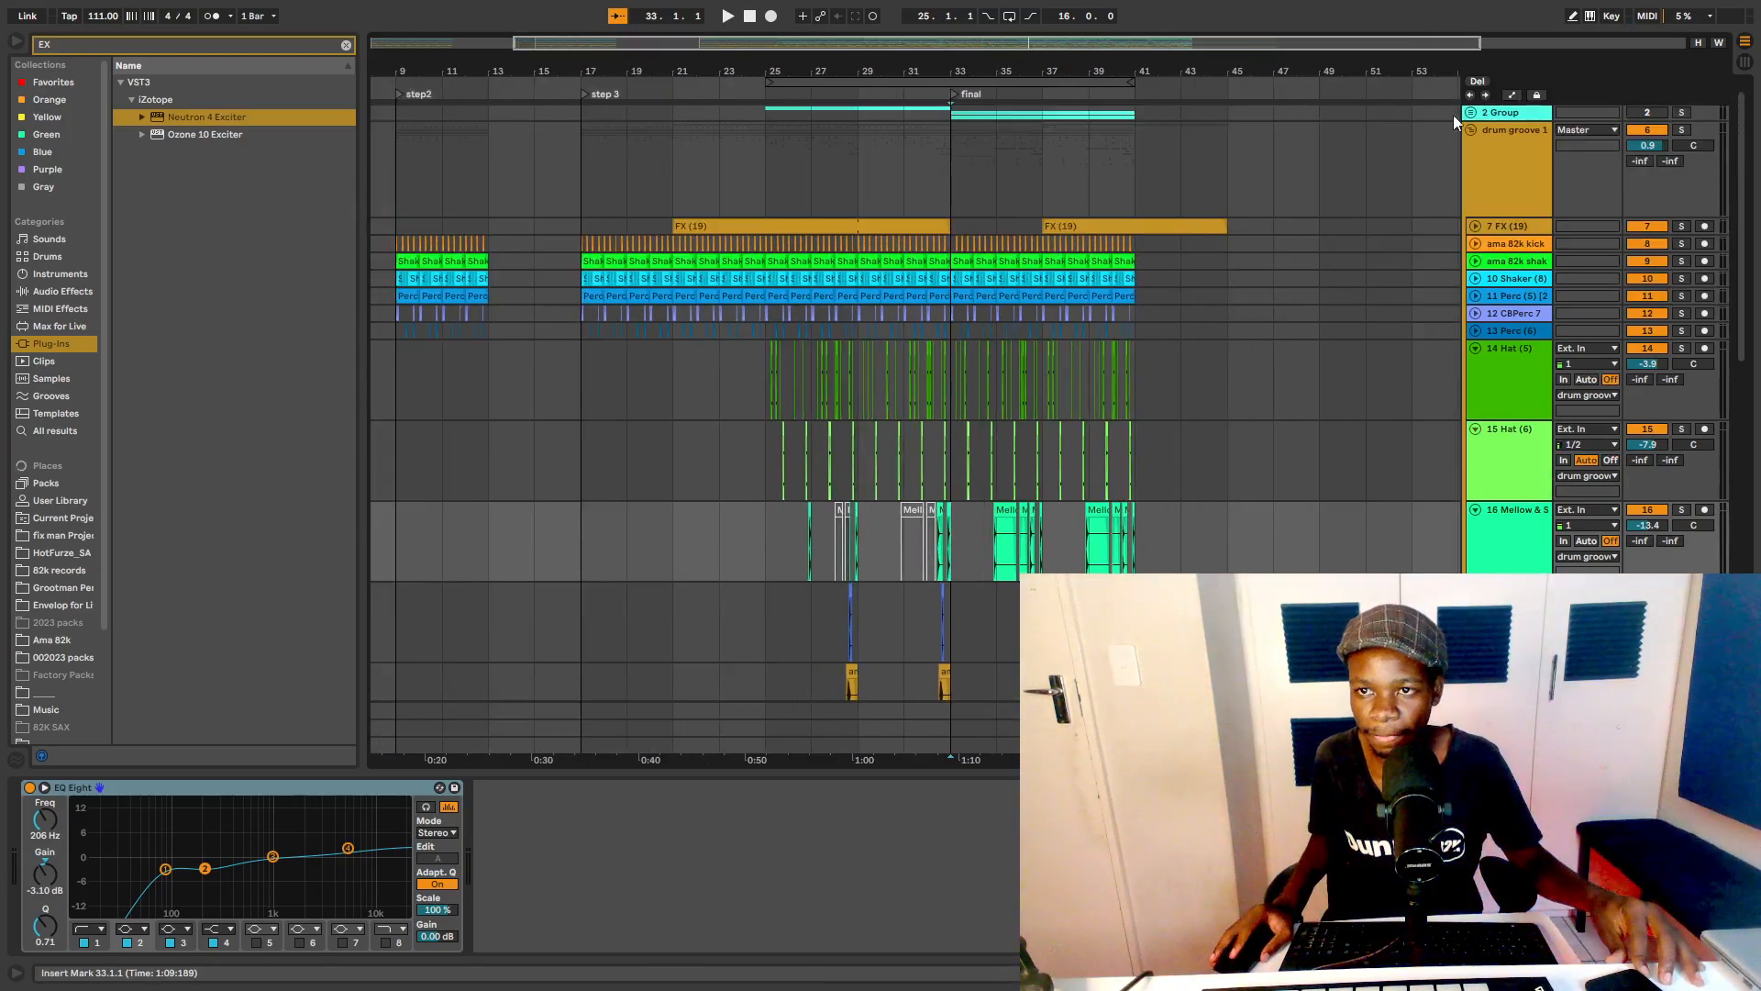
# Step: Collapse and reopen the drum groove 1 group, and fold its expanded hat, snare and crash tracks
pyautogui.click(1472, 130)
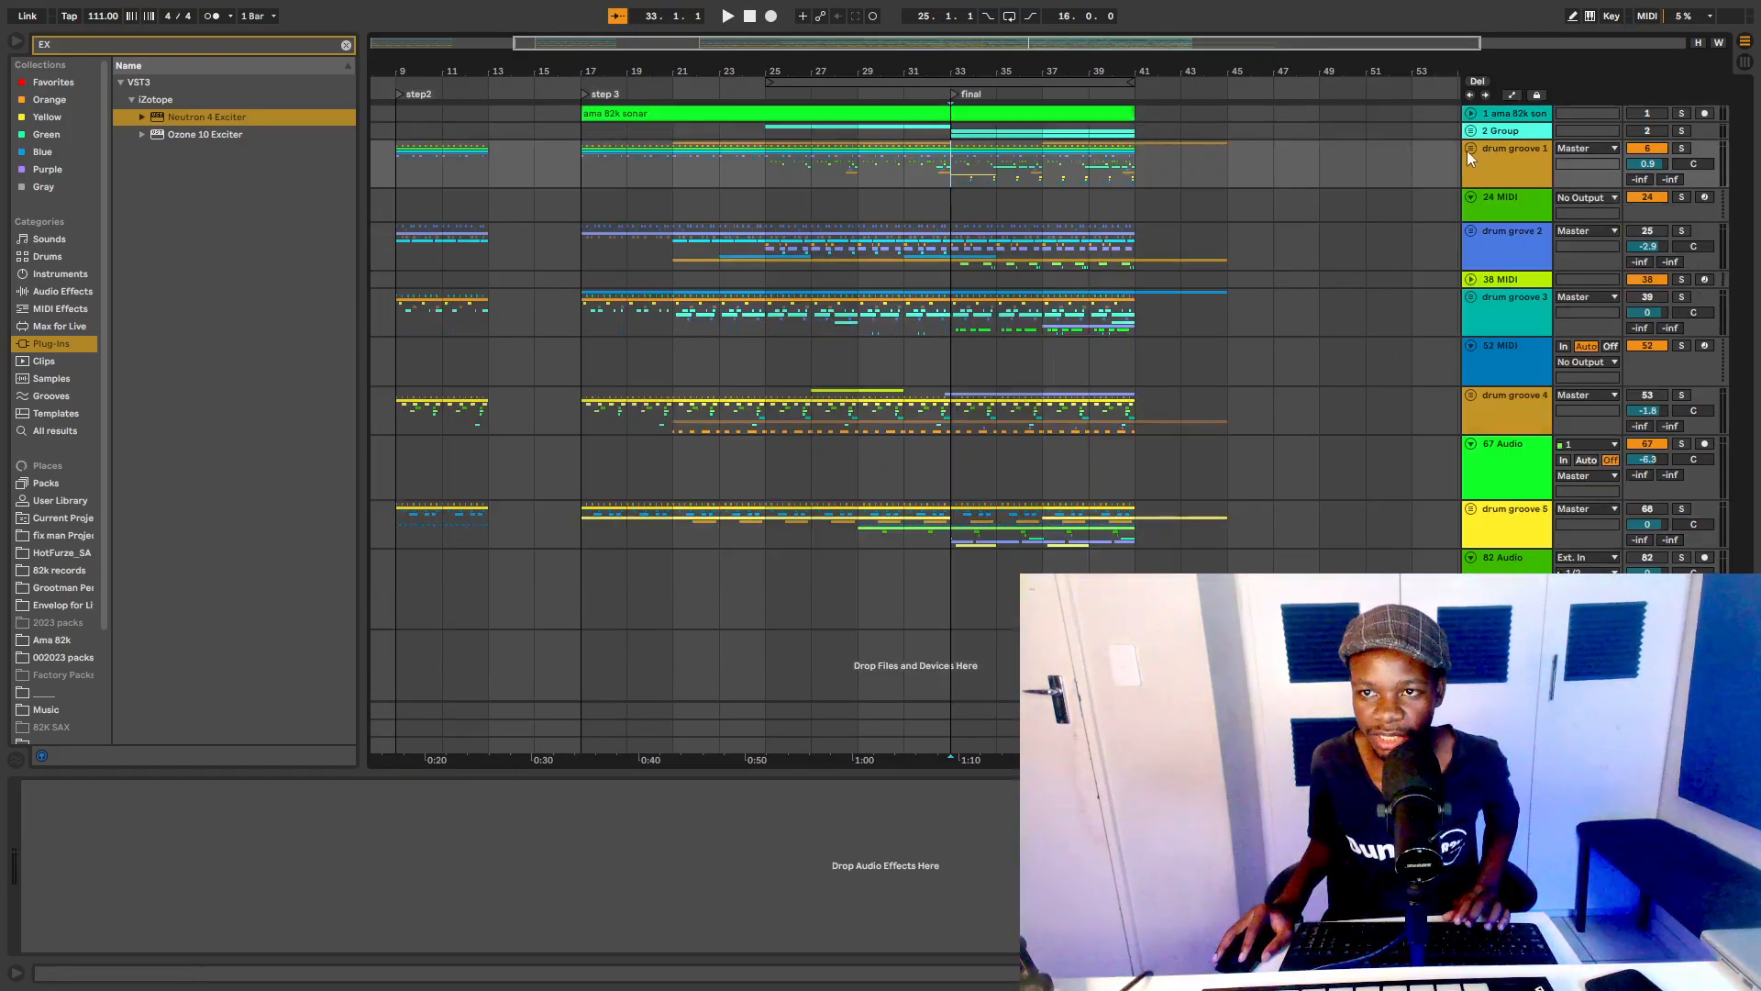
pyautogui.click(1470, 148)
pyautogui.scroll(-2, 1457, 288)
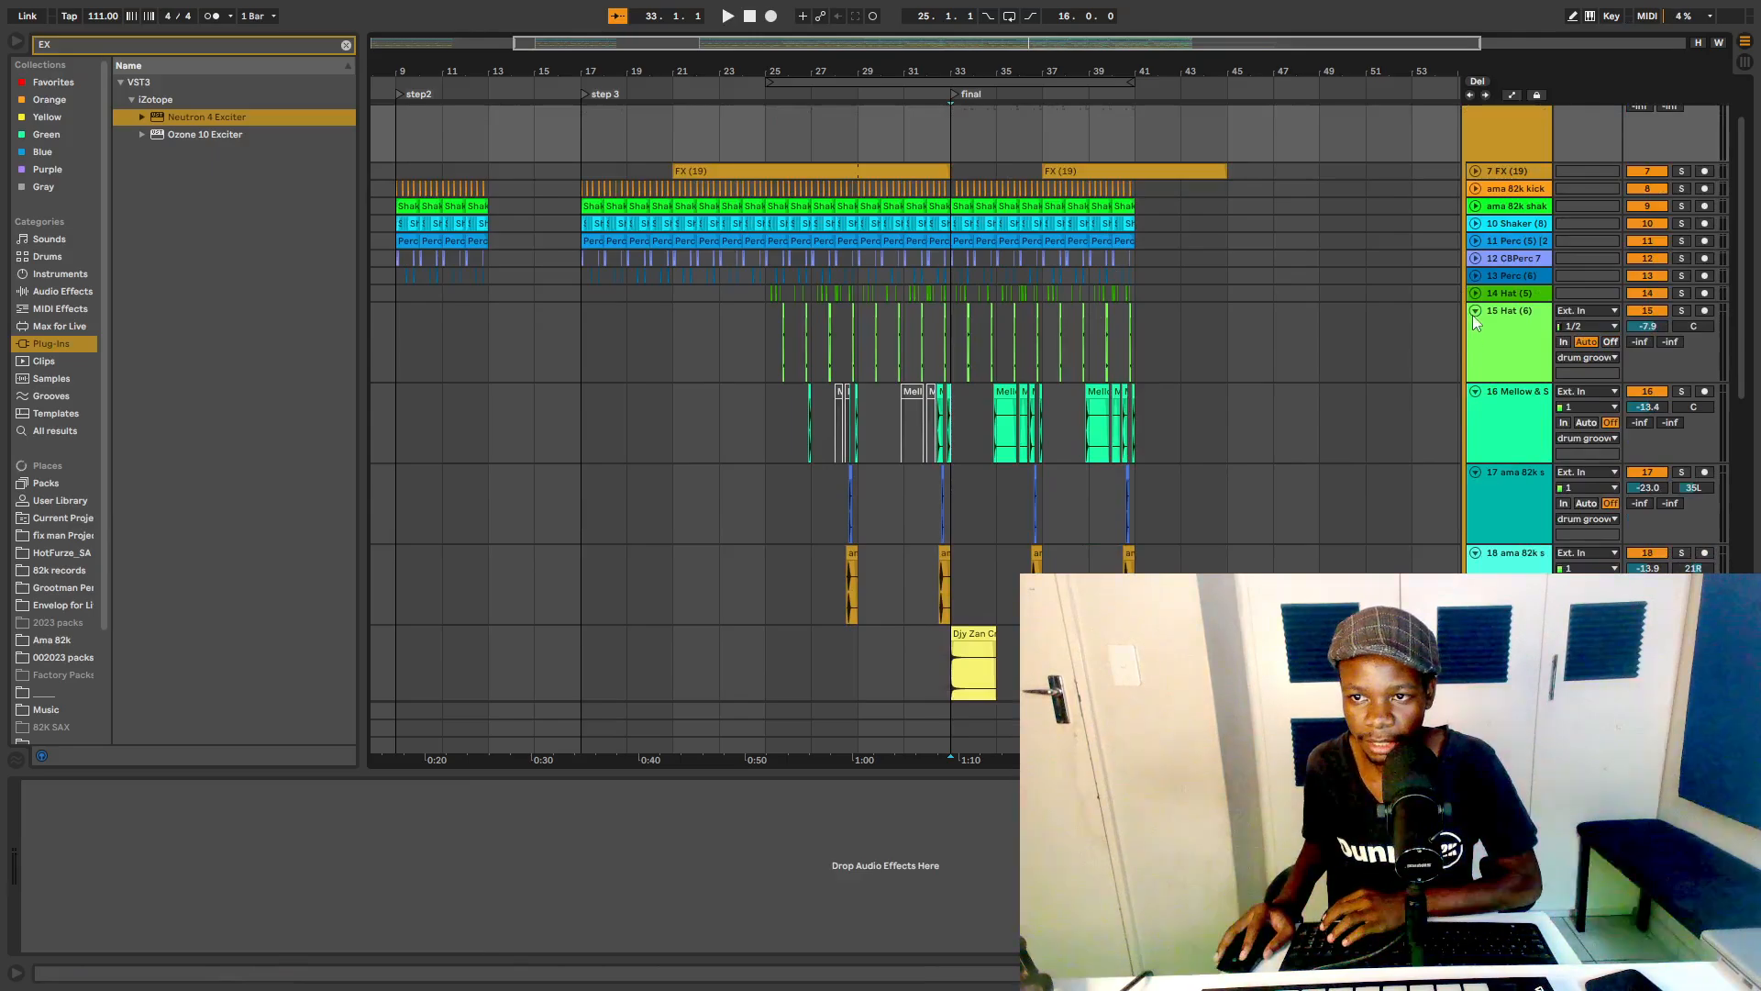
pyautogui.click(1474, 312)
pyautogui.click(1473, 328)
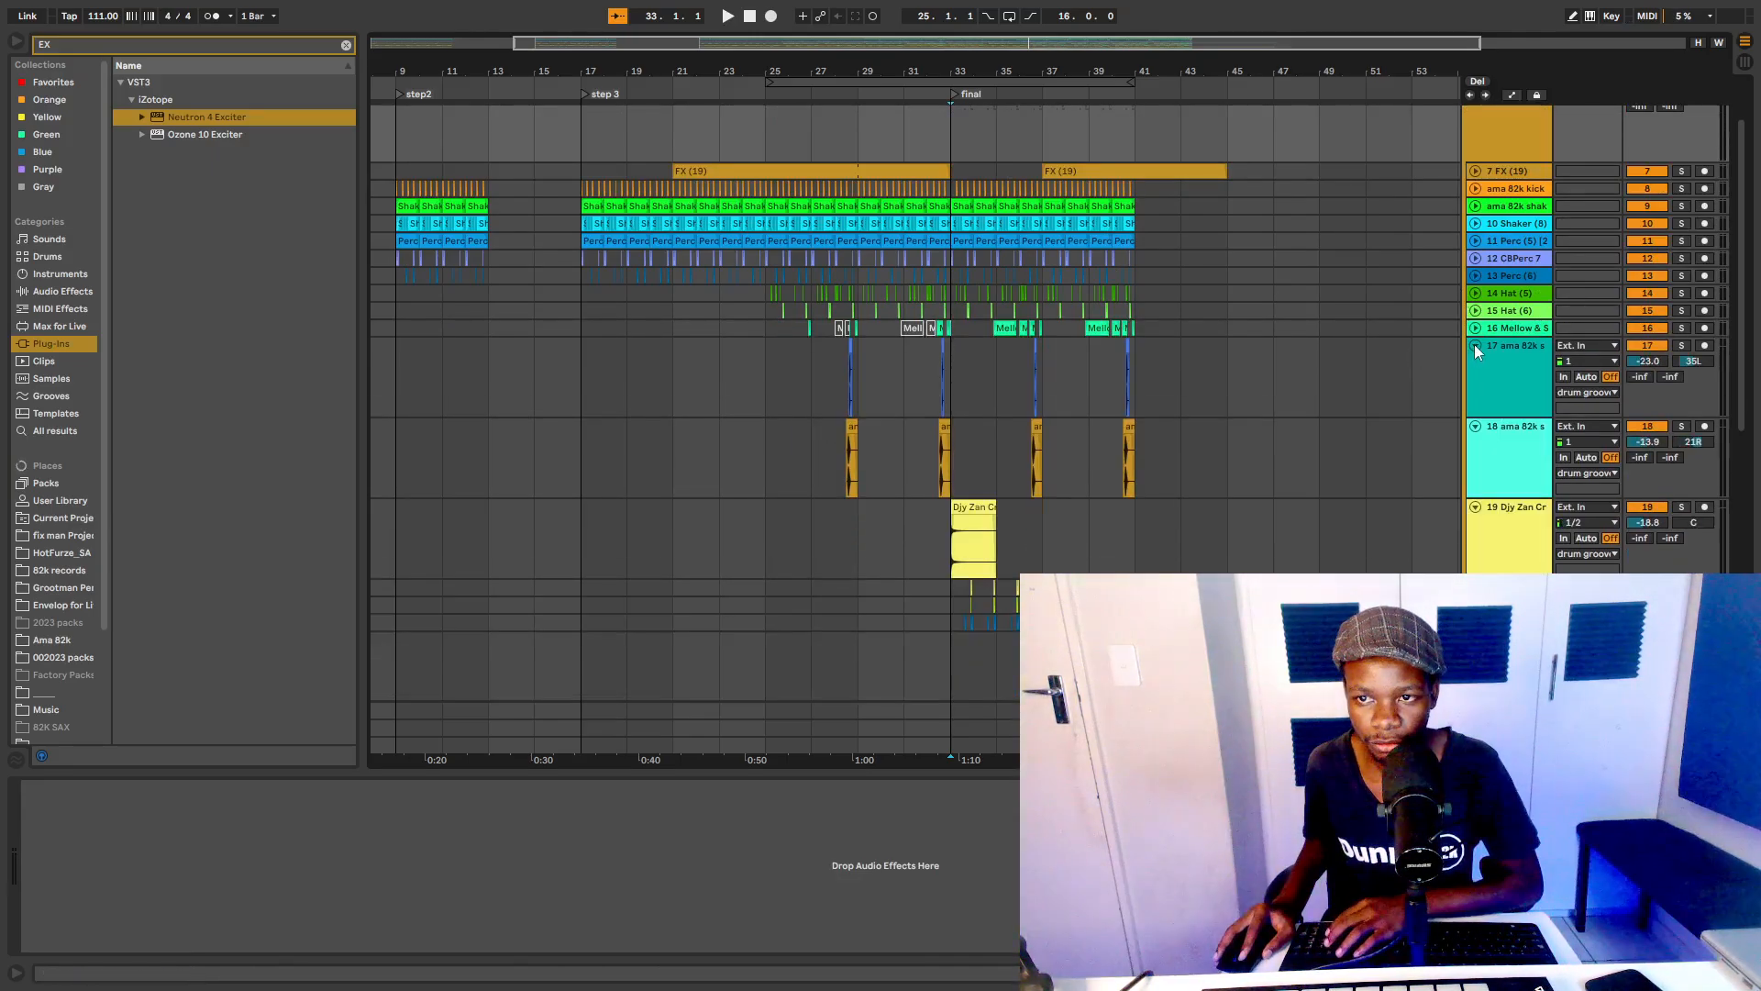
pyautogui.click(1474, 345)
pyautogui.click(1475, 362)
pyautogui.click(1473, 380)
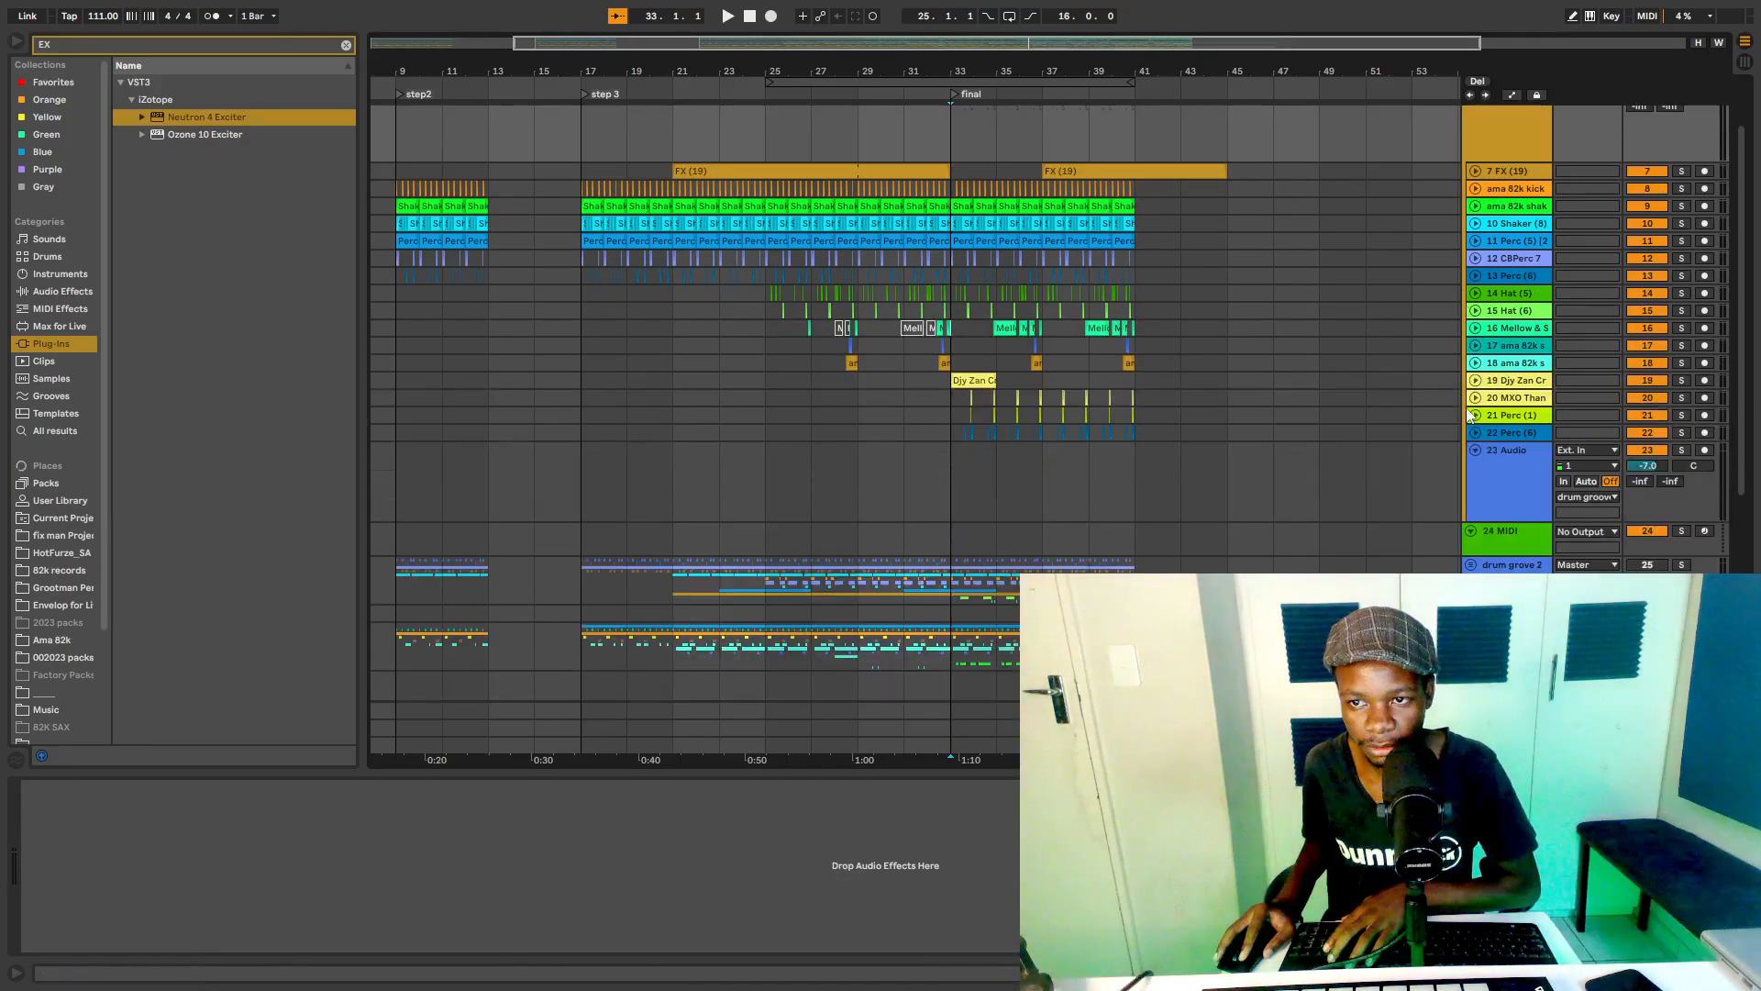
# Step: Play the full groove from the start of the final section at bar 33 and stop after bar 34
pyautogui.moveTo(1053, 70)
pyautogui.mouseDown()
pyautogui.moveTo(1052, 158)
pyautogui.moveTo(1053, 64)
pyautogui.mouseUp()
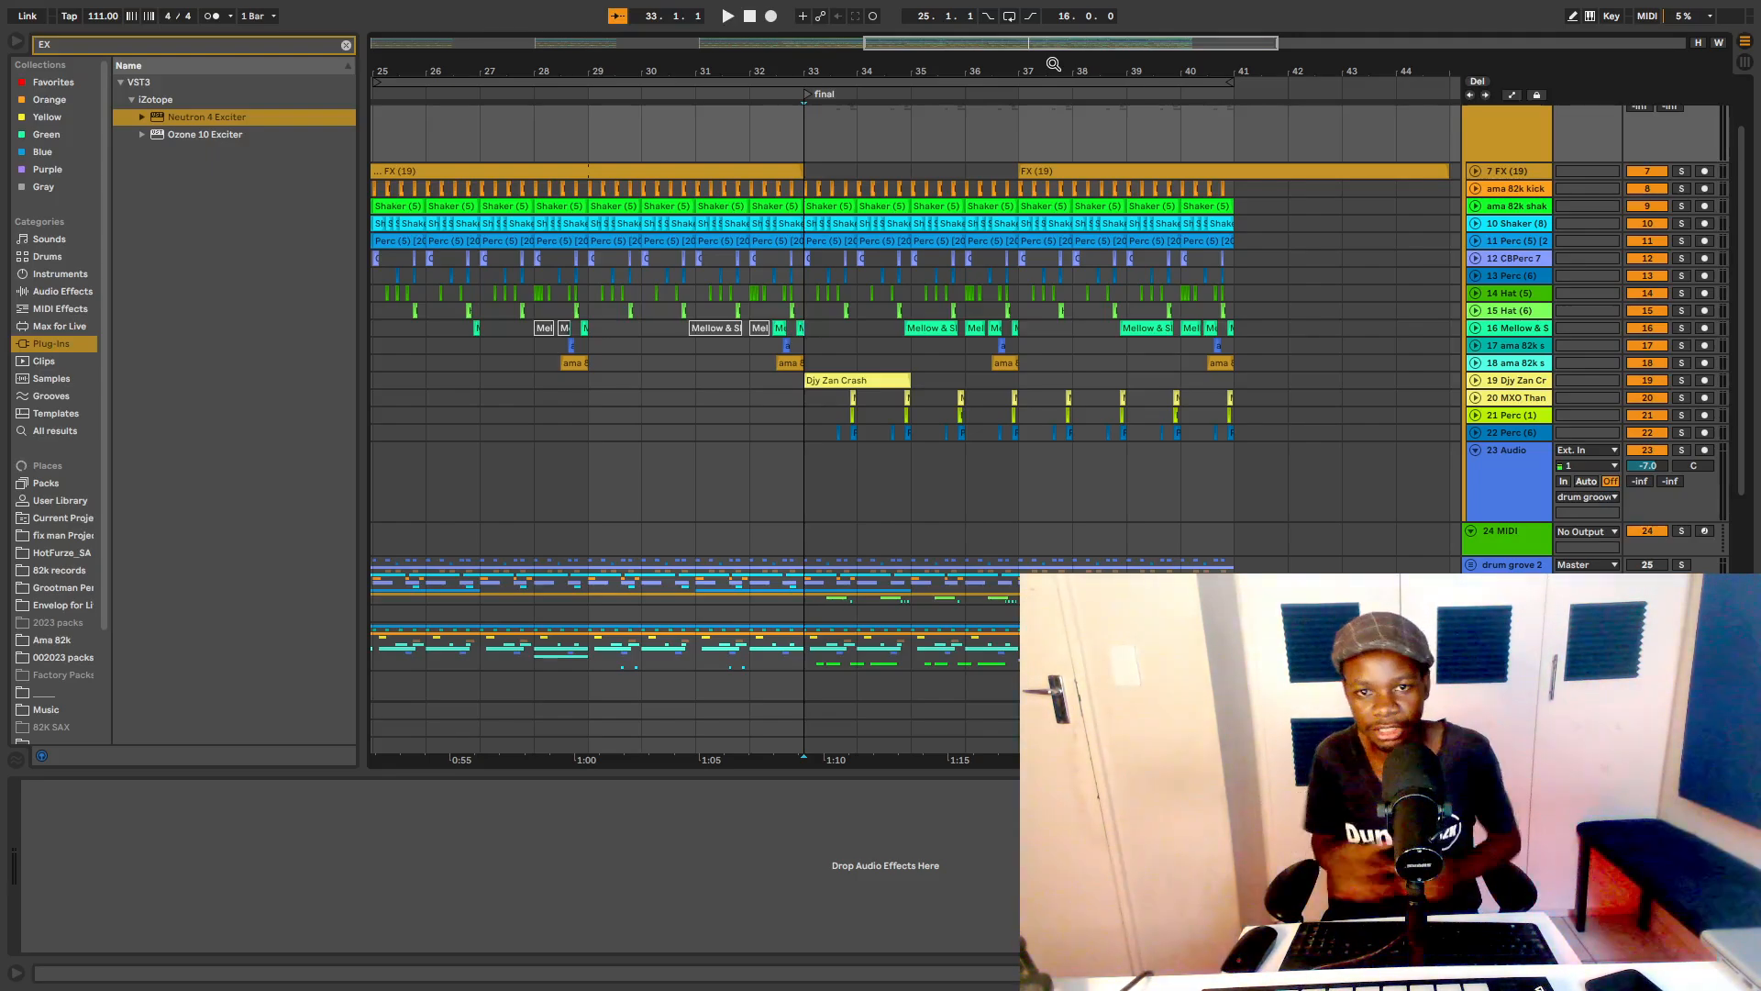
pyautogui.click(806, 420)
pyautogui.press('space')
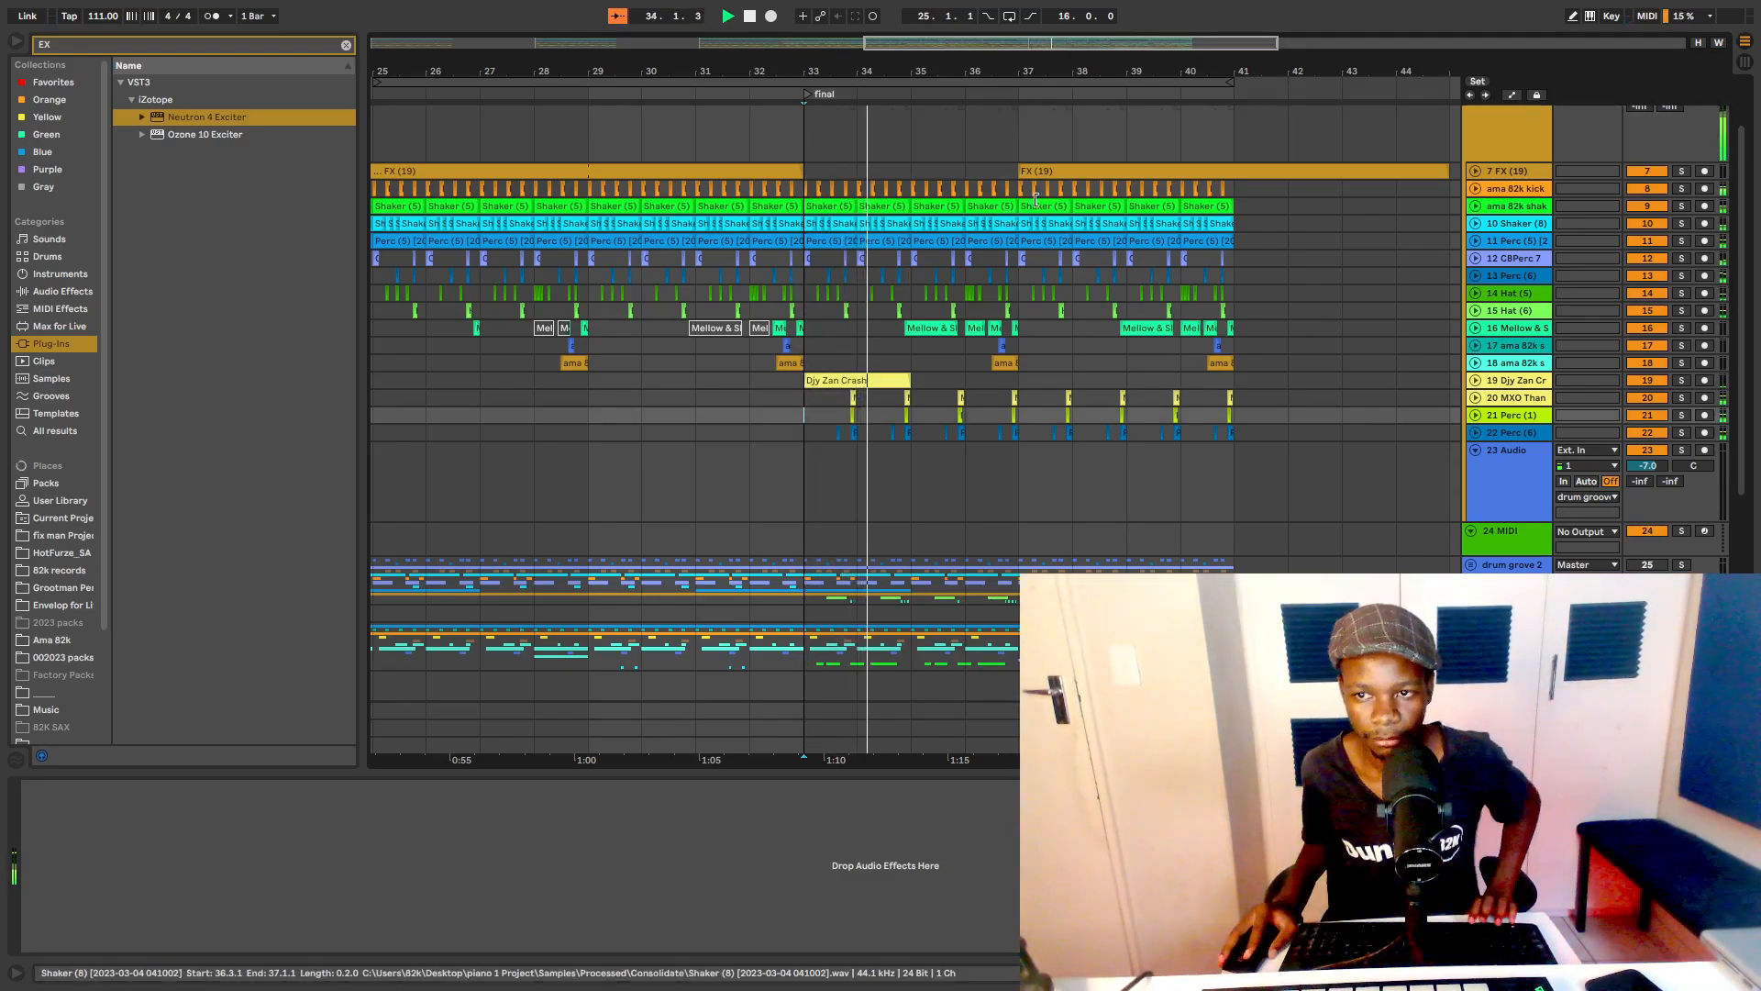
pyautogui.press('+')
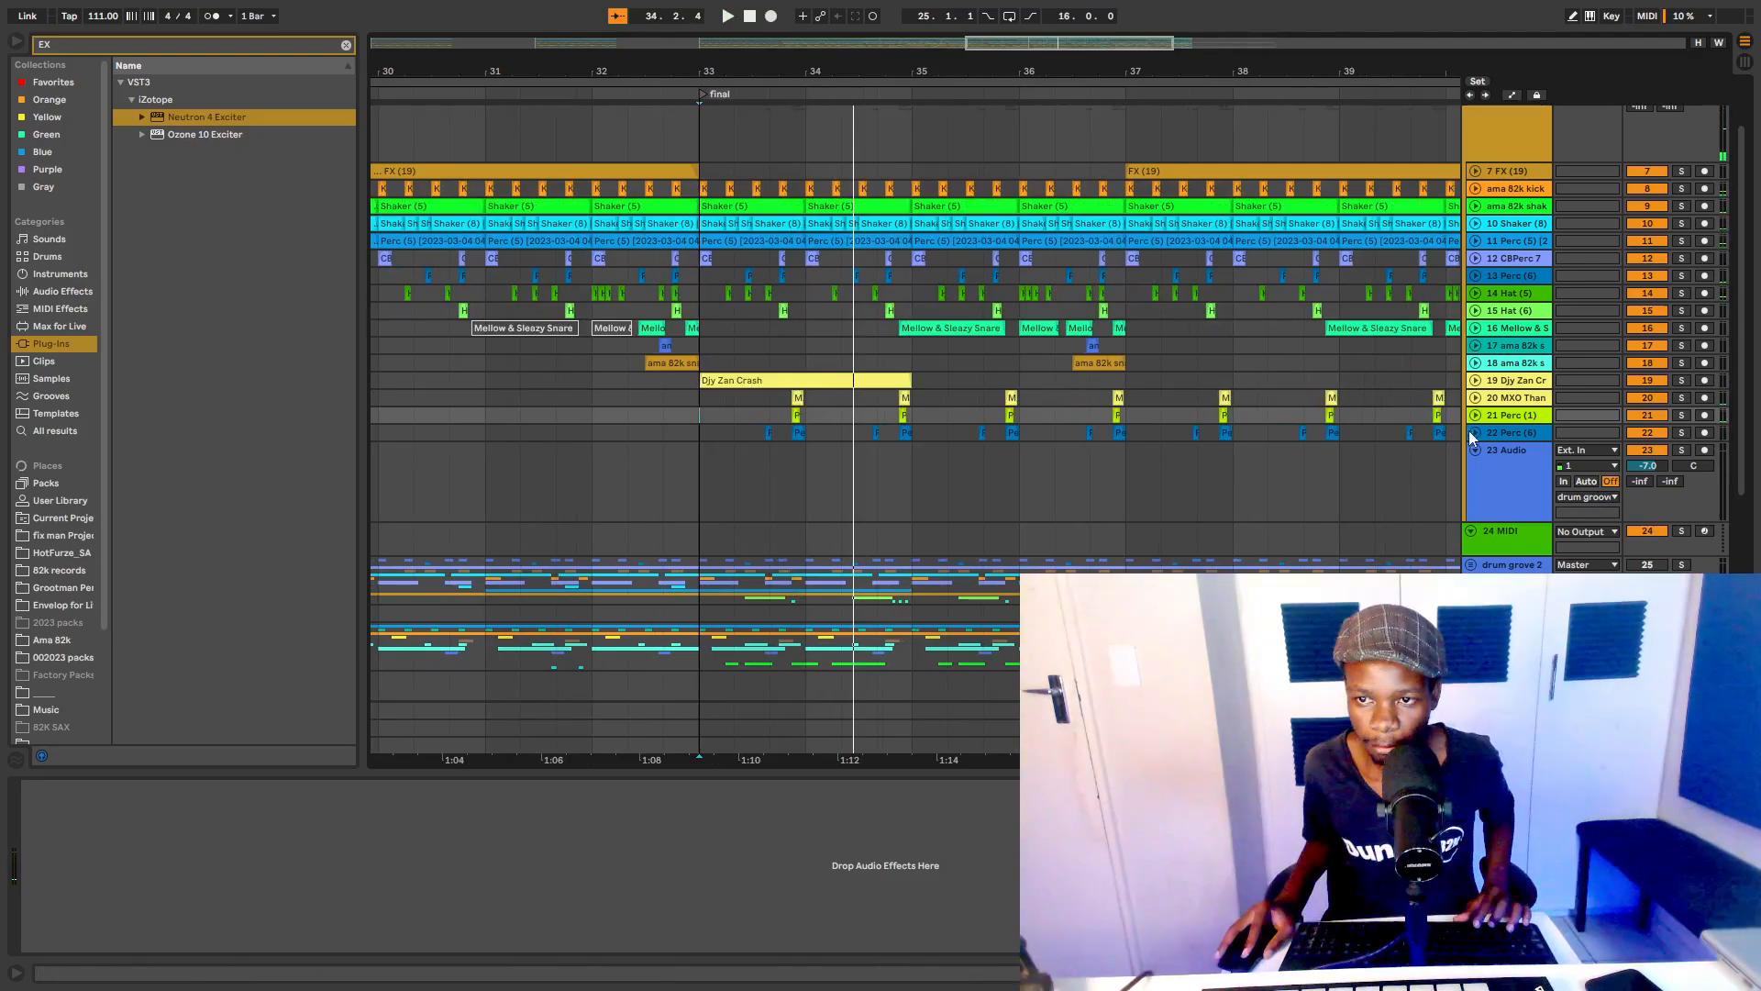
# Step: Unfold the 20 MXO Than, 21 Perc (1) and 22 Perc (6) tracks in the drum groove 1 group
pyautogui.click(1475, 432)
pyautogui.click(1475, 415)
pyautogui.click(1475, 397)
pyautogui.scroll(-2, 789, 420)
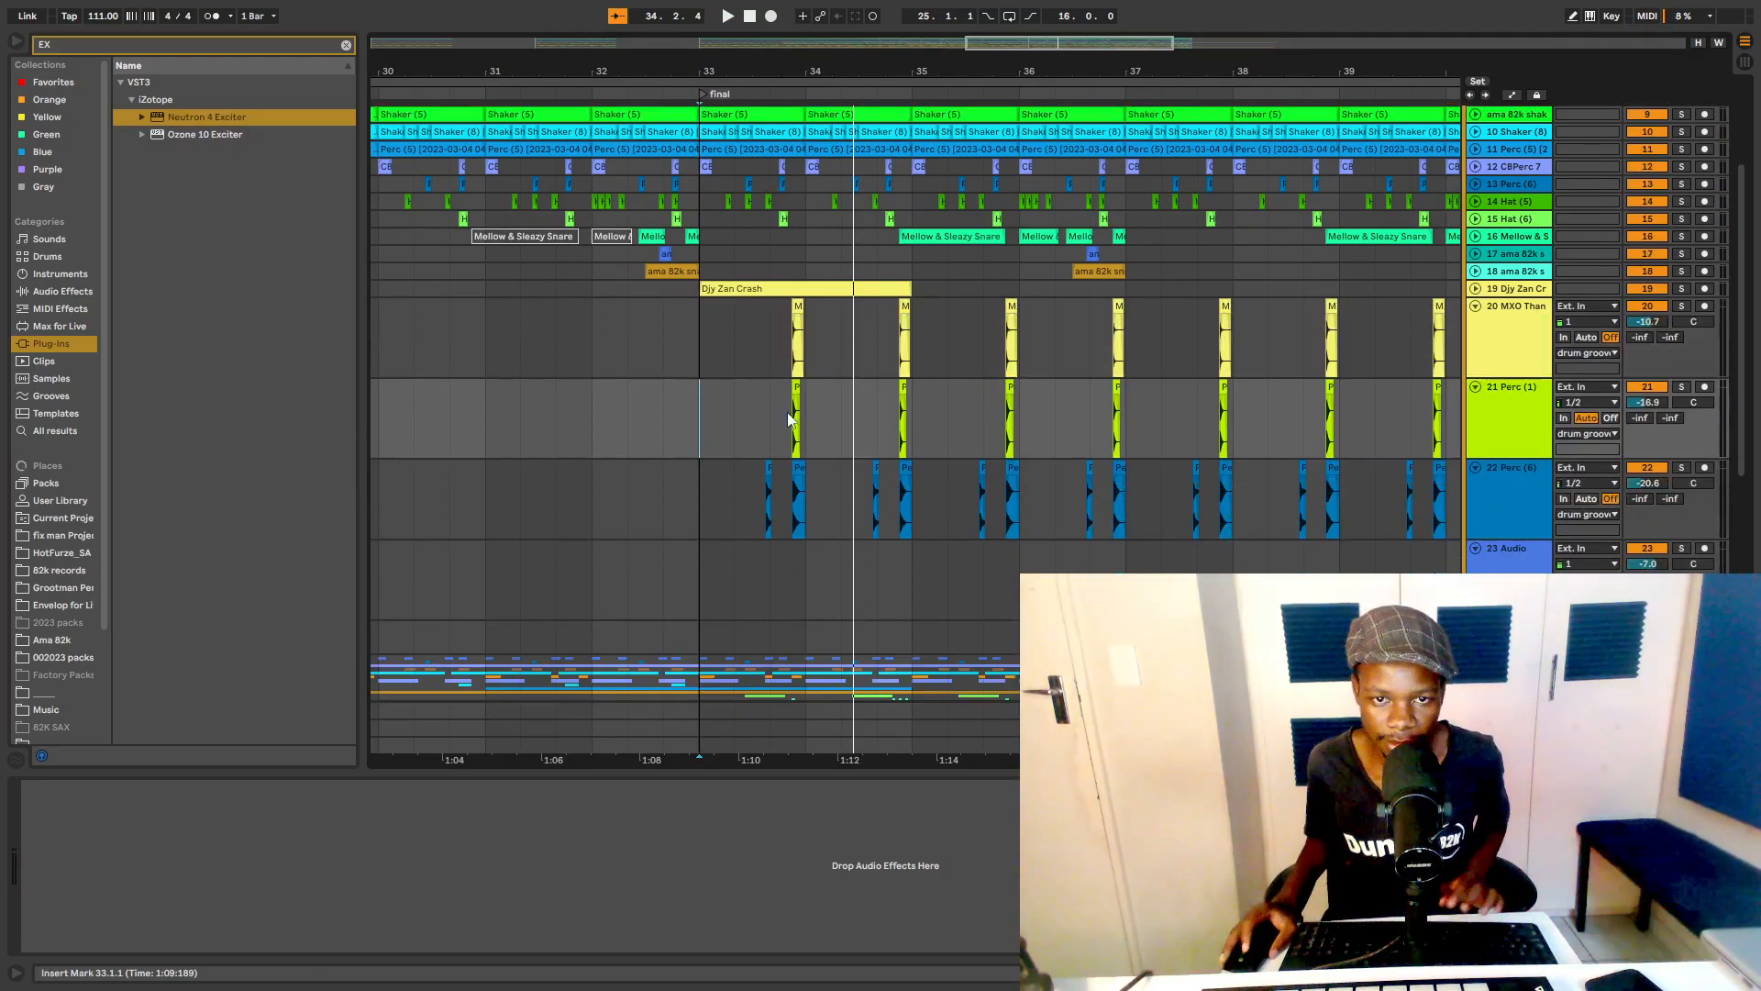
# Step: Solo the 20 MXO Than, 21 Perc (1) and 22 Perc (6) tracks, audition them from bar 33, and unsolo them during playback
pyautogui.click(769, 340)
pyautogui.click(1681, 305)
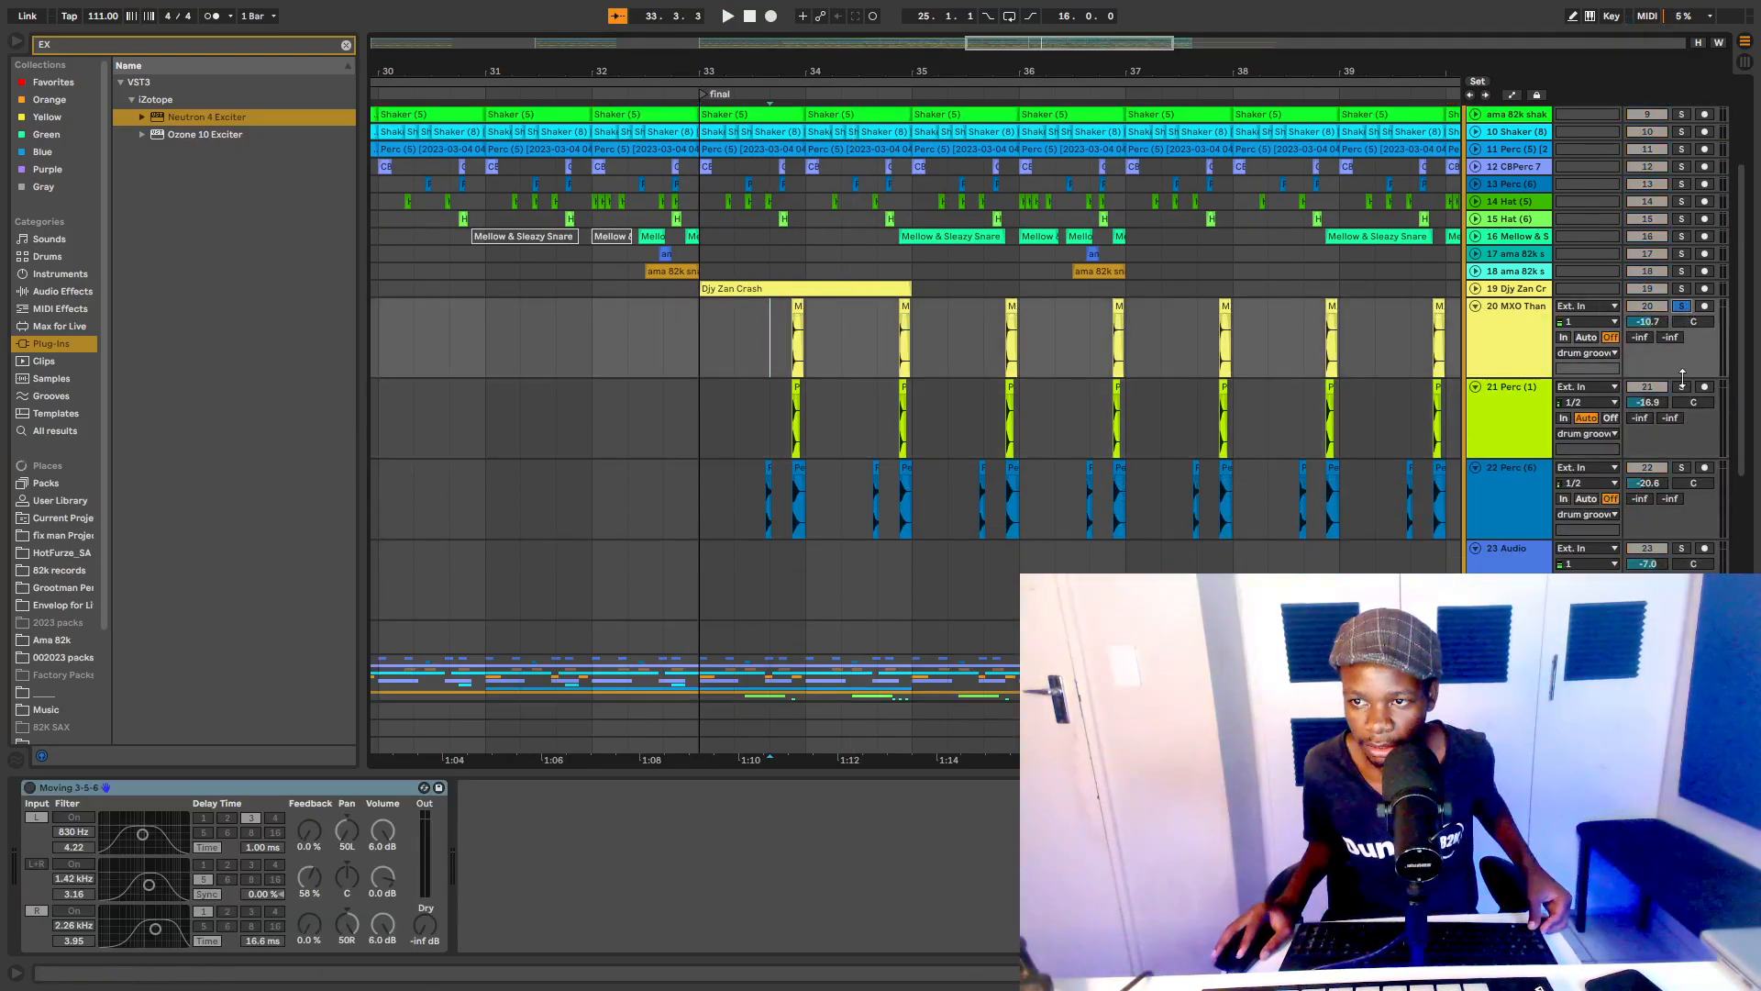
pyautogui.click(1681, 386)
pyautogui.click(1681, 467)
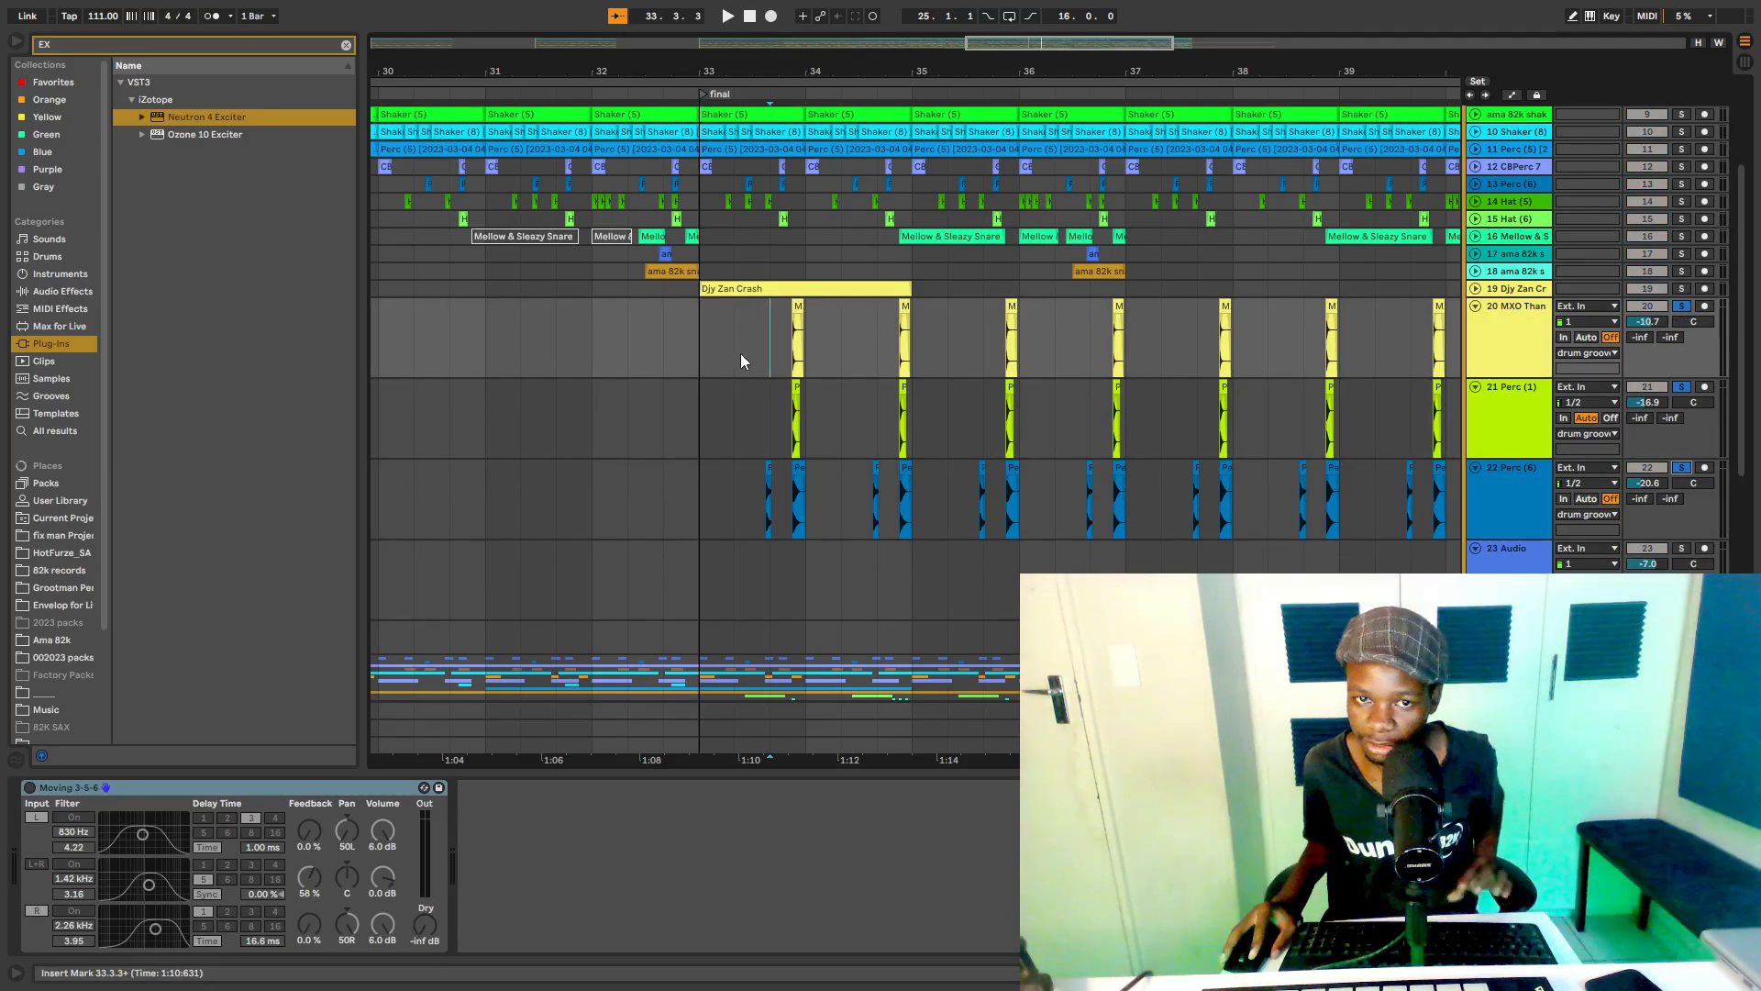
pyautogui.click(739, 352)
pyautogui.press('space')
pyautogui.press('space')
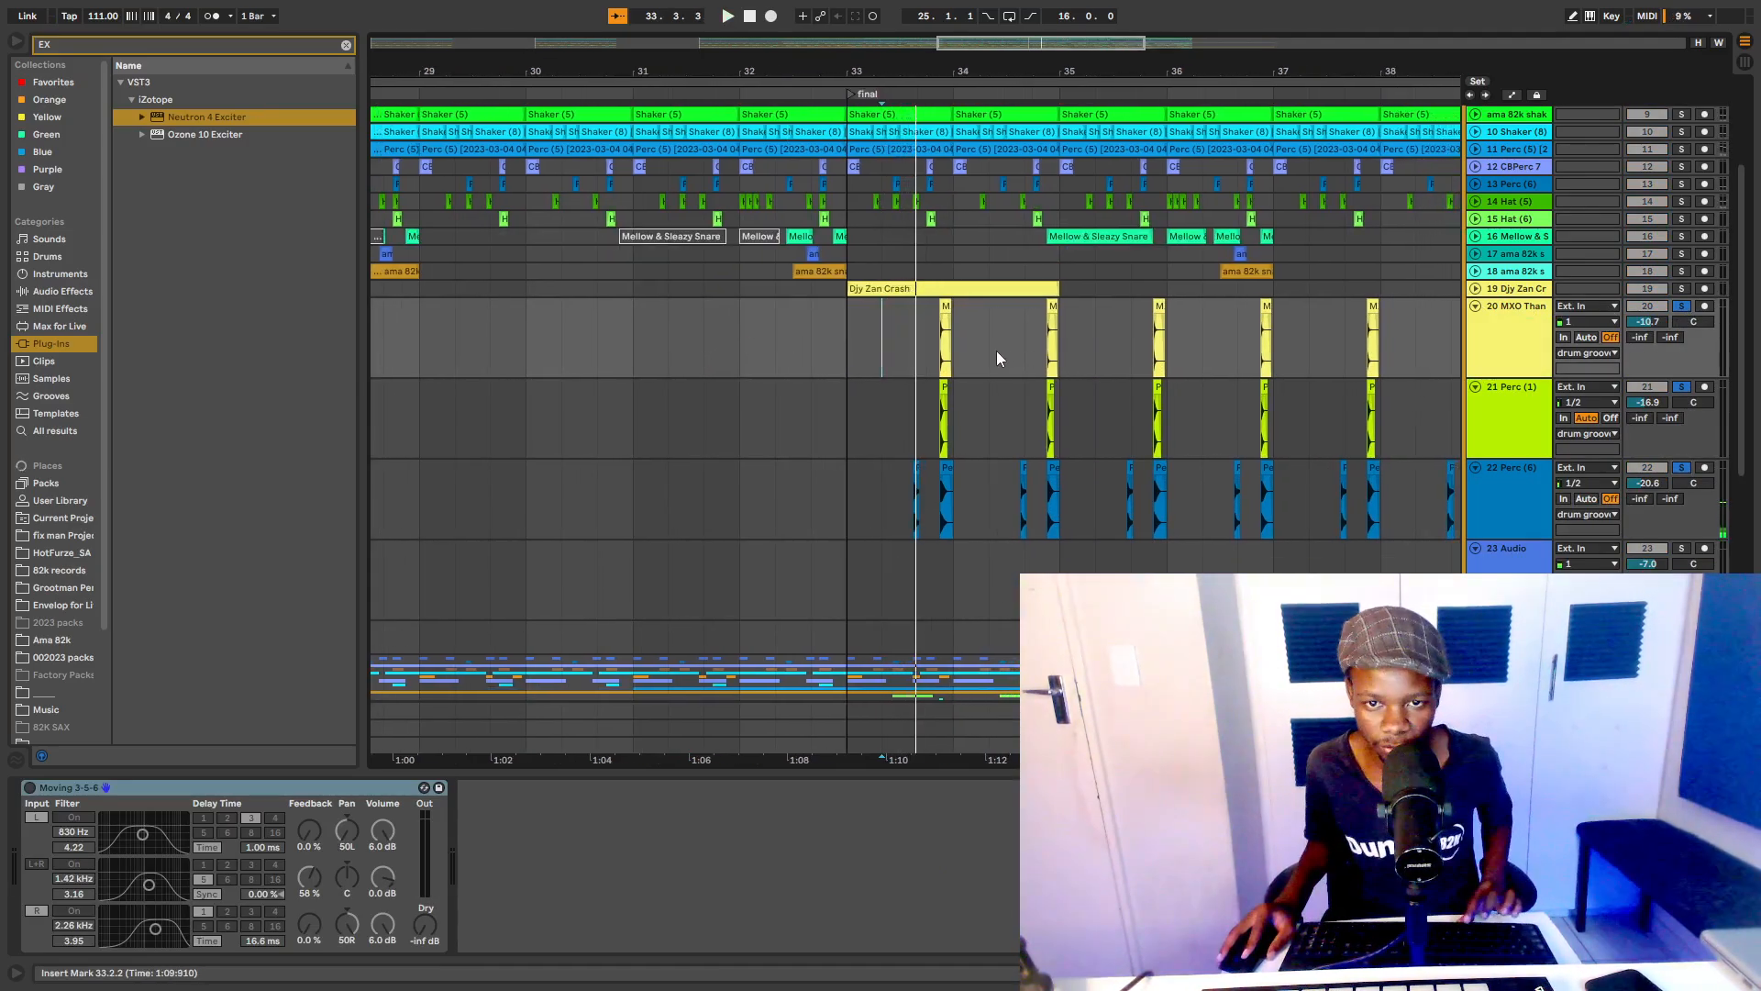
pyautogui.press('space')
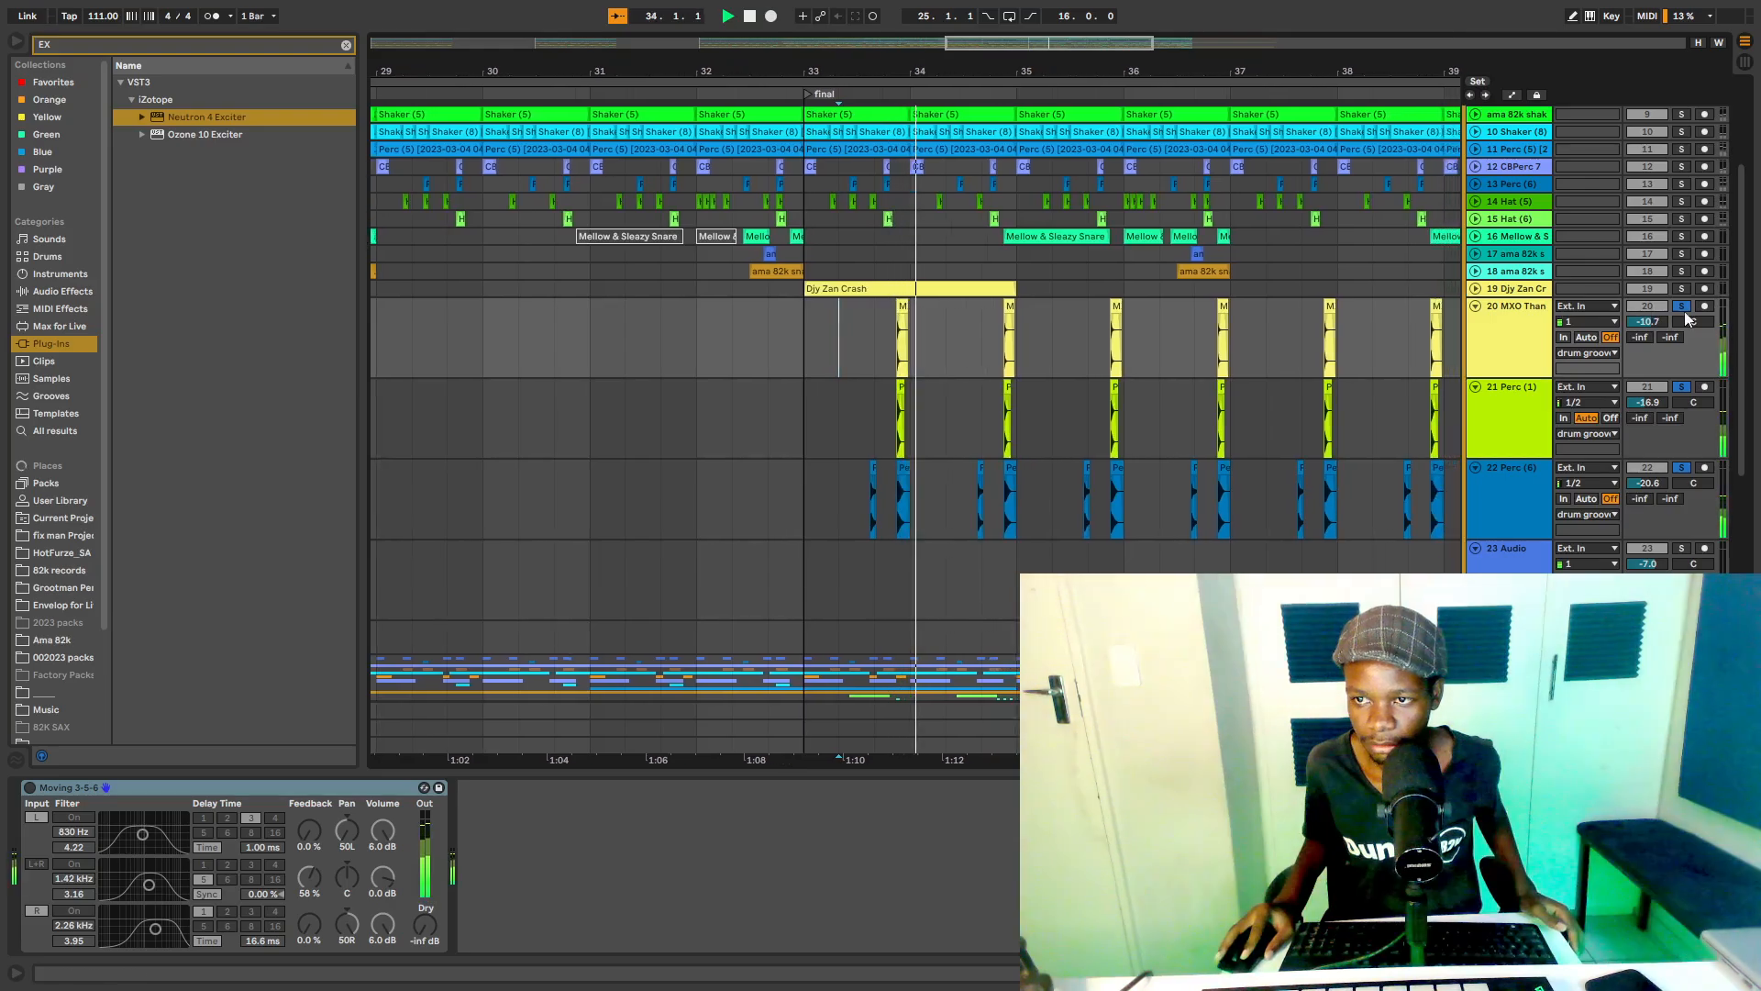
pyautogui.click(1685, 308)
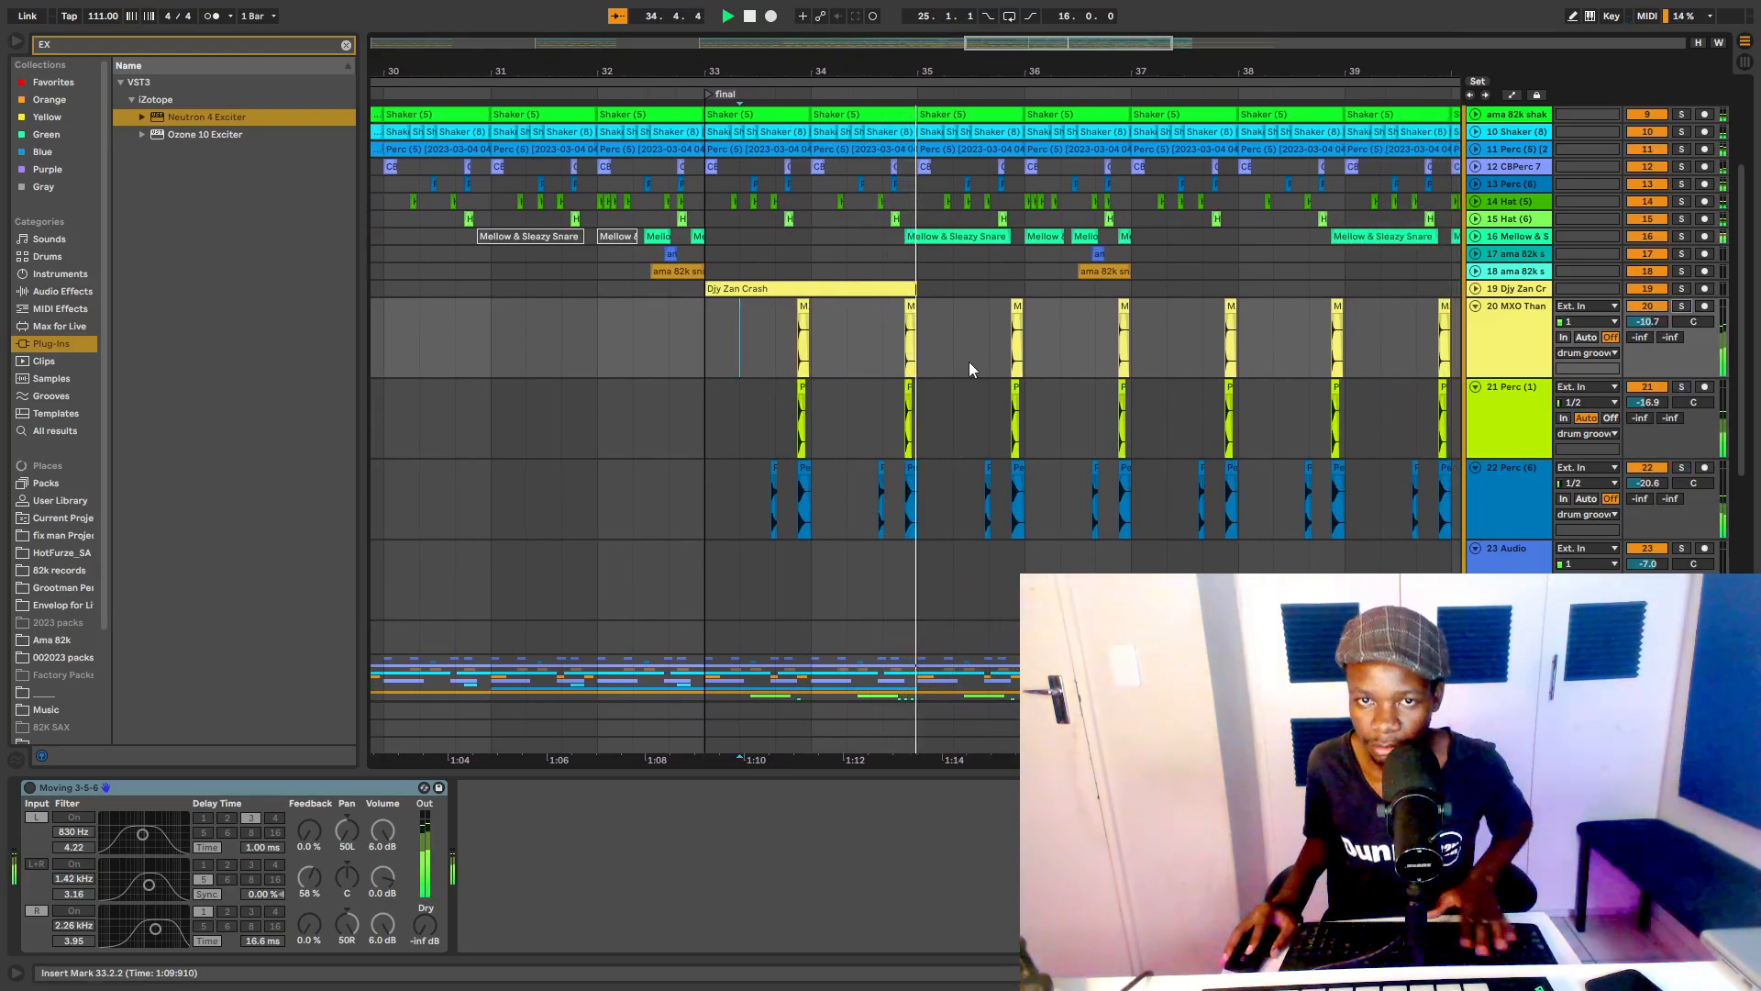
# Step: Unfold the 16 Mellow & Sleazy Snare track, play the full final groove on to bar 37 and stop
pyautogui.click(1476, 237)
pyautogui.click(851, 272)
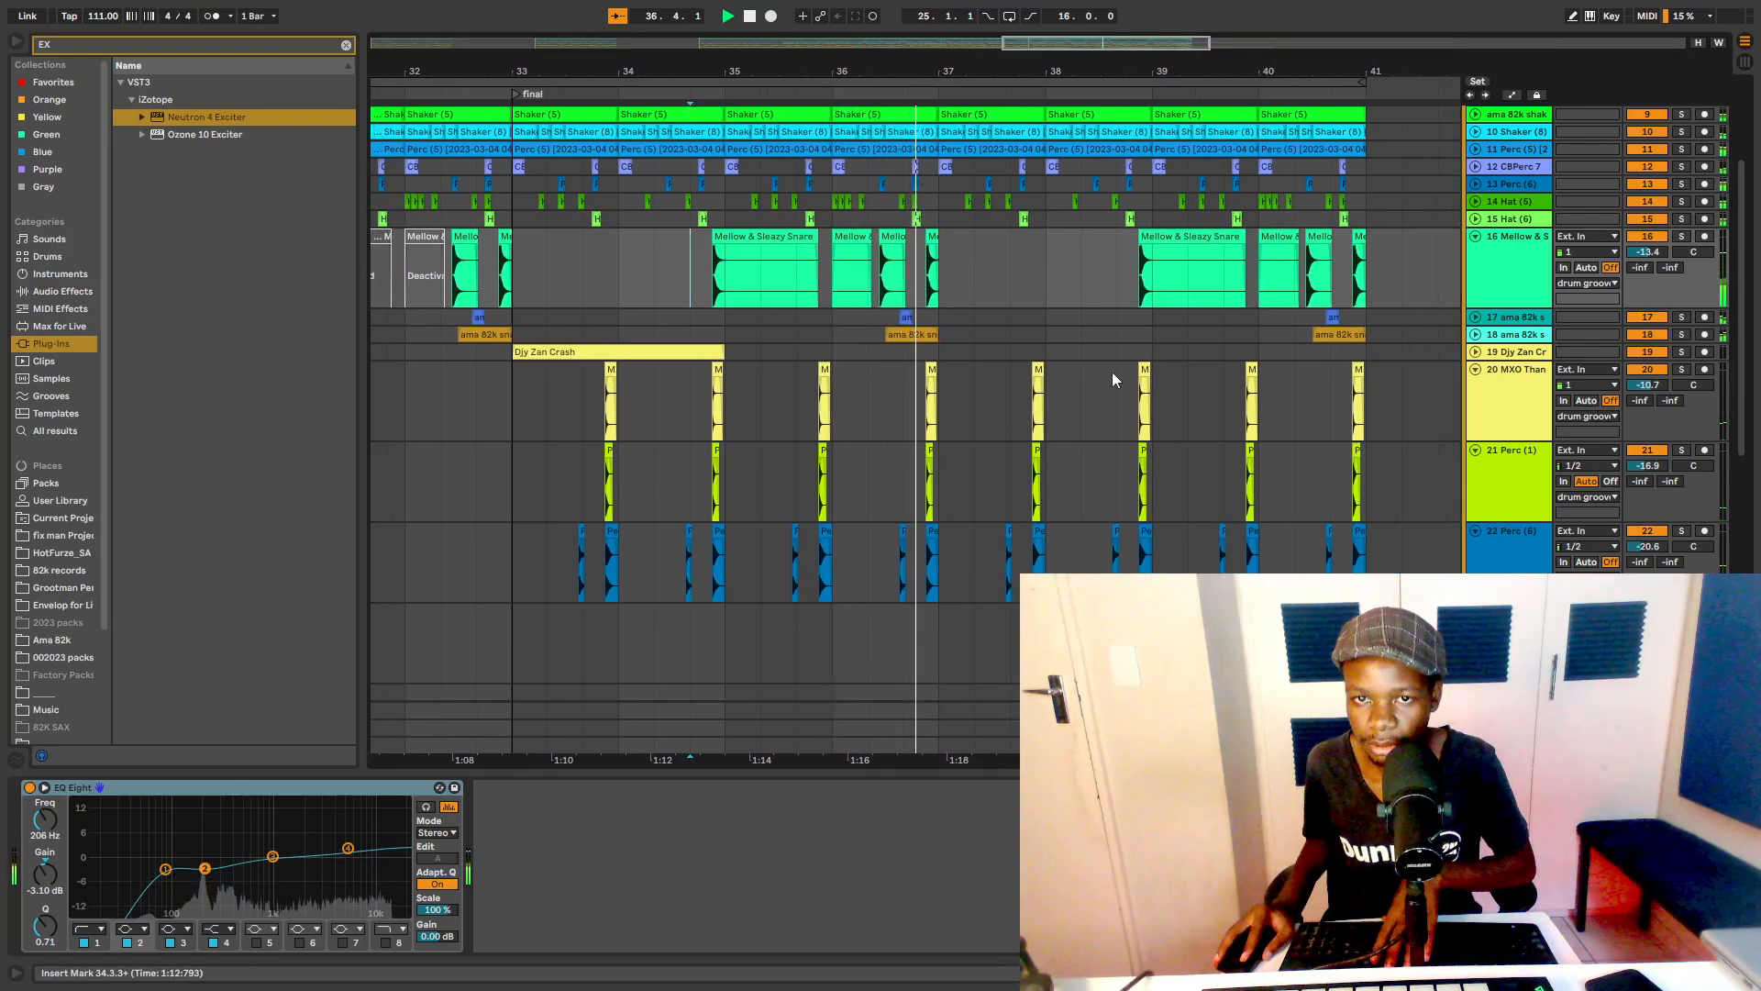
pyautogui.moveTo(920, 70); pyautogui.dragTo(923, 71)
pyautogui.press('space')
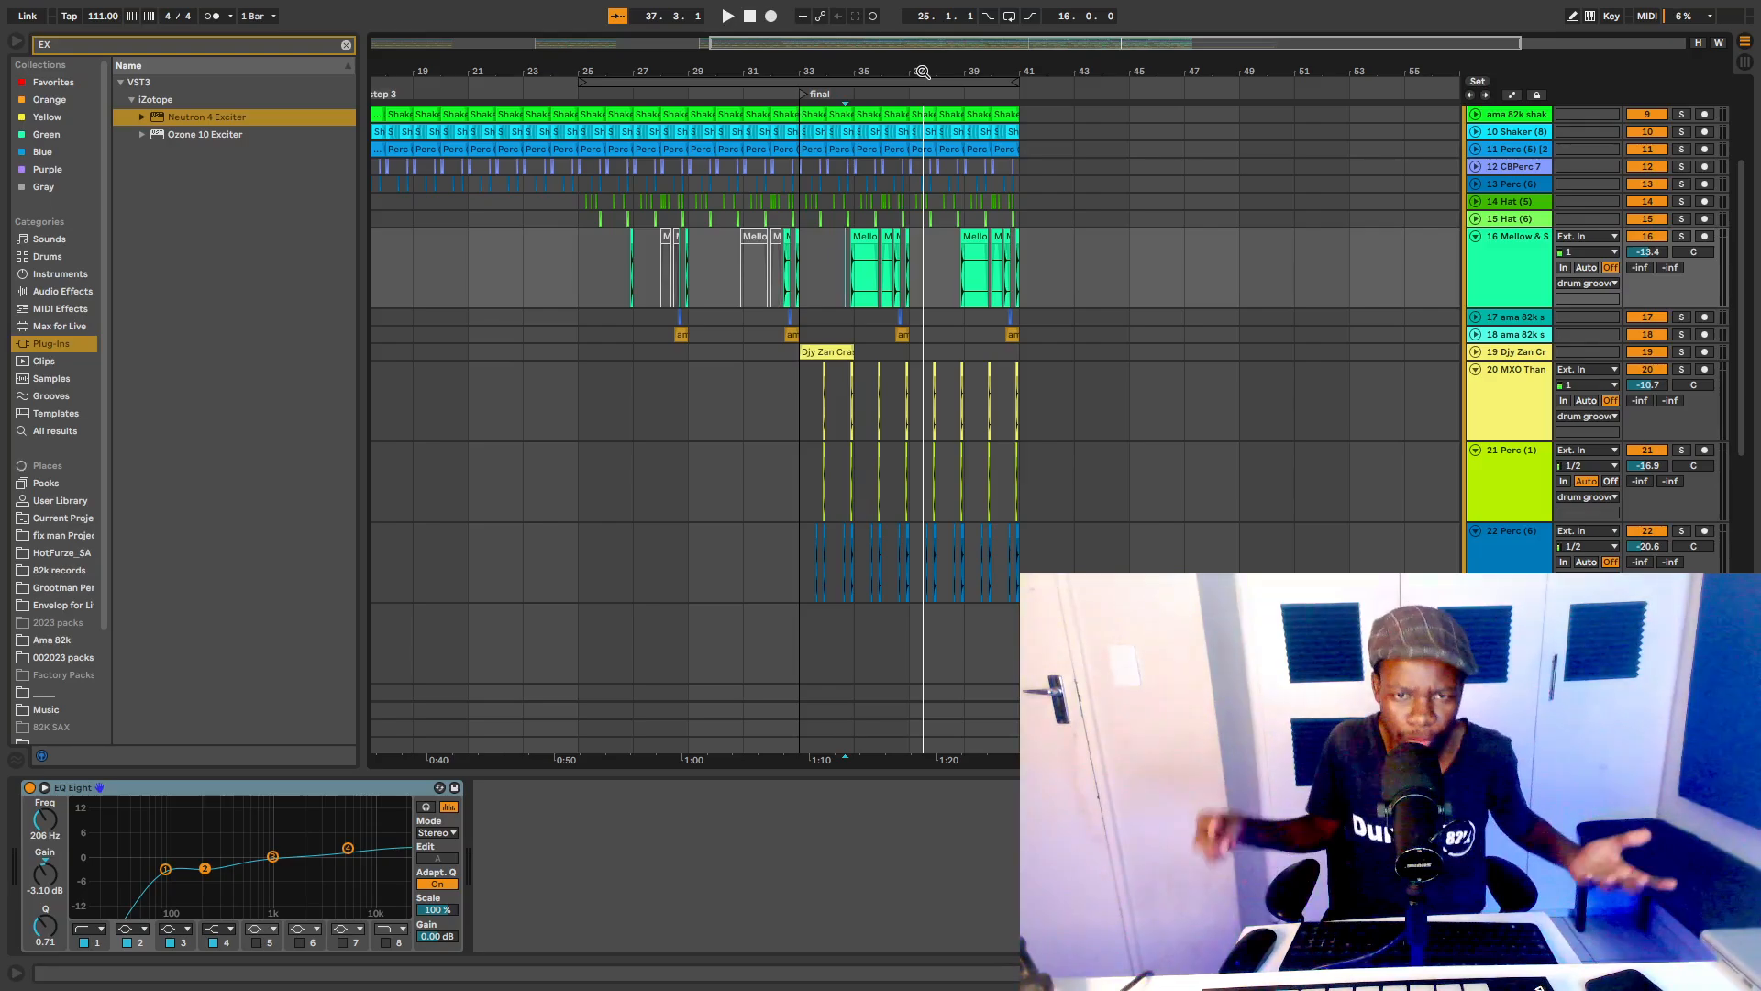
# Step: Collapse the drum groove 1 group, show the whole arrangement, and select the drum groove 3 group
pyautogui.click(796, 255)
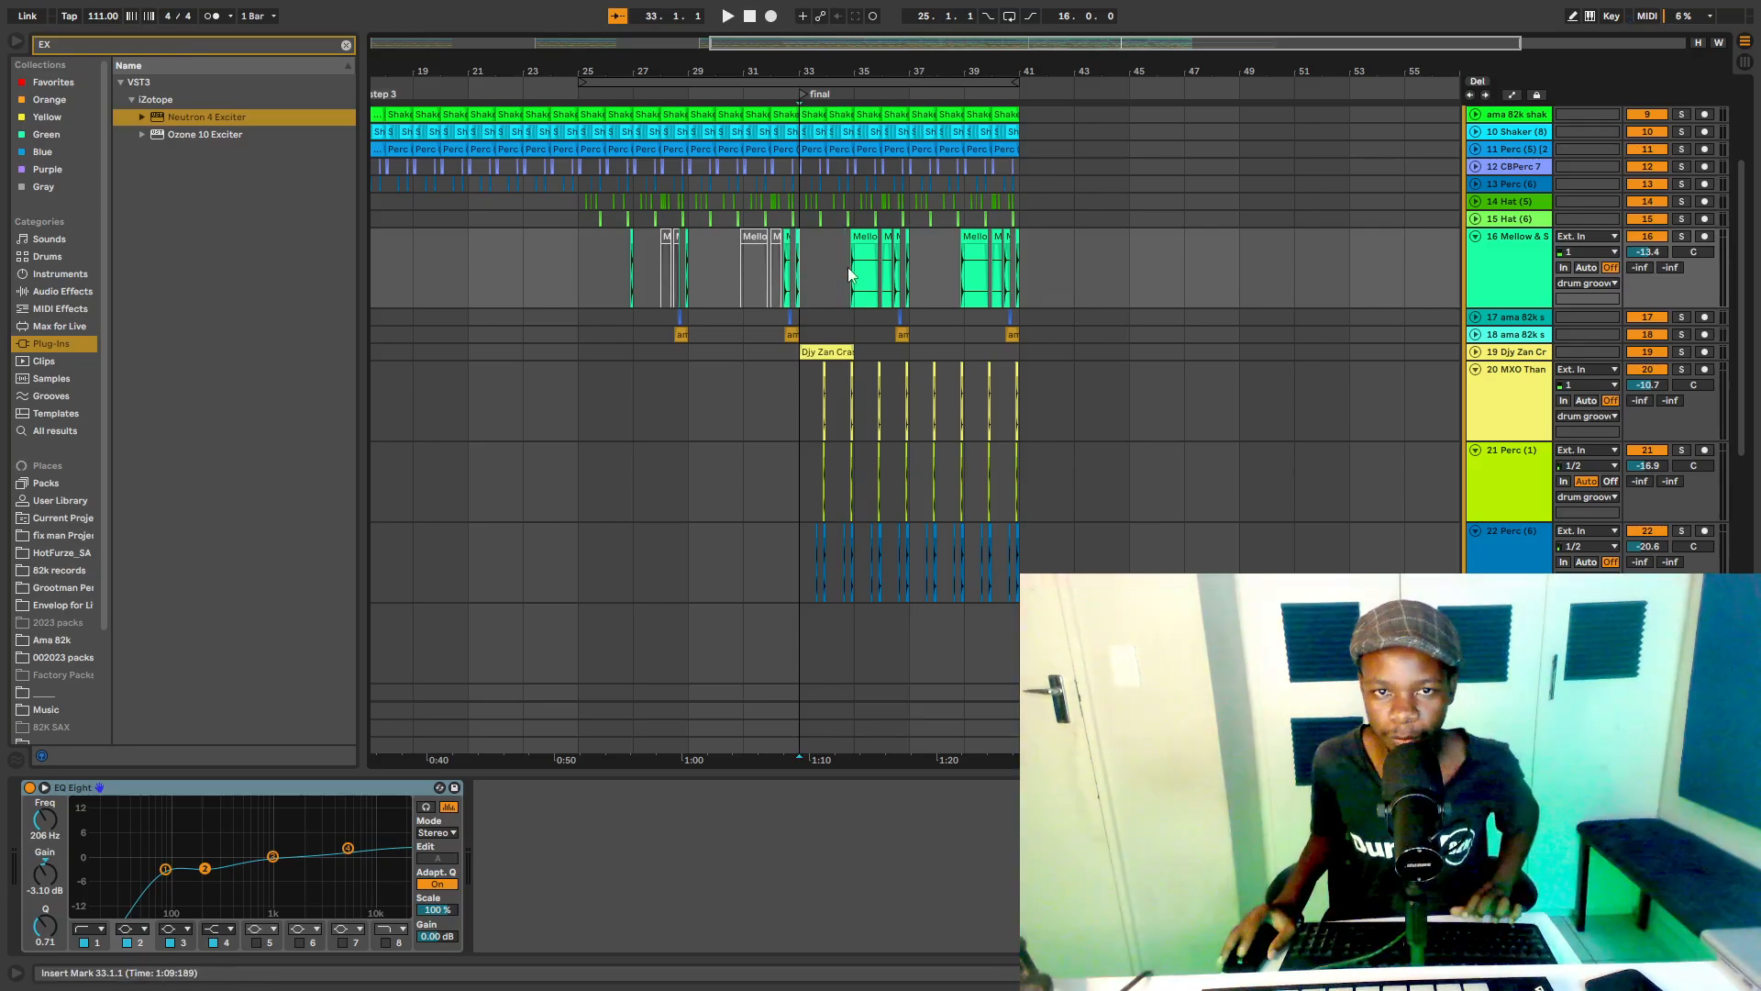
pyautogui.scroll(5, 1187, 193)
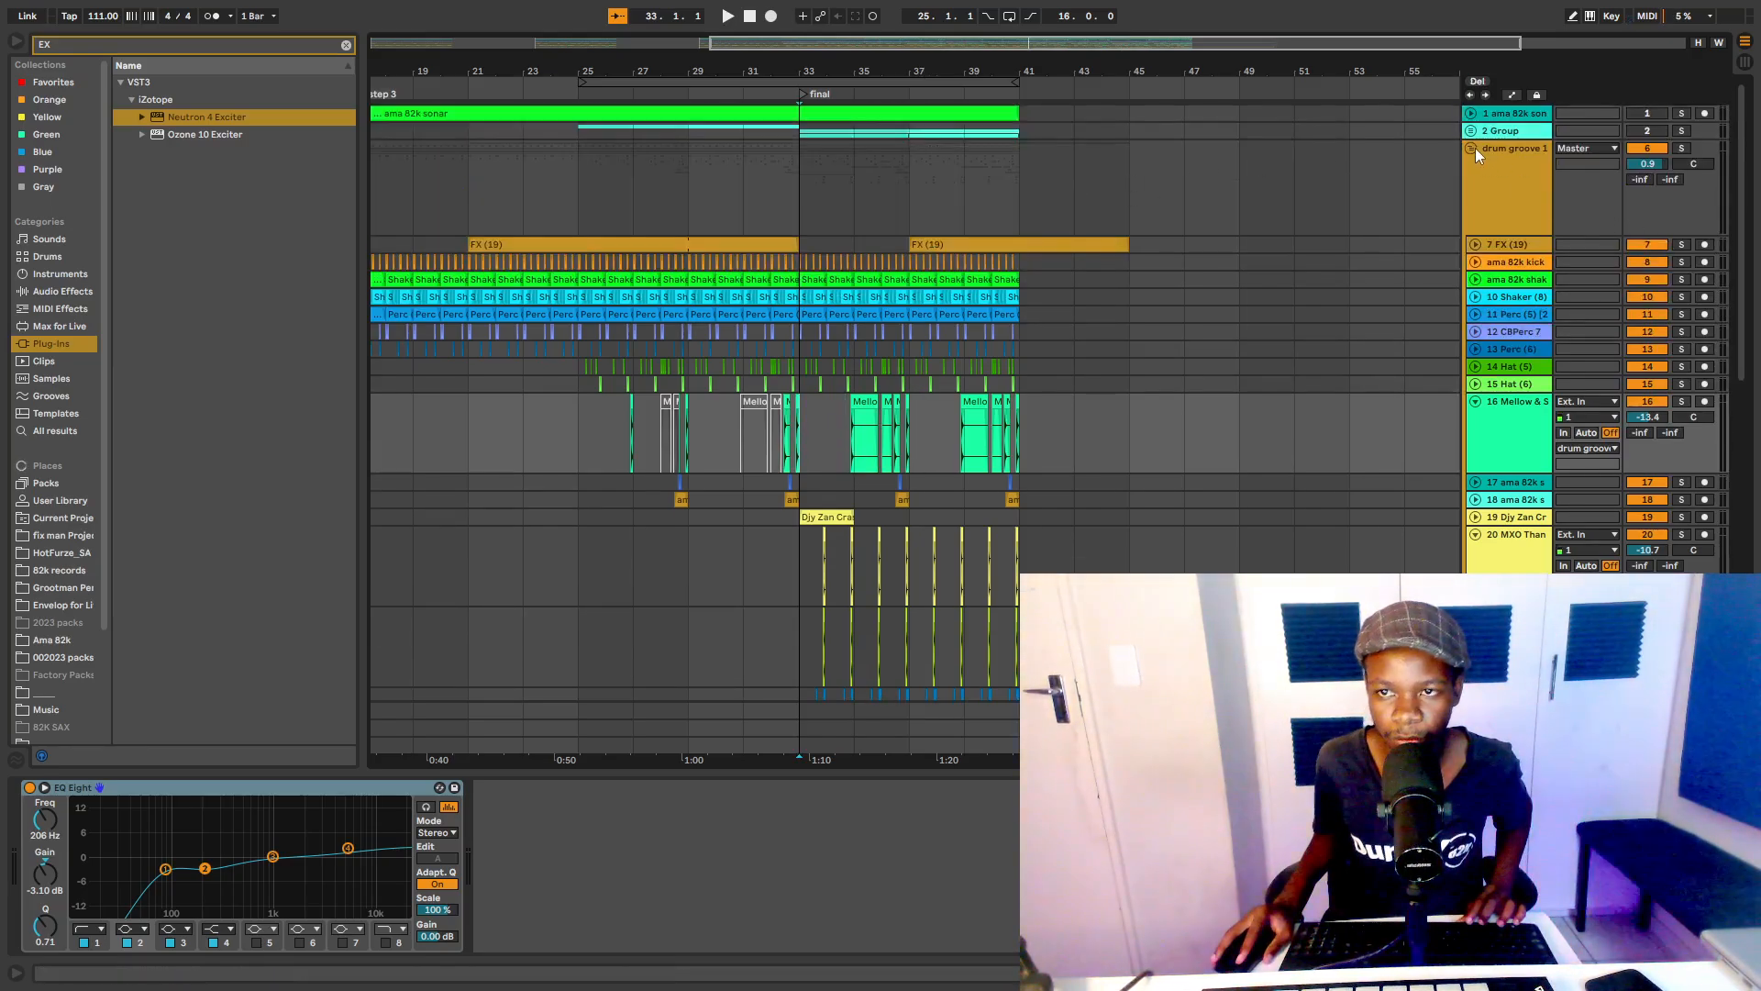
pyautogui.click(1470, 148)
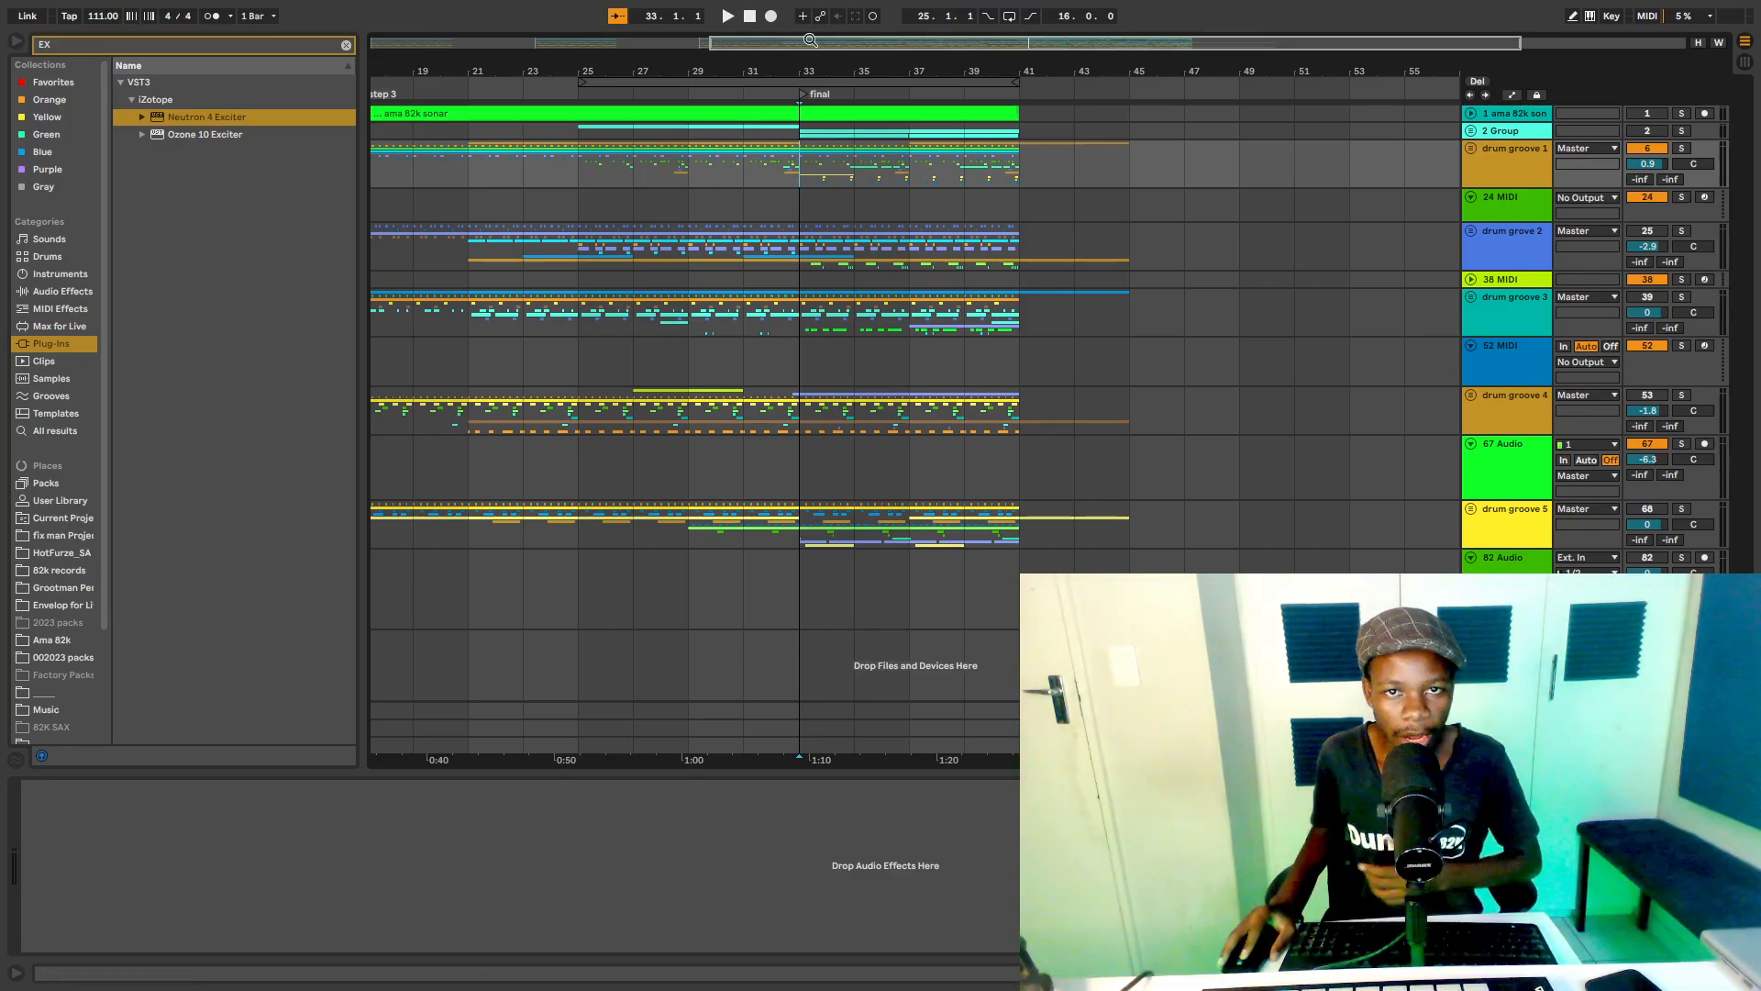
pyautogui.scroll(-3, 718, 224)
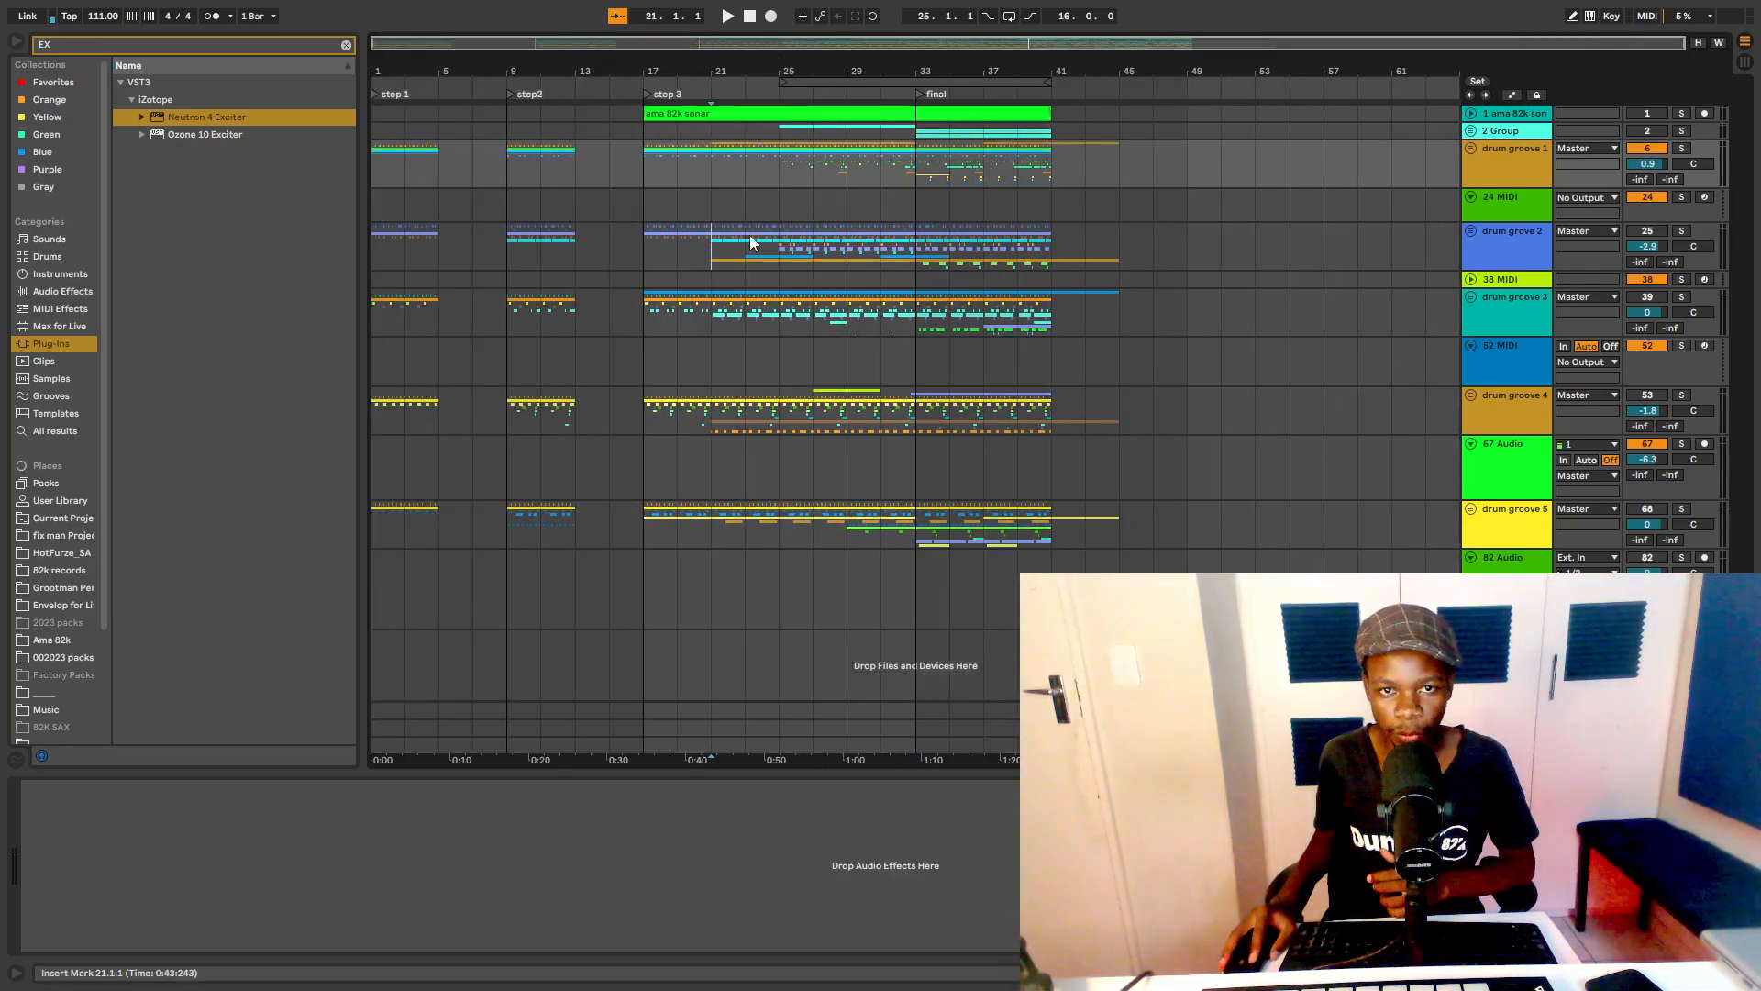
pyautogui.click(1488, 241)
pyautogui.click(1527, 318)
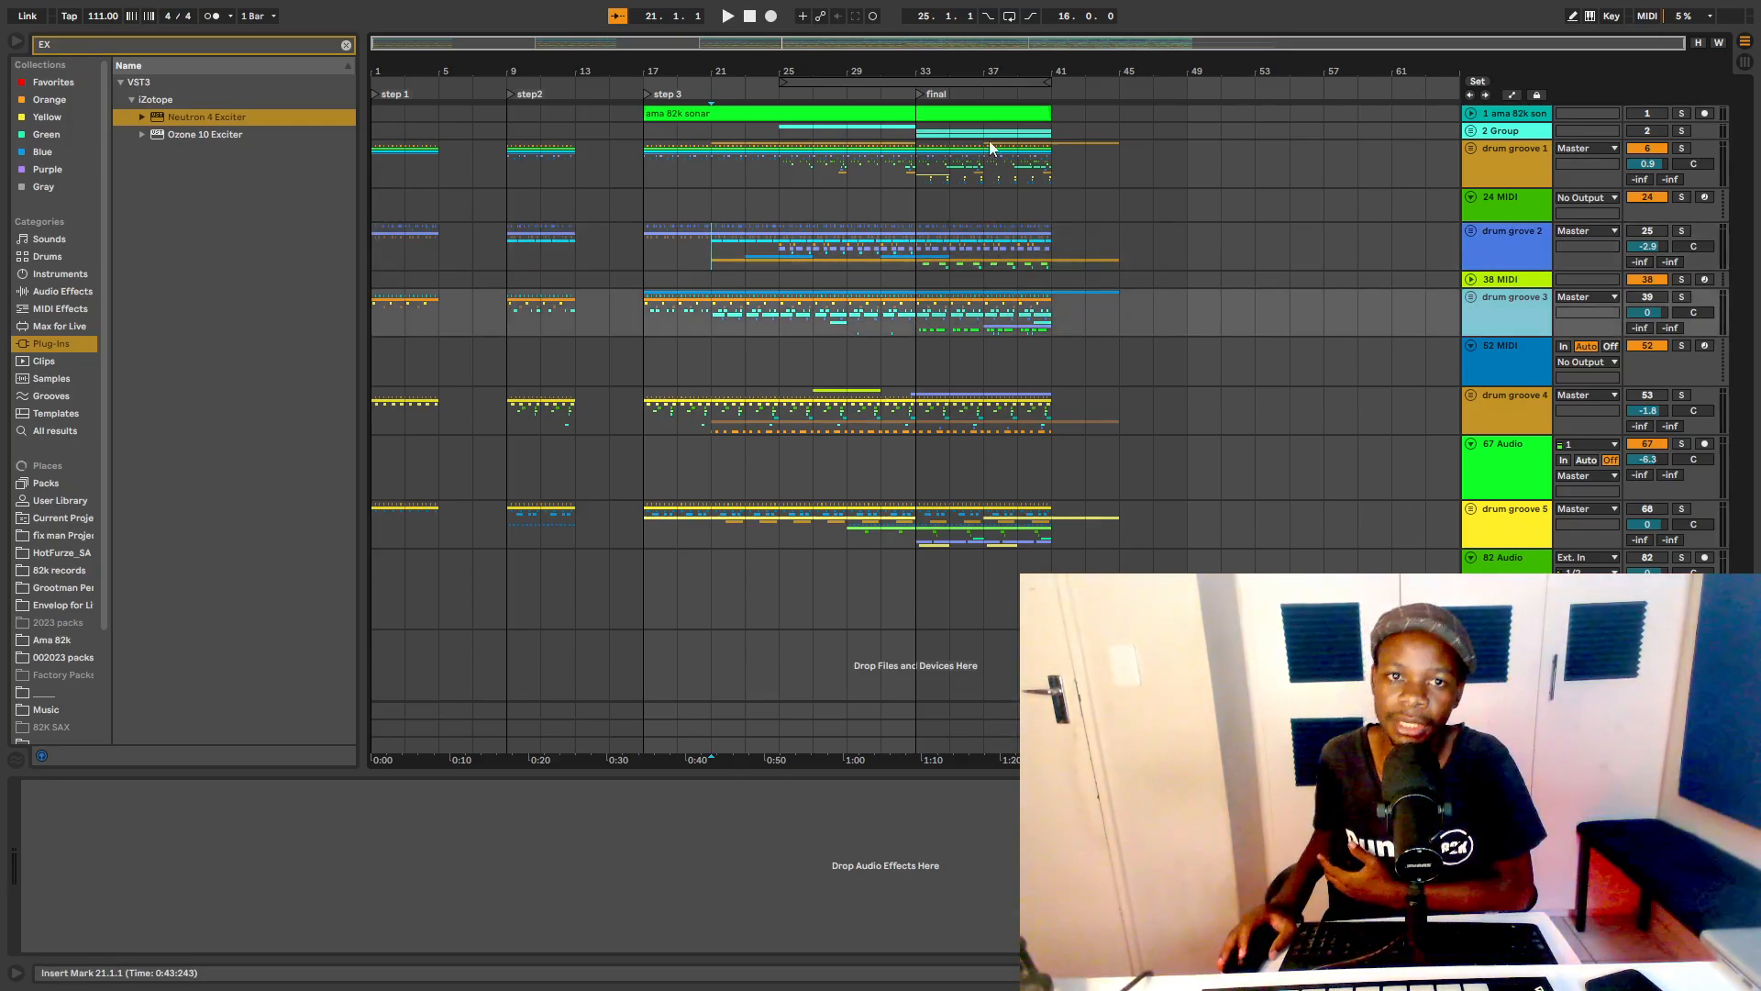
# Step: Unfold the ama 82k sonar track and the 2 Group, and select bars 25 to 41 across the group's first two log drum tracks
pyautogui.click(1470, 112)
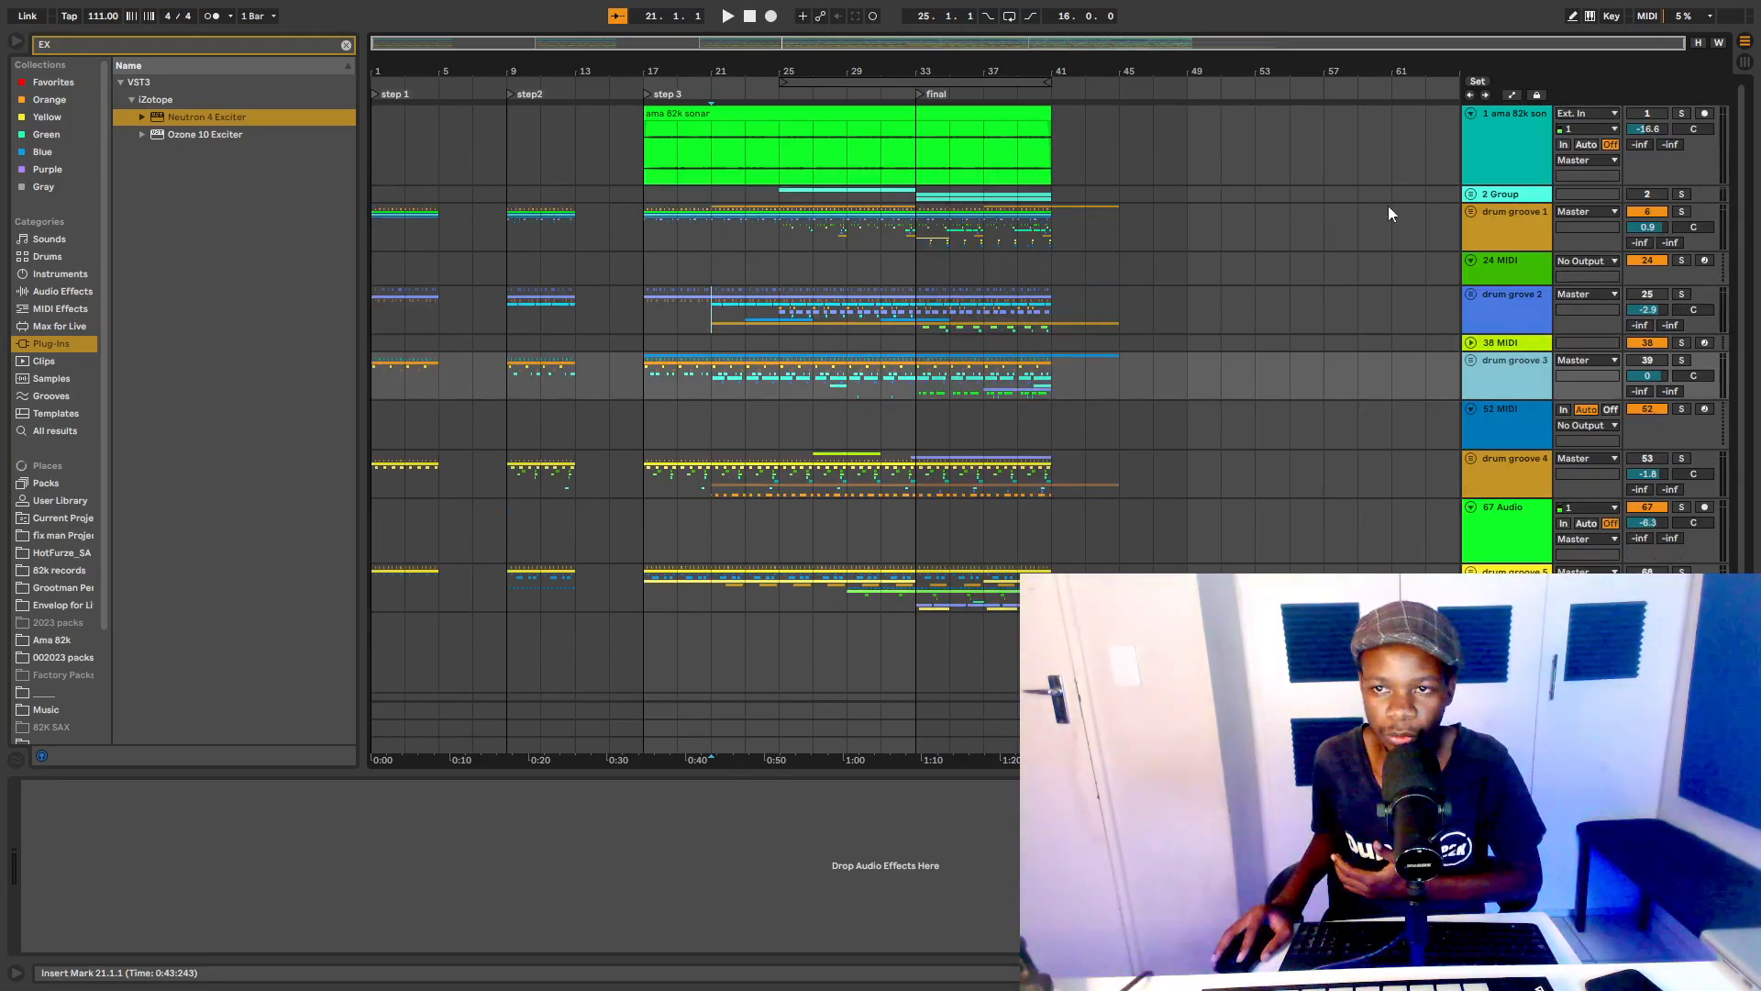
pyautogui.click(1473, 194)
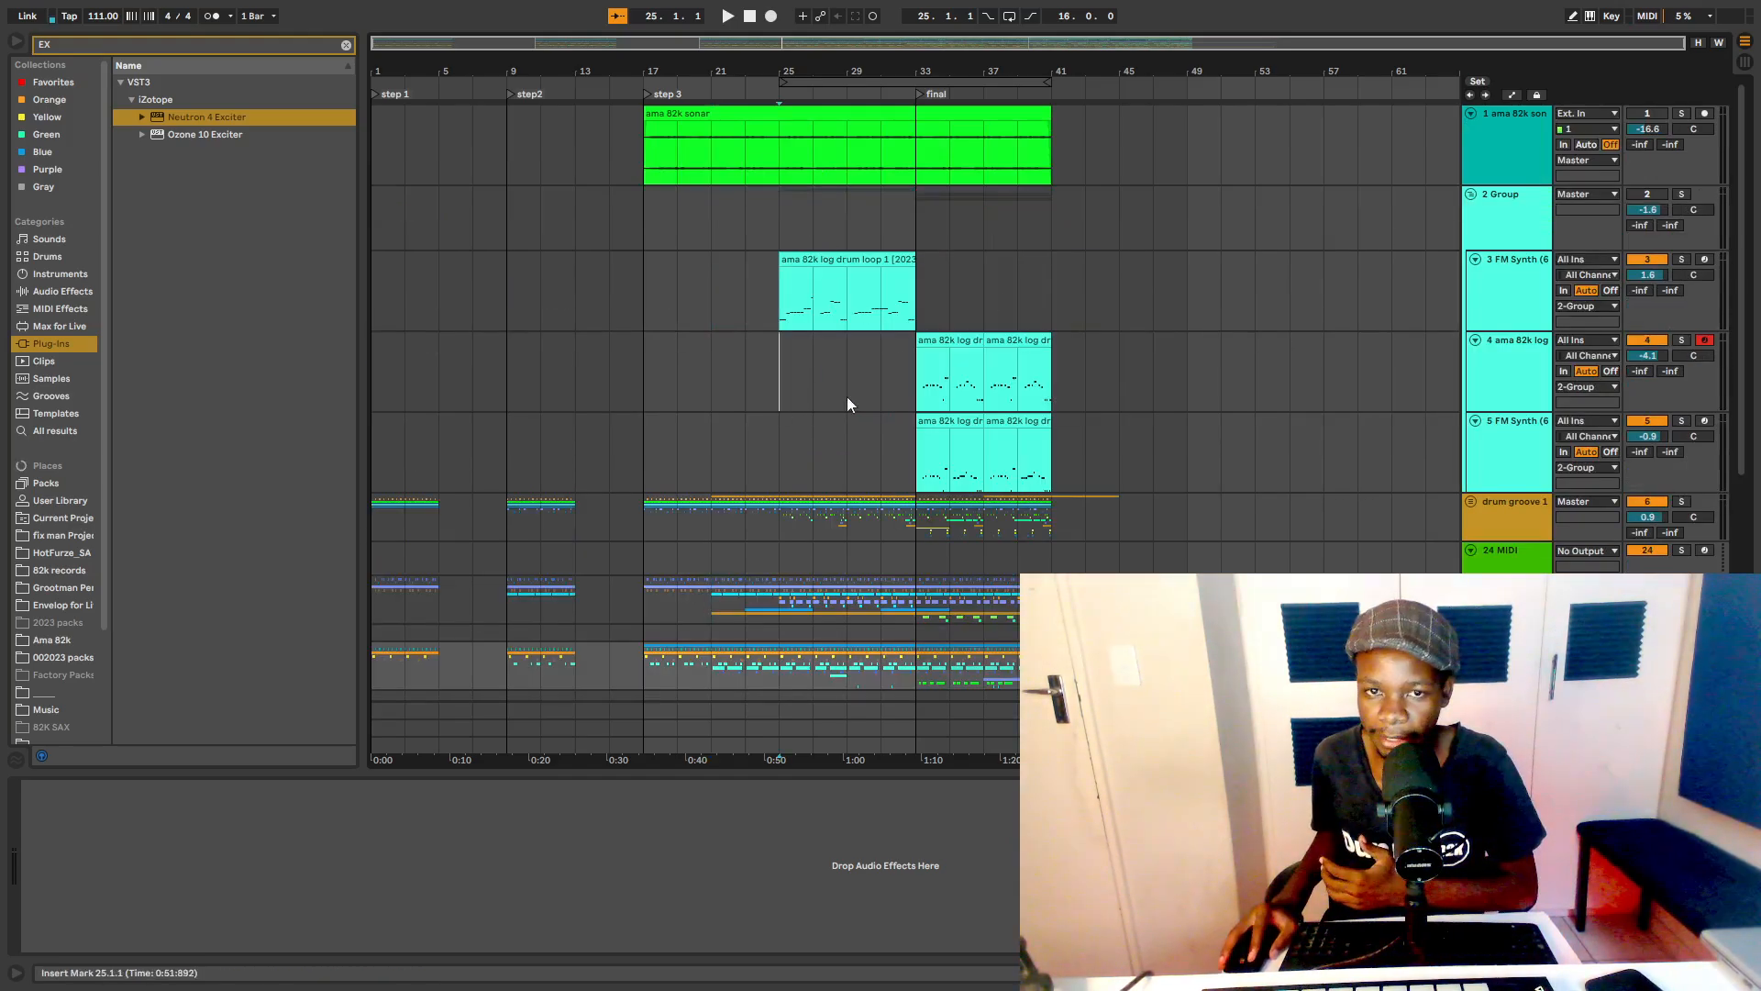
pyautogui.moveTo(846, 397); pyautogui.dragTo(1055, 312)
pyautogui.scroll(-1, 963, 470)
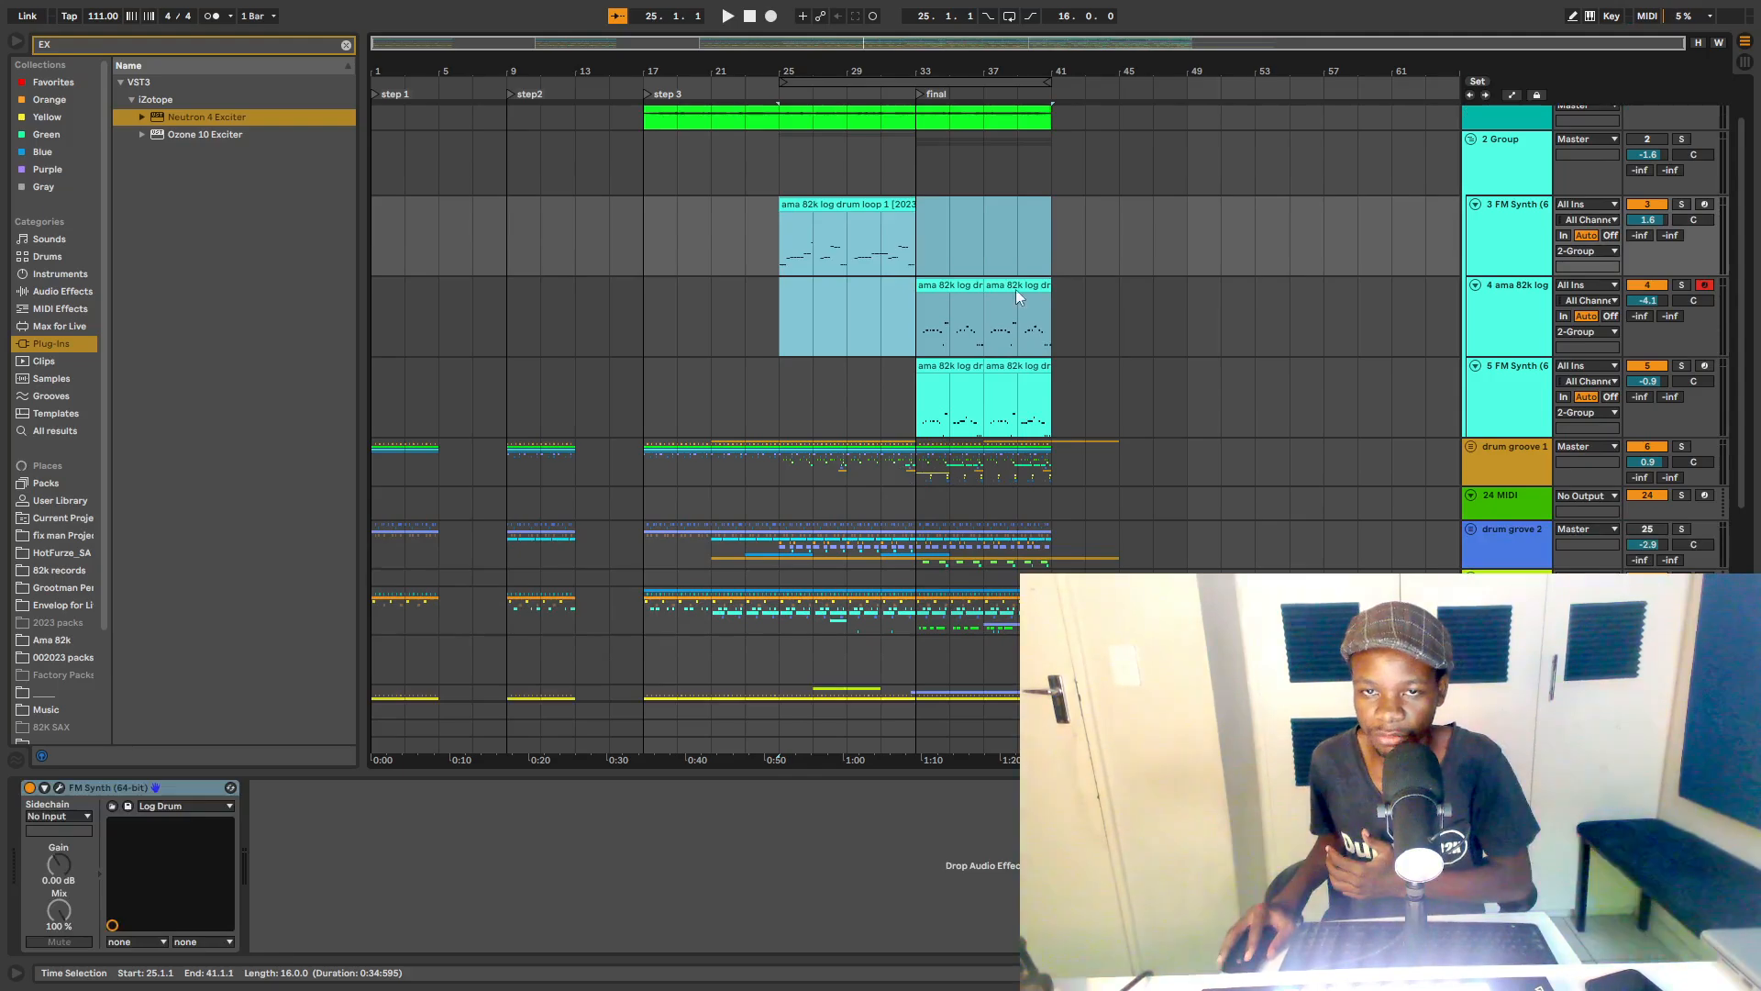
# Step: Enable the ama 82k sonar track and the 2 Group while playing the arrangement from bar 17
pyautogui.scroll(3, 1016, 289)
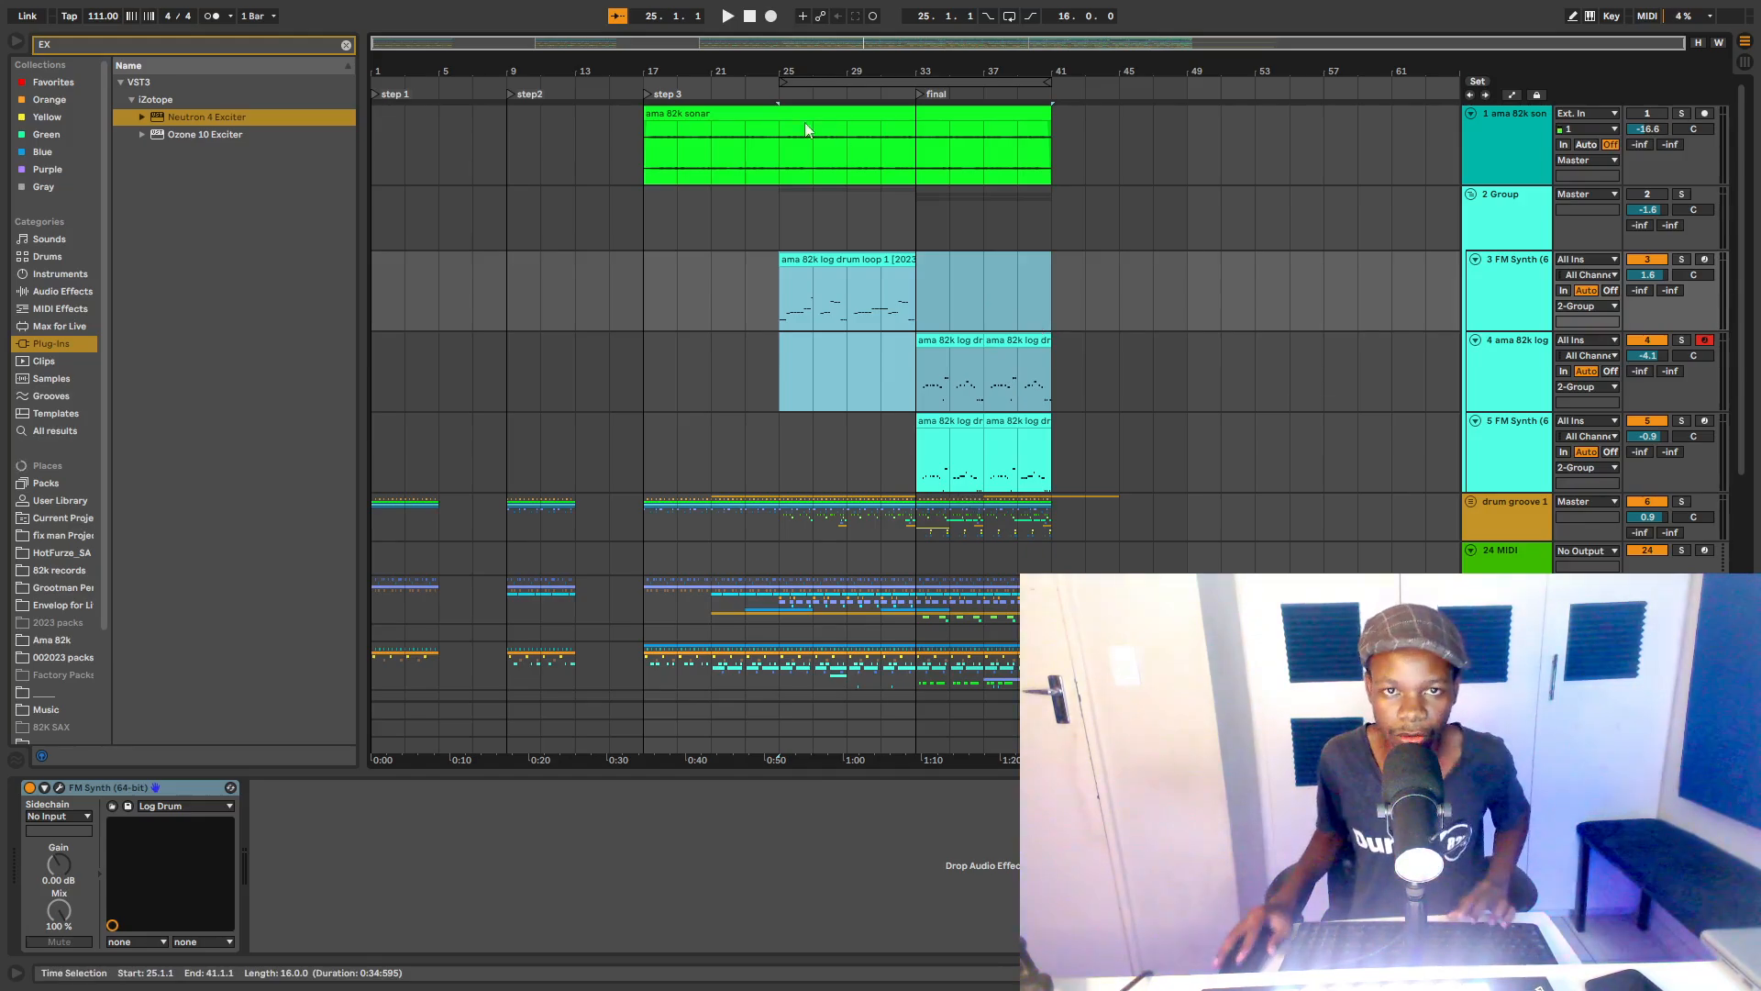
pyautogui.click(659, 167)
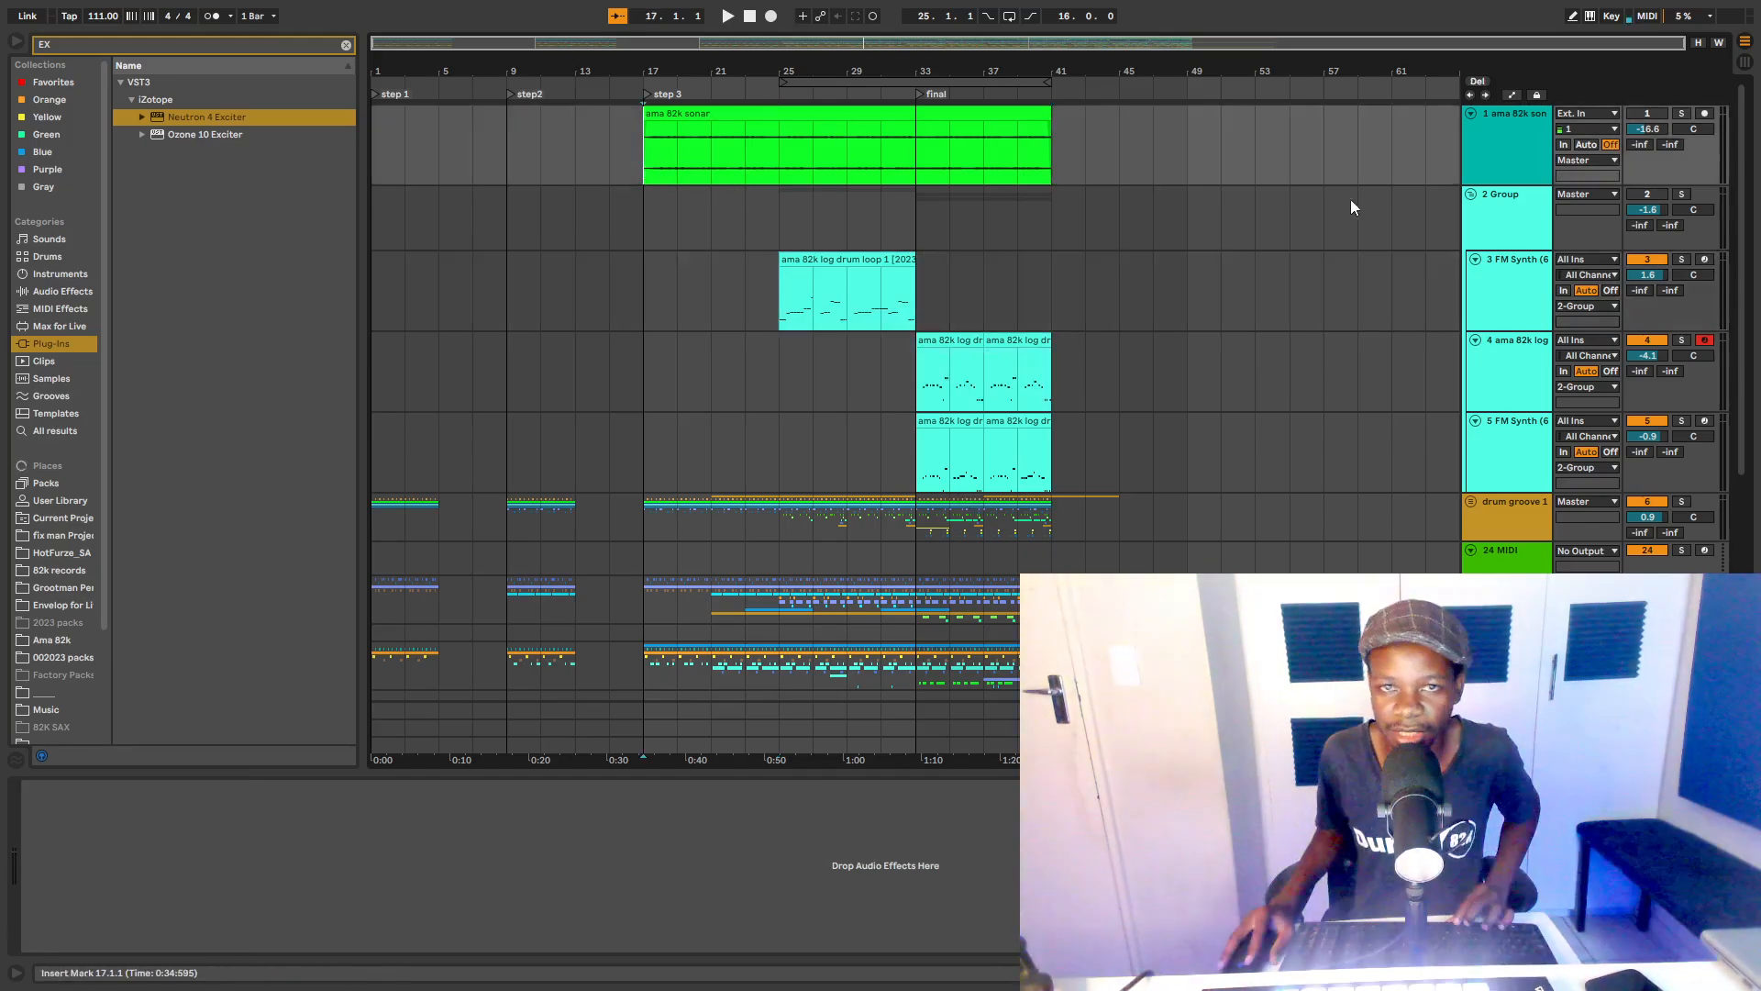
pyautogui.click(1647, 115)
pyautogui.press('space')
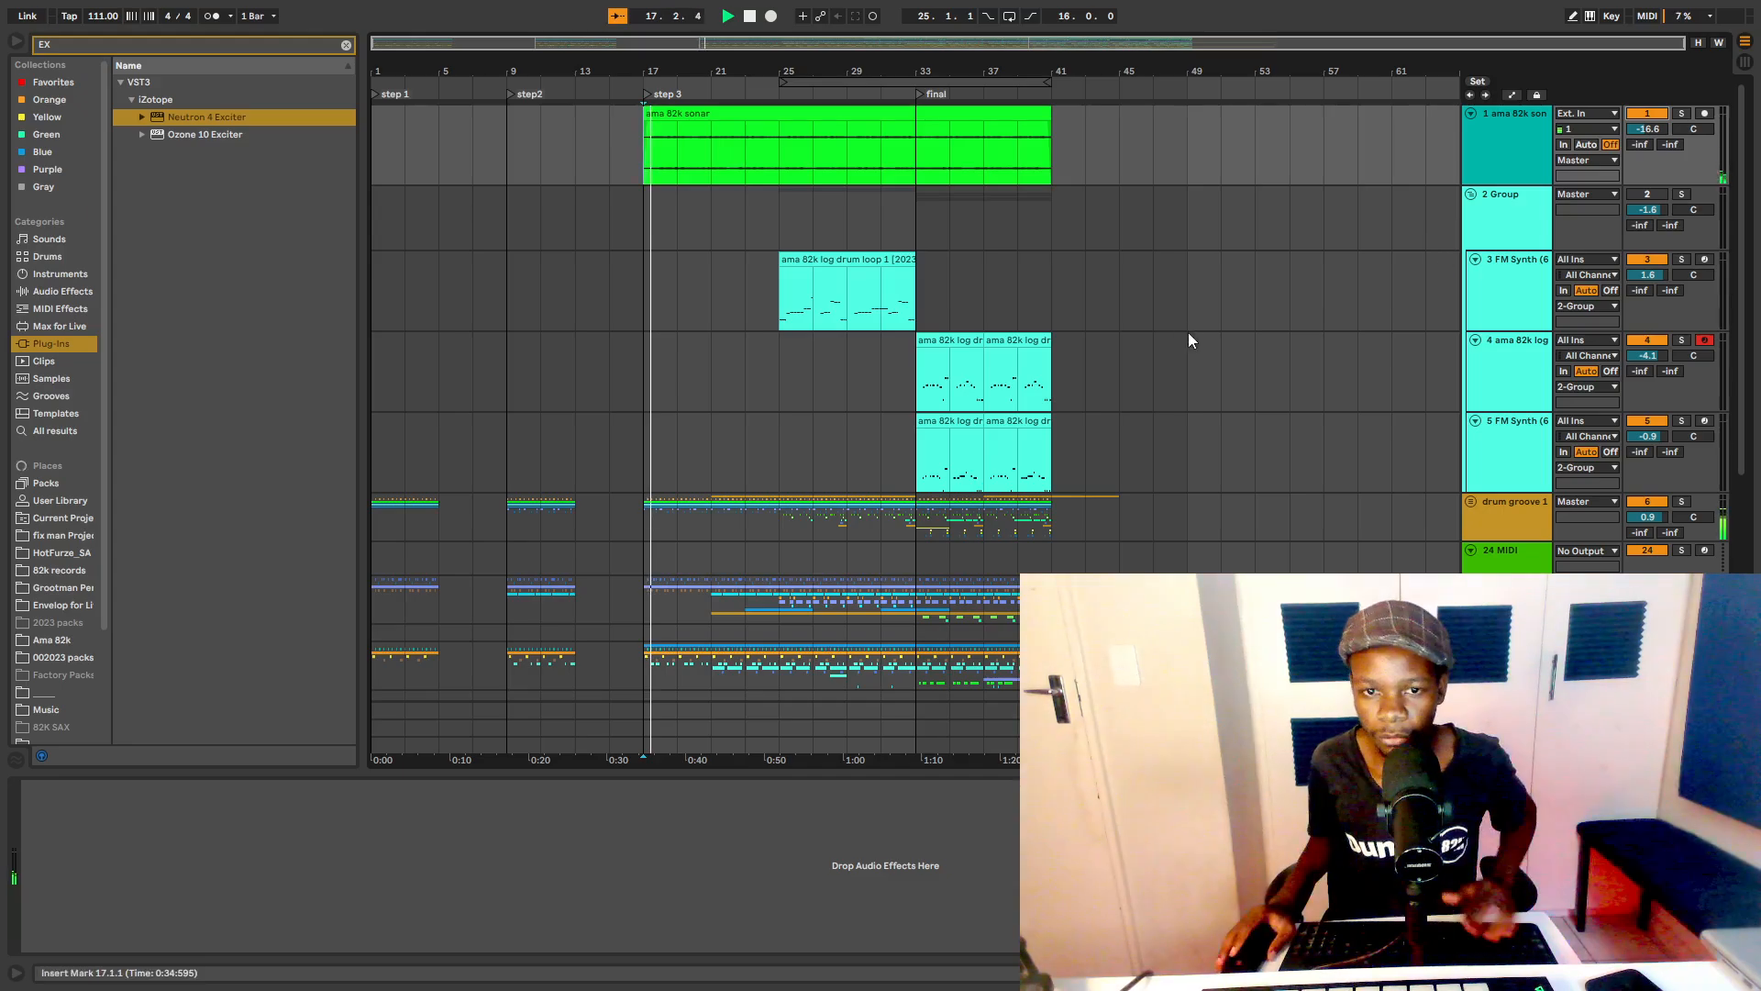
pyautogui.click(1647, 193)
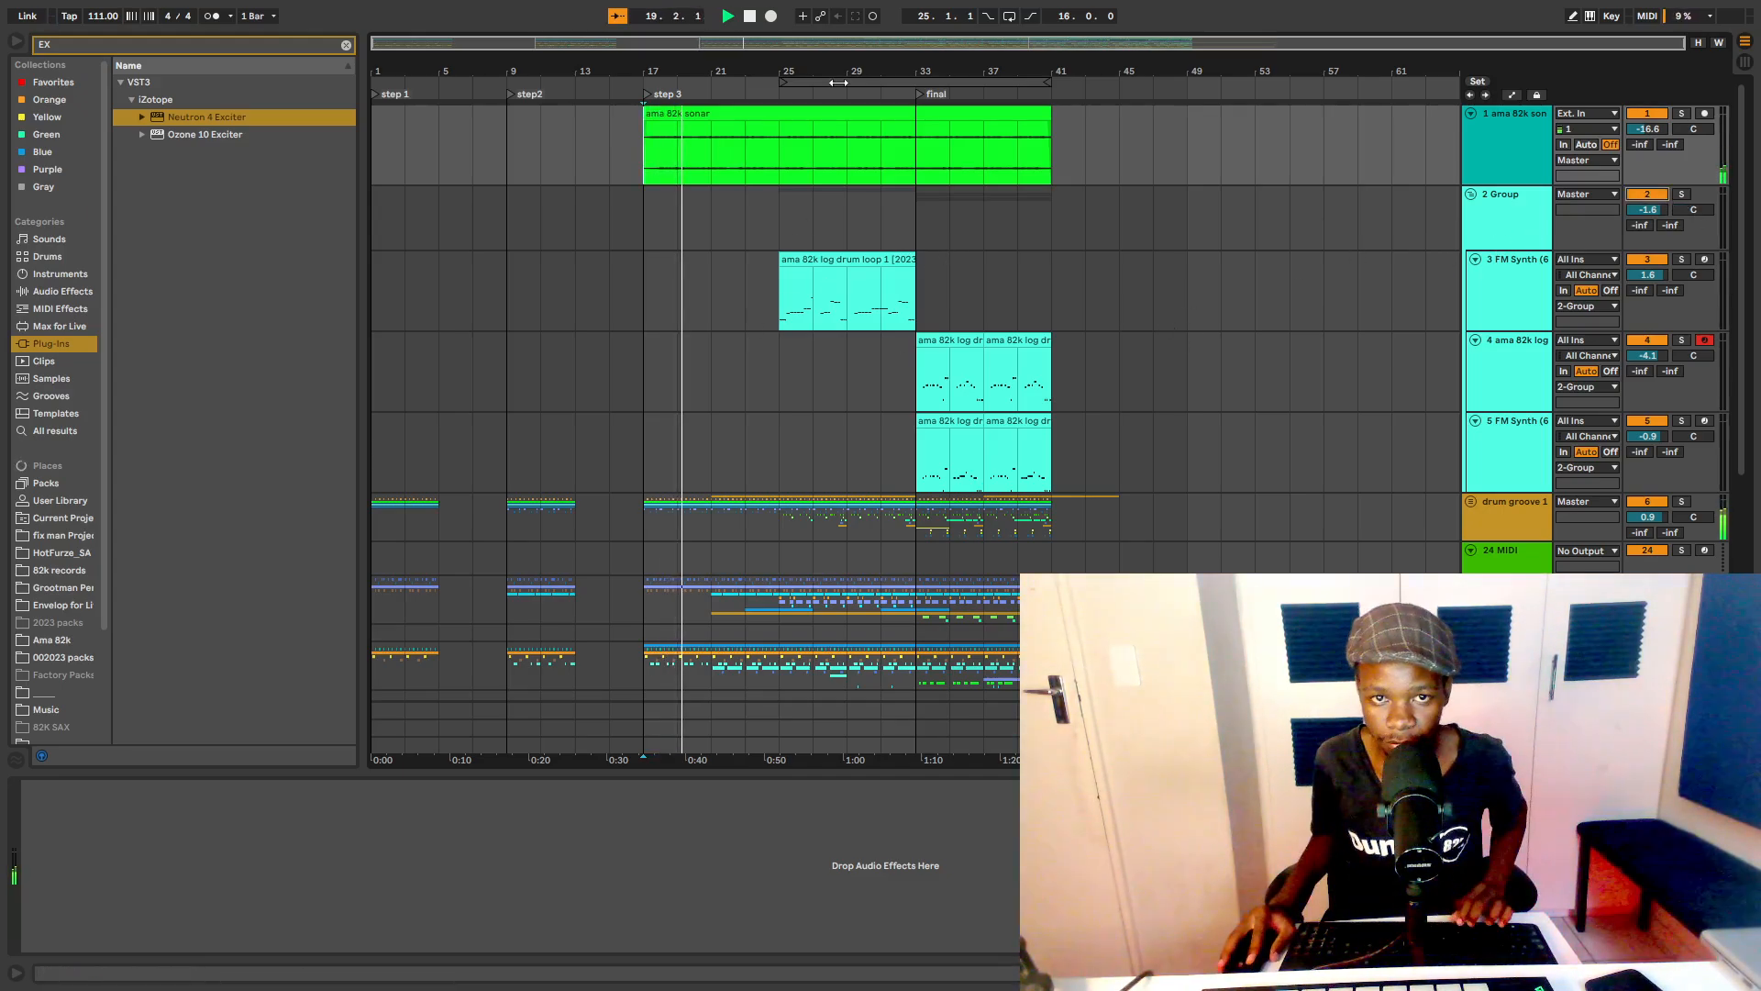
pyautogui.moveTo(806, 62); pyautogui.dragTo(801, 128)
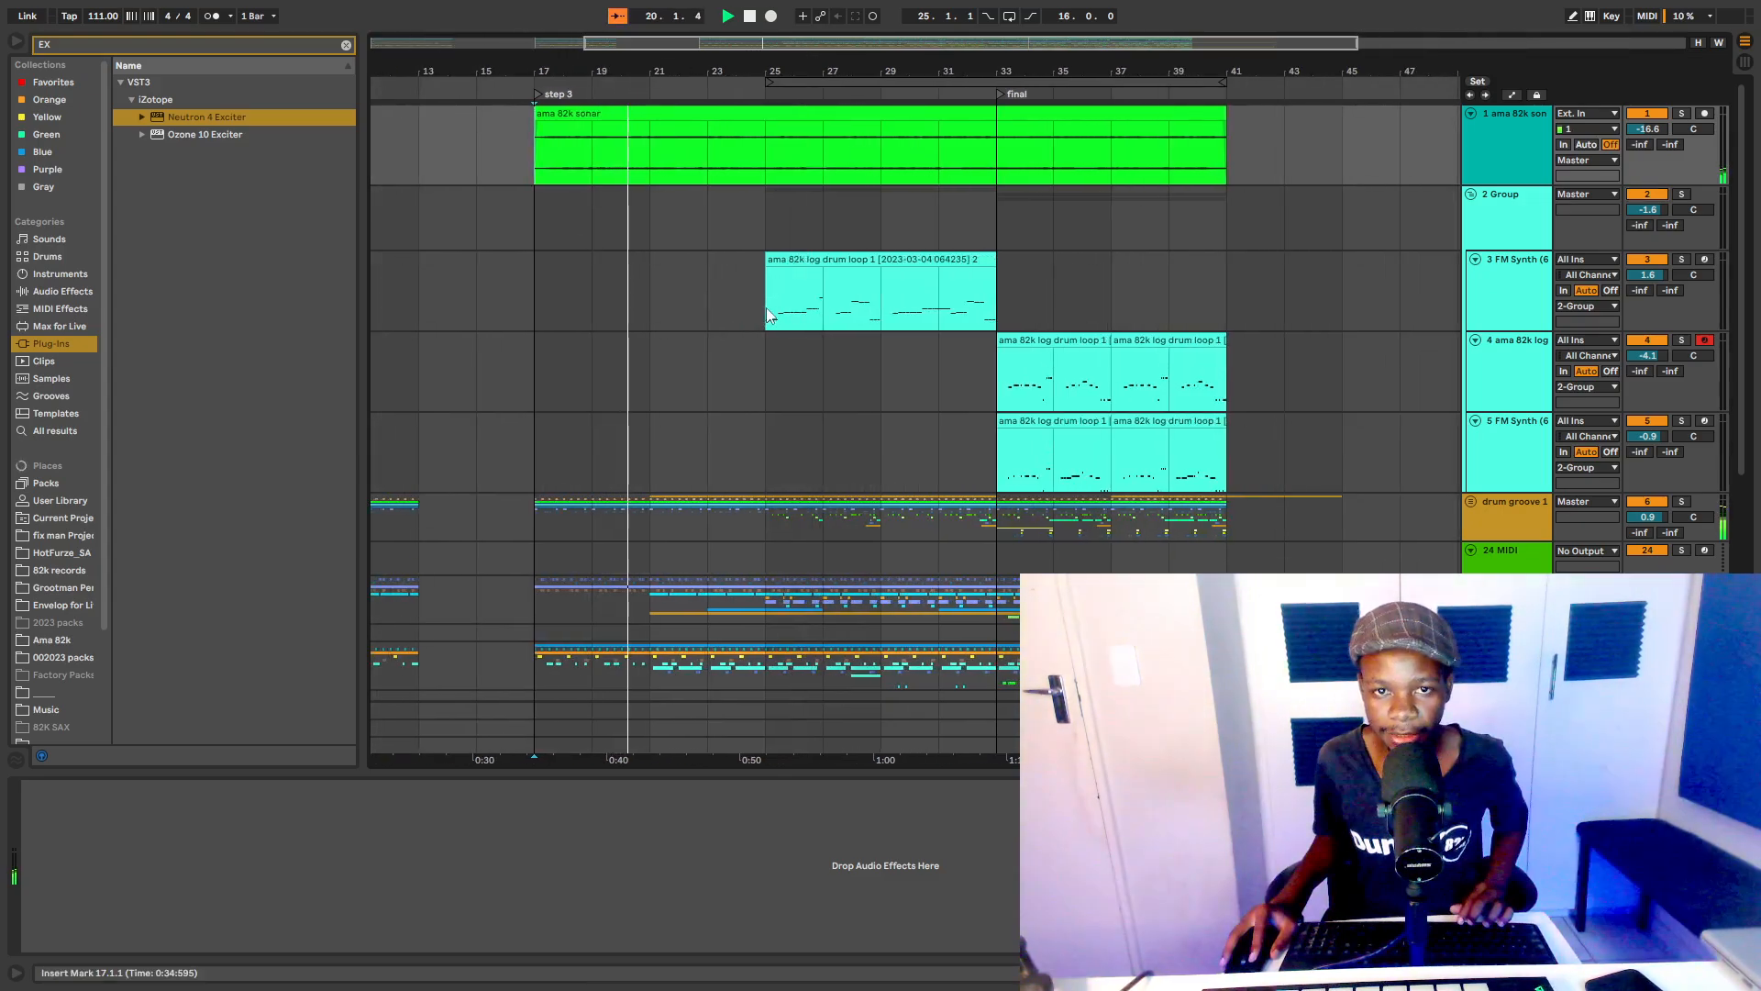
# Step: Play the groove with the sonar and log drums from bar 25 through the end of the final section and stop
pyautogui.click(766, 306)
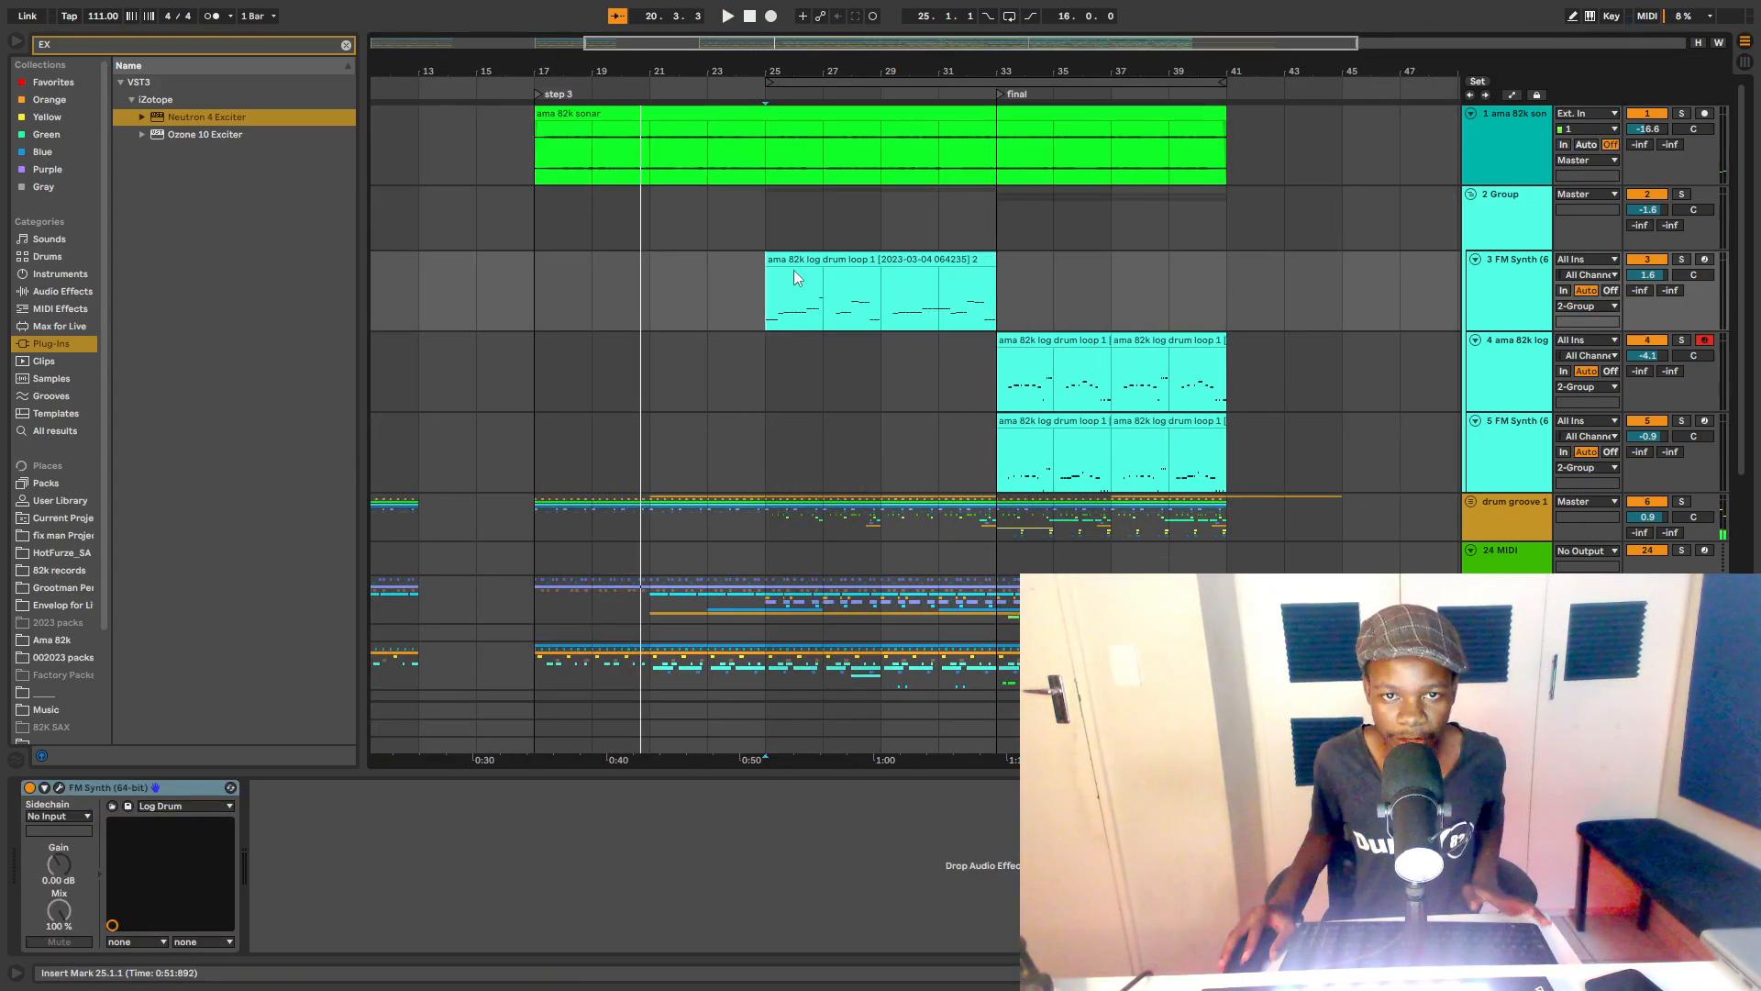
pyautogui.press('space')
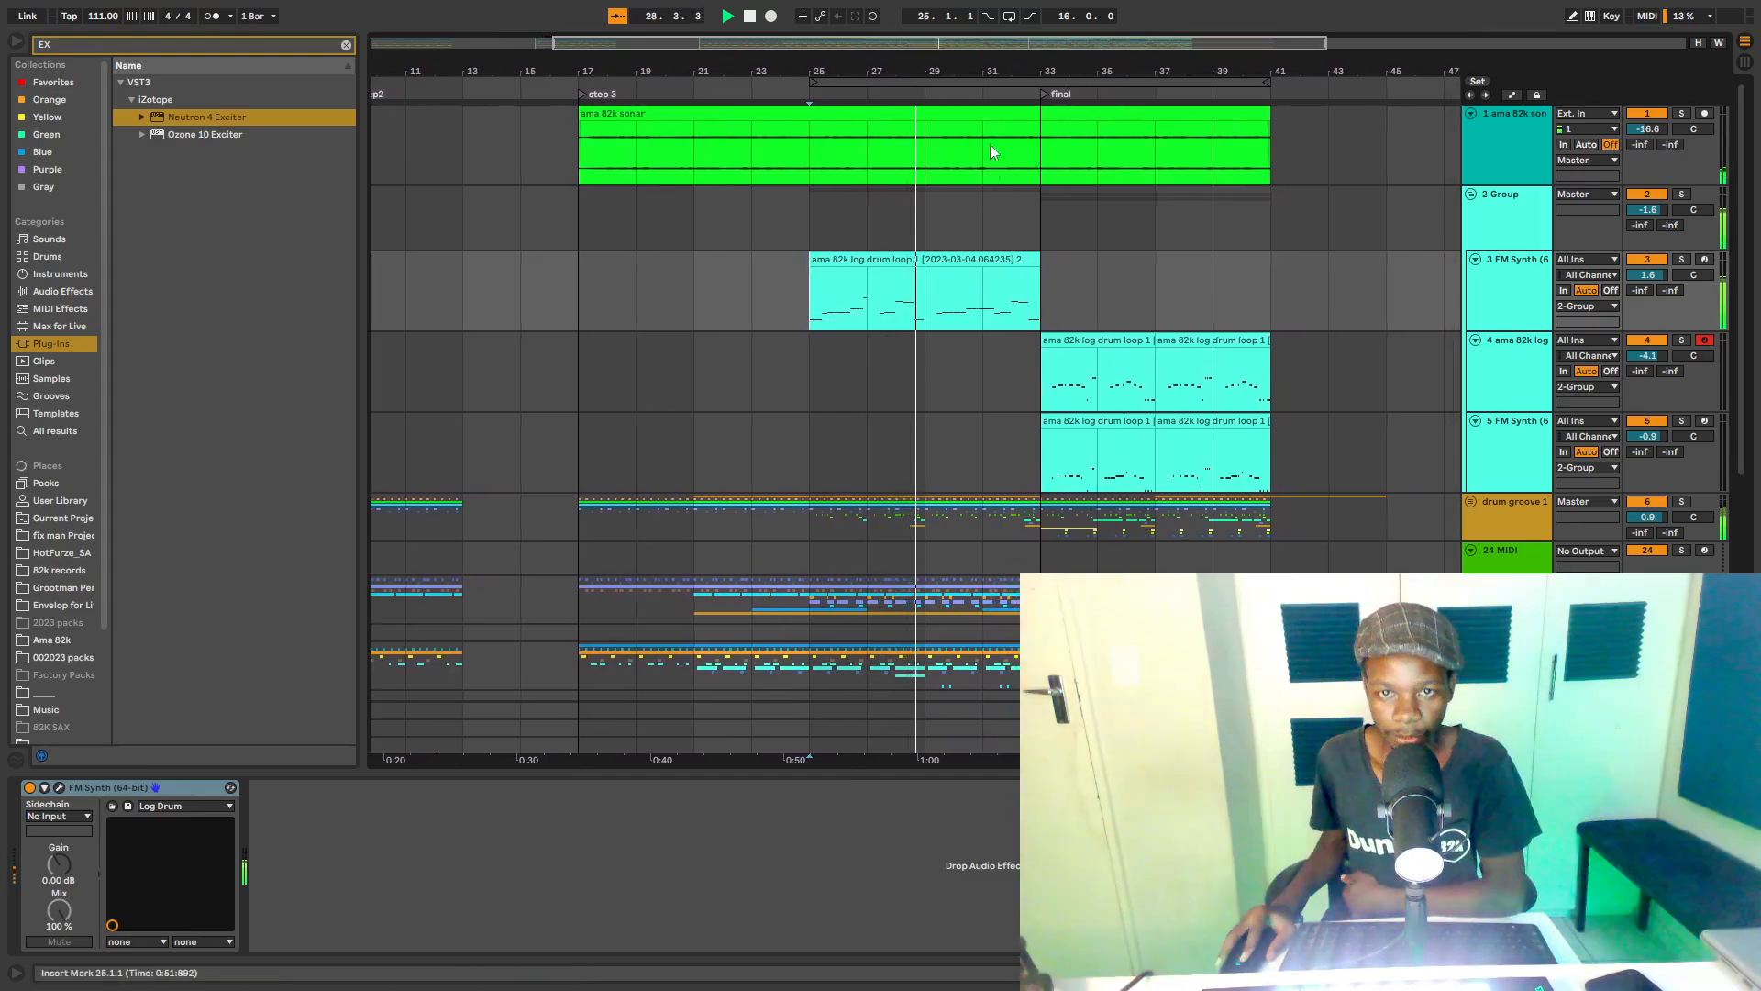
pyautogui.moveTo(980, 71)
pyautogui.mouseDown()
pyautogui.moveTo(980, 156)
pyautogui.moveTo(983, 85)
pyautogui.moveTo(943, 44)
pyautogui.mouseUp()
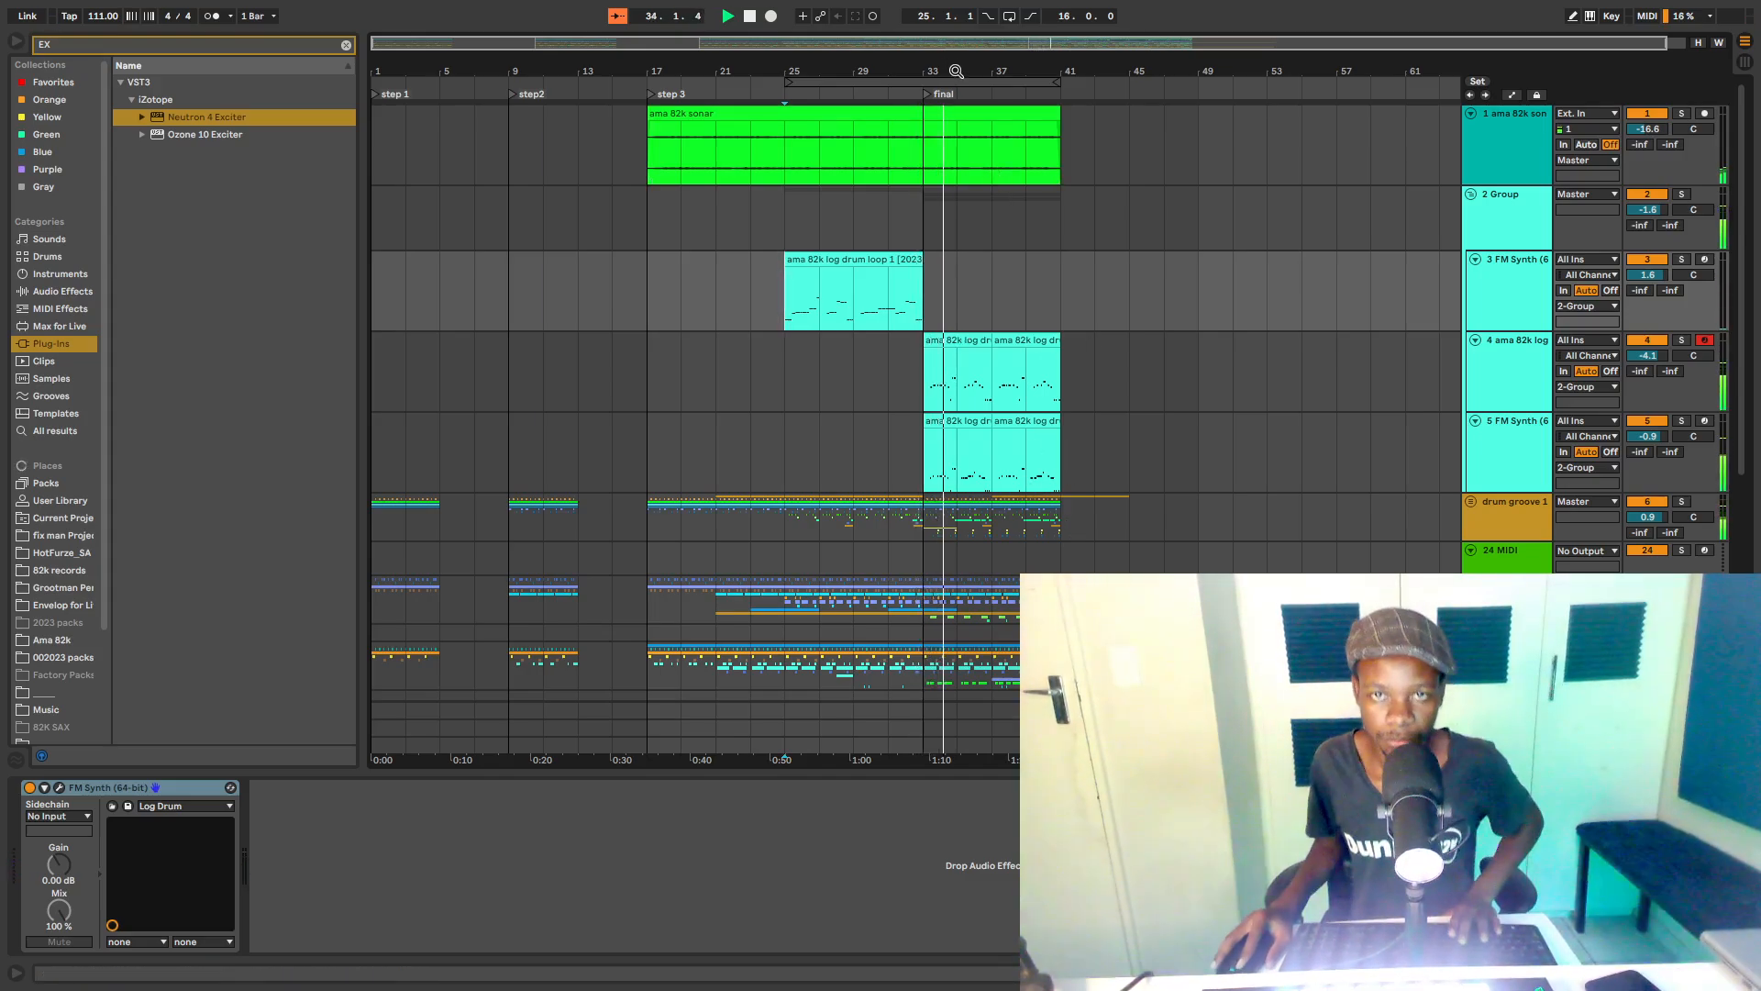
pyautogui.moveTo(955, 73); pyautogui.dragTo(958, 93)
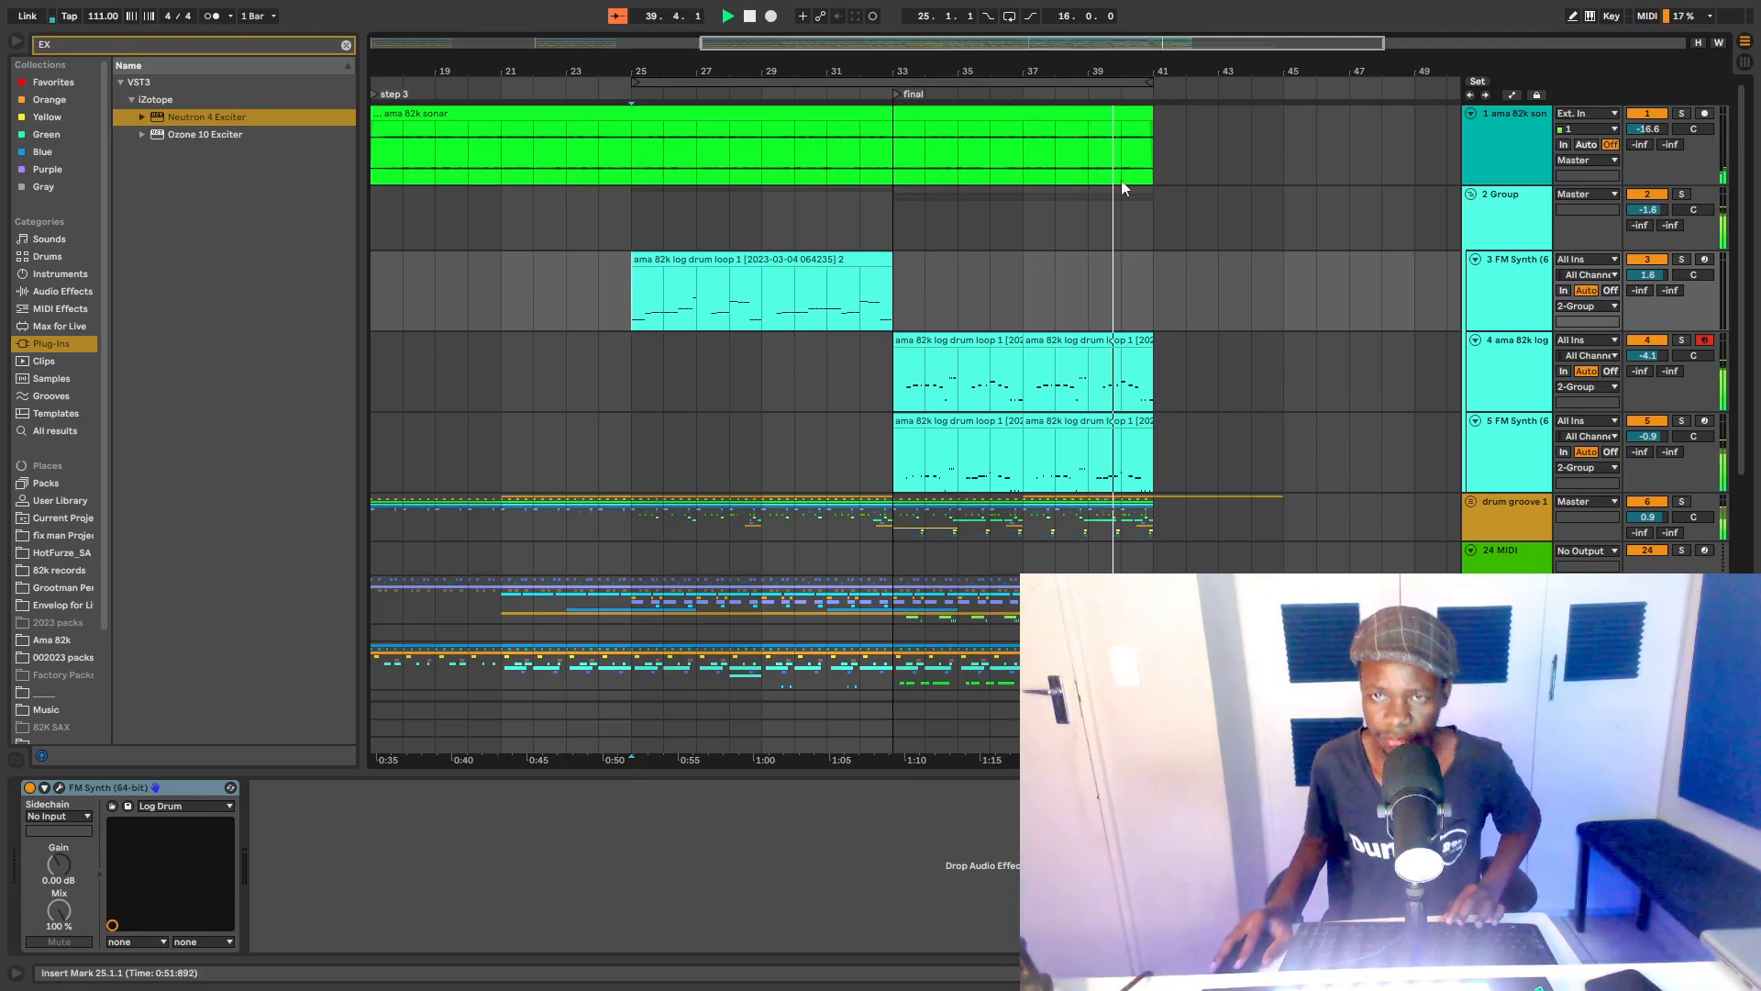
pyautogui.scroll(10, 1140, 642)
pyautogui.scroll(-10, 1140, 642)
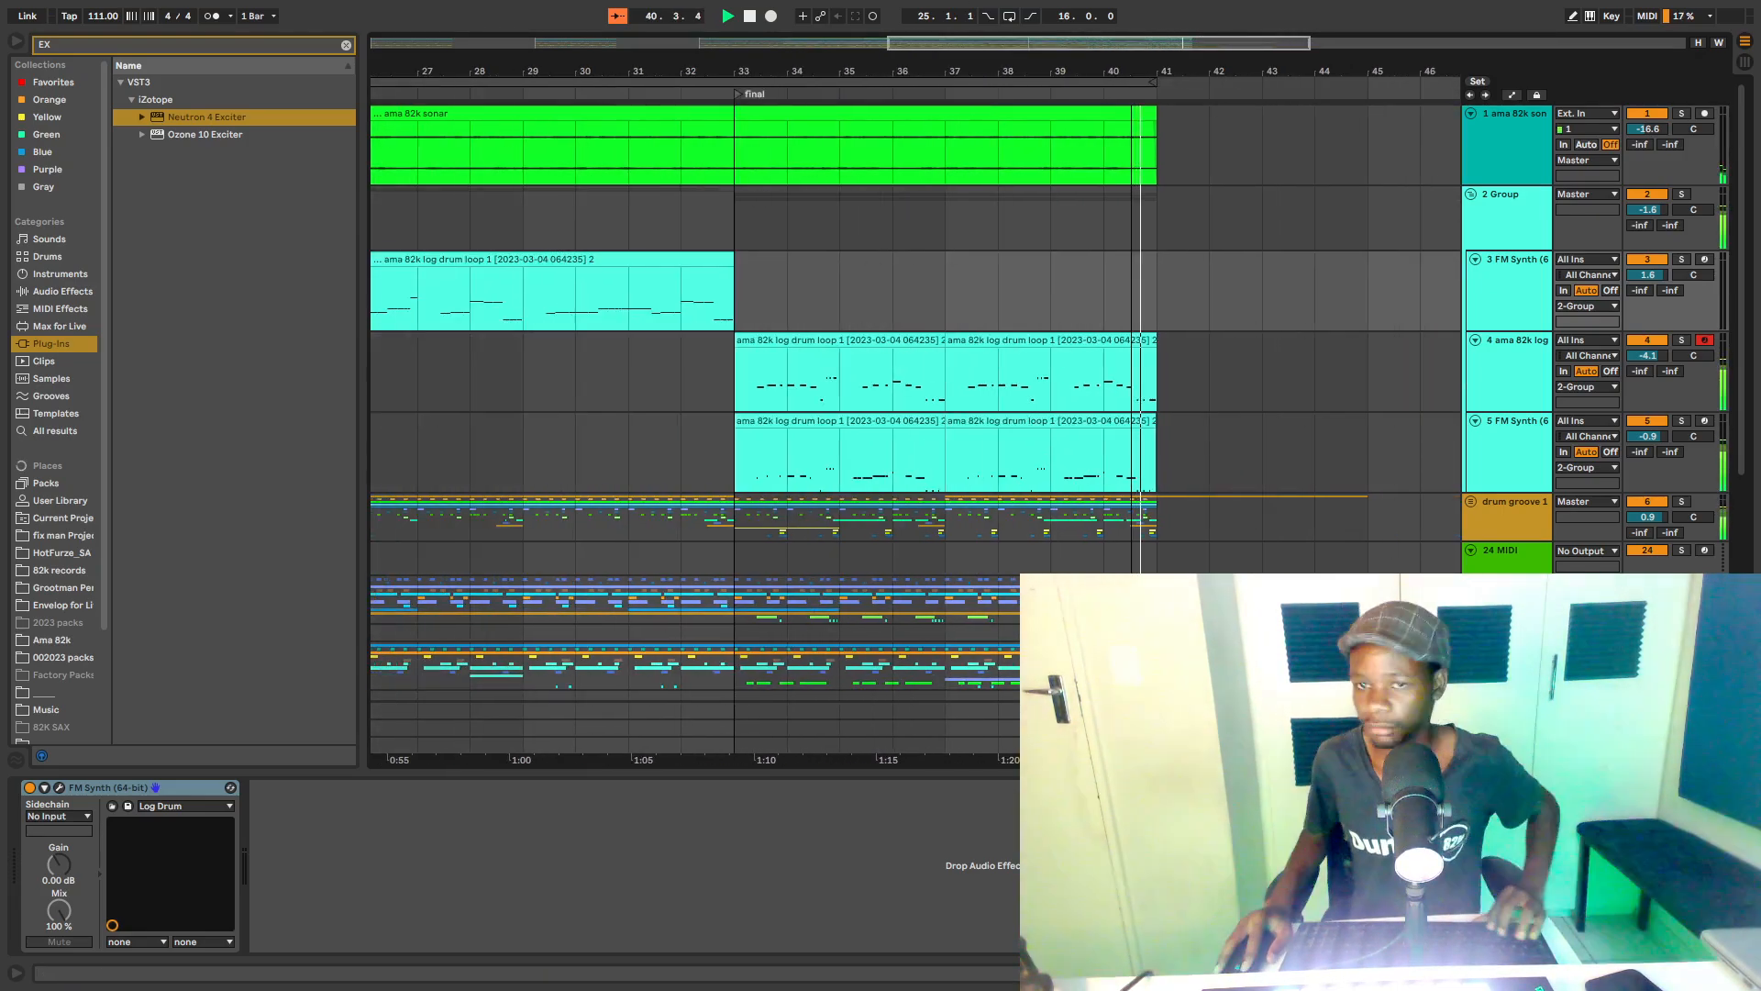
pyautogui.scroll(10, 1140, 642)
pyautogui.scroll(-10, 1140, 642)
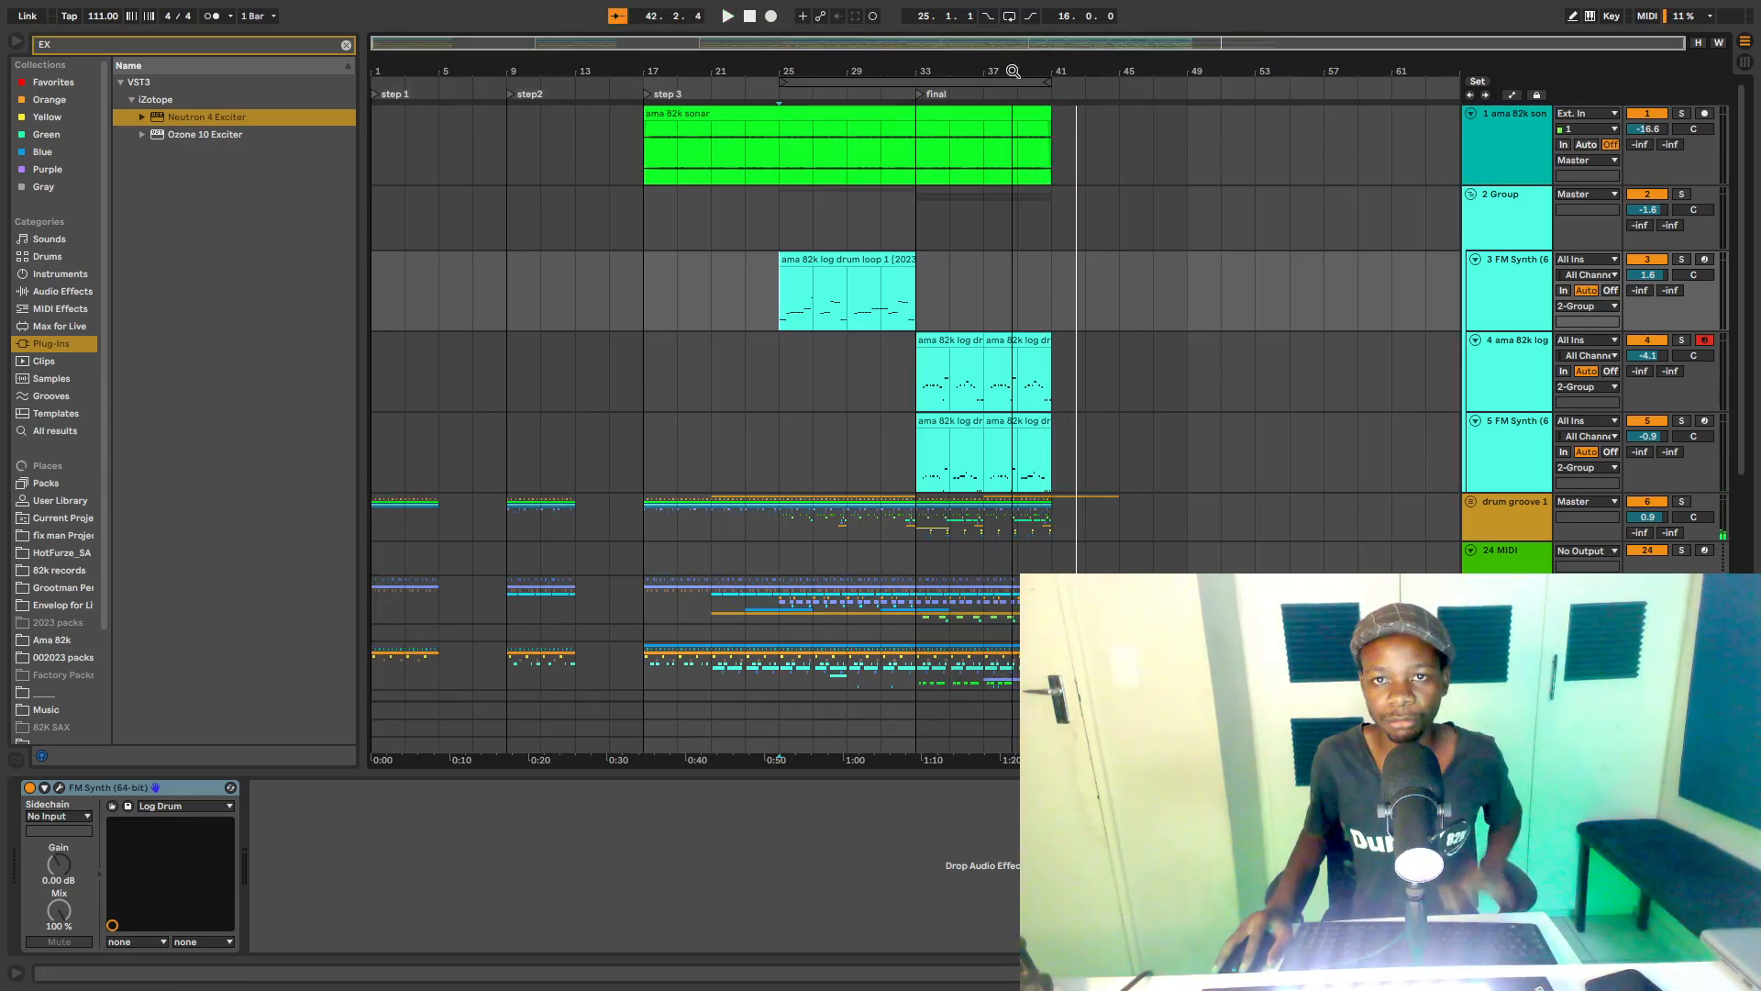
# Step: Collapse the 2 Group and the ama 82k sonar track, with bars 25 to 41 selected across both
pyautogui.click(1471, 195)
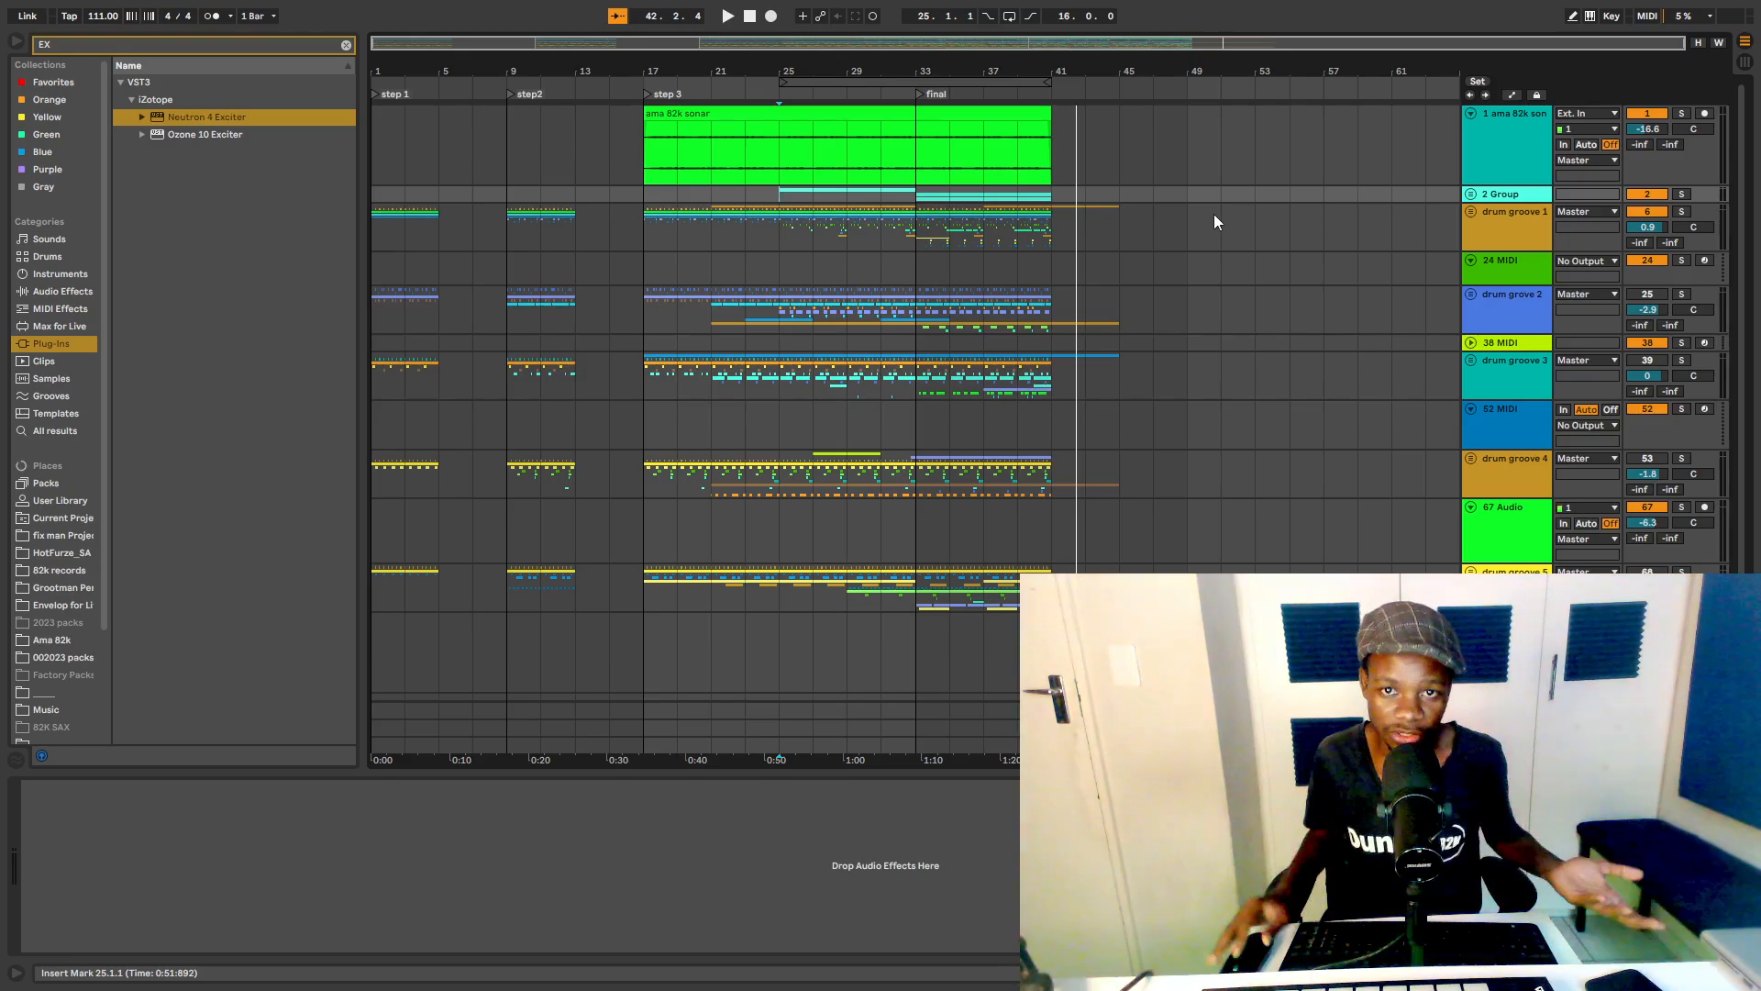
pyautogui.click(649, 237)
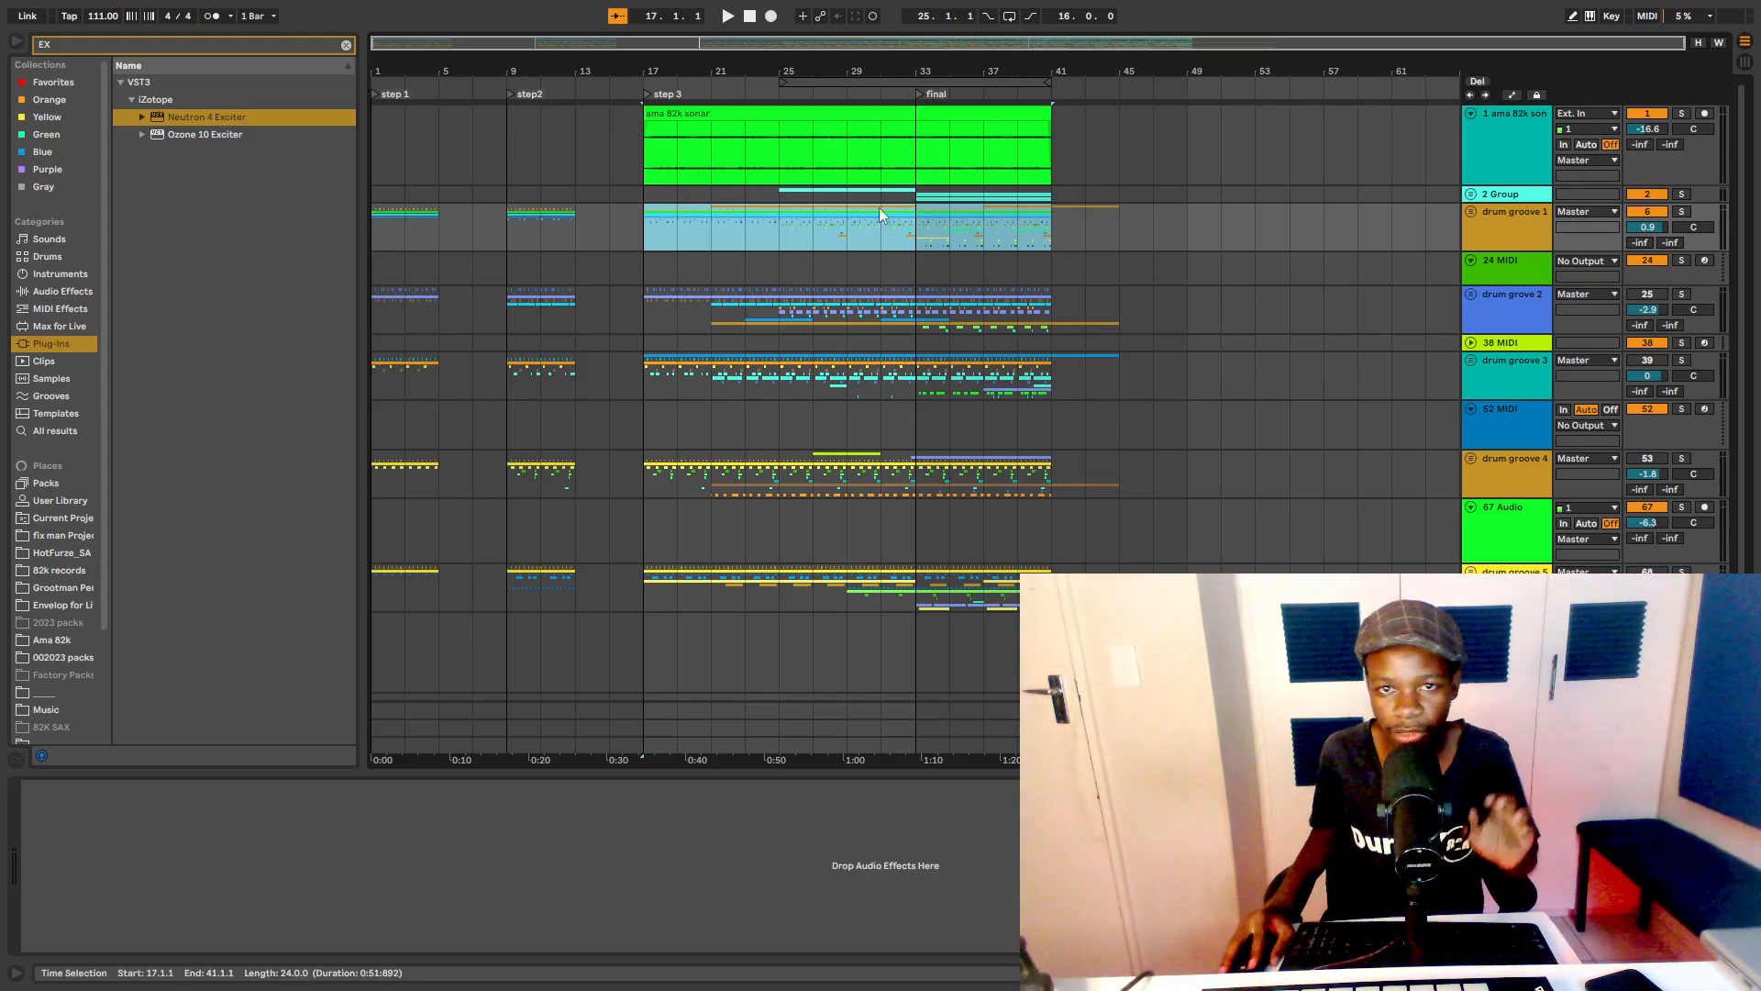
pyautogui.moveTo(780, 190); pyautogui.dragTo(1038, 141)
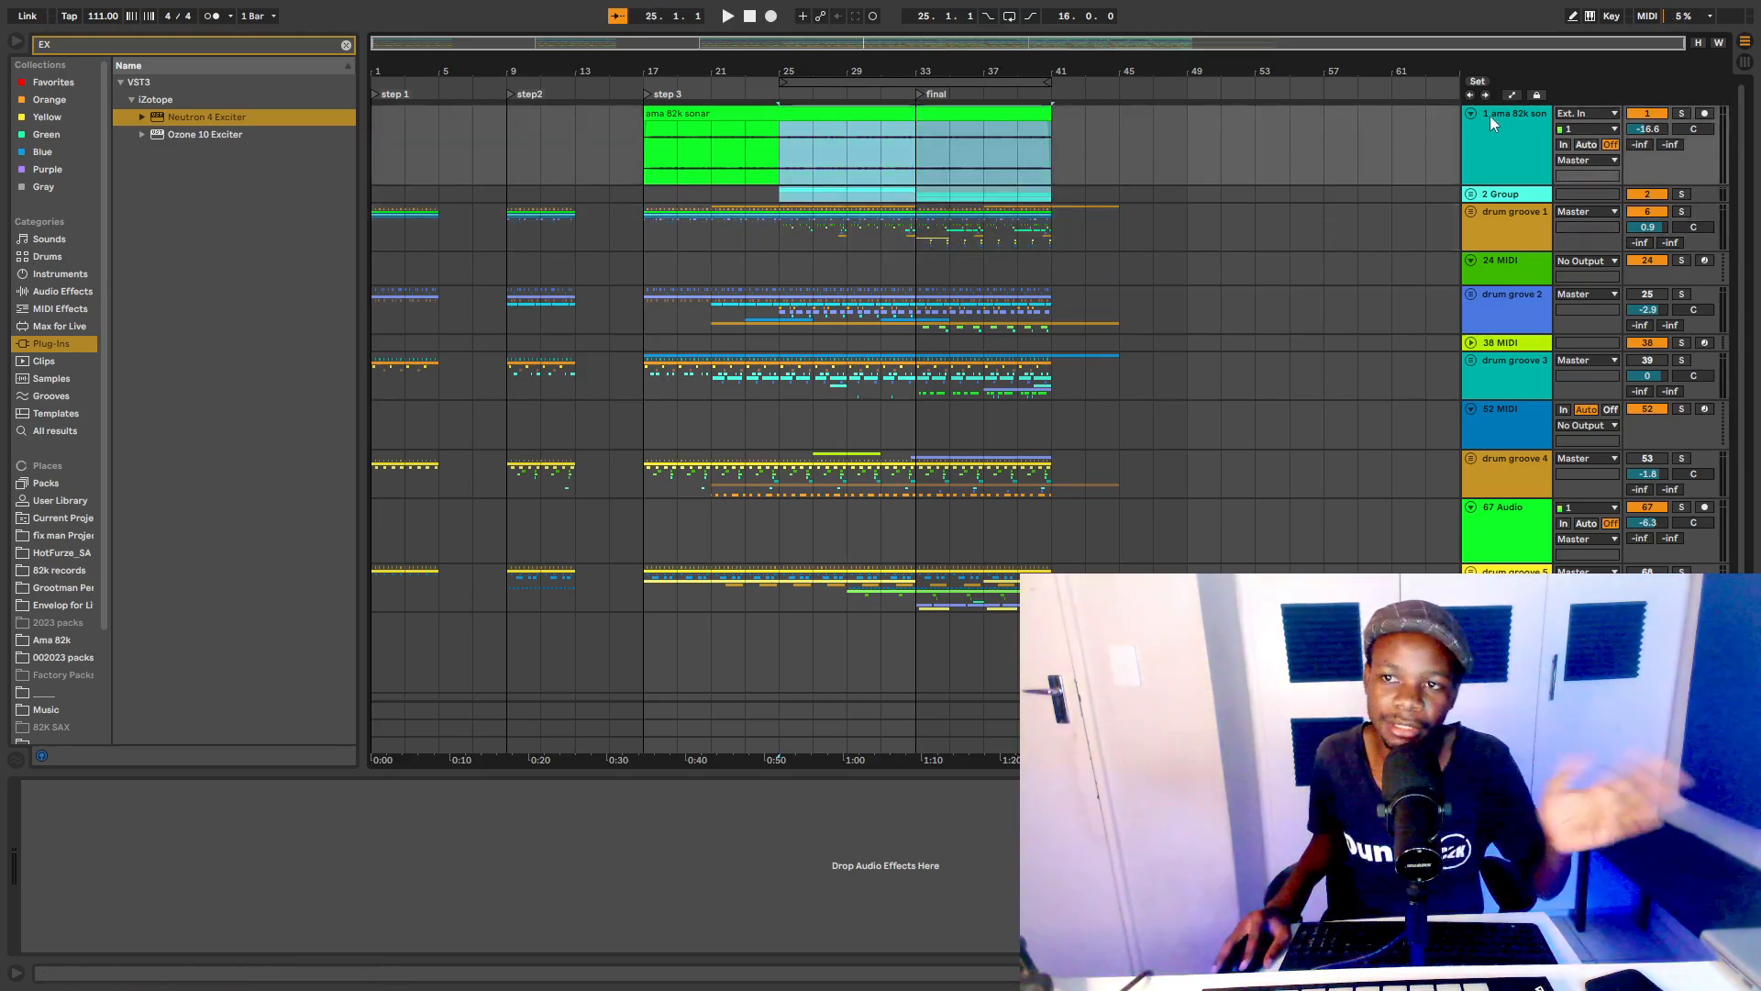
pyautogui.click(1471, 114)
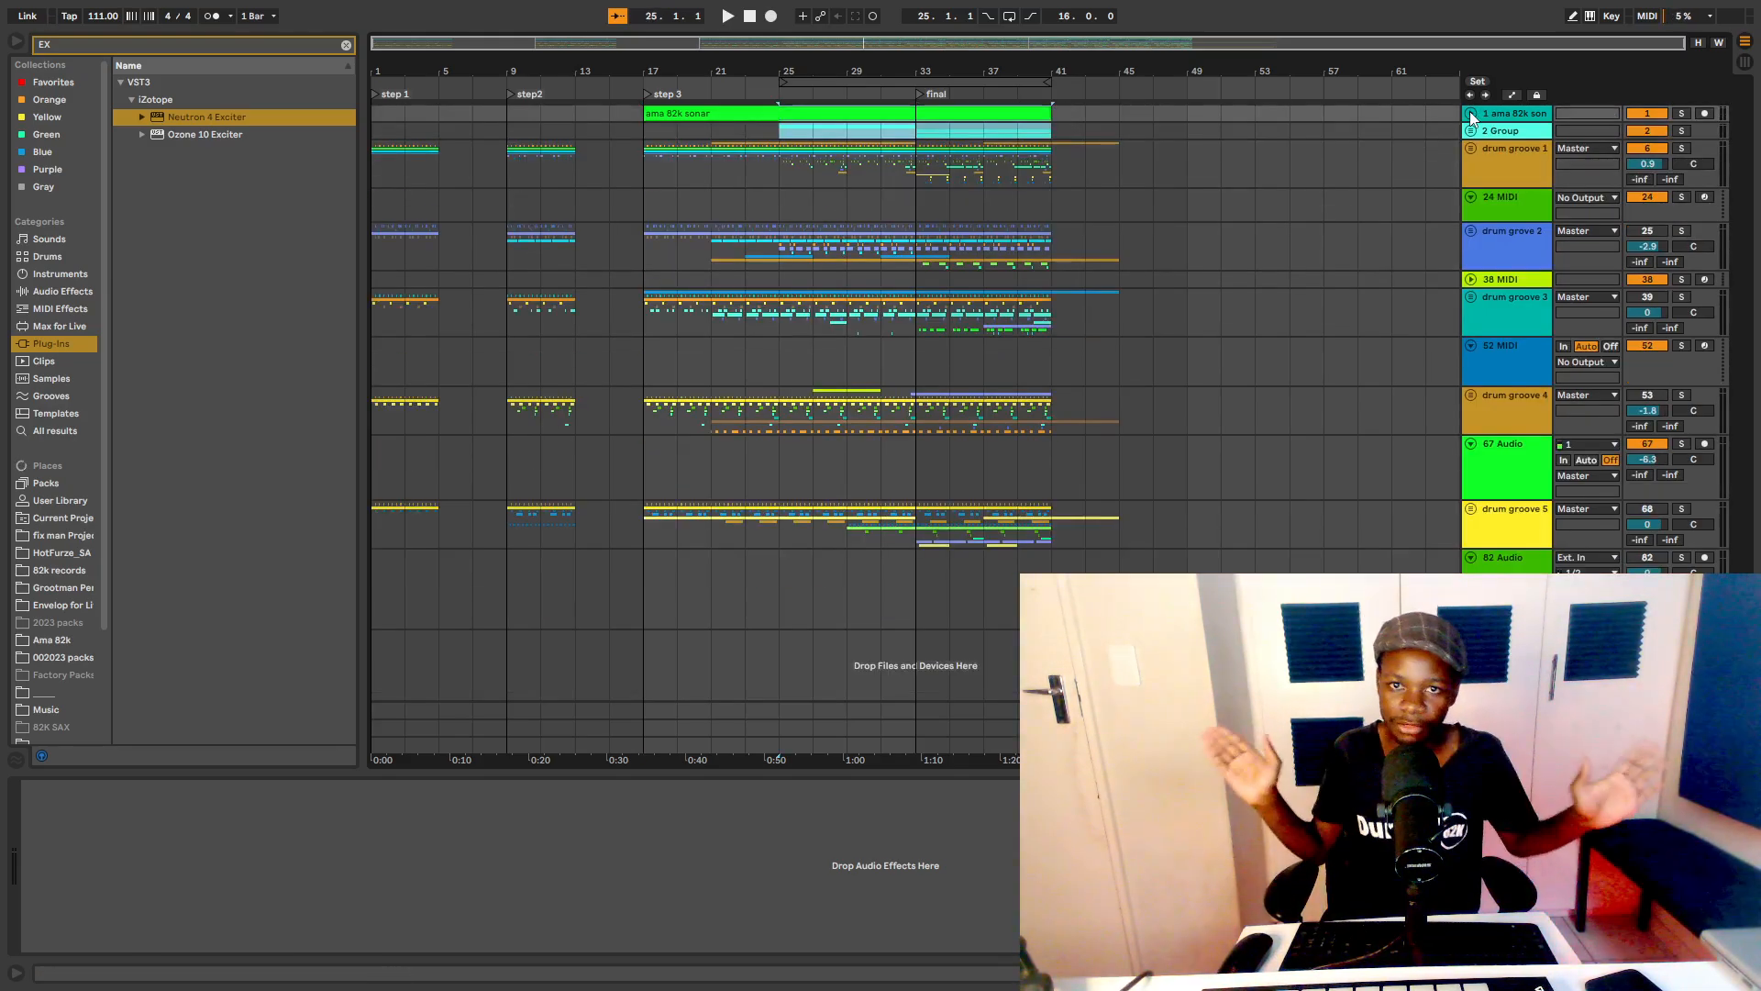
# Step: Disable the 2 Group, ama 82k sonar and drum groove 1 tracks, then enable drum grove 2 and play it from bar 1
pyautogui.click(1643, 130)
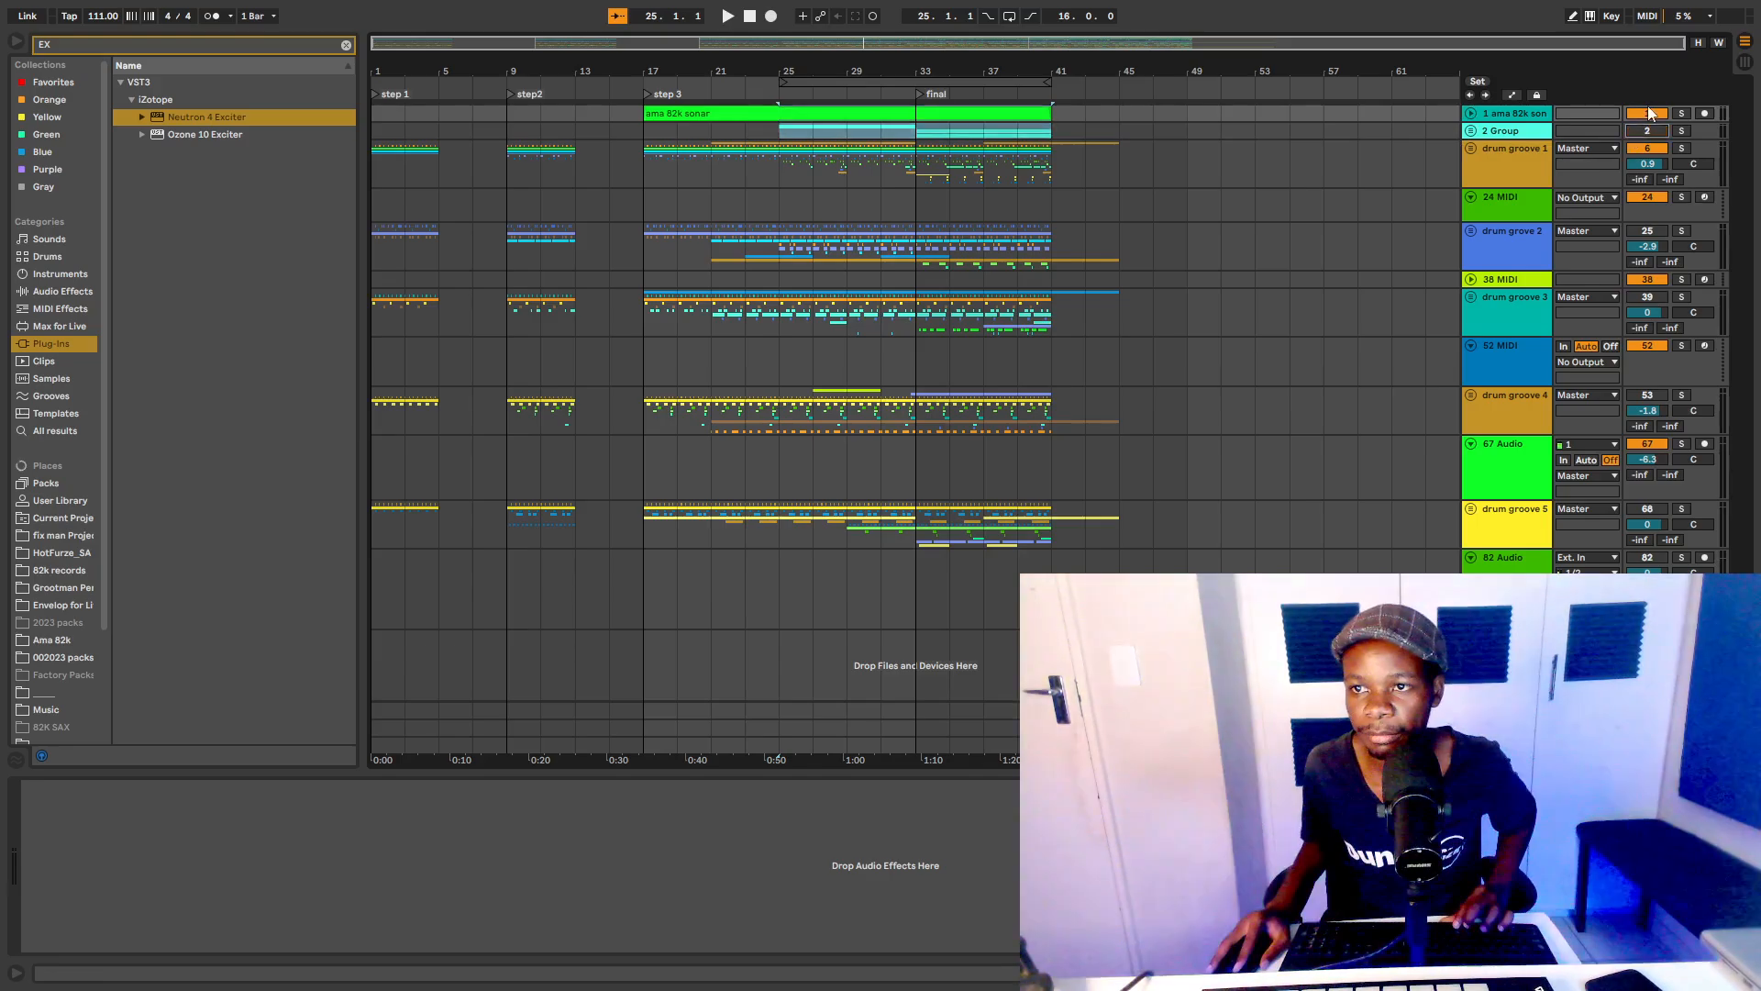
pyautogui.click(1644, 147)
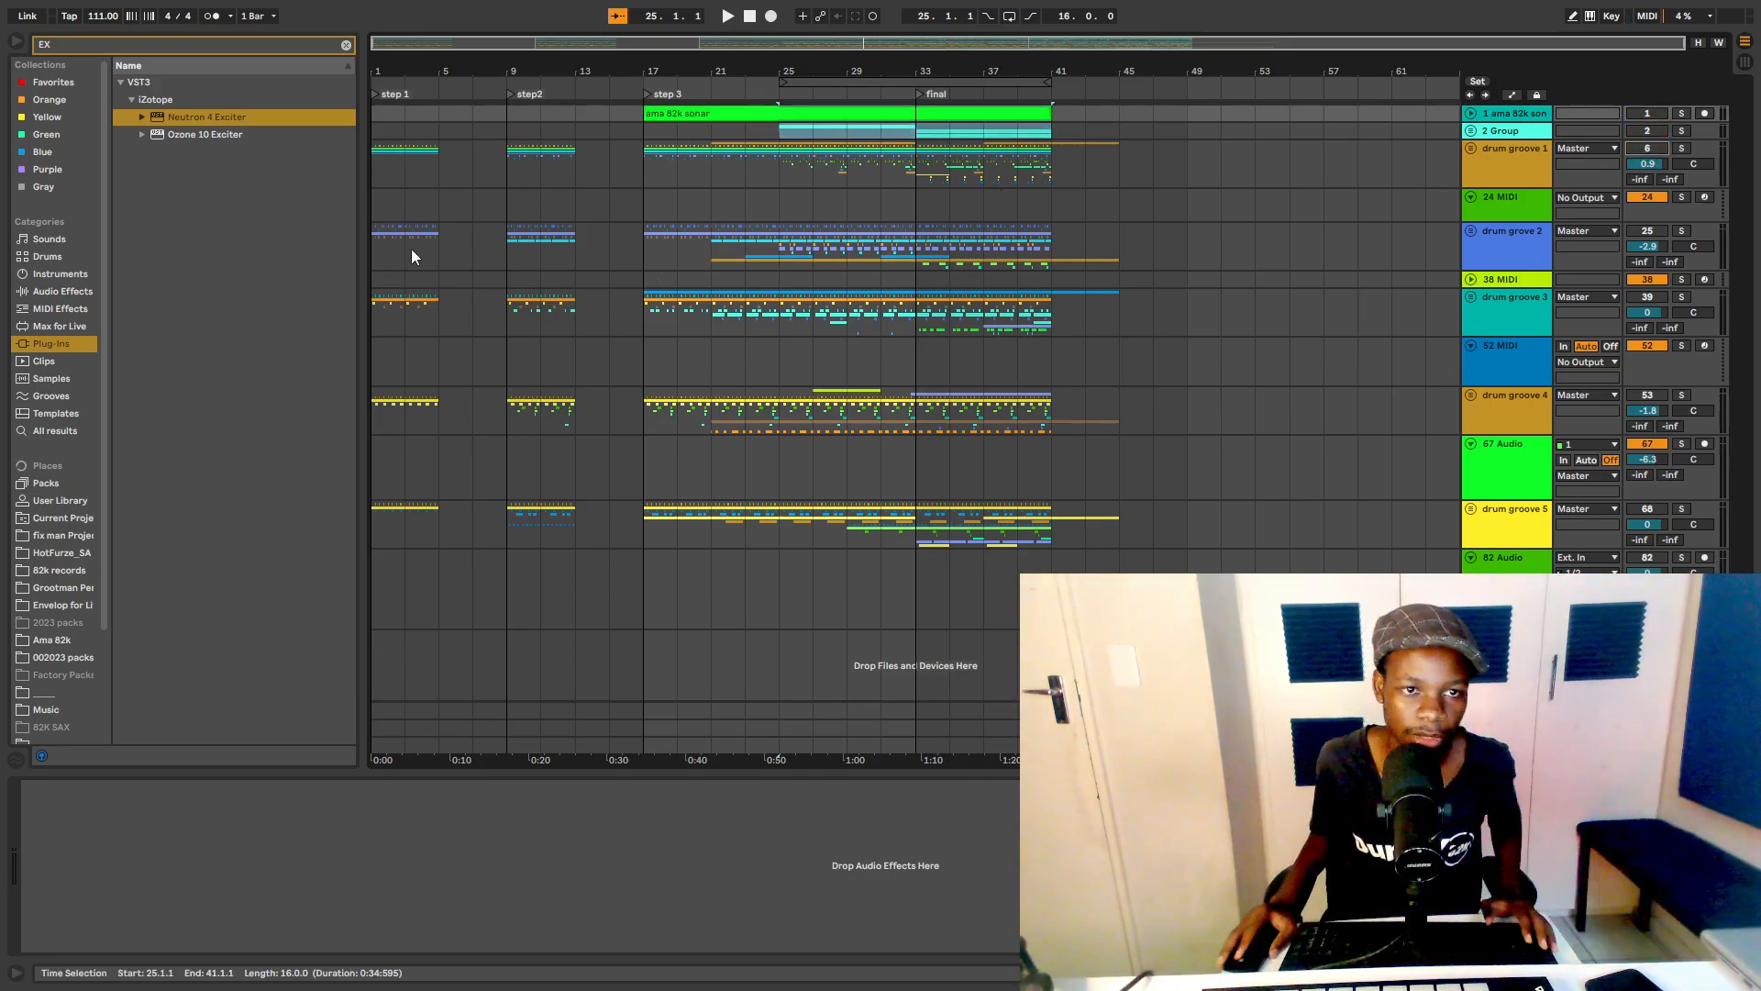
pyautogui.click(377, 234)
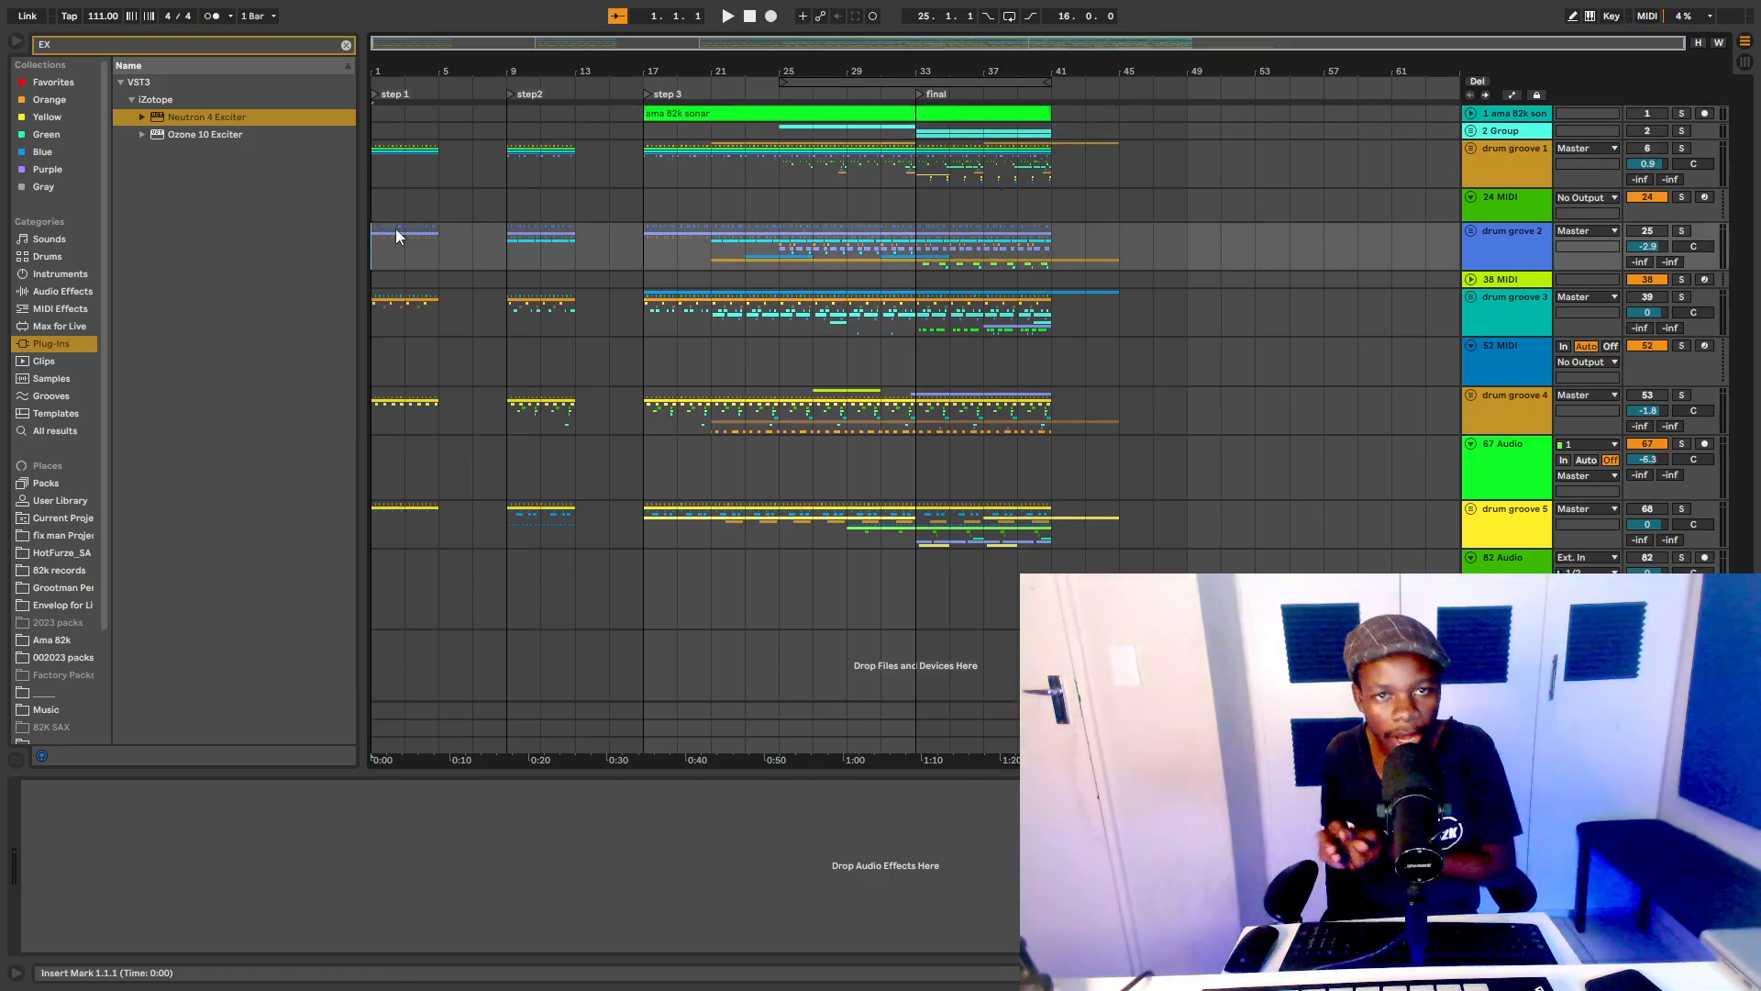
pyautogui.click(1629, 233)
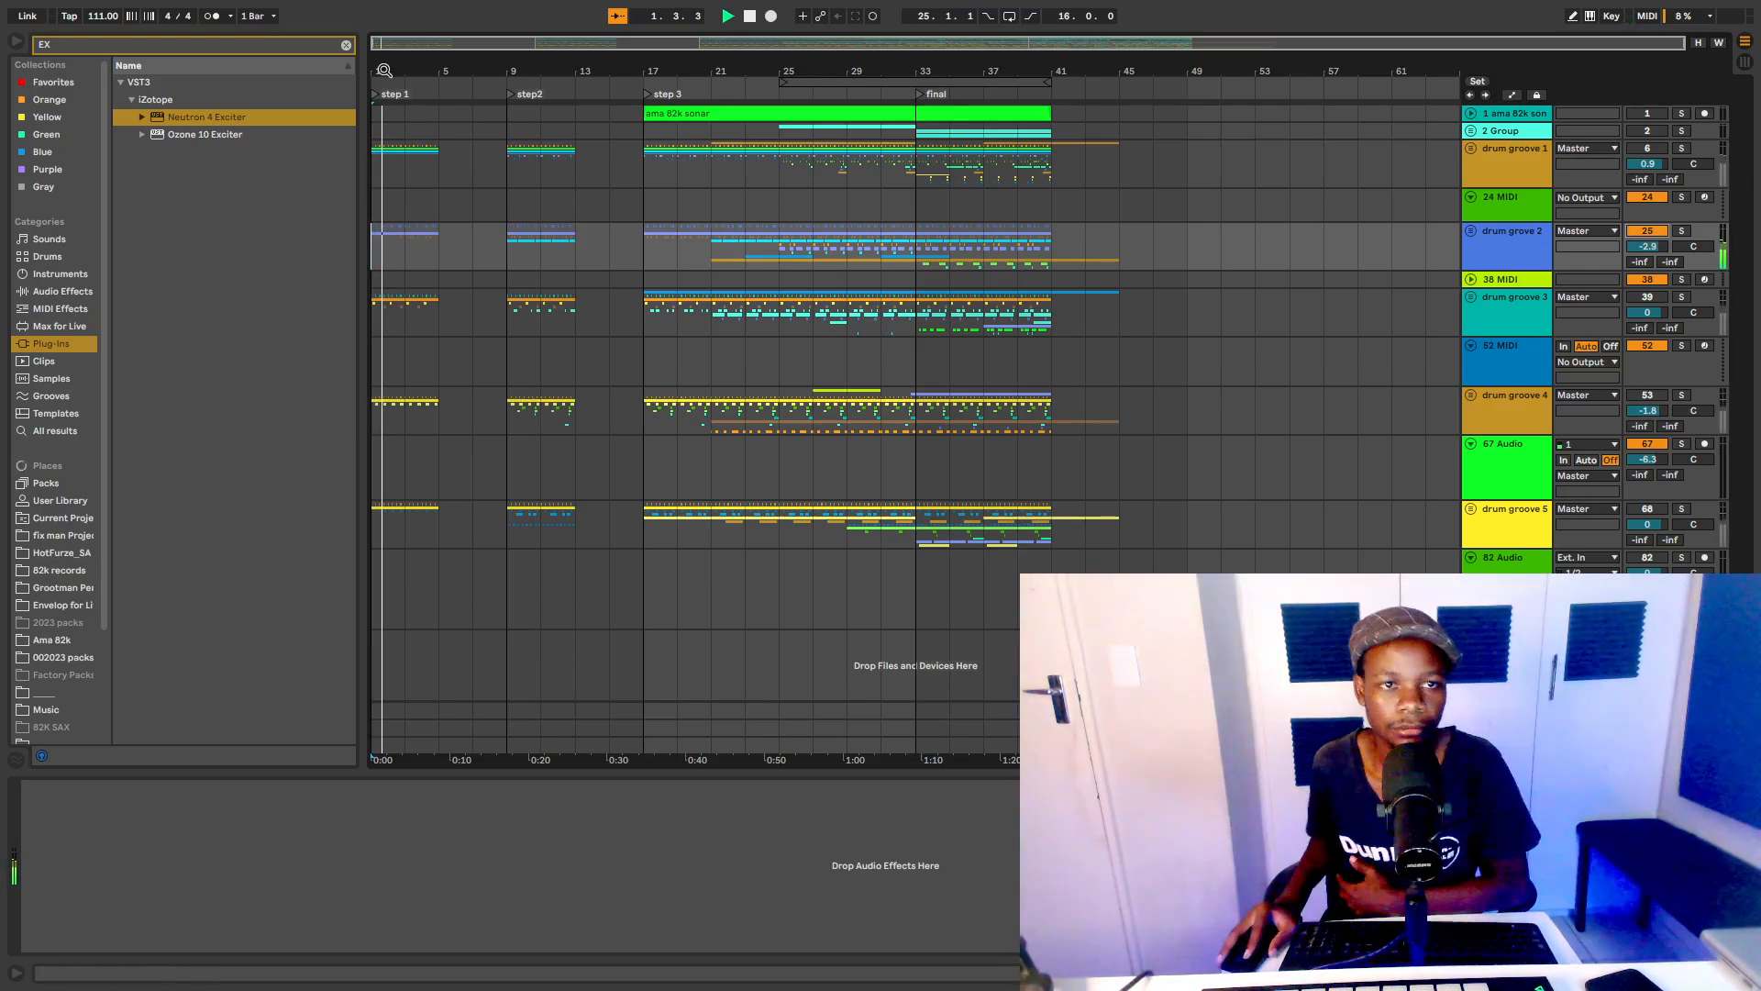
pyautogui.moveTo(381, 67); pyautogui.dragTo(368, 87)
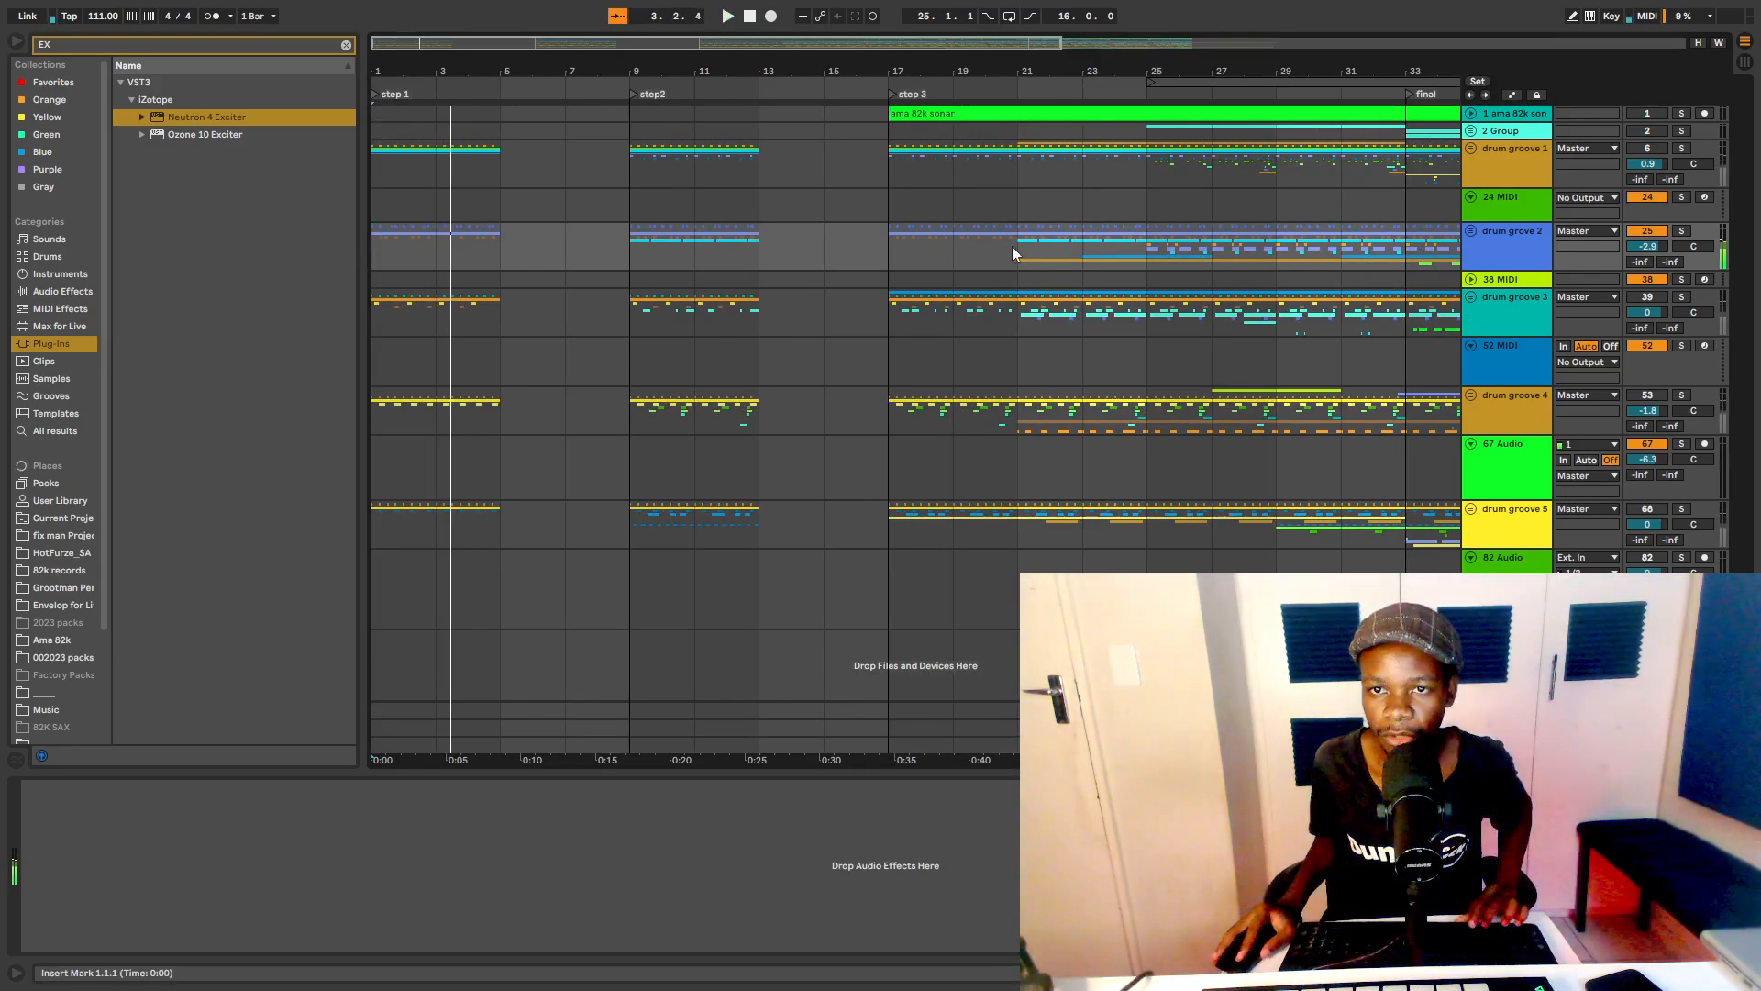
# Step: Audition the drum grove 2 group from bar 25 and again from bar 31
pyautogui.click(1149, 244)
pyautogui.press('space')
pyautogui.press('-')
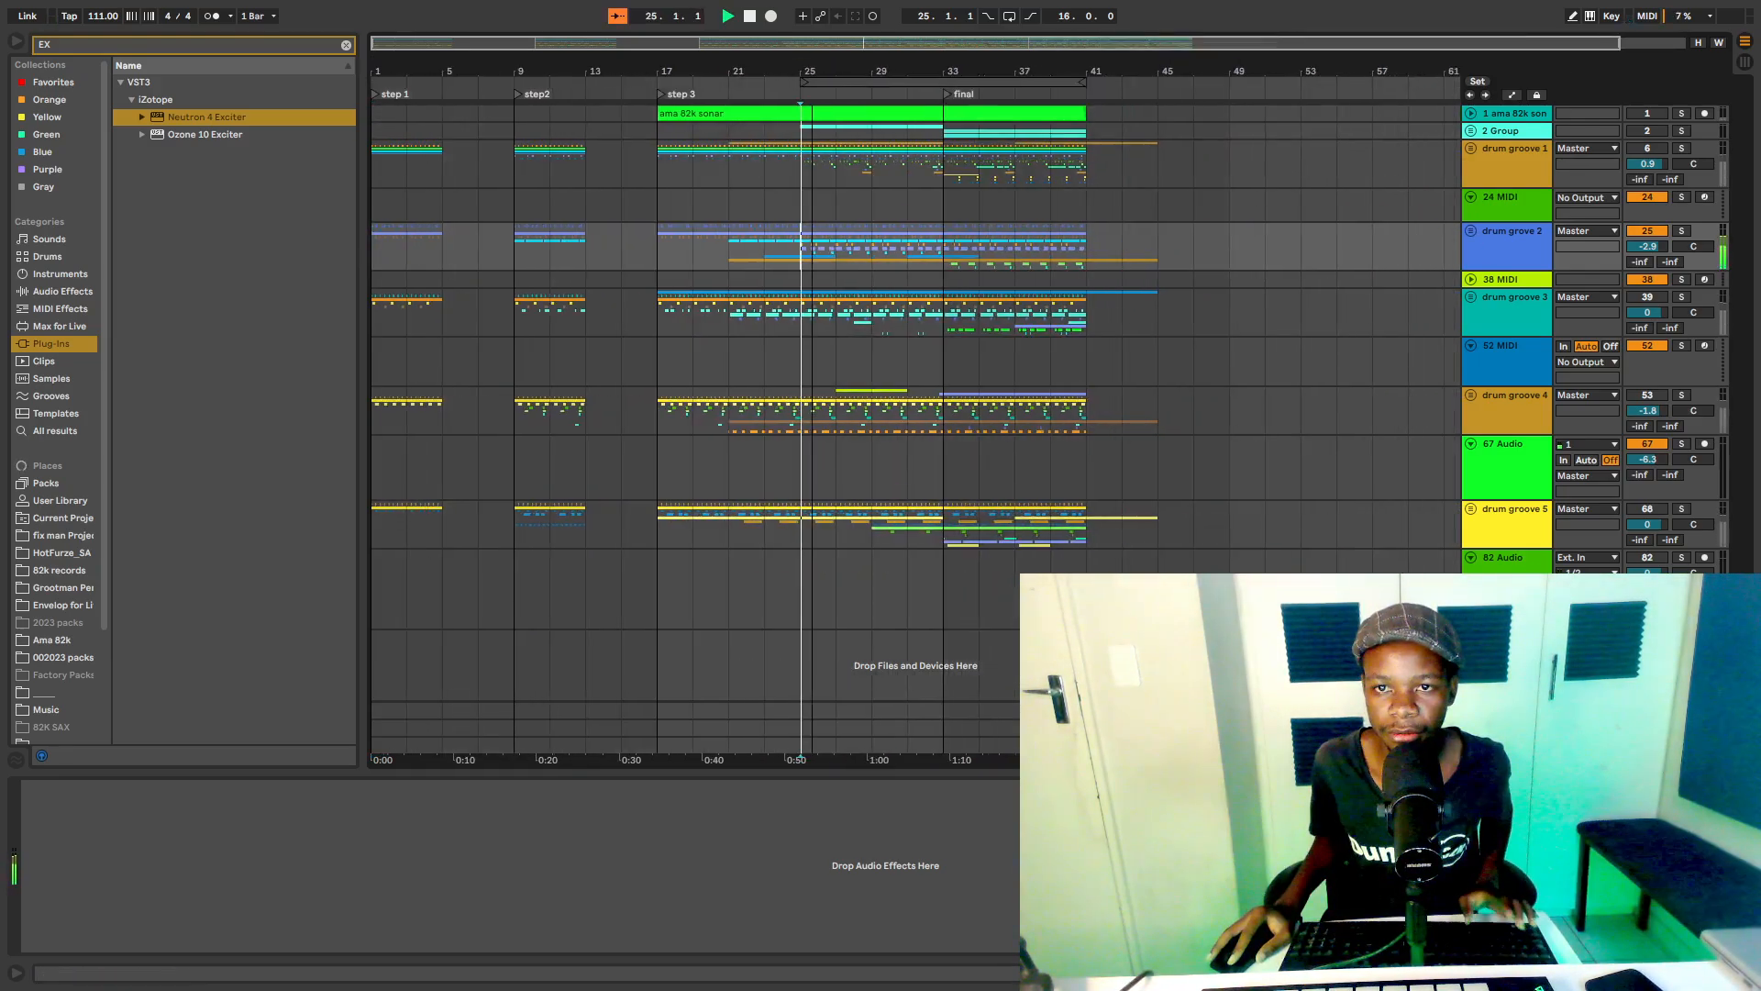
pyautogui.press('space')
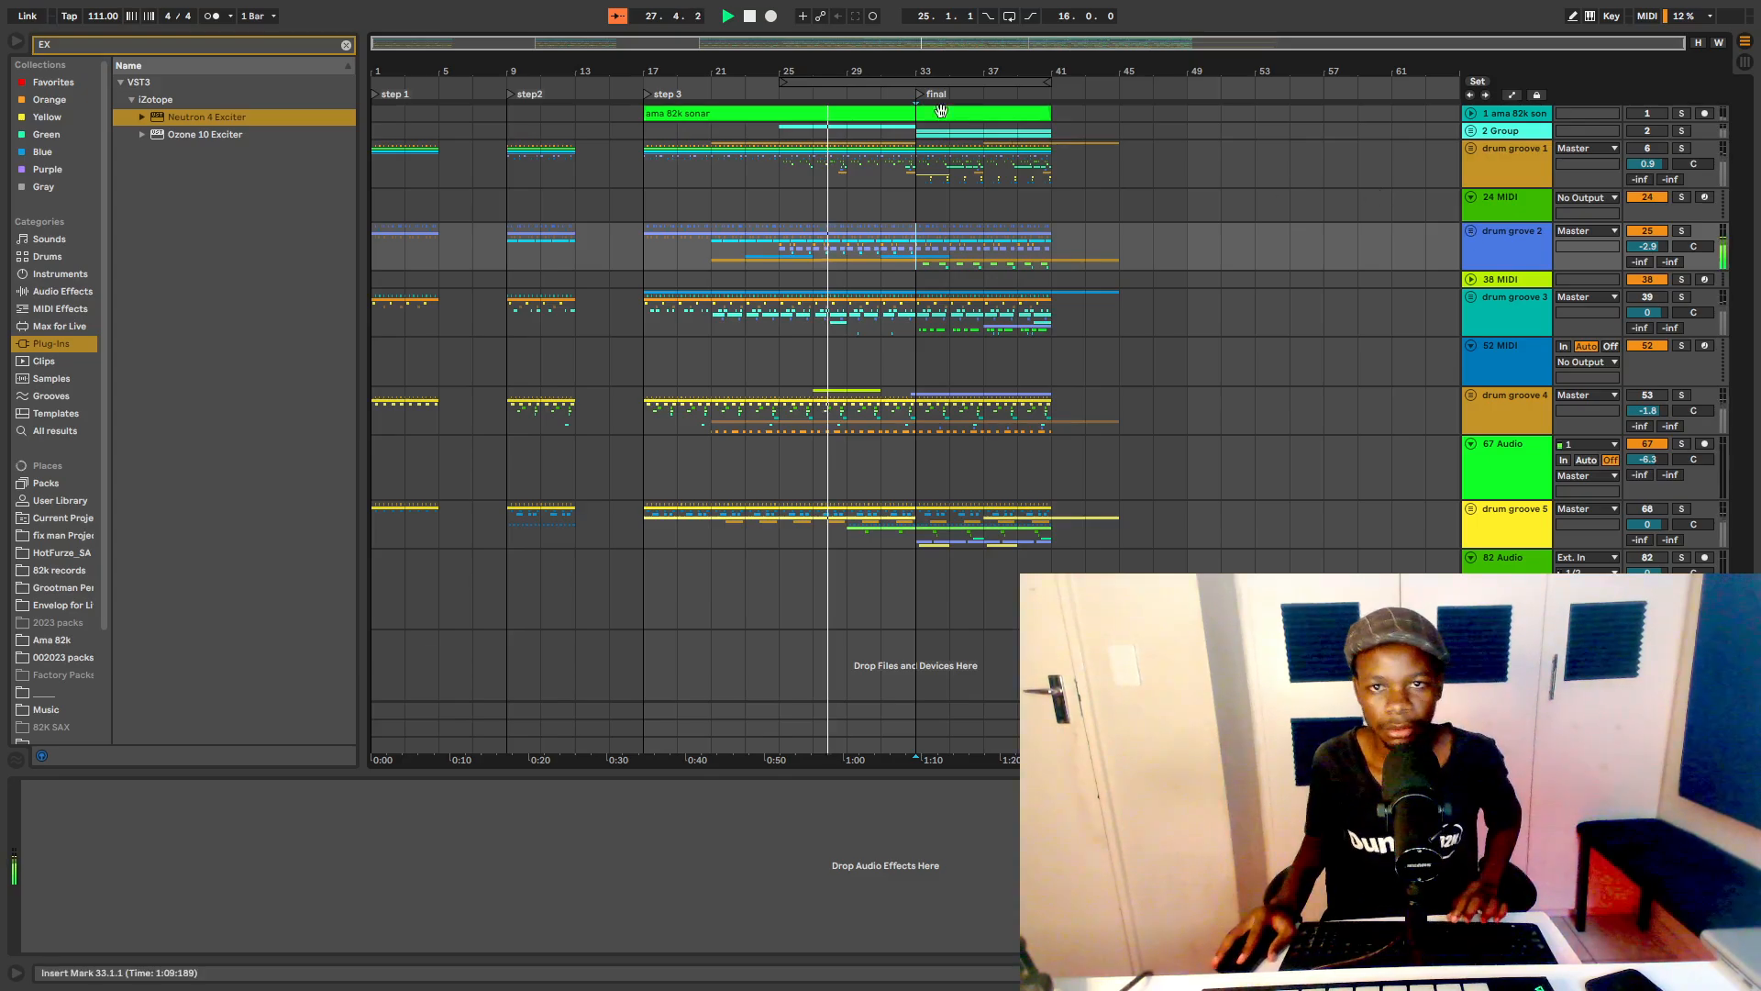
pyautogui.press('+')
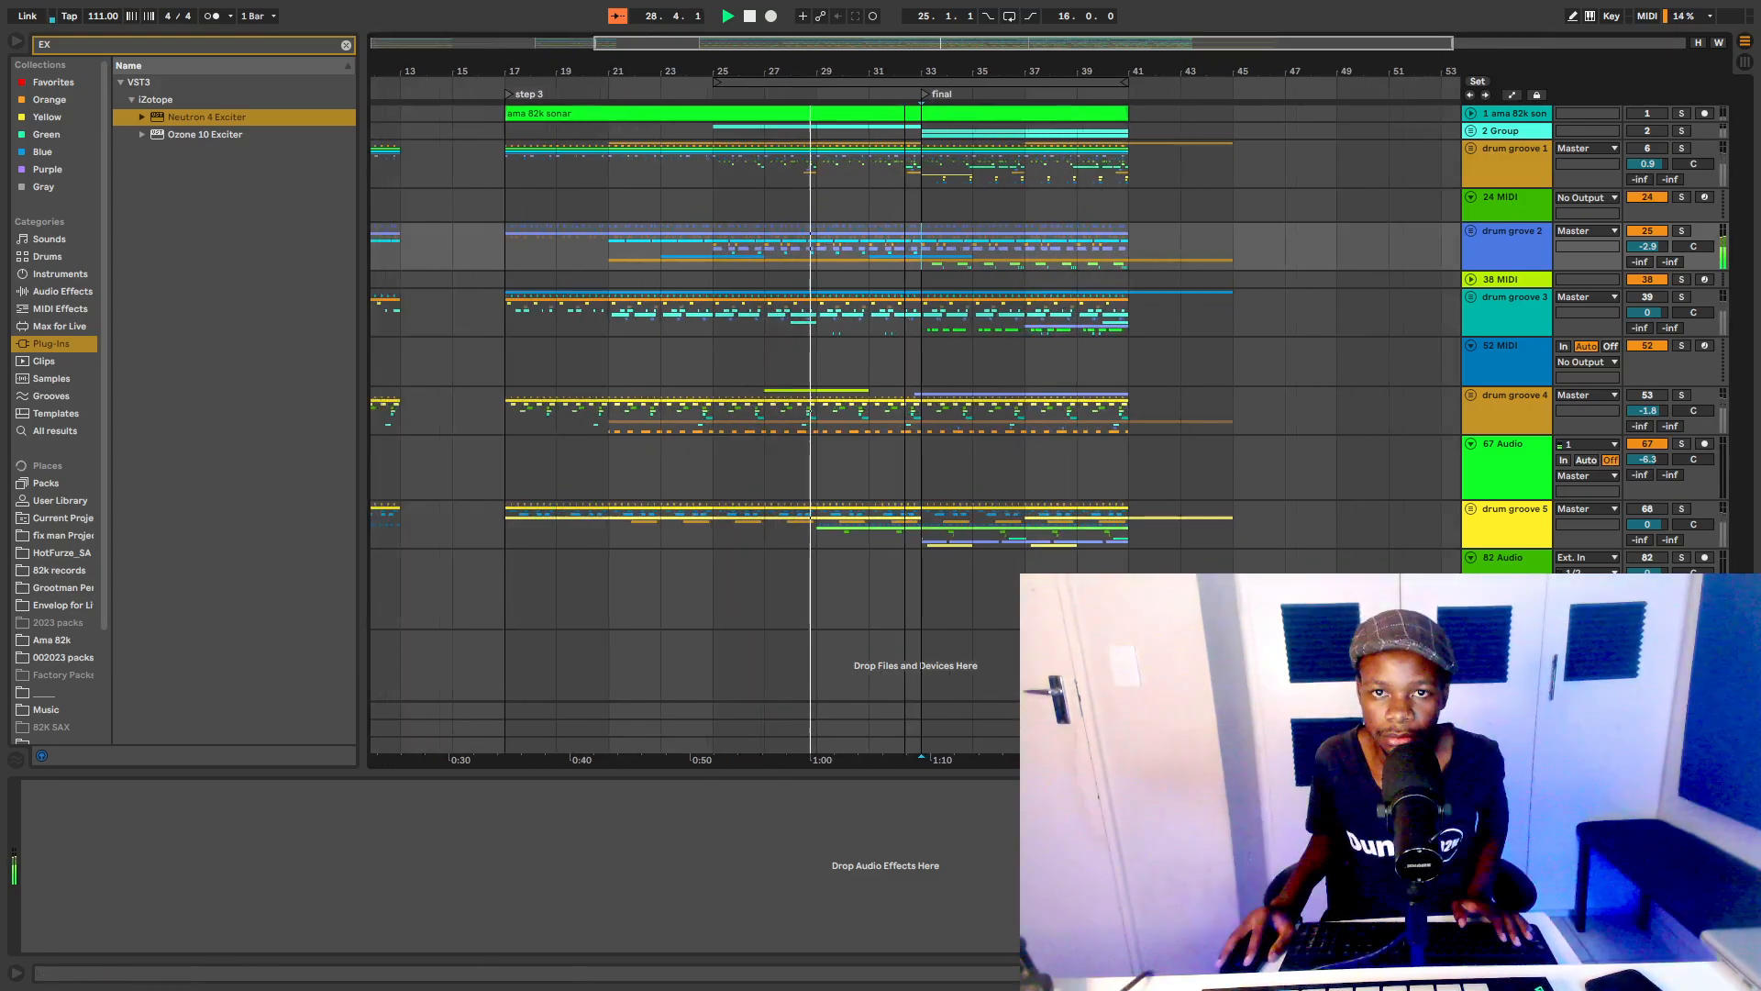
pyautogui.click(889, 166)
pyautogui.press('space')
pyautogui.press('space')
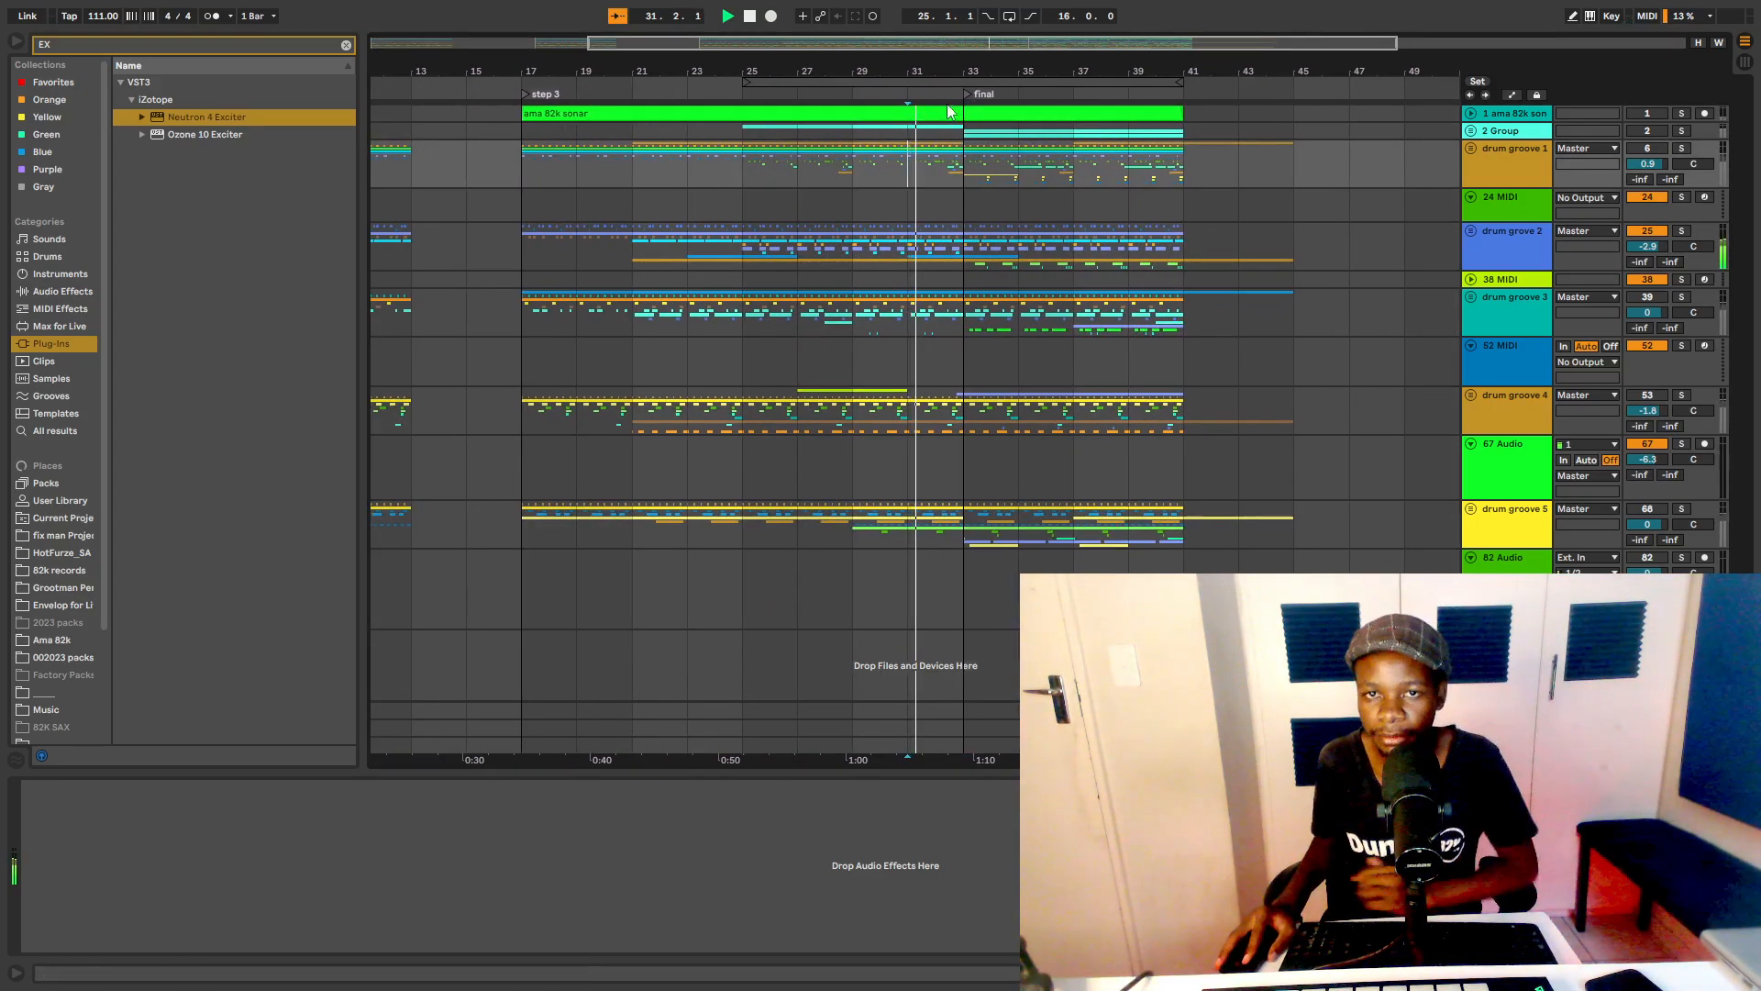
# Step: Unfold the drum grove 2 group, look through its tracks during playback, and stop
pyautogui.click(1470, 148)
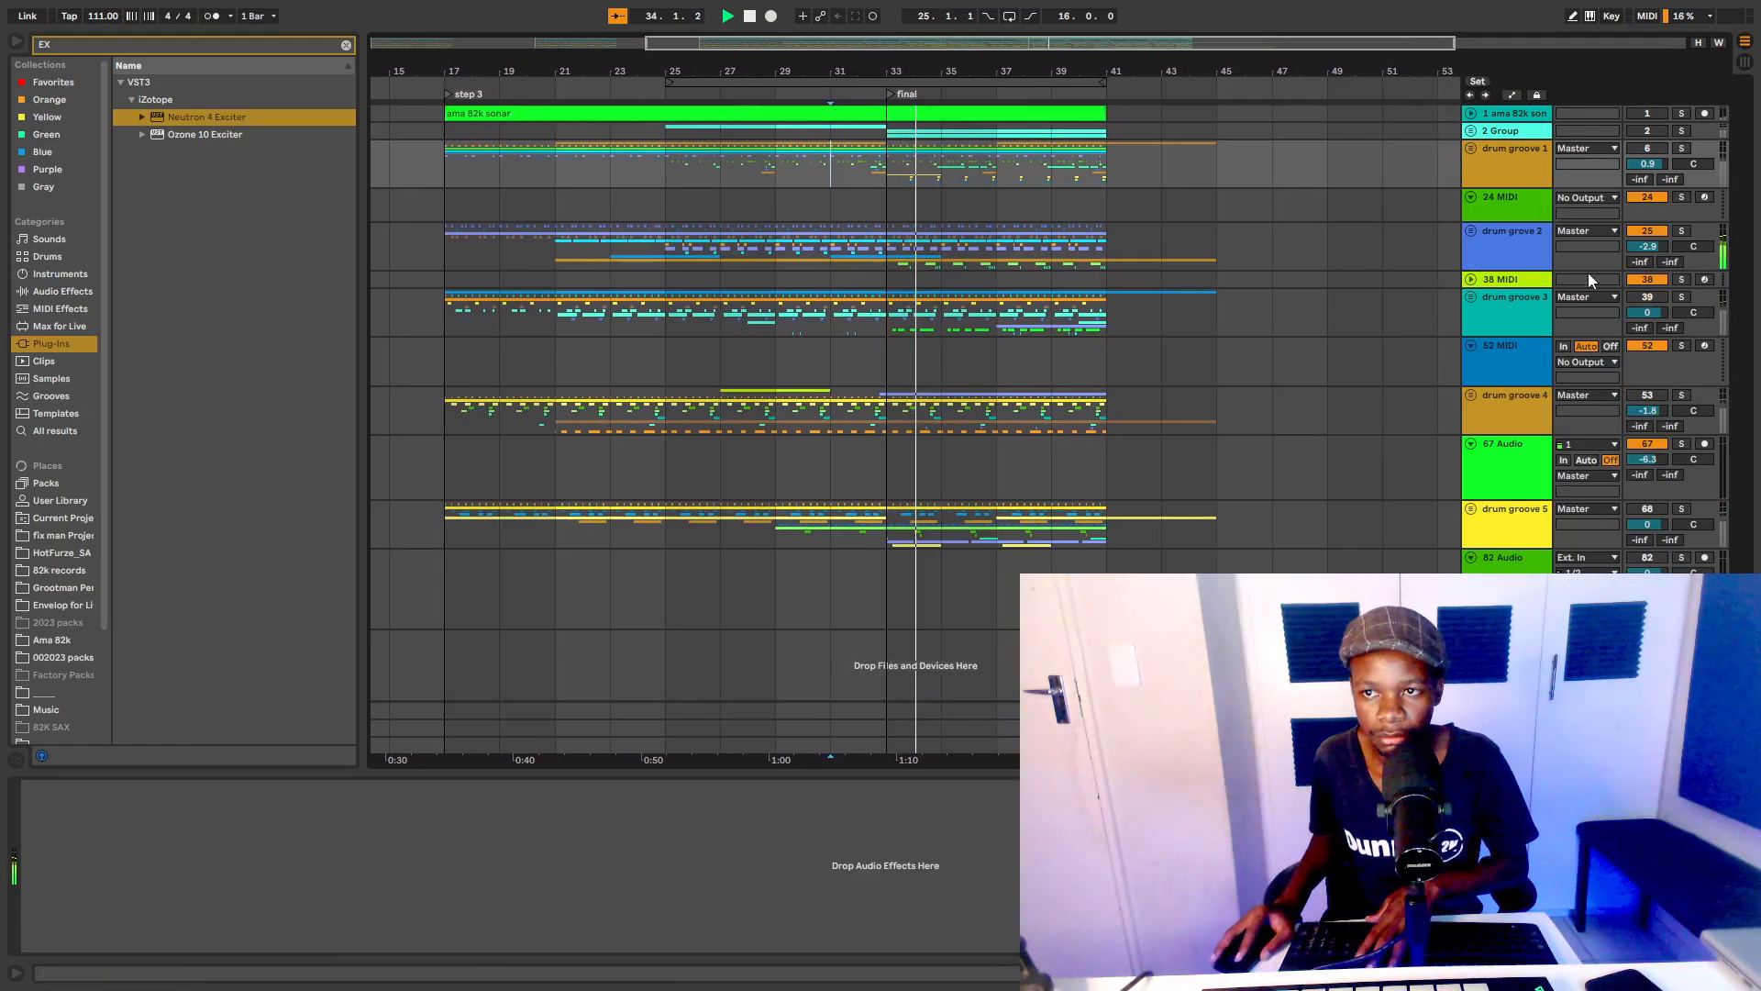
pyautogui.click(1471, 230)
pyautogui.scroll(-3, 1227, 271)
pyautogui.scroll(-8, 1235, 275)
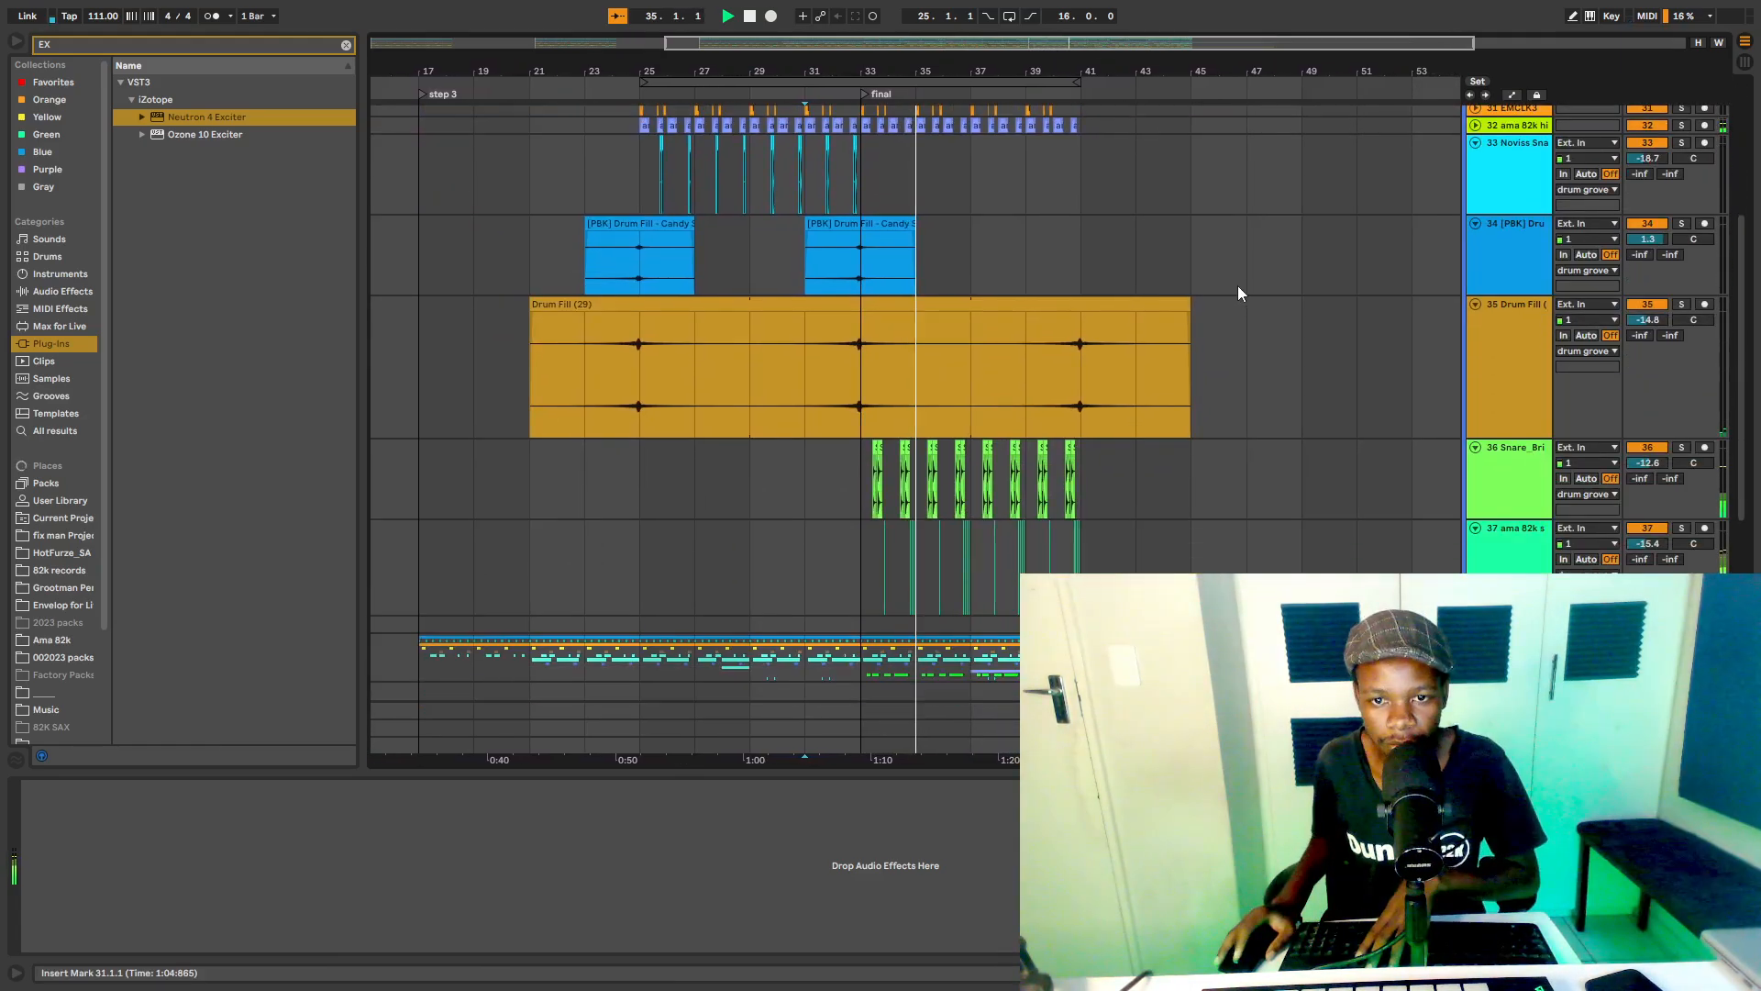
pyautogui.scroll(5, 1284, 274)
pyautogui.moveTo(947, 67); pyautogui.dragTo(954, 23)
pyautogui.scroll(4, 970, 272)
pyautogui.press('space')
# Step: Unfold the 27 Kick (4) and 26 Kick (1) tracks and play step 1 from bar 1
pyautogui.click(380, 154)
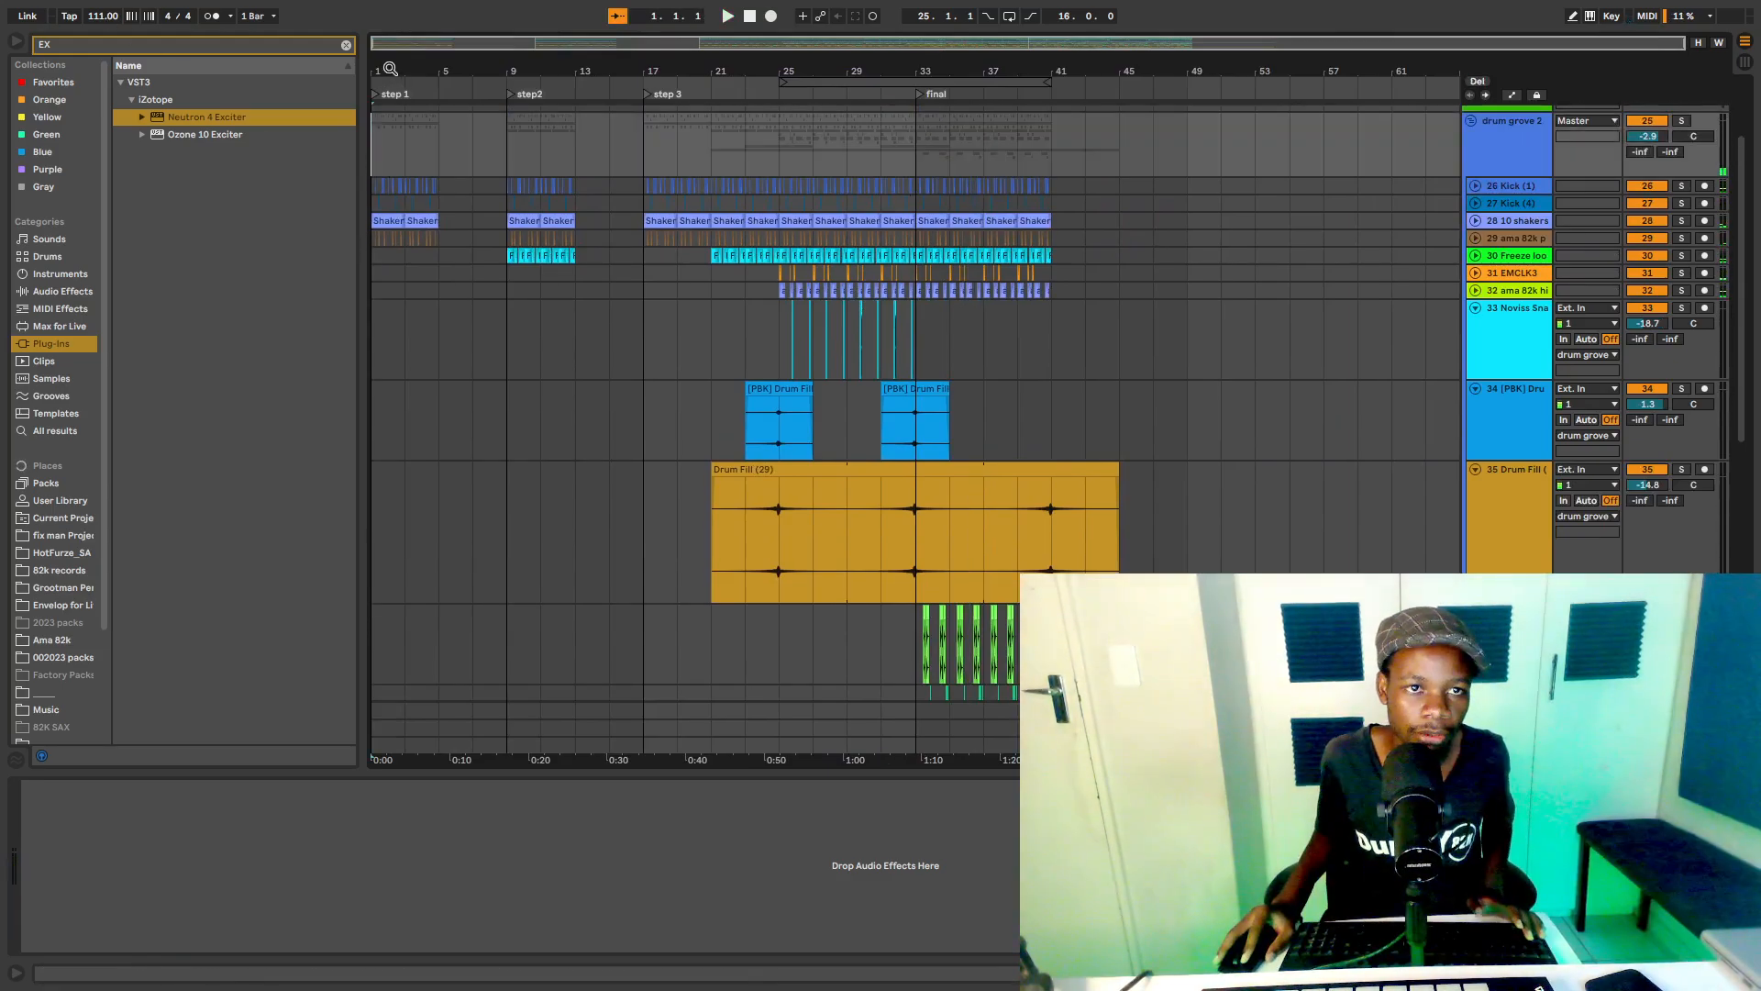
pyautogui.moveTo(385, 69)
pyautogui.mouseDown()
pyautogui.moveTo(387, 119)
pyautogui.moveTo(390, 102)
pyautogui.mouseUp()
pyautogui.click(1476, 203)
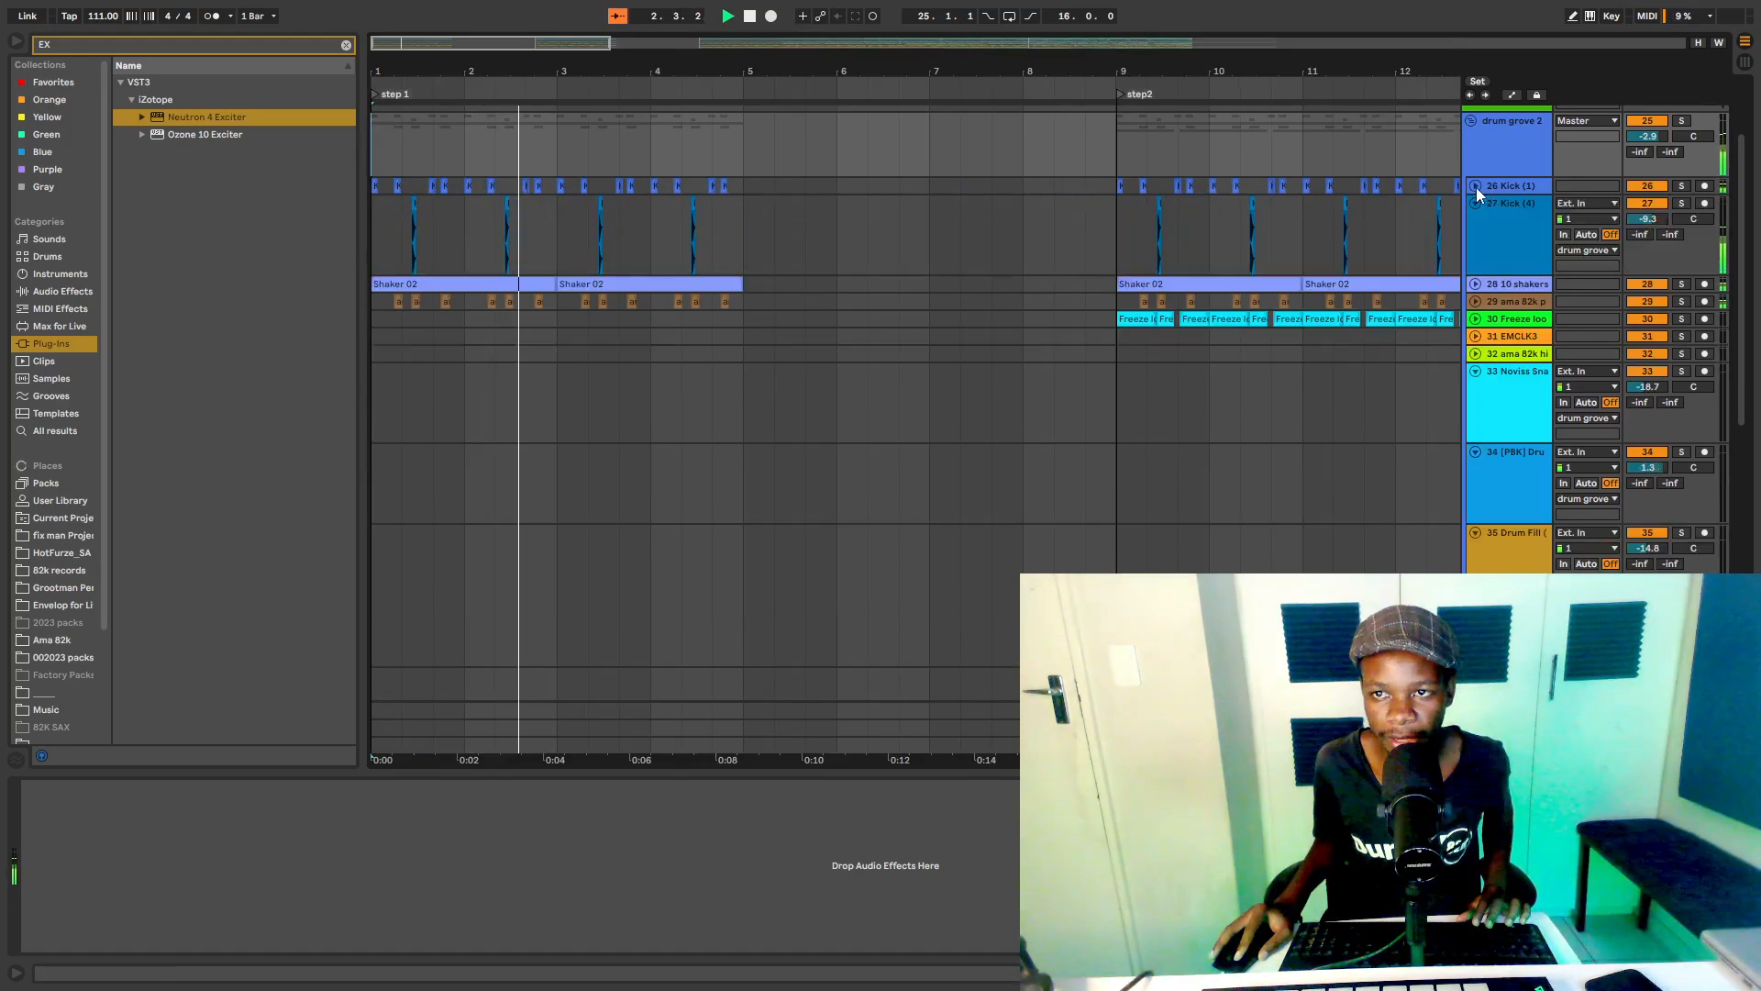
pyautogui.click(1476, 186)
pyautogui.press('space')
pyautogui.moveTo(393, 71); pyautogui.dragTo(393, 124)
pyautogui.press('space')
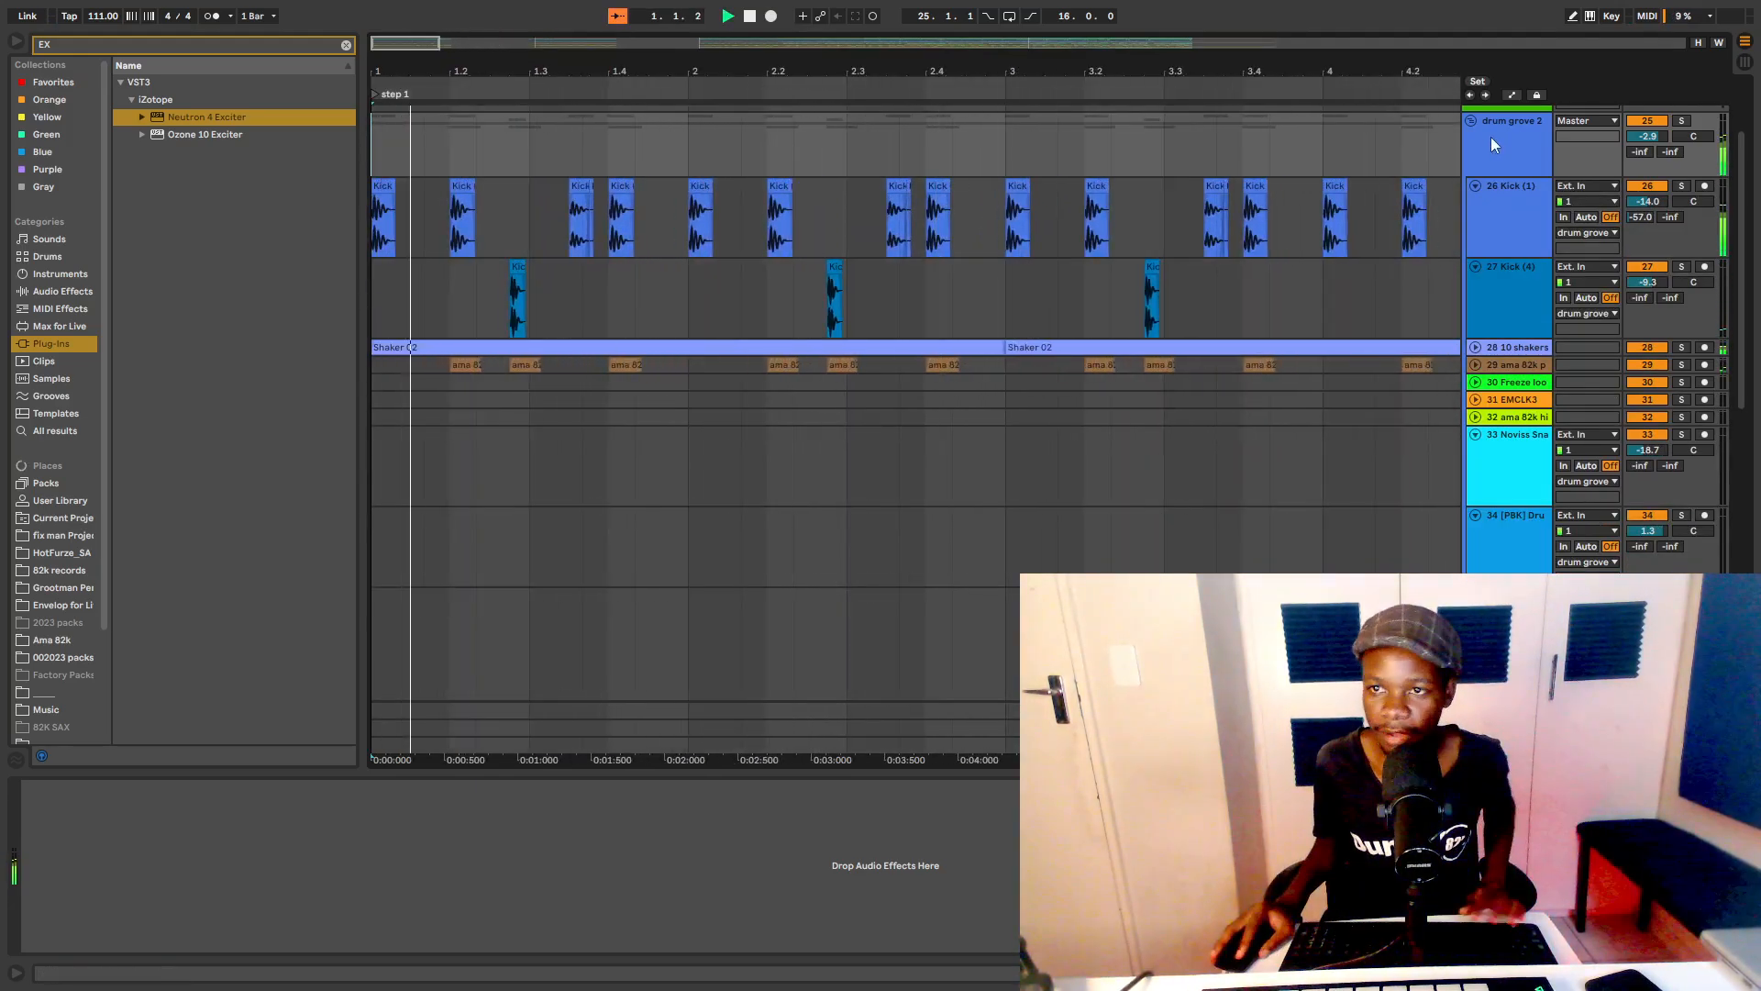
# Step: Solo the 26 Kick (1) track and play it from bar 1, then add 27 Kick (4) to the solo and replay
pyautogui.press('space')
pyautogui.click(1681, 186)
pyautogui.press('space')
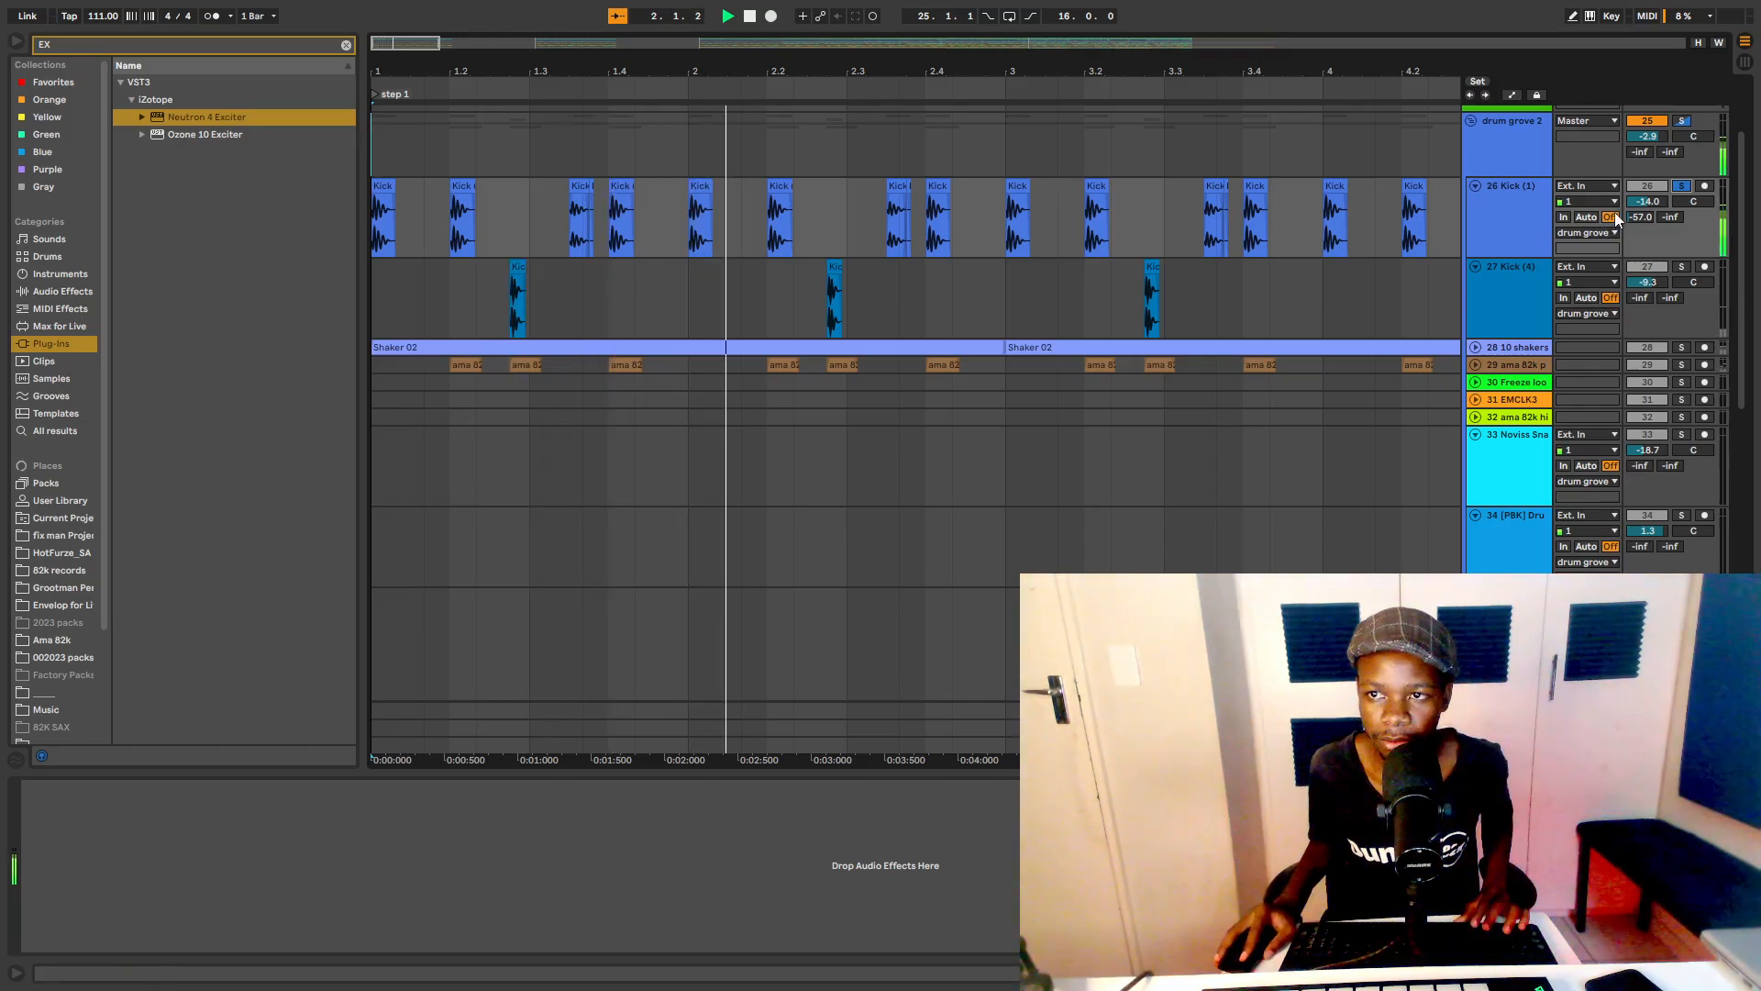
pyautogui.press('space')
pyautogui.keyDown('ctrl'); pyautogui.click(1683, 267); pyautogui.keyUp('ctrl')
pyautogui.press('space')
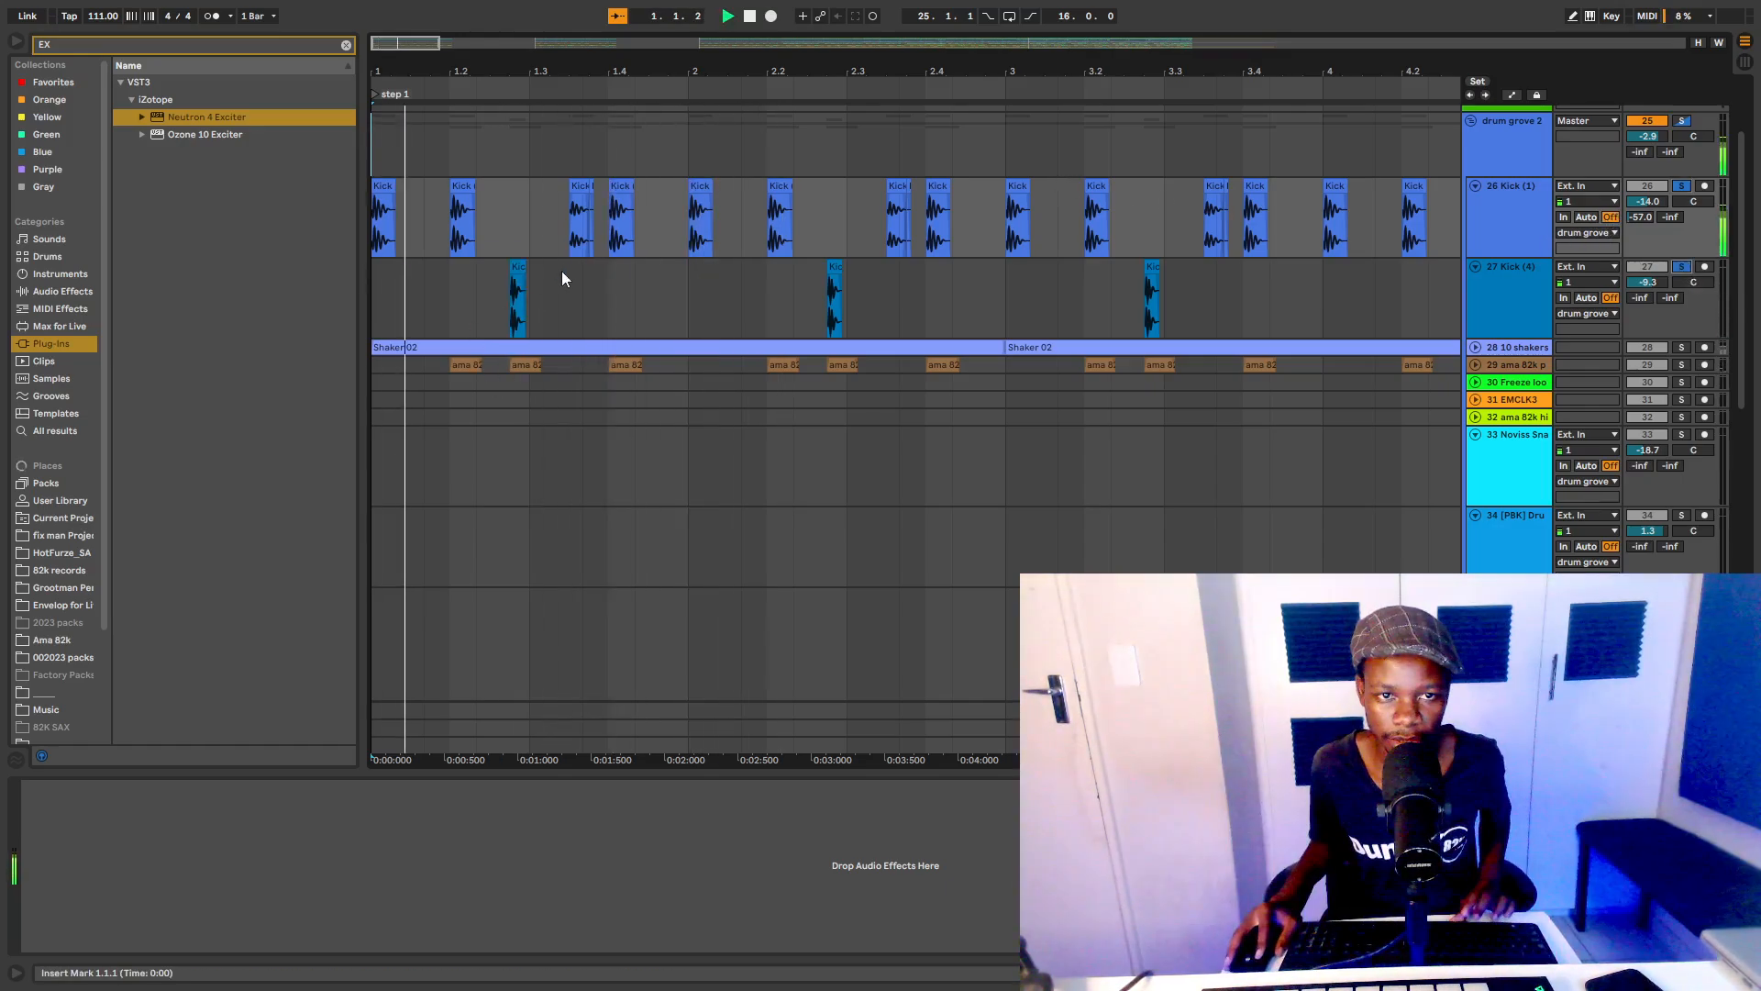
# Step: Show the Vocoder on the 27 Kick (4) track, set the track's volume to -8.2 dB, and replay both kicks
pyautogui.click(1500, 293)
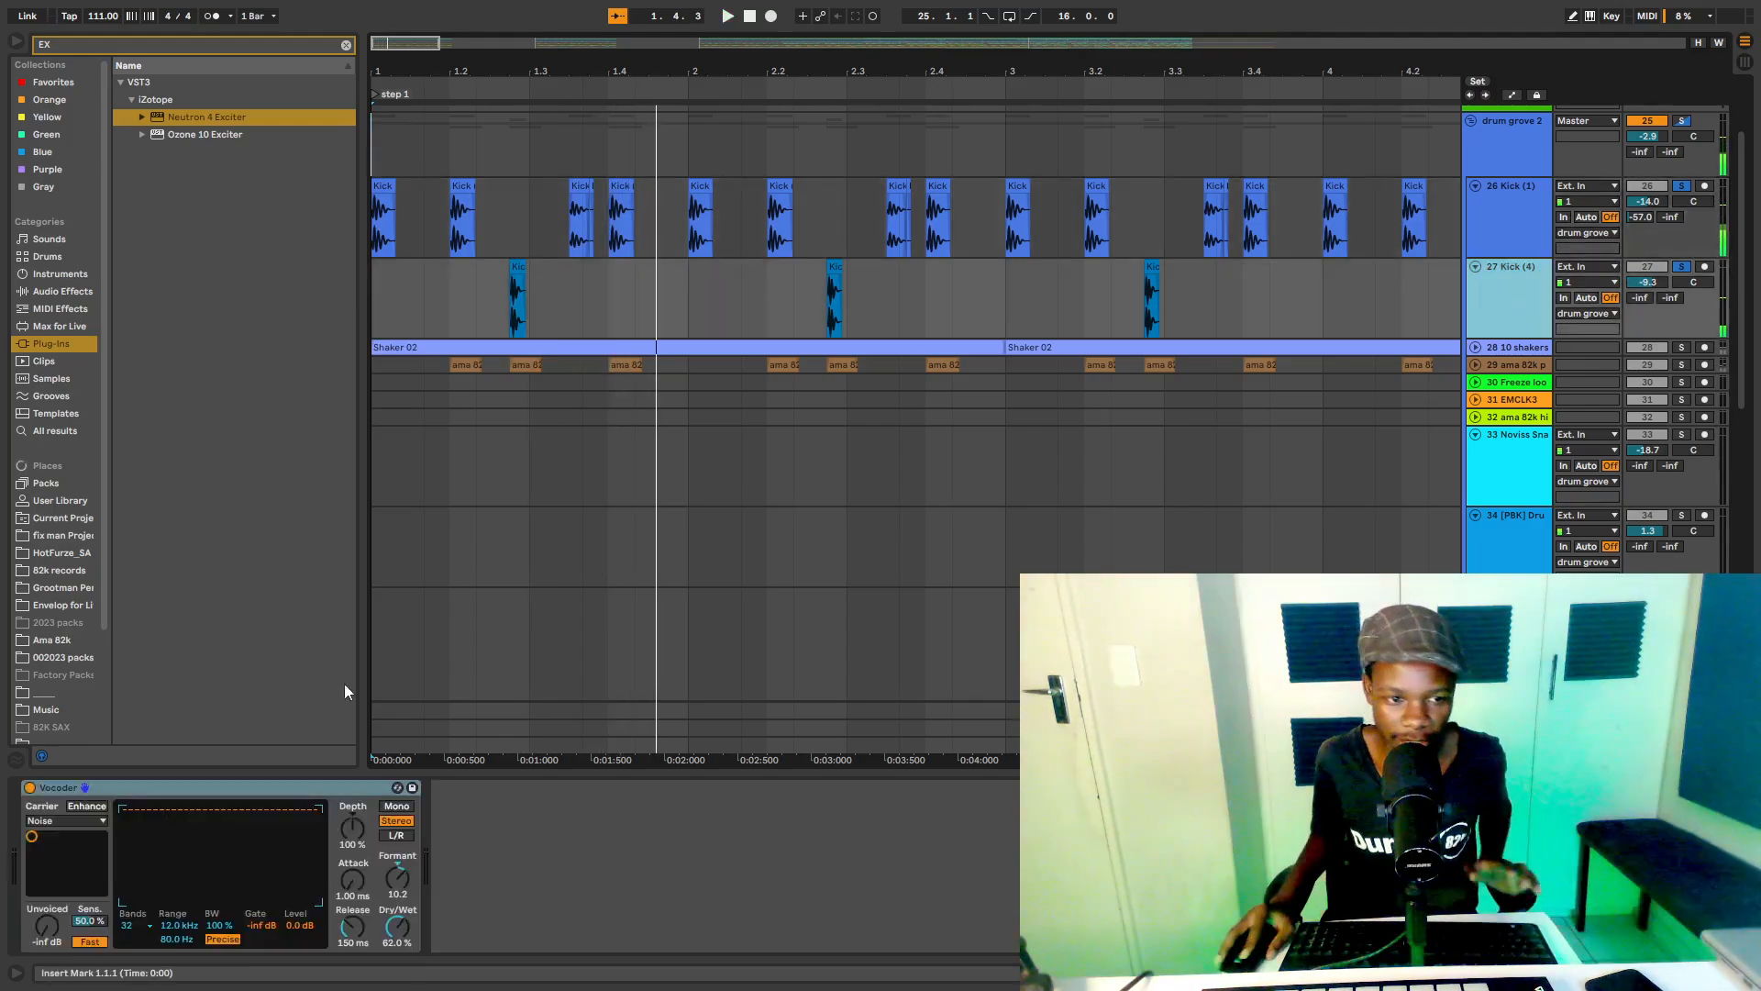
pyautogui.click(55, 785)
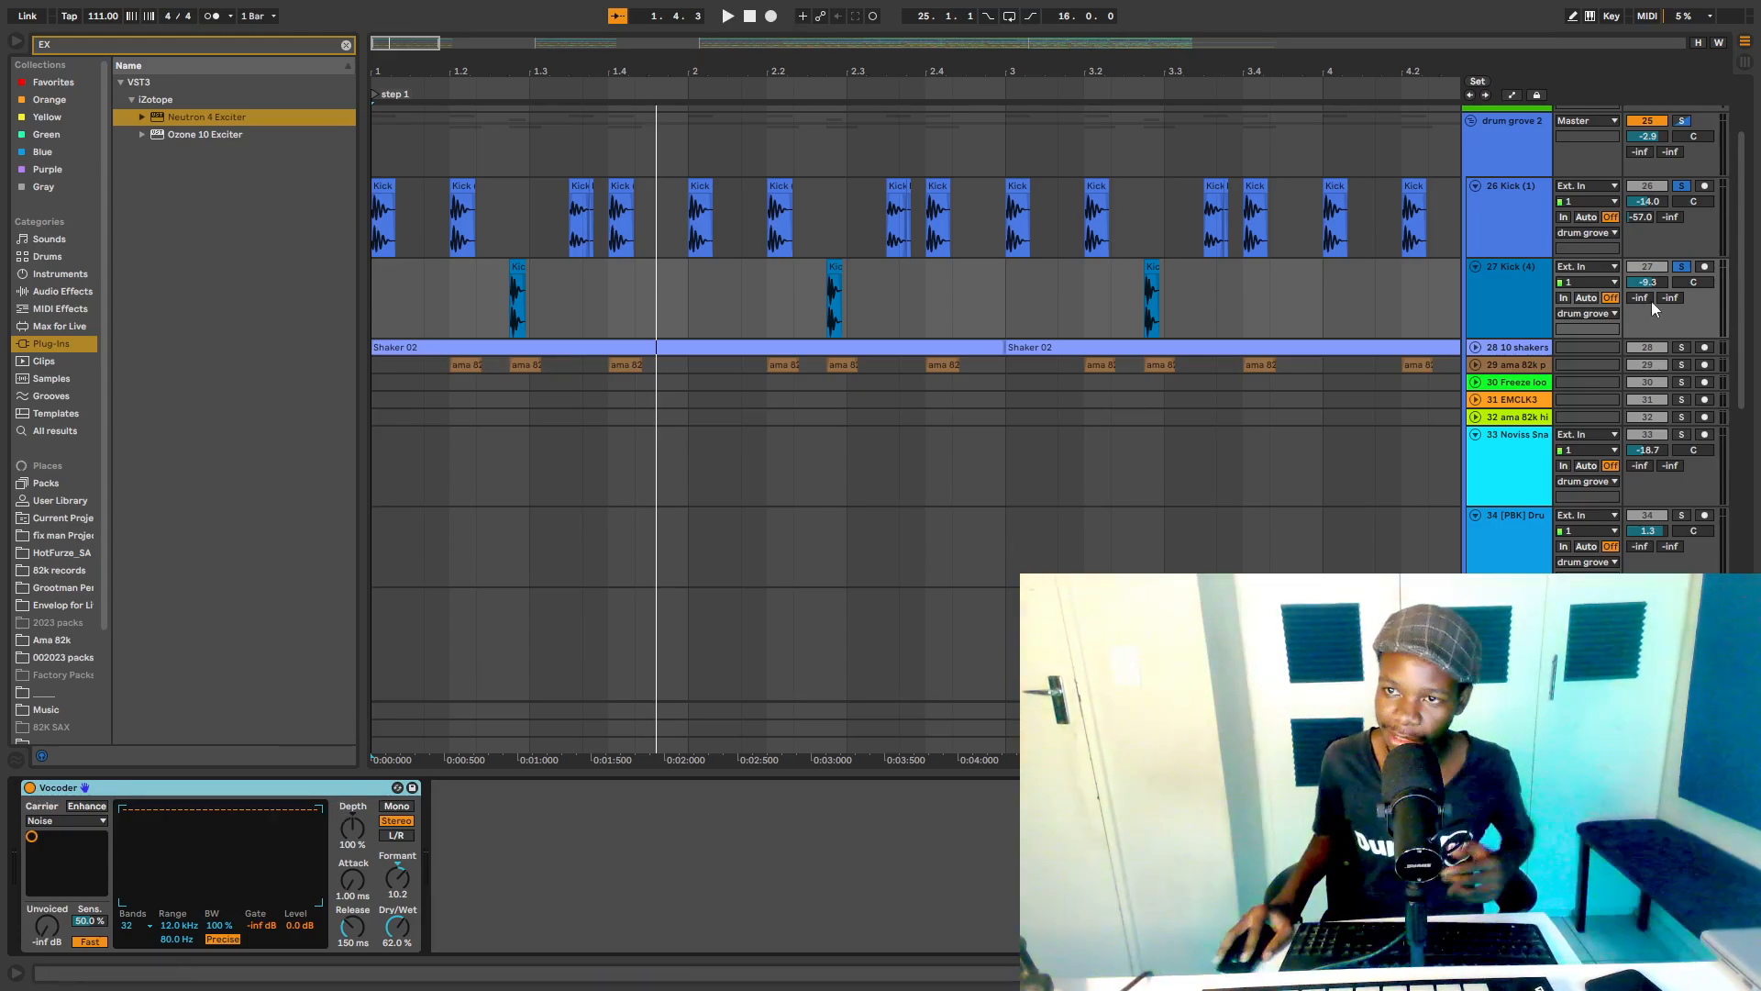
pyautogui.moveTo(1640, 287); pyautogui.dragTo(1640, 277)
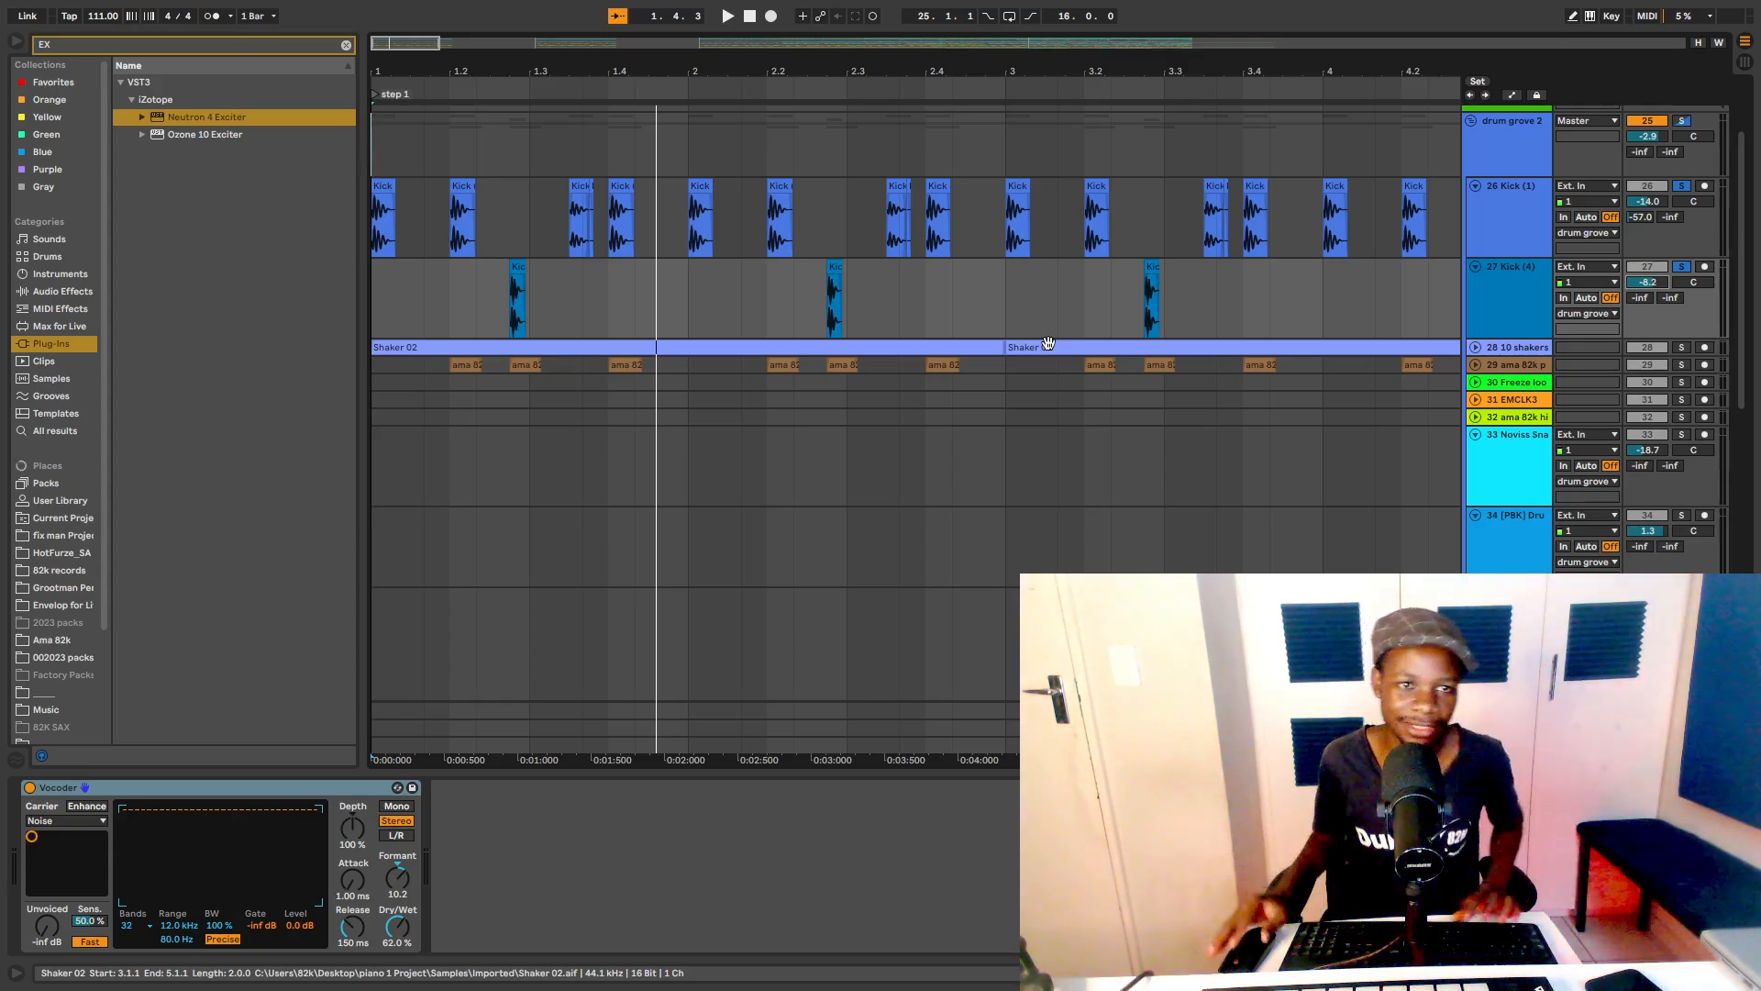
pyautogui.press('space')
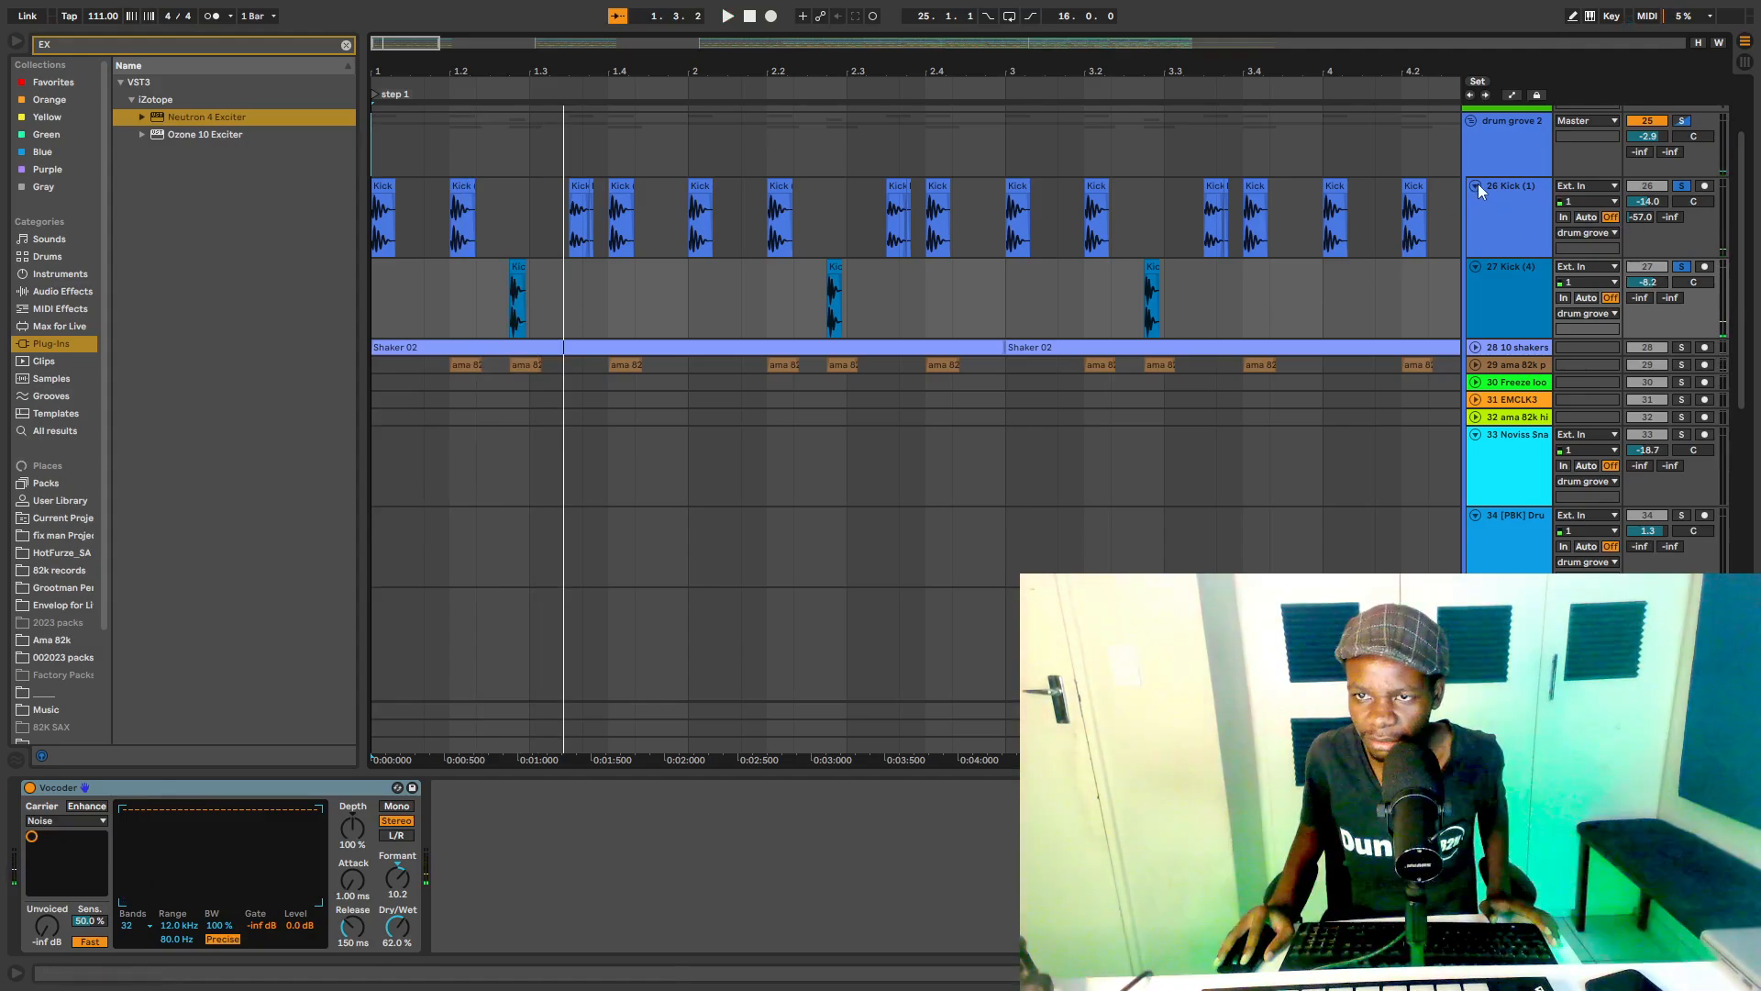
# Step: Fold the 26 Kick (1) and 27 Kick (4) tracks
pyautogui.click(1475, 185)
pyautogui.click(1476, 185)
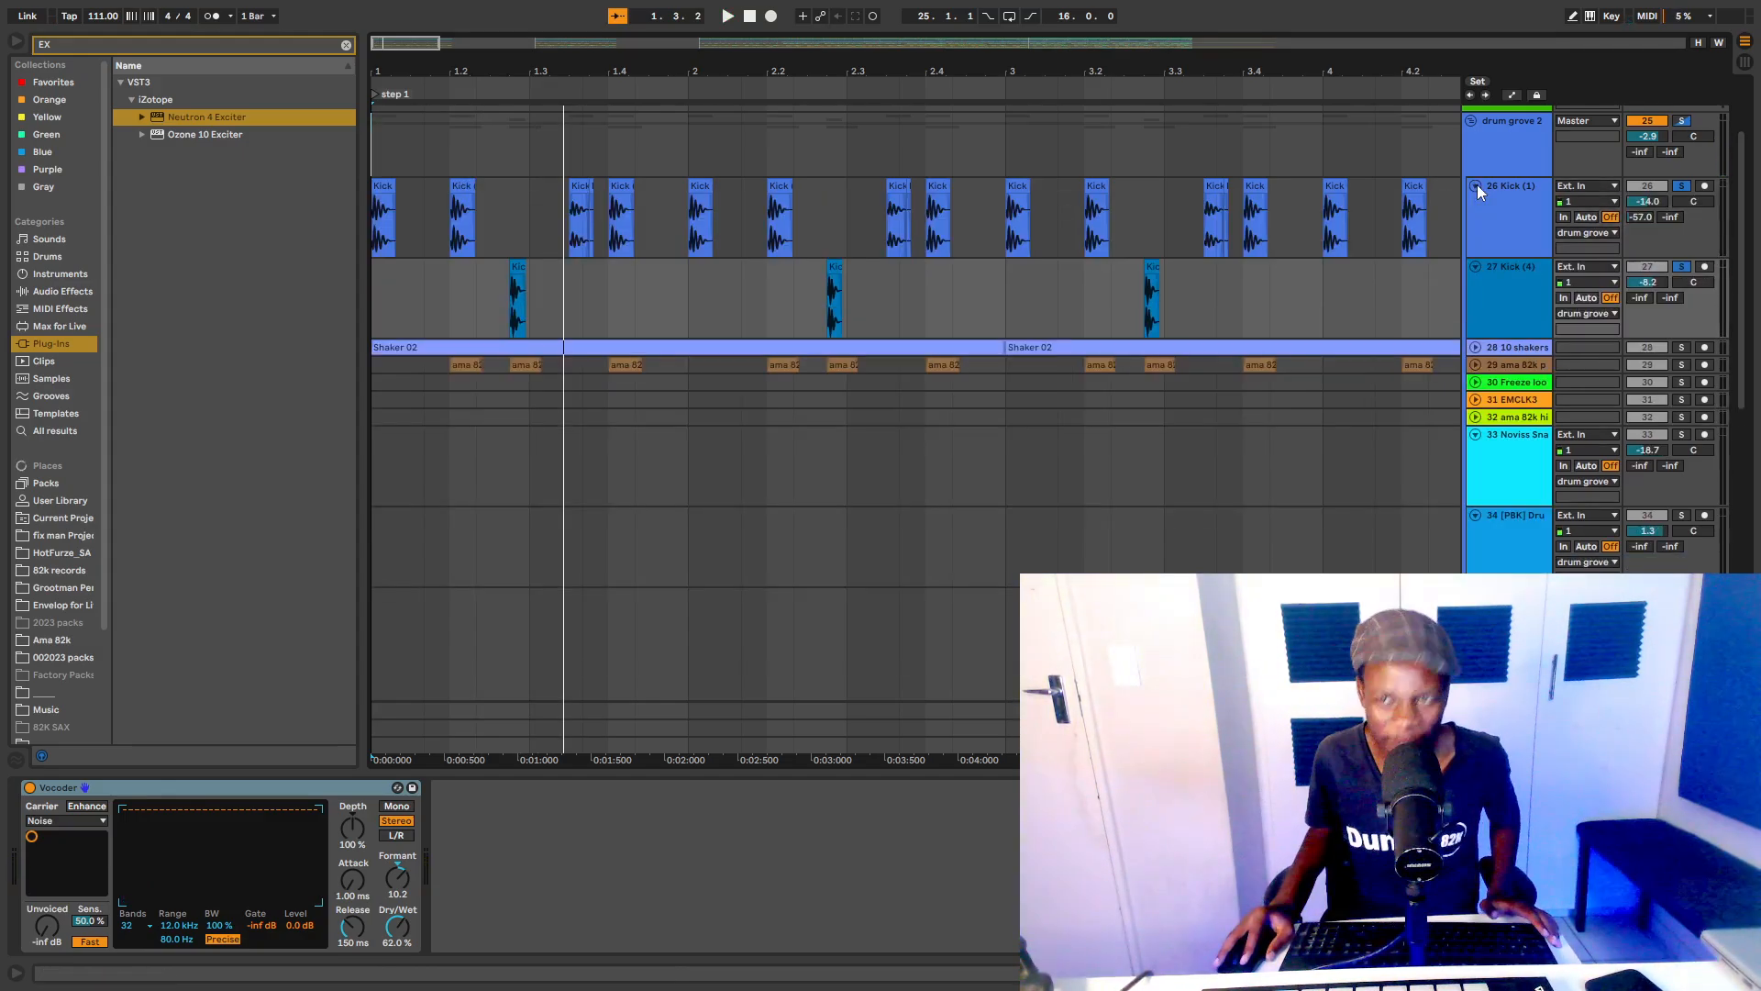
pyautogui.click(1476, 185)
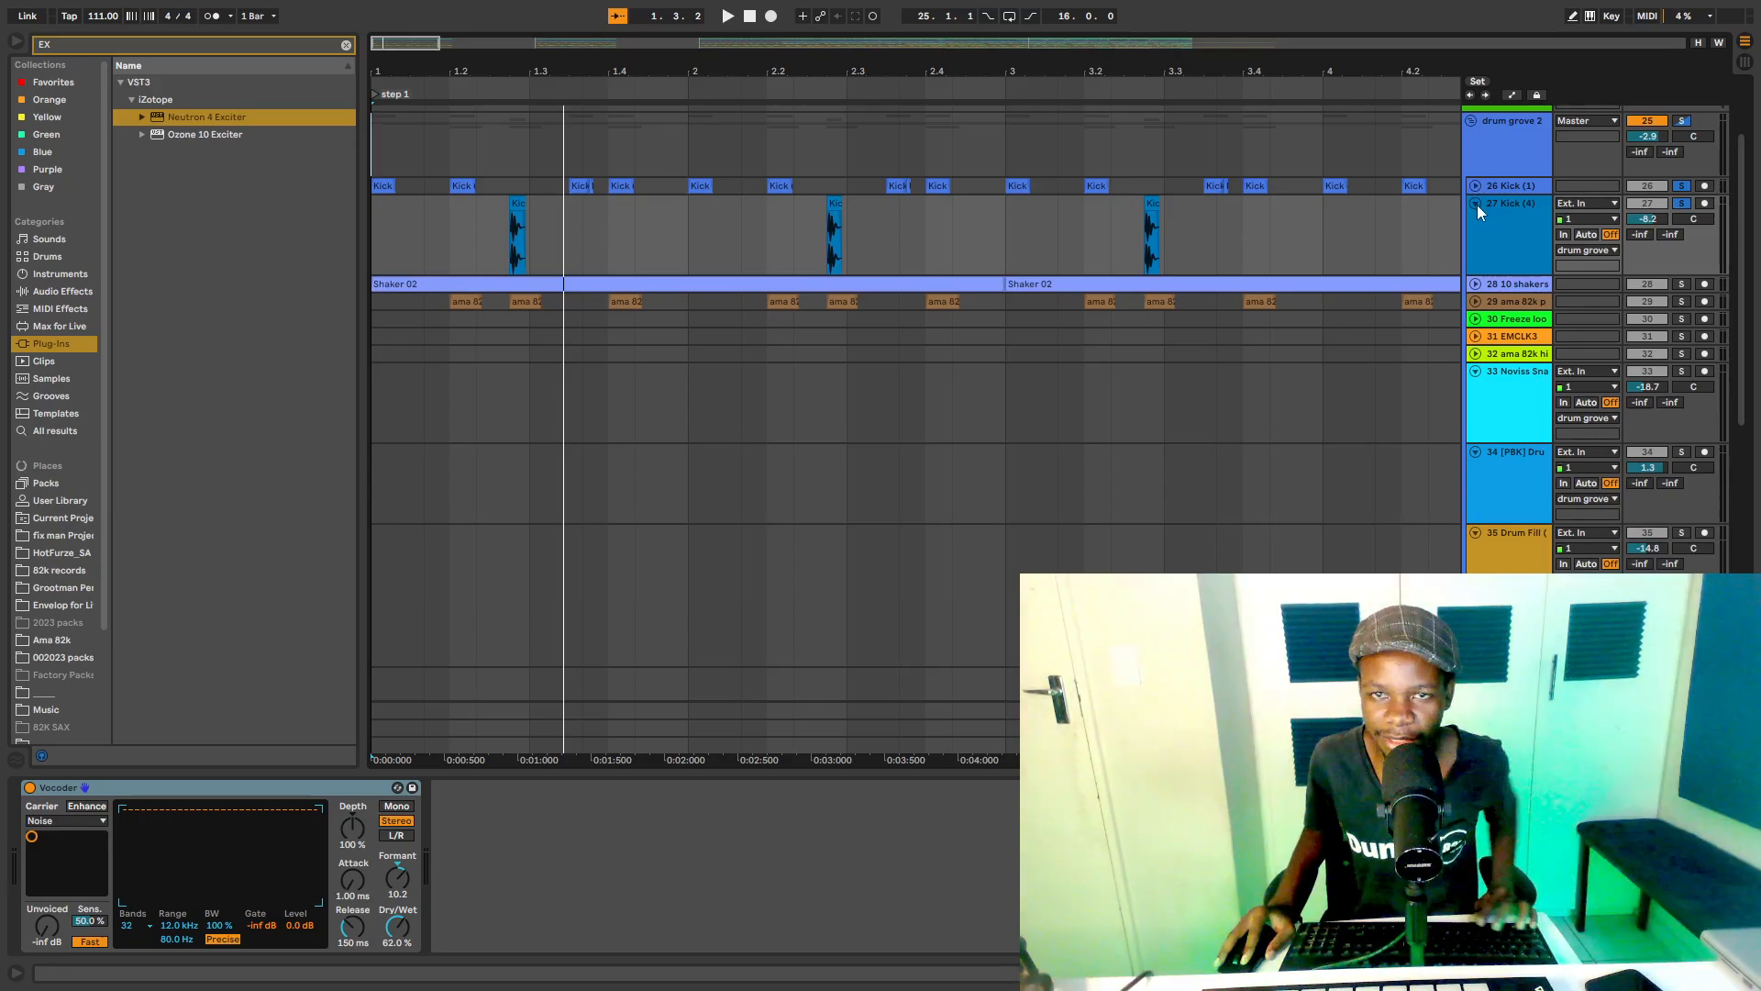
pyautogui.click(1476, 203)
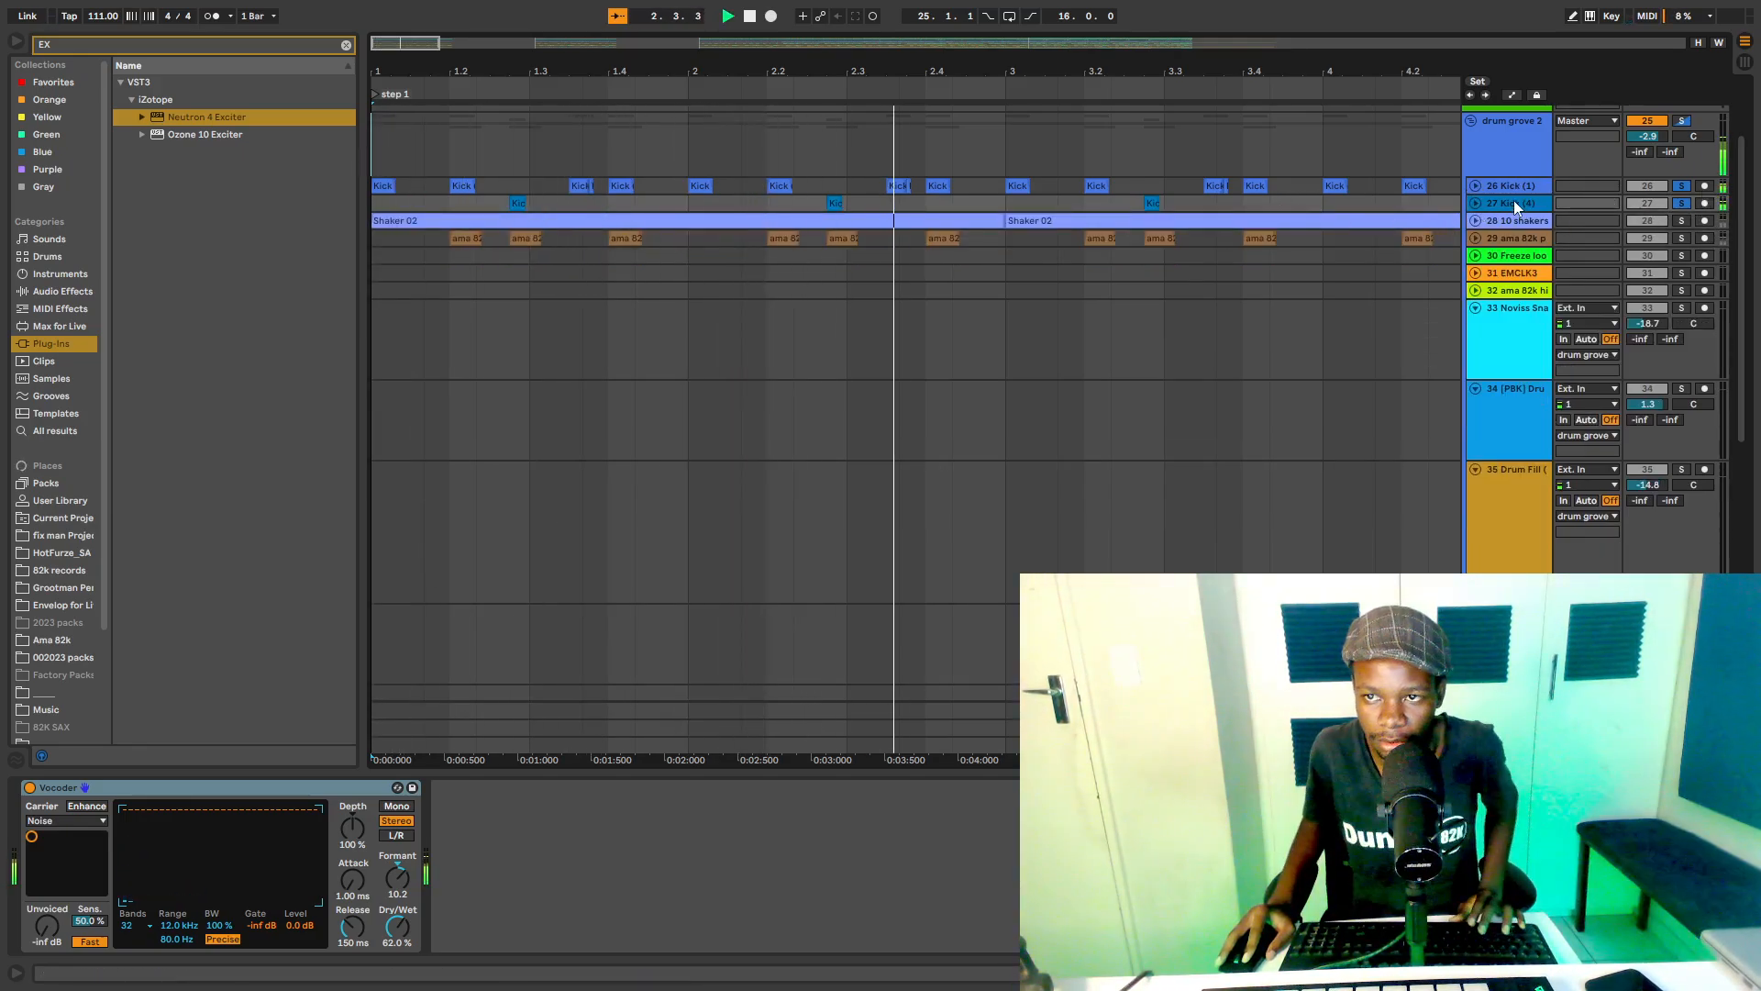
# Step: Compare both kicks with the Vocoder on 27 Kick (4) switched off and back on, replaying from bar 1
pyautogui.click(31, 788)
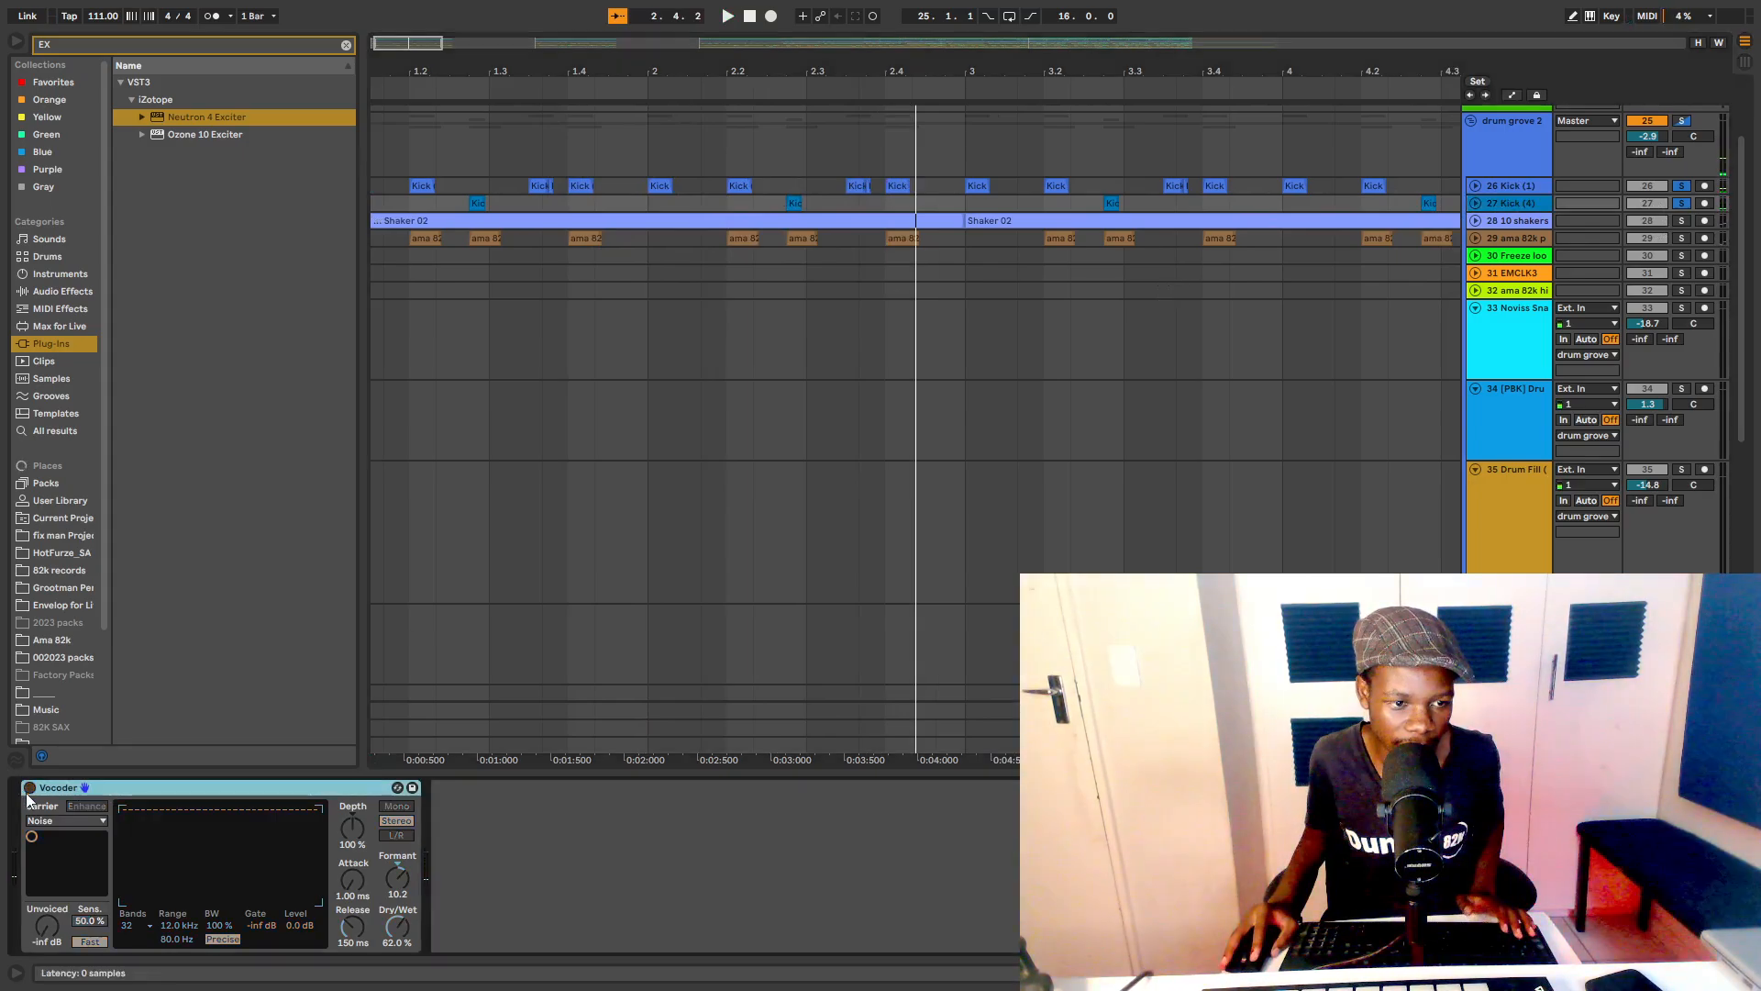
pyautogui.press('space')
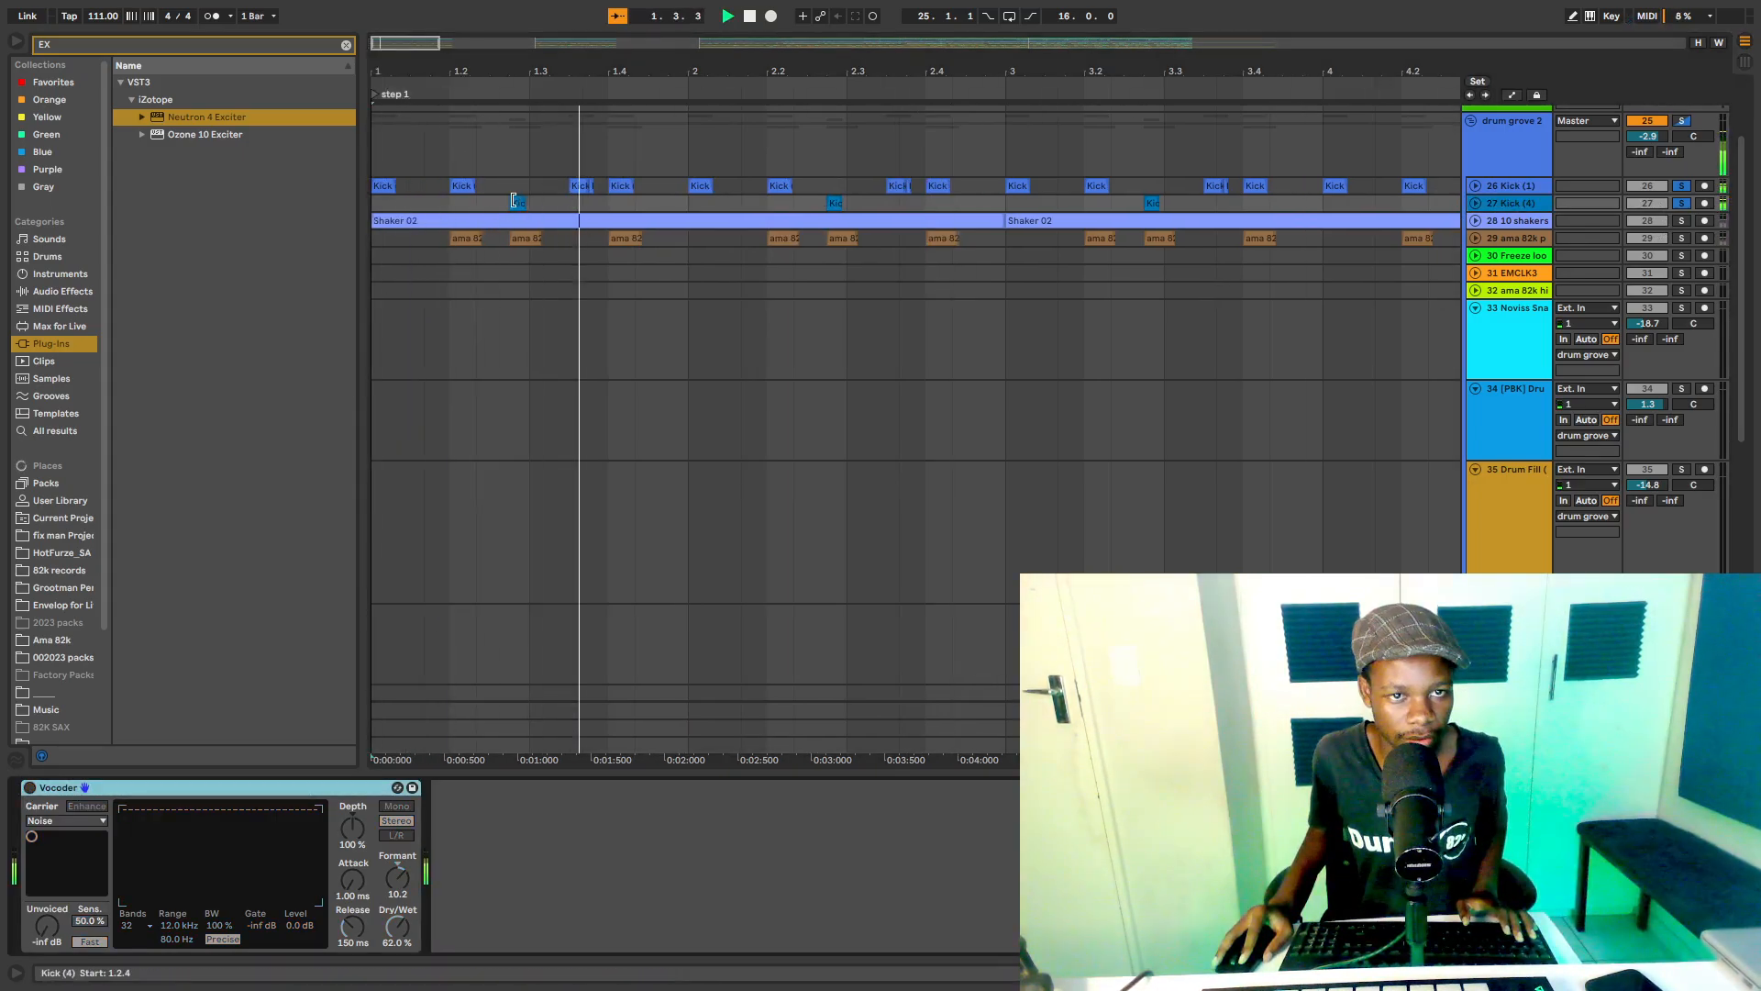
pyautogui.click(514, 199)
pyautogui.press('space')
pyautogui.press('space')
pyautogui.press('space')
pyautogui.press('space')
pyautogui.press('space')
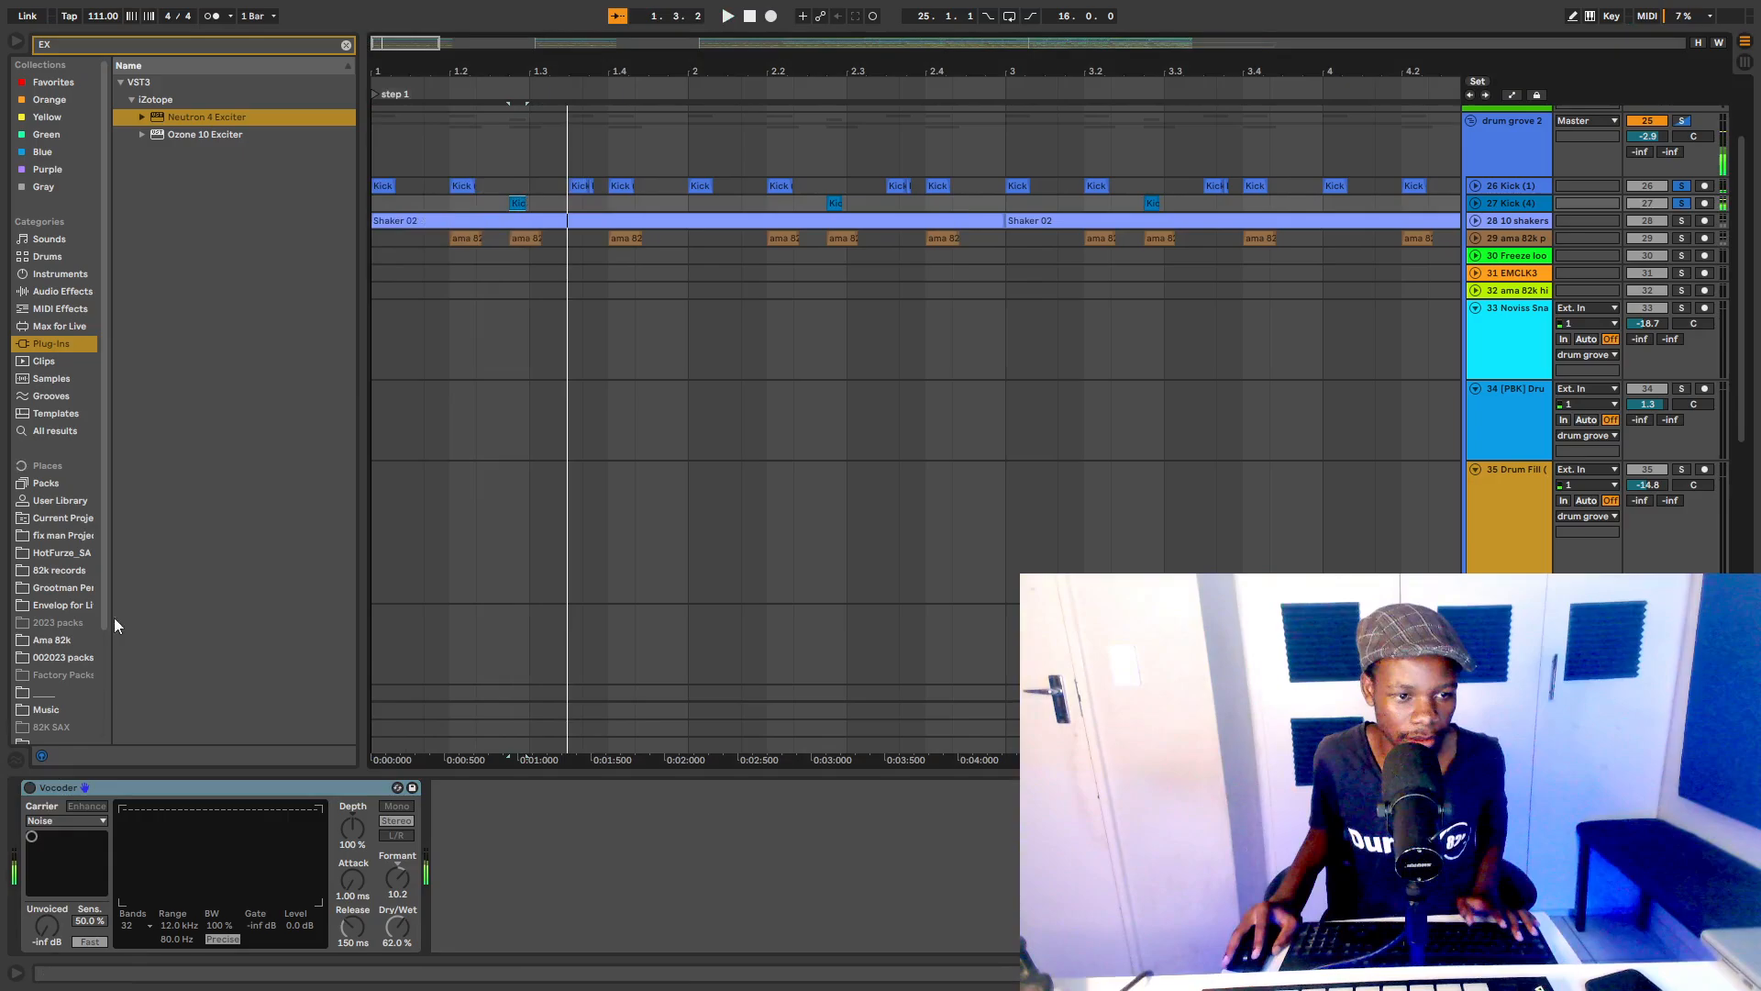
pyautogui.click(377, 203)
pyautogui.press('space')
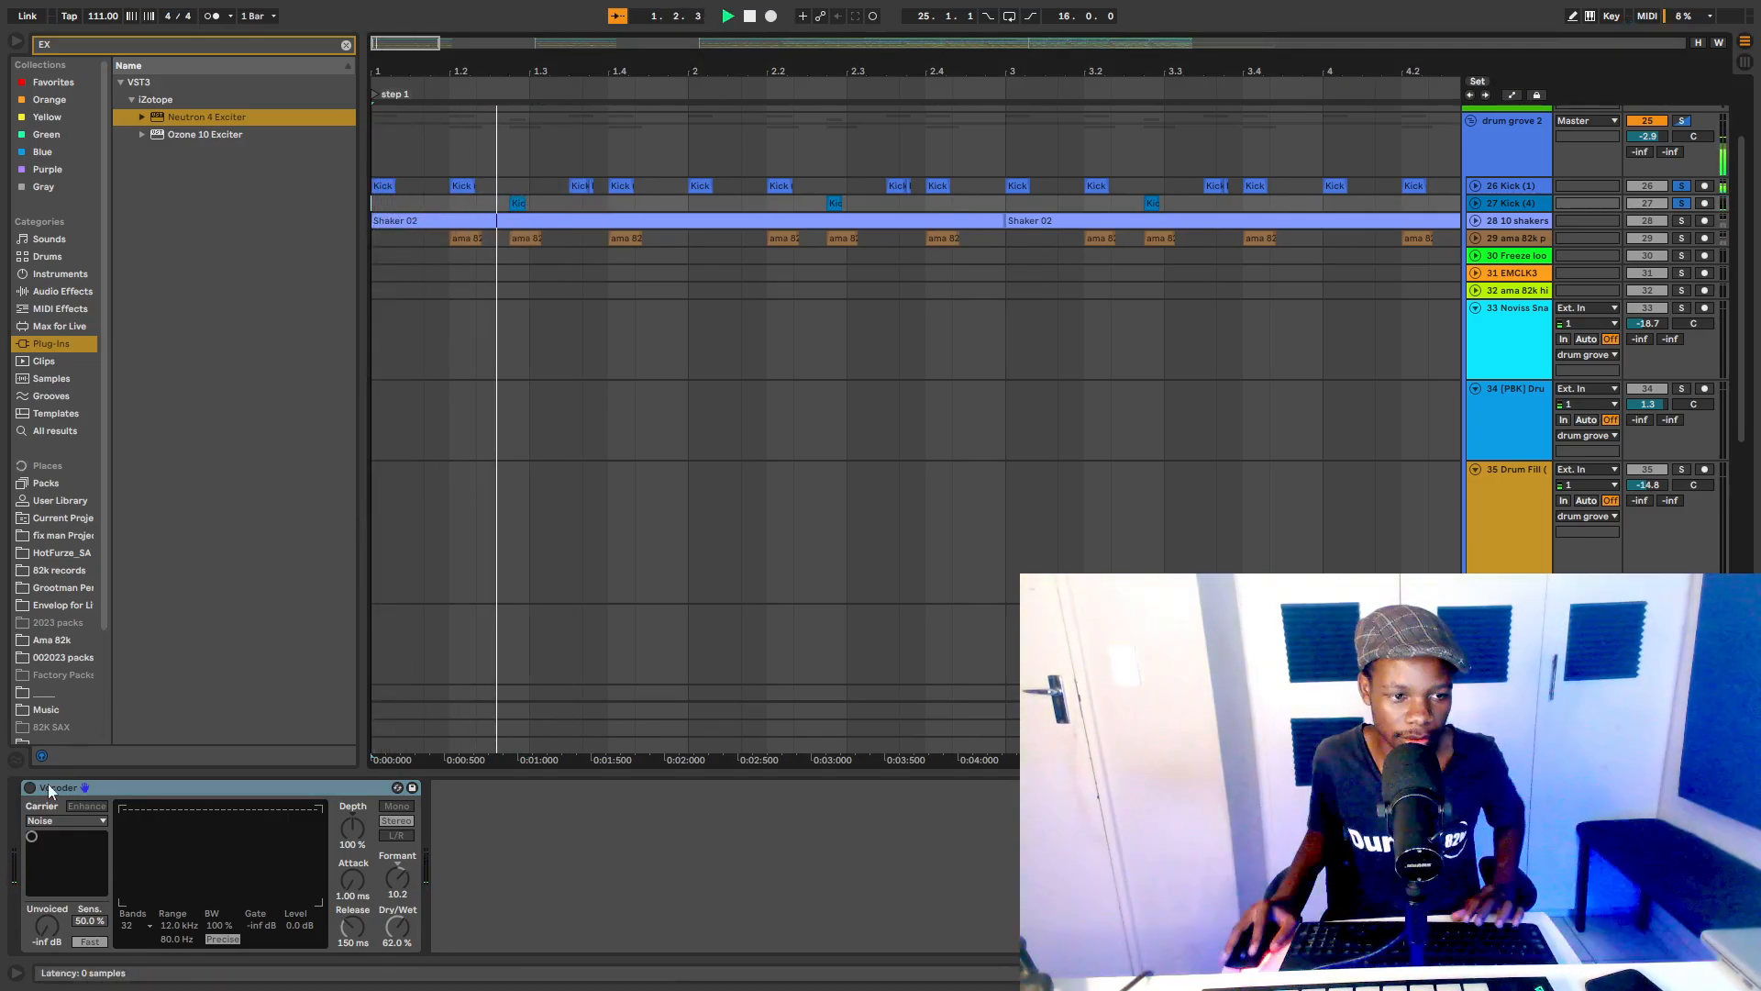
pyautogui.click(31, 787)
pyautogui.press('space')
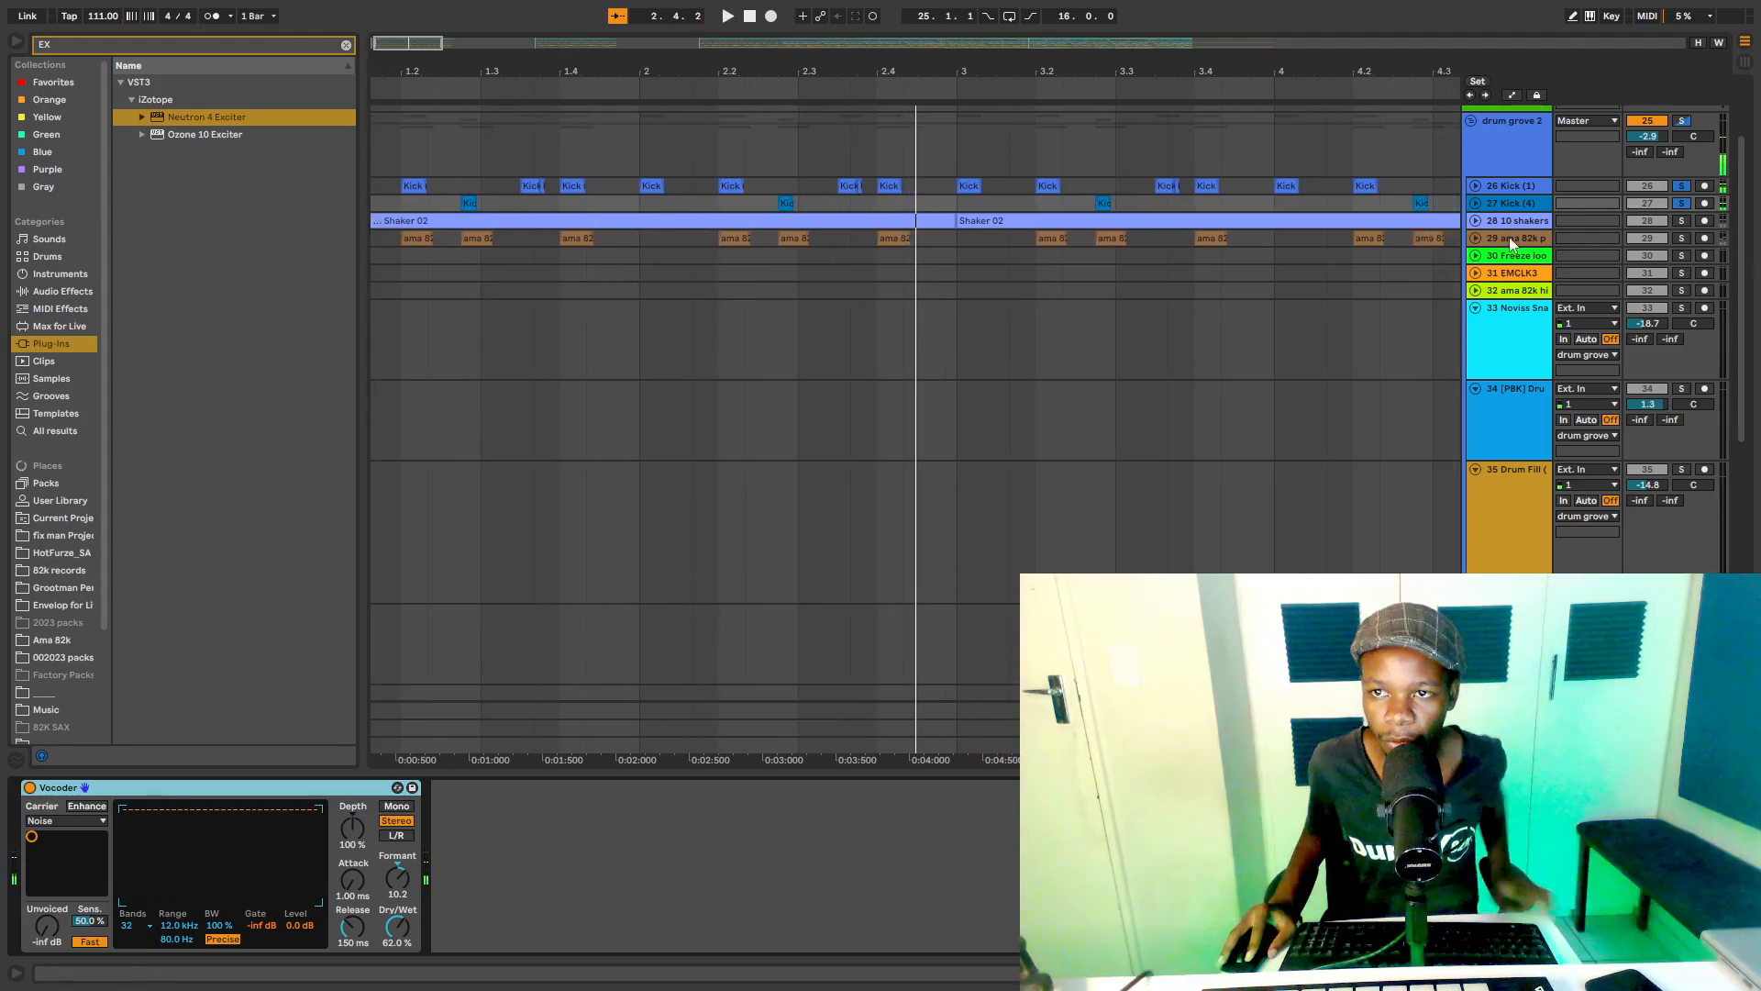
# Step: Unfold the 28 10 shakers track, add it to the solo, and play it with both kicks from bar 1
pyautogui.click(1476, 221)
pyautogui.click(1681, 220)
pyautogui.press('space')
pyautogui.press('space')
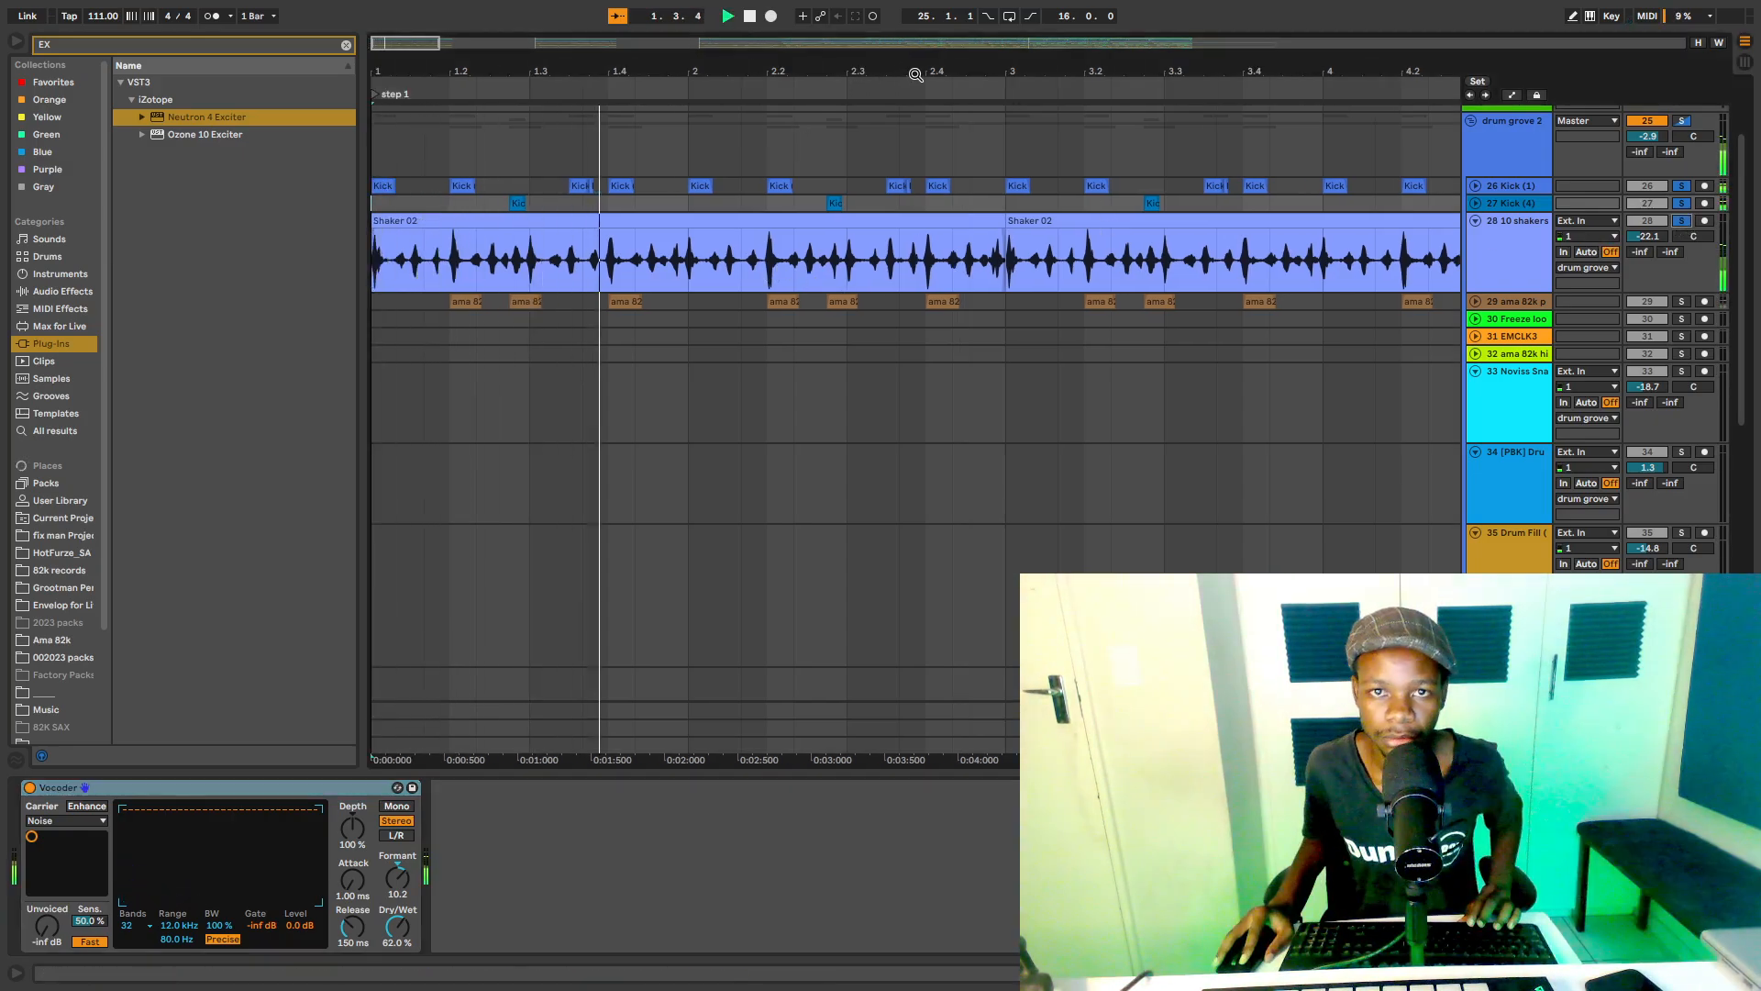
pyautogui.press('-')
pyautogui.press('-')
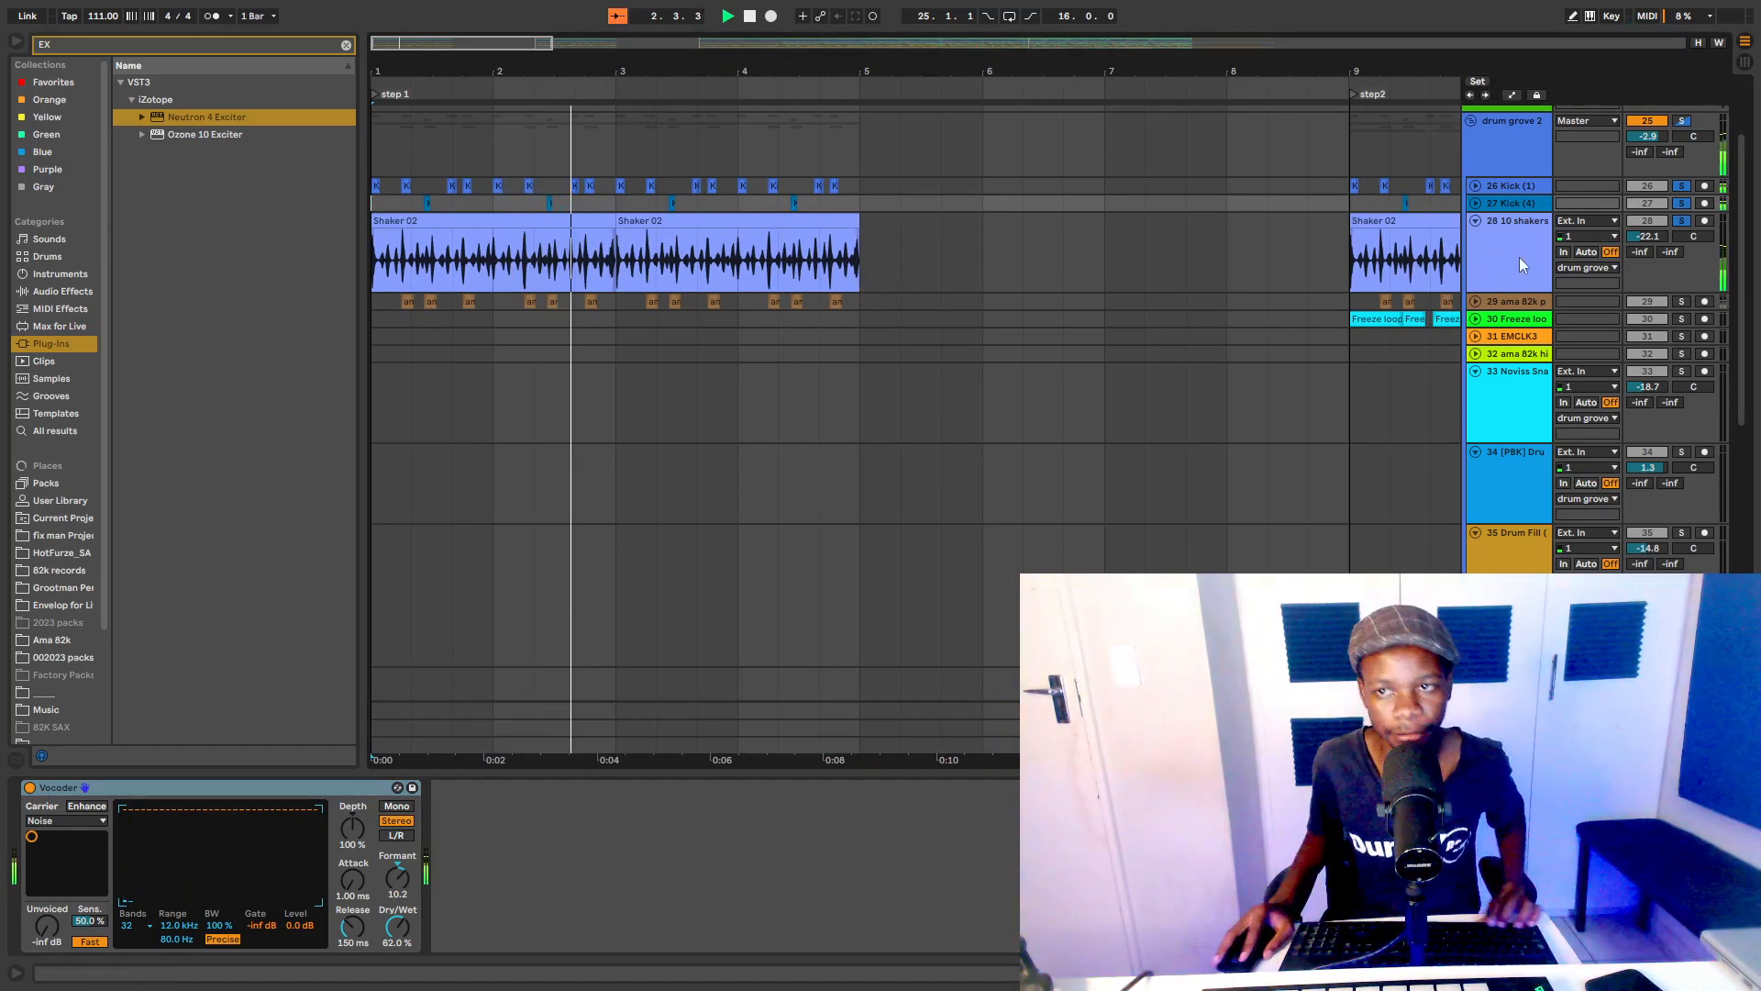
# Step: Show the devices on the 28 10 shakers track and switch off its Reverb and Moving 3-5-6 delay
pyautogui.click(665, 259)
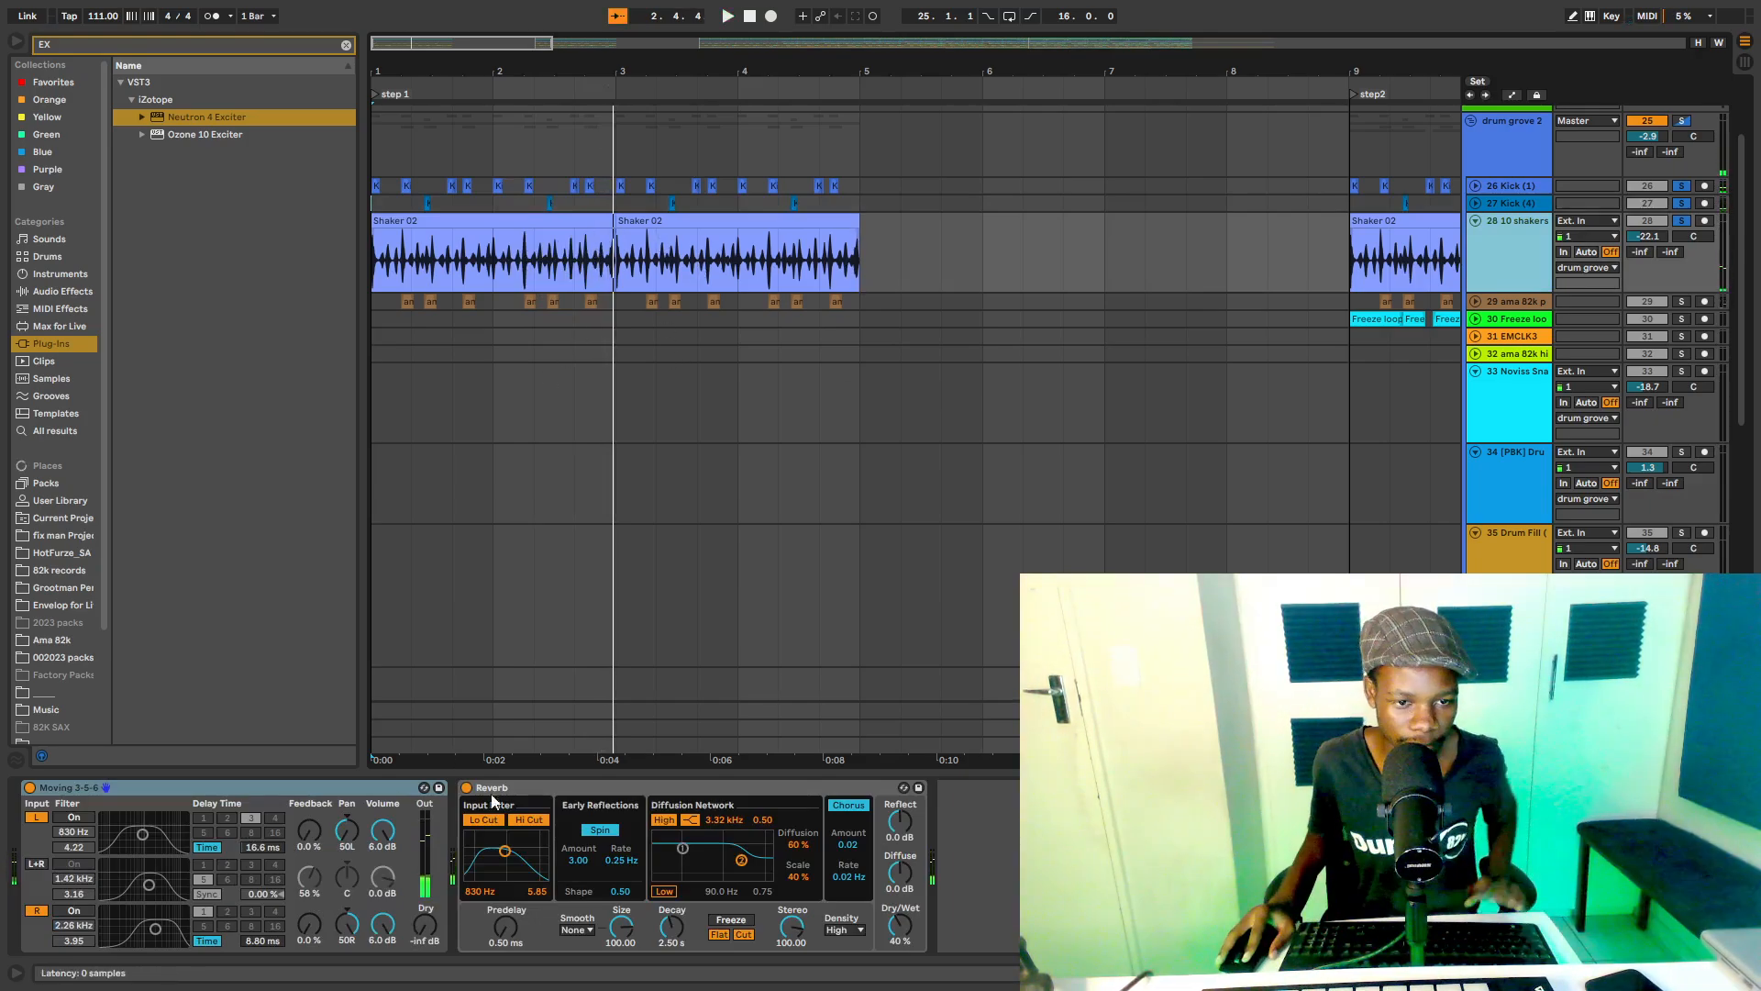
pyautogui.click(467, 788)
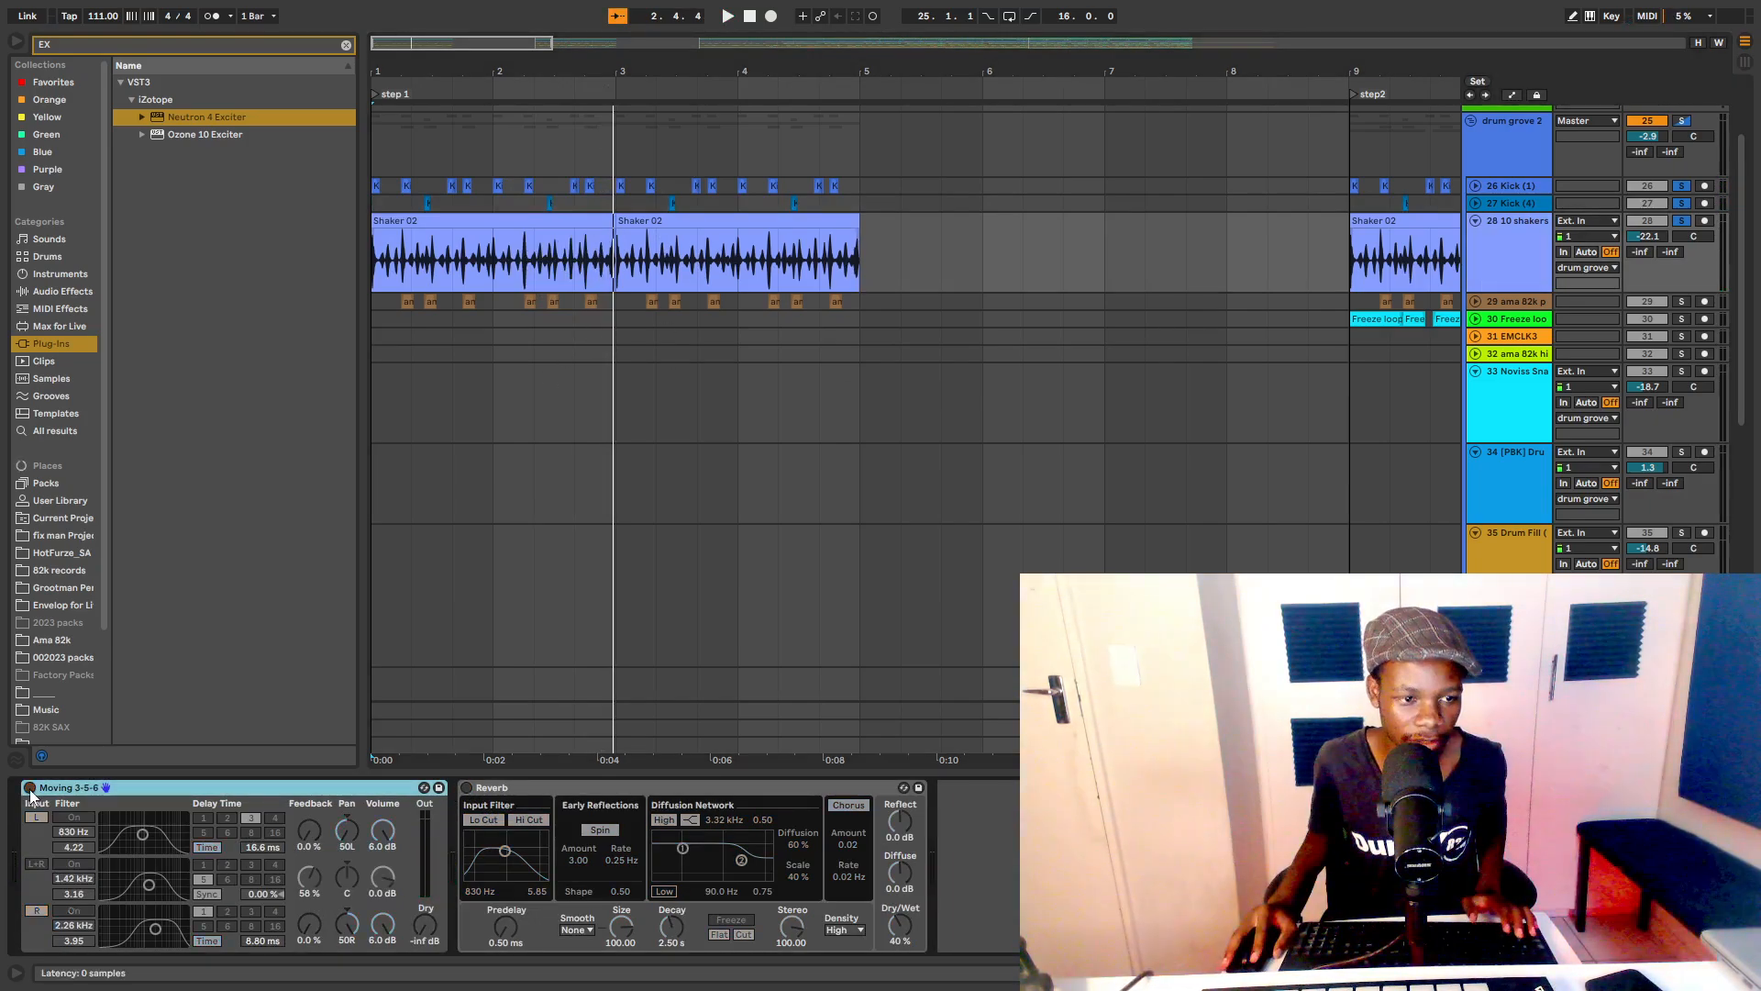
pyautogui.press('+')
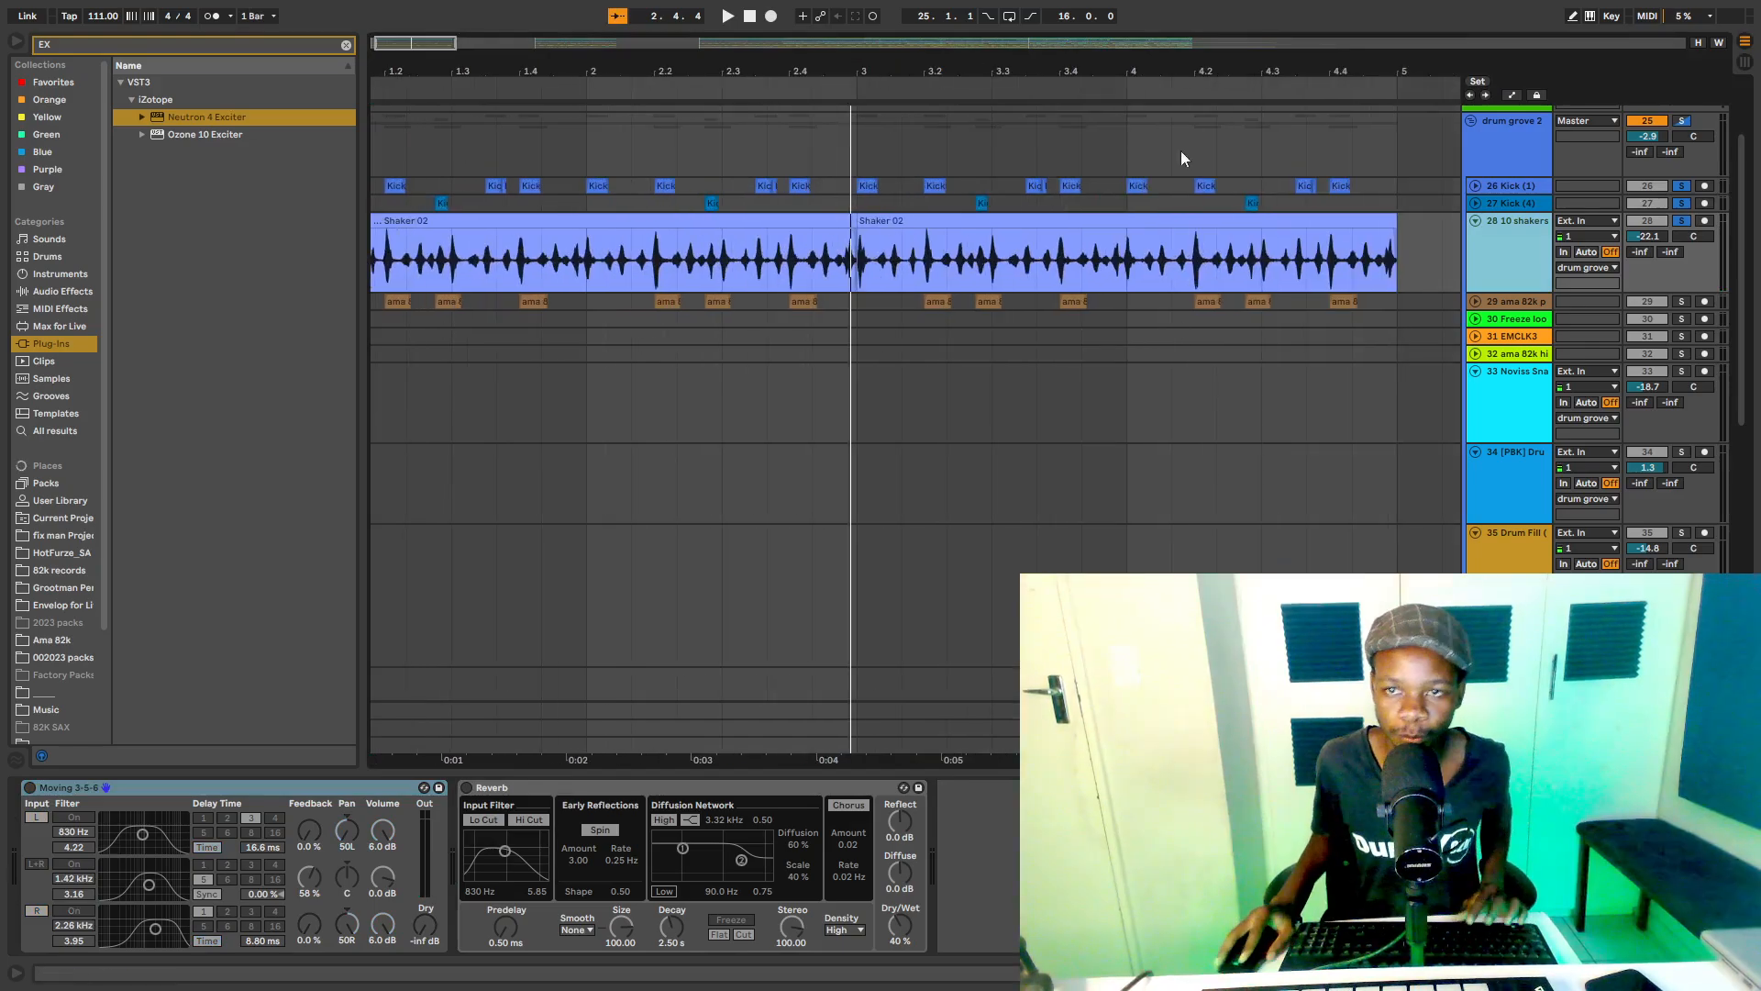
pyautogui.click(1498, 301)
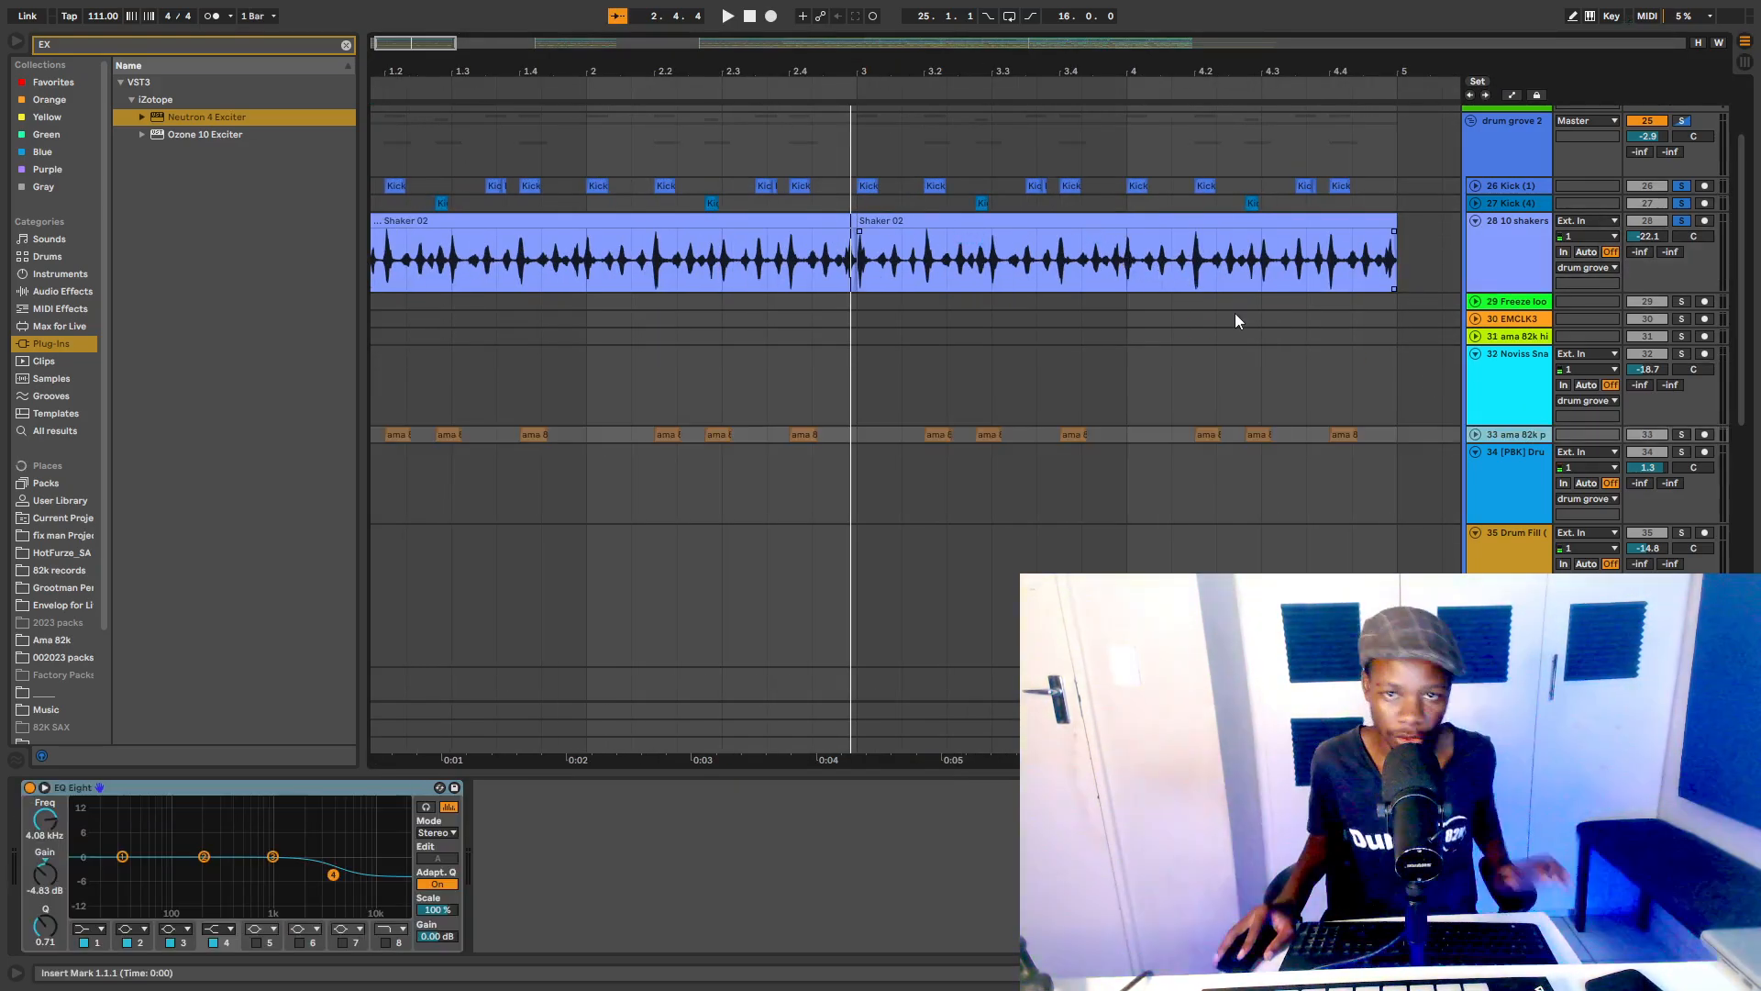
pyautogui.hotkey('ctrl', 'z')
# Step: Select the first Shaker 02 clip and play from bar 1 without the shaker effects
pyautogui.click(529, 229)
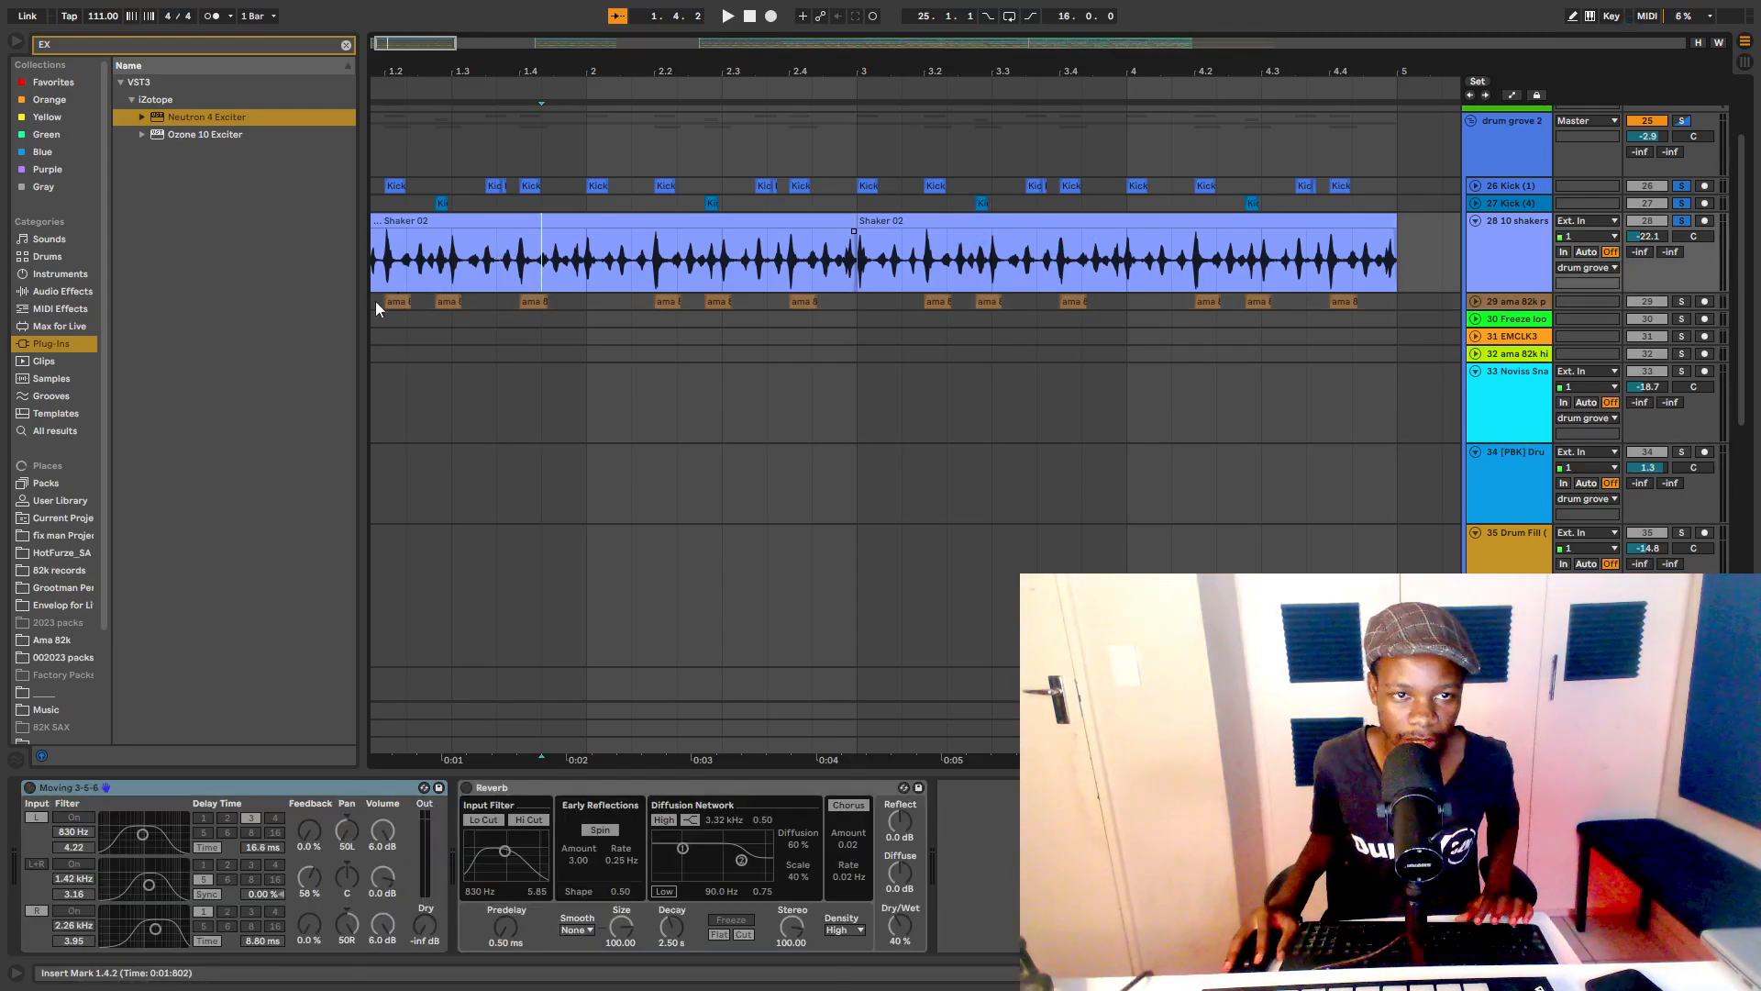
pyautogui.click(435, 220)
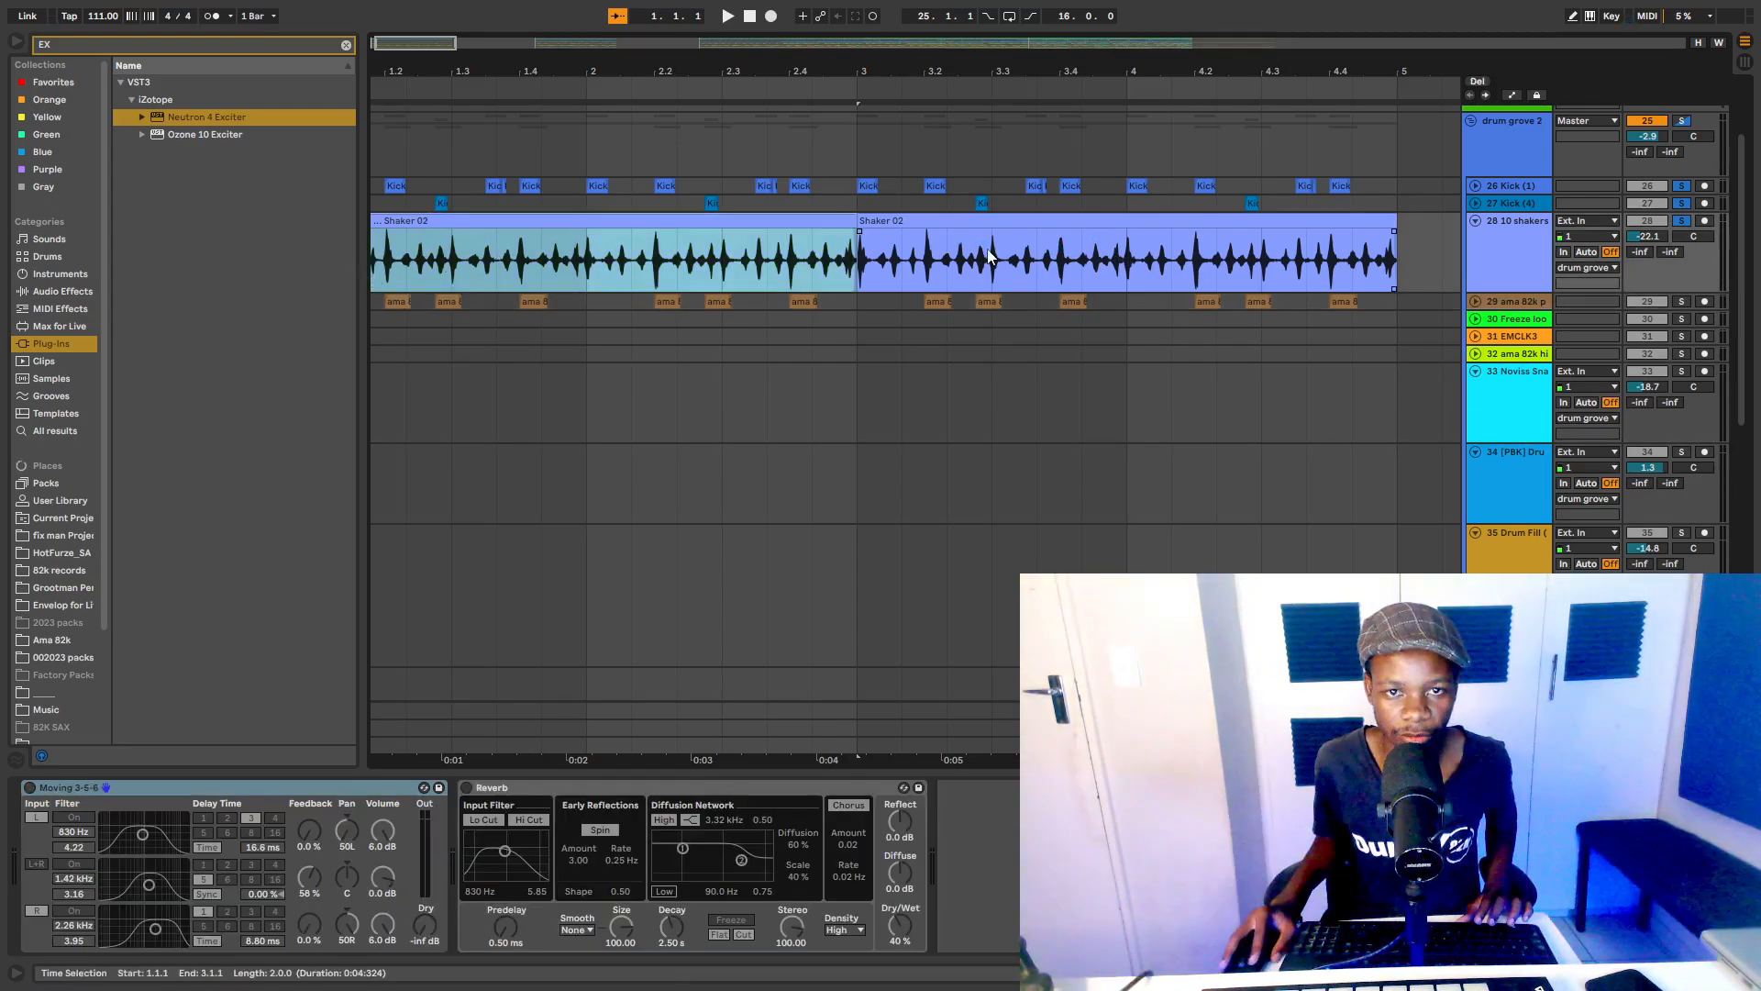
pyautogui.press('space')
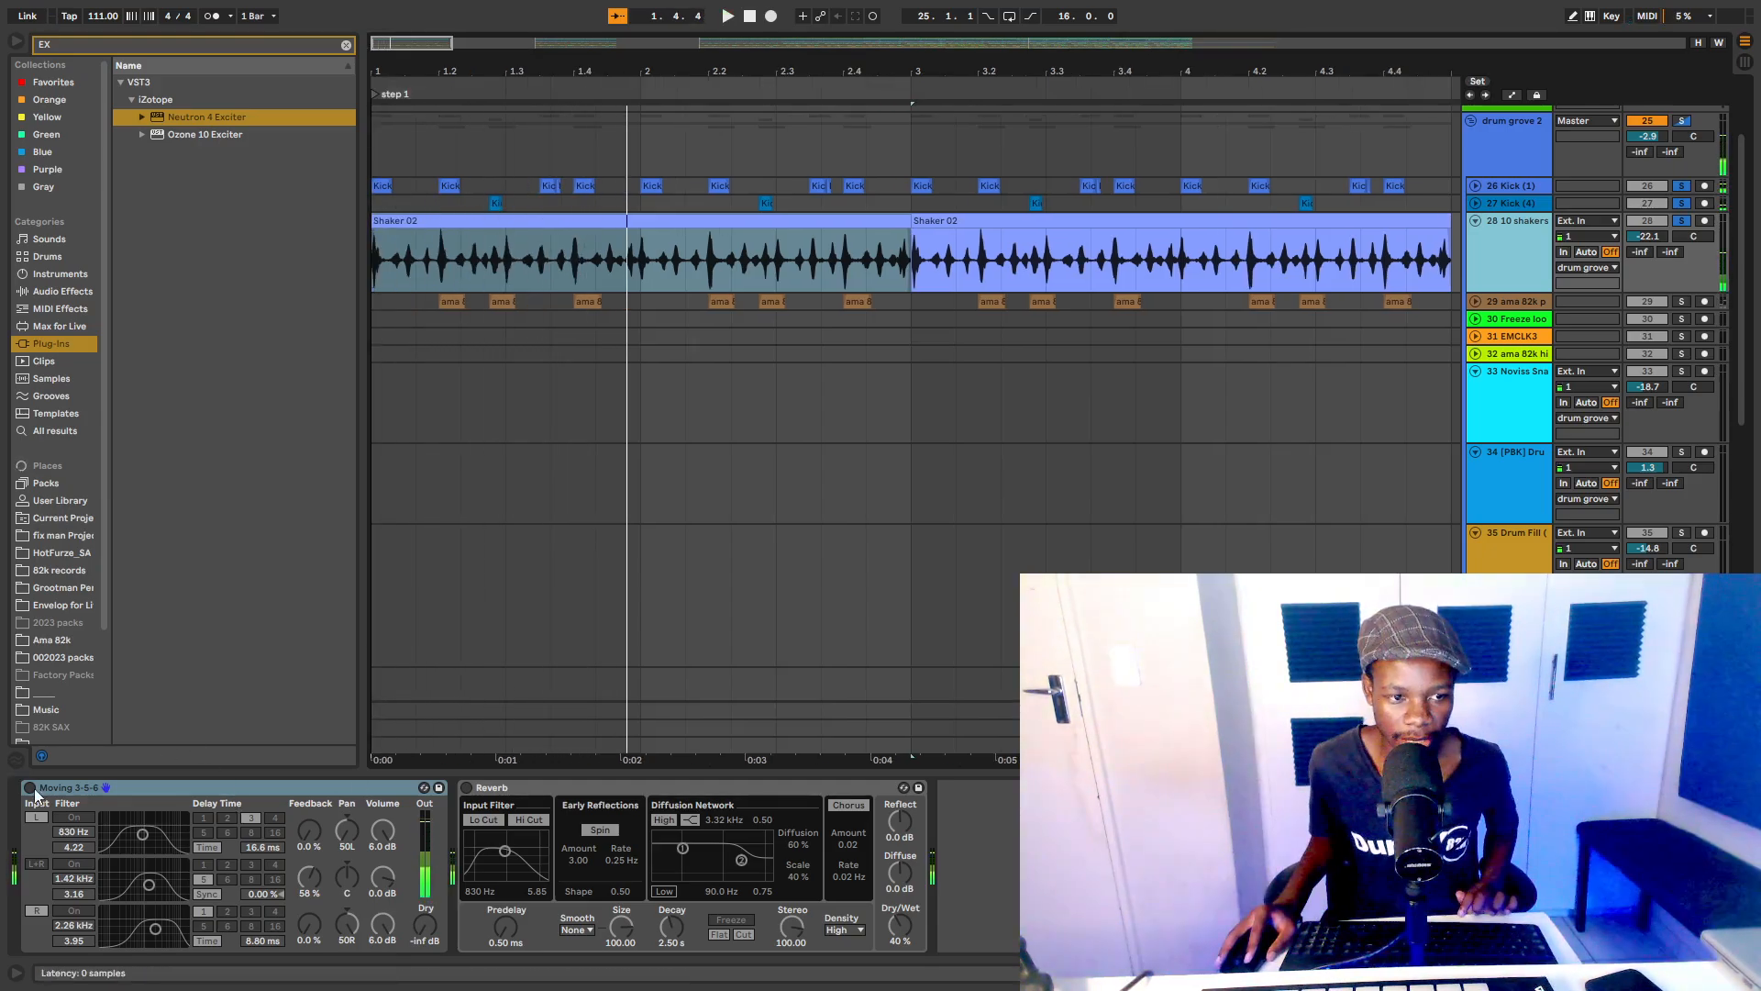
# Step: Compare the shakers with Moving 3-5-6 on and off, leave it and the Reverb on, and set the Reverb's Dry/Wet to 39%
pyautogui.click(31, 788)
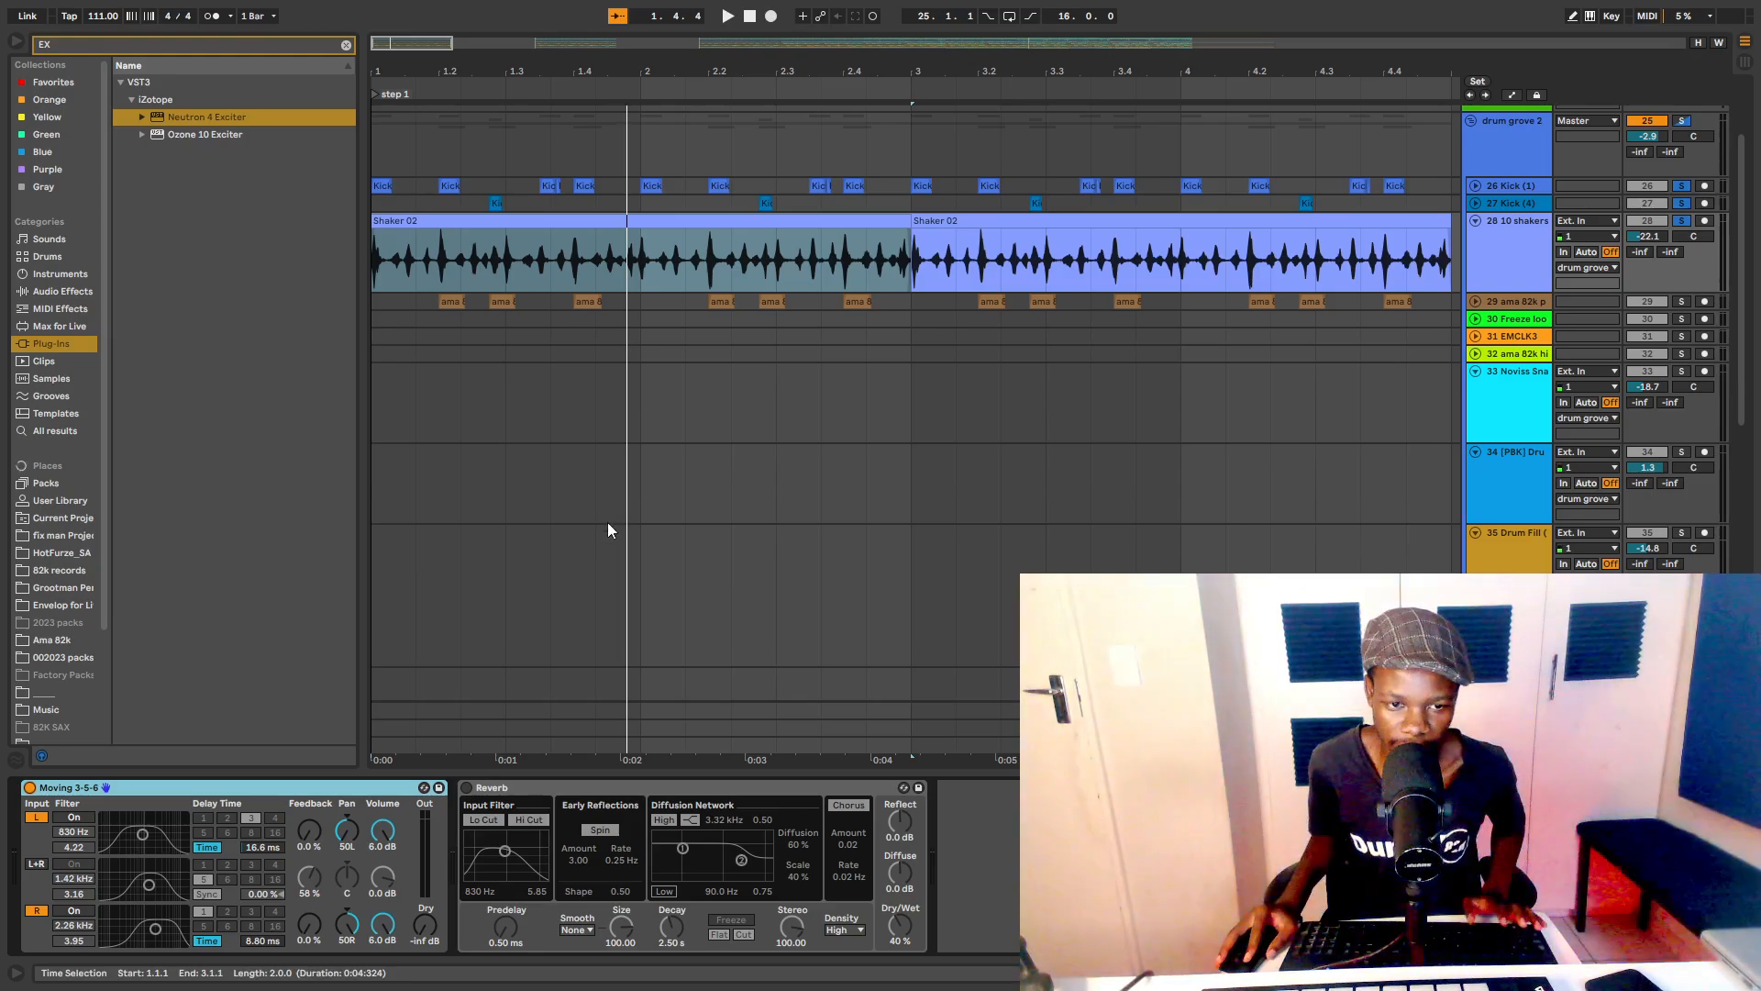
pyautogui.press('space')
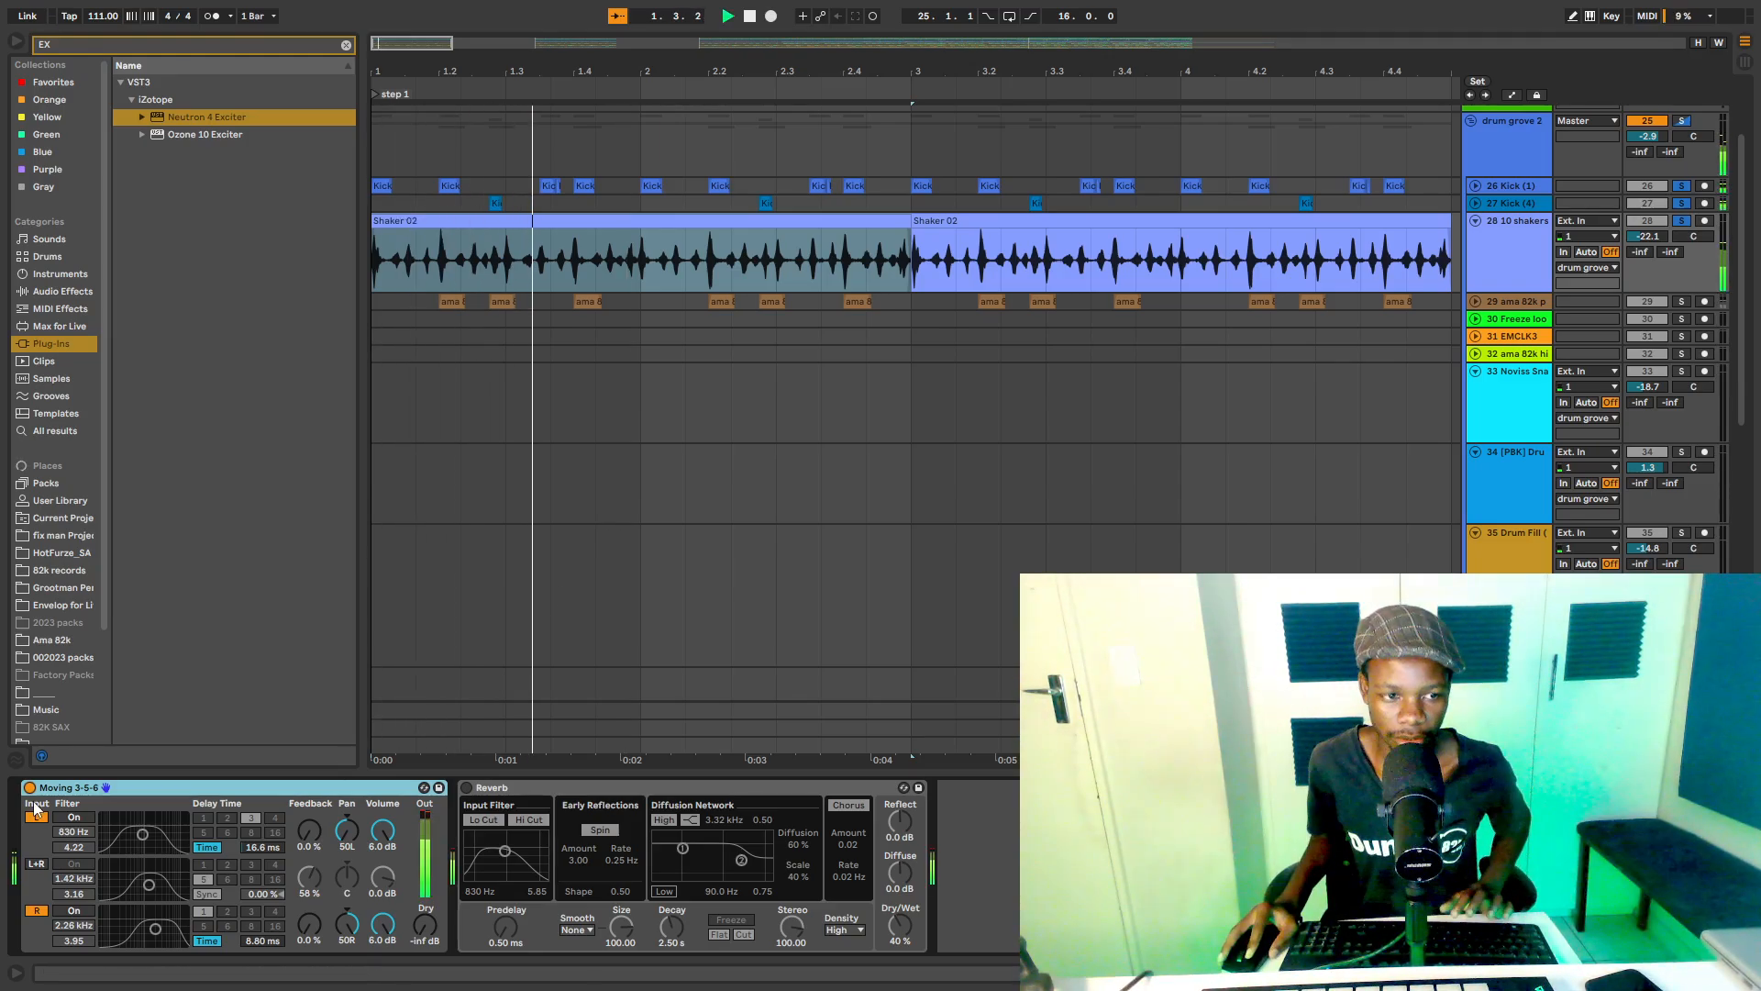
pyautogui.click(29, 787)
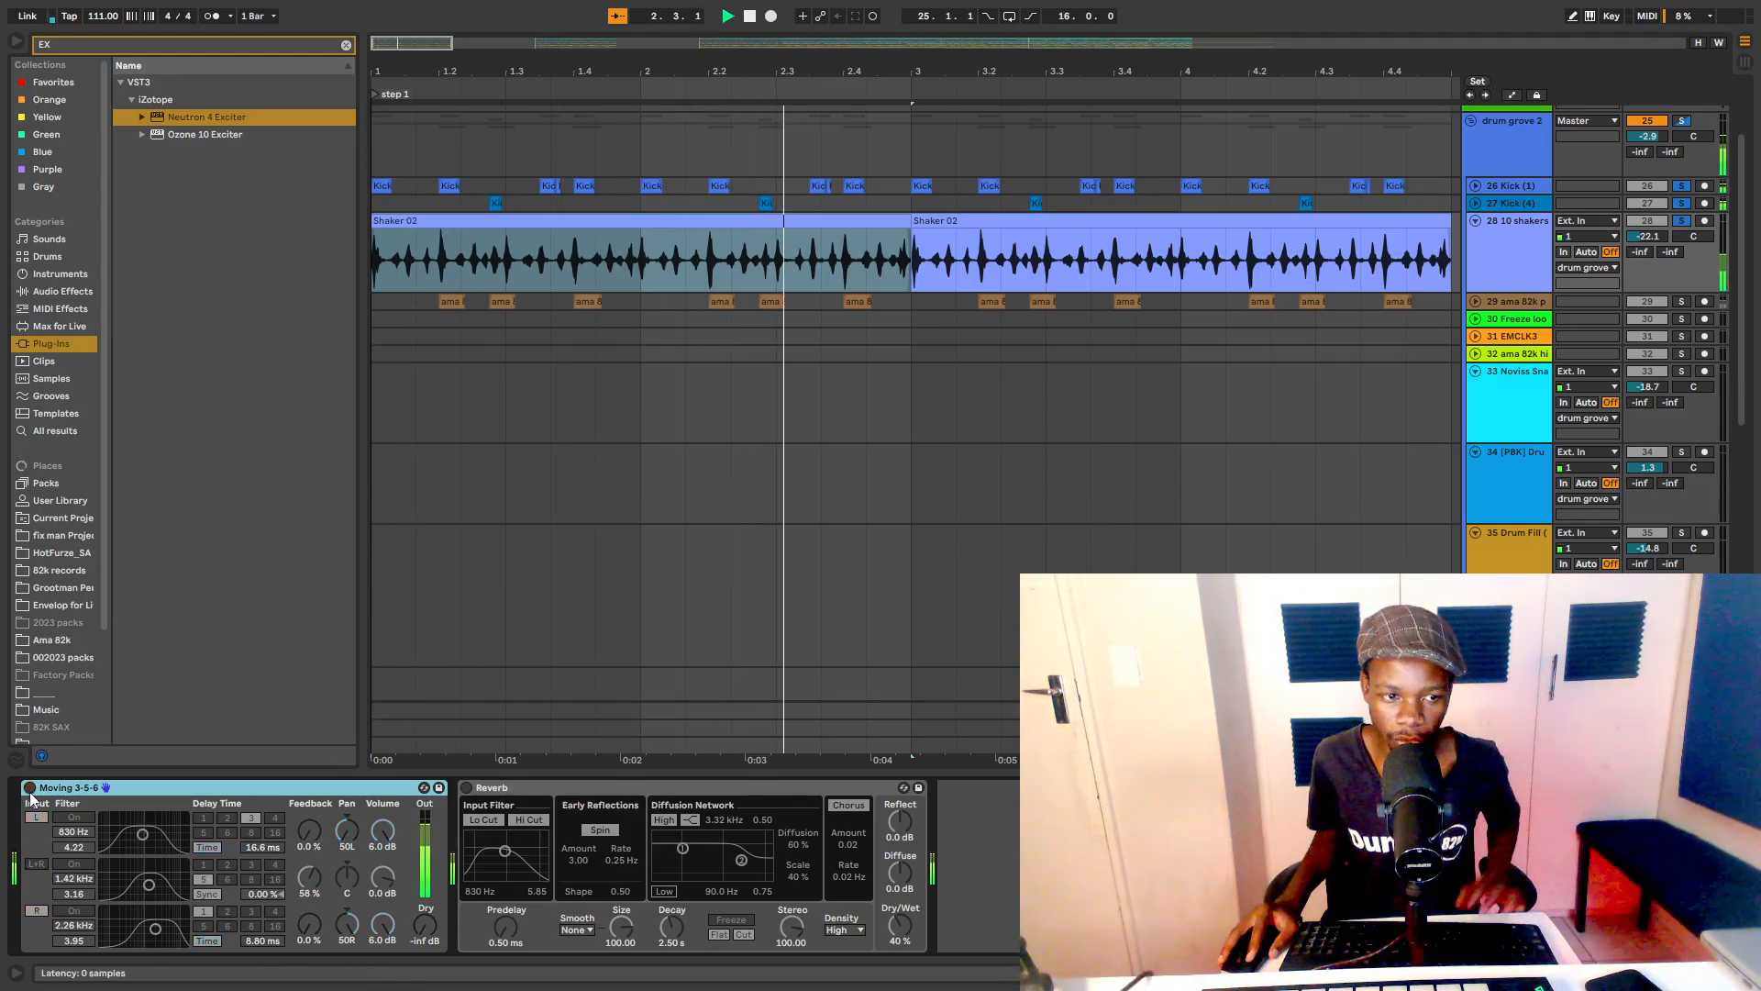
pyautogui.click(29, 787)
pyautogui.click(466, 787)
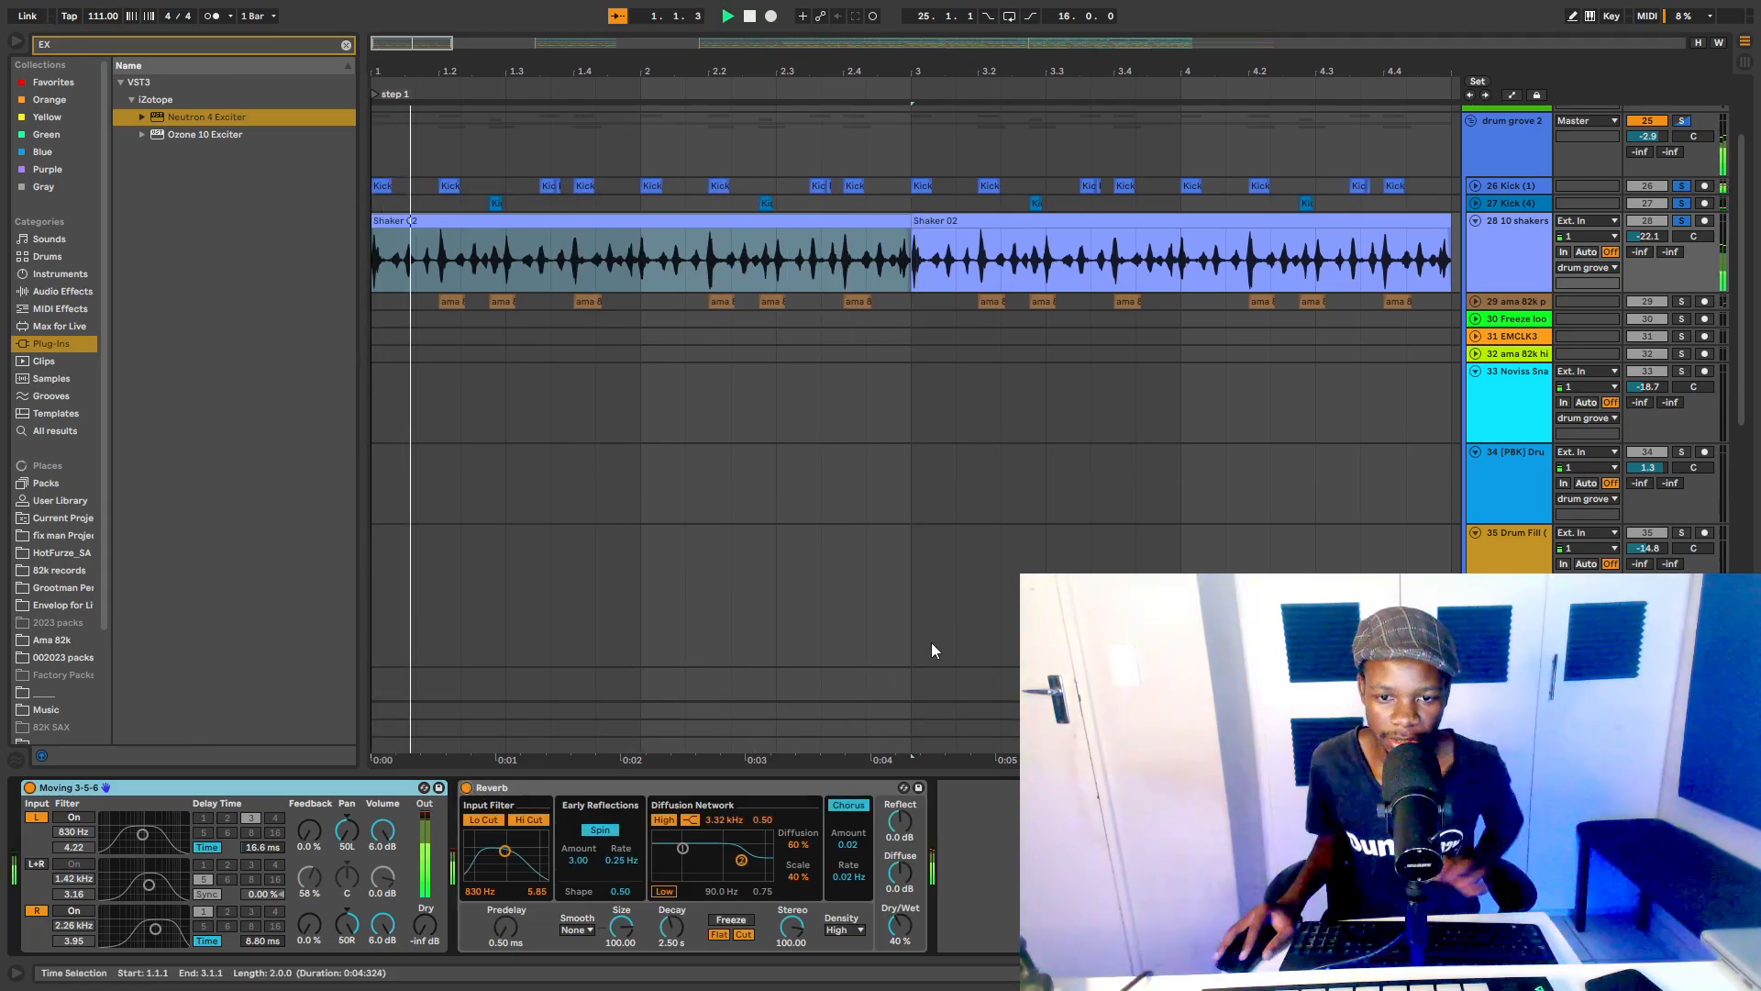
pyautogui.moveTo(899, 925); pyautogui.dragTo(899, 928)
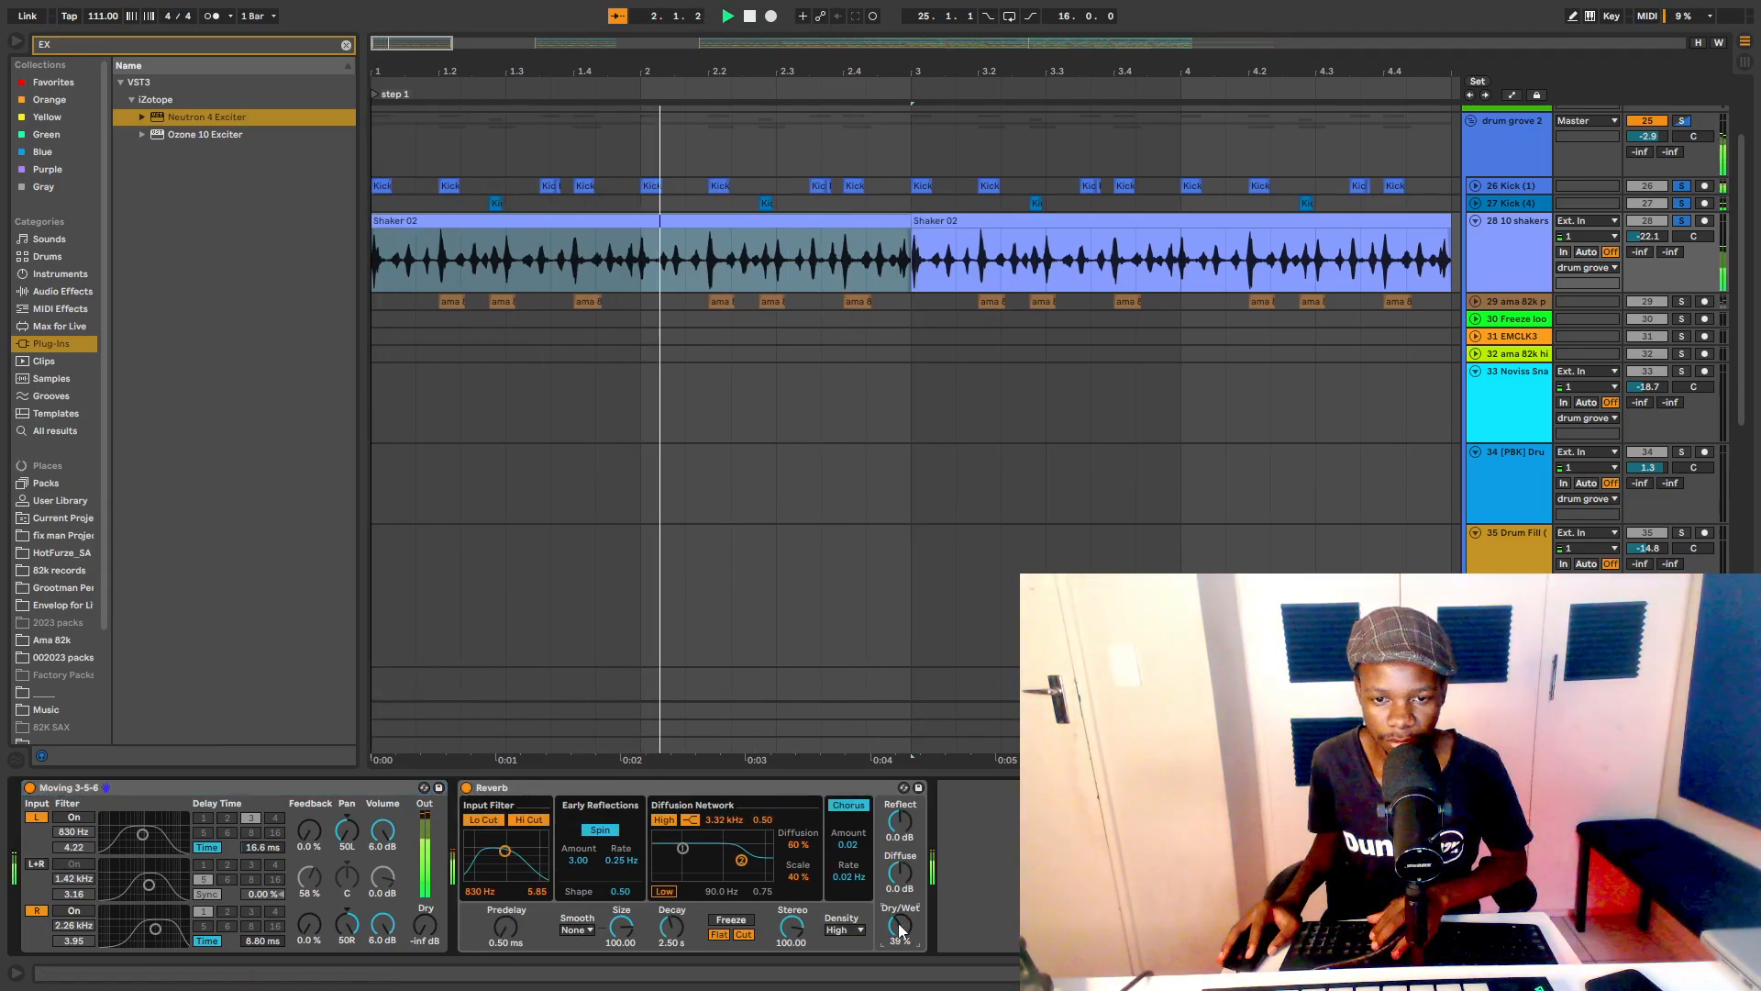
# Step: Unfold and solo the 29 ama 82k p track, play from bar 1, and fold 28 10 shakers
pyautogui.click(1475, 302)
pyautogui.press('space')
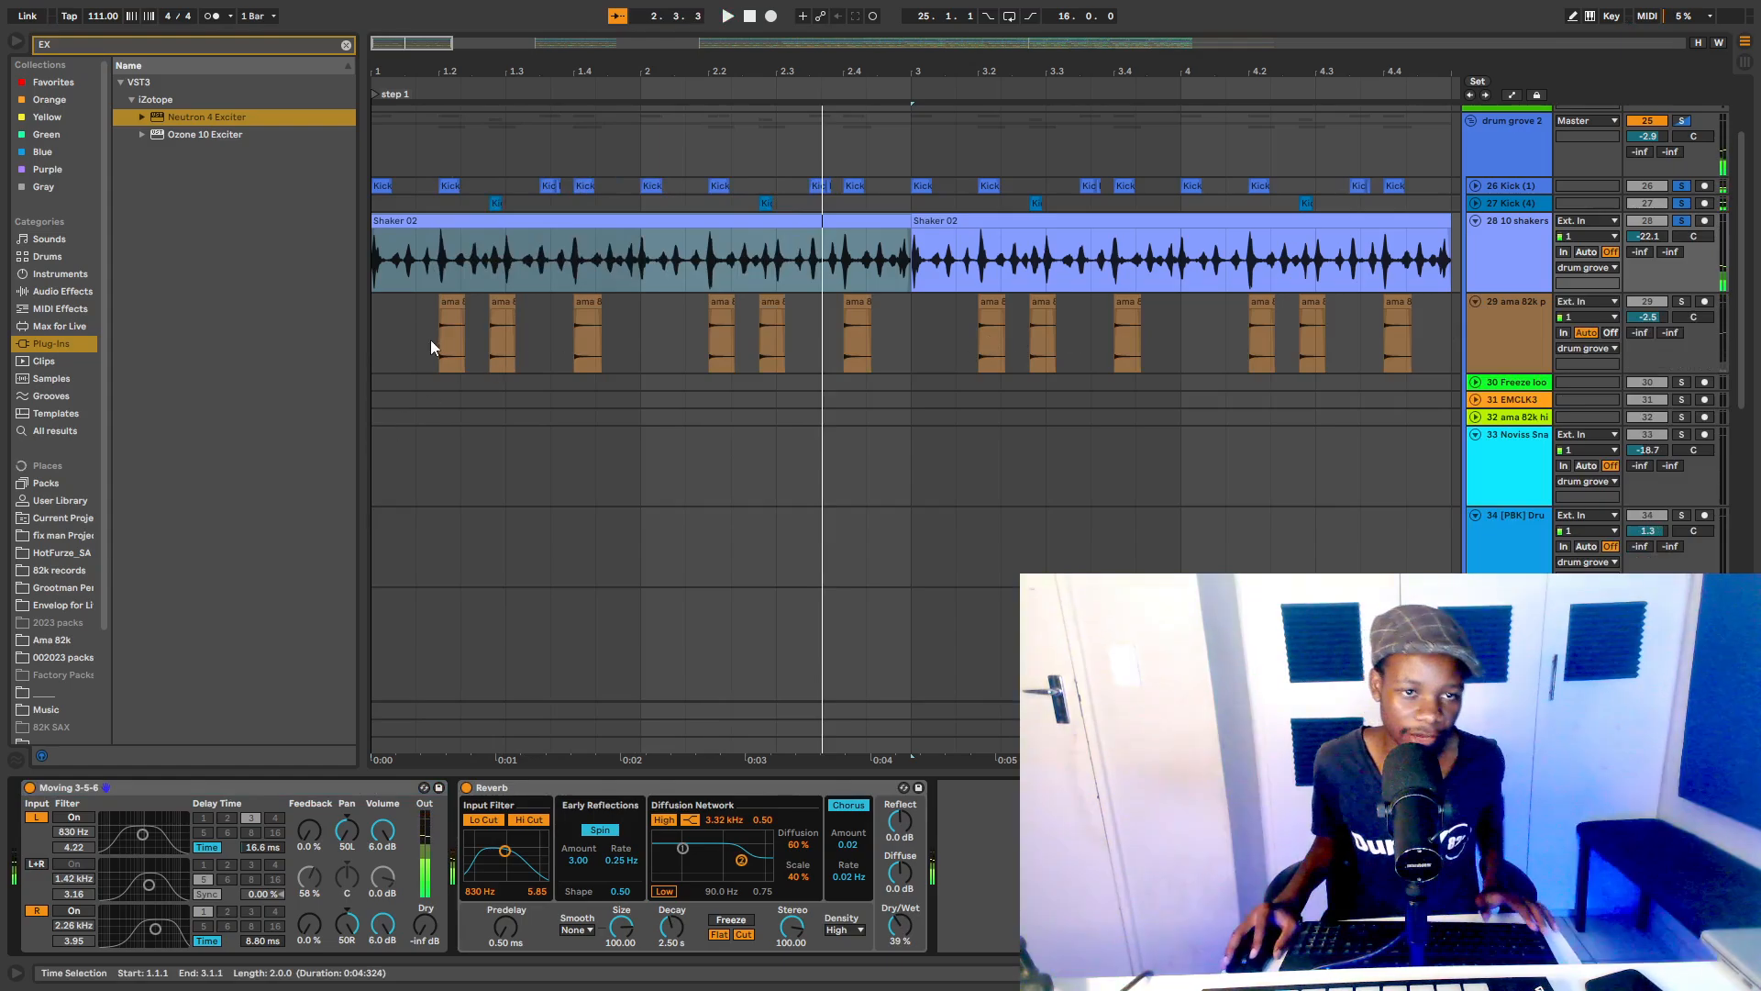
pyautogui.click(375, 334)
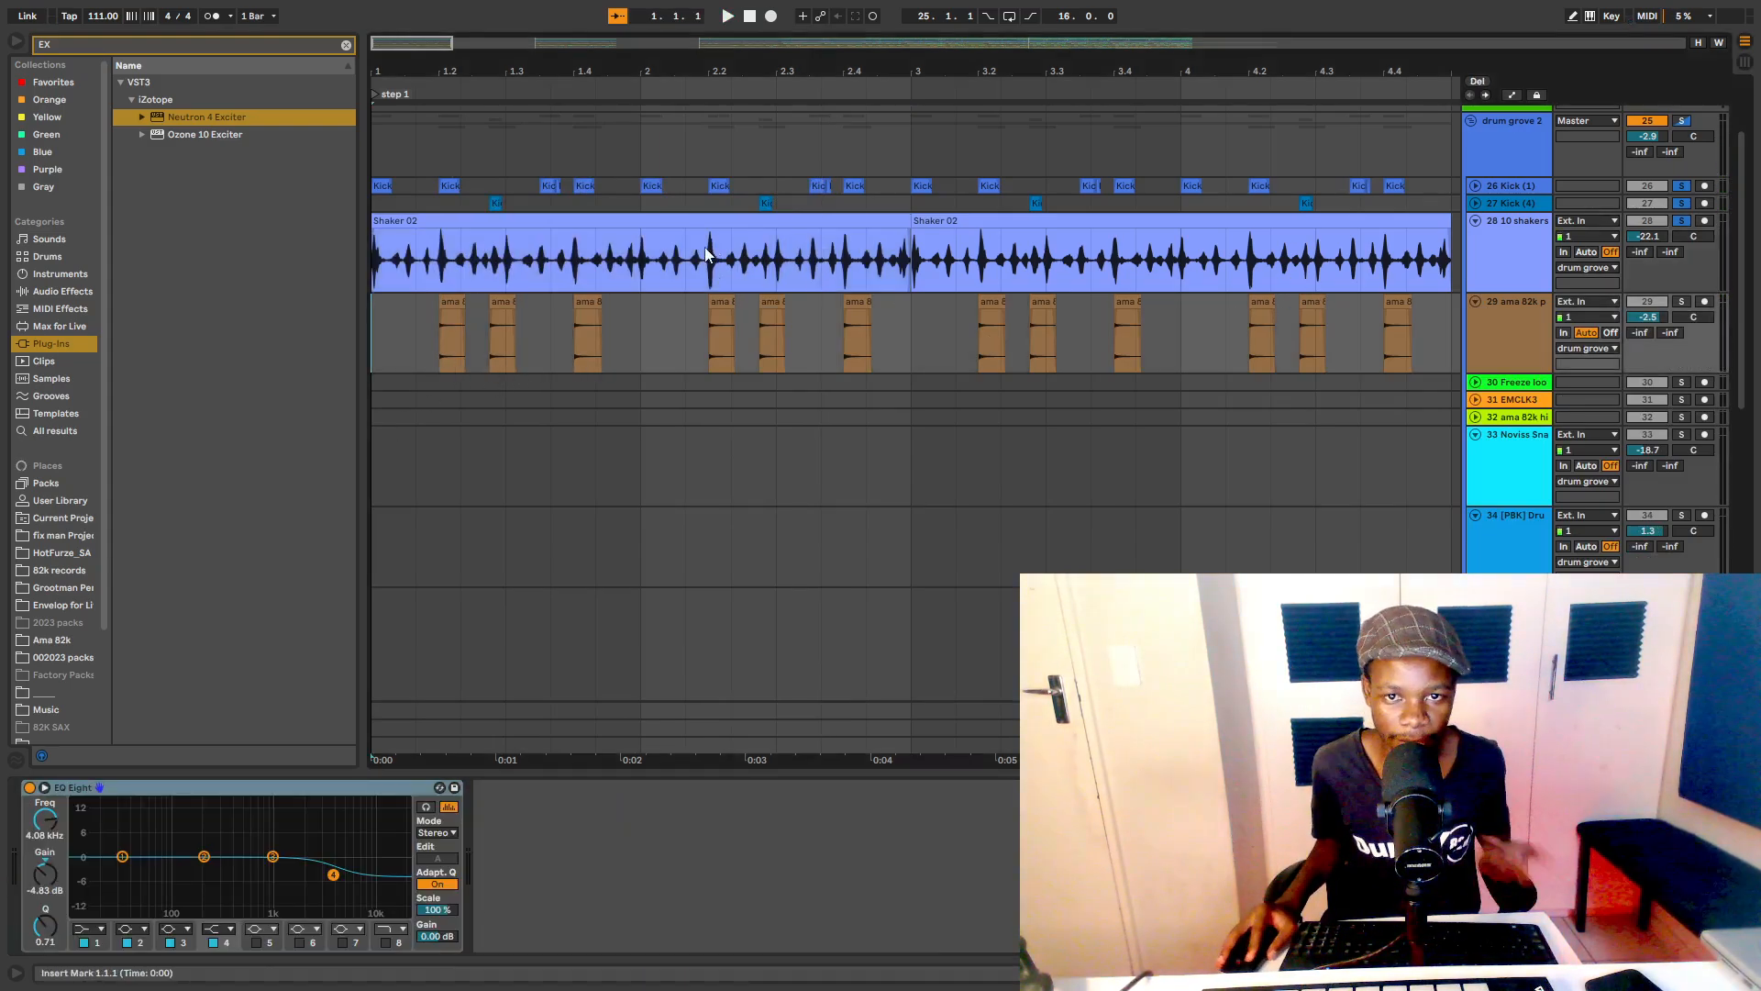
pyautogui.click(1681, 301)
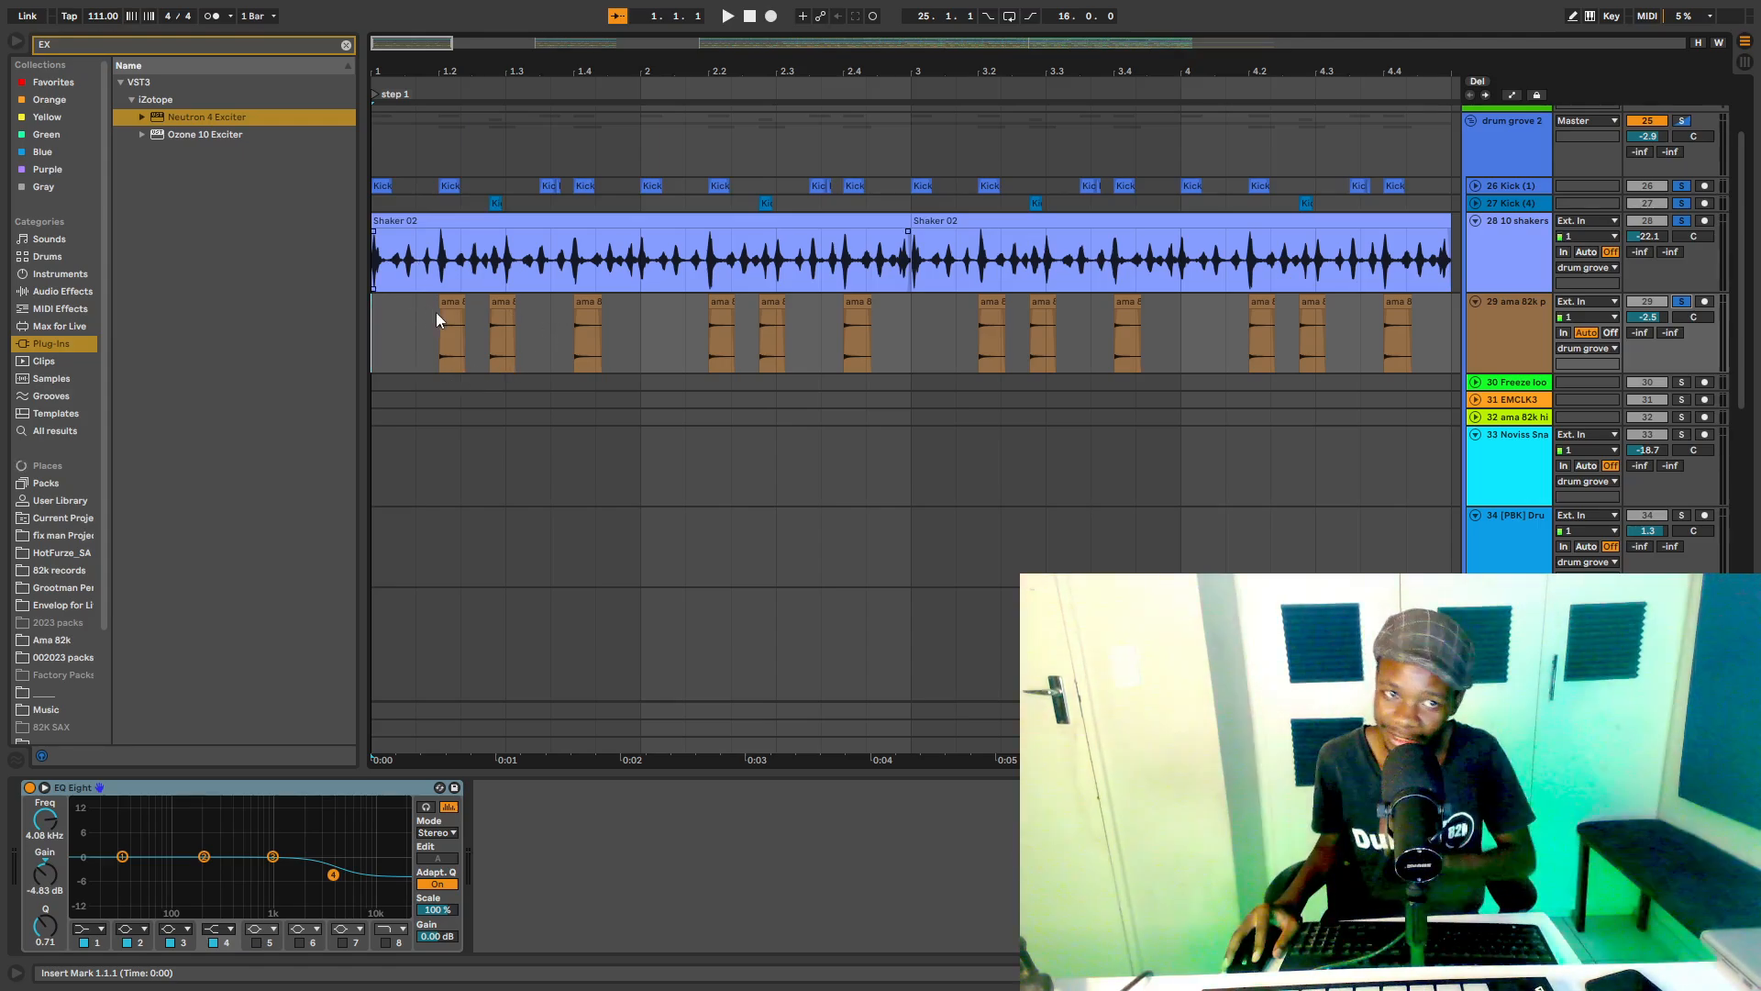
pyautogui.press('space')
pyautogui.click(1473, 220)
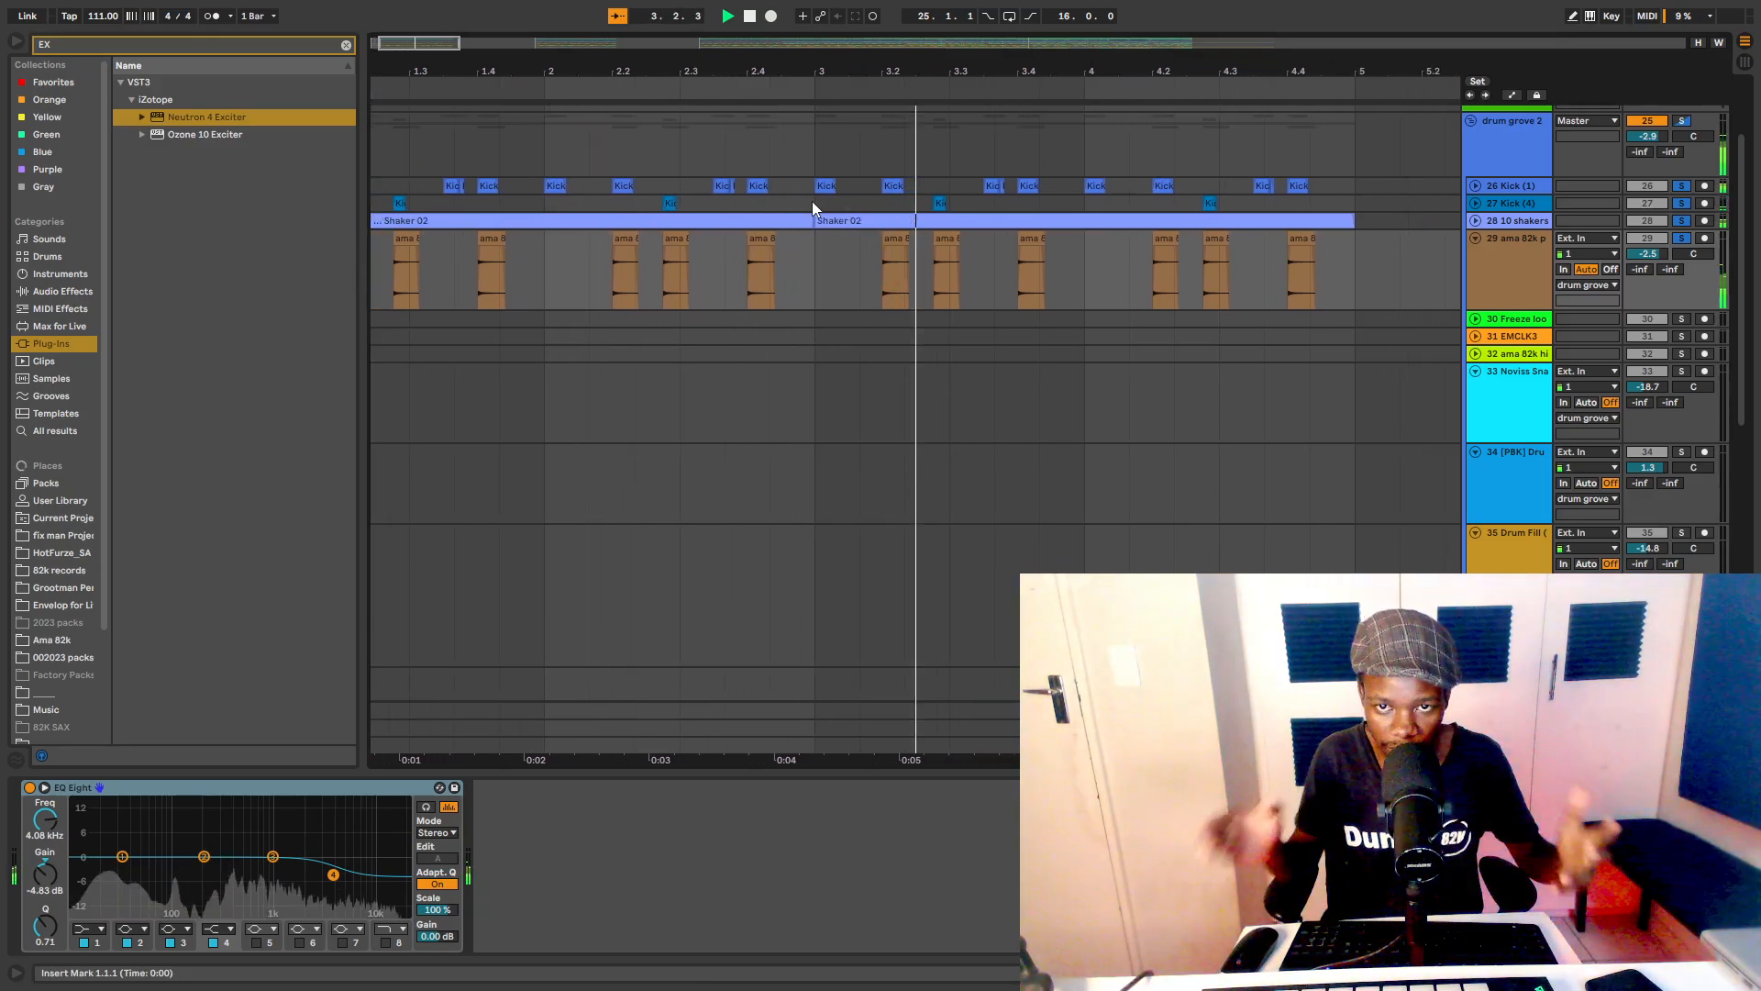
# Step: Fold 29 ama 82k p, unfold and solo the 30 Freeze loo track, and play step2 from bar 9
pyautogui.moveTo(955, 63); pyautogui.dragTo(950, 19)
pyautogui.moveTo(715, 66); pyautogui.dragTo(592, 66)
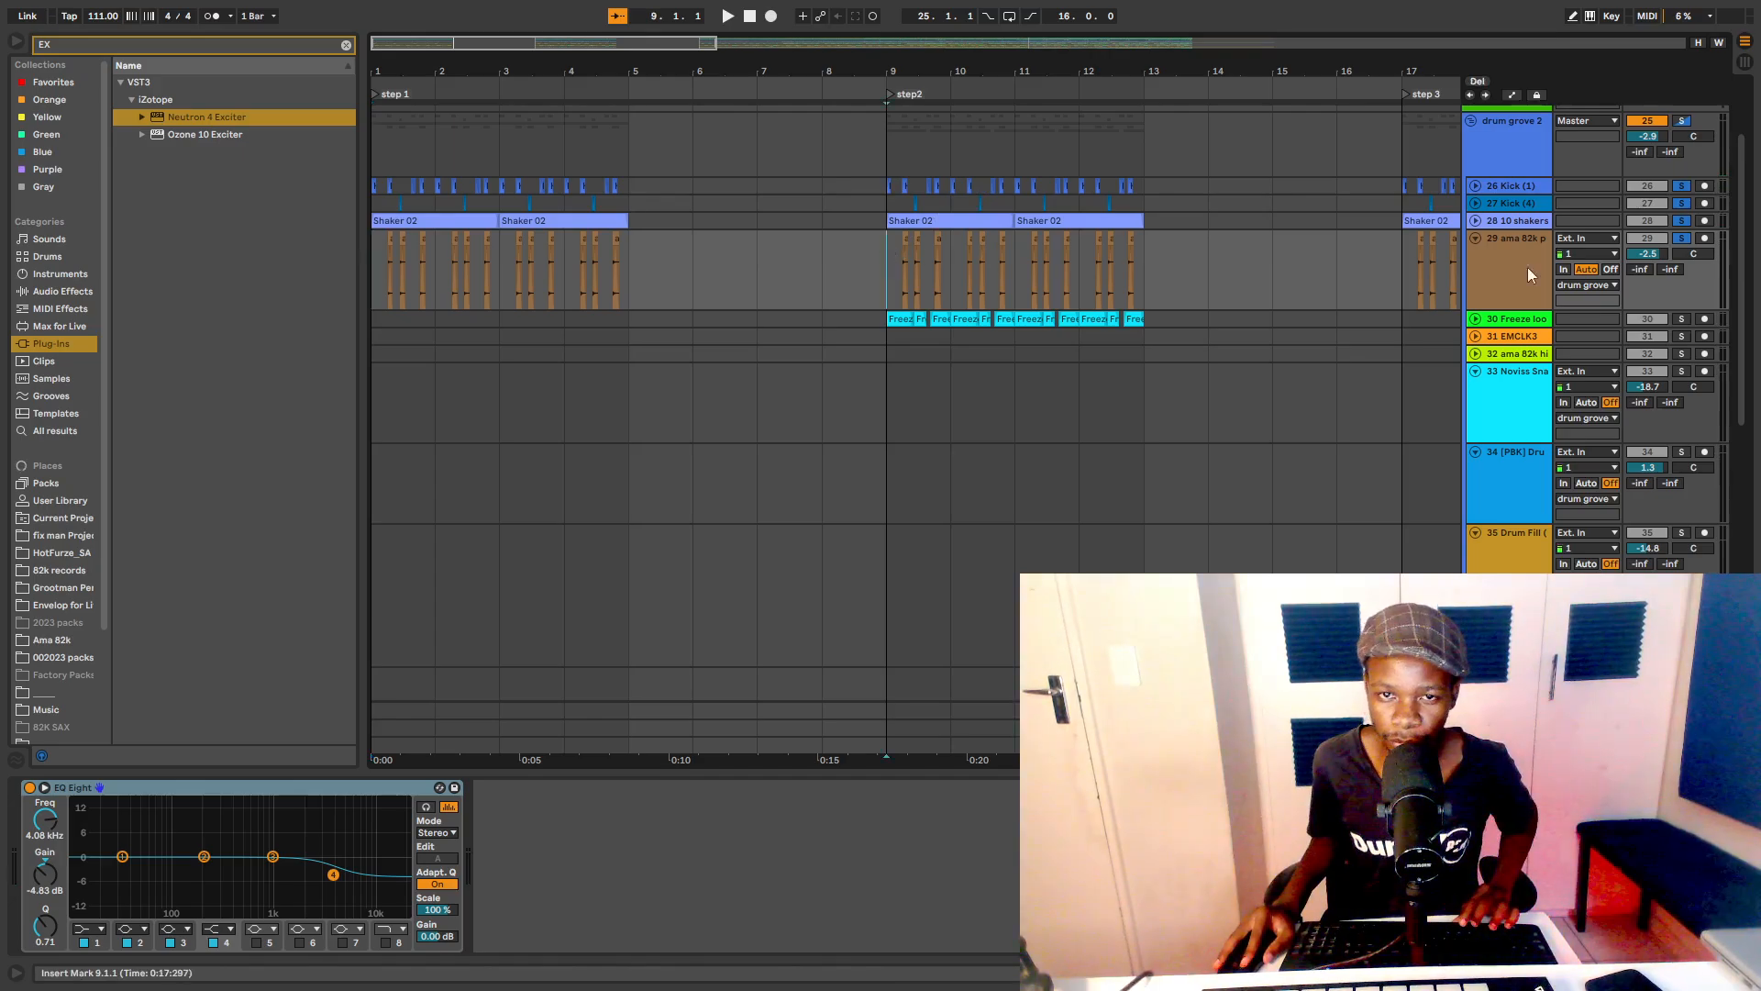
pyautogui.click(1476, 238)
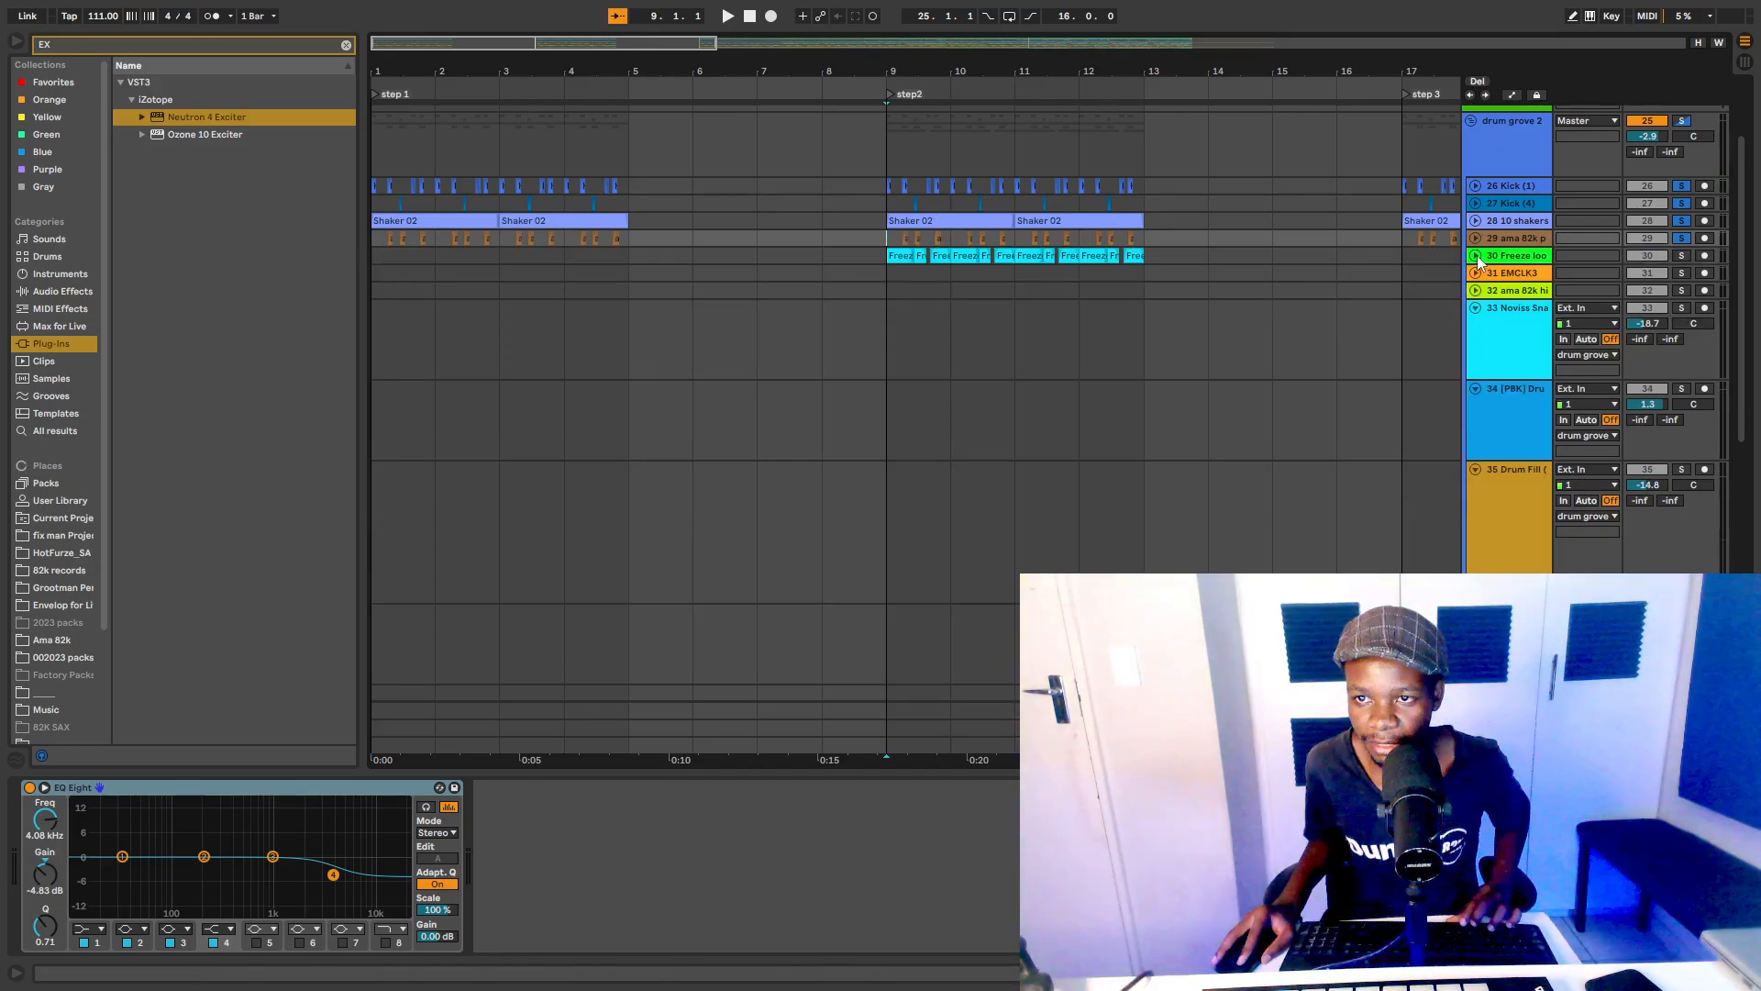
pyautogui.click(1476, 256)
pyautogui.moveTo(968, 66); pyautogui.dragTo(968, 151)
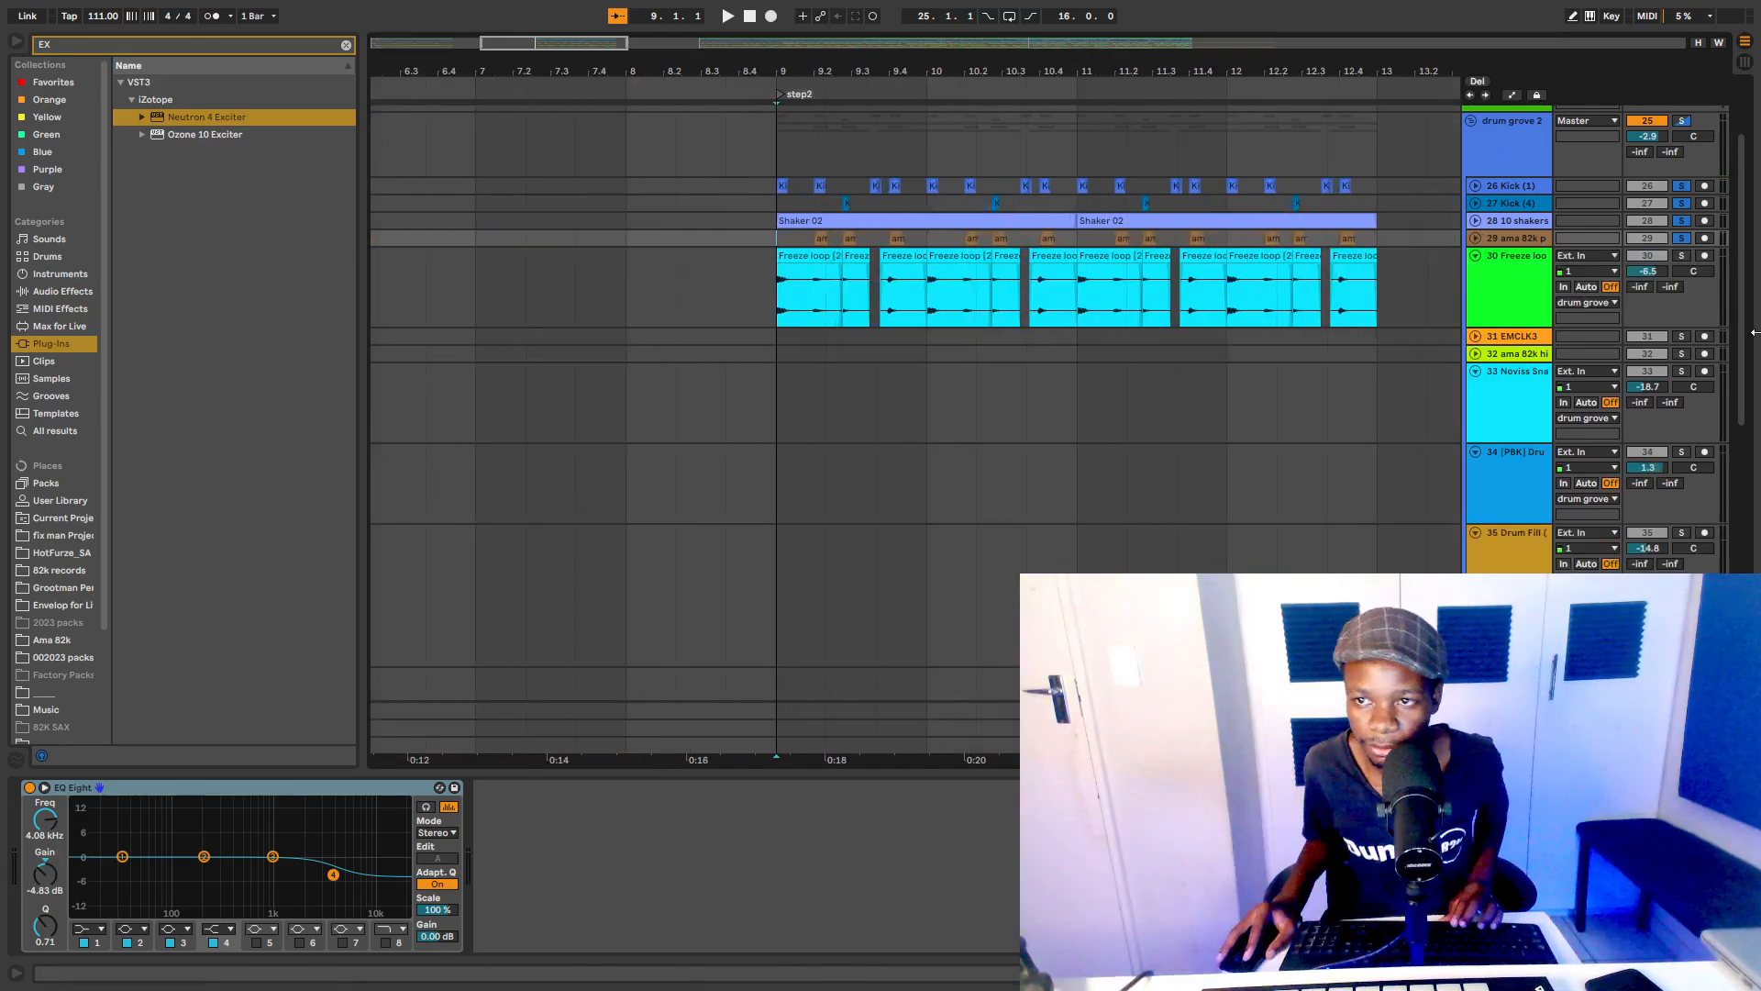
pyautogui.click(1681, 255)
pyautogui.press('space')
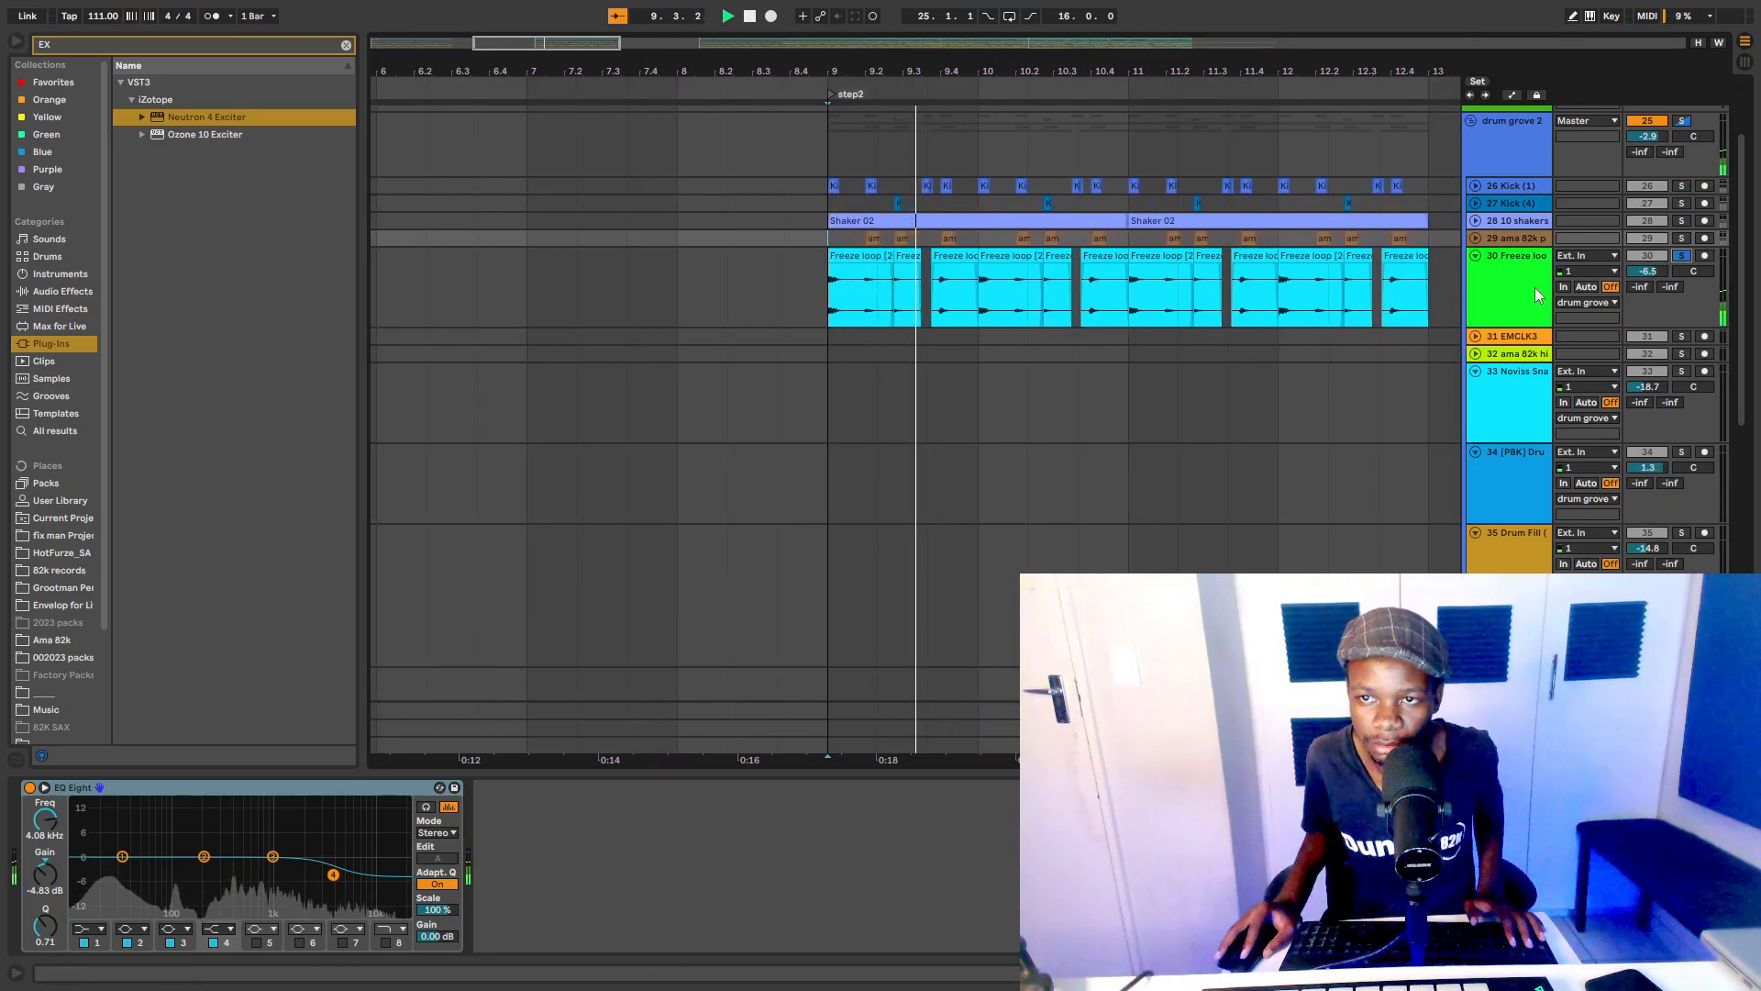
# Step: Show the first Freeze loop clip's sample file in the browser and replay step2 from bar 9
pyautogui.click(1511, 292)
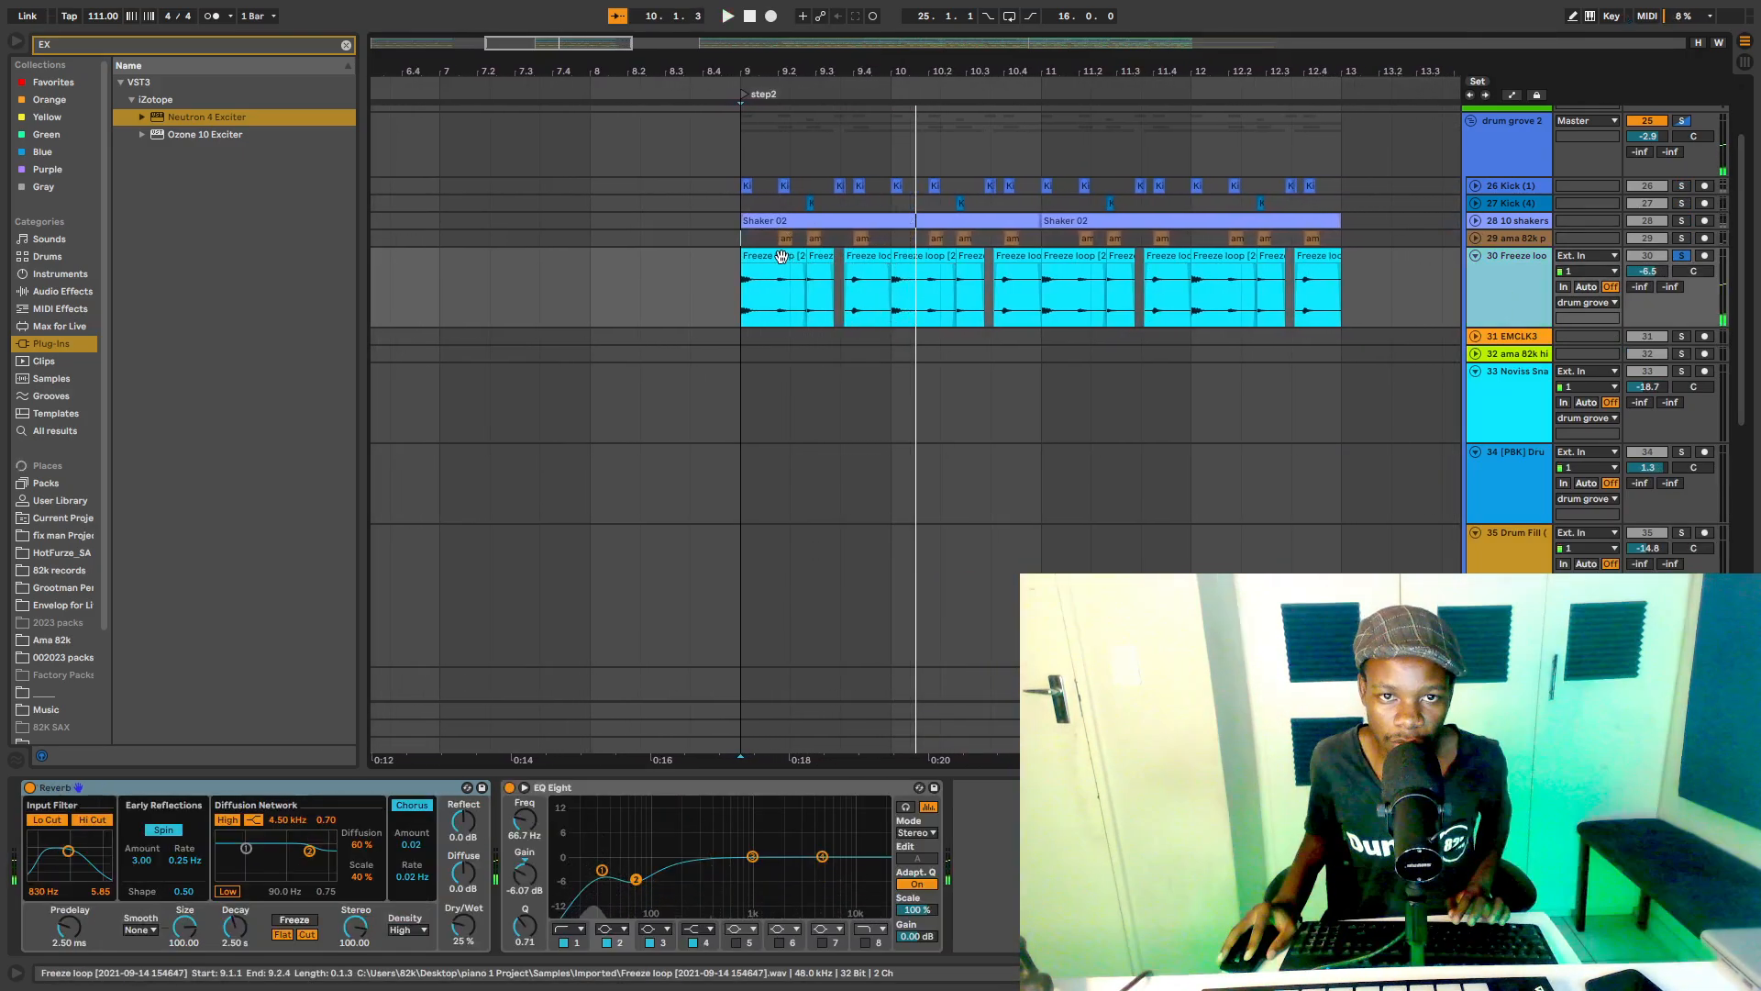
pyautogui.click(781, 256)
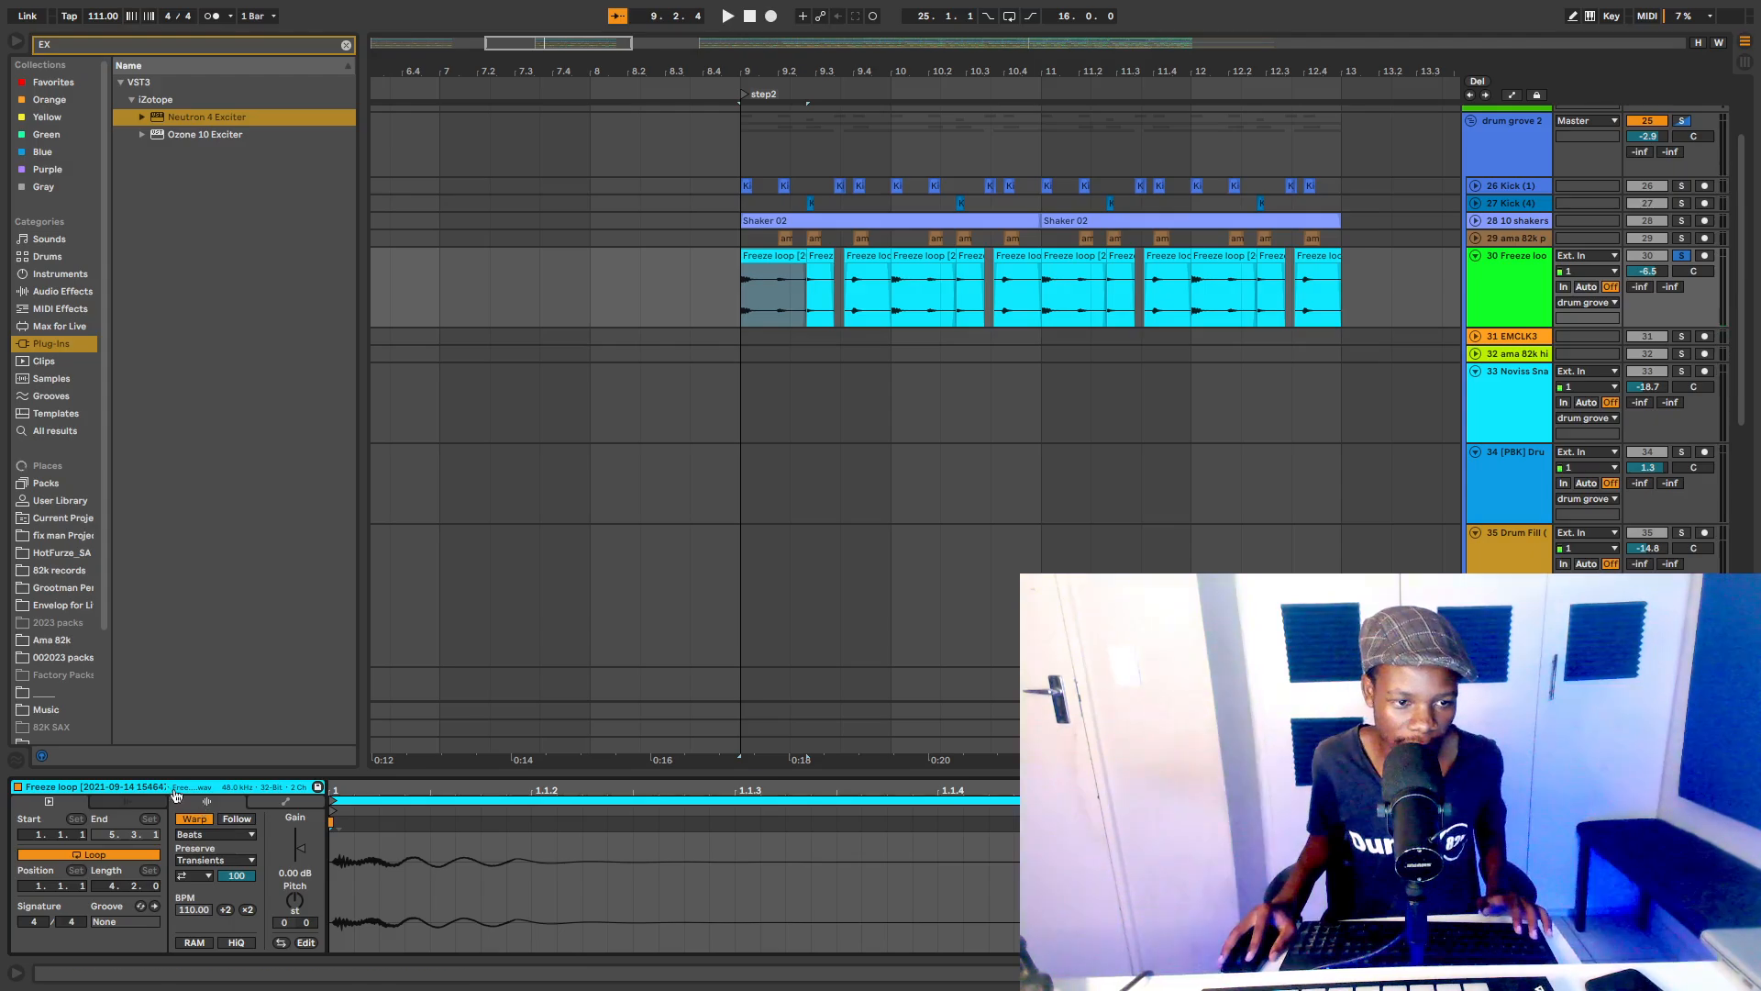
pyautogui.click(189, 787)
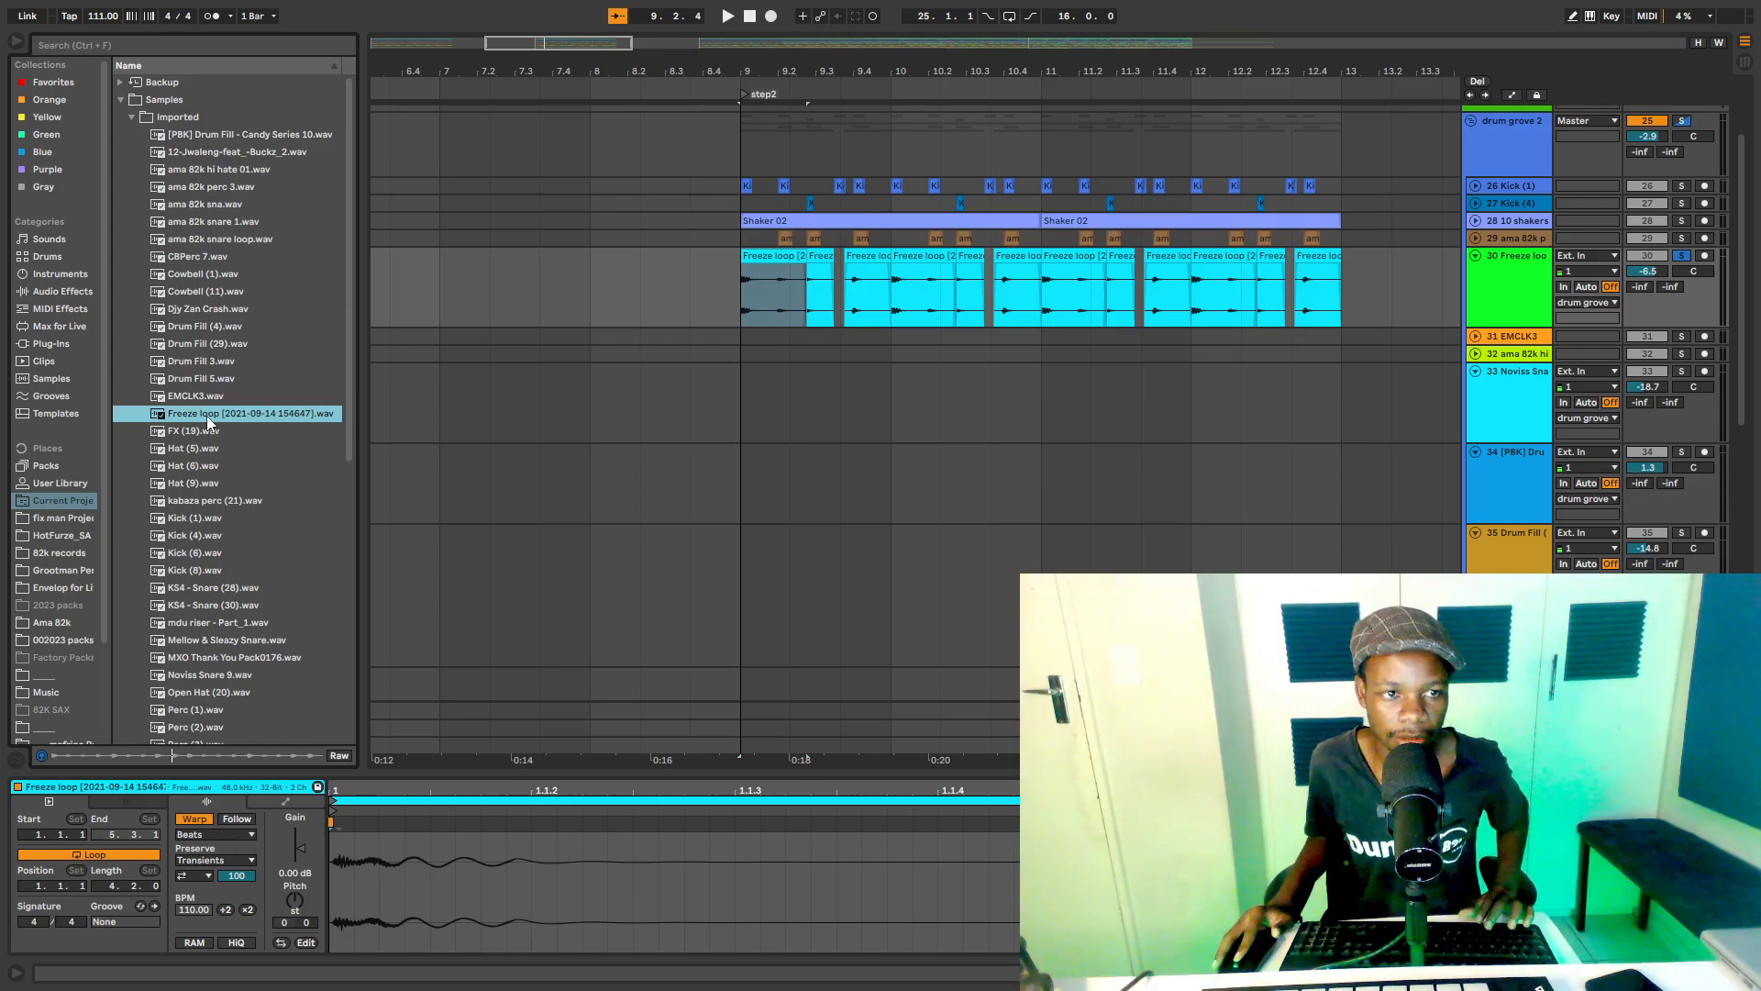
pyautogui.click(739, 299)
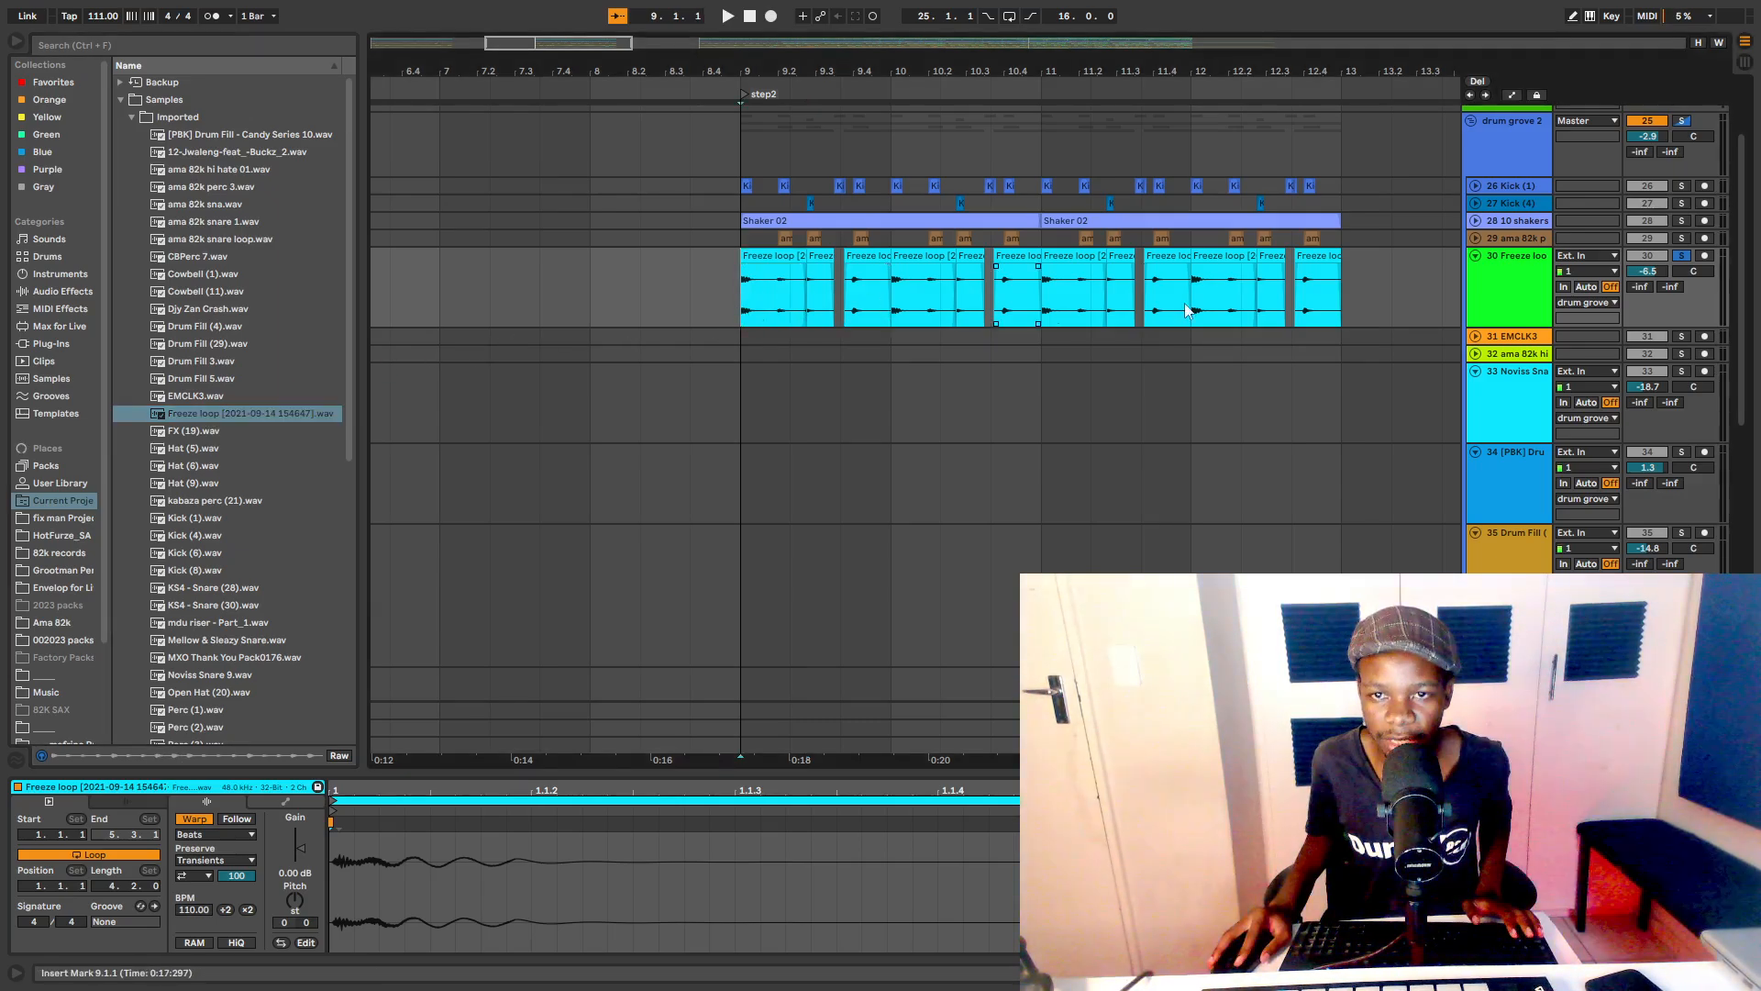
pyautogui.press('space')
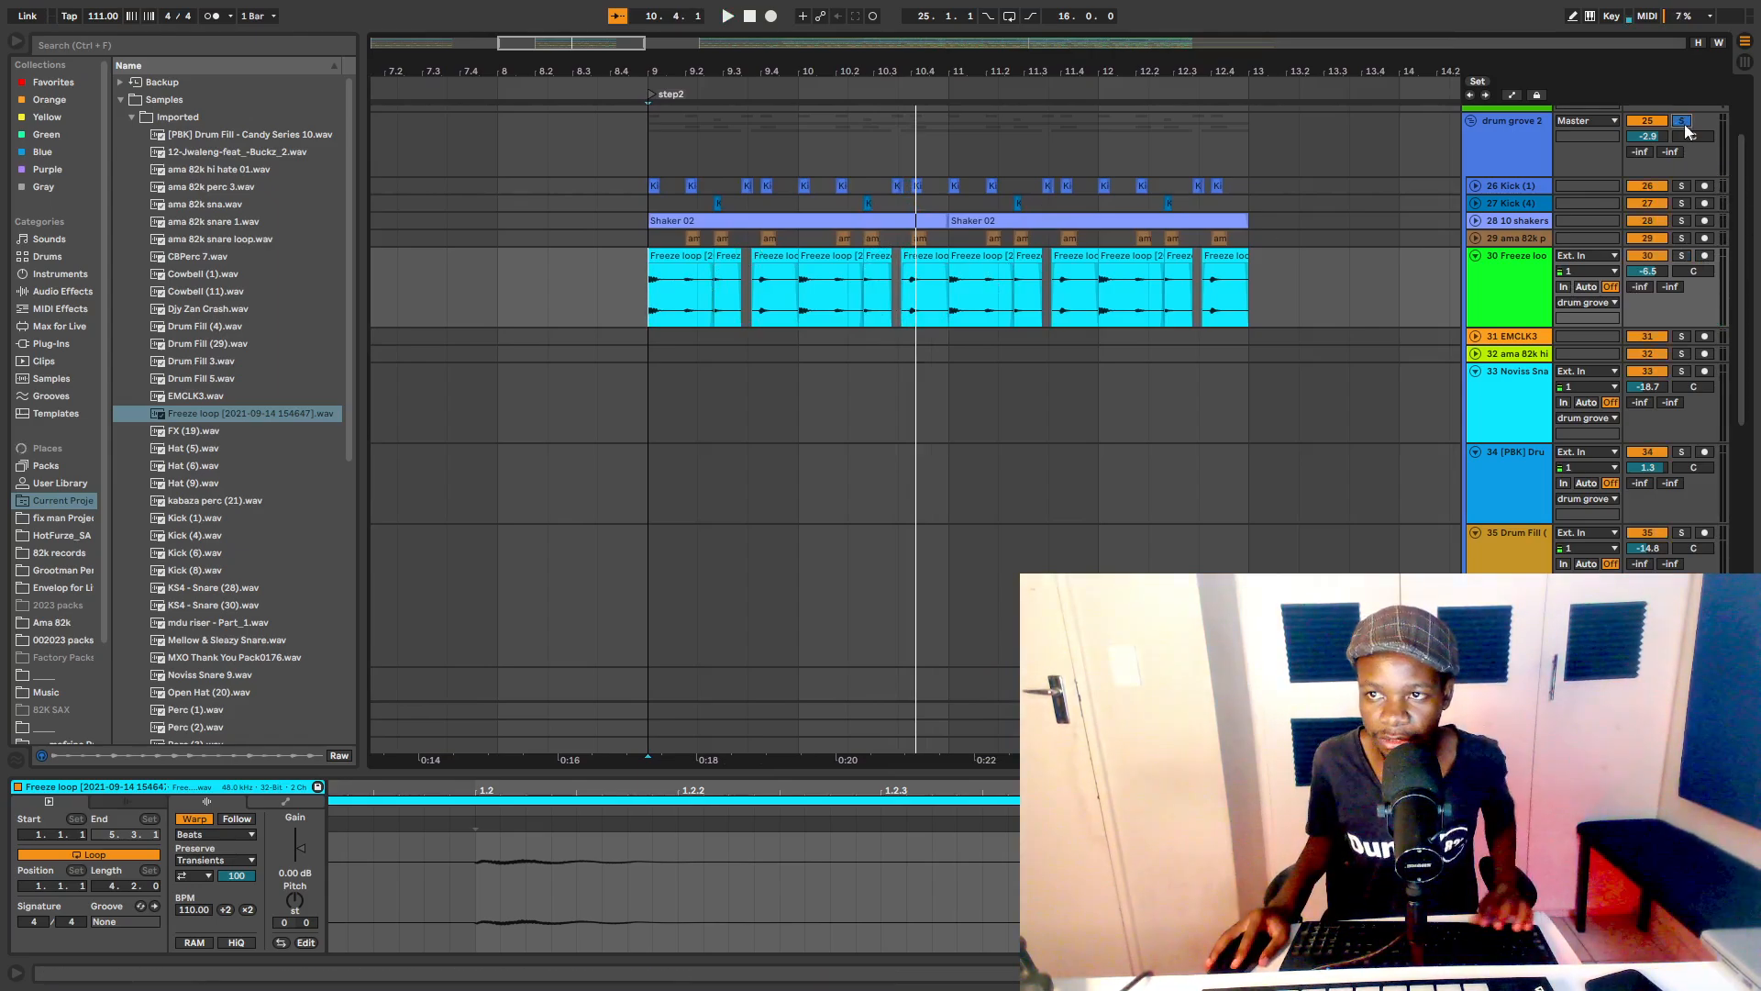
# Step: Play the soloed drum grove 2 through step2 from bar 9 and stop it near bar 13
pyautogui.press('space')
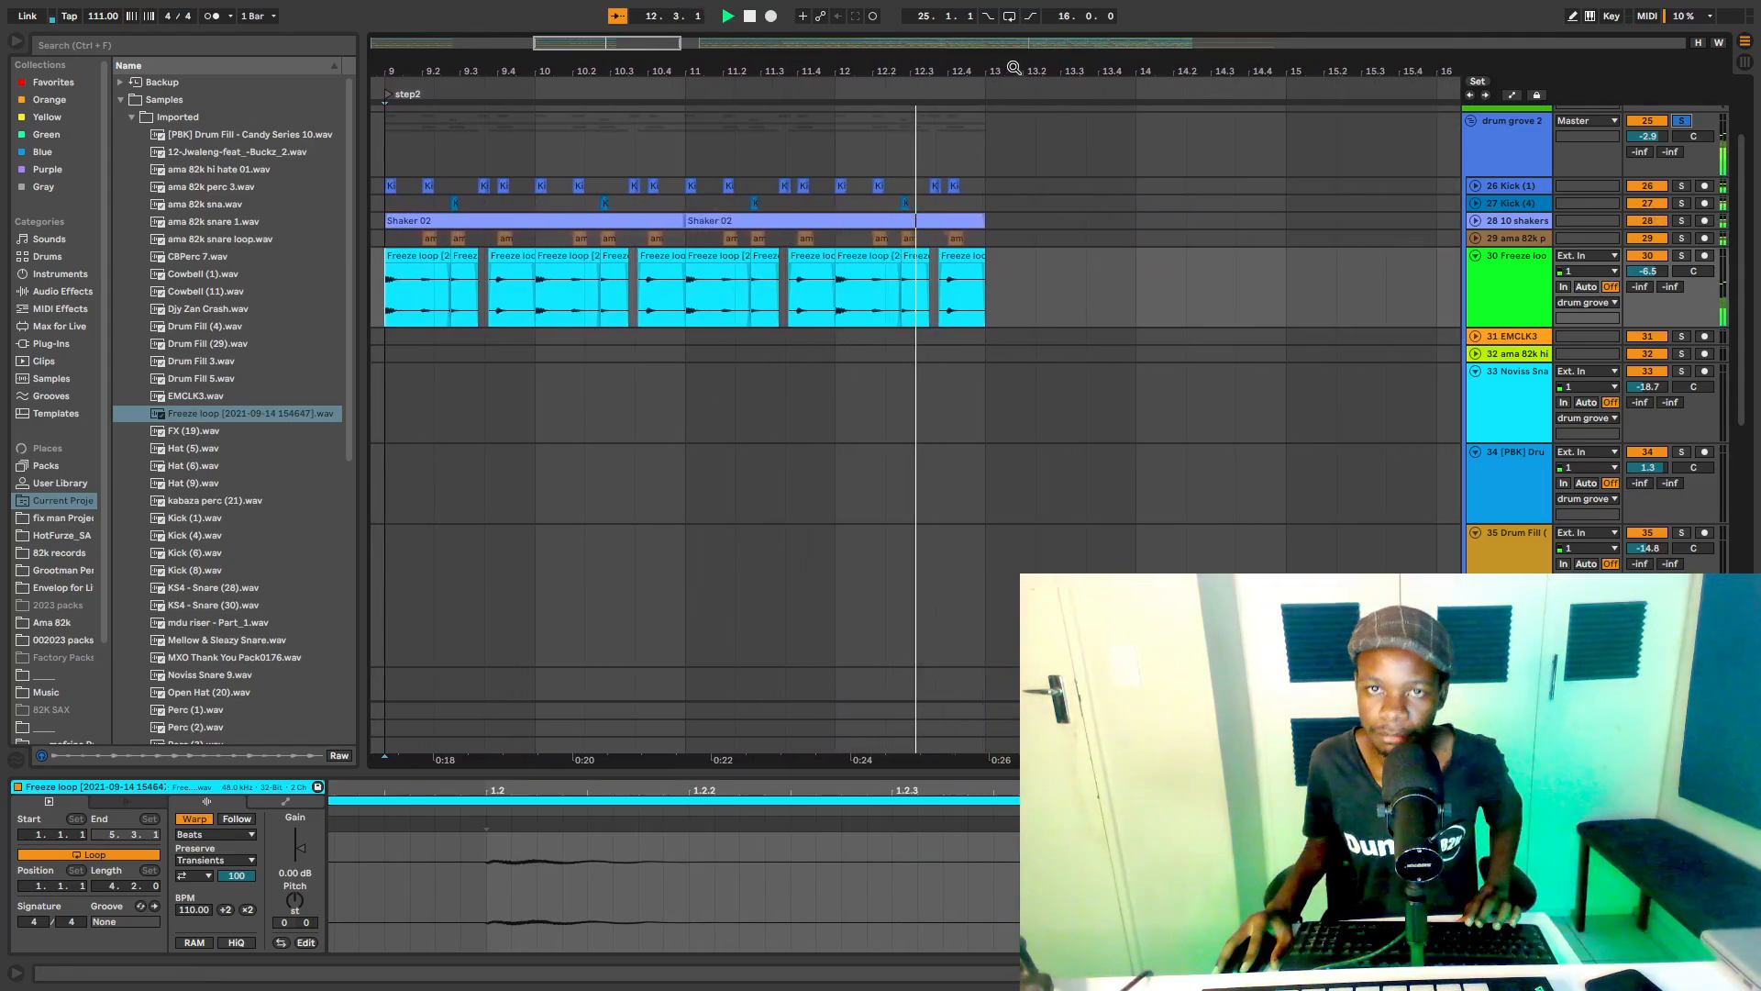
pyautogui.moveTo(1015, 67); pyautogui.dragTo(1032, 66)
pyautogui.press('space')
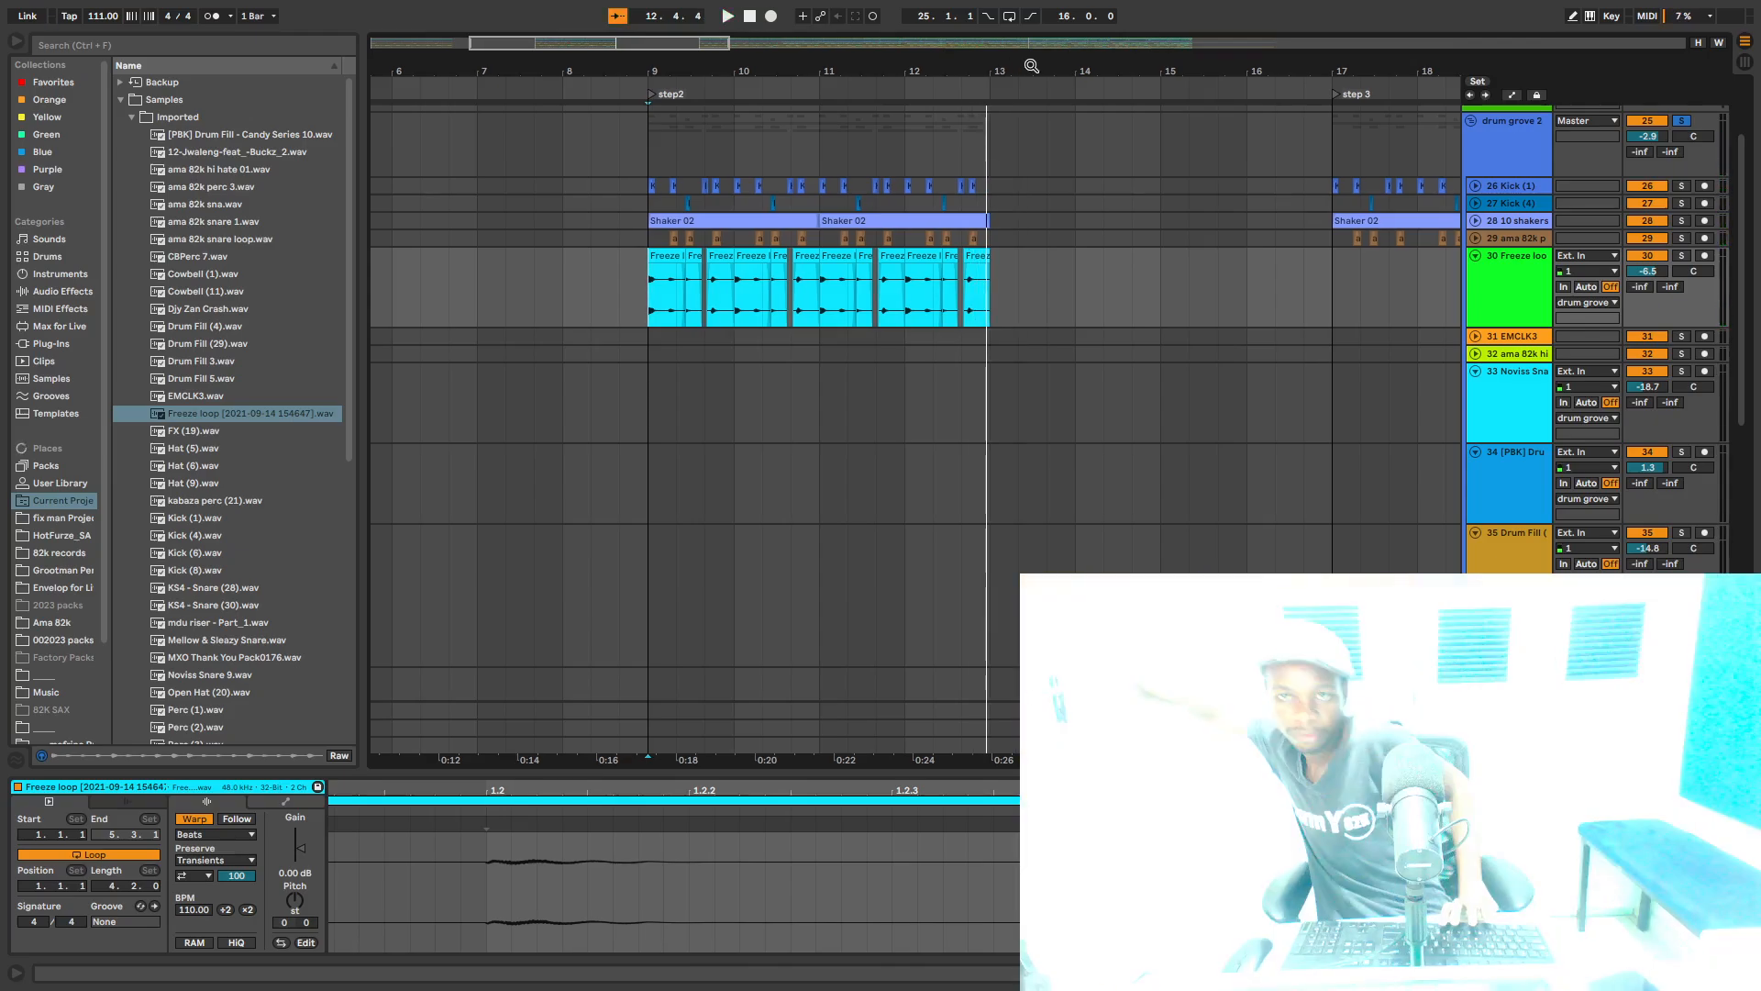
pyautogui.press('super')
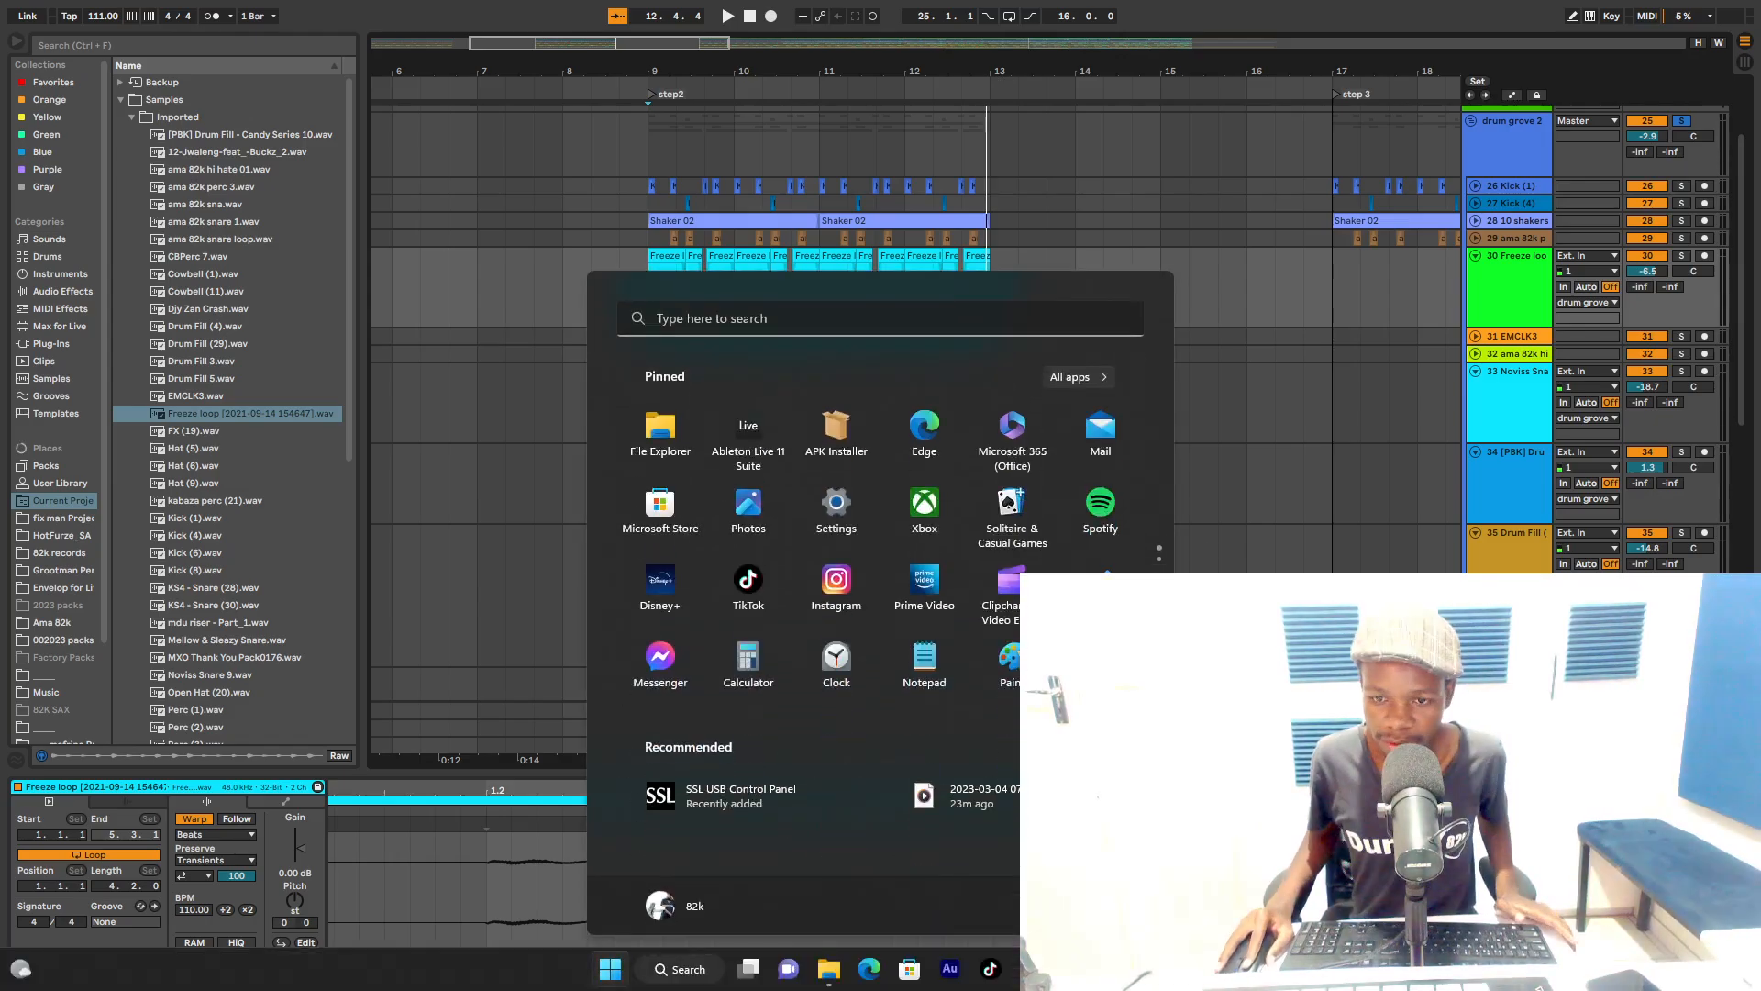
pyautogui.press('super')
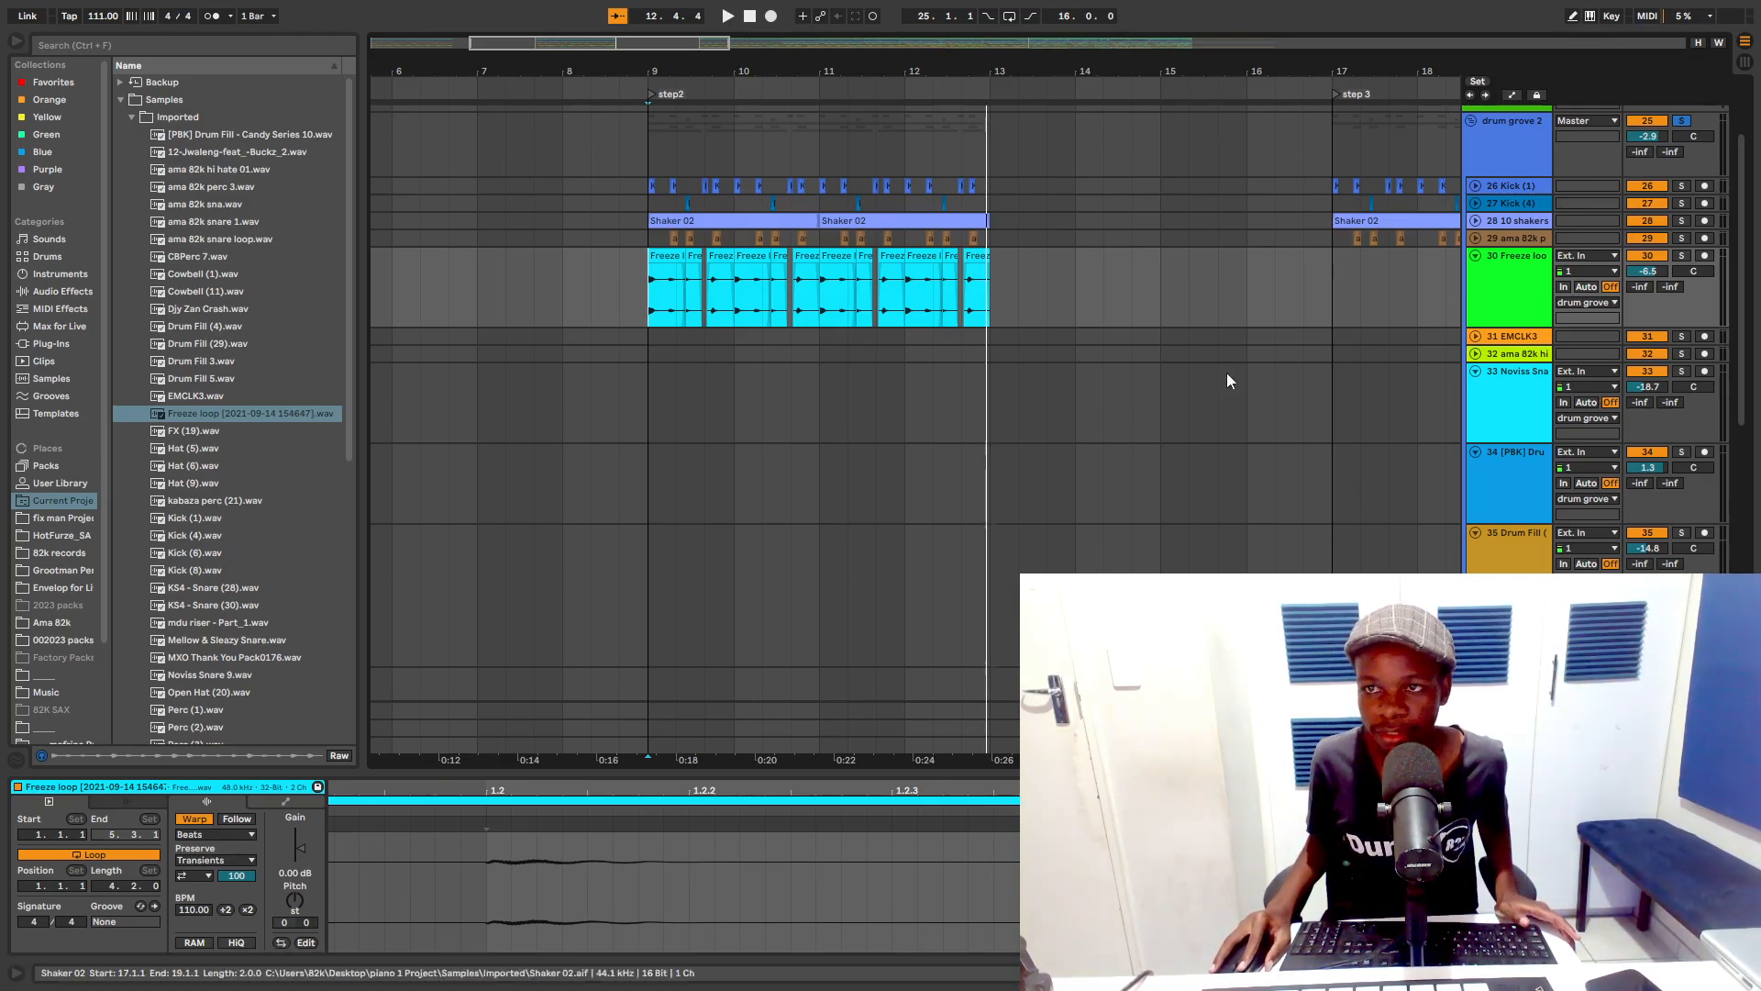
# Step: Play step 3 briefly from bar 17 and fold the 30 Freeze loo track
pyautogui.moveTo(1245, 70); pyautogui.dragTo(820, 69)
pyautogui.click(860, 292)
pyautogui.press('space')
pyautogui.scroll(2, 1009, 321)
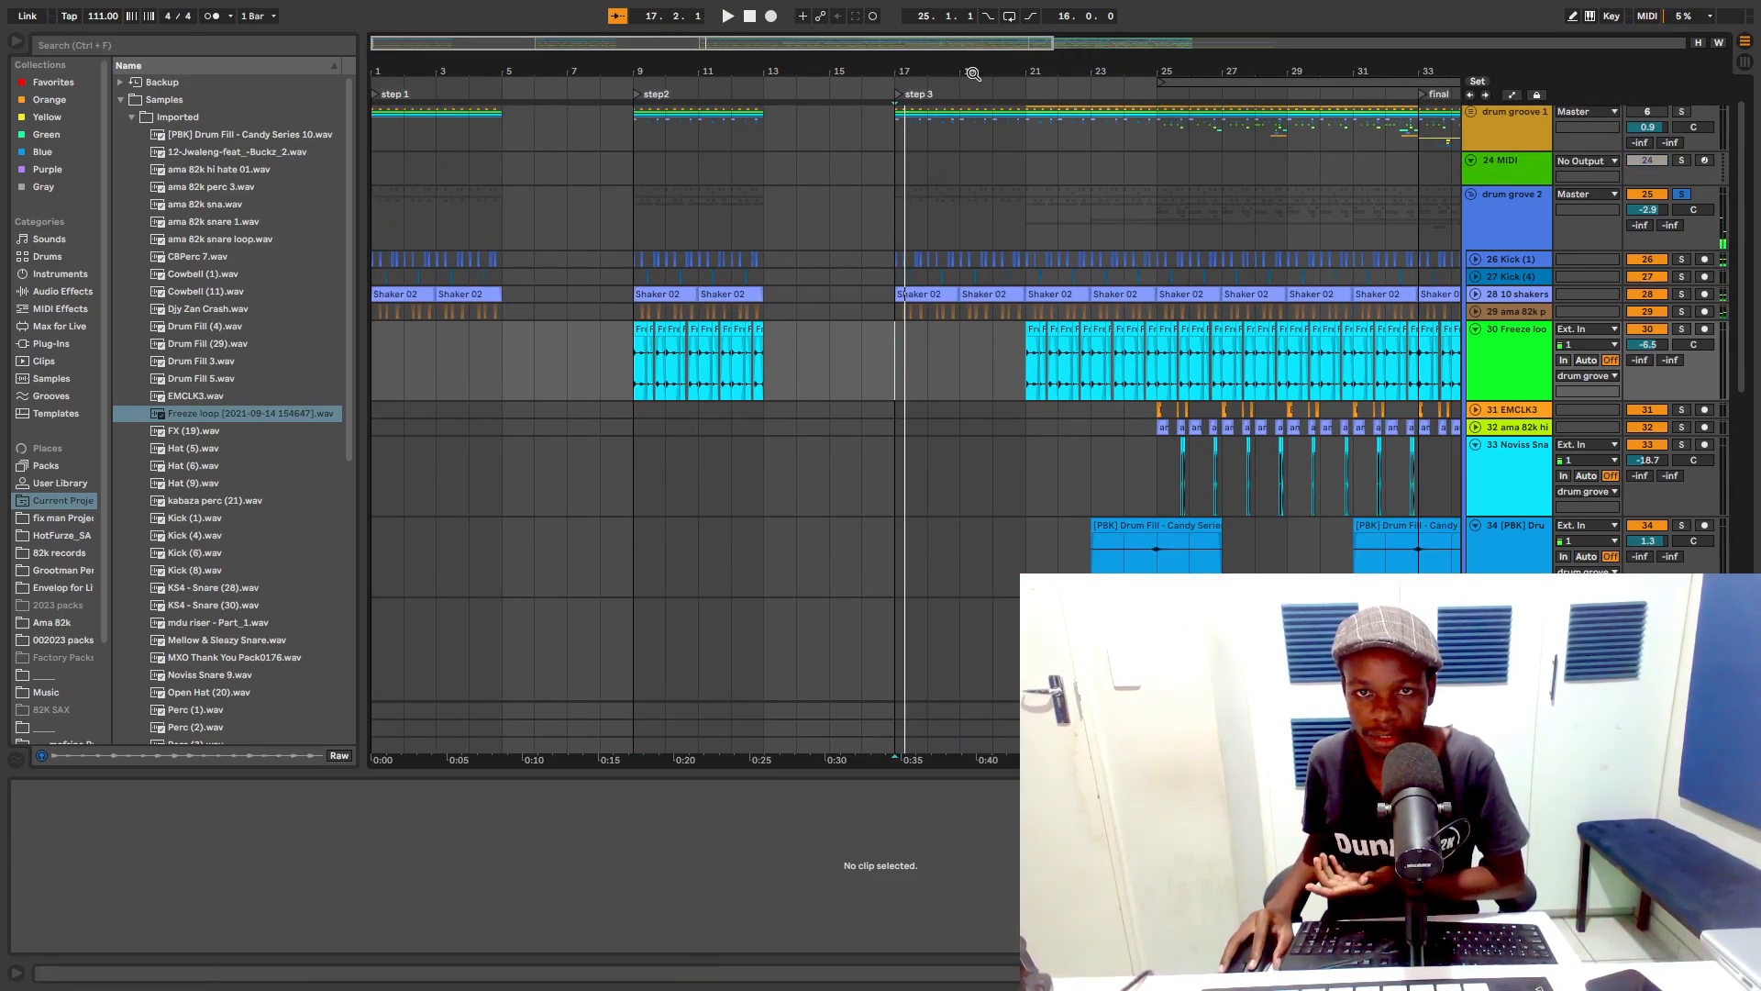
pyautogui.hscroll(5, 942, 424)
pyautogui.scroll(-2, 949, 339)
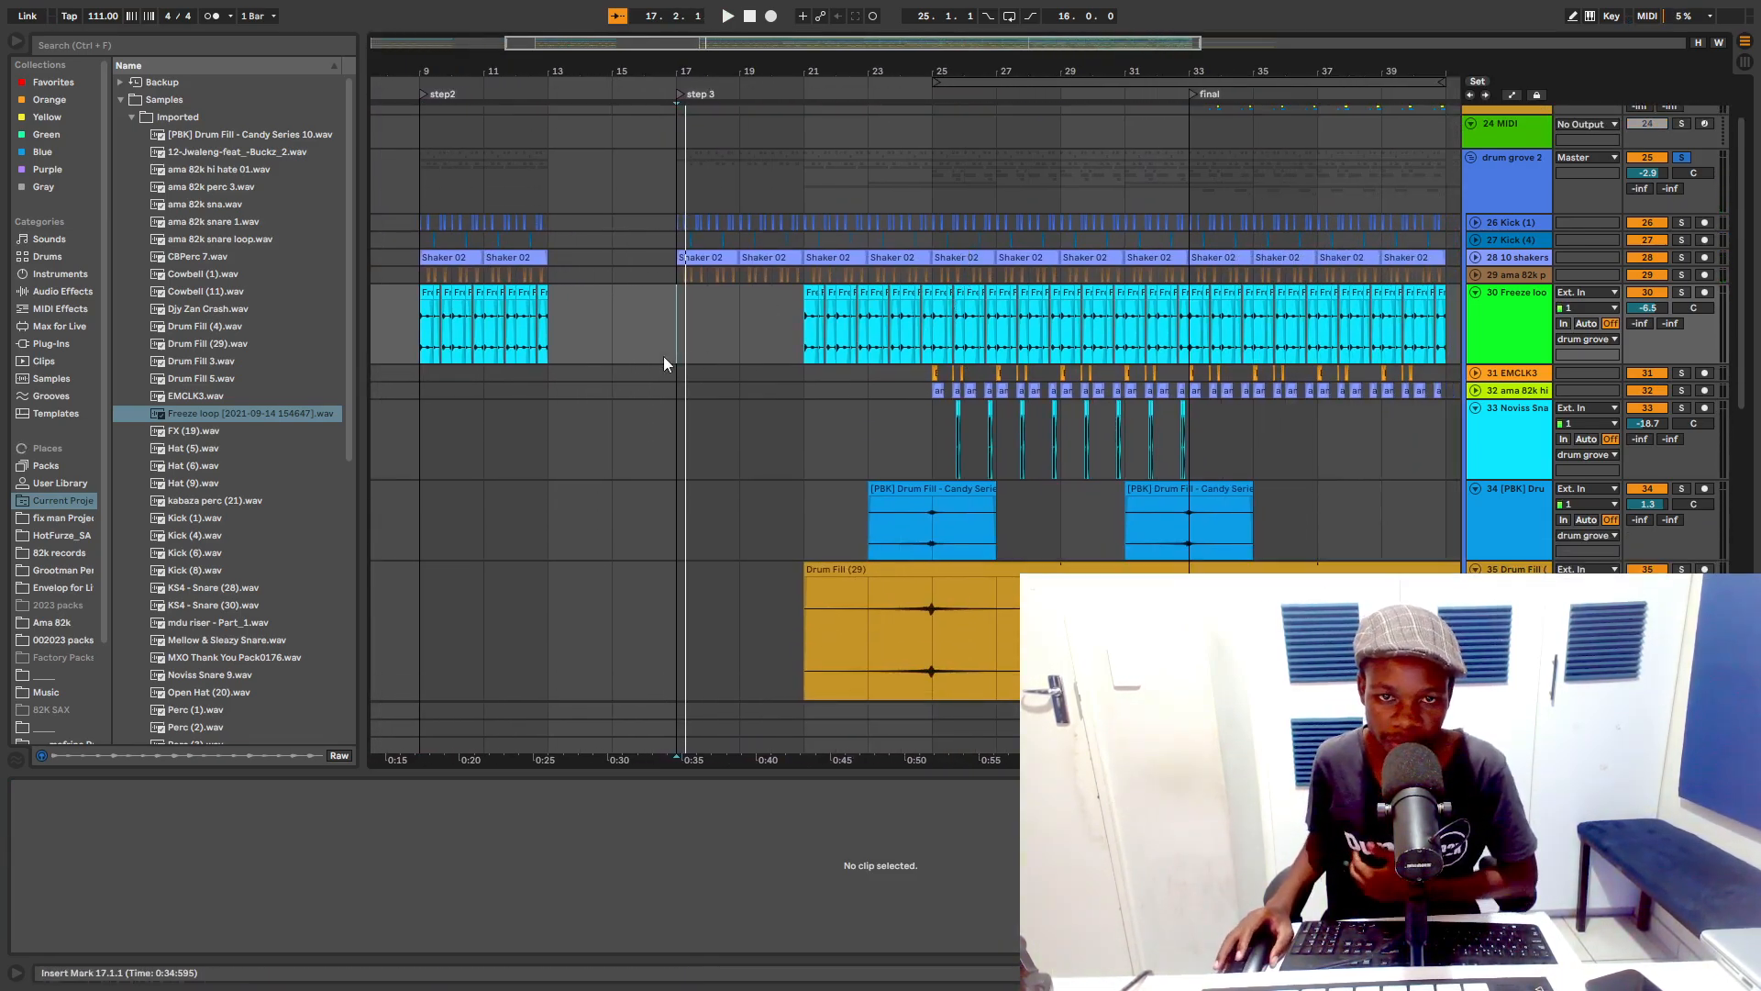
pyautogui.click(1476, 294)
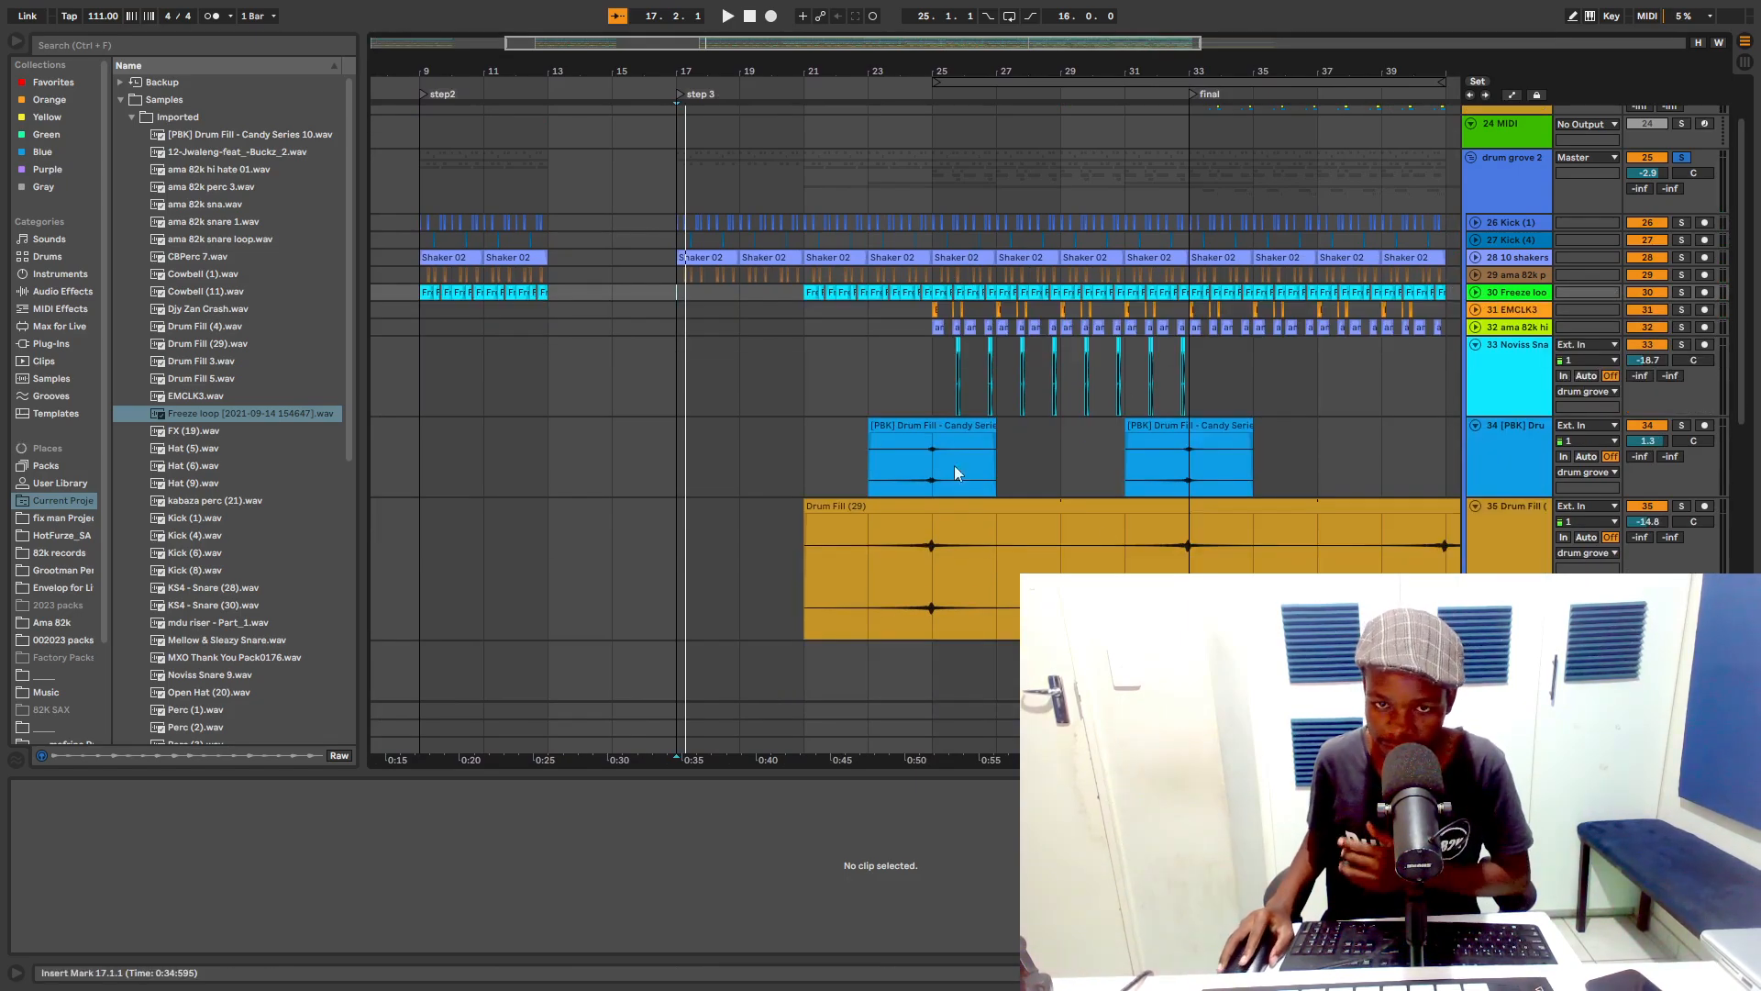
# Step: Select the Drum Fill (29) clip and play step 3 from bar 23 to hear the drum fills lead in
pyautogui.click(812, 592)
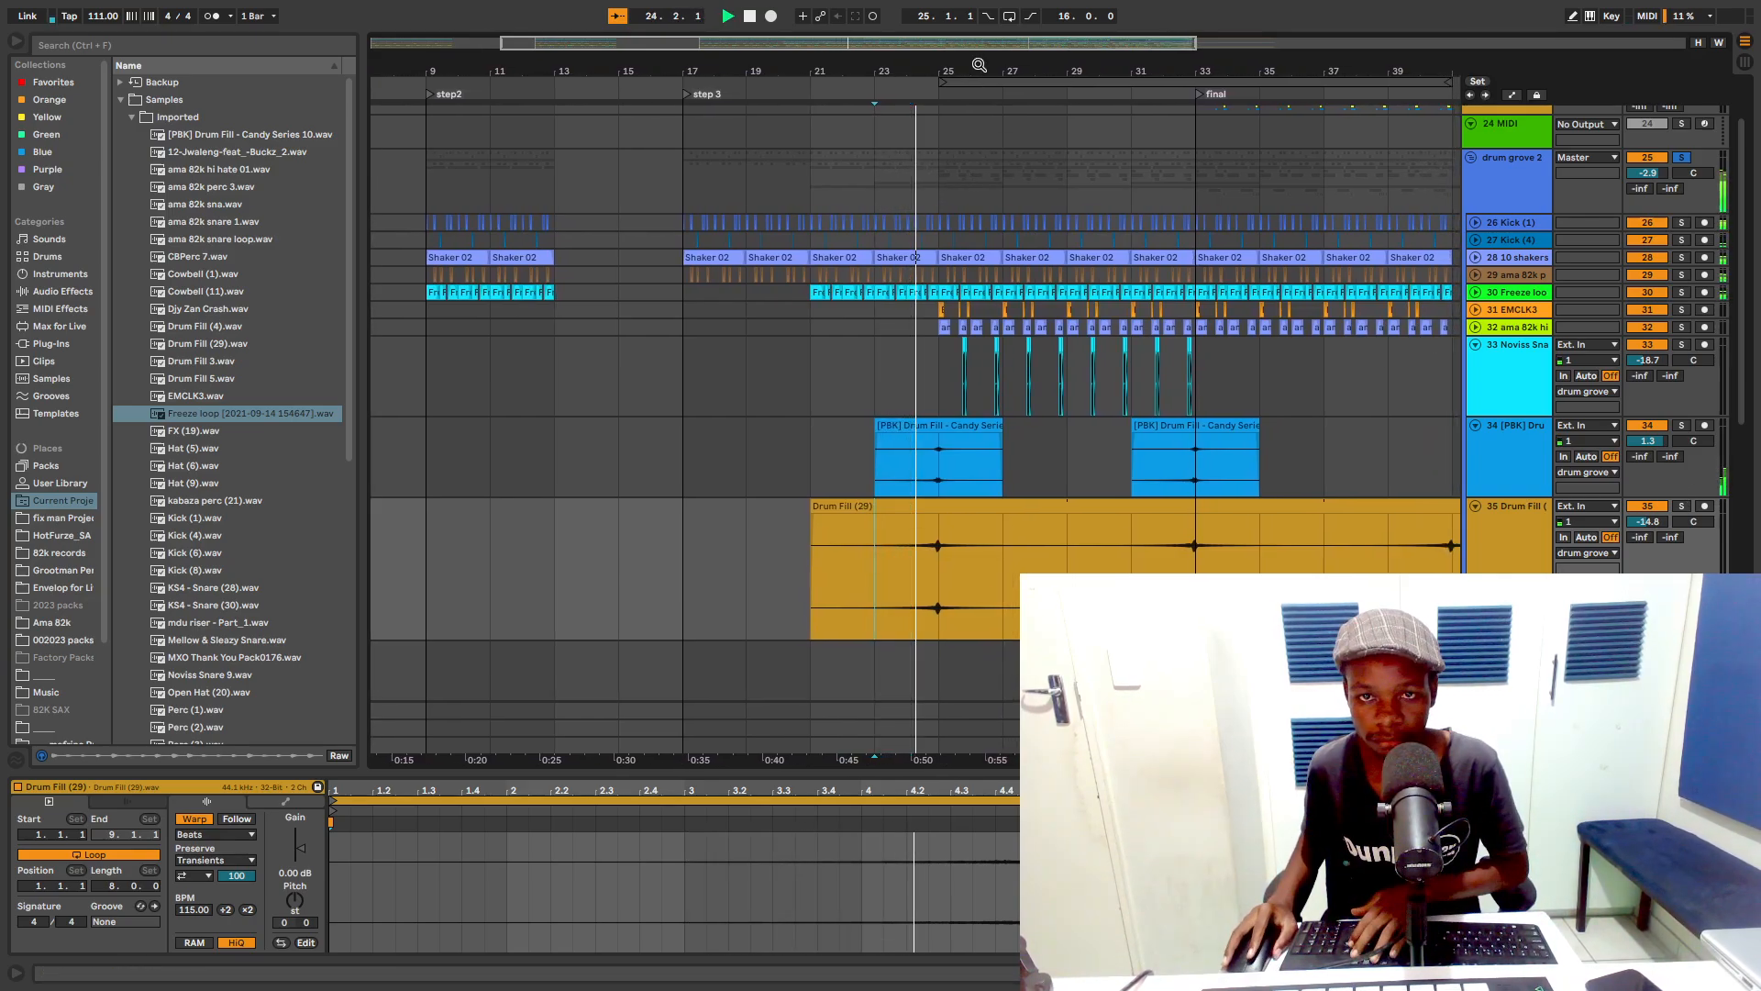
pyautogui.moveTo(978, 68); pyautogui.dragTo(987, 174)
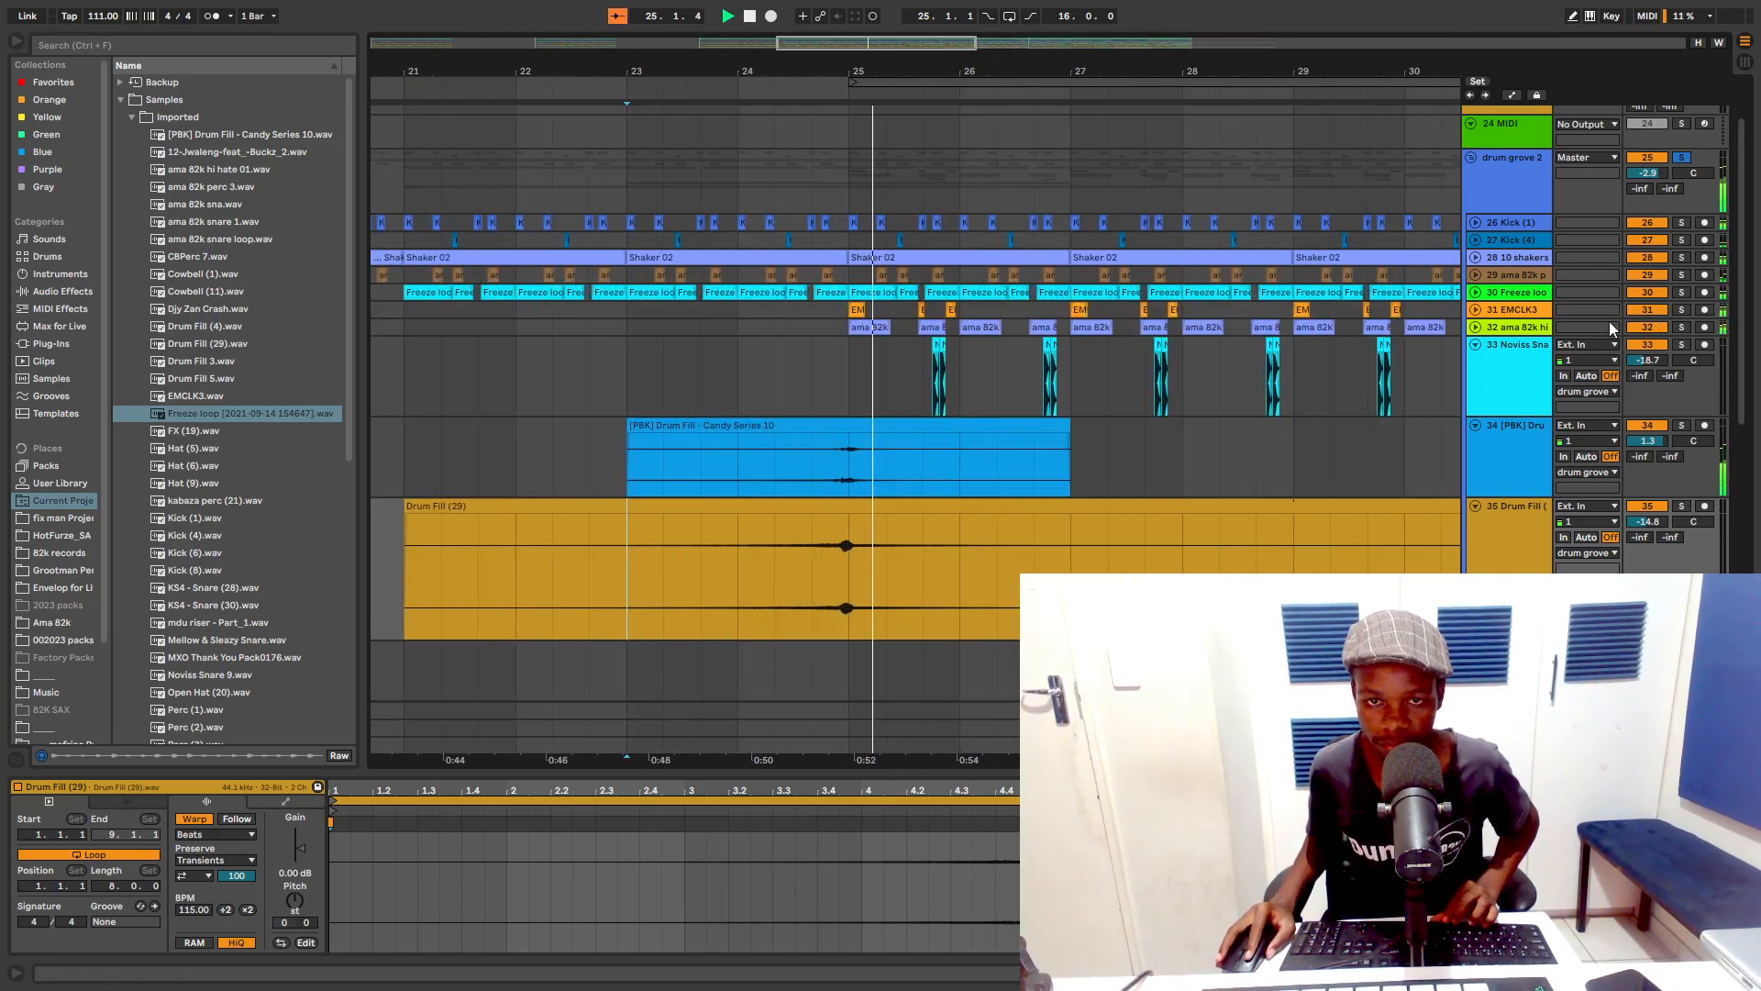
pyautogui.press('space')
# Step: Unfold the 31 EMCLK3 track, solo it, and play its clips from bar 25
pyautogui.click(1475, 310)
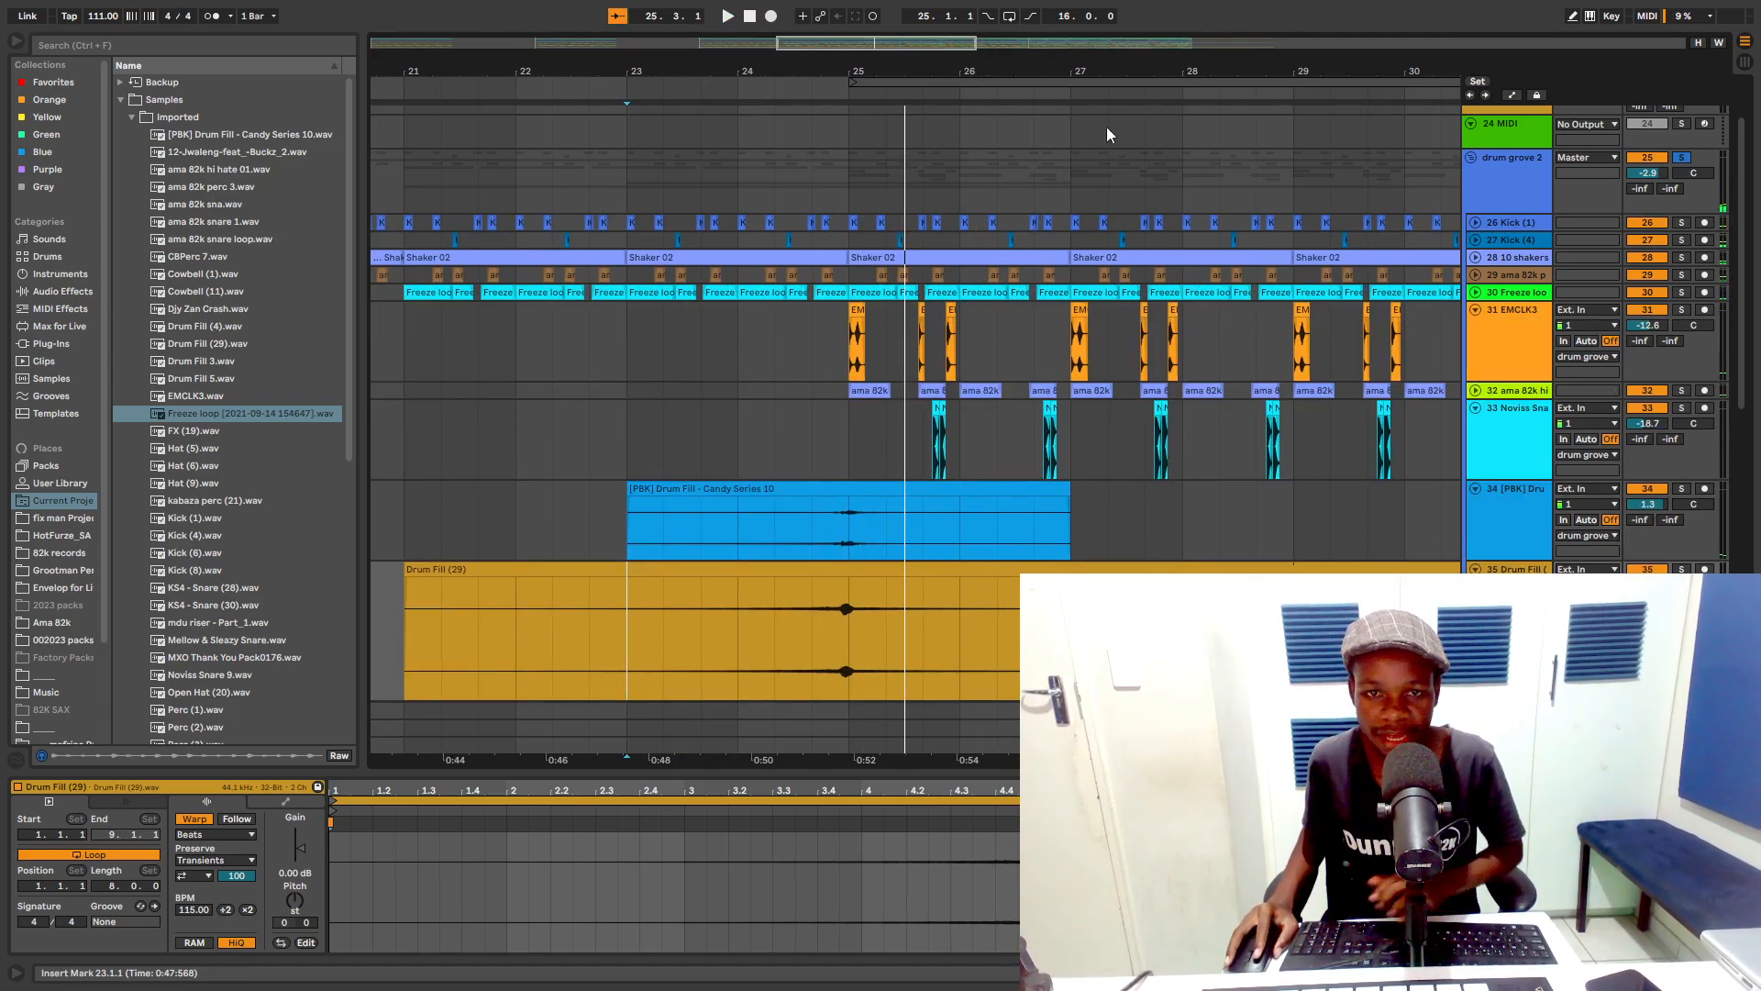
pyautogui.moveTo(1160, 67)
pyautogui.mouseDown()
pyautogui.moveTo(946, 61)
pyautogui.moveTo(917, 9)
pyautogui.moveTo(690, 10)
pyautogui.mouseUp()
pyautogui.click(545, 346)
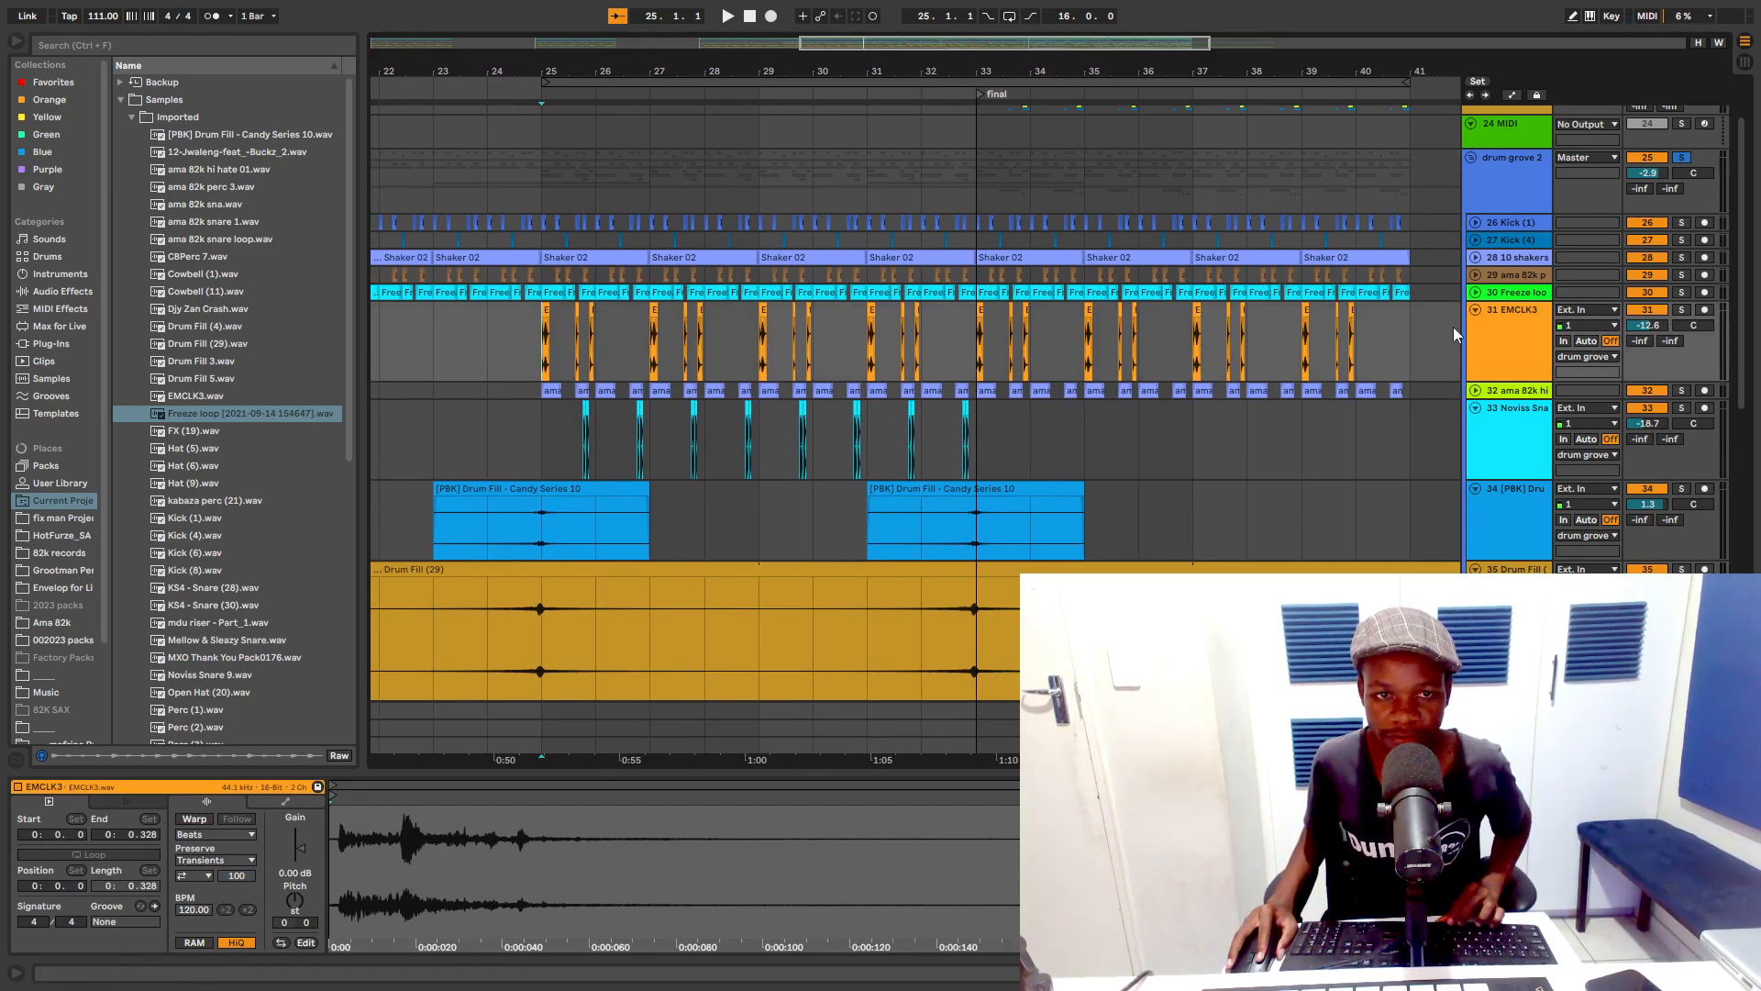
pyautogui.click(1681, 311)
pyautogui.press('space')
pyautogui.click(1507, 339)
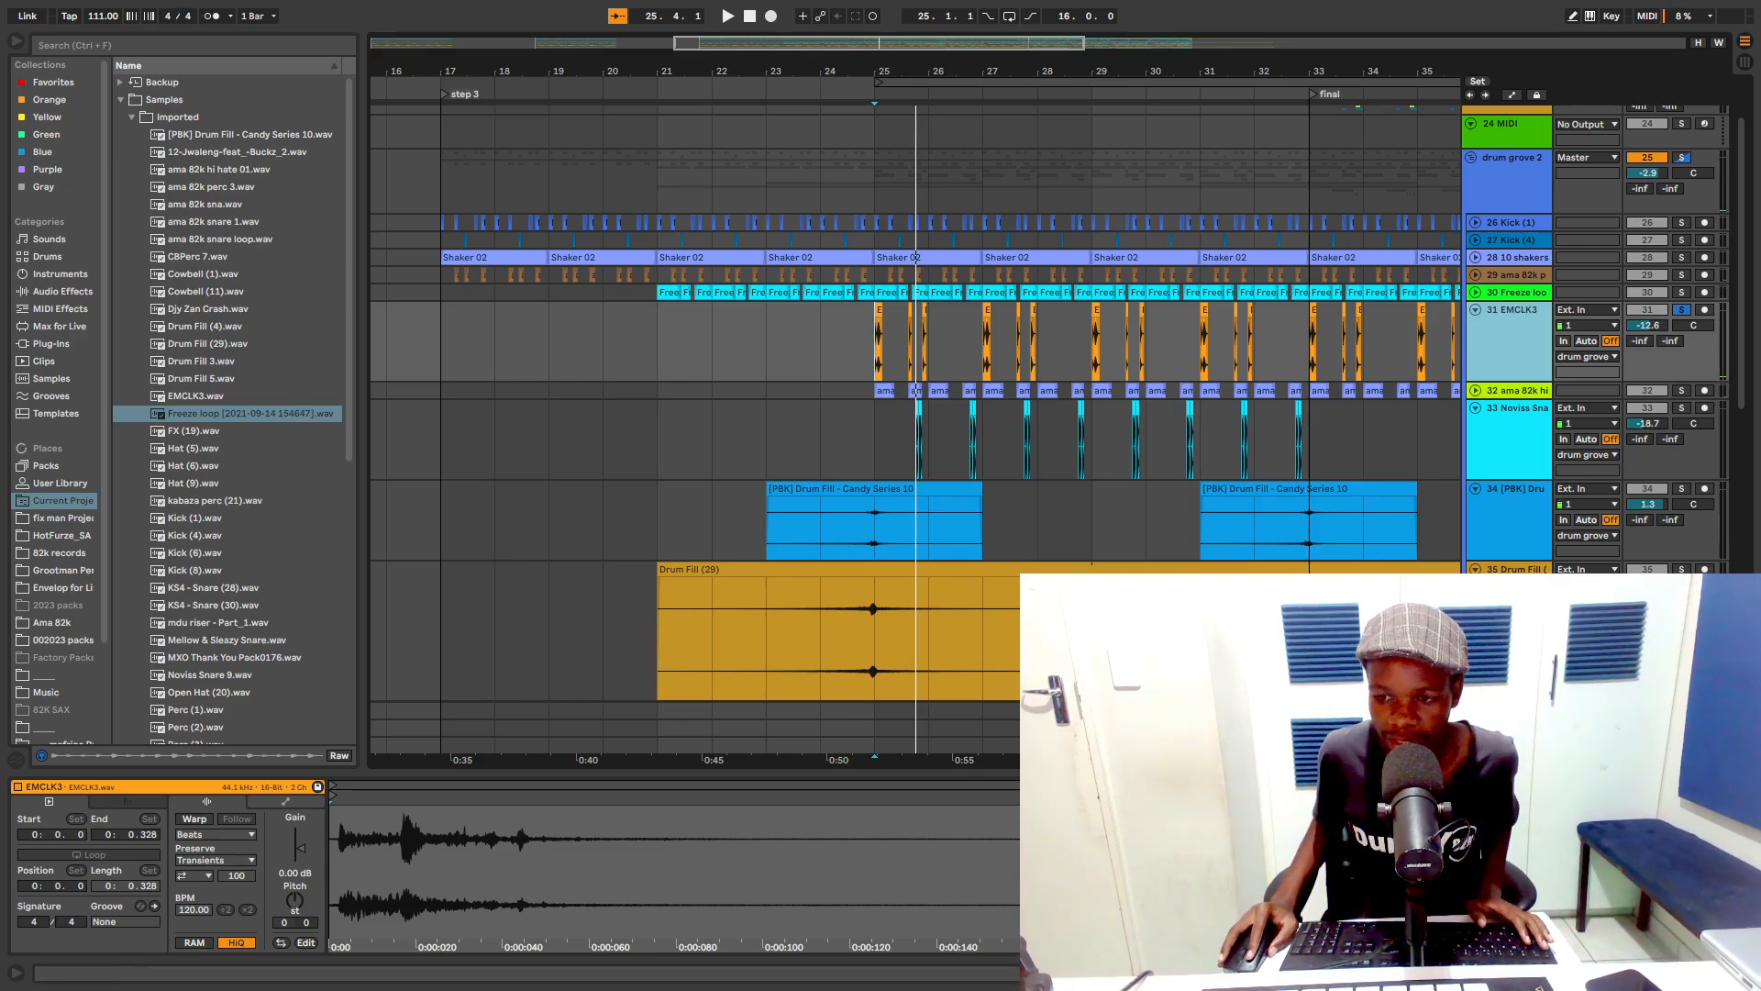
# Step: Show the EMCLK3 track's devices, compare playback from bar 25 with the Vocoder off and on, and leave it on
pyautogui.hotkey('shift', 'Tab')
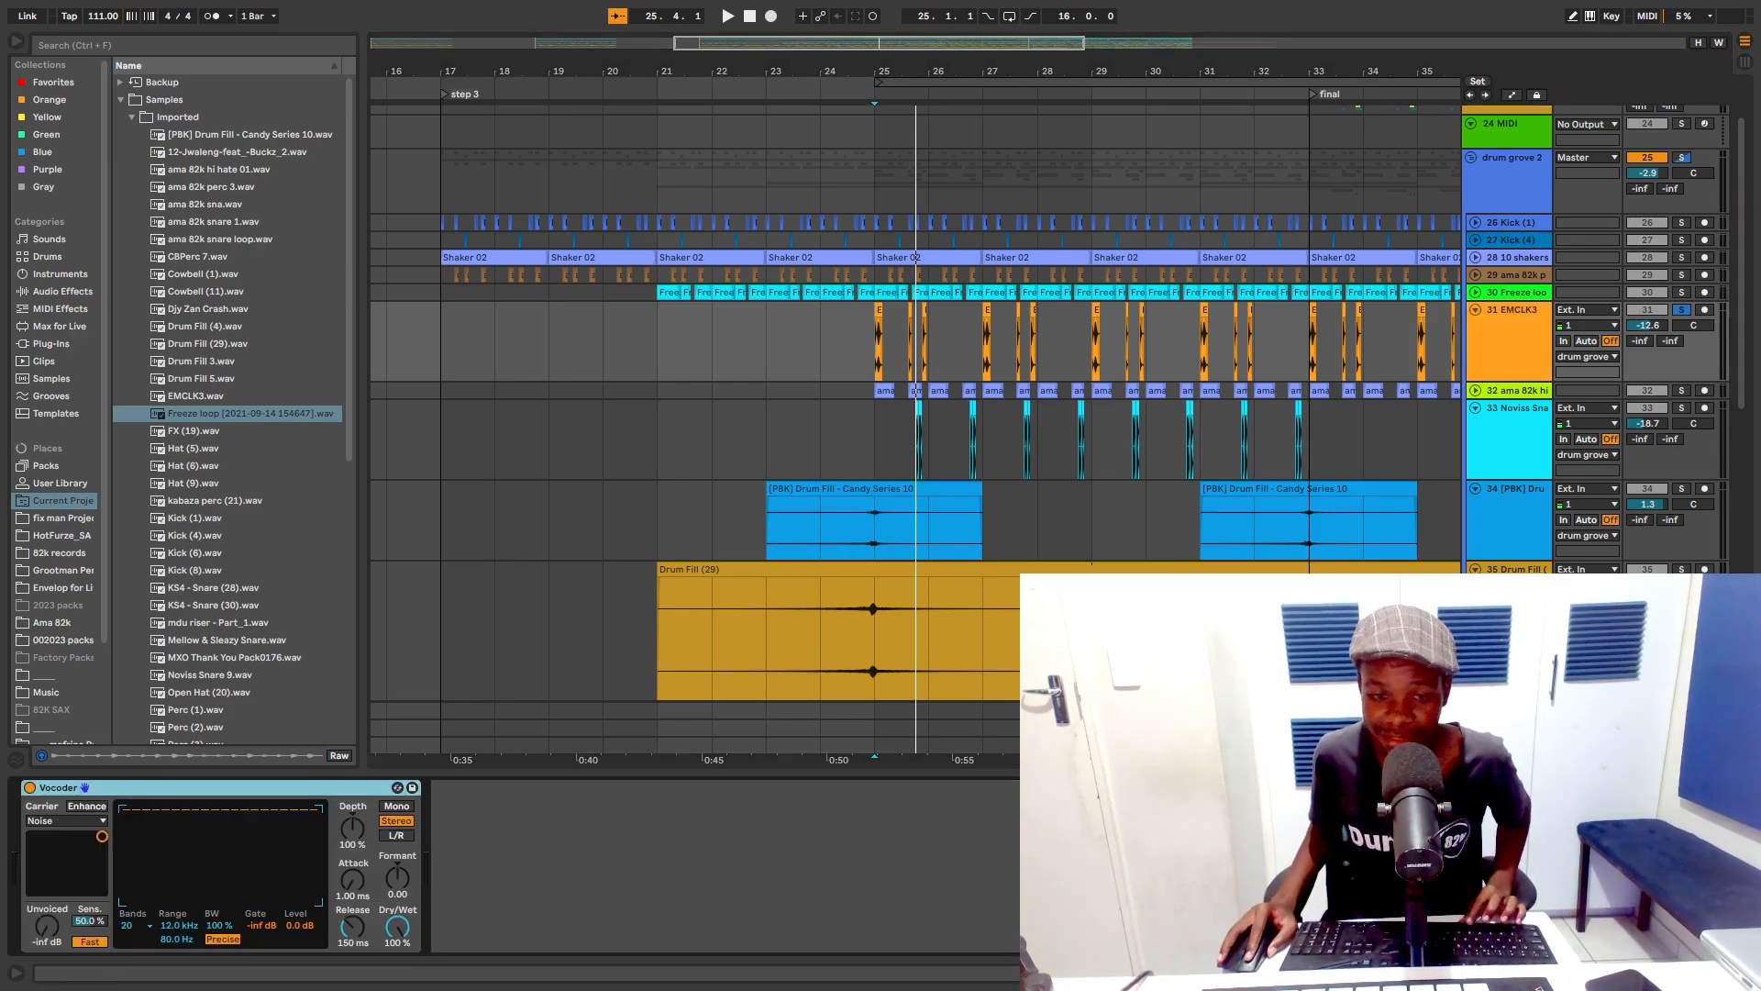
pyautogui.click(29, 788)
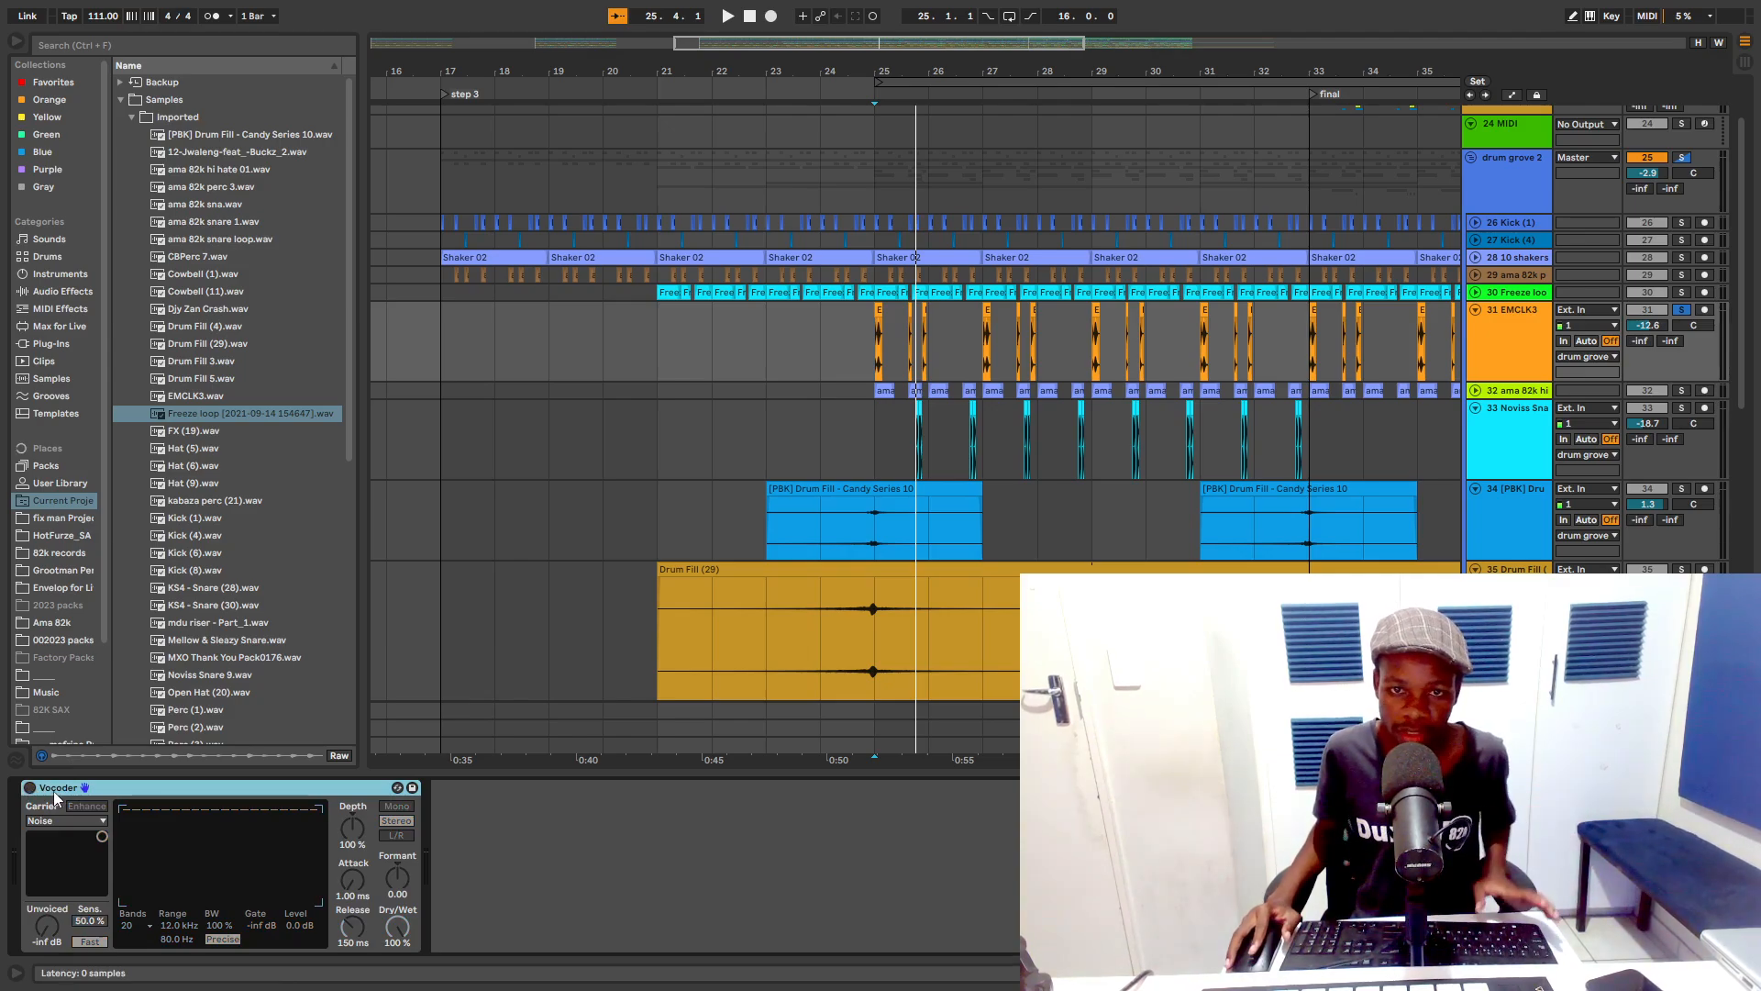
pyautogui.press('space')
pyautogui.press('space')
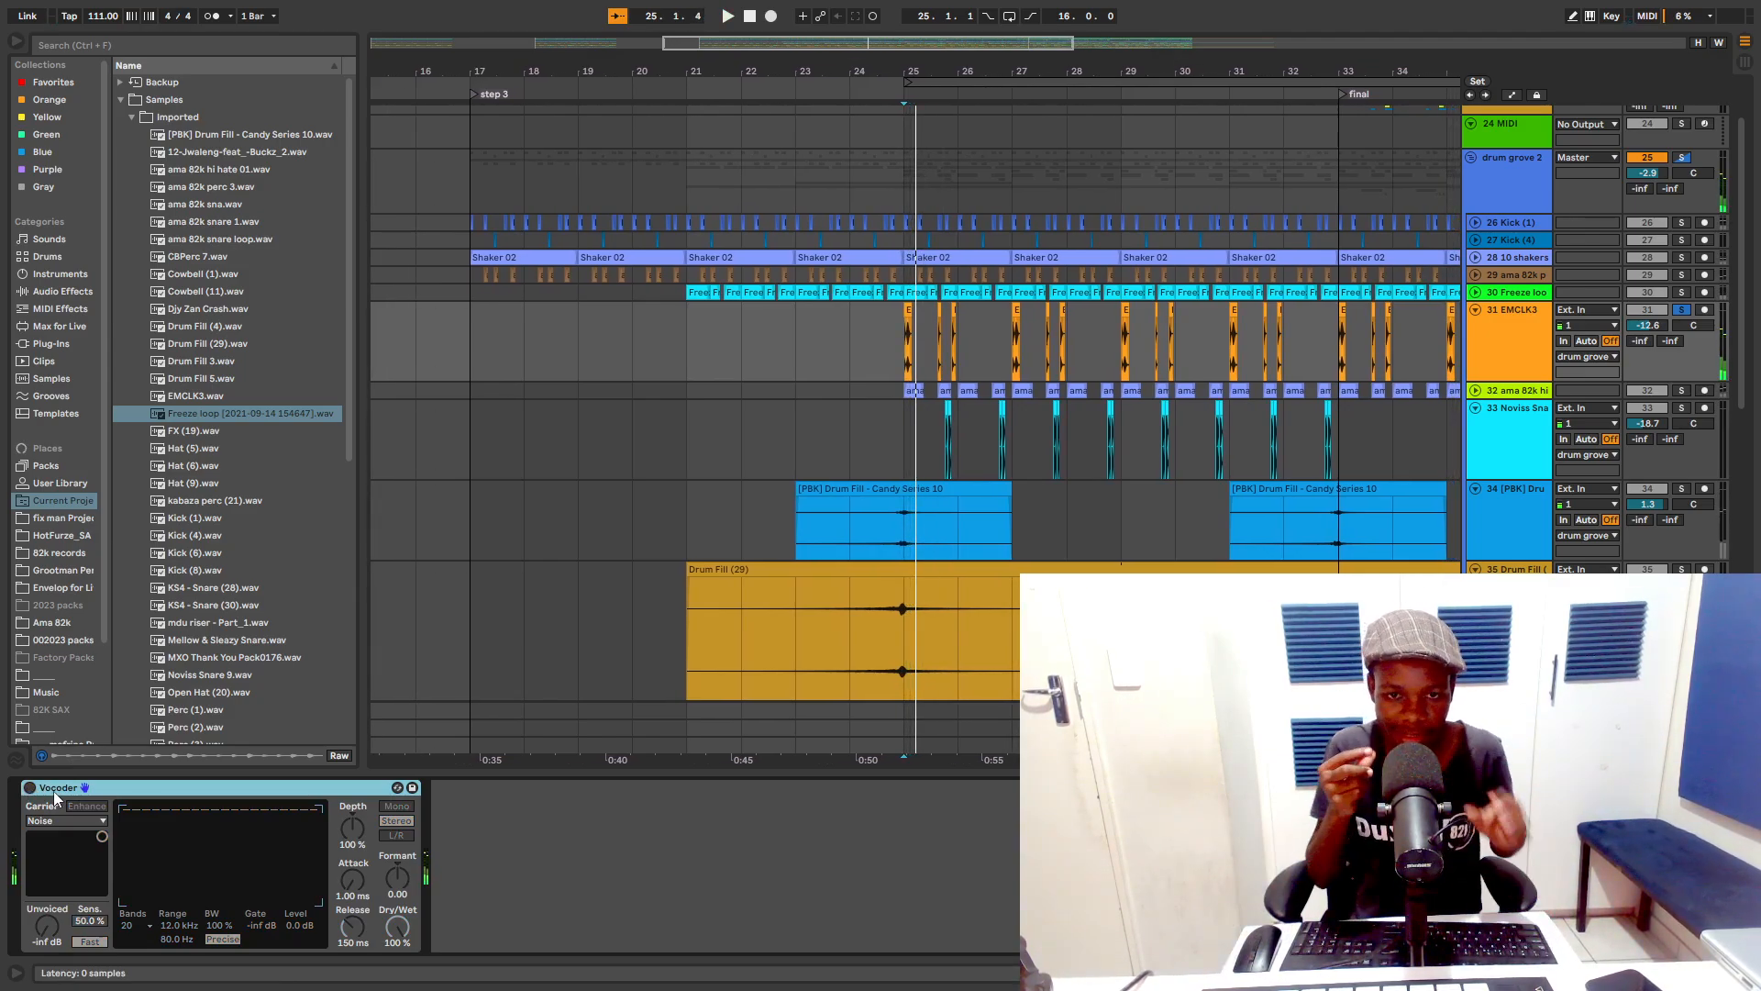
pyautogui.press('space')
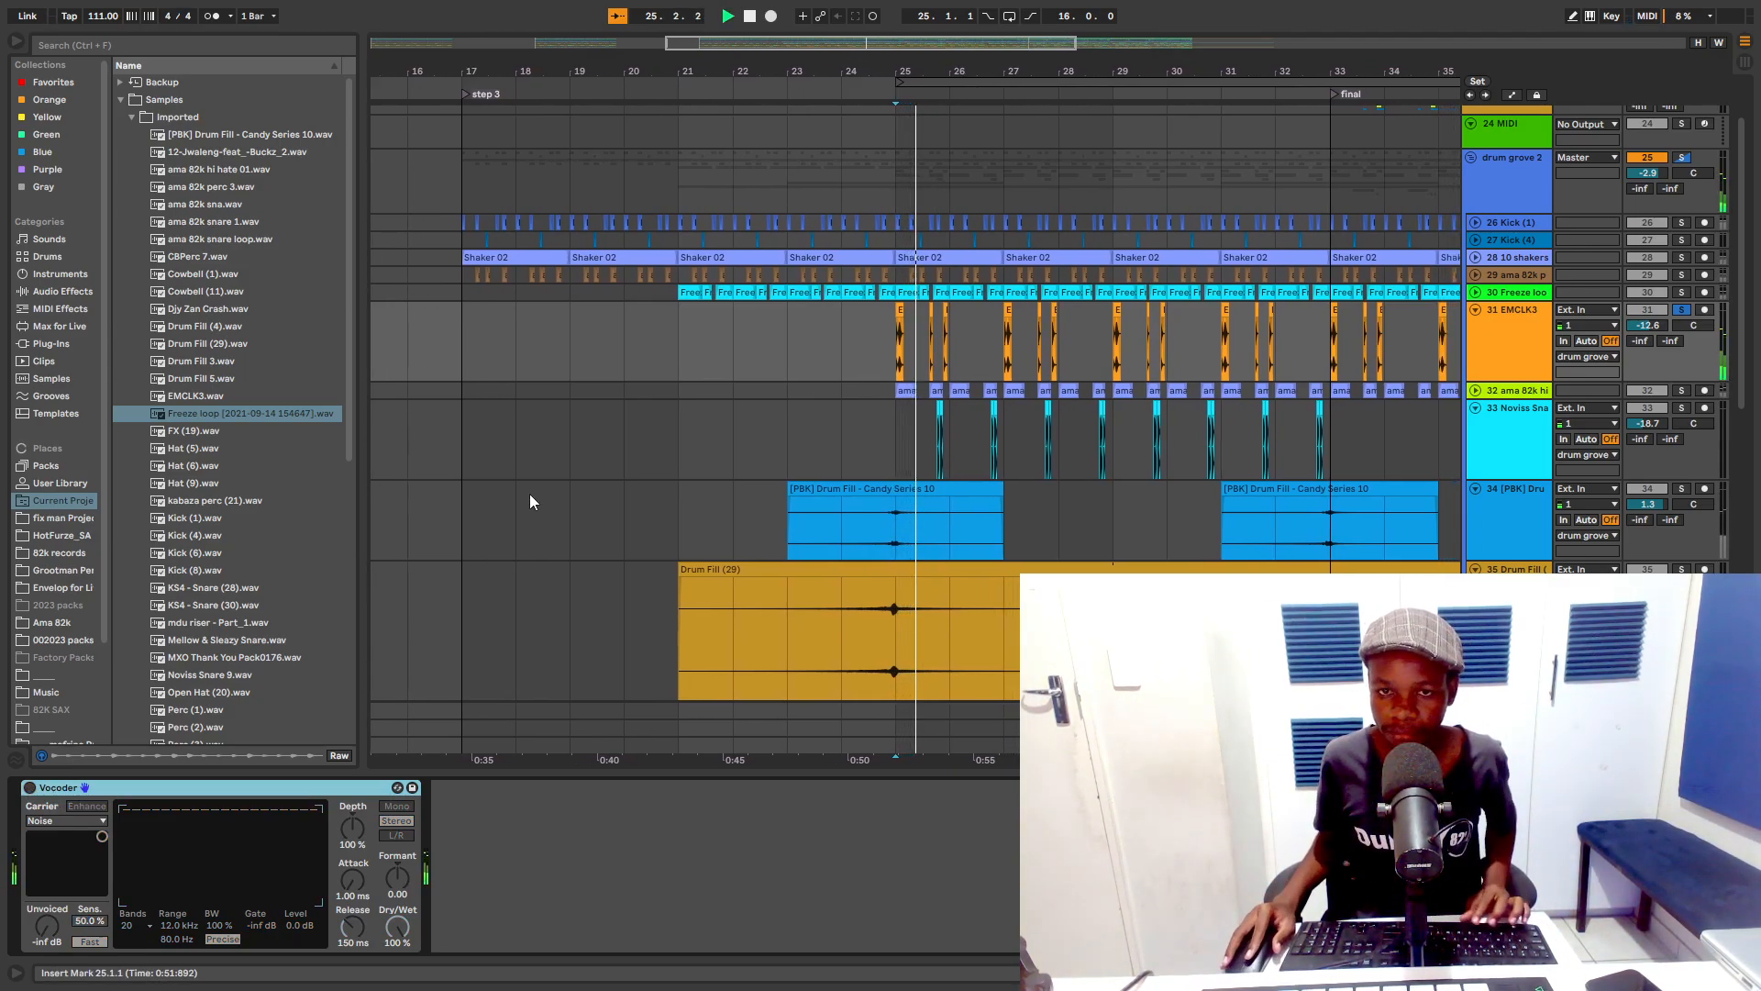
pyautogui.click(1511, 341)
pyautogui.press('space')
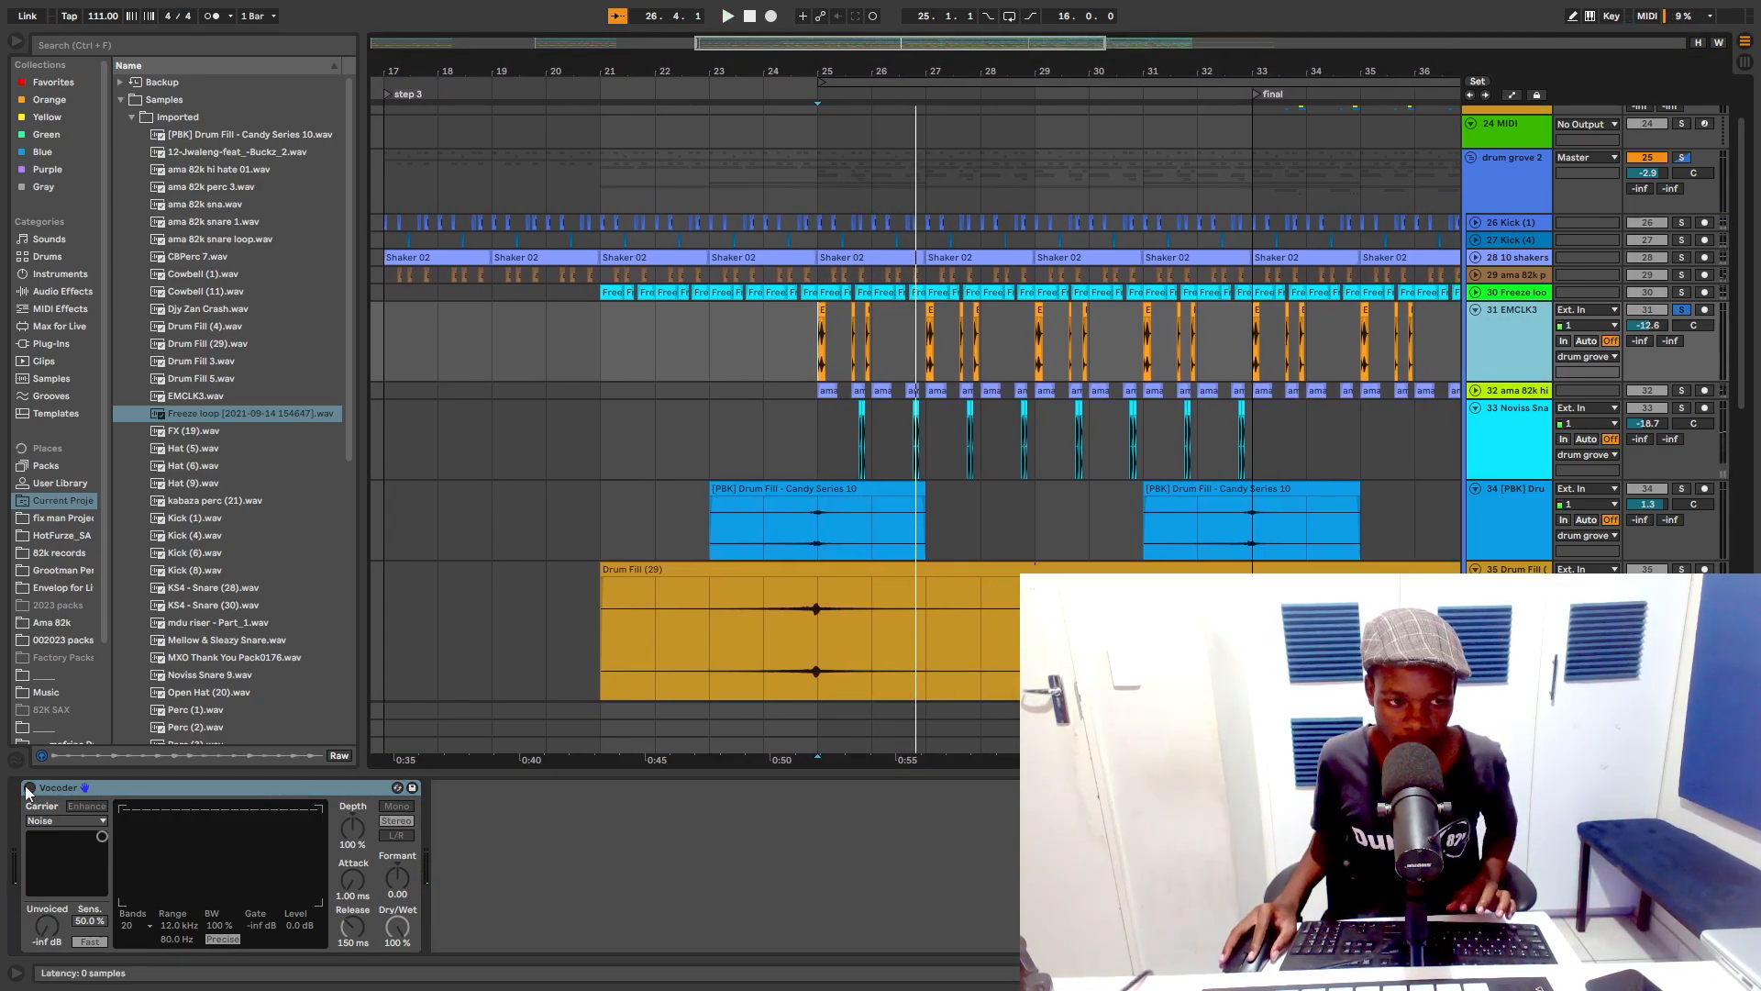
pyautogui.click(28, 788)
pyautogui.press('space')
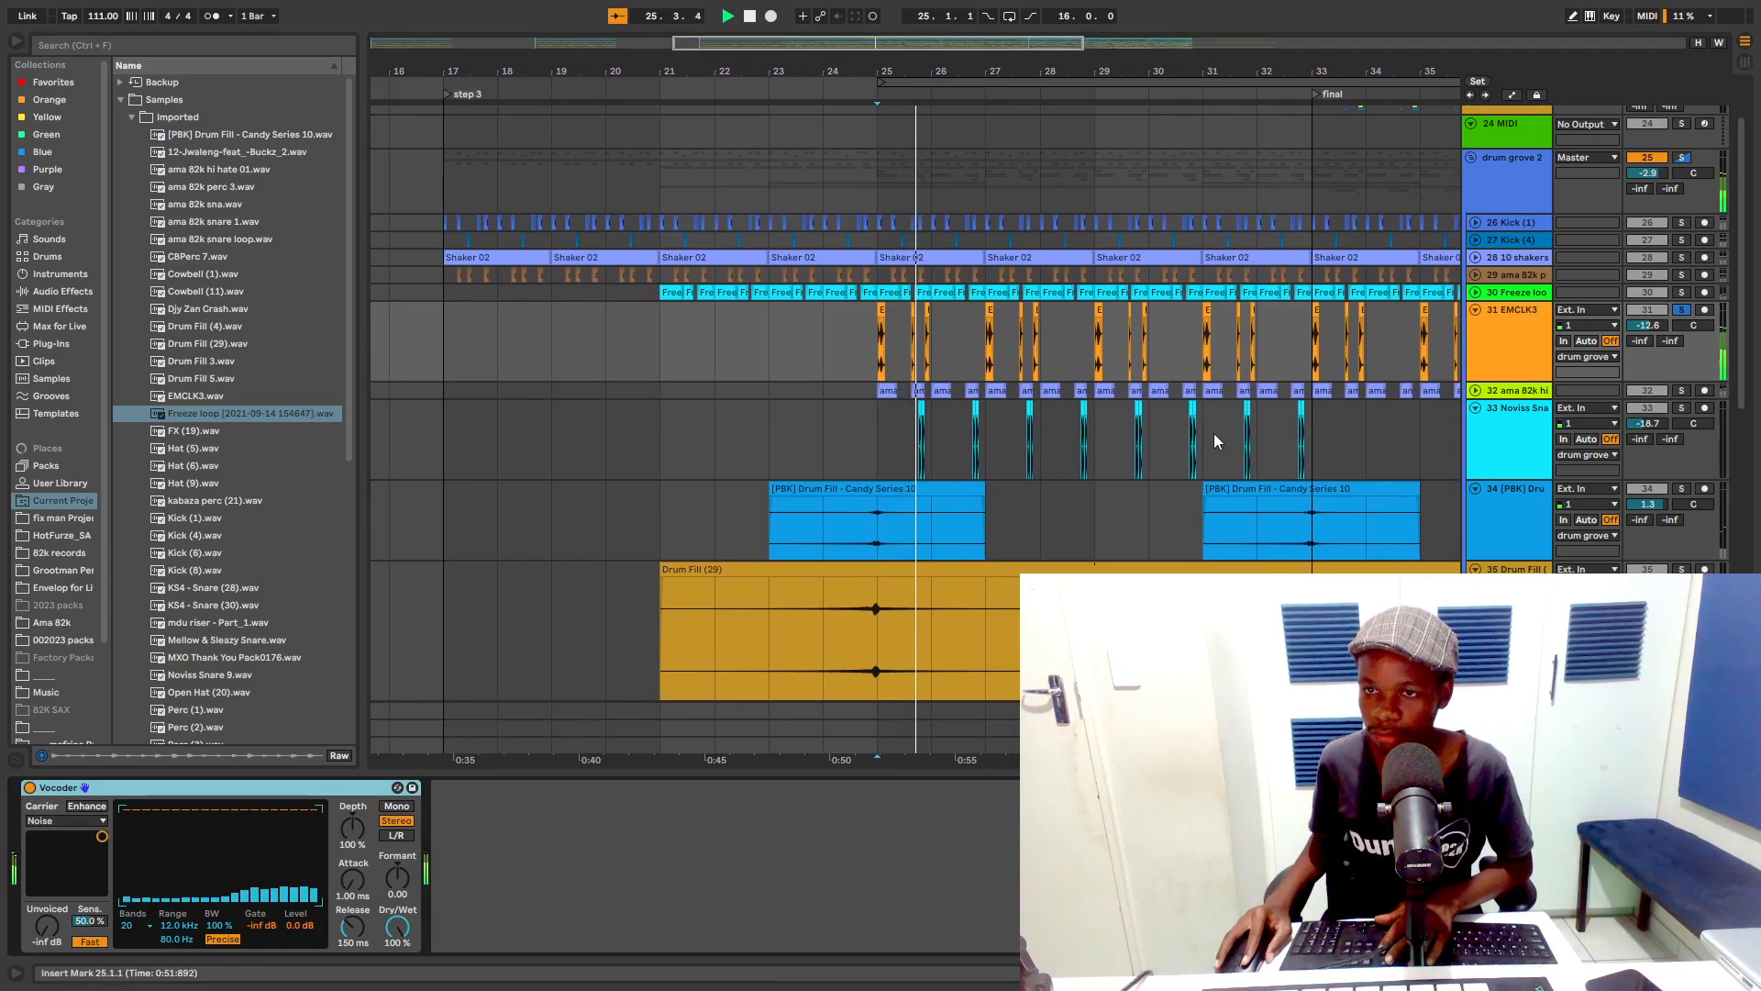
# Step: Unfold the 32 ama 82k hi track, solo it together with EMCLK3, and play both from bar 25
pyautogui.click(1471, 390)
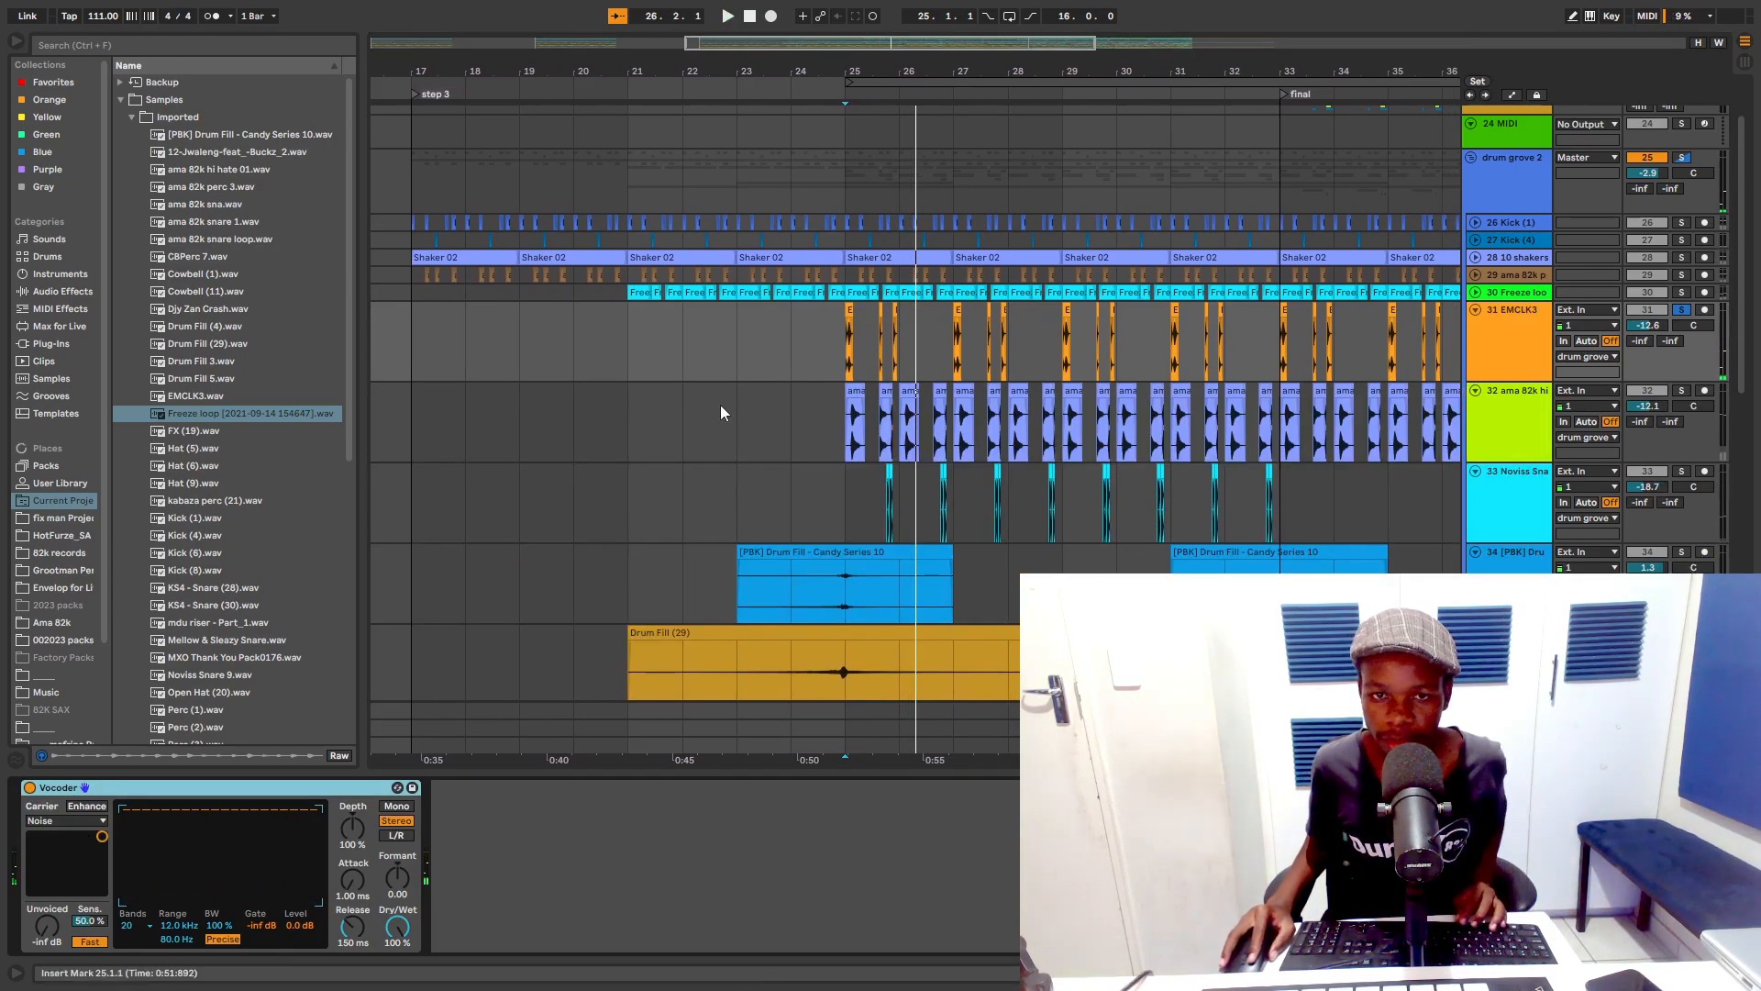
pyautogui.press('space')
pyautogui.click(840, 426)
pyautogui.press('space')
pyautogui.keyDown('ctrl'); pyautogui.scroll(5, 866, 461); pyautogui.keyUp('ctrl')
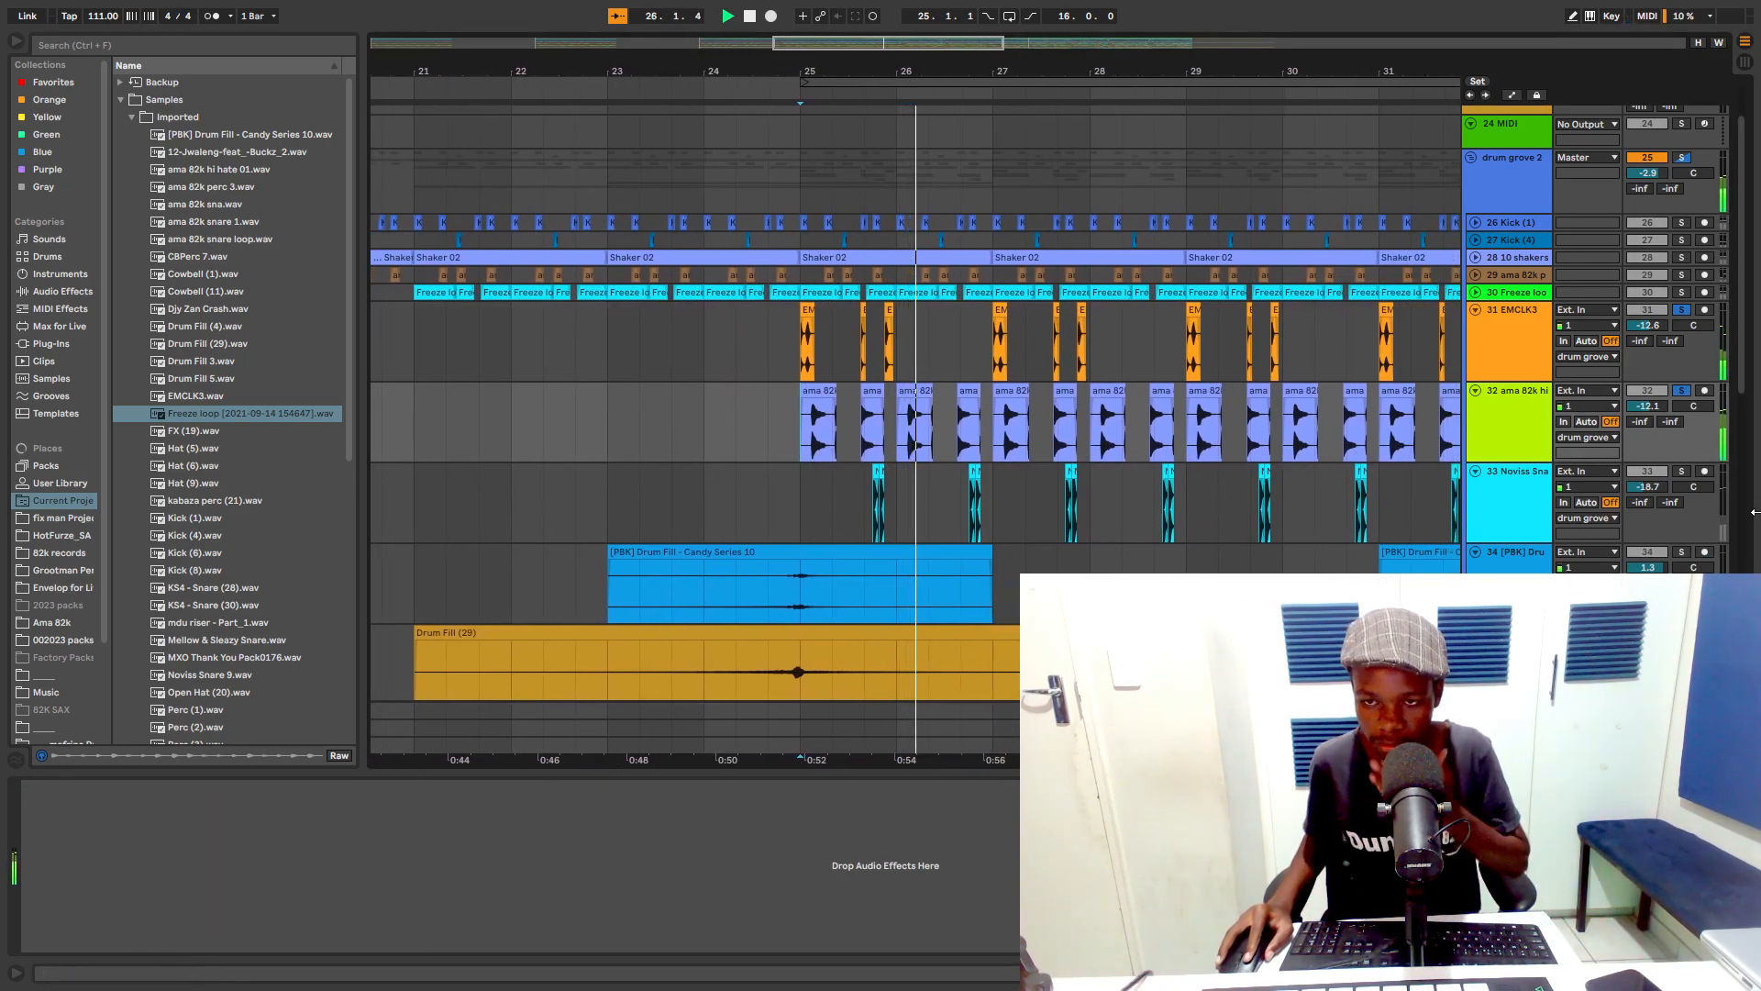
# Step: Add the 33 Noviss Sna track to the solo and play the three tracks together from bar 25
pyautogui.keyDown('ctrl'); pyautogui.scroll(6, 950, 508); pyautogui.keyUp('ctrl')
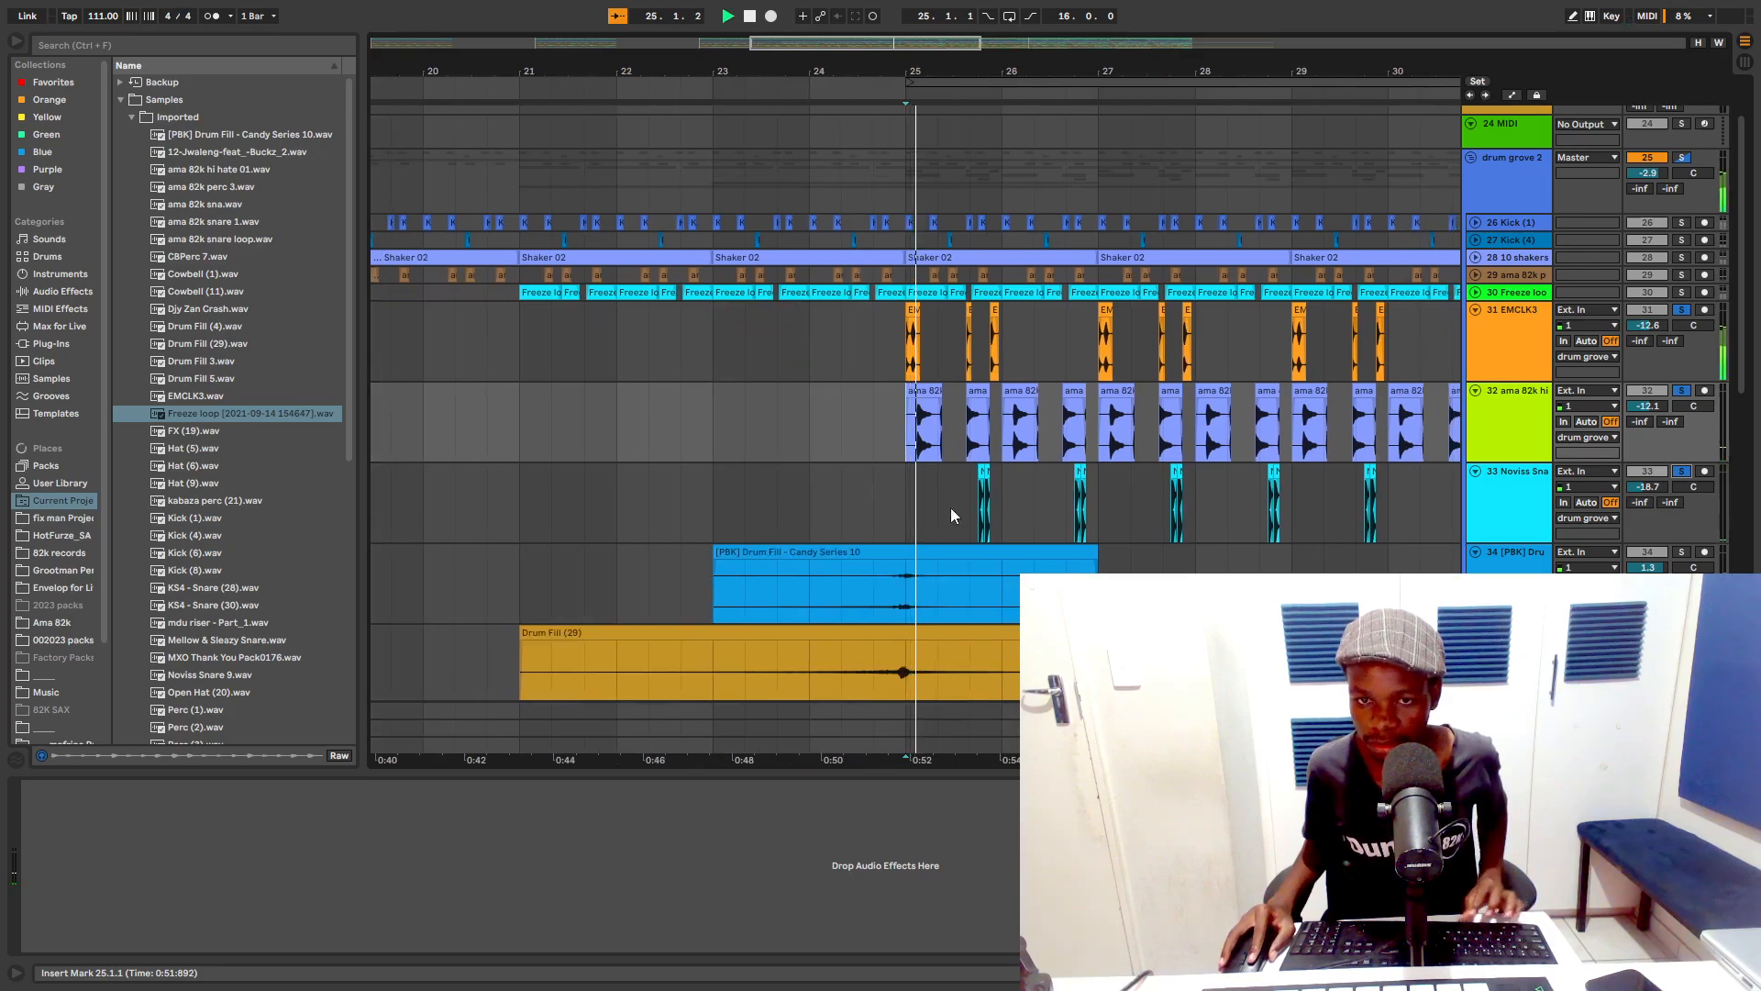
pyautogui.press('space')
pyautogui.press('space')
pyautogui.keyDown('ctrl'); pyautogui.scroll(1, 994, 61); pyautogui.keyUp('ctrl')
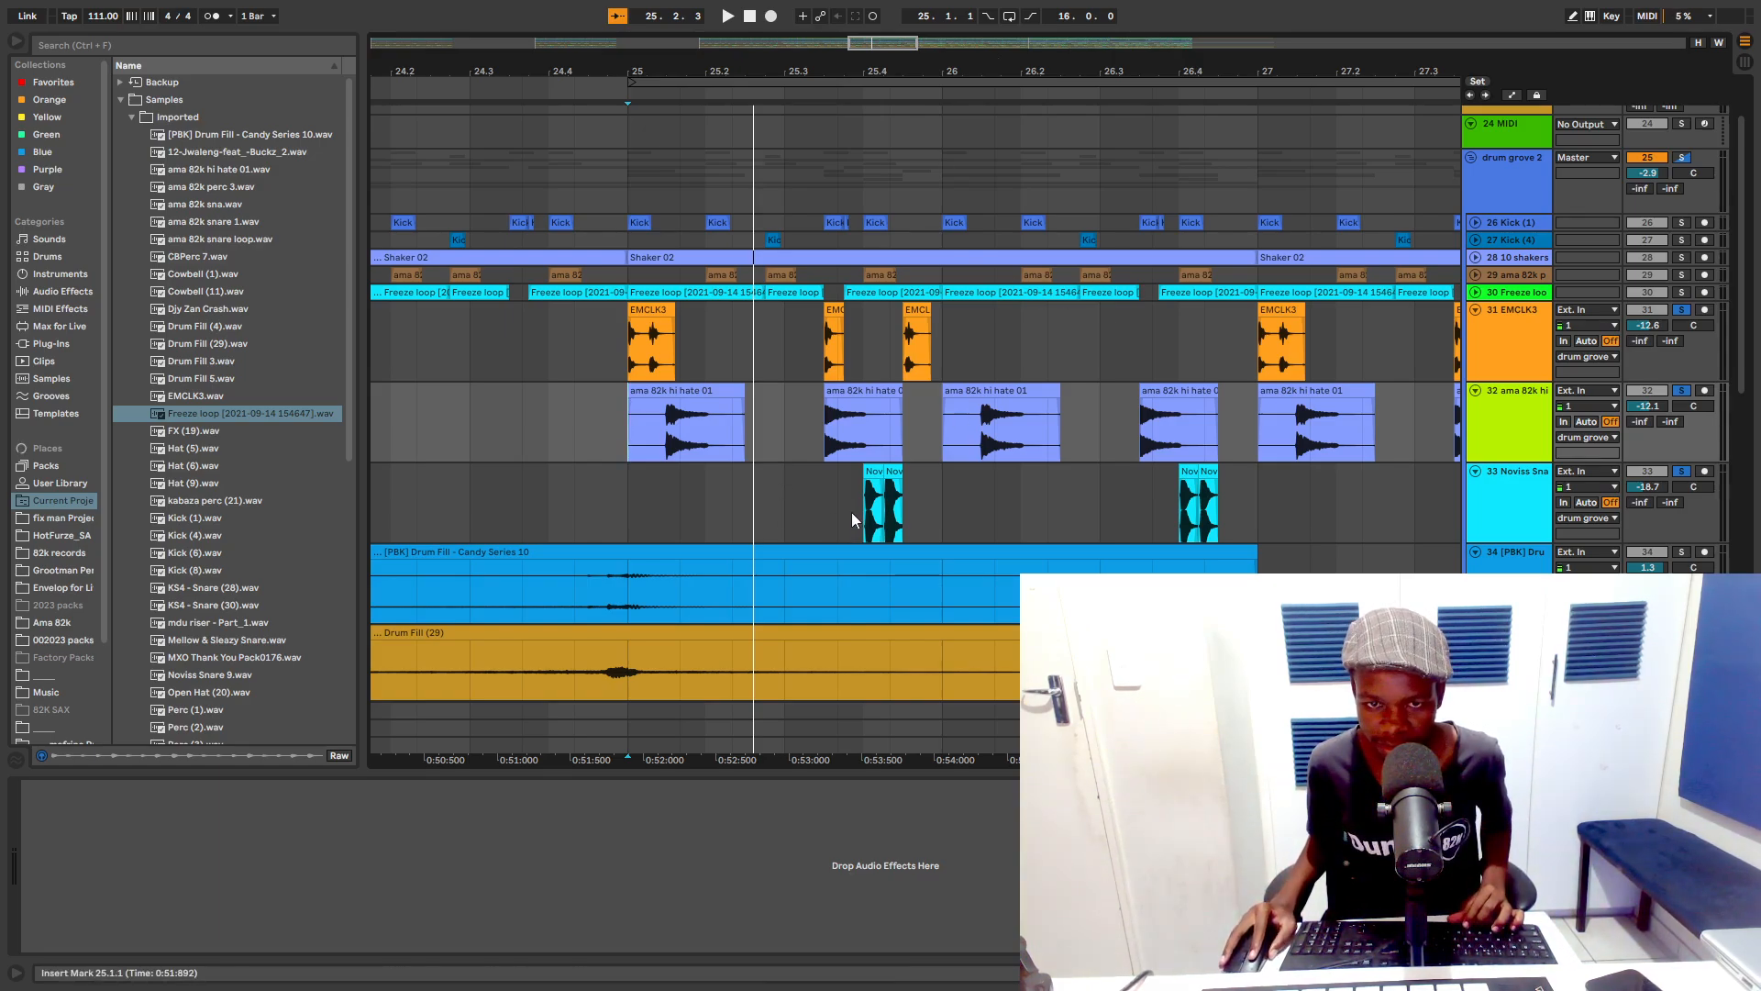
pyautogui.moveTo(852, 512); pyautogui.dragTo(901, 509)
pyautogui.click(640, 492)
pyautogui.press('space')
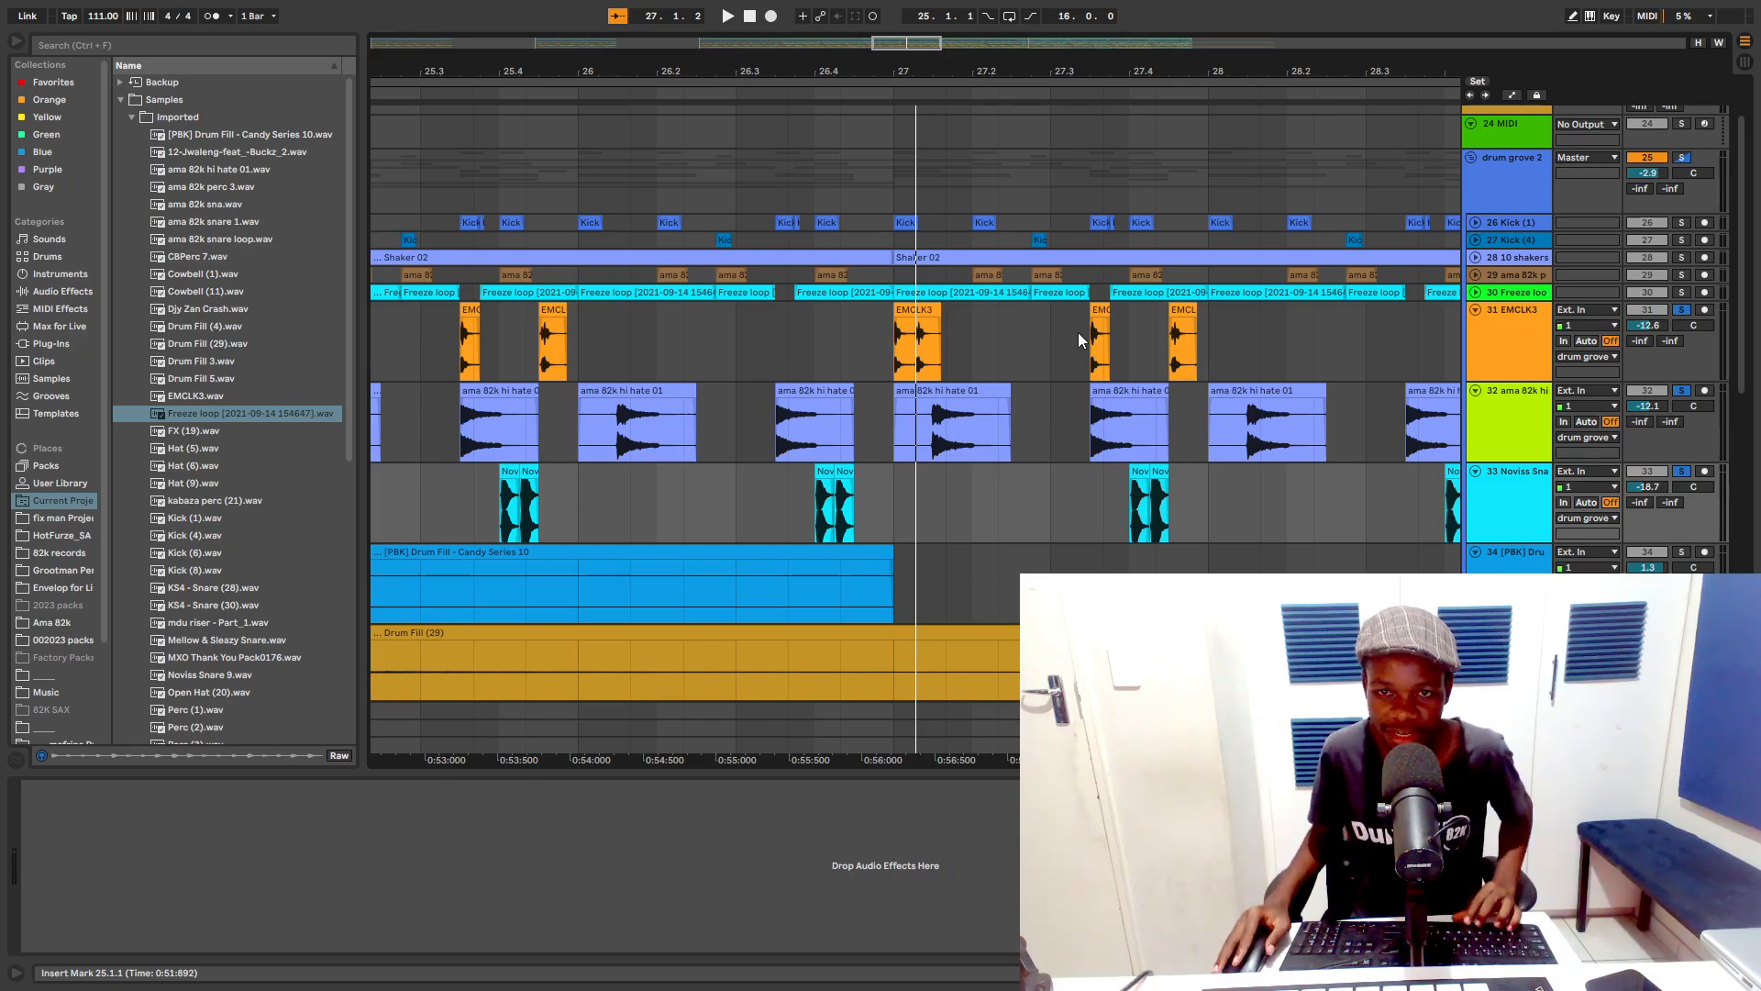
# Step: Solo the whole drum grove 2 group in place of the single tracks and play it from bar 25
pyautogui.moveTo(974, 73); pyautogui.dragTo(974, 38)
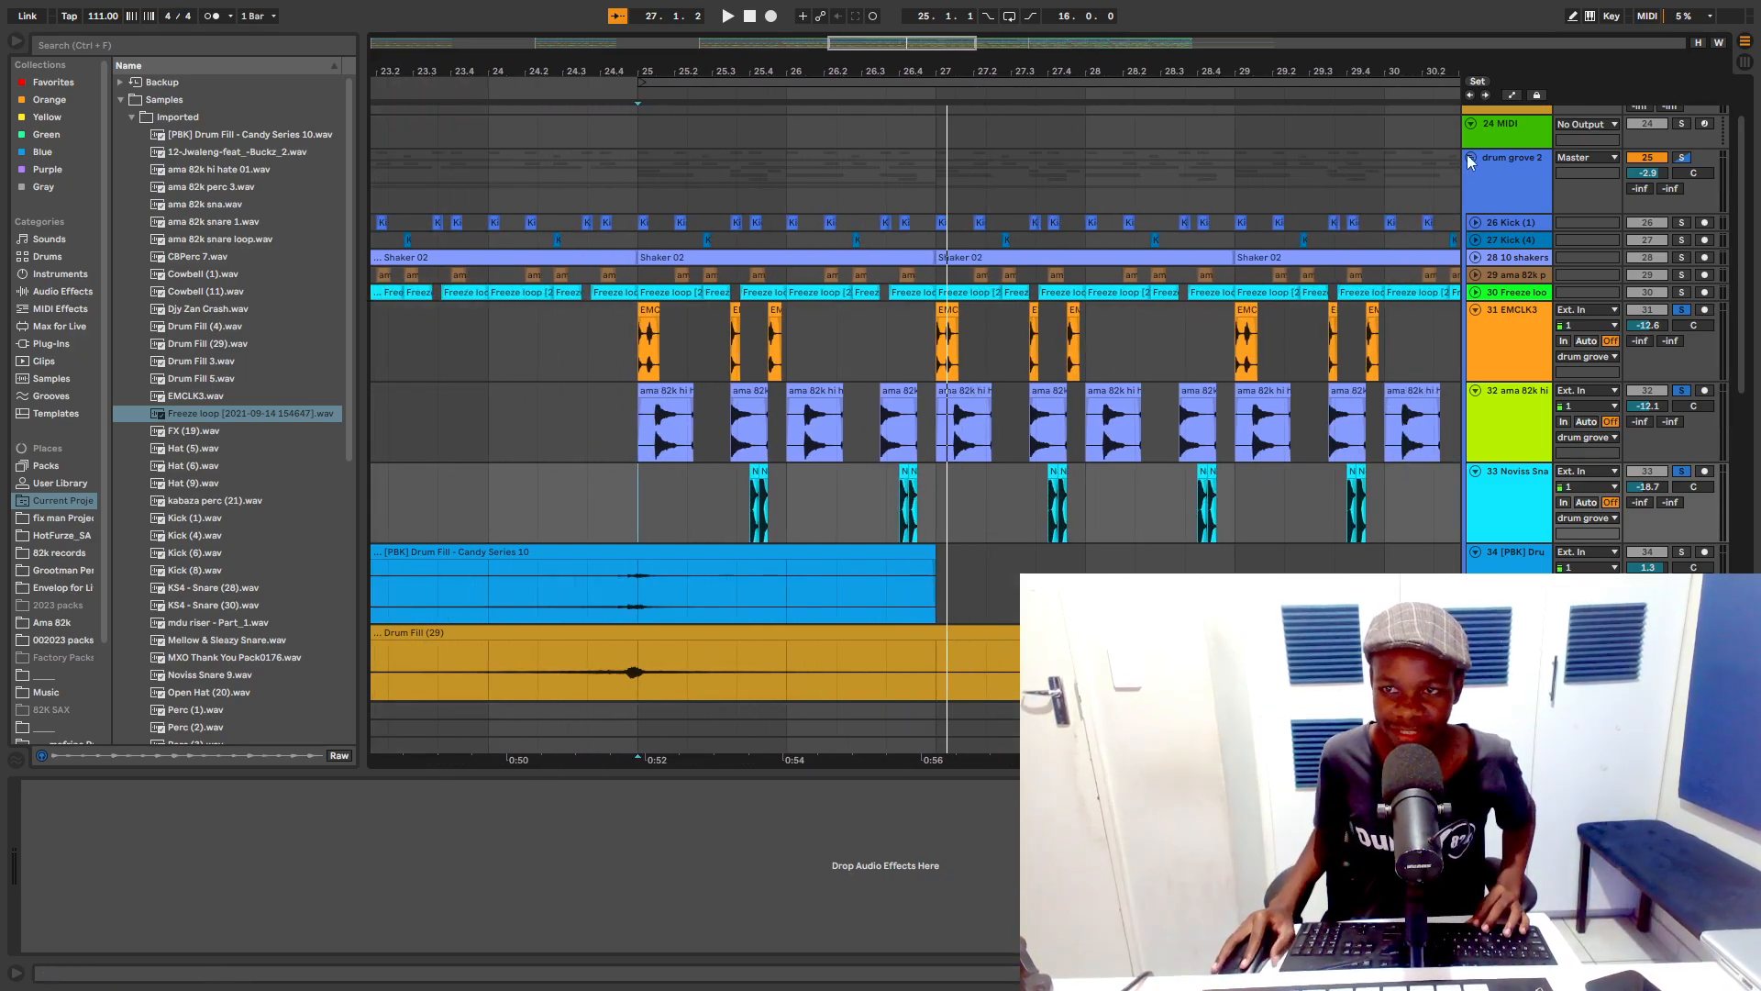
pyautogui.click(1681, 158)
pyautogui.press('space')
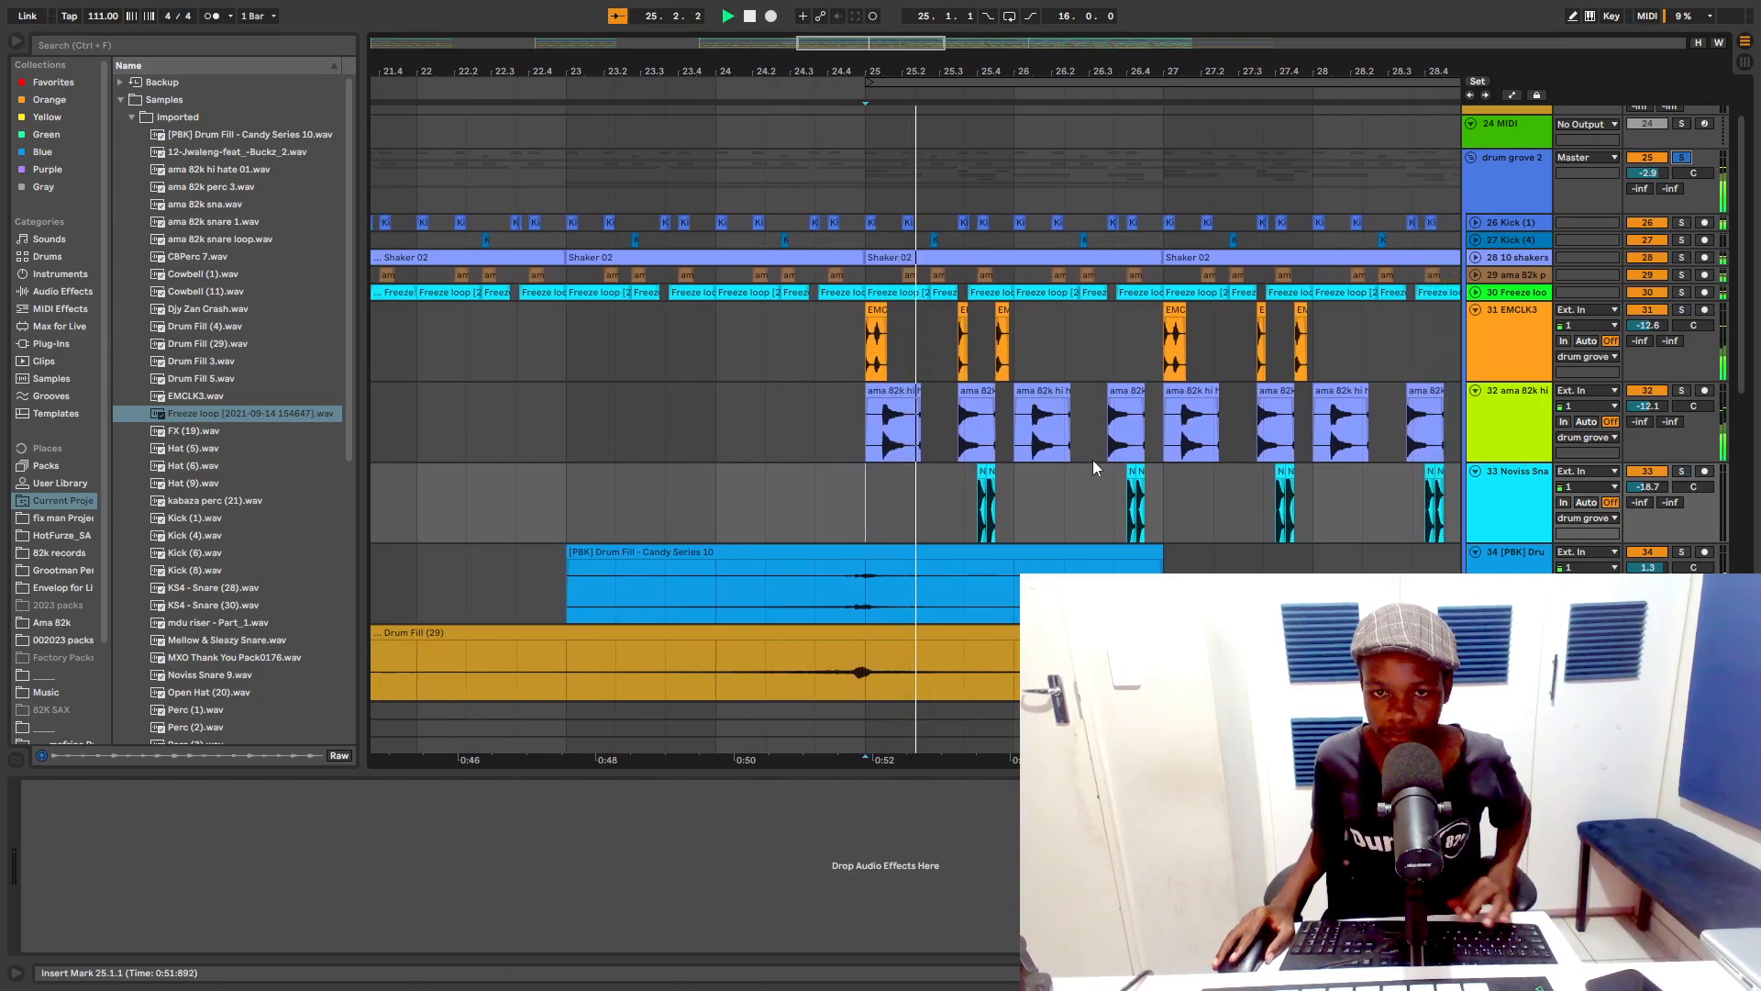
pyautogui.scroll(-1, 1109, 456)
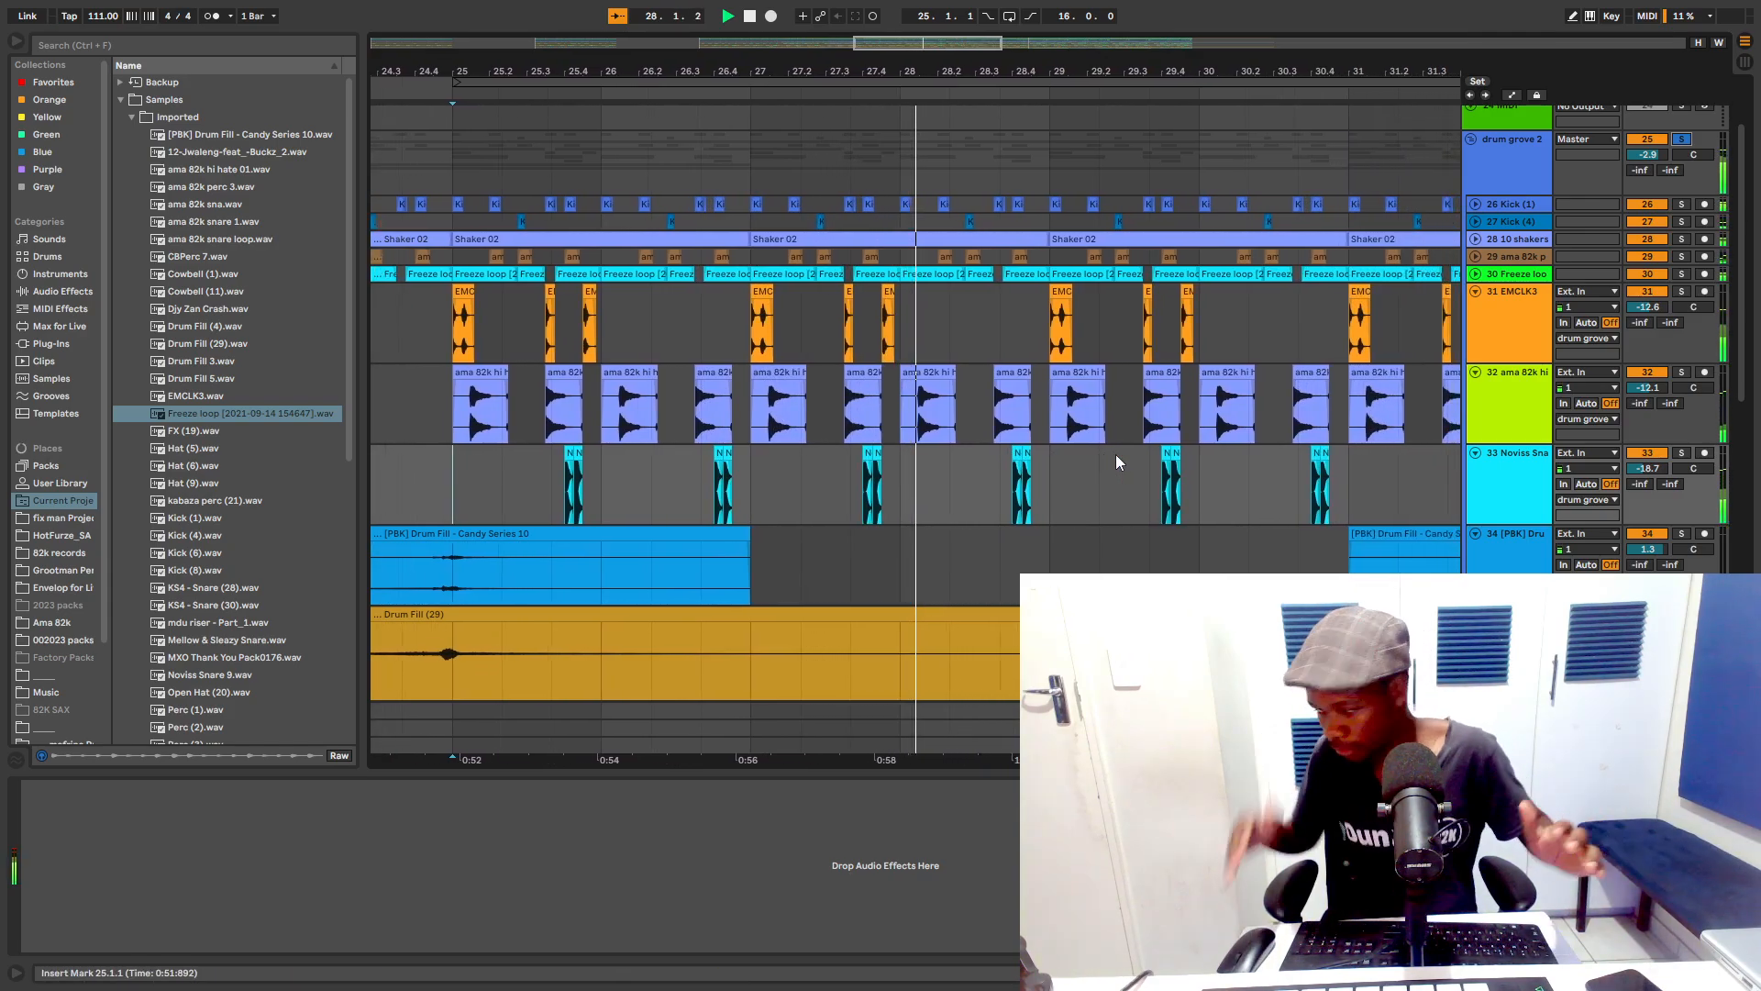
pyautogui.moveTo(1011, 75); pyautogui.dragTo(933, 27)
# Step: Examine the drum fill, 36 Snare_Bri and 37 ama 82k s clips around the final section during playback
pyautogui.scroll(-4, 1226, 486)
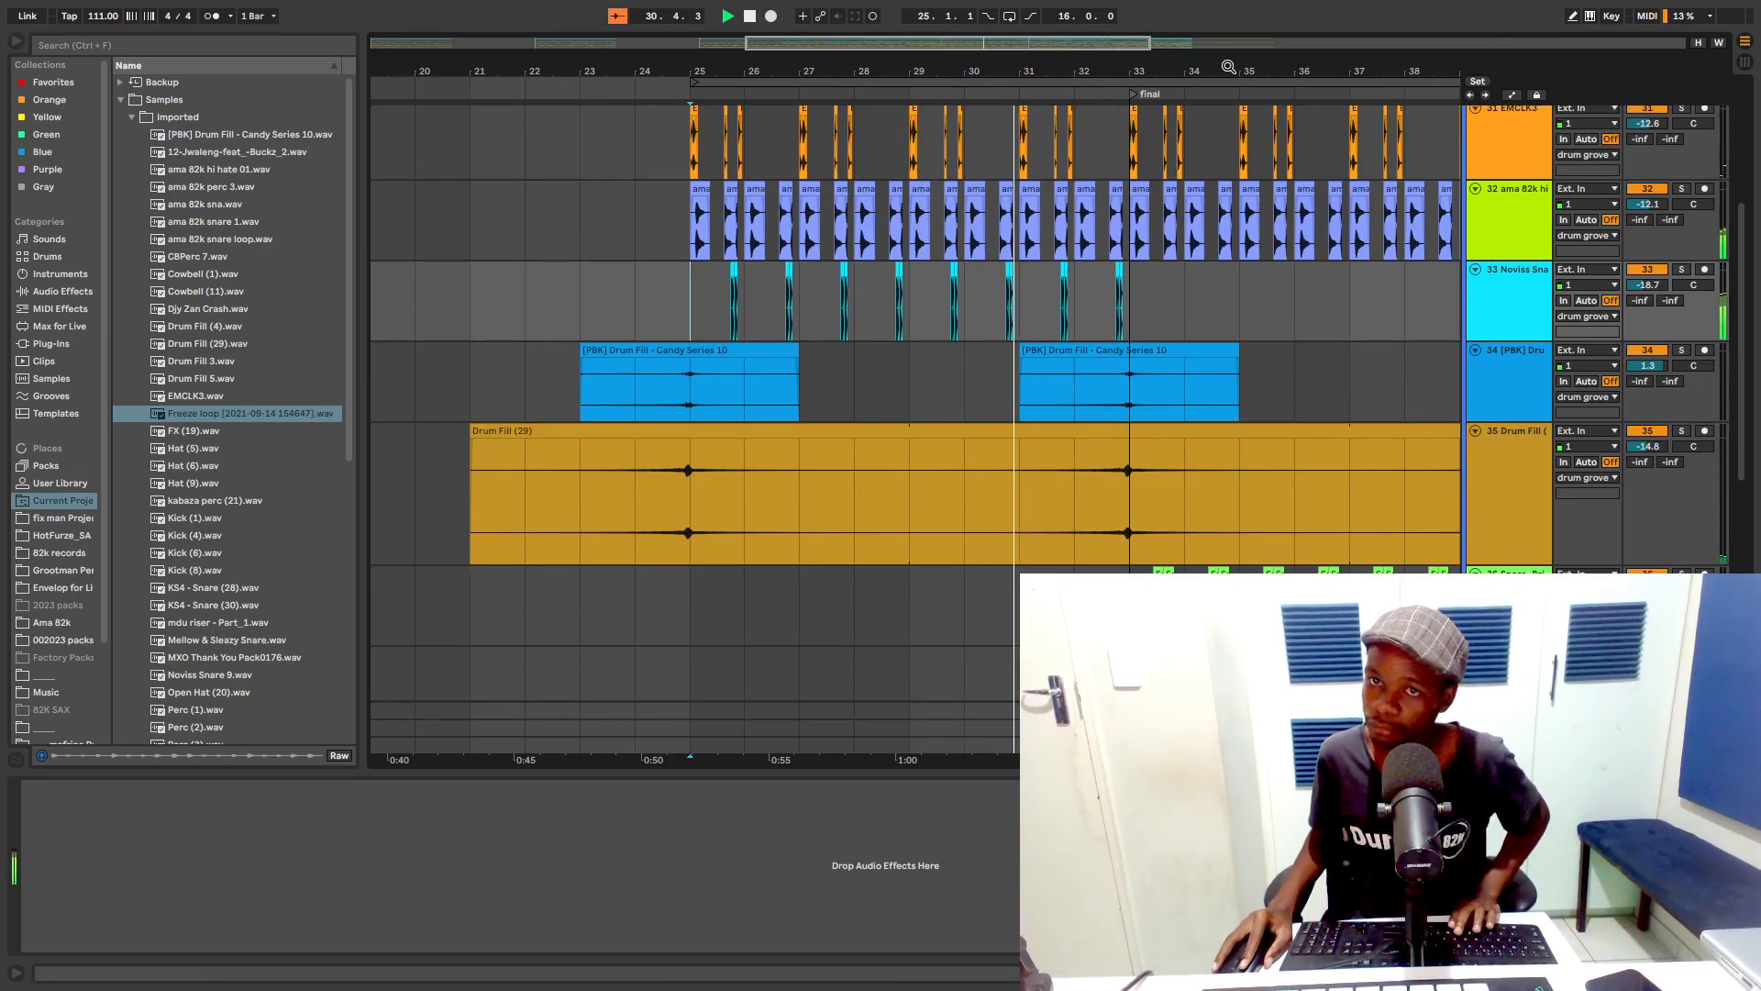
pyautogui.moveTo(1230, 66); pyautogui.dragTo(919, 61)
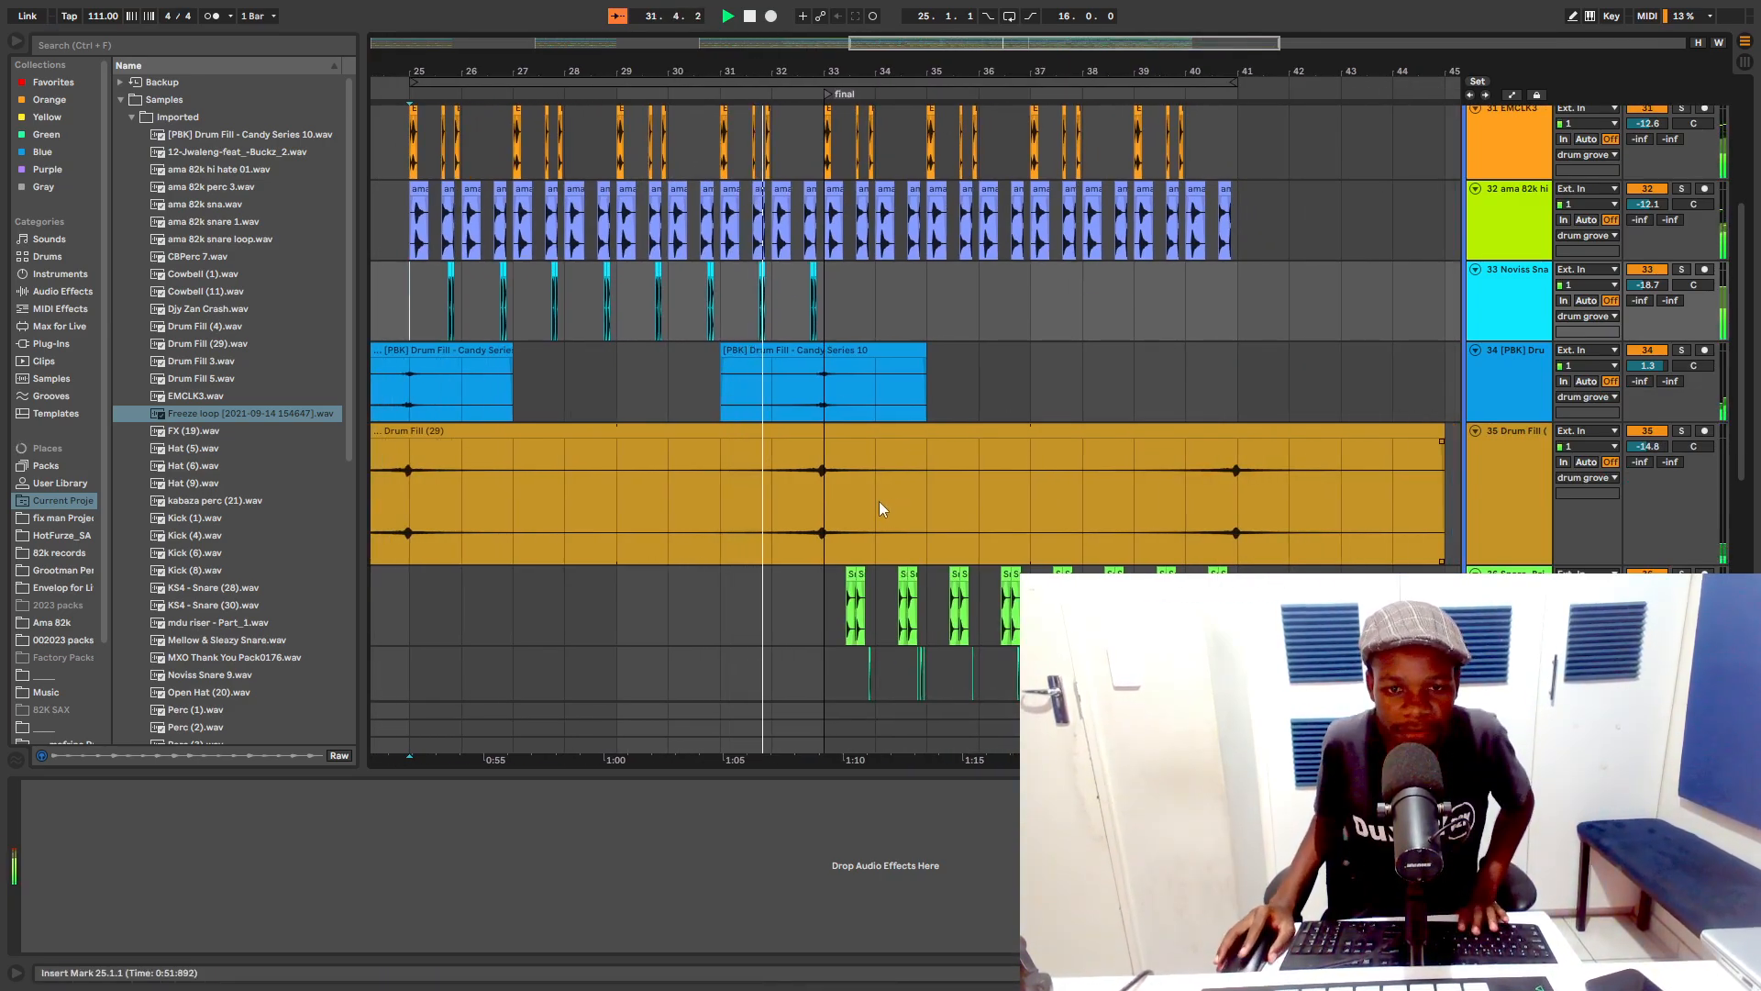
pyautogui.scroll(-4, 881, 501)
pyautogui.moveTo(856, 71); pyautogui.dragTo(872, 117)
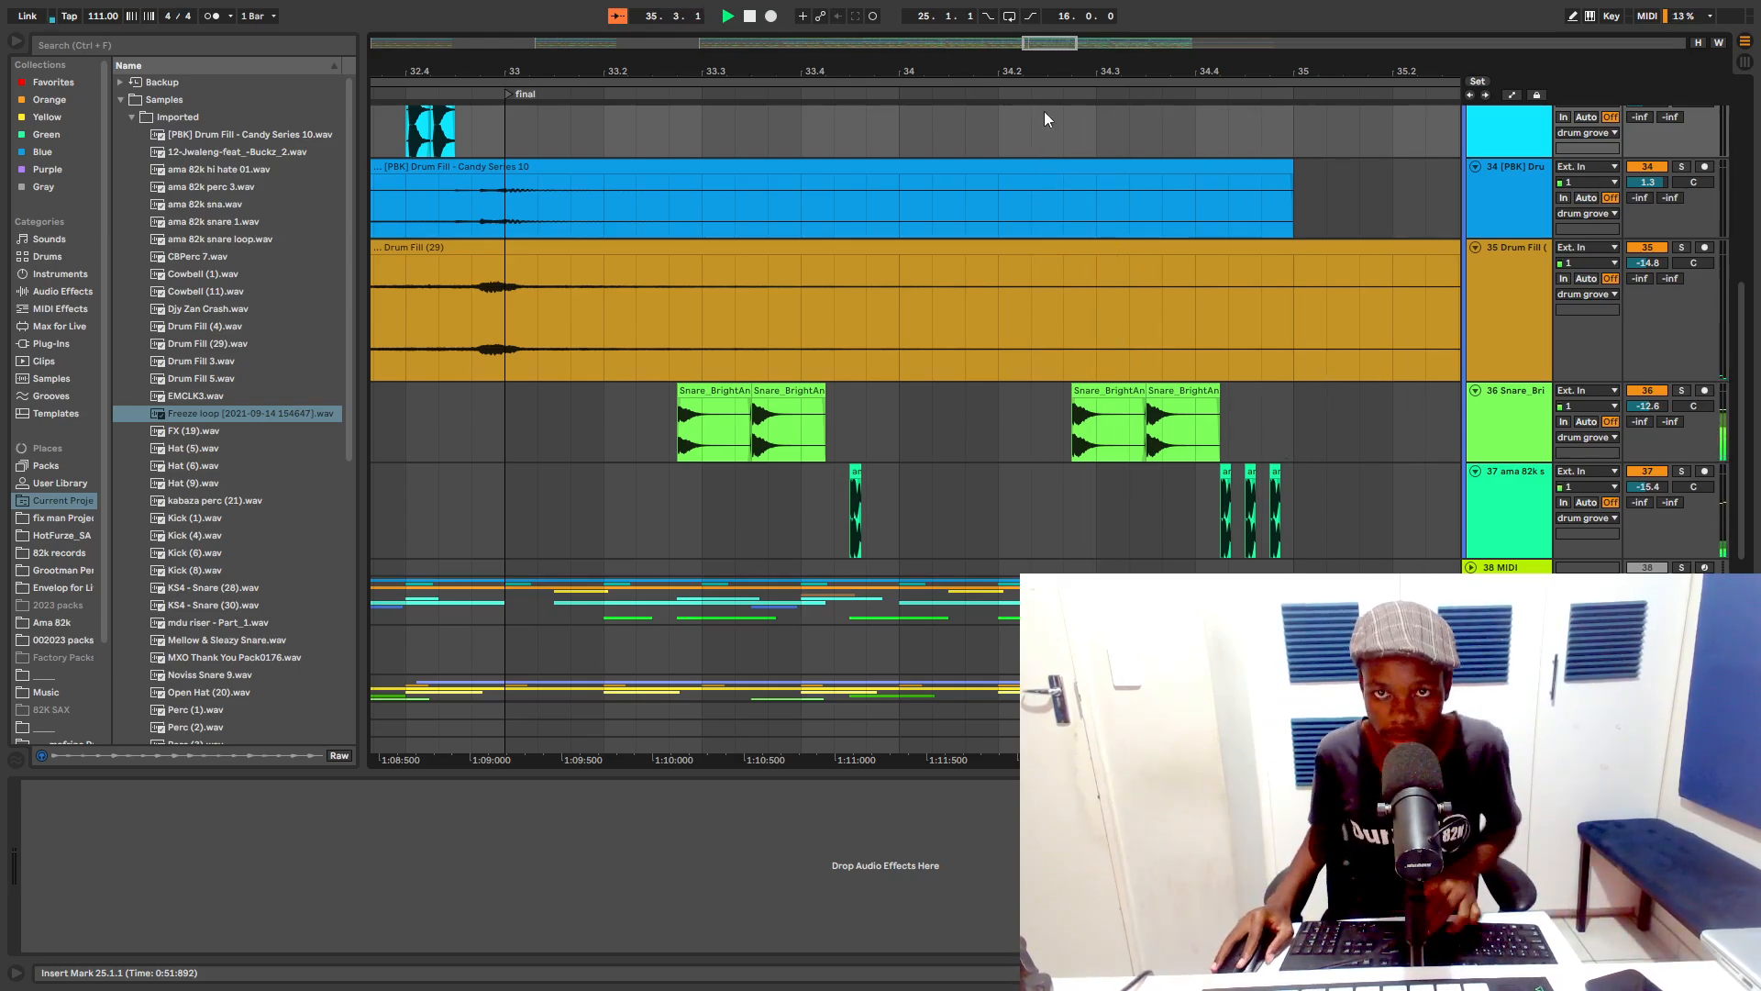
pyautogui.moveTo(1032, 73)
pyautogui.mouseDown()
pyautogui.moveTo(1031, 54)
pyautogui.moveTo(1044, 73)
pyautogui.mouseUp()
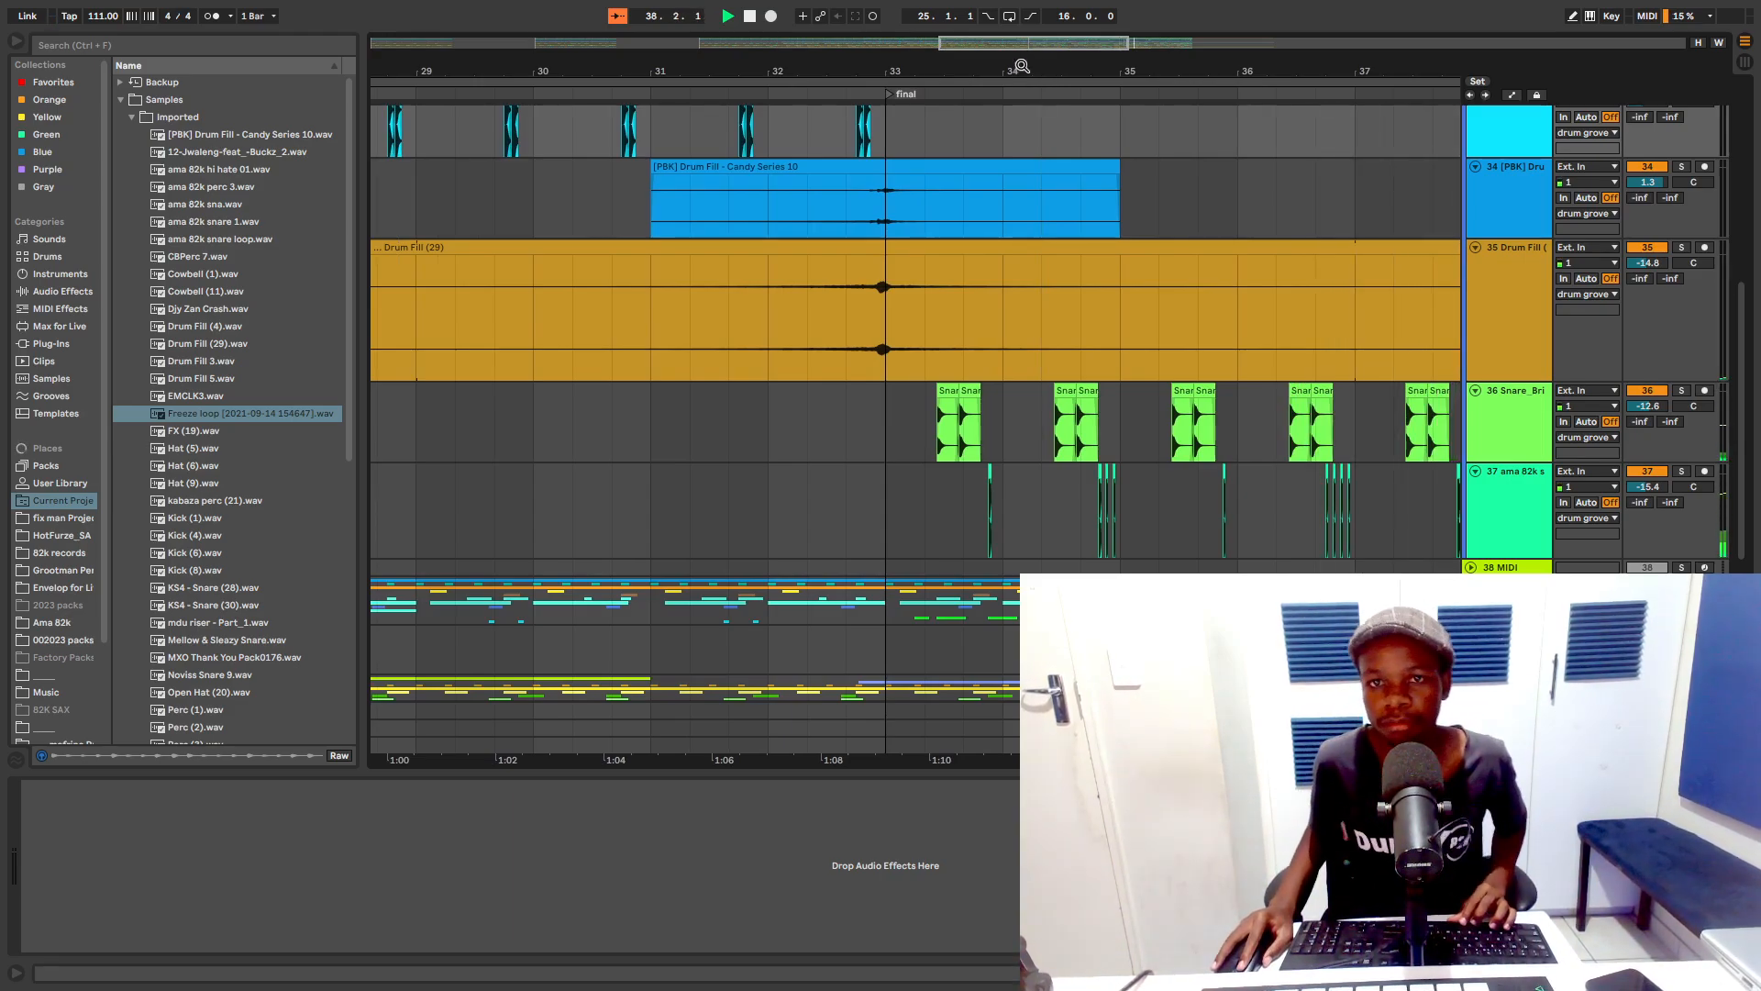
pyautogui.moveTo(1026, 75); pyautogui.dragTo(989, 27)
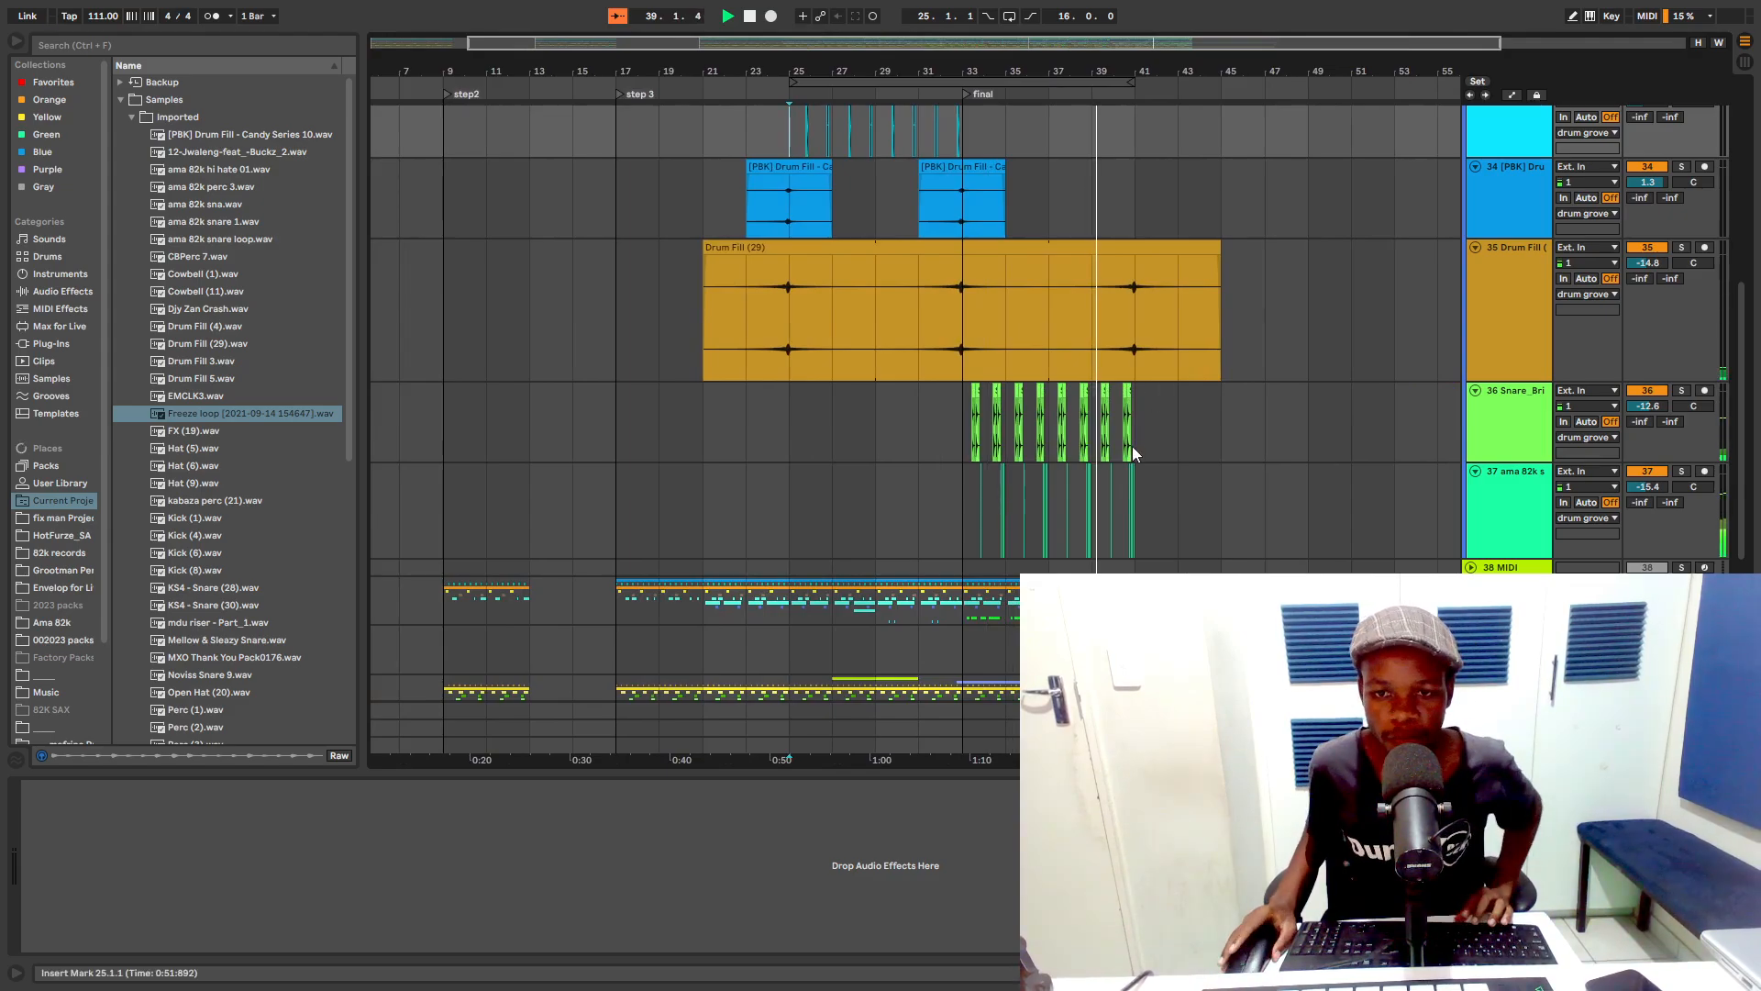
# Step: Fold the drum grove 2 group, stop playback, and set the insert marker at bar 33, where the final section starts
pyautogui.scroll(10, 1132, 446)
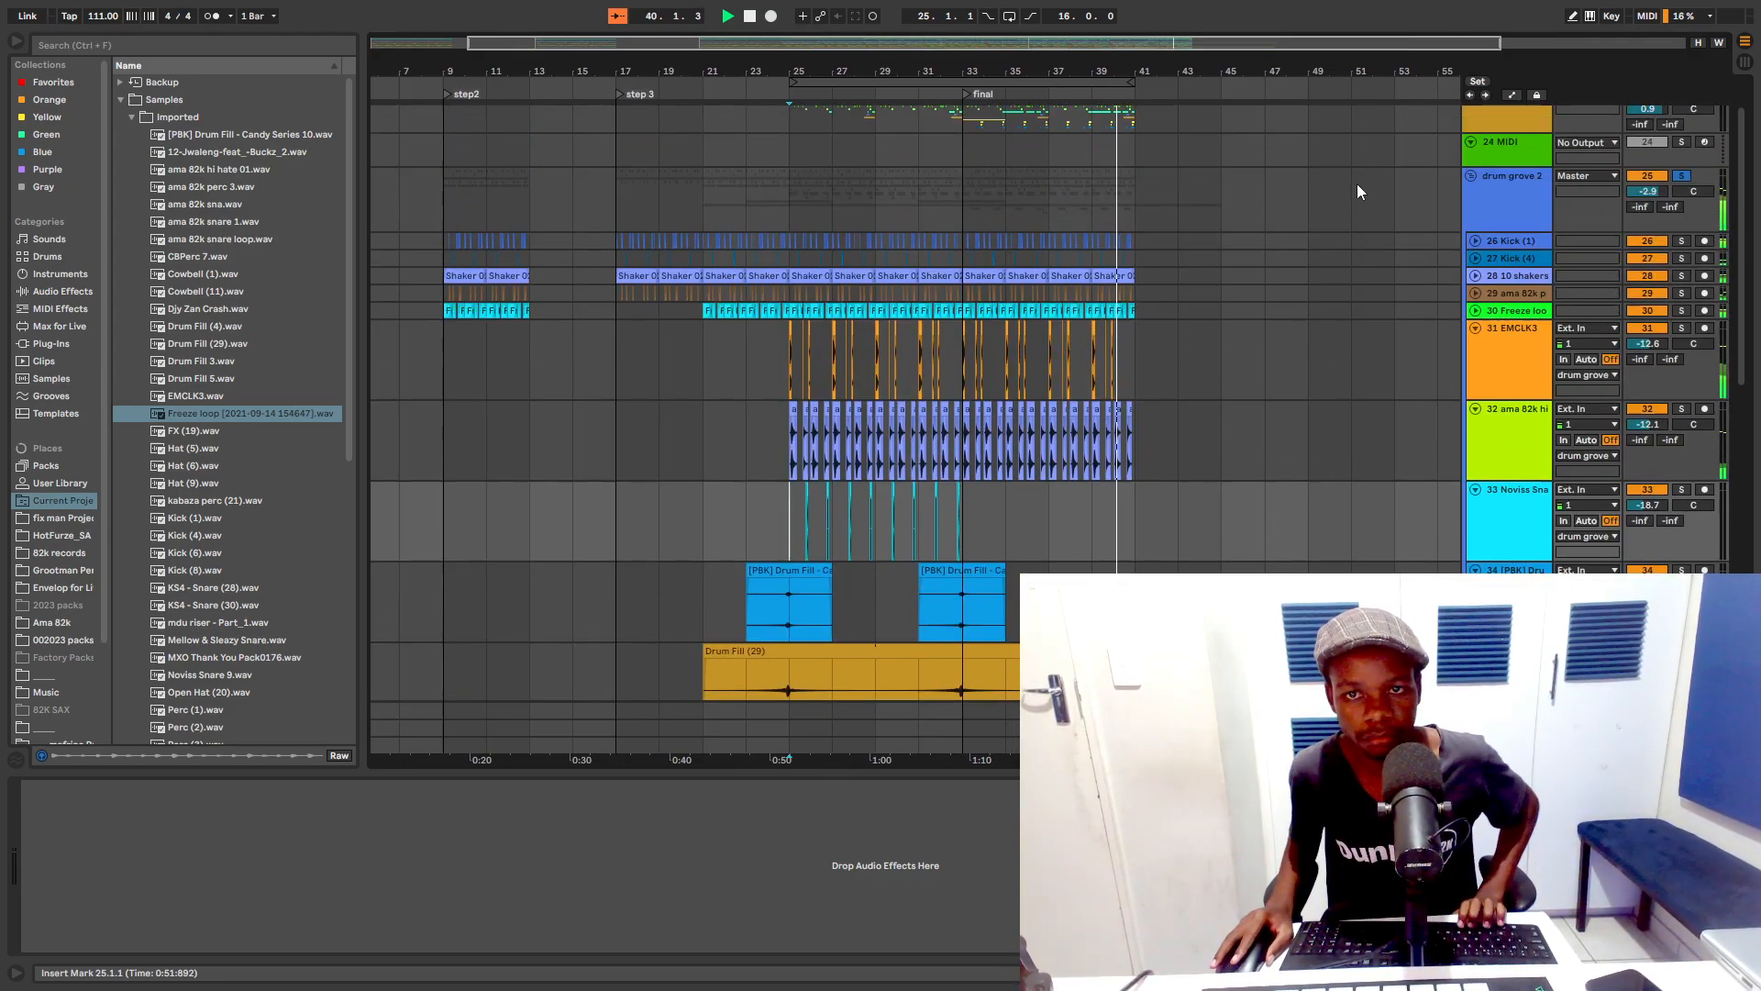
pyautogui.keyDown('alt'); pyautogui.click(1470, 175); pyautogui.keyUp('alt')
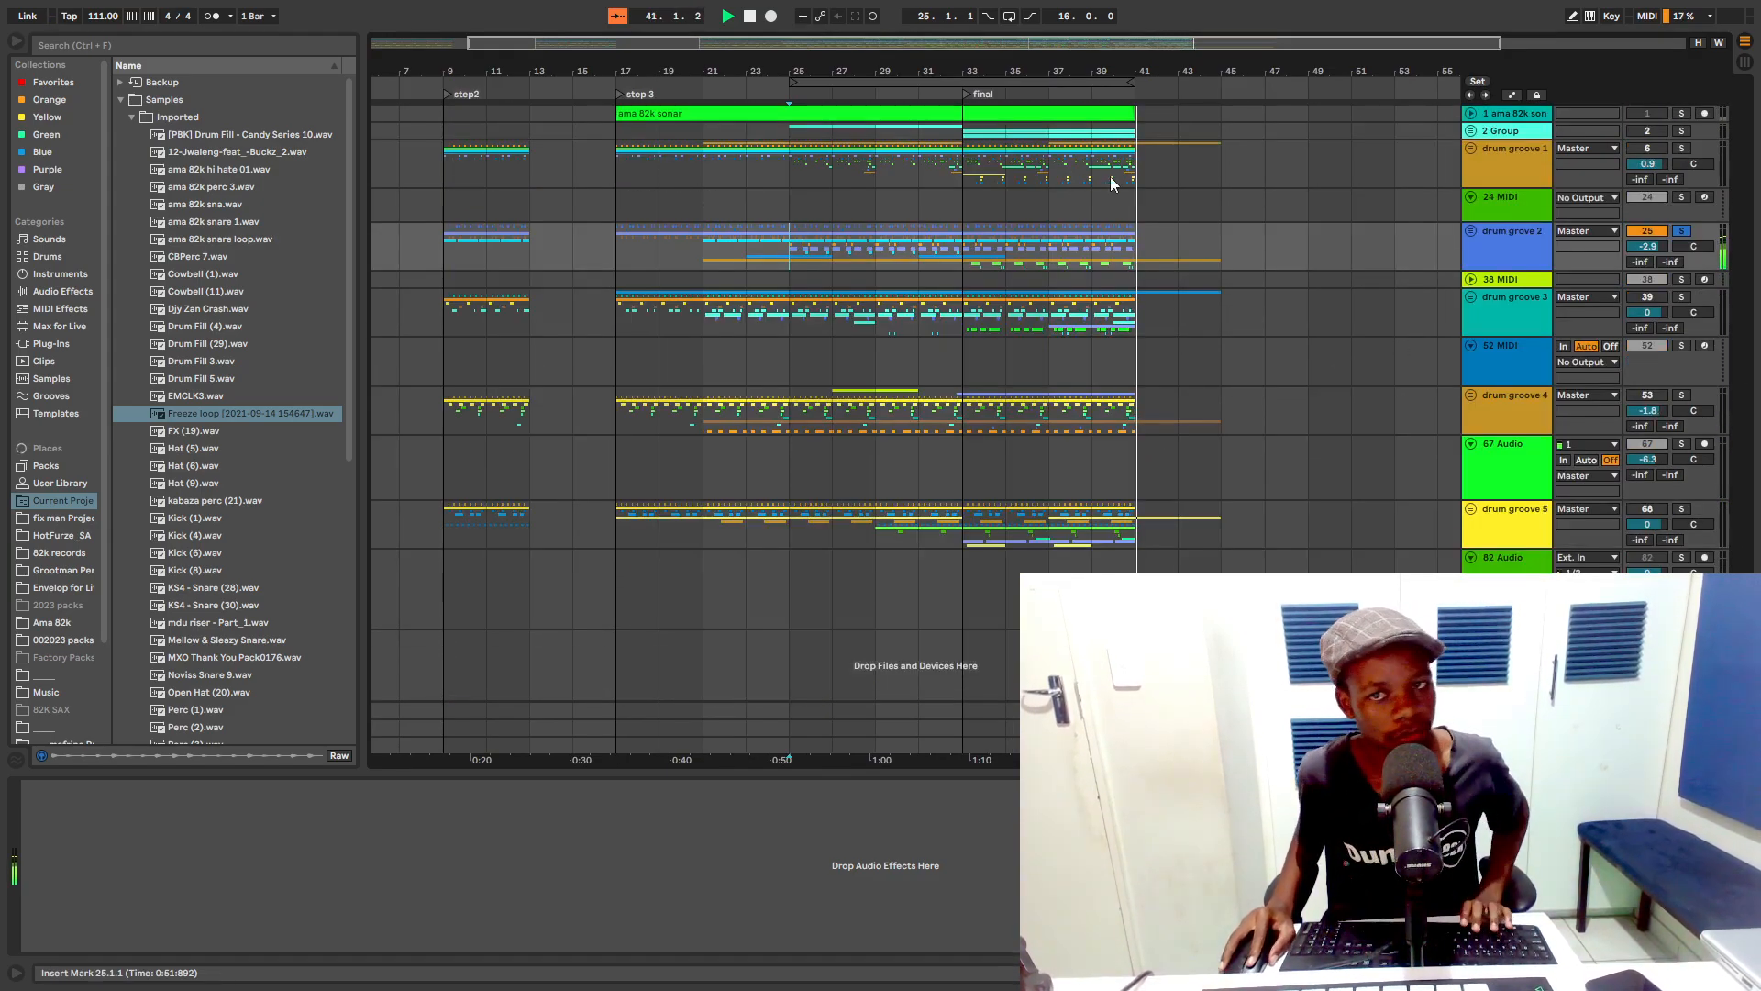
pyautogui.click(956, 247)
pyautogui.press('space')
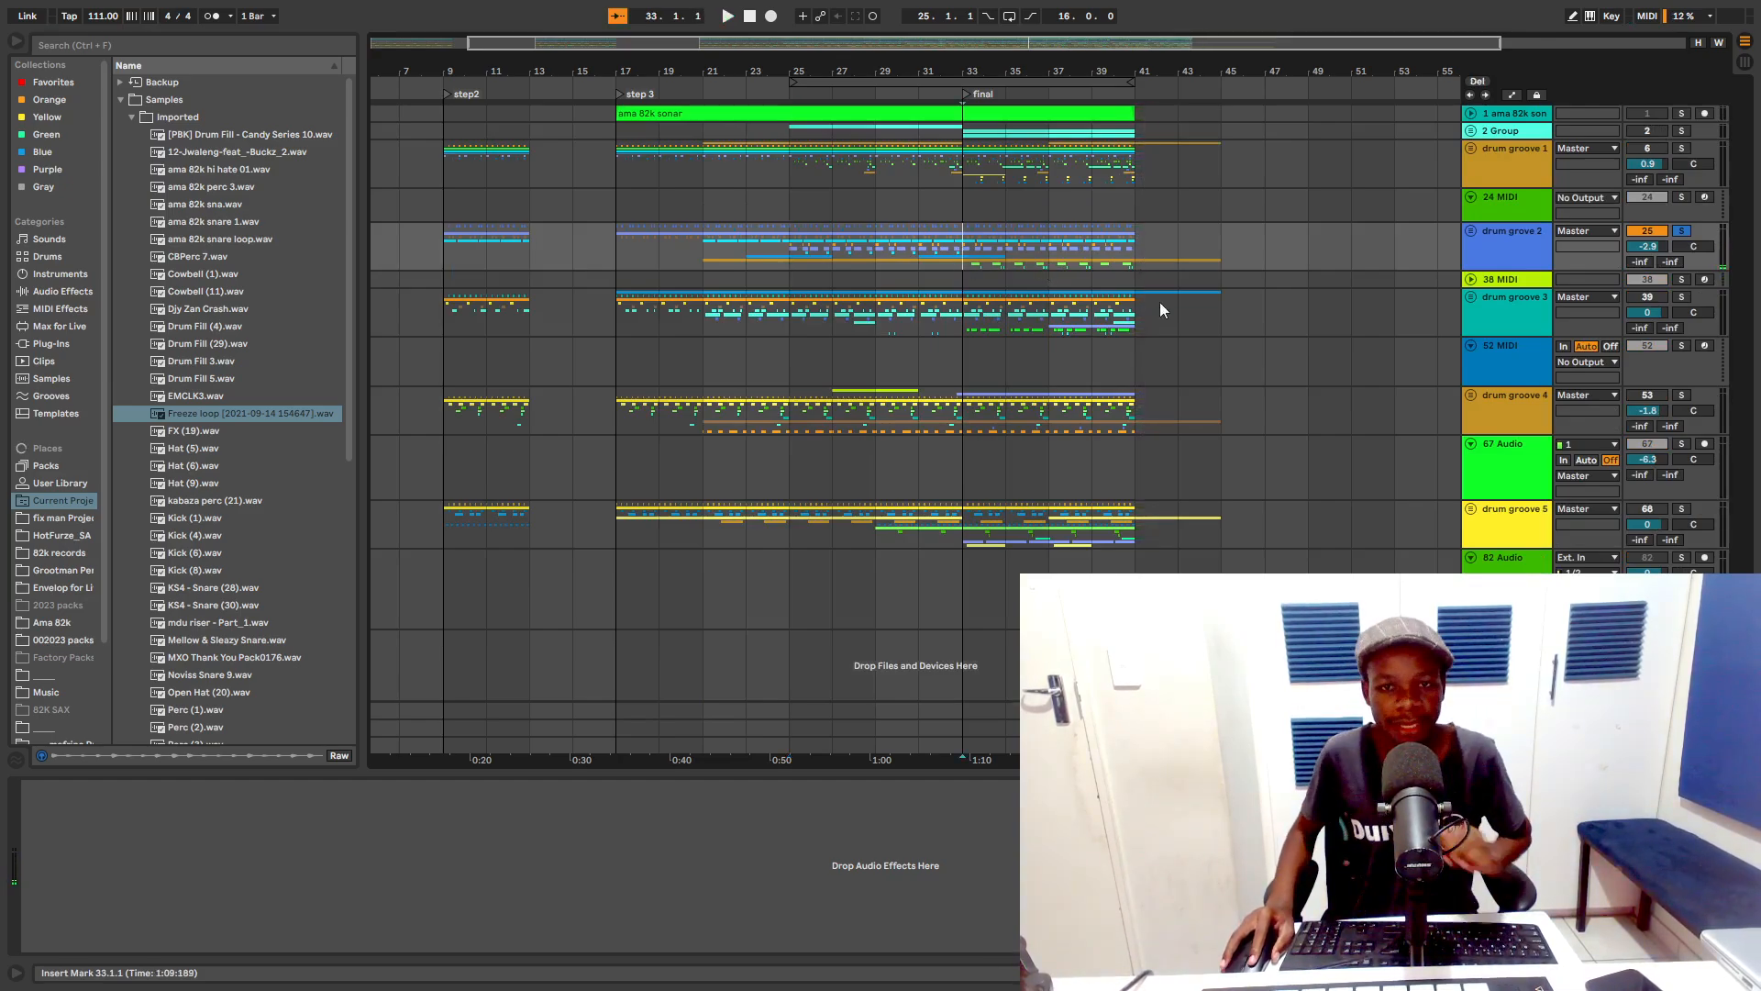
# Step: Unfold the drum grove 2 group and show its drum fill and snare tracks
pyautogui.click(1470, 232)
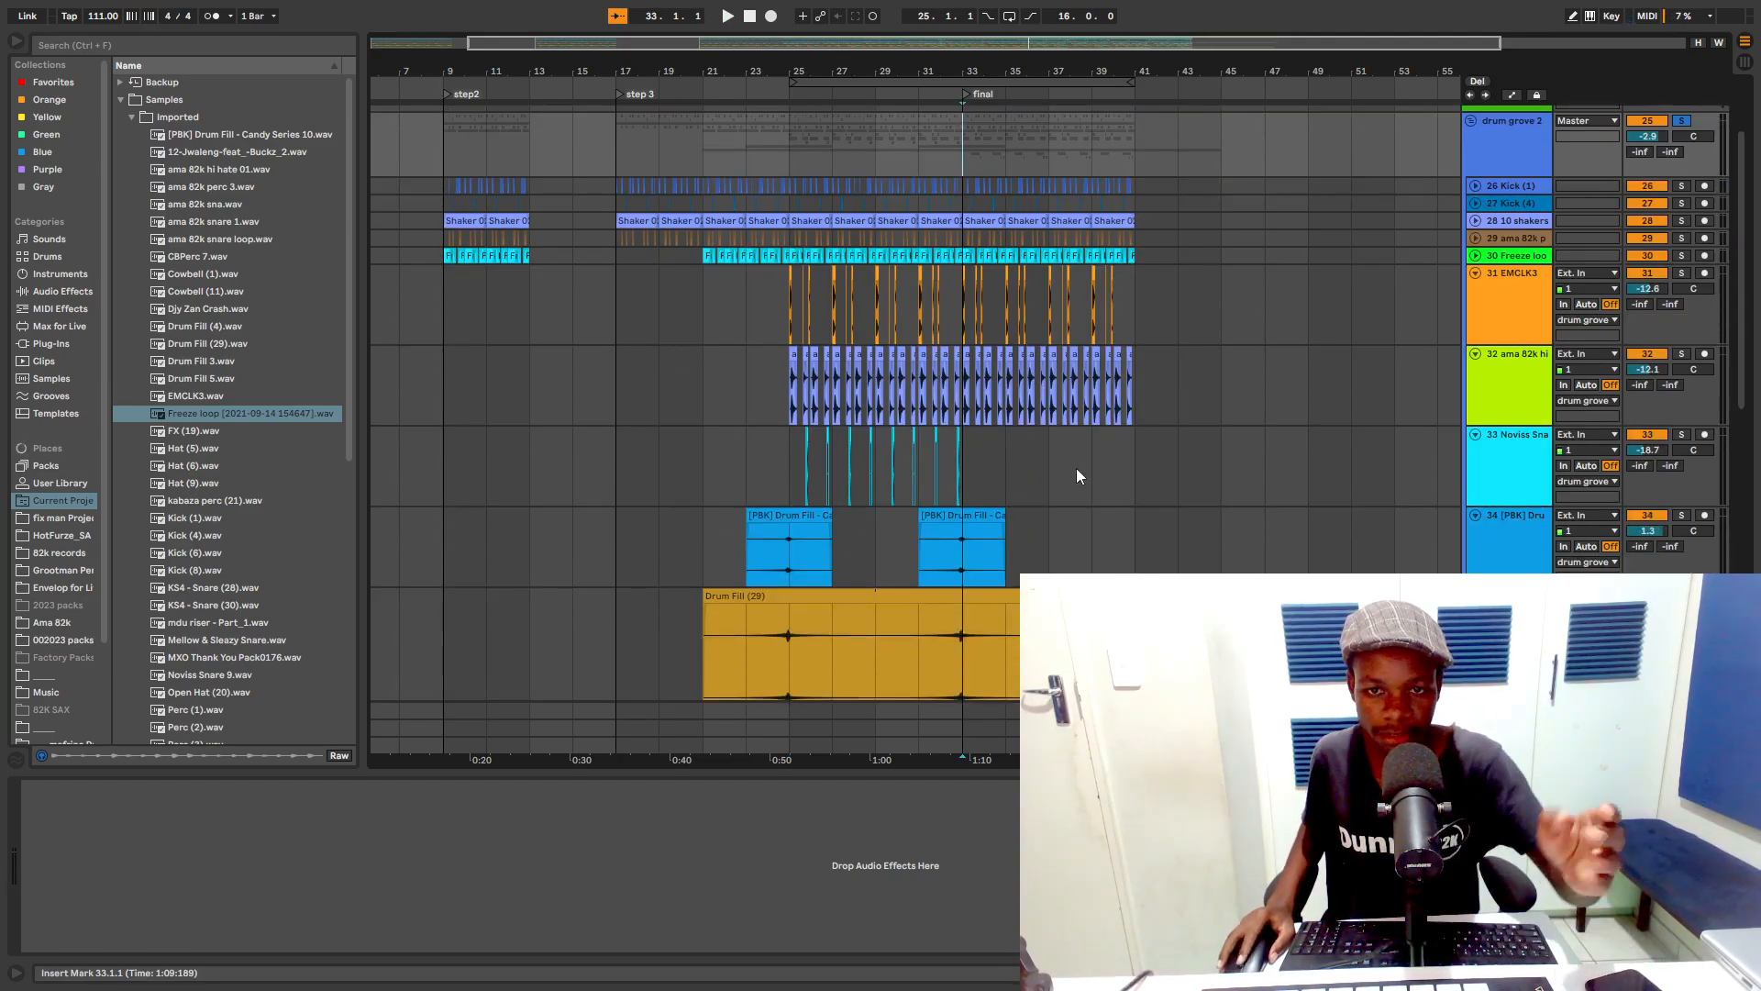
pyautogui.scroll(-5, 1022, 290)
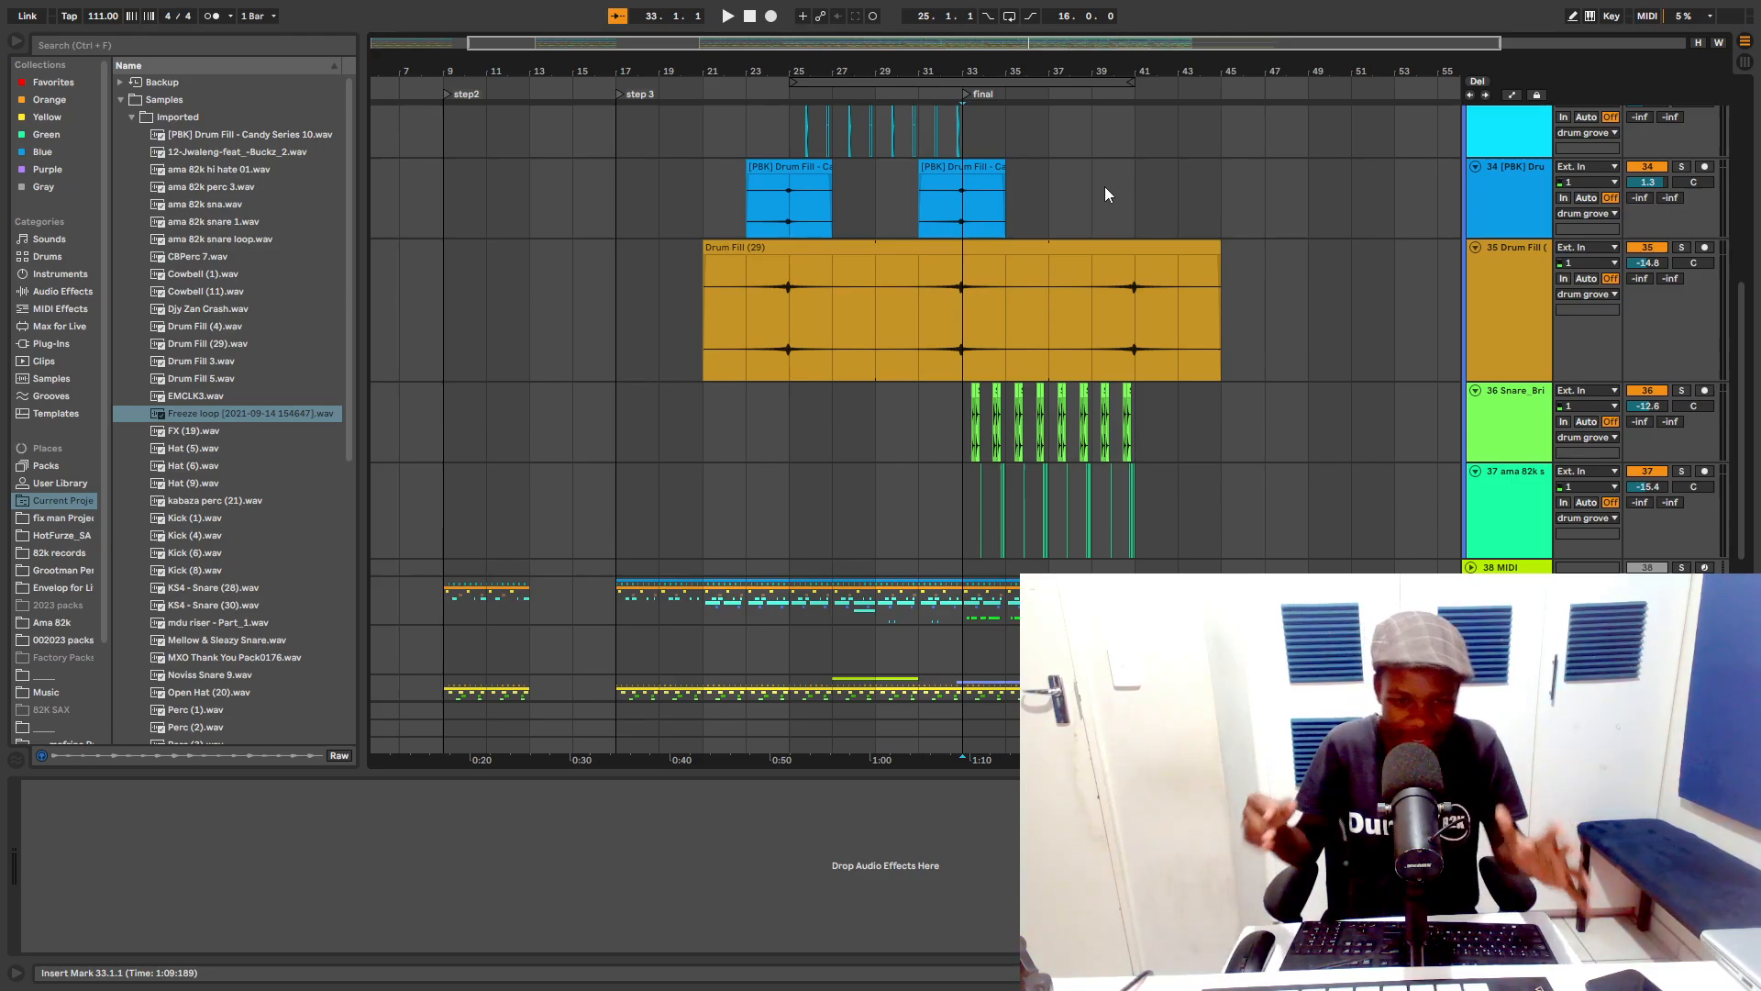
# Step: Select the Drum Fill (29) clip on track 35, and collapse the drum grove 2 group
pyautogui.scroll(-1, 1238, 270)
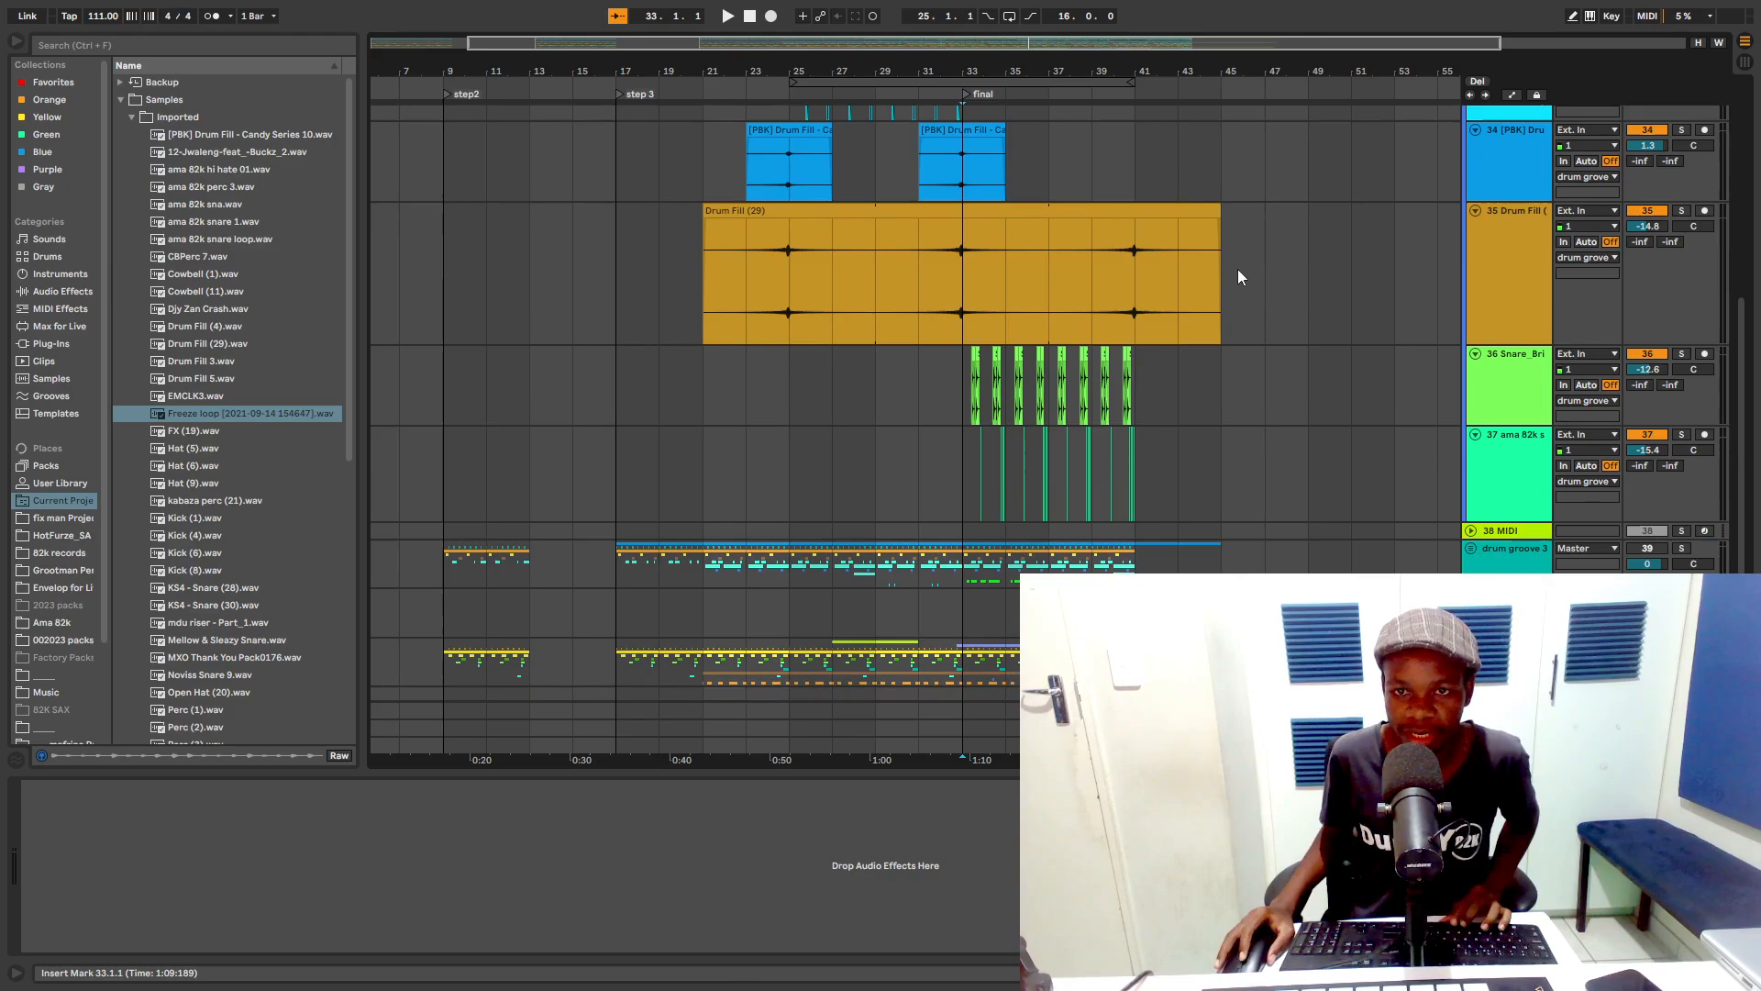
pyautogui.click(1214, 216)
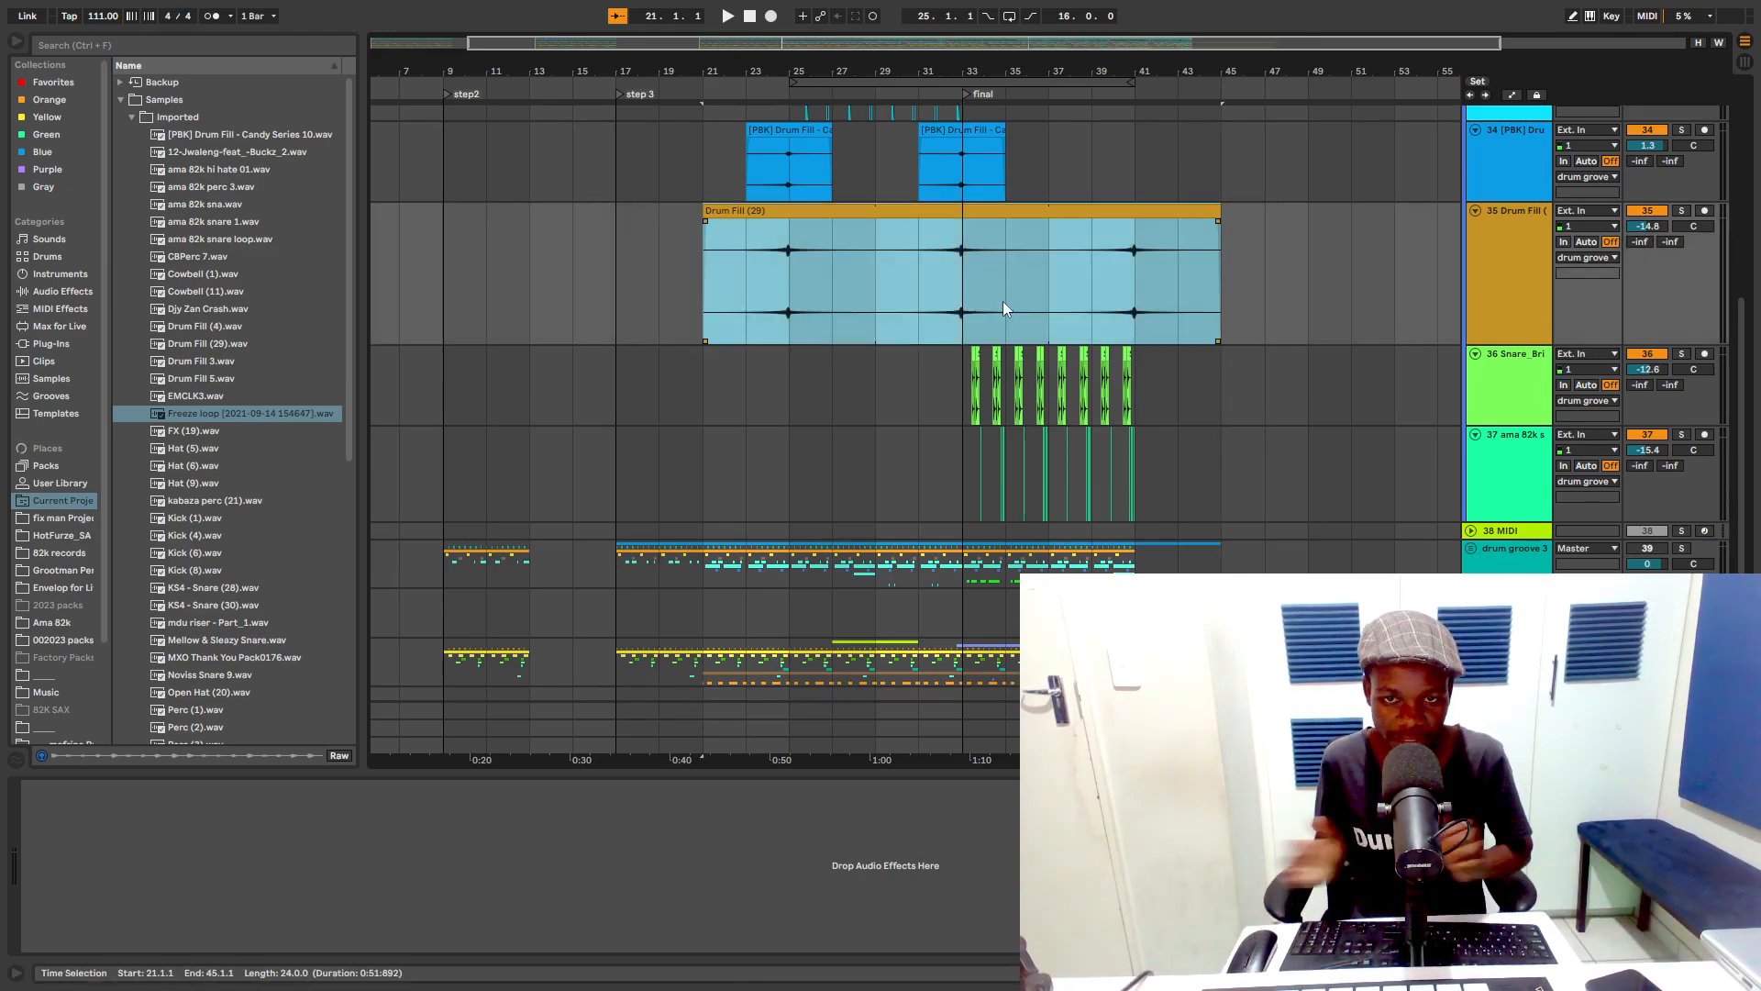
pyautogui.scroll(10, 1473, 257)
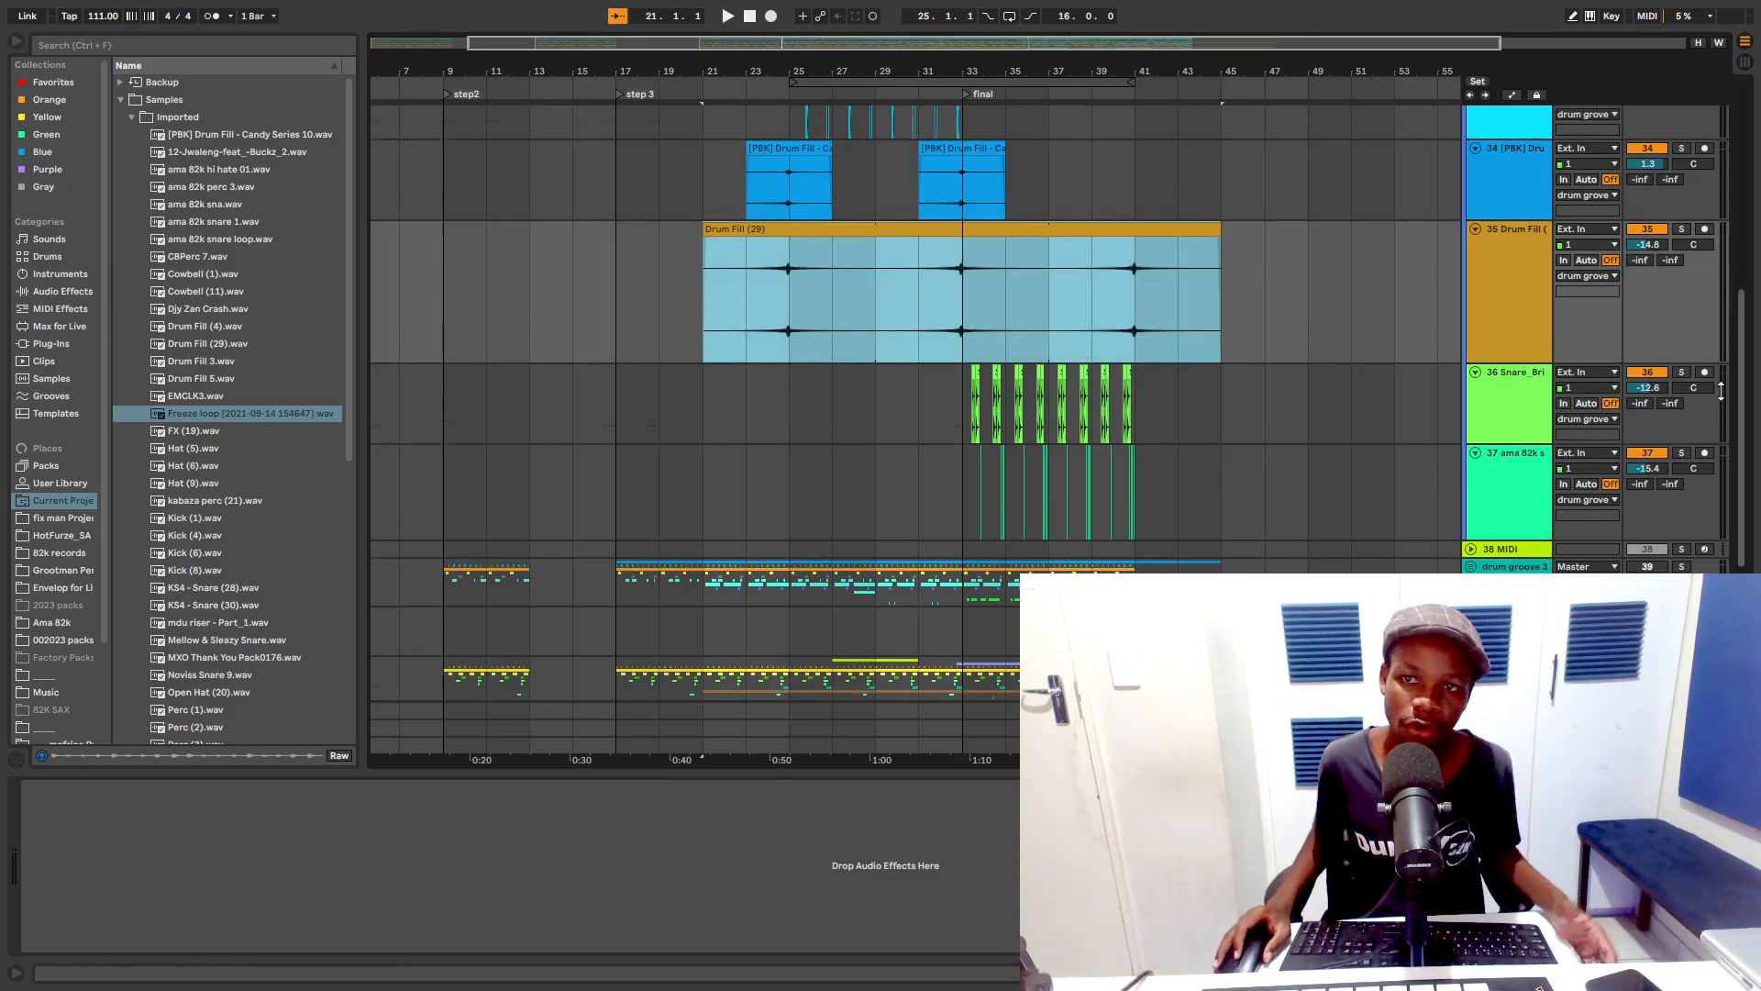
pyautogui.scroll(3, 1486, 207)
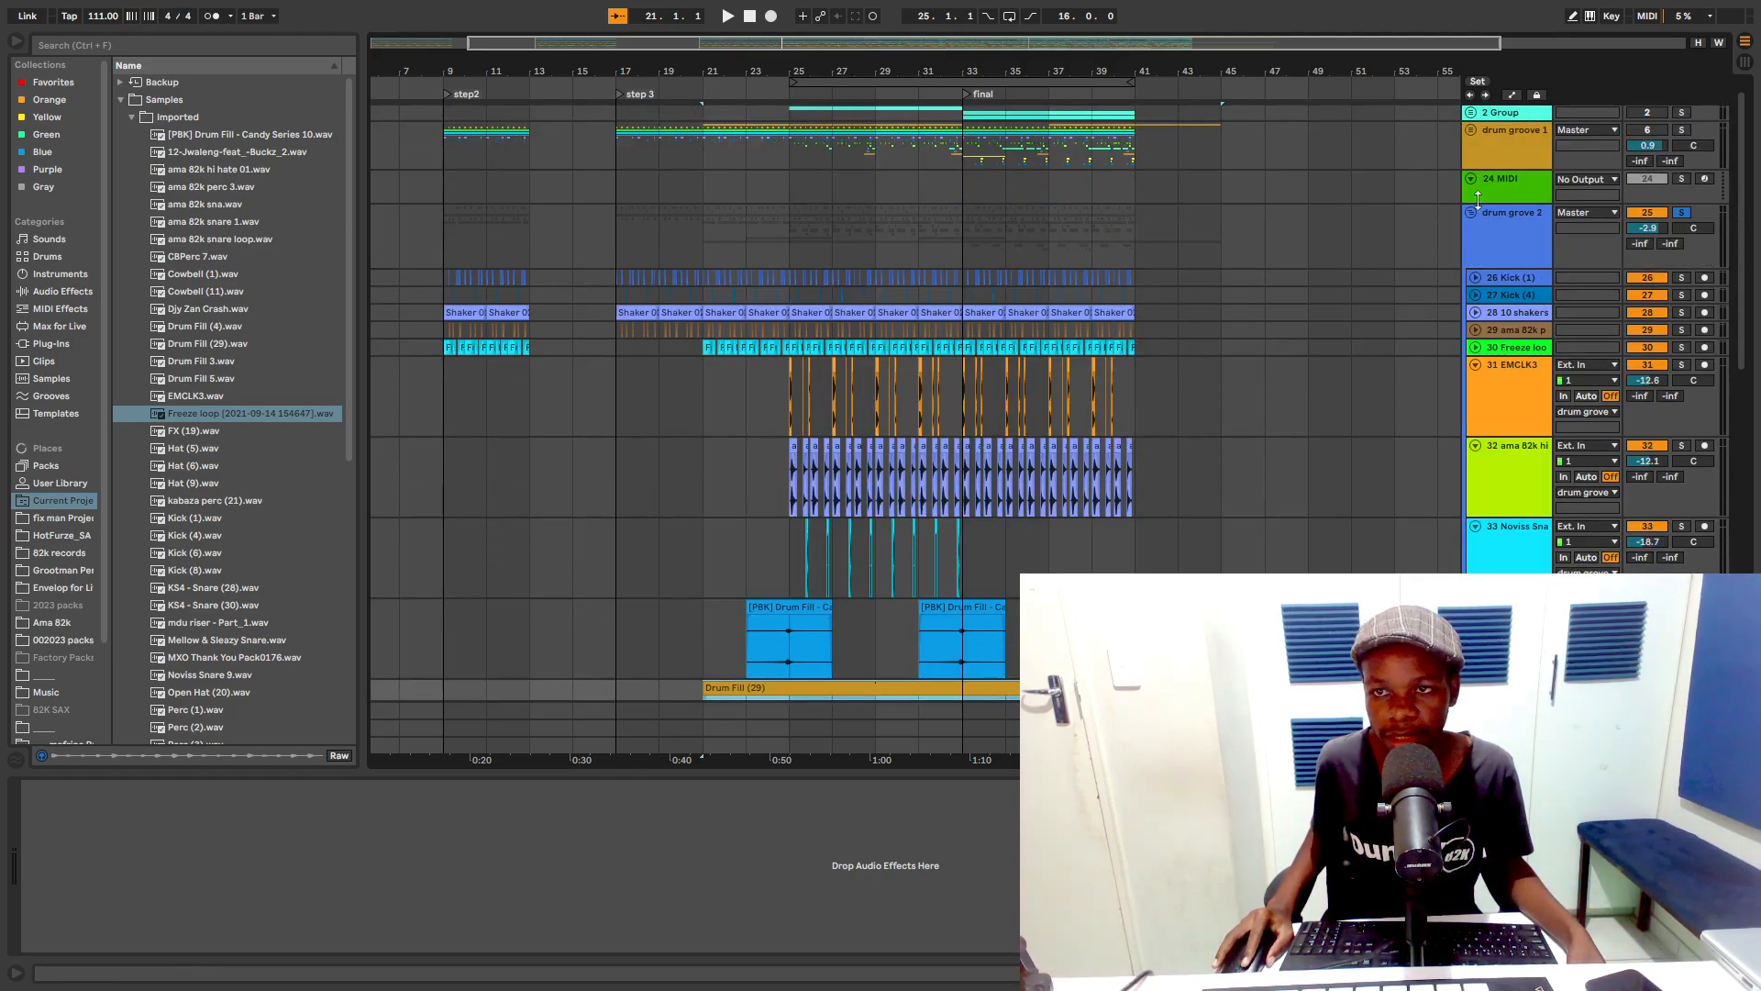
pyautogui.click(1471, 211)
pyautogui.click(1649, 231)
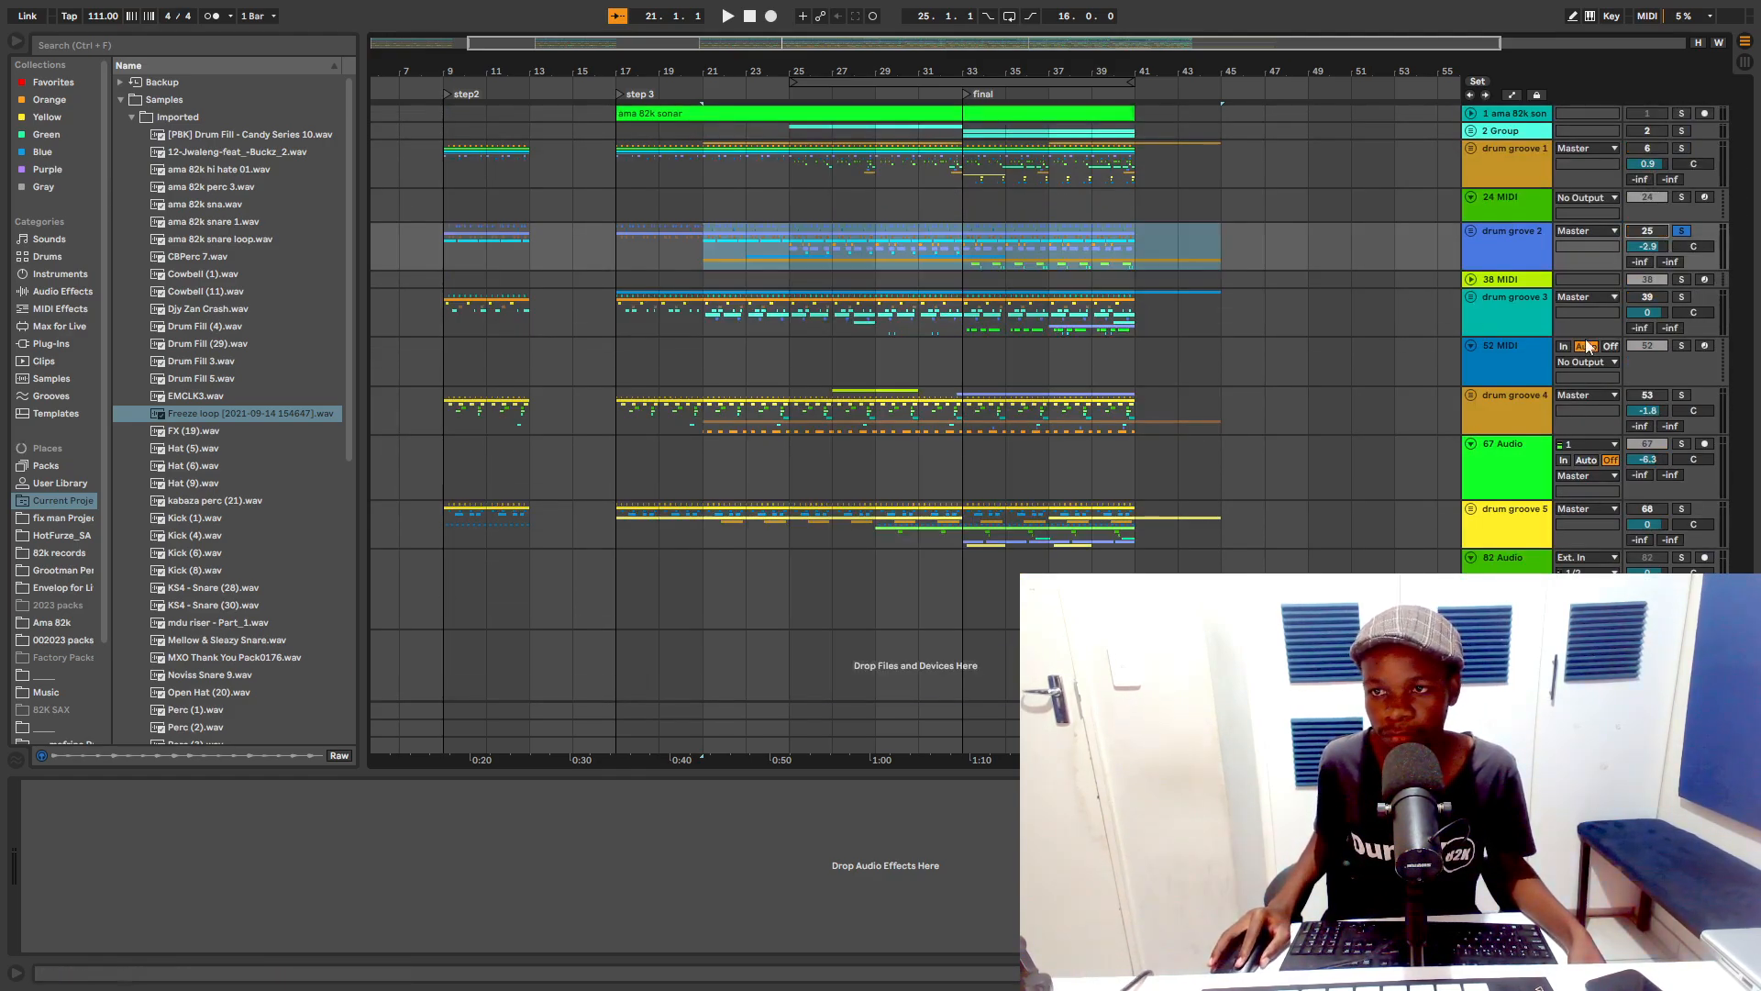
# Step: Solo the drum groove 3 group and play the arrangement from bar 25
pyautogui.click(1681, 298)
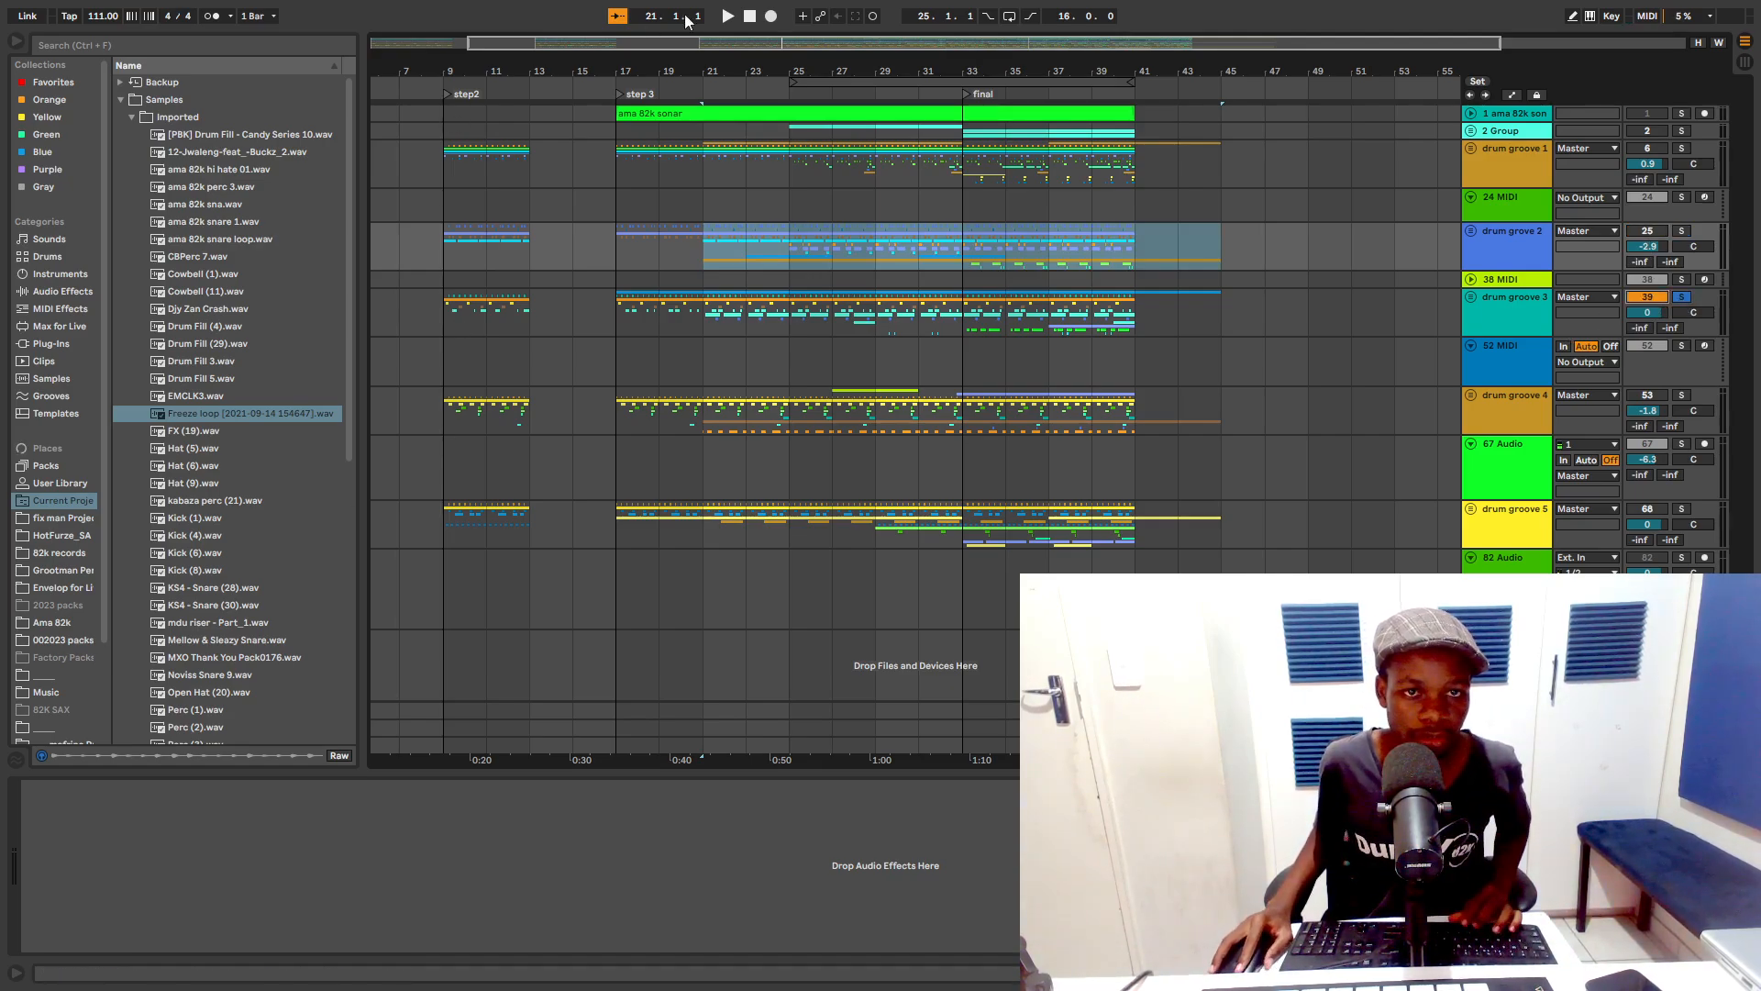
pyautogui.click(752, 17)
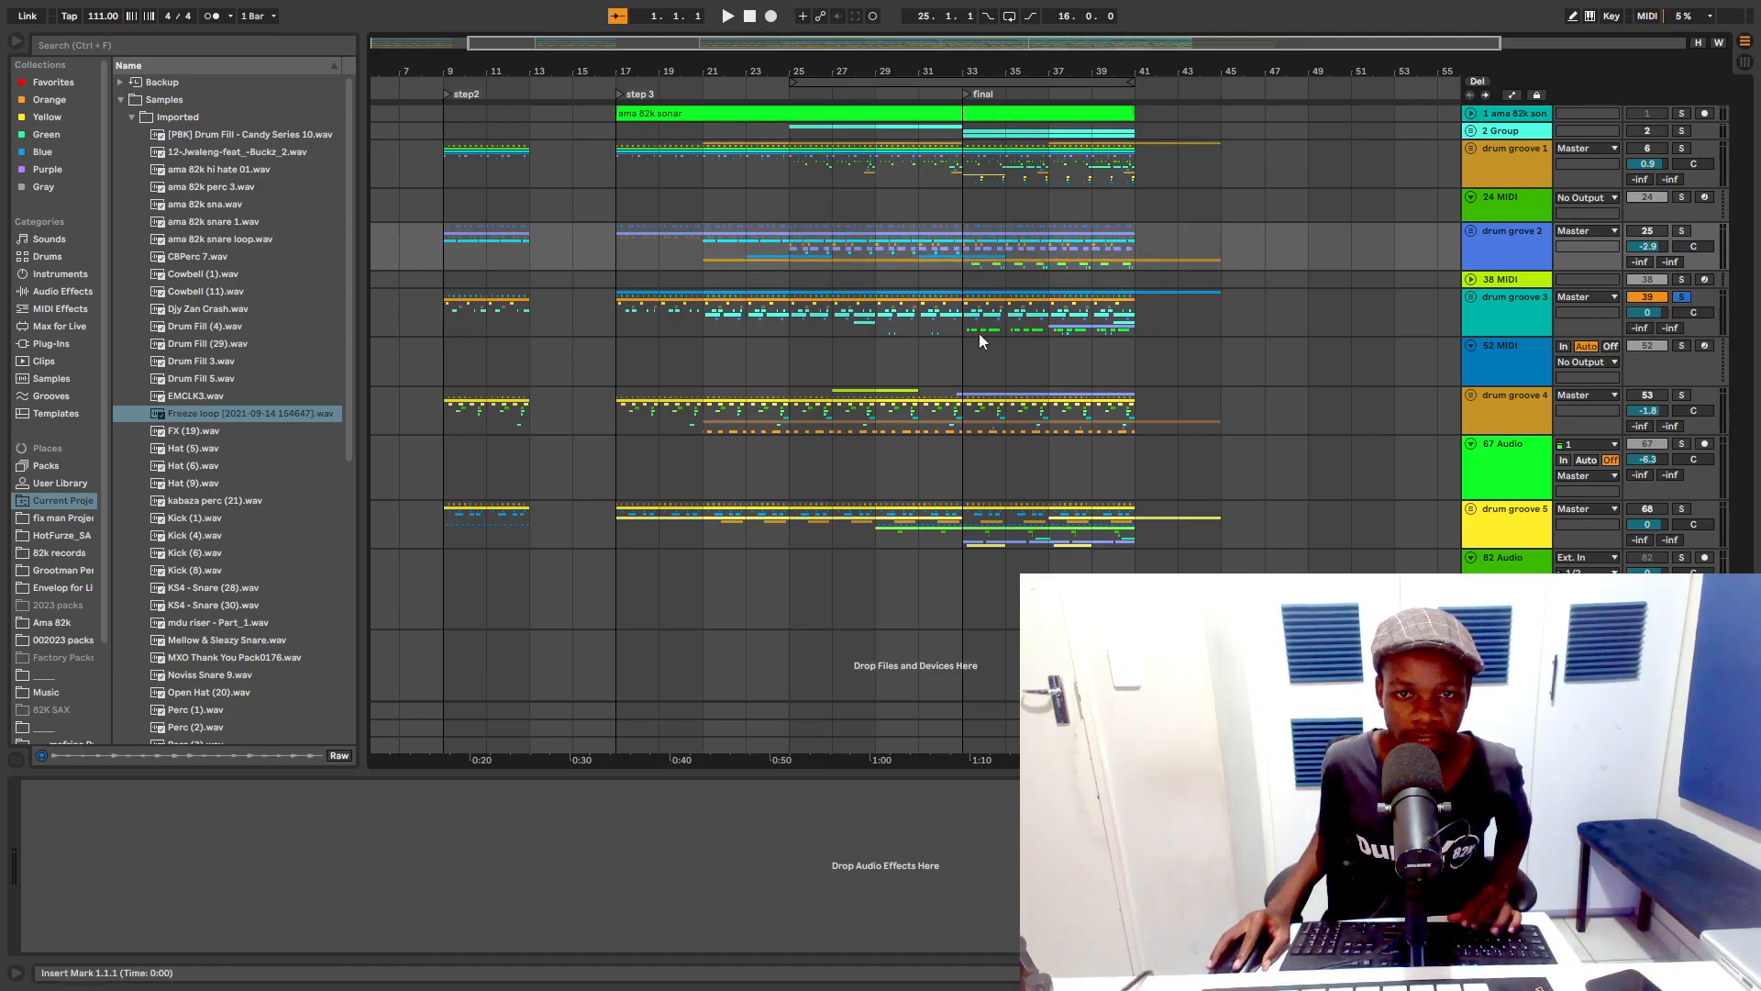
pyautogui.click(785, 318)
pyautogui.press('space')
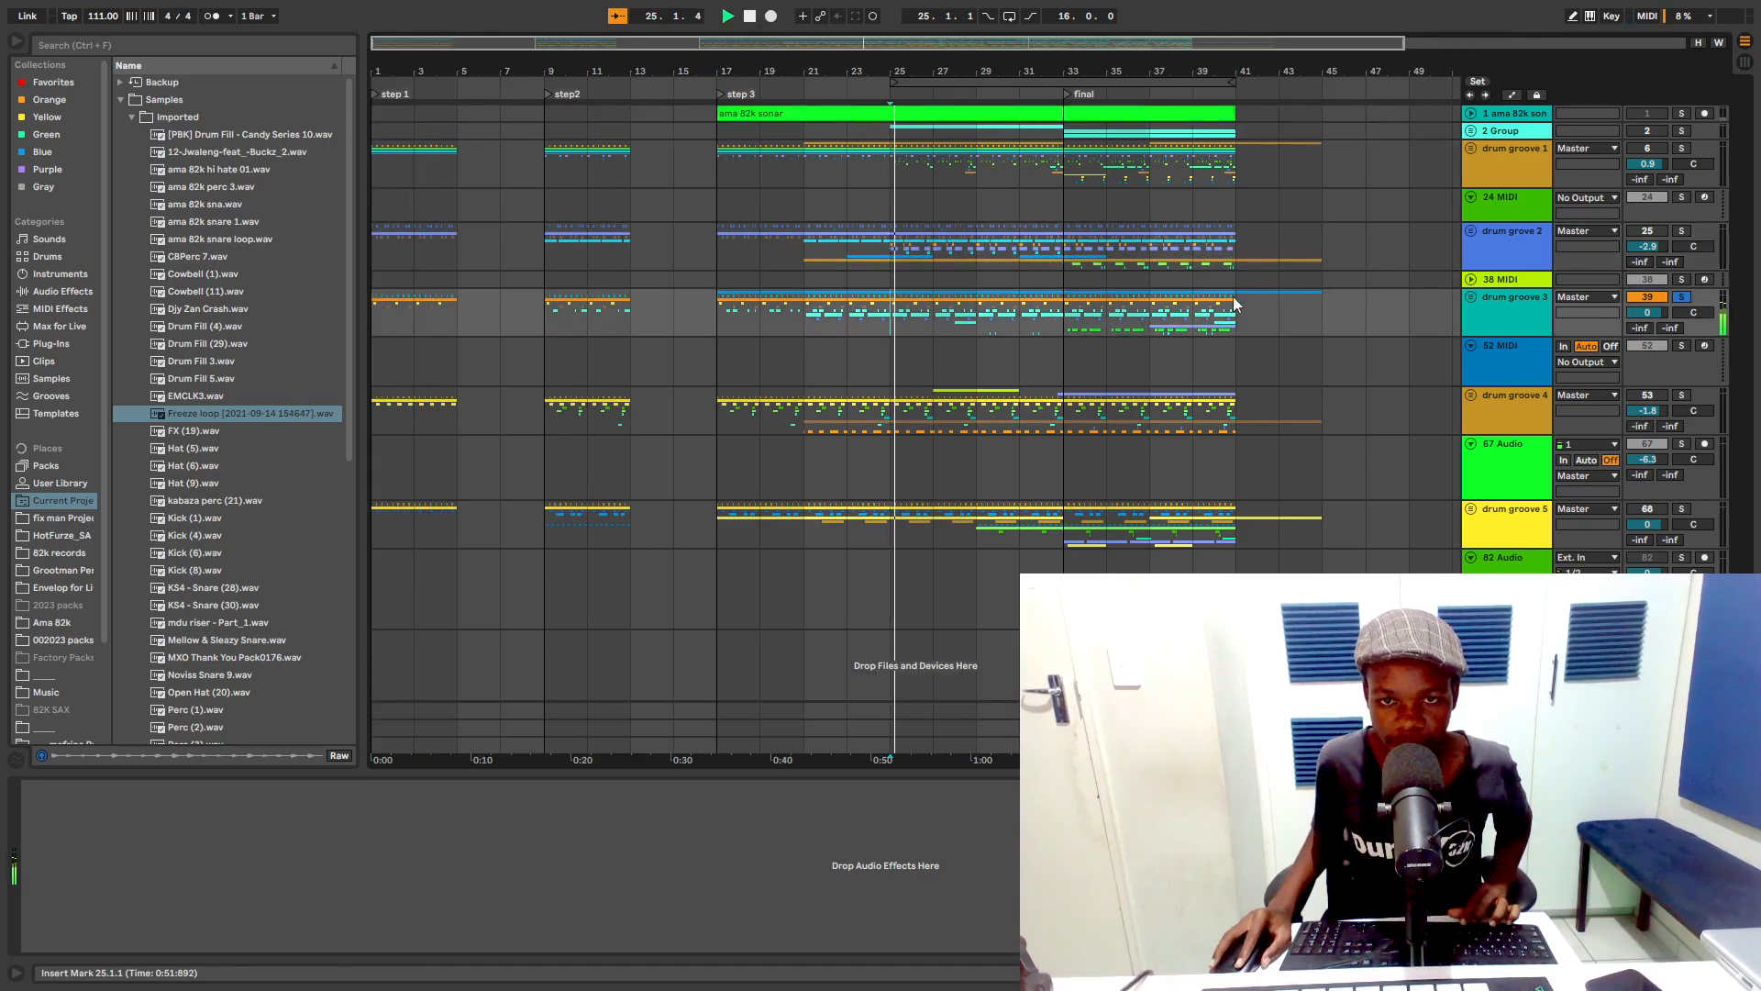
# Step: Expand the drum groove 3 group and collapse its Hat (9) track
pyautogui.click(1469, 297)
pyautogui.scroll(-1, 1246, 473)
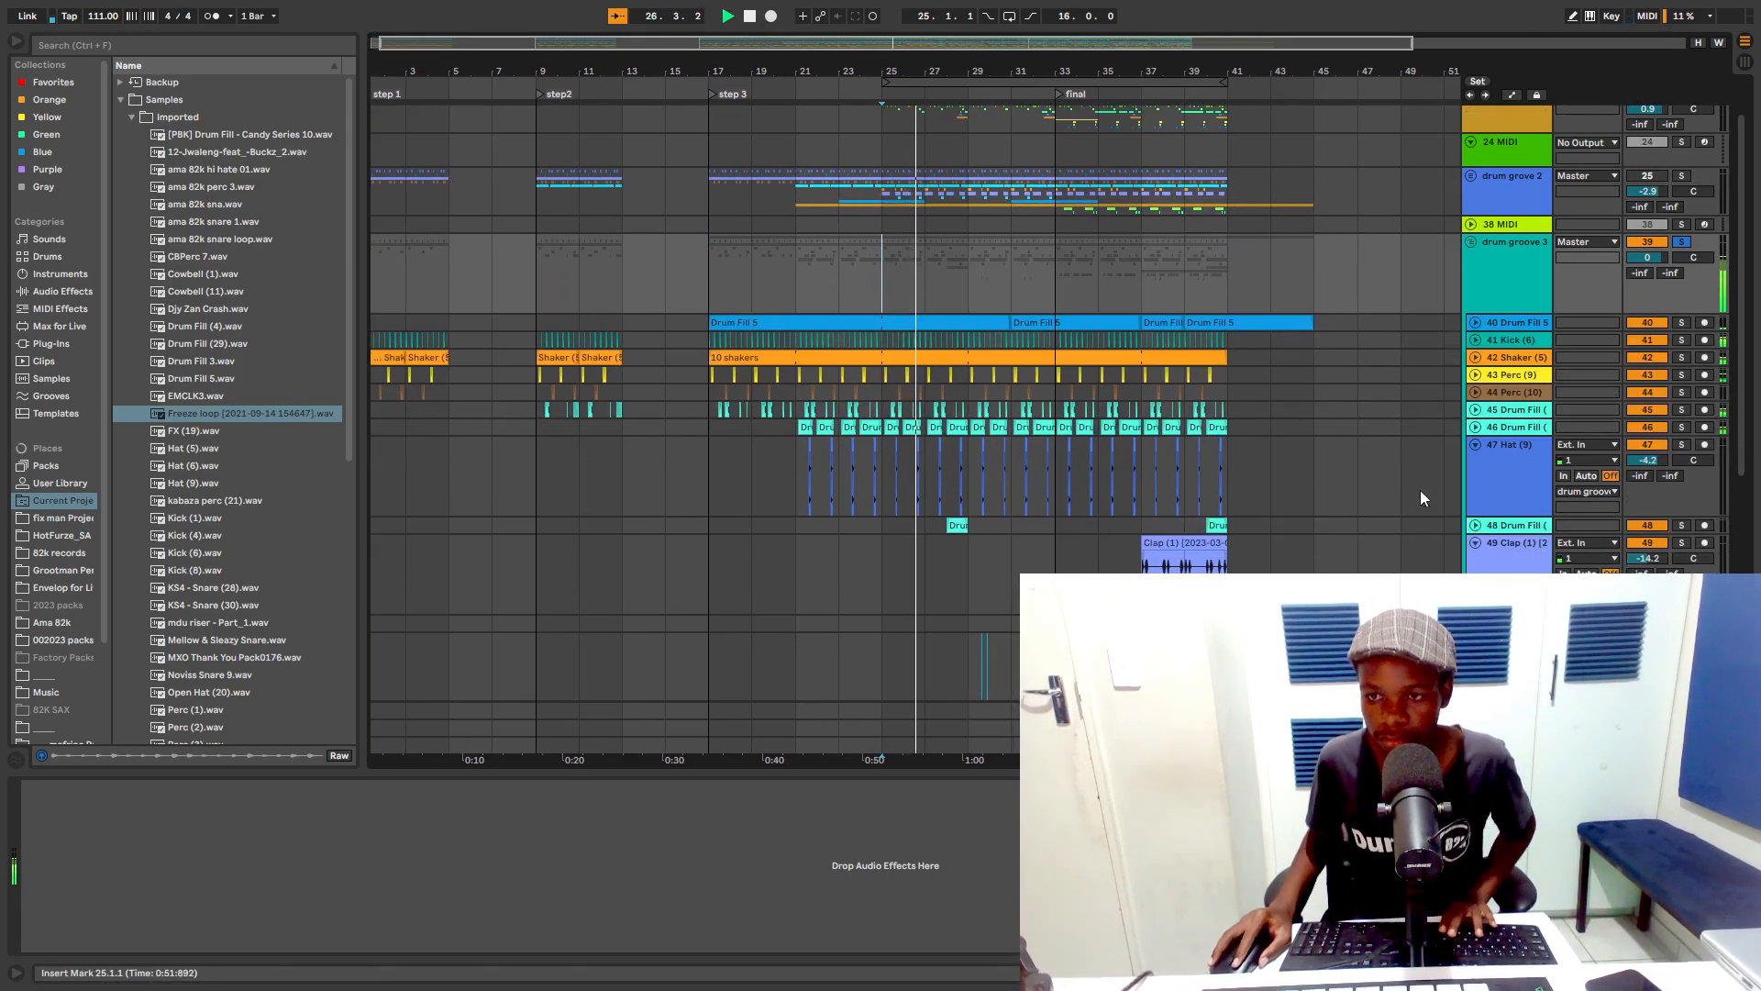
pyautogui.click(1474, 446)
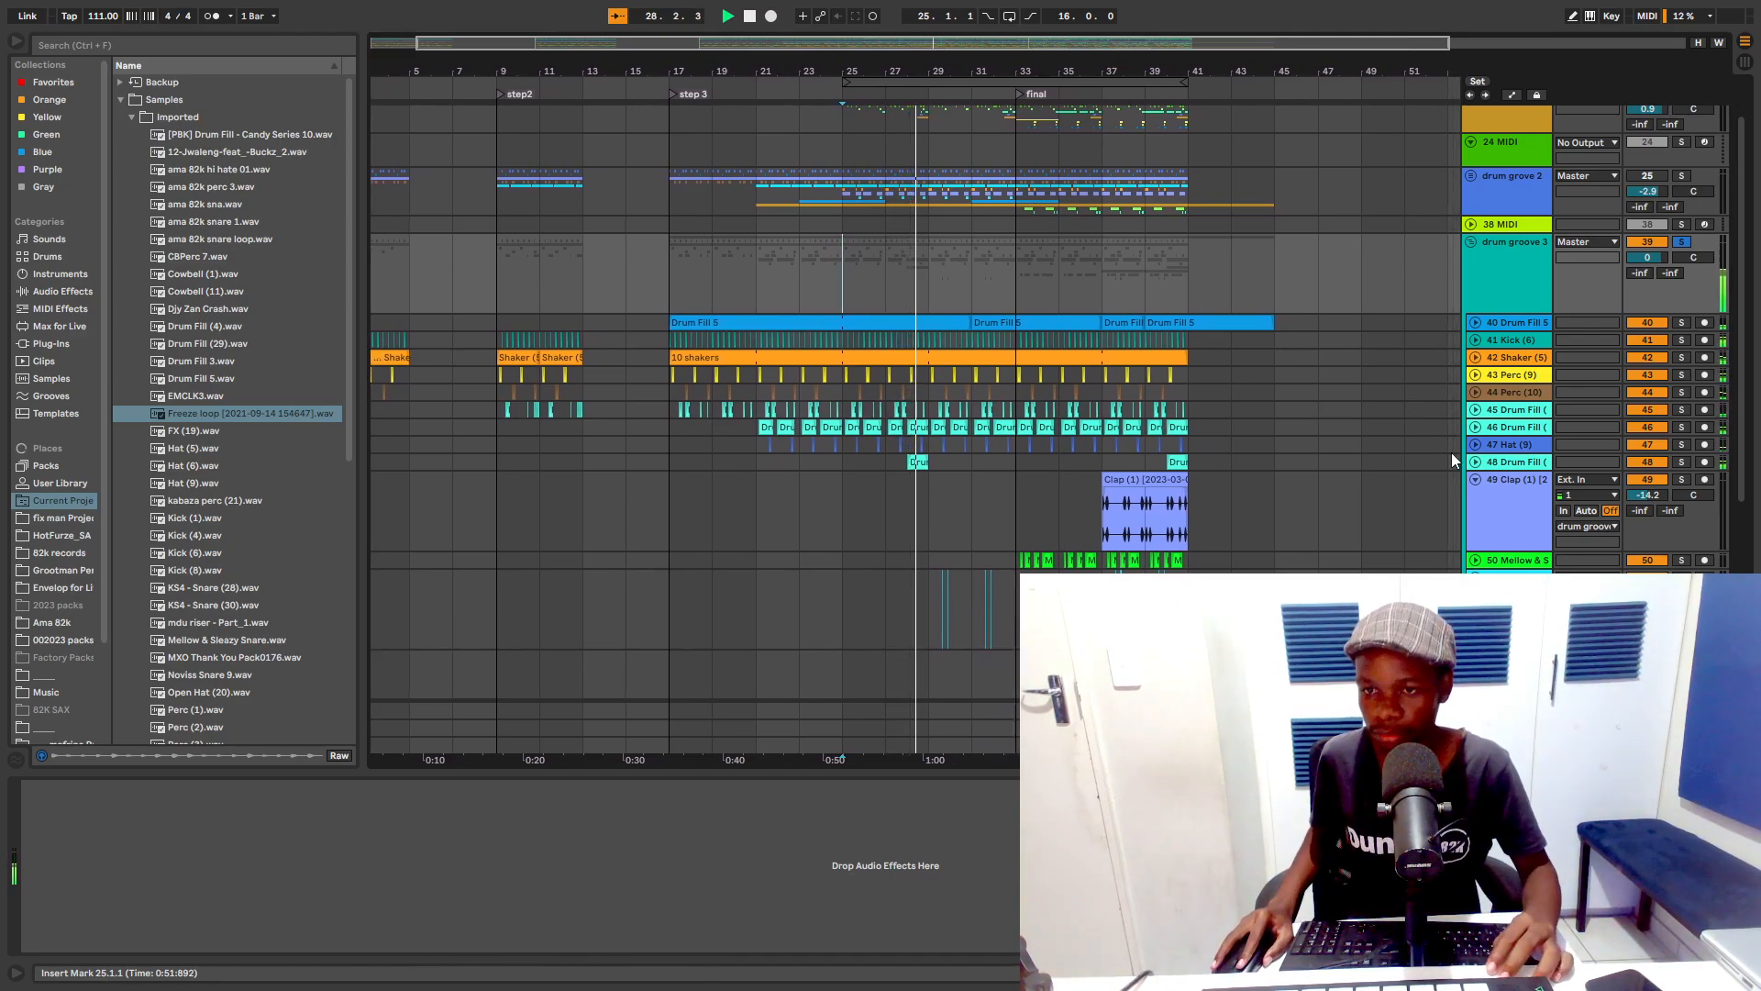
pyautogui.scroll(-1, 1130, 448)
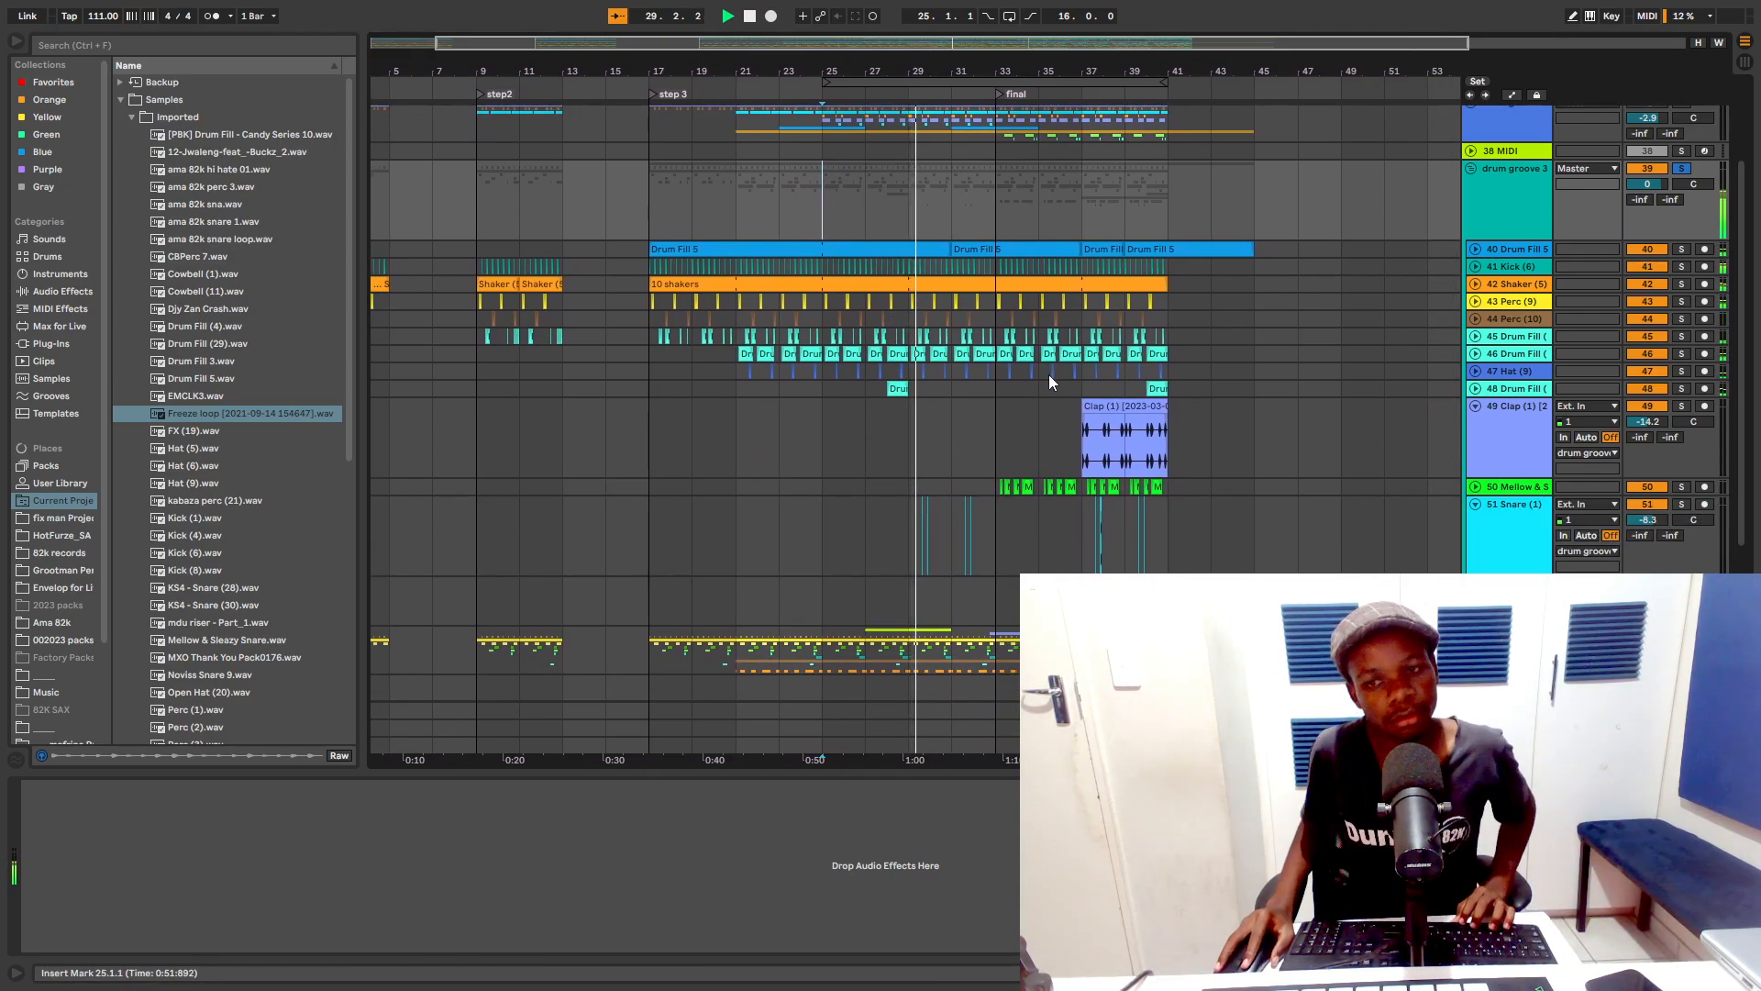
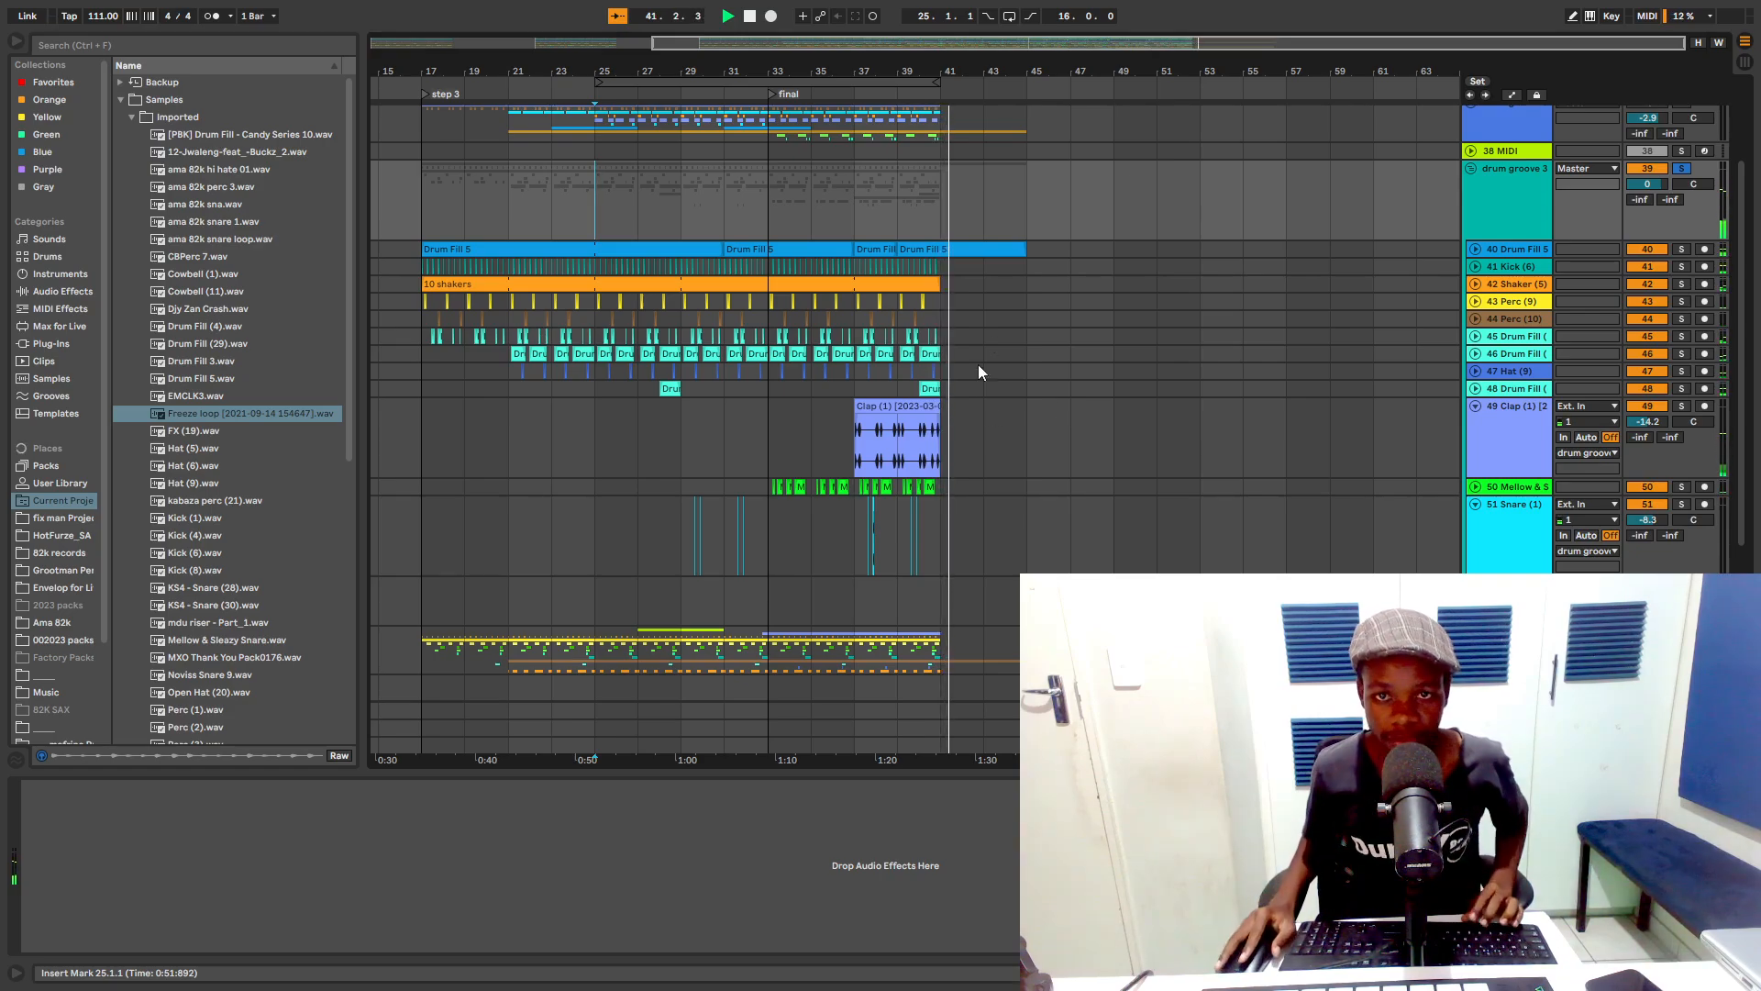
# Step: Stop playback and enlarge the step 1 section at bar 1 of the arrangement
pyautogui.moveTo(910, 75); pyautogui.dragTo(1038, 70)
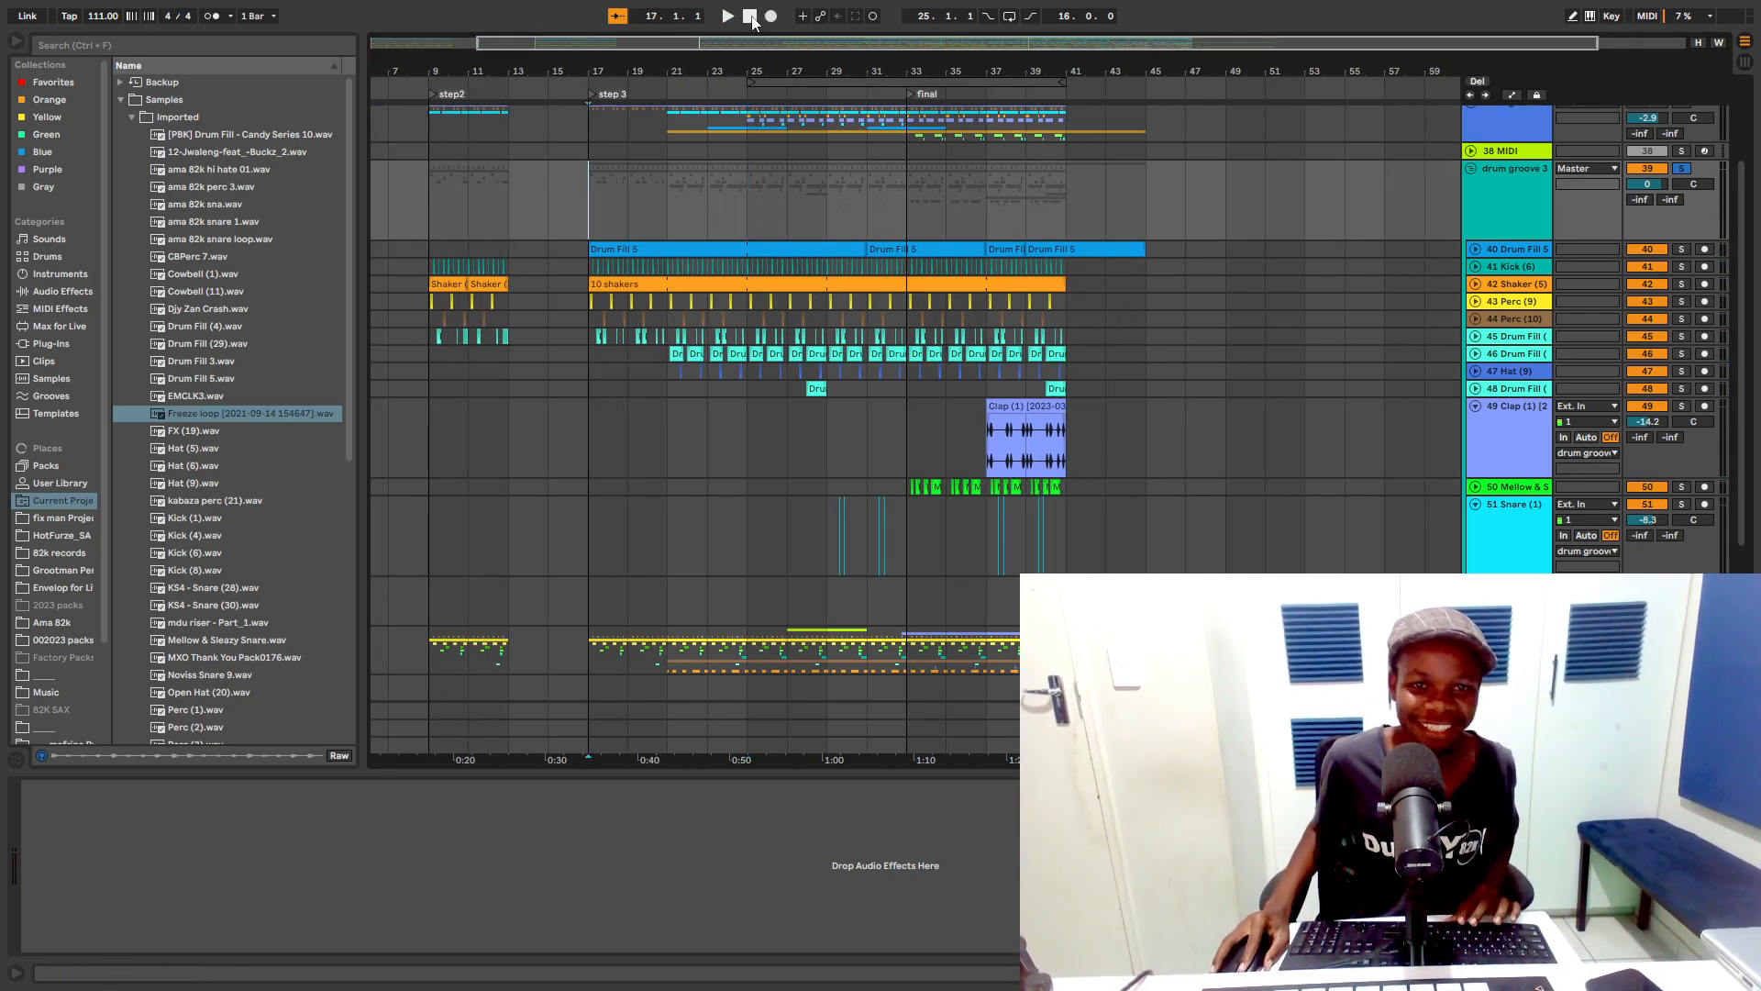
pyautogui.press('space')
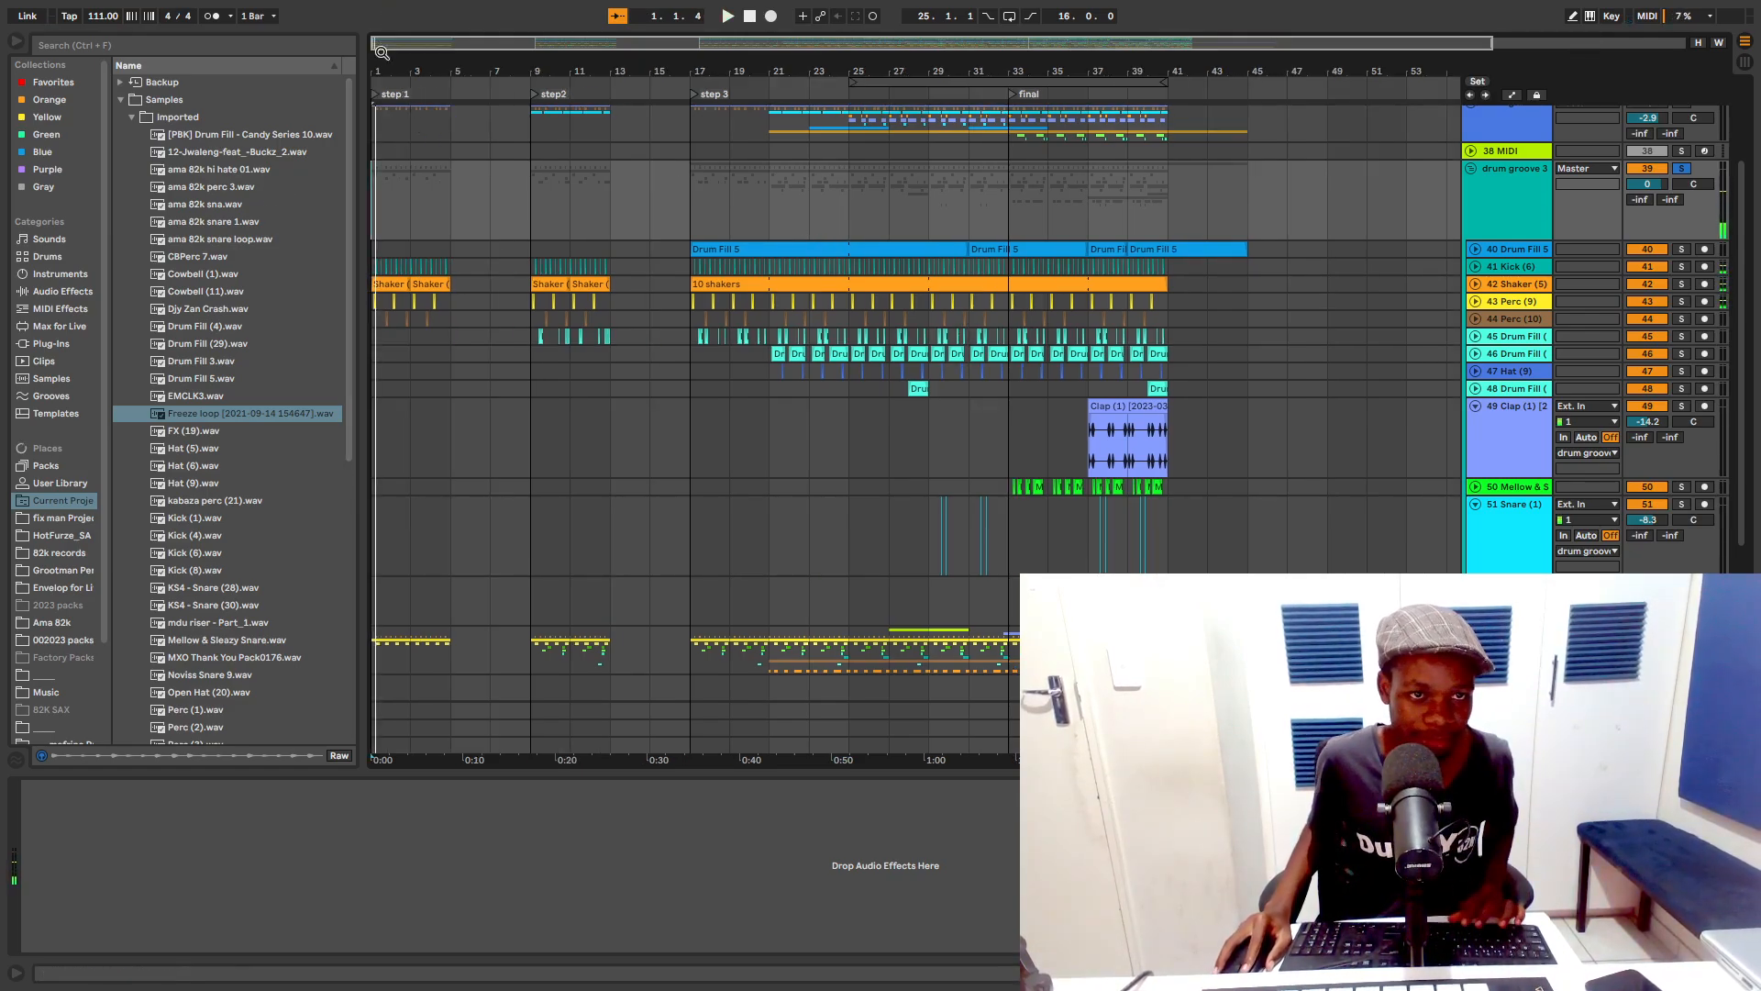
pyautogui.moveTo(1103, 72); pyautogui.dragTo(1103, 113)
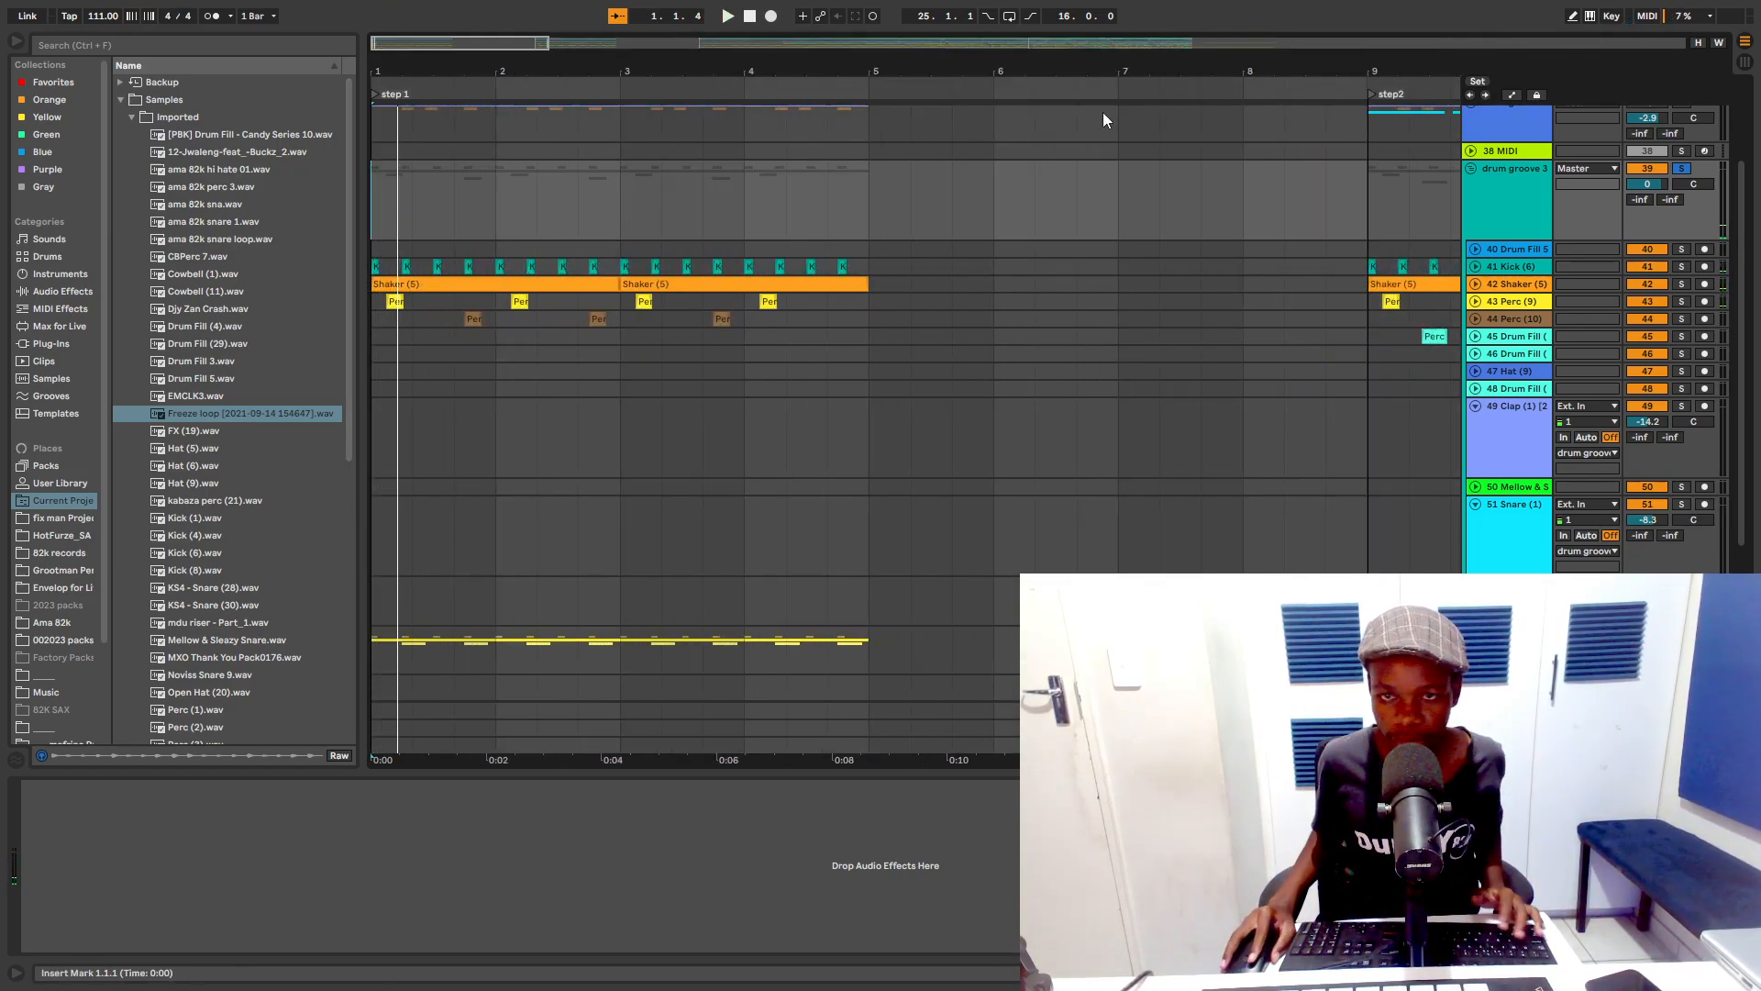
# Step: Play step 1 with Kick (6) soloed, adding the expanded Shaker (5) track to the solo
pyautogui.click(1676, 265)
pyautogui.press('space')
pyautogui.click(1671, 292)
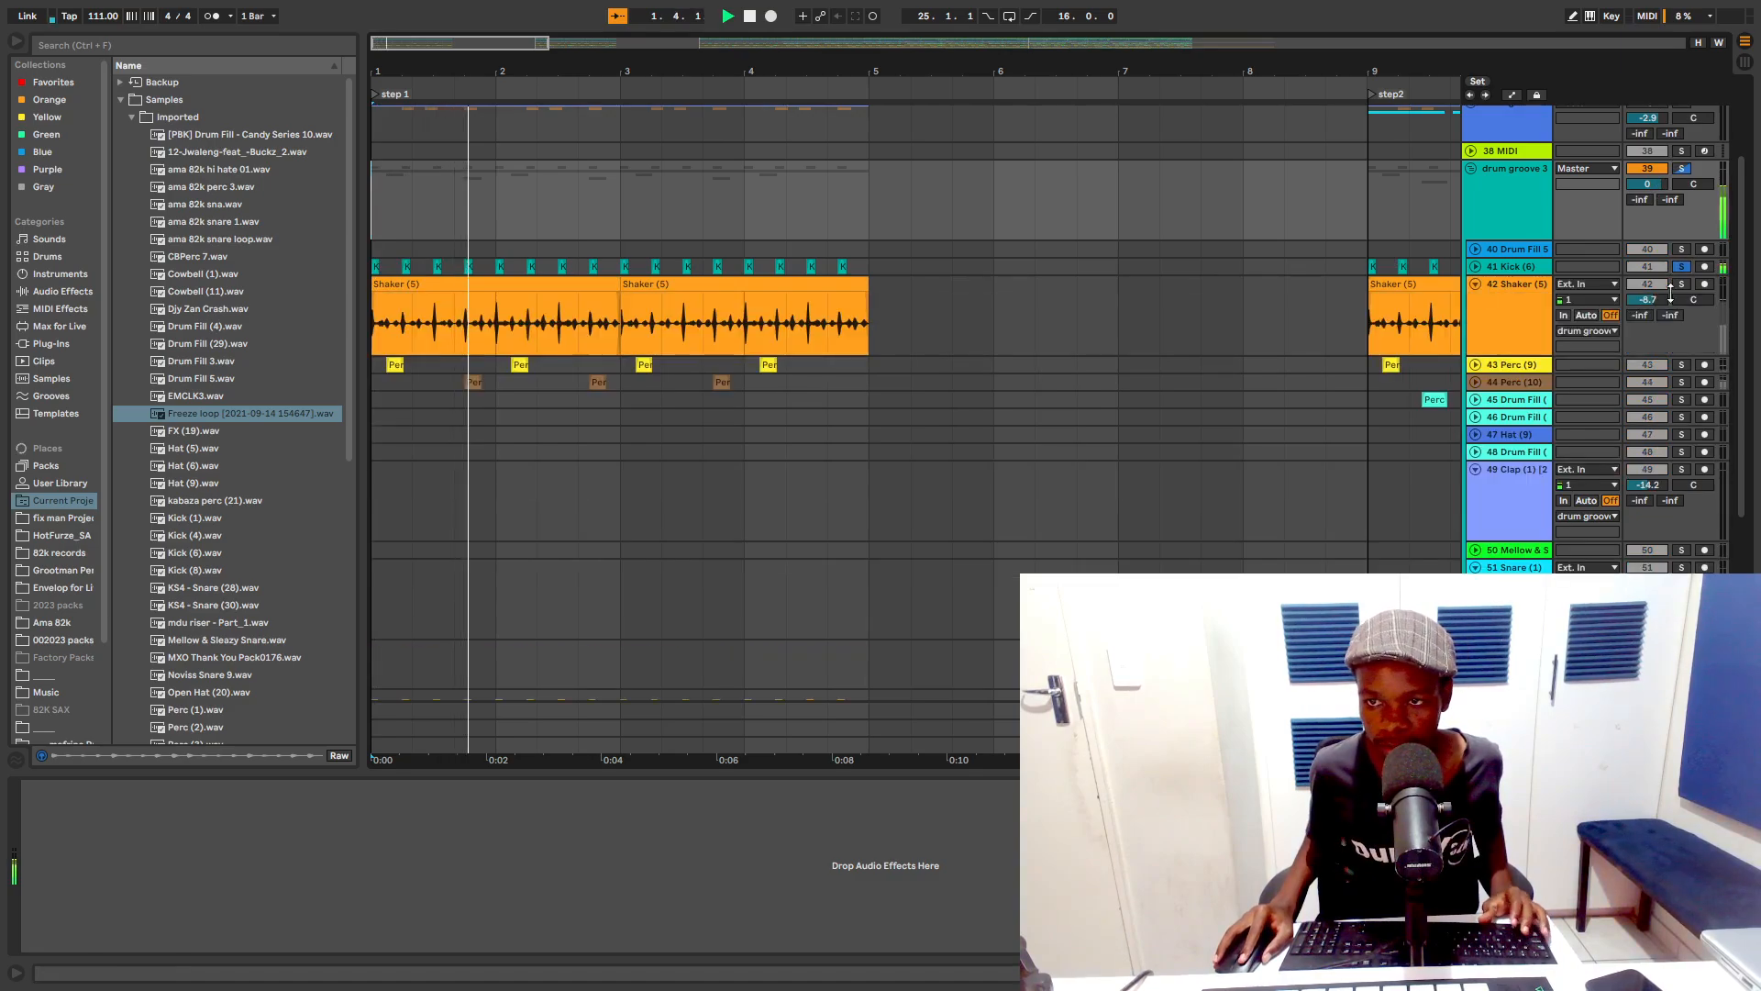
pyautogui.click(1681, 284)
# Step: Play the soloed kick and shaker together, and display the Shaker (5) track's Reverb settings
pyautogui.press('space')
pyautogui.press('space')
pyautogui.click(1510, 305)
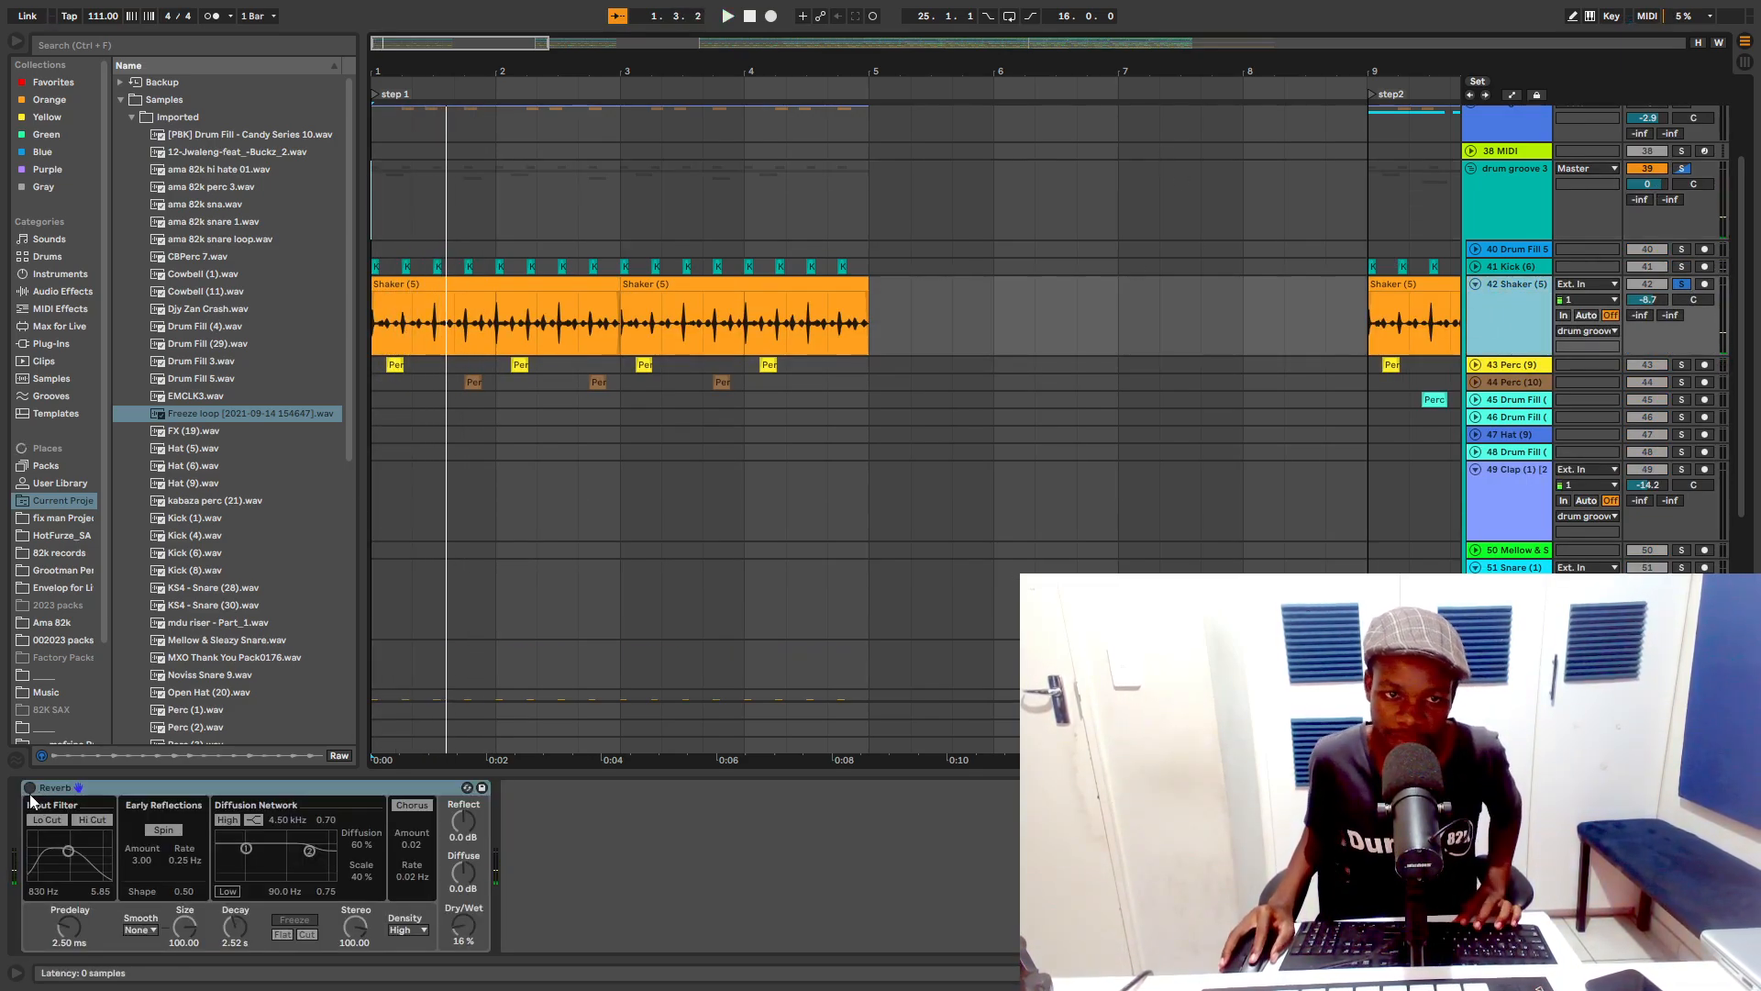
pyautogui.press('space')
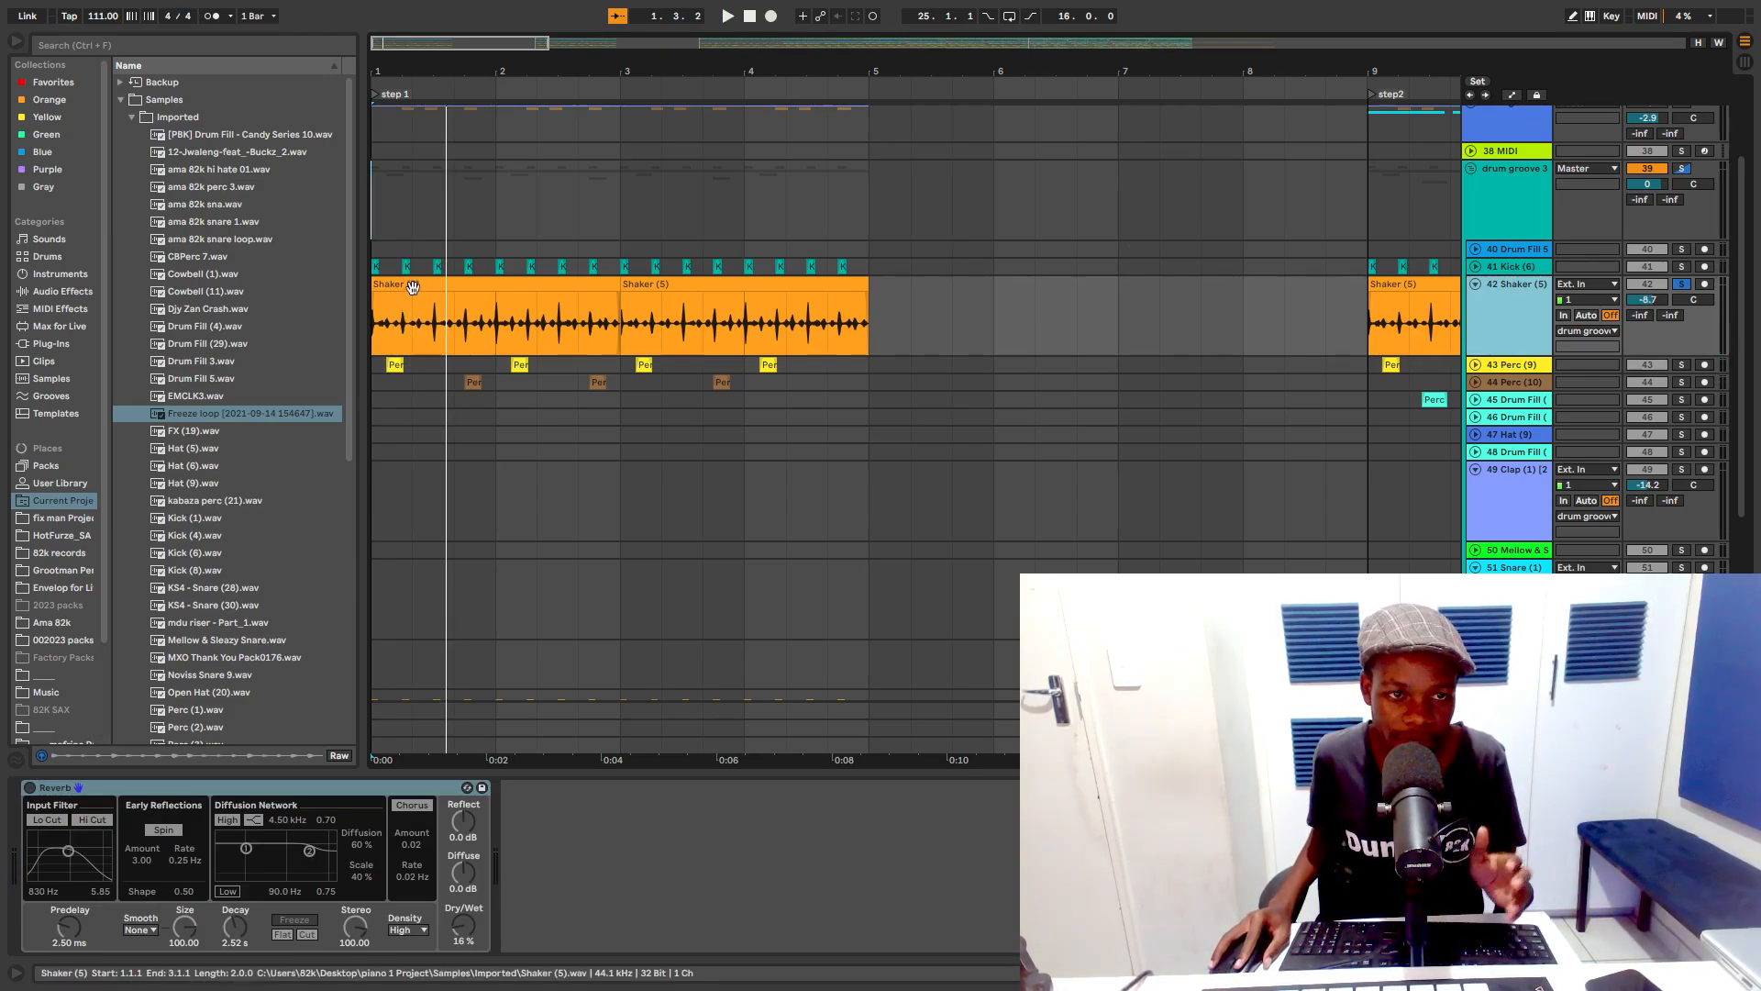
# Step: Play step 1 with Perc (9) and Perc (10) also soloed, and collapse the Shaker (5) track
pyautogui.click(389, 330)
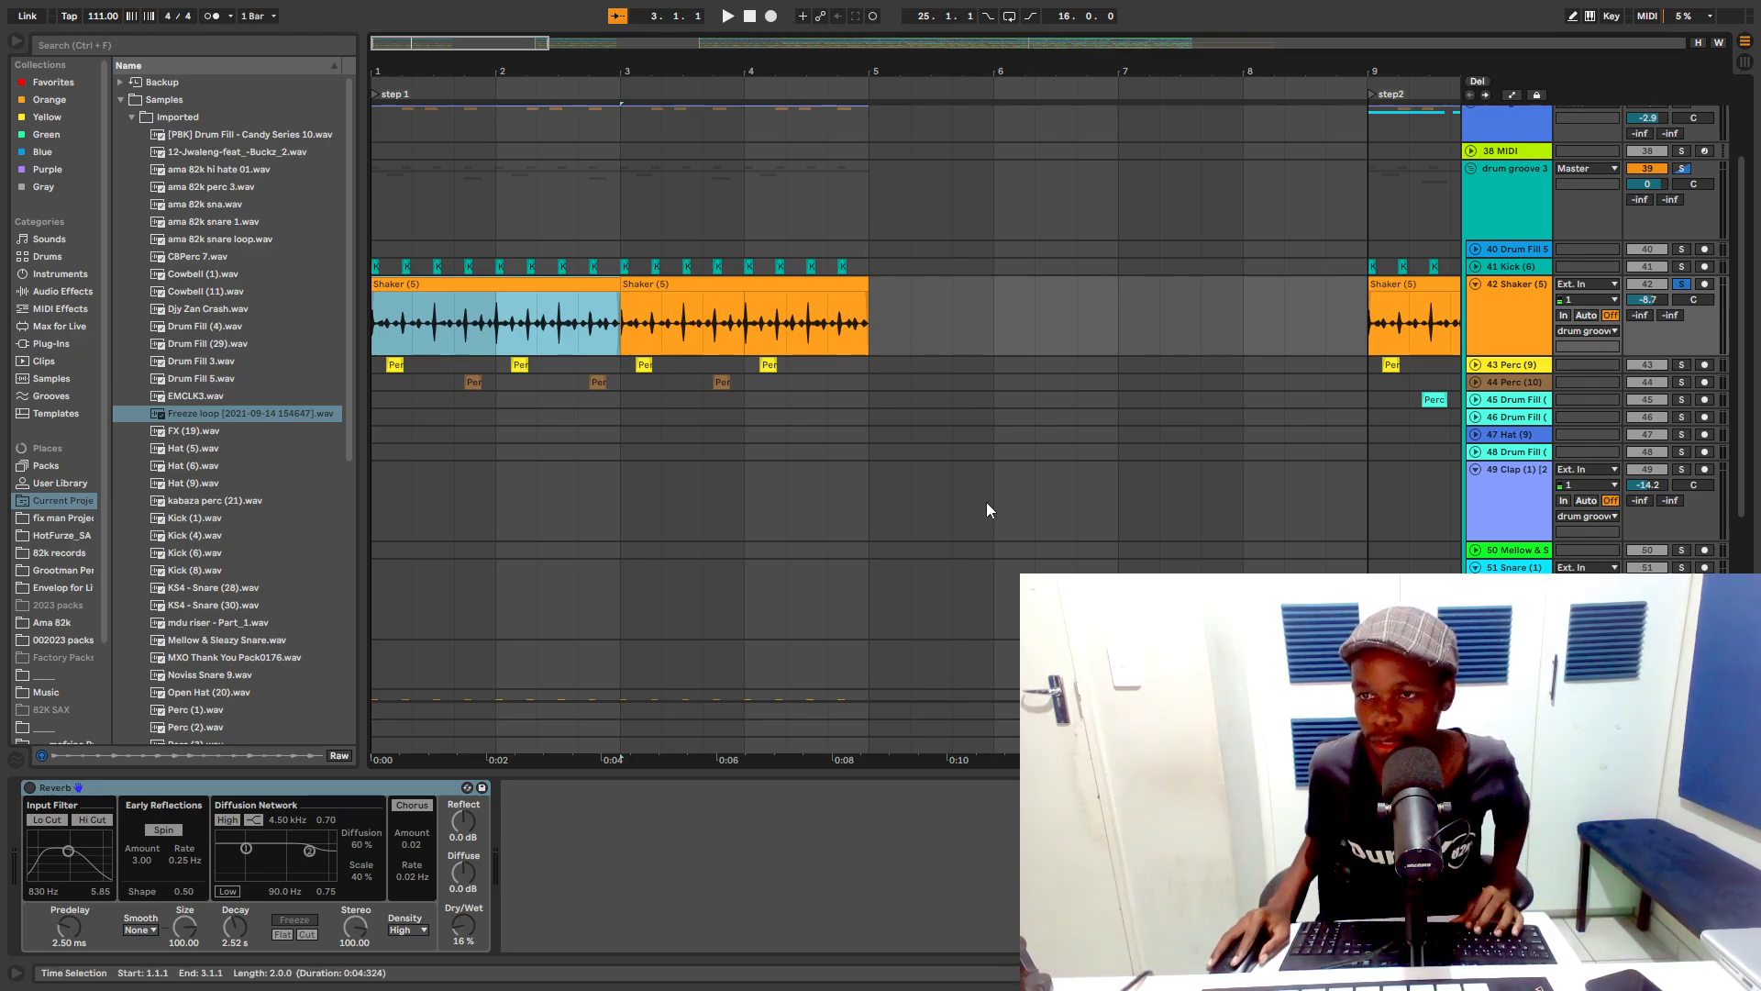
pyautogui.press('space')
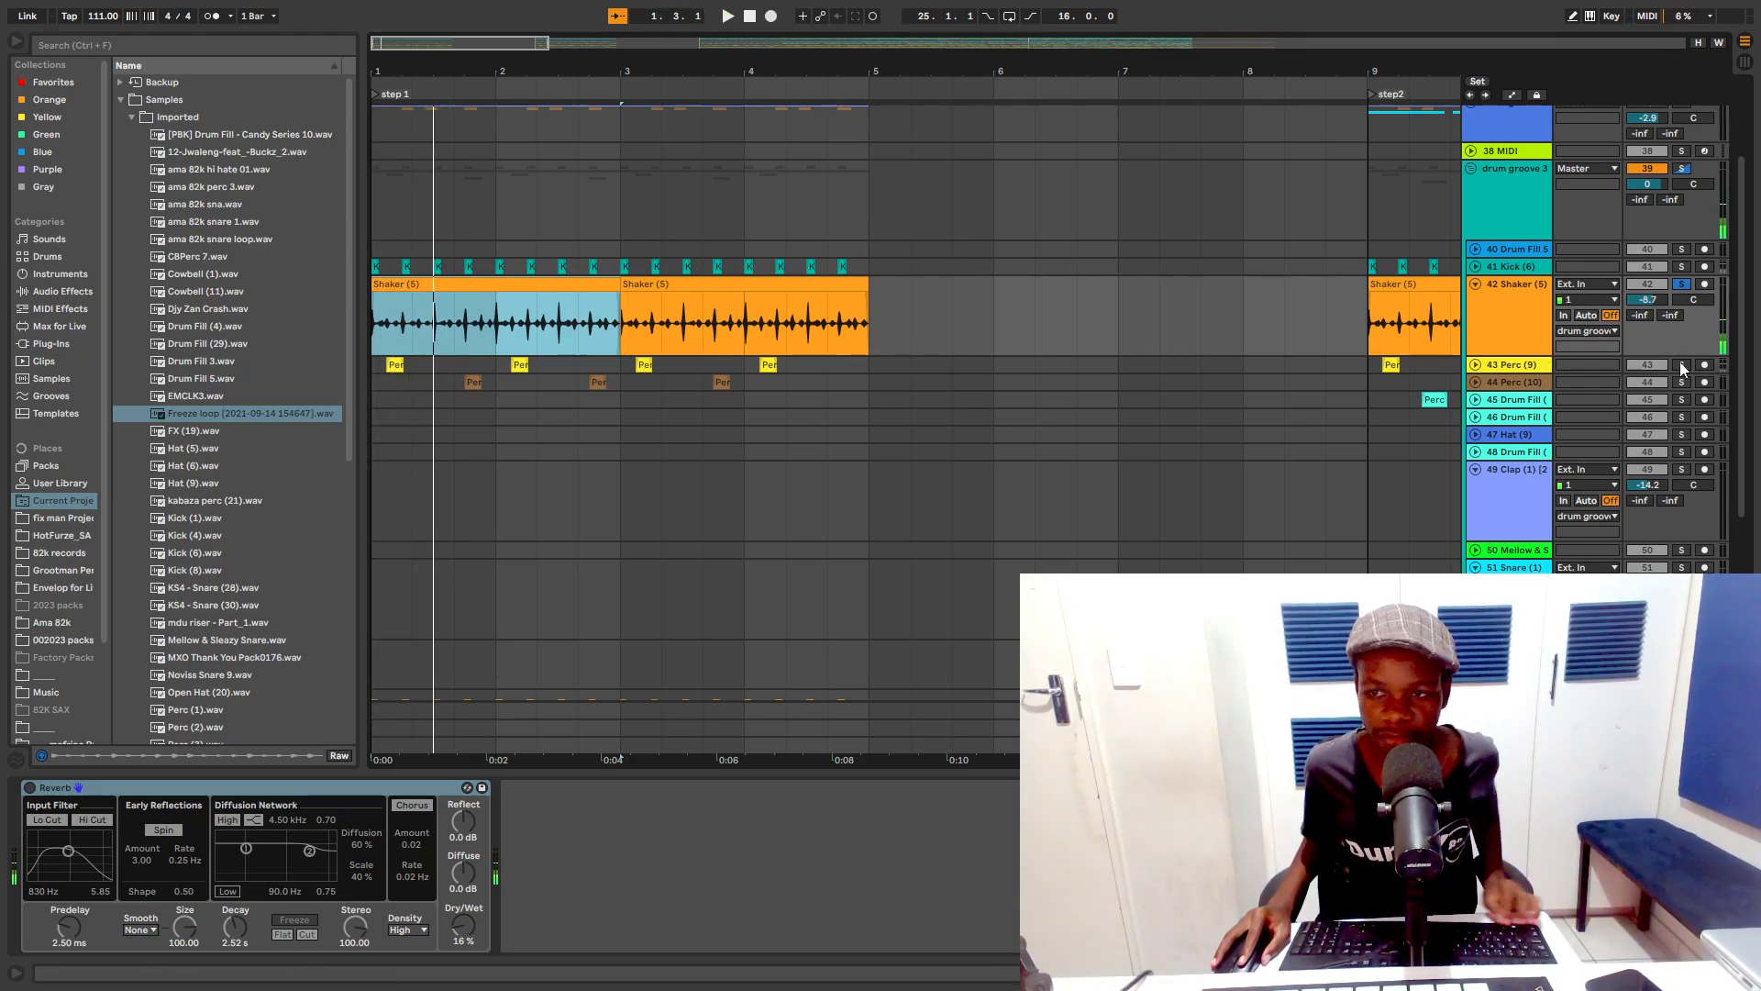
pyautogui.click(1682, 366)
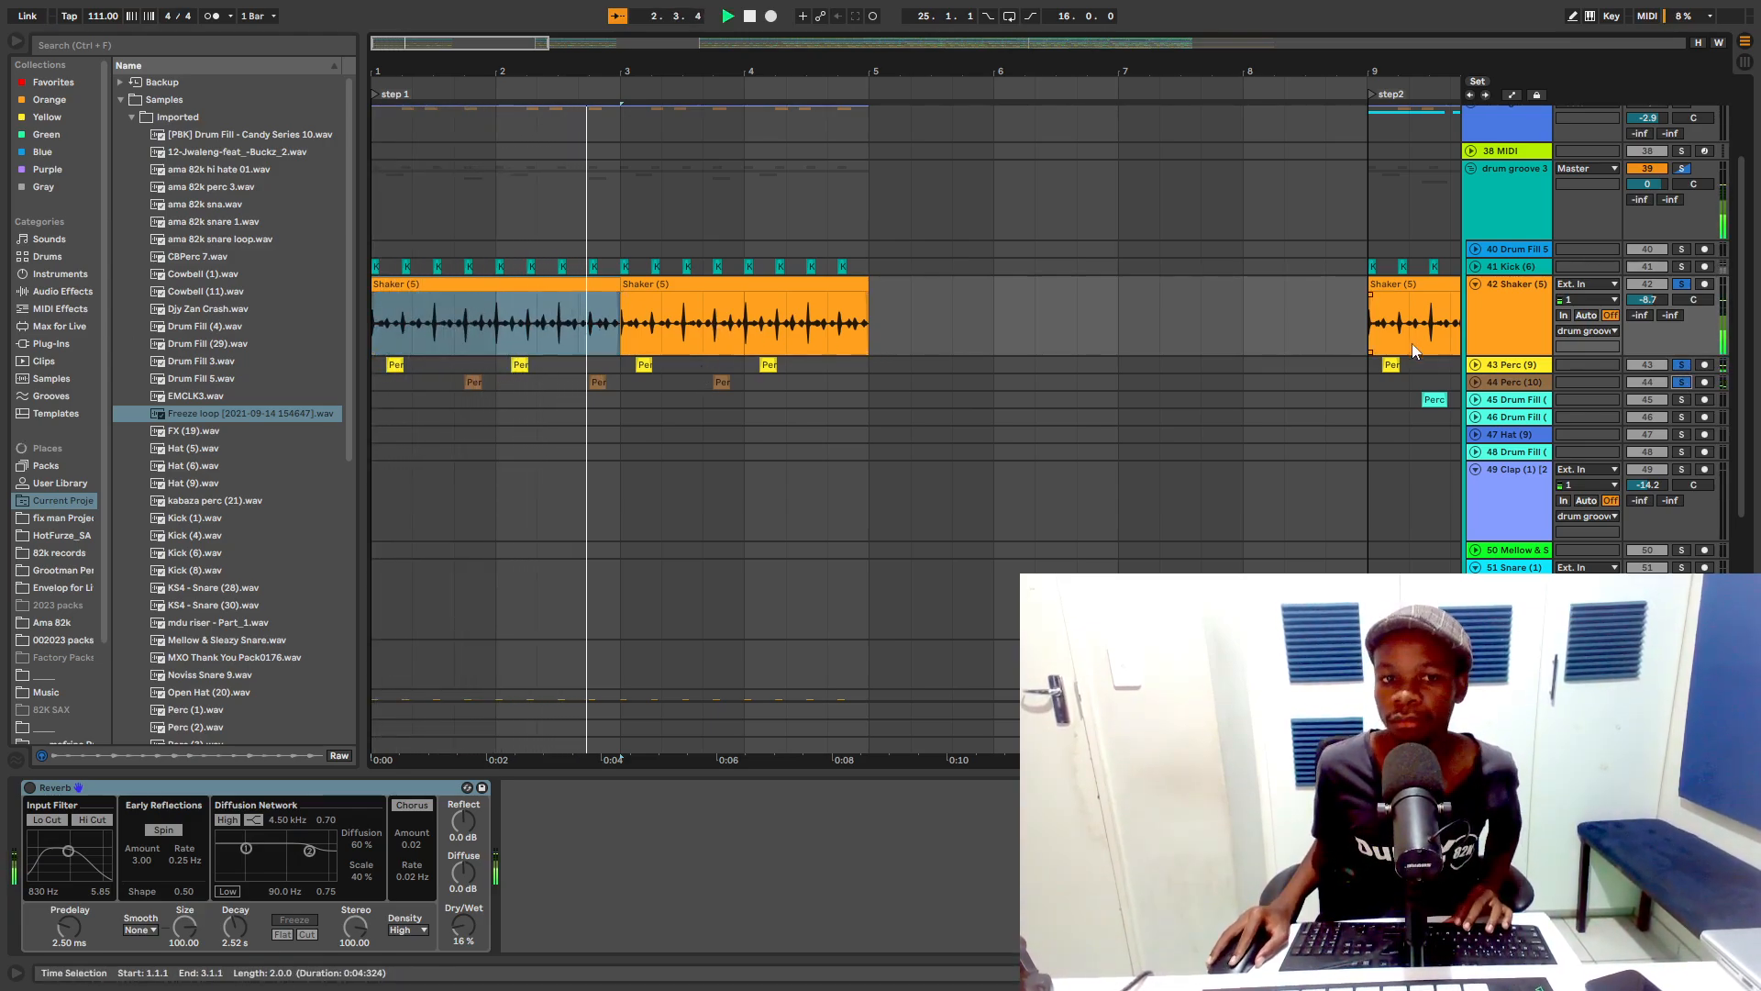
pyautogui.click(1475, 282)
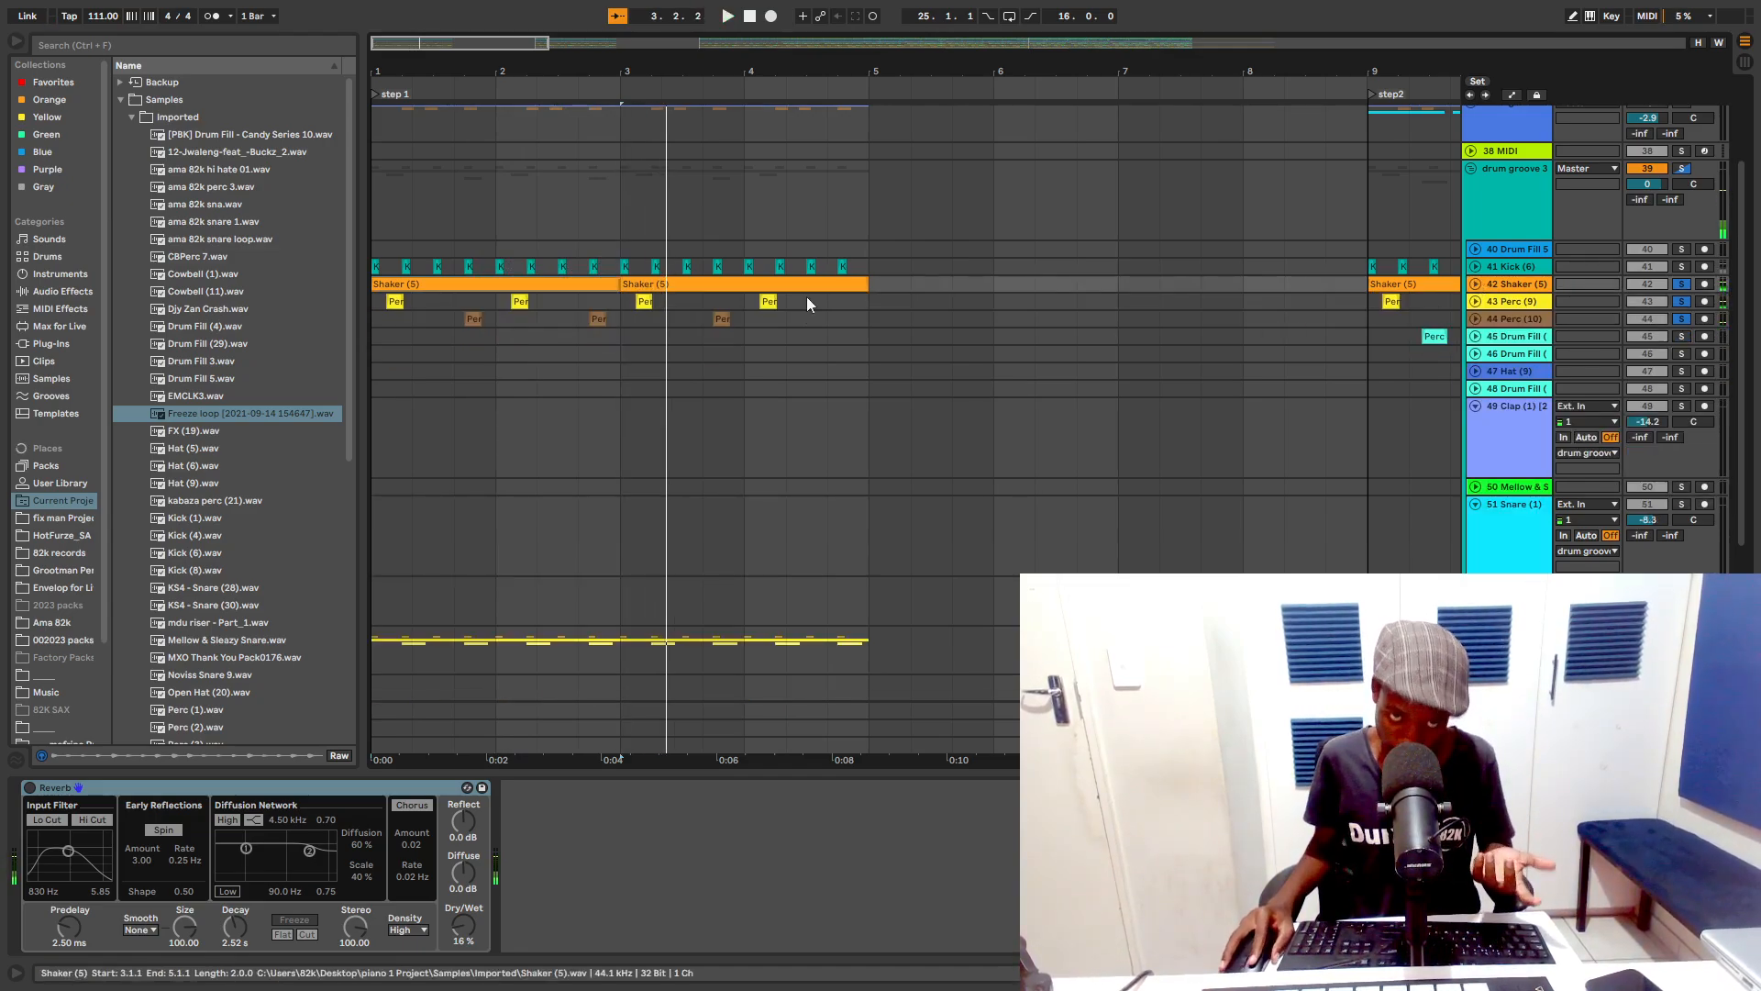
# Step: Expand the Drum Fill track 45 and play the step2 section from bar 9
pyautogui.moveTo(840, 73); pyautogui.dragTo(855, 219)
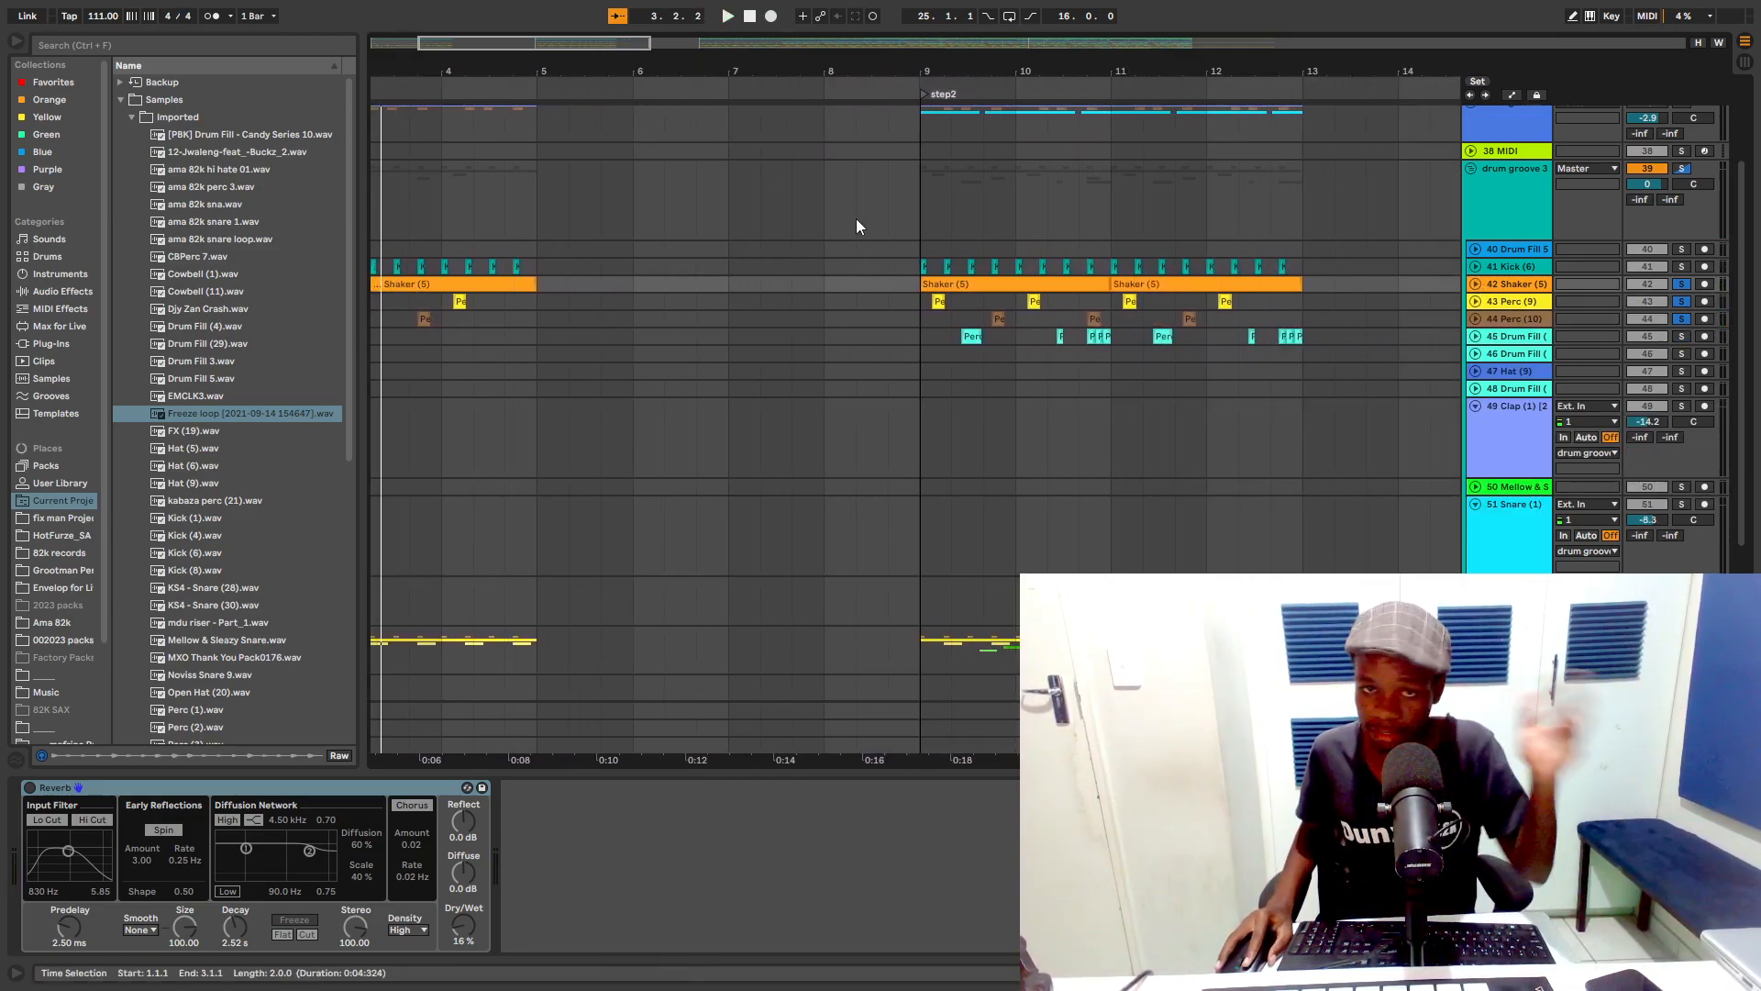
pyautogui.click(915, 273)
pyautogui.hscroll(5, 1287, 489)
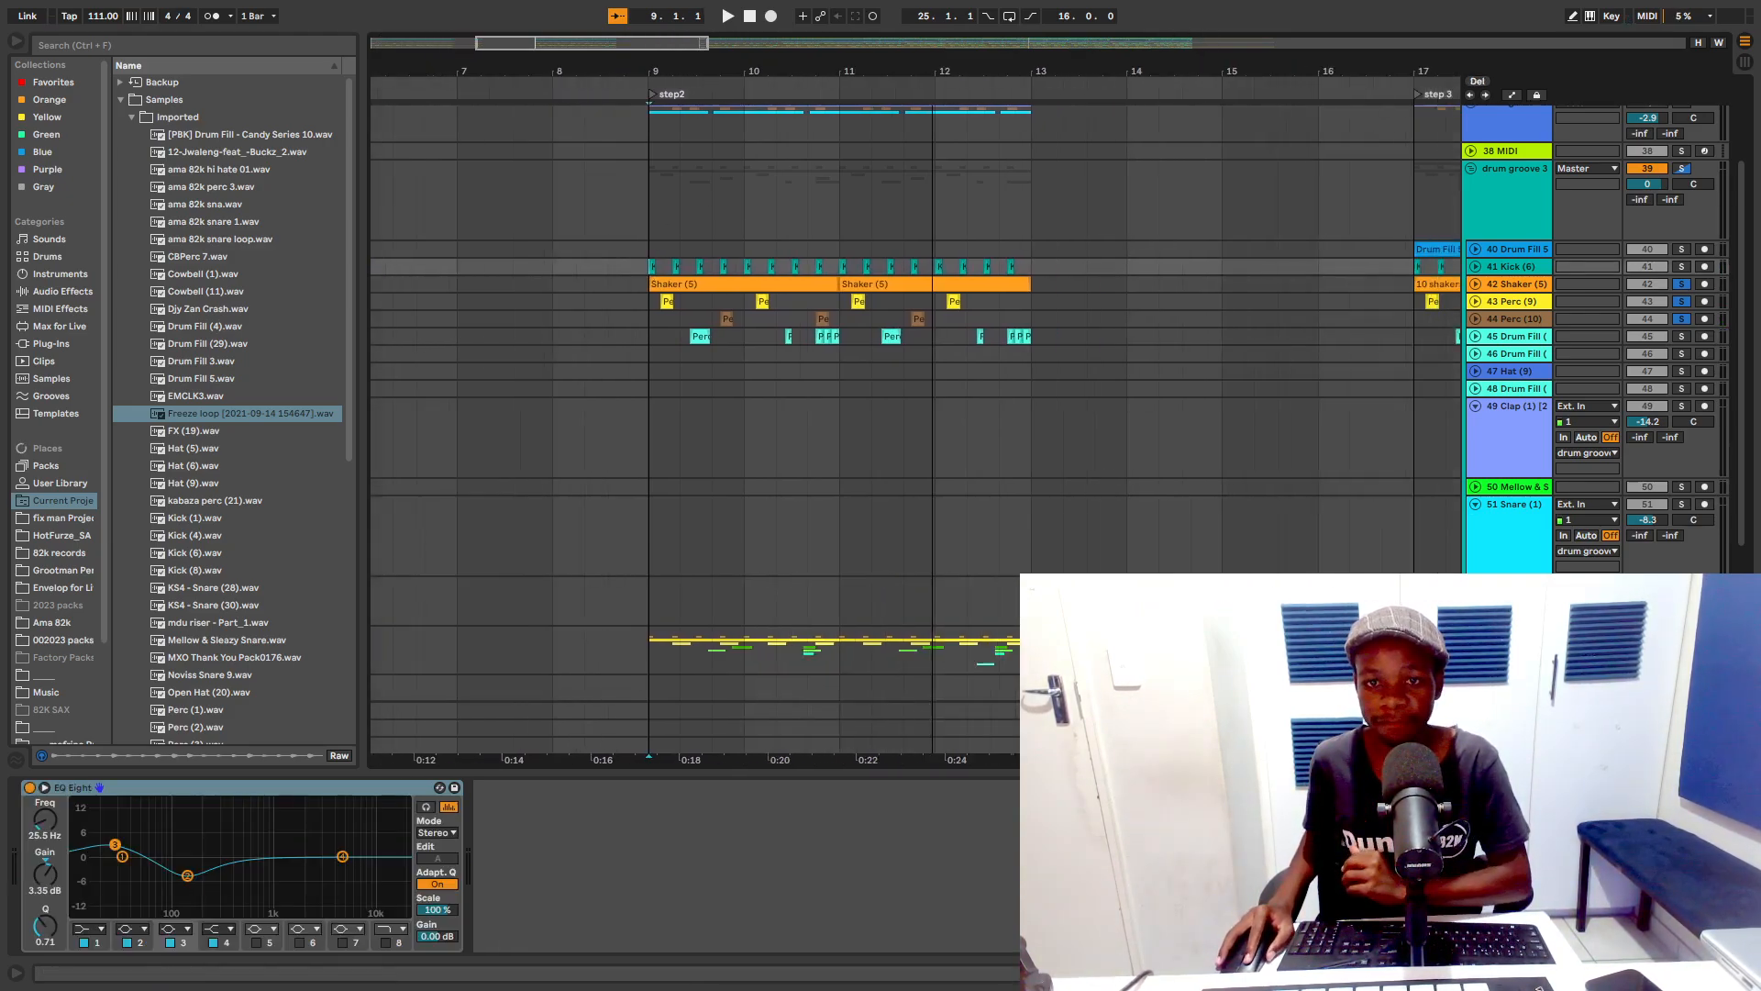
pyautogui.click(1474, 337)
pyautogui.click(582, 360)
pyautogui.press('space')
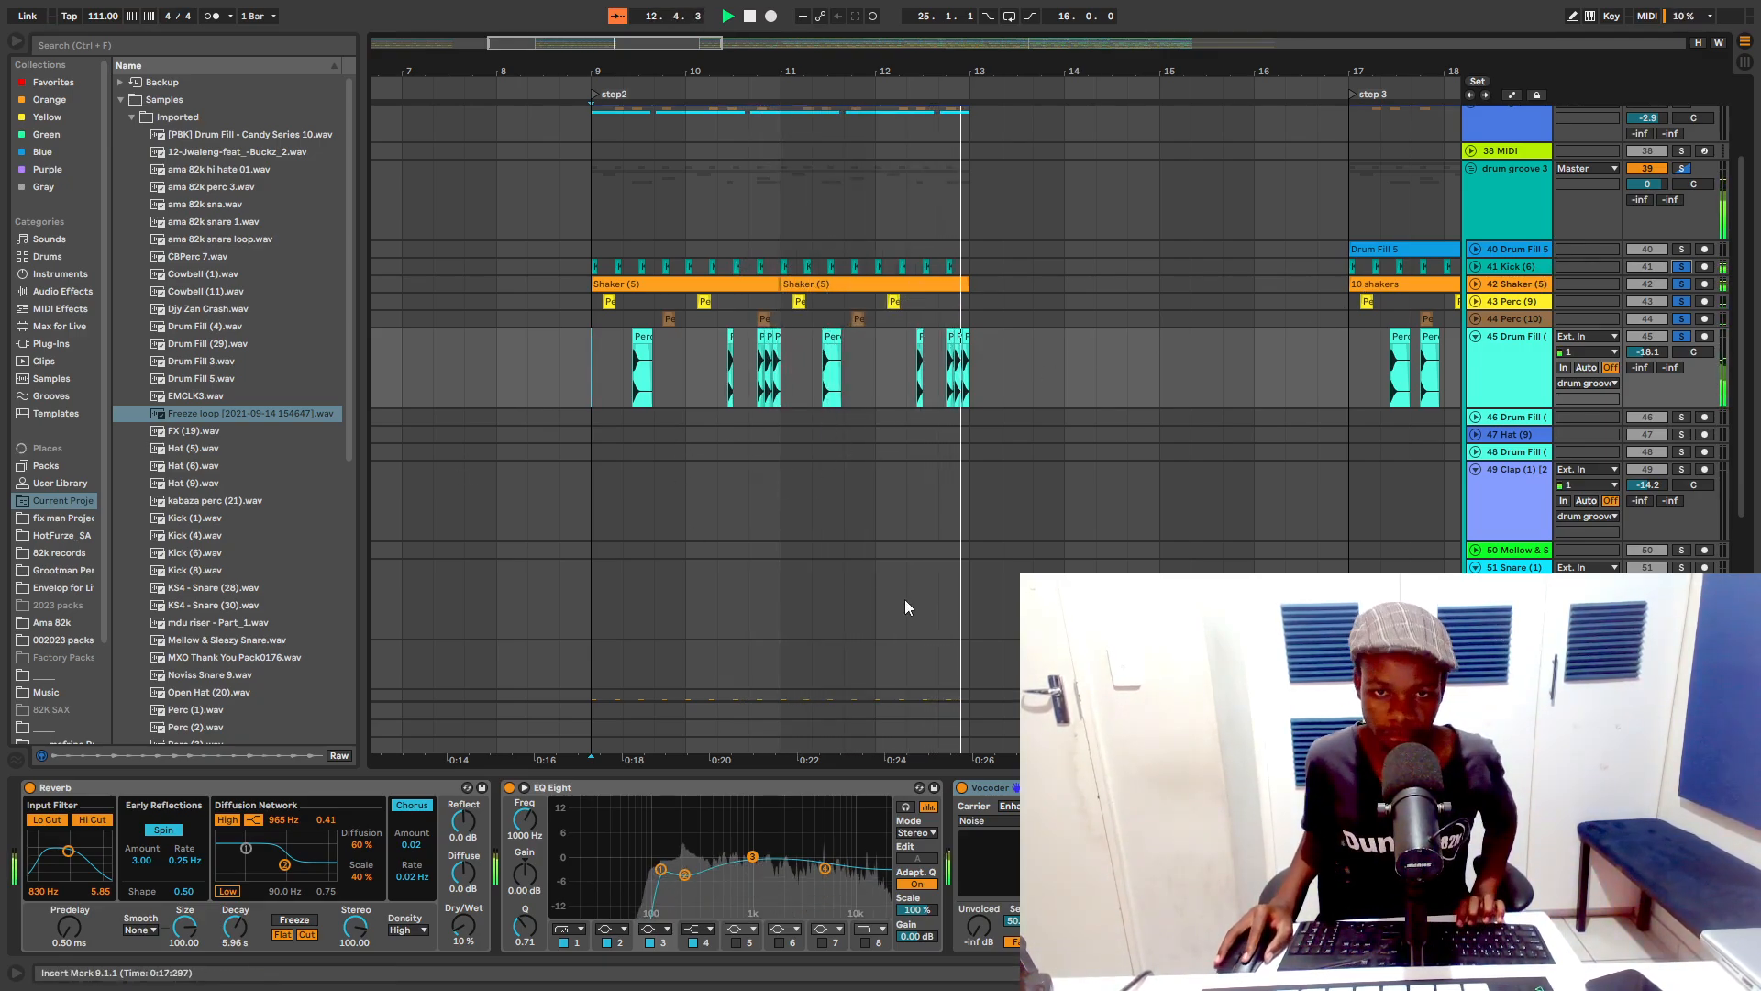
pyautogui.press('space')
# Step: Move the insert marker to bar 17, at the start of step 3
pyautogui.click(622, 403)
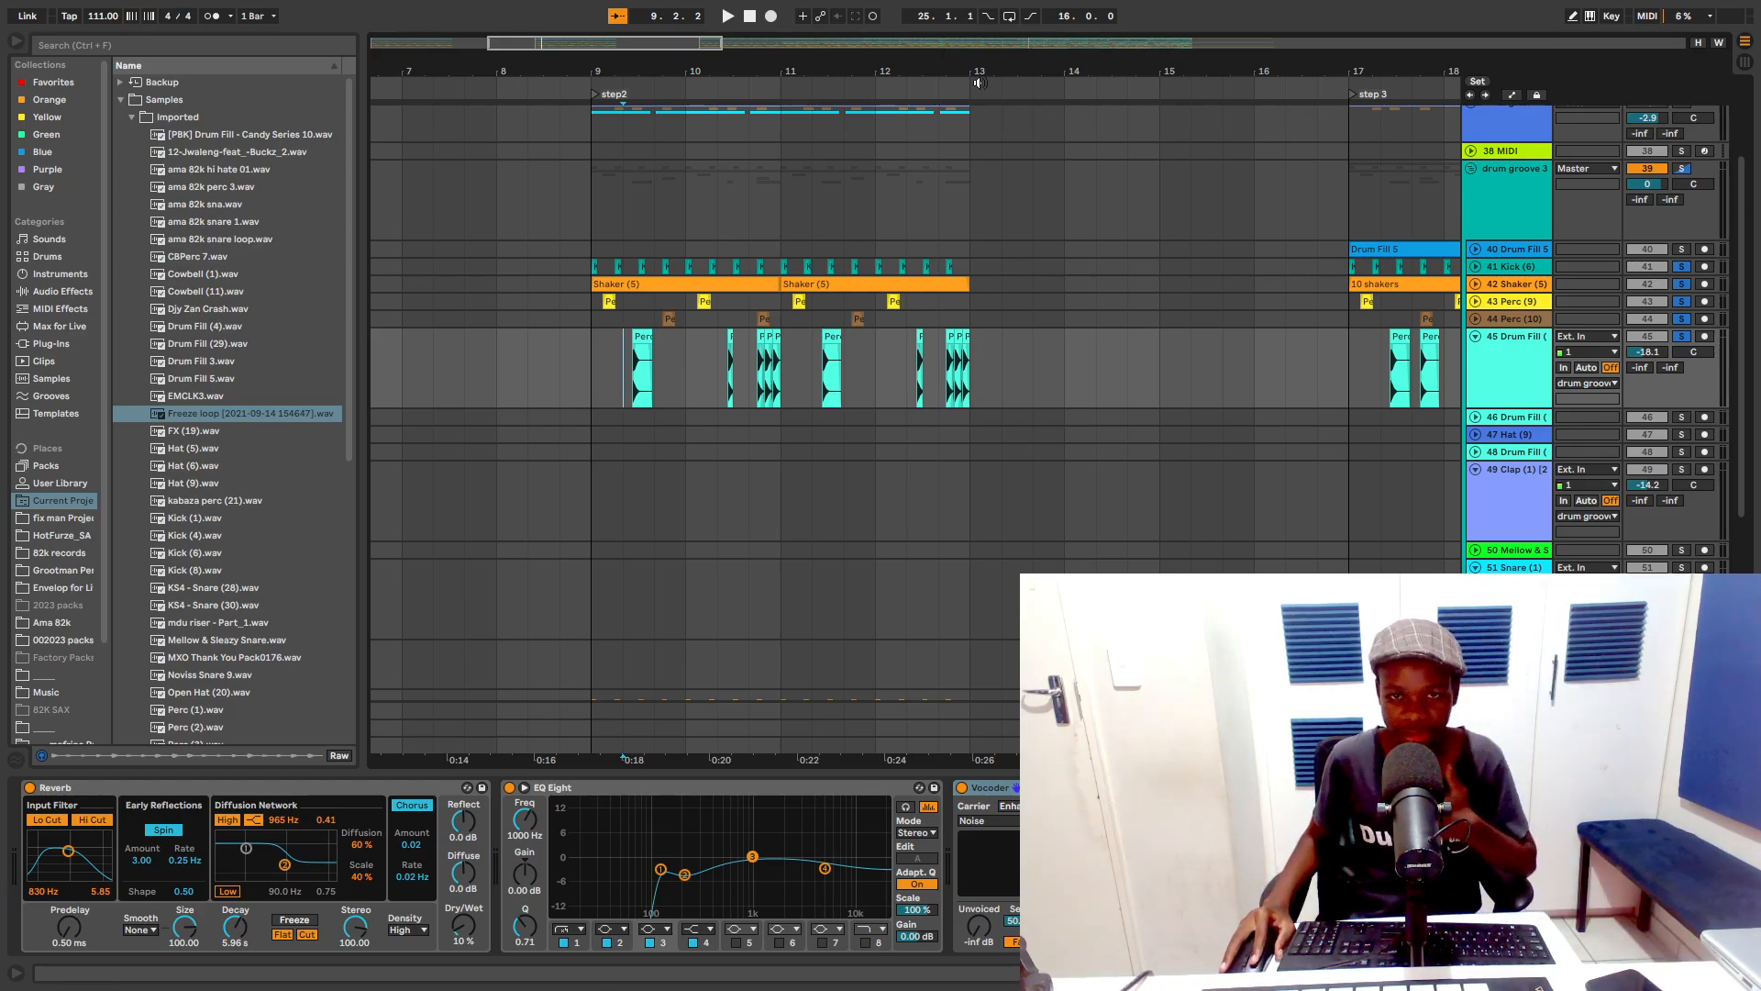
pyautogui.moveTo(980, 84); pyautogui.dragTo(821, 98)
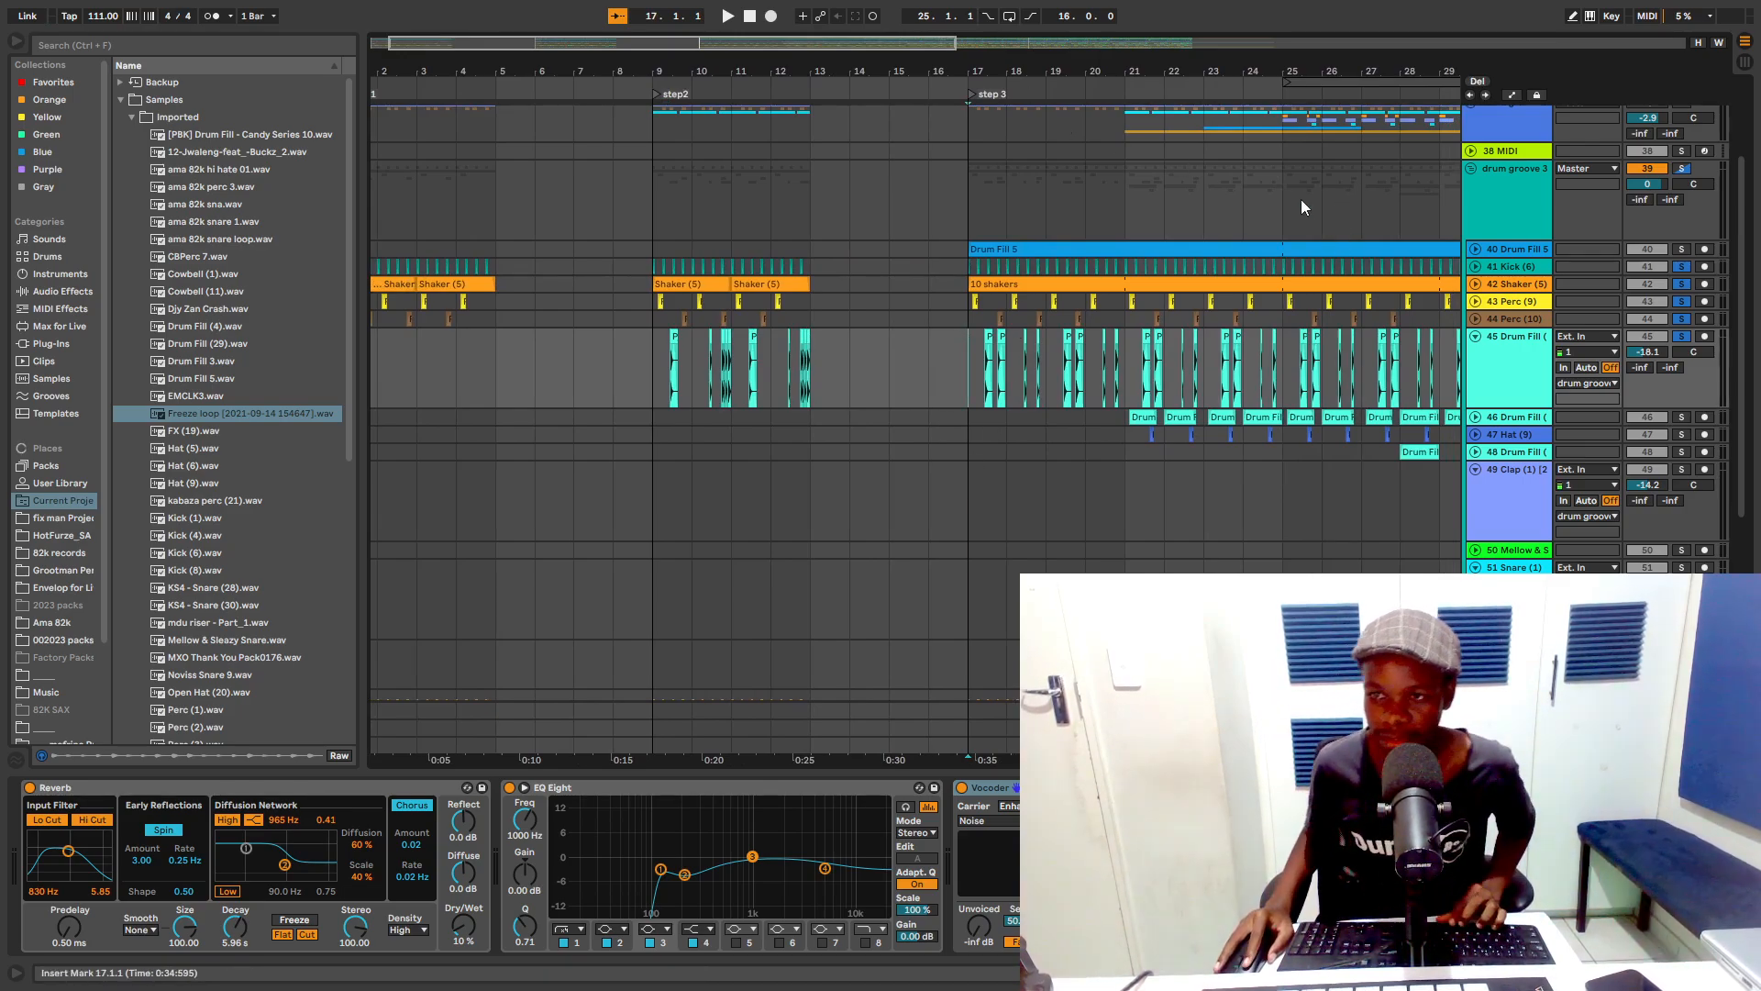
pyautogui.scroll(2, 929, 112)
pyautogui.moveTo(1114, 64); pyautogui.dragTo(883, 64)
pyautogui.scroll(2, 819, 429)
pyautogui.scroll(-2, 819, 429)
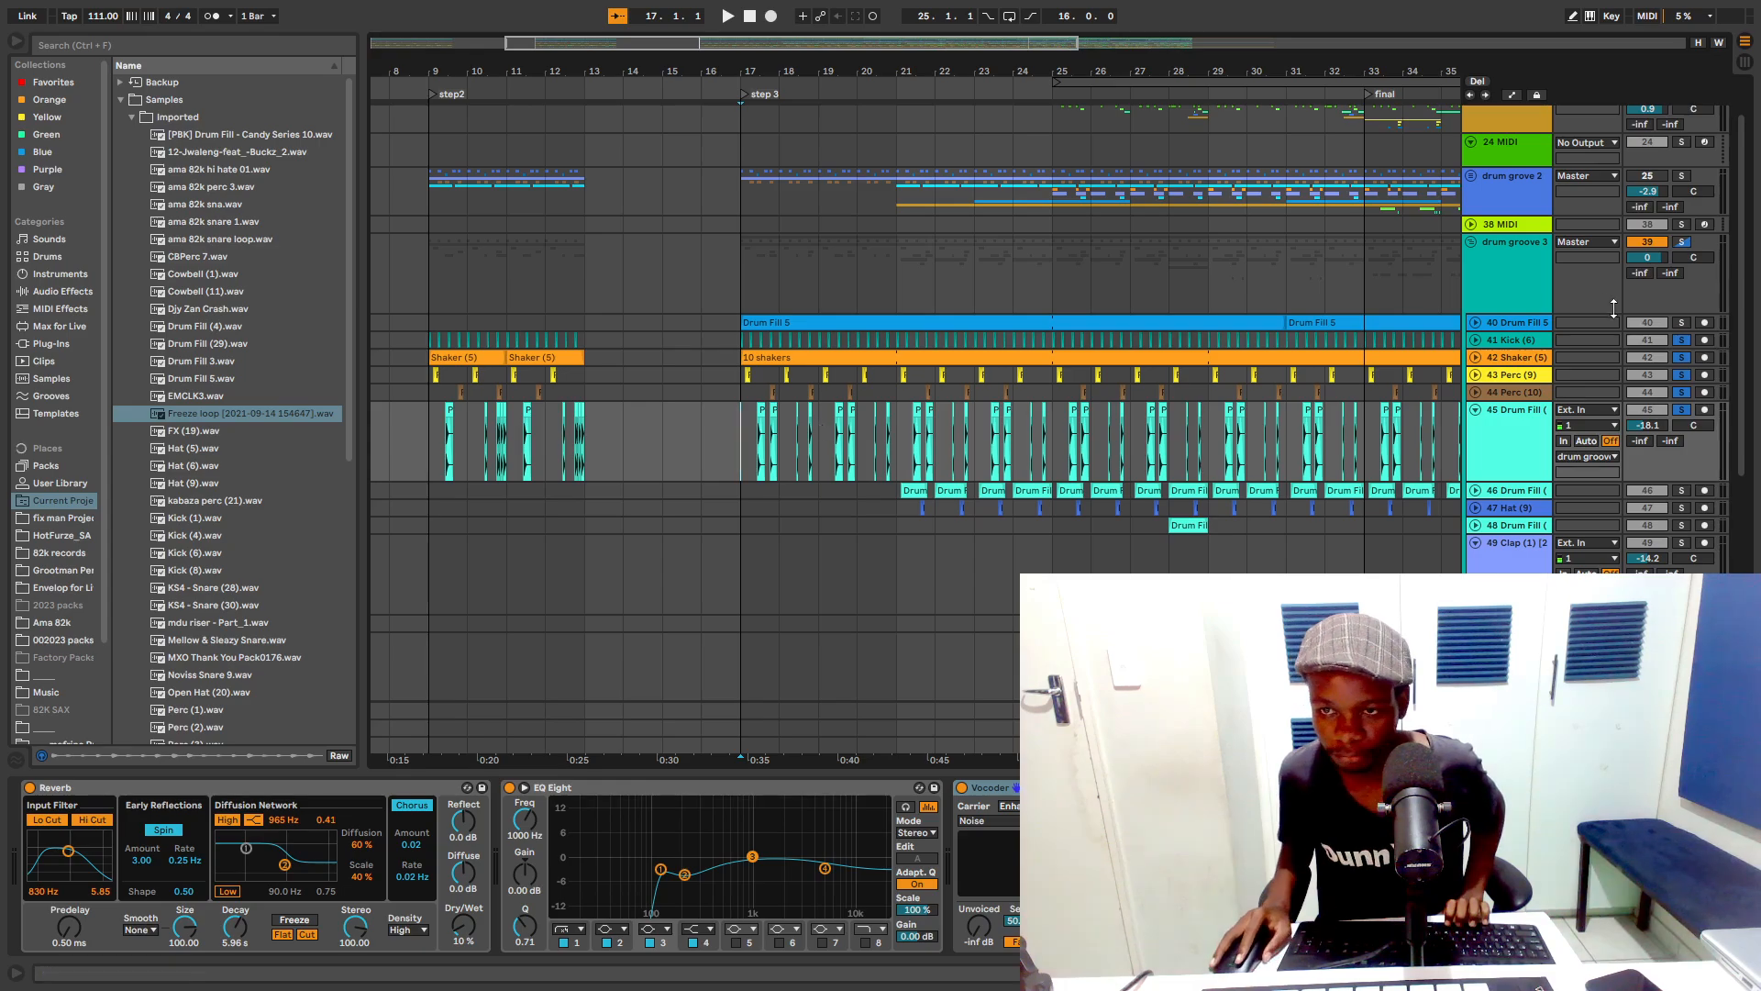
# Step: Expand the Kick (6) and Drum Fill 5 tracks, and solo only Drum Fill 5
pyautogui.scroll(-2, 1203, 291)
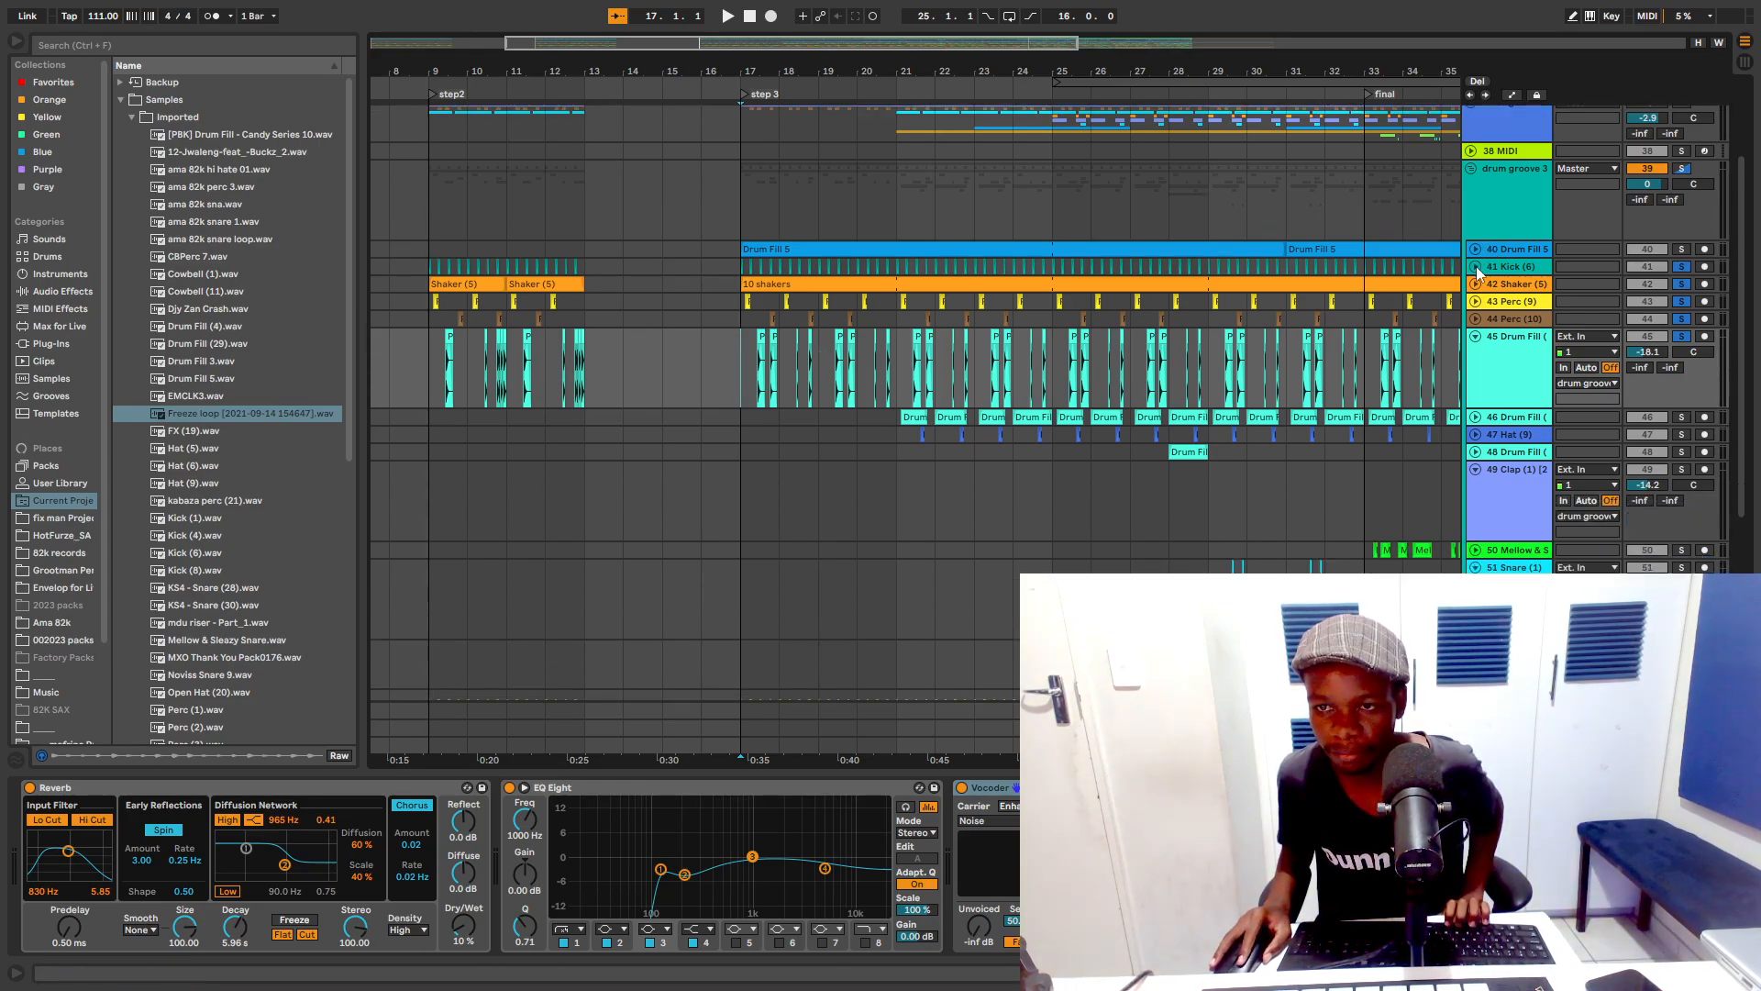
pyautogui.click(1475, 266)
pyautogui.click(1475, 248)
pyautogui.click(856, 284)
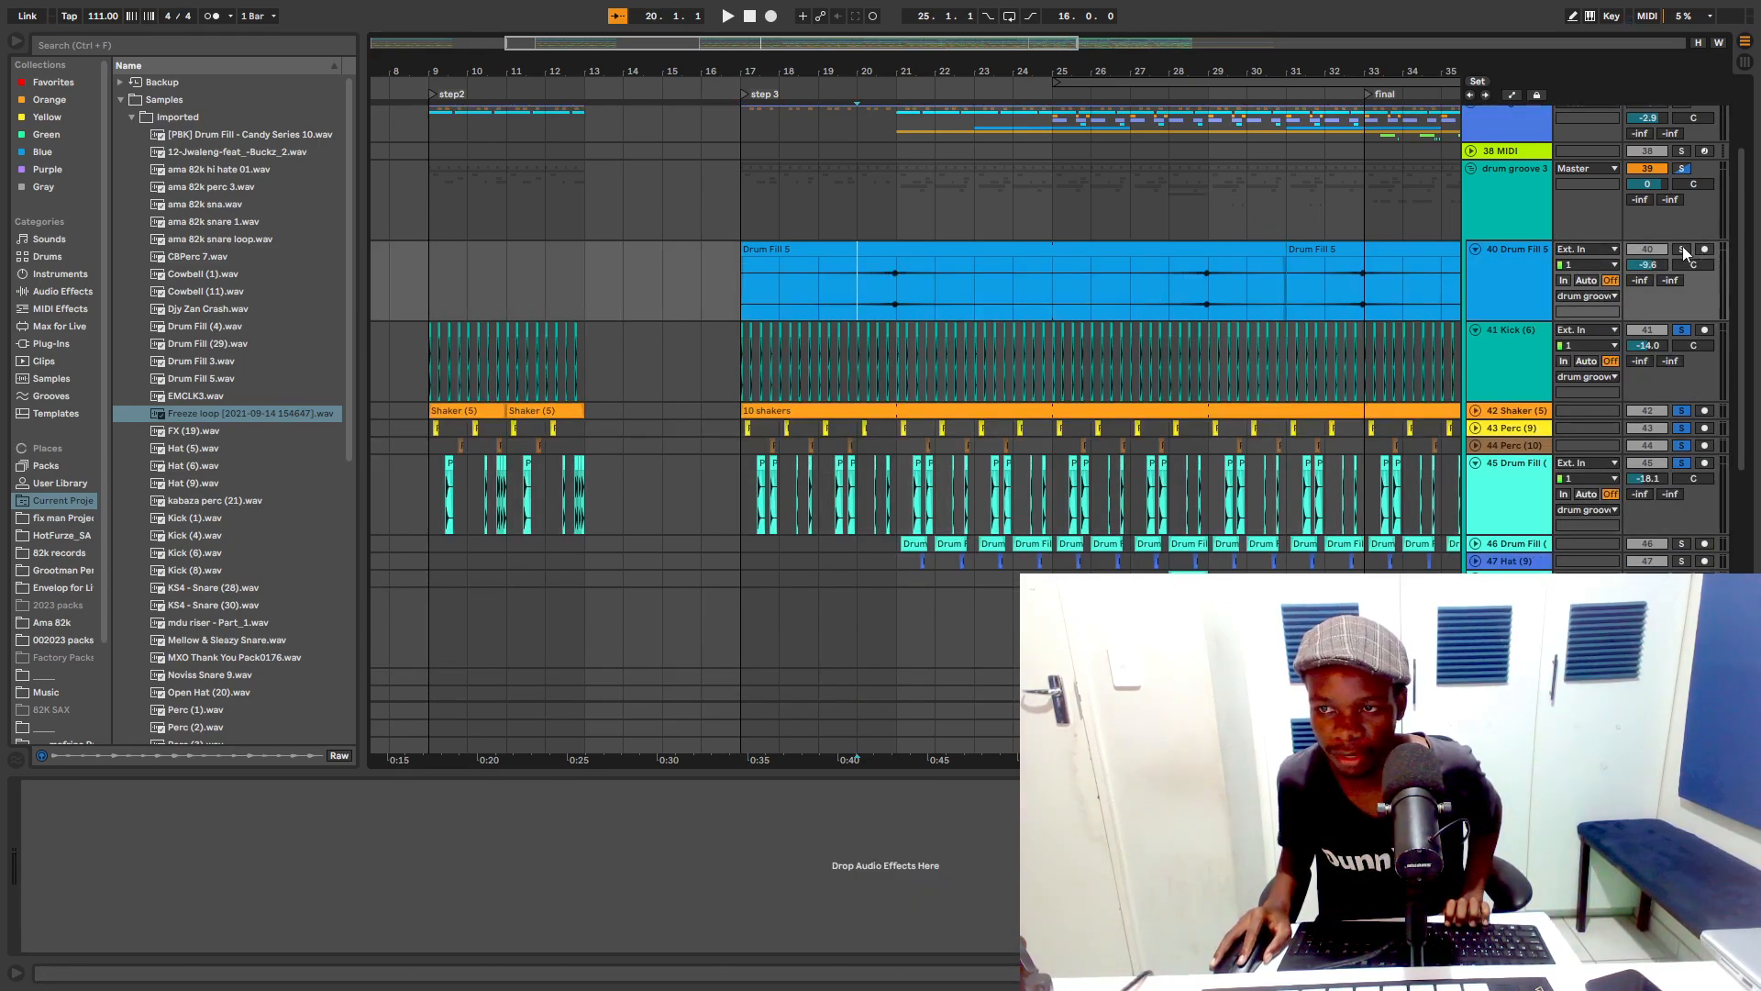
pyautogui.click(1682, 250)
# Step: Expand the Drum Fill track 46 and the Hat (9) track 47
pyautogui.hscroll(-2, 1500, 279)
pyautogui.scroll(-4, 1300, 383)
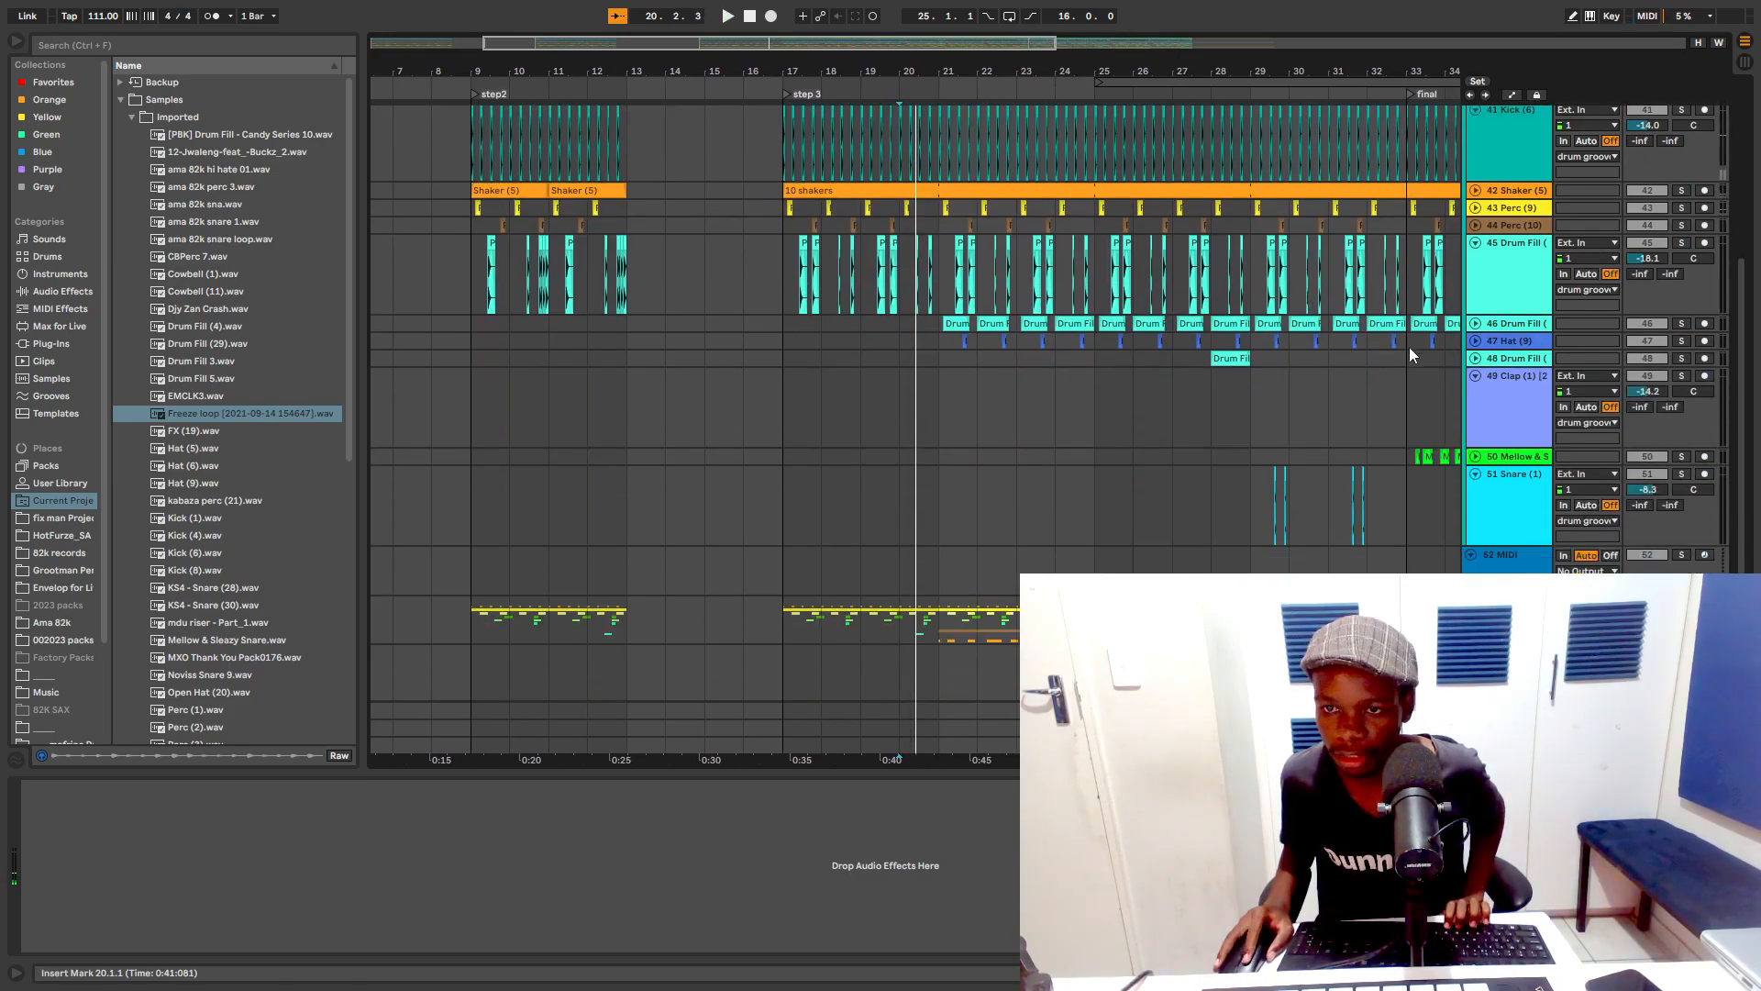
pyautogui.click(1475, 323)
pyautogui.scroll(-1, 1541, 385)
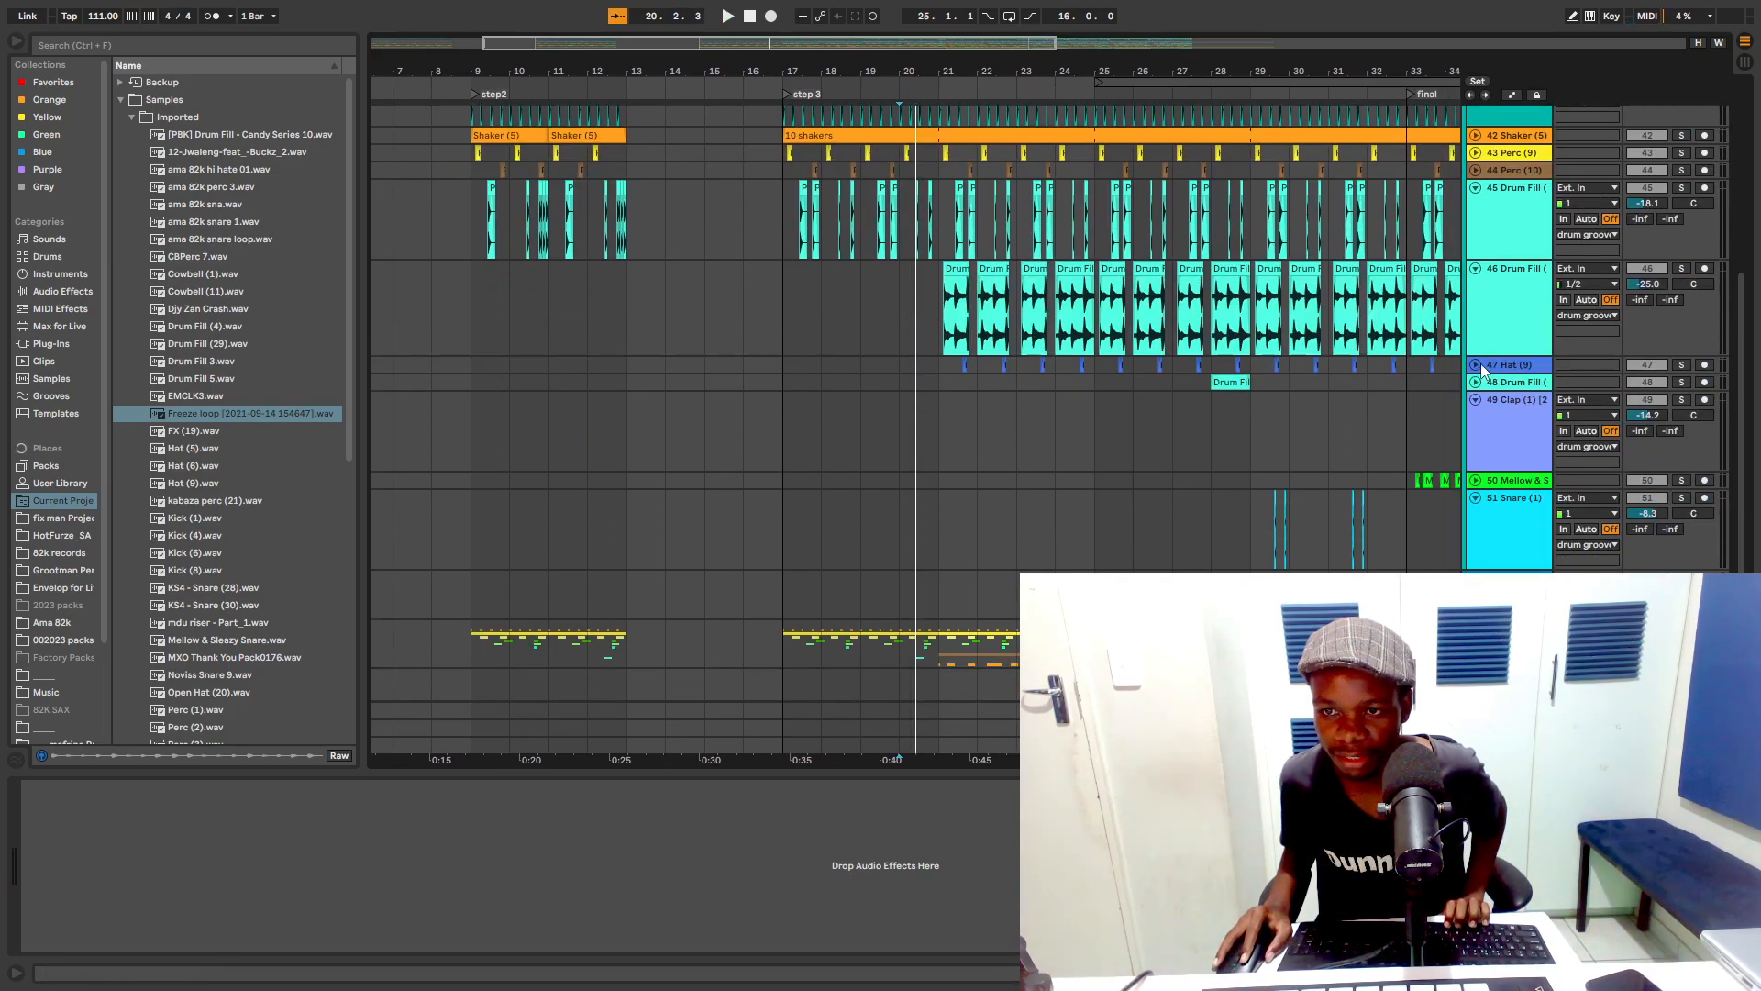
pyautogui.click(1477, 364)
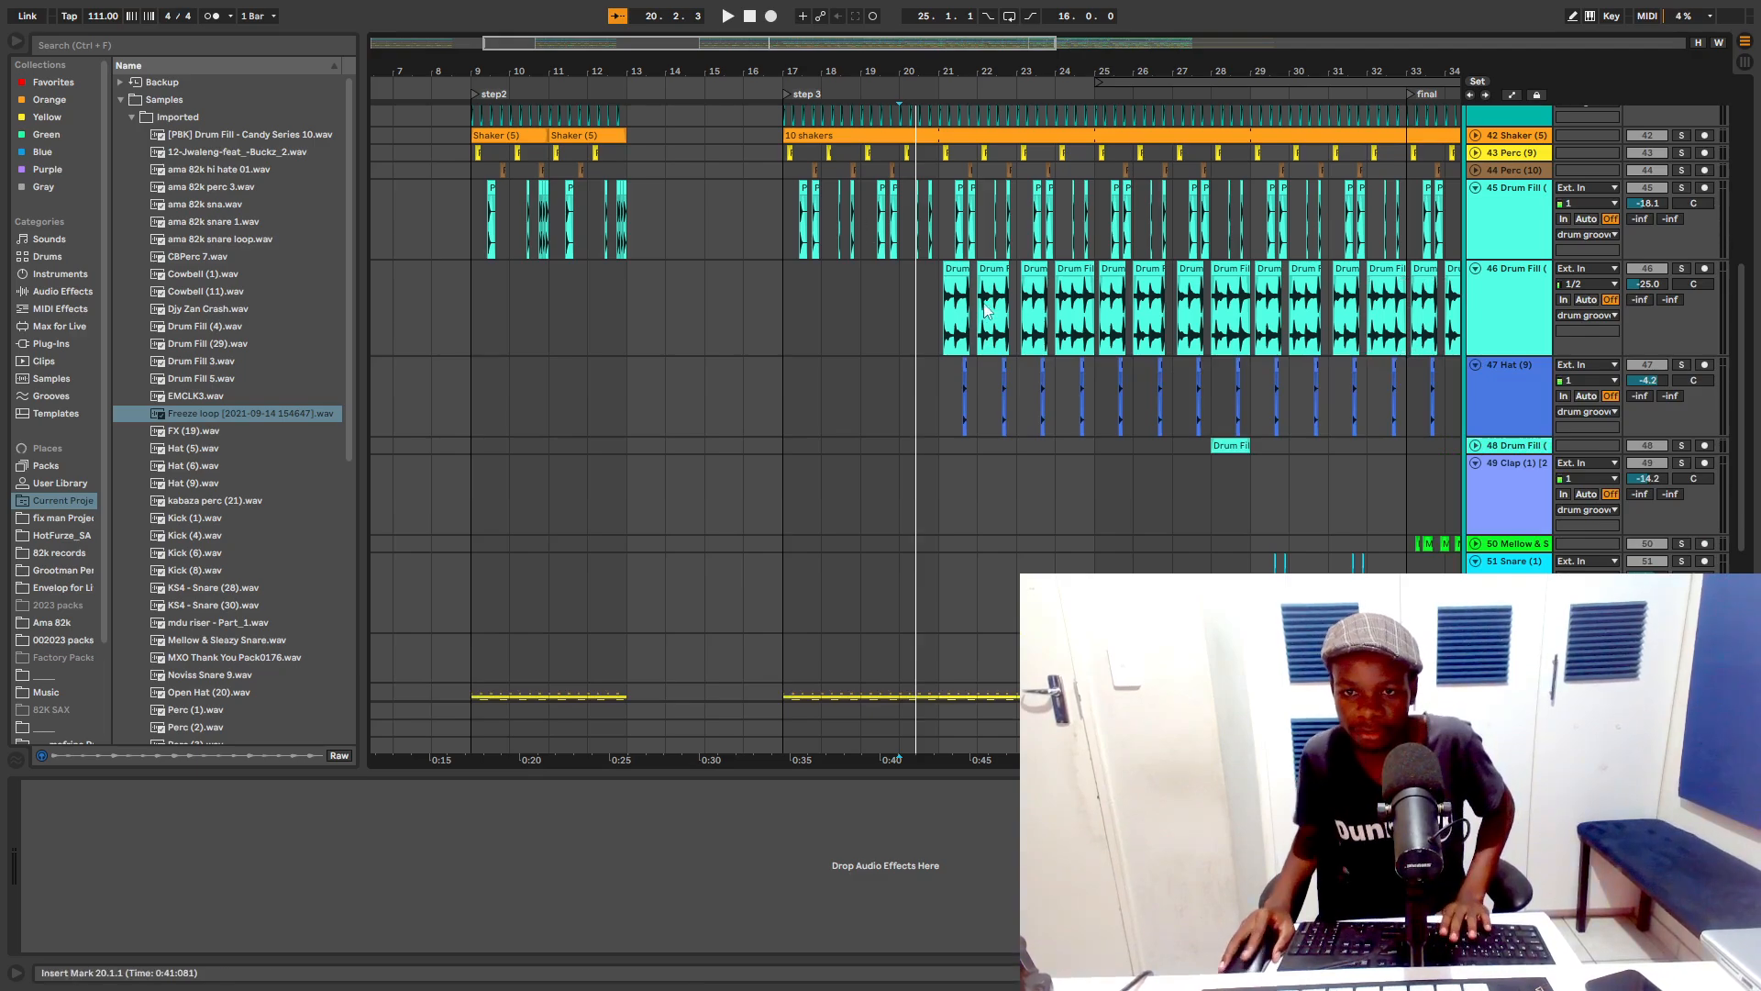
# Step: Play the soloed Drum Fill 5 track from bar 20 in step 3
pyautogui.scroll(3, 987, 310)
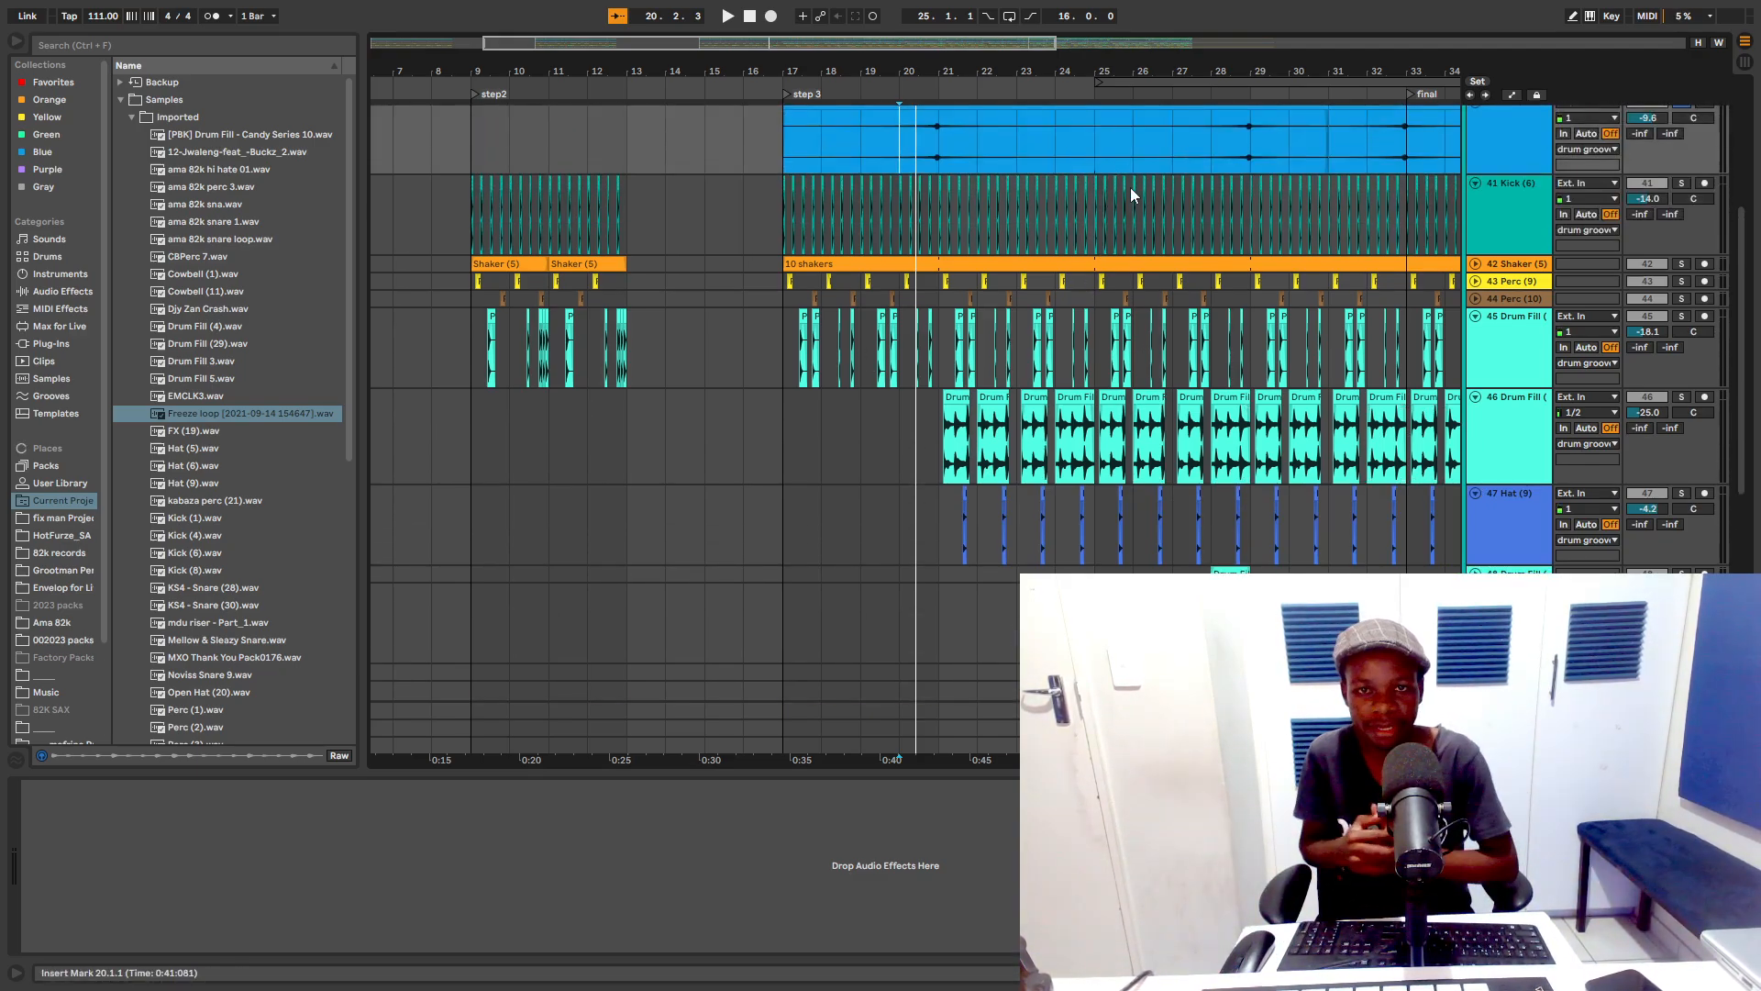
pyautogui.scroll(2, 1183, 225)
pyautogui.press('space')
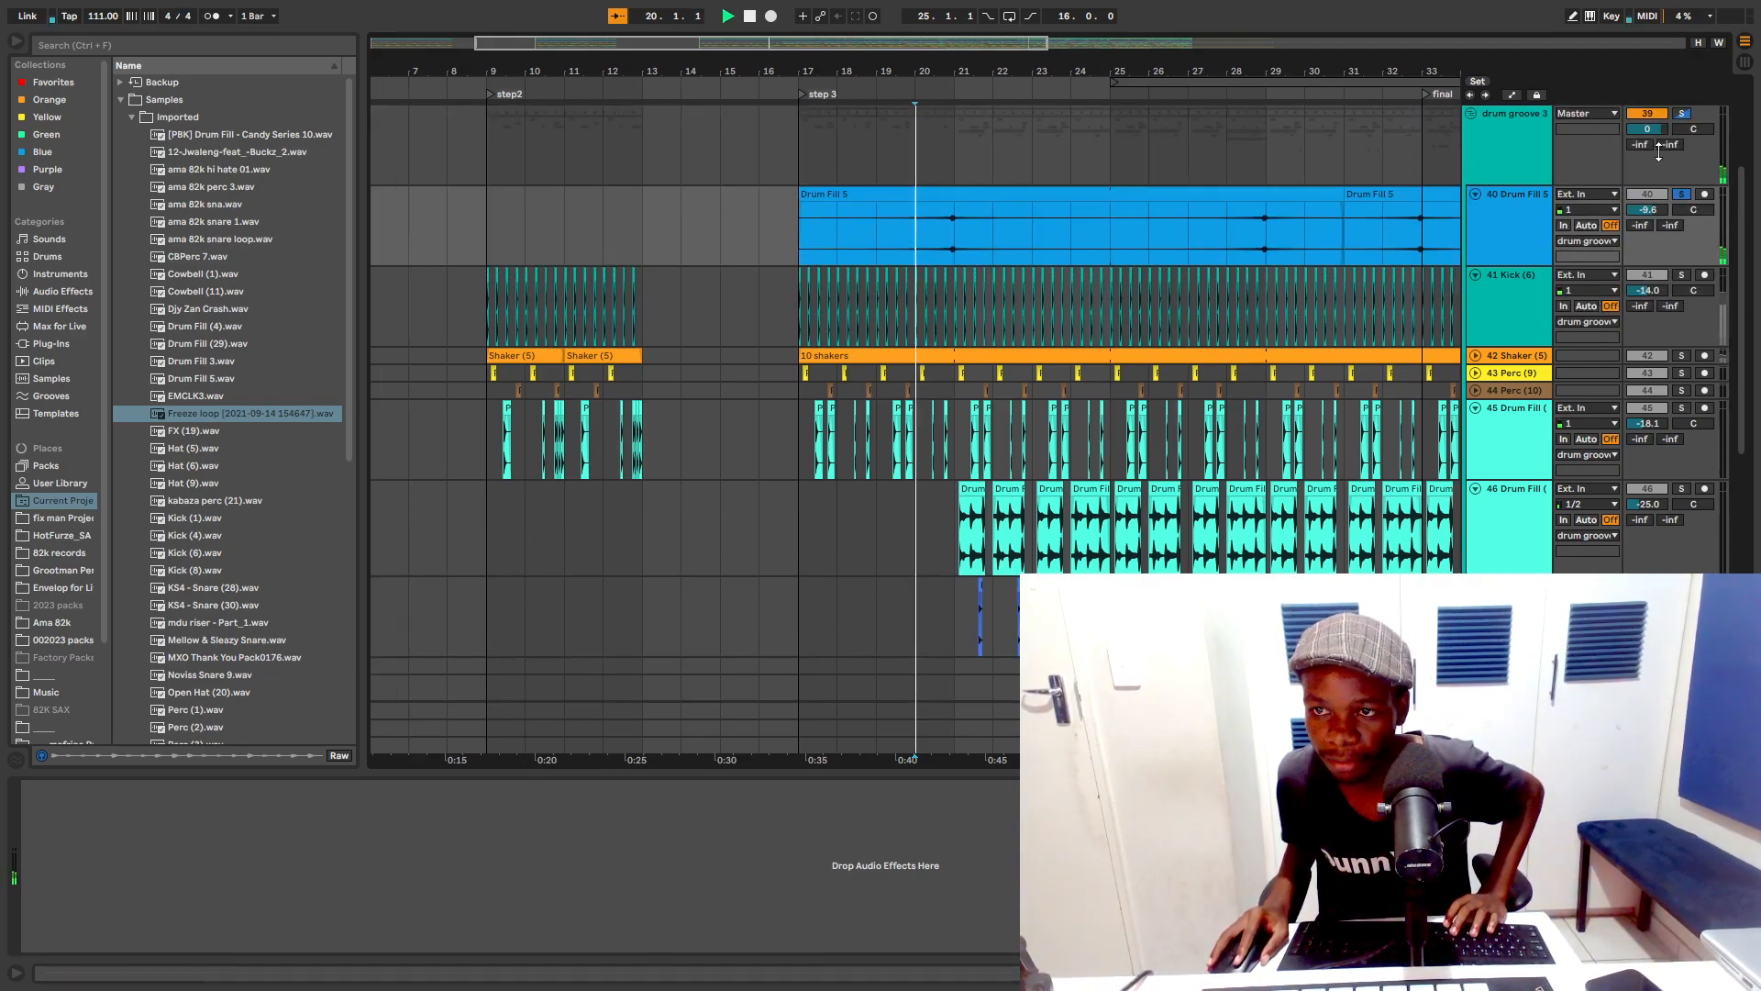
# Step: Play the full drum groove group, then solo only Drum Fill track 46 and play it from bar 21
pyautogui.click(1680, 114)
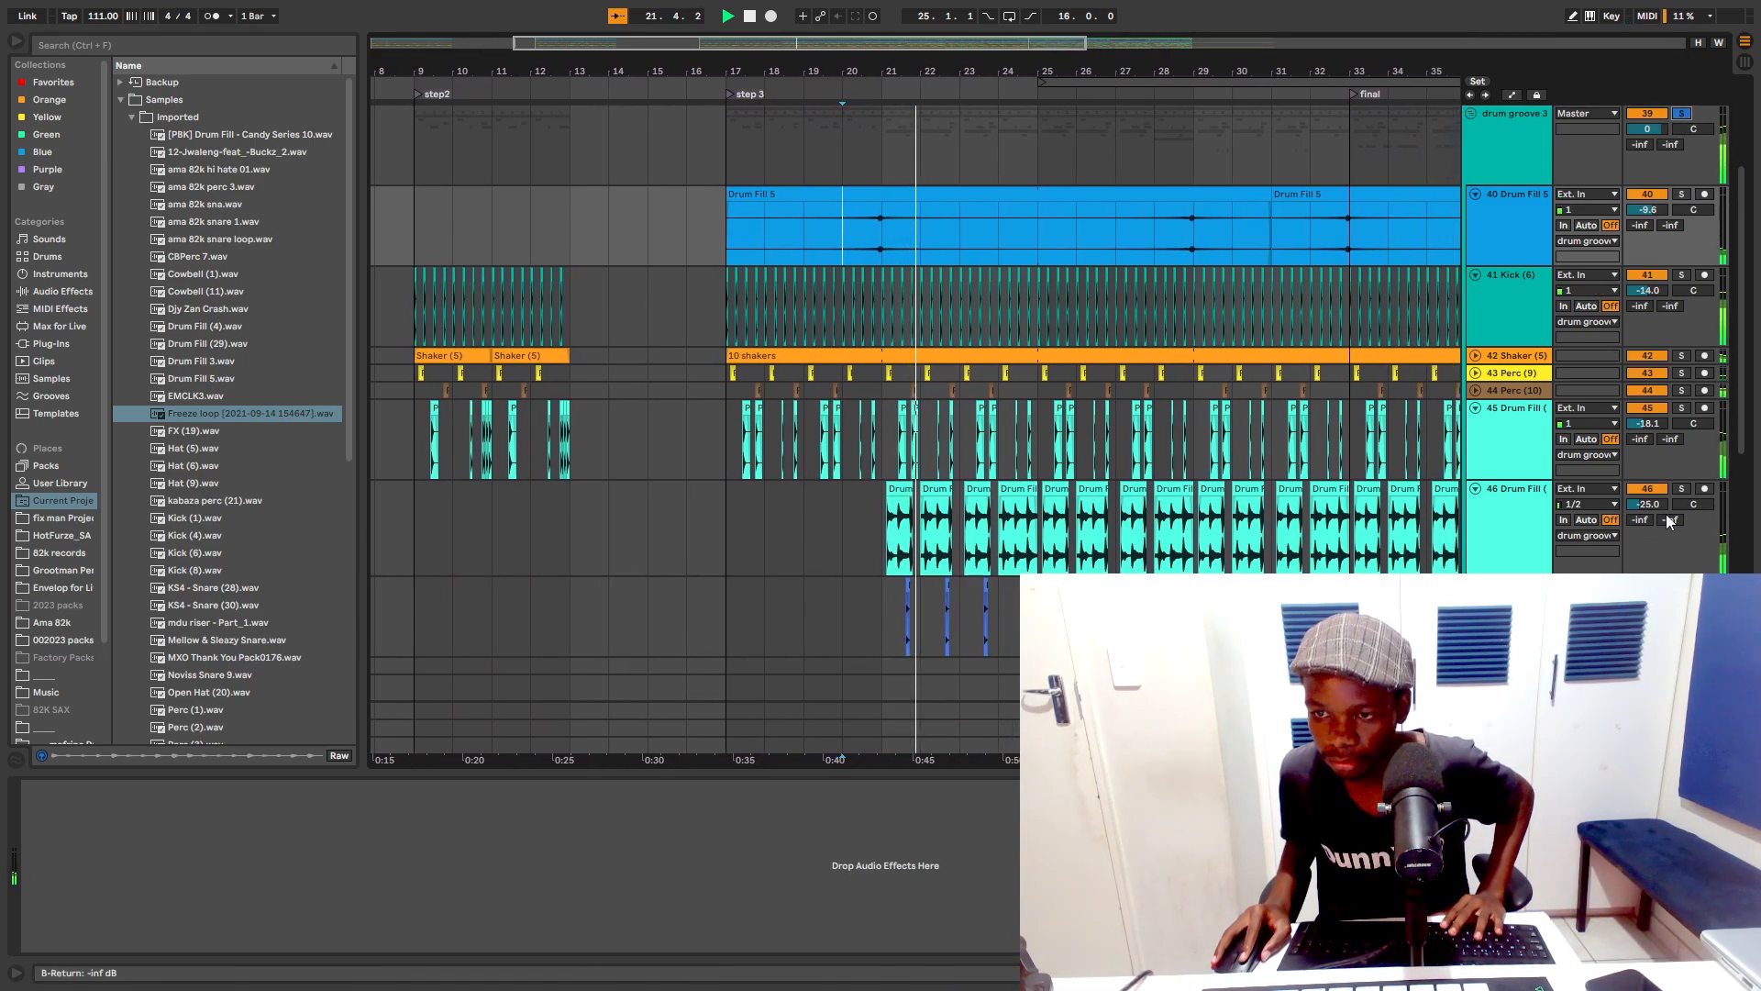
pyautogui.click(1681, 488)
pyautogui.click(1531, 496)
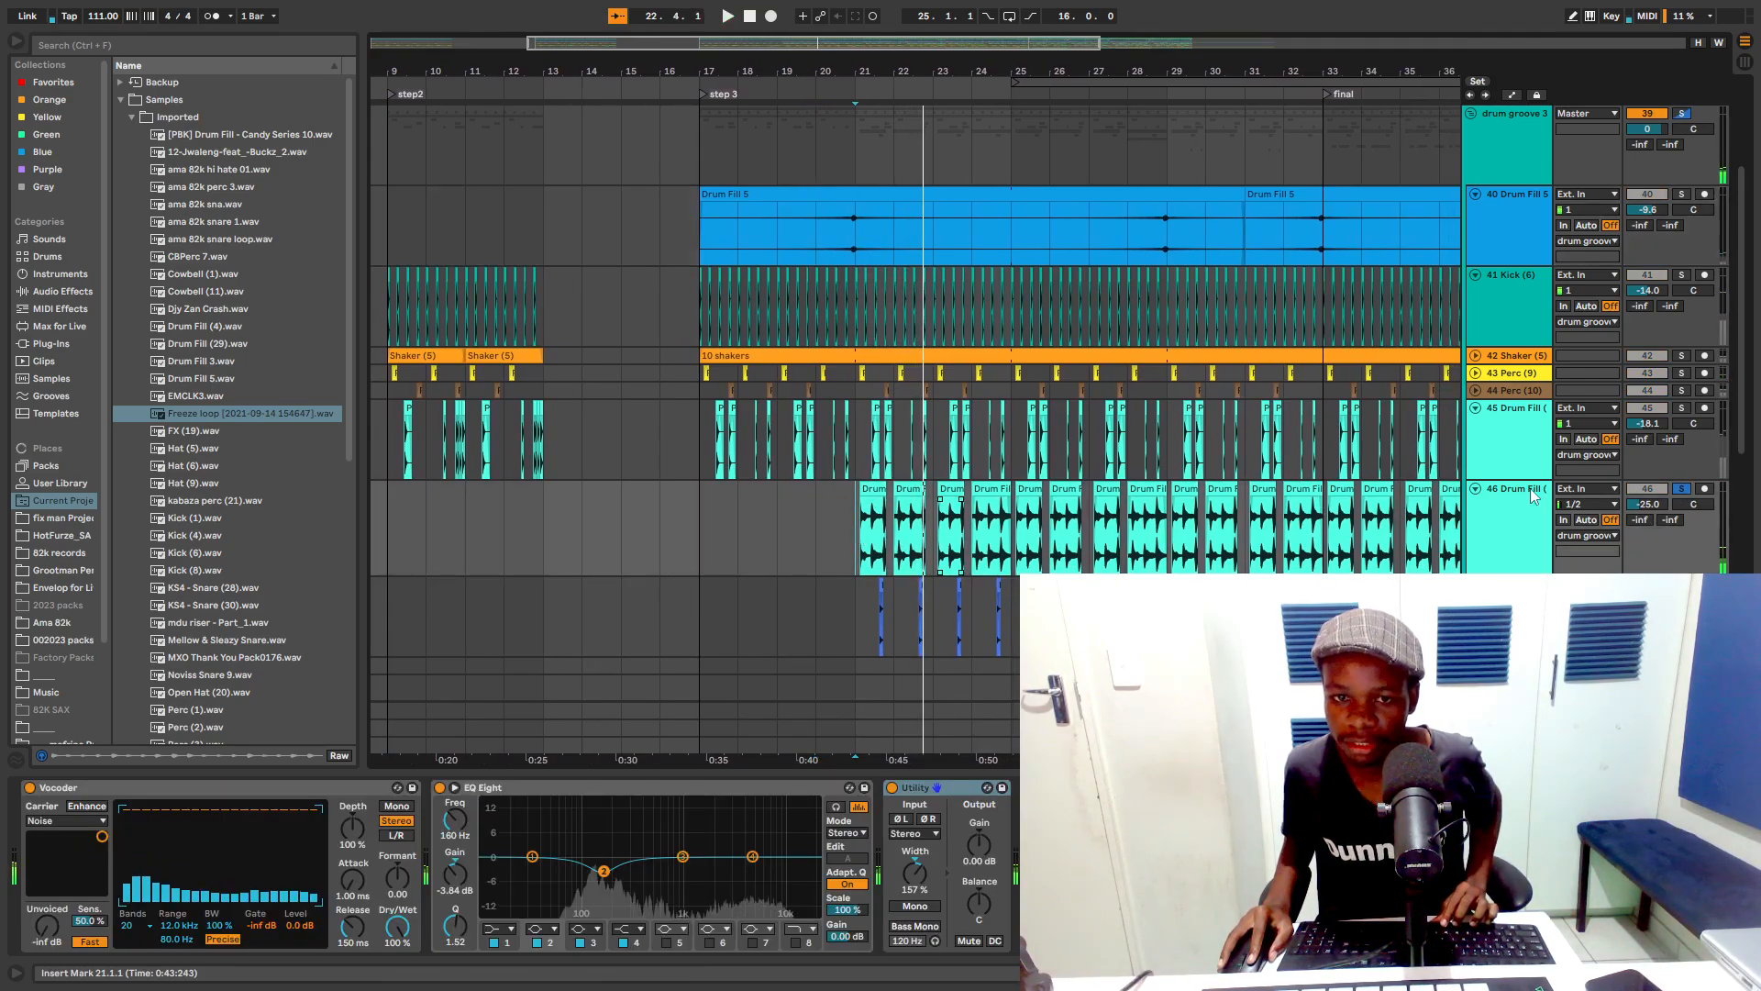
pyautogui.press('space')
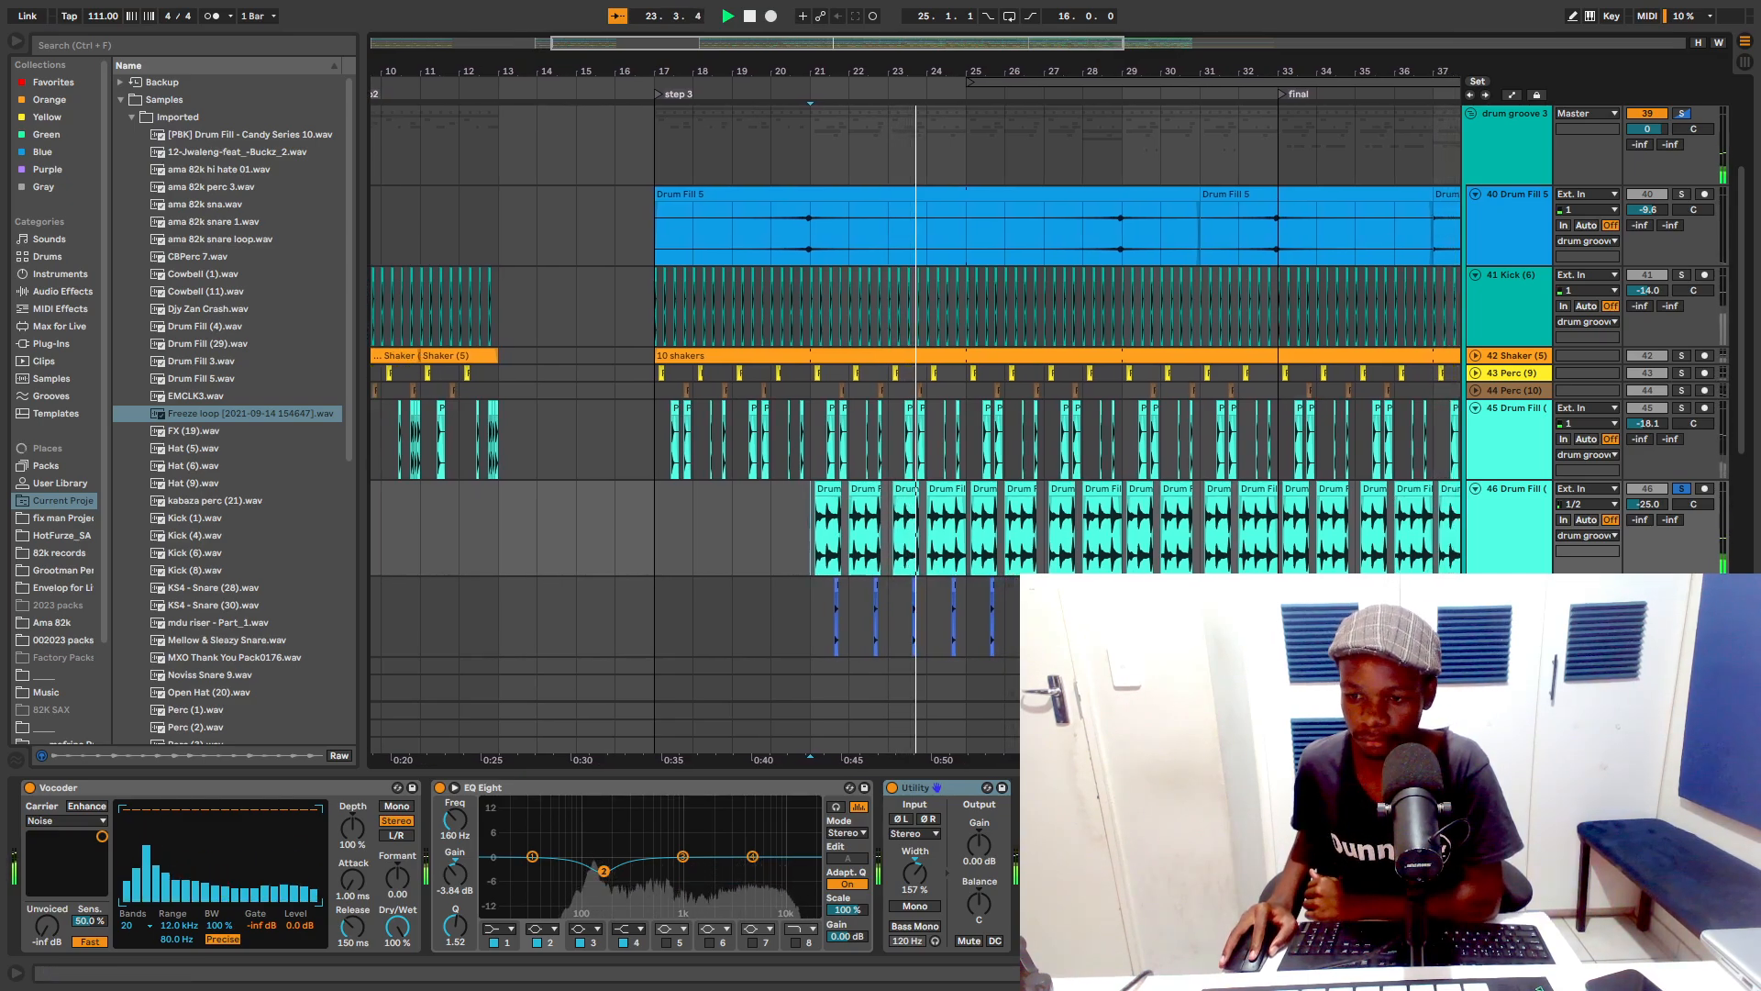
# Step: Open the Drum Fill (4) clip at the start of bar 21 on track 46 to examine its waveform
pyautogui.hotkey('shift', 'Tab')
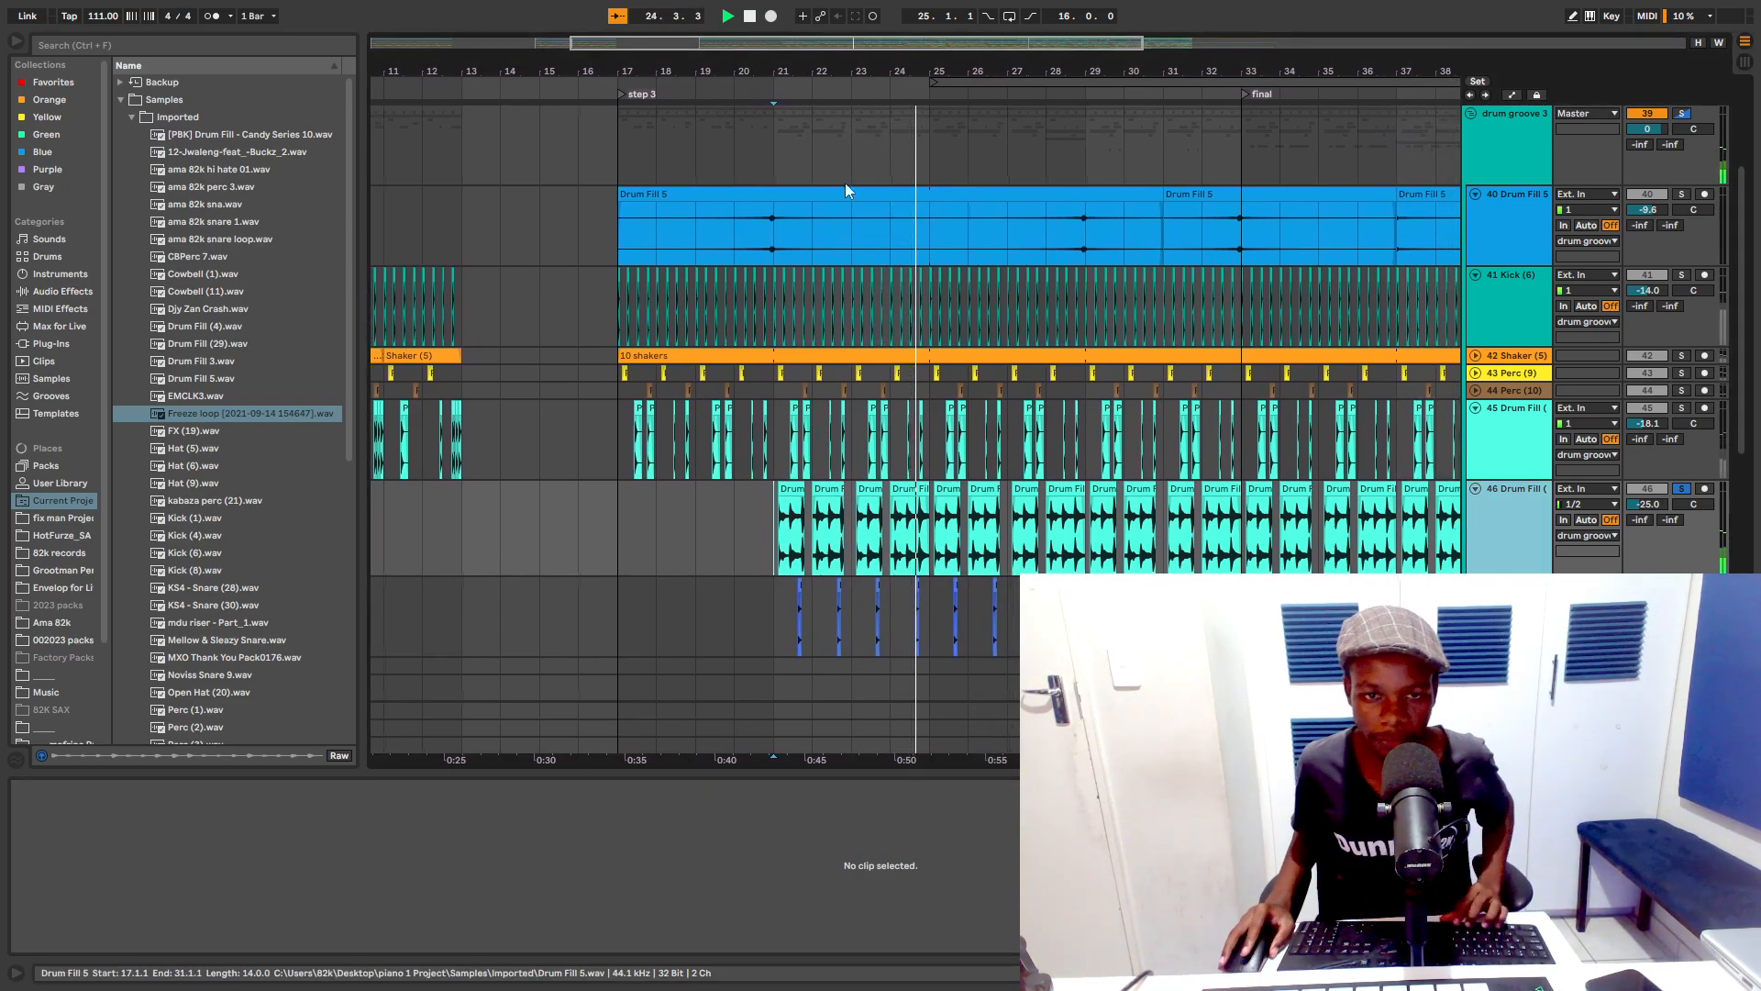
pyautogui.scroll(5, 839, 185)
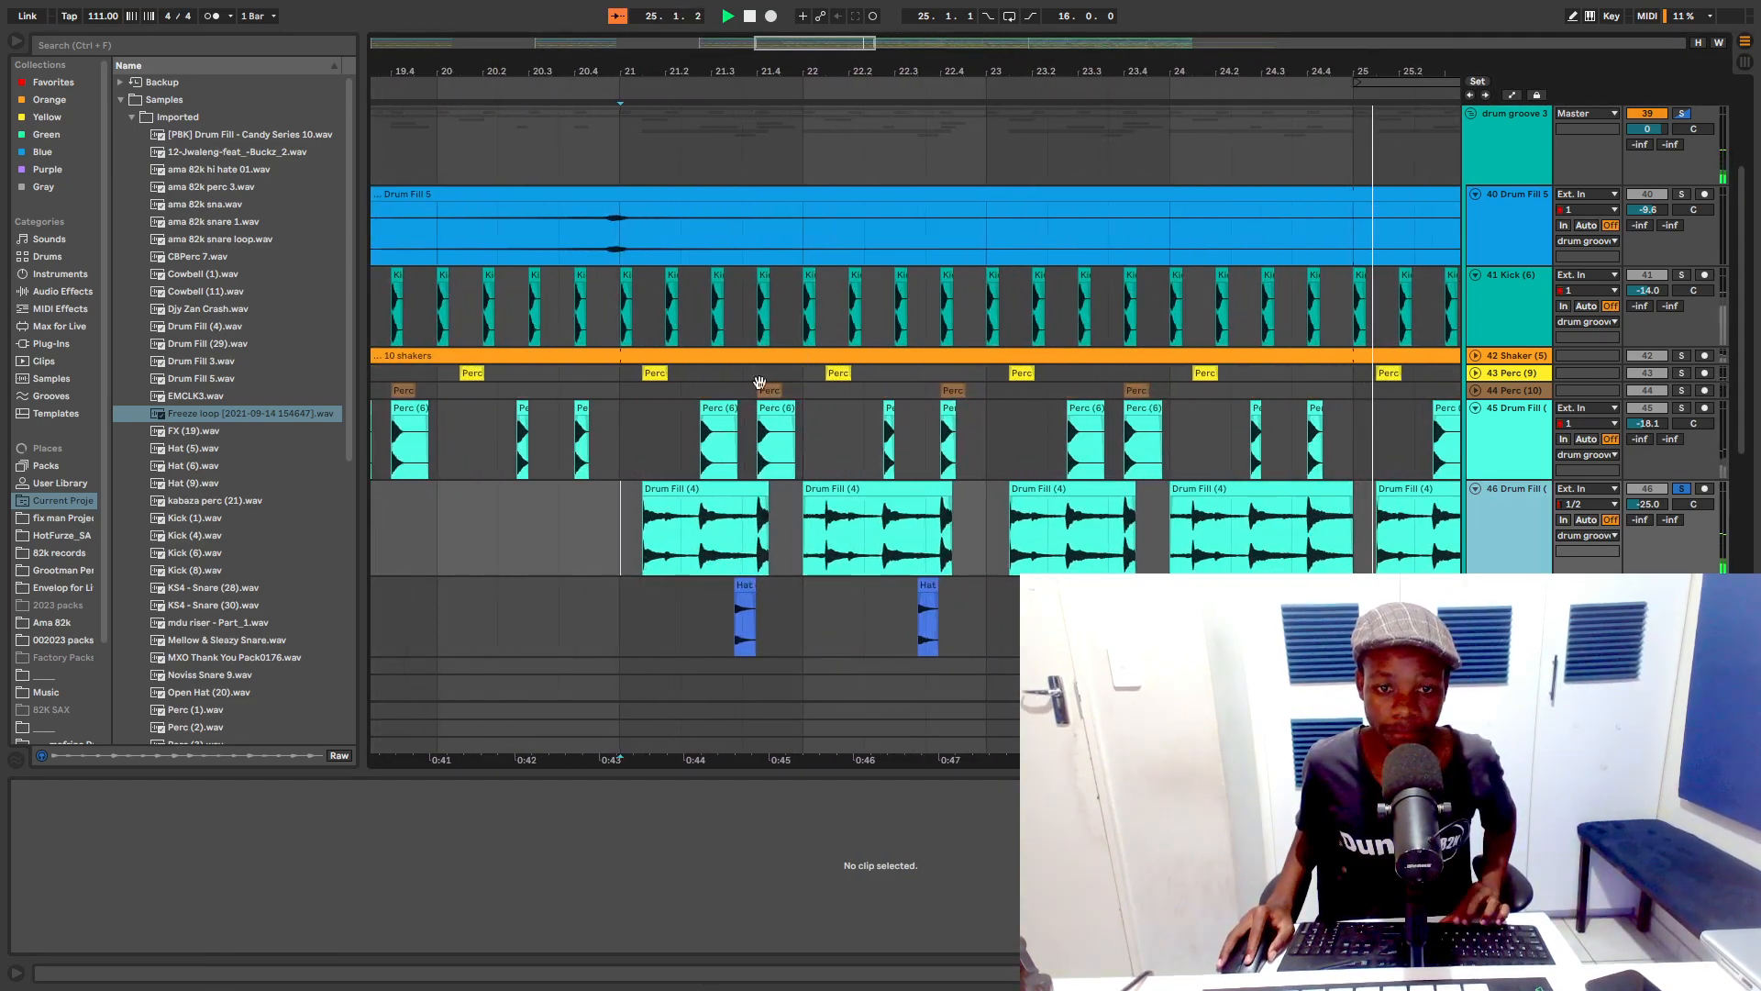
pyautogui.click(676, 505)
# Step: Expand Drum Fill track 48, solo it, and play its Drum Fill (4) clip at bar 28
pyautogui.scroll(-5, 1092, 347)
pyautogui.scroll(-3, 1091, 347)
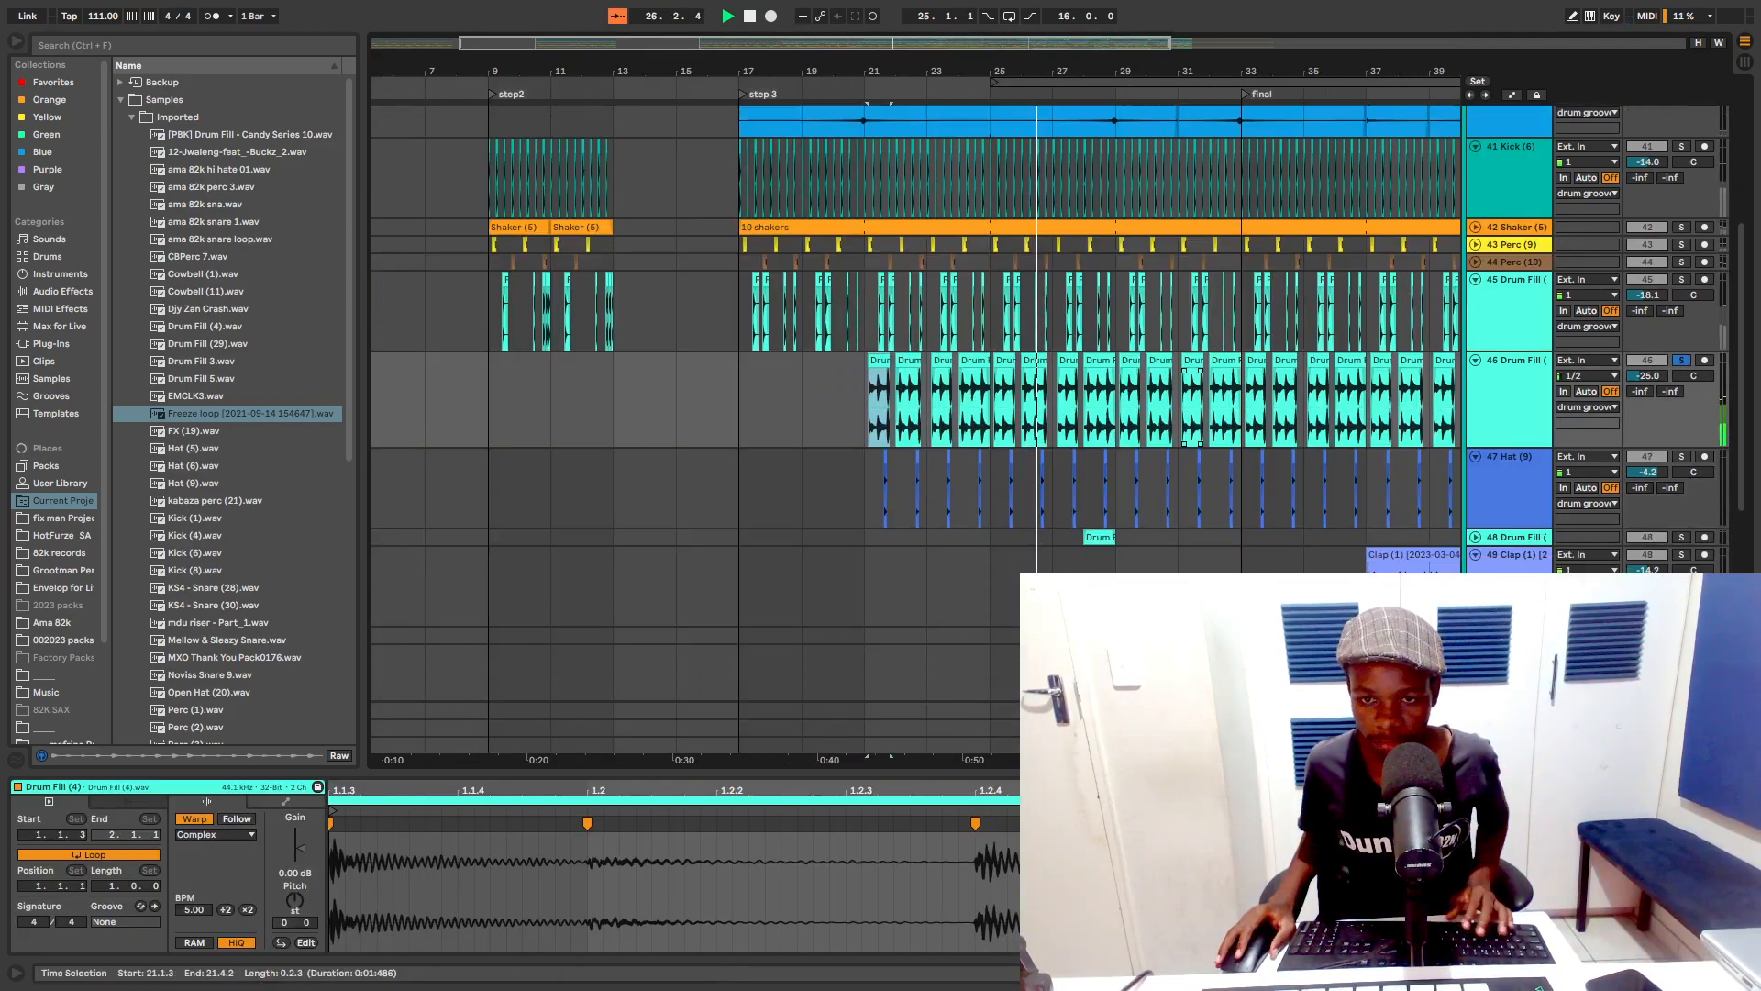
pyautogui.scroll(-1, 1527, 486)
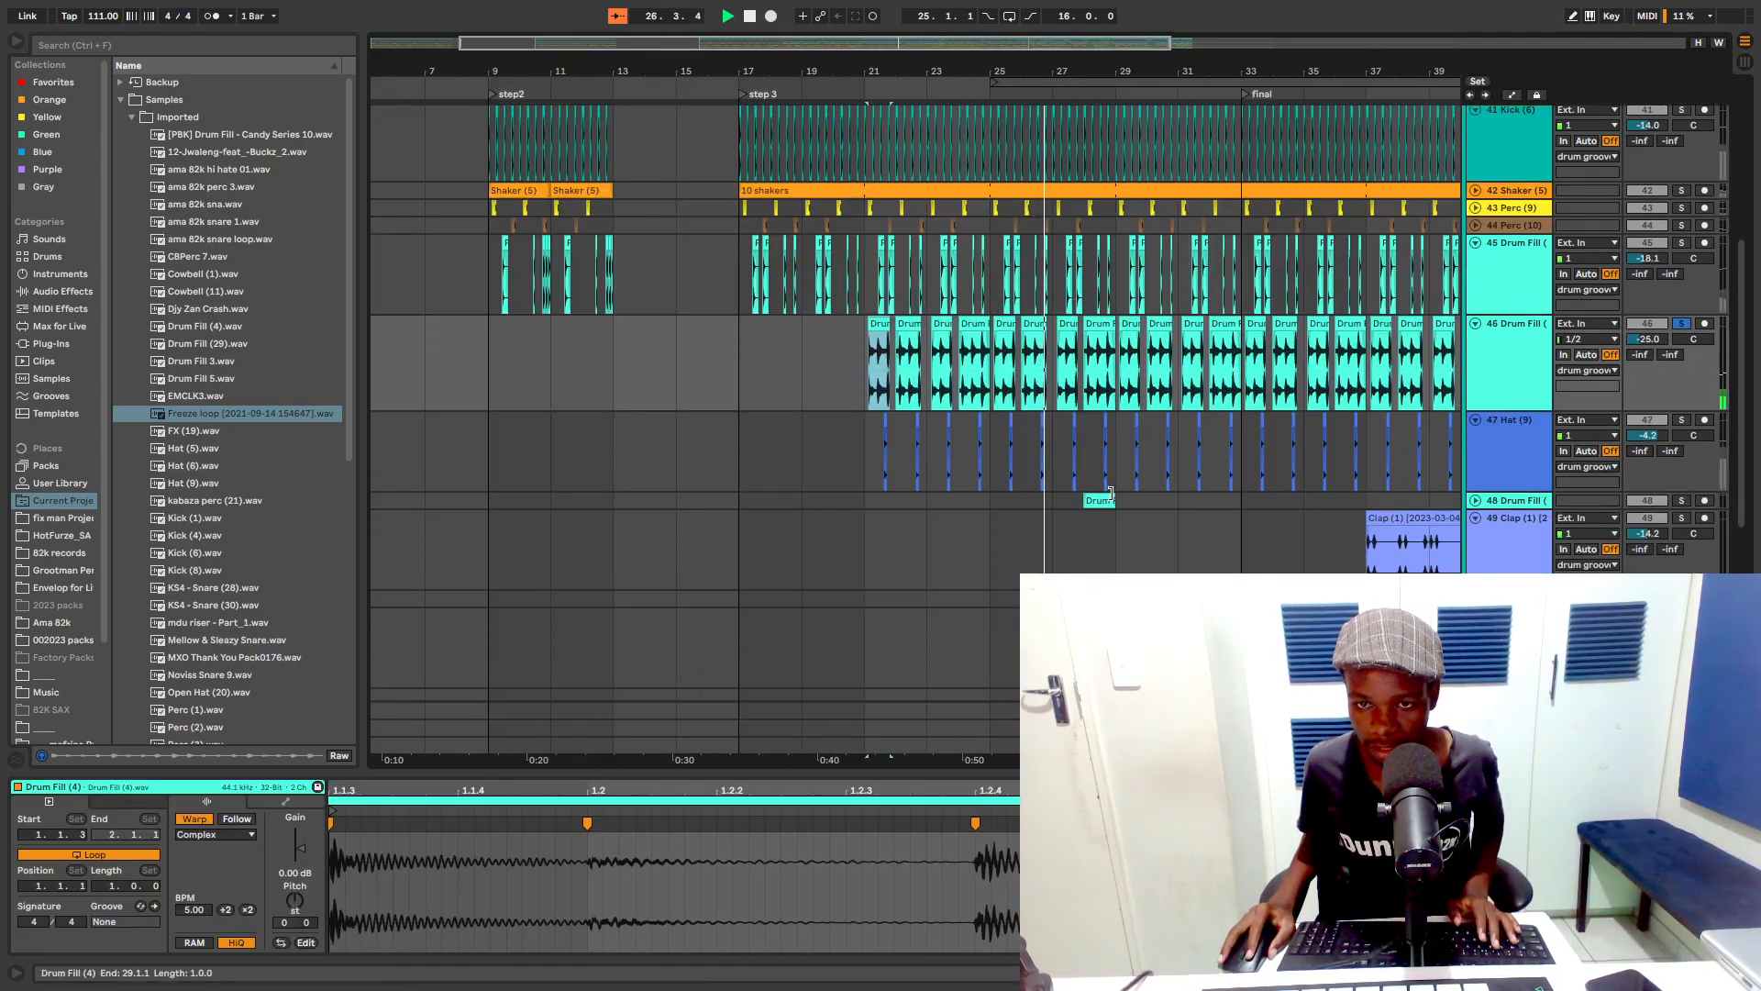
pyautogui.click(1476, 501)
pyautogui.press('space')
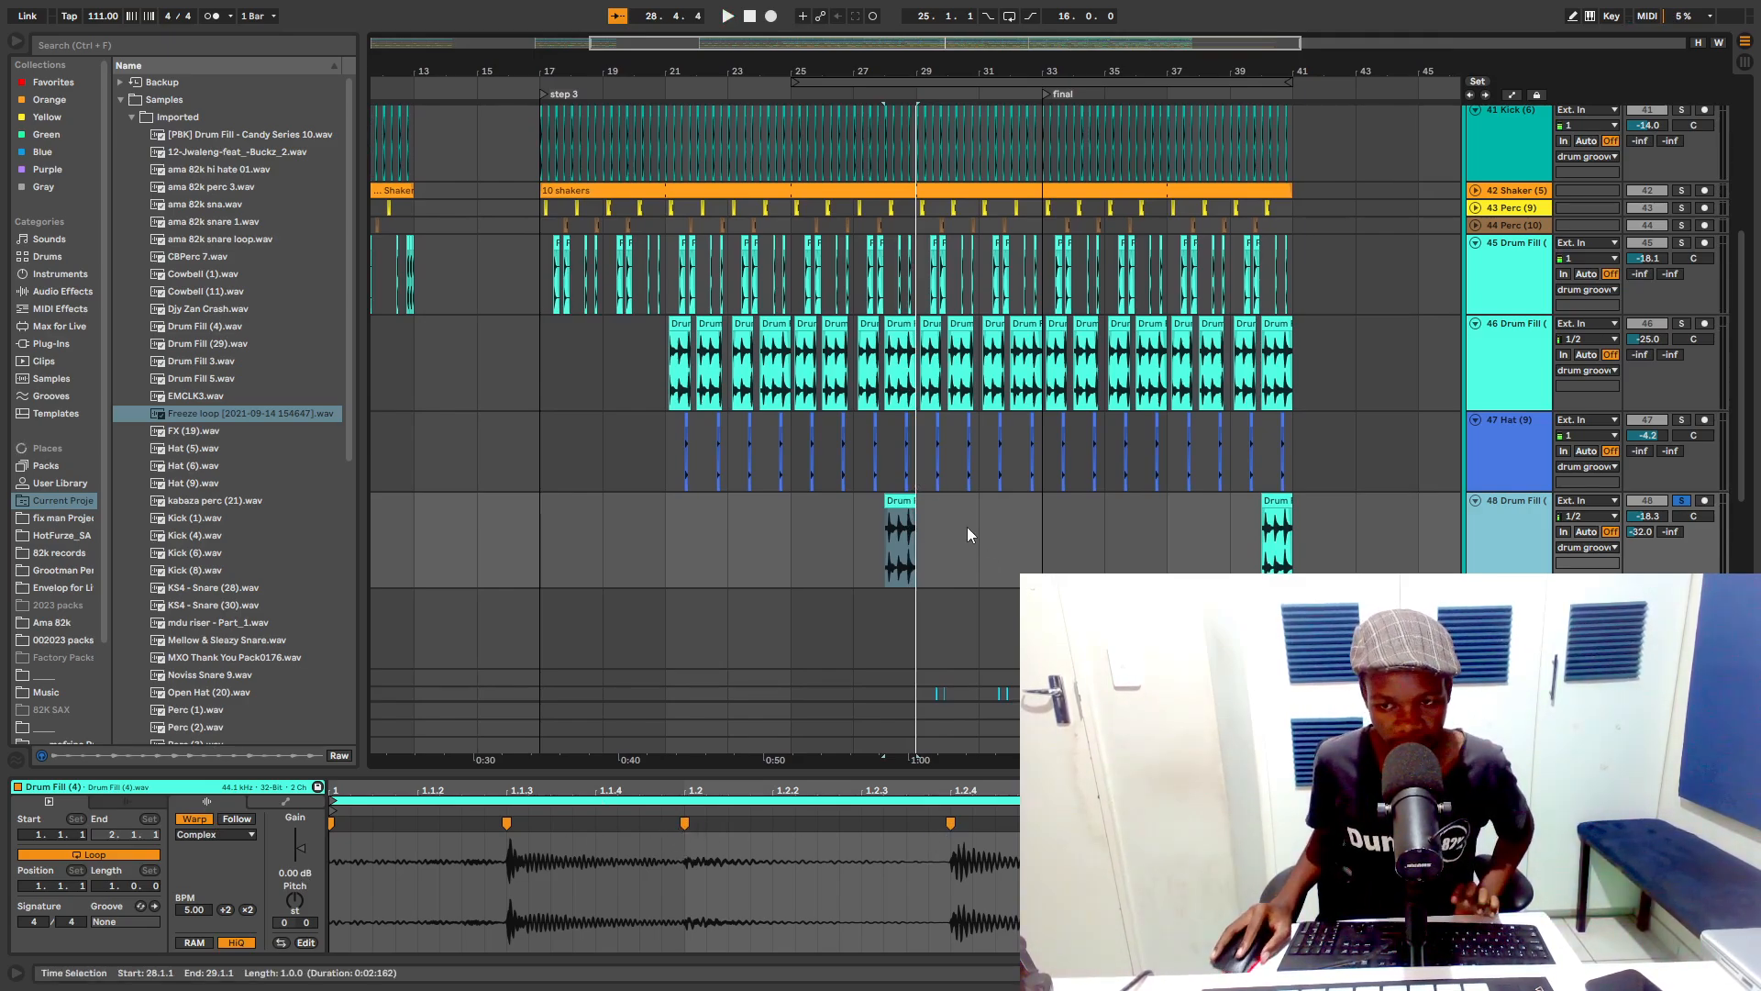
pyautogui.press('space')
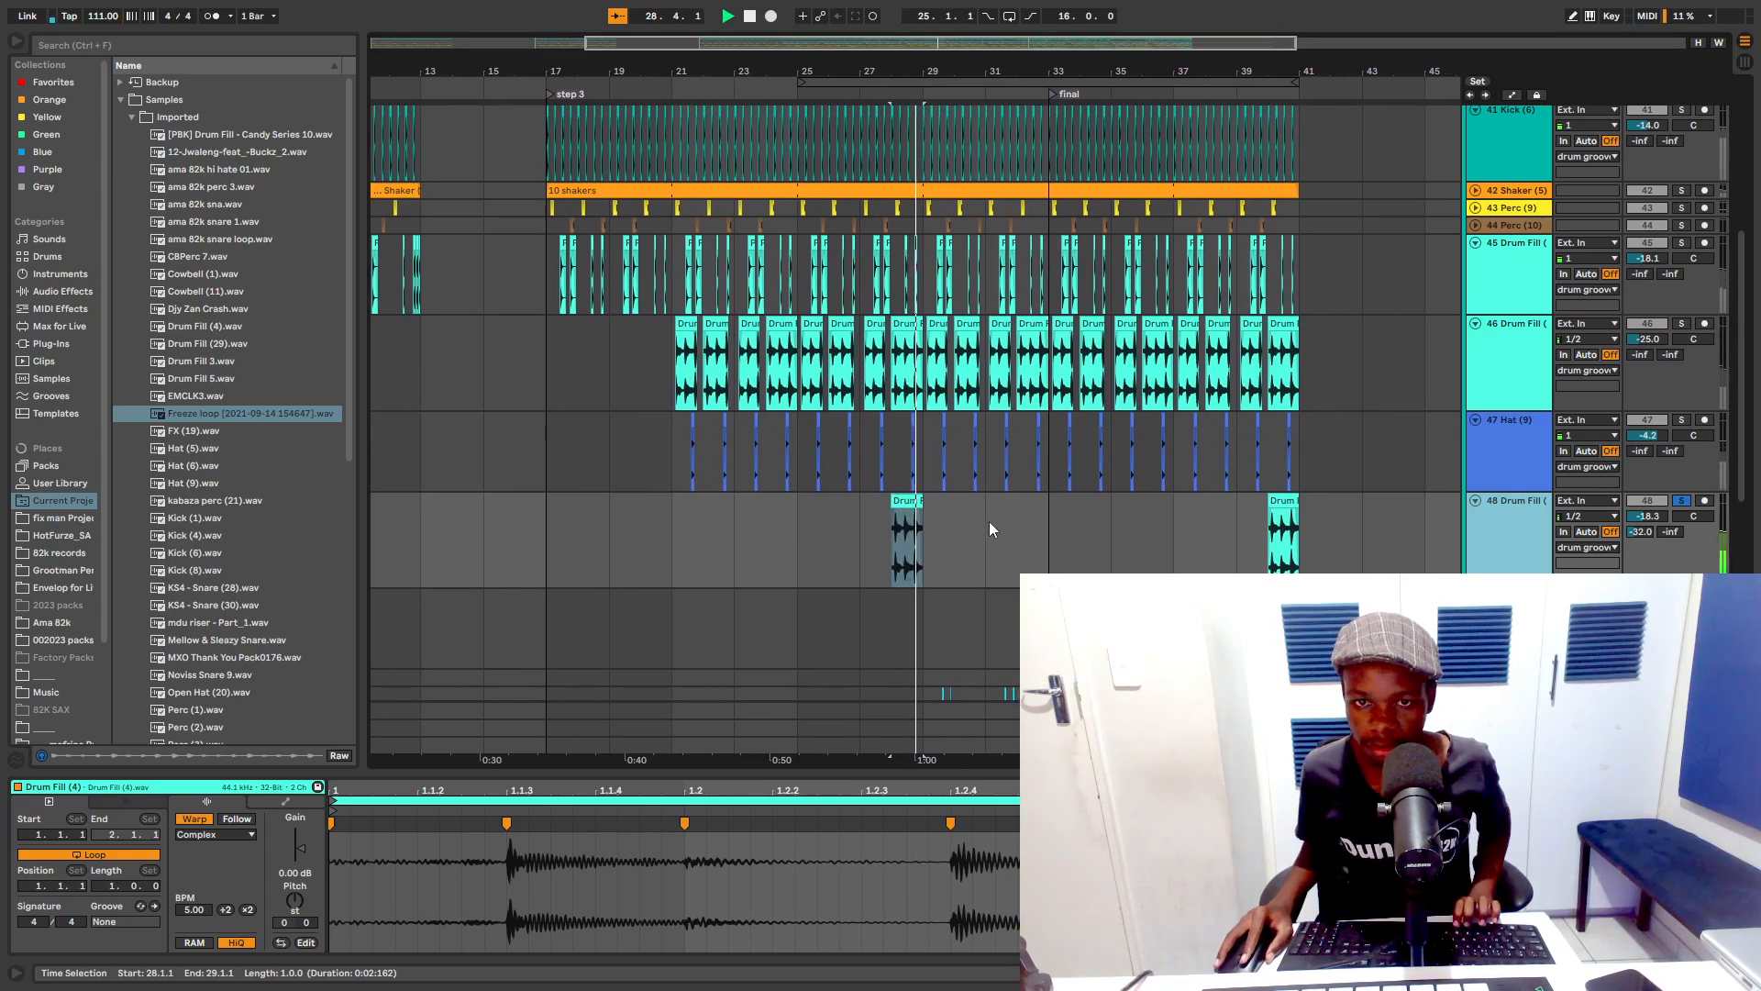
pyautogui.press('space')
# Step: Solo only Drum Fill track 46 again, show its effect devices, and play it from bar 21
pyautogui.scroll(2, 952, 454)
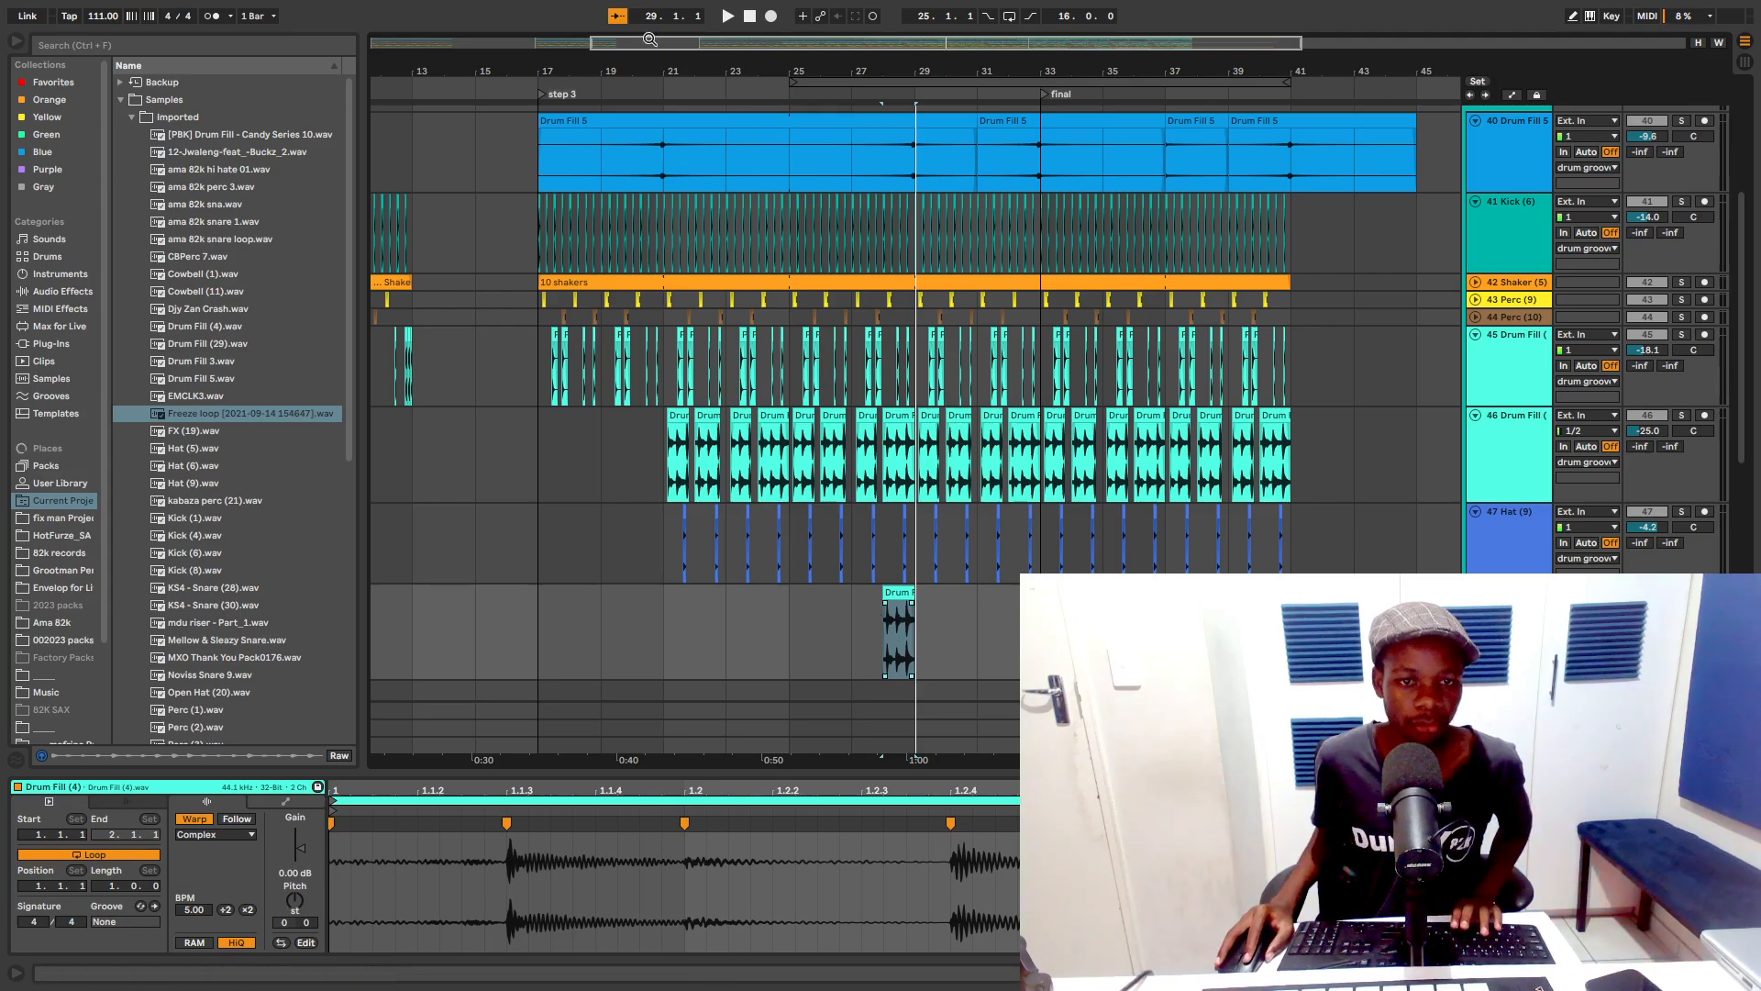
pyautogui.moveTo(693, 68); pyautogui.dragTo(639, 163)
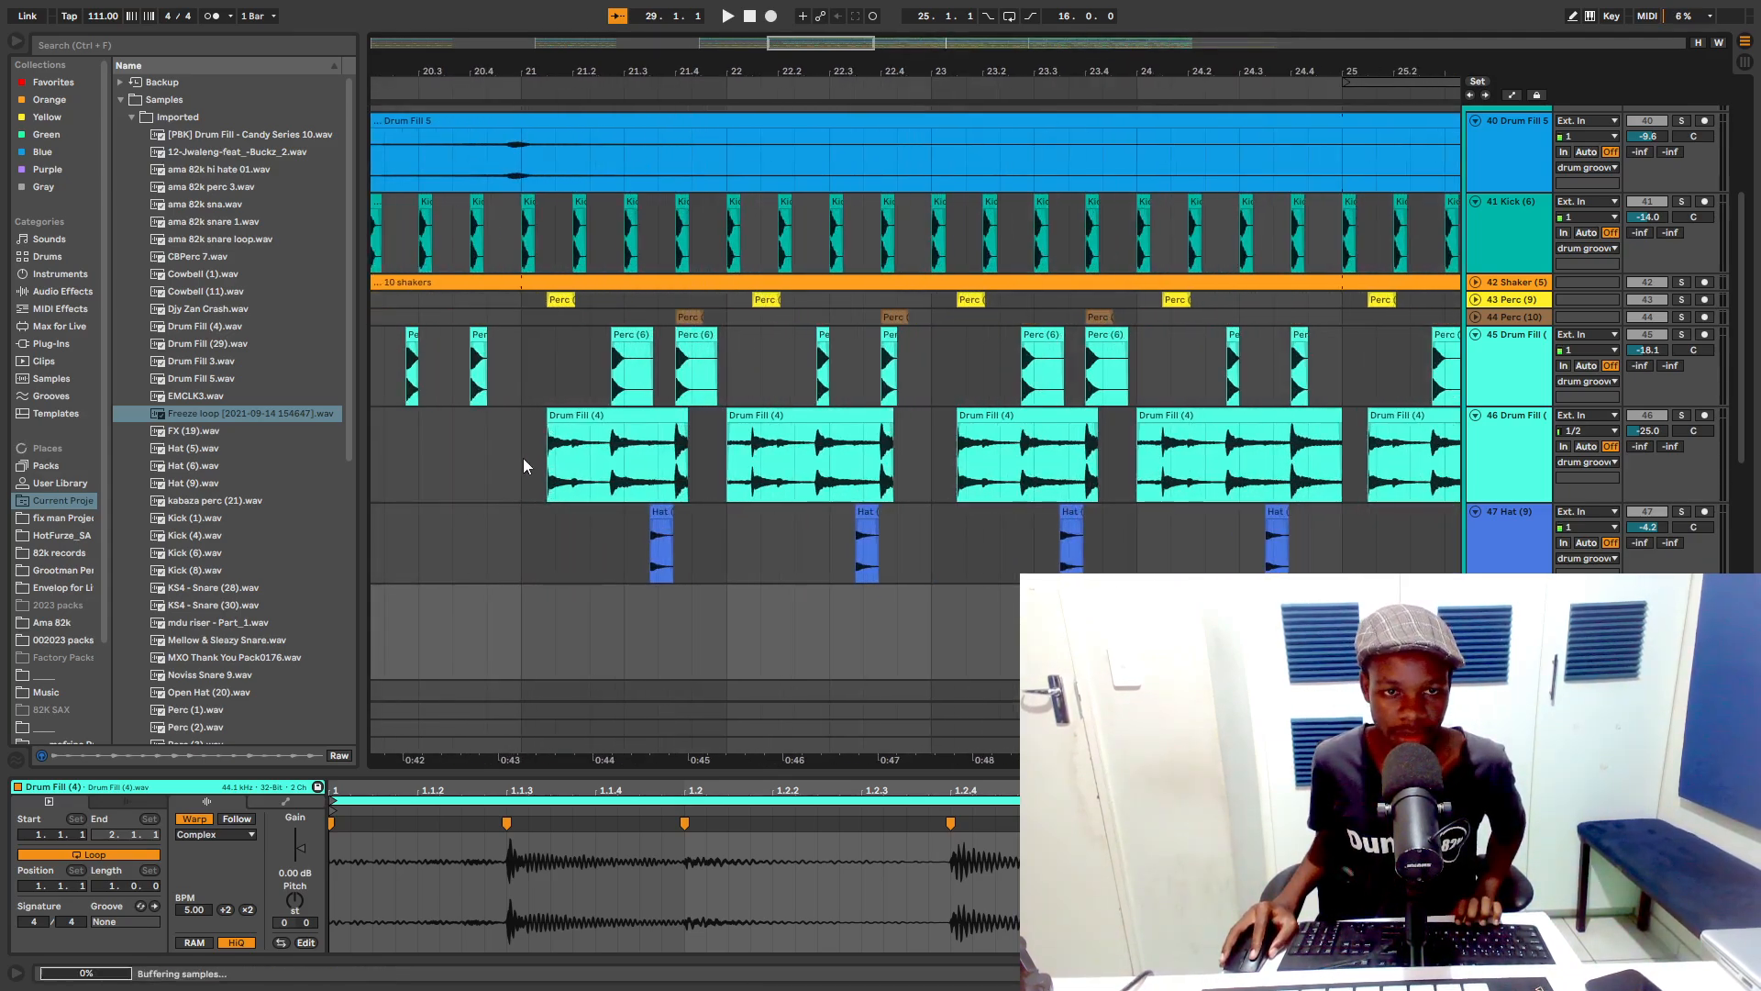
pyautogui.moveTo(522, 458); pyautogui.dragTo(1240, 444)
pyautogui.click(1505, 451)
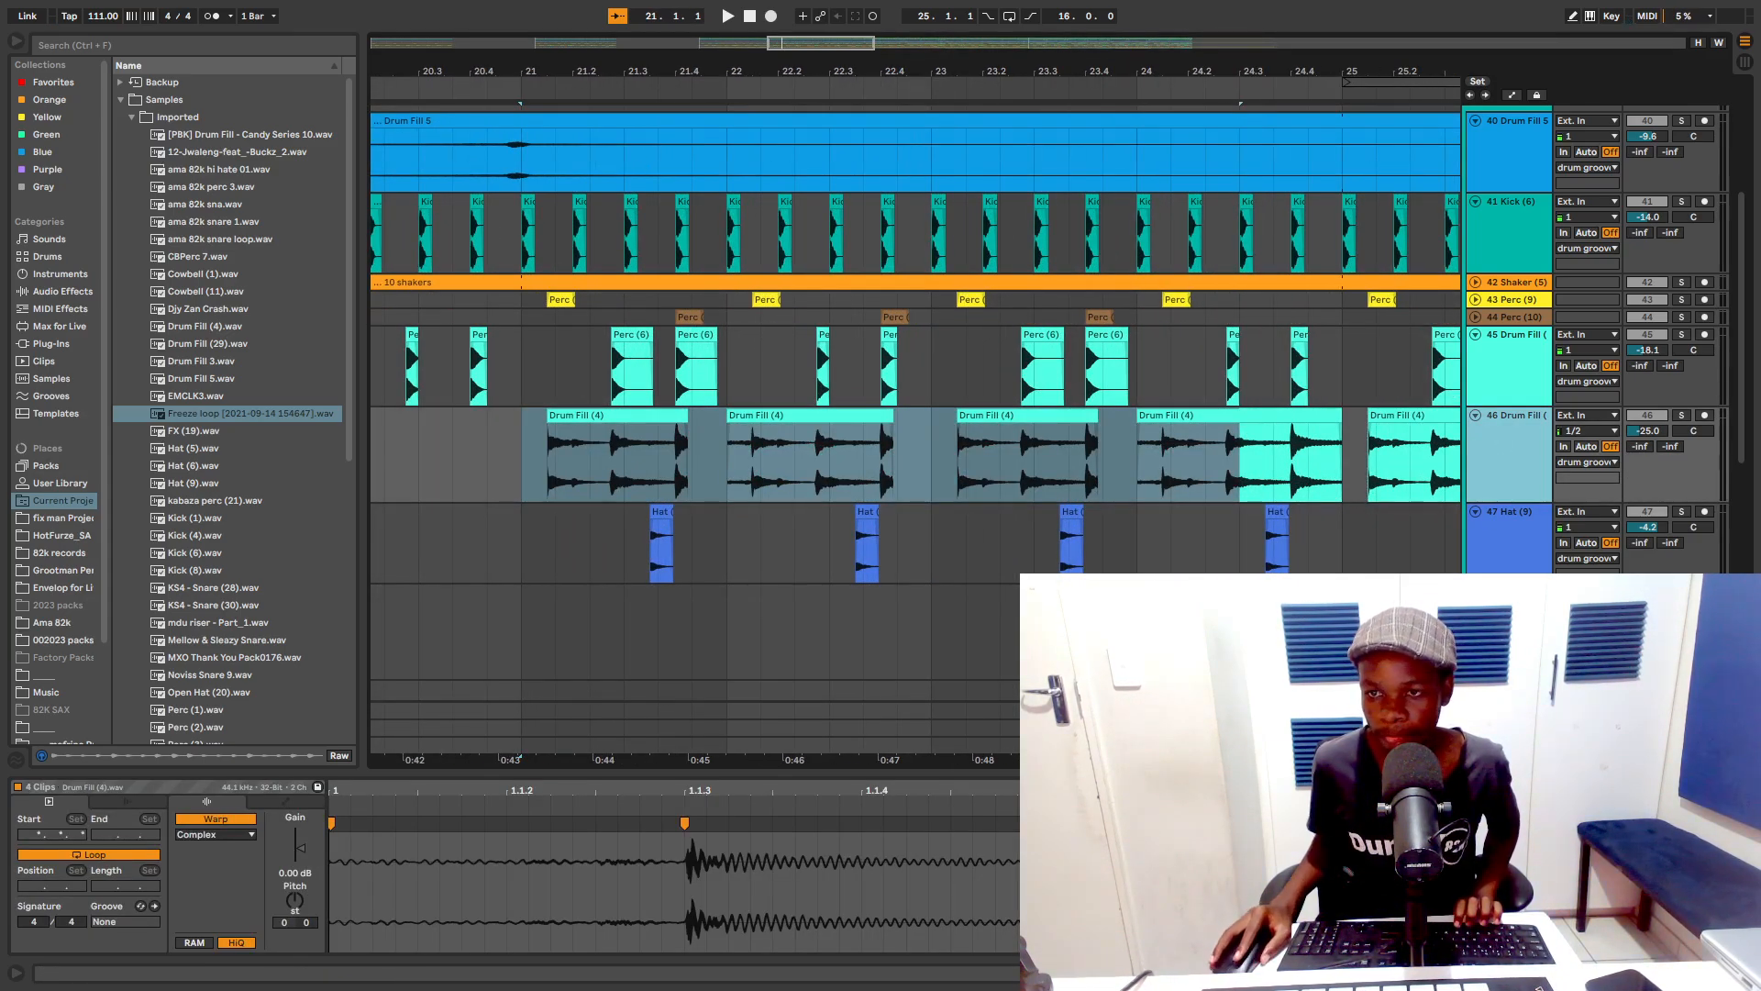
pyautogui.click(1687, 417)
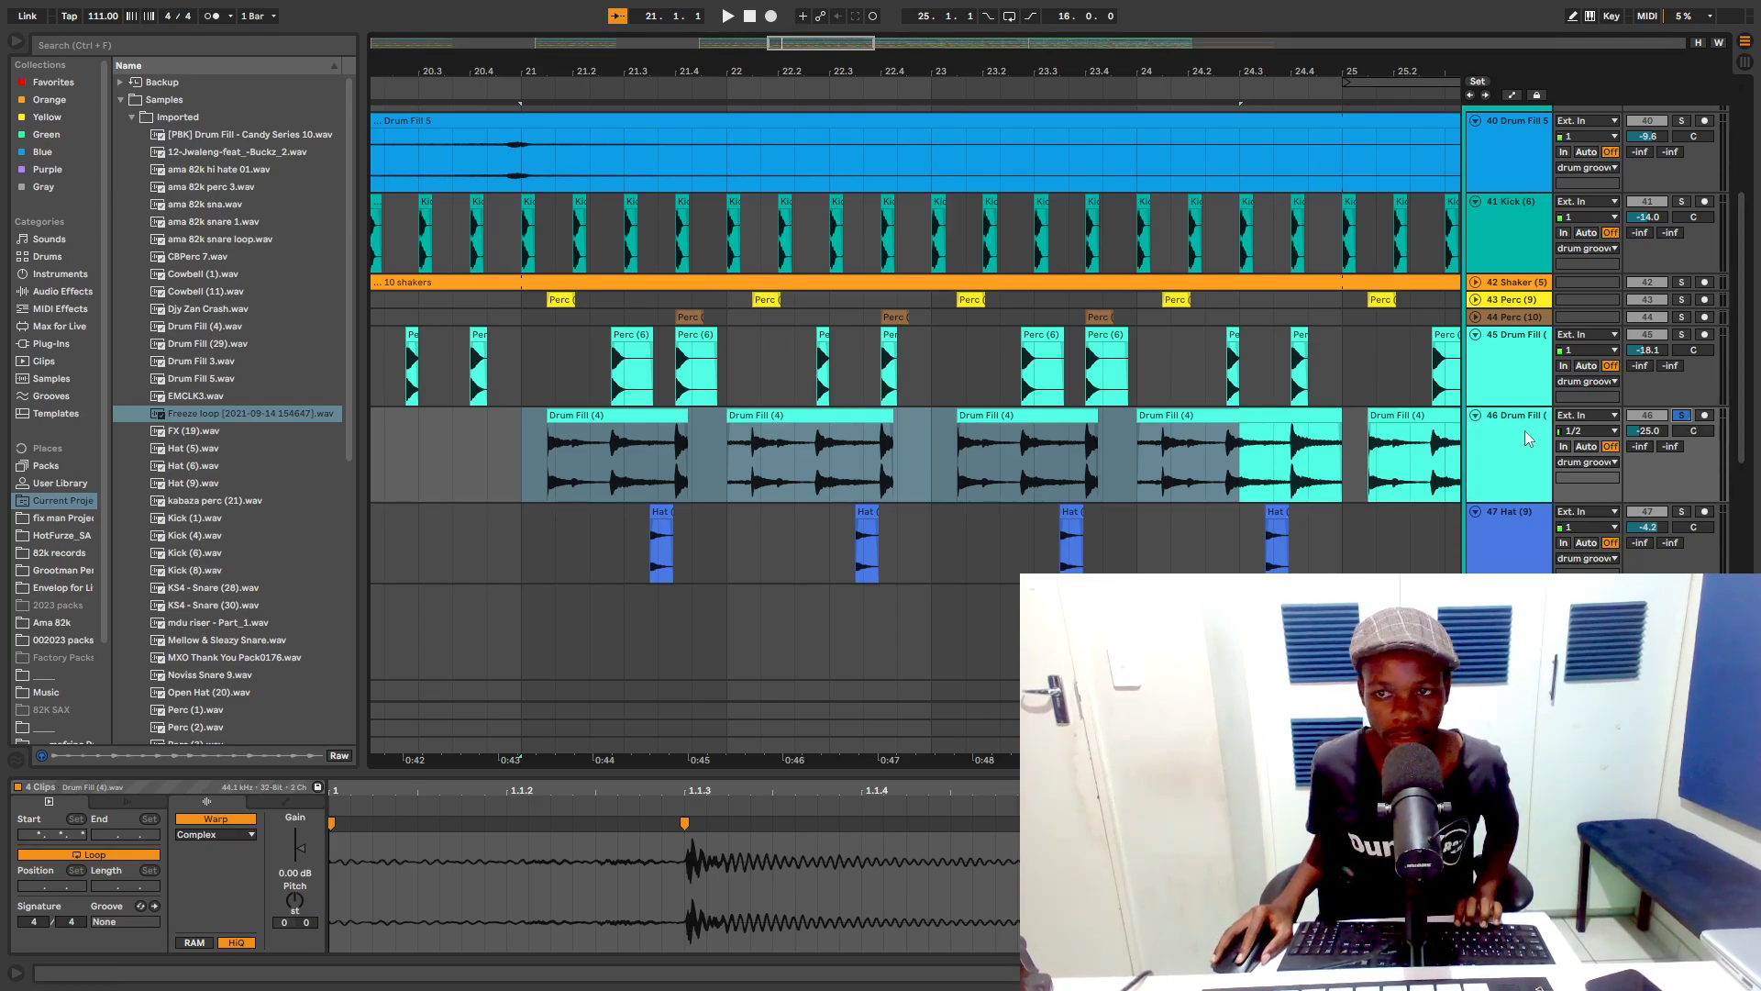
pyautogui.hotkey('shift', 'Tab')
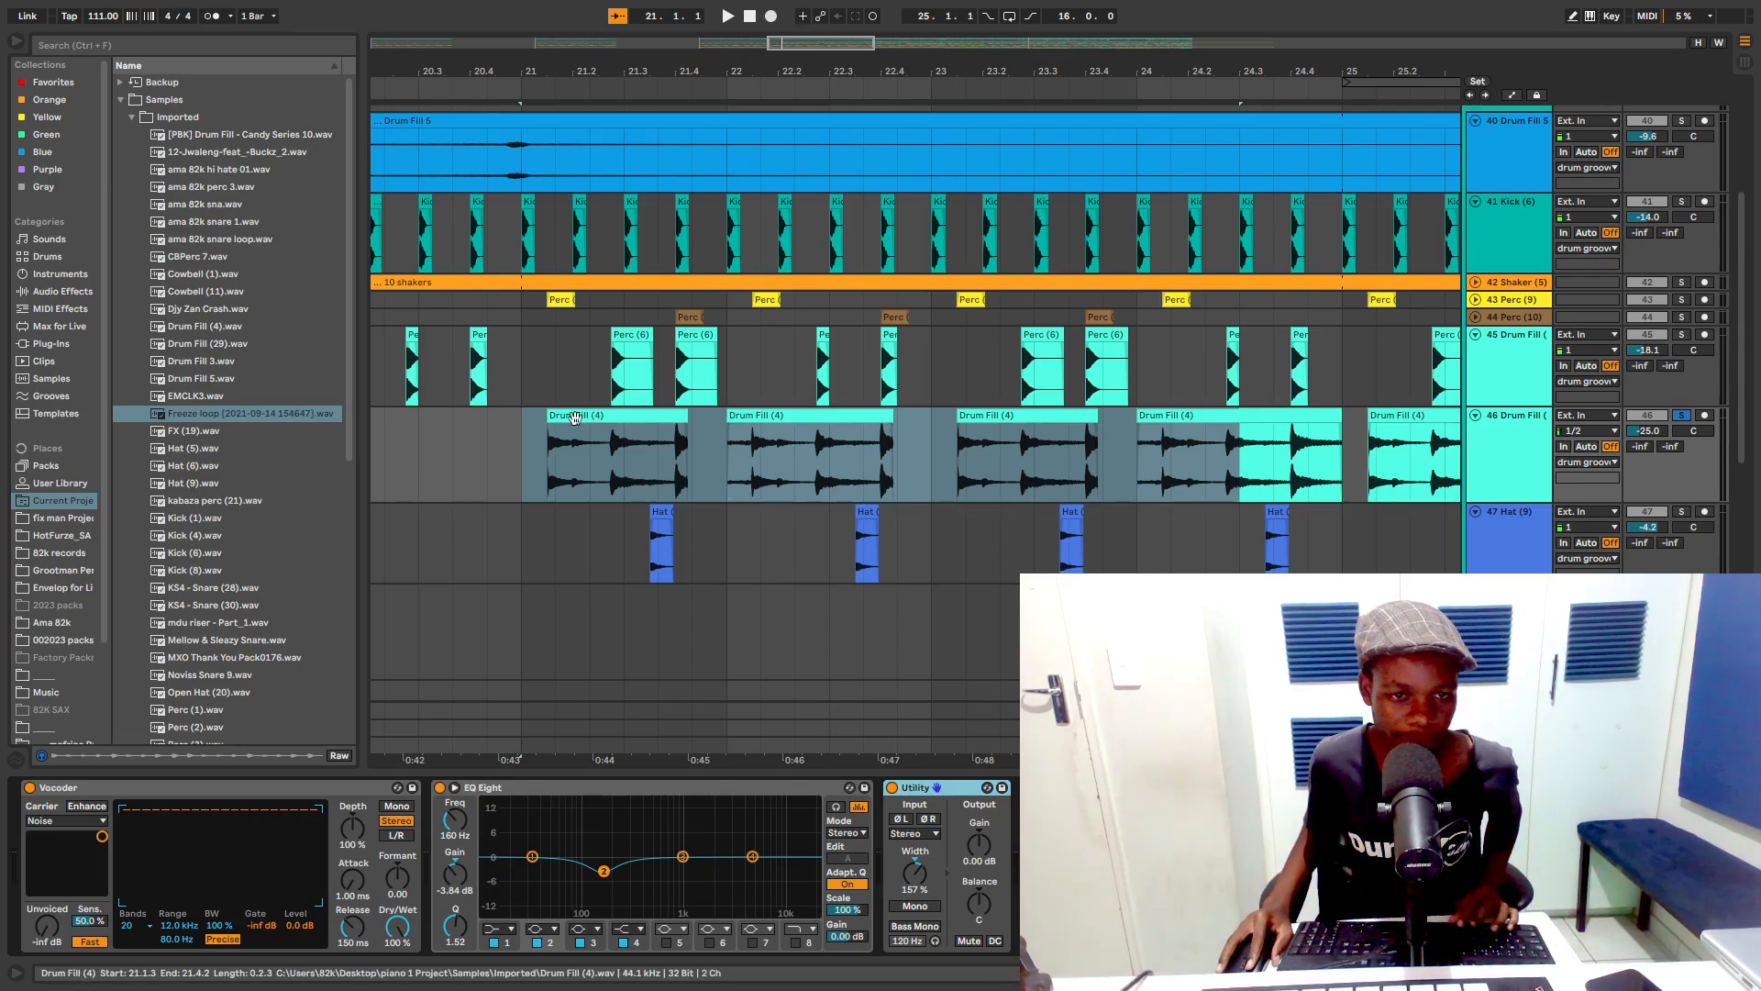
pyautogui.click(520, 456)
pyautogui.press('space')
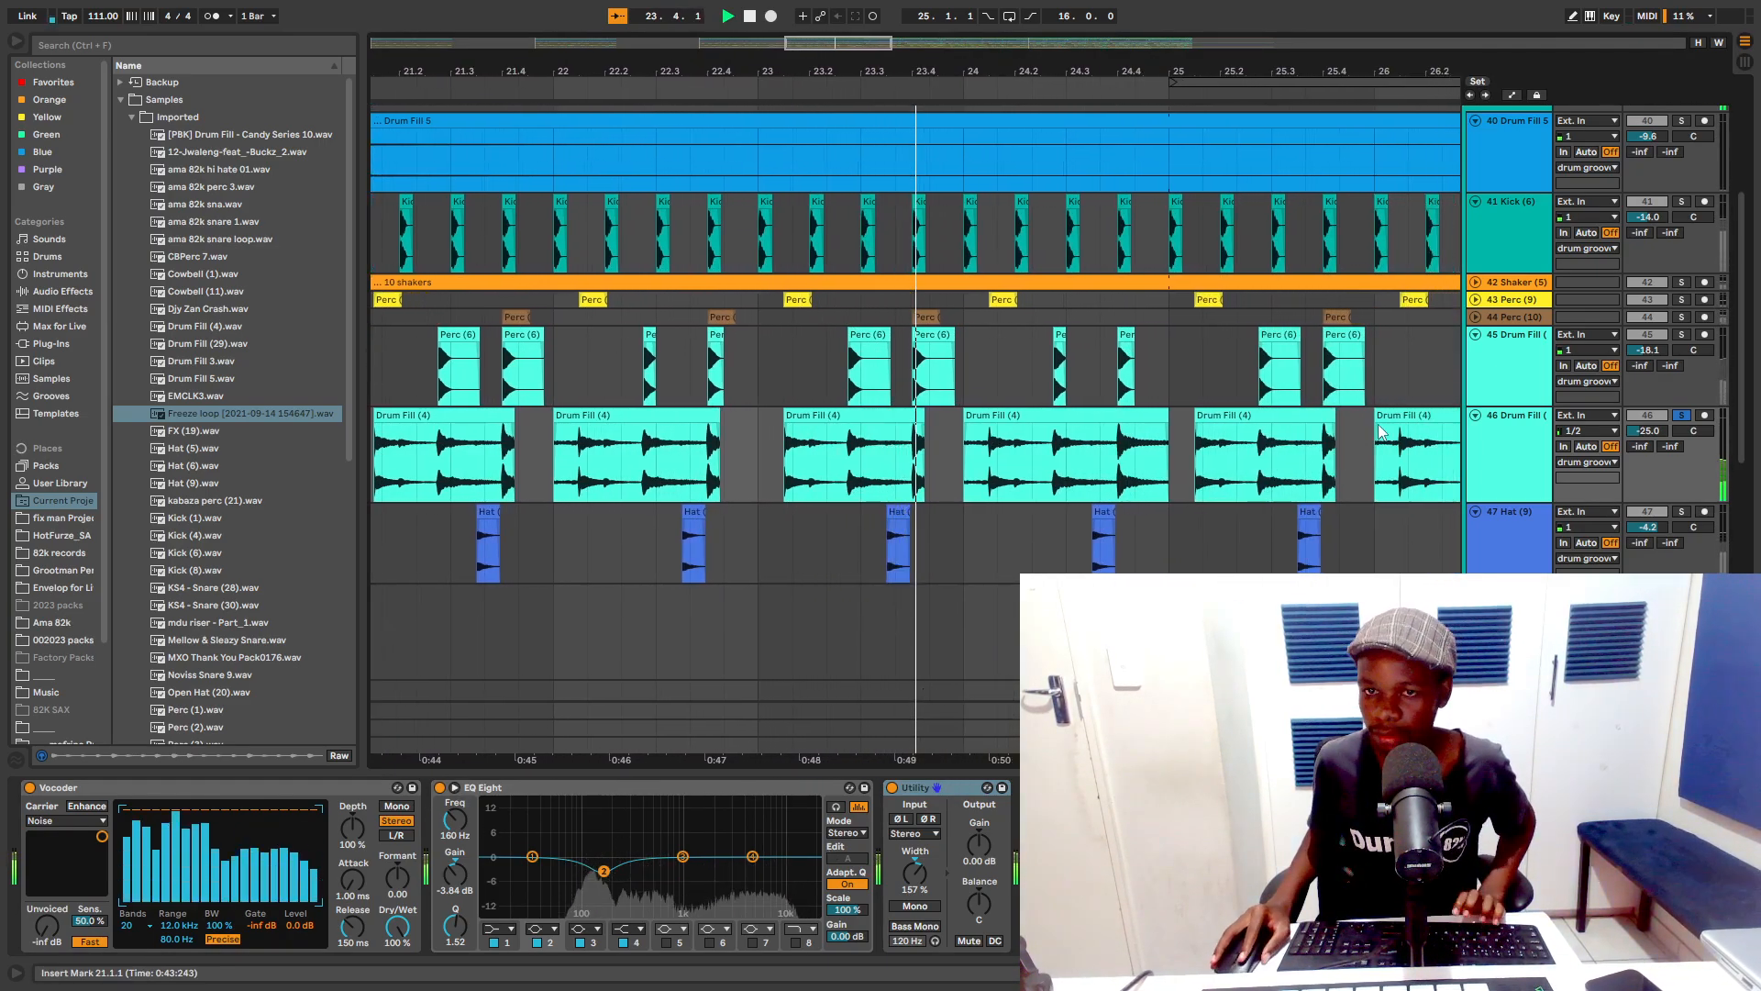
# Step: Play tracks 40 to 46 soloed together from bar 21, and collapse the Drum Fill 5 and Kick (6) tracks
pyautogui.scroll(3, 1609, 331)
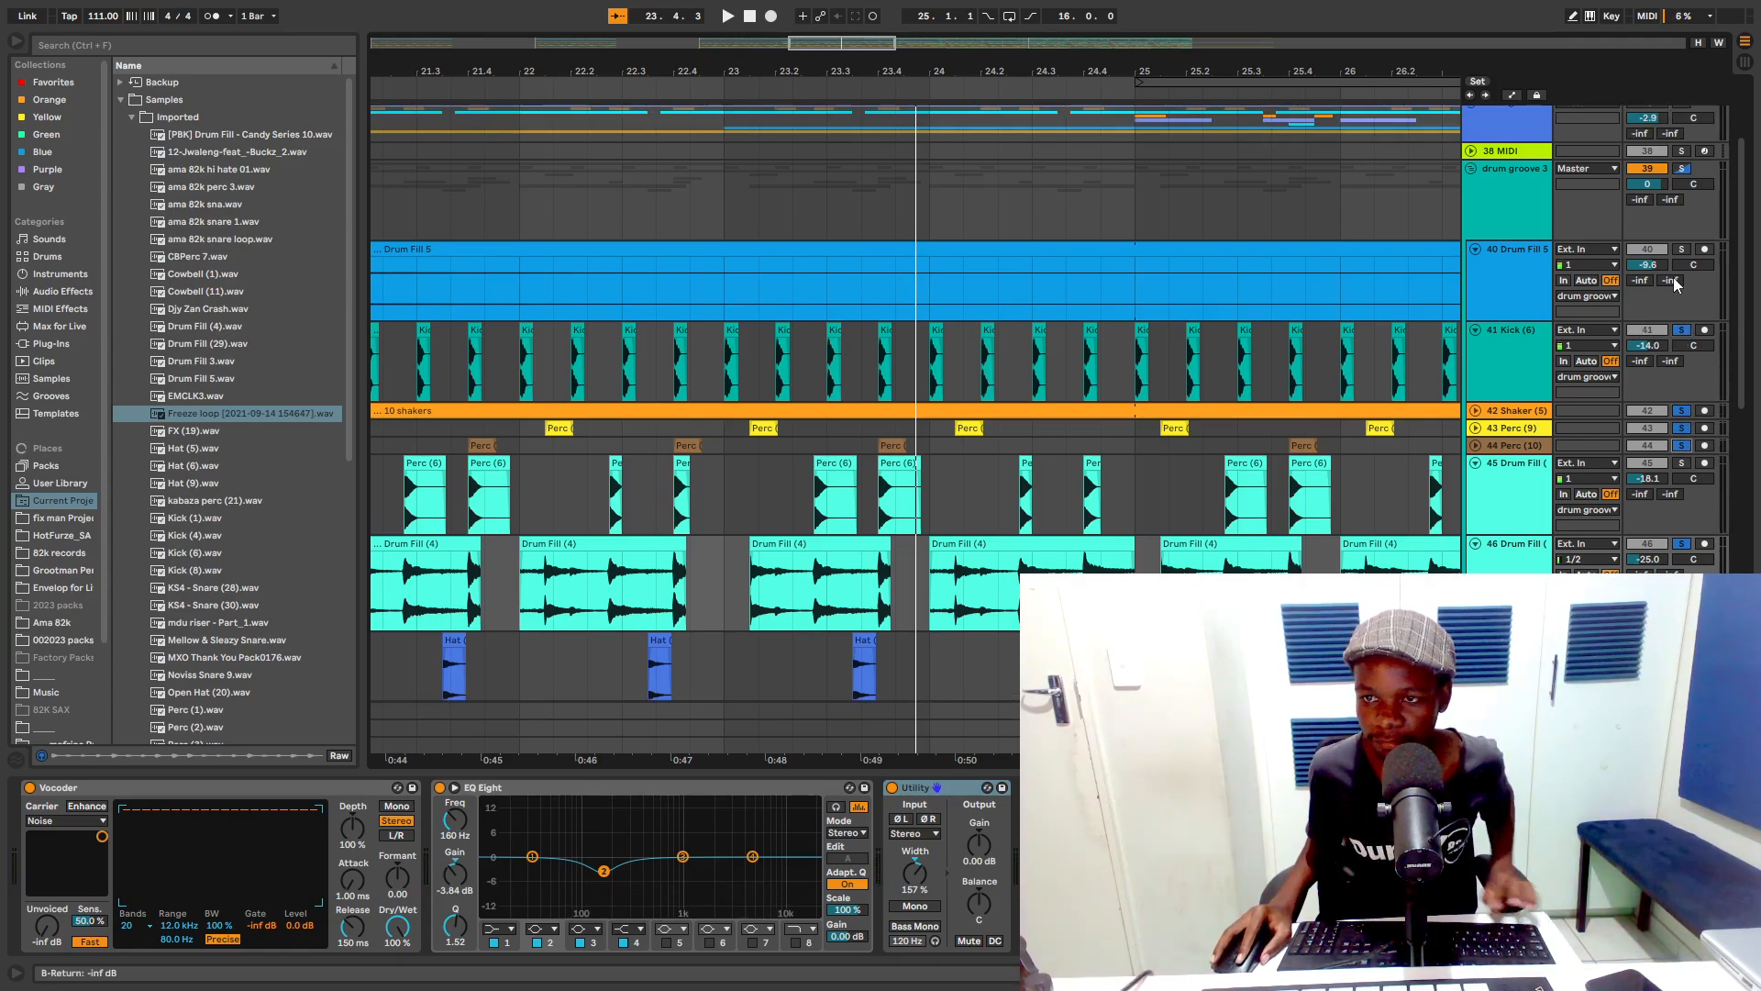
pyautogui.press('space')
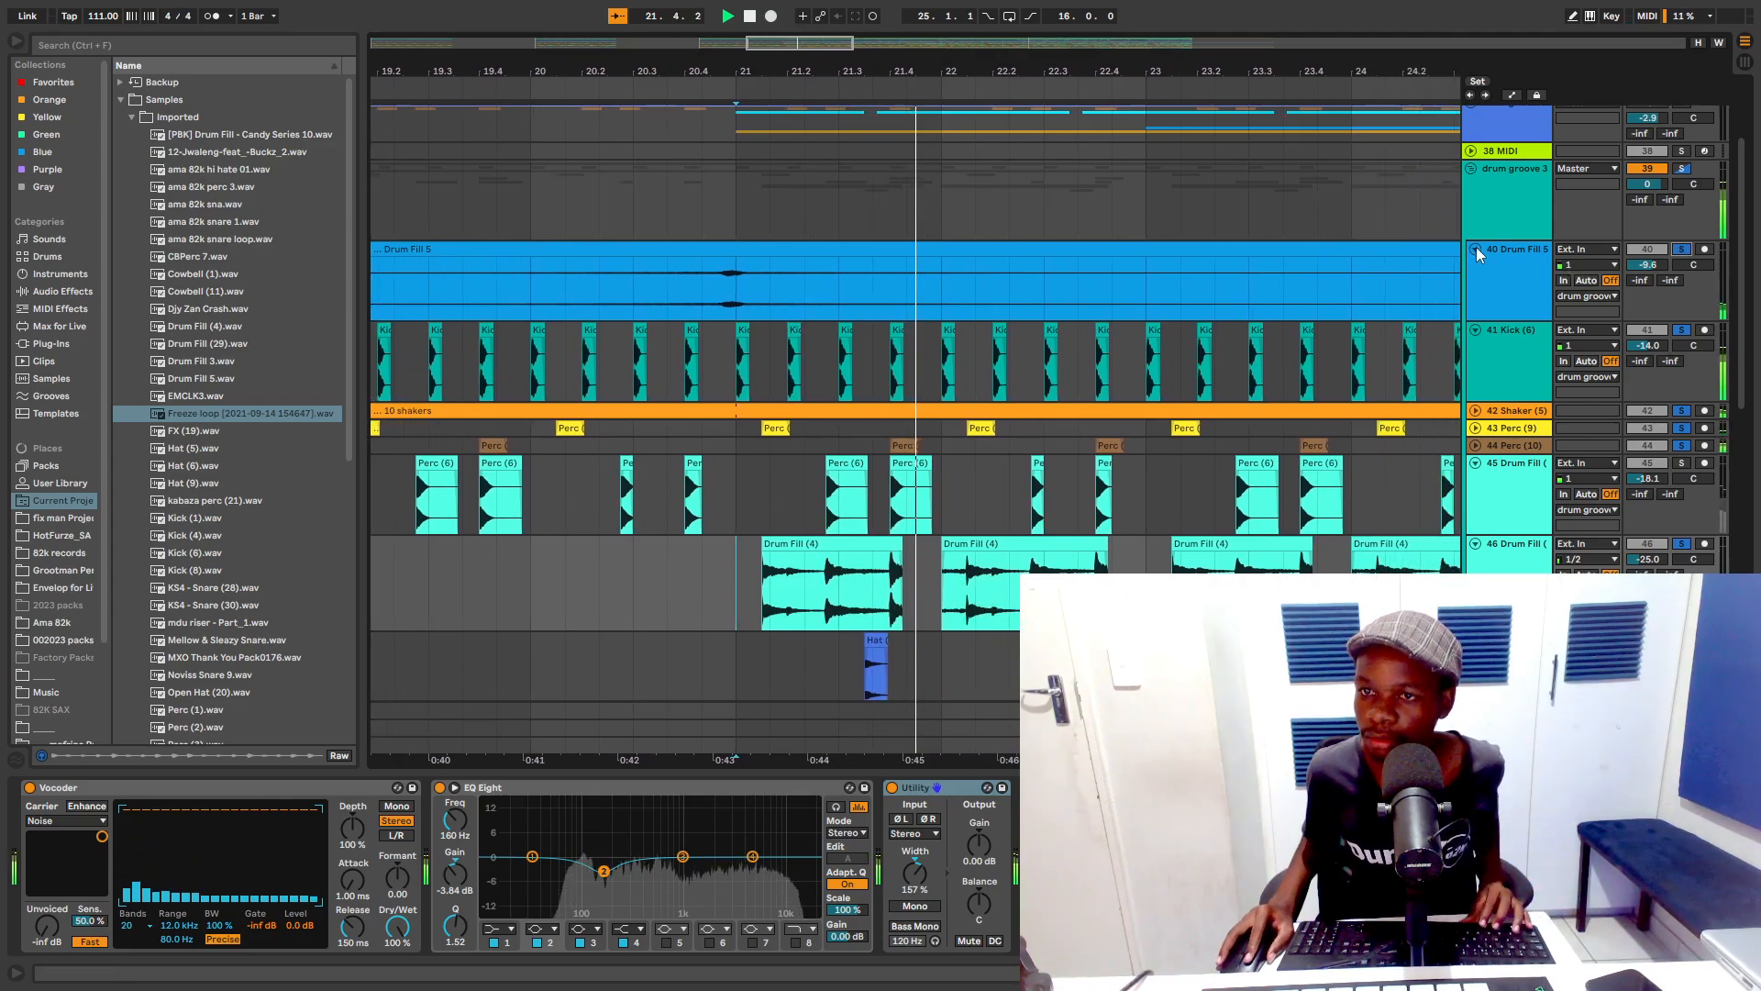
pyautogui.click(1475, 250)
pyautogui.click(1475, 266)
pyautogui.scroll(-2, 1266, 462)
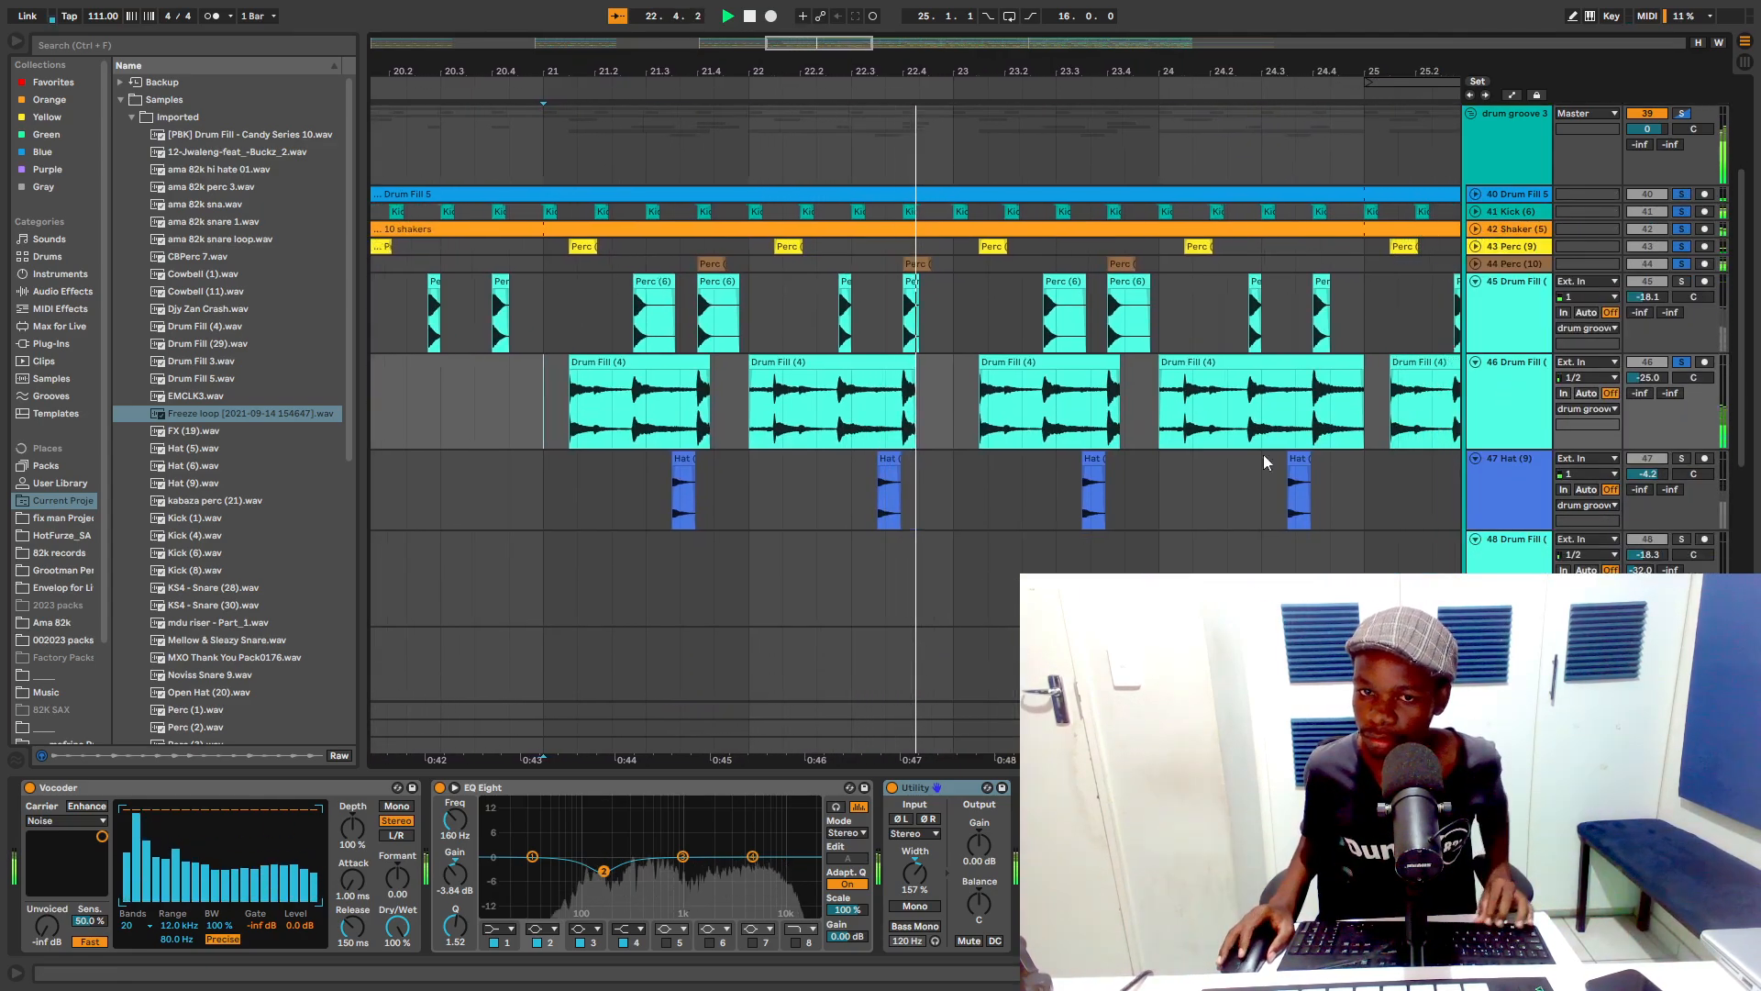
pyautogui.press('space')
# Step: Add the Hat (9) track to the soloed tracks and play the groove from bar 21
pyautogui.click(495, 492)
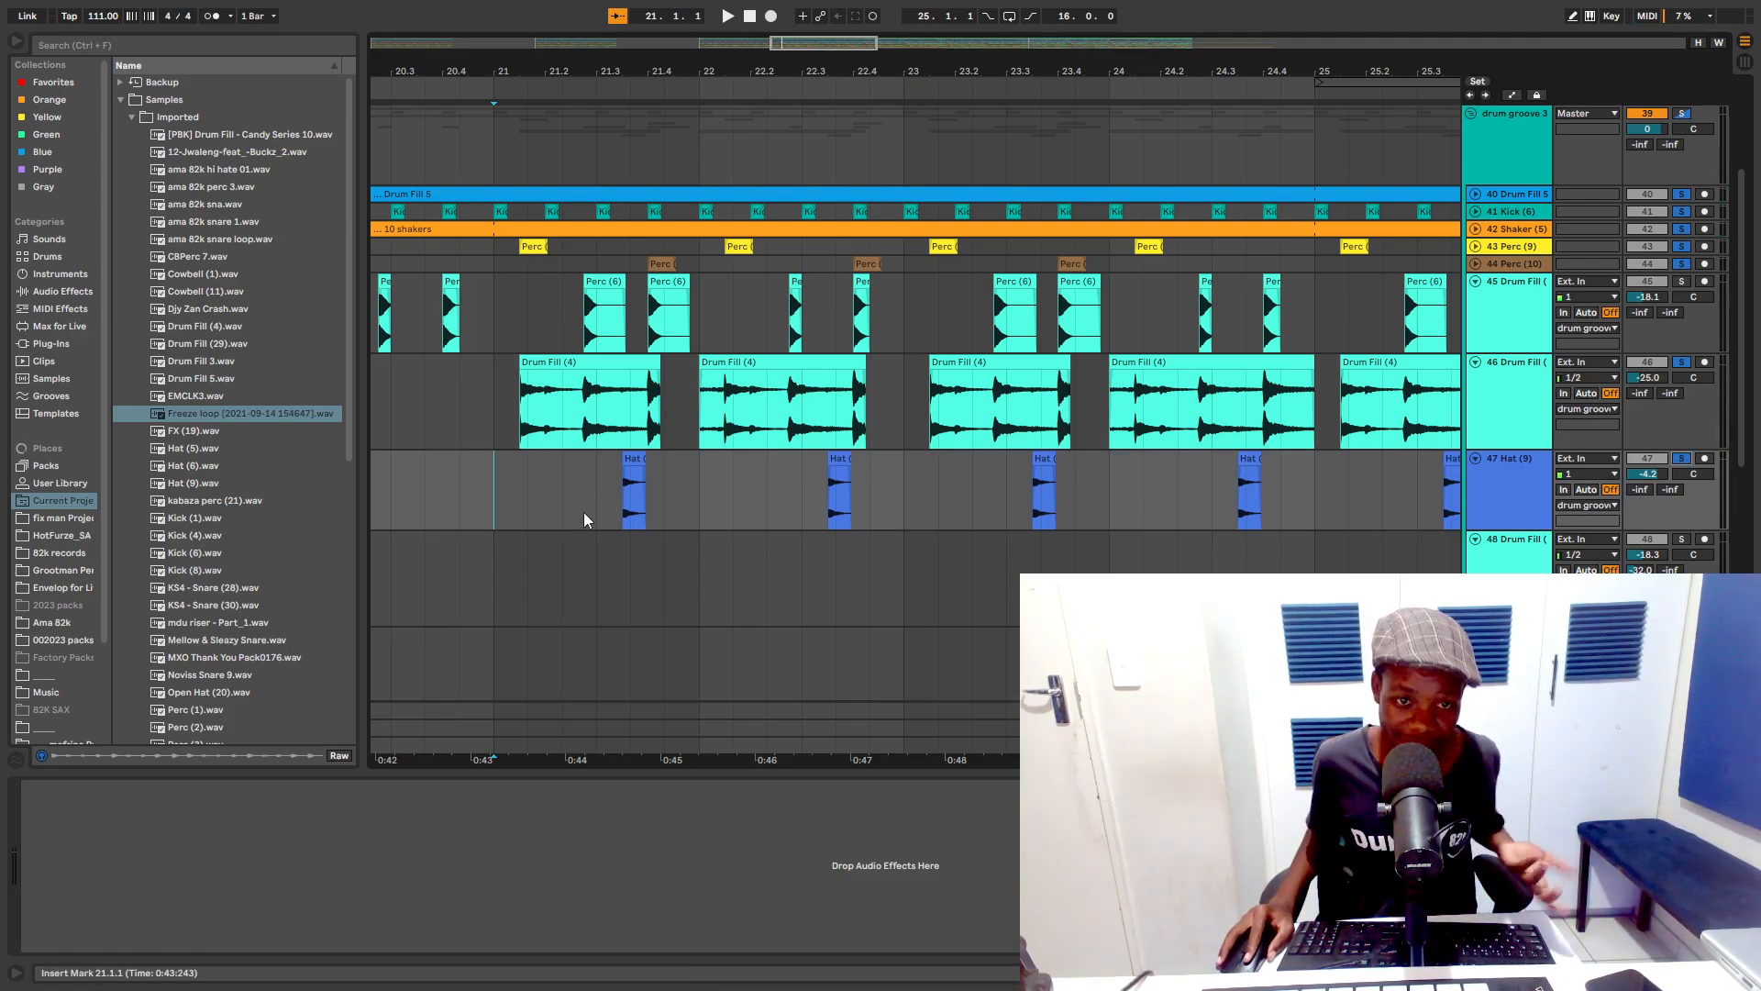
pyautogui.click(493, 492)
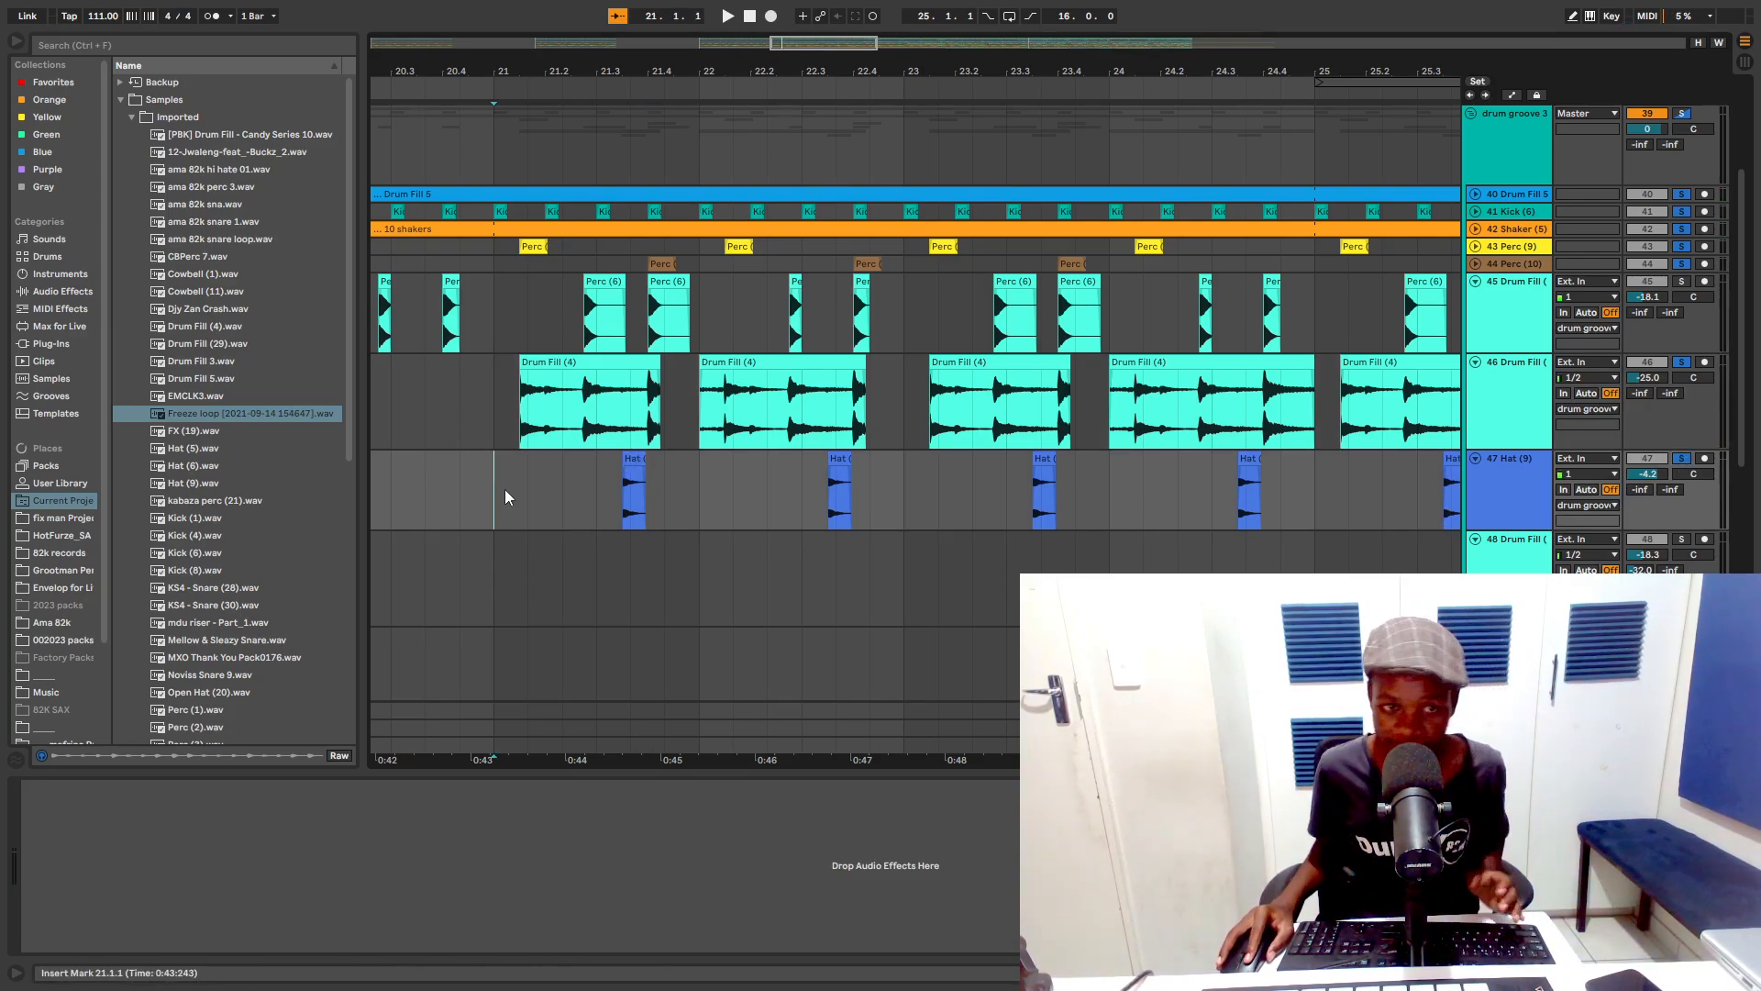
pyautogui.press('space')
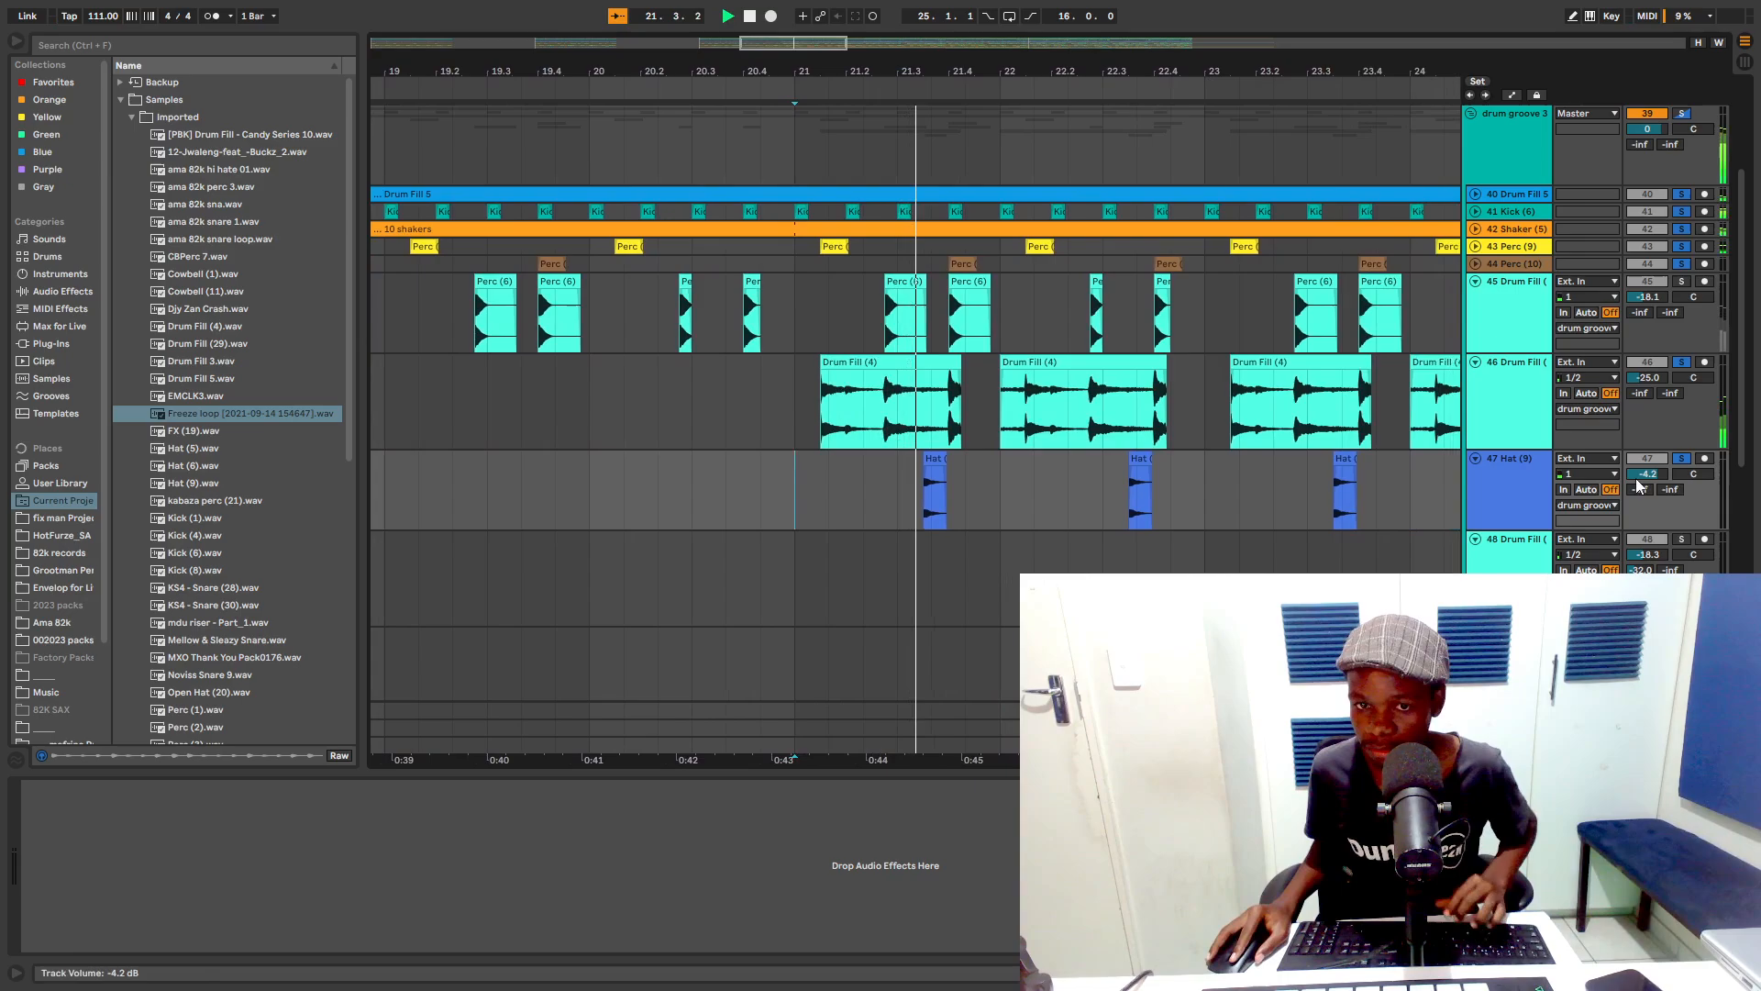
pyautogui.click(776, 489)
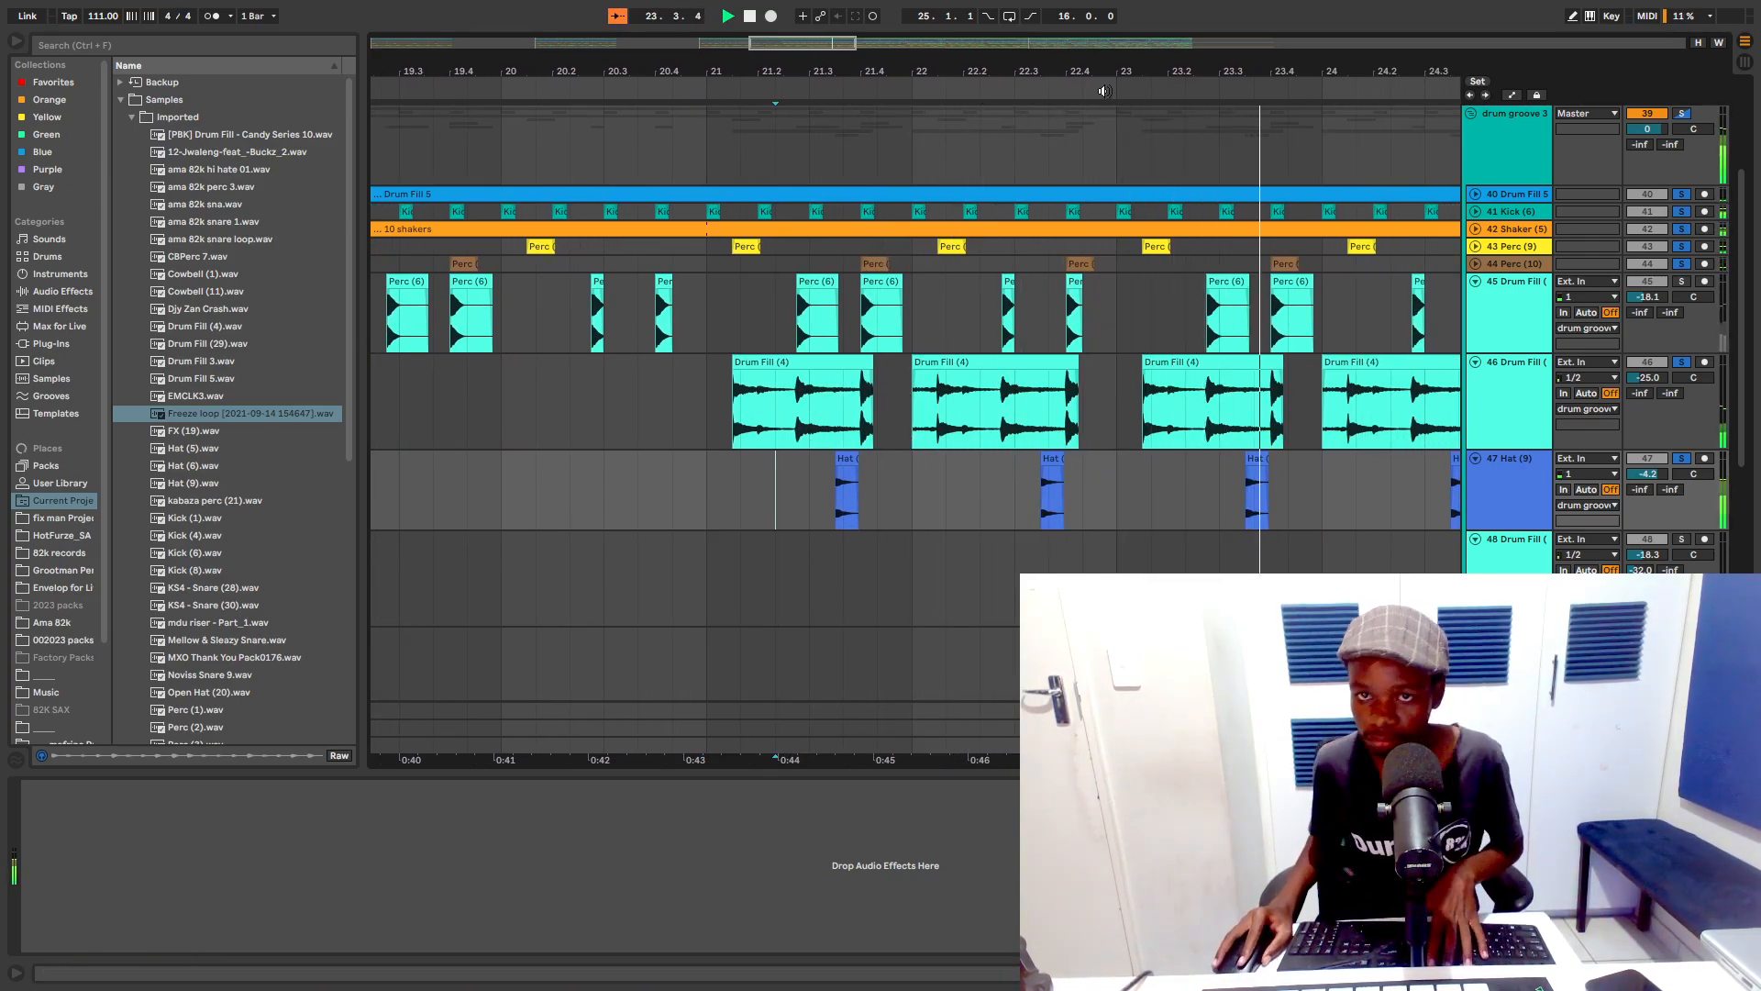
# Step: Add Drum Fill track 48 to the soloed tracks and play the groove from bar 28
pyautogui.scroll(-6, 633, 128)
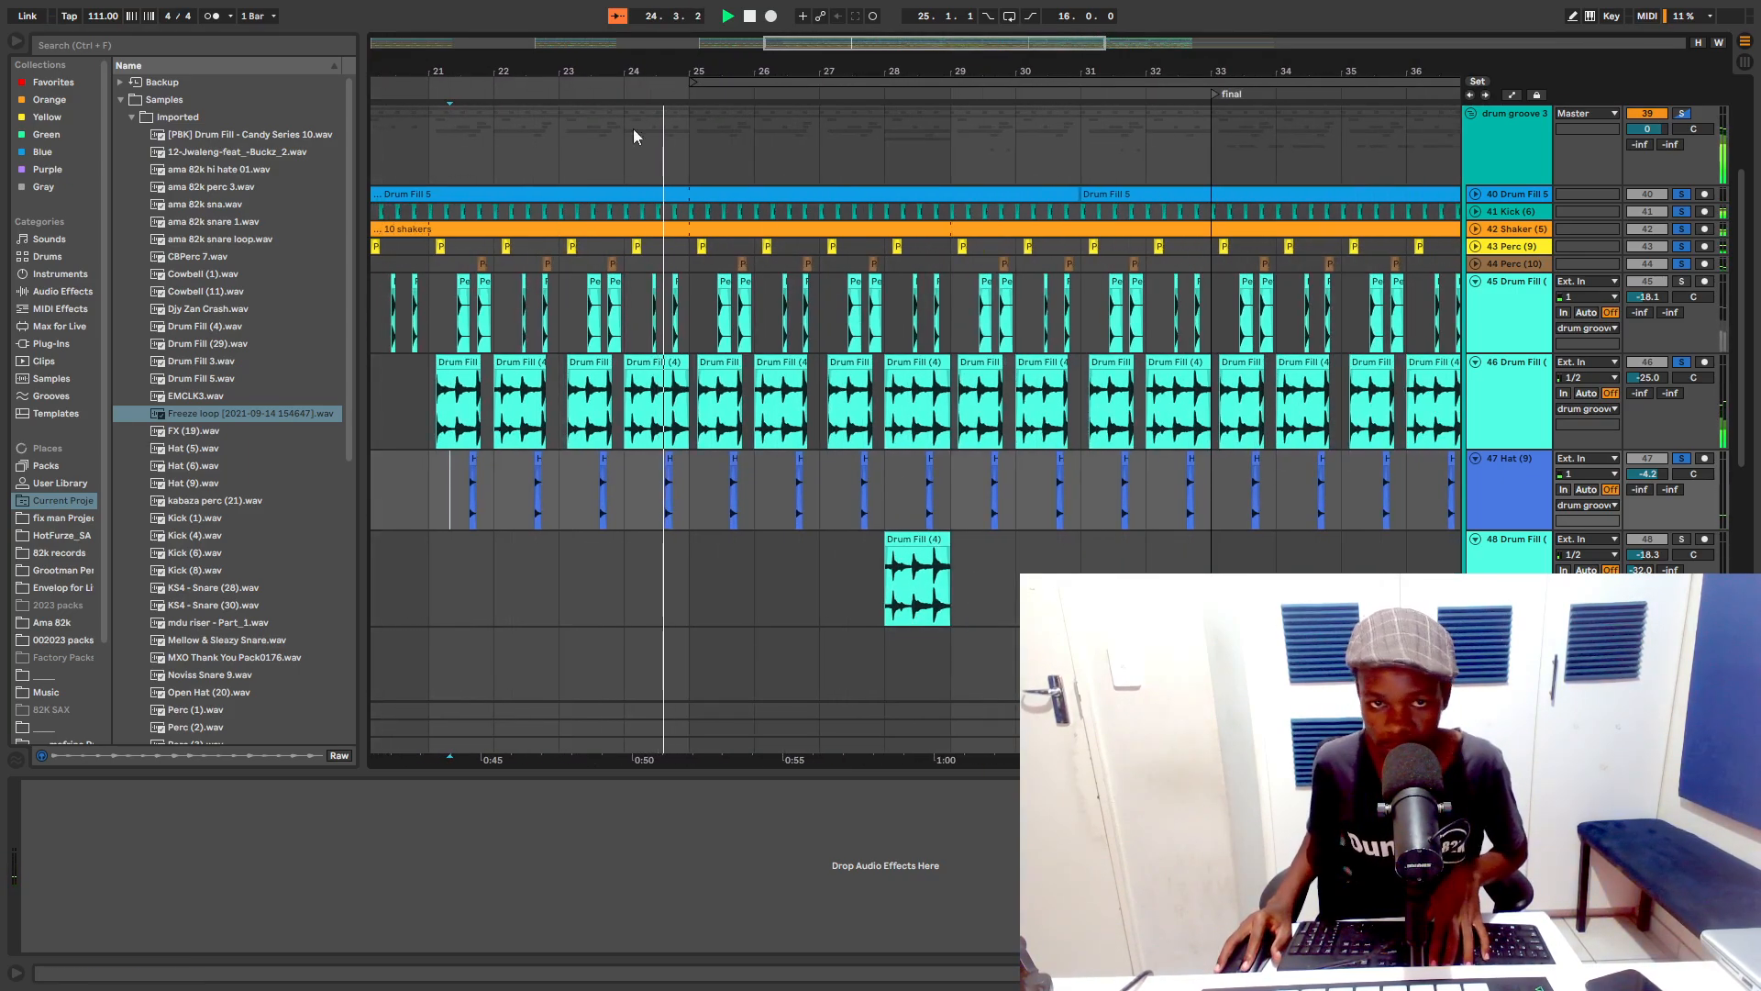
pyautogui.scroll(-2, 971, 464)
pyautogui.scroll(-2, 886, 401)
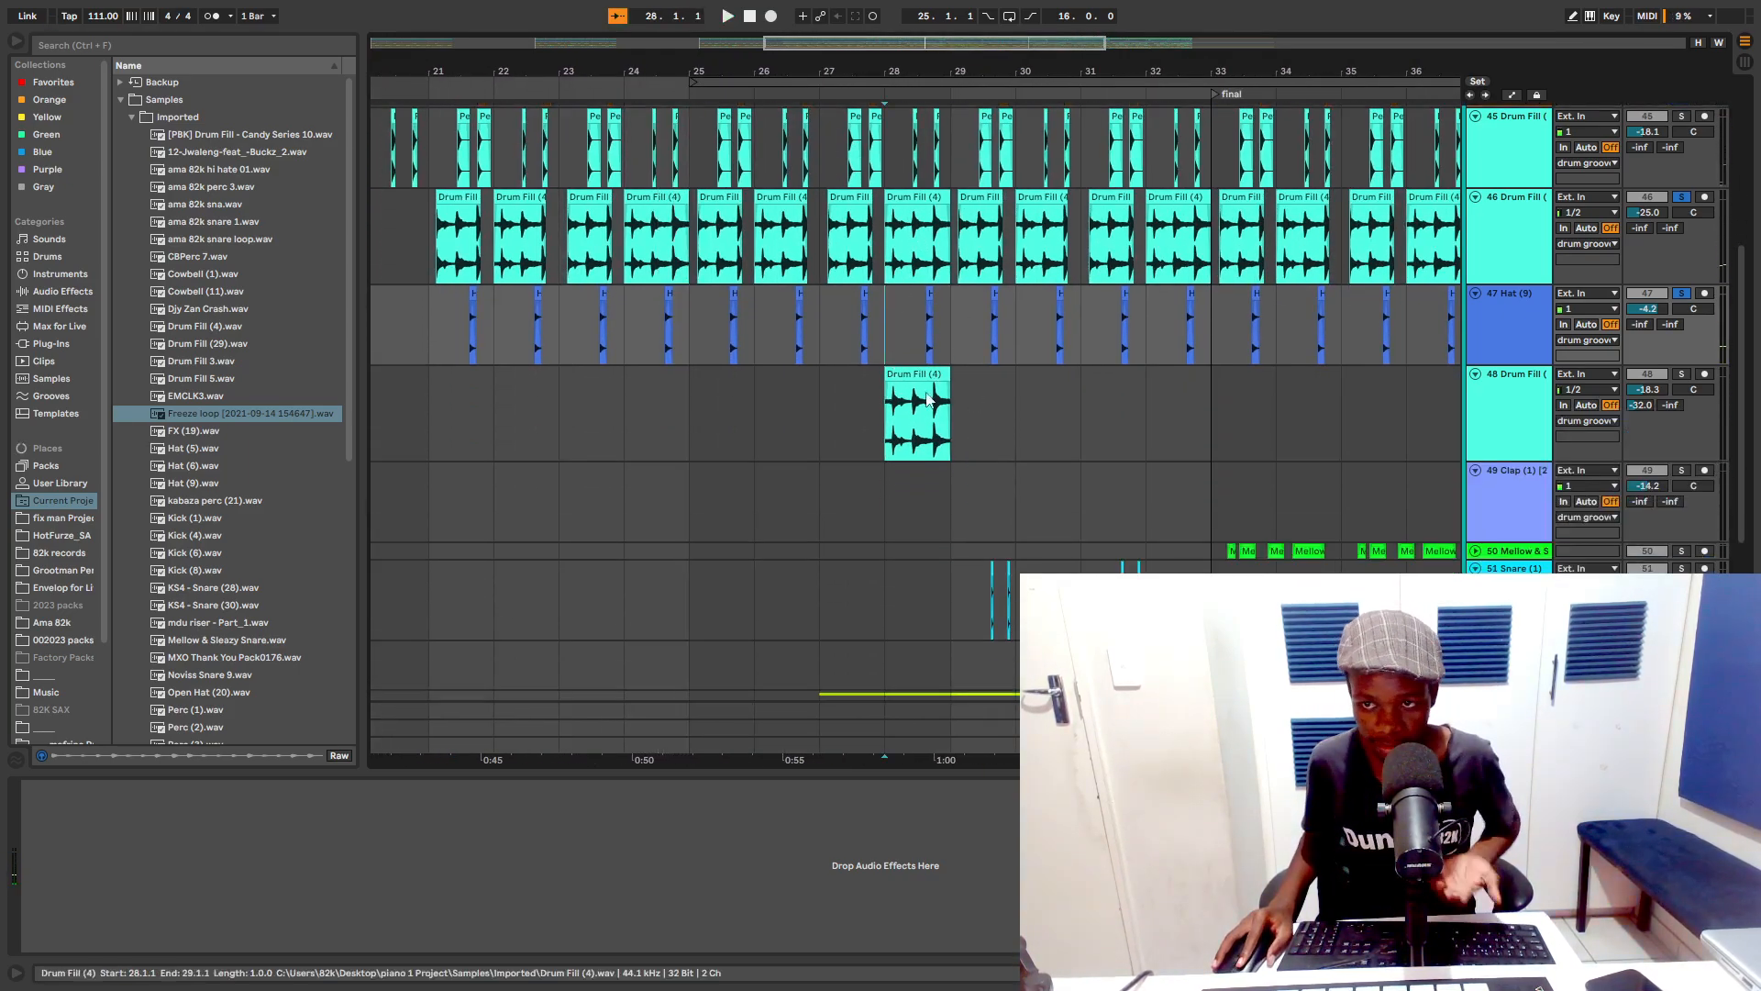
pyautogui.click(875, 416)
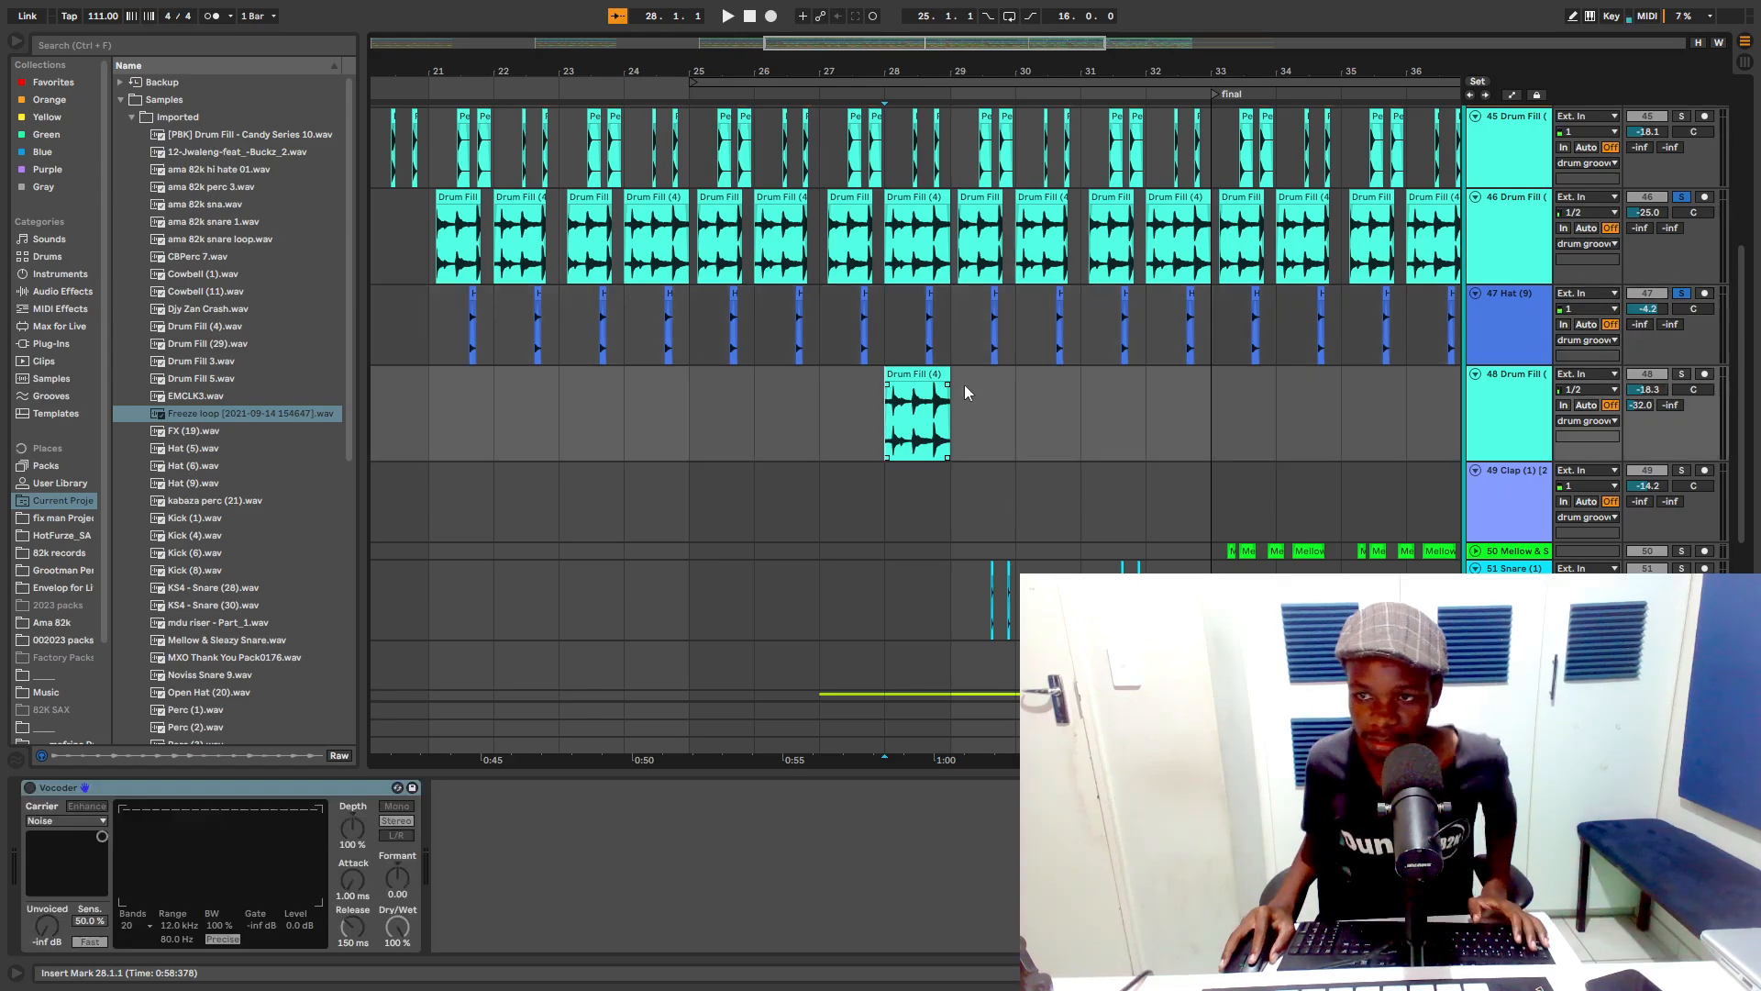
pyautogui.press('space')
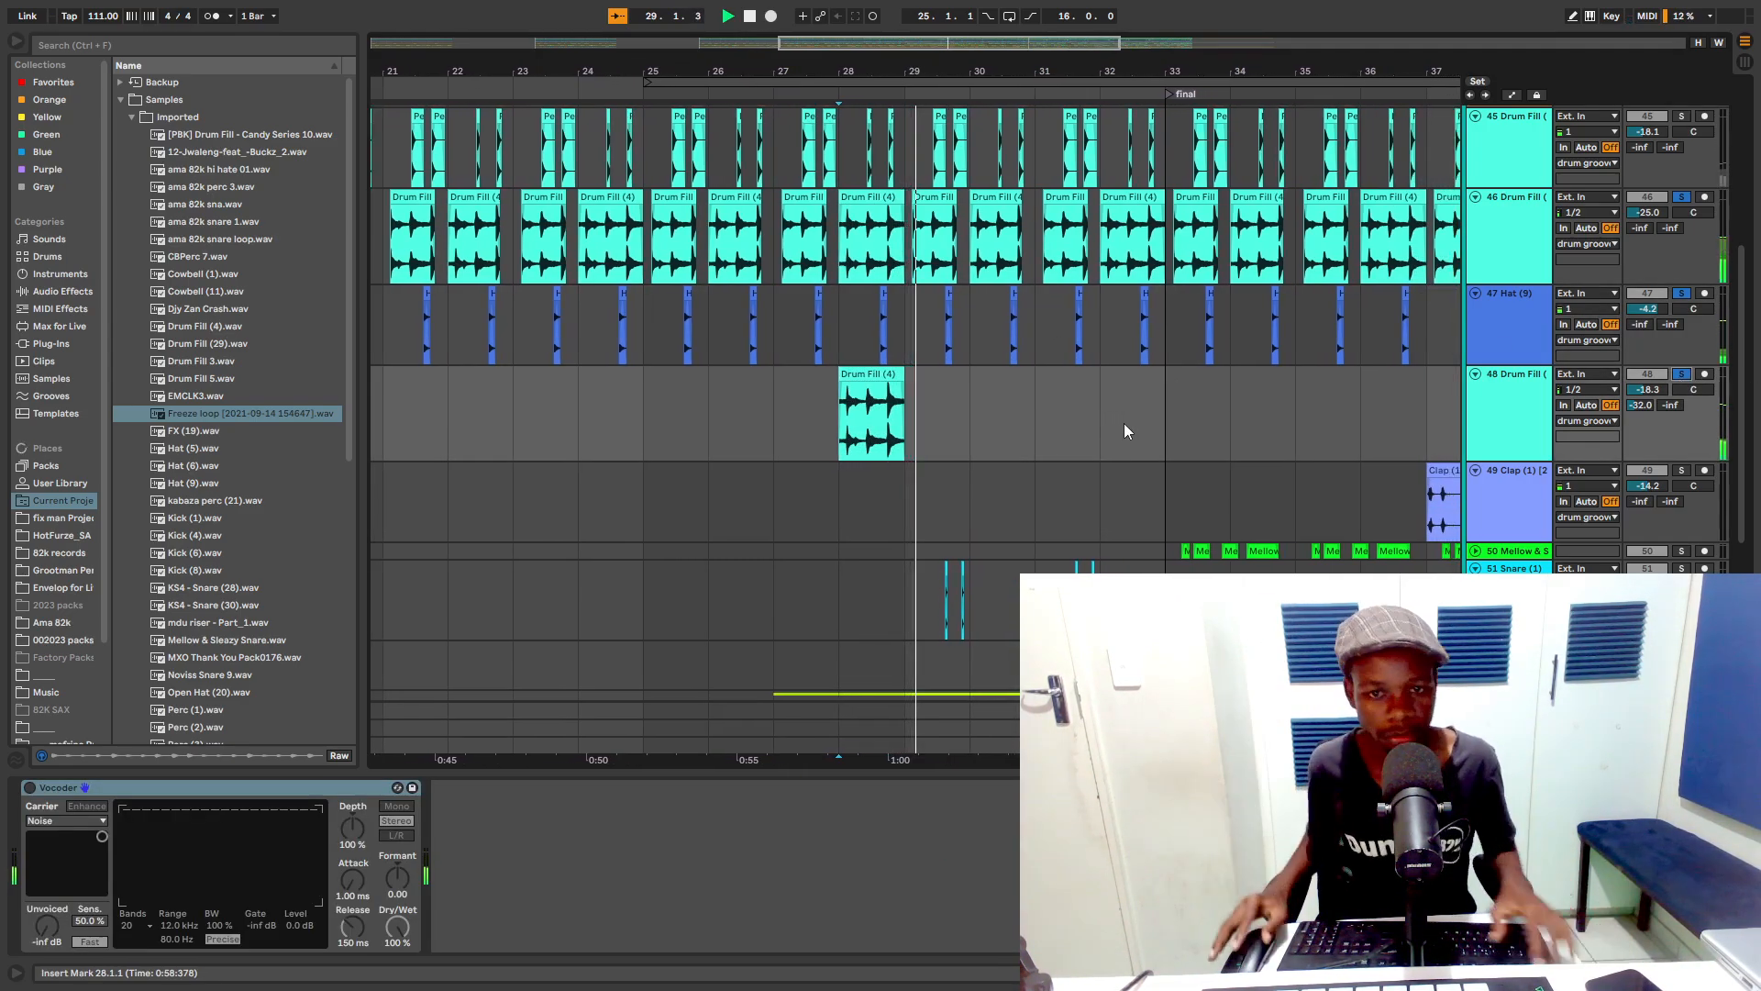
# Step: Add the Snare (1) track to the soloed tracks and play the groove from bar 29
pyautogui.scroll(-2, 1257, 464)
pyautogui.click(858, 530)
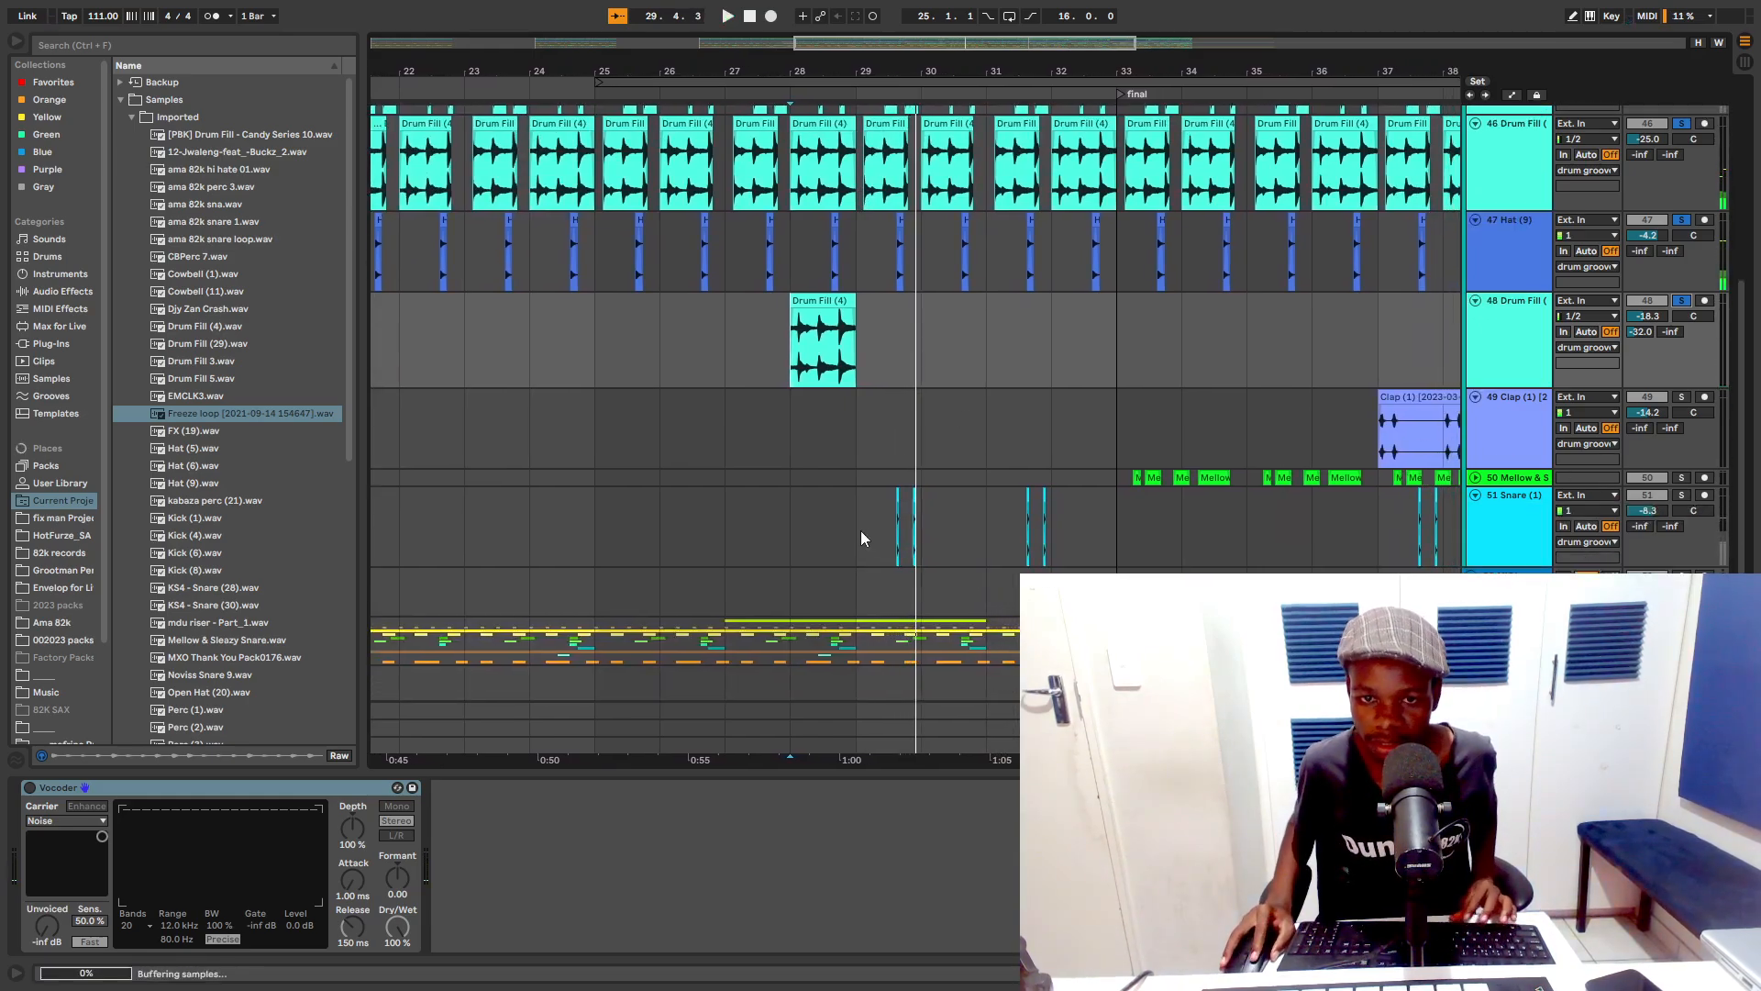
pyautogui.press('space')
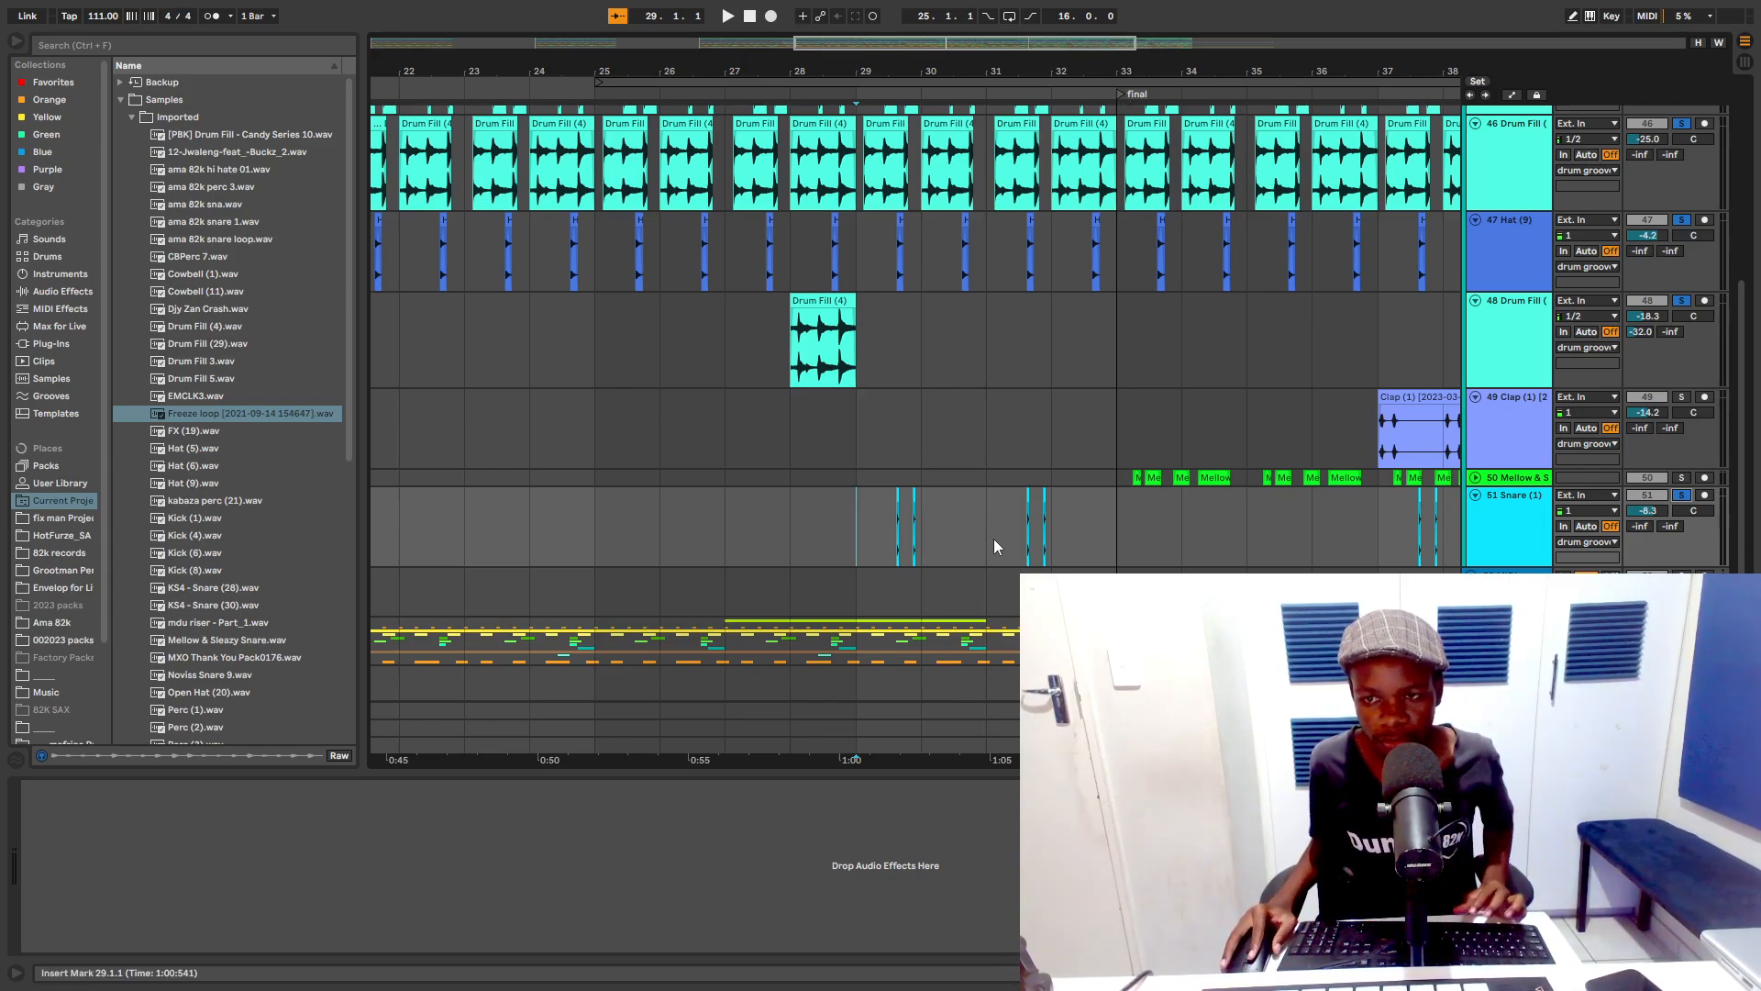
pyautogui.press('space')
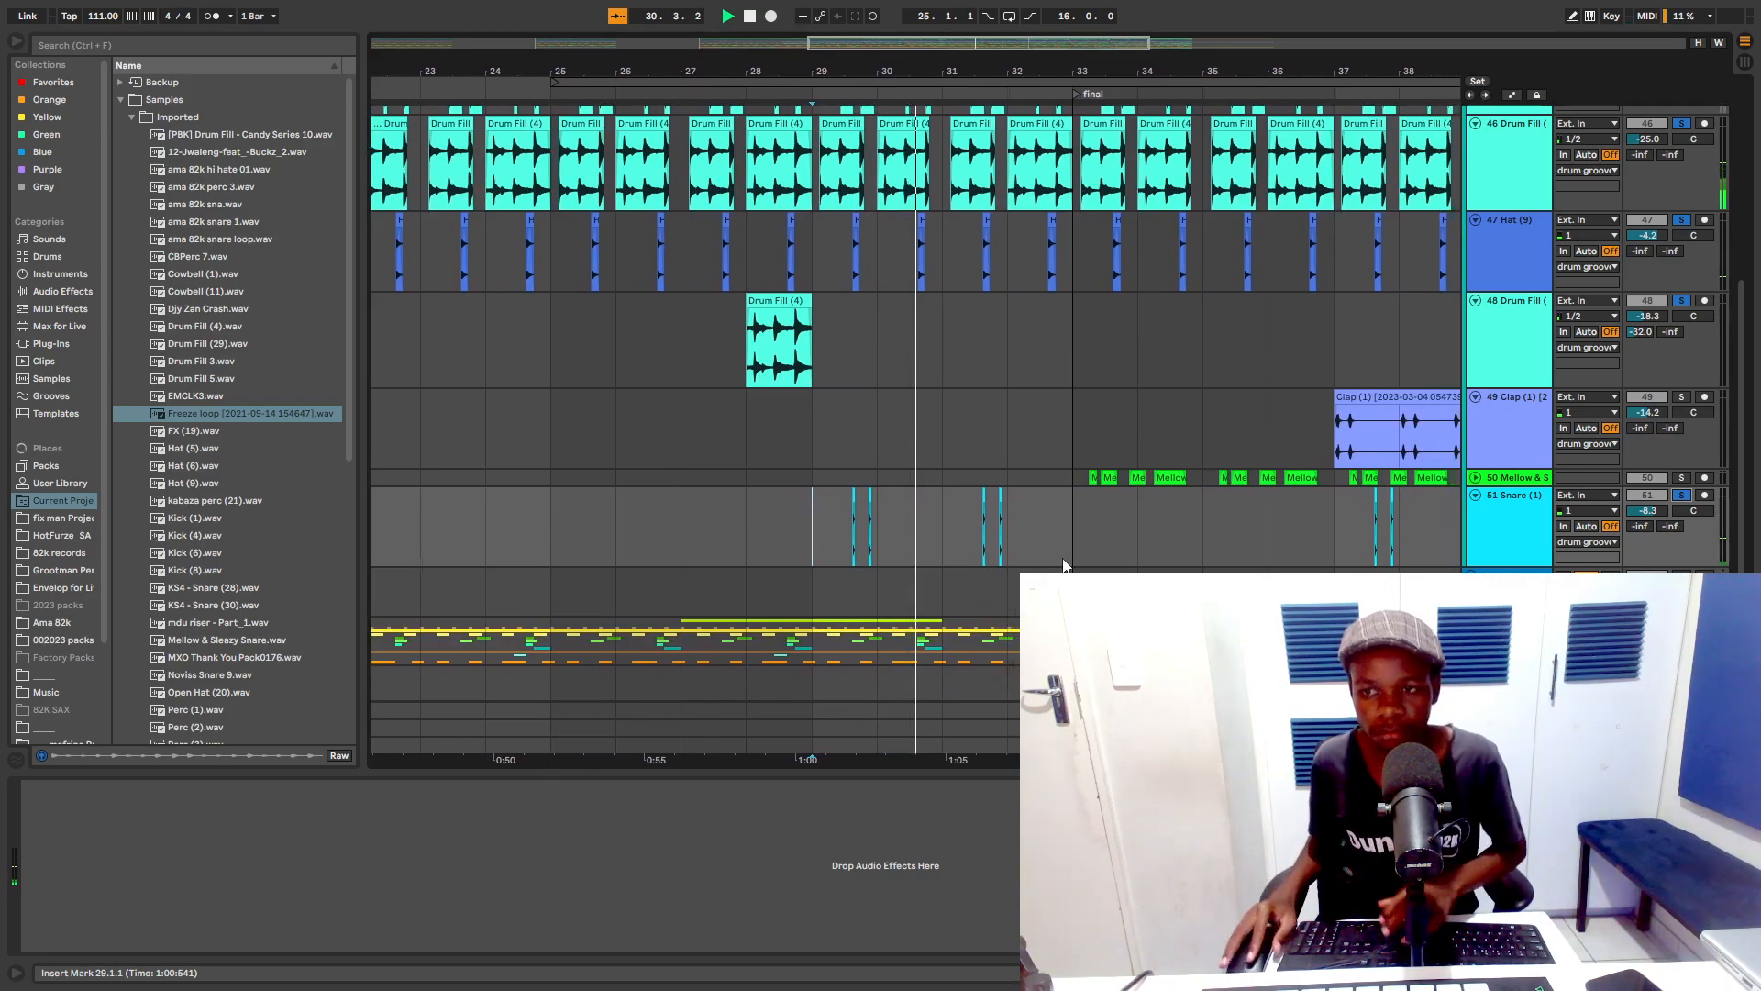
# Step: Expand the Mellow & Sleazy snare track 50 and add it to the soloed tracks as playback enters the final section
pyautogui.click(1478, 475)
pyautogui.click(1475, 477)
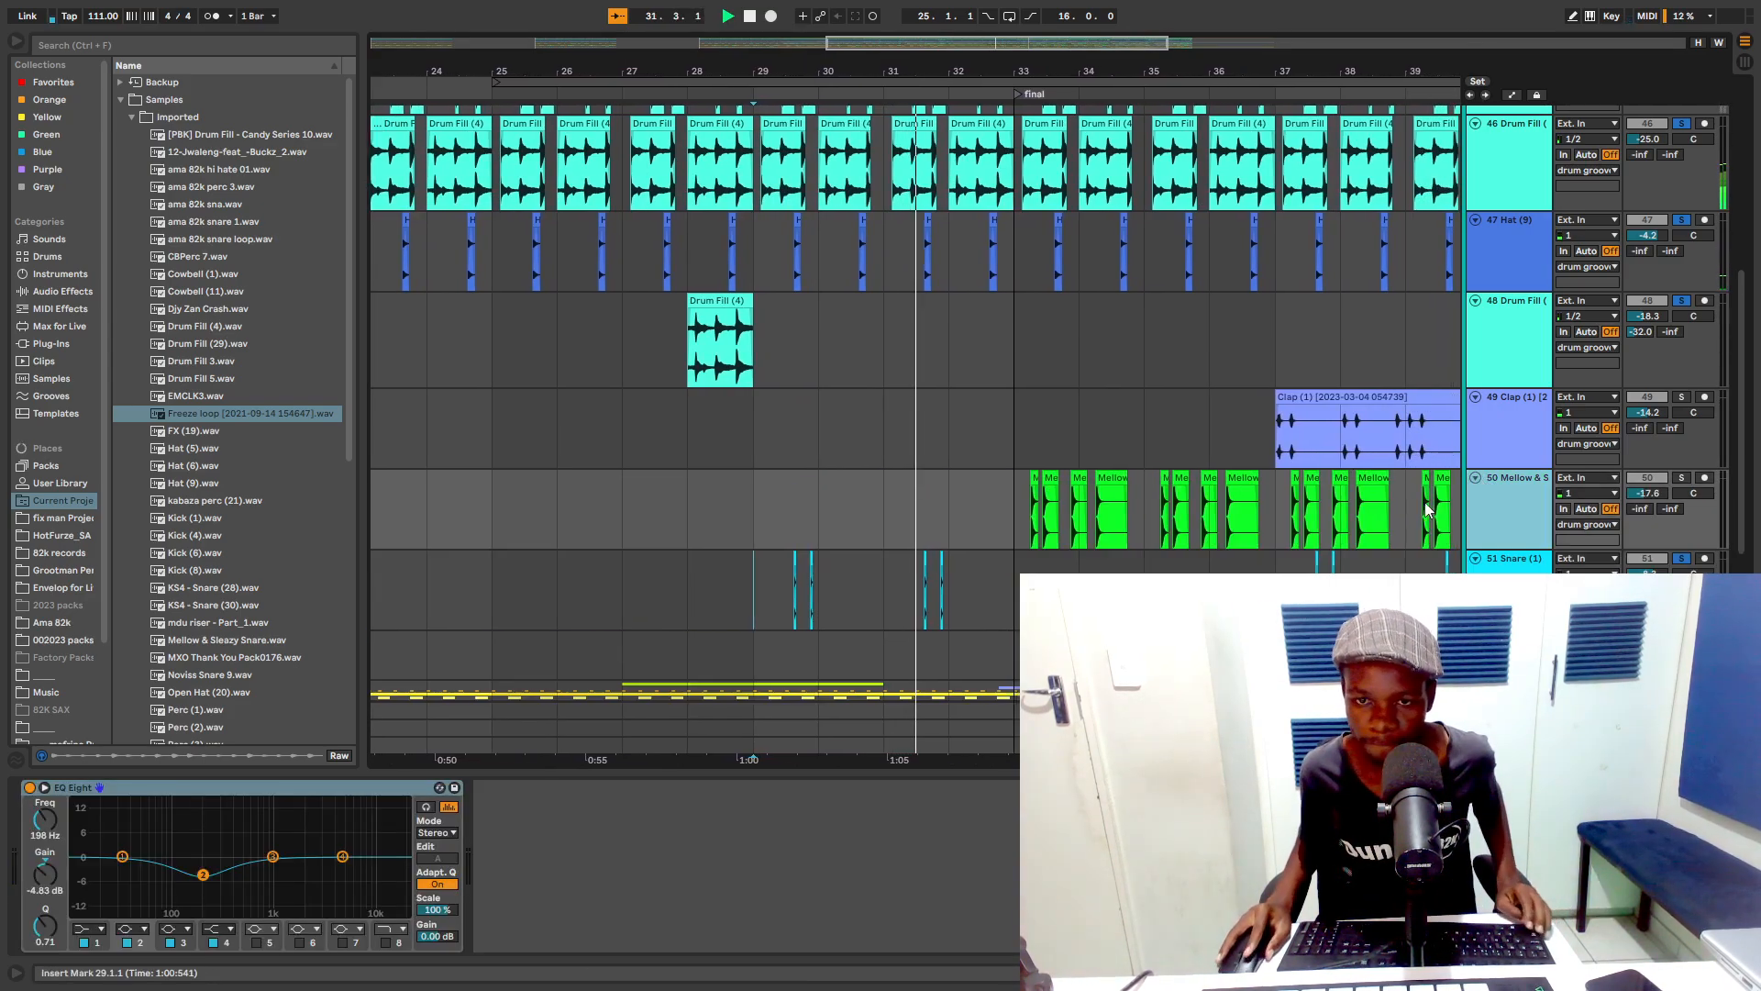
pyautogui.click(1682, 478)
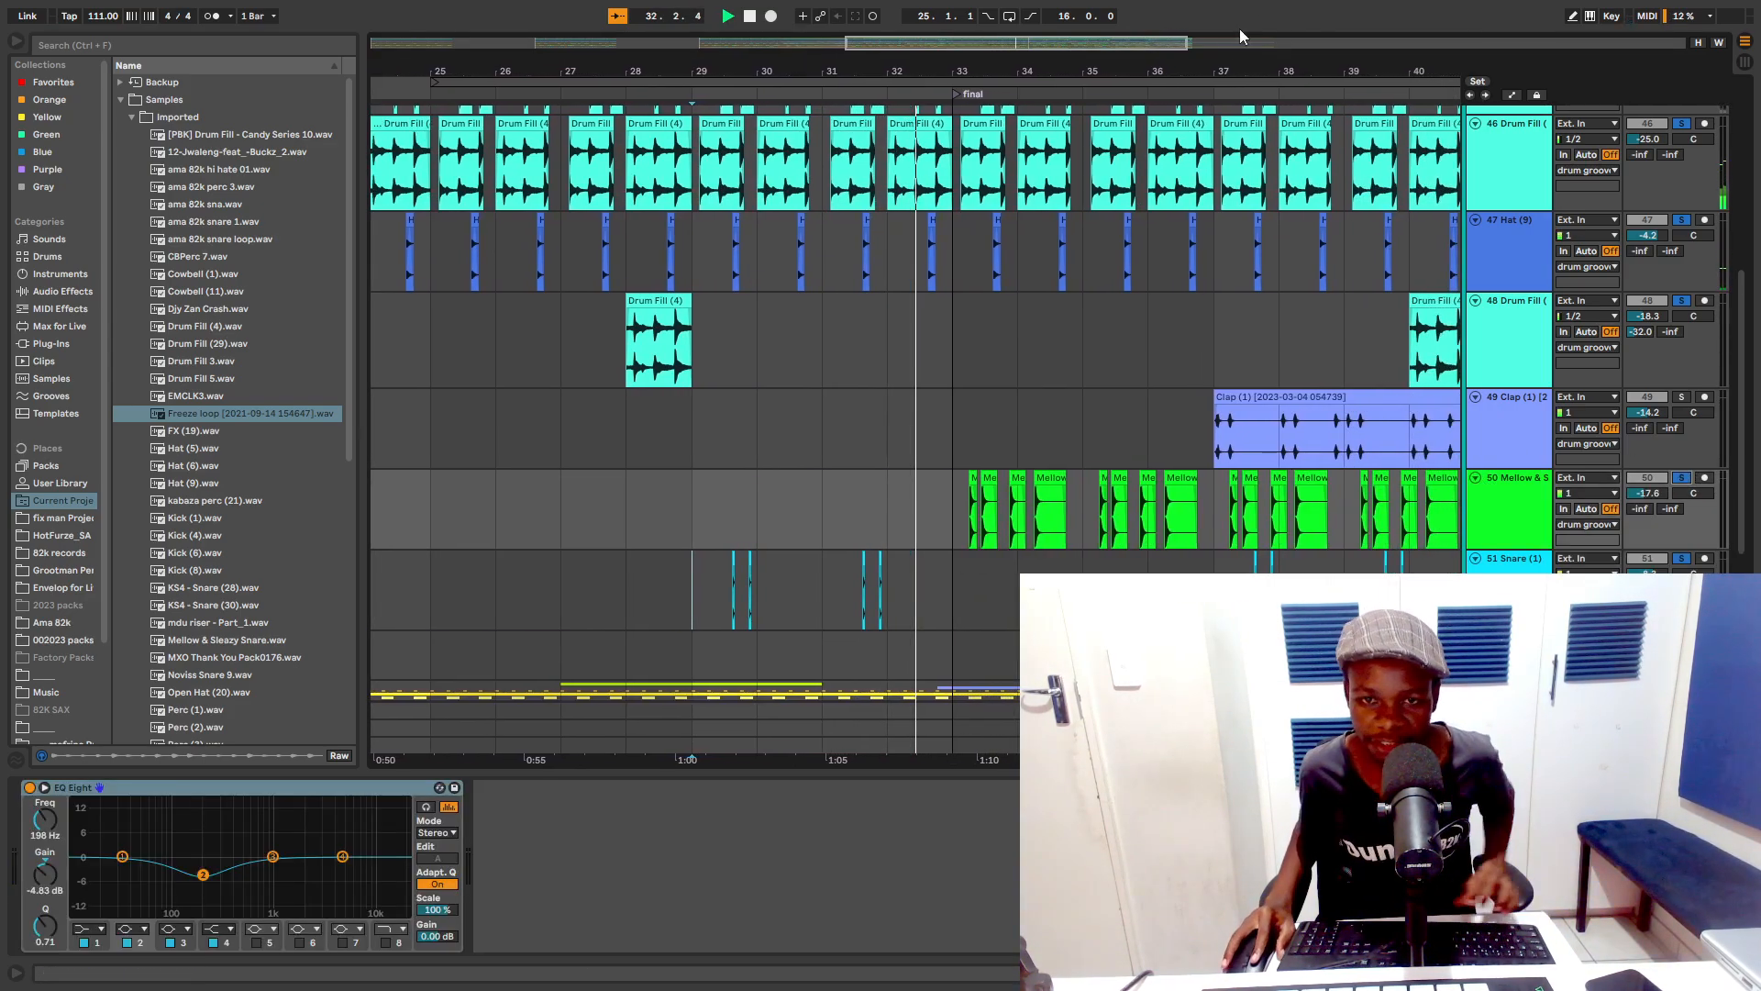
pyautogui.moveTo(1208, 66); pyautogui.dragTo(1208, 112)
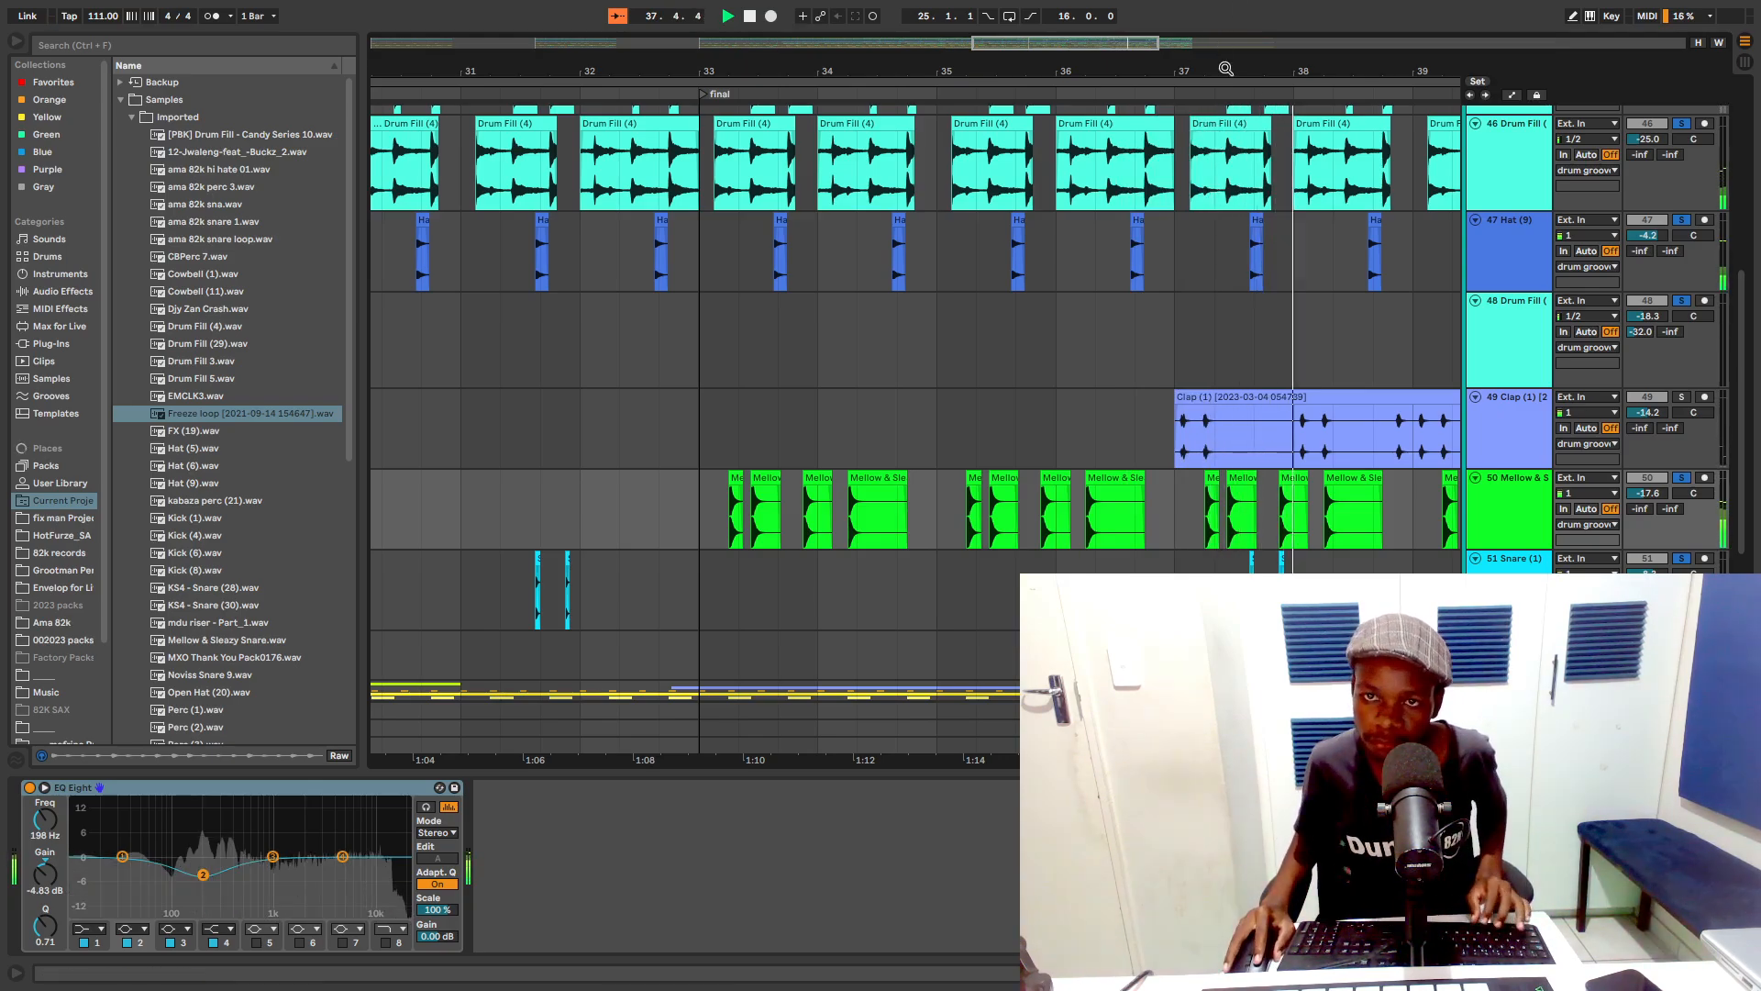
# Step: Add the Clap (1) track 49 to the soloed tracks and play the groove from its clip at bar 37
pyautogui.moveTo(1226, 68); pyautogui.dragTo(990, 62)
pyautogui.click(951, 438)
pyautogui.press('space')
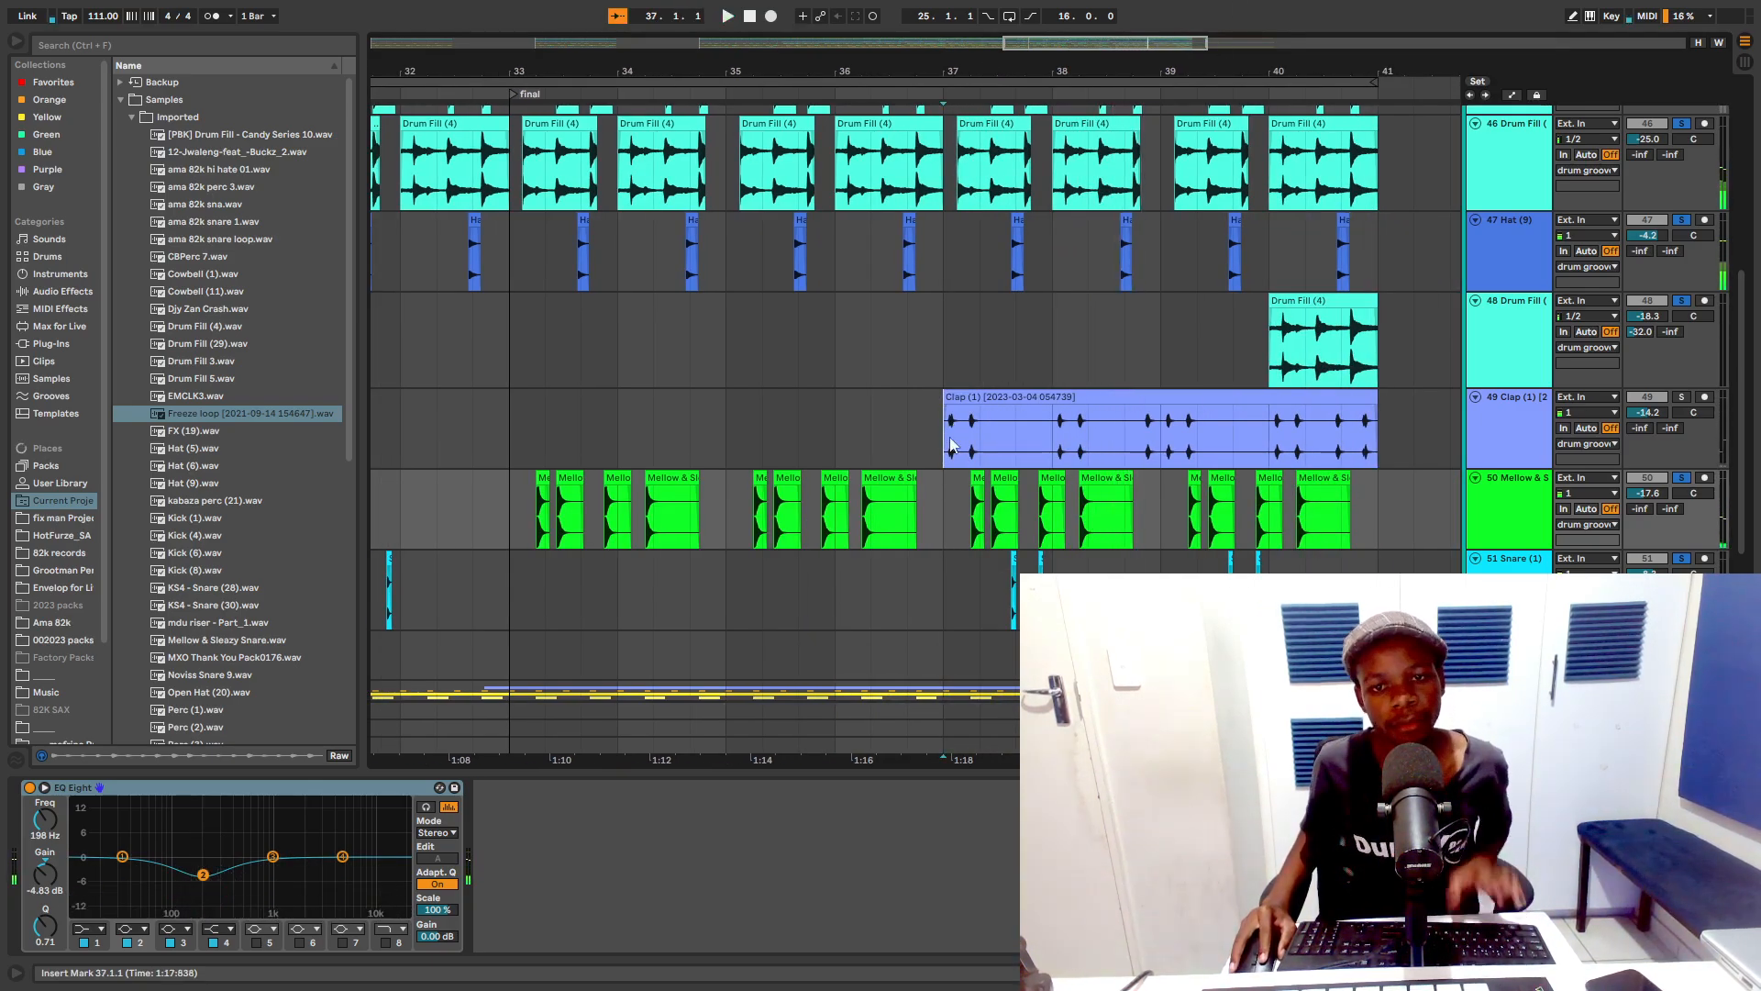
pyautogui.click(950, 436)
pyautogui.scroll(-2, 1040, 327)
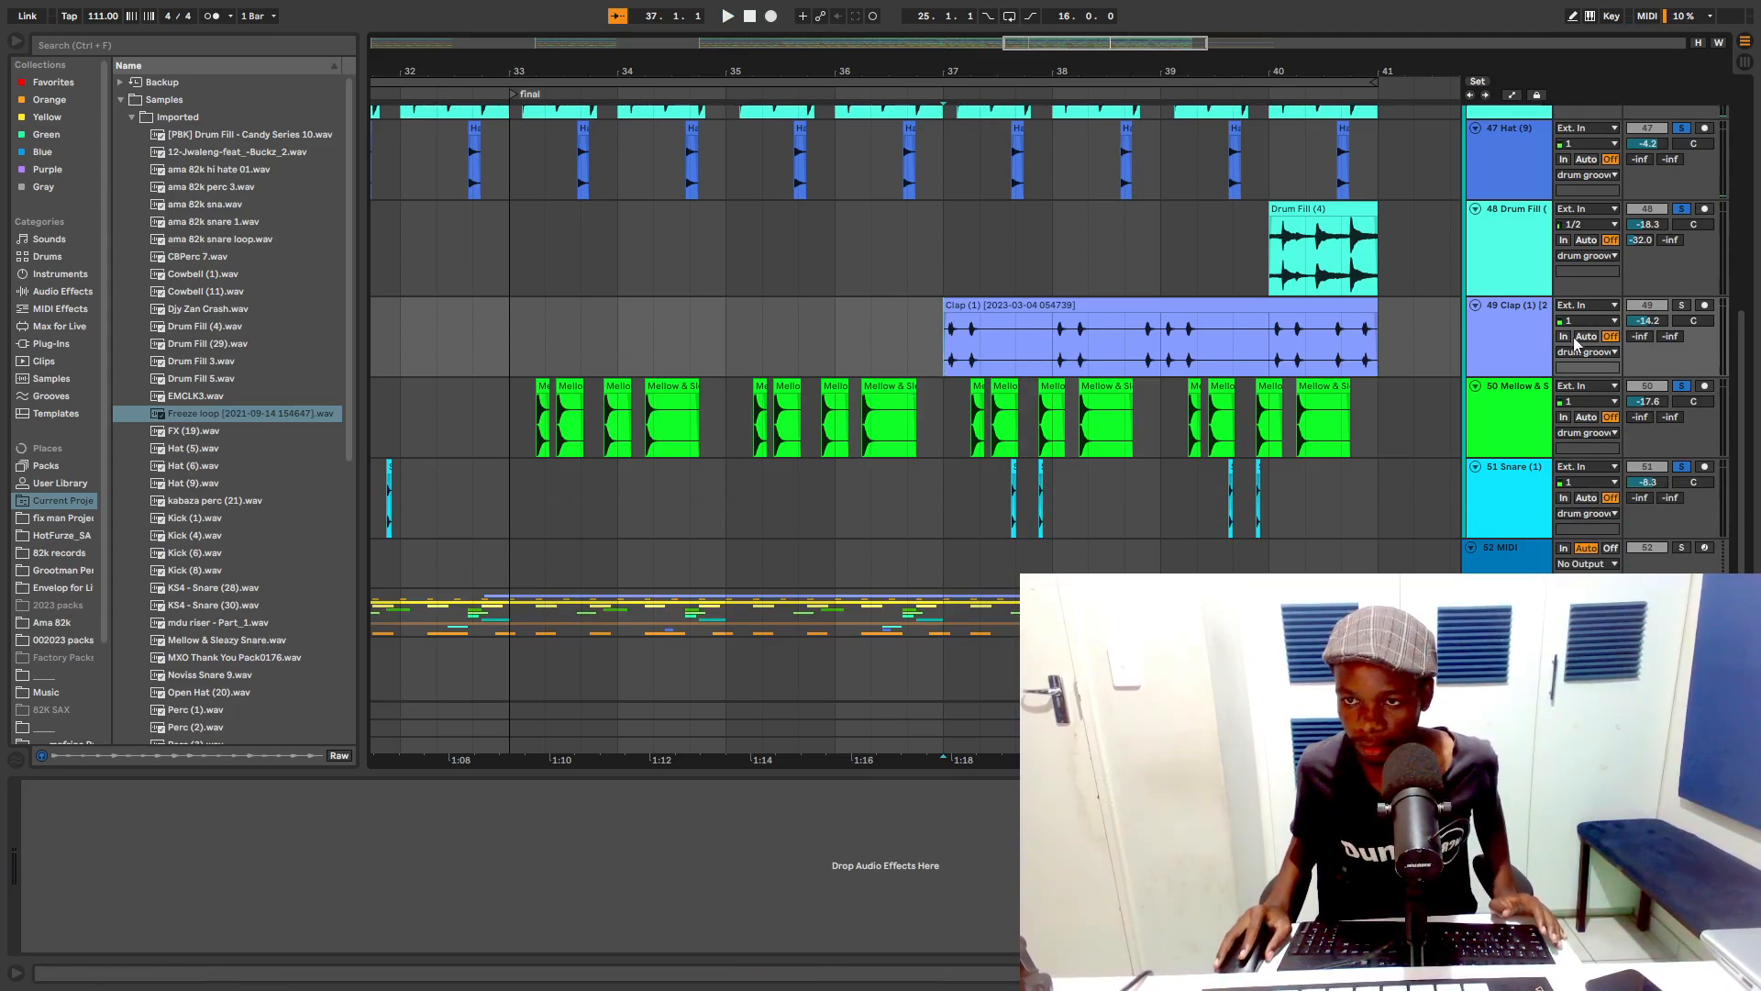
pyautogui.click(994, 303)
pyautogui.press('space')
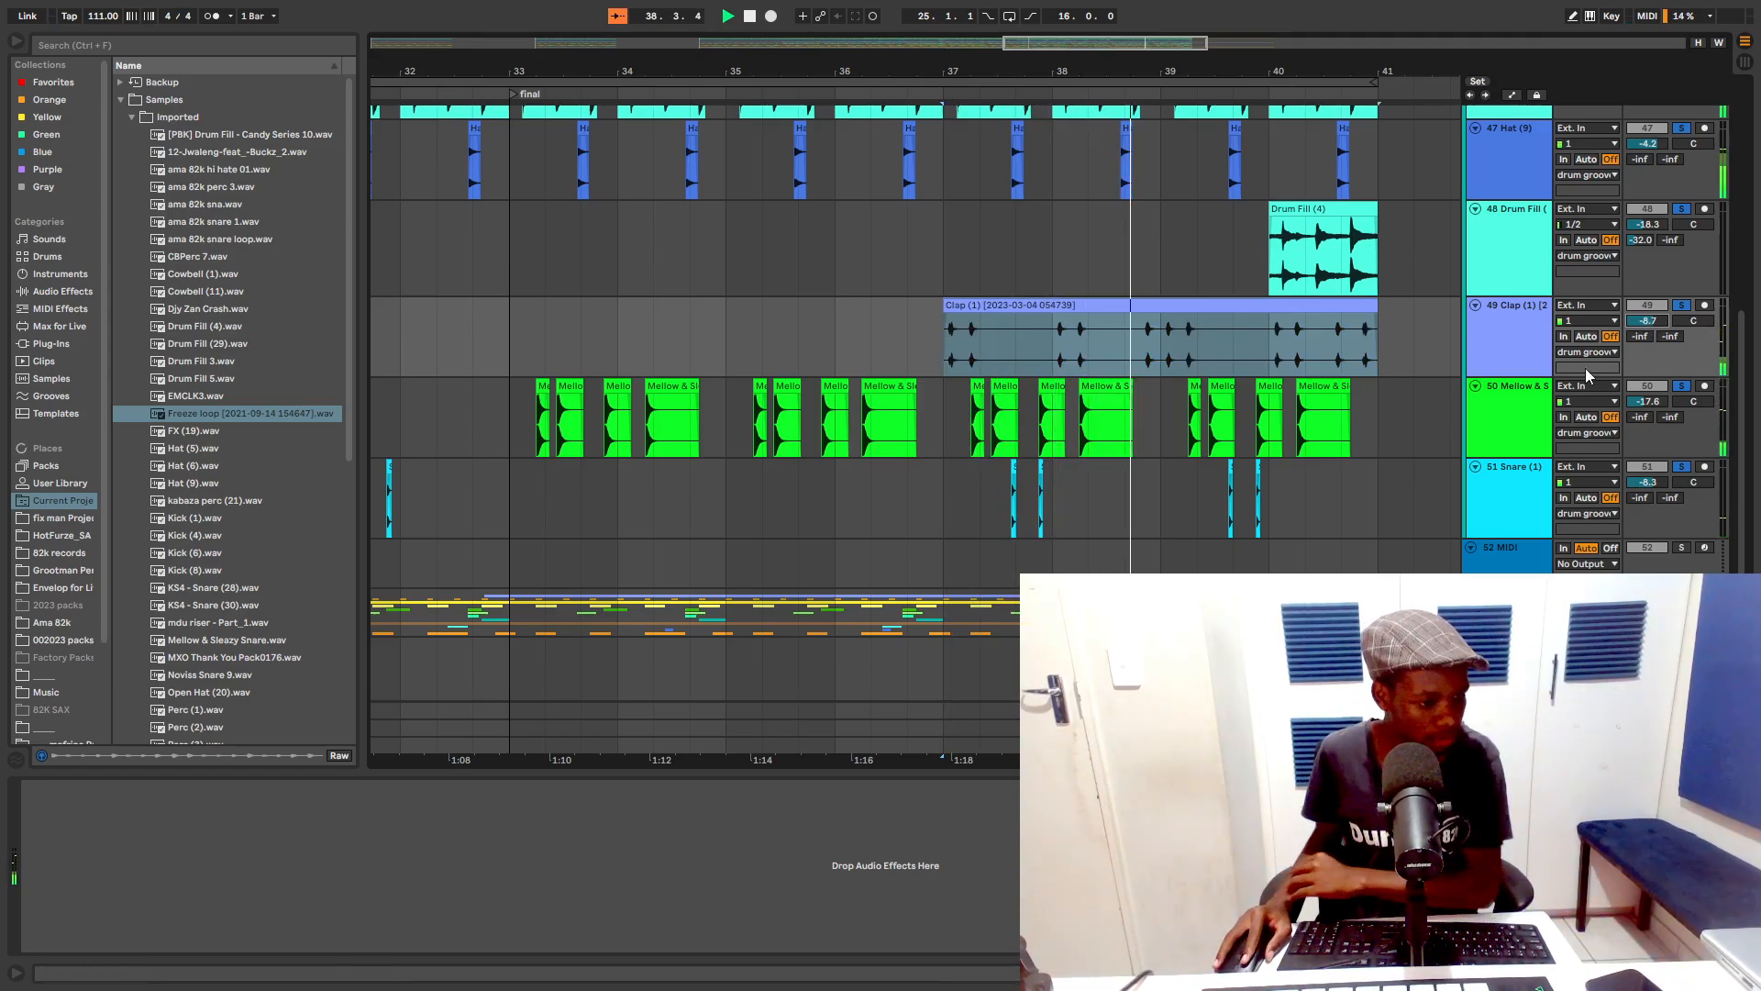
# Step: Play the soloed groove from bar 33 at the start of the final section and again from the Clap (1) clip at bar 37
pyautogui.moveTo(1210, 72); pyautogui.dragTo(1210, 18)
pyautogui.click(972, 339)
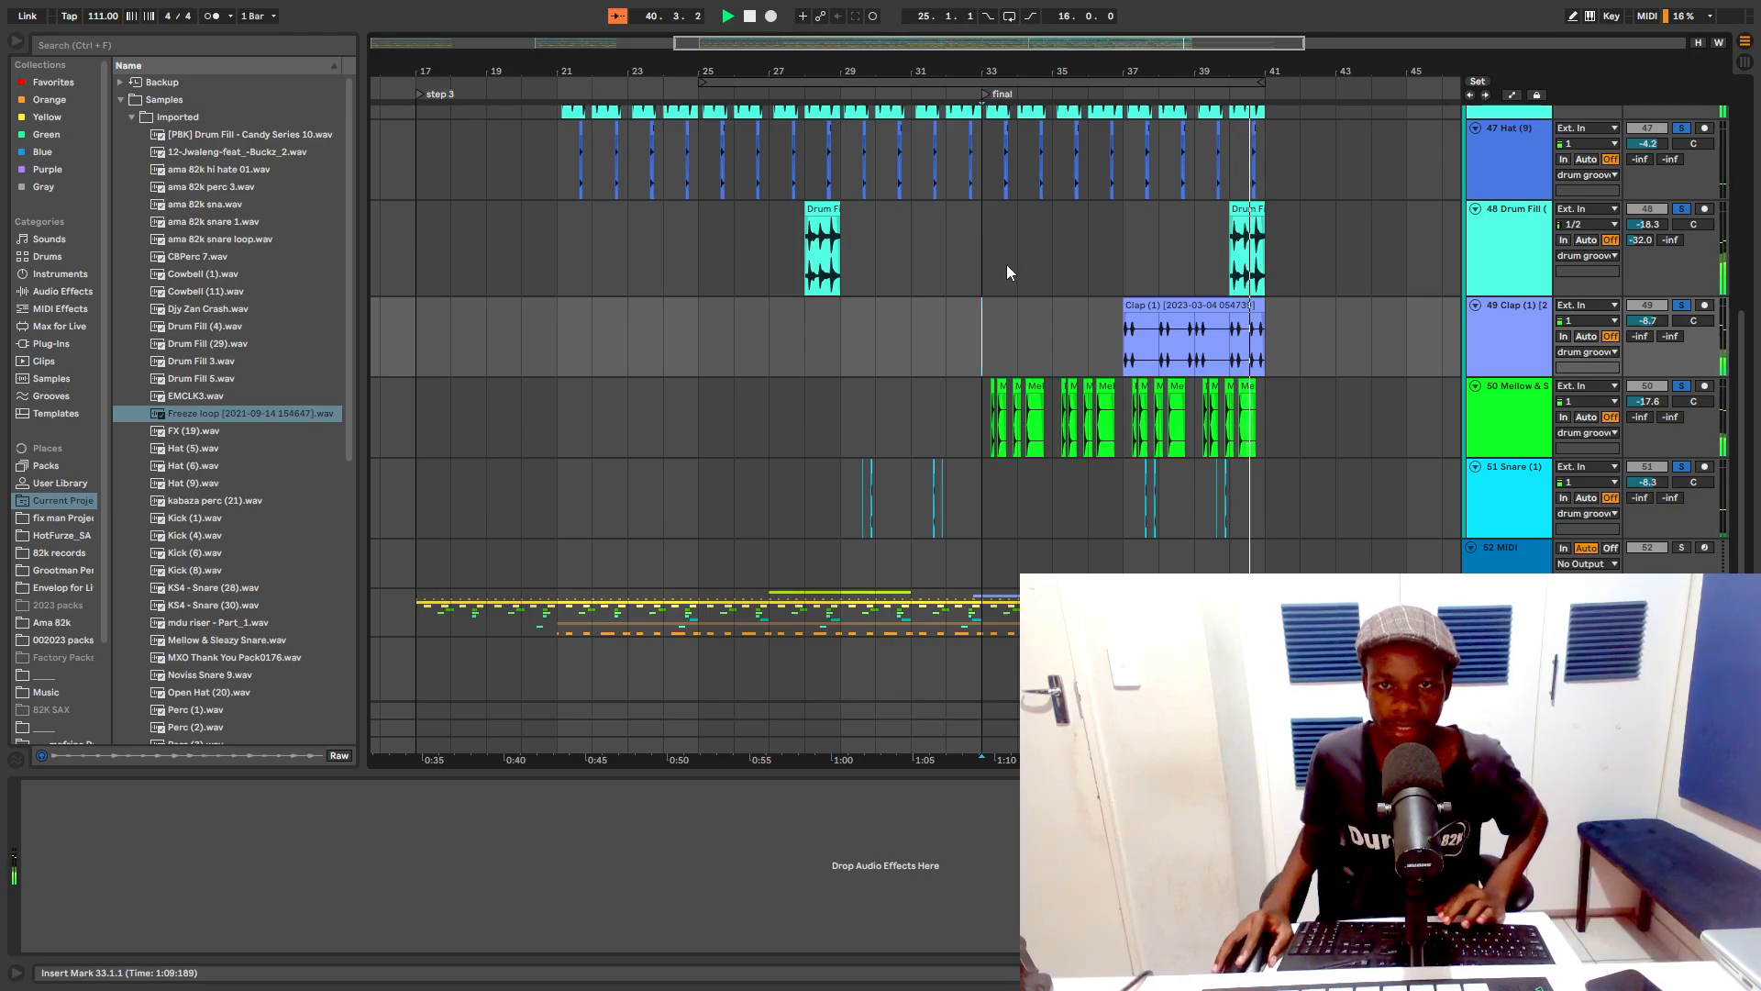
pyautogui.press('space')
pyautogui.press('space')
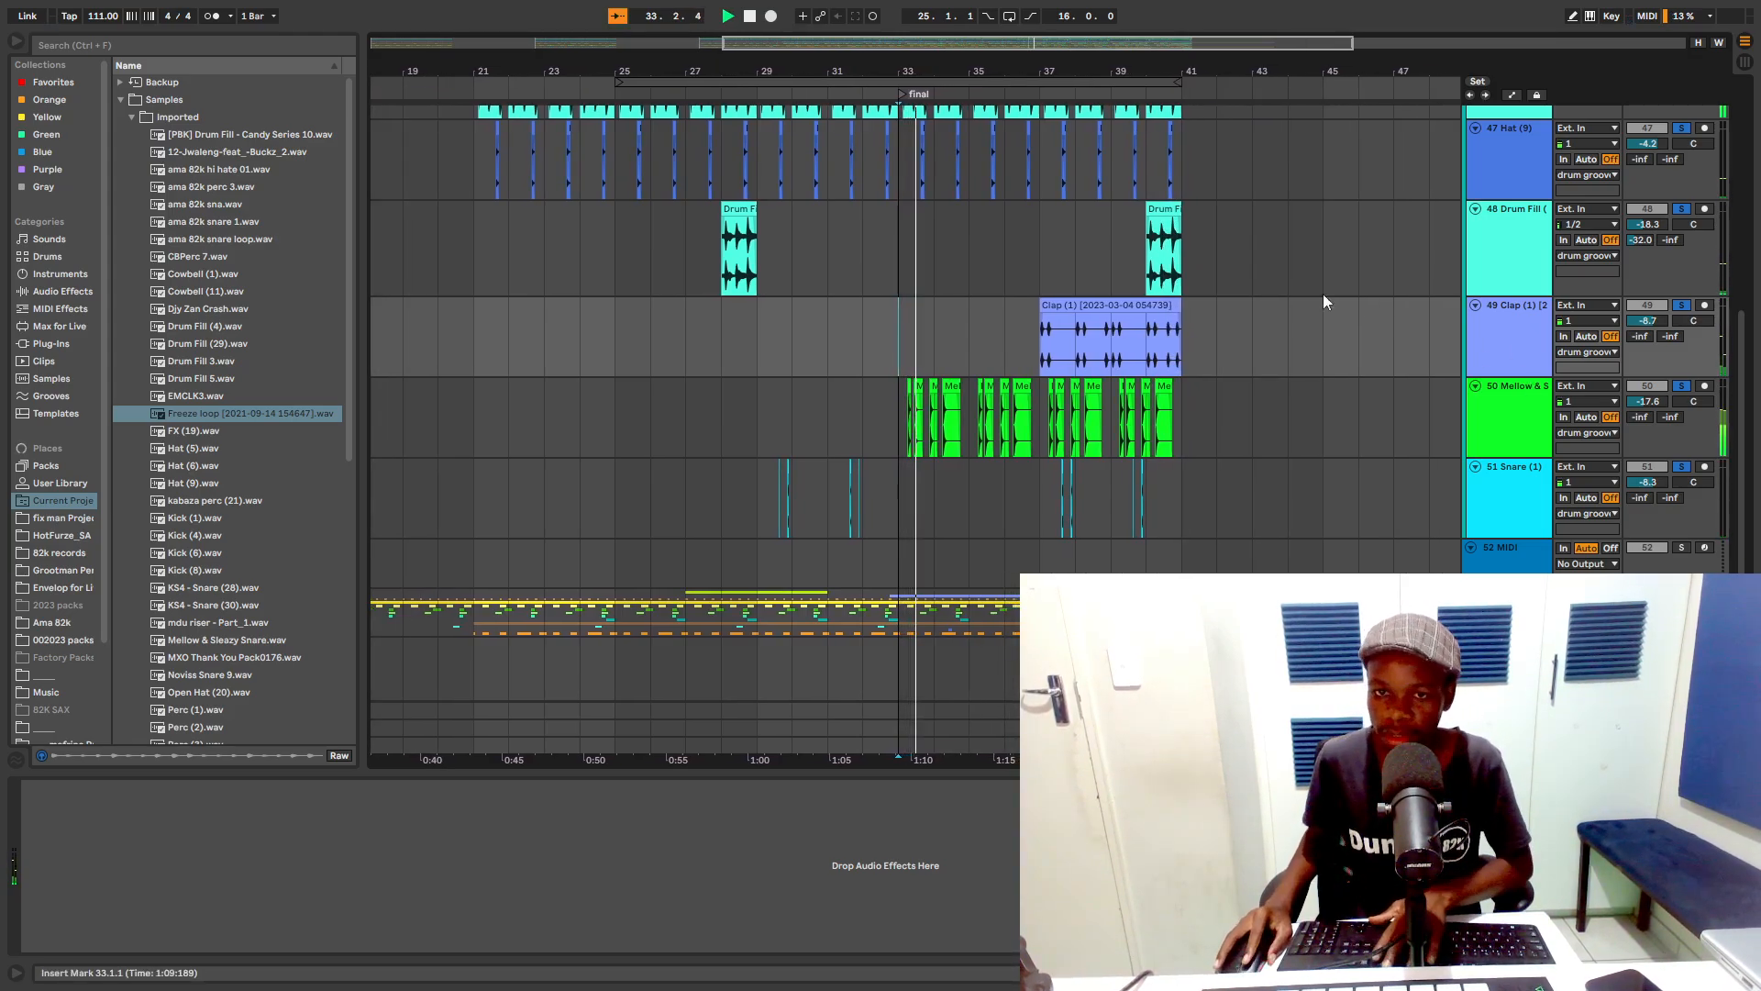
pyautogui.click(1026, 343)
pyautogui.press('space')
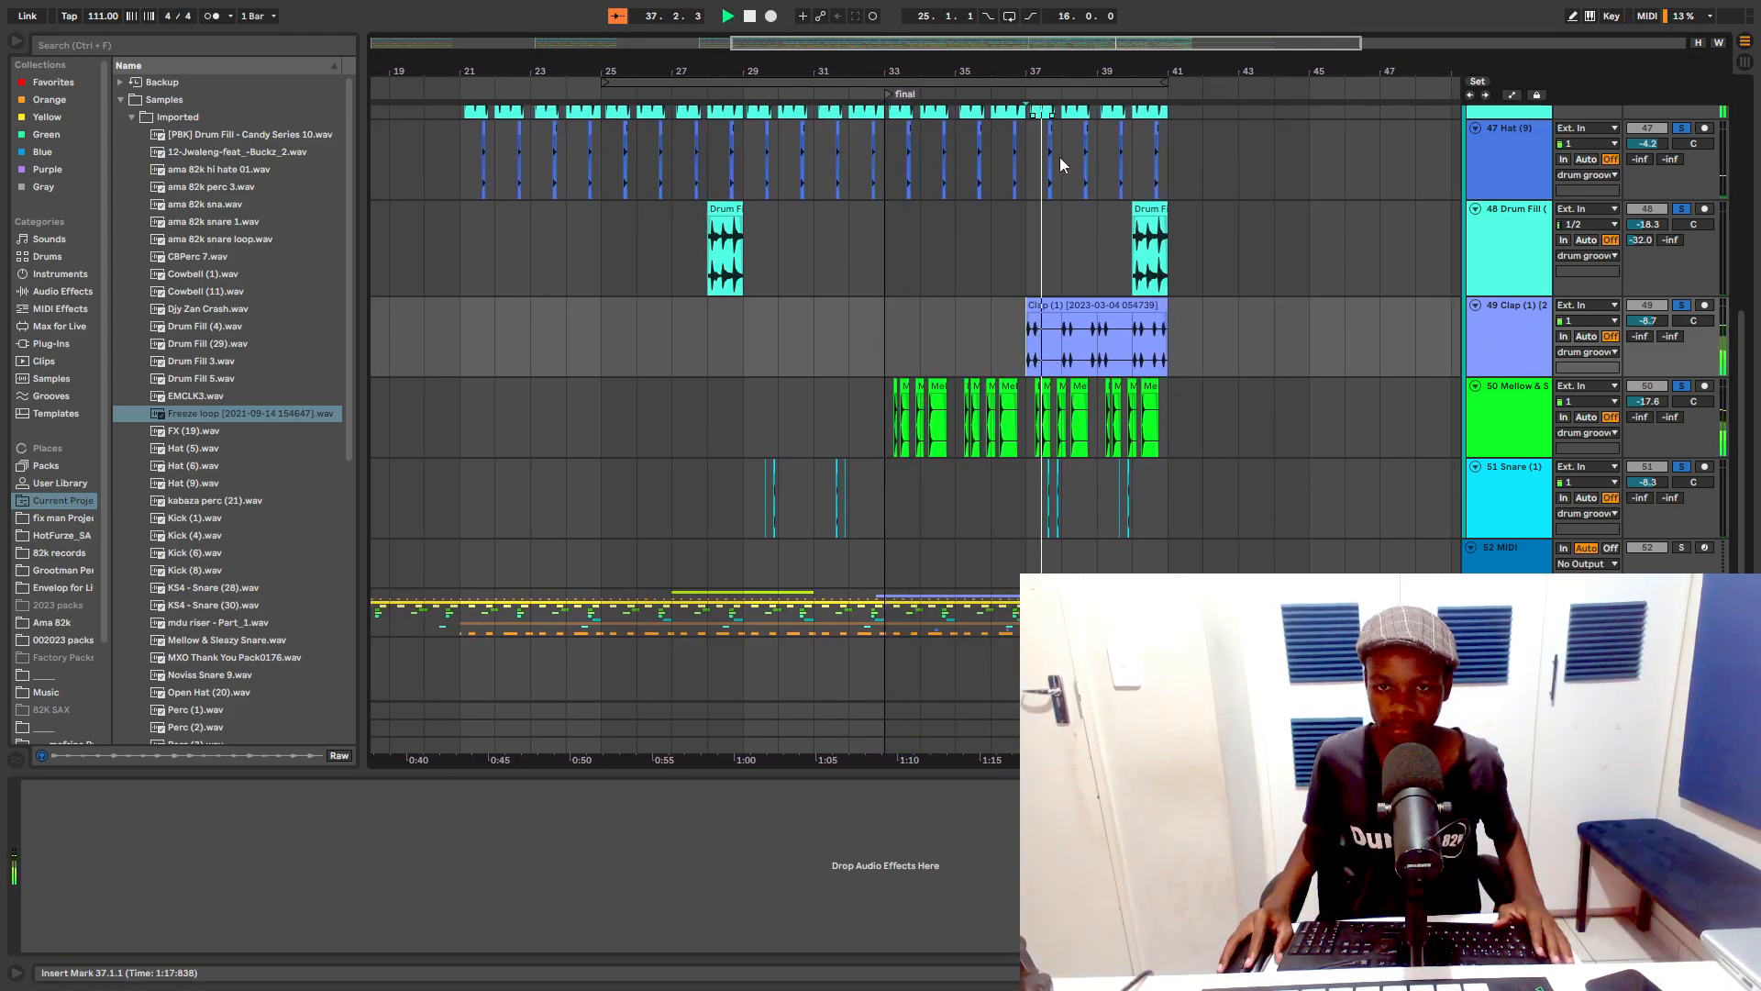
# Step: Play drum groove 3 from just before bar 33 into the final section and collapse the group
pyautogui.scroll(-5, 1115, 92)
pyautogui.scroll(6, 1143, 306)
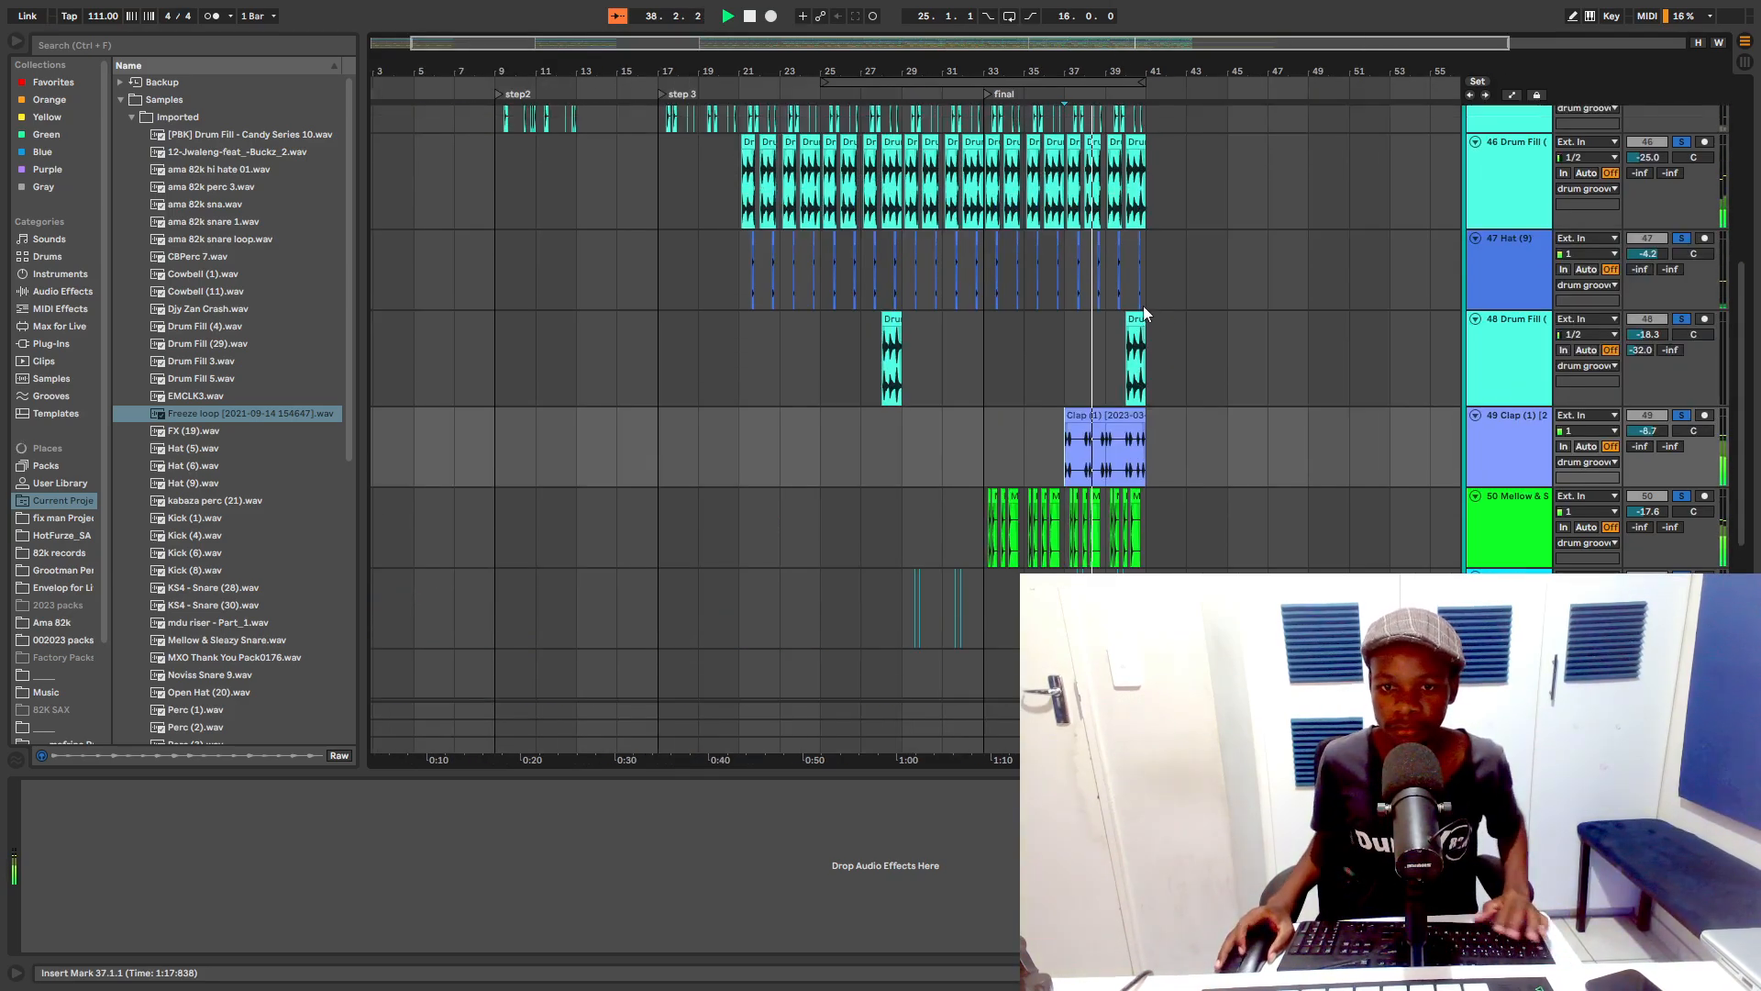
pyautogui.scroll(3, 1373, 268)
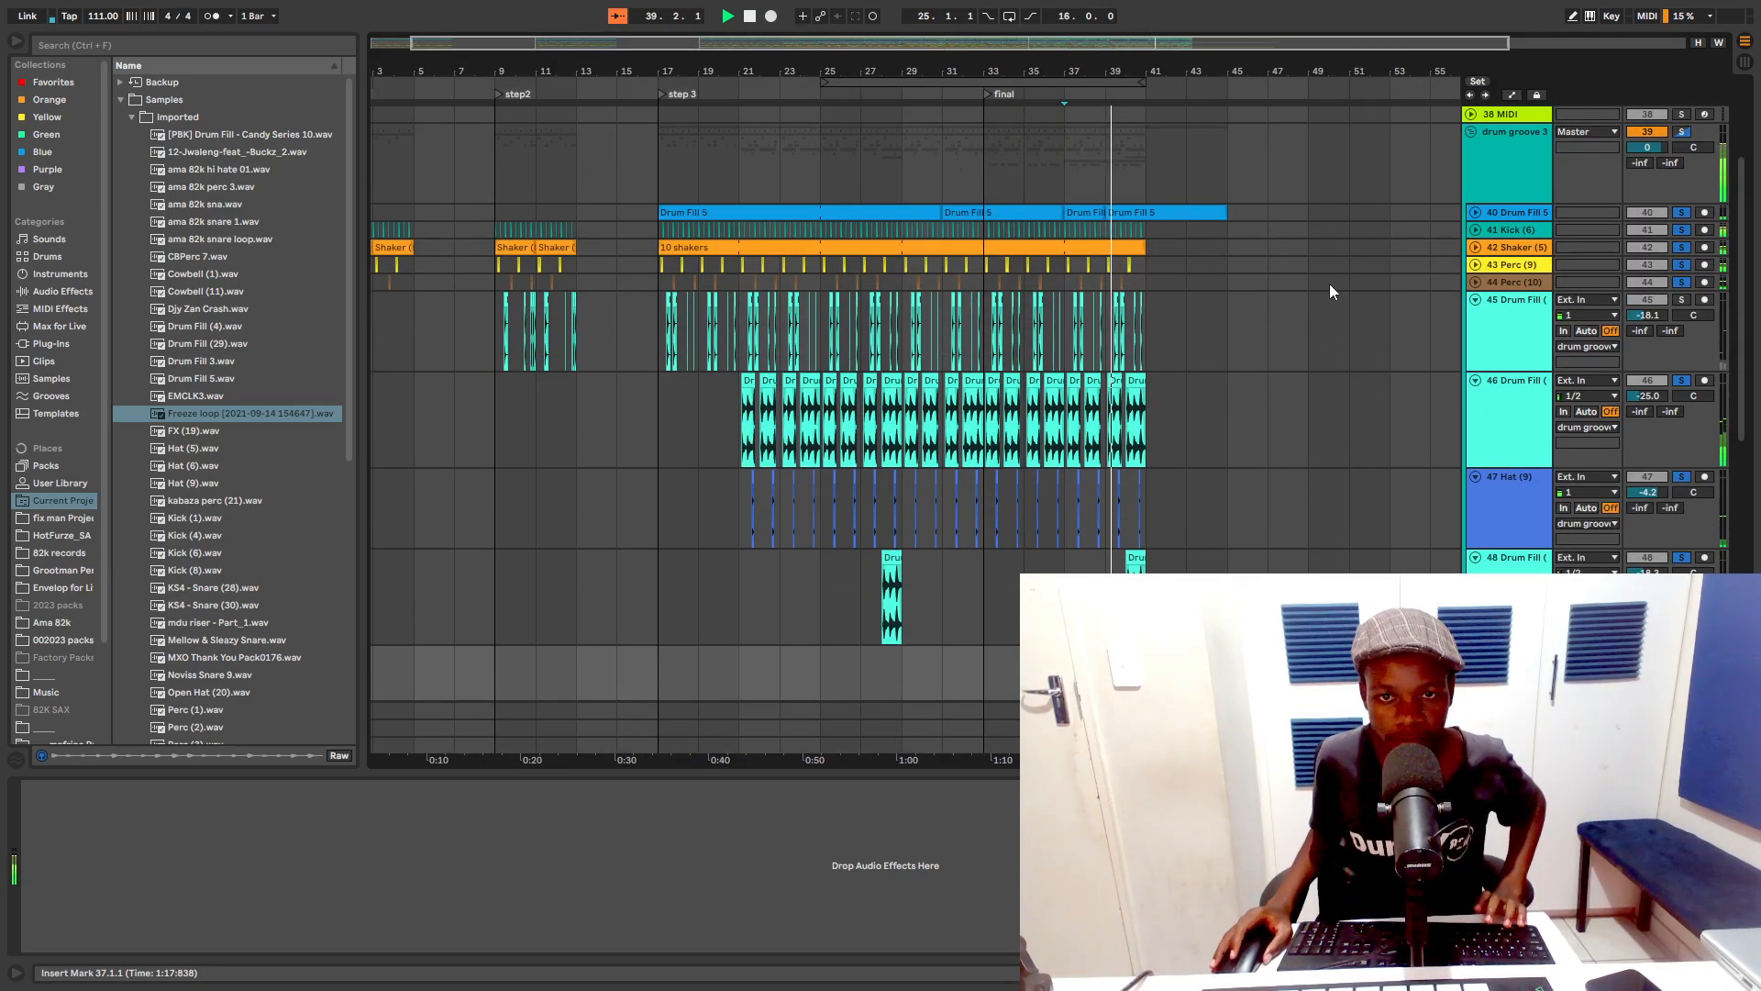
pyautogui.scroll(5, 920, 354)
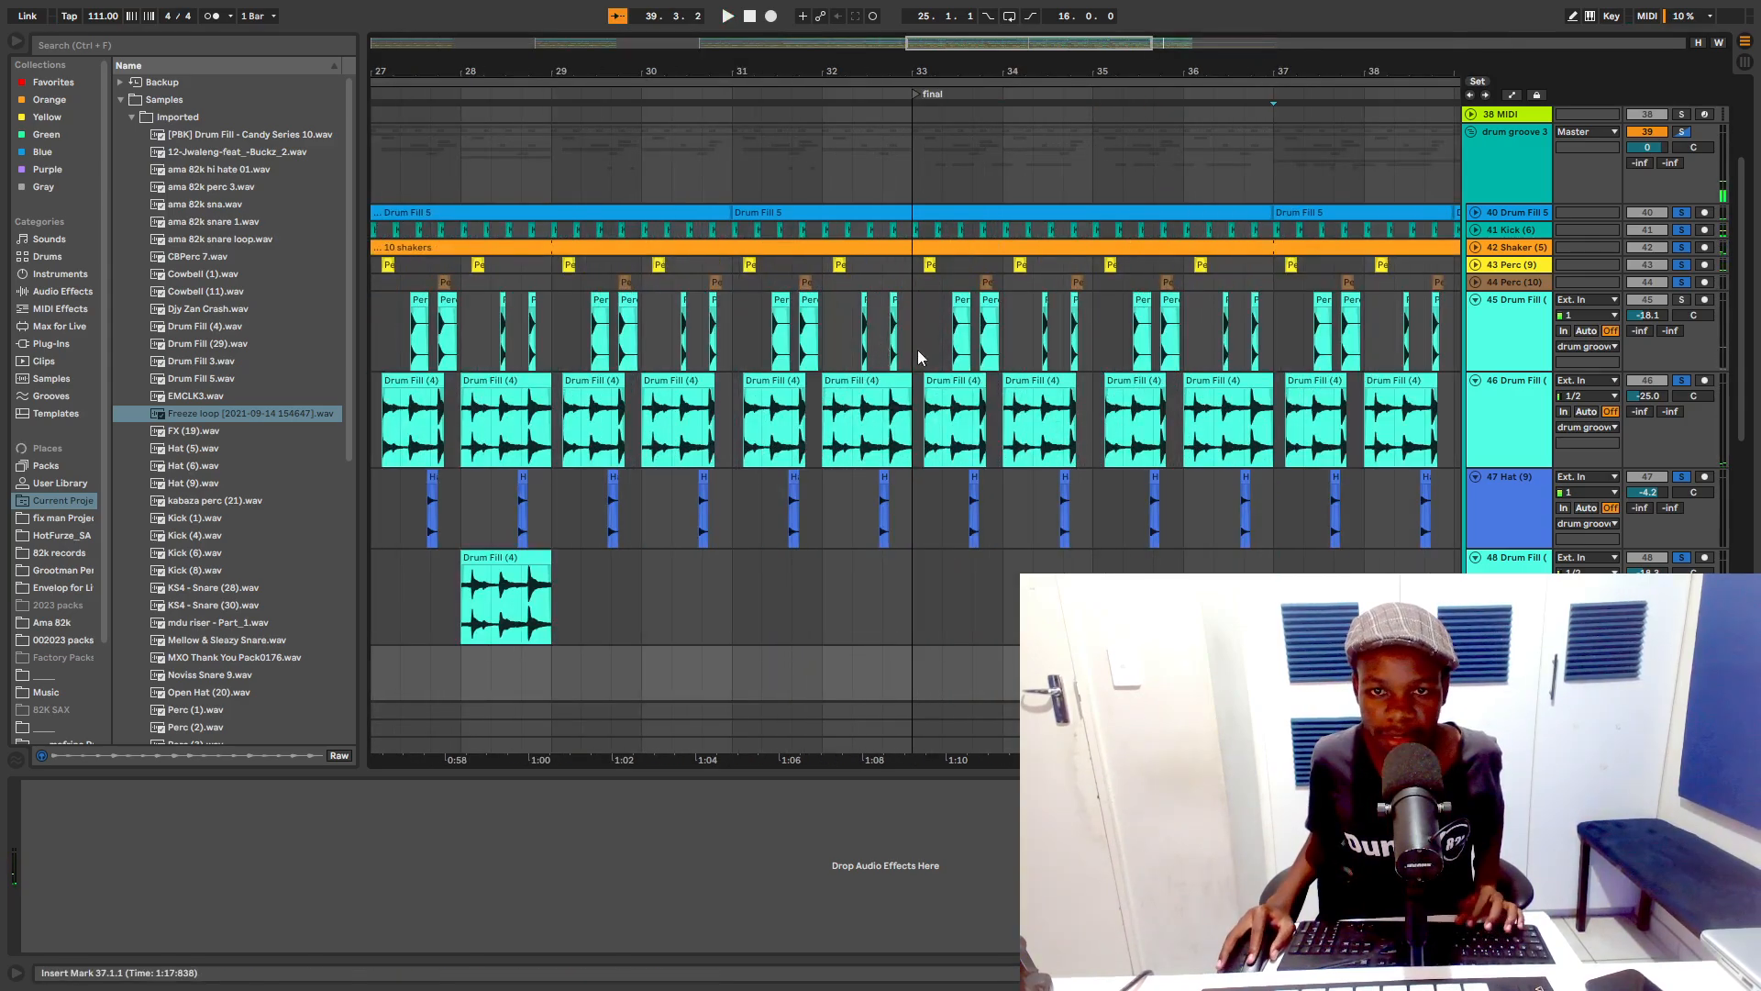
pyautogui.click(1547, 318)
pyautogui.press('space')
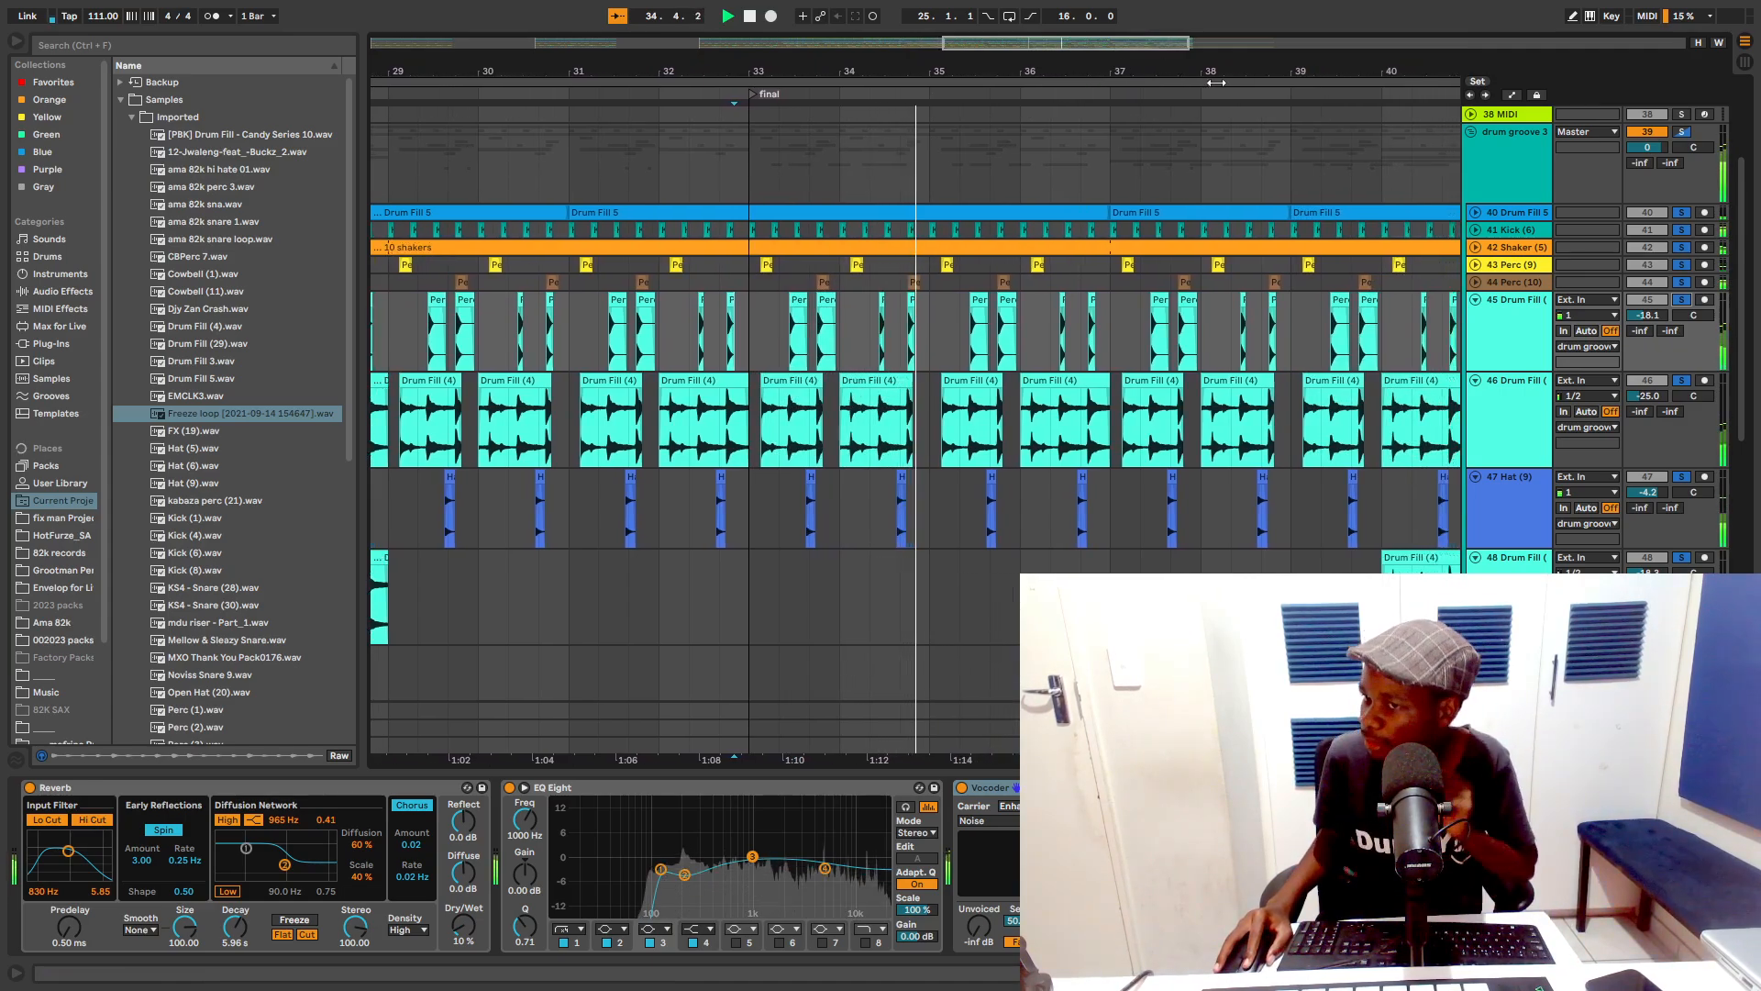
pyautogui.click(1471, 133)
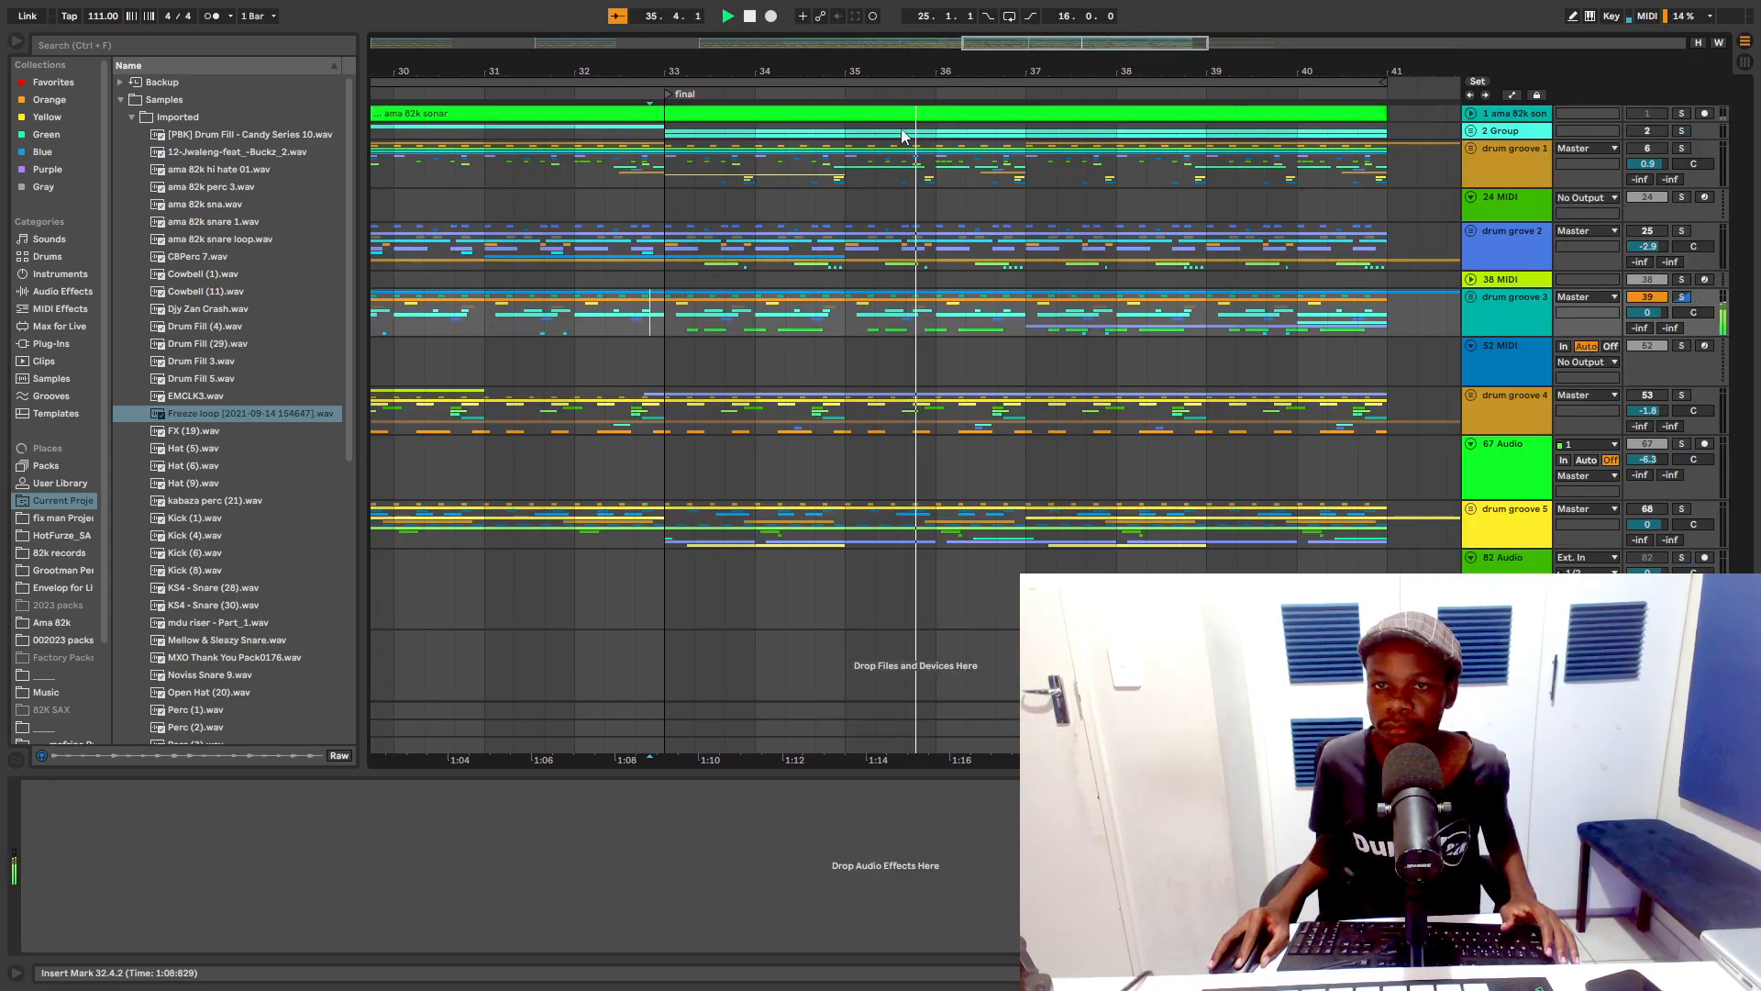
pyautogui.moveTo(968, 70); pyautogui.dragTo(976, 56)
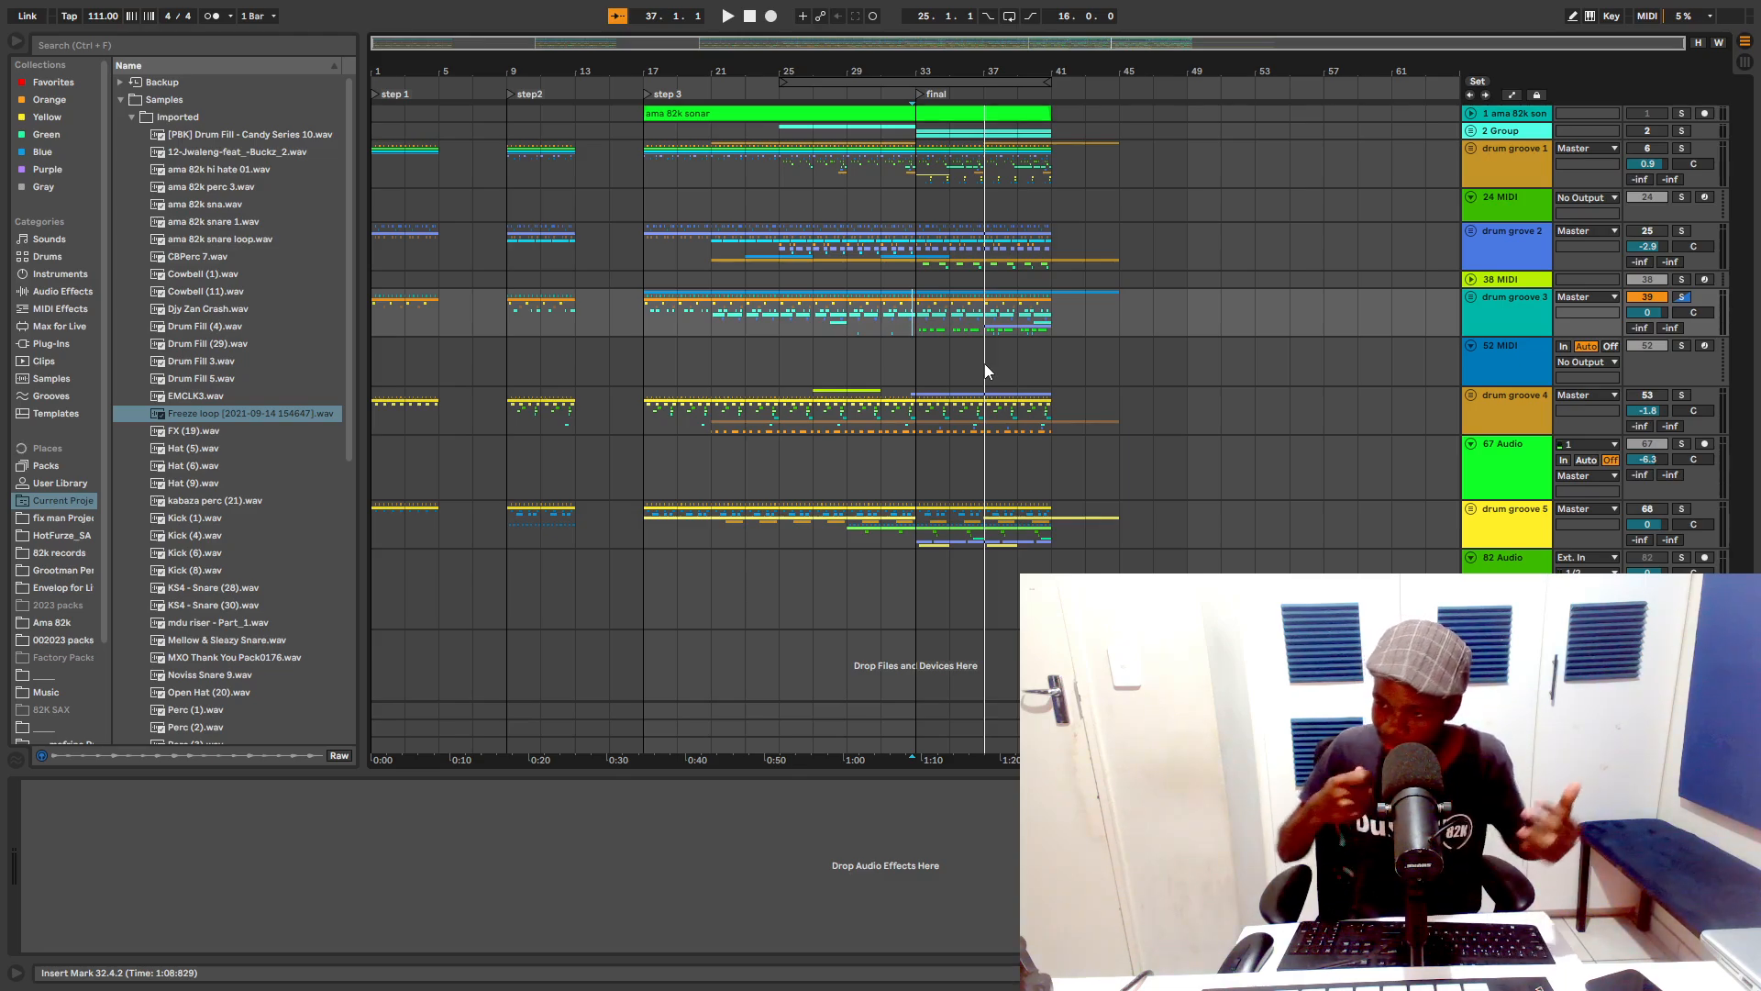
# Step: Solo the drum groove 4 group and play it from bar 1 and from bar 27
pyautogui.click(371, 415)
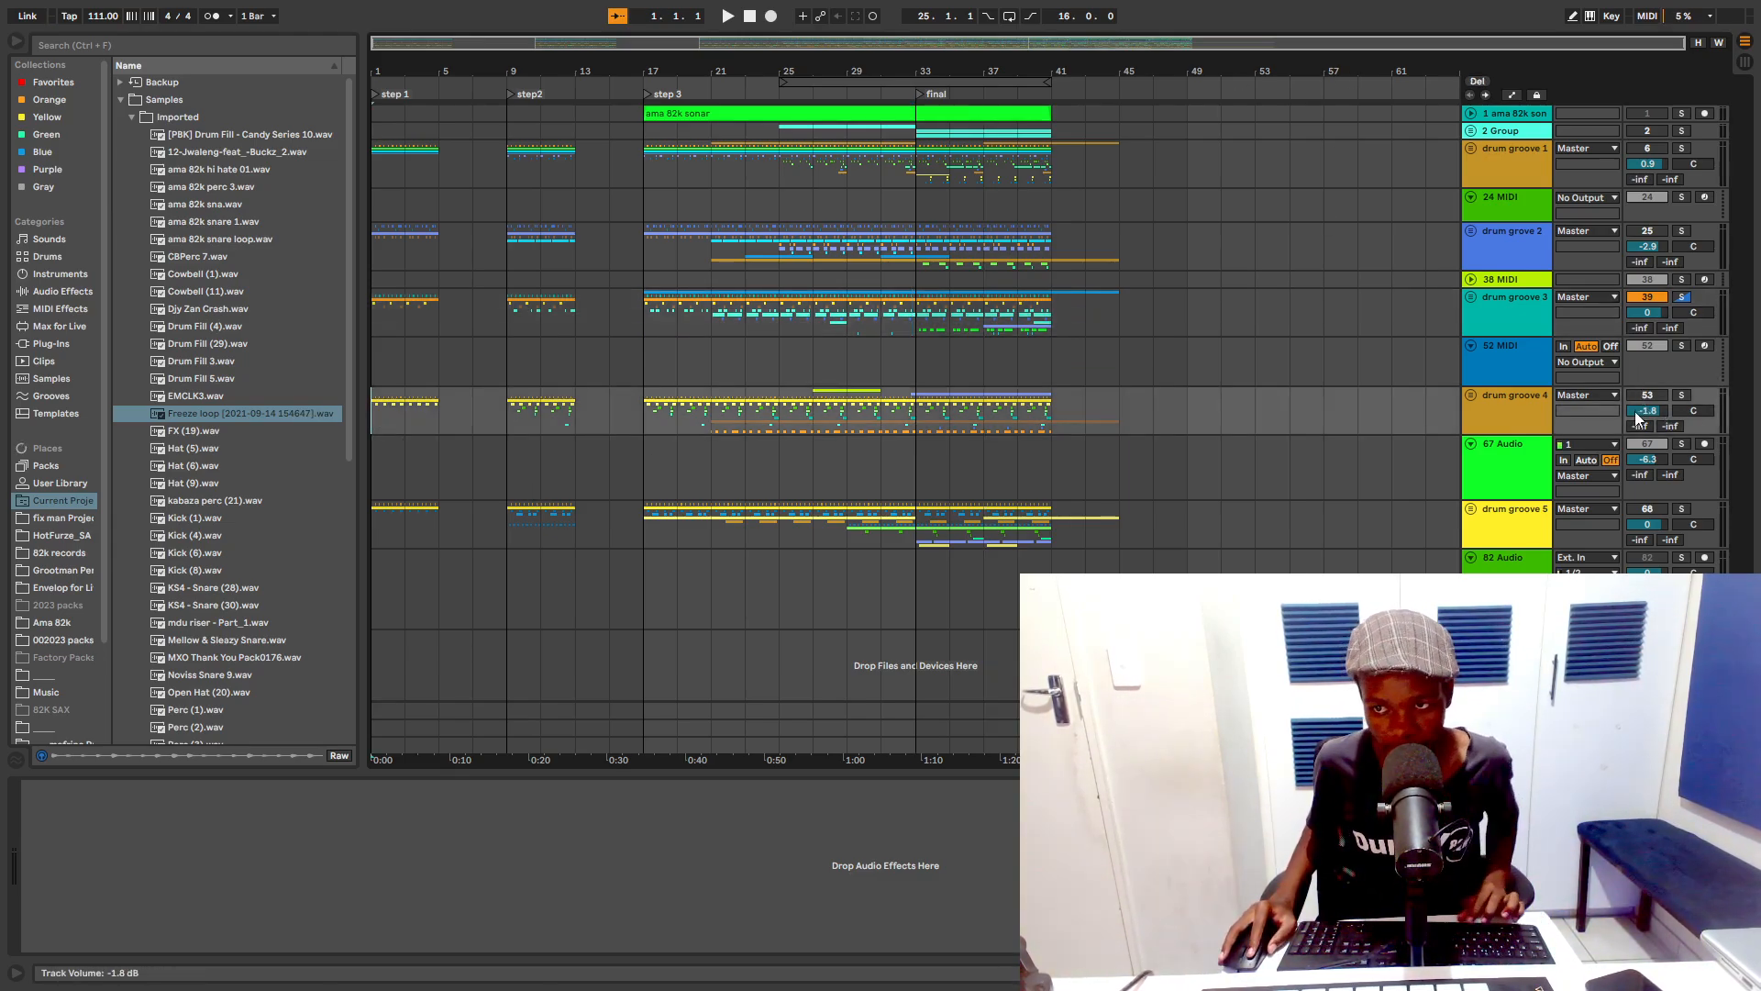
pyautogui.click(1687, 394)
pyautogui.press('space')
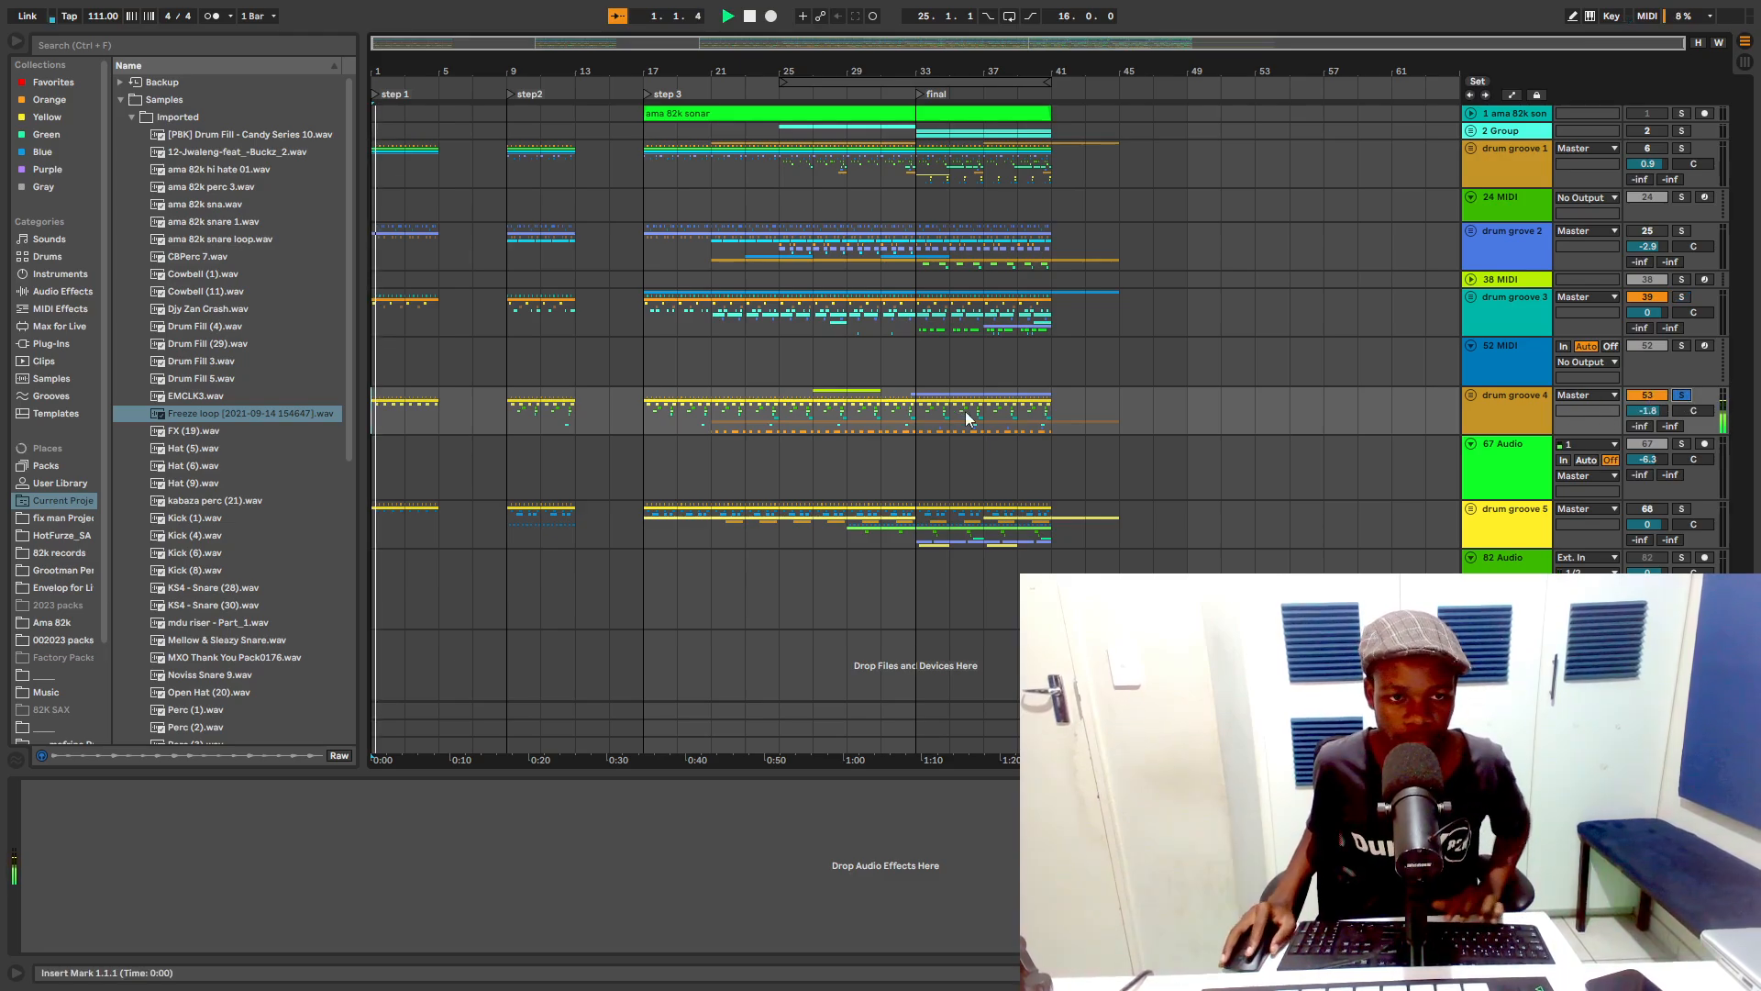
pyautogui.press('space')
pyautogui.press('space')
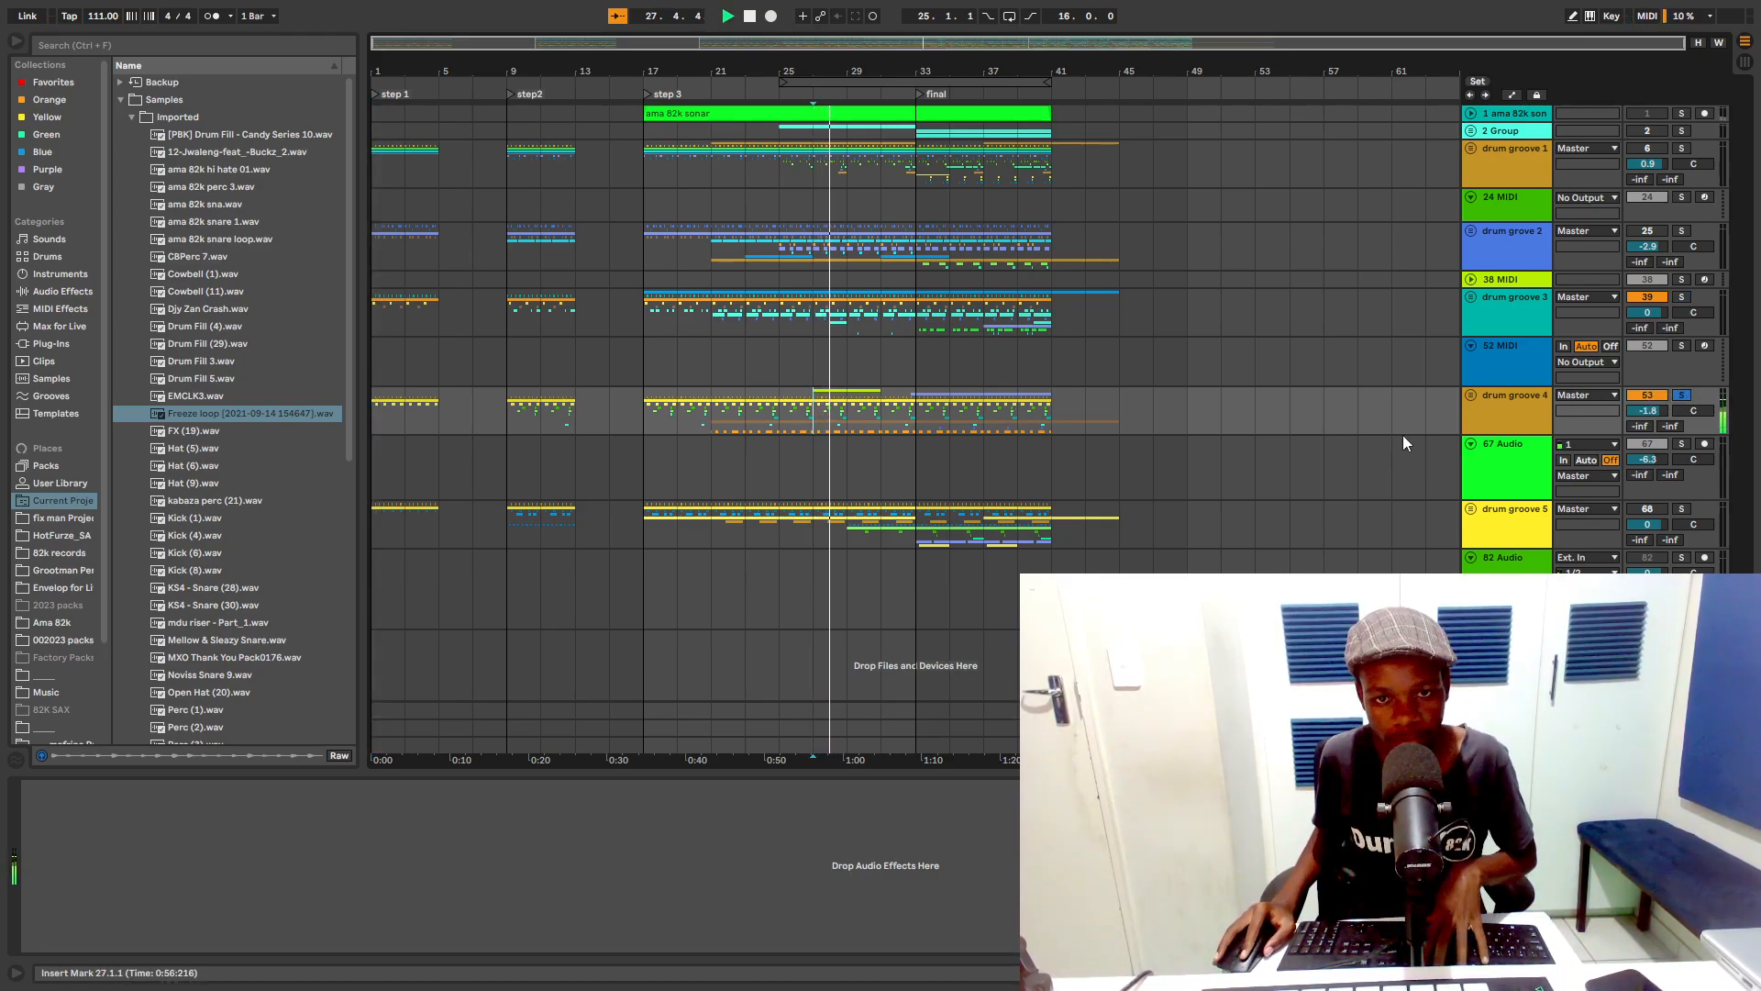
# Step: Expand the drum groove 4 group and examine its tracks as playback runs into the final section
pyautogui.click(1466, 398)
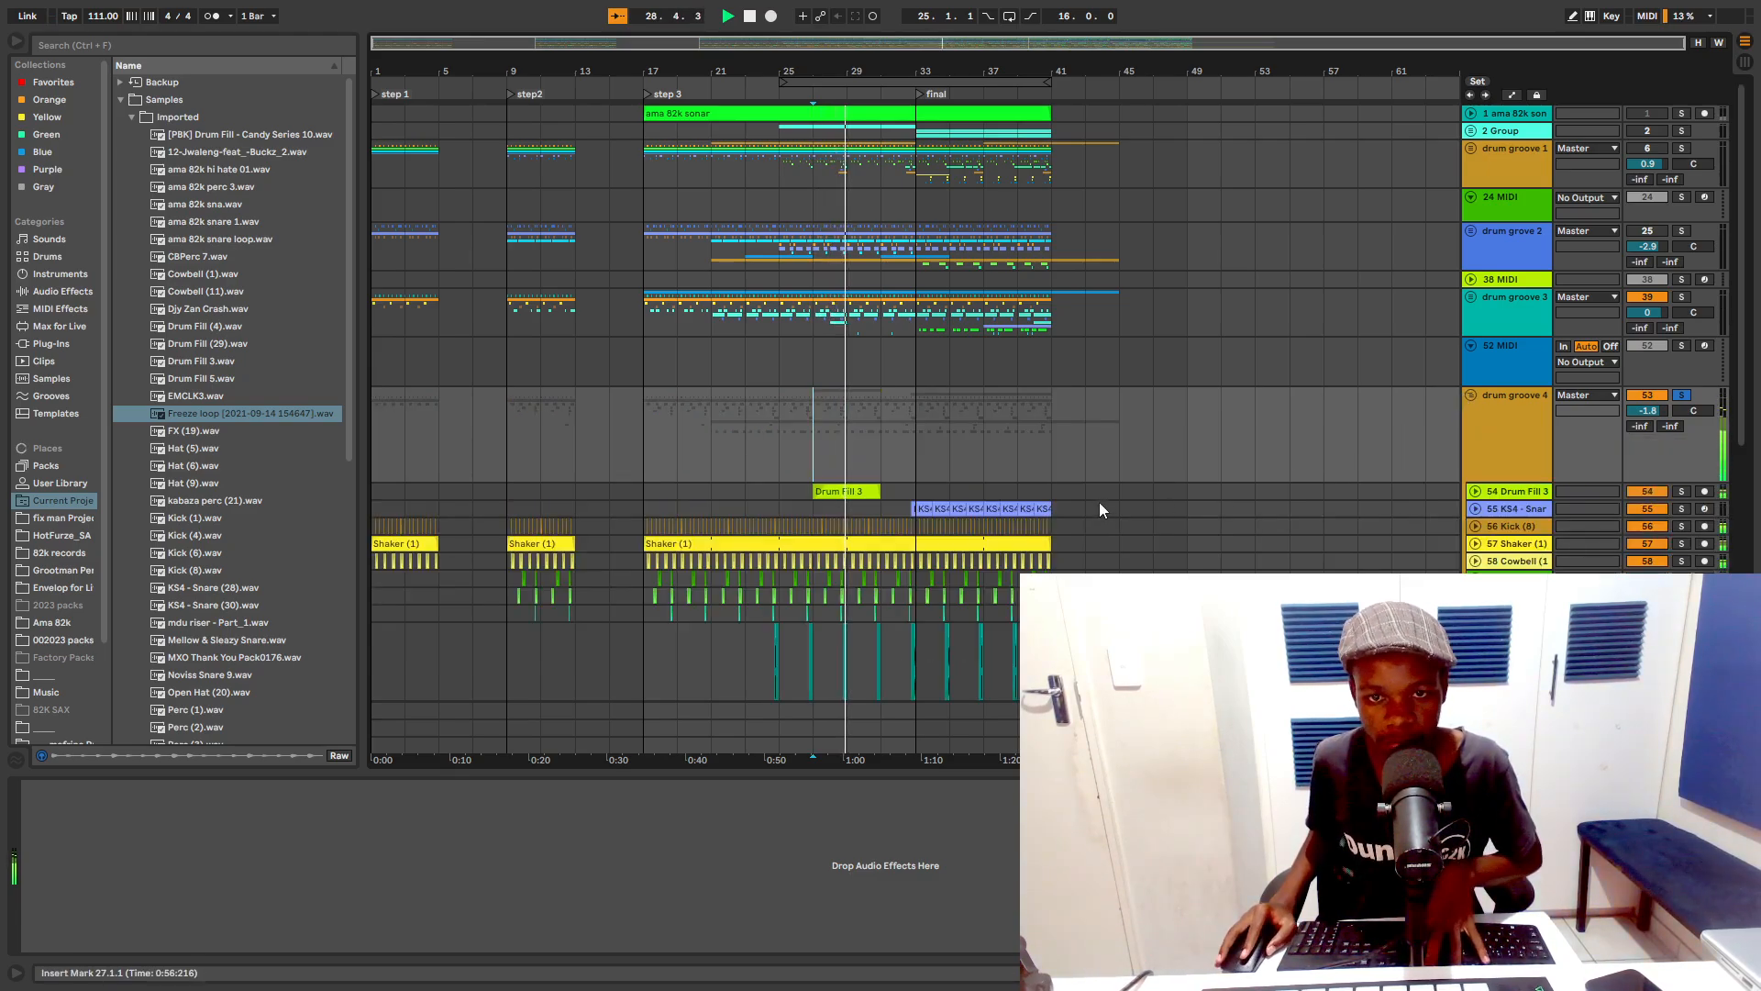
pyautogui.scroll(-4, 1105, 486)
pyautogui.scroll(-2, 1125, 416)
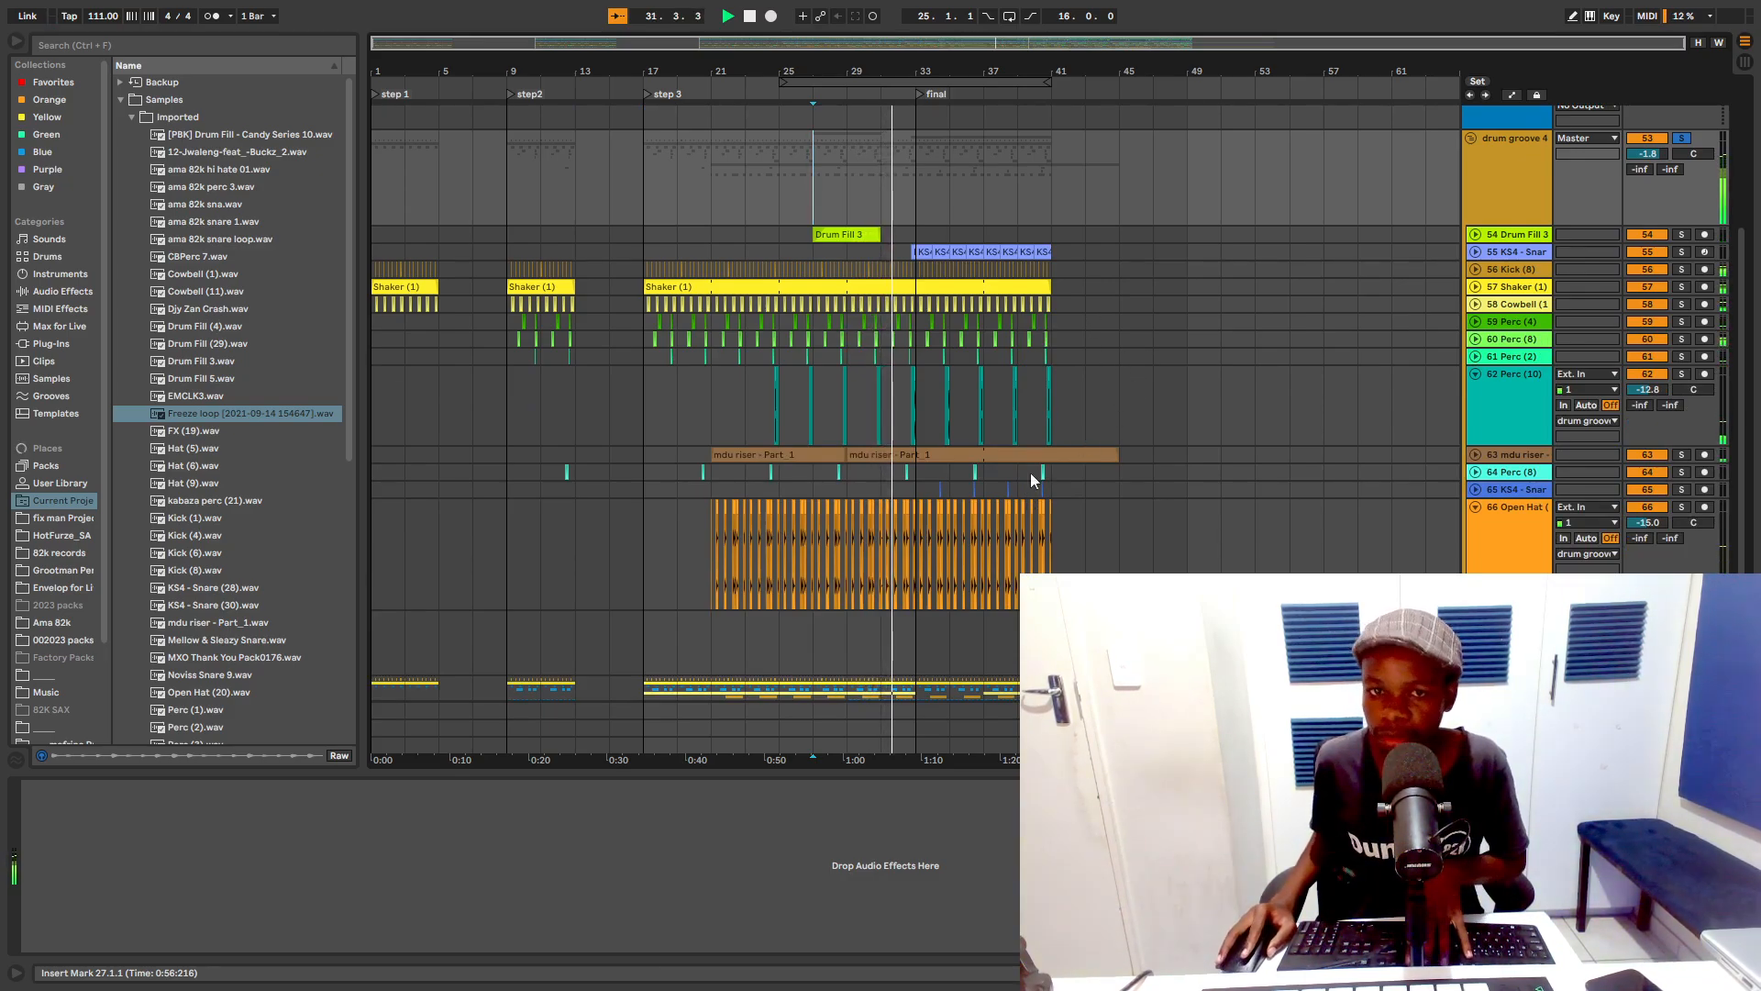
pyautogui.click(927, 197)
pyautogui.scroll(6, 927, 196)
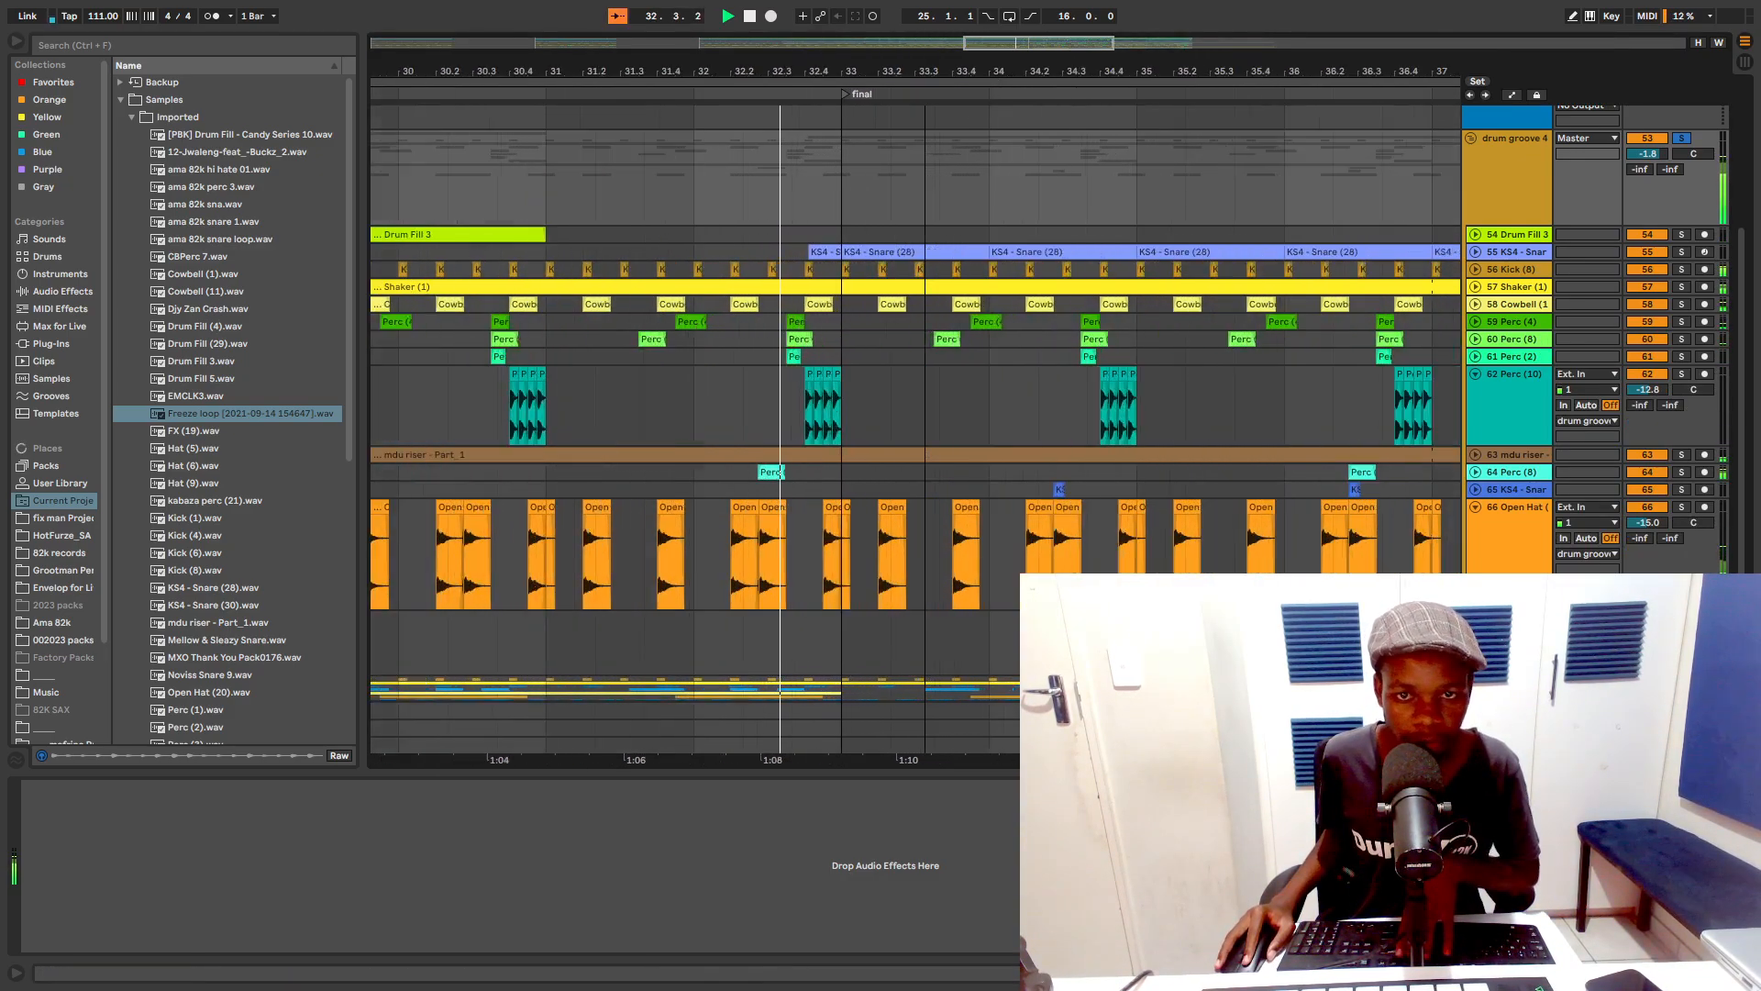
pyautogui.scroll(-8, 926, 196)
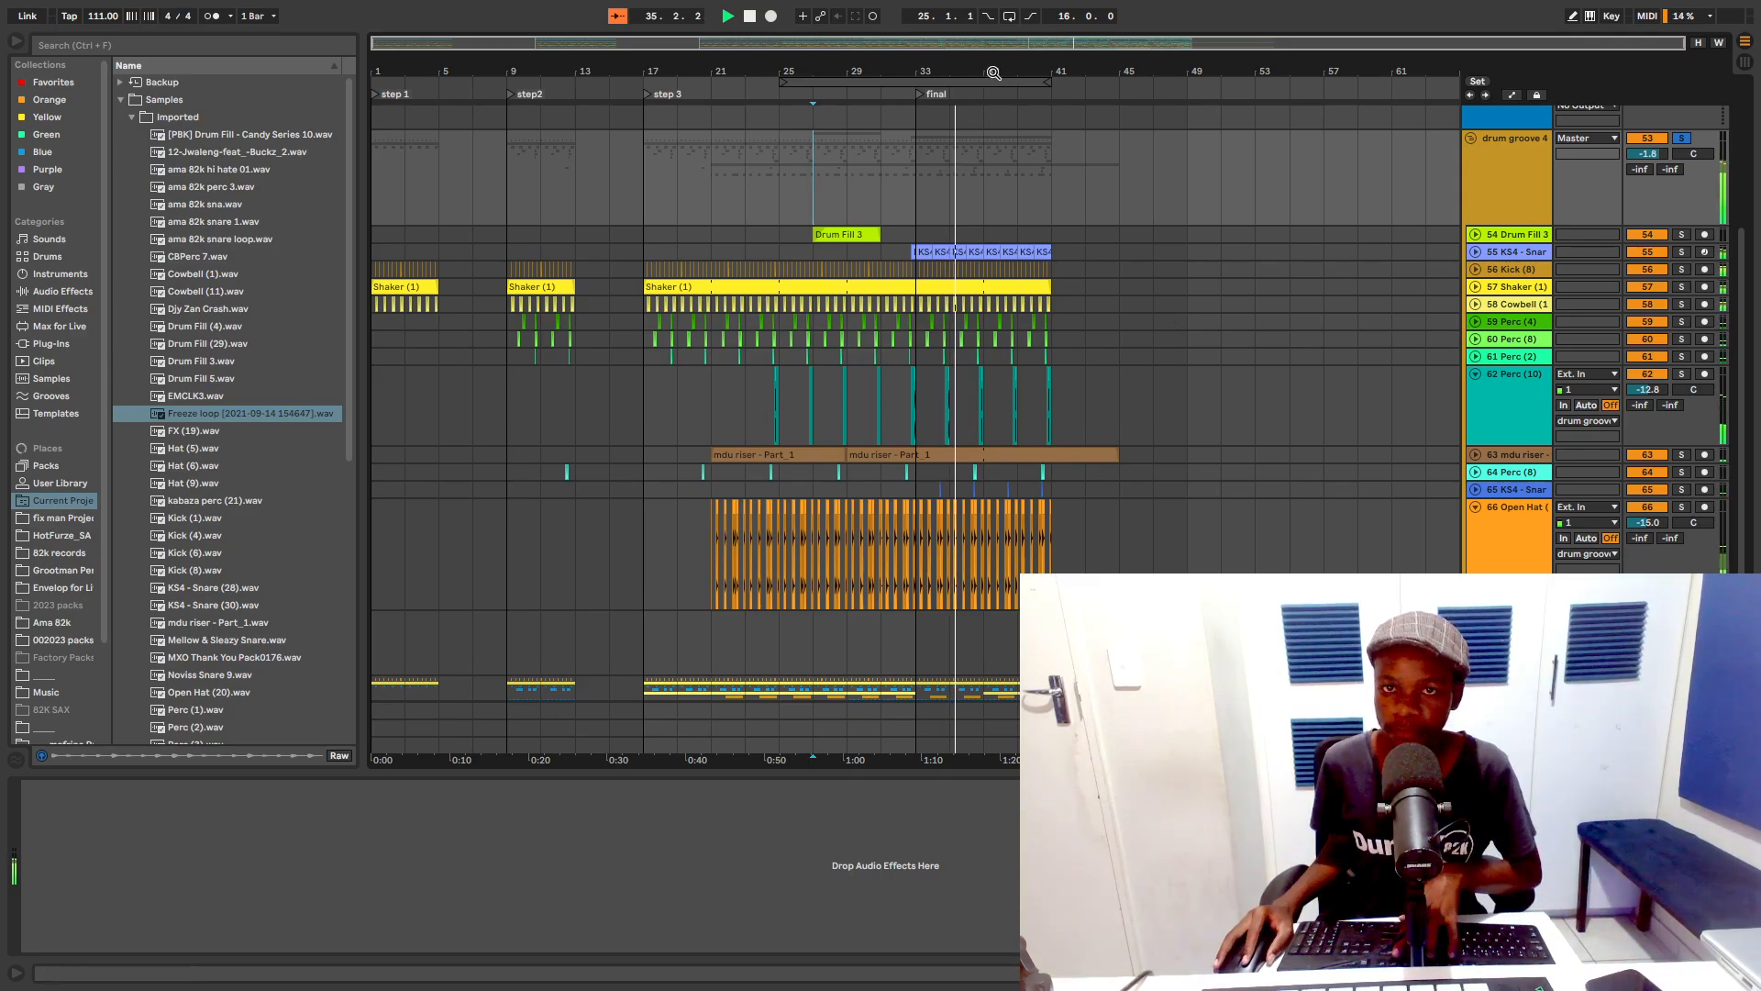
pyautogui.moveTo(993, 73)
pyautogui.mouseDown()
pyautogui.moveTo(994, 152)
pyautogui.moveTo(993, 72)
pyautogui.mouseUp()
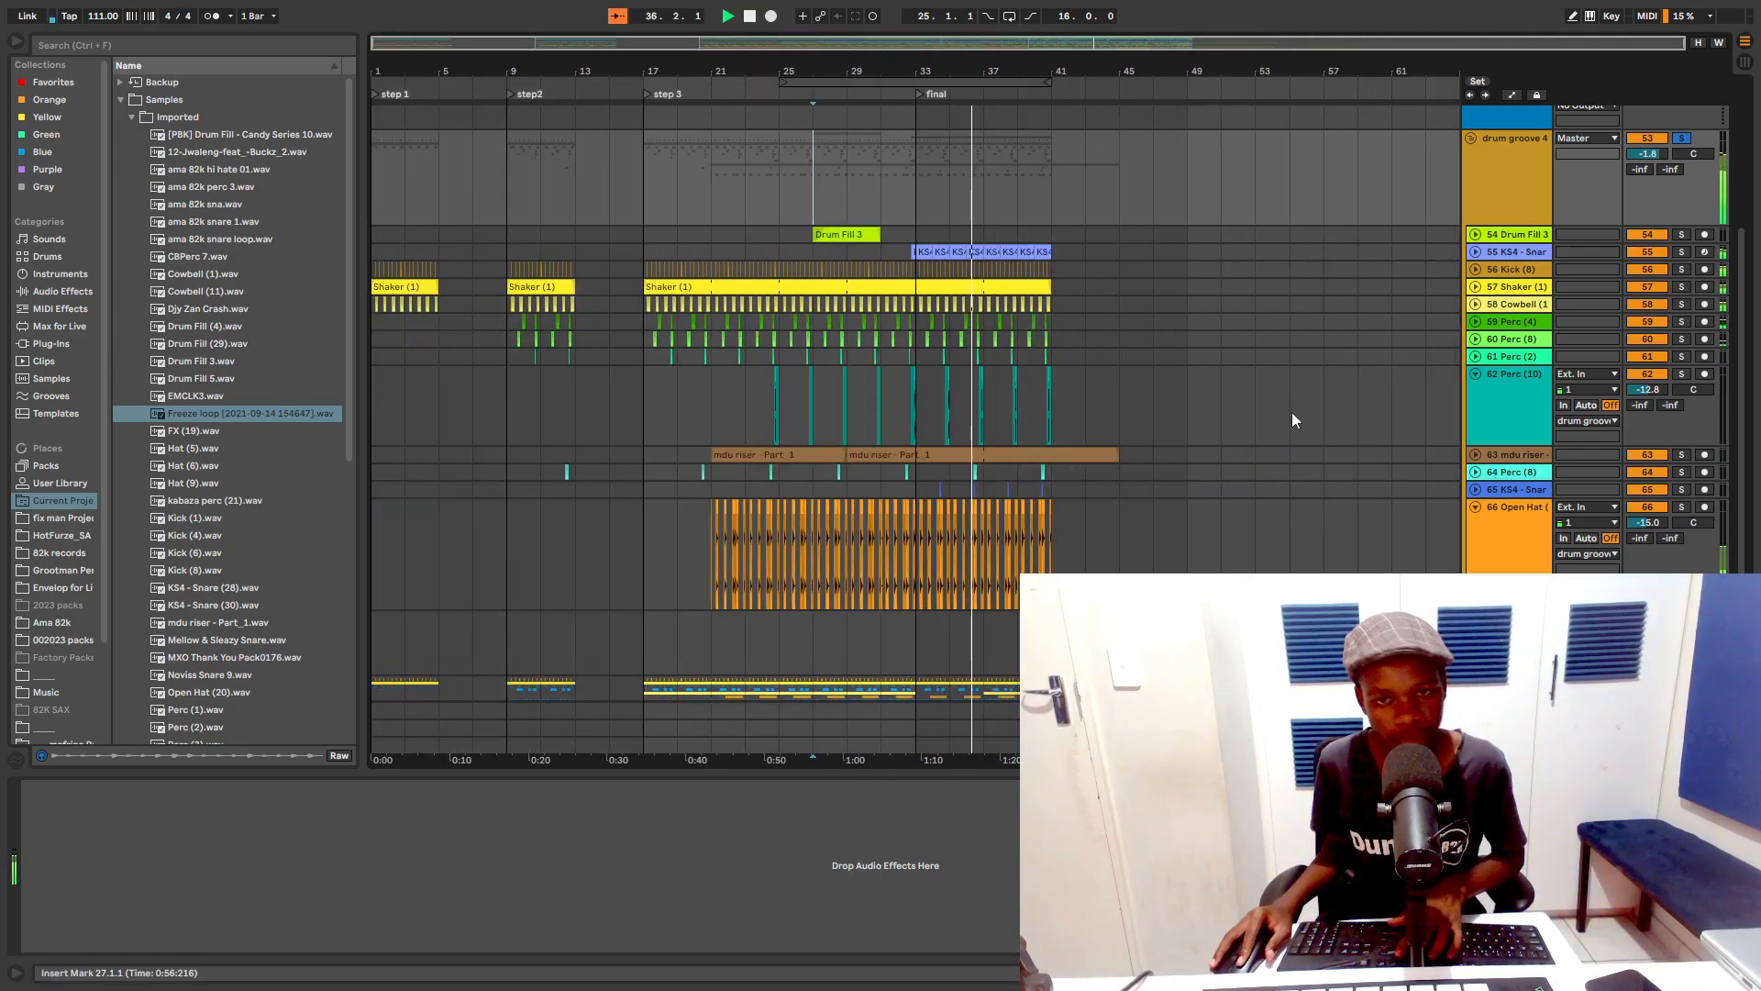
pyautogui.scroll(2, 849, 341)
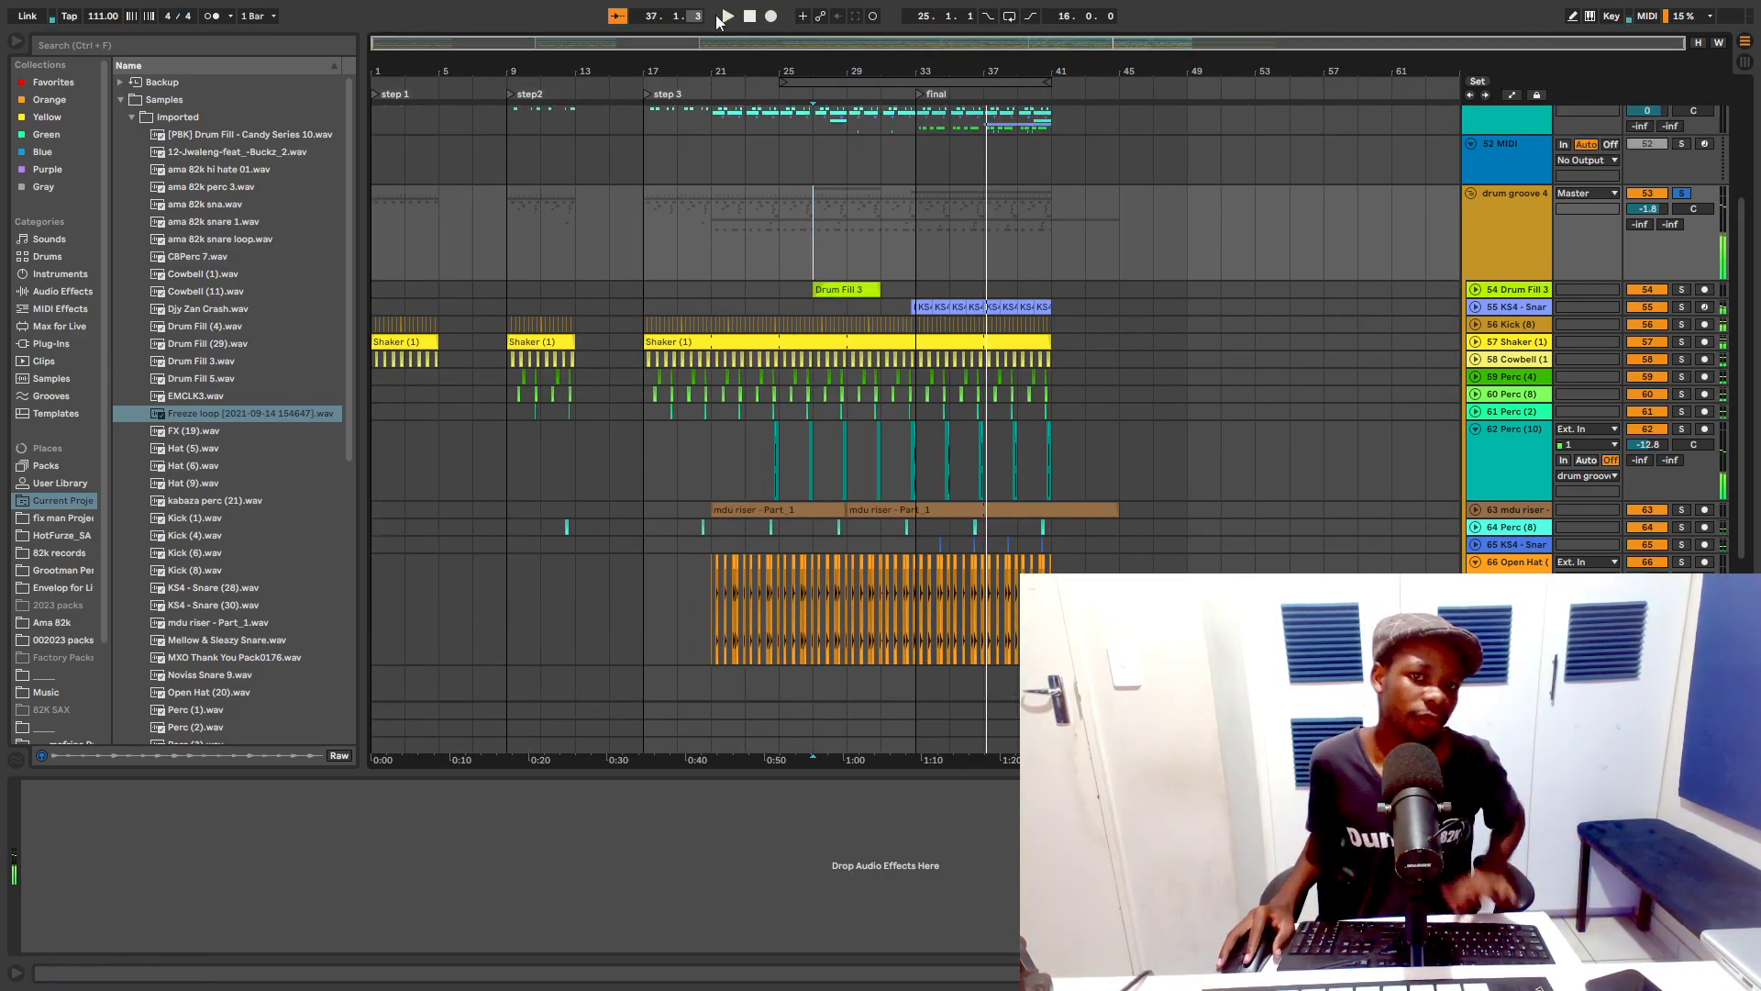
# Step: Return playback to bar 1 and solo the Kick (8) track 56 for playing through the step 1 section
pyautogui.click(750, 17)
pyautogui.press('space')
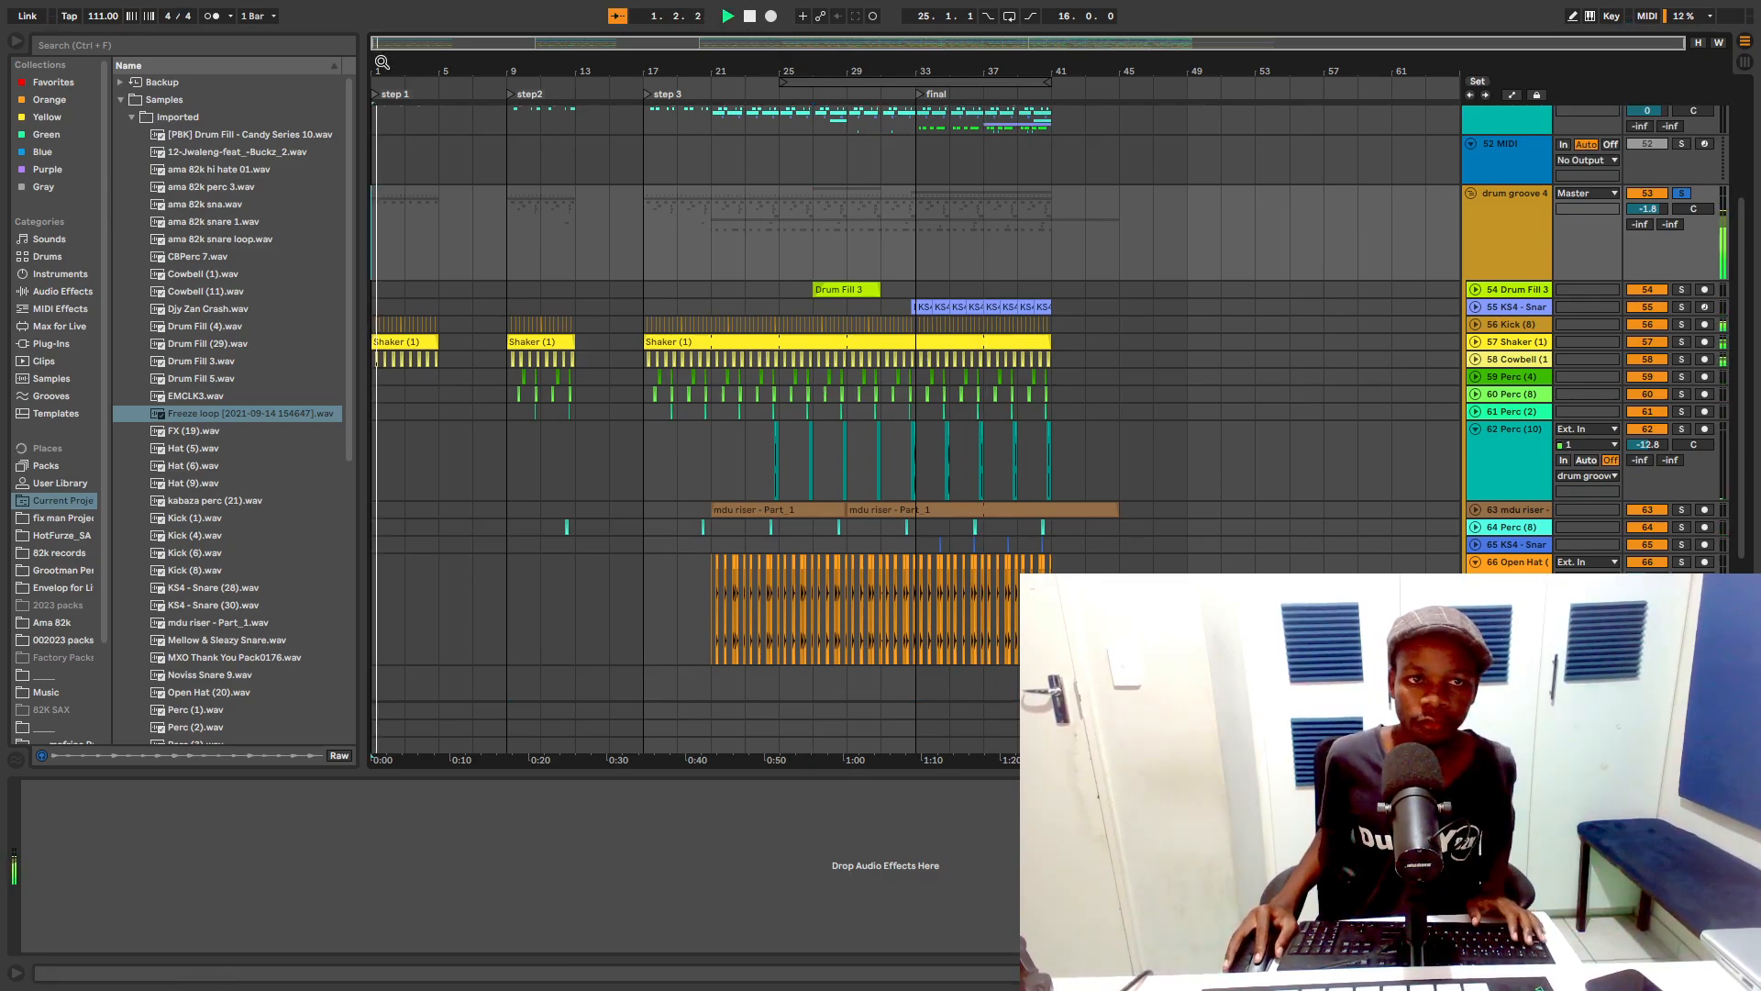
pyautogui.moveTo(382, 62); pyautogui.dragTo(389, 133)
pyautogui.press('space')
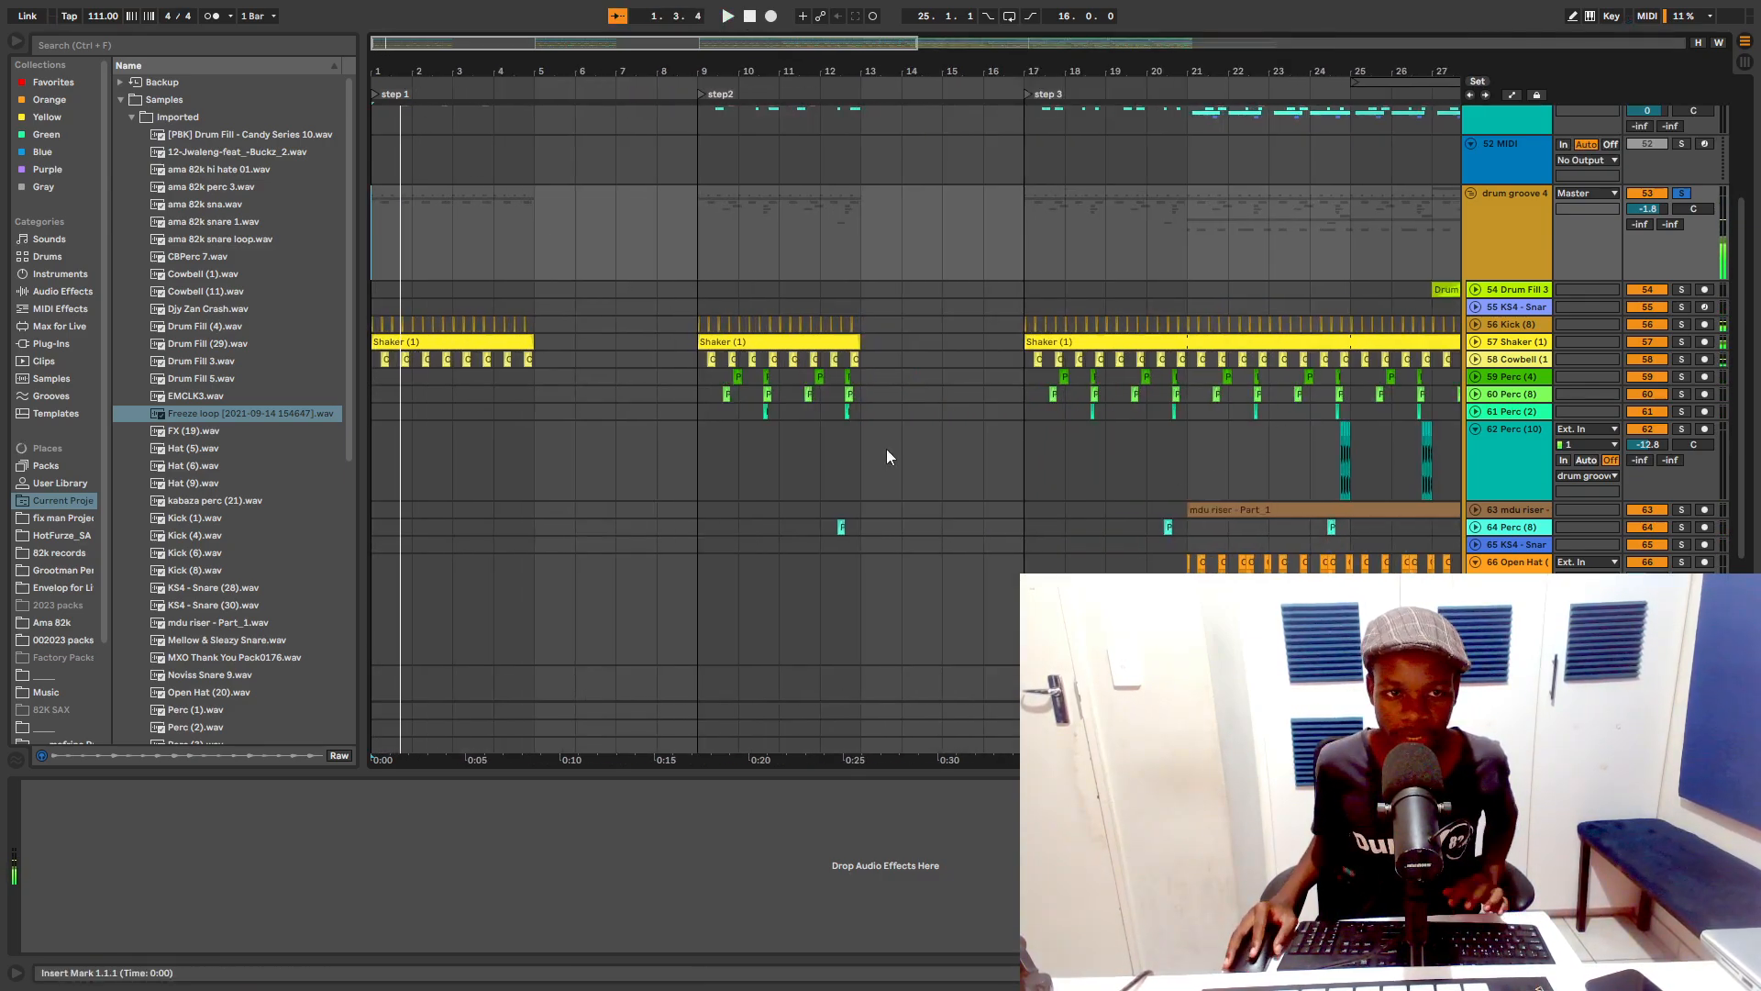
pyautogui.click(1684, 324)
pyautogui.press('space')
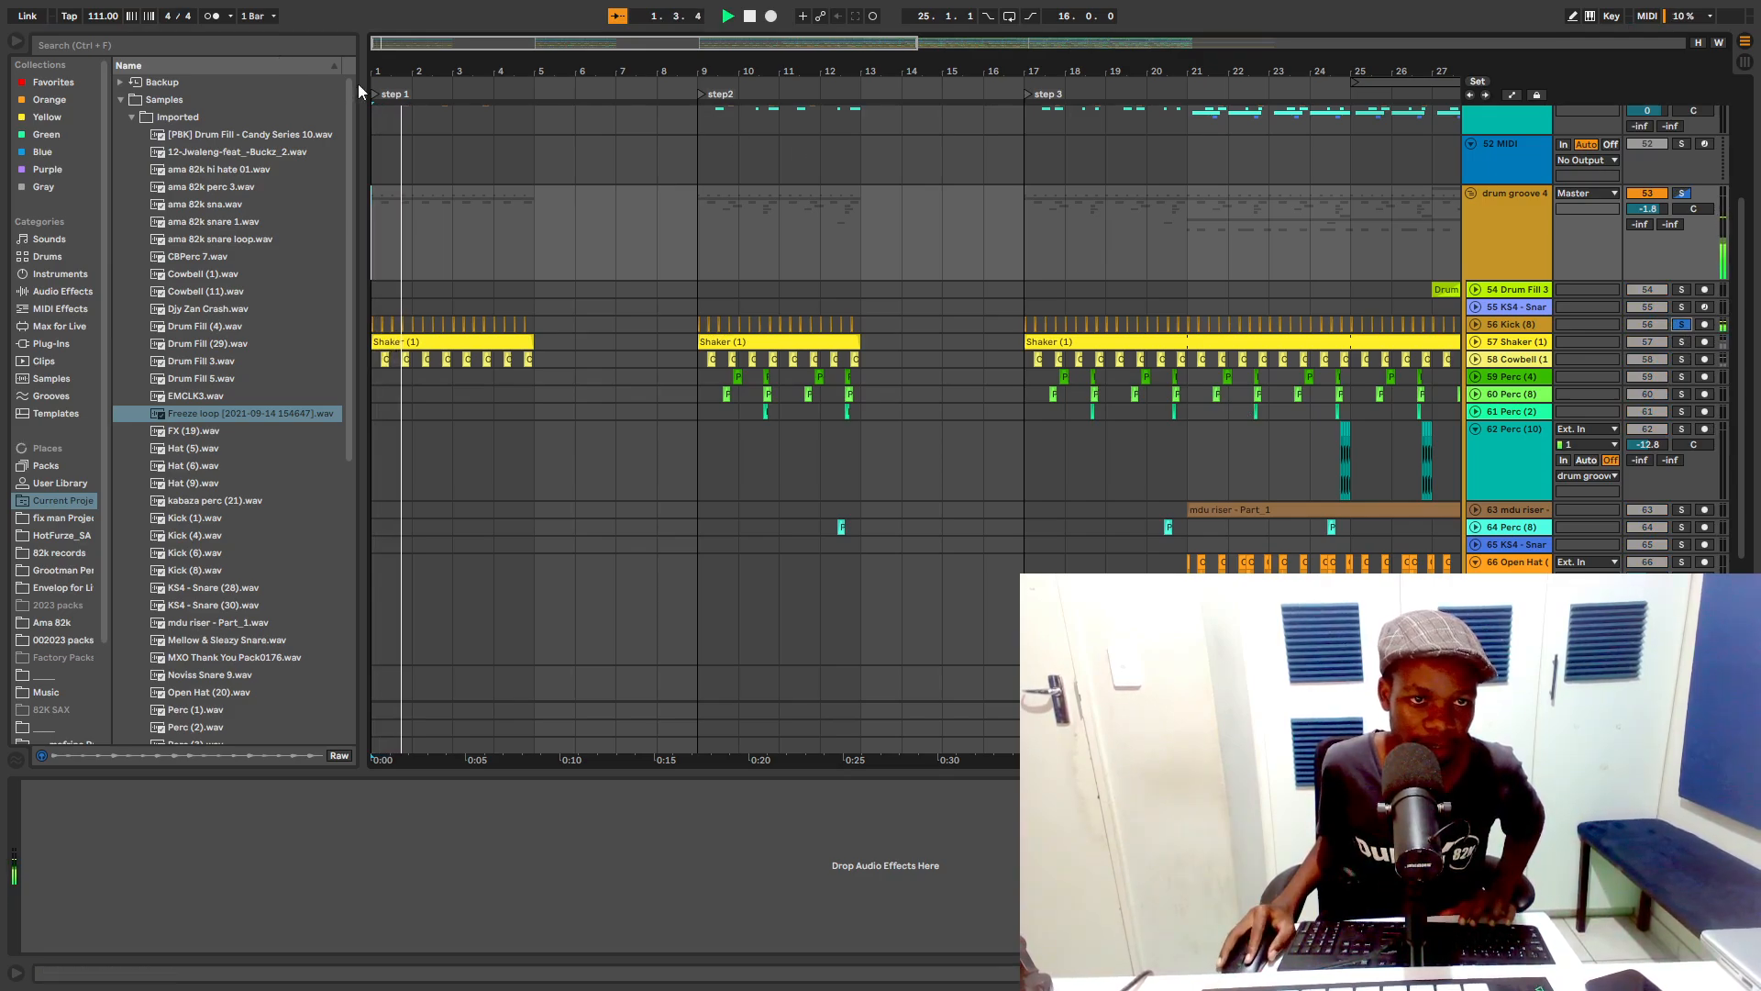
pyautogui.moveTo(386, 60); pyautogui.dragTo(387, 124)
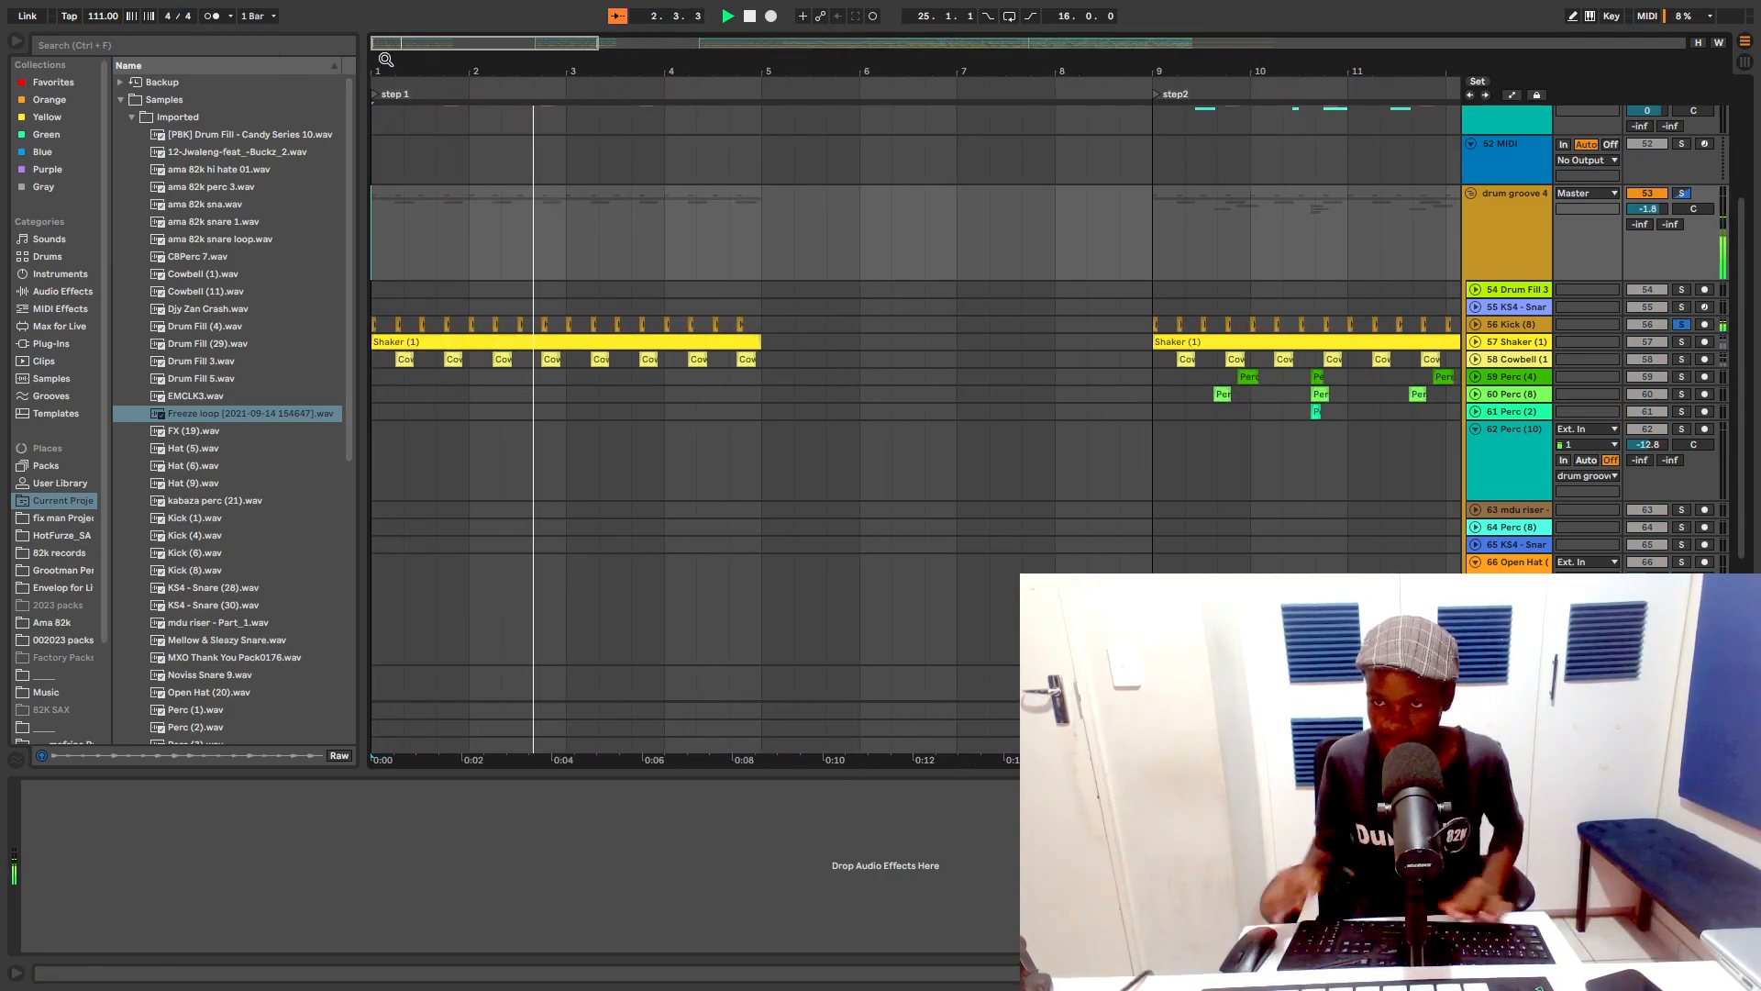
# Step: Add the Shaker (1) track 57 and Cowbell (1) track 58 to the soloed tracks and play the step 1 section
pyautogui.keyDown('ctrl'); pyautogui.click(1684, 343); pyautogui.keyUp('ctrl')
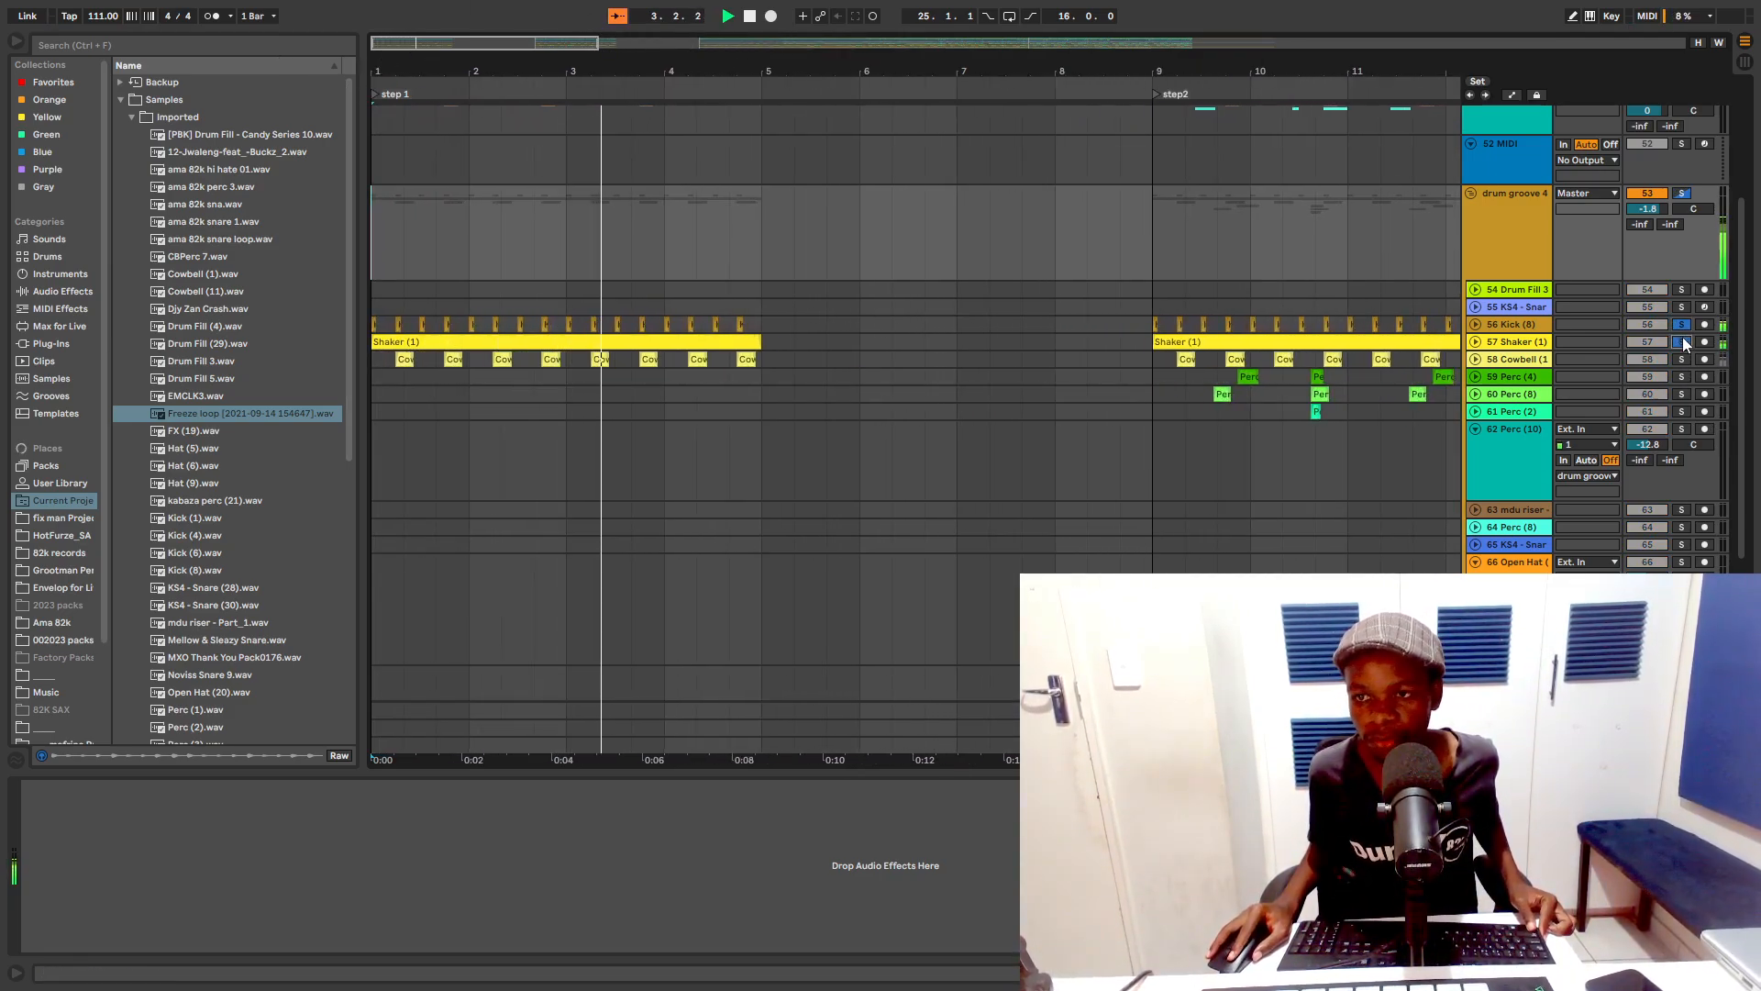
pyautogui.click(546, 342)
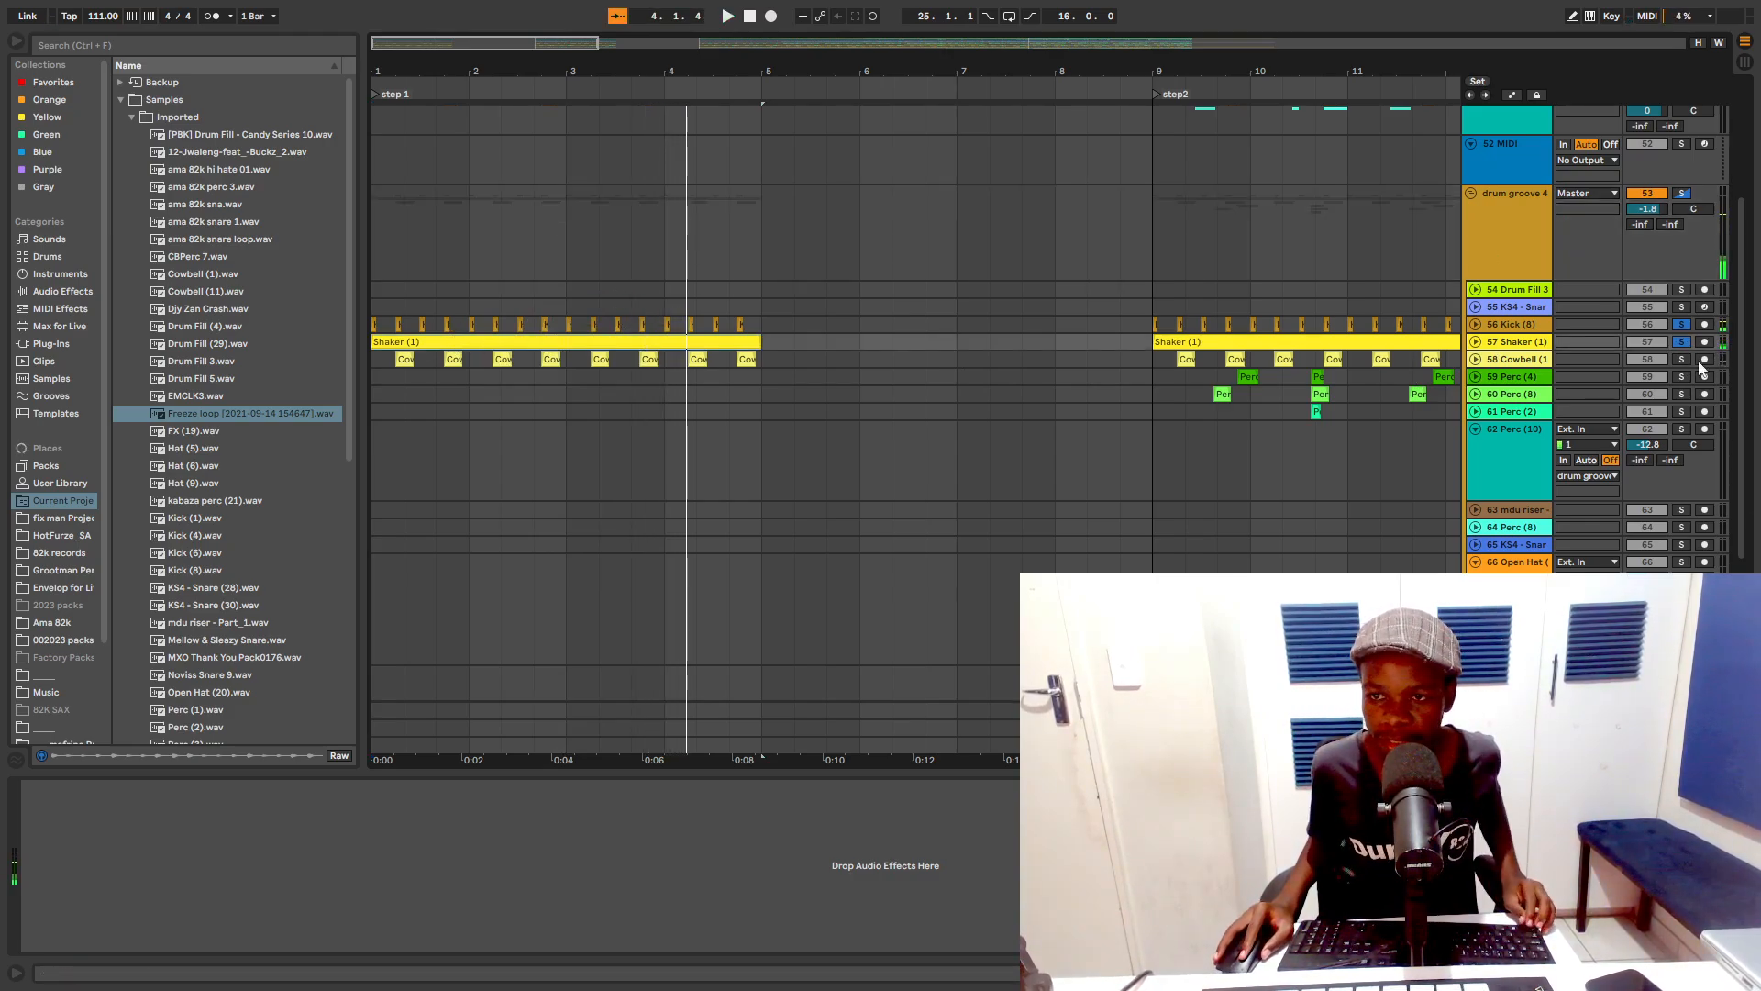
pyautogui.keyDown('ctrl'); pyautogui.click(1683, 359); pyautogui.keyUp('ctrl')
pyautogui.press('space')
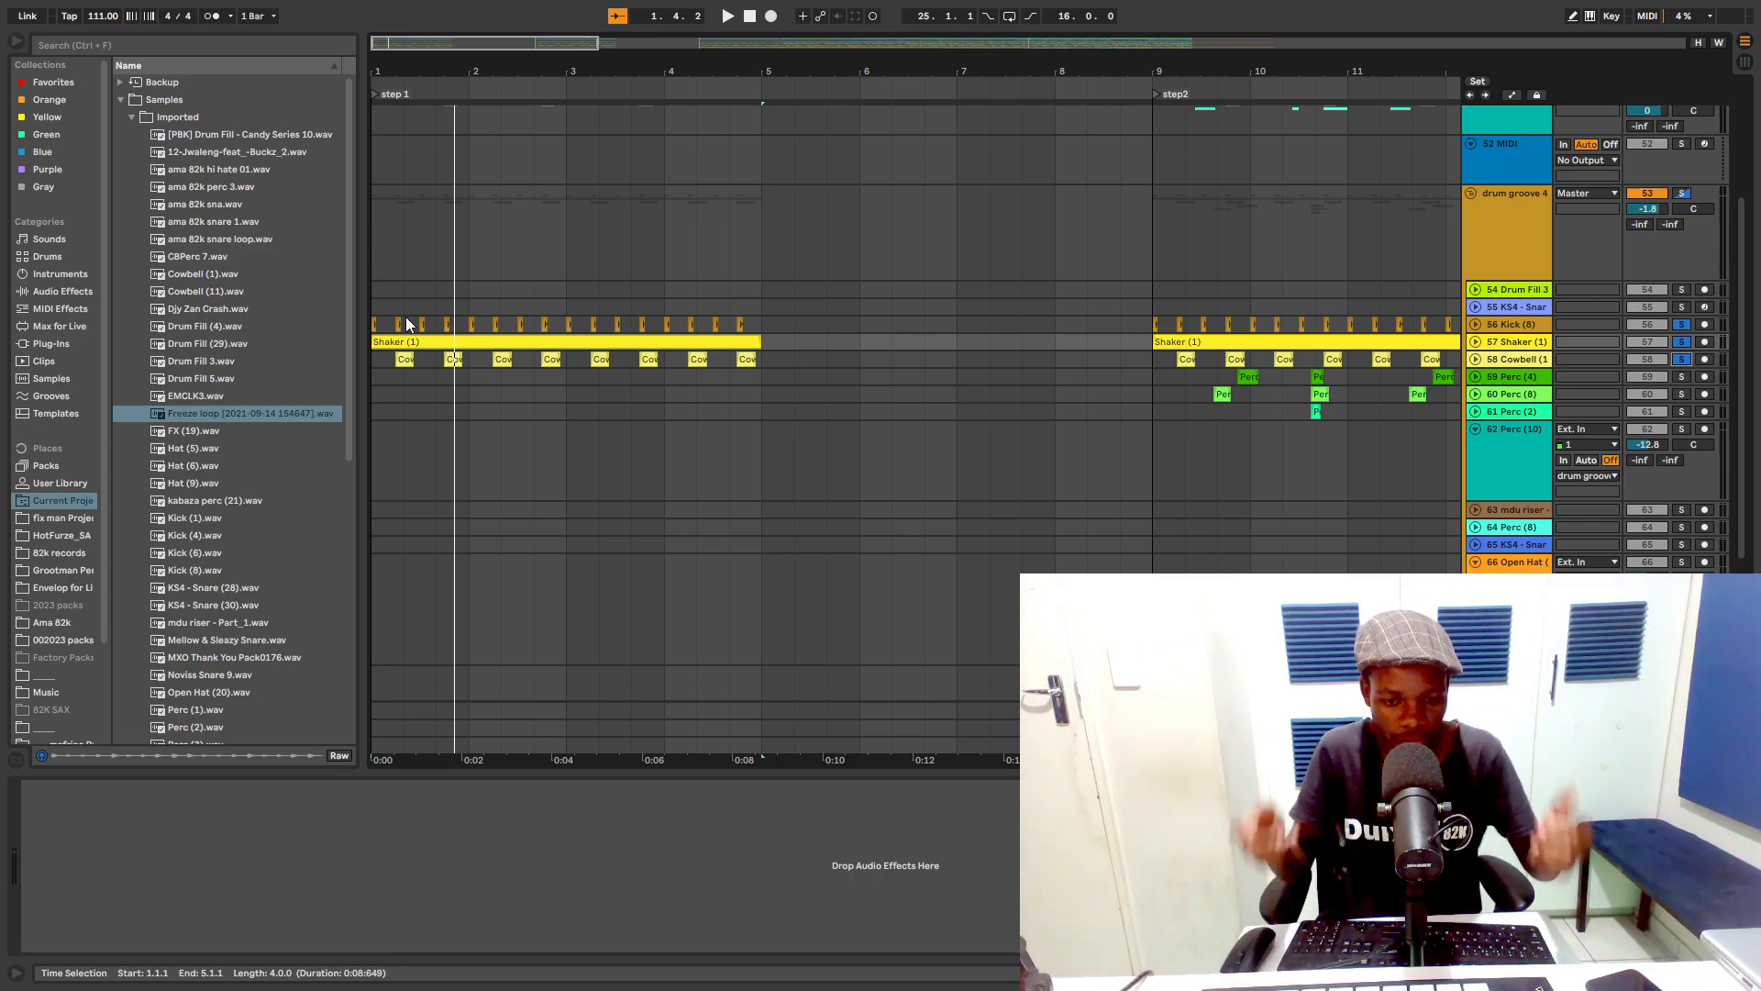
pyautogui.press('space')
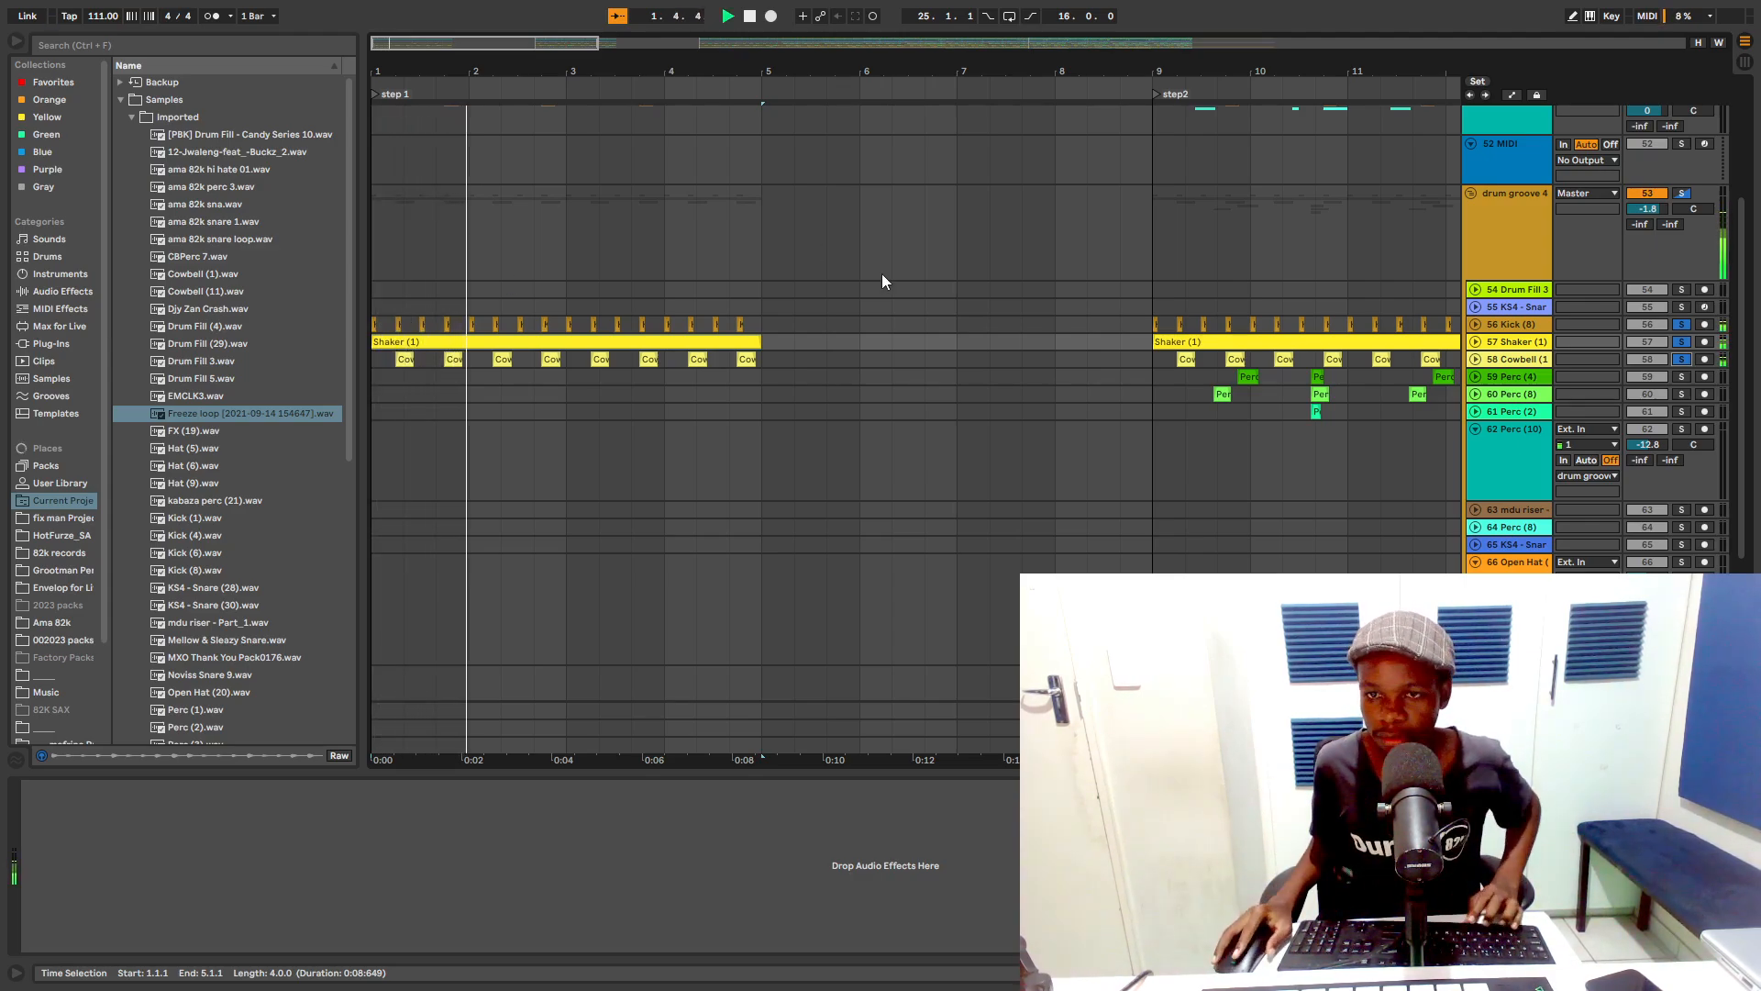
# Step: Play the soloed kick, shaker and cowbell from bar 9 at the start of the step2 section
pyautogui.click(1146, 360)
pyautogui.press('space')
pyautogui.press('space')
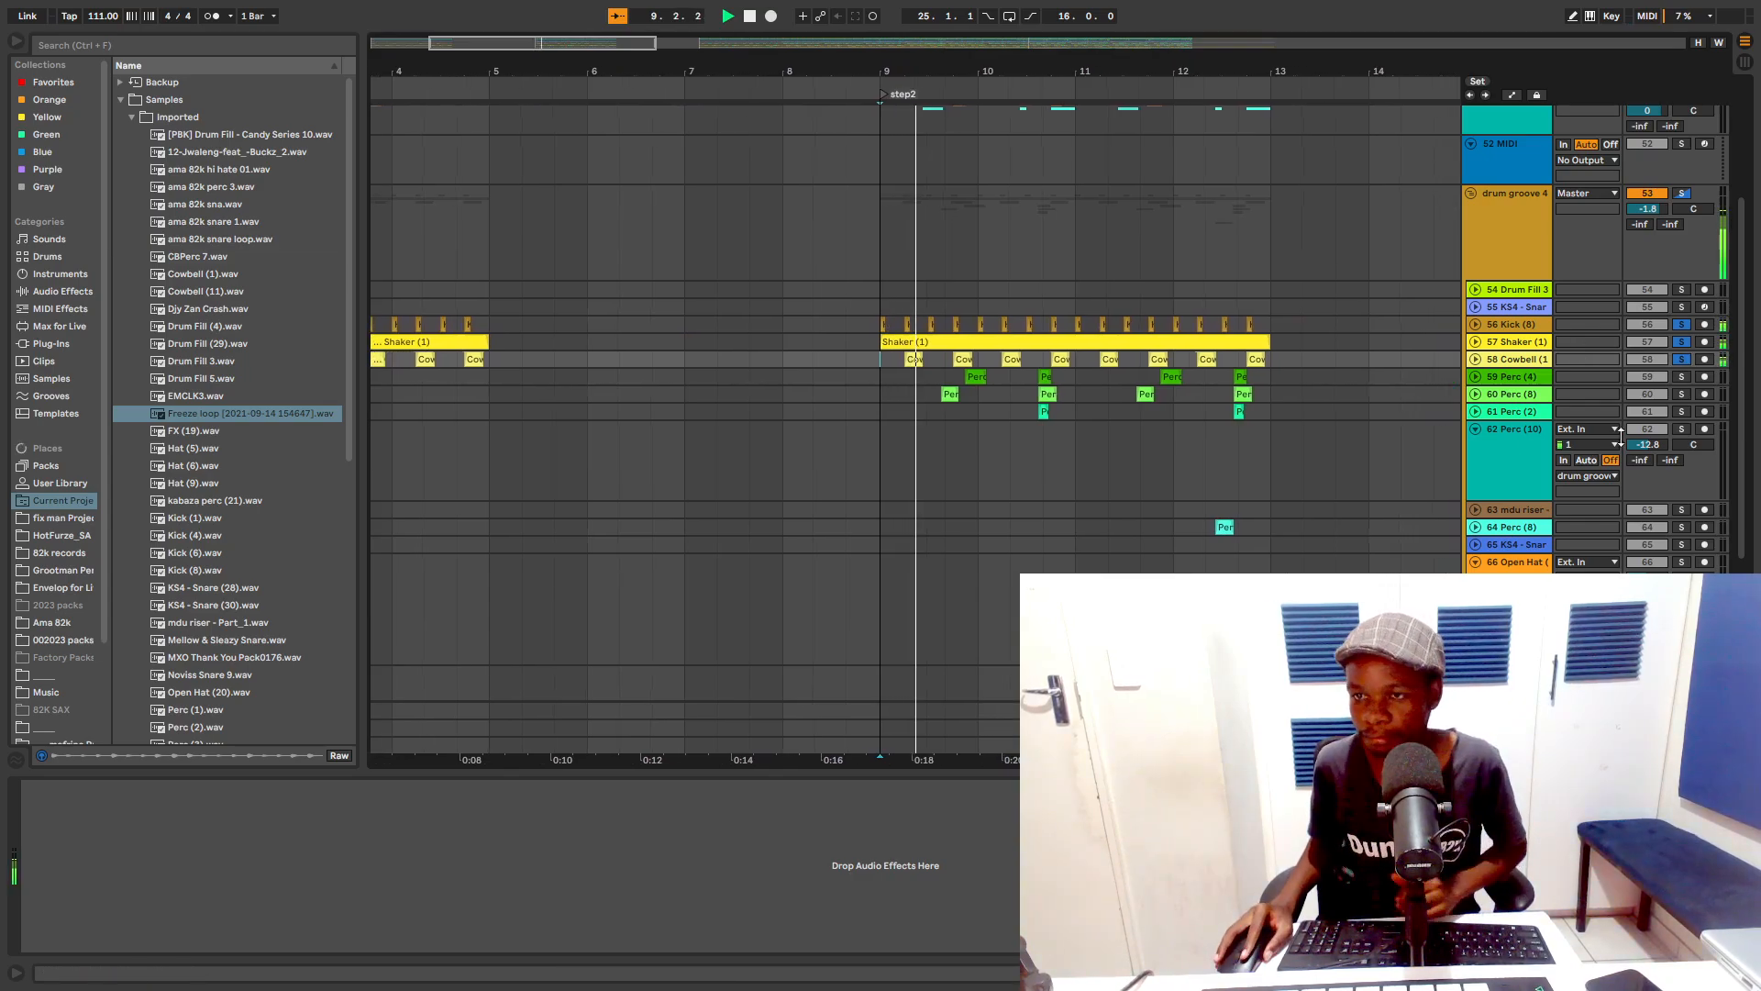
pyautogui.press('space')
# Step: Add the Perc (4) track 59 and Perc (8) track 60 to the soloed tracks and continue playing the step2 section
pyautogui.keyDown('ctrl'); pyautogui.click(1681, 377); pyautogui.keyUp('ctrl')
pyautogui.keyDown('ctrl'); pyautogui.click(1680, 394); pyautogui.keyUp('ctrl')
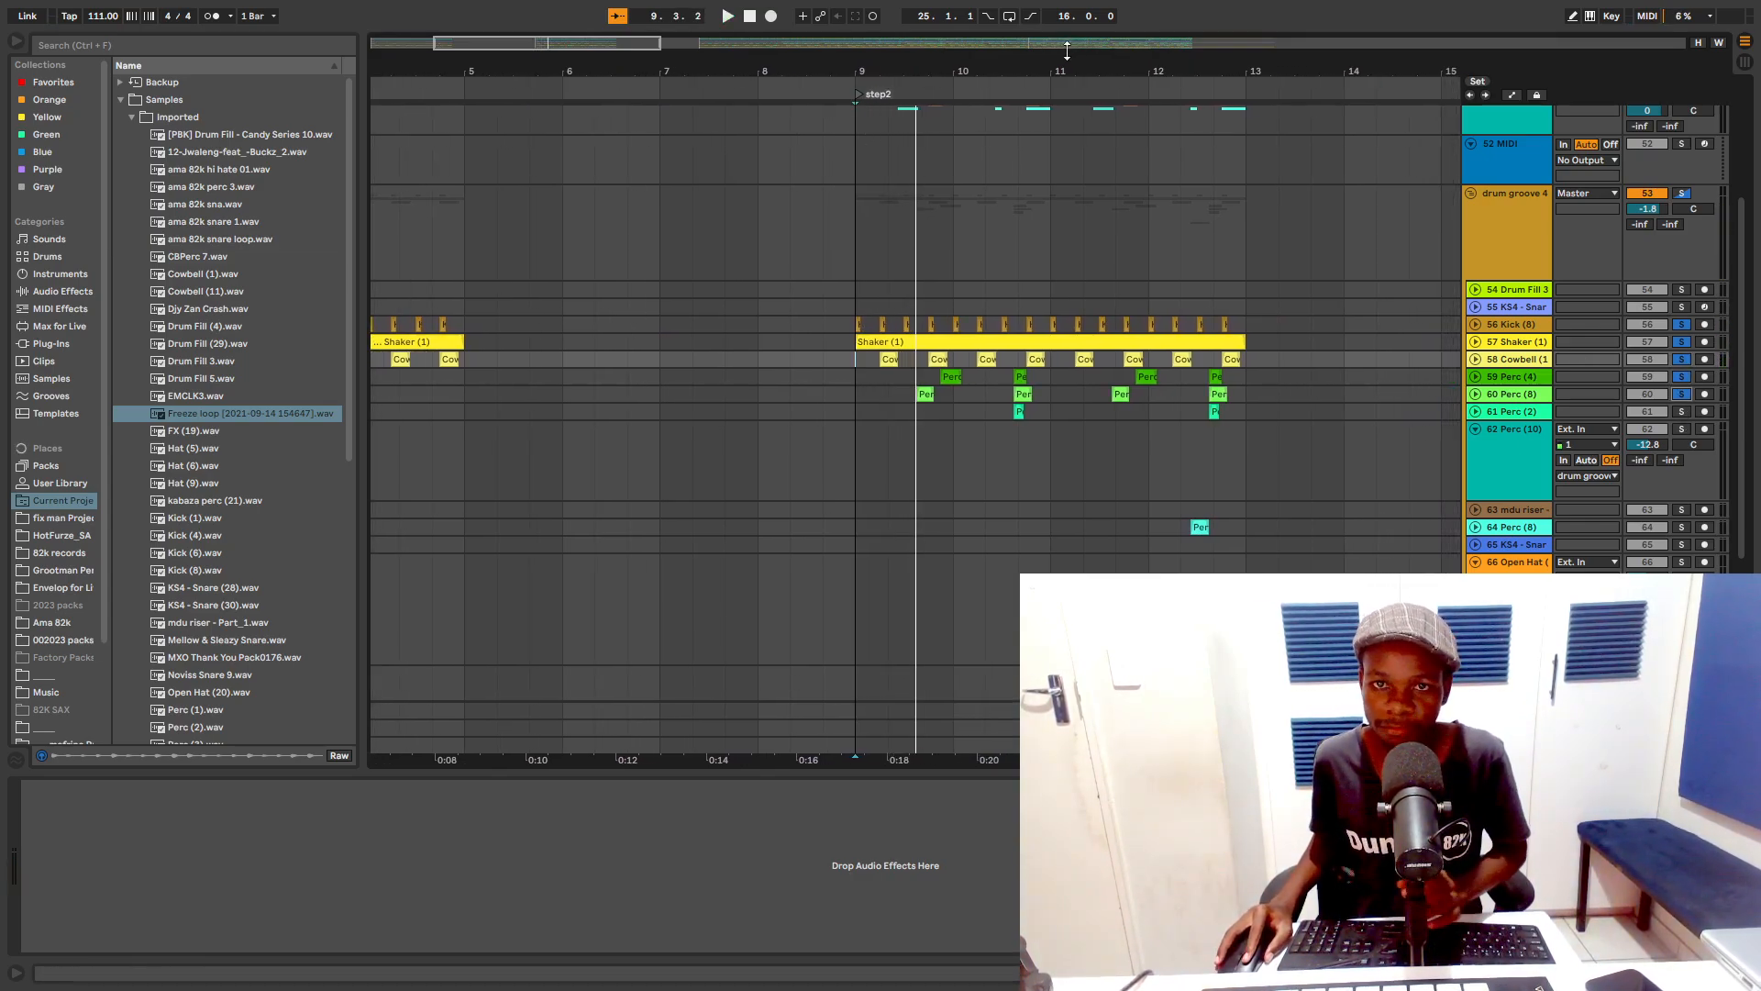
pyautogui.moveTo(1055, 63); pyautogui.dragTo(761, 117)
pyautogui.press('space')
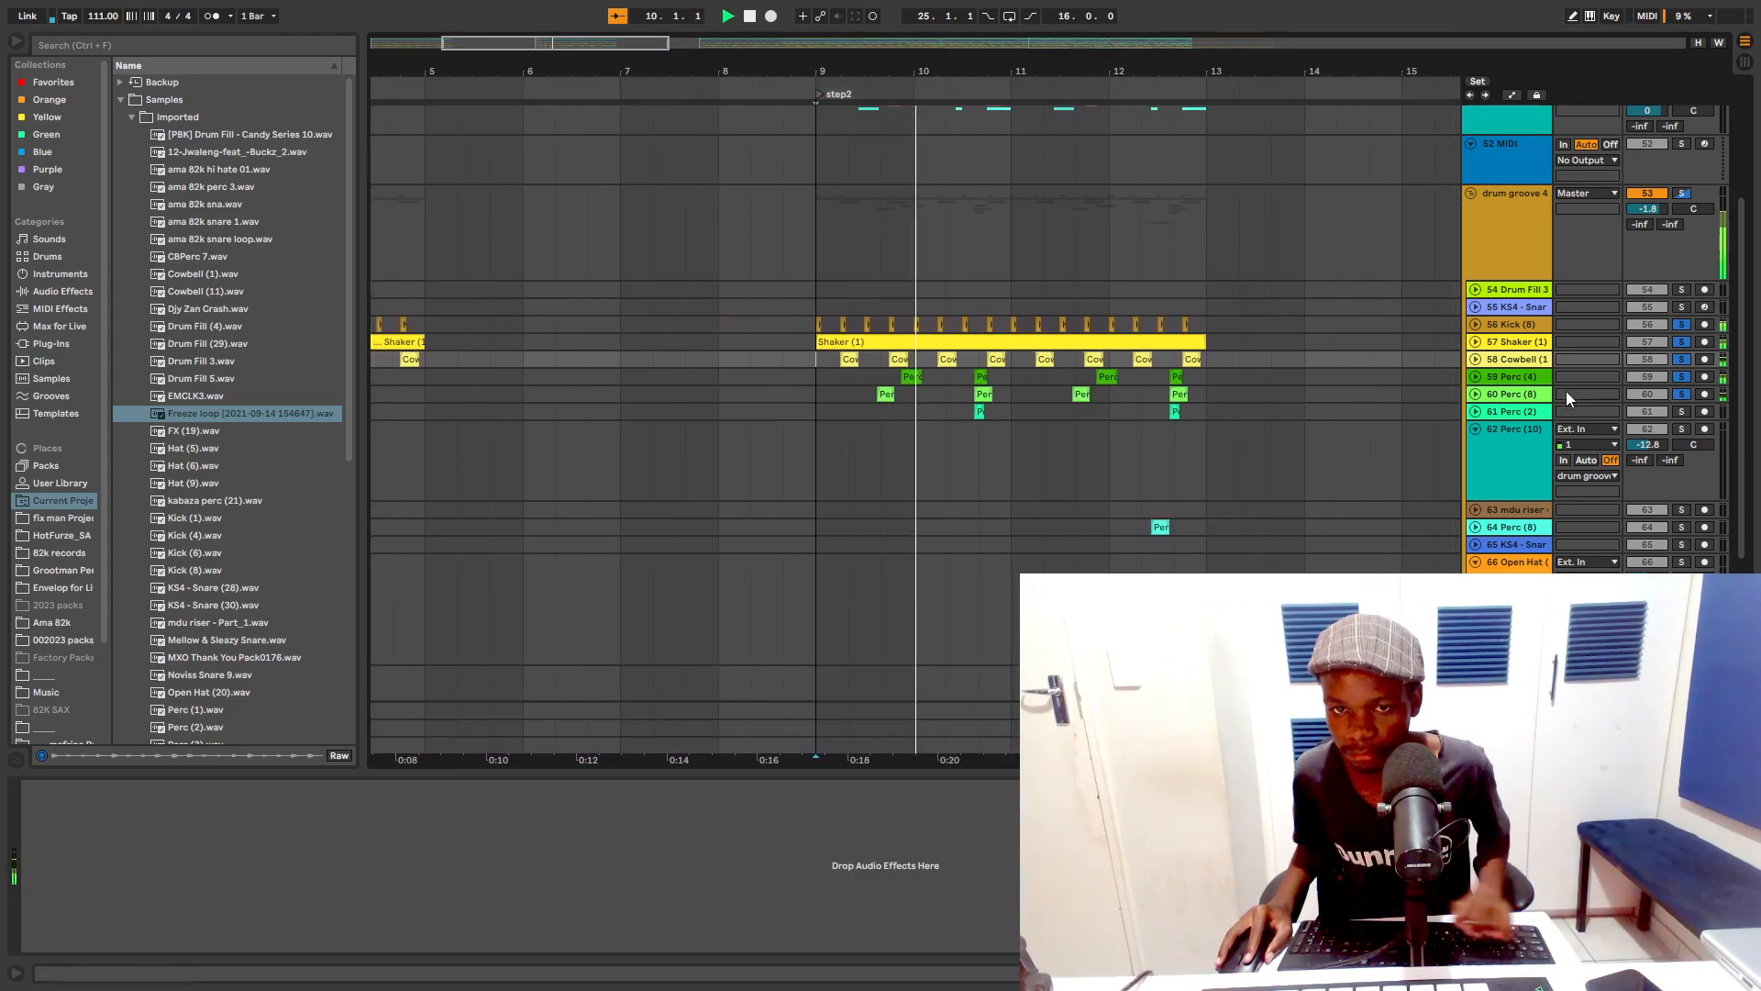
pyautogui.press('space')
# Step: Solo the Perc (2) track 61 together with tracks 55 to 60 of drum groove 4
pyautogui.click(1680, 410)
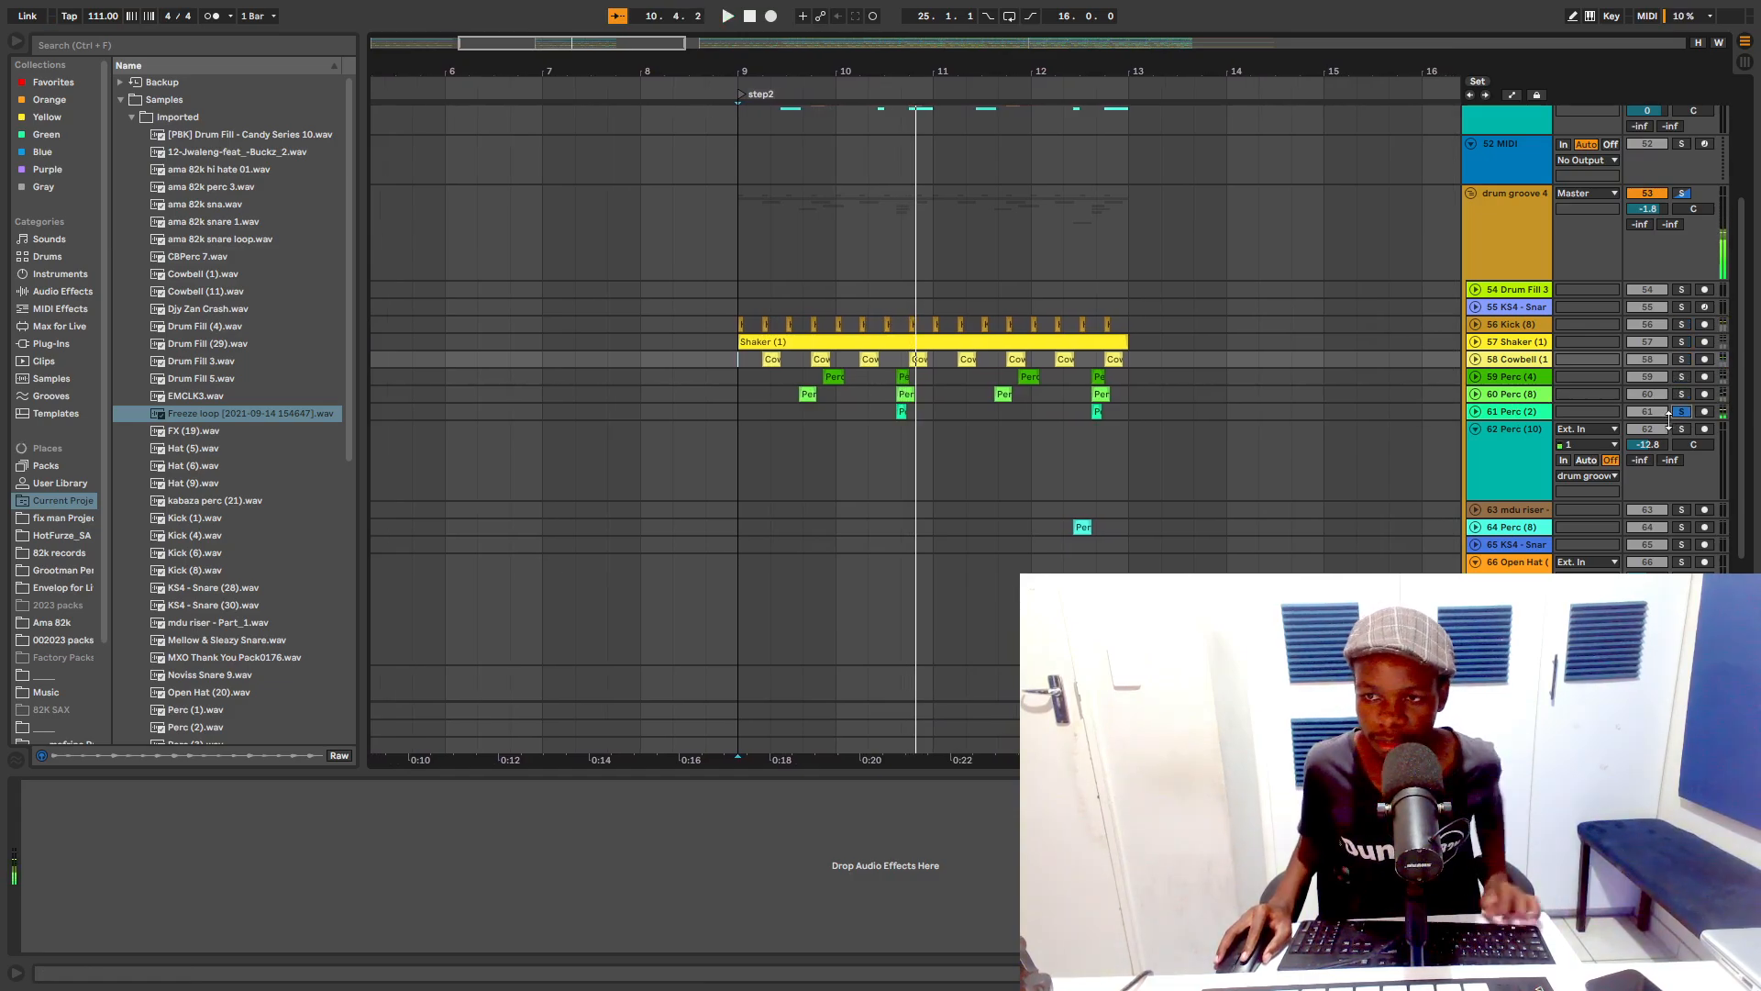
pyautogui.keyDown('ctrl'); pyautogui.click(1683, 391); pyautogui.keyUp('ctrl')
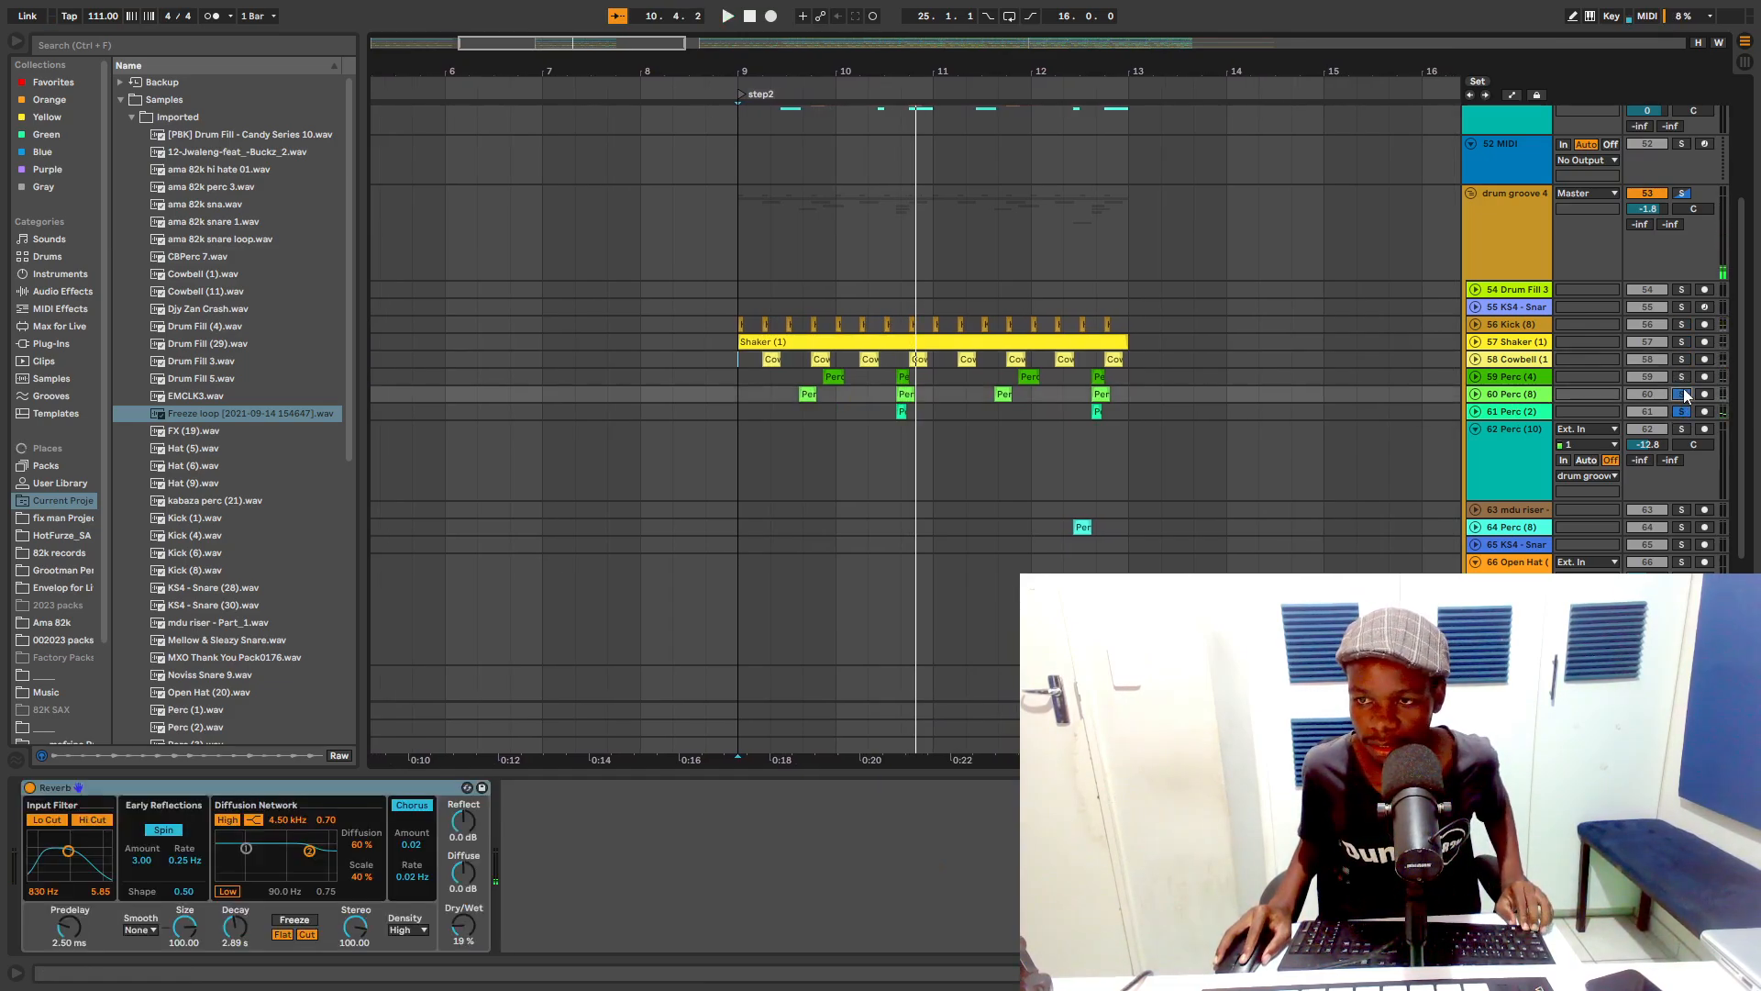
pyautogui.keyDown('ctrl'); pyautogui.click(1681, 342); pyautogui.keyUp('ctrl')
pyautogui.keyDown('ctrl'); pyautogui.click(1682, 323); pyautogui.keyUp('ctrl')
pyautogui.keyDown('ctrl'); pyautogui.click(1682, 306); pyautogui.keyUp('ctrl')
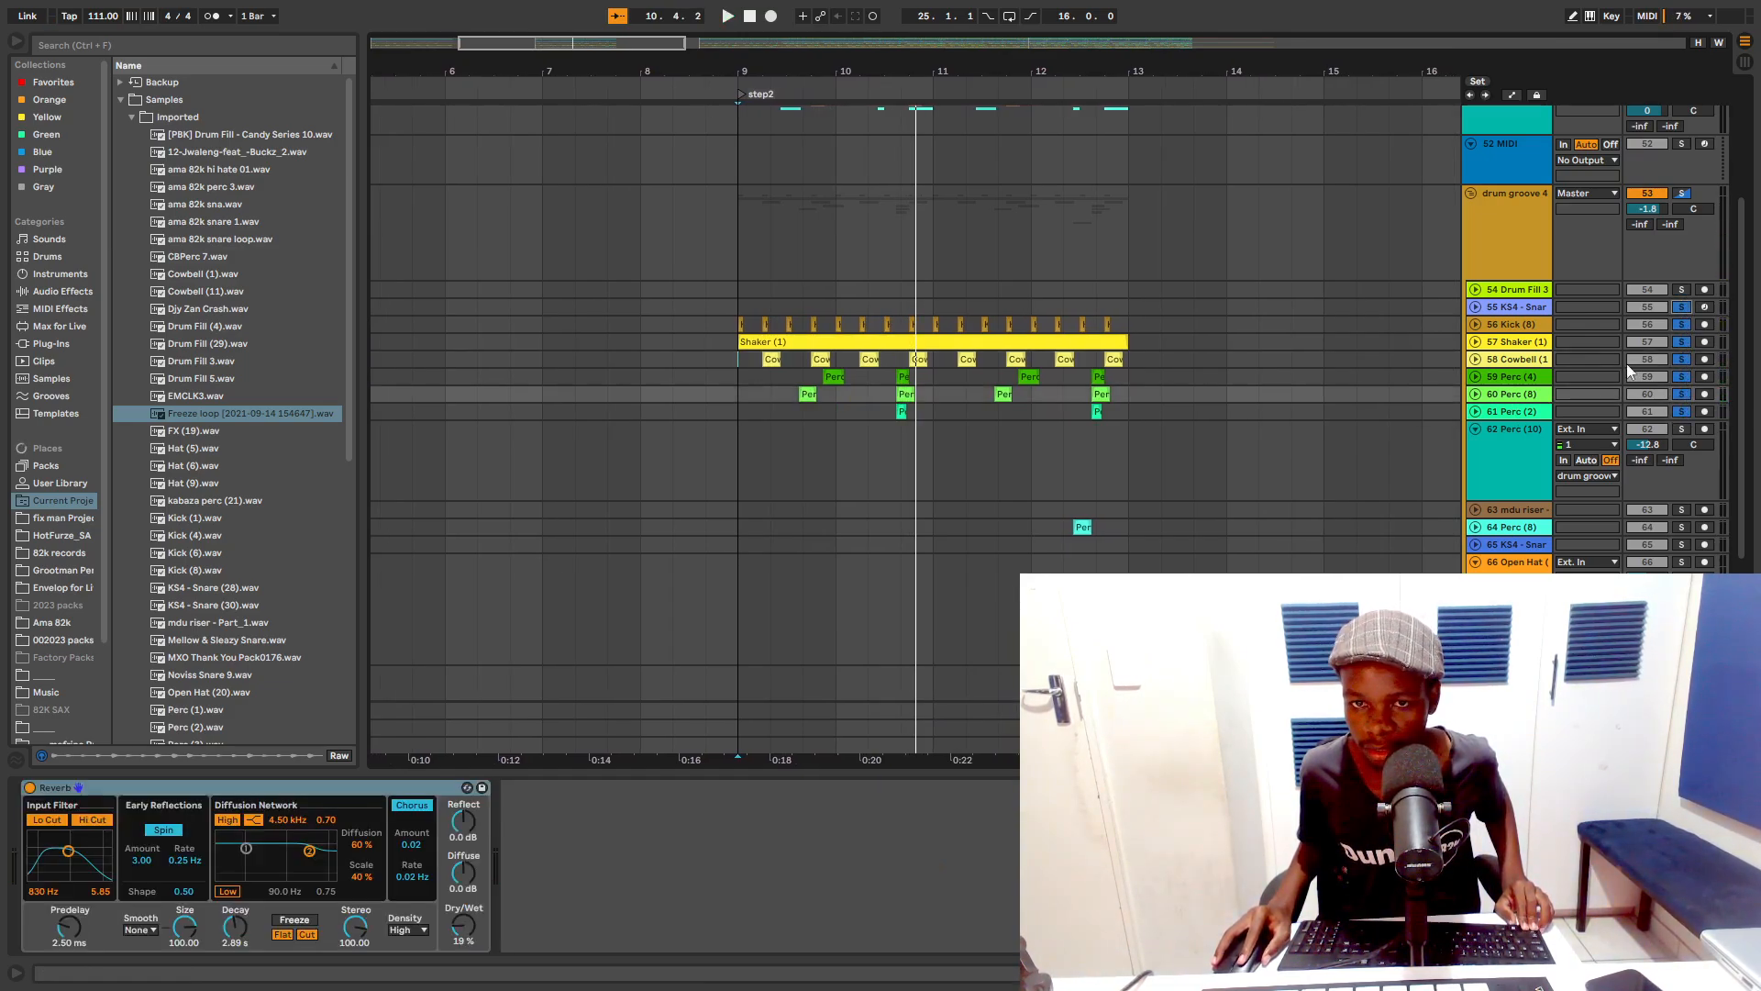
# Step: Expand the kick, shaker, cowbell and perc tracks 56 to 61 to show their step2 clip waveforms around bar 10
pyautogui.click(1476, 411)
pyautogui.click(1476, 393)
pyautogui.click(1476, 377)
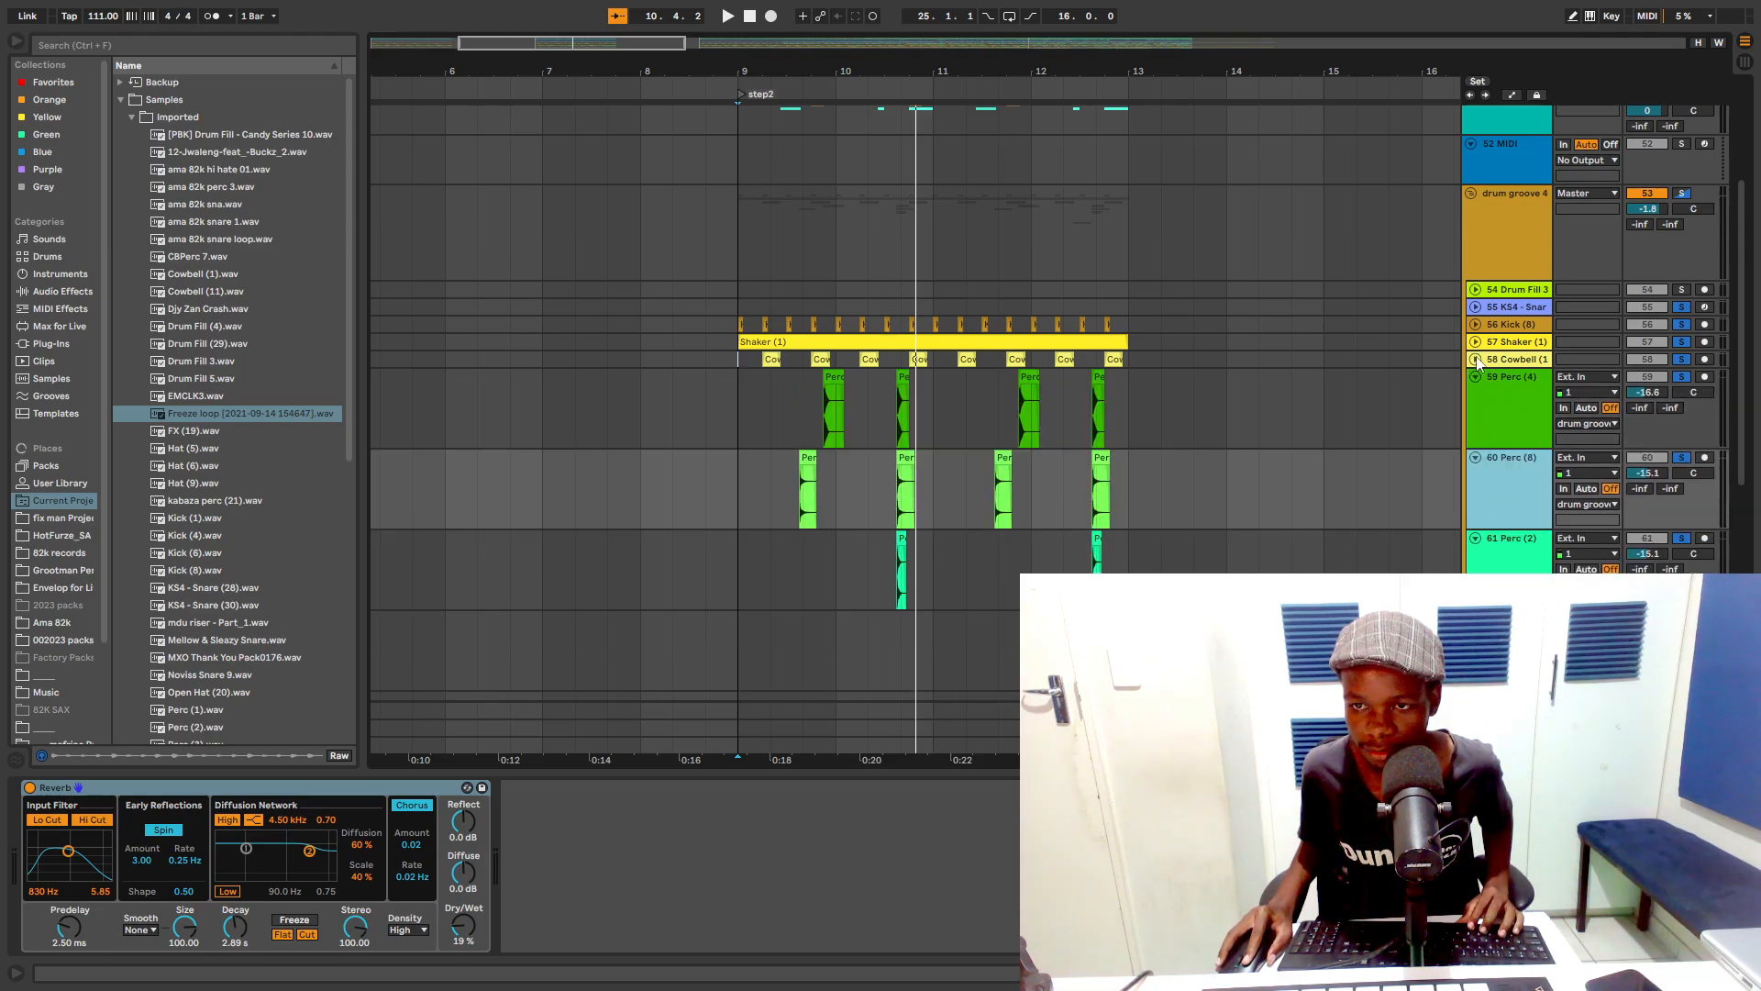
pyautogui.click(1476, 358)
pyautogui.click(1476, 342)
pyautogui.click(1476, 325)
pyautogui.scroll(-2, 1167, 373)
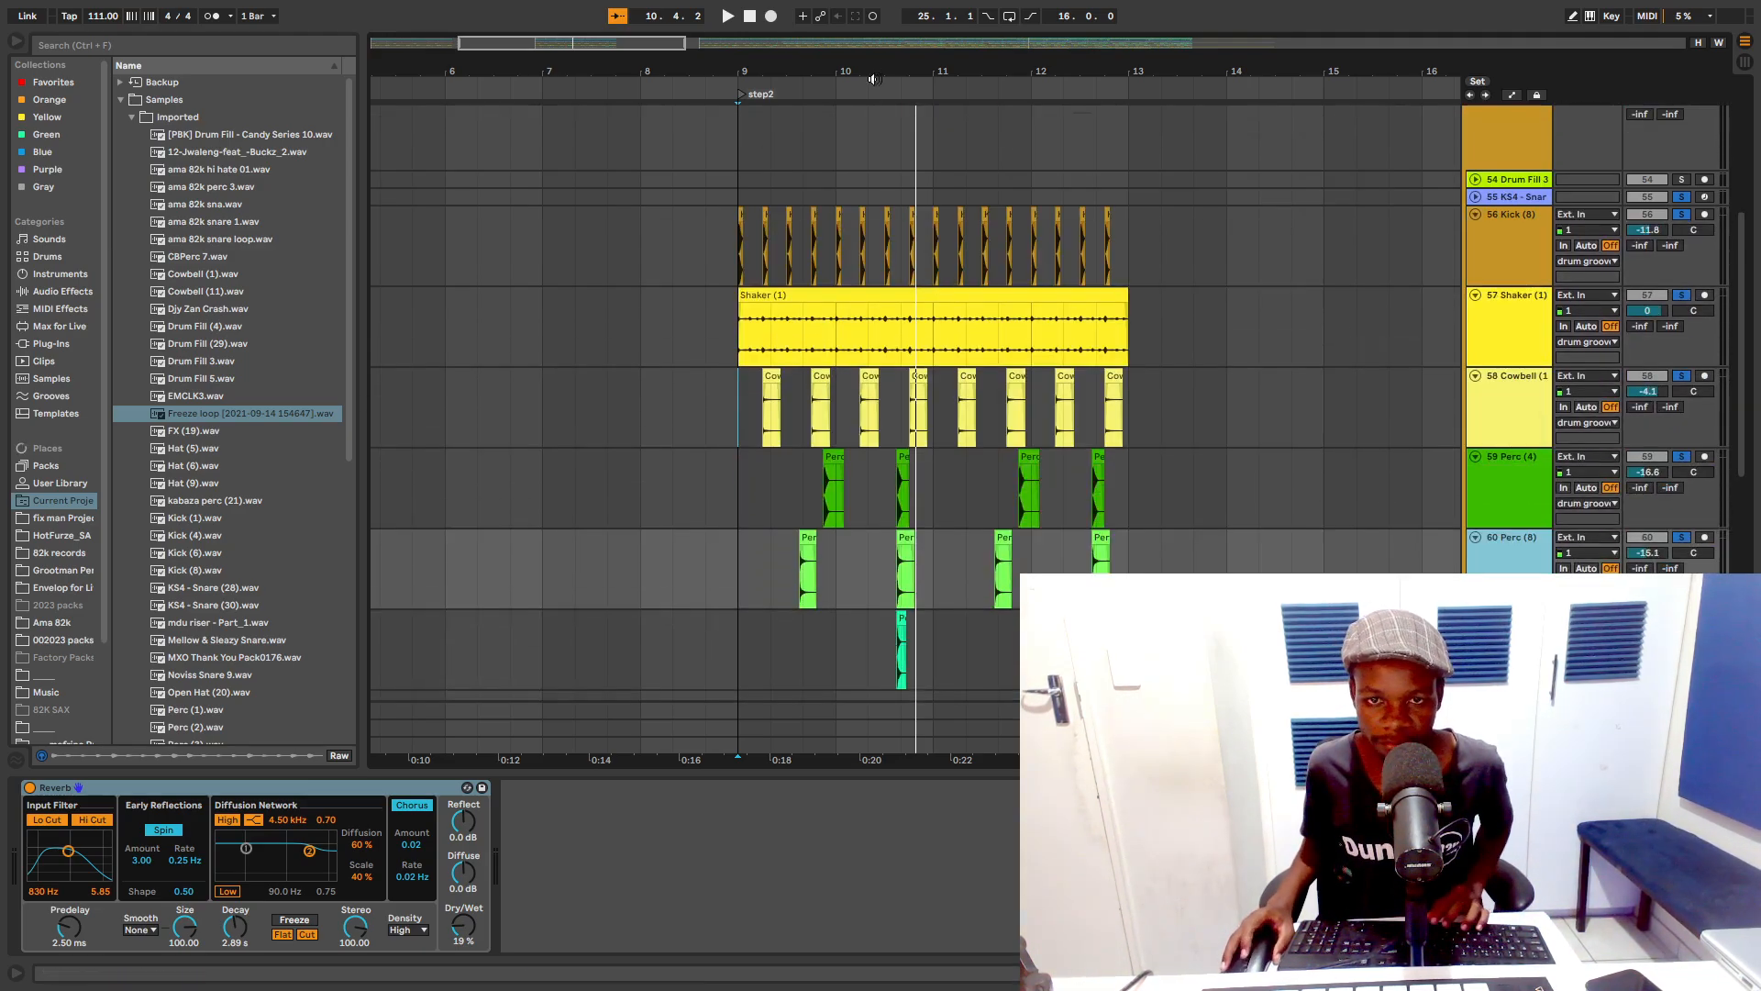
pyautogui.moveTo(913, 68); pyautogui.dragTo(913, 153)
pyautogui.scroll(-2, 855, 247)
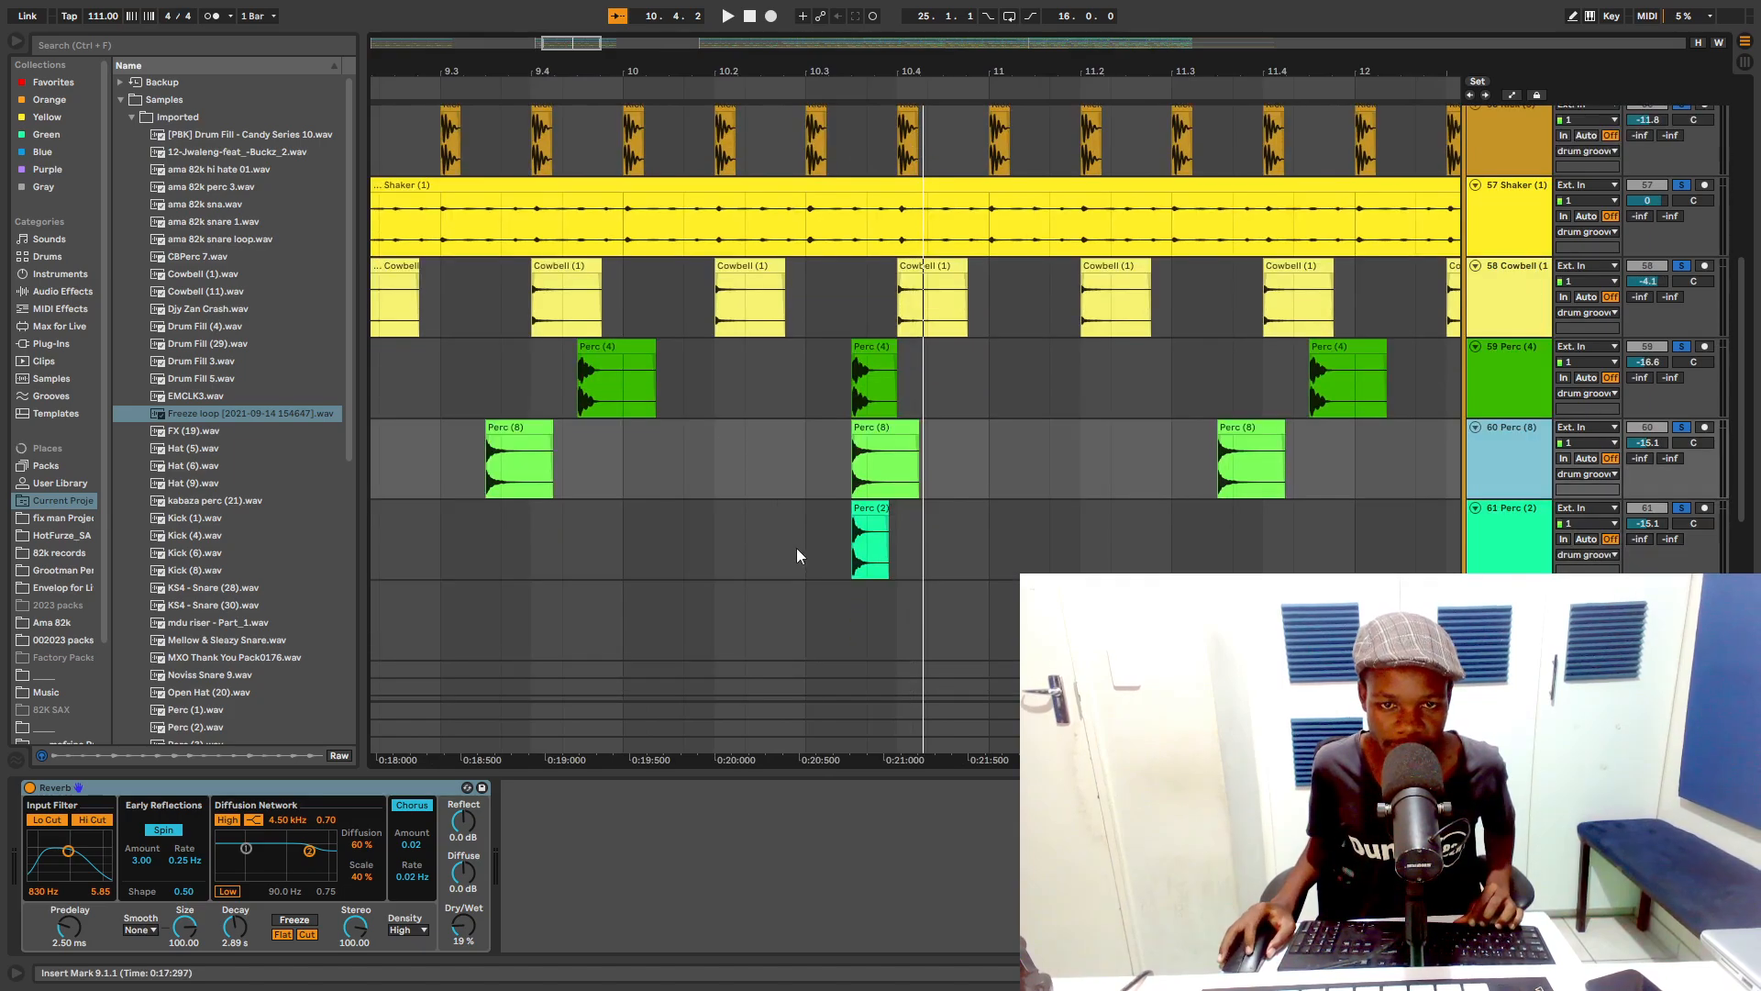
# Step: Play the soloed kick, shaker, cowbell and perc tracks from around bar 10.3 through the rest of the step2 section
pyautogui.click(803, 548)
pyautogui.press('space')
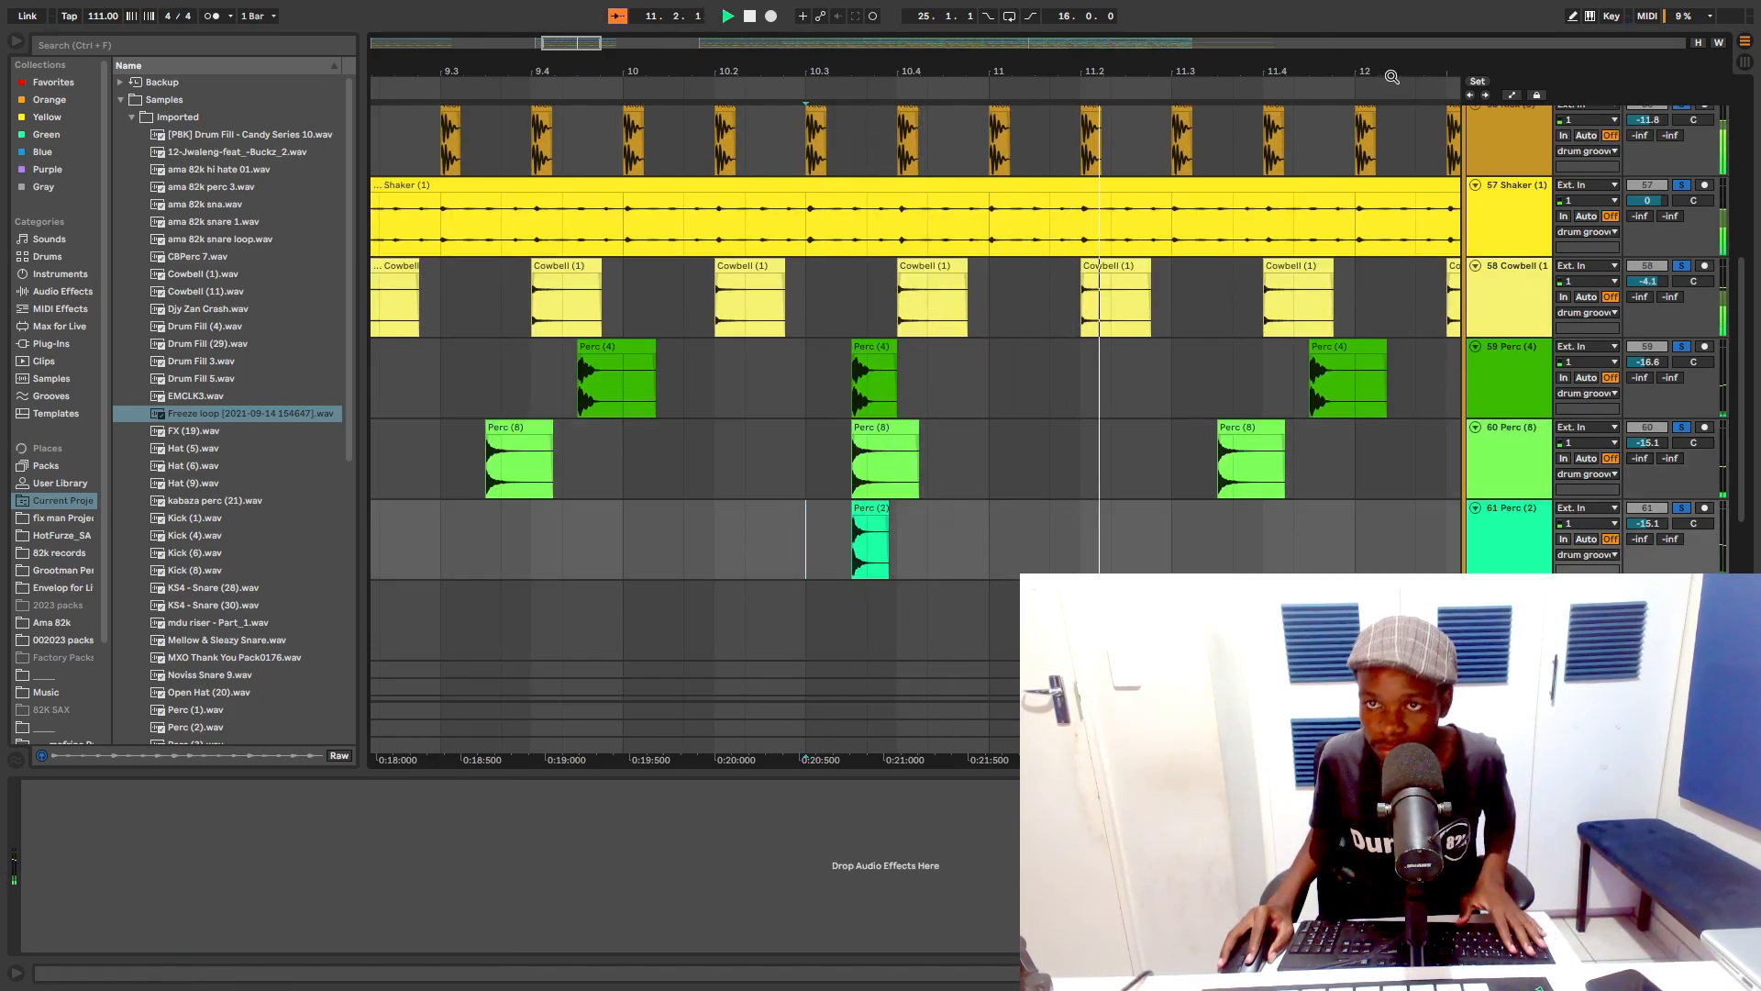
pyautogui.moveTo(1390, 74); pyautogui.dragTo(698, 49)
pyautogui.scroll(-2, 1022, 263)
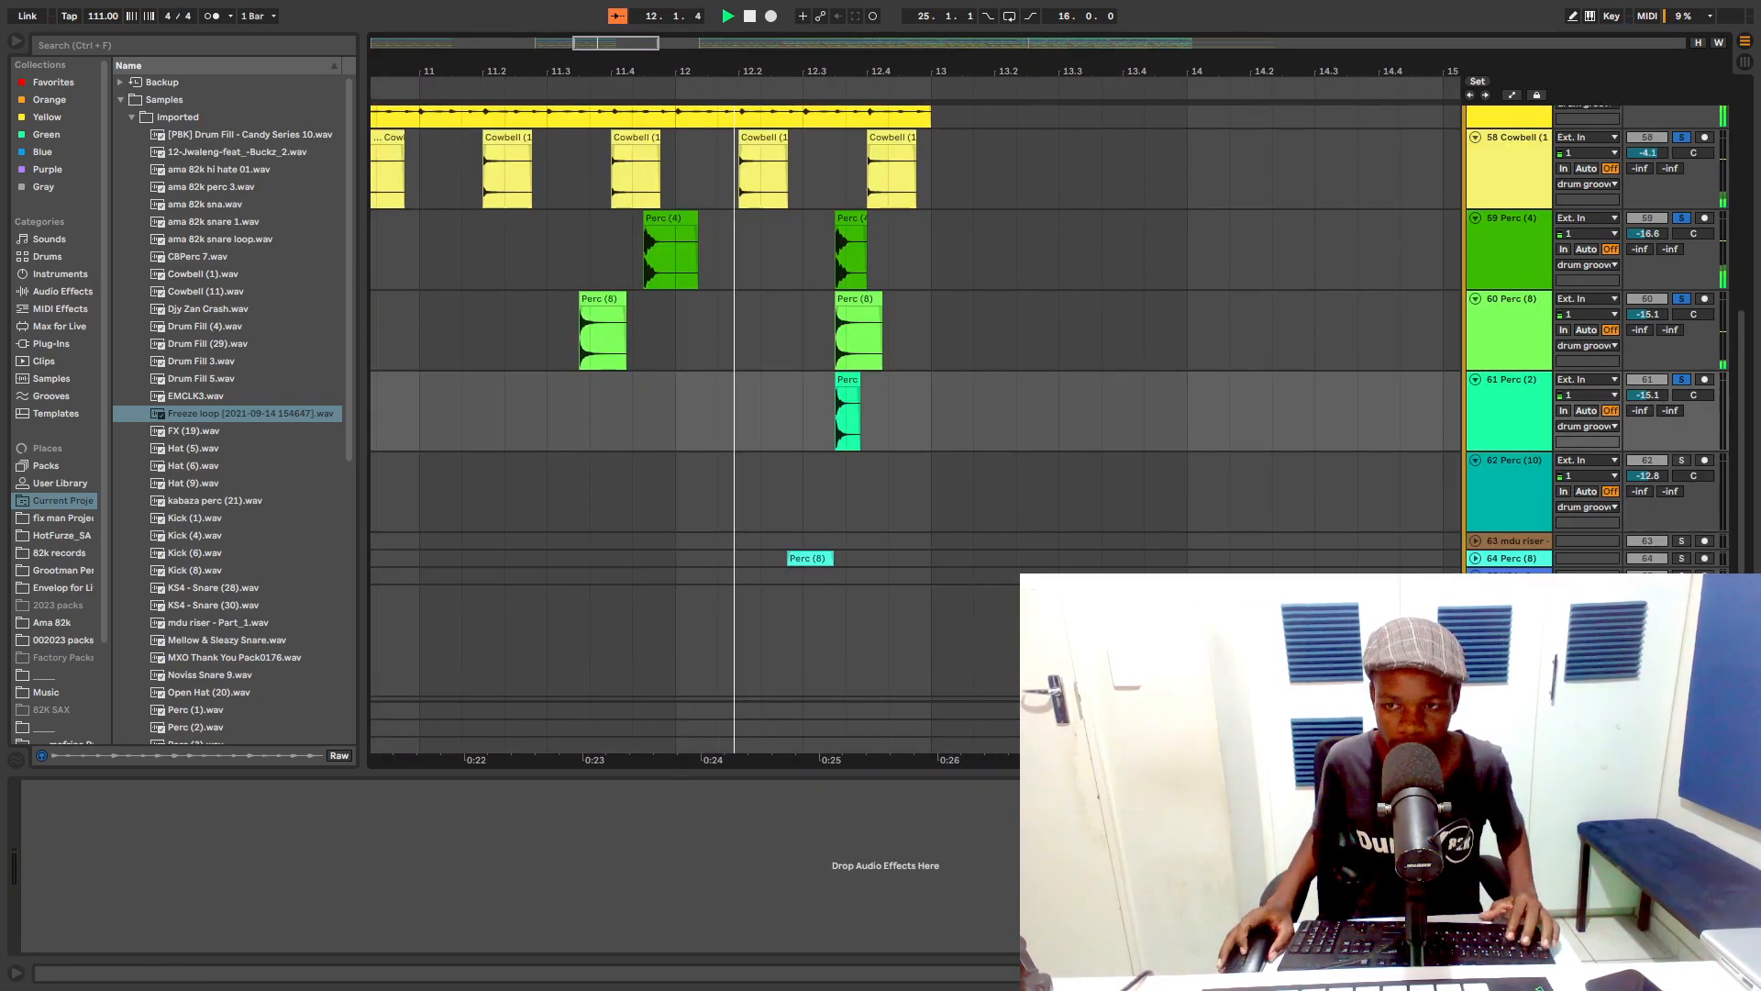
# Step: Expand the Perc (8) track 64, solo it with the other groove tracks and play from bar 12
pyautogui.click(1475, 557)
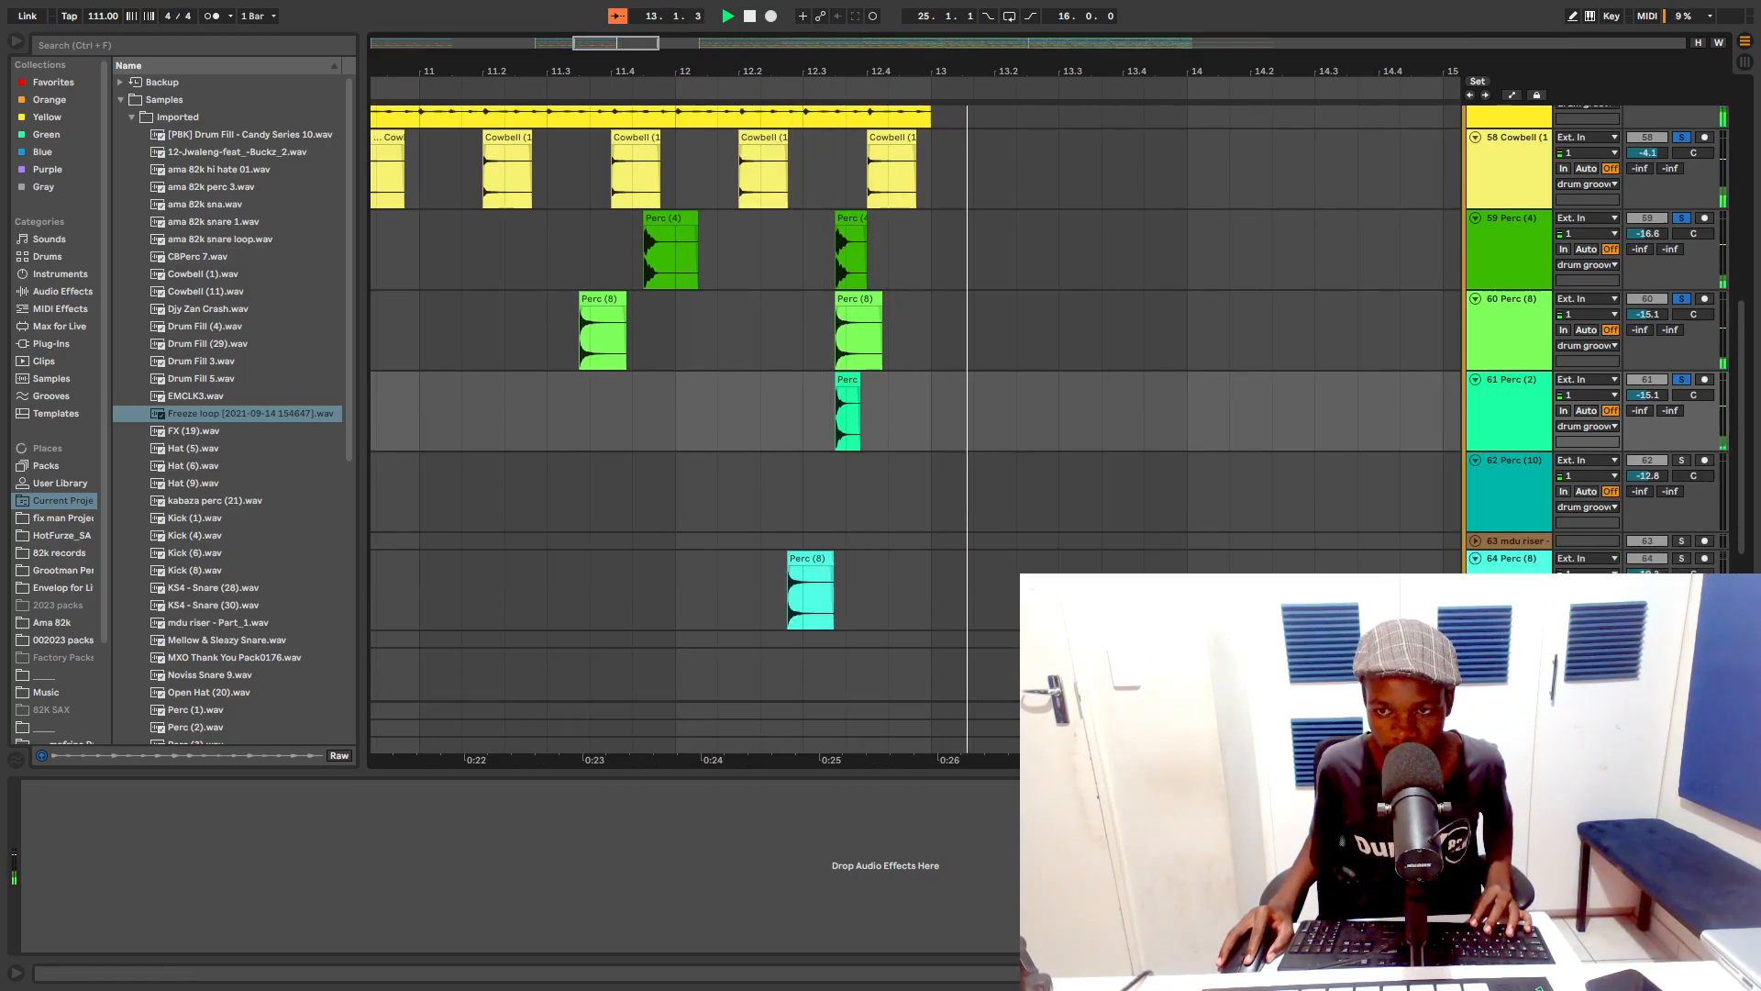
pyautogui.press('space')
pyautogui.click(689, 569)
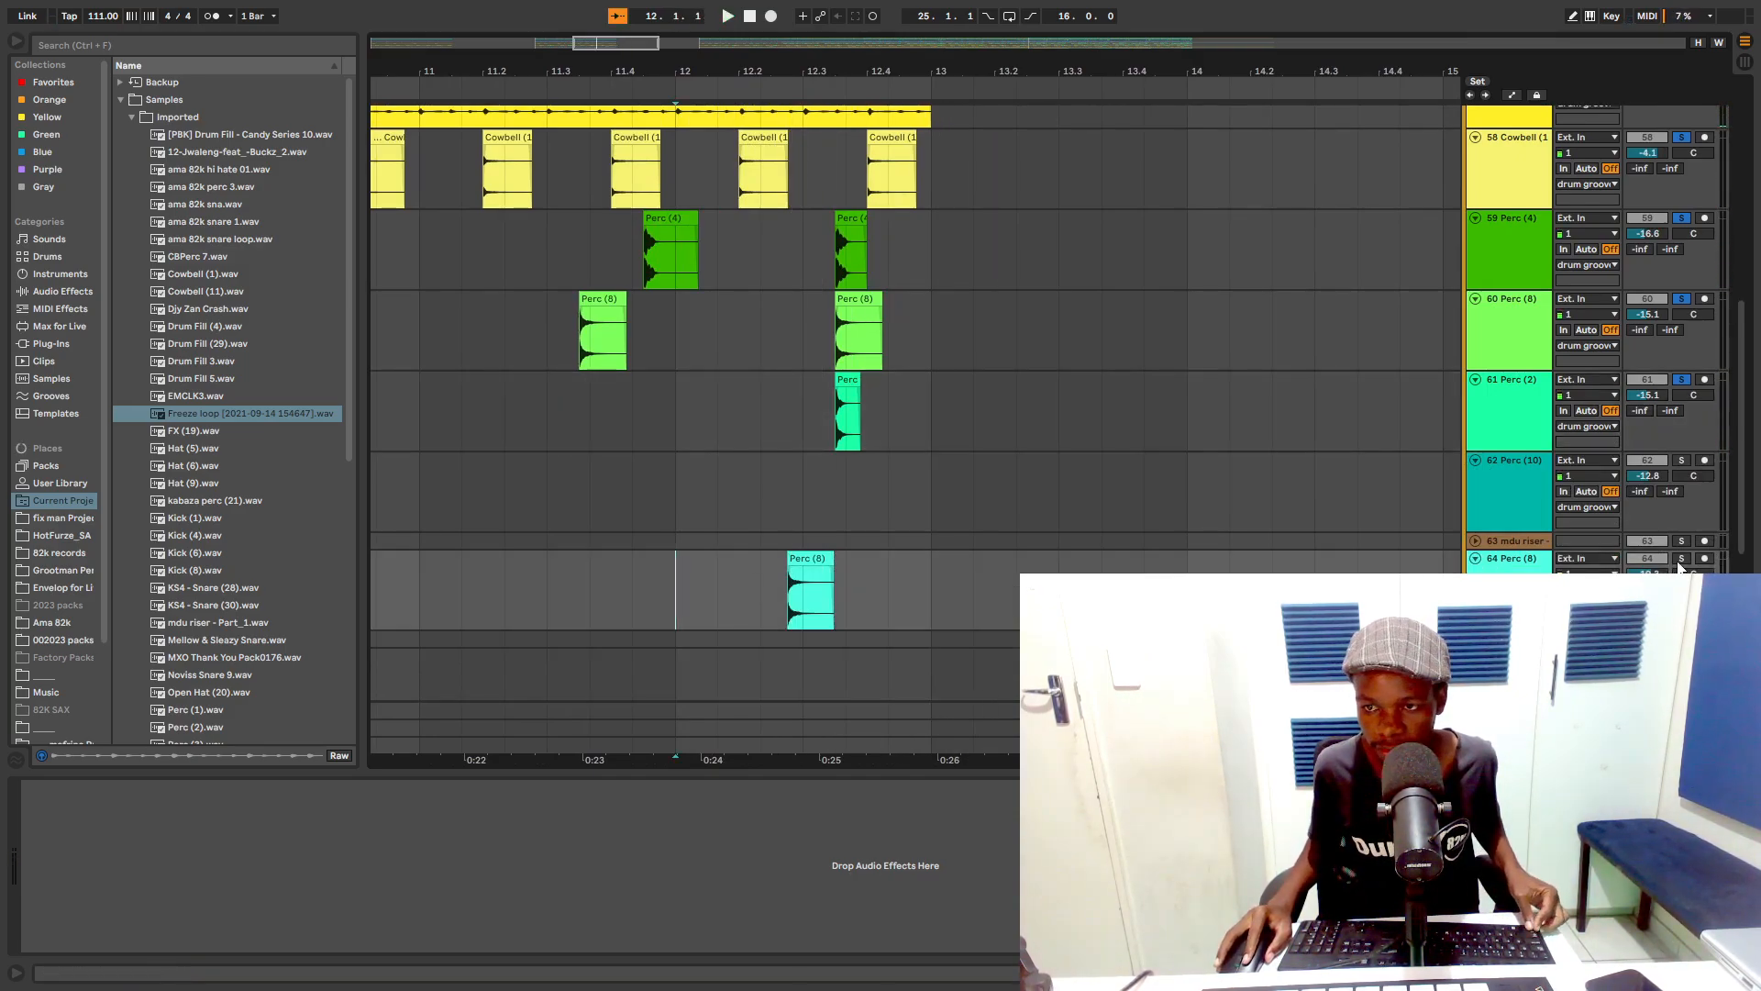
pyautogui.press('space')
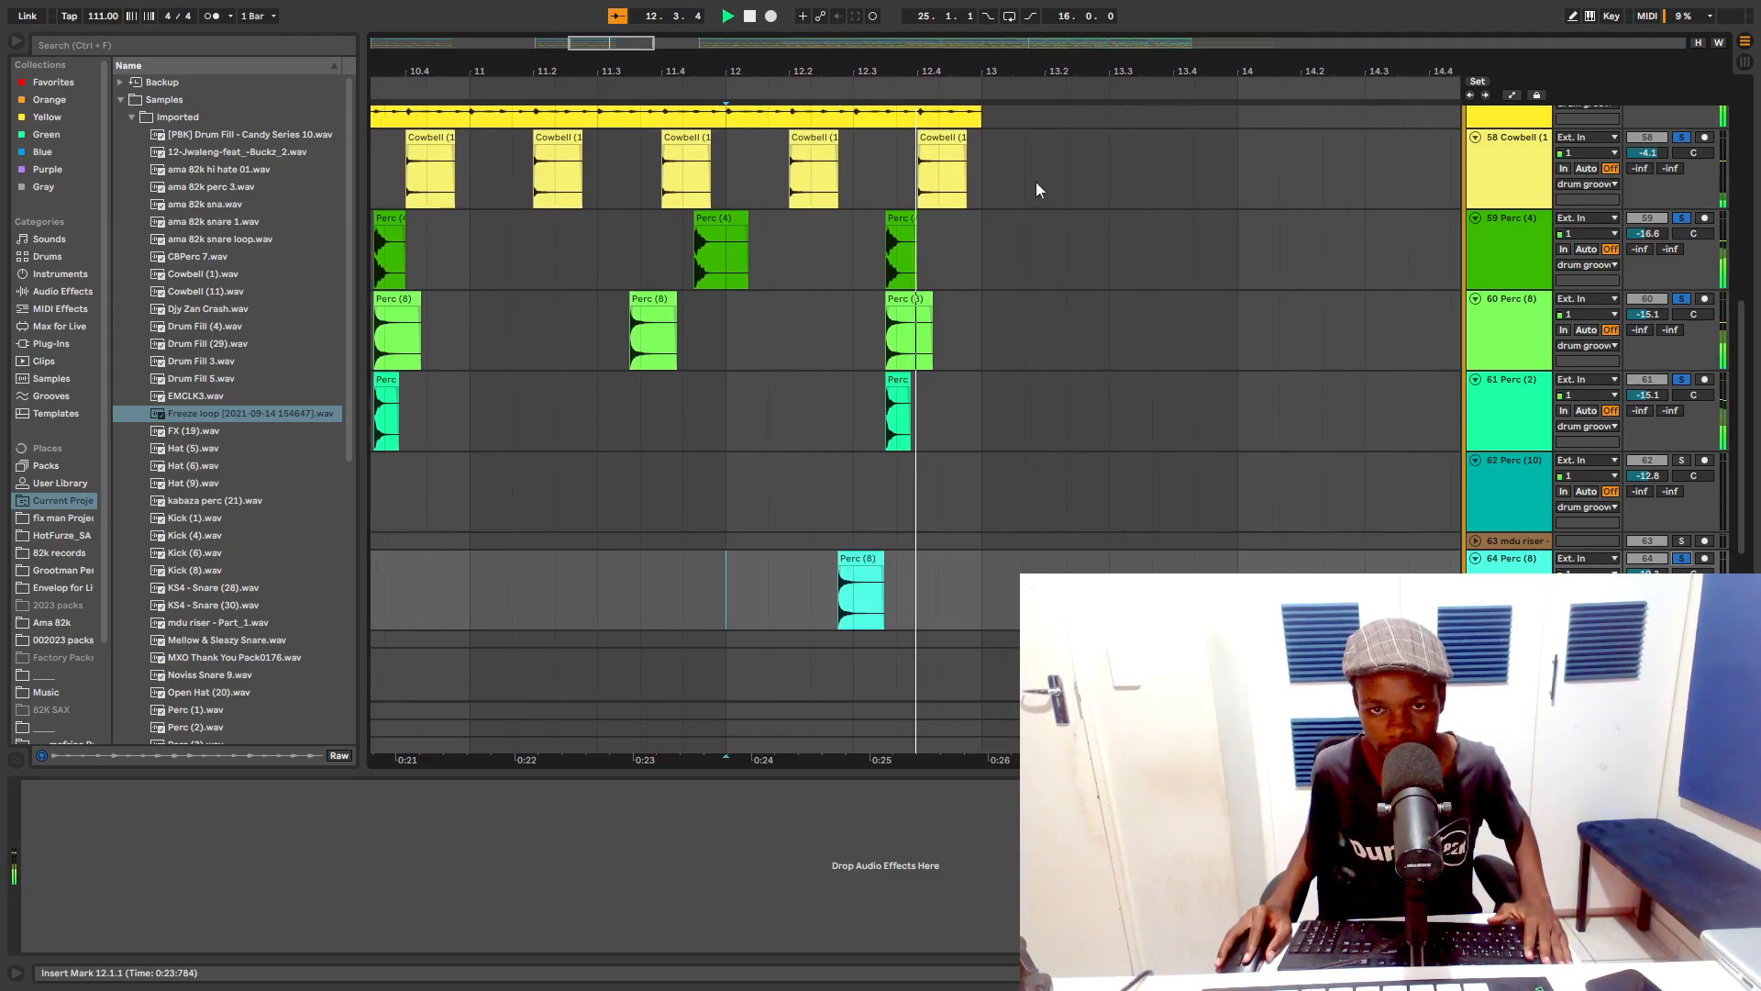
pyautogui.moveTo(997, 69); pyautogui.dragTo(679, 55)
pyautogui.scroll(4, 692, 197)
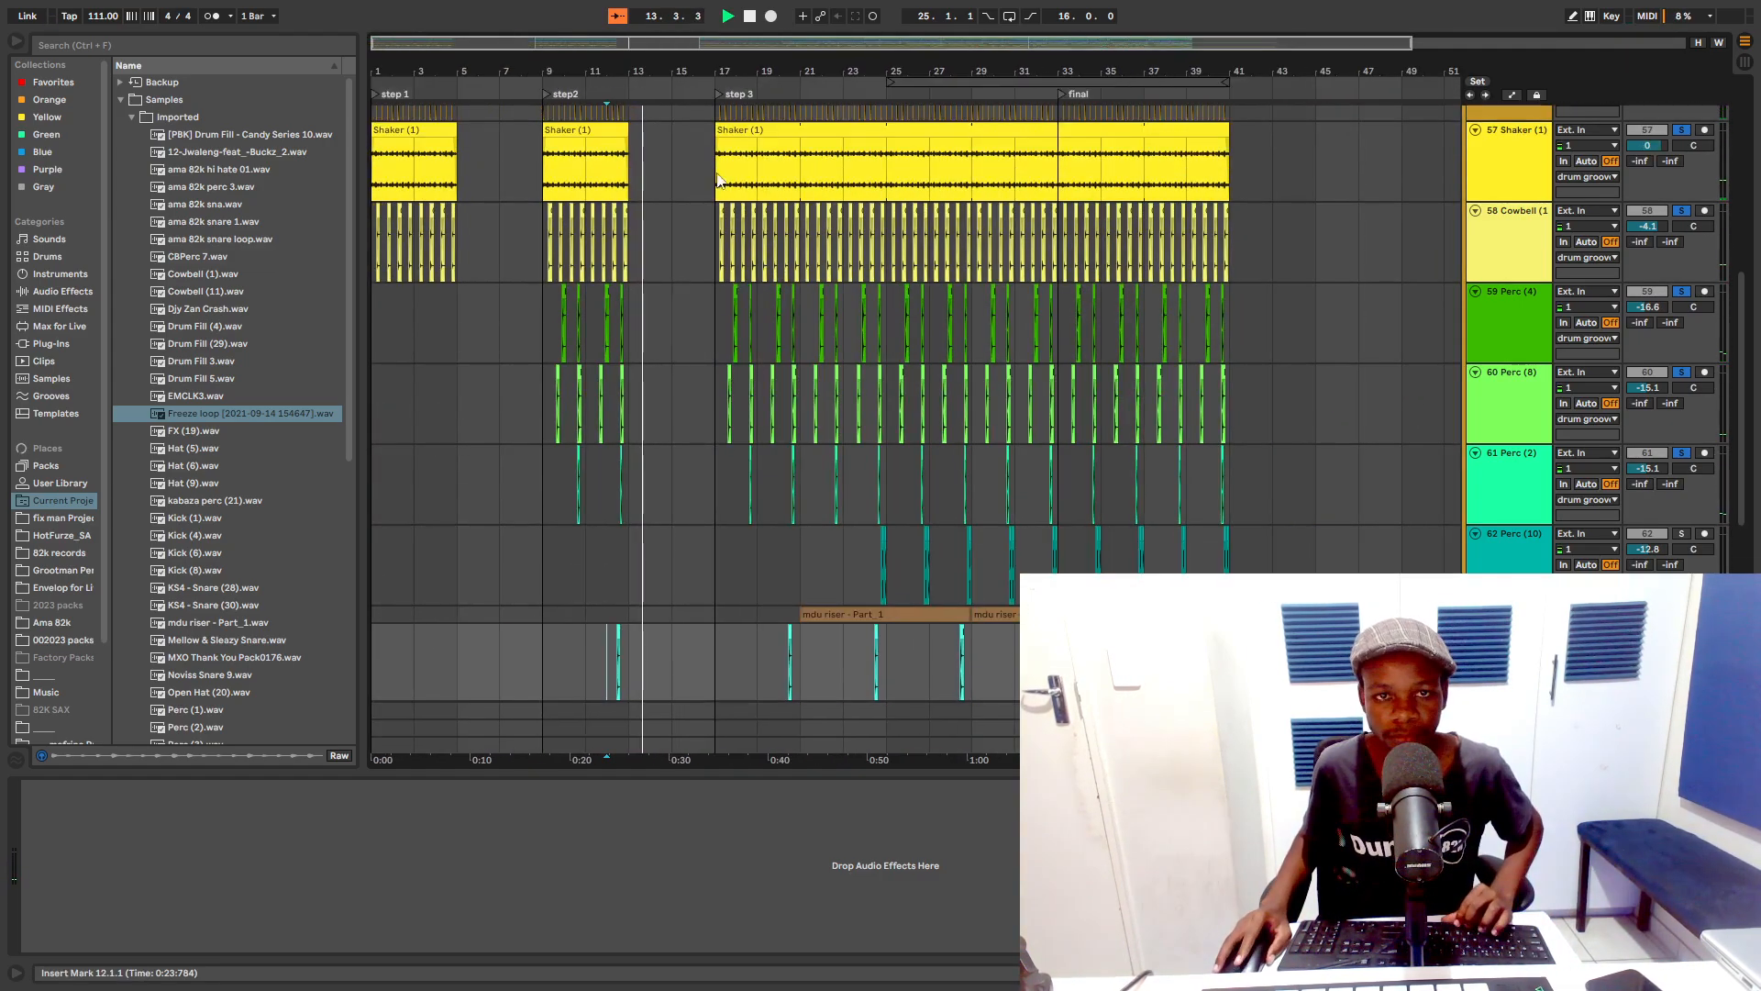
# Step: Stop playback, place the insert marker at bar 17 where step 3 starts, and collapse tracks 56 to 59
pyautogui.press('space')
pyautogui.click(714, 156)
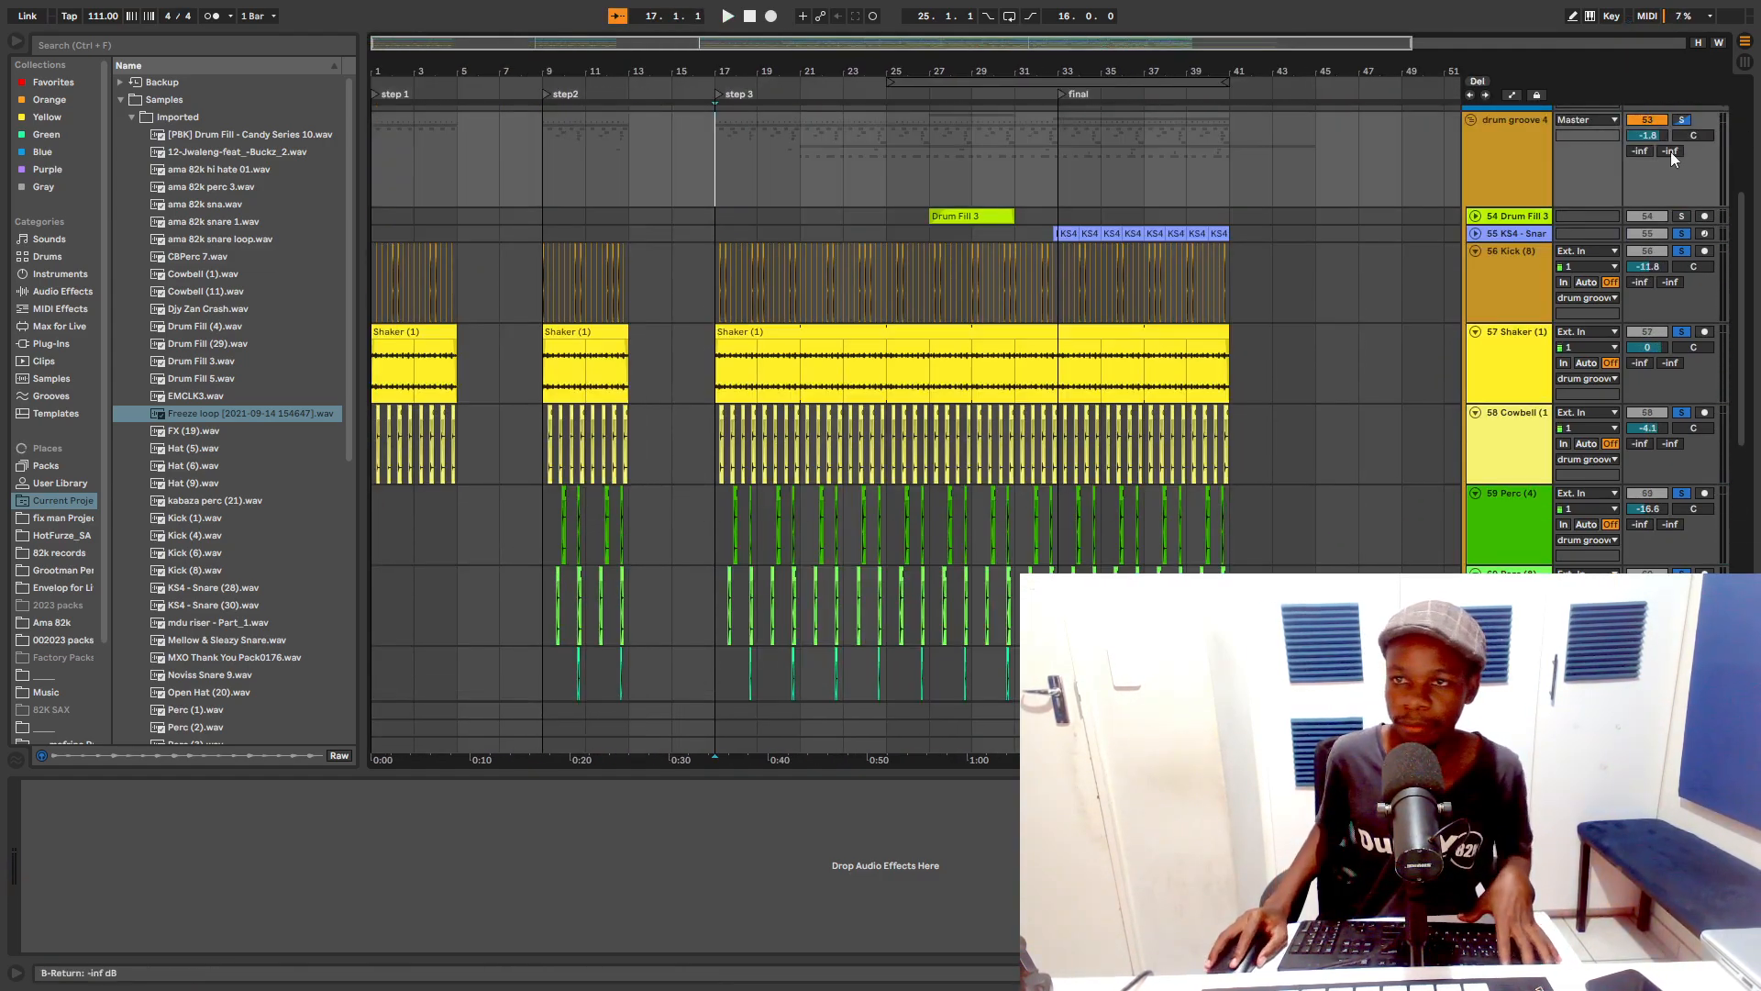
pyautogui.click(1475, 251)
pyautogui.click(1473, 269)
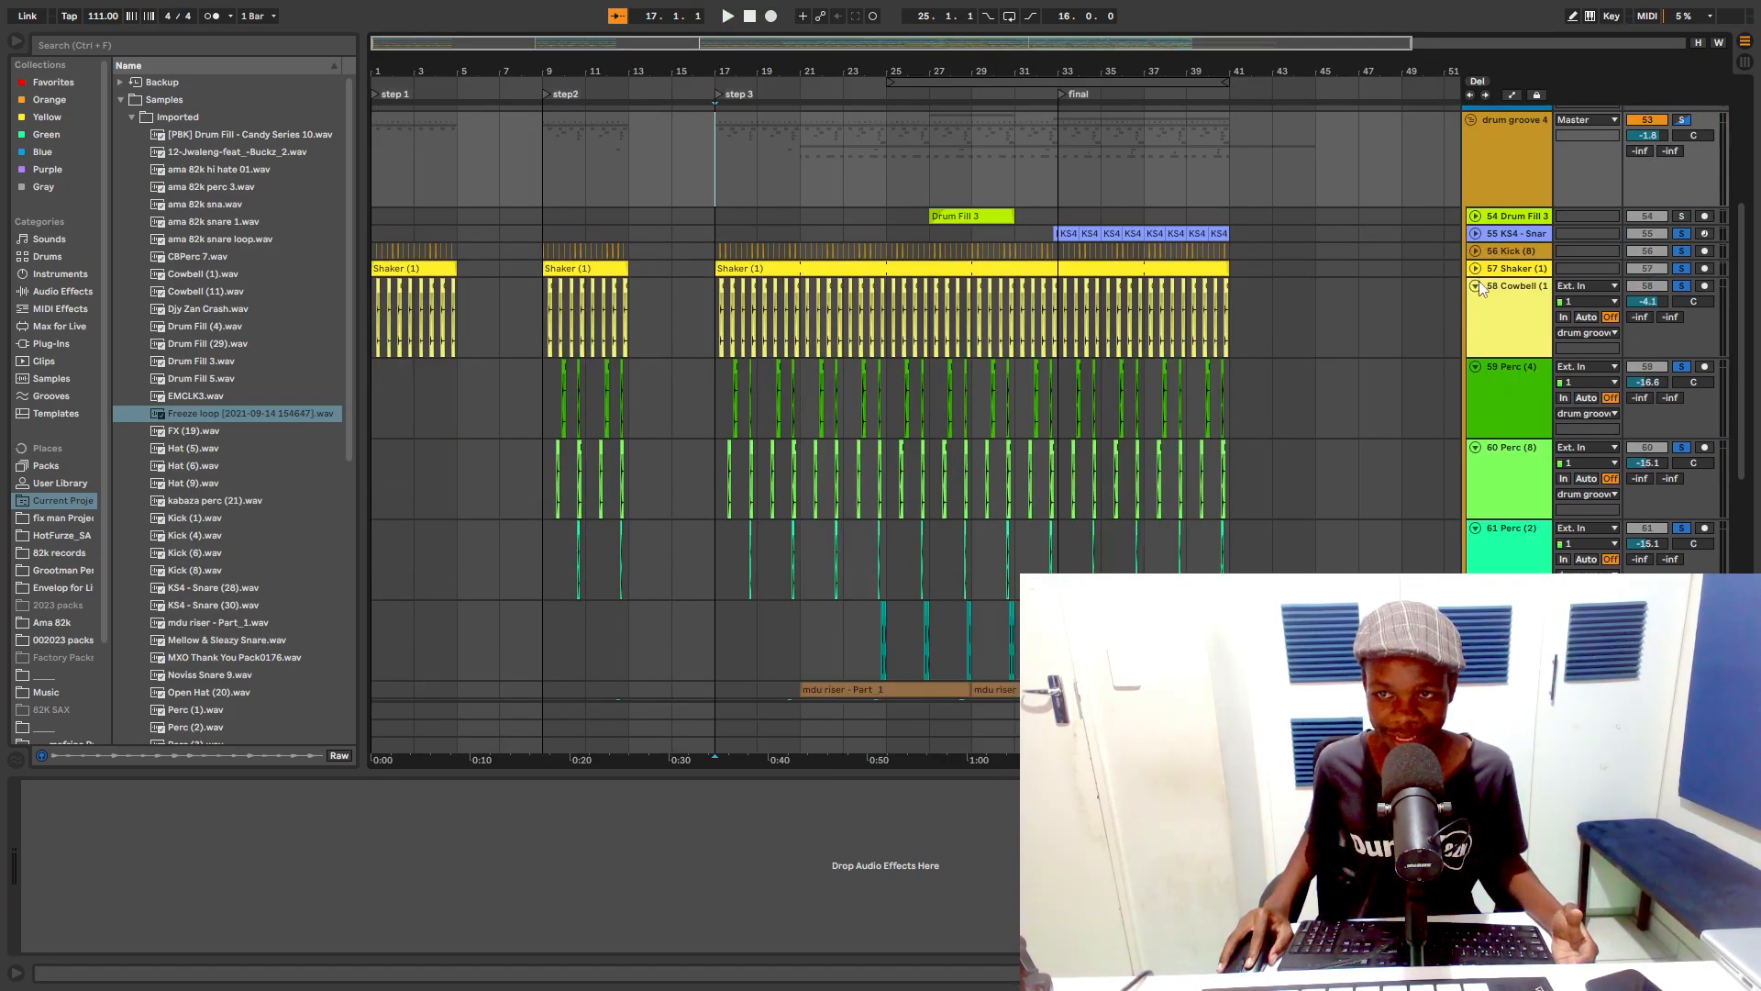
pyautogui.click(1475, 287)
pyautogui.click(1475, 304)
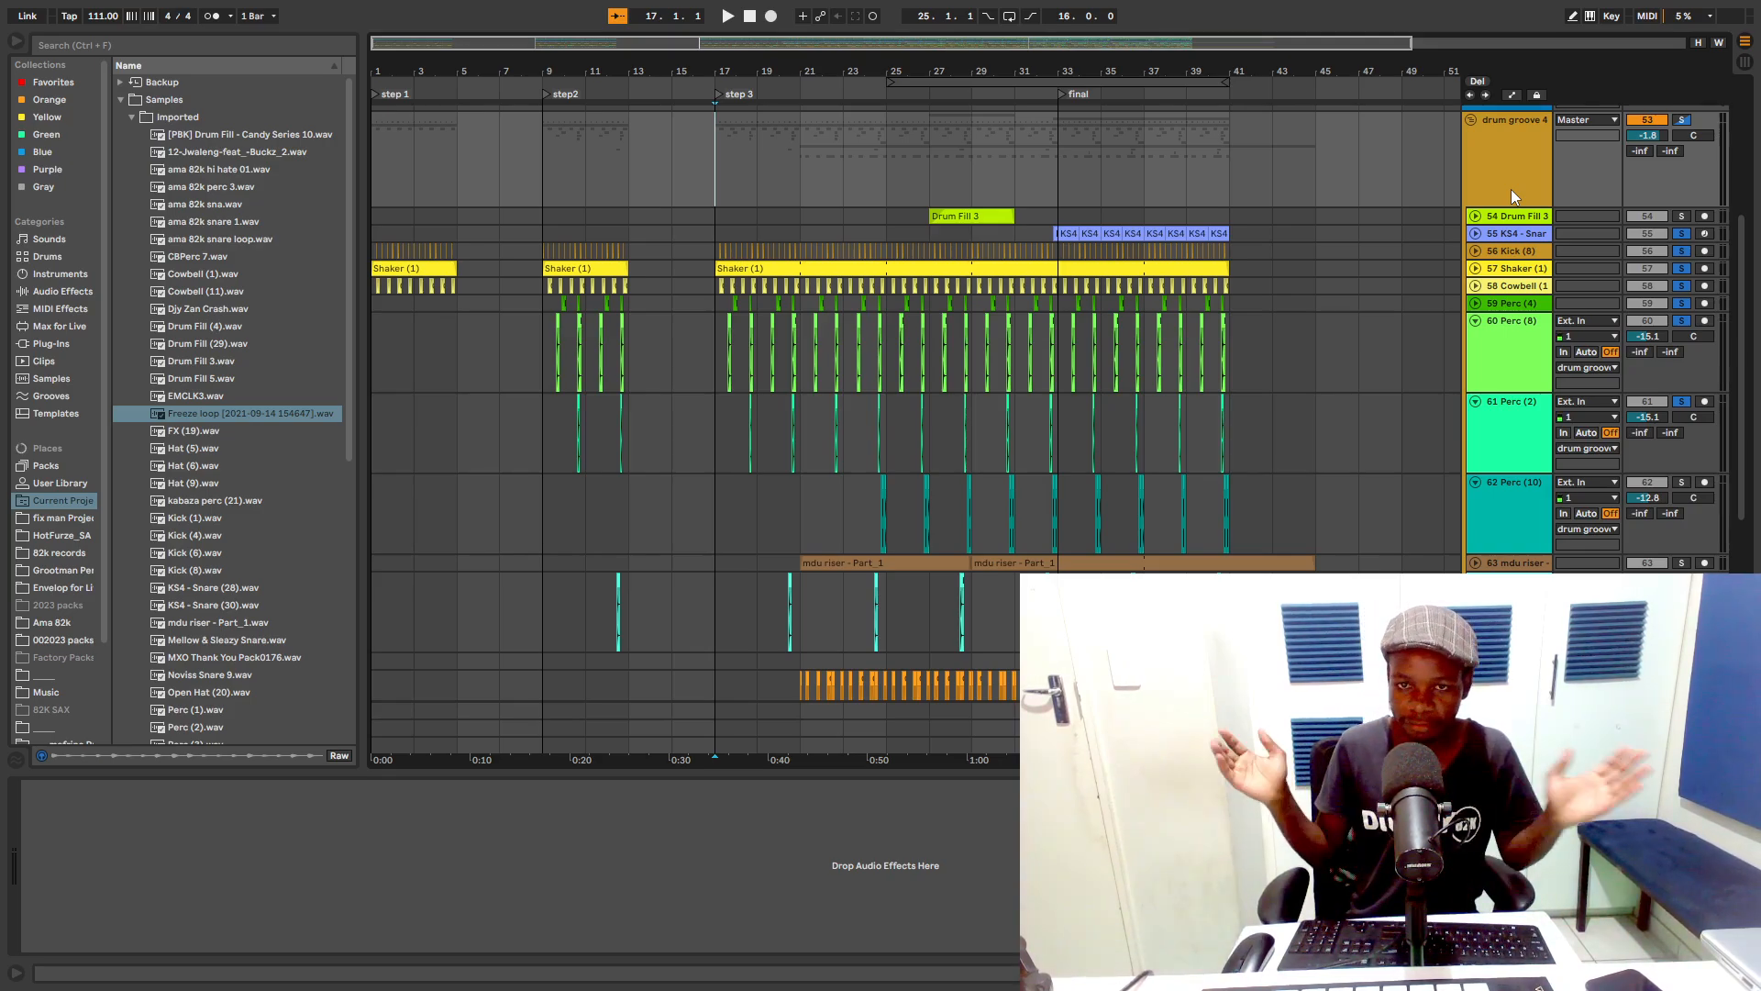
# Step: Play the soloed drum groove 4 tracks from bar 17 at the start of the step 3 section
pyautogui.scroll(-2, 1144, 490)
pyautogui.press('space')
pyautogui.scroll(-1, 938, 245)
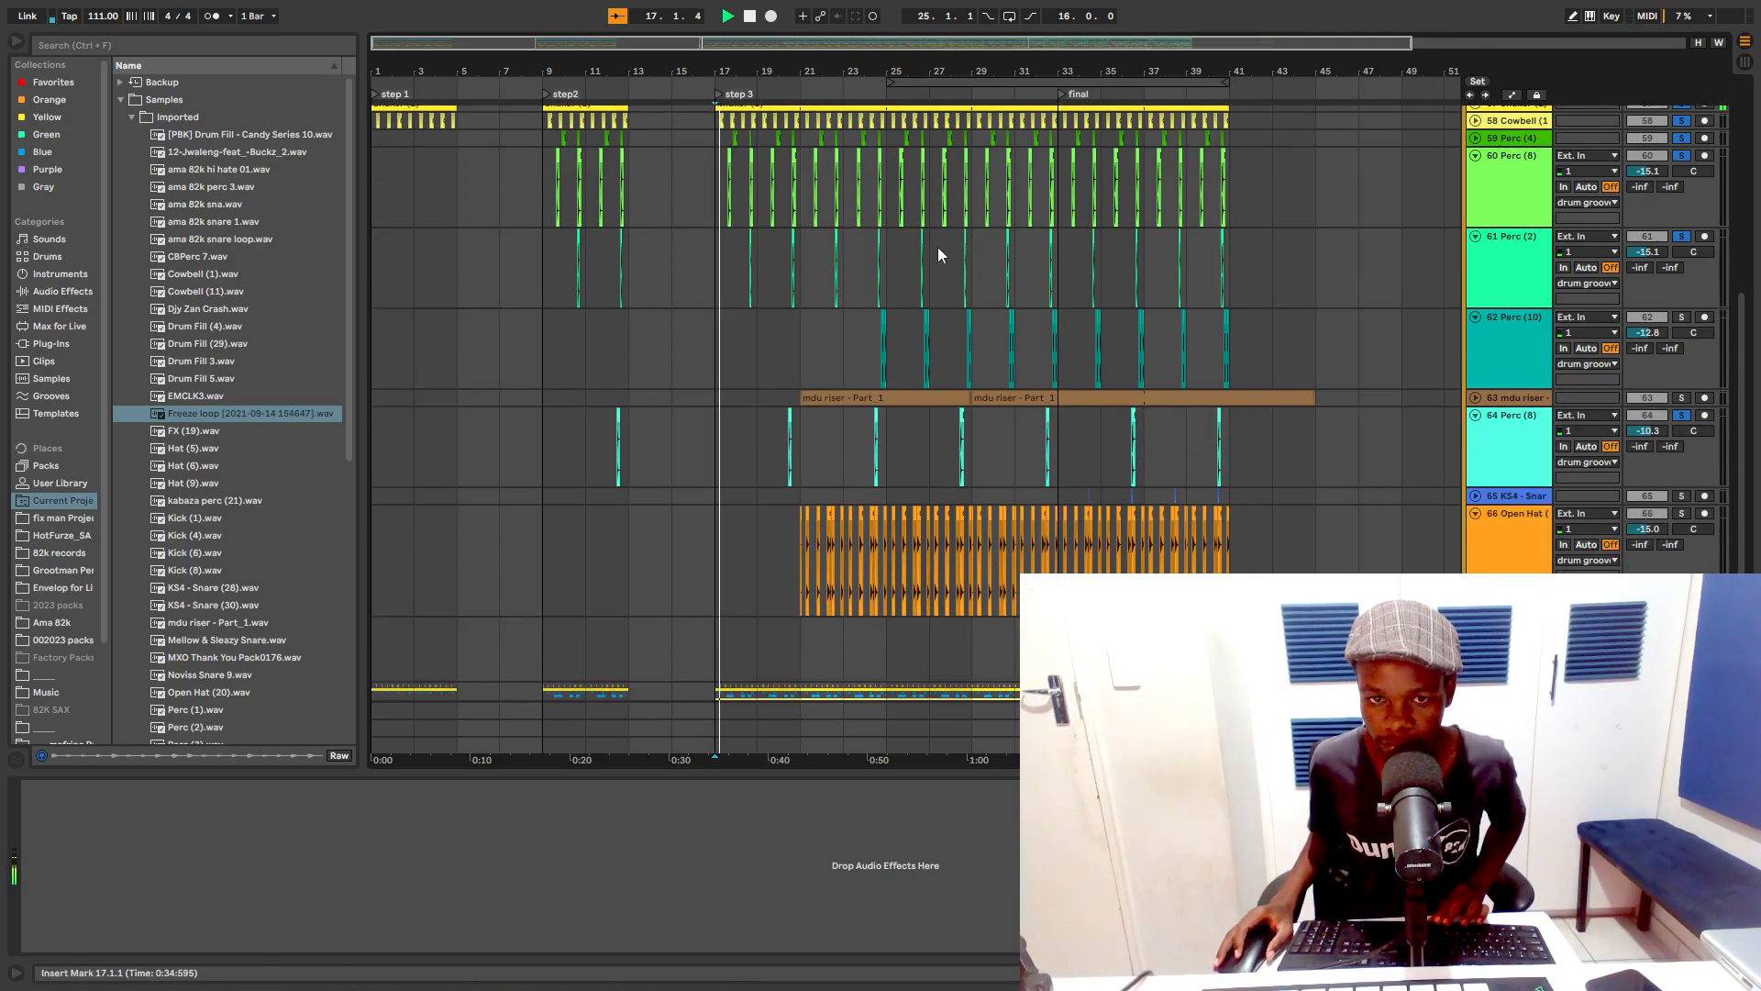
pyautogui.scroll(1, 734, 275)
pyautogui.moveTo(808, 65); pyautogui.dragTo(806, 124)
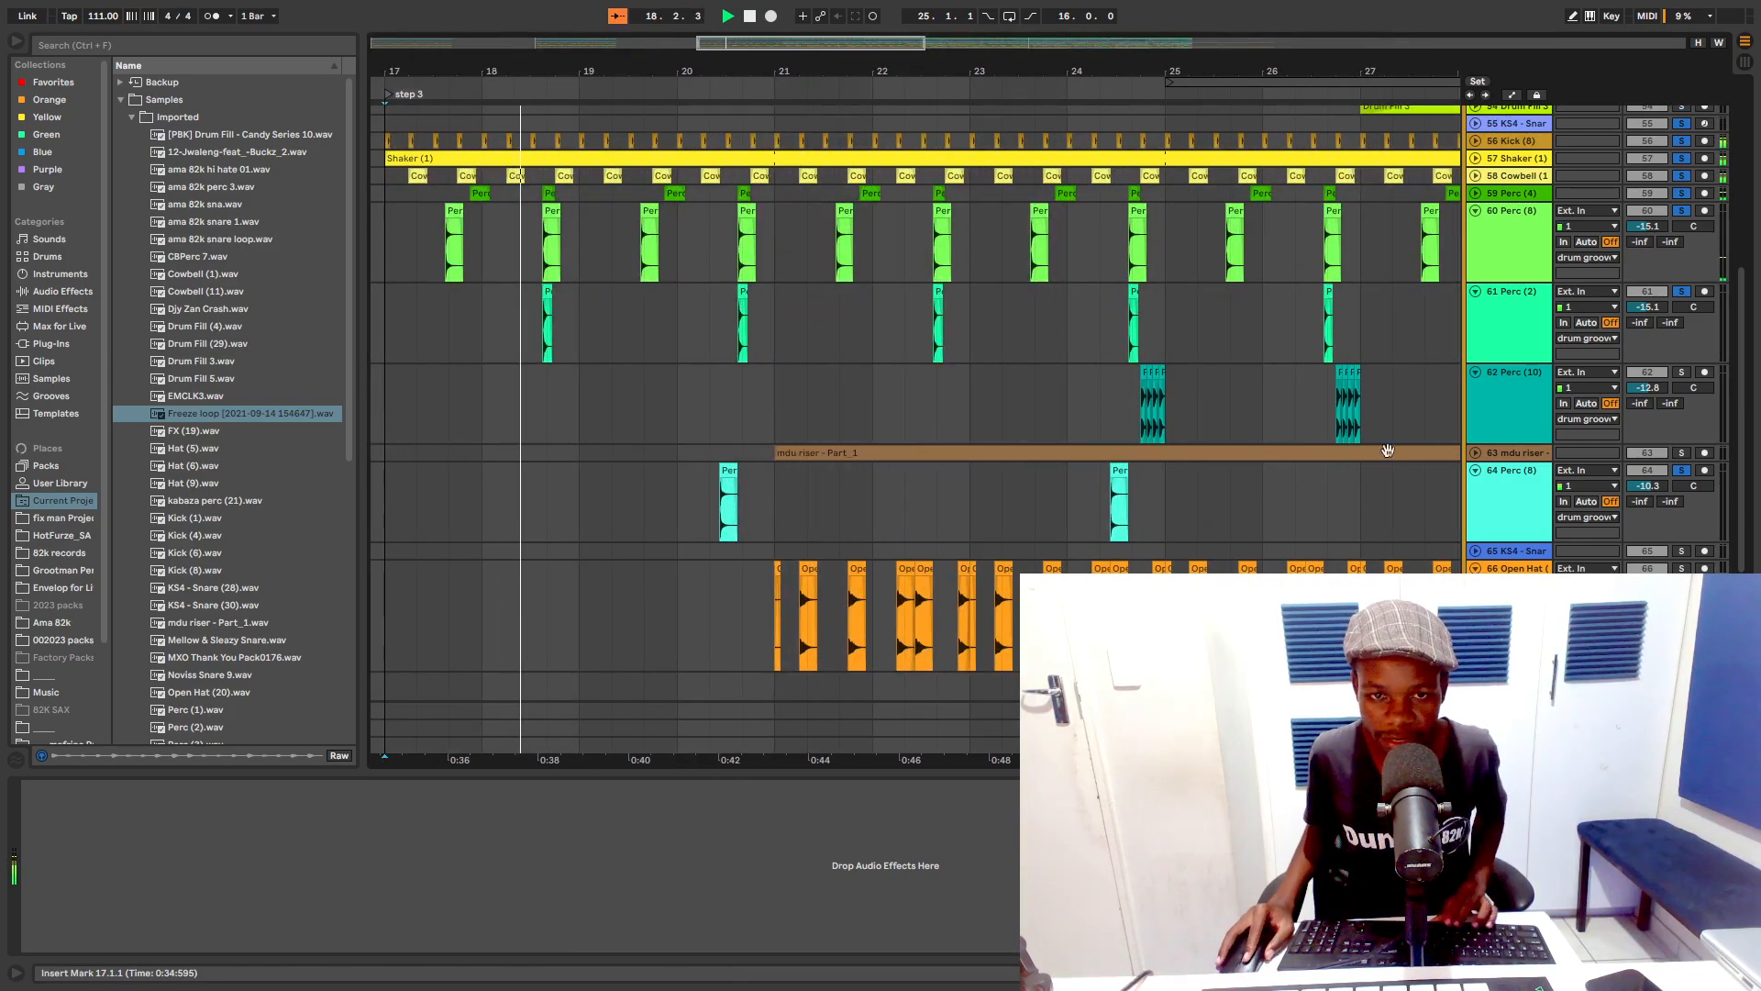
# Step: Expand the mdu riser track 63 and solo the Open Hat track 66 from bar 21 during playback
pyautogui.click(1474, 453)
pyautogui.scroll(-4, 1015, 385)
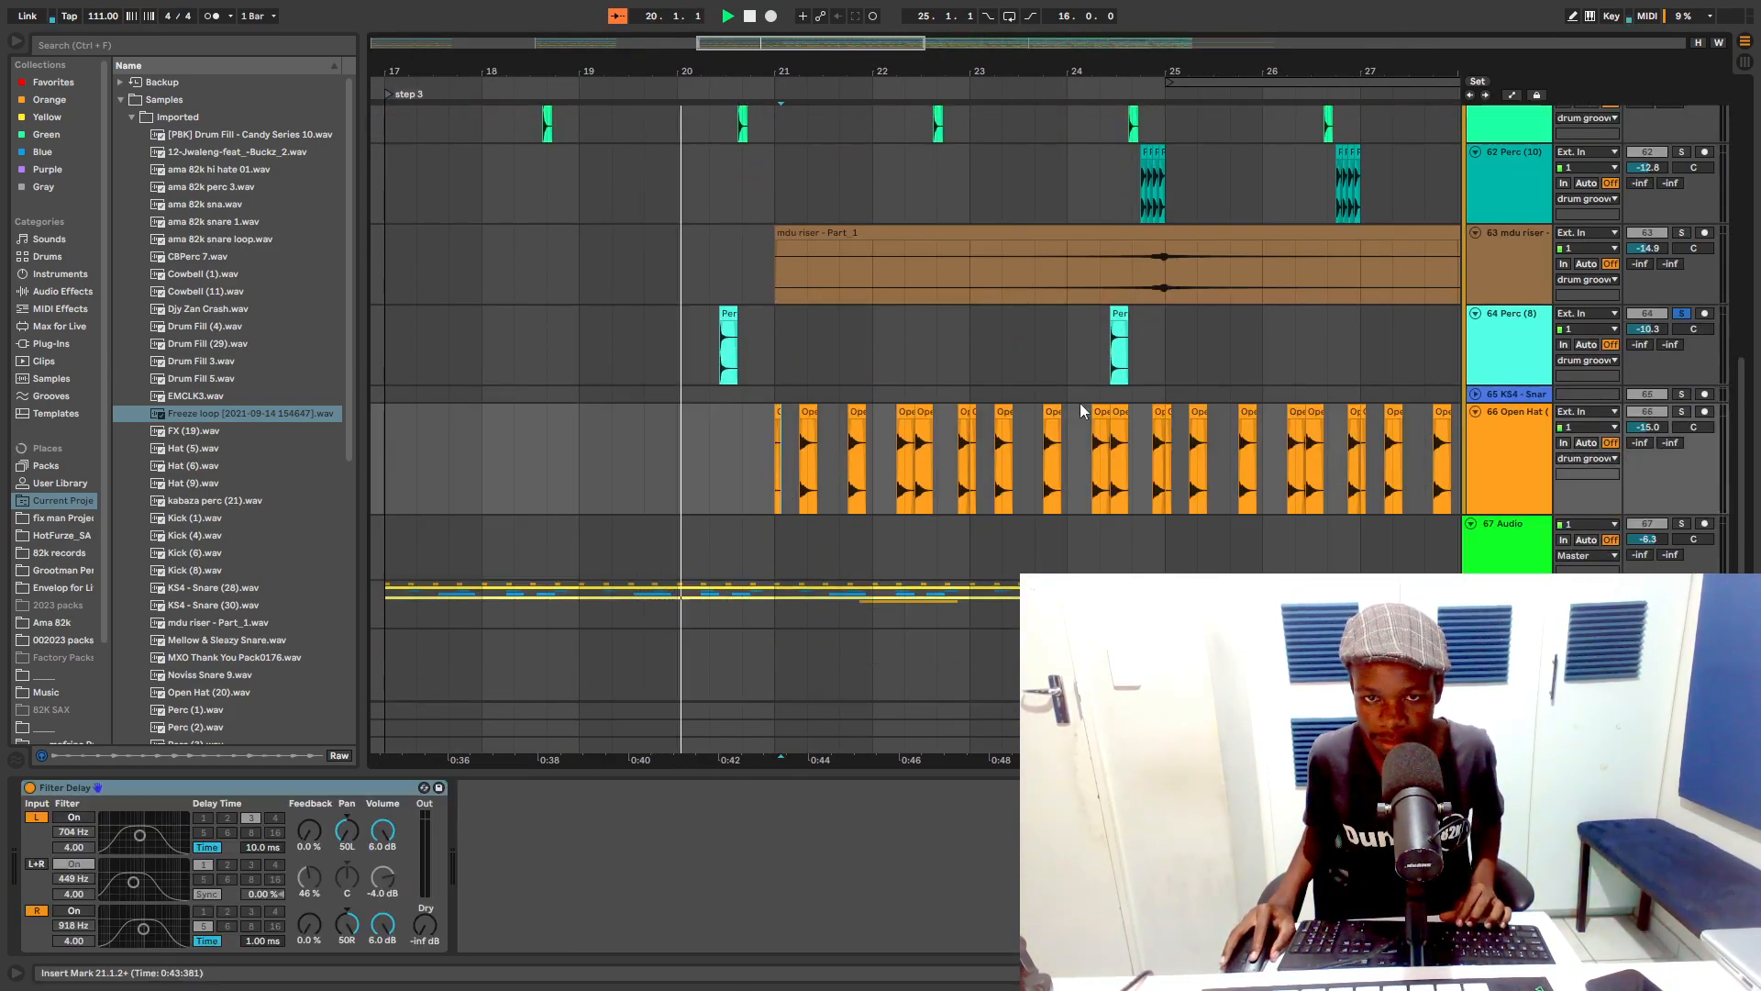
pyautogui.click(779, 474)
pyautogui.click(1682, 411)
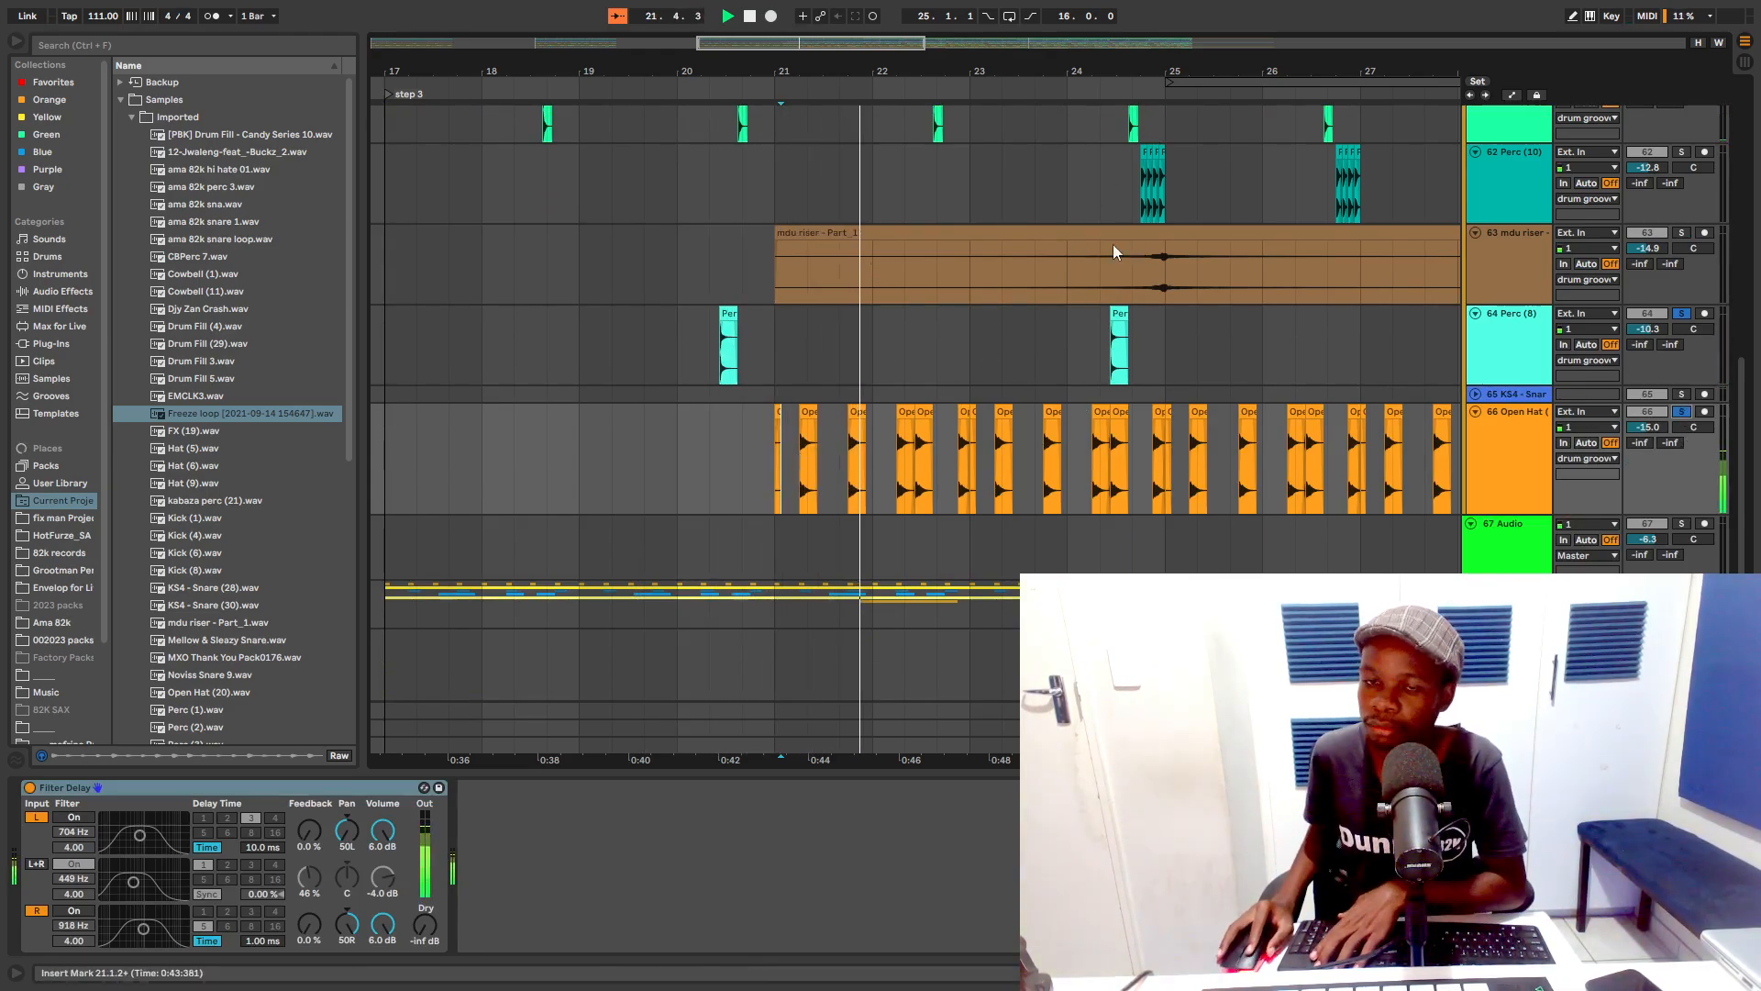
pyautogui.scroll(1, 1260, 346)
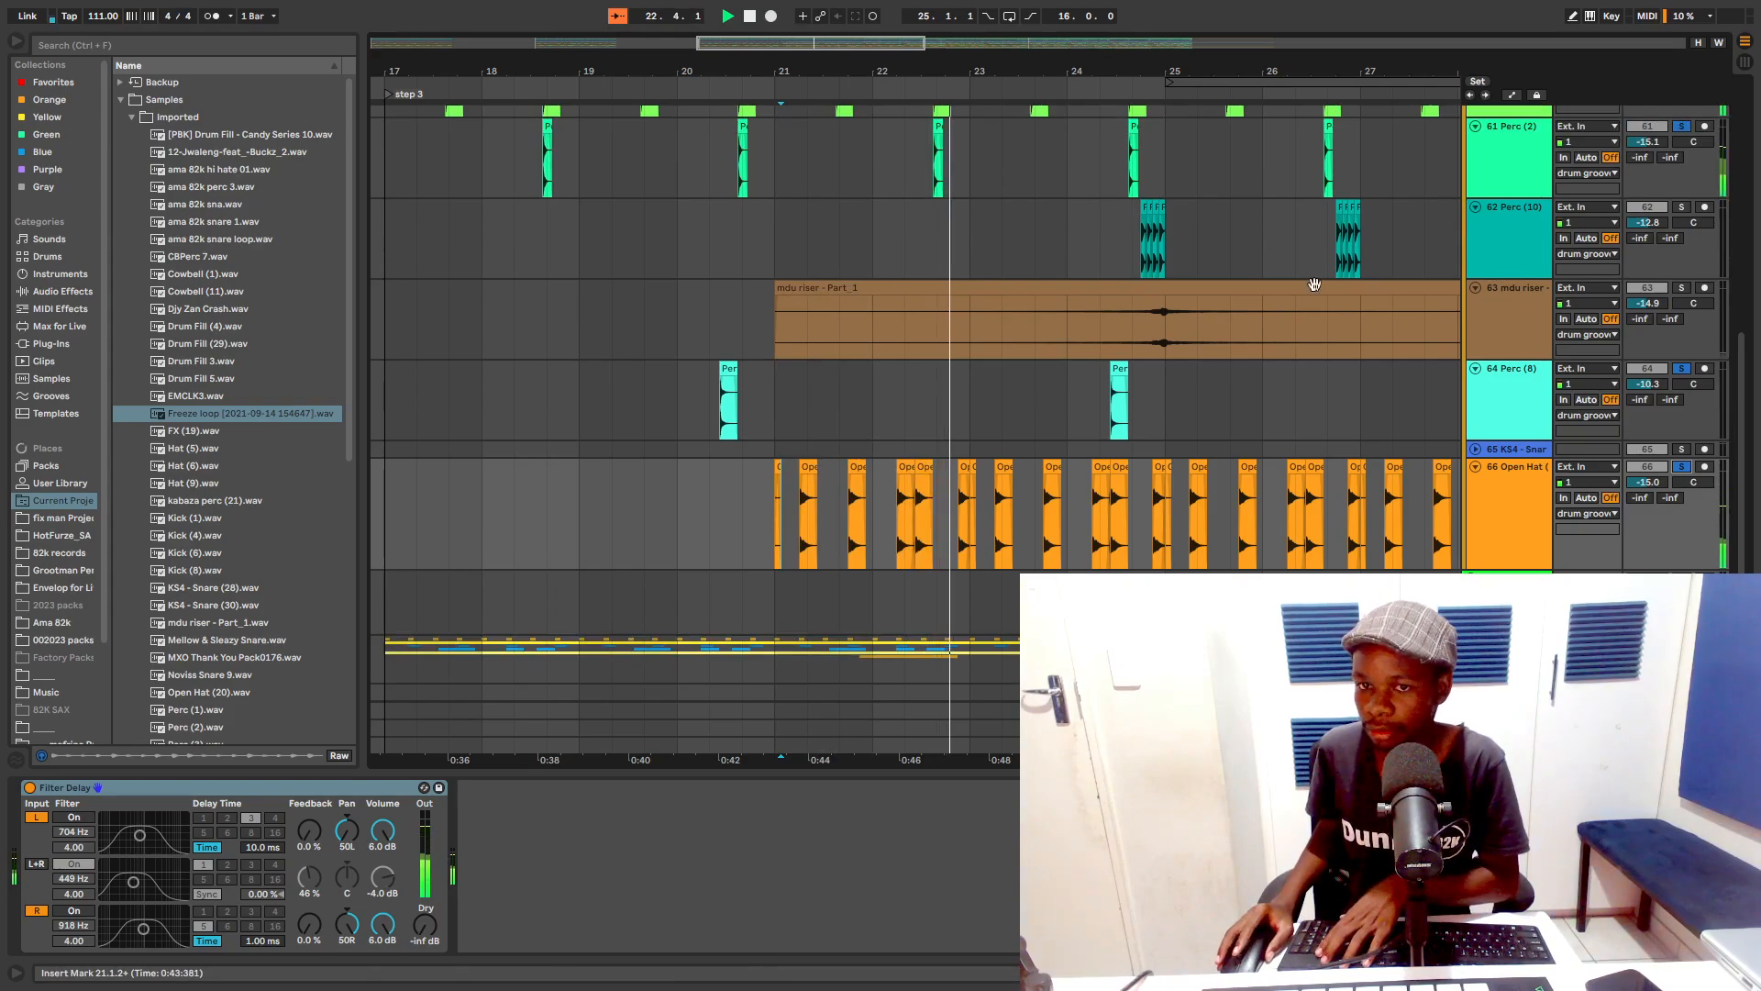
# Step: Solo the mdu riser track 63 and place the insert marker at 23.3.3 in its clip
pyautogui.scroll(1, 1315, 285)
pyautogui.moveTo(1248, 71); pyautogui.dragTo(964, 147)
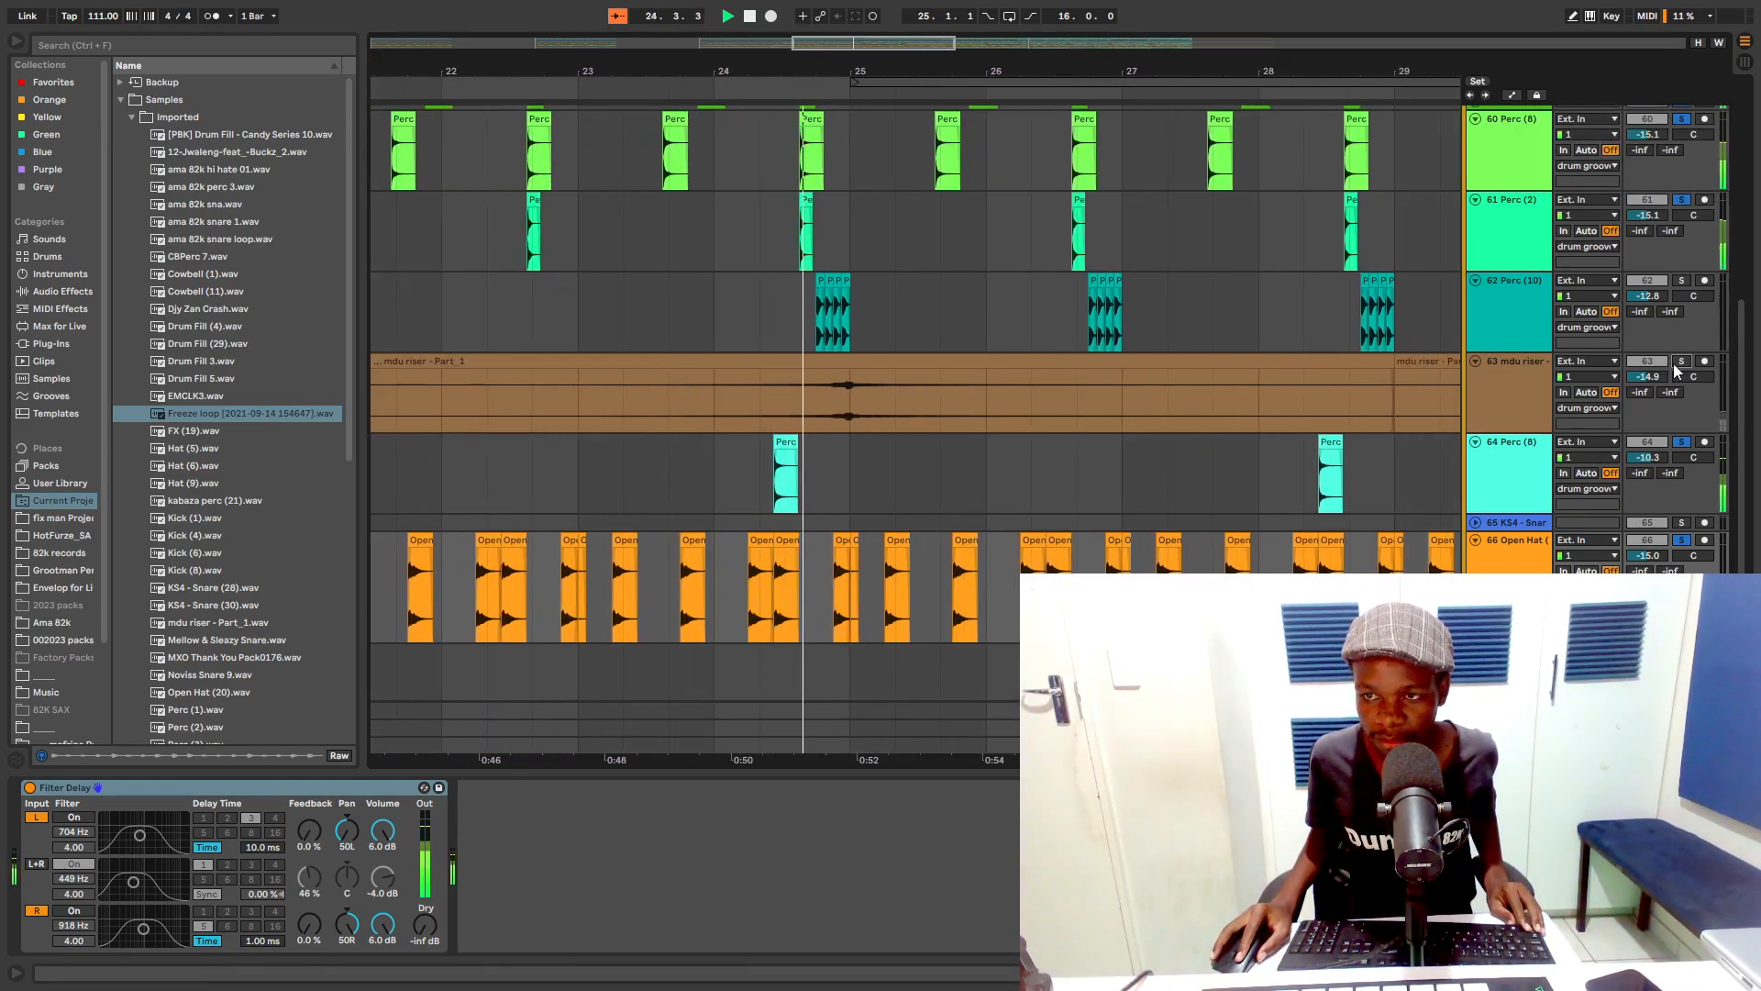
pyautogui.click(1680, 362)
pyautogui.click(669, 404)
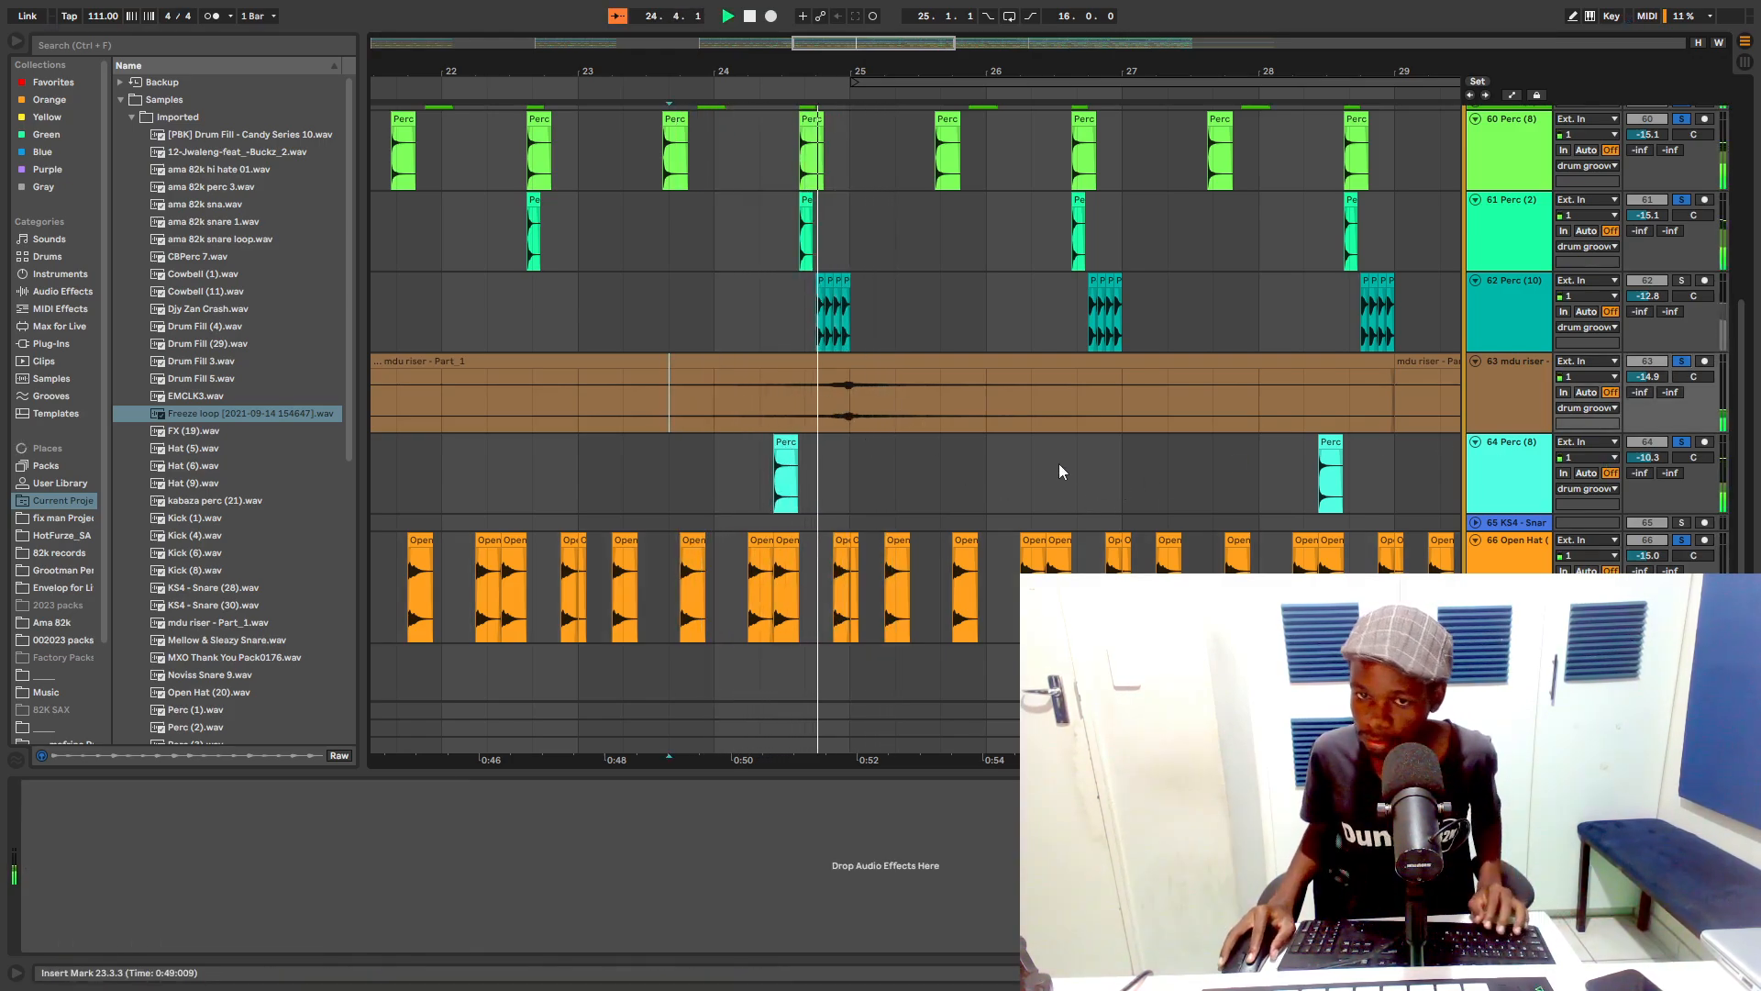
pyautogui.moveTo(1195, 72); pyautogui.dragTo(822, 37)
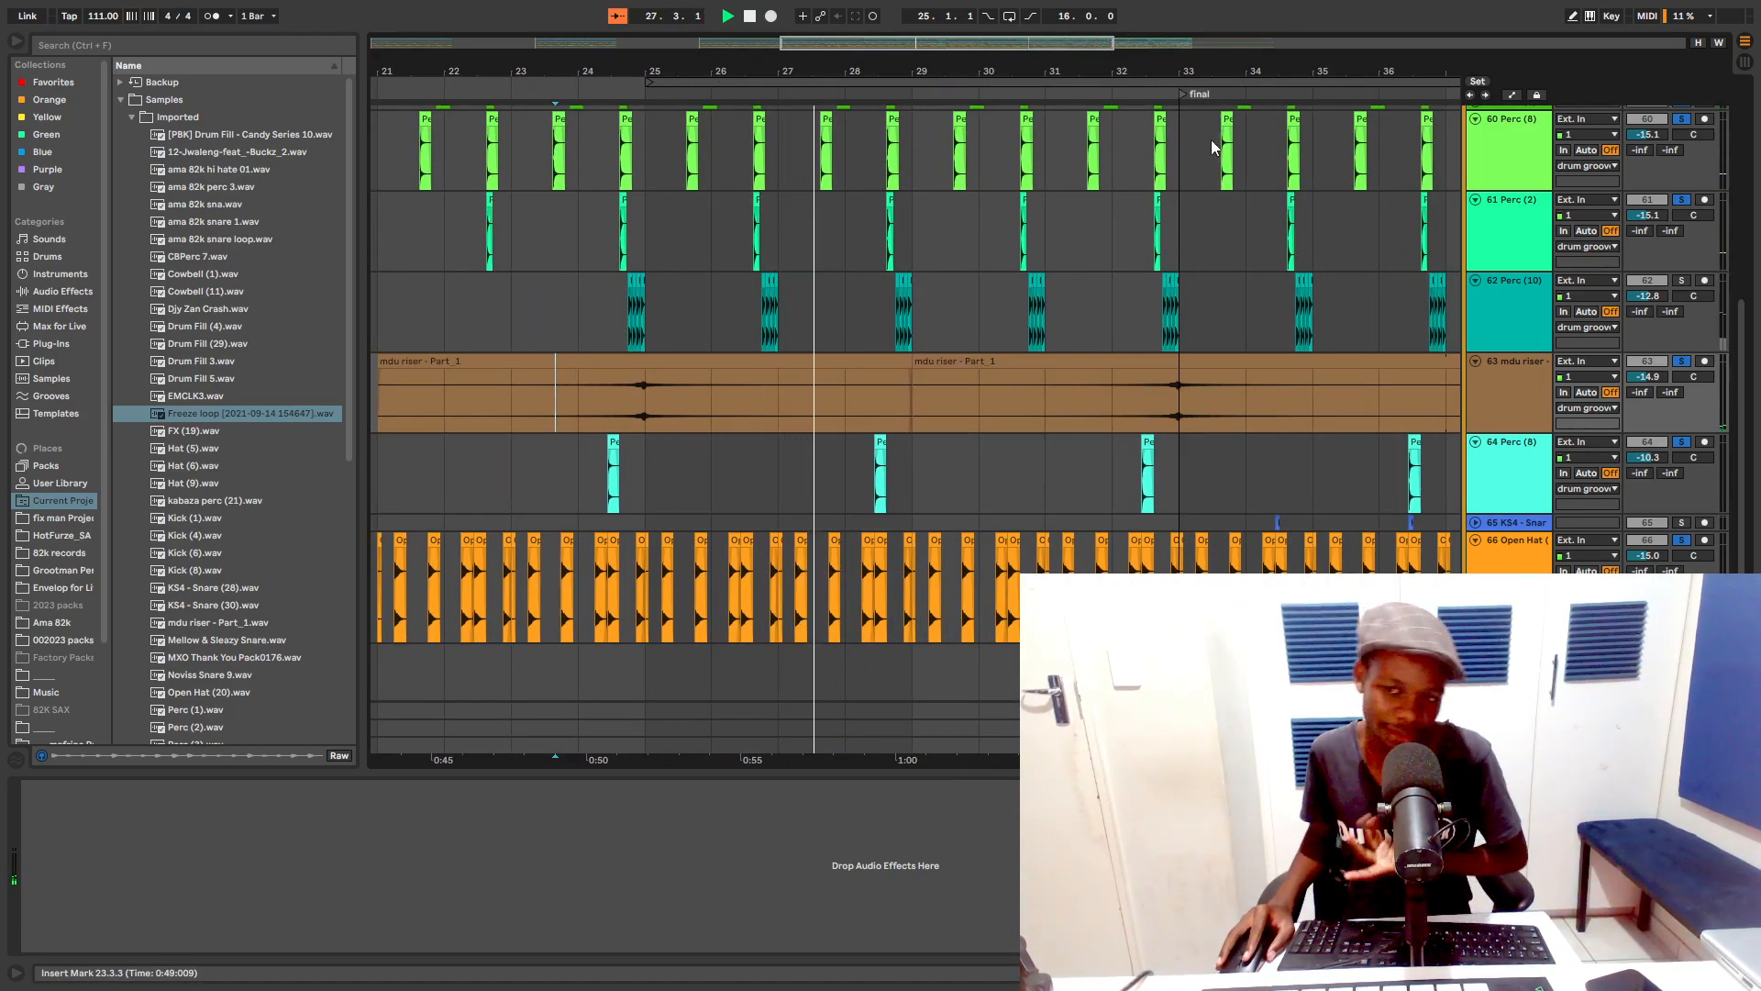
pyautogui.moveTo(1246, 72); pyautogui.dragTo(931, 44)
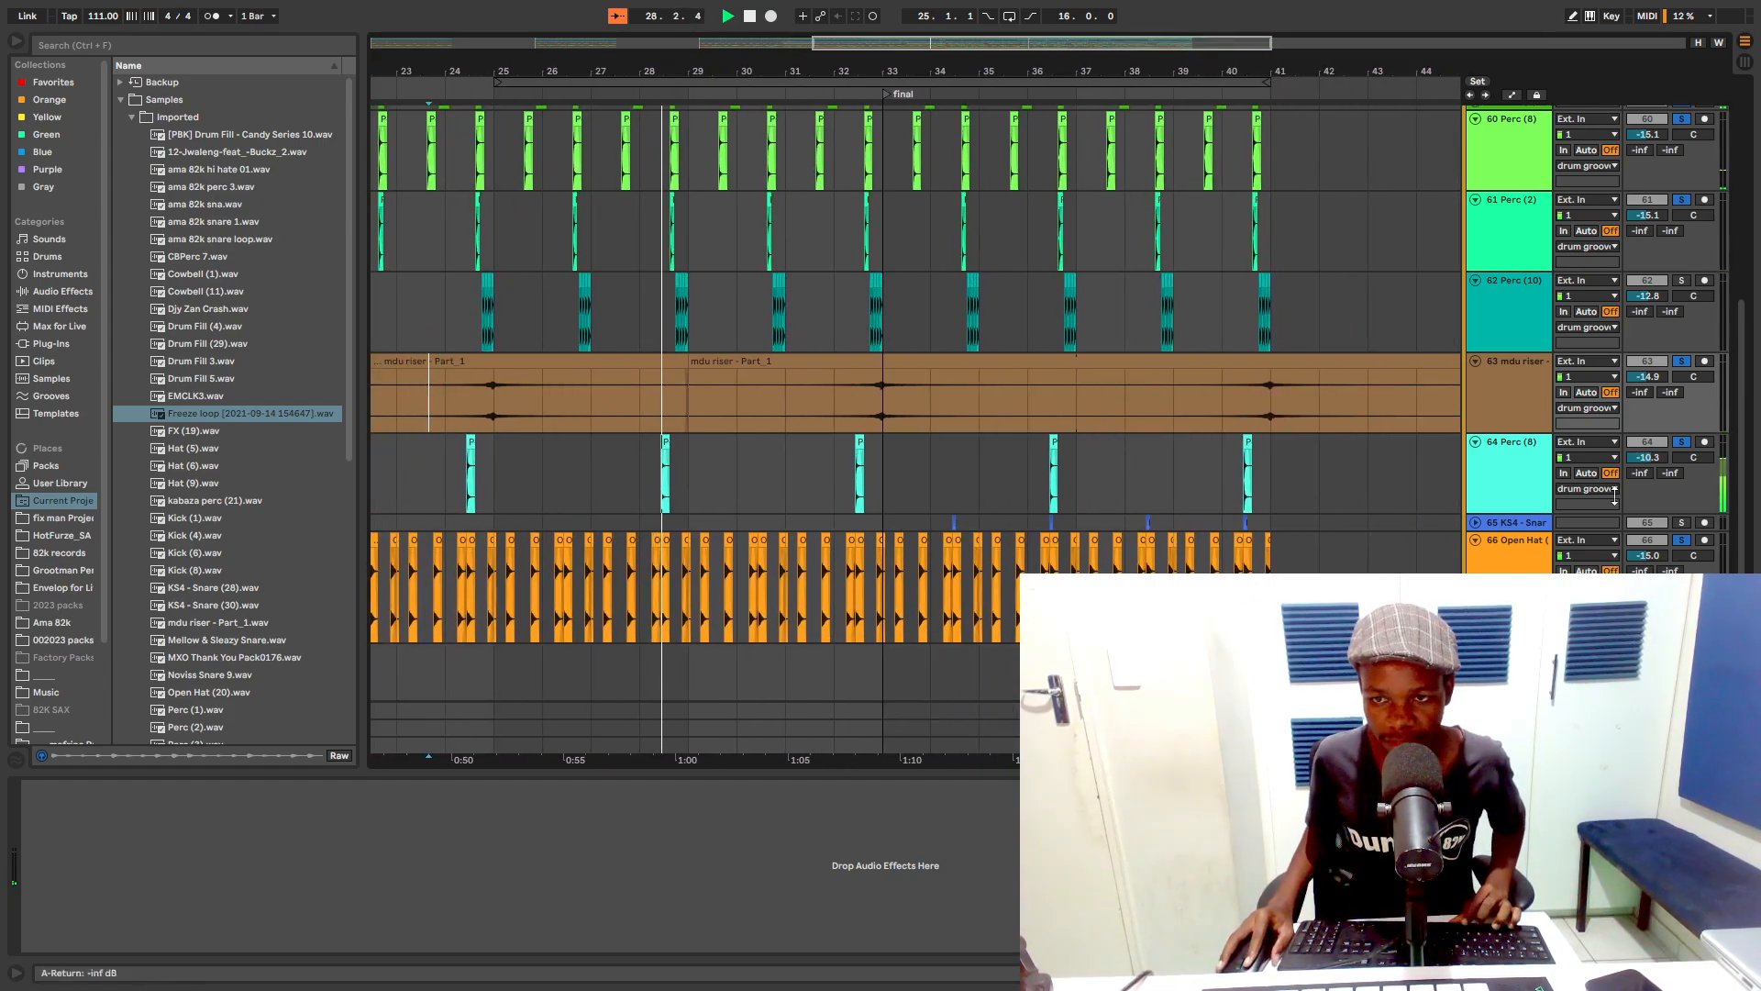
# Step: Expand the KS4 Snare track 65 and restart playback from 23.3.3
pyautogui.click(1475, 523)
pyautogui.scroll(2, 881, 569)
pyautogui.press('space')
pyautogui.press('space')
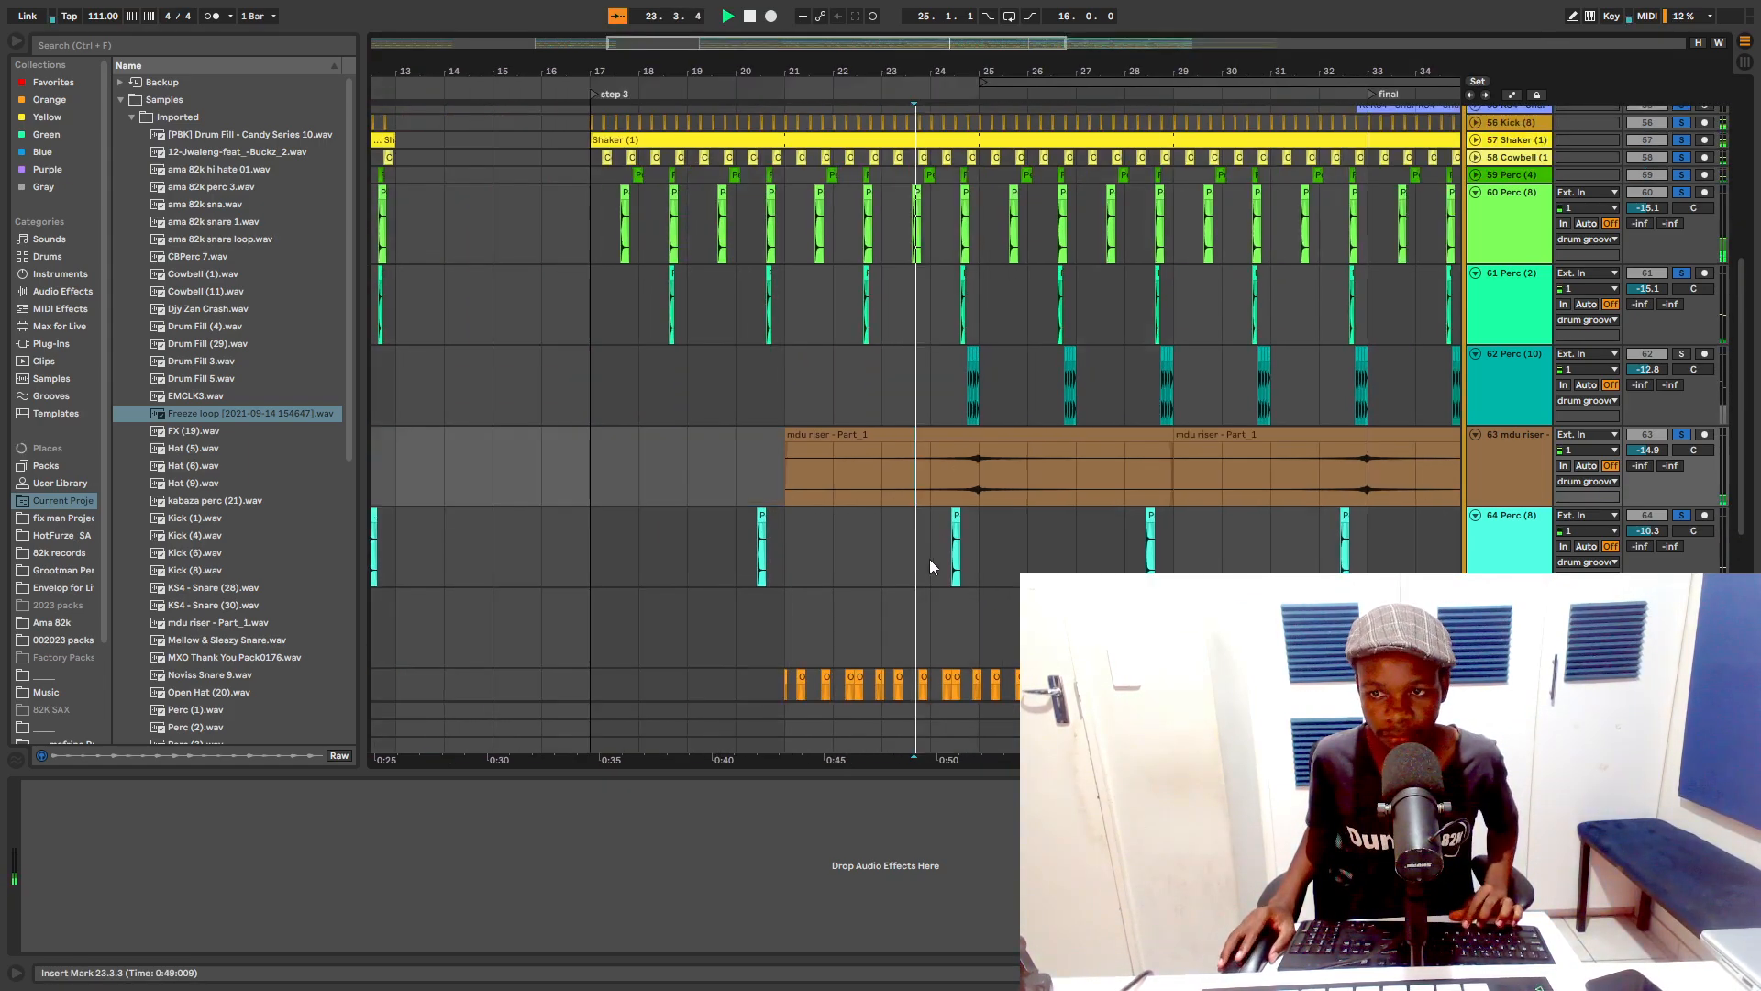
# Step: Expand the Drum Fill 3 track 54, solo it and play its clip from bar 27
pyautogui.scroll(2, 954, 596)
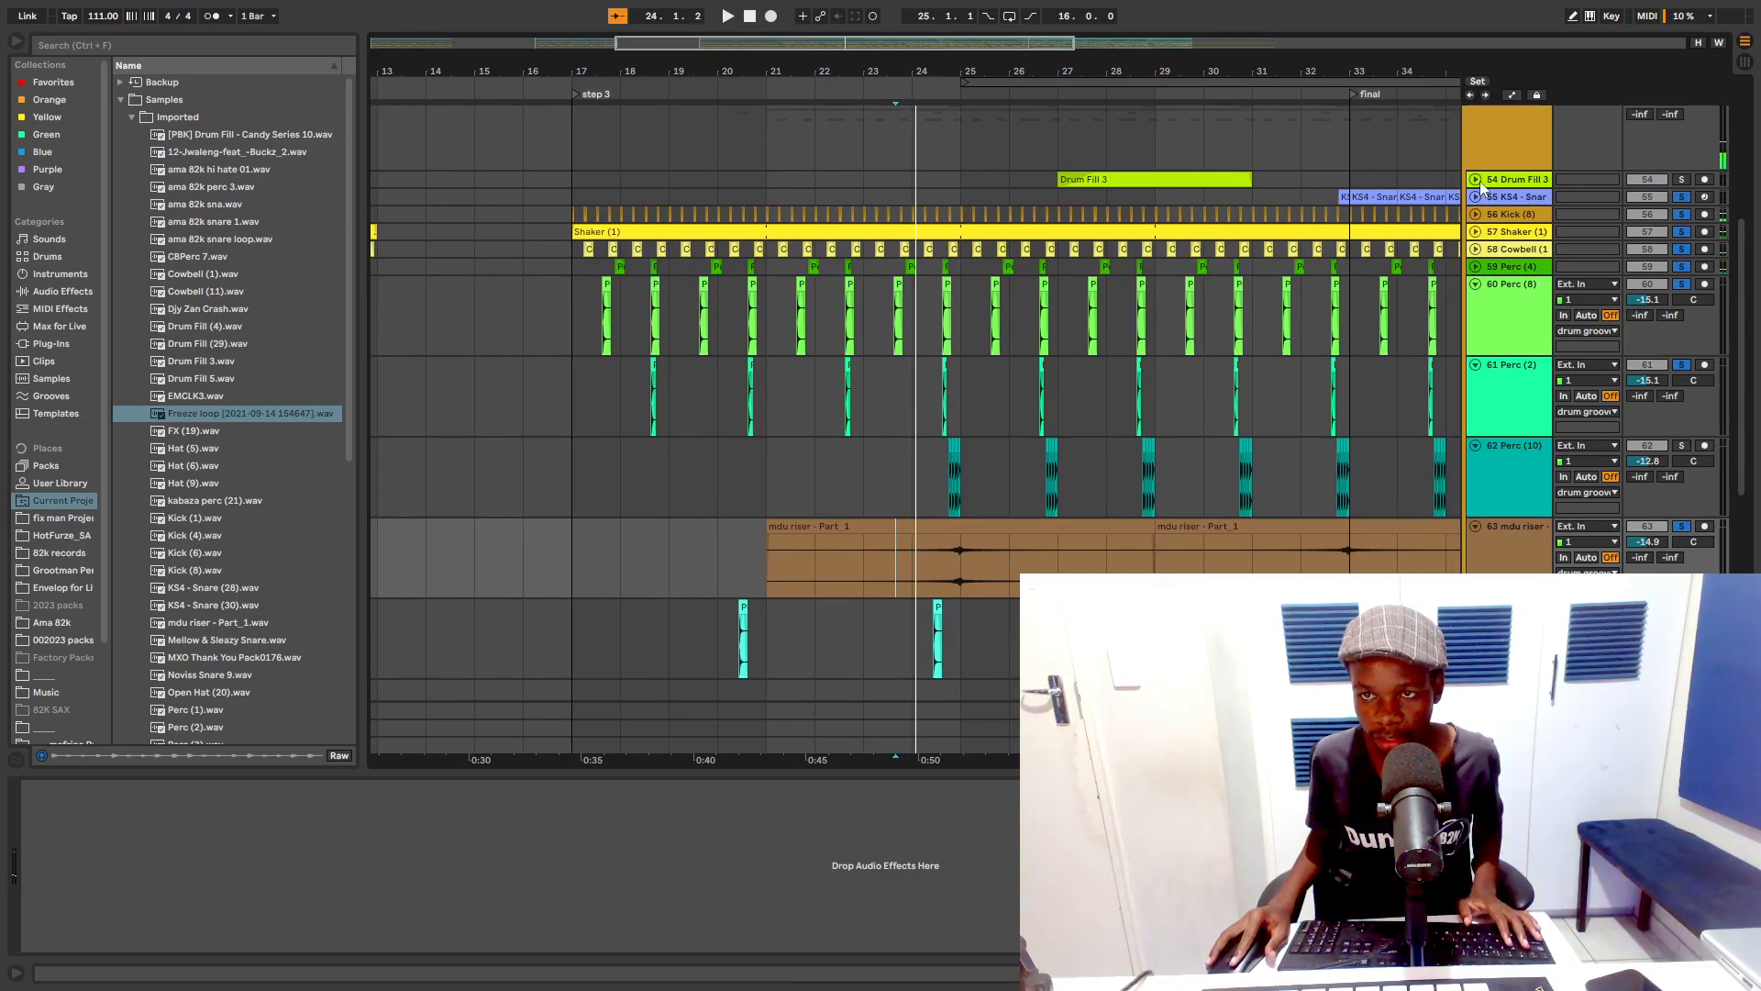
pyautogui.click(1476, 180)
pyautogui.click(1107, 230)
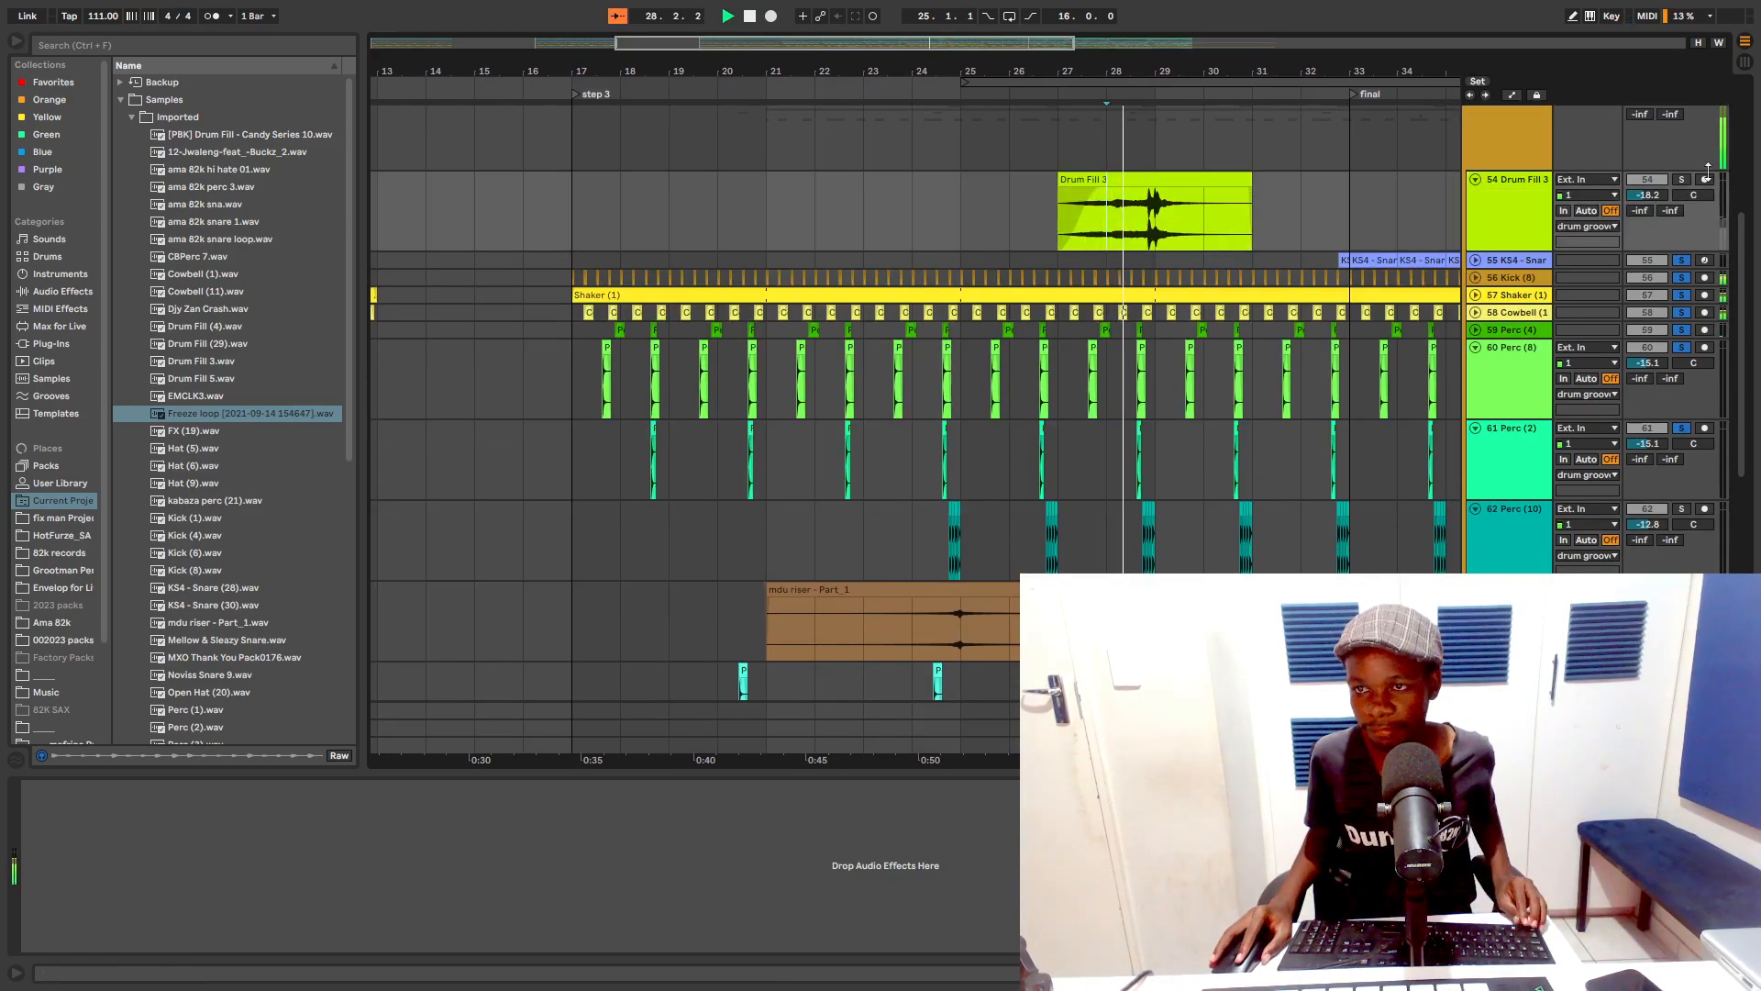
pyautogui.press('space')
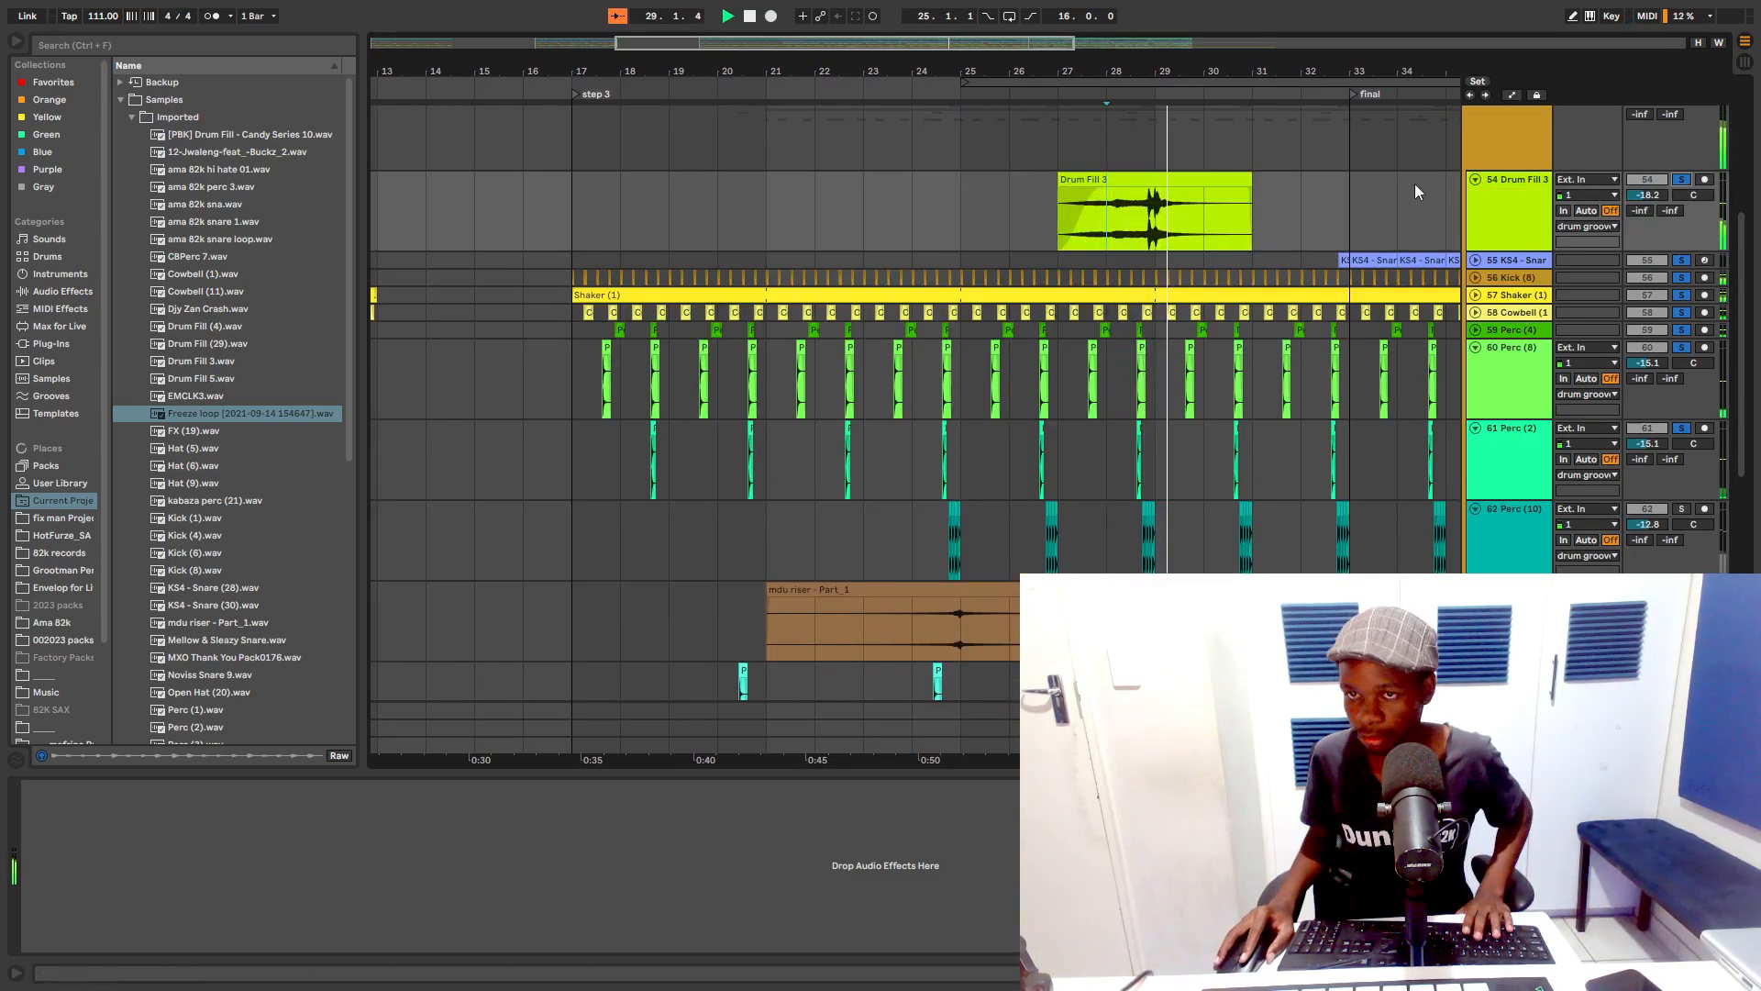
pyautogui.click(1053, 236)
pyautogui.press('space')
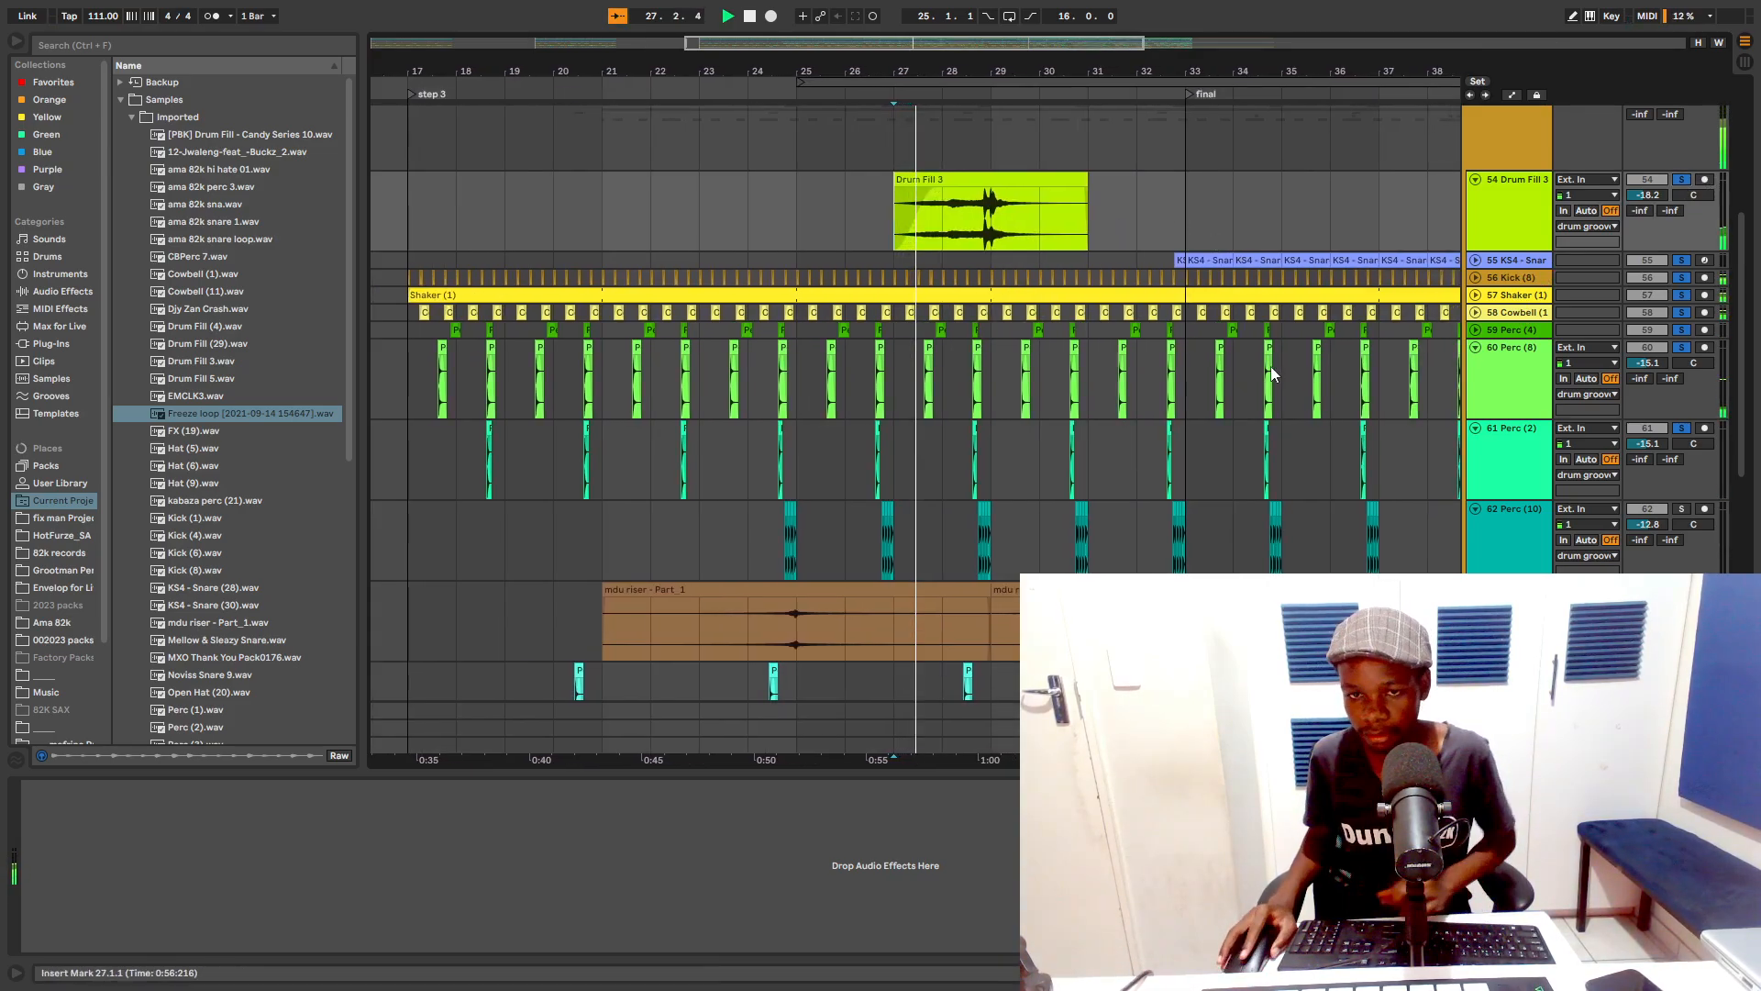
# Step: Collapse the Perc (8) track 60 and Perc (2) track 61, and solo the Perc (10) track 62
pyautogui.scroll(-2, 1279, 359)
pyautogui.click(1475, 273)
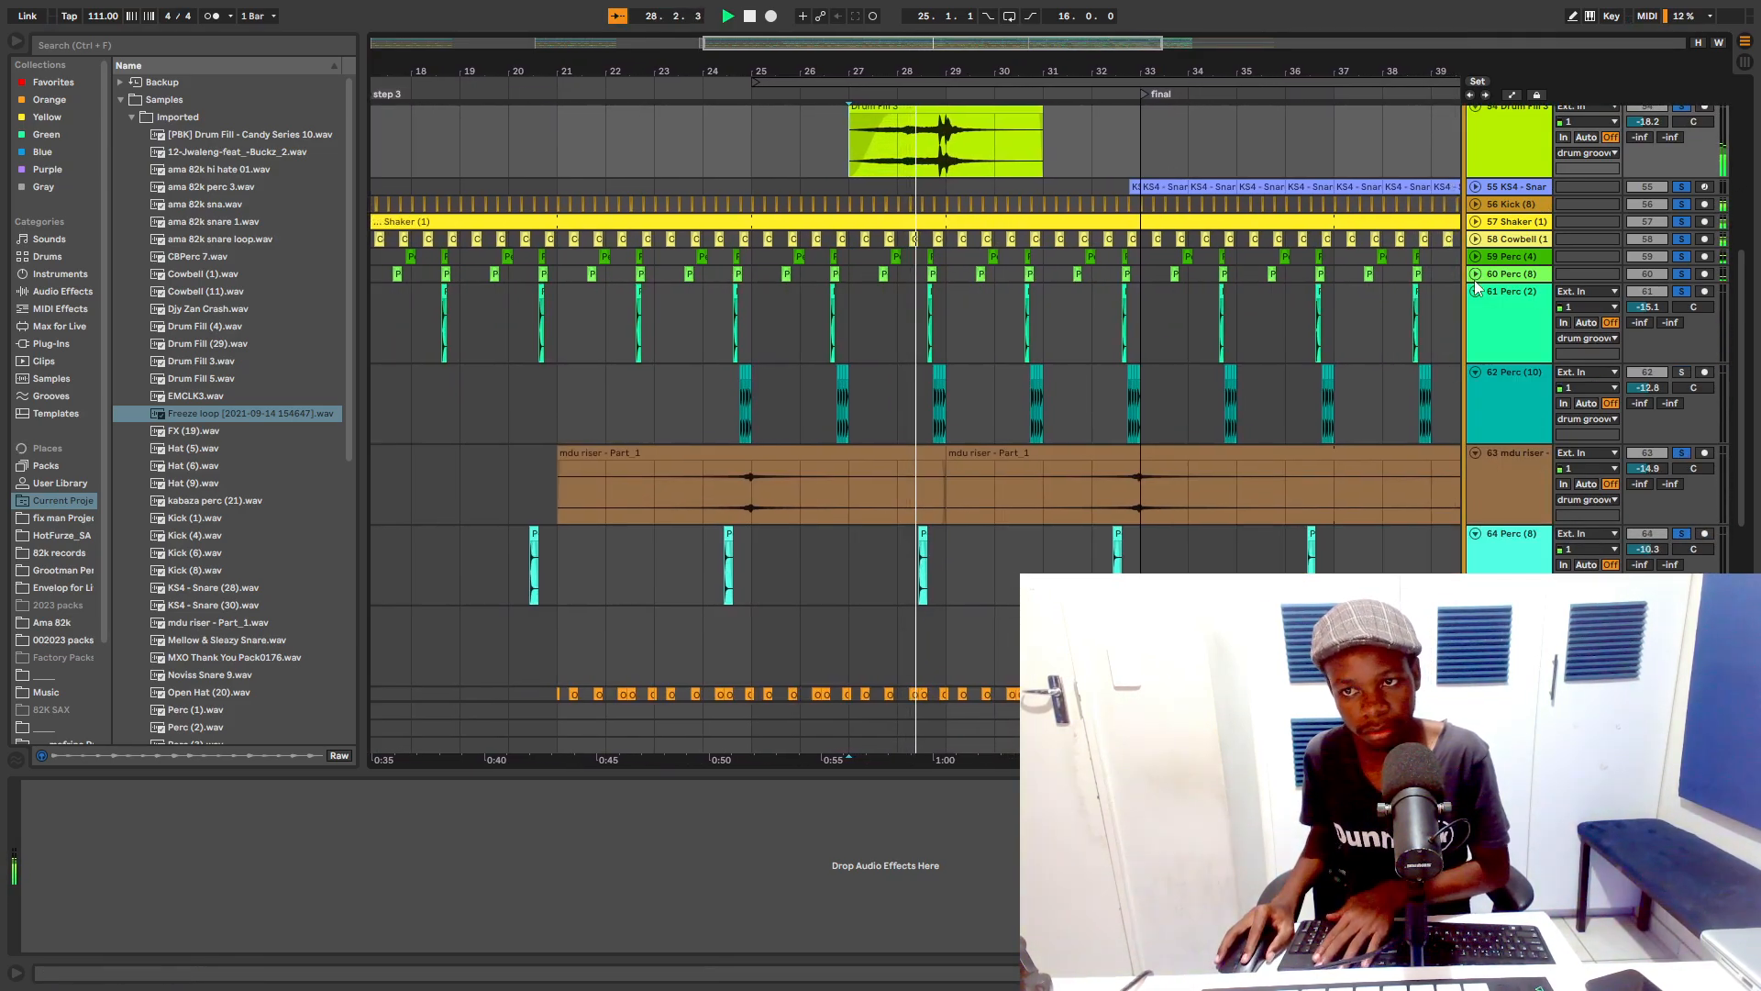
pyautogui.click(1475, 290)
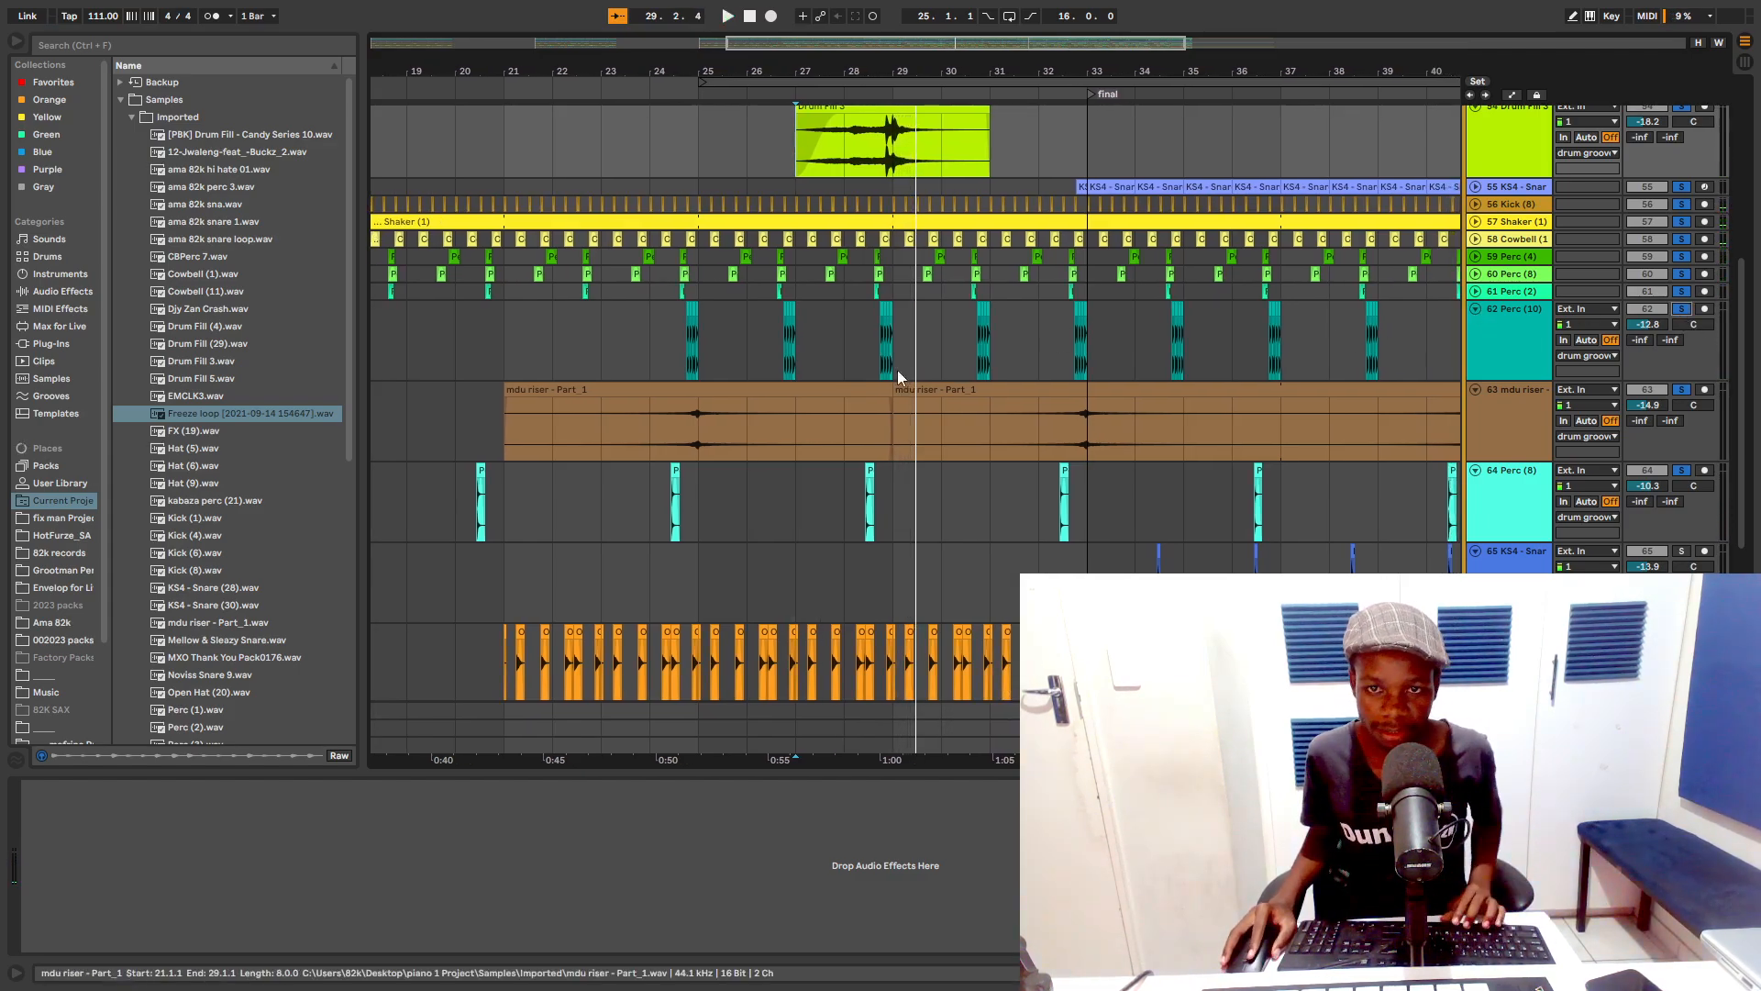
# Step: Play from around bar 29 and delete the Perc (10) clips on track 62 between 24.4.1 and 29.1.1
pyautogui.click(977, 346)
pyautogui.click(922, 343)
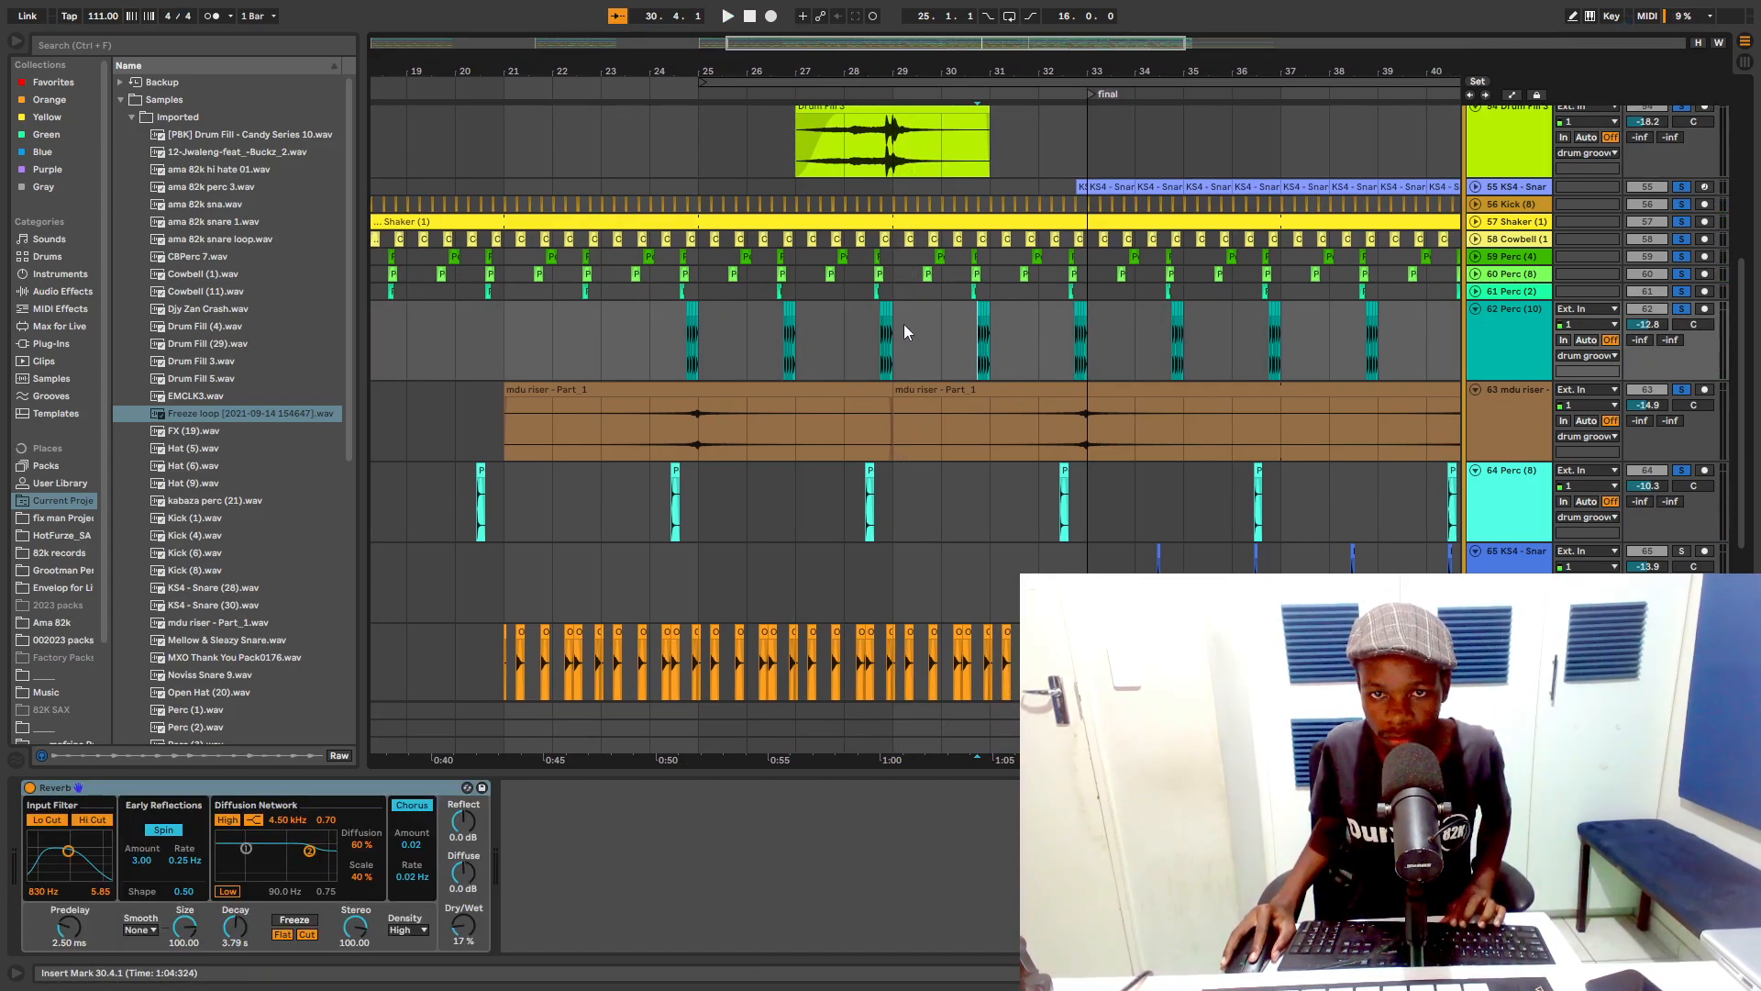
pyautogui.press('space')
pyautogui.moveTo(906, 338); pyautogui.dragTo(678, 325)
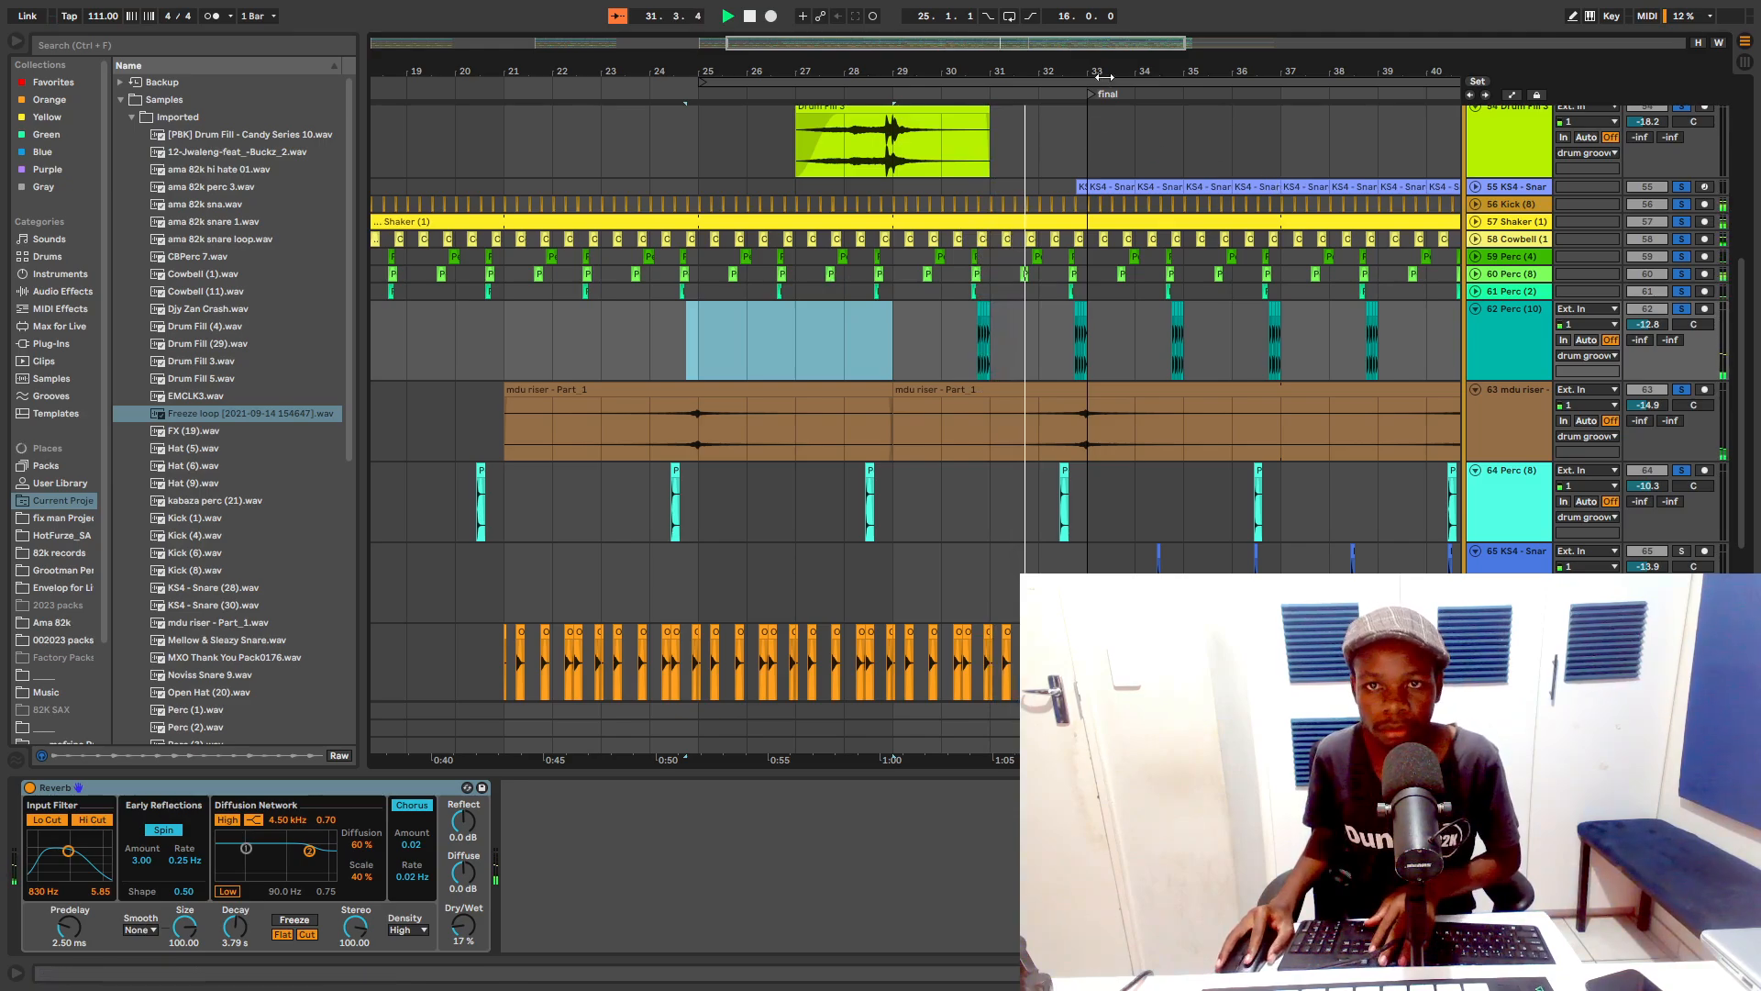
# Step: Expand the KS4 Snare track 55, delete its short clip just before bar 33 and select the clip from 33.1.1 to 34.1.1
pyautogui.moveTo(1103, 72); pyautogui.dragTo(1057, 51)
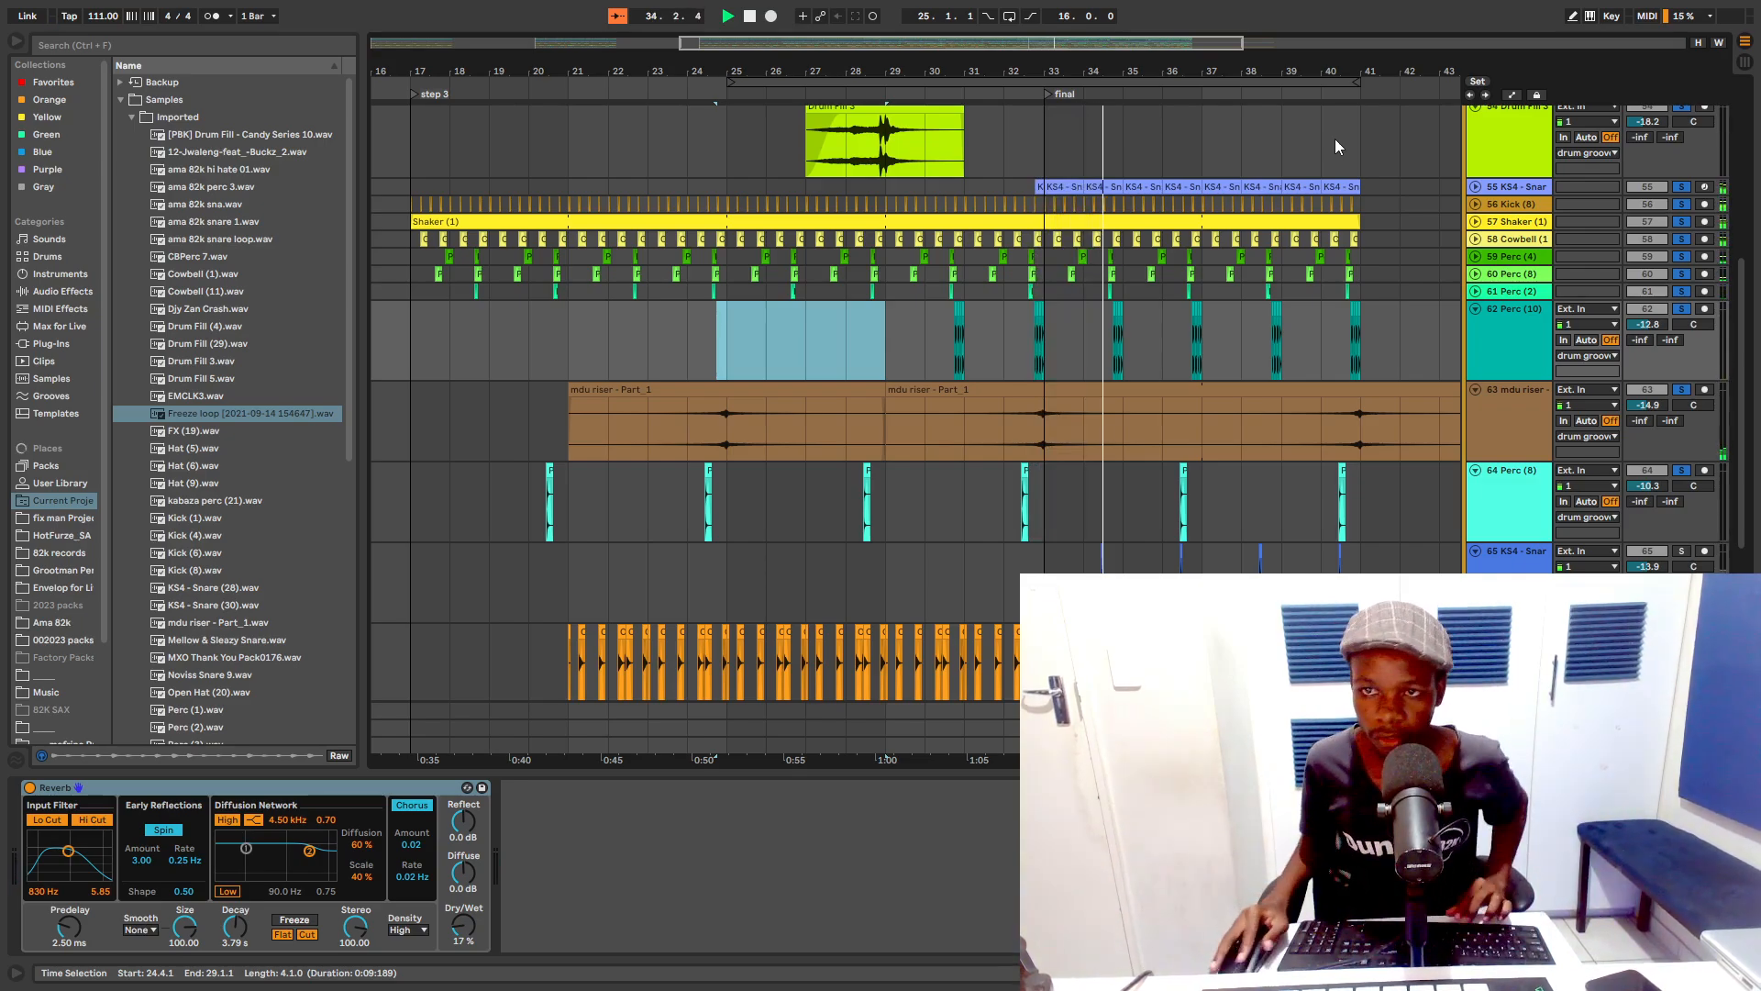
pyautogui.click(1475, 188)
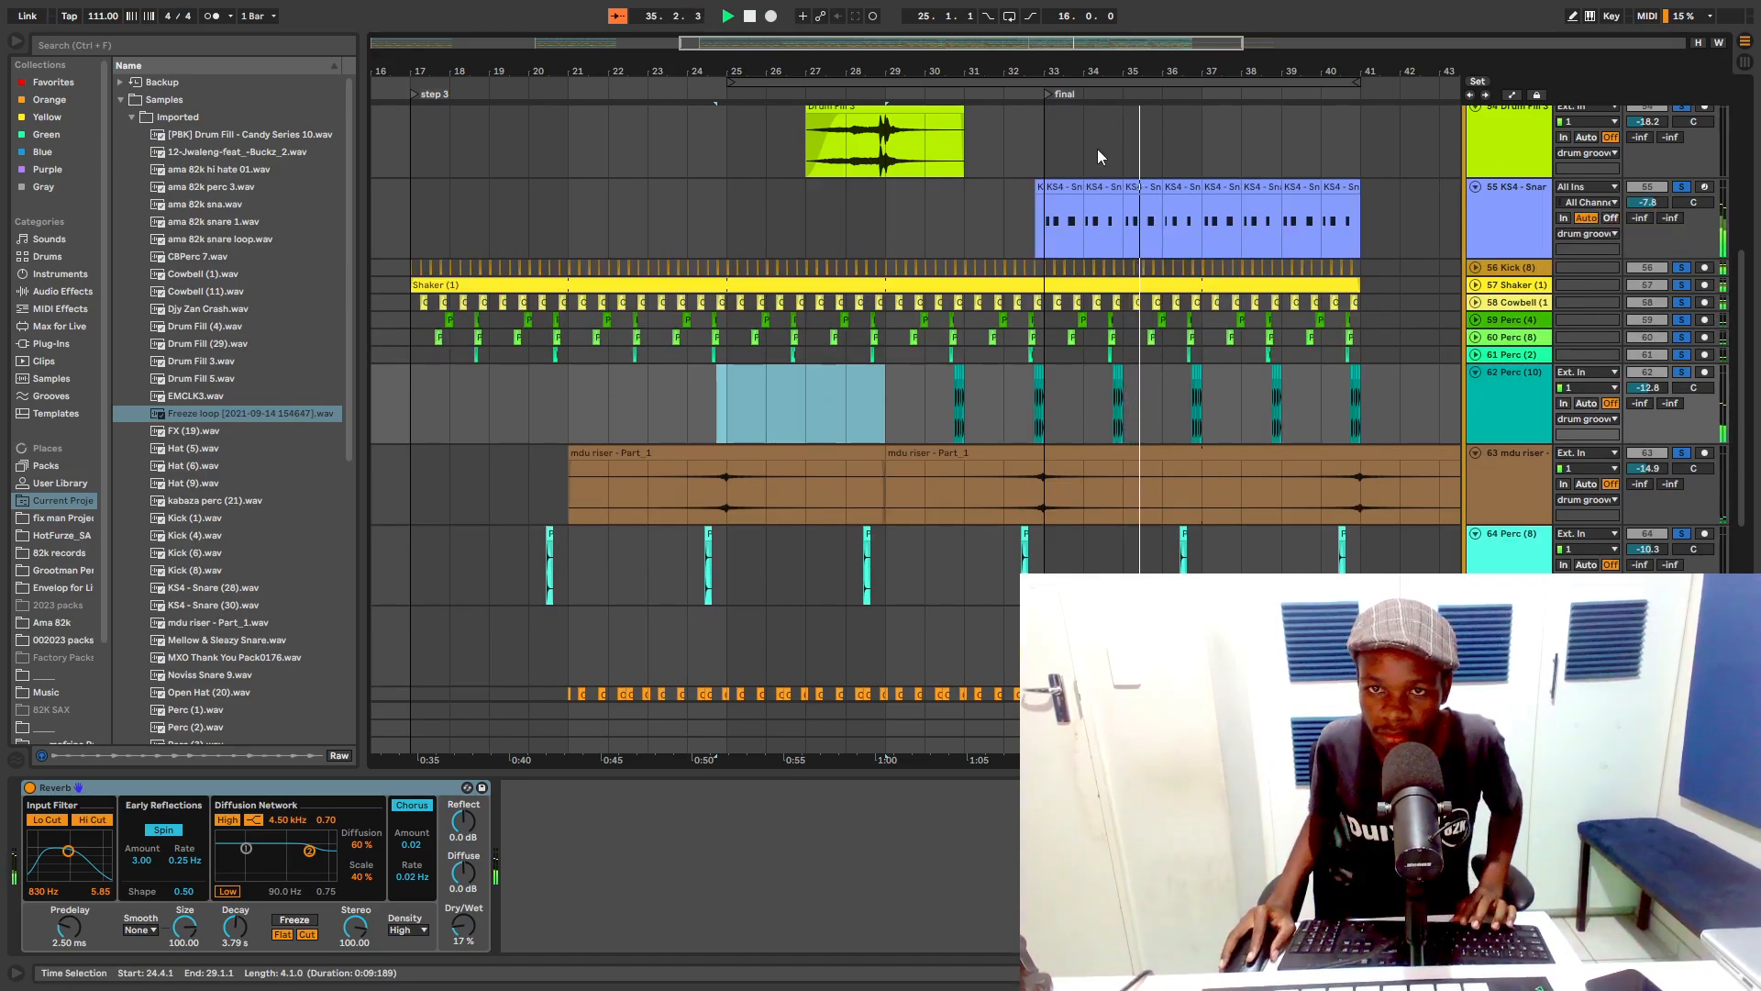
pyautogui.moveTo(1231, 62); pyautogui.dragTo(919, 77)
pyautogui.moveTo(685, 210); pyautogui.dragTo(699, 217)
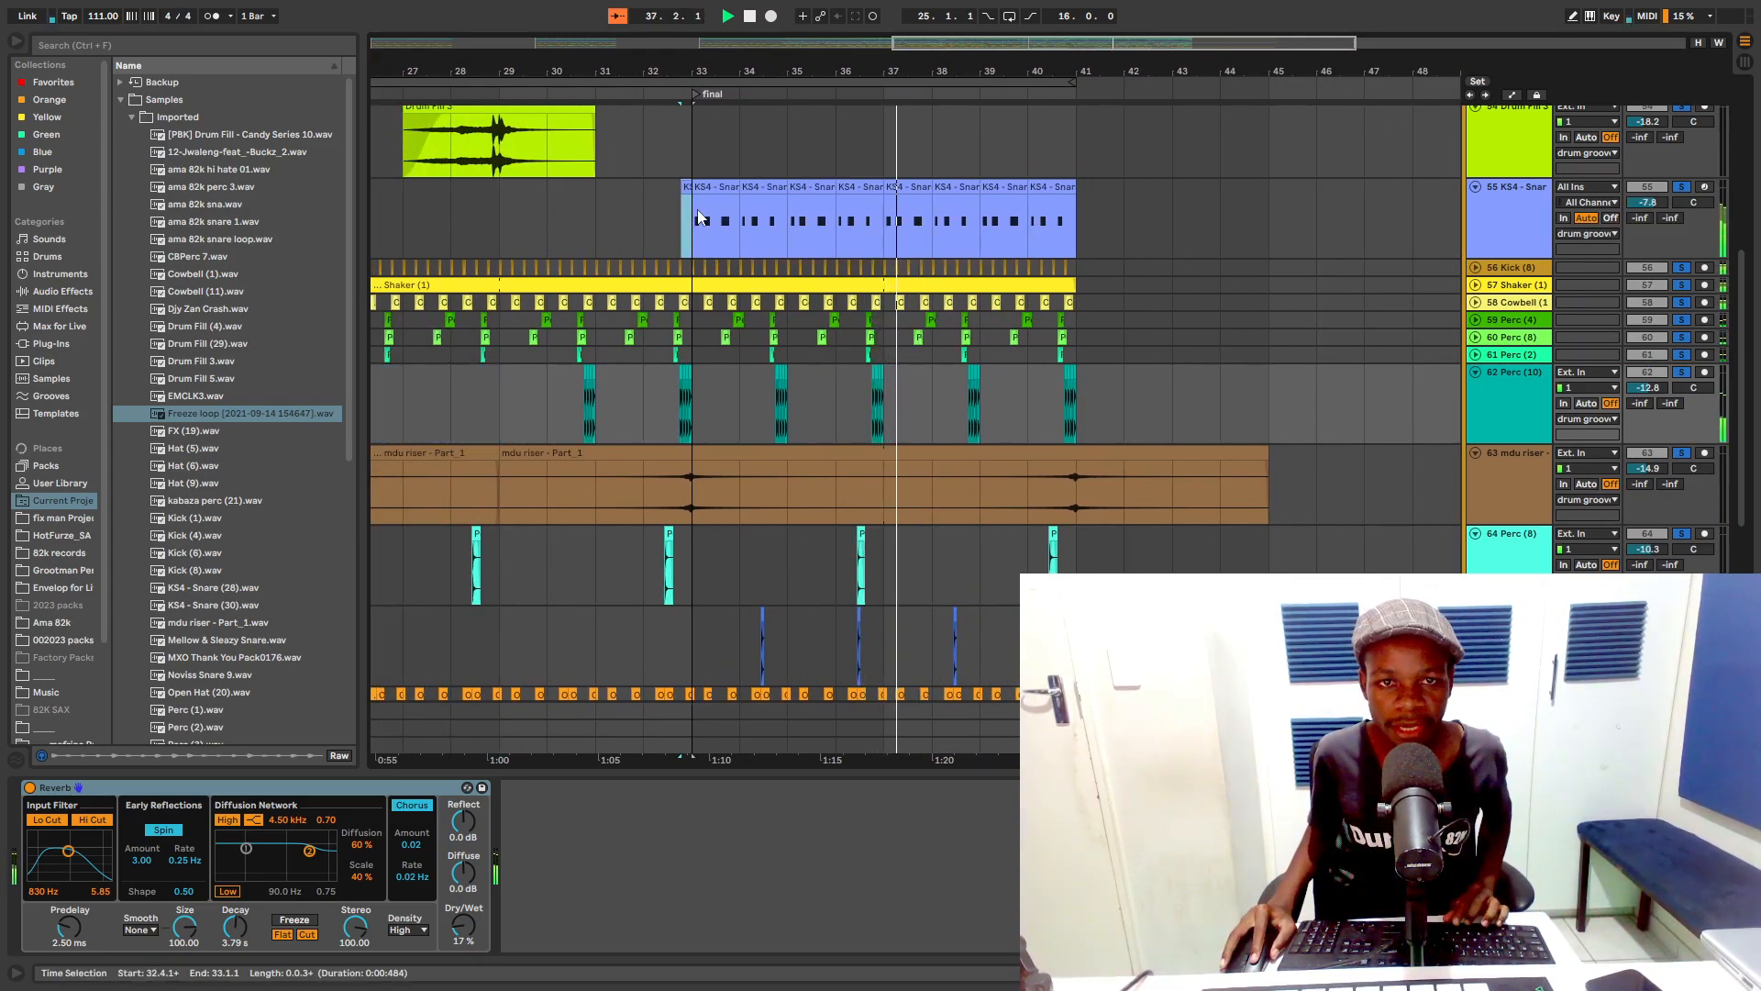
pyautogui.click(711, 183)
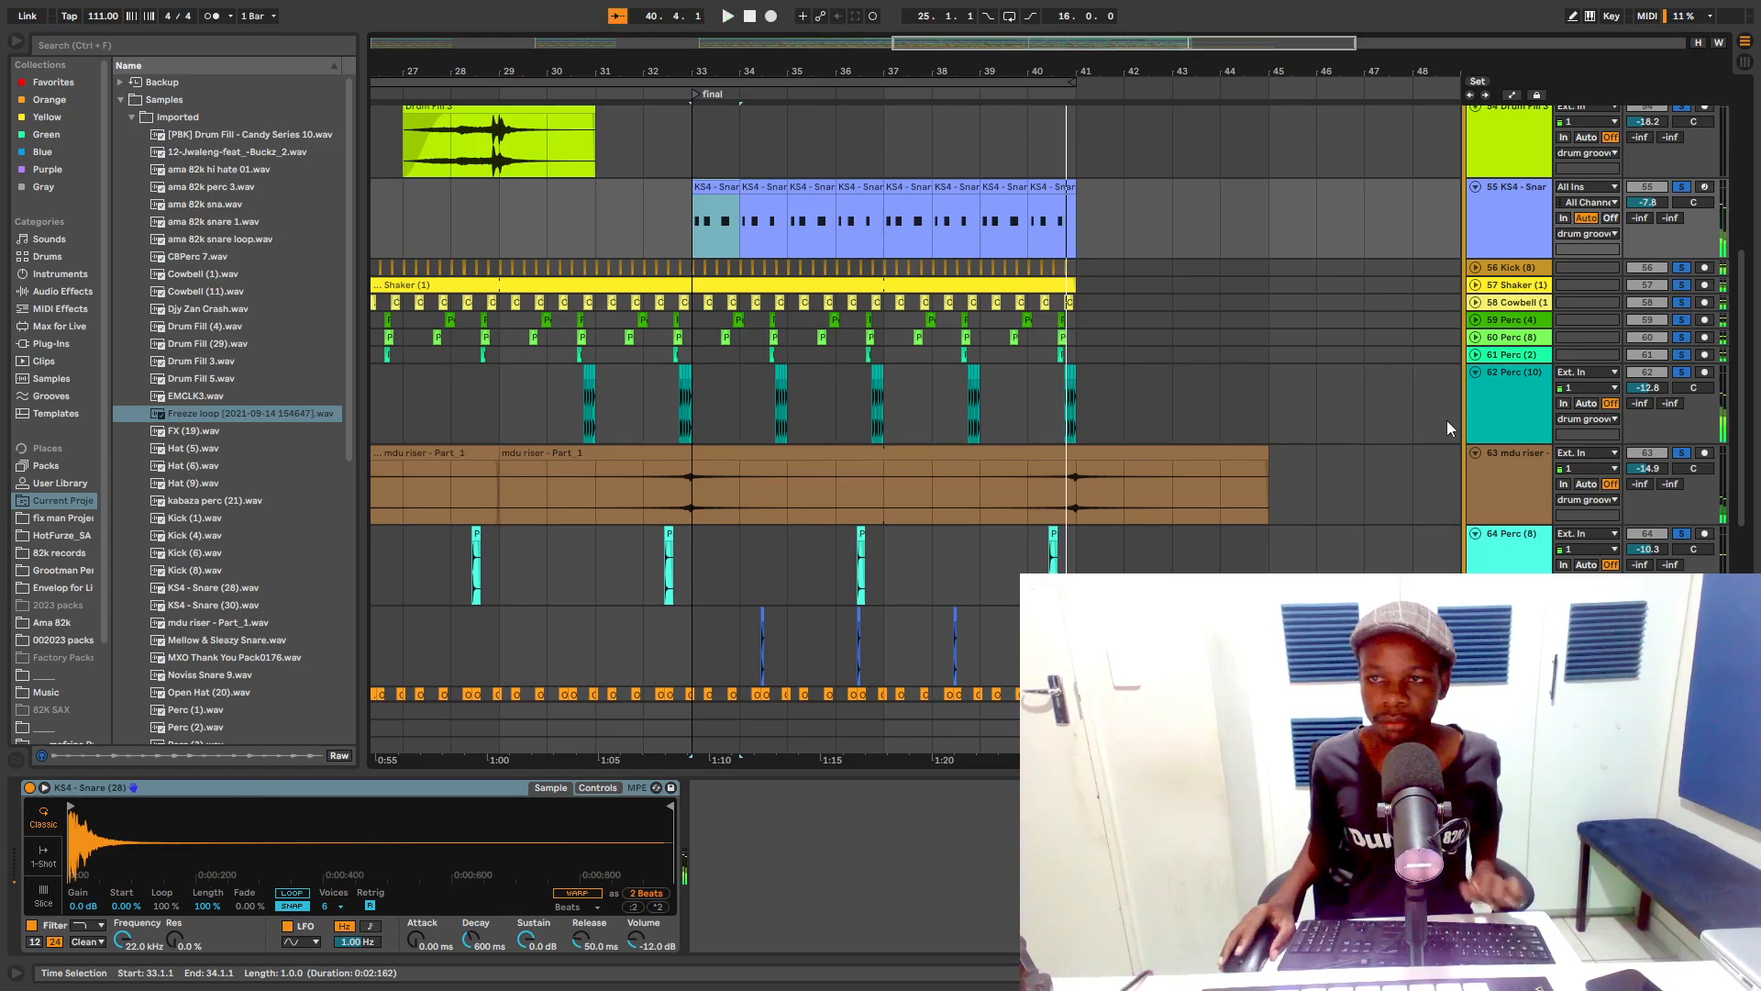
# Step: Look over the drum groove 4 tracks across the step 1 to final sections, down to the drum groove 5 group
pyautogui.scroll(5, 1446, 420)
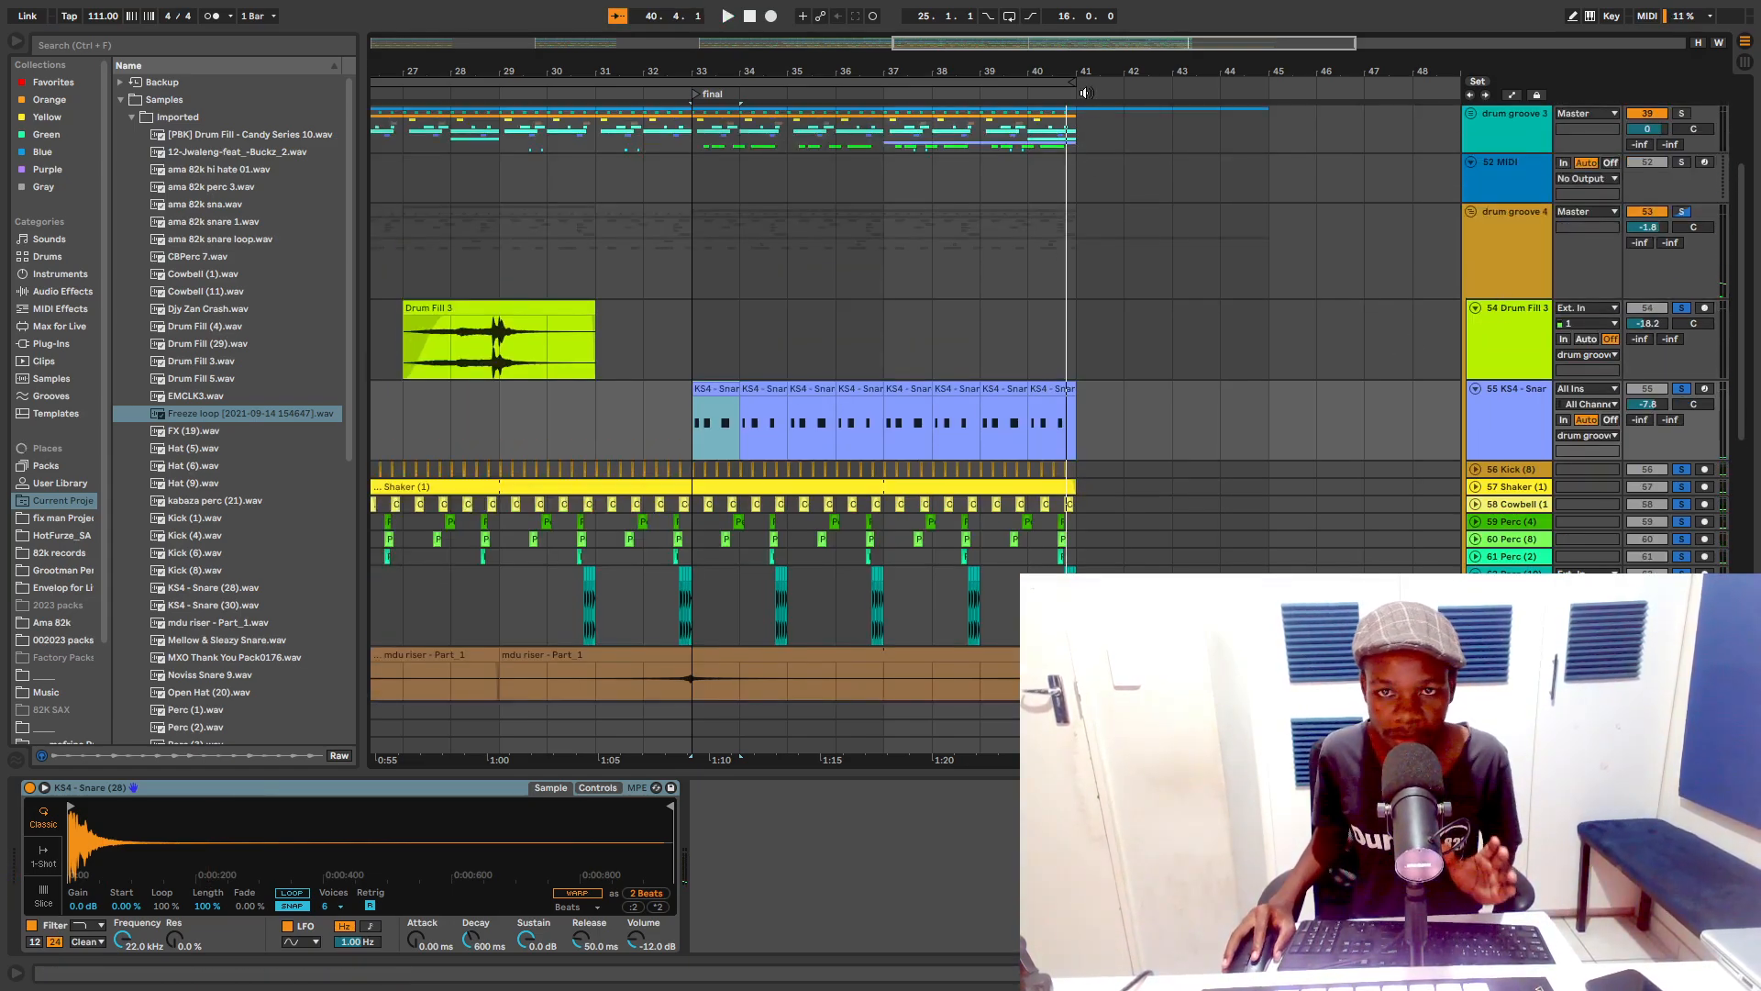
pyautogui.scroll(-3, 1055, 225)
pyautogui.scroll(-2, 1115, 284)
pyautogui.scroll(-2, 1117, 290)
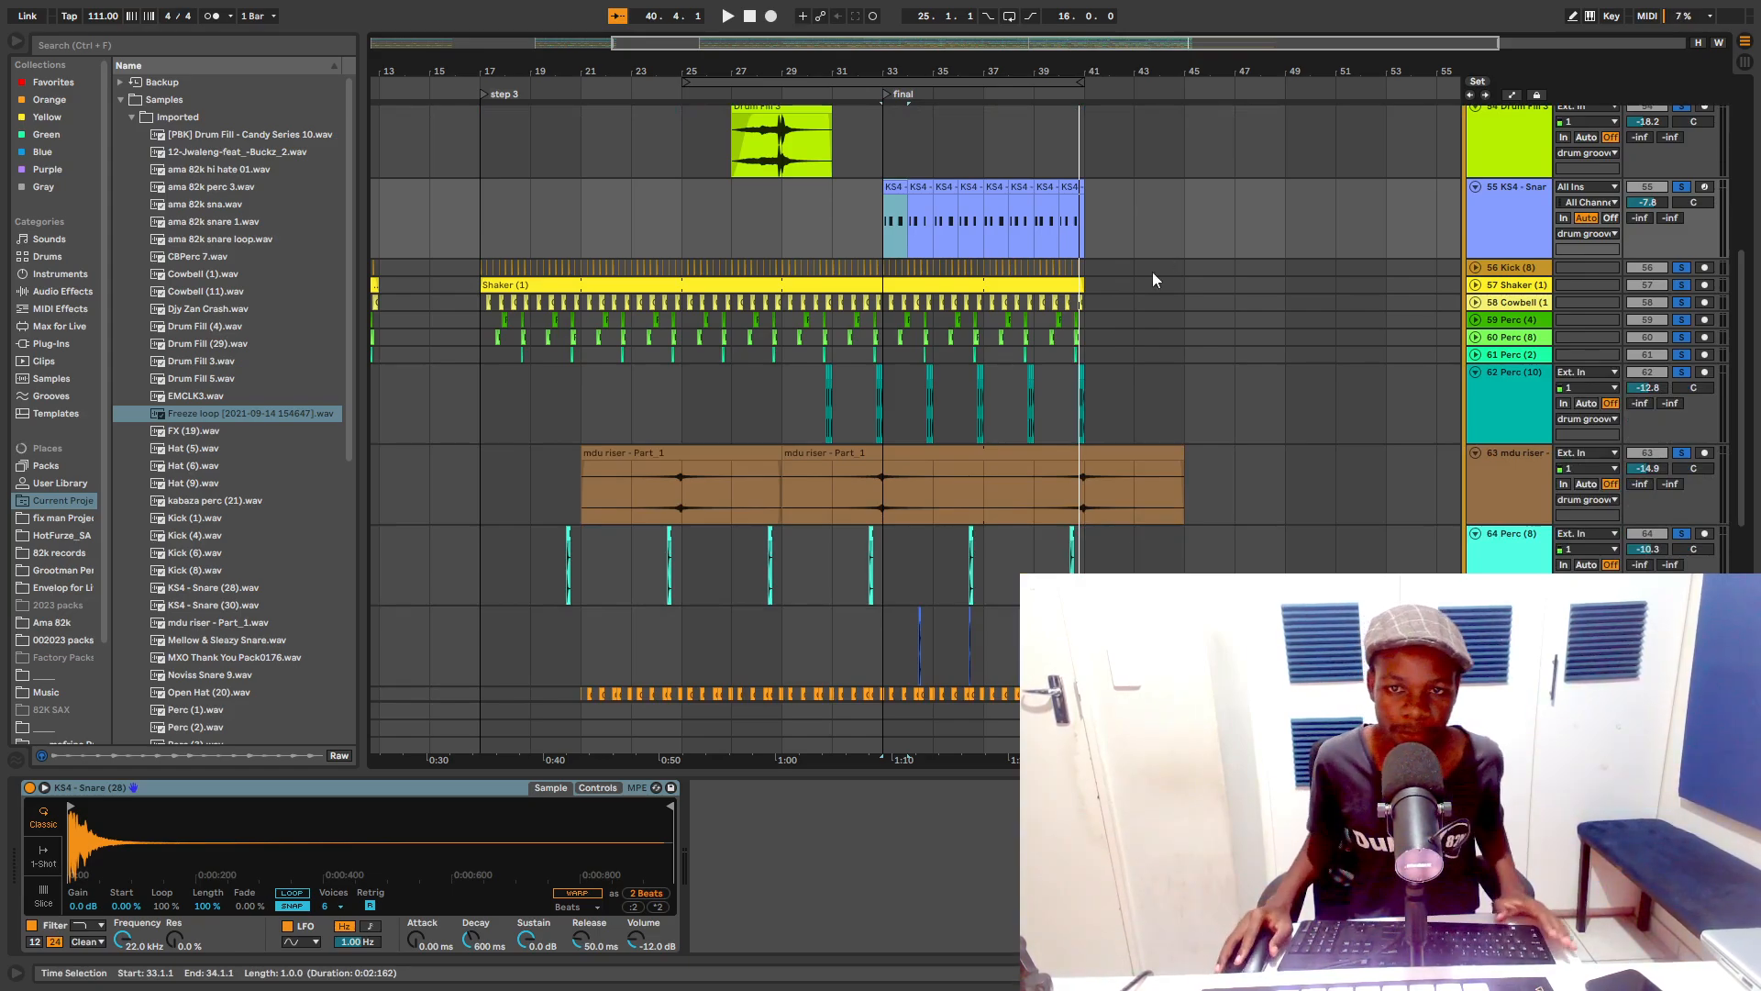
pyautogui.scroll(-8, 1160, 268)
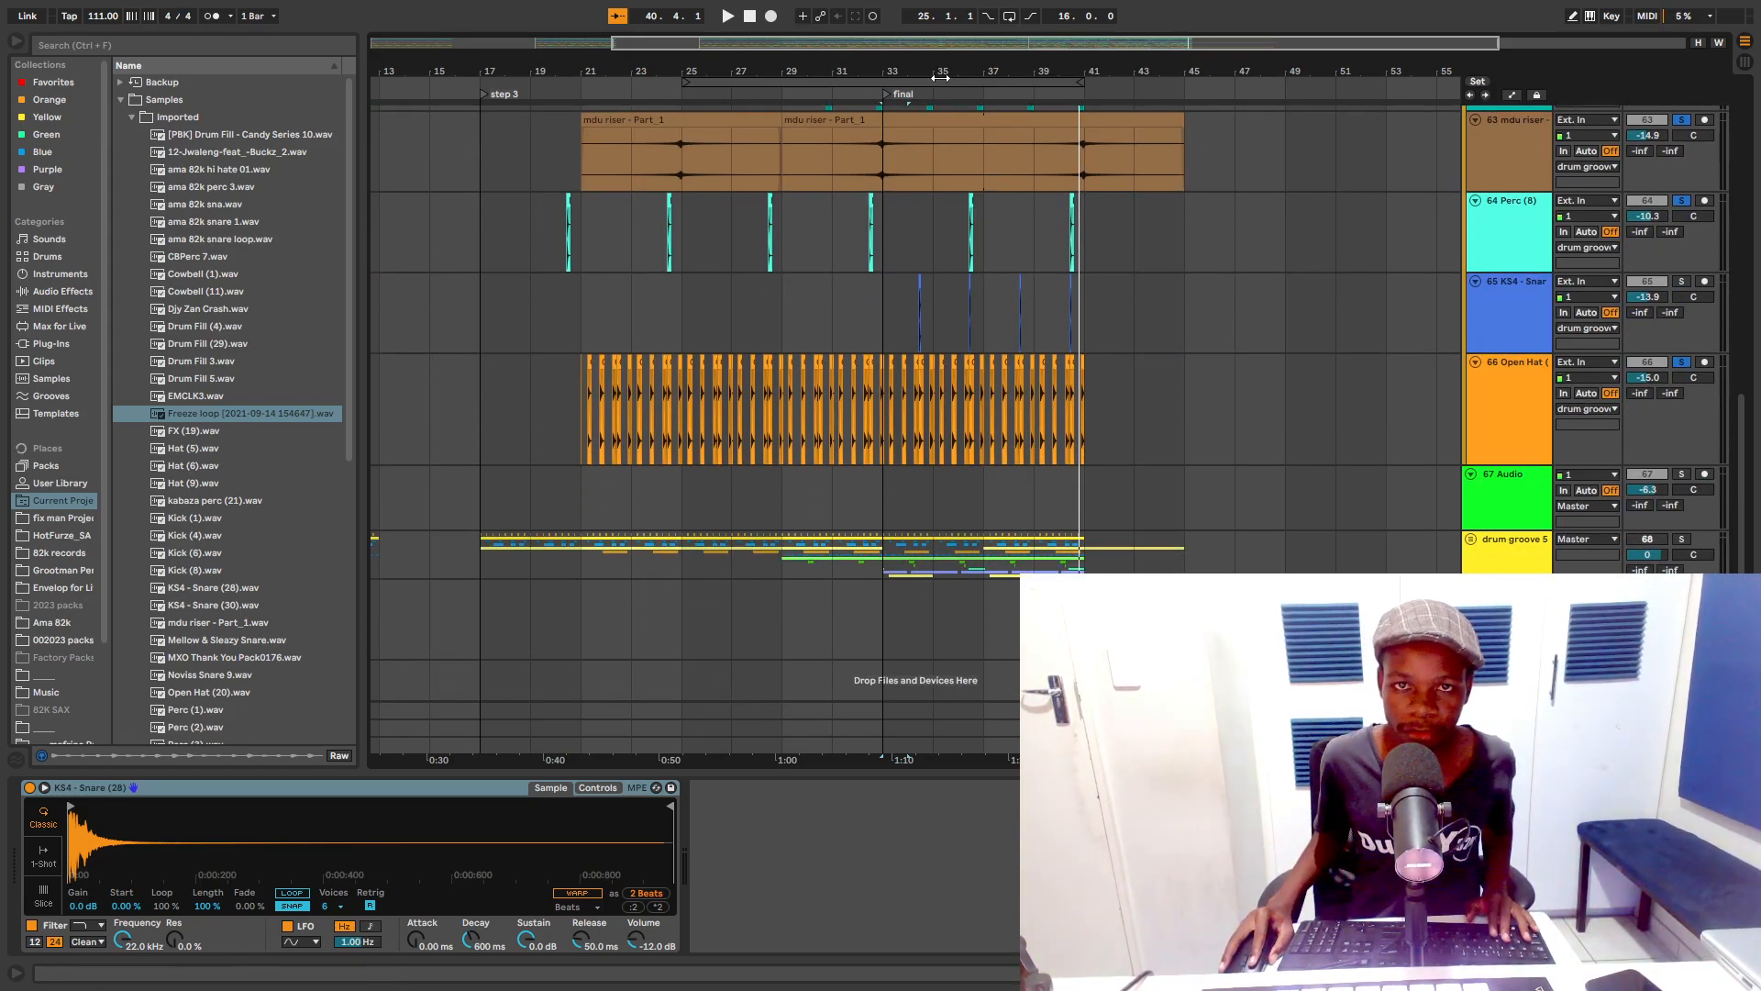
pyautogui.moveTo(941, 71); pyautogui.dragTo(941, 37)
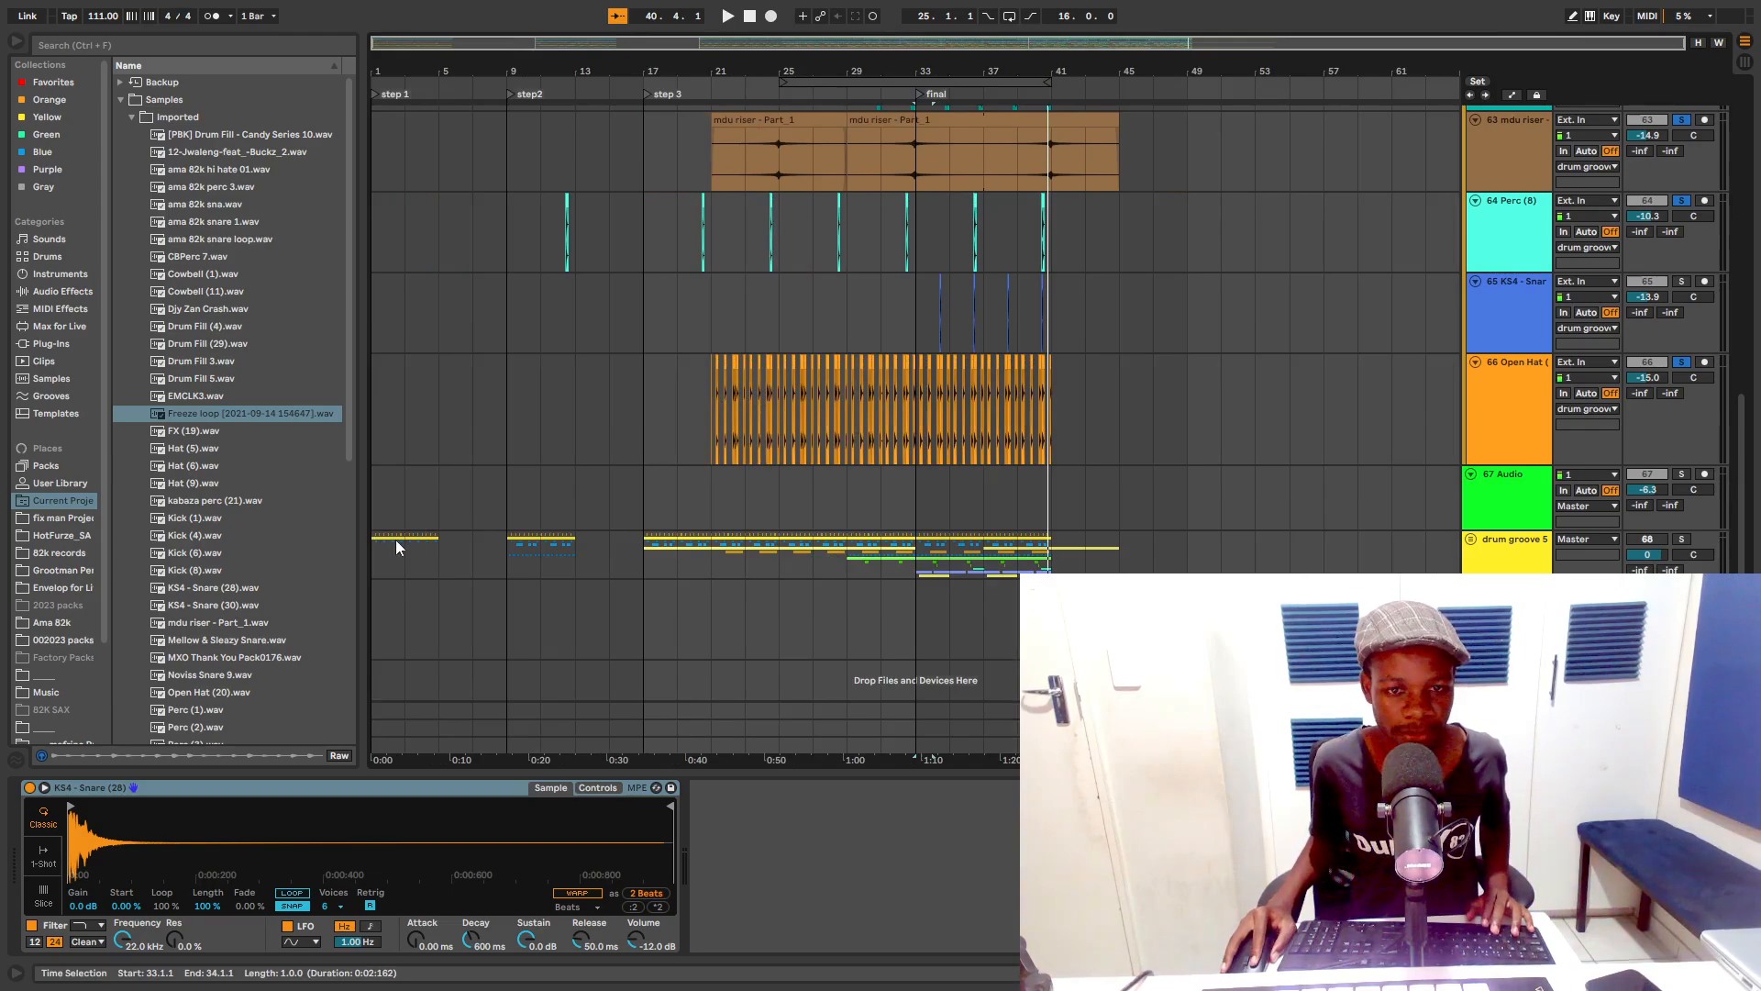
pyautogui.scroll(9, 926, 220)
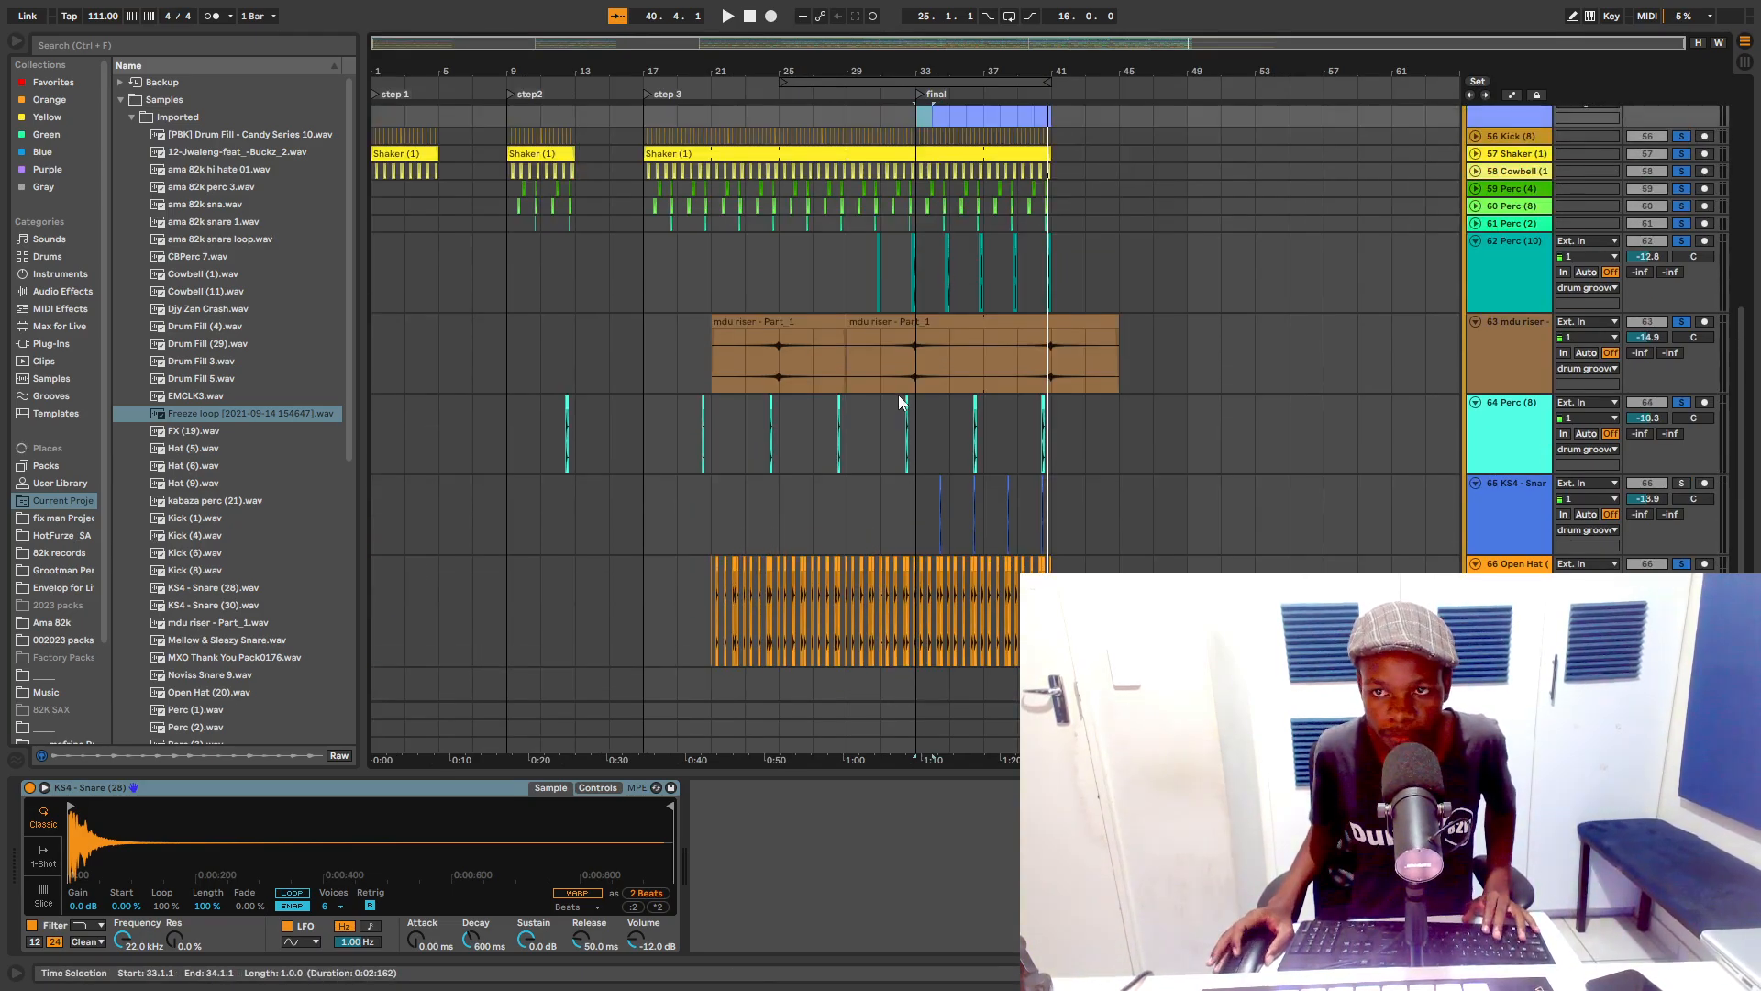
pyautogui.scroll(-9, 878, 431)
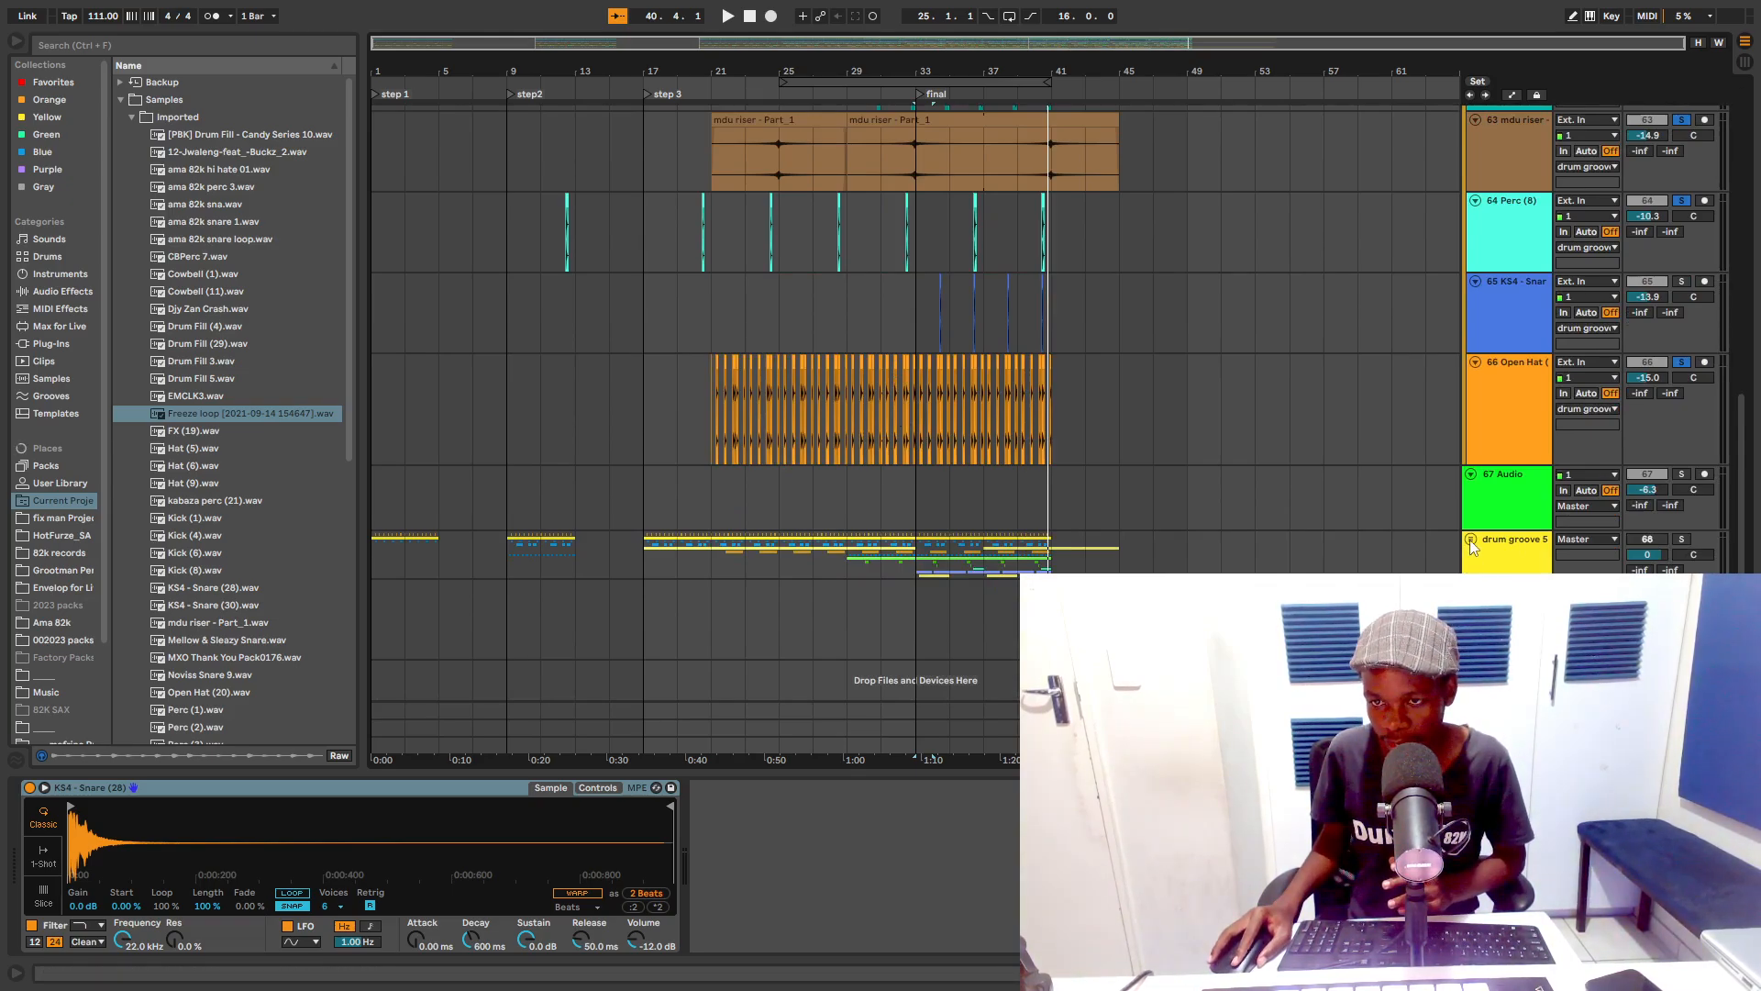
# Step: Expand the drum groove 5 group, solo it and play the whole group from bar 27 into the final section
pyautogui.click(1470, 540)
pyautogui.scroll(-3, 985, 514)
pyautogui.click(813, 433)
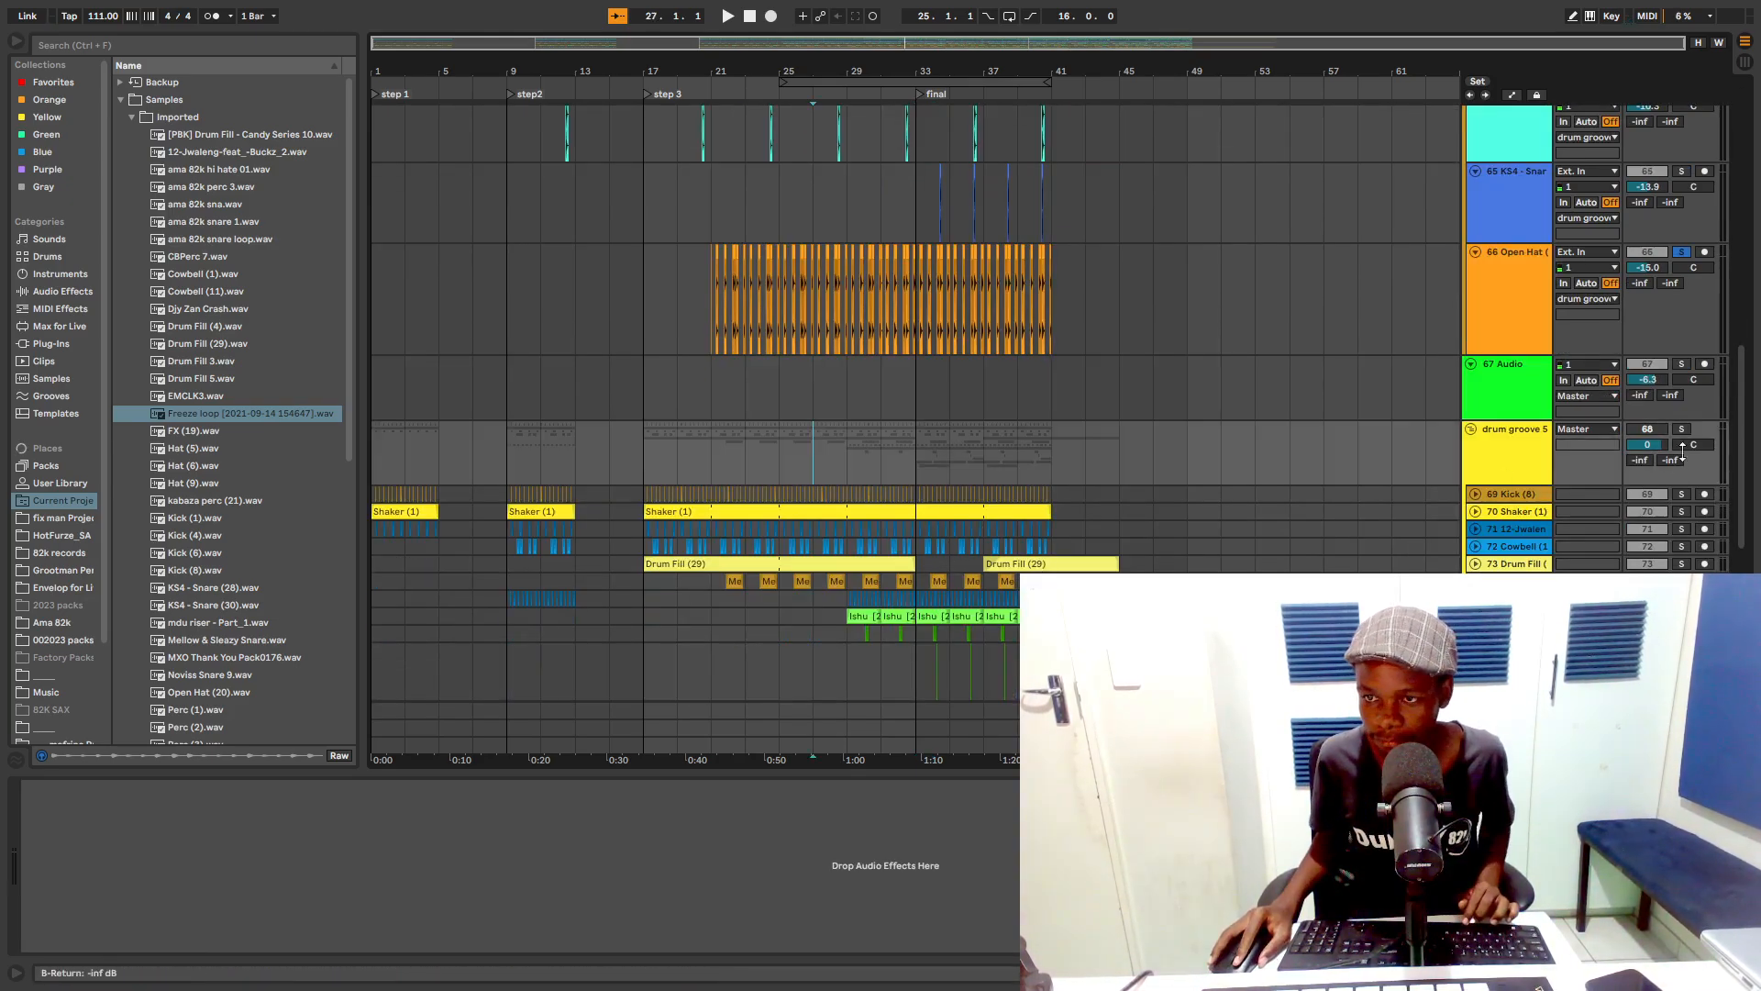
pyautogui.press('space')
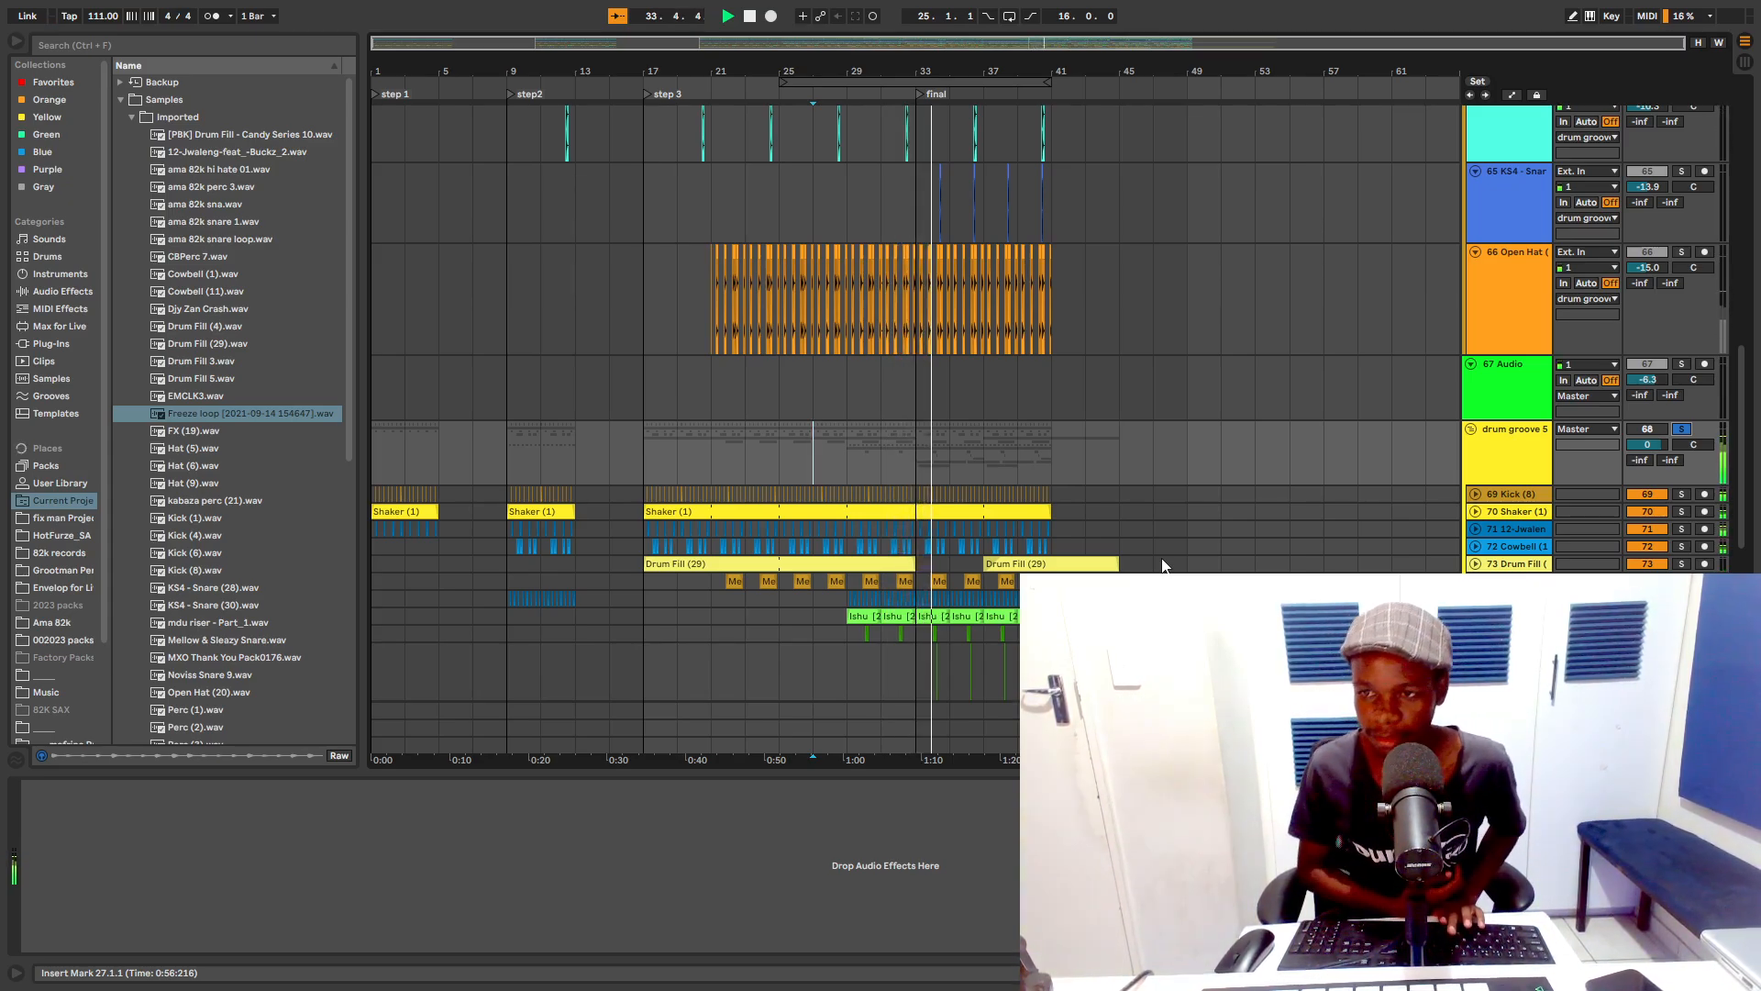
pyautogui.scroll(-8, 1163, 564)
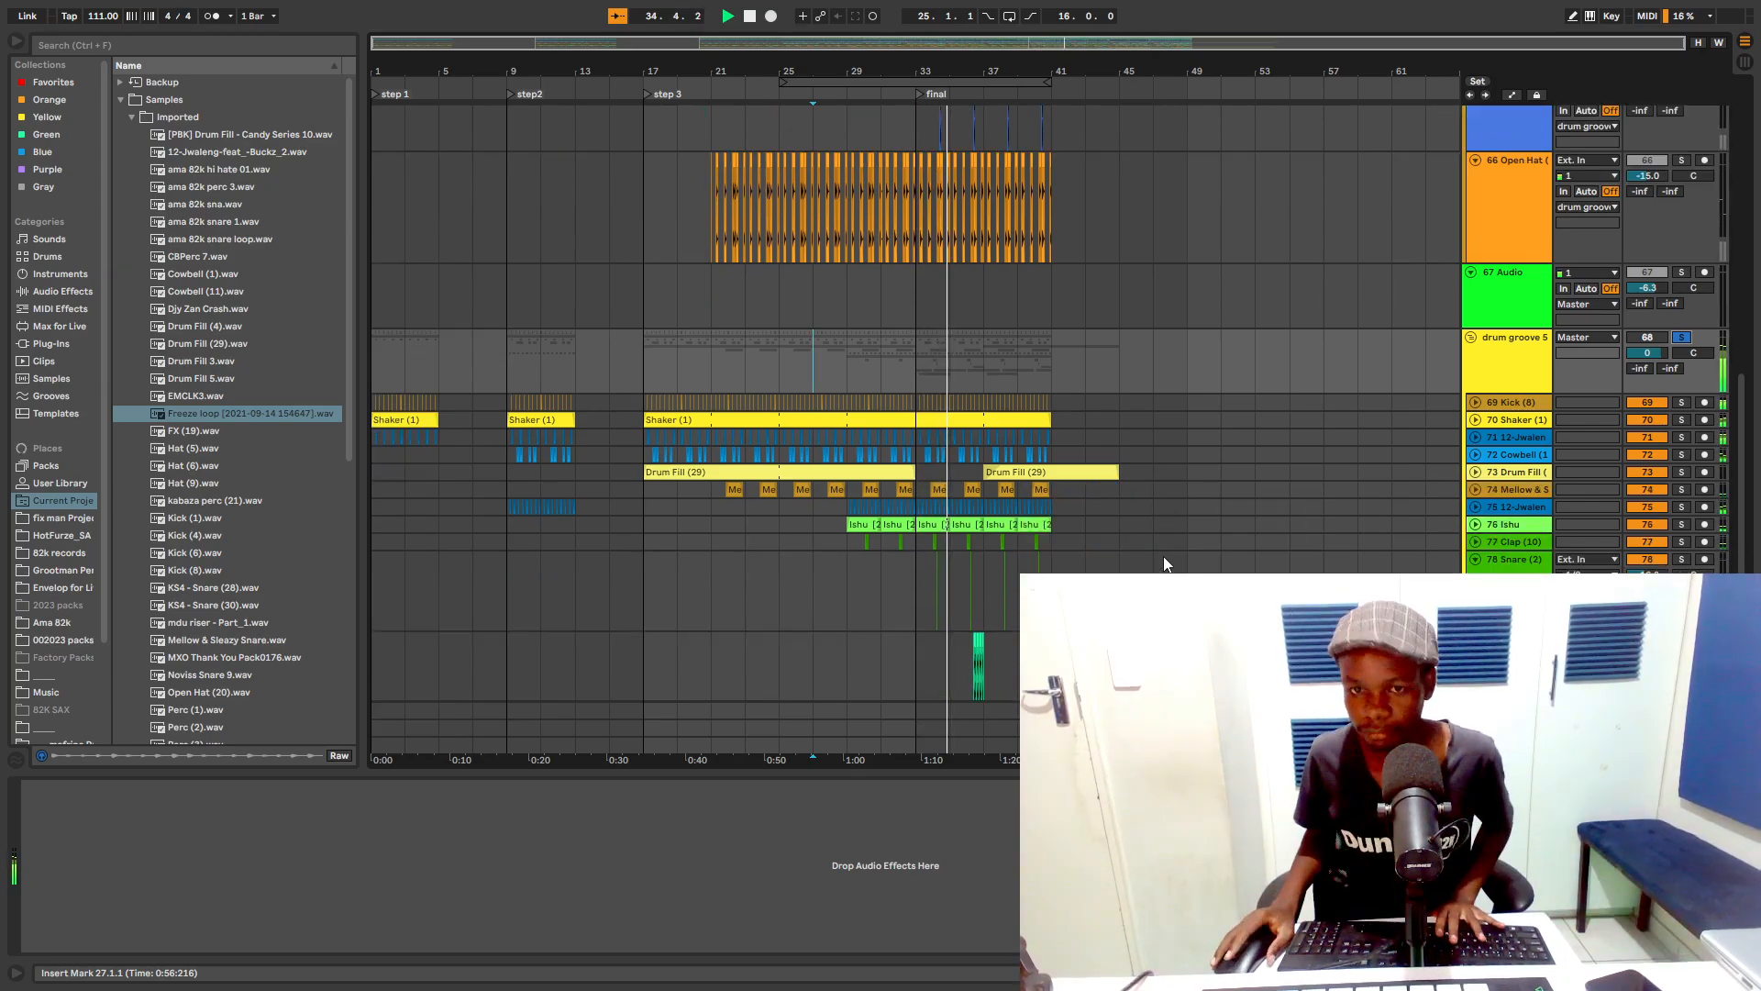
pyautogui.scroll(1, 976, 416)
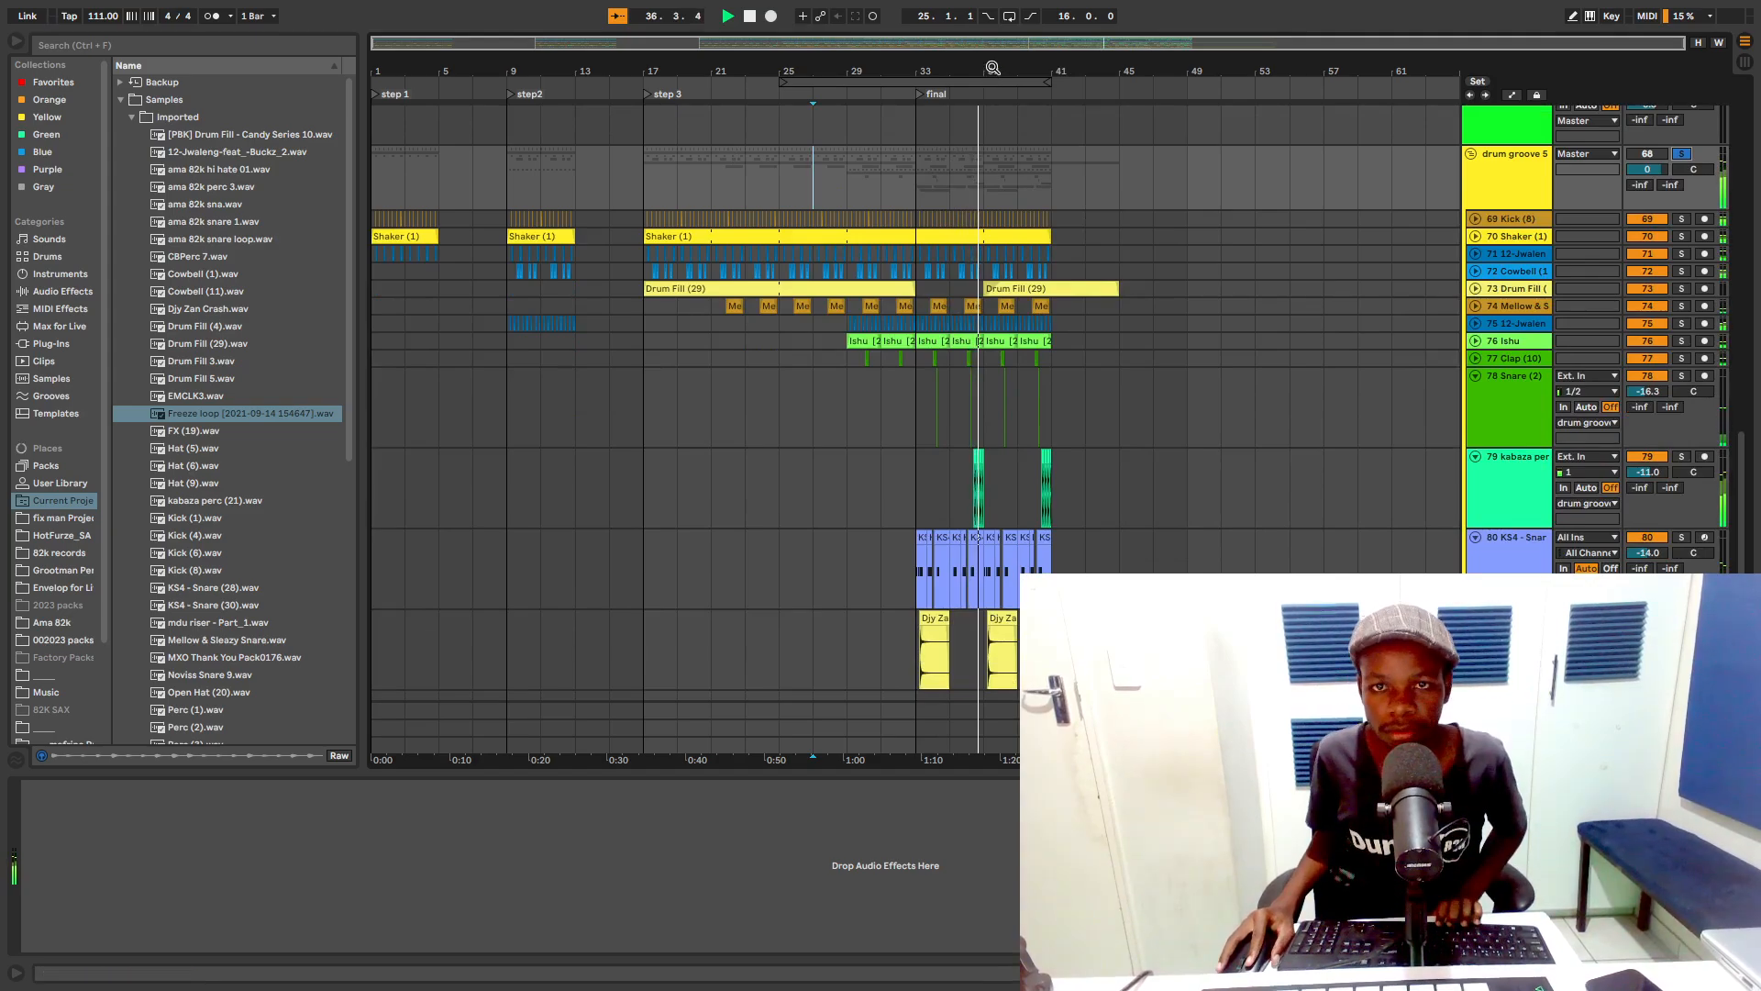
pyautogui.moveTo(994, 70)
pyautogui.mouseDown()
pyautogui.moveTo(997, 138)
pyautogui.moveTo(1025, 184)
pyautogui.moveTo(1024, 84)
pyautogui.moveTo(993, 68)
pyautogui.mouseUp()
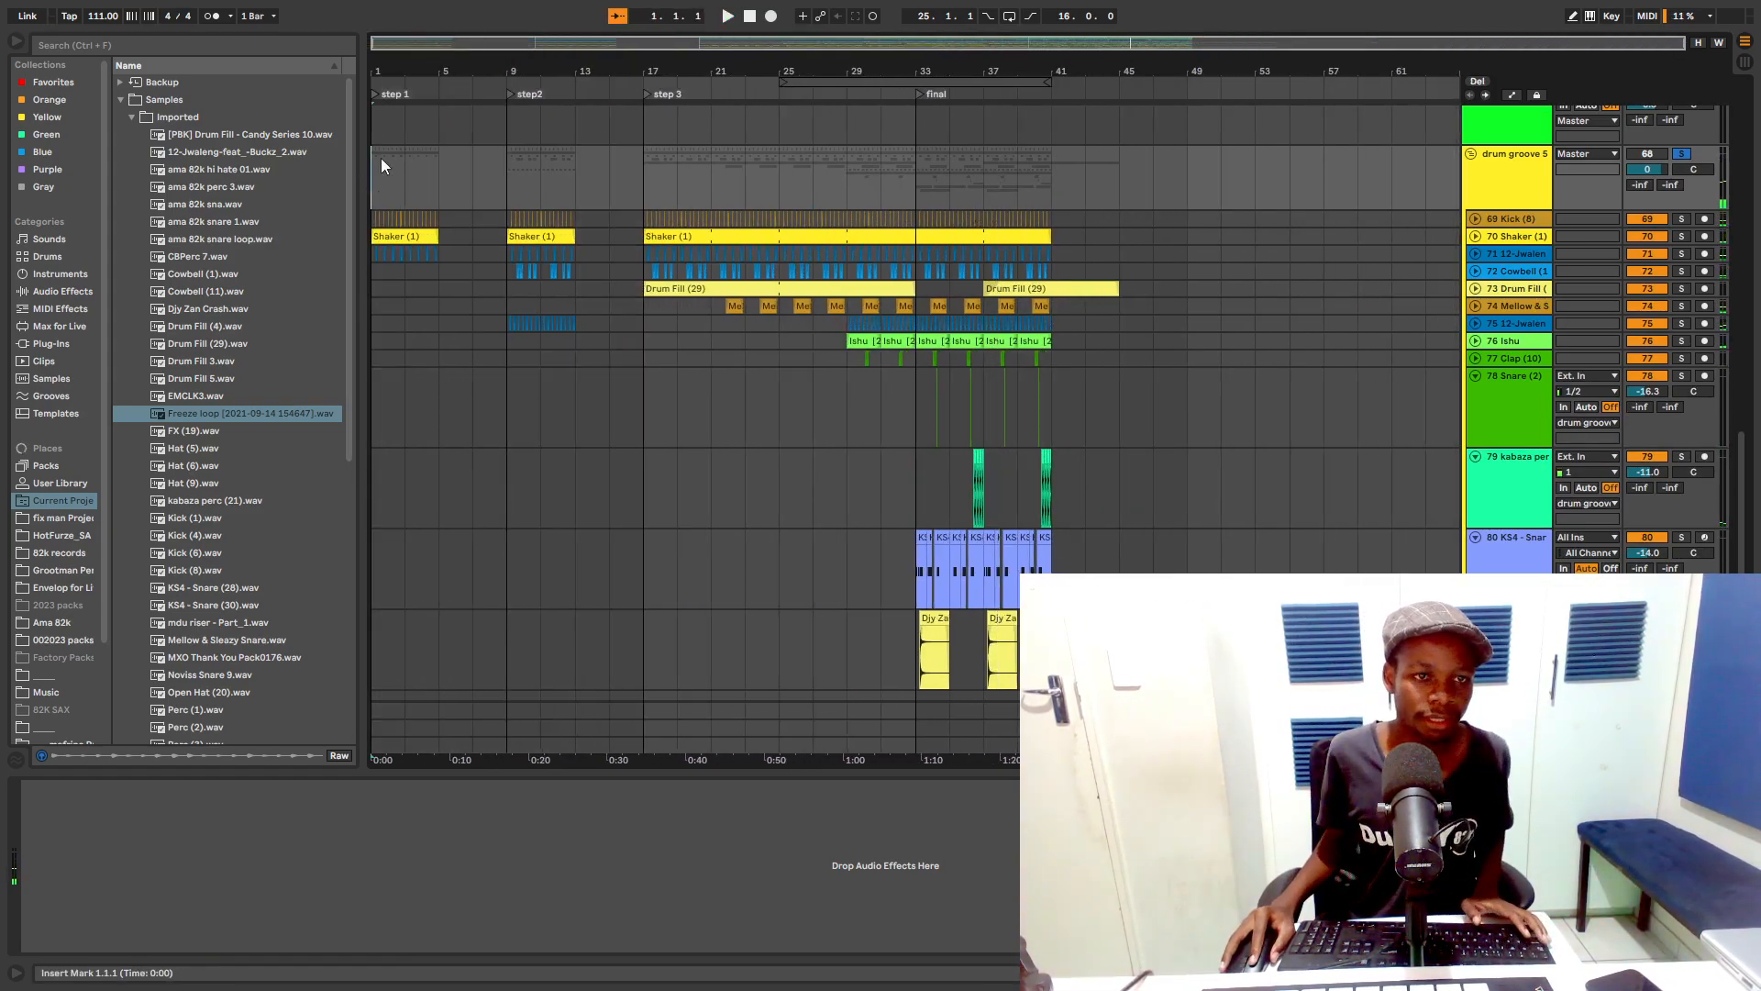
# Step: Play the soloed drum groove 5 group from the start of the step 1 section at bar 1
pyautogui.scroll(5, 604, 253)
pyautogui.press('super')
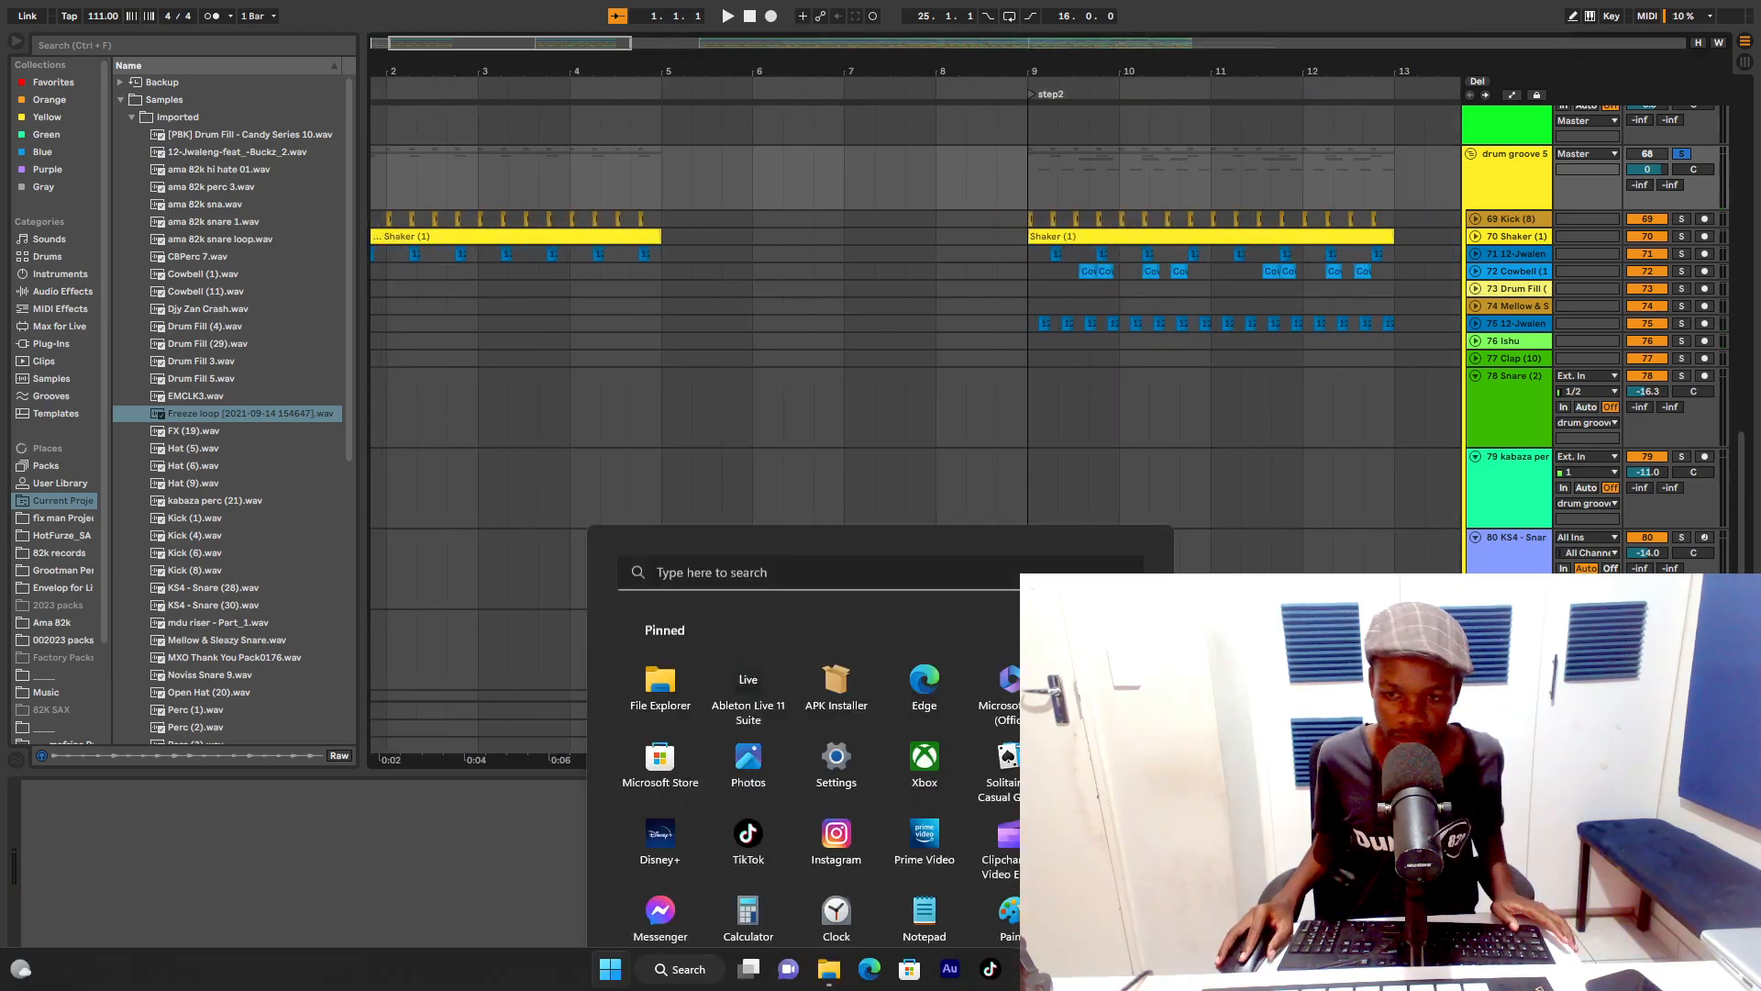
pyautogui.press('Escape')
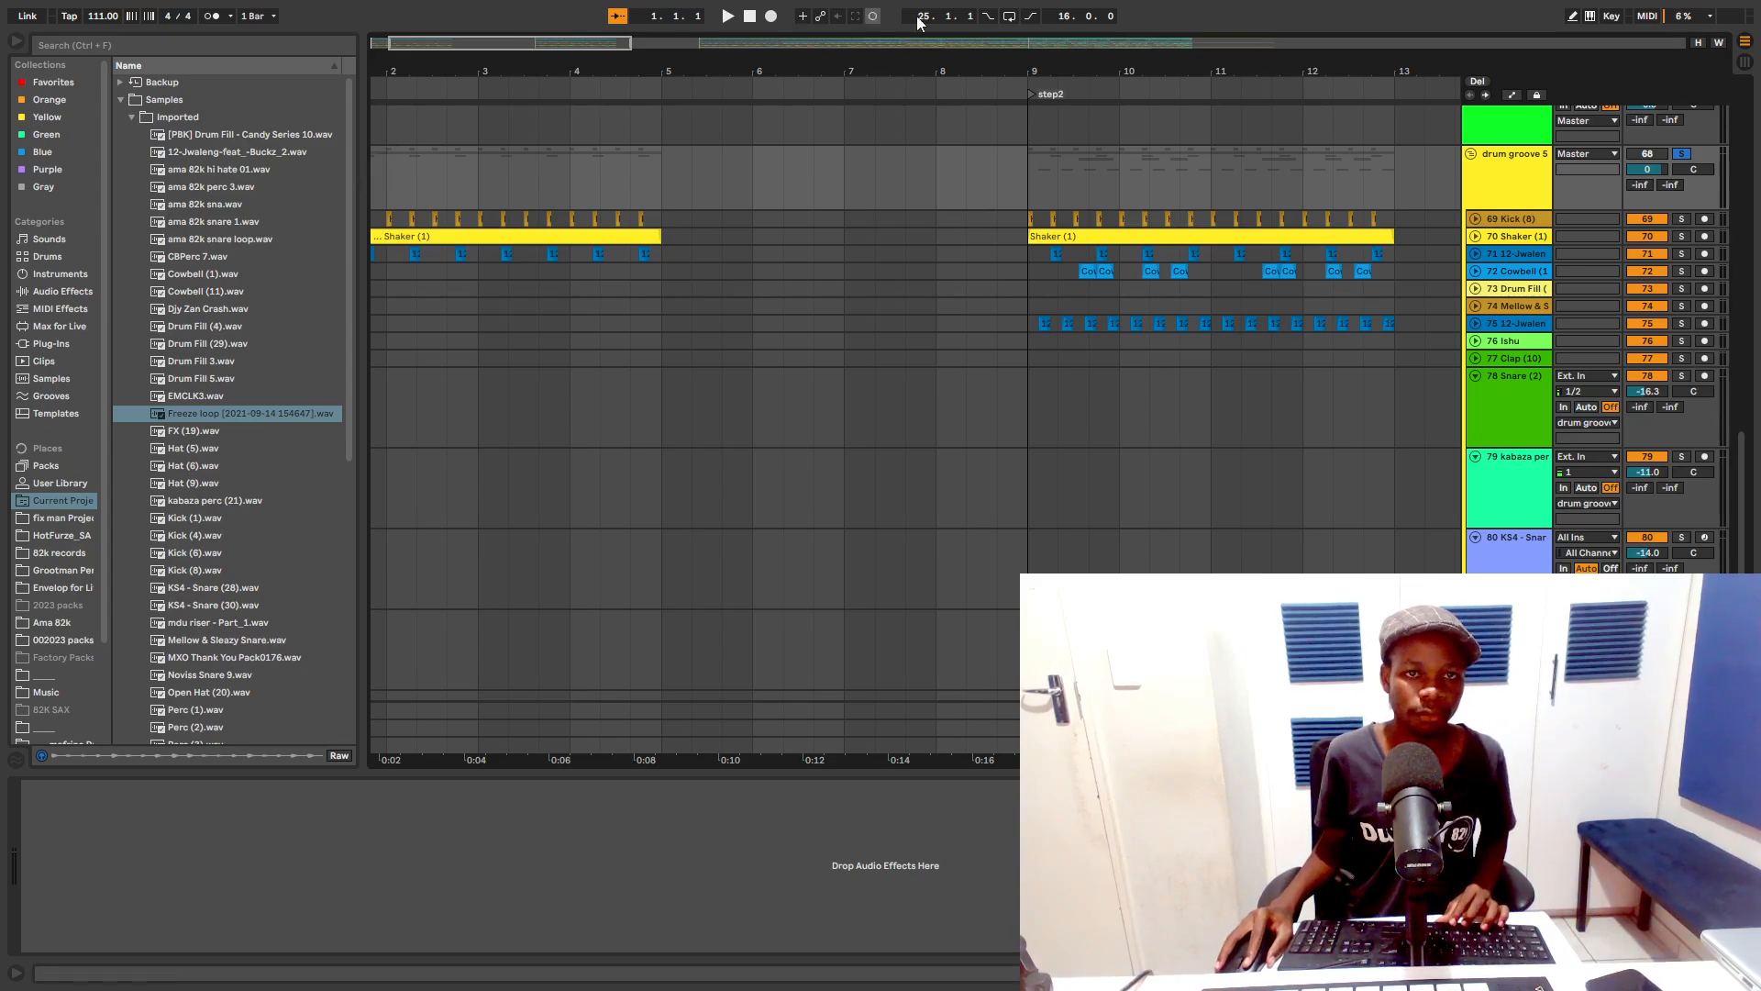
pyautogui.press('space')
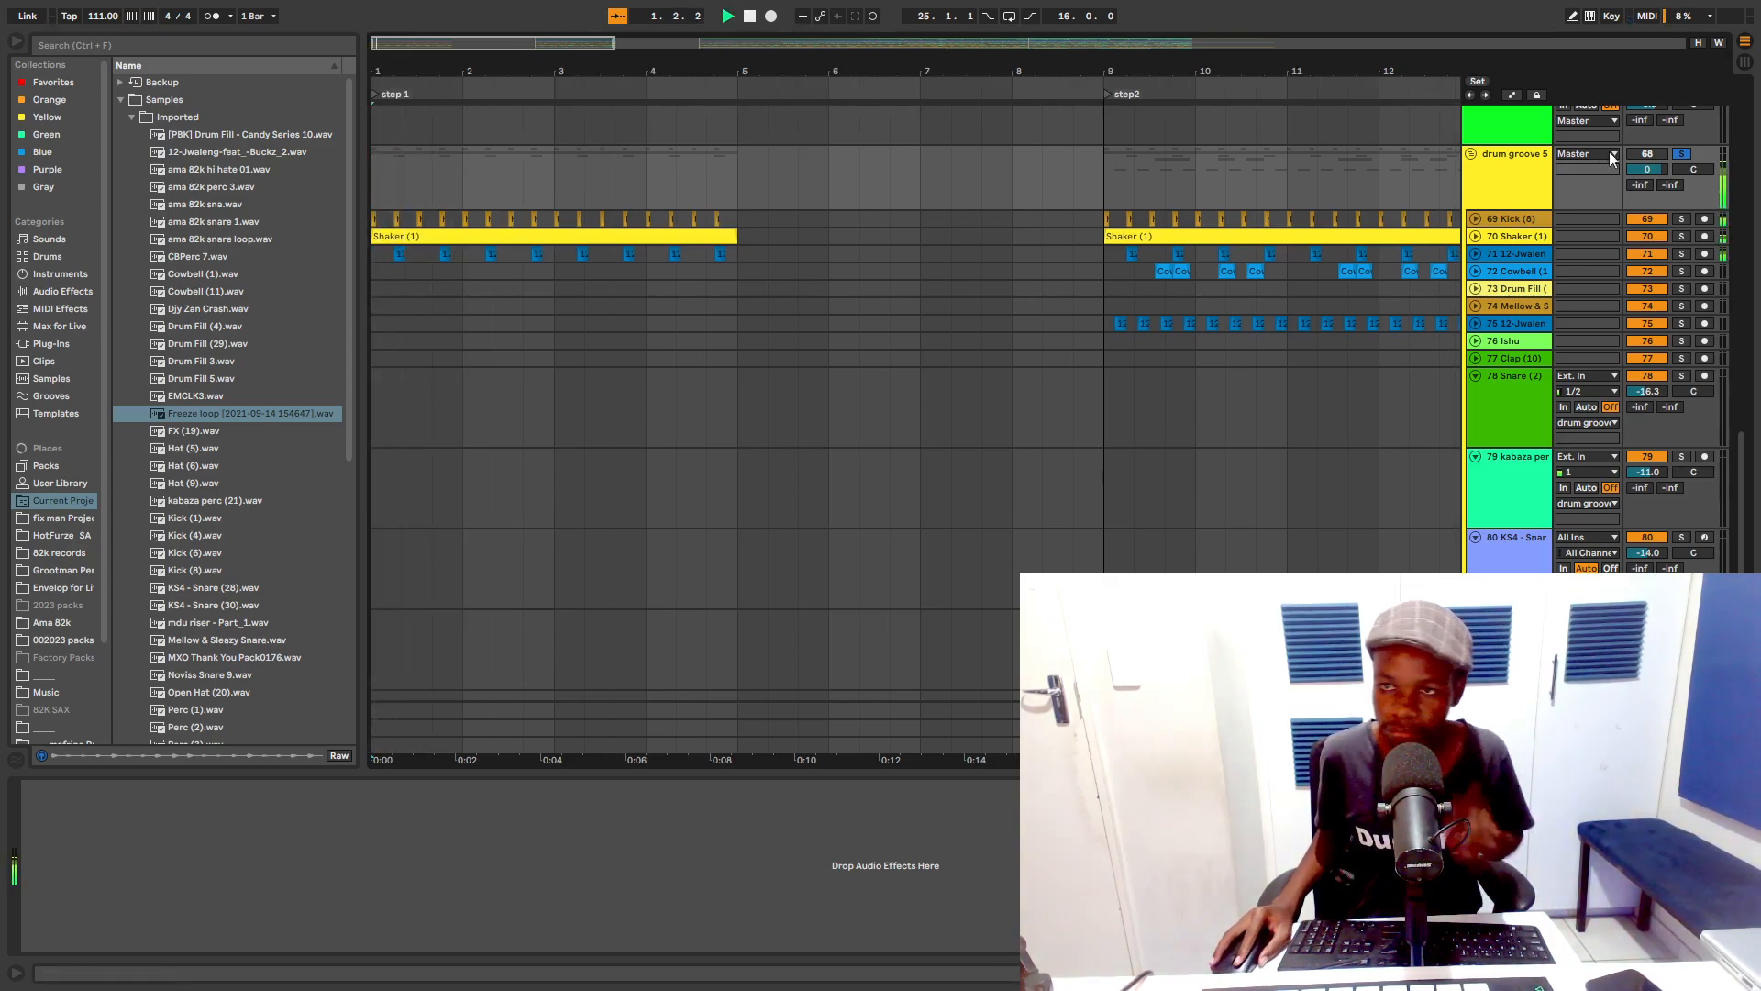
# Step: Expand the Kick (8) 69, Shaker (1) 70 and 12-Jwaleng 71 tracks, and play step 1 with tracks 70 and 71 soloed
pyautogui.click(1479, 219)
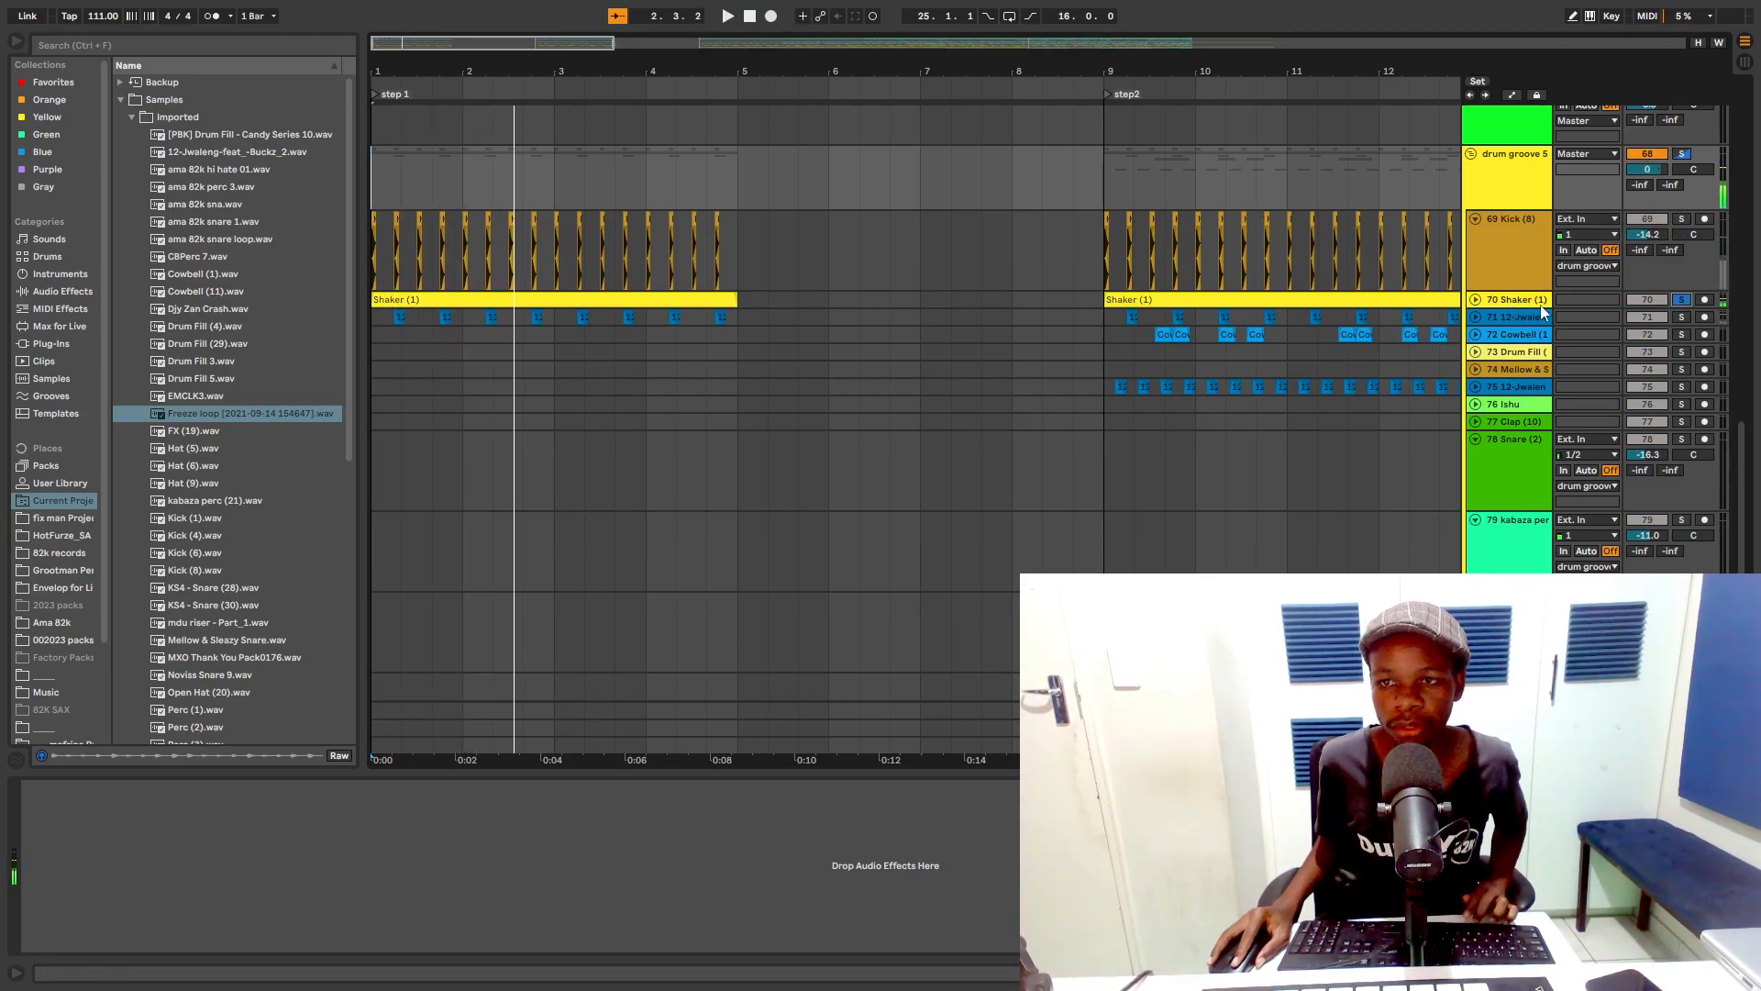
pyautogui.click(1475, 299)
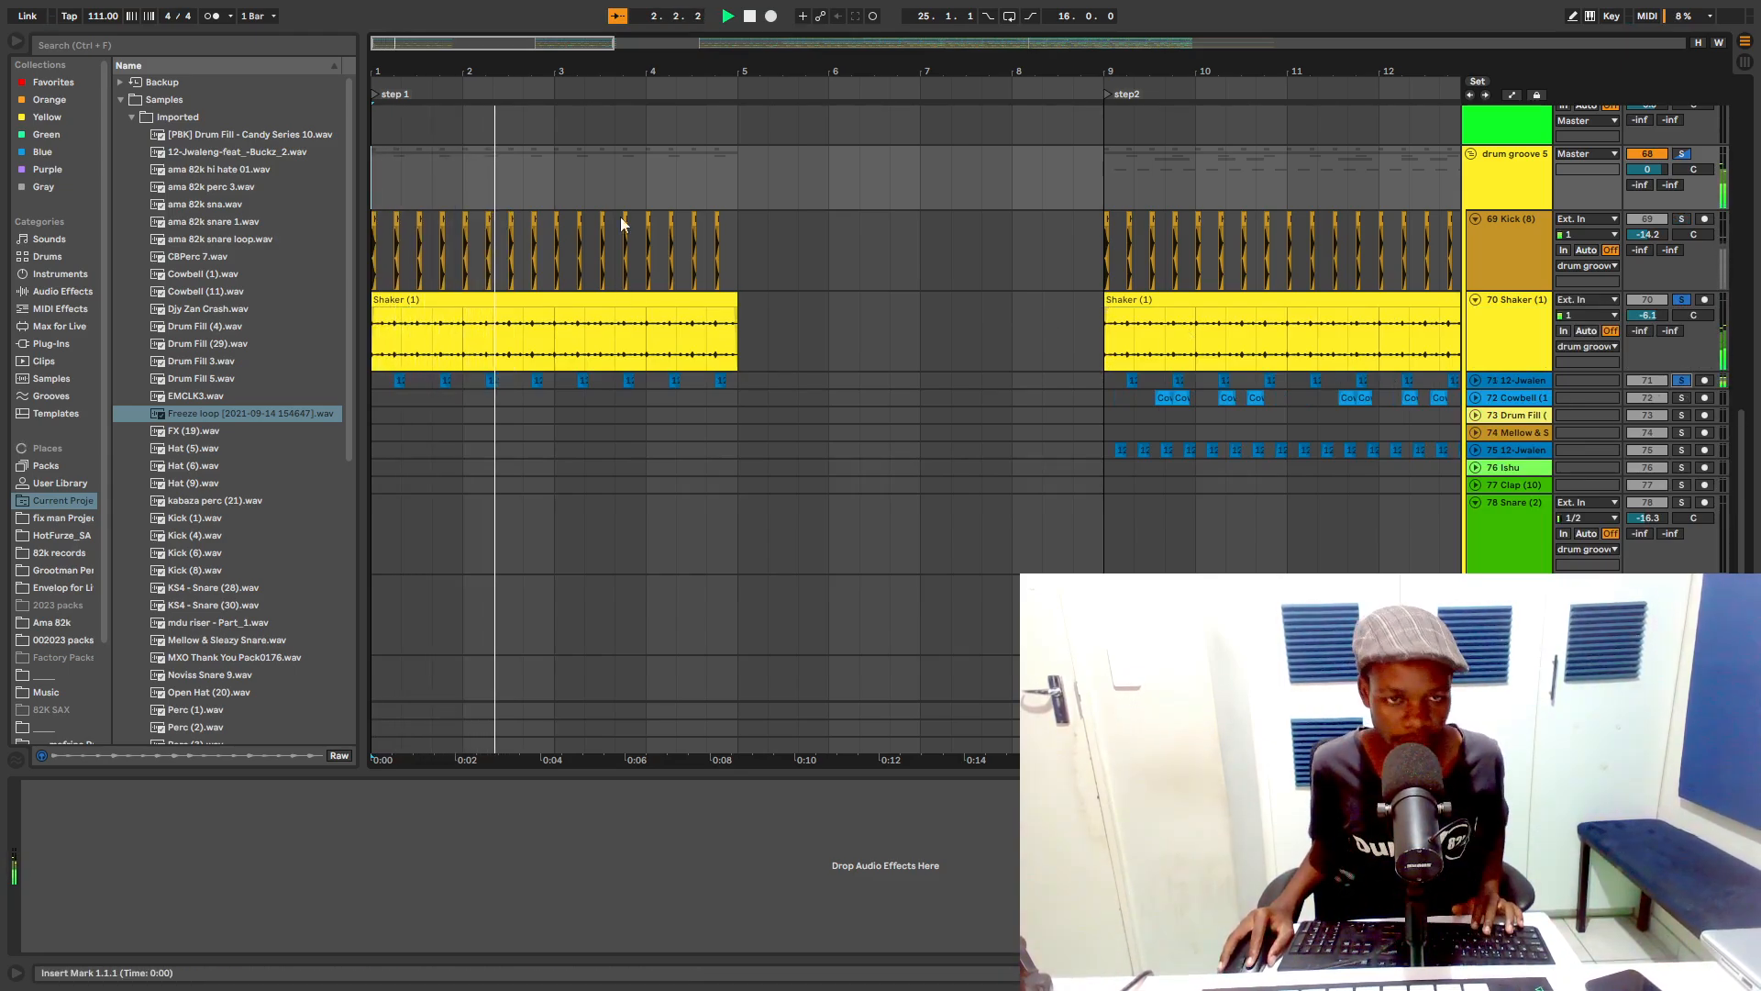
pyautogui.moveTo(384, 66); pyautogui.dragTo(338, 73)
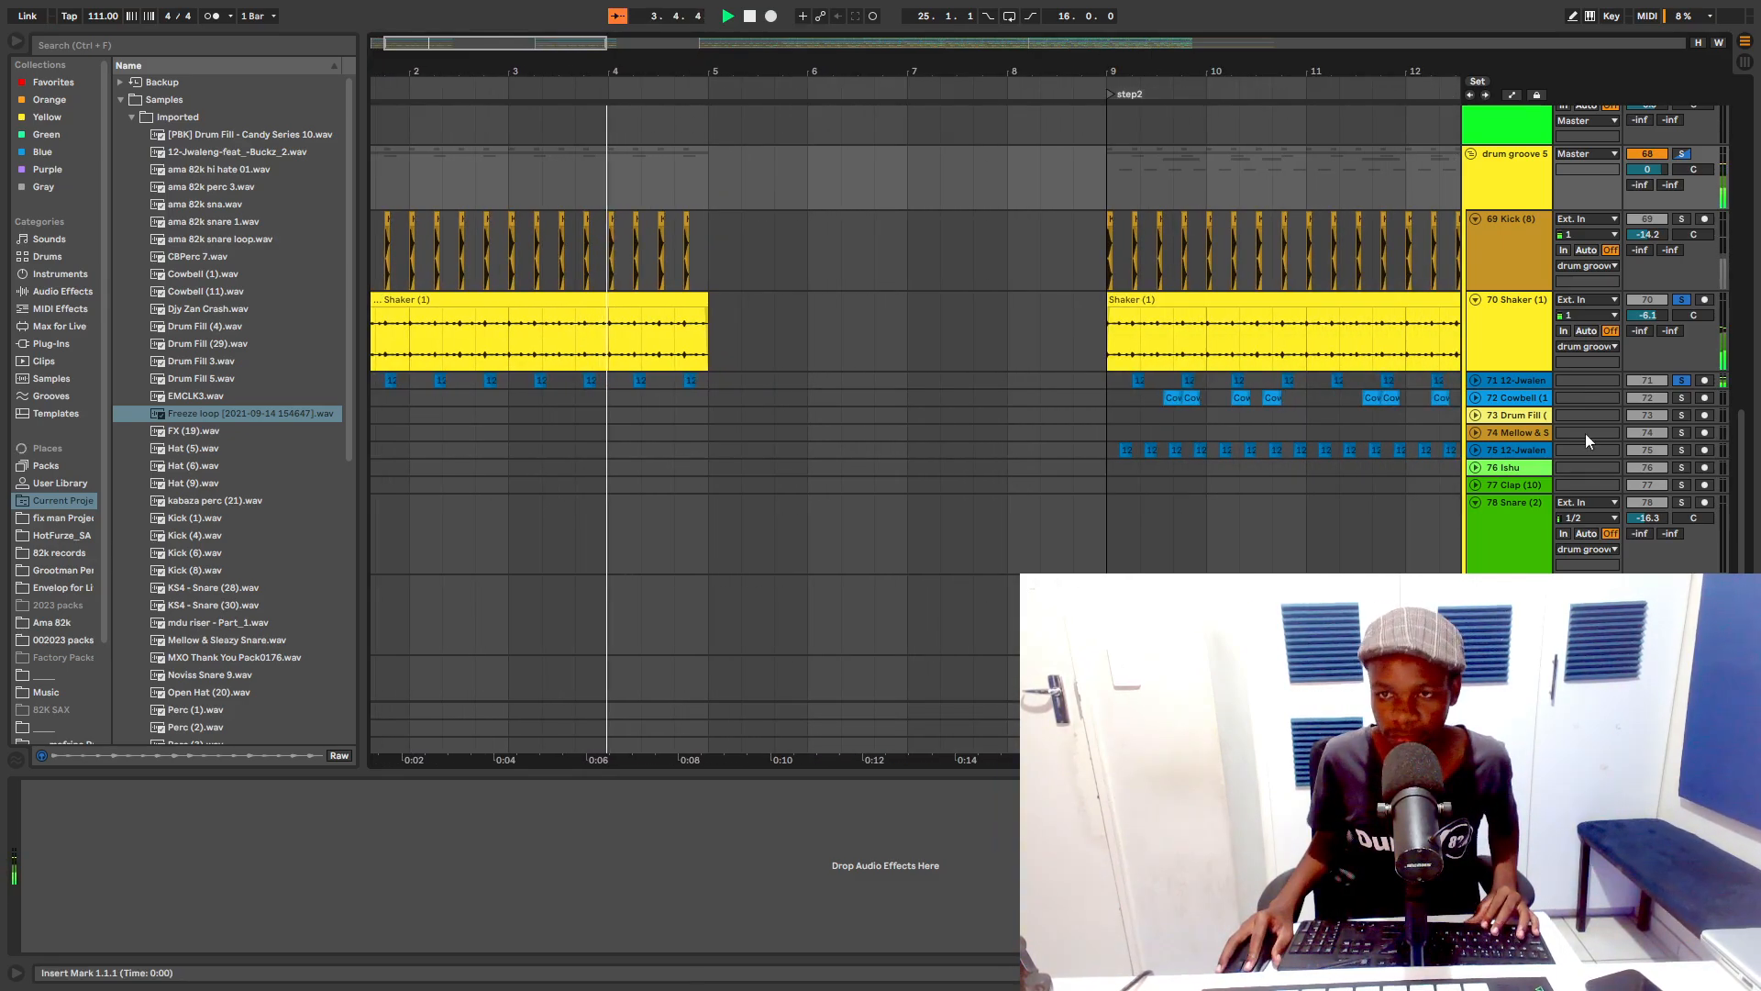
pyautogui.click(1475, 380)
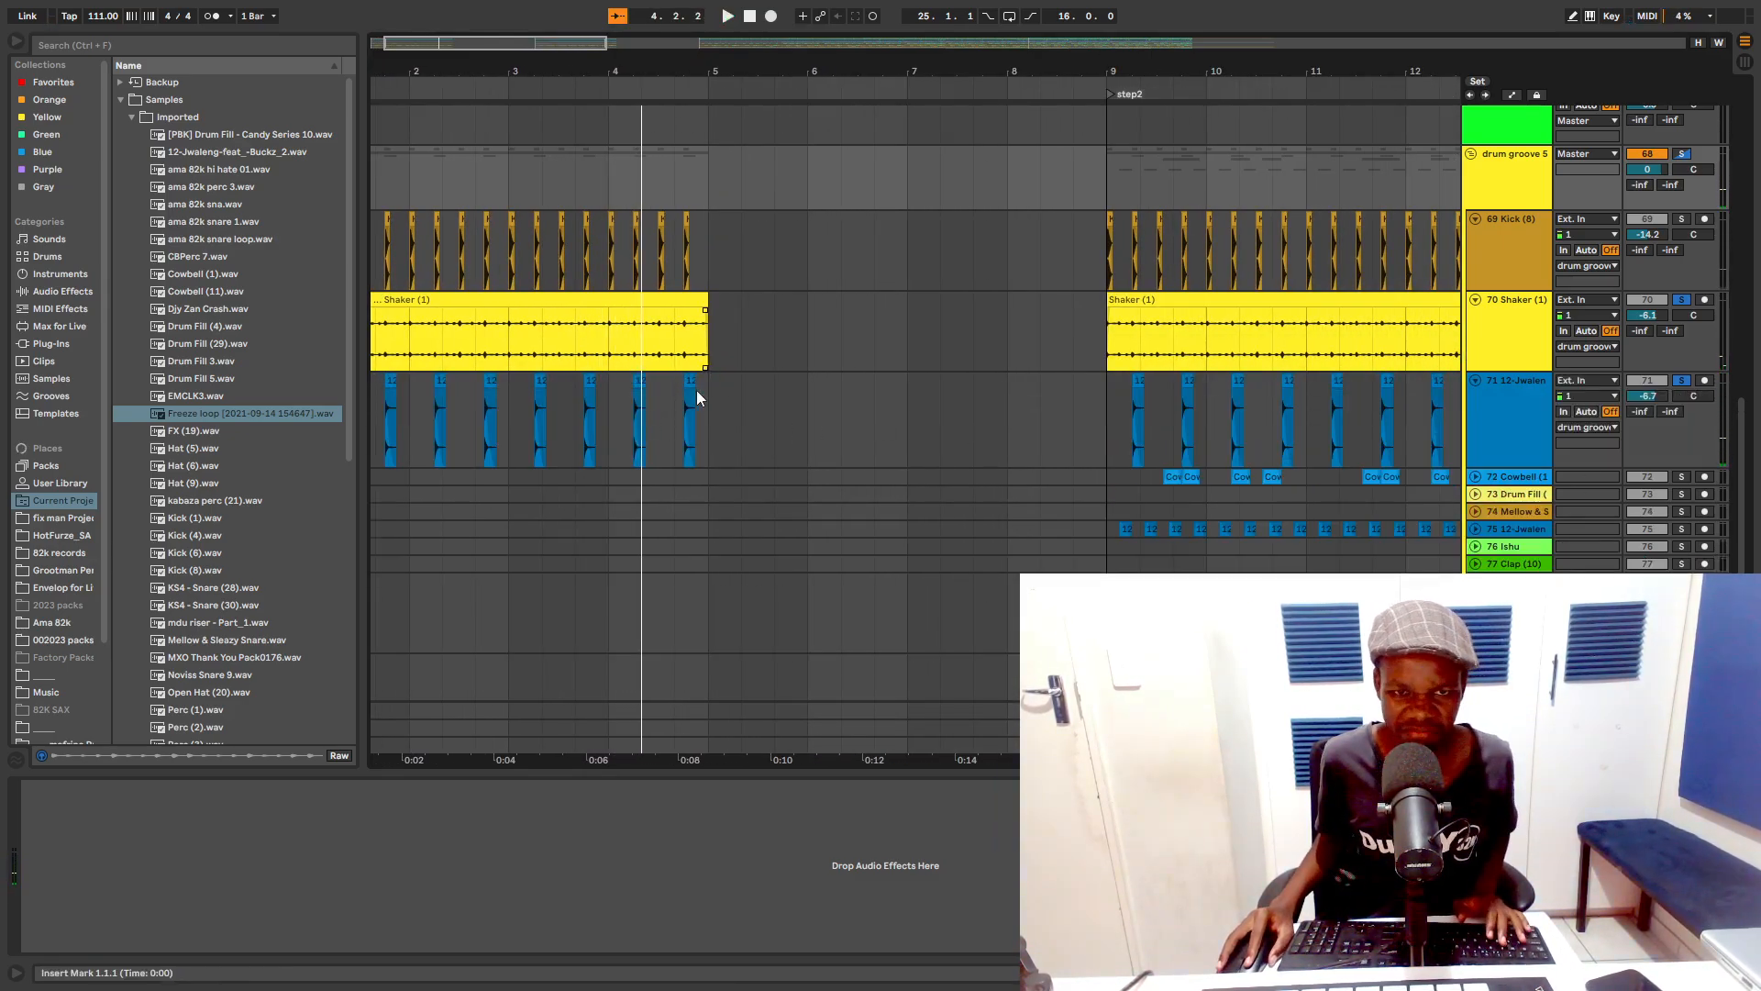
pyautogui.press('space')
# Step: Duplicate the last step 1 clip on the 12-Jwaleng track 71 and extend the copy to span 5.1.1 to 8.3.1
pyautogui.moveTo(677, 393); pyautogui.dragTo(899, 420)
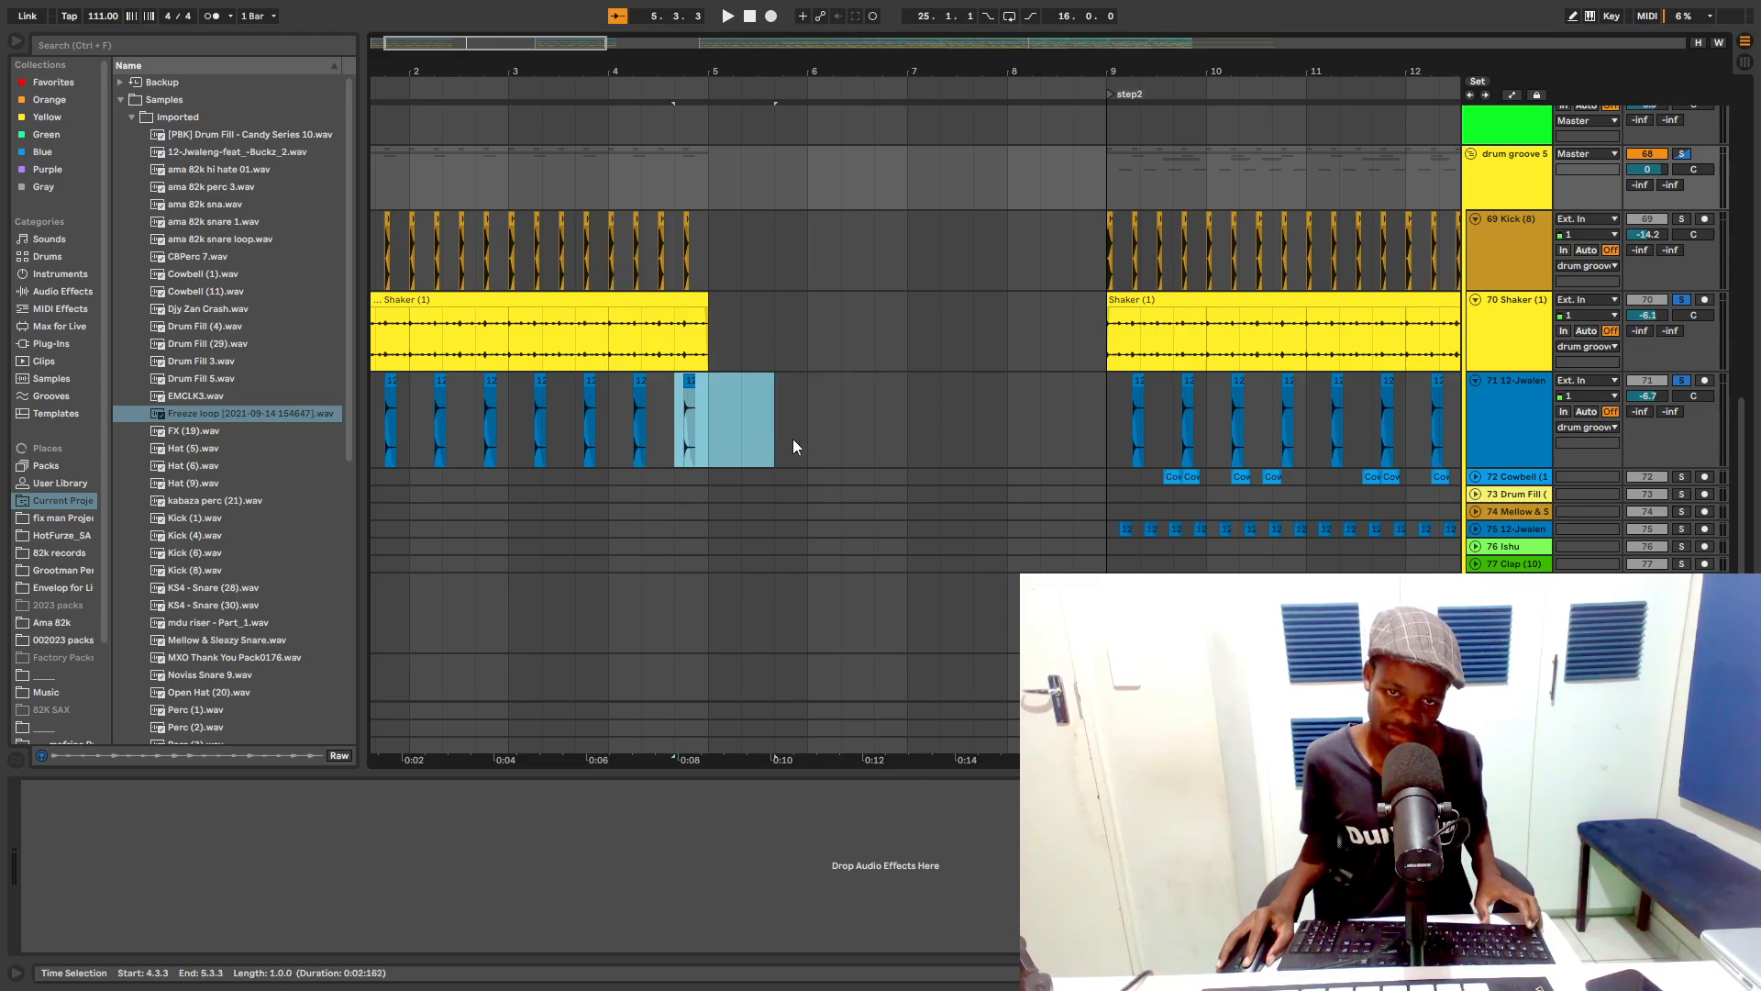
pyautogui.hotkey('ctrl', 'd')
pyautogui.click(819, 378)
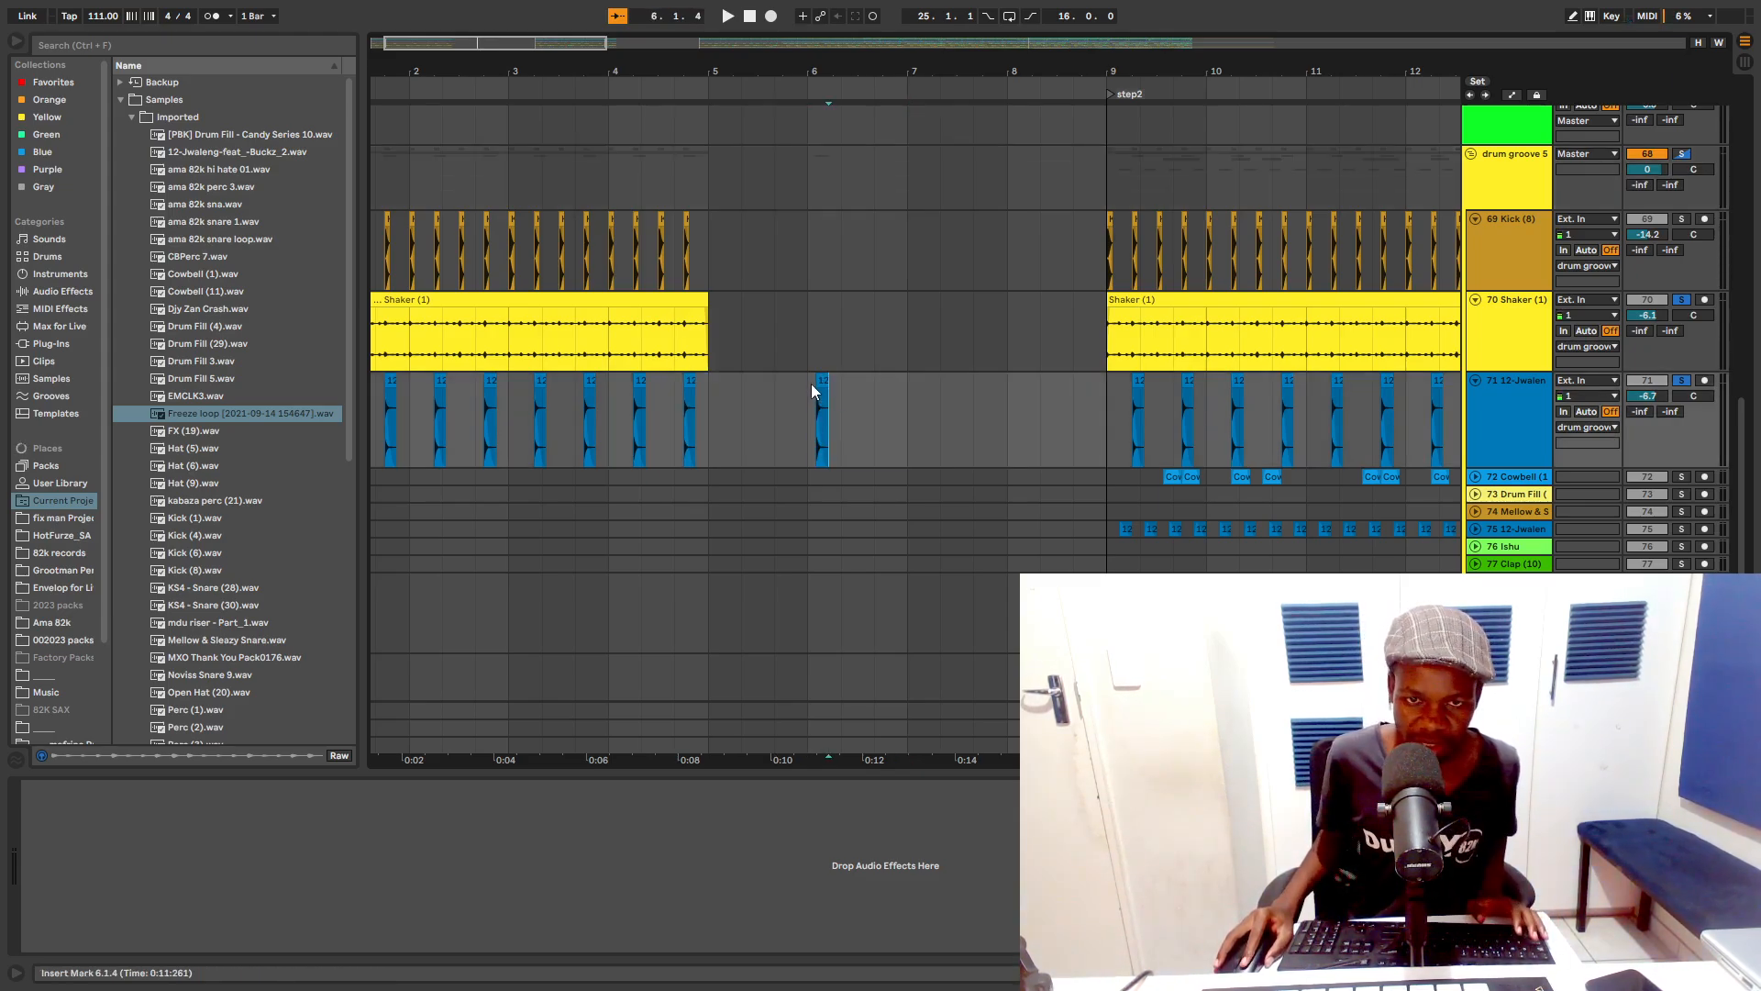
pyautogui.moveTo(819, 378); pyautogui.dragTo(711, 384)
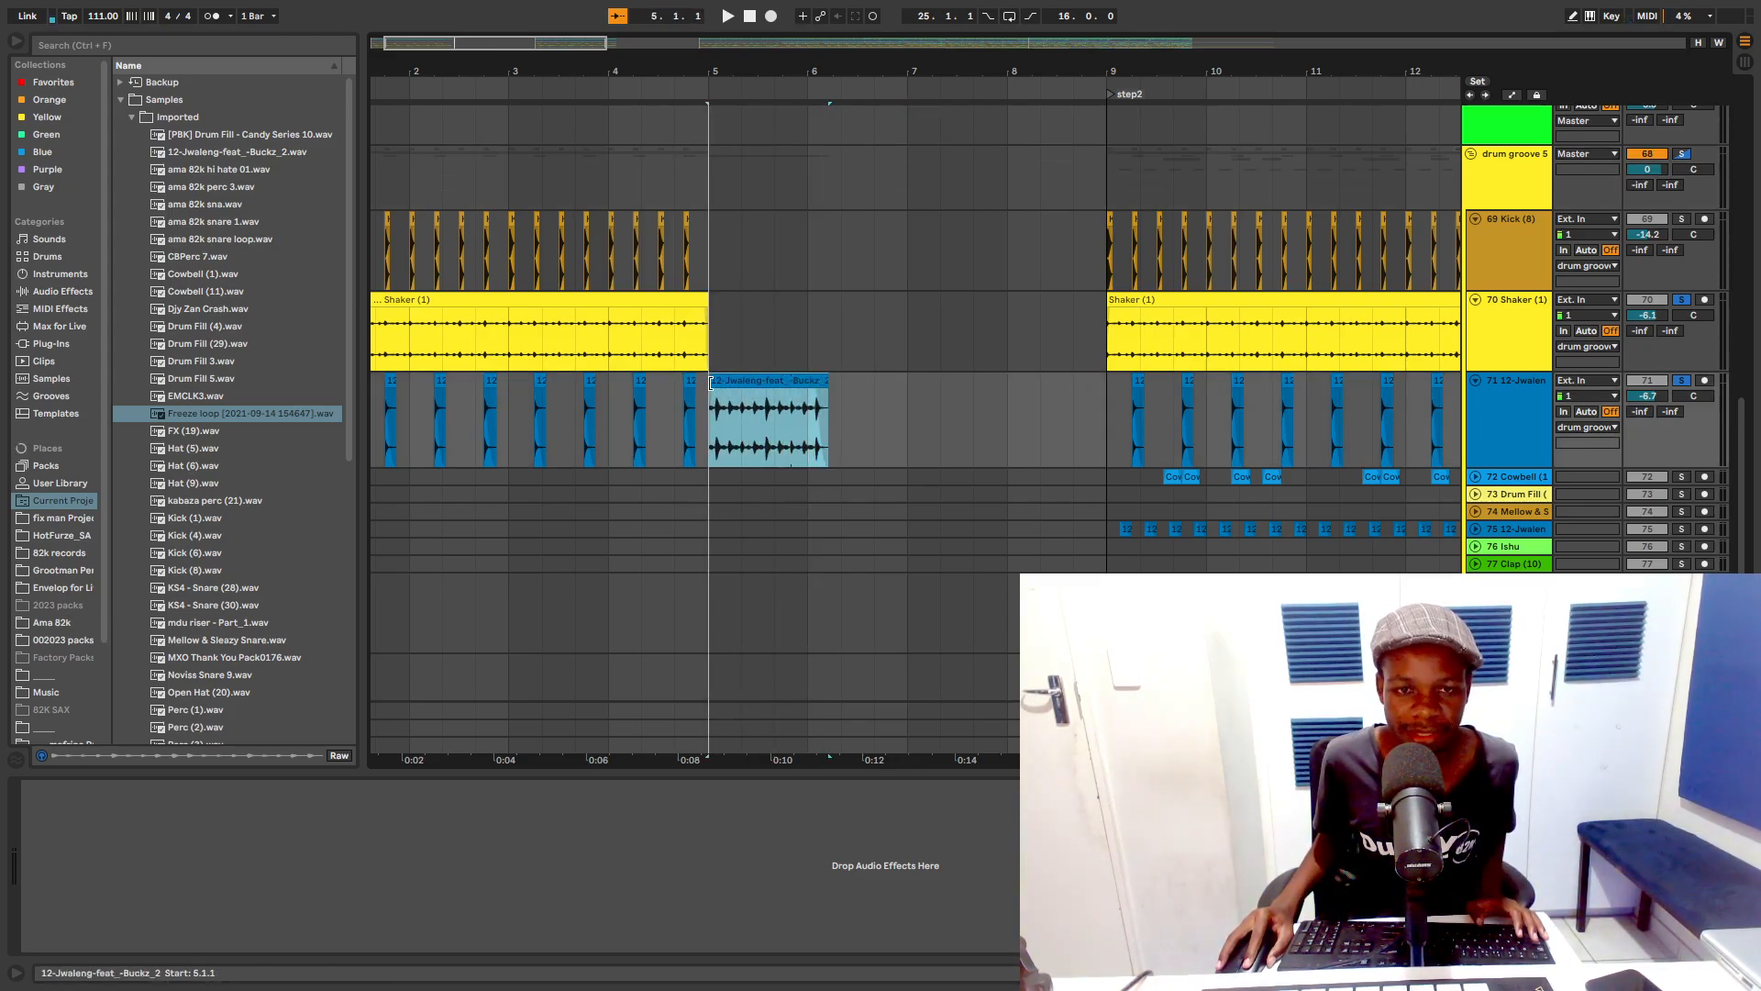
pyautogui.moveTo(819, 385); pyautogui.dragTo(1062, 383)
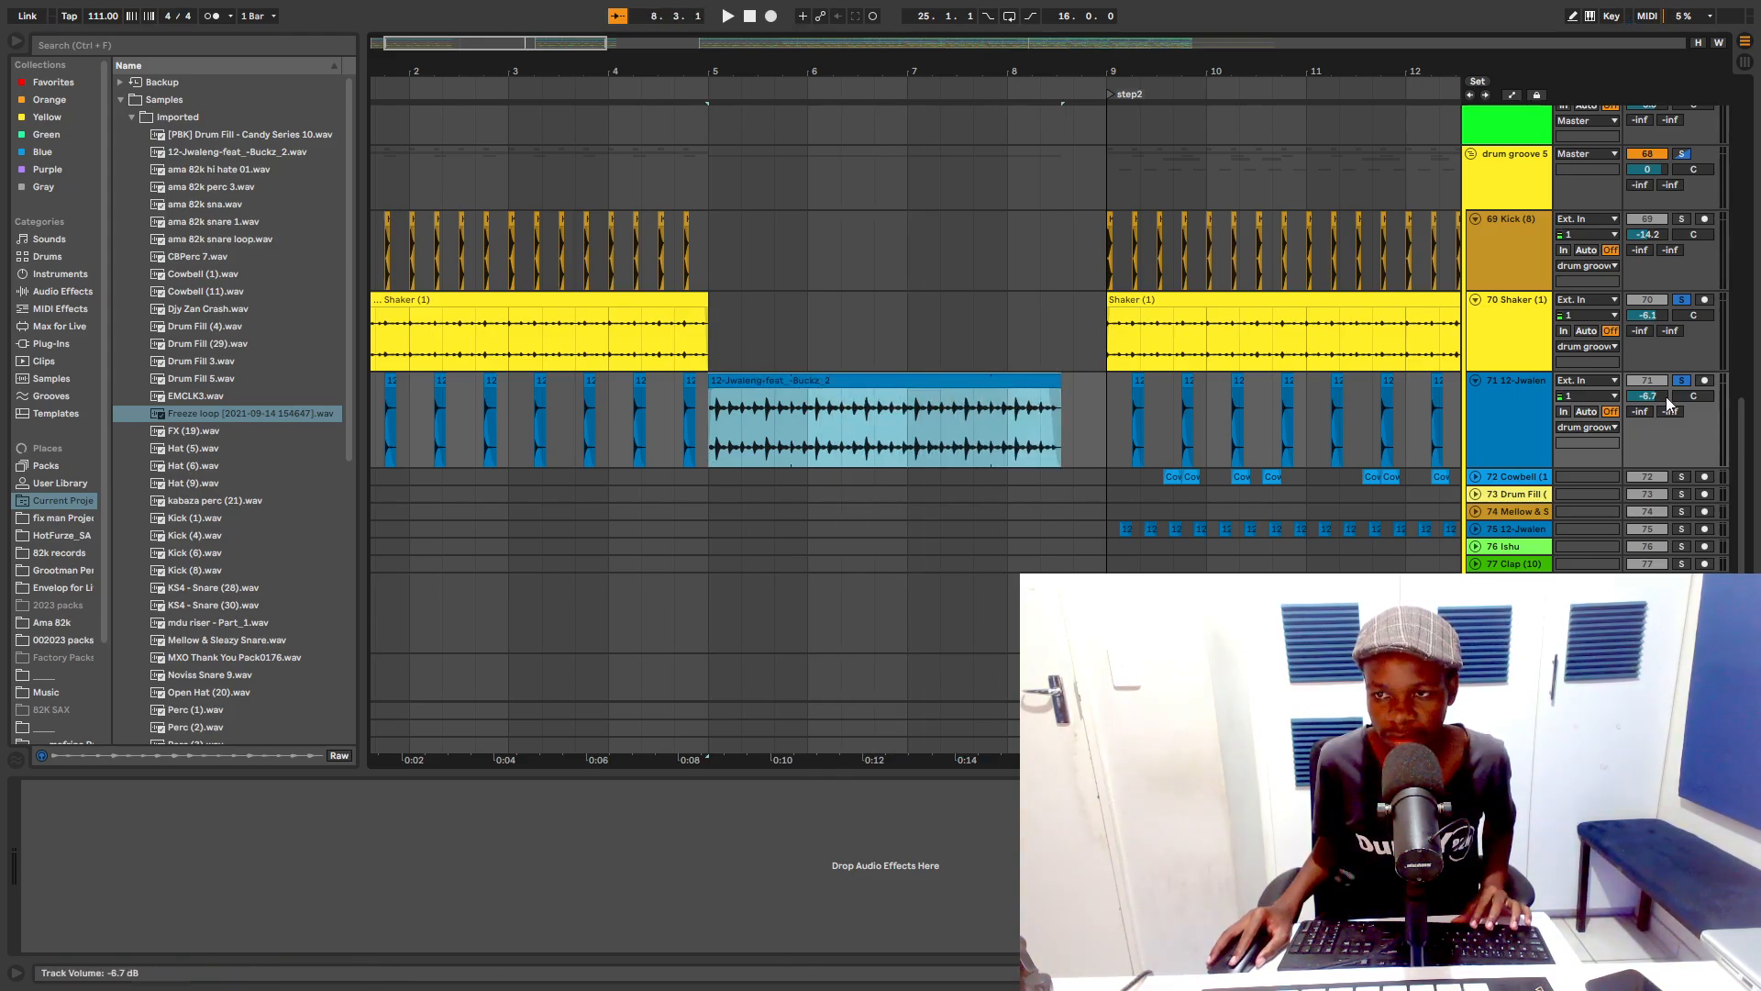
# Step: Play the extended 12-Jwaleng clip from bar 5, stop playback and delete the clip from track 71
pyautogui.press('space')
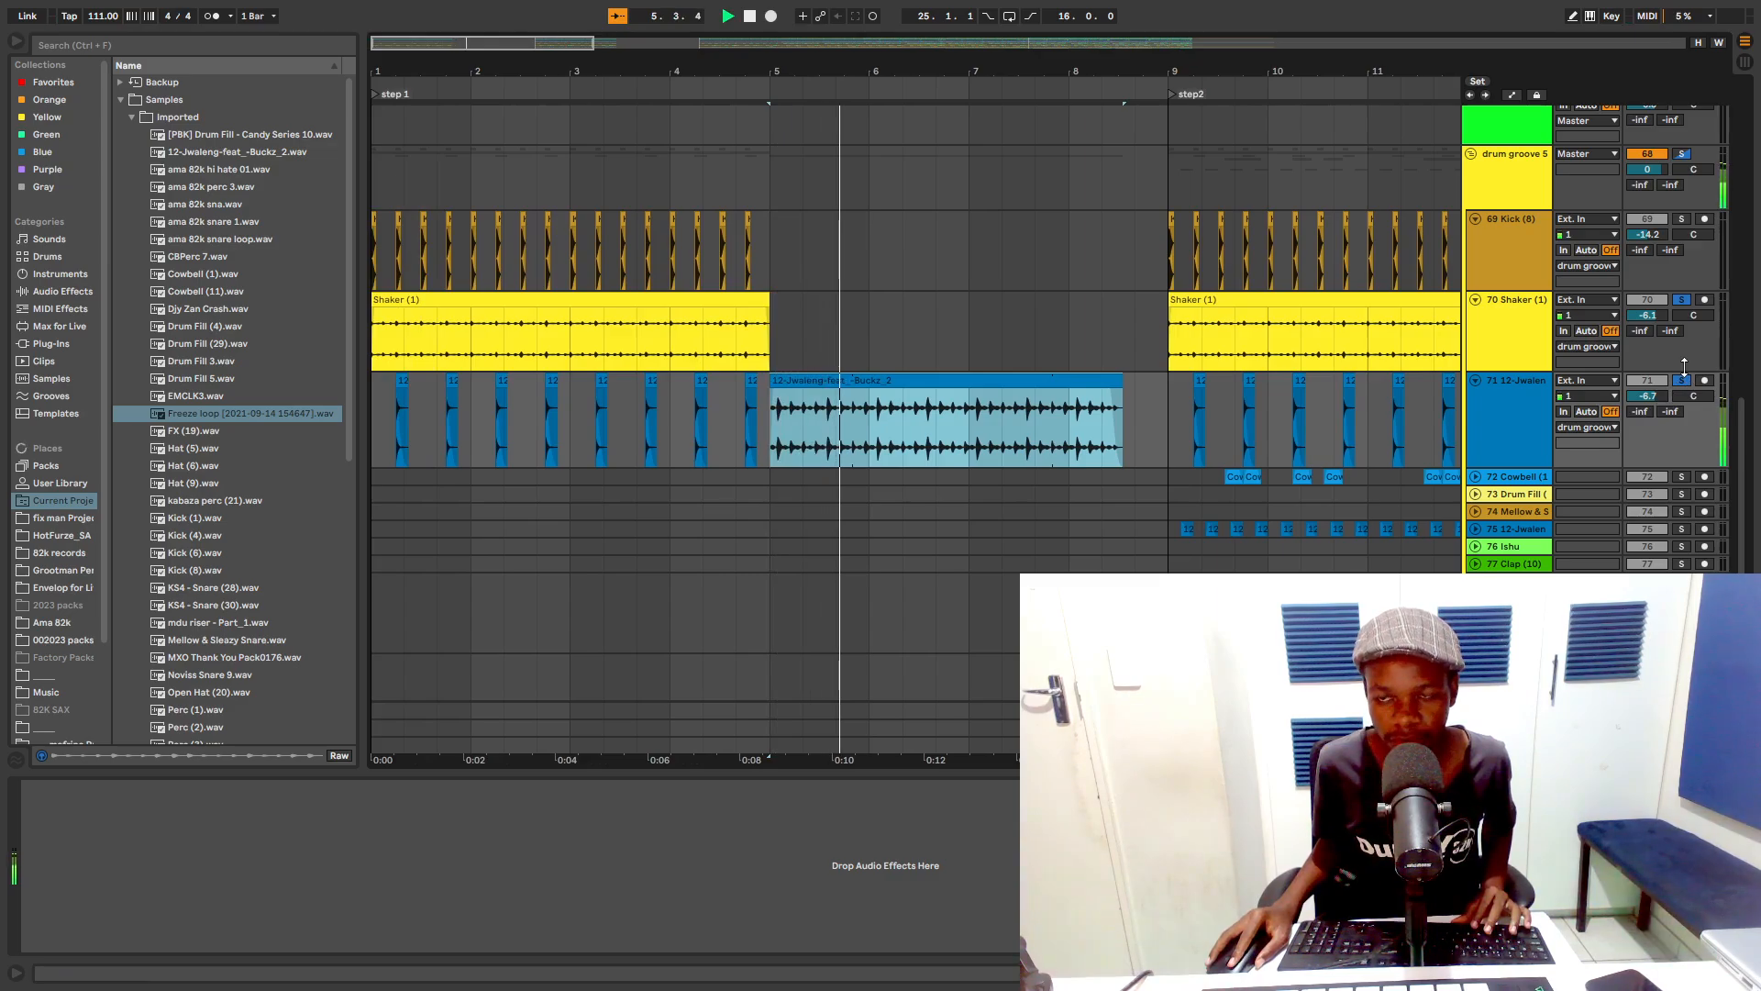
pyautogui.scroll(3, 1119, 306)
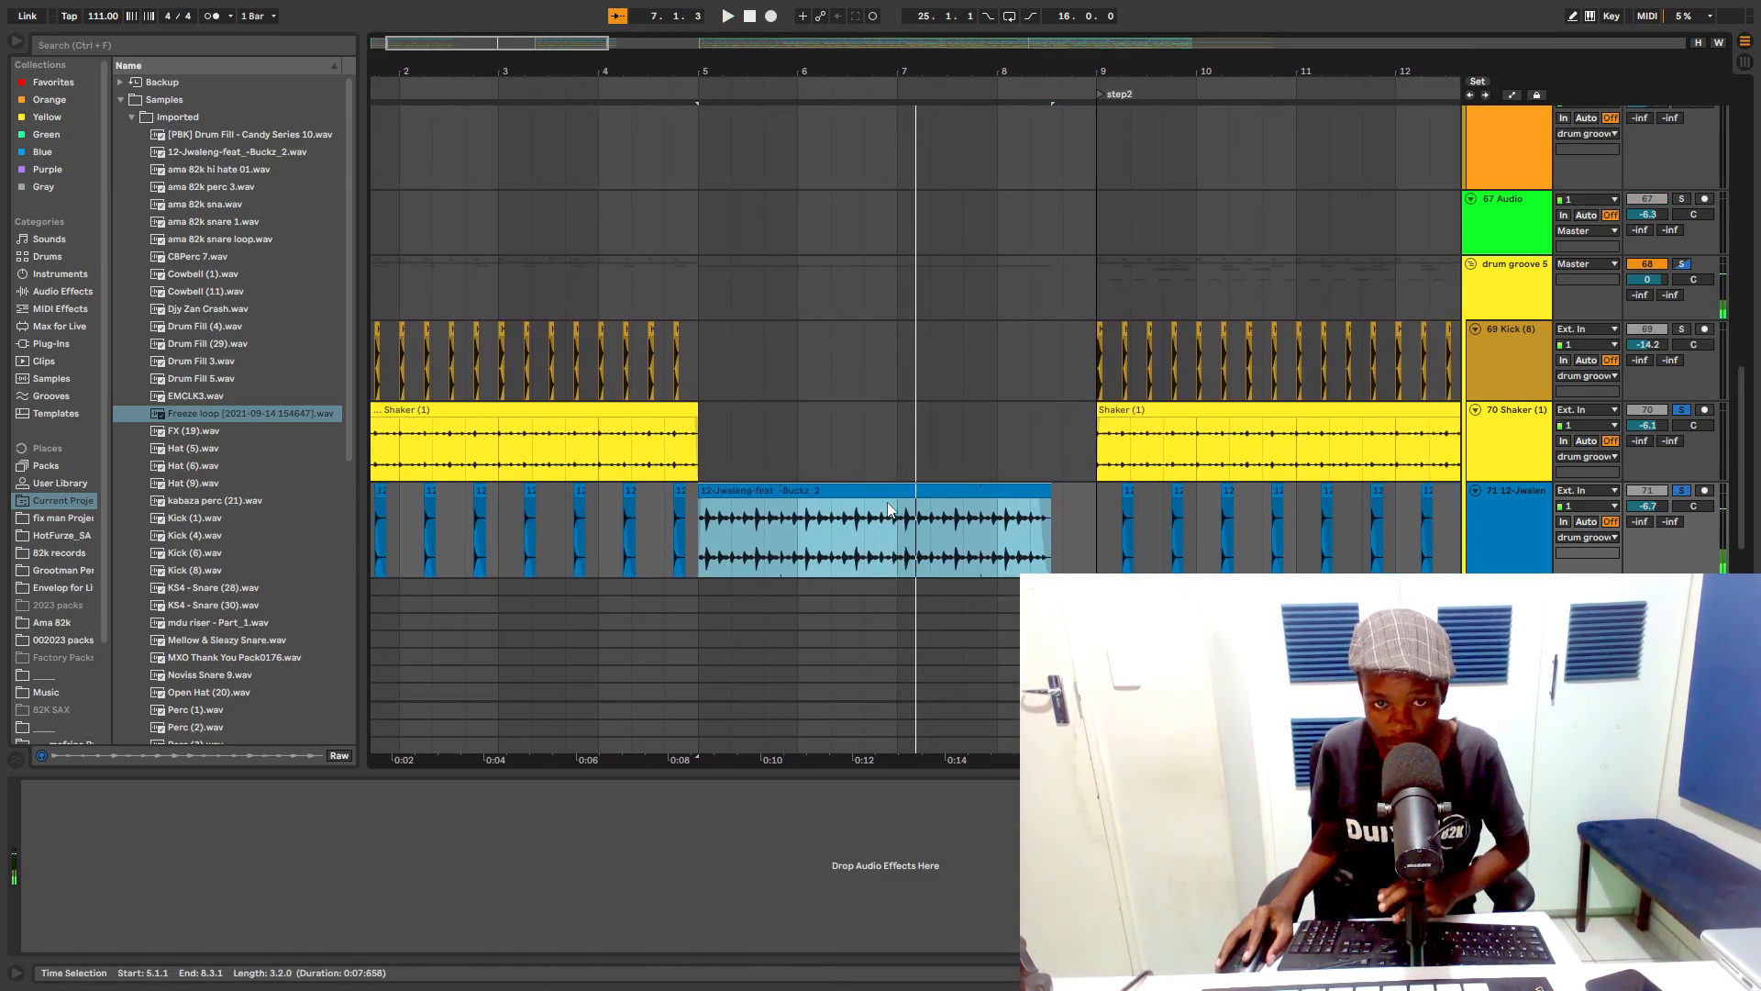
pyautogui.press('Delete')
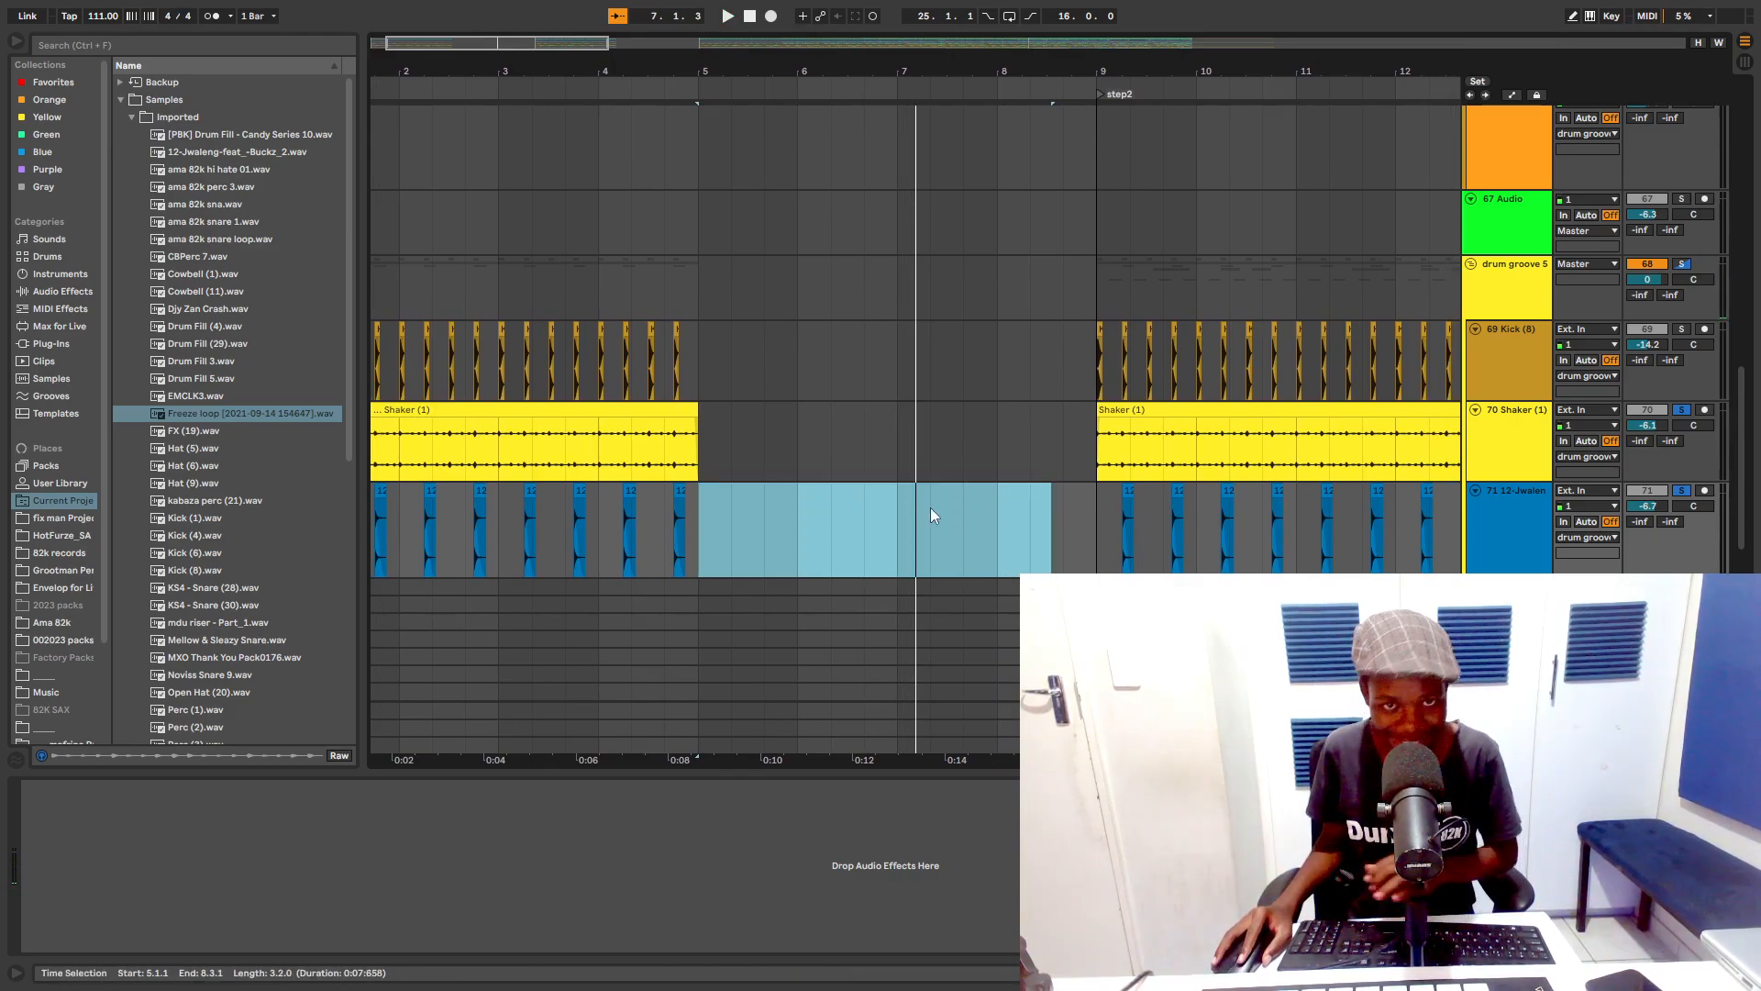
# Step: Collapse the Shaker (1) track 70 and Kick (8) track 69, add track 69 to the solo and play from bar 1
pyautogui.moveTo(727, 71); pyautogui.dragTo(735, 55)
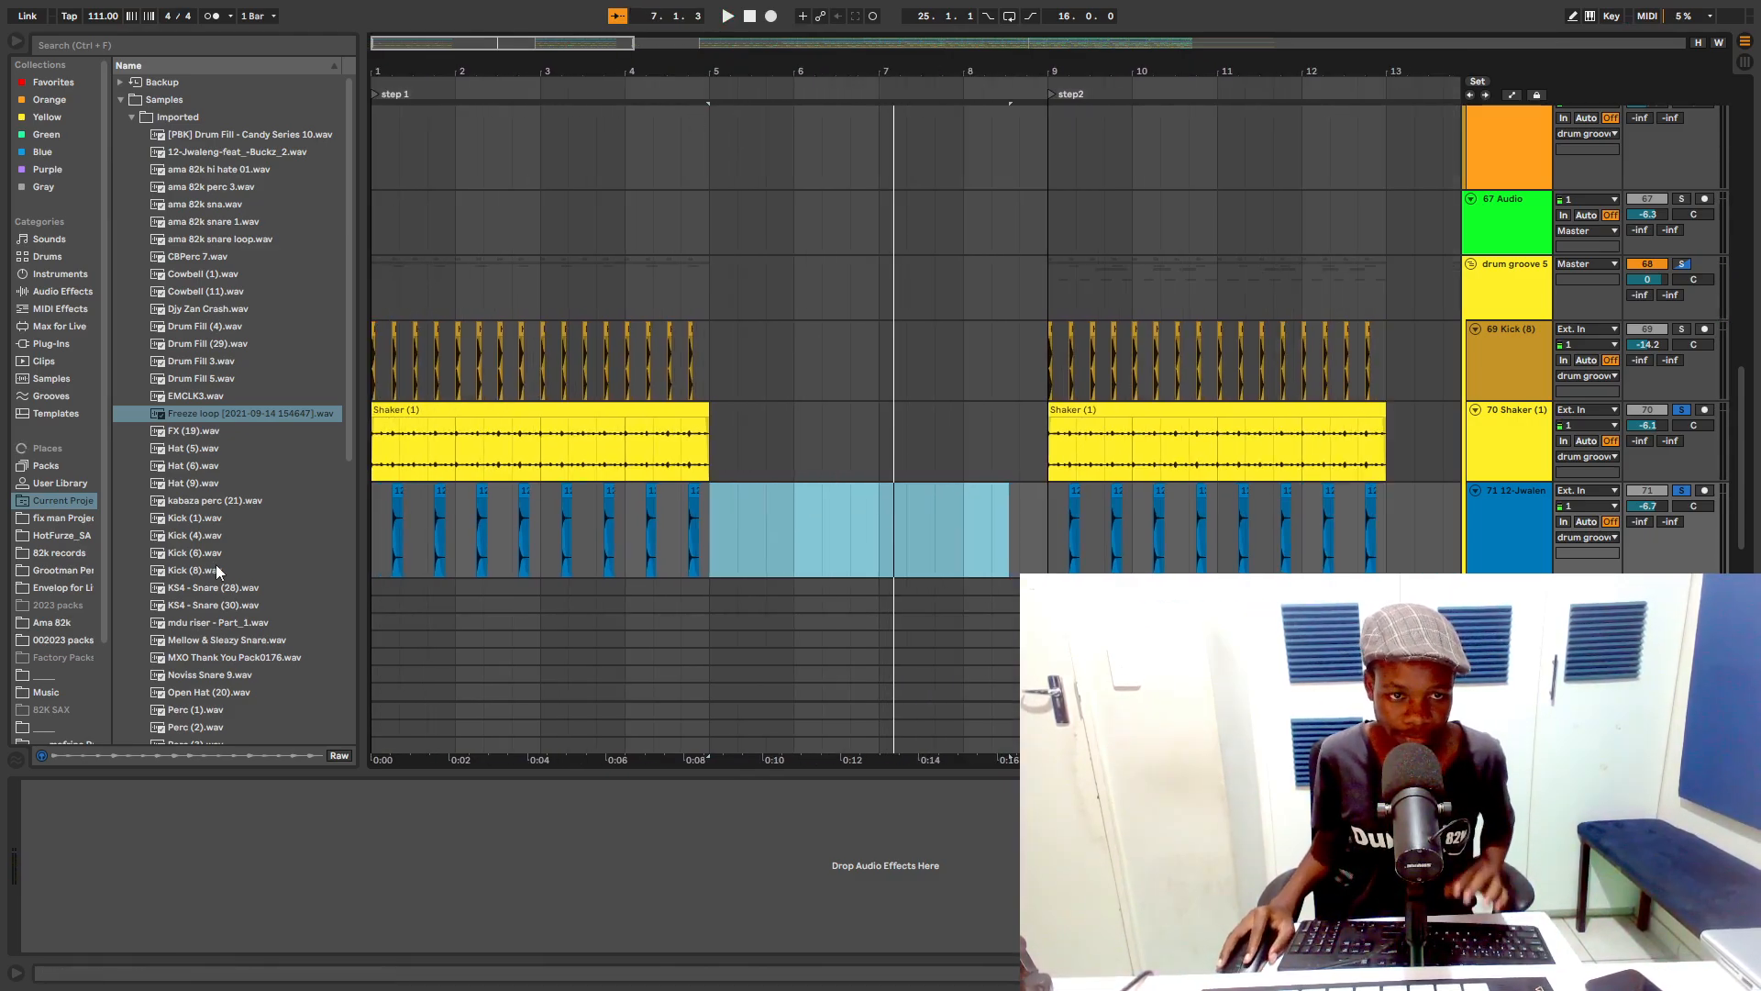
pyautogui.click(375, 520)
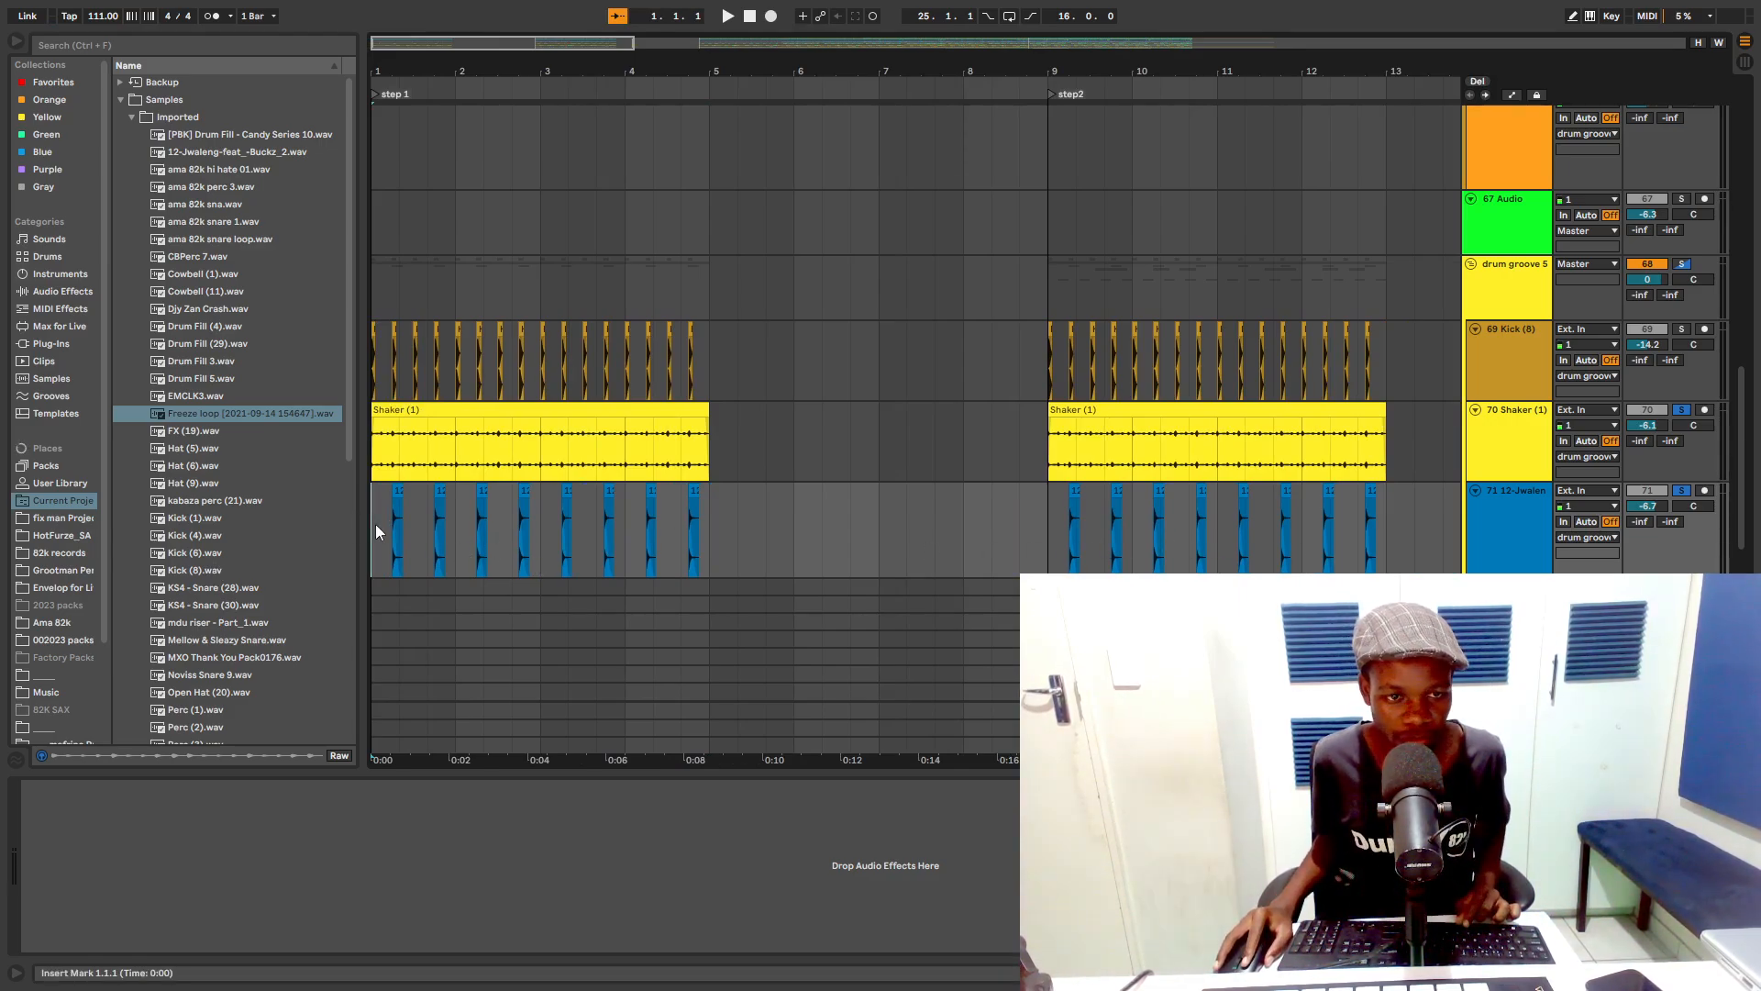
pyautogui.press('space')
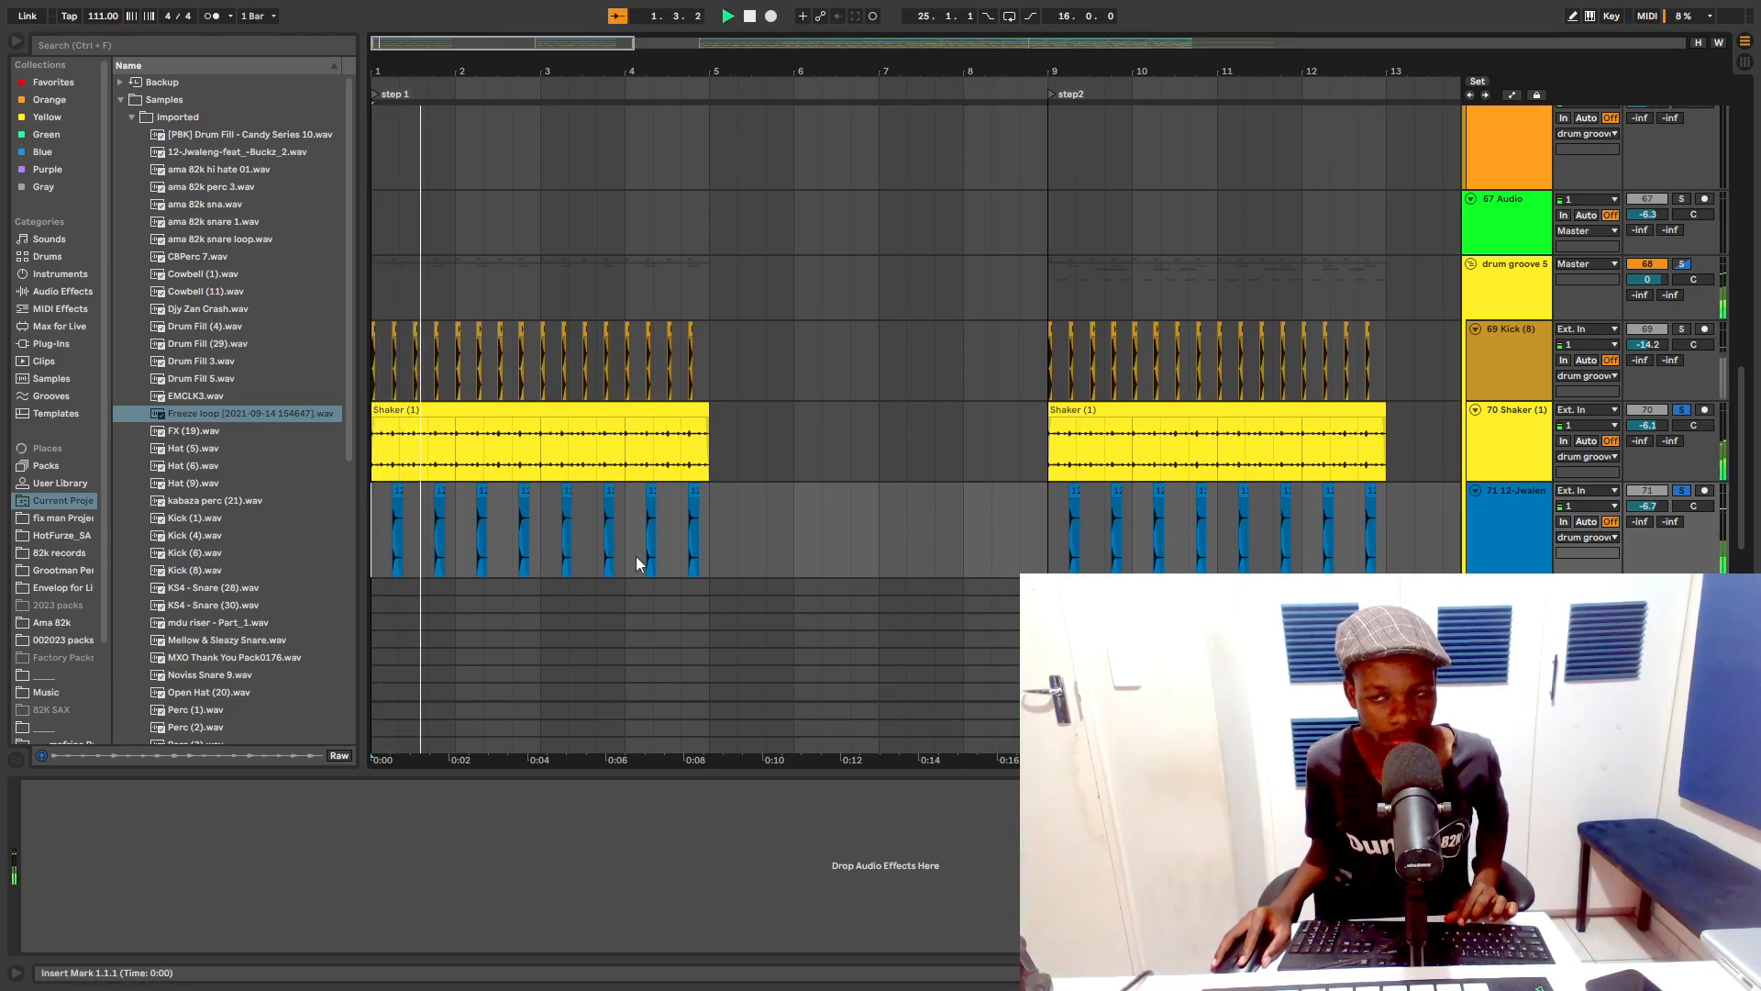
pyautogui.click(1474, 410)
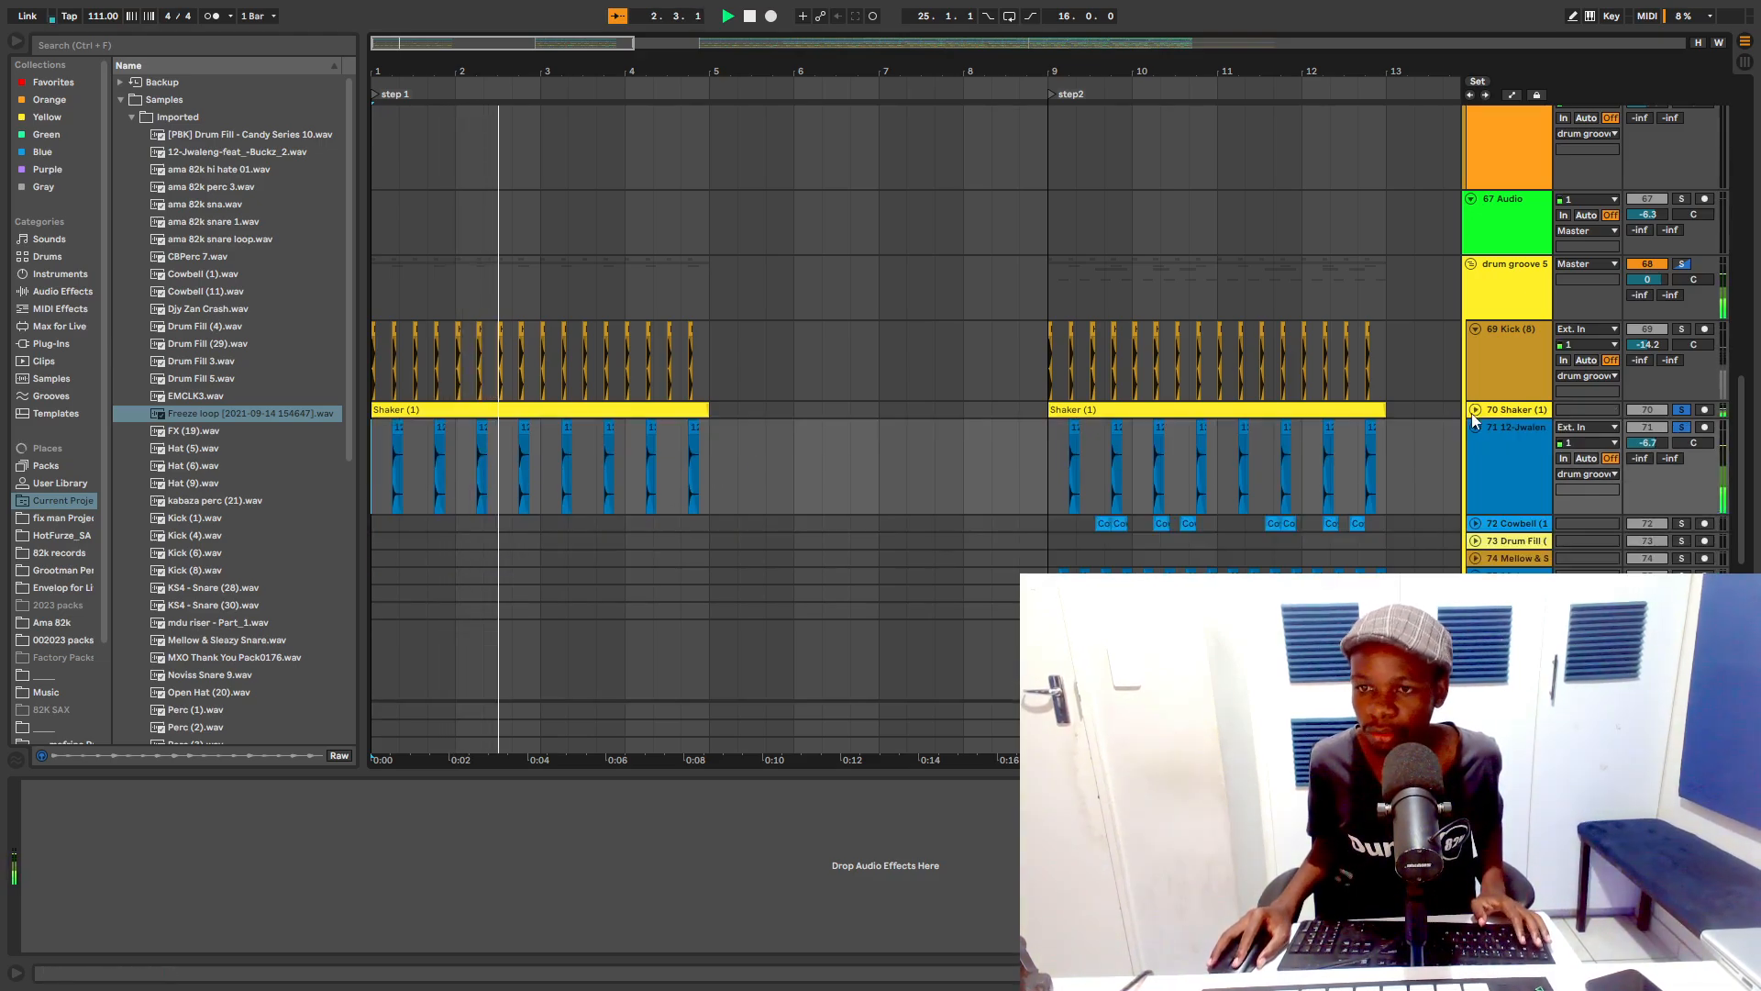
pyautogui.click(1476, 329)
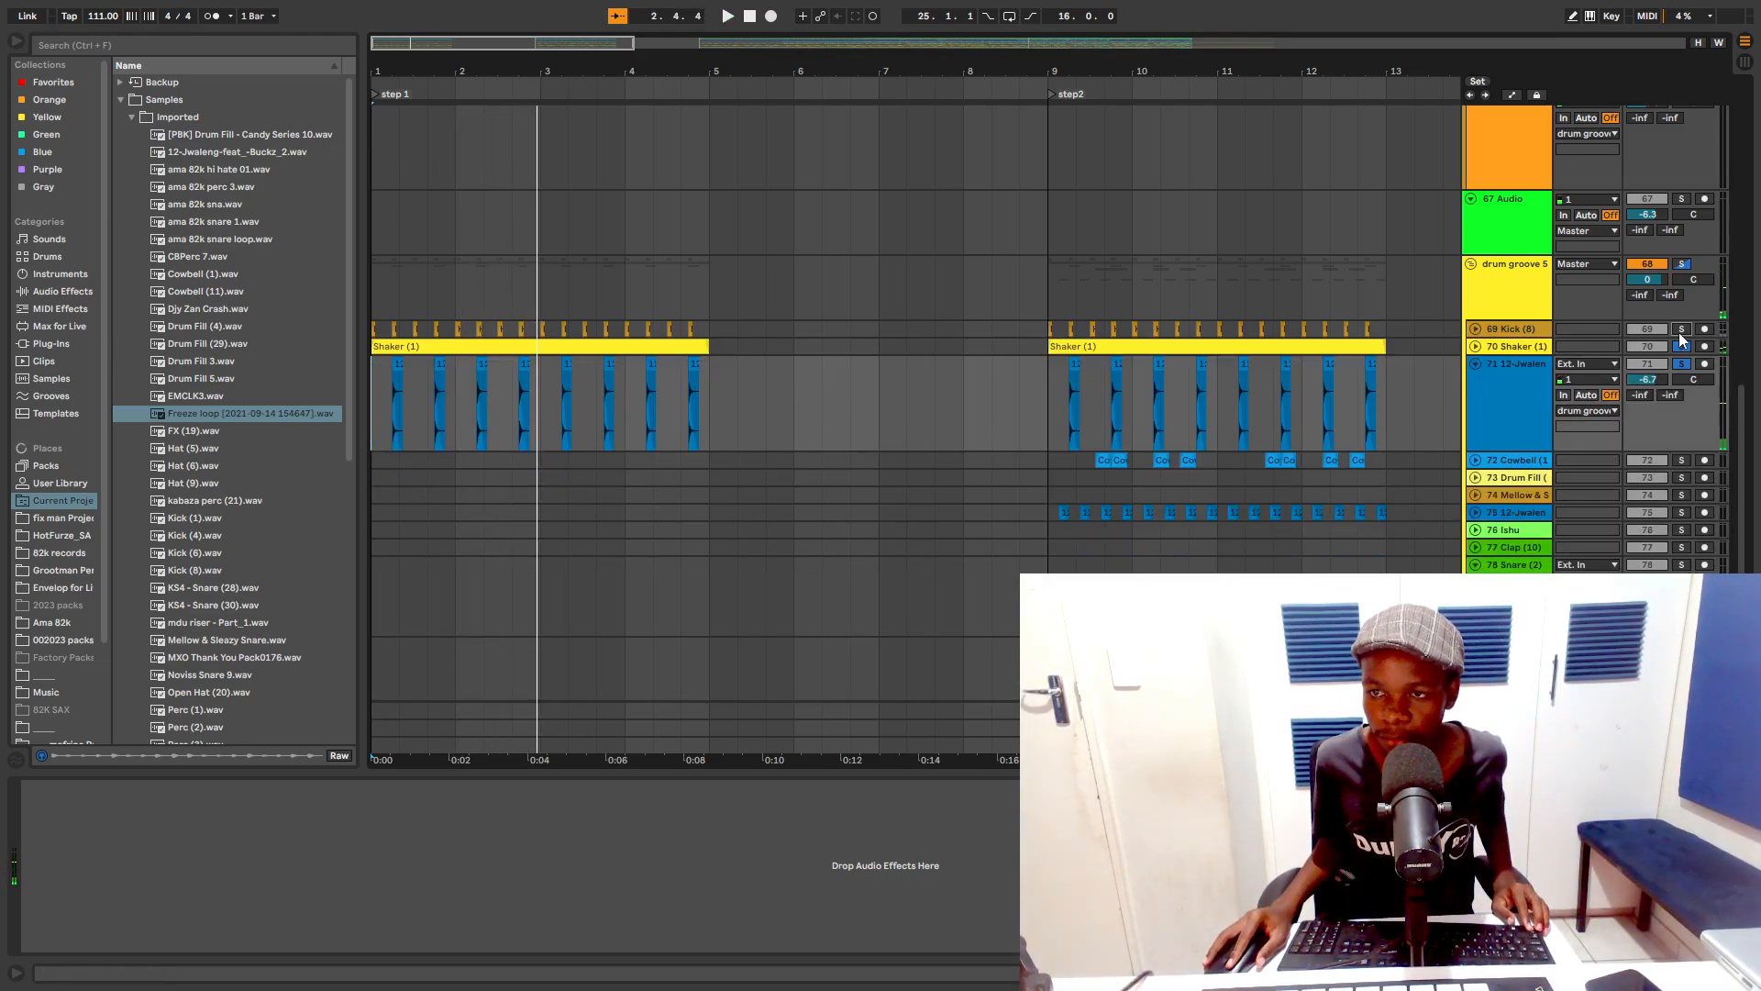
pyautogui.click(1681, 328)
pyautogui.press('space')
pyautogui.press('space')
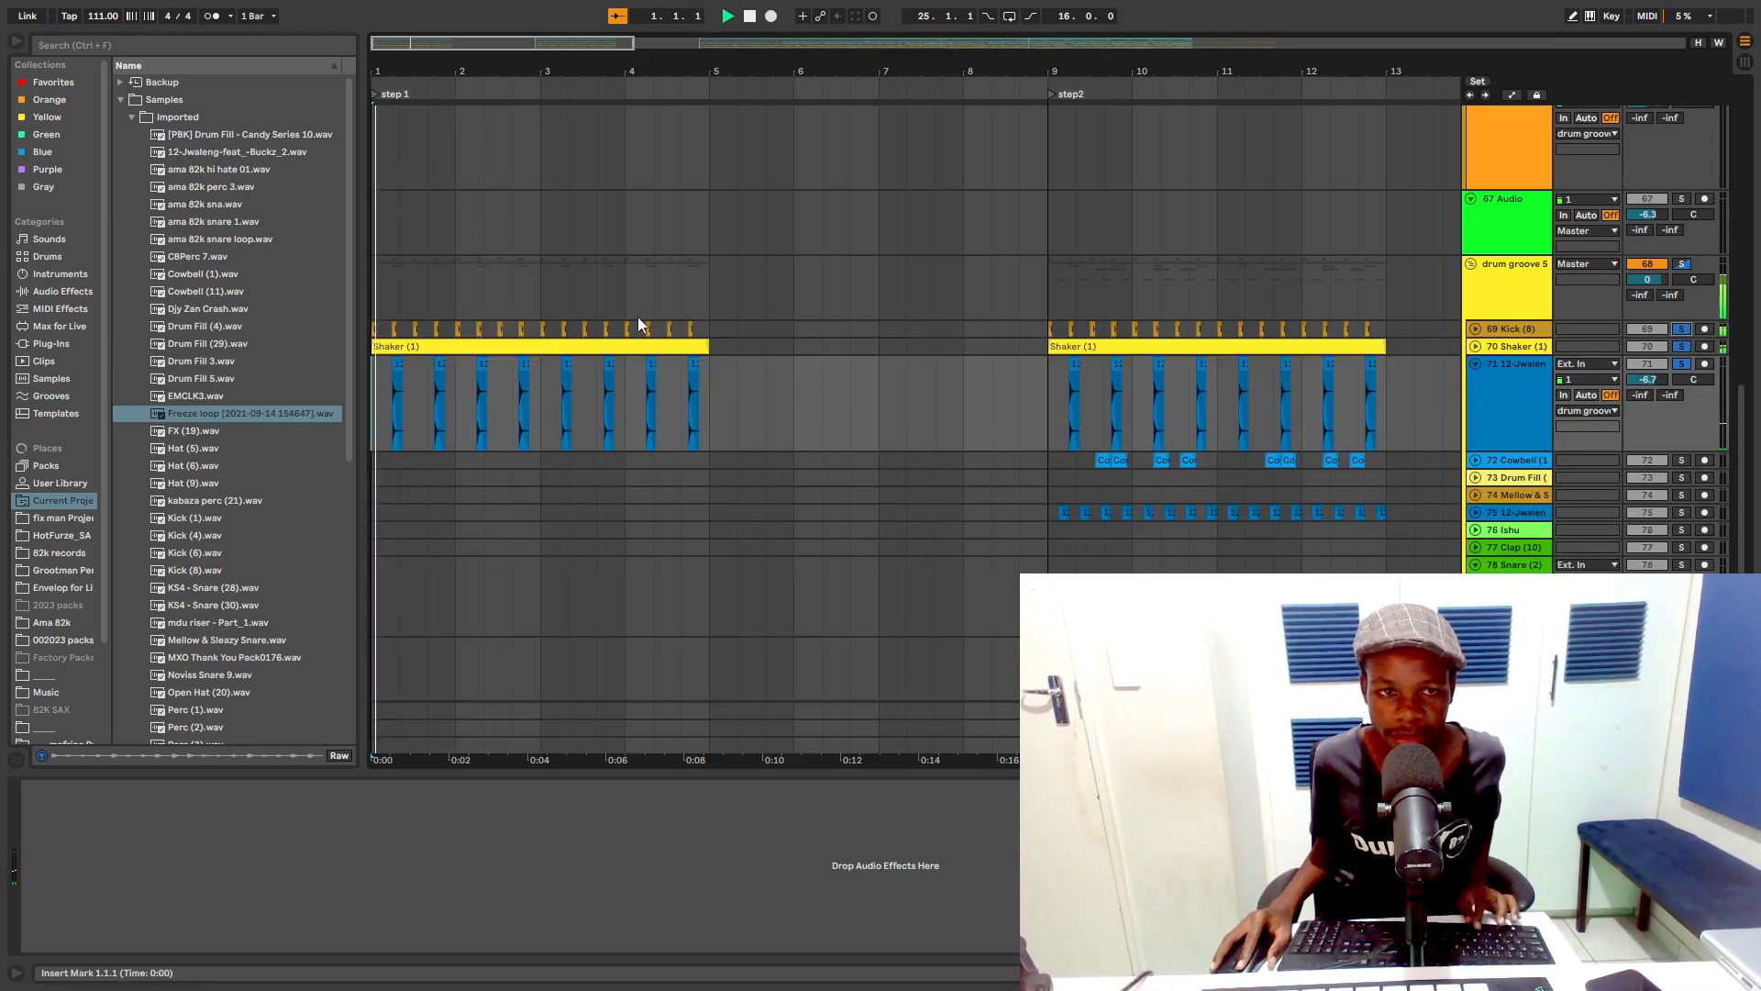
# Step: Expand the 12-Jwaleng track 75 and the Cowbell (1) track 72, and play the step2 section from bar 9
pyautogui.click(1053, 375)
pyautogui.press('space')
pyautogui.scroll(-2, 1152, 194)
pyautogui.moveTo(1185, 67); pyautogui.dragTo(1066, 70)
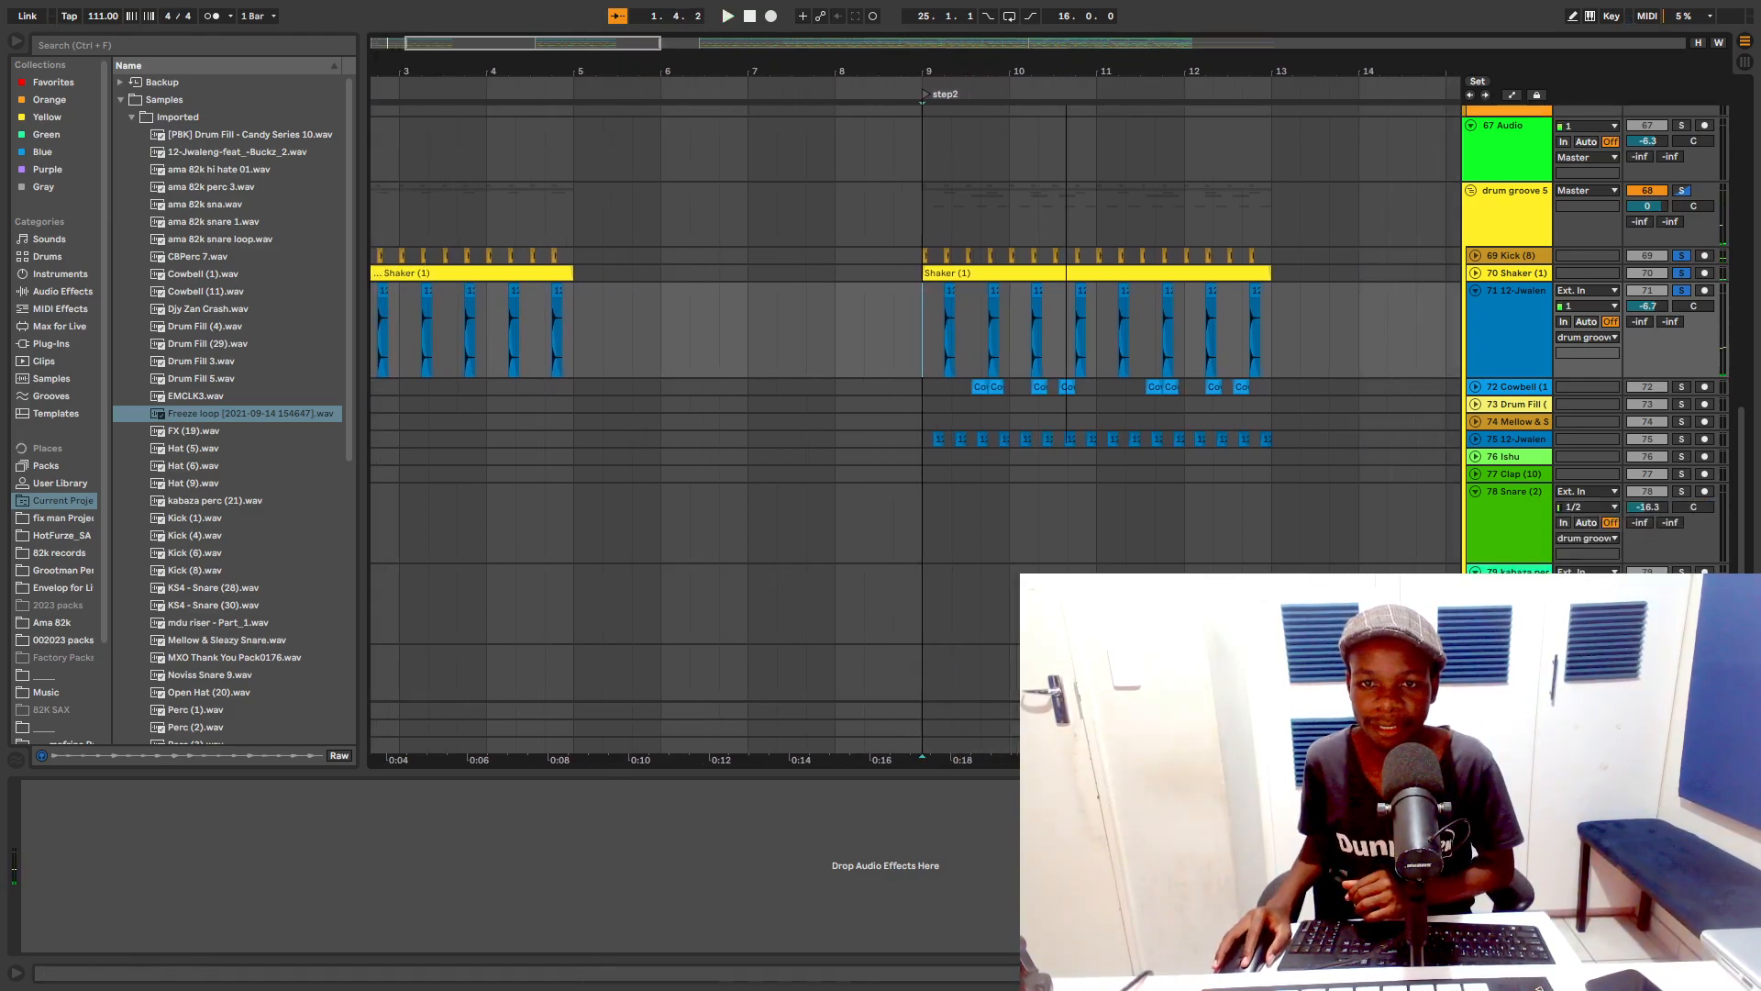
pyautogui.scroll(2, 1073, 438)
pyautogui.click(1476, 439)
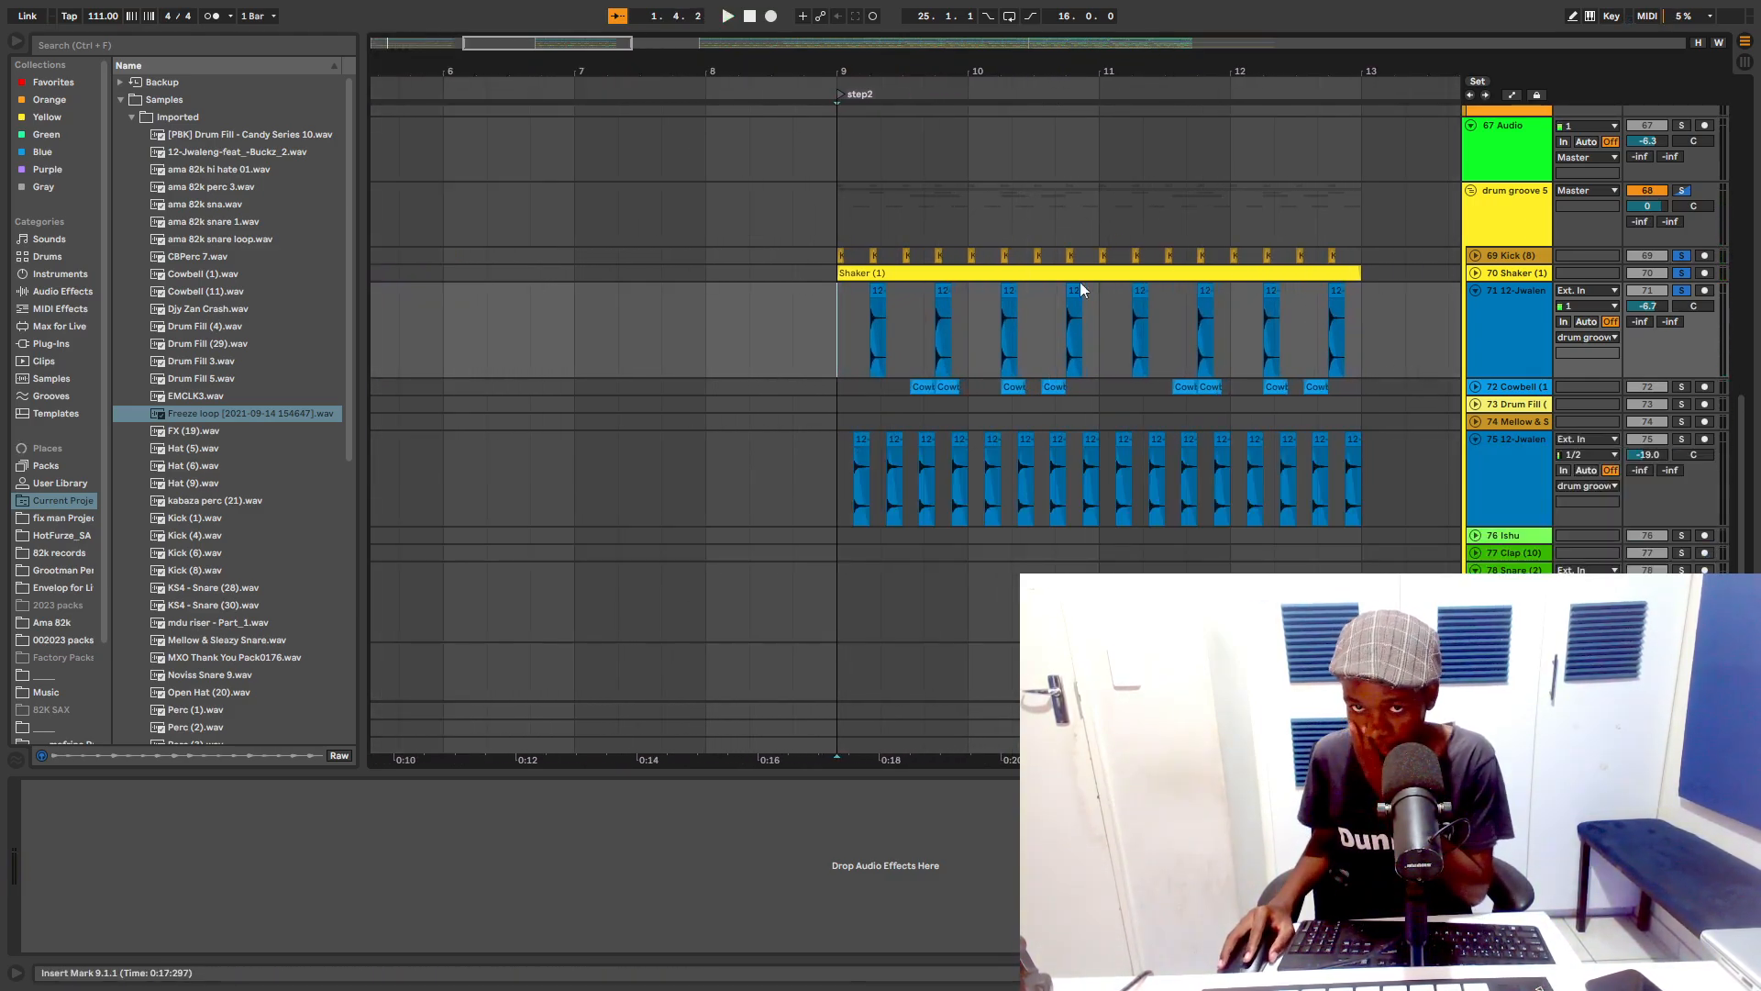
pyautogui.press('space')
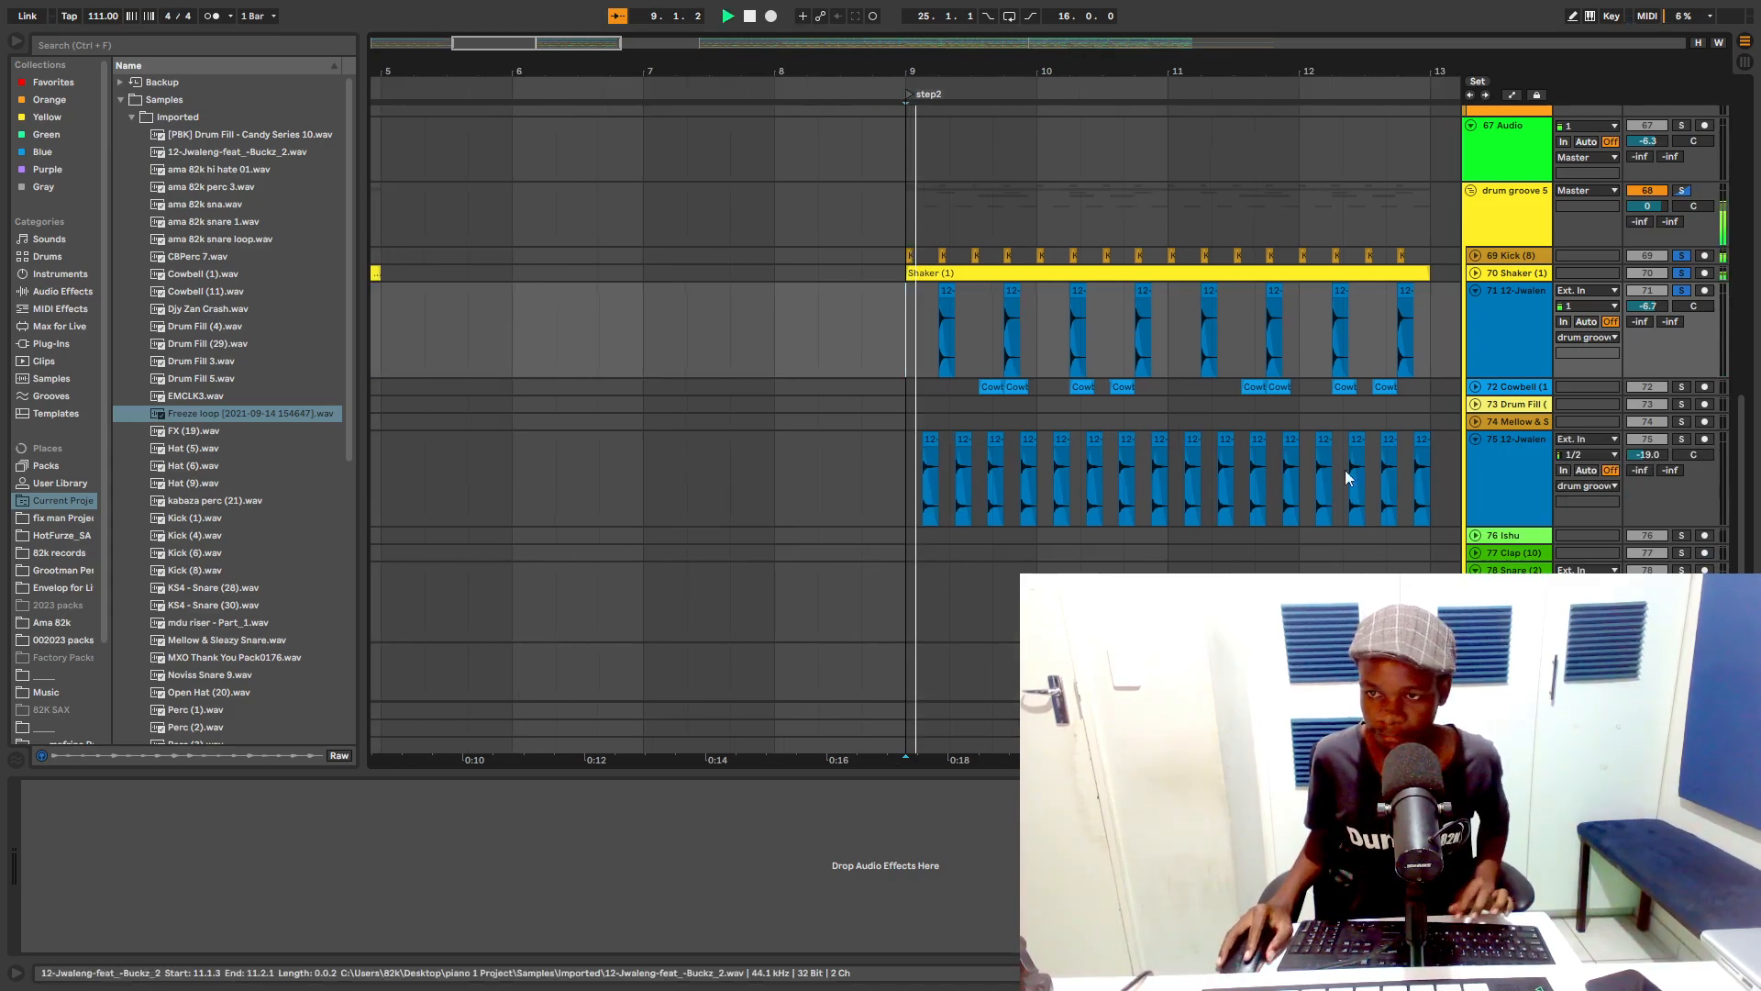
pyautogui.click(1475, 386)
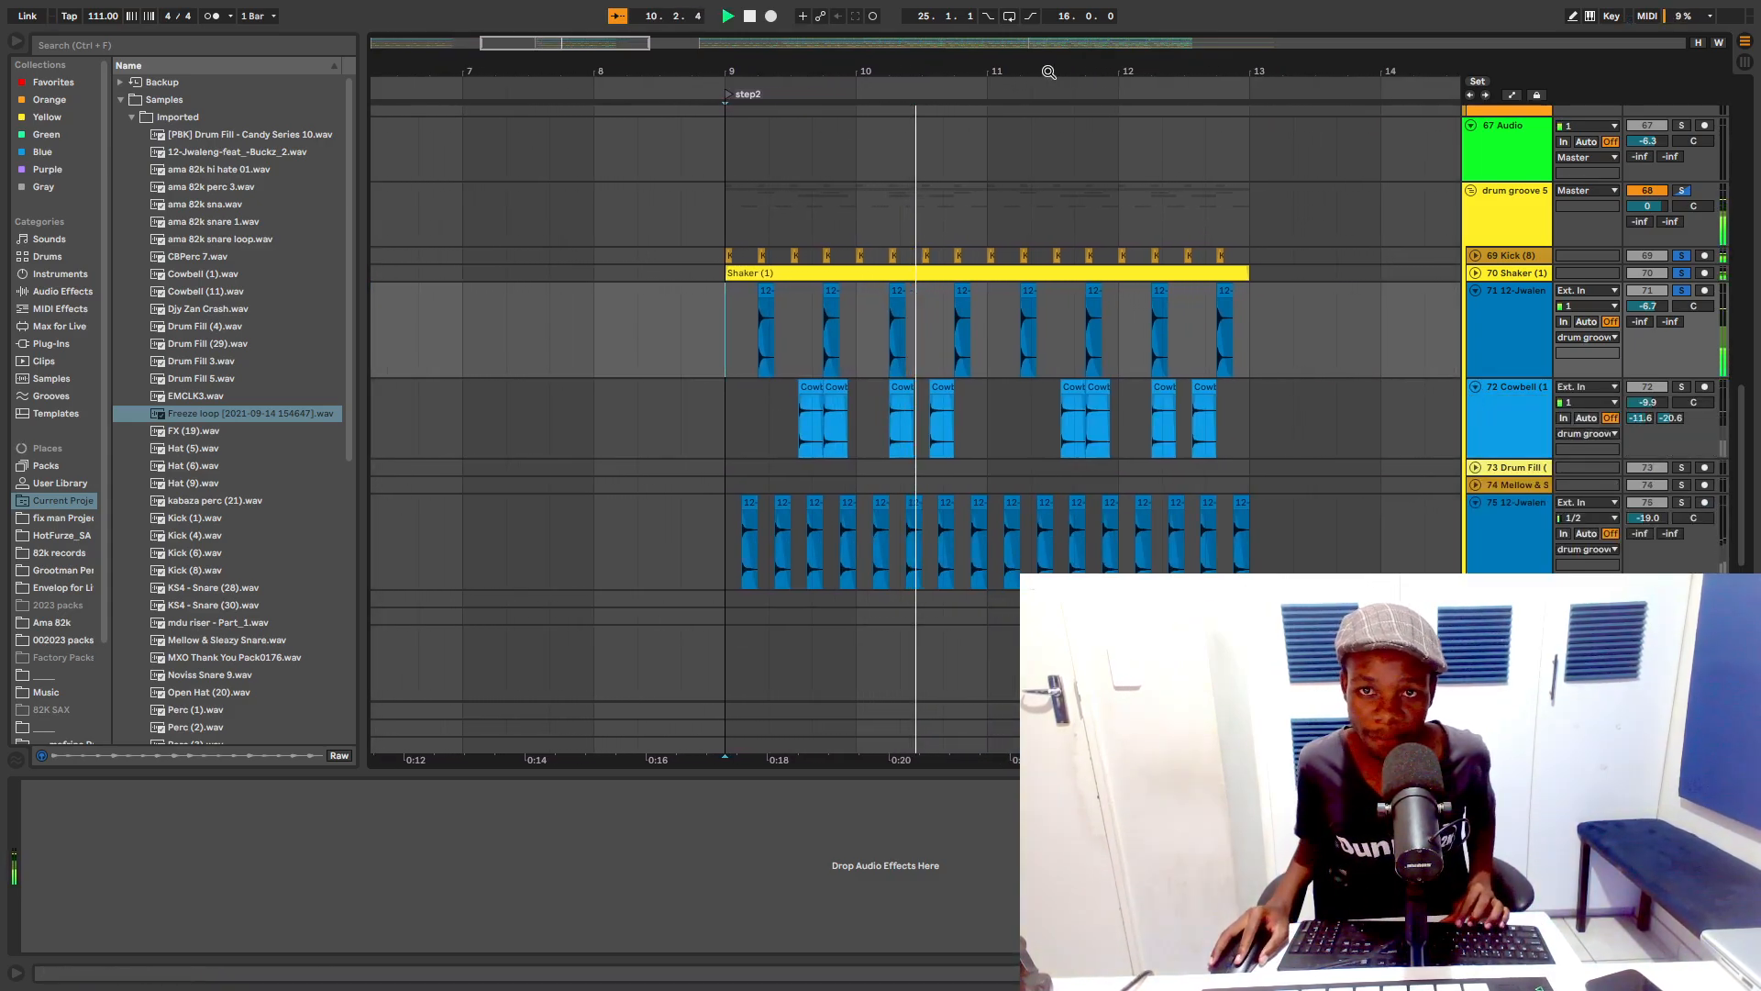
# Step: Solo the drum groove 4 group and expand its Cowbell (1) track 58
pyautogui.scroll(4, 1594, 273)
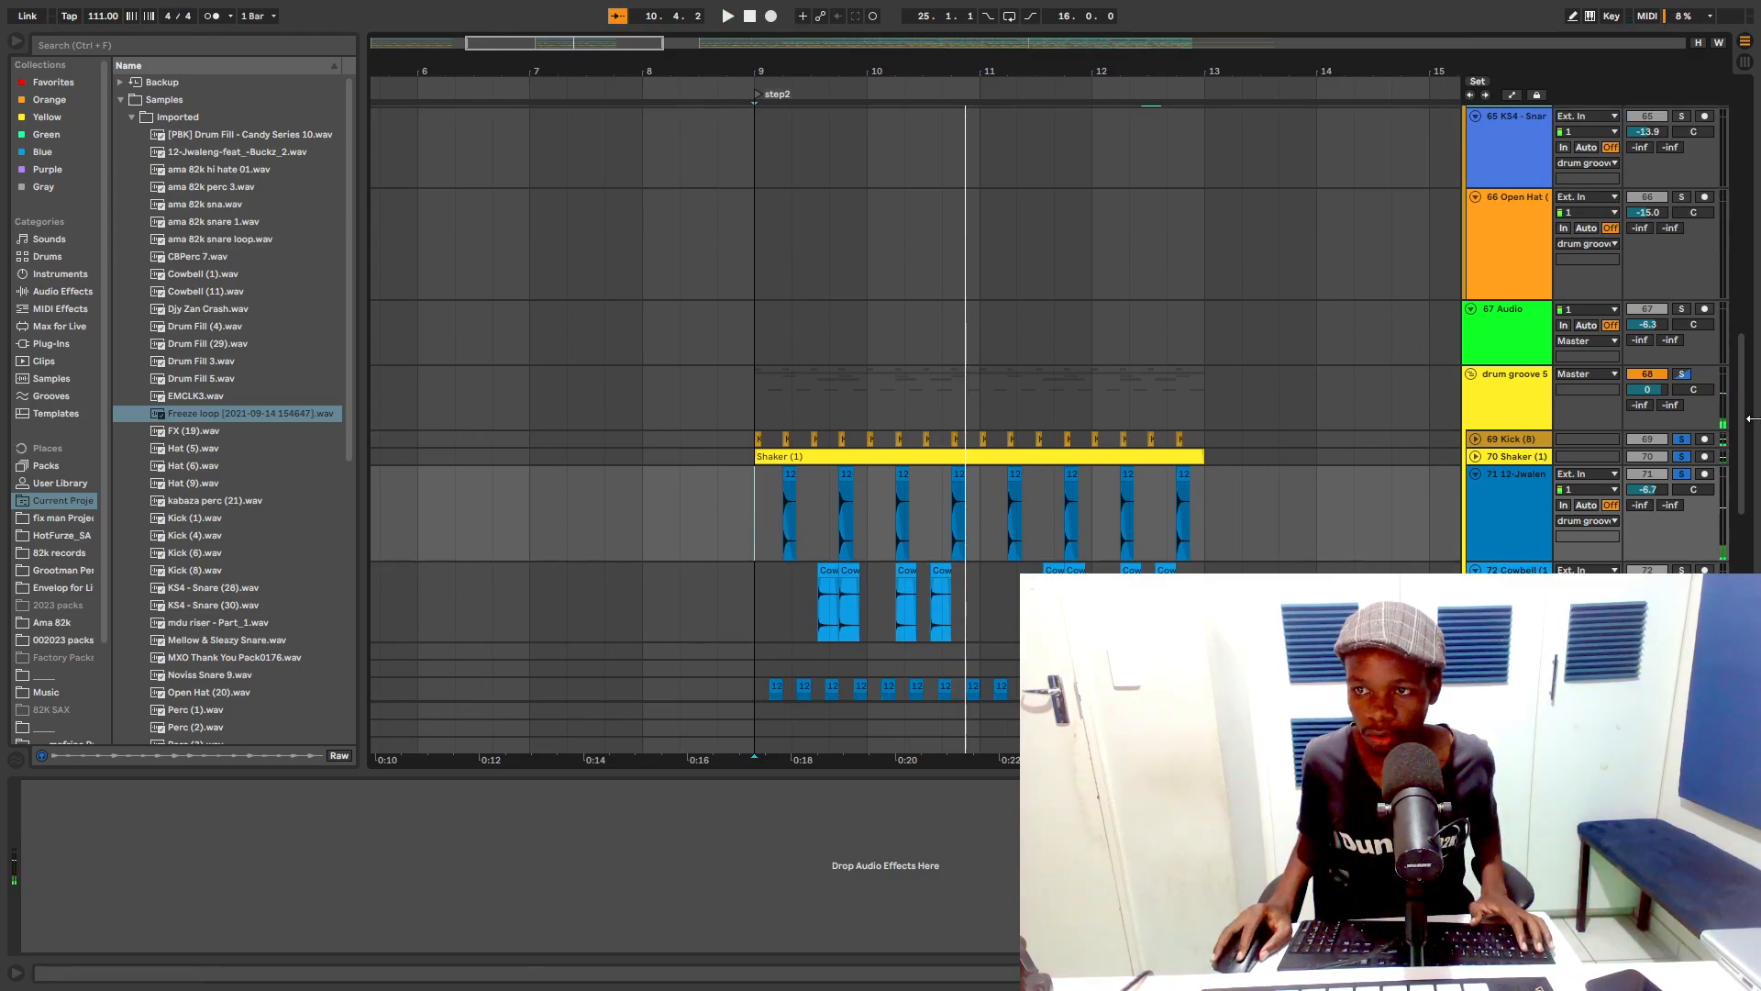
pyautogui.moveTo(1748, 410); pyautogui.dragTo(1734, 230)
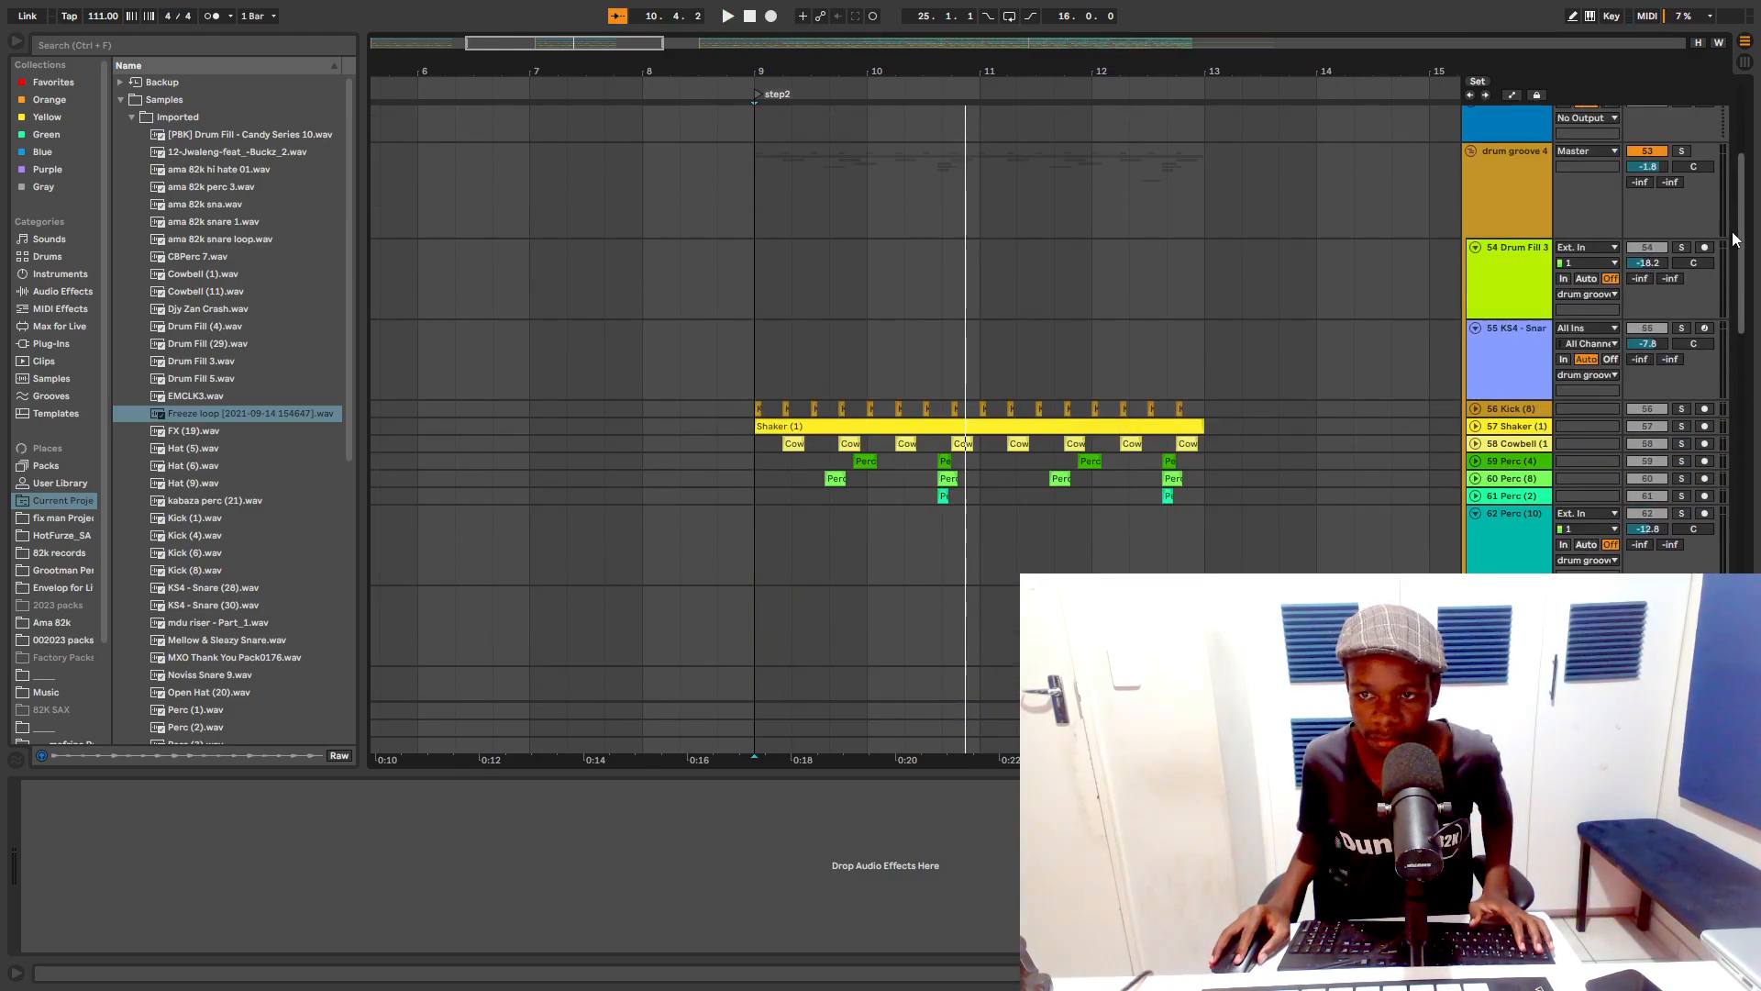
pyautogui.scroll(5, 1652, 347)
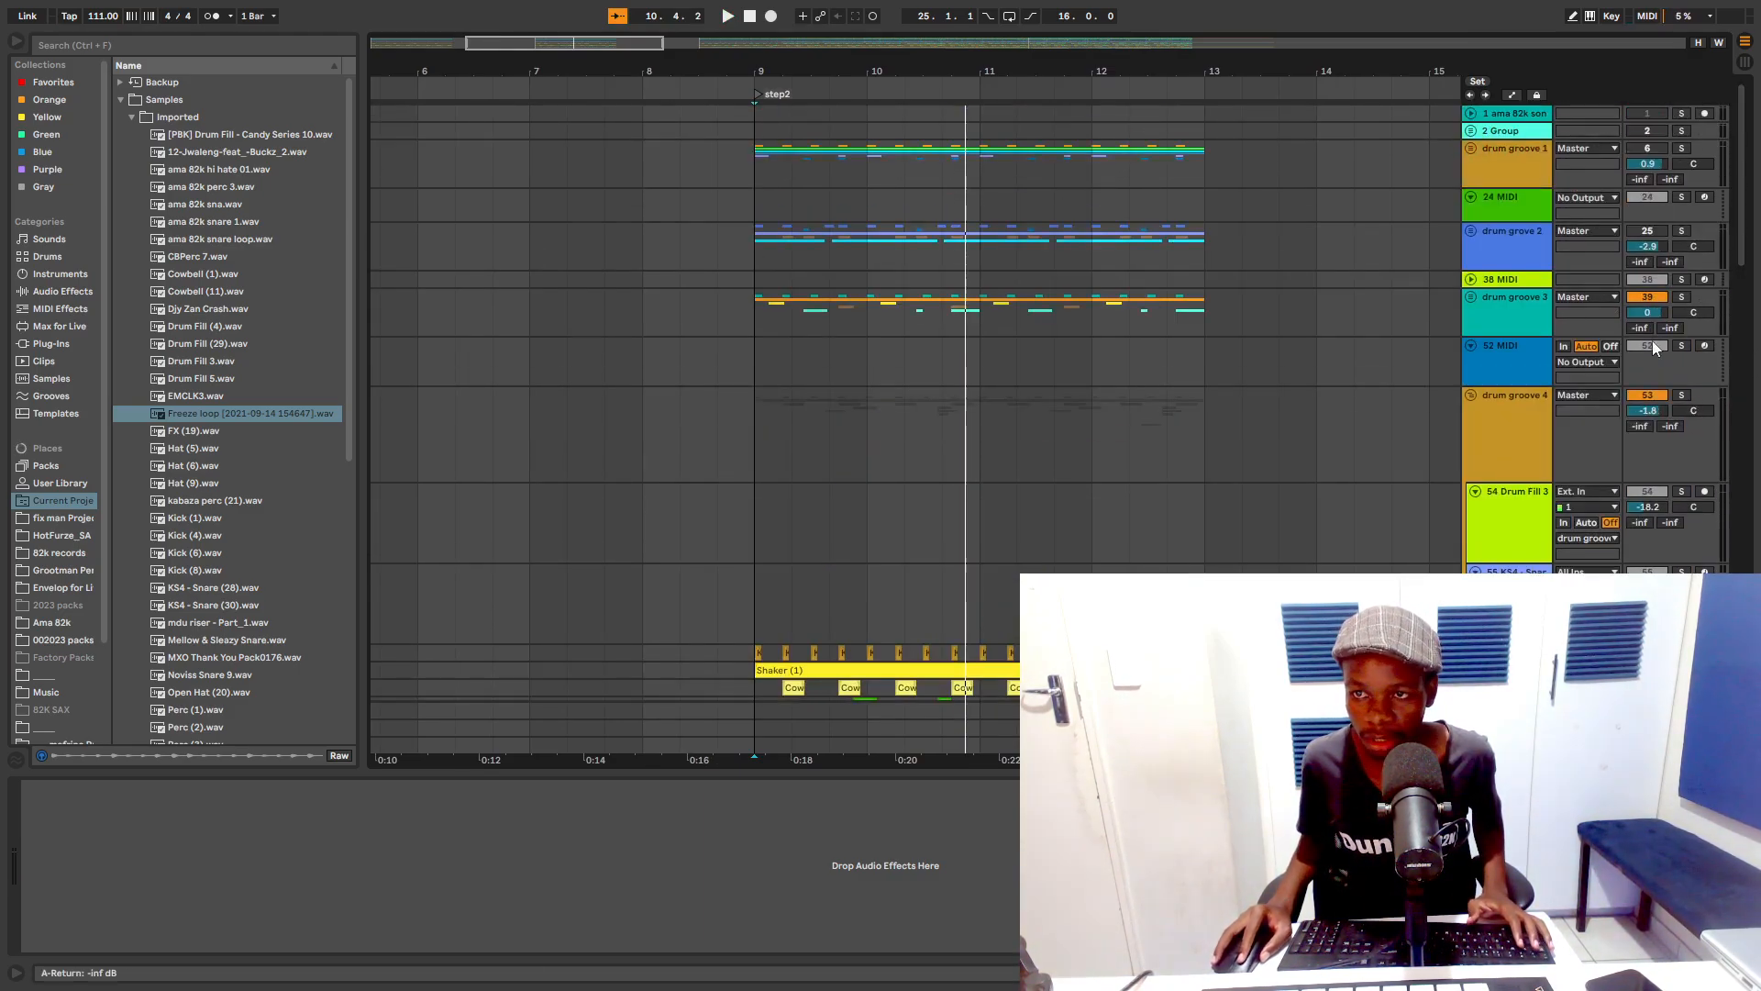
pyautogui.click(1679, 396)
pyautogui.scroll(-5, 1257, 357)
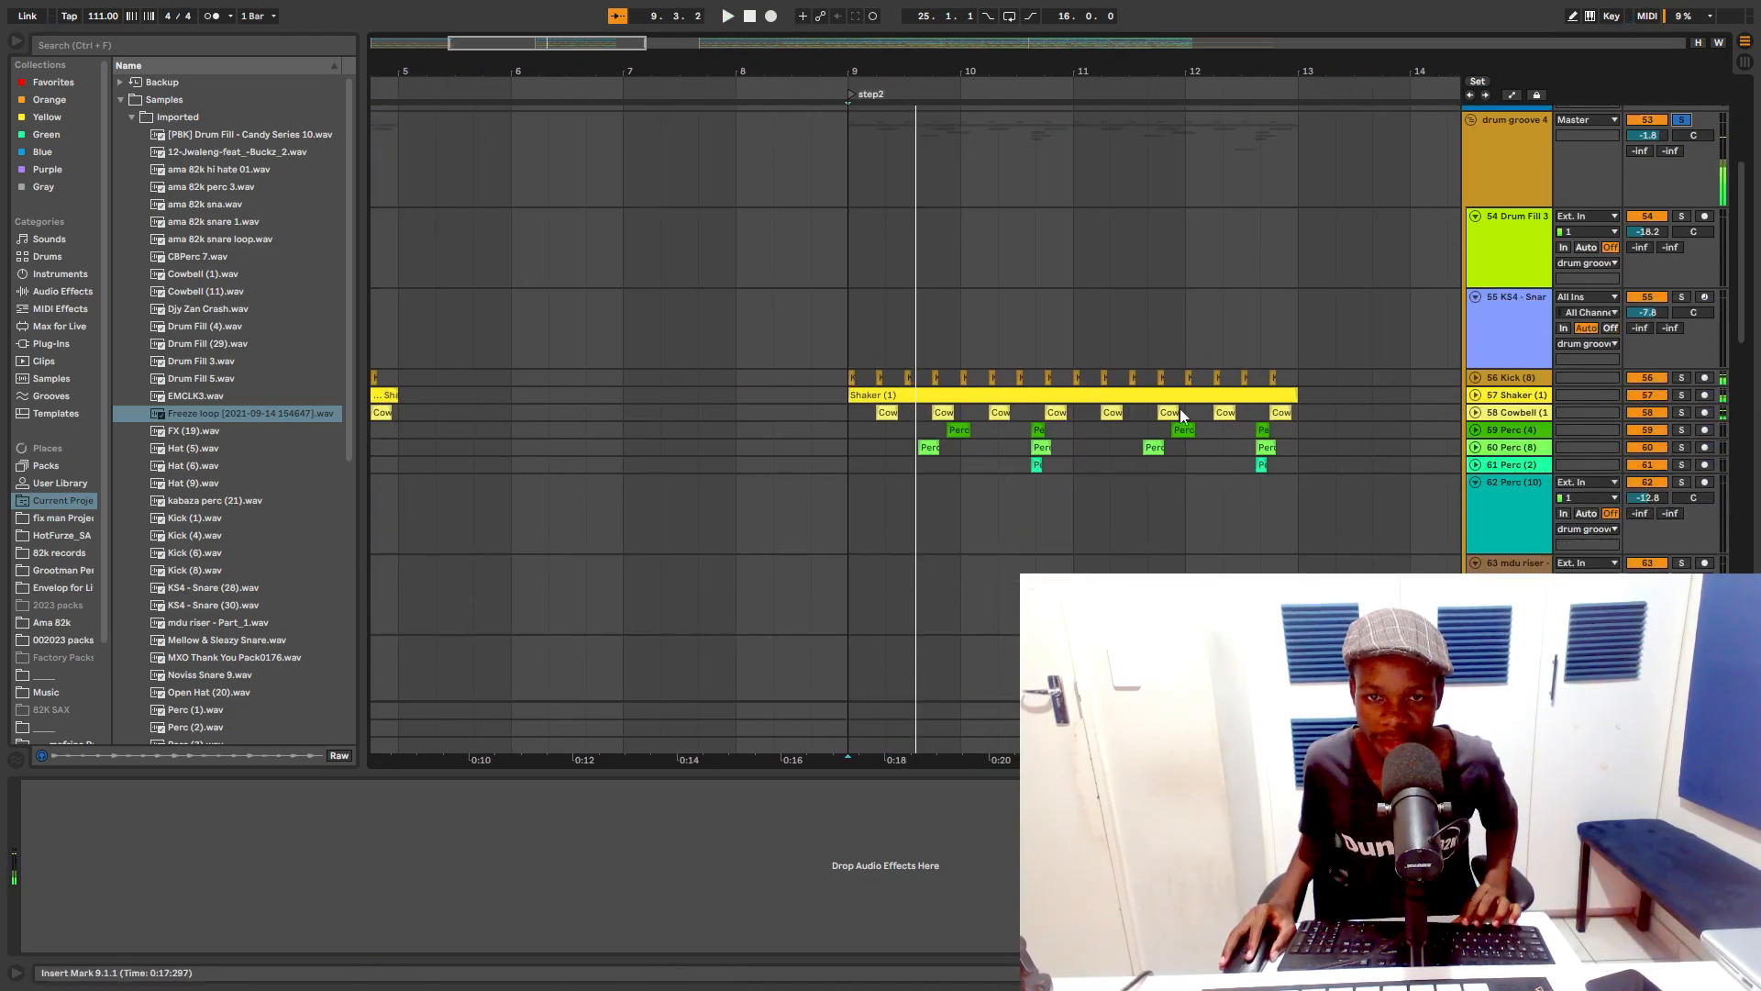
pyautogui.click(1479, 412)
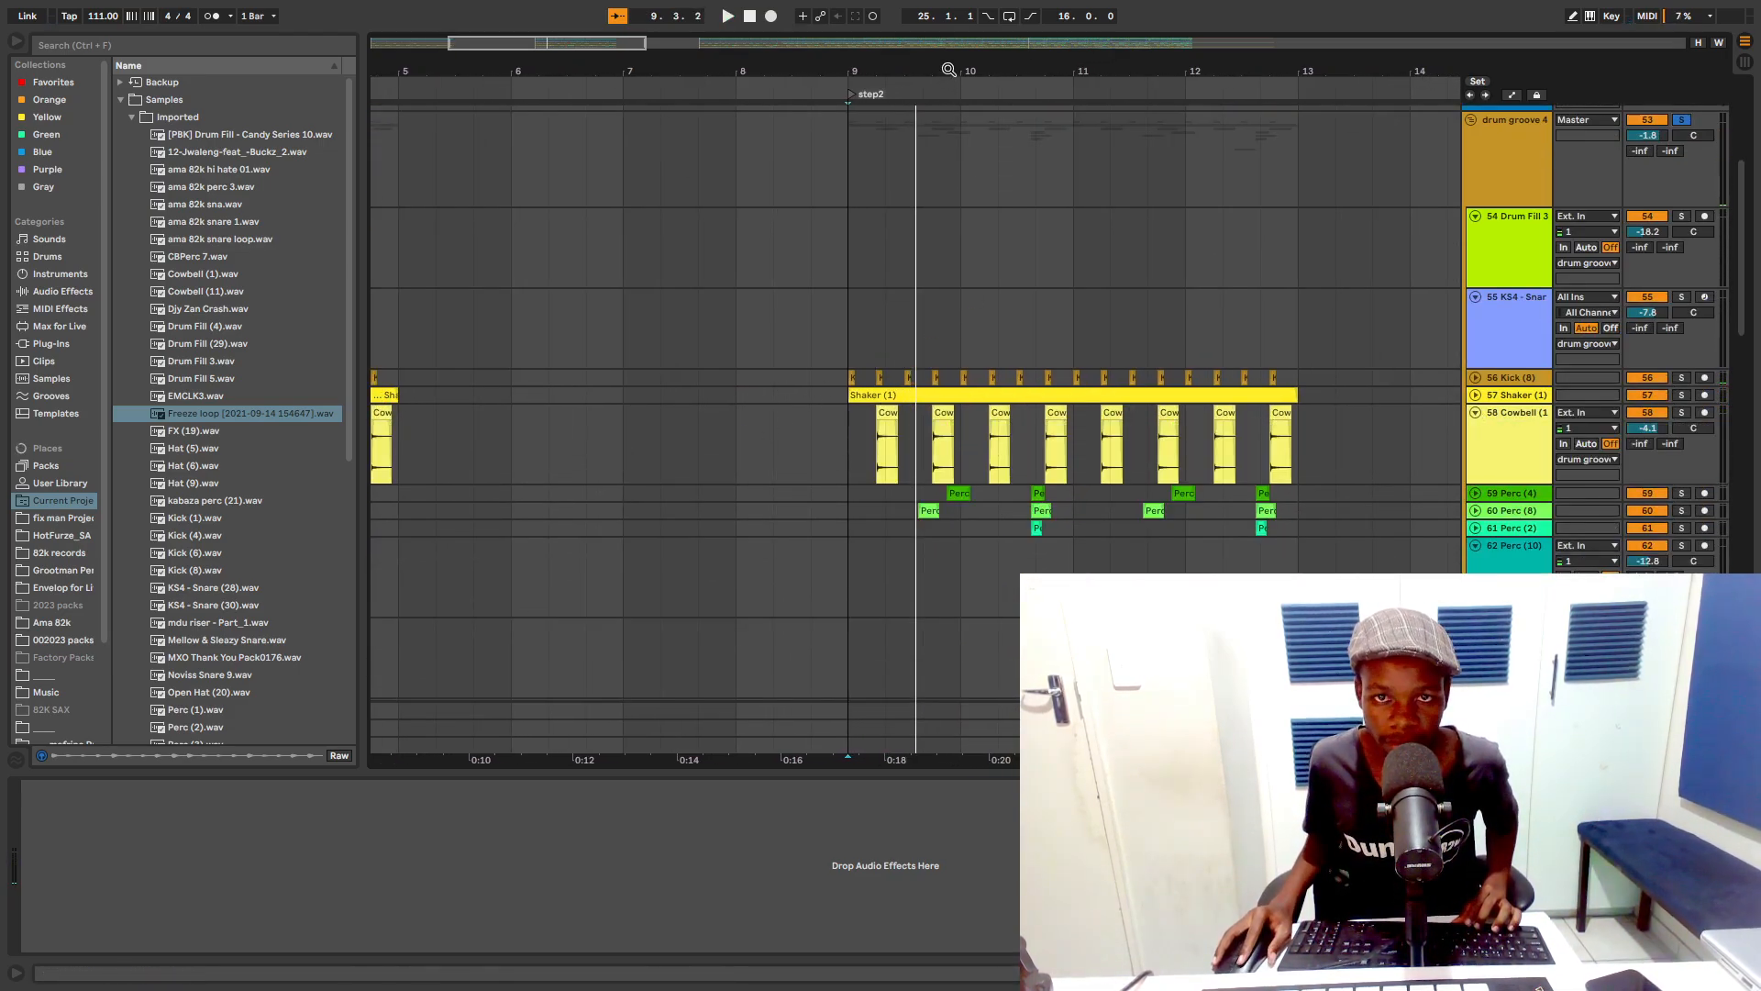
# Step: Play drum groove 4's step2 section from bar 9
pyautogui.moveTo(948, 69); pyautogui.dragTo(949, 174)
pyautogui.click(475, 456)
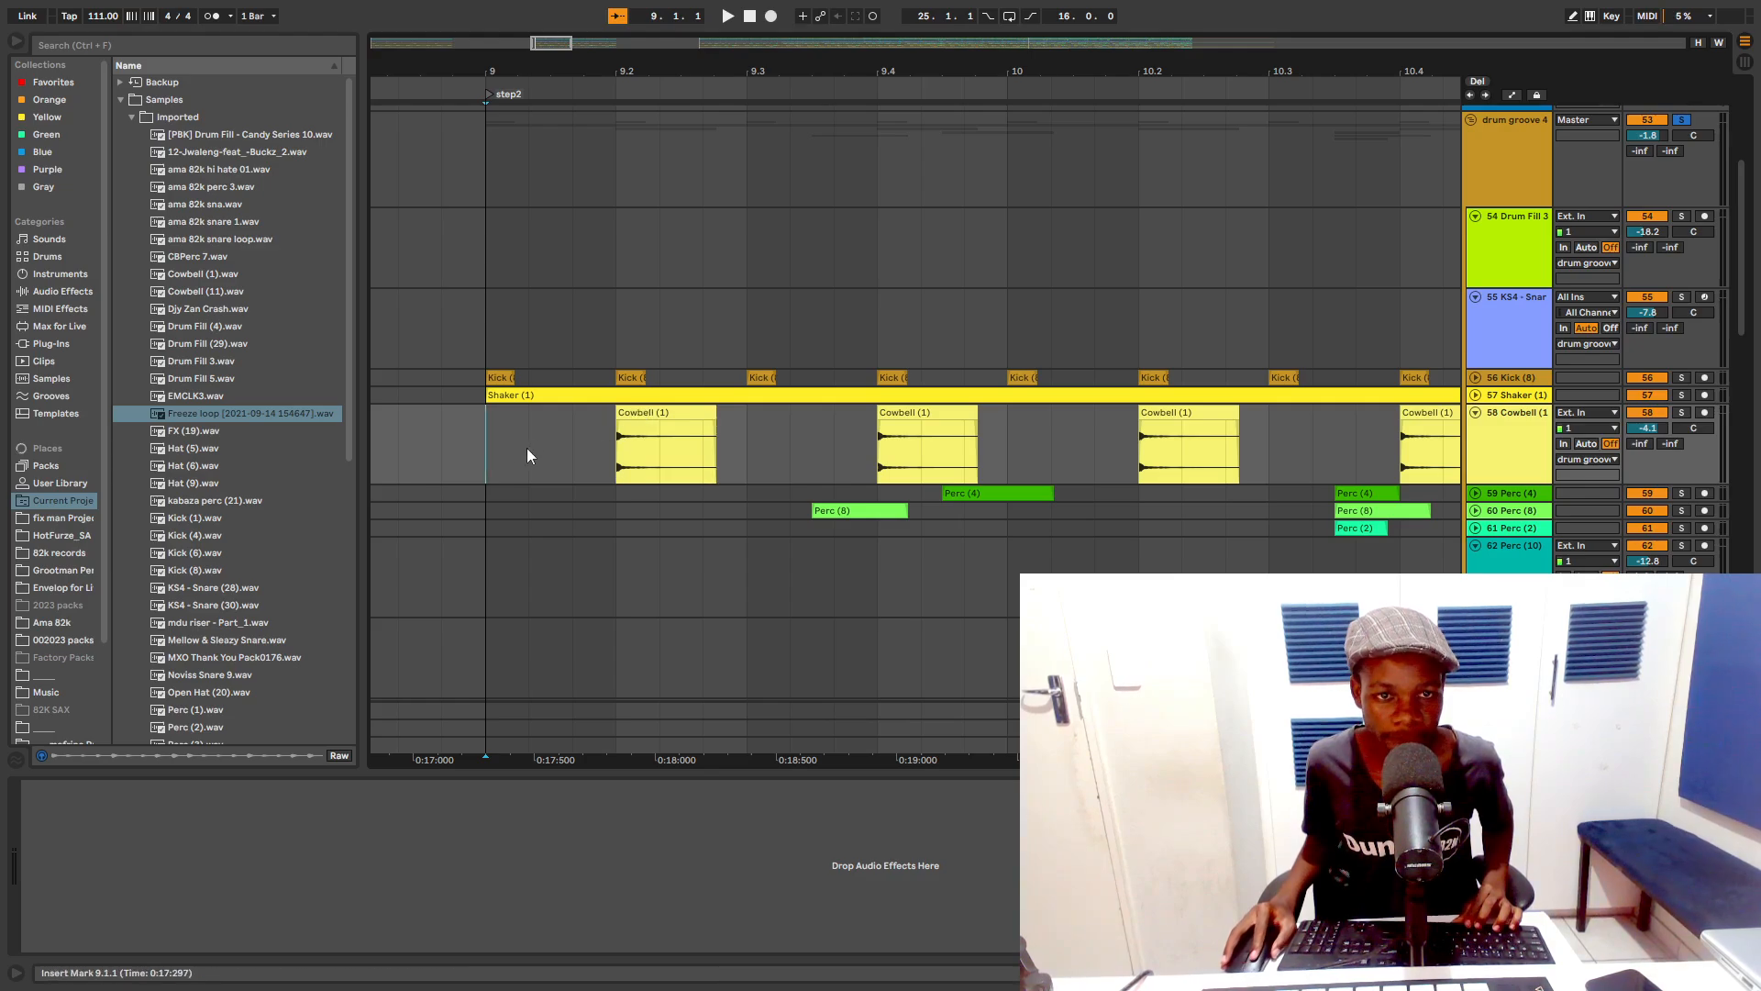
pyautogui.press('space')
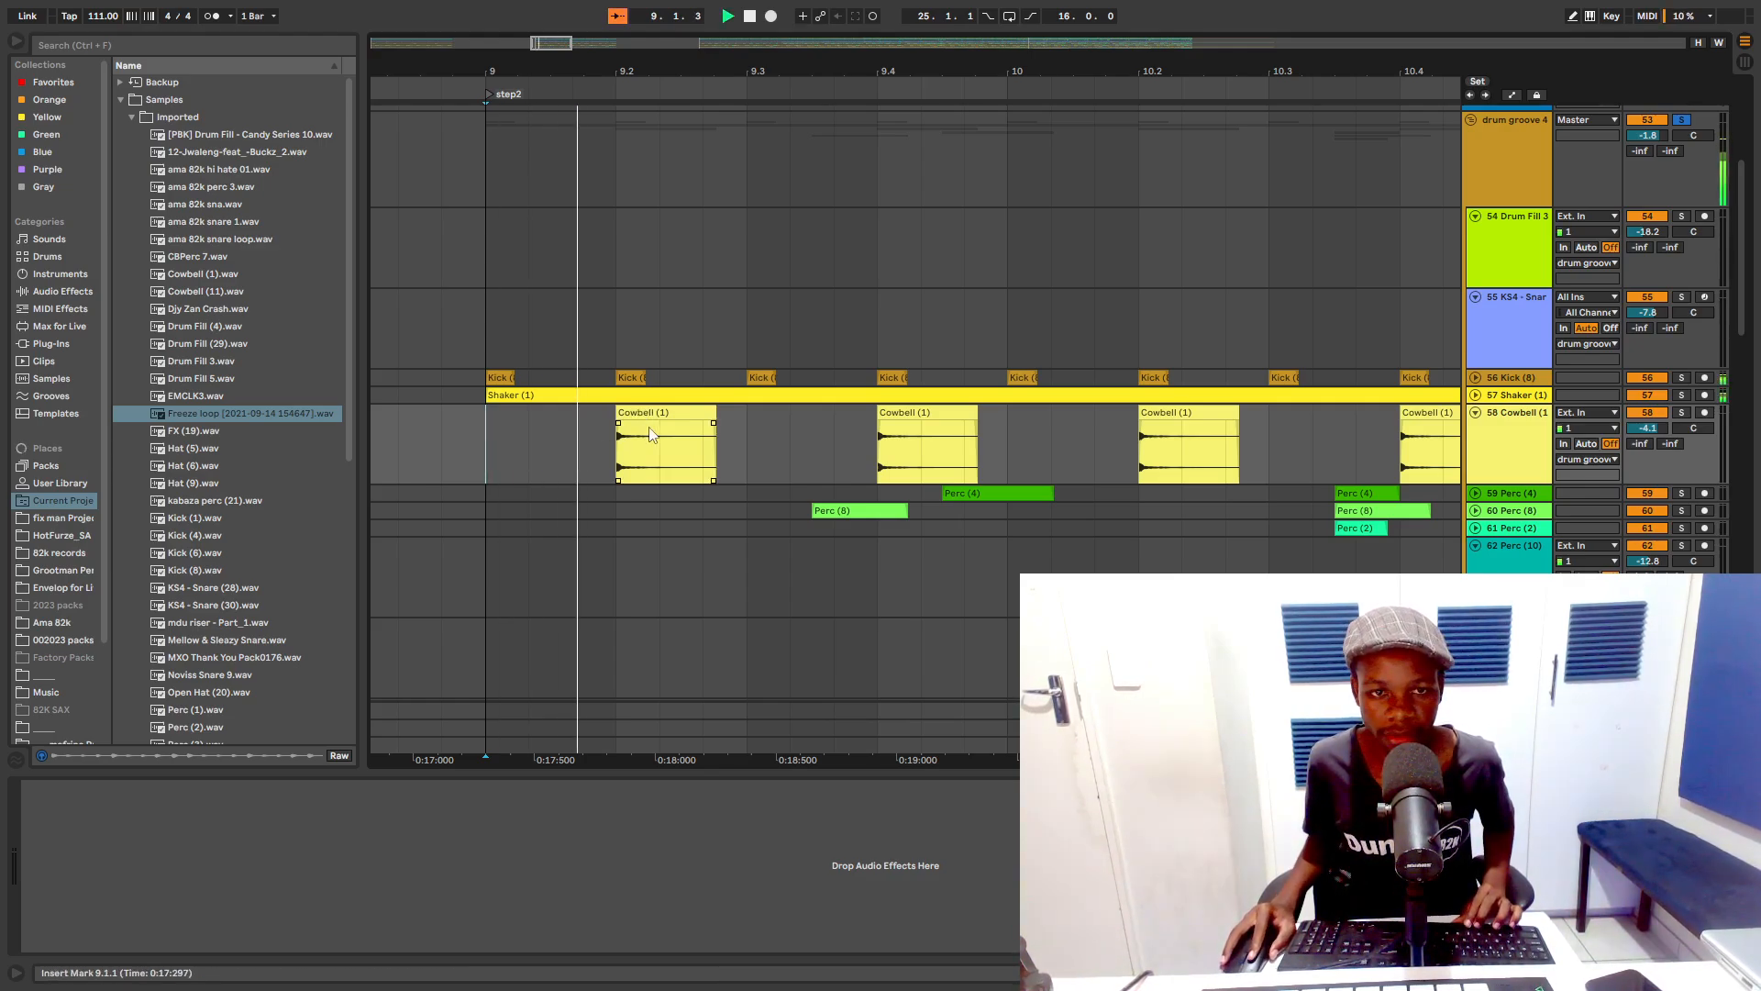
pyautogui.press('space')
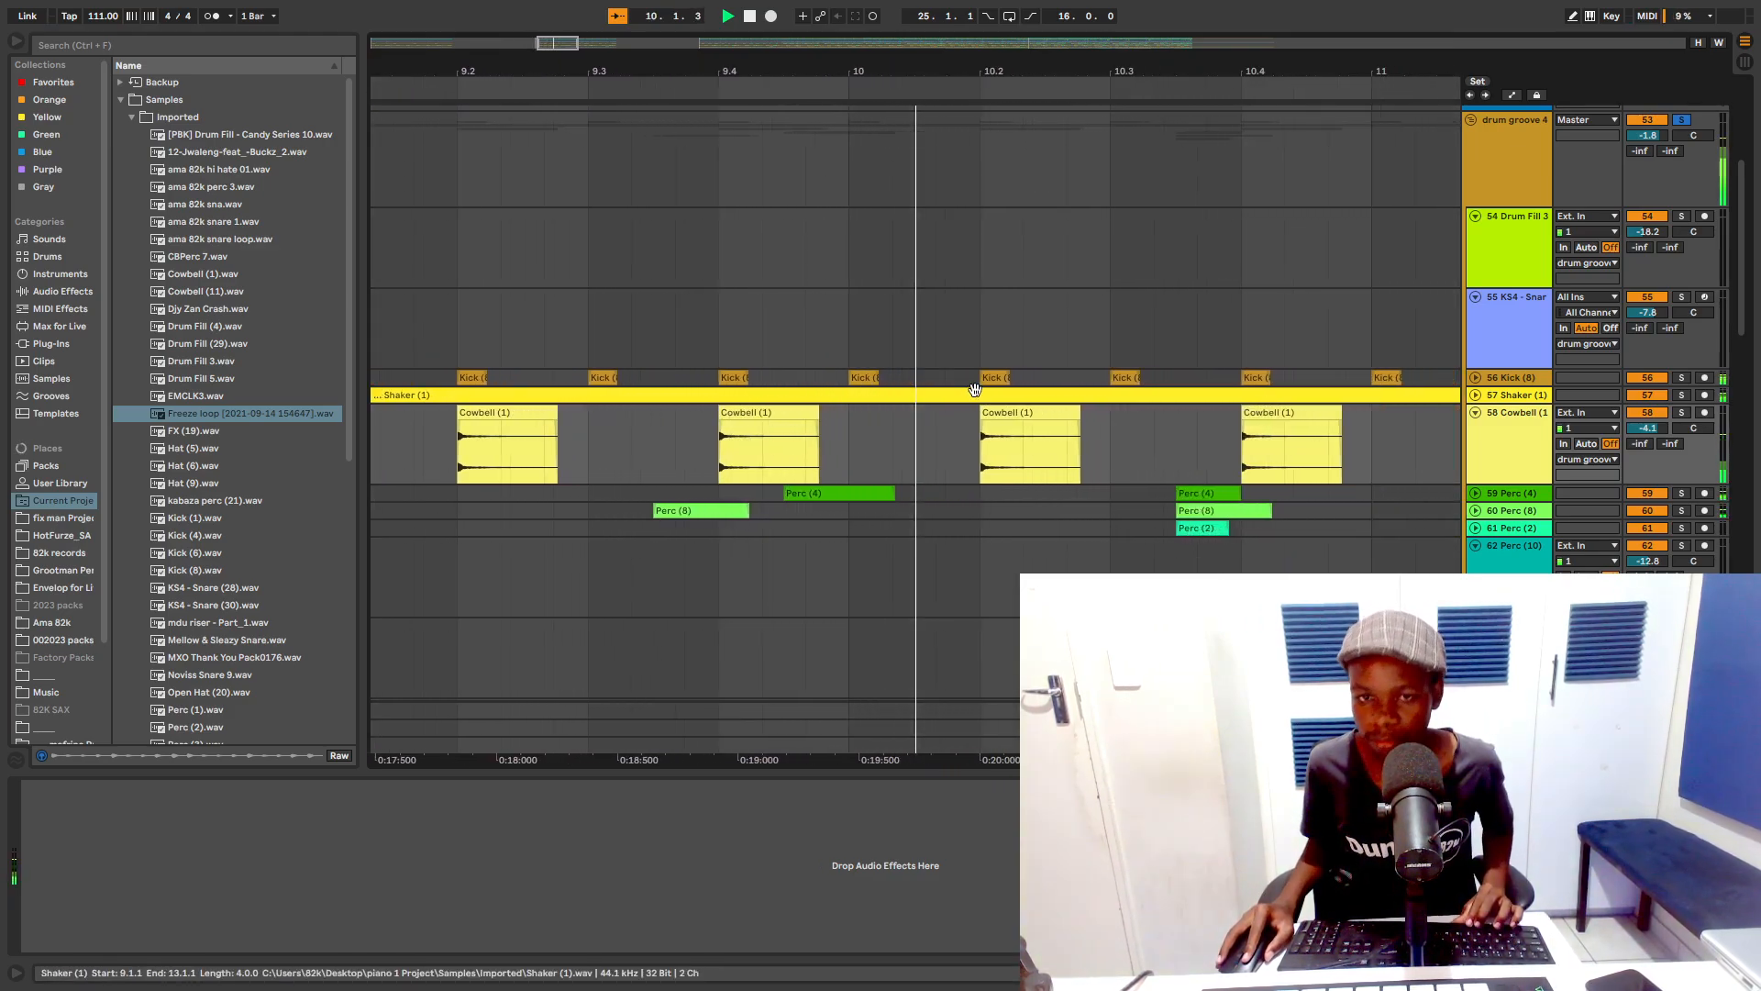
# Step: Select the Cowbell (1) clips at 9.2.1 and 9.4.1 on track 58 to point out the step2 cowbell pattern
pyautogui.click(462, 417)
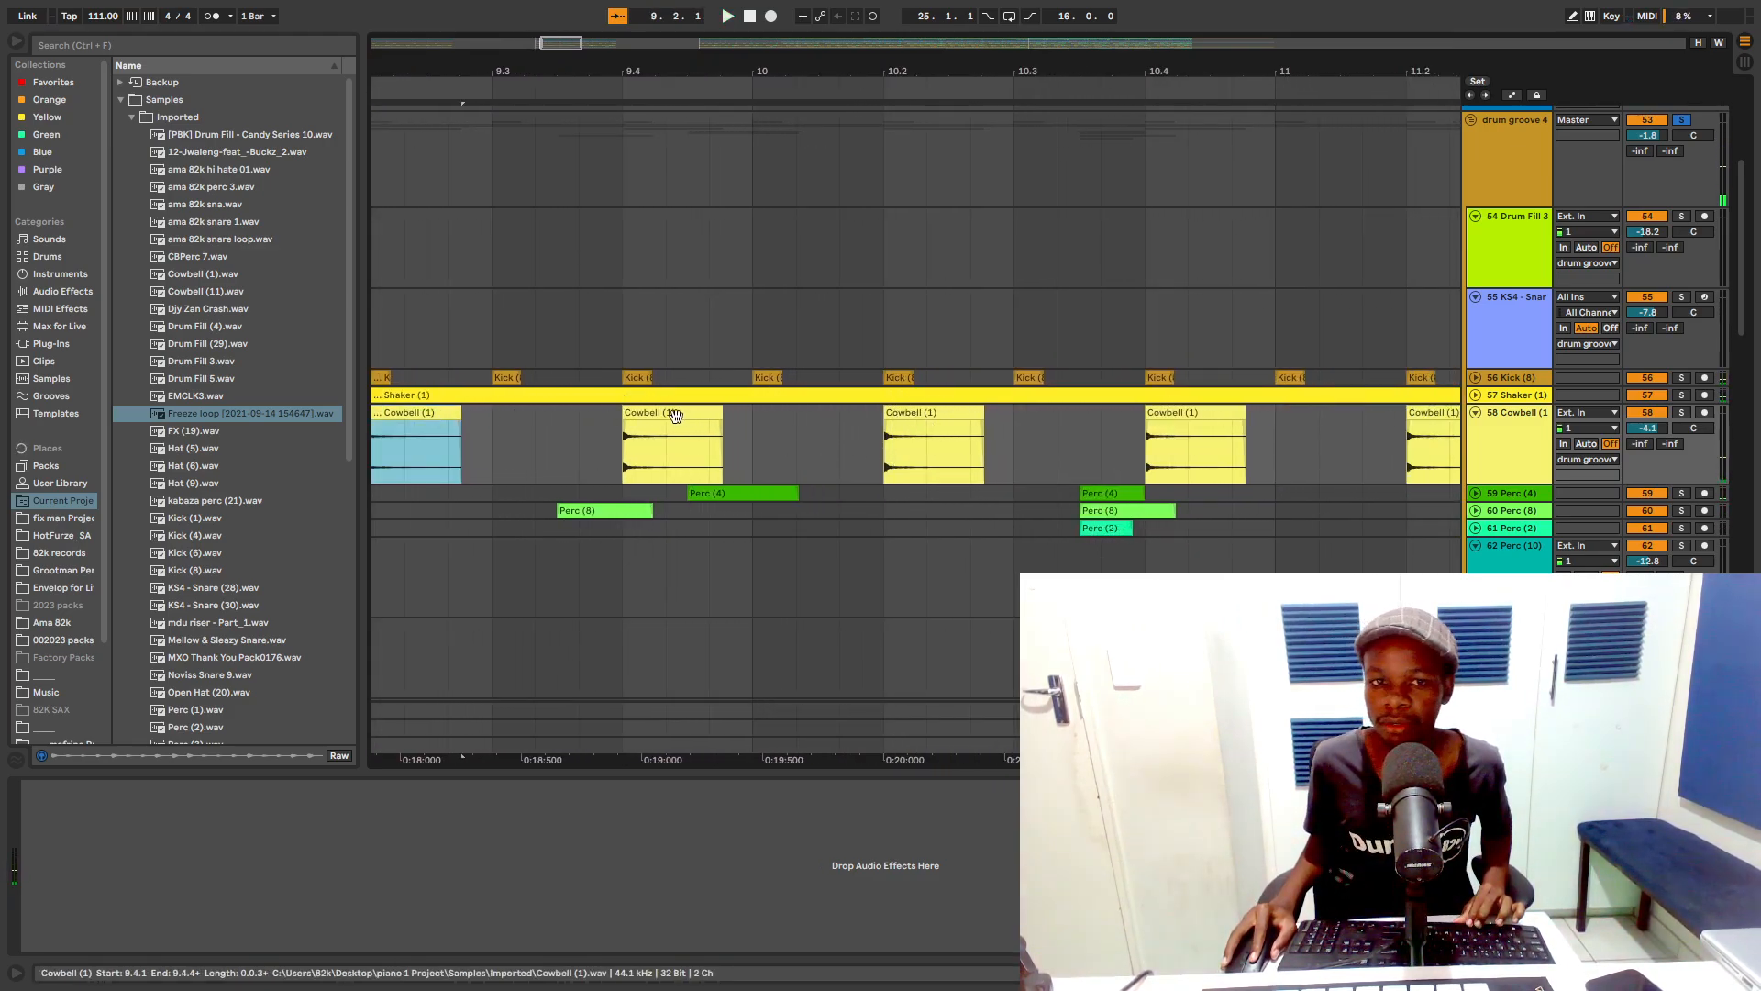
pyautogui.click(676, 409)
pyautogui.moveTo(964, 71); pyautogui.dragTo(964, 18)
pyautogui.scroll(-3, 1292, 435)
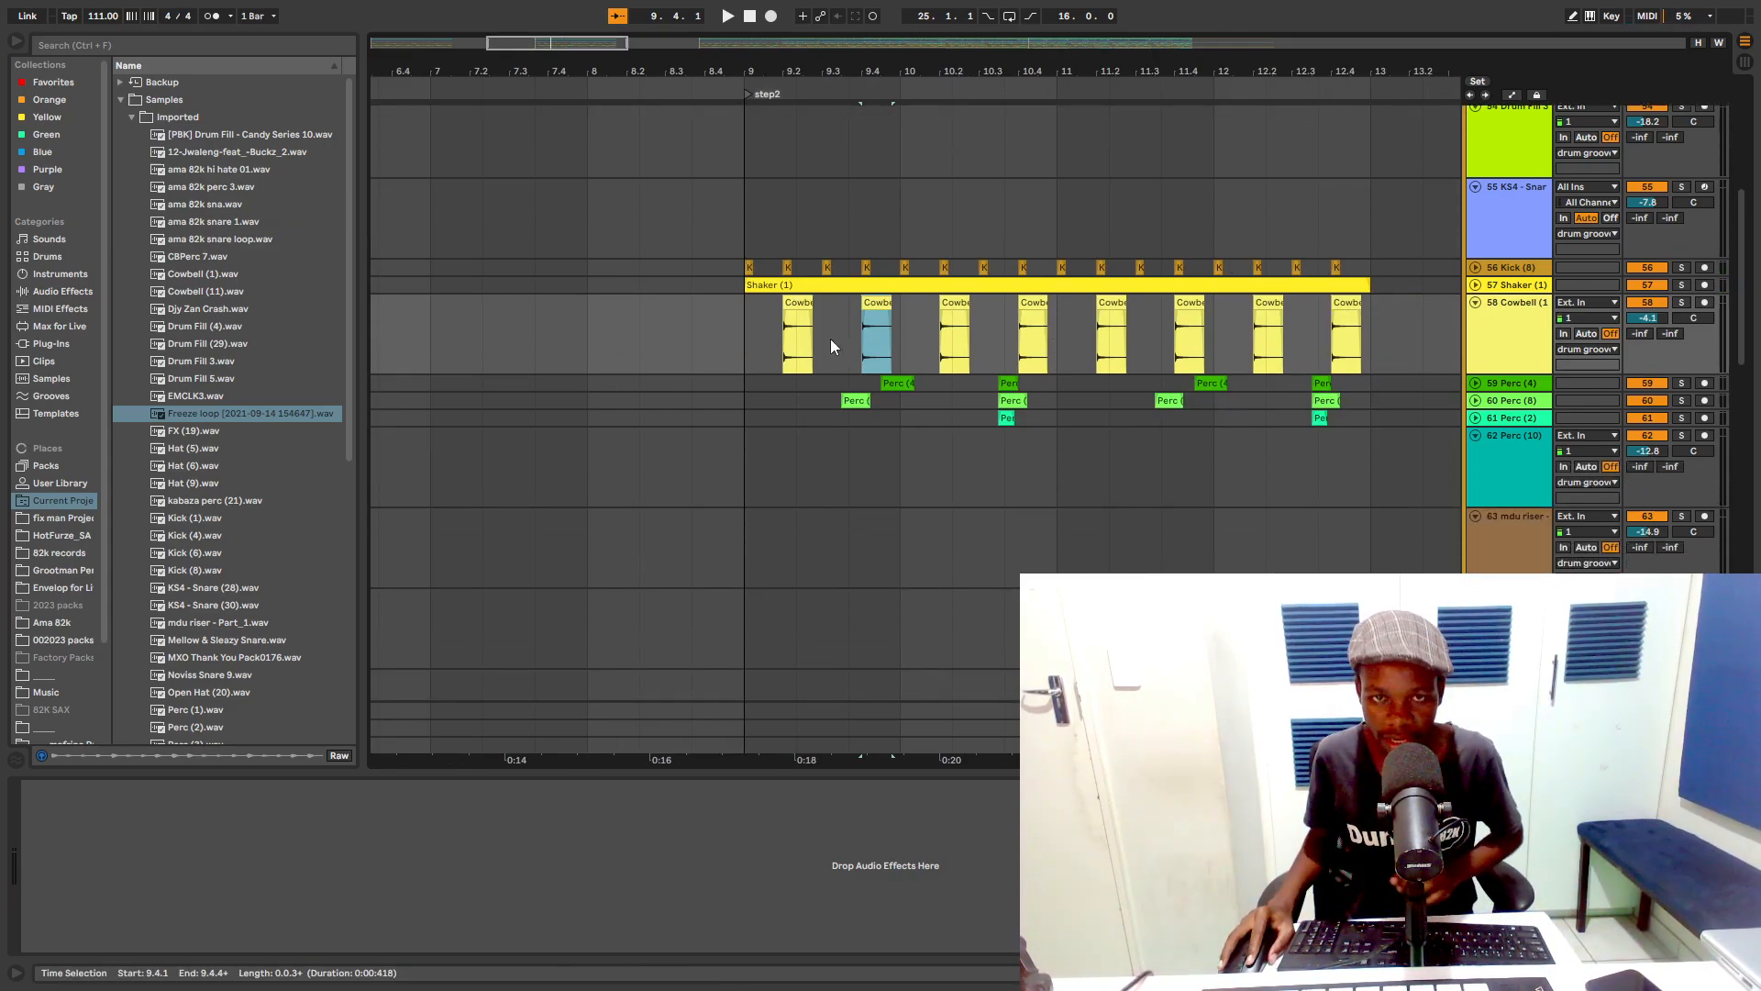
pyautogui.click(791, 305)
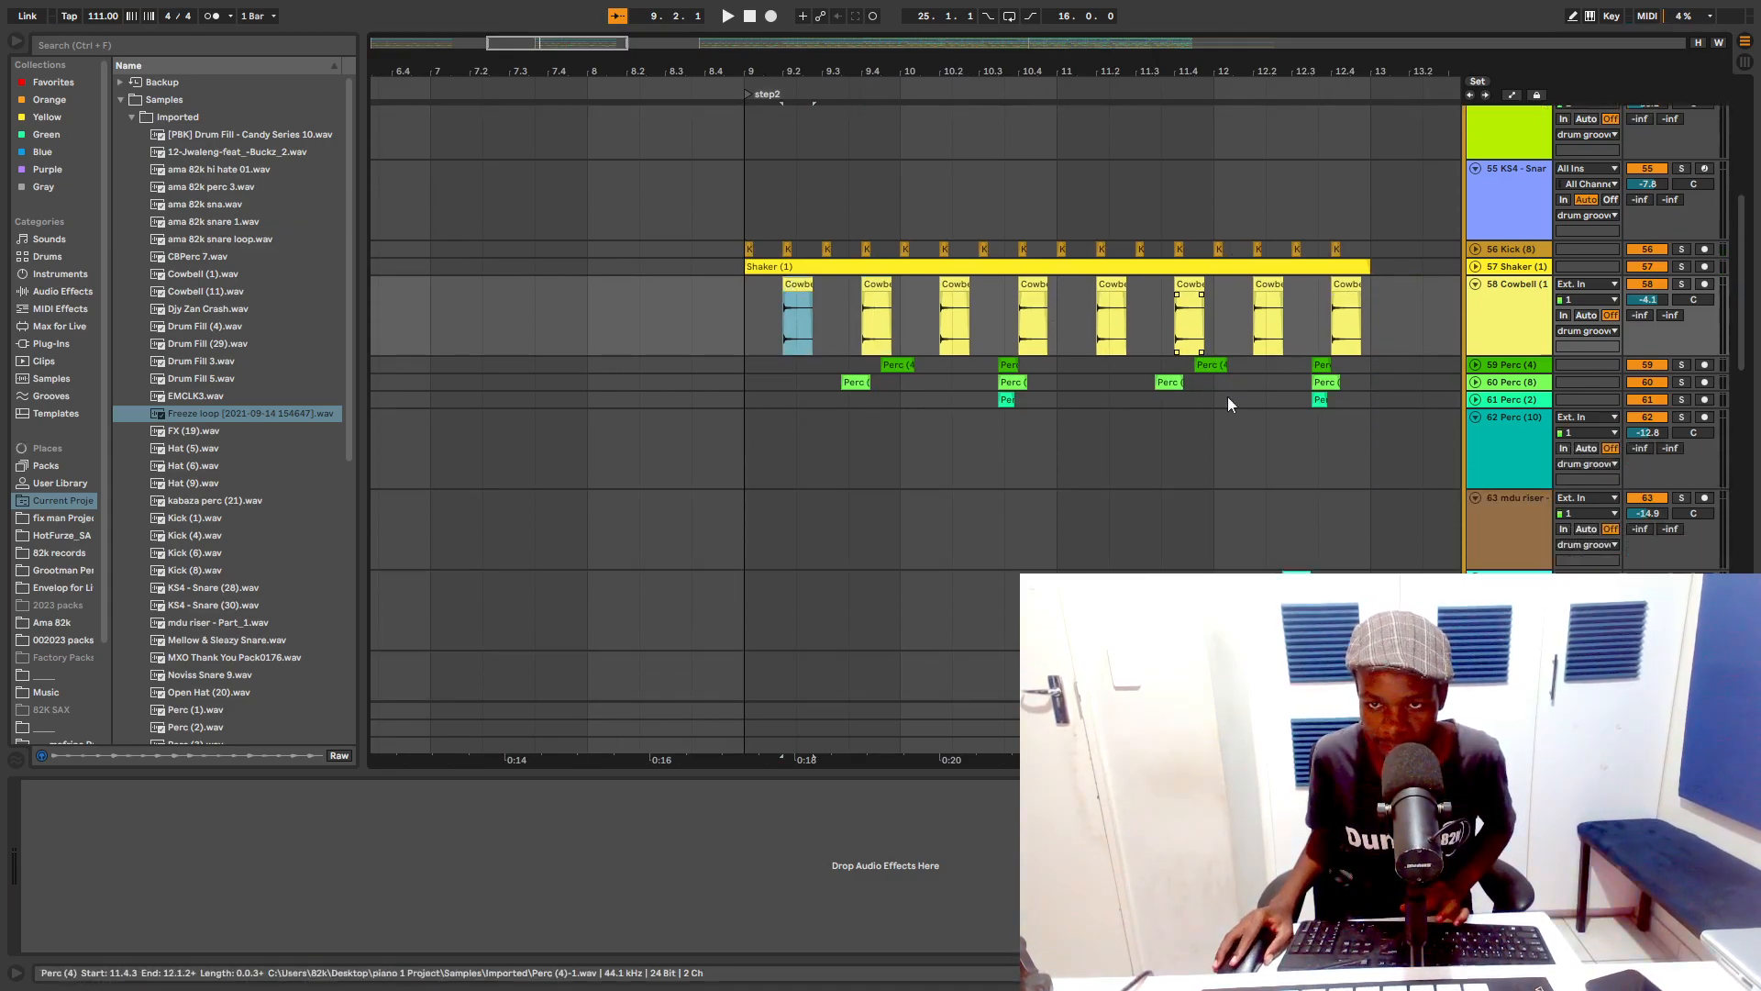
# Step: Solo the drum groove 5 group and play its step2 section from bar 9
pyautogui.scroll(-10, 1228, 396)
pyautogui.scroll(-1, 1210, 467)
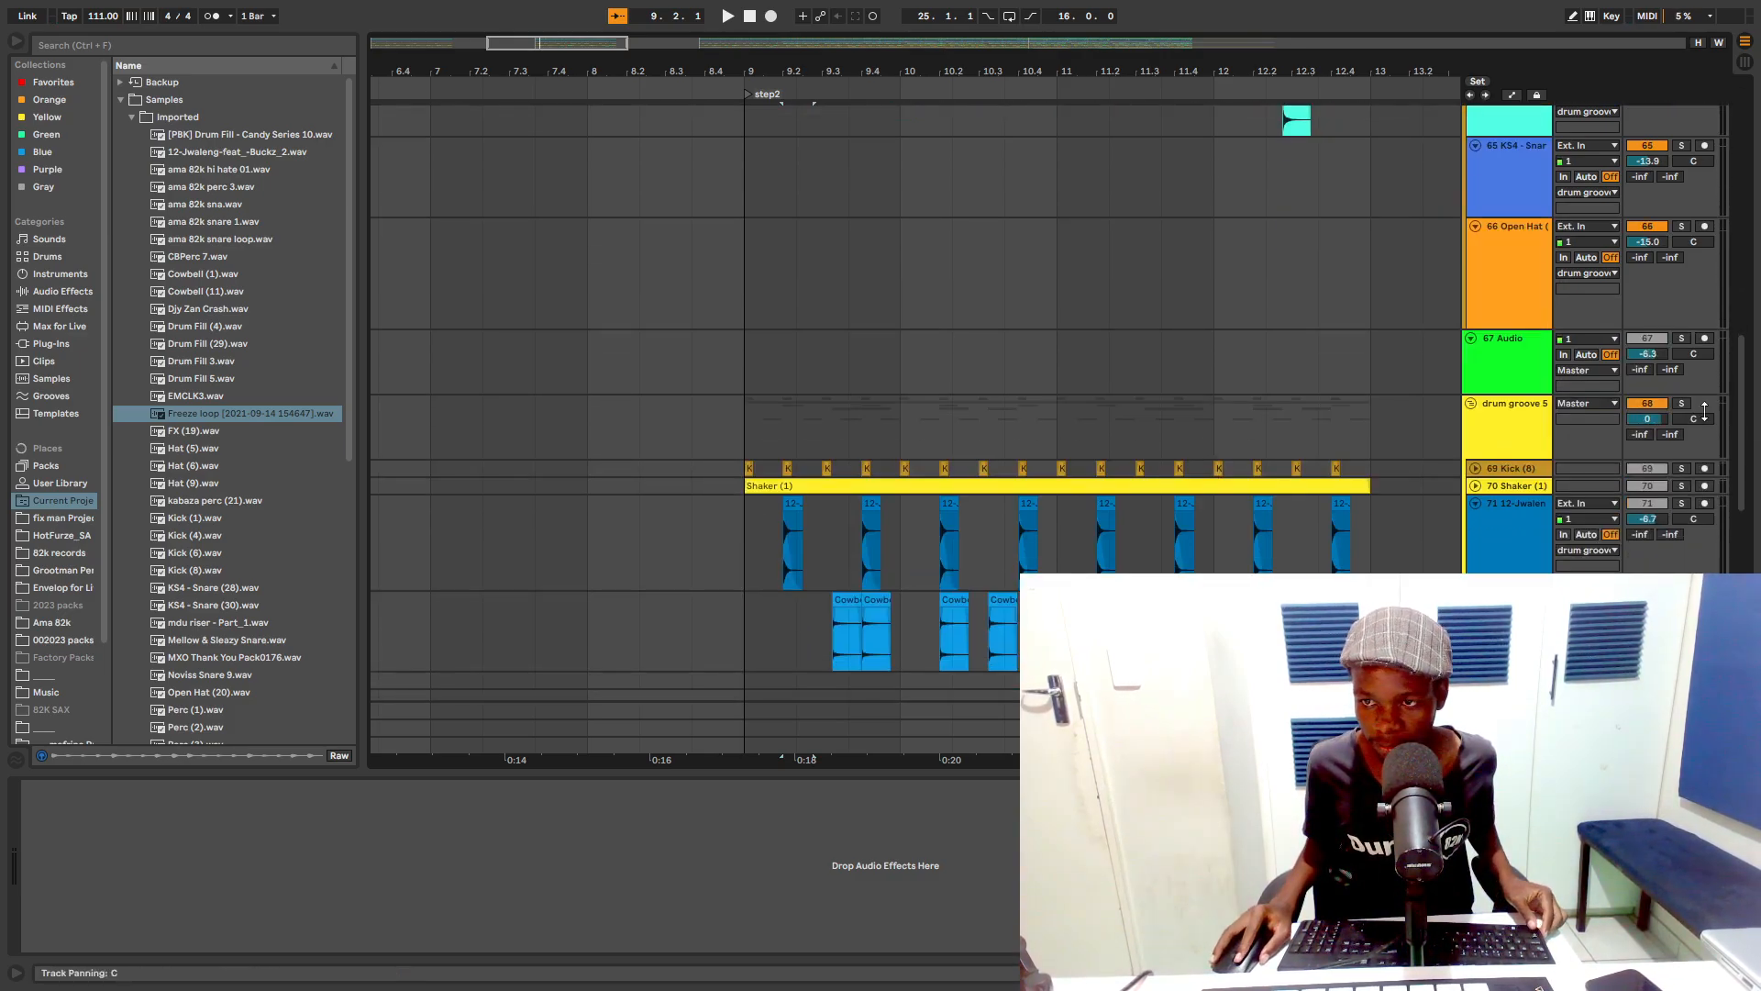
pyautogui.click(1692, 408)
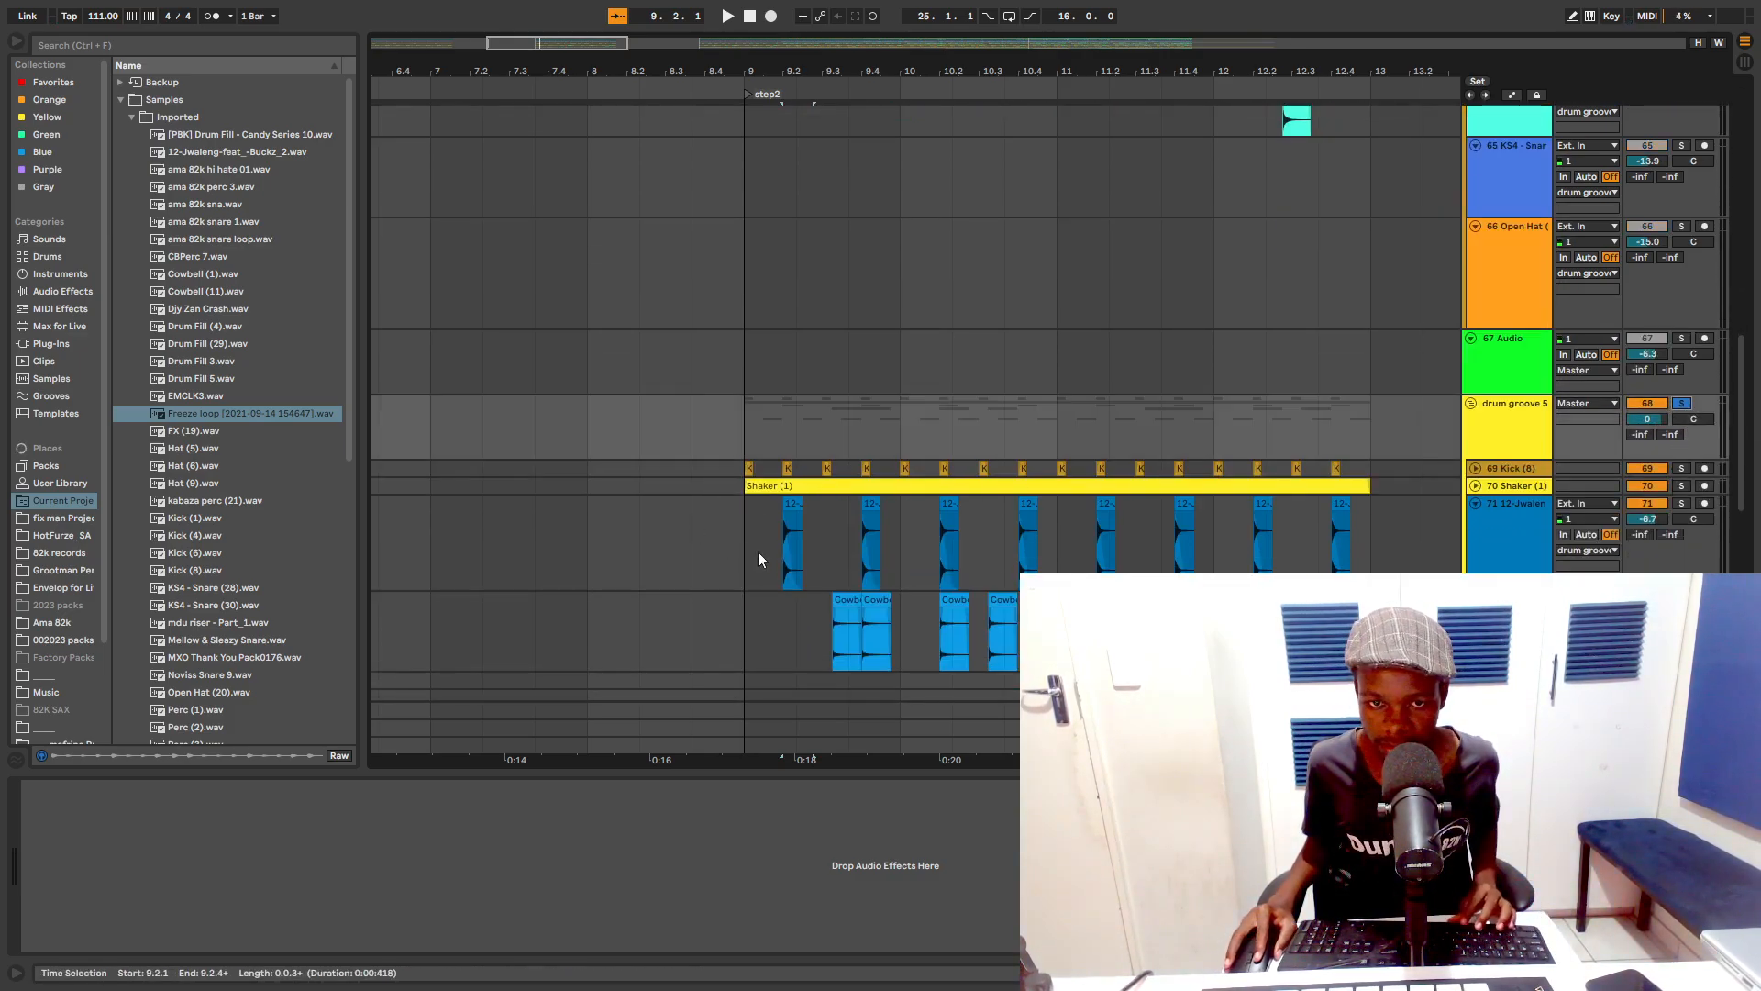
pyautogui.press('space')
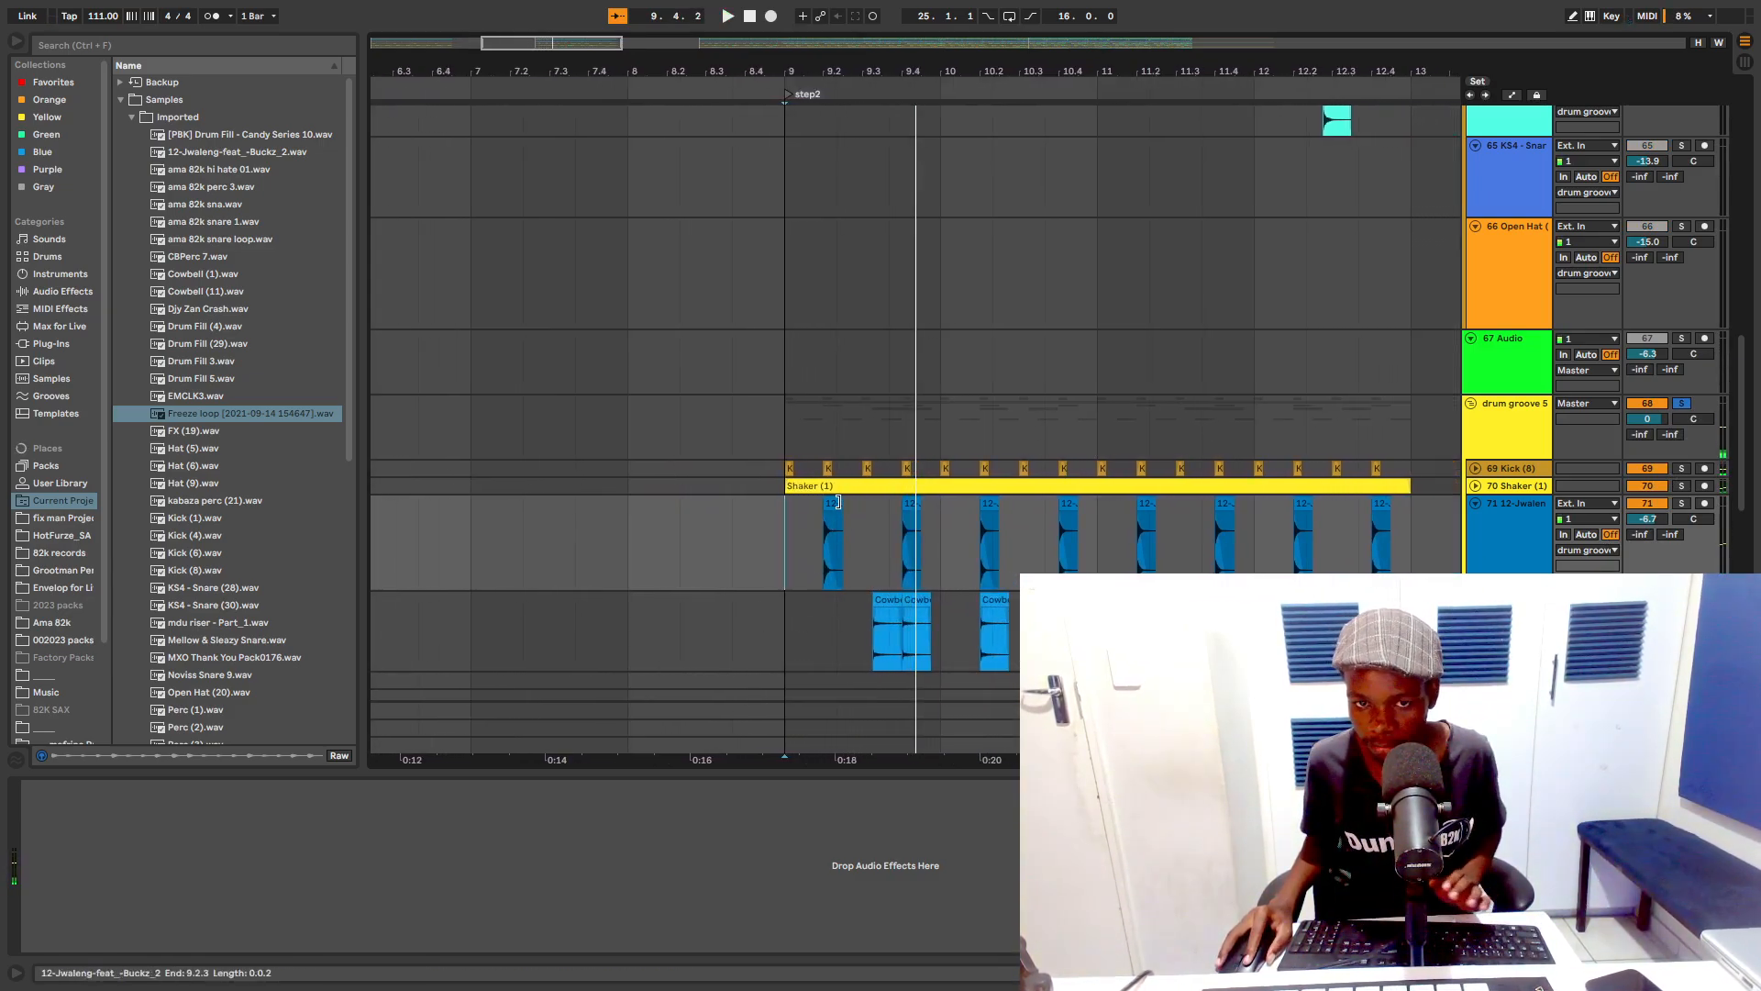
# Step: Select the 12-Jwaleng clip at 9.2.1 on track 71, followed by the Cowbell (11) range from 9.3.1 to 10.1.1 on track 72
pyautogui.click(836, 502)
pyautogui.scroll(-2, 857, 550)
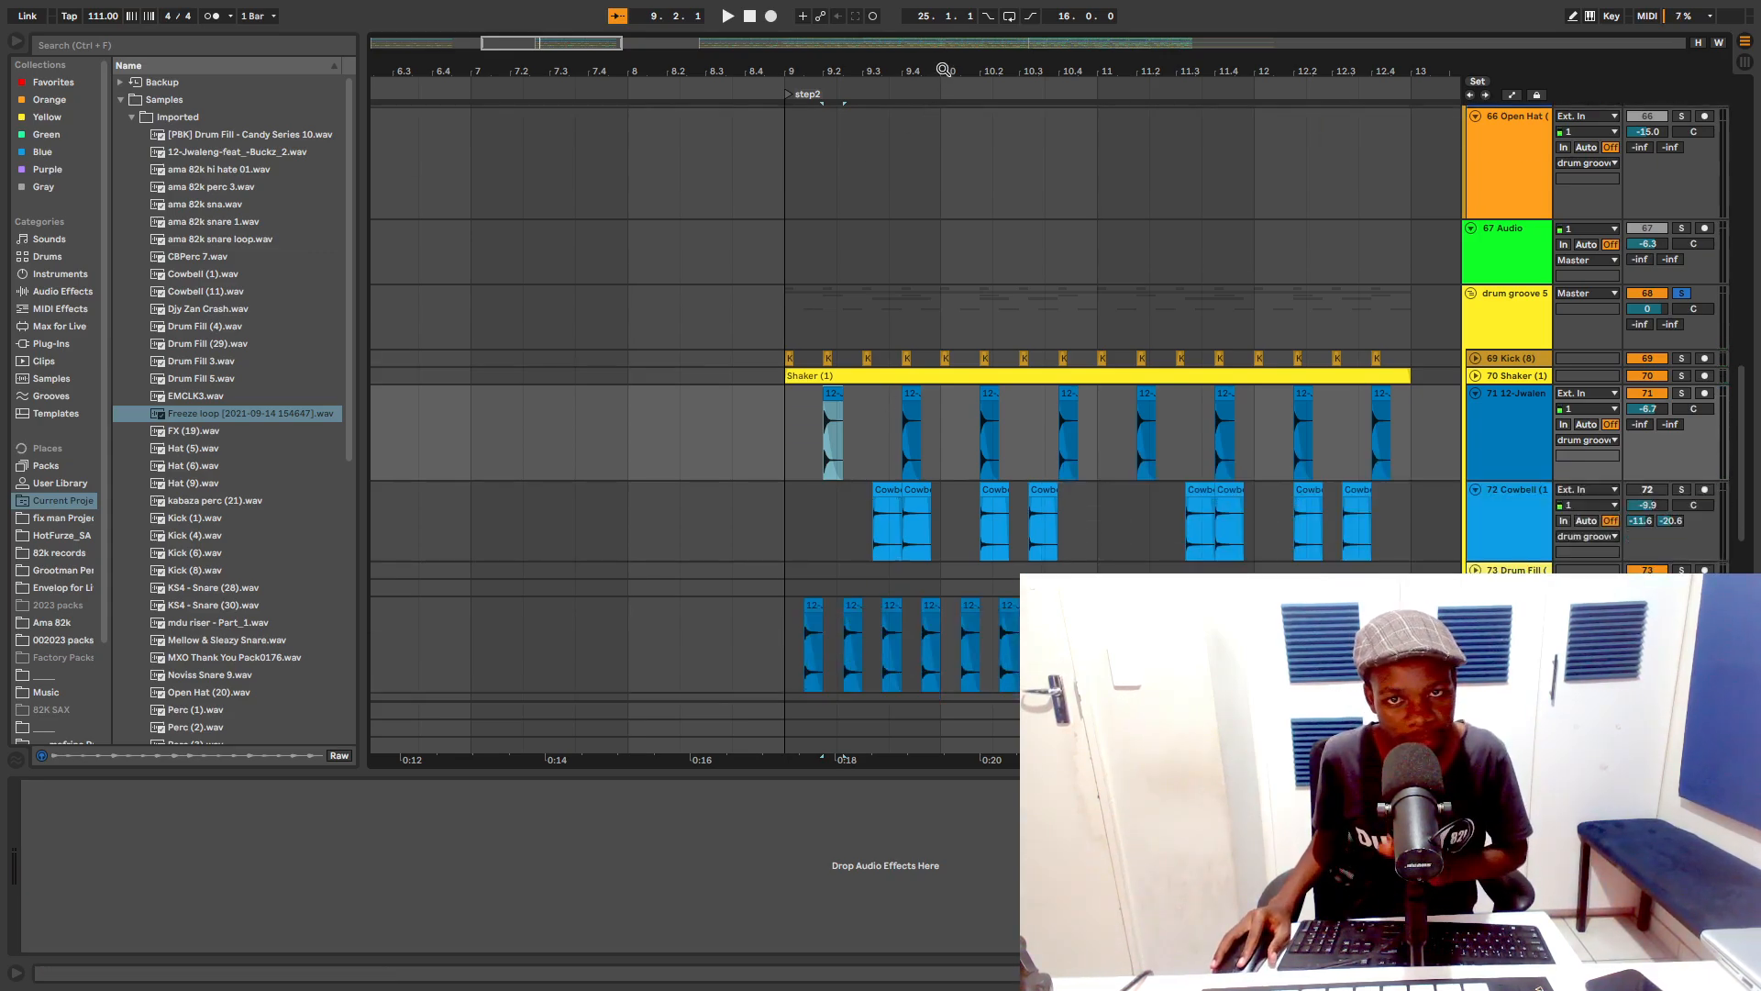
pyautogui.moveTo(942, 69); pyautogui.dragTo(922, 308)
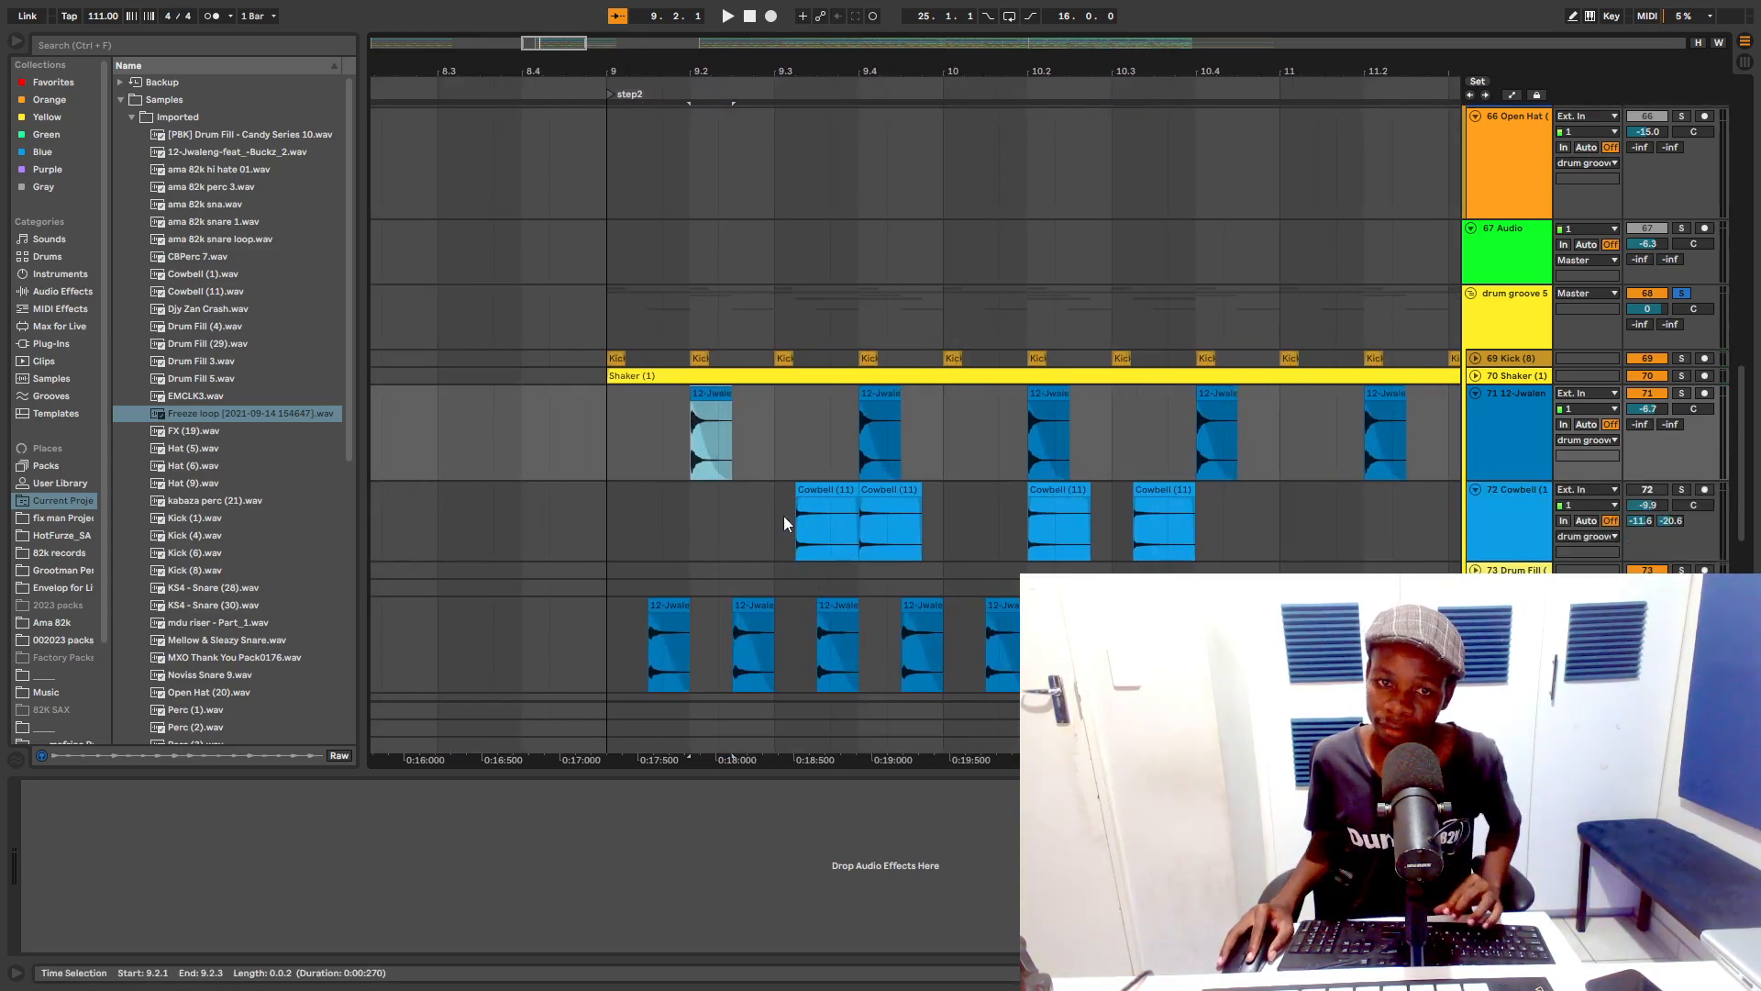
pyautogui.moveTo(784, 518); pyautogui.dragTo(965, 515)
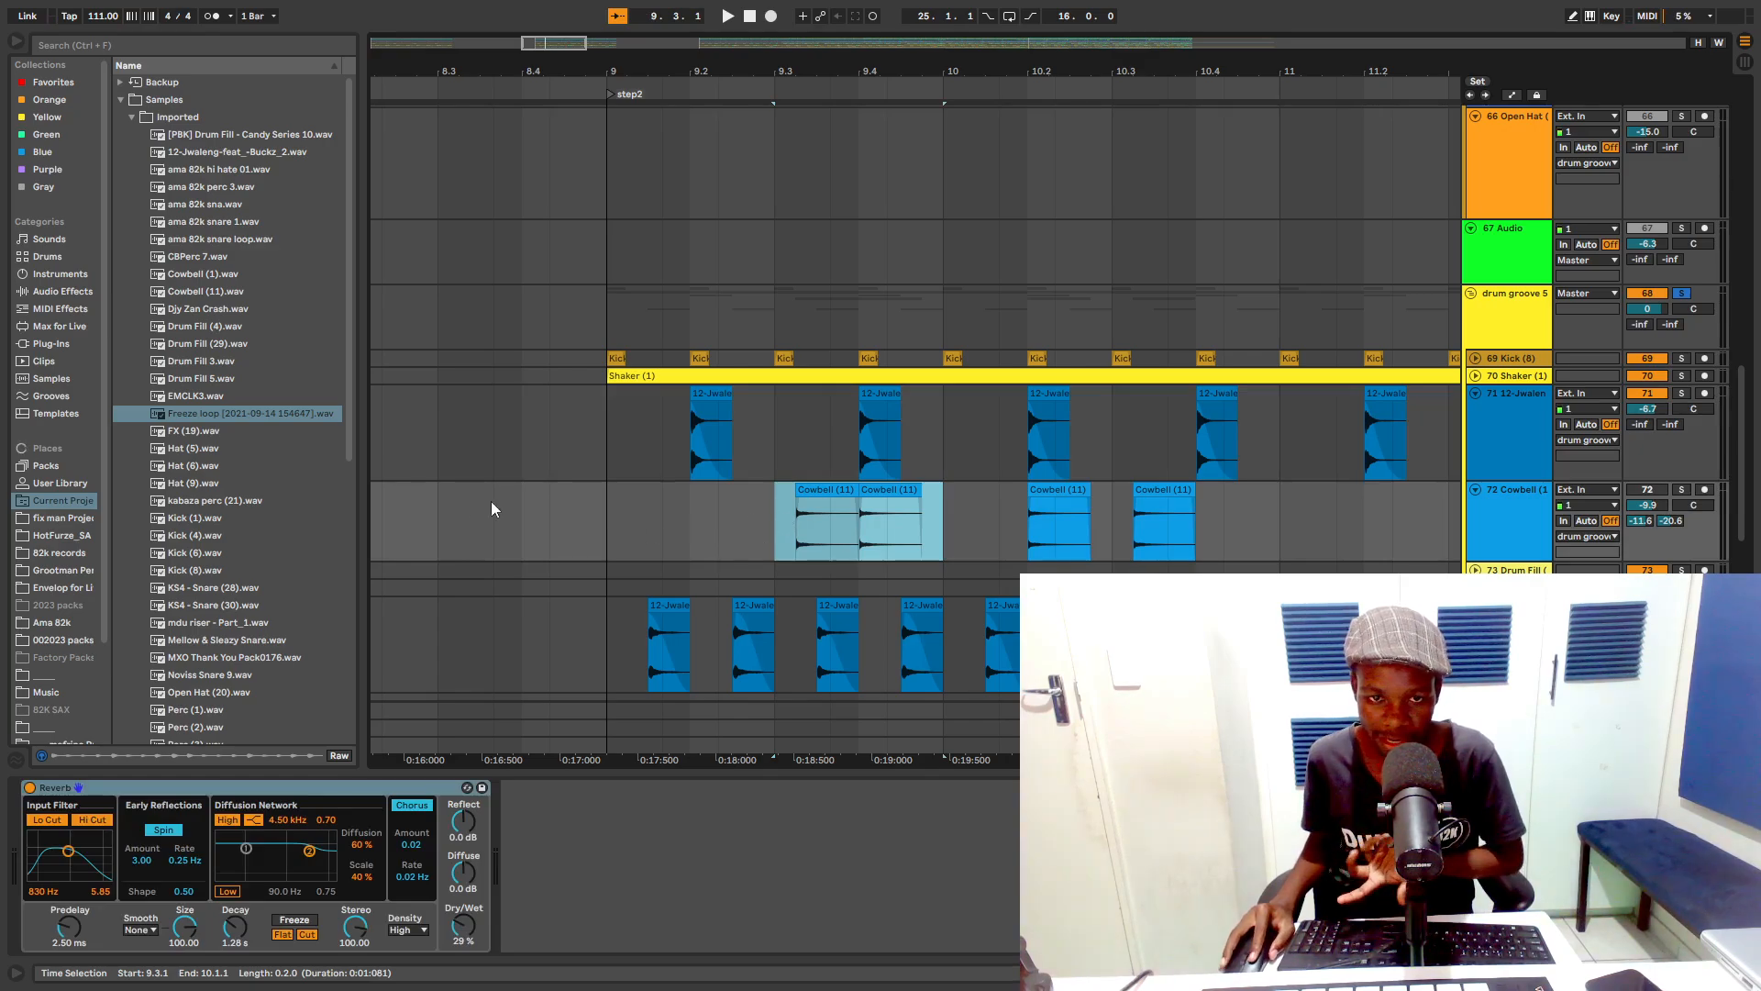
# Step: Activate the Cowbell track 72, play the step2 section from bar 9 and stop playback
pyautogui.click(605, 503)
pyautogui.press('space')
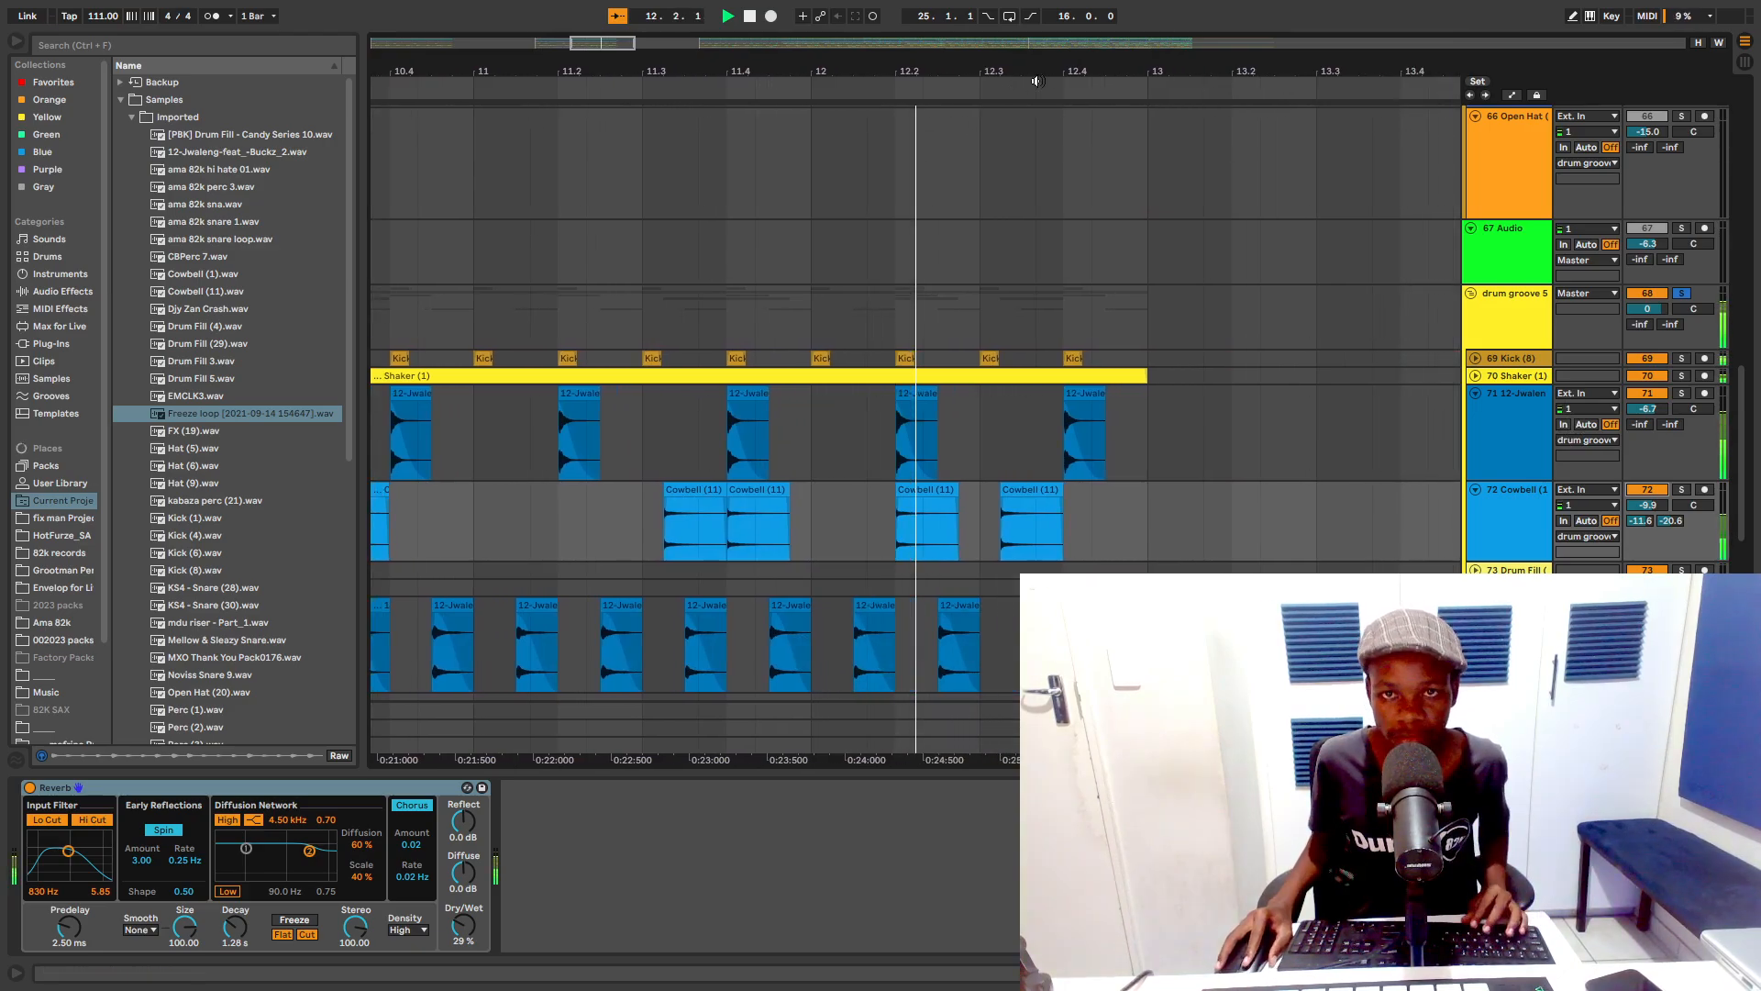
pyautogui.moveTo(1040, 75); pyautogui.dragTo(1048, 37)
pyautogui.scroll(-1, 784, 568)
pyautogui.press('space')
# Step: Play the step2 section from bar 9 and lower the 12-Jwaleng track 75 volume to -25.5 dB
pyautogui.click(662, 564)
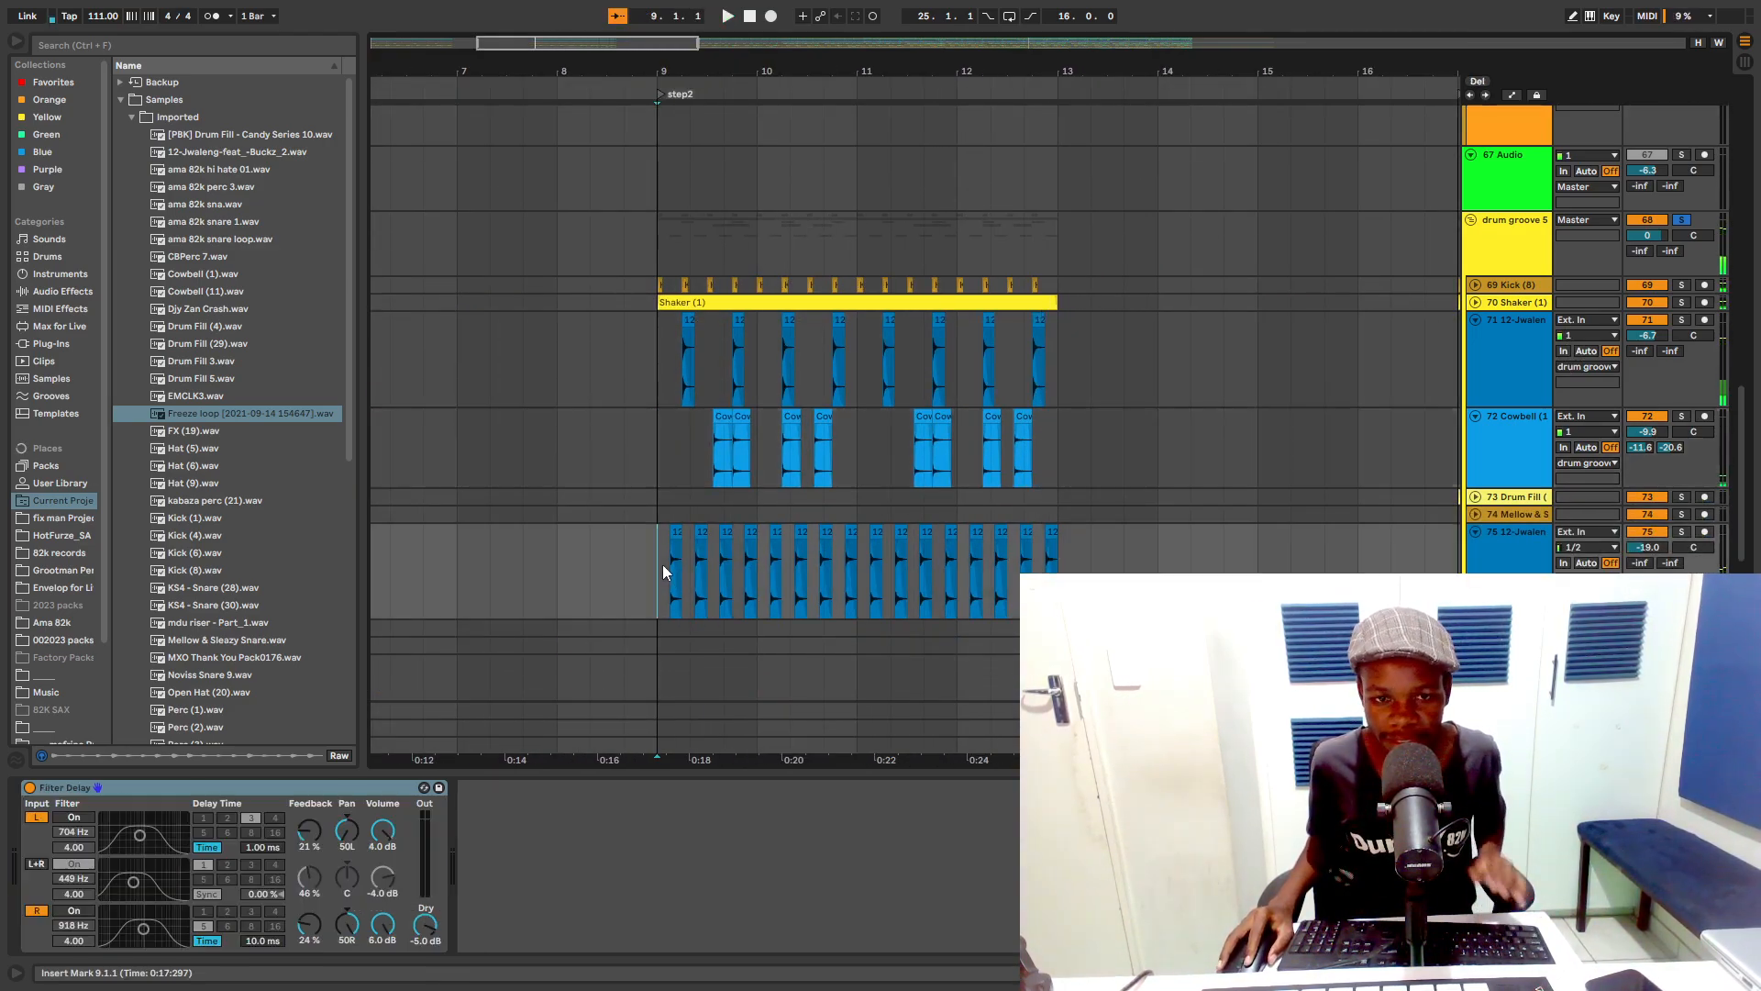
pyautogui.press('space')
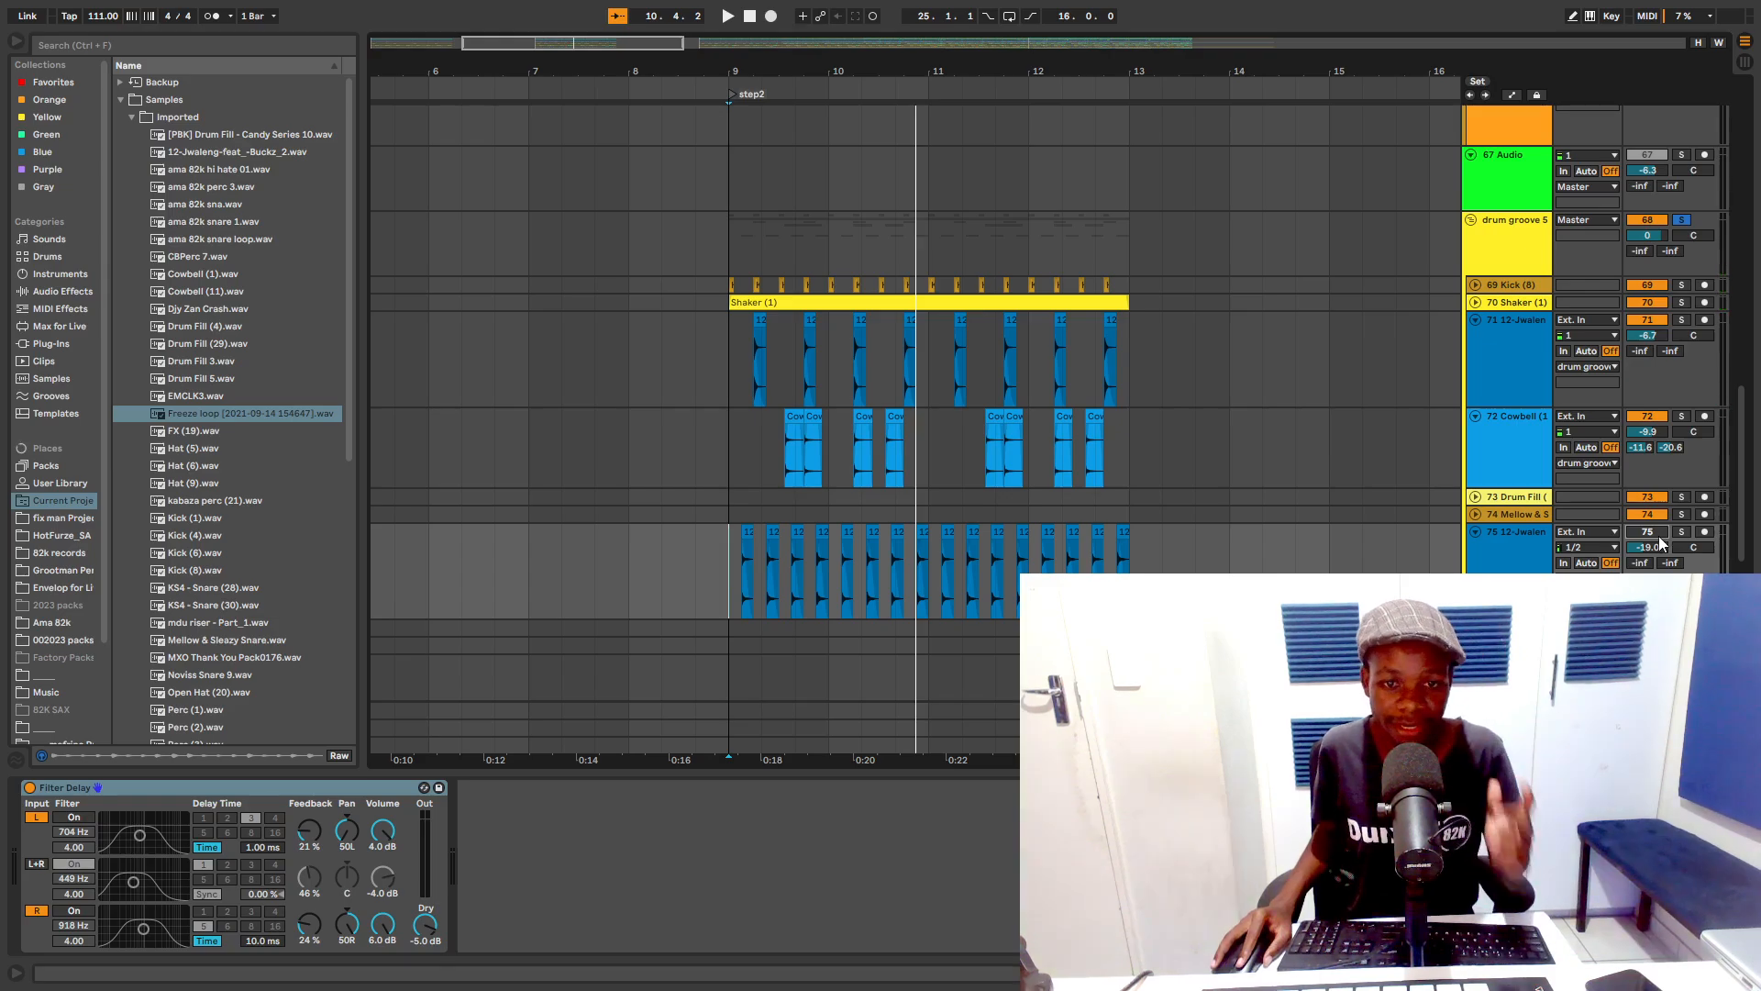
pyautogui.press('space')
pyautogui.moveTo(1641, 541); pyautogui.dragTo(1642, 553)
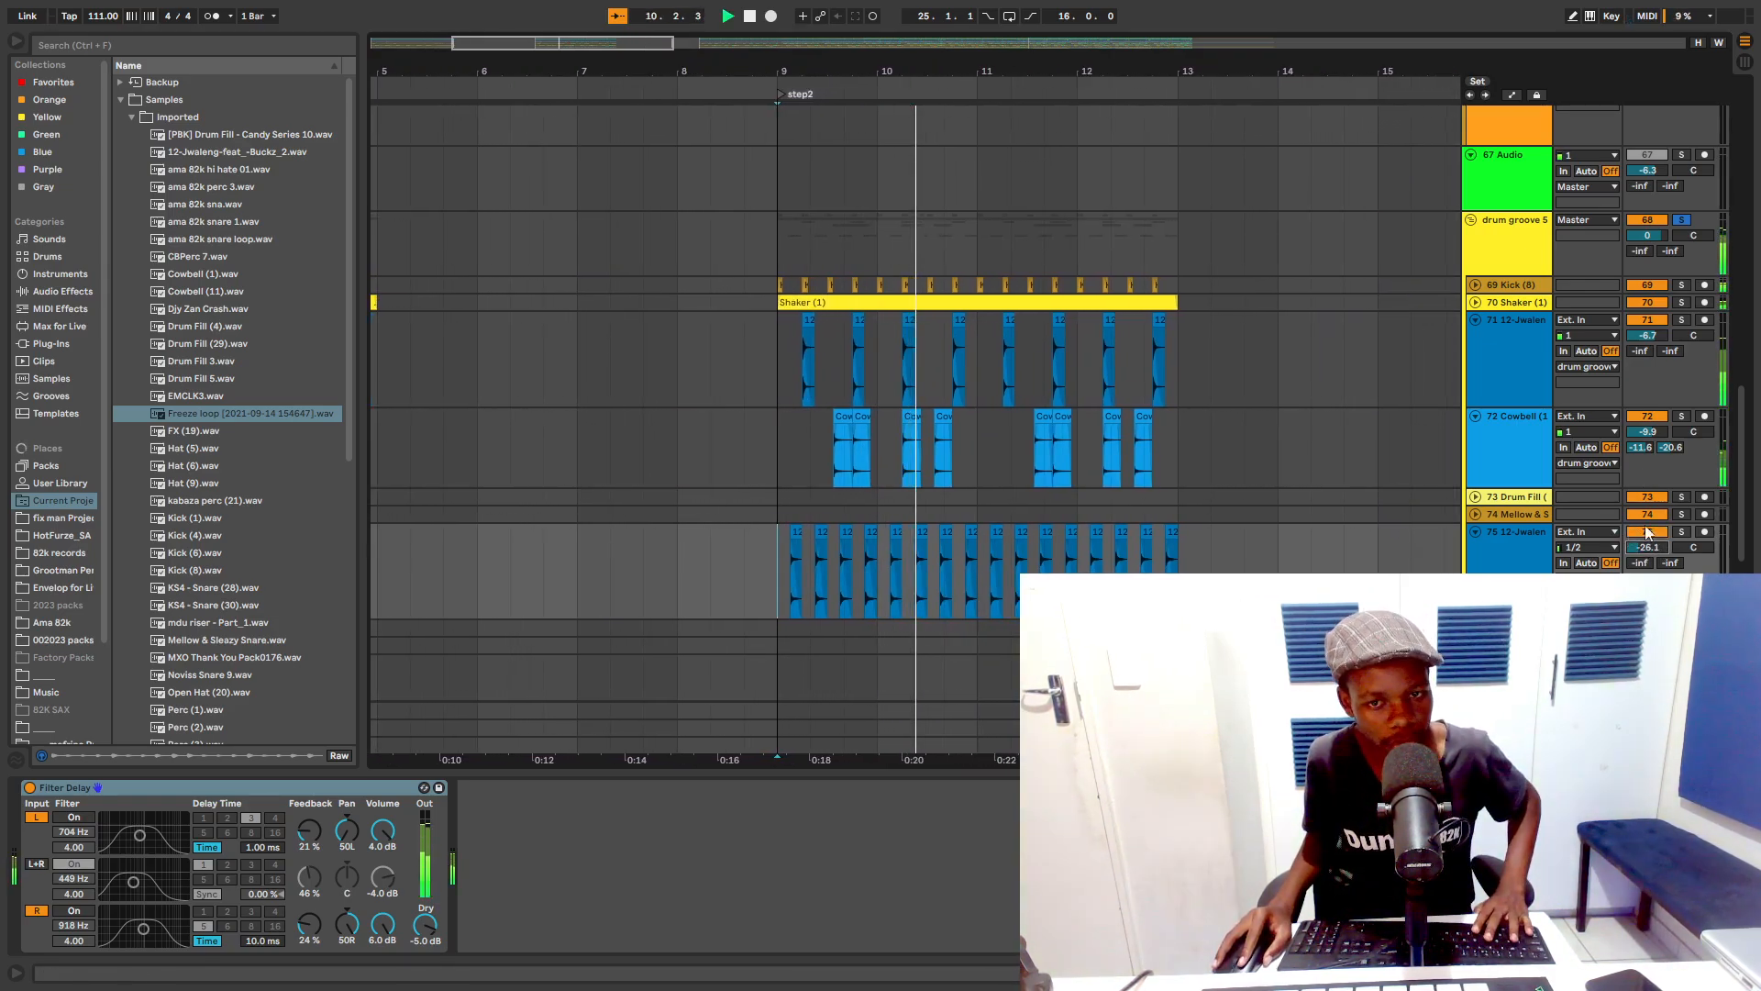
pyautogui.moveTo(1647, 545); pyautogui.dragTo(1645, 551)
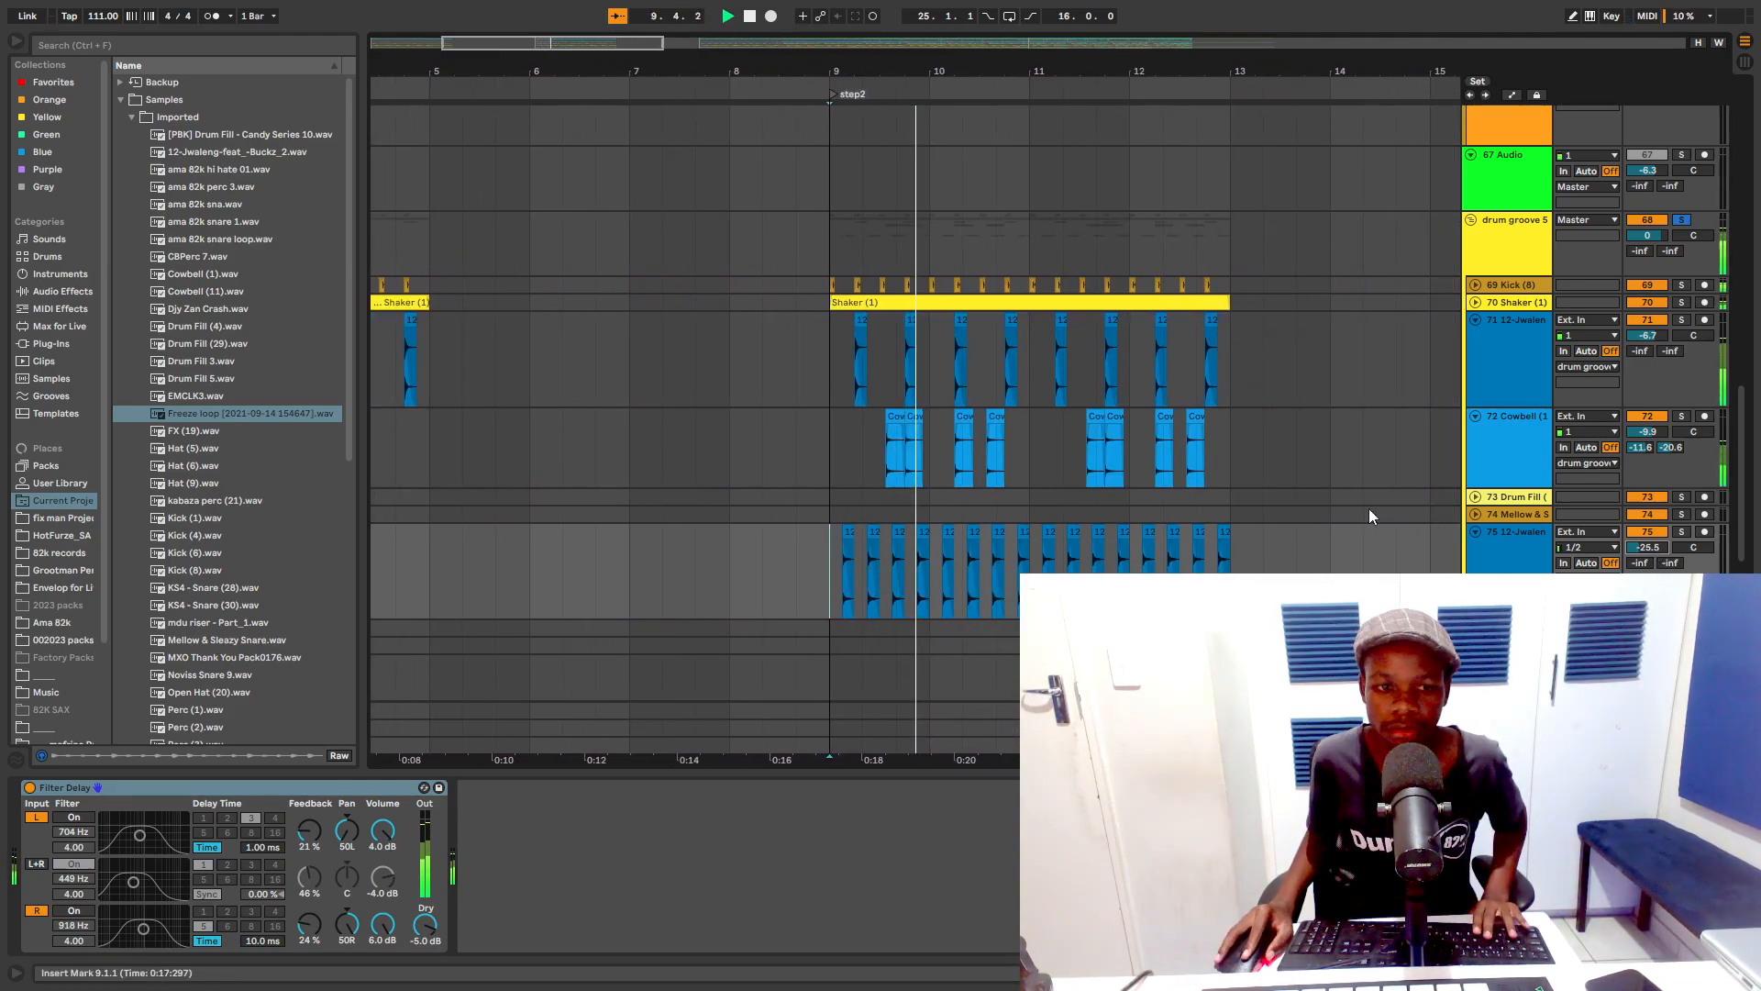
# Step: Collapse the 12-Jwaleng tracks 71 and 75 and the Cowbell track 72 in drum groove 5
pyautogui.click(1476, 320)
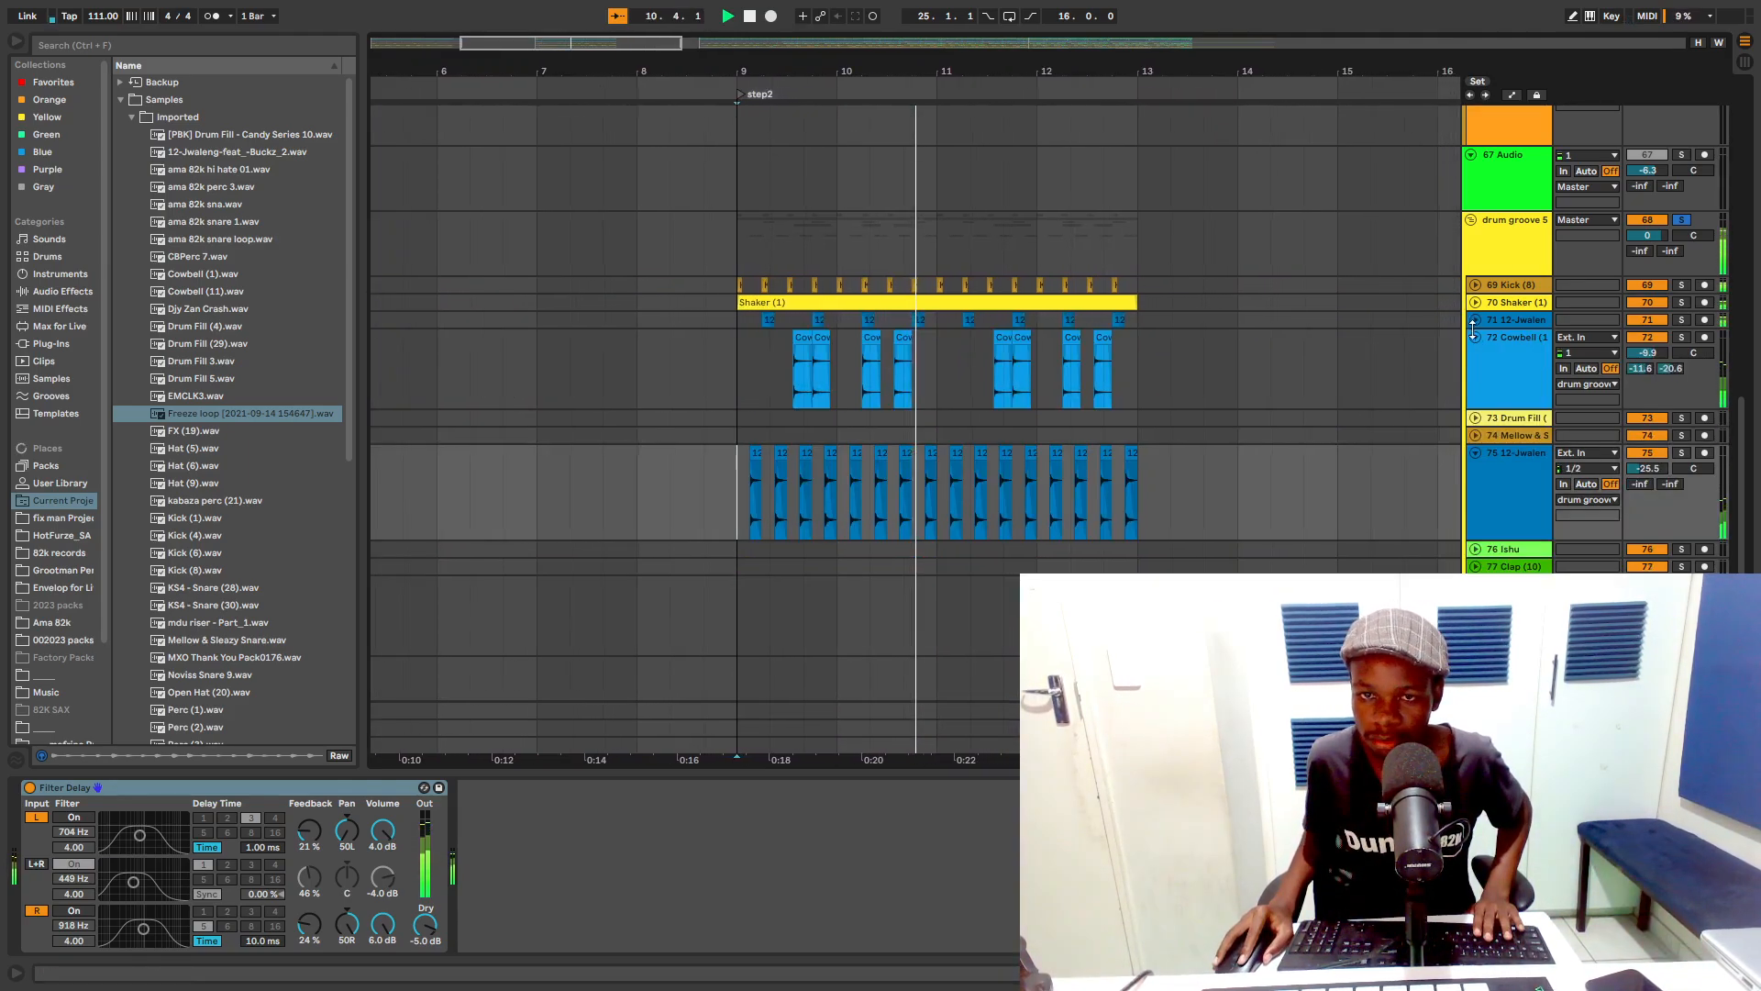
pyautogui.click(1475, 337)
pyautogui.click(1476, 391)
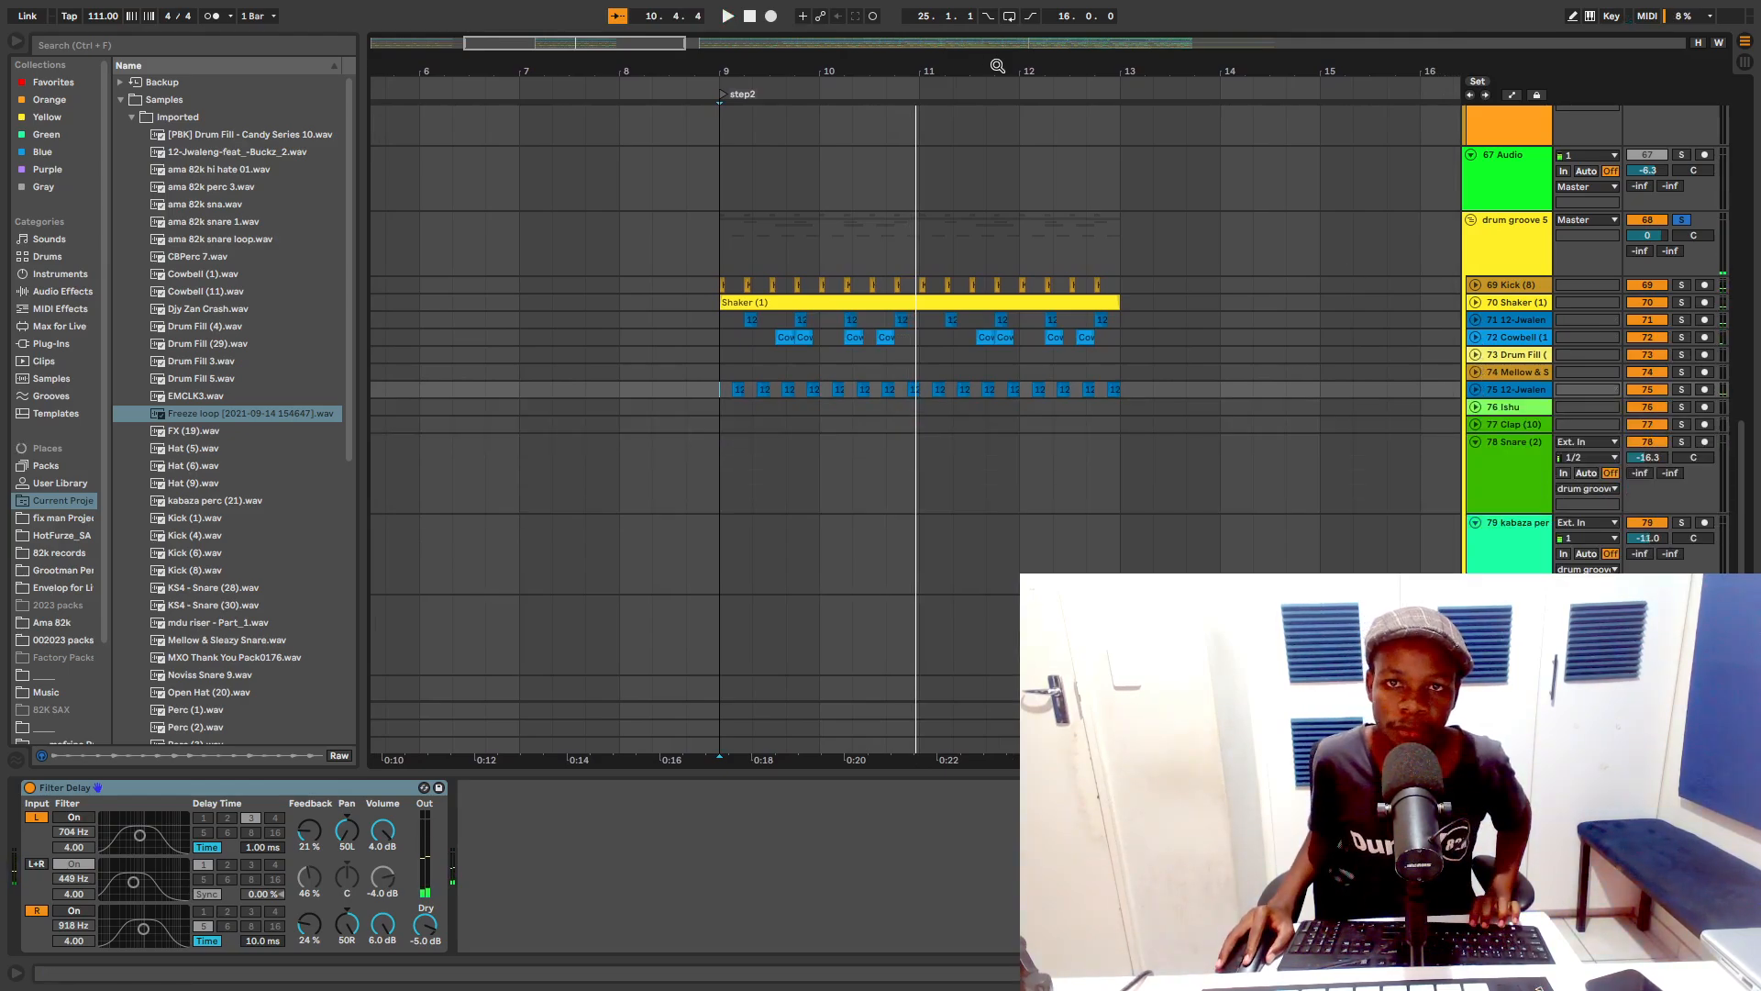
# Step: Expand the Mellow & S track 74 in drum groove 5 and place the insert marker at 21.1.1 in step 3
pyautogui.moveTo(998, 66)
pyautogui.mouseDown()
pyautogui.moveTo(585, 36)
pyautogui.moveTo(586, 15)
pyautogui.mouseUp()
pyautogui.click(743, 241)
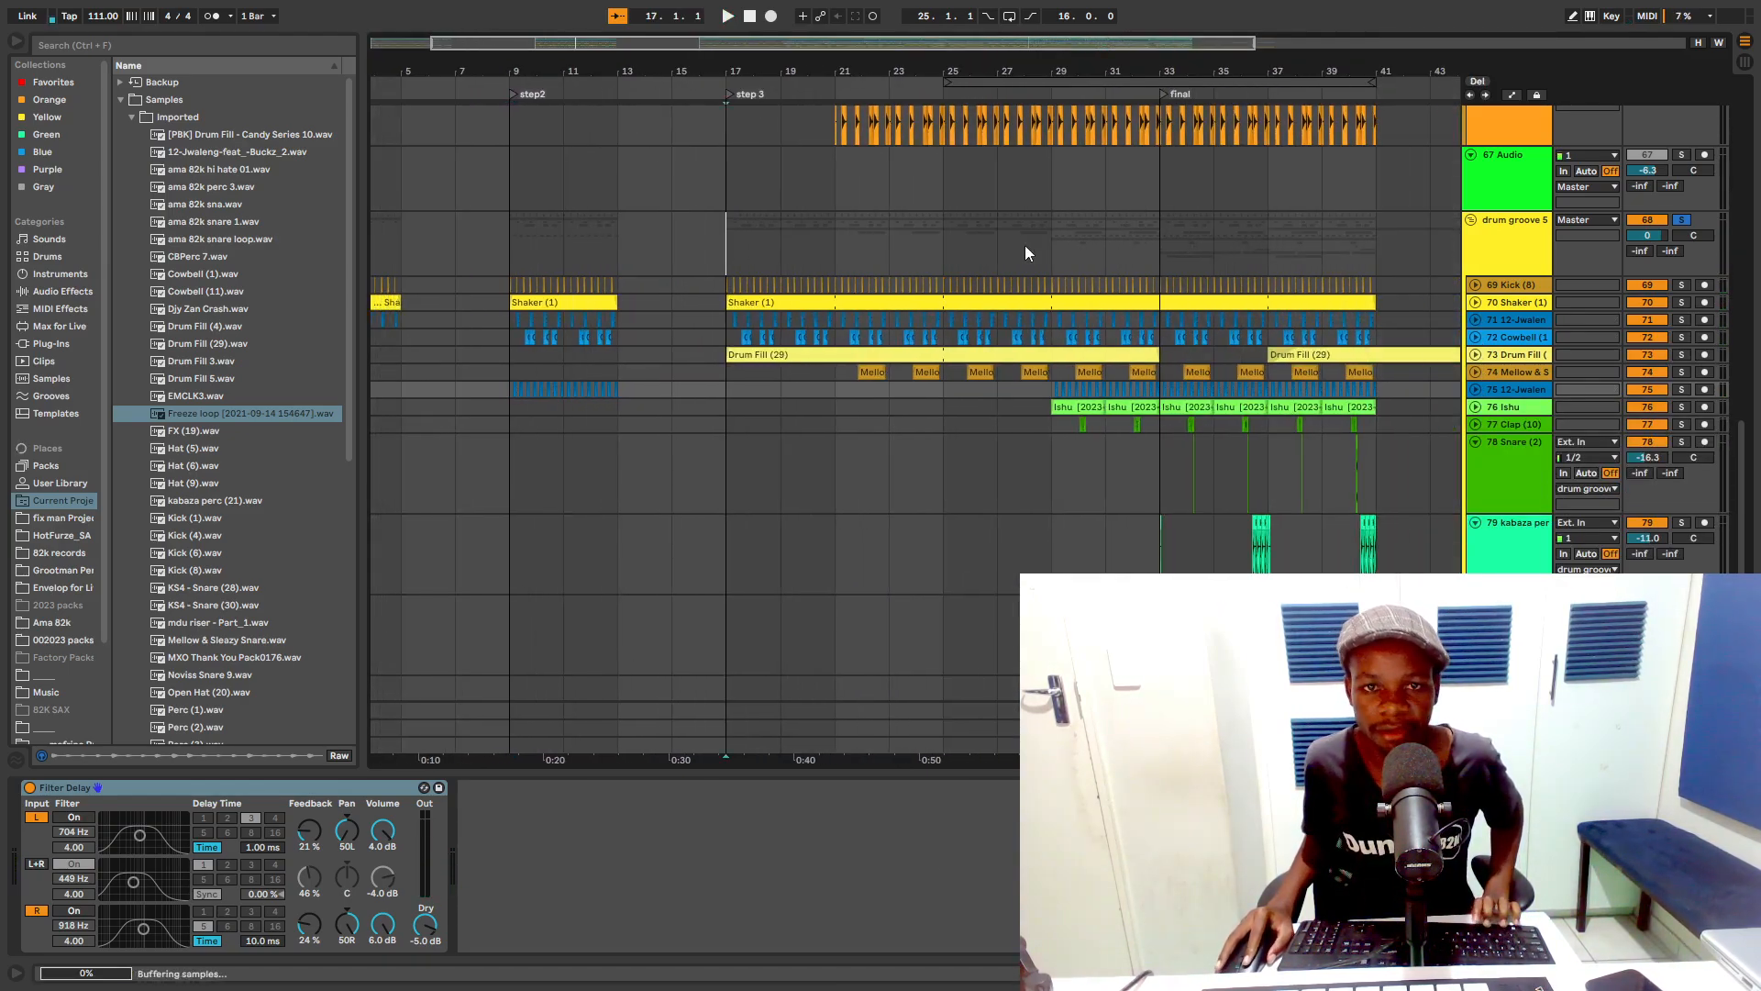
pyautogui.scroll(5, 829, 284)
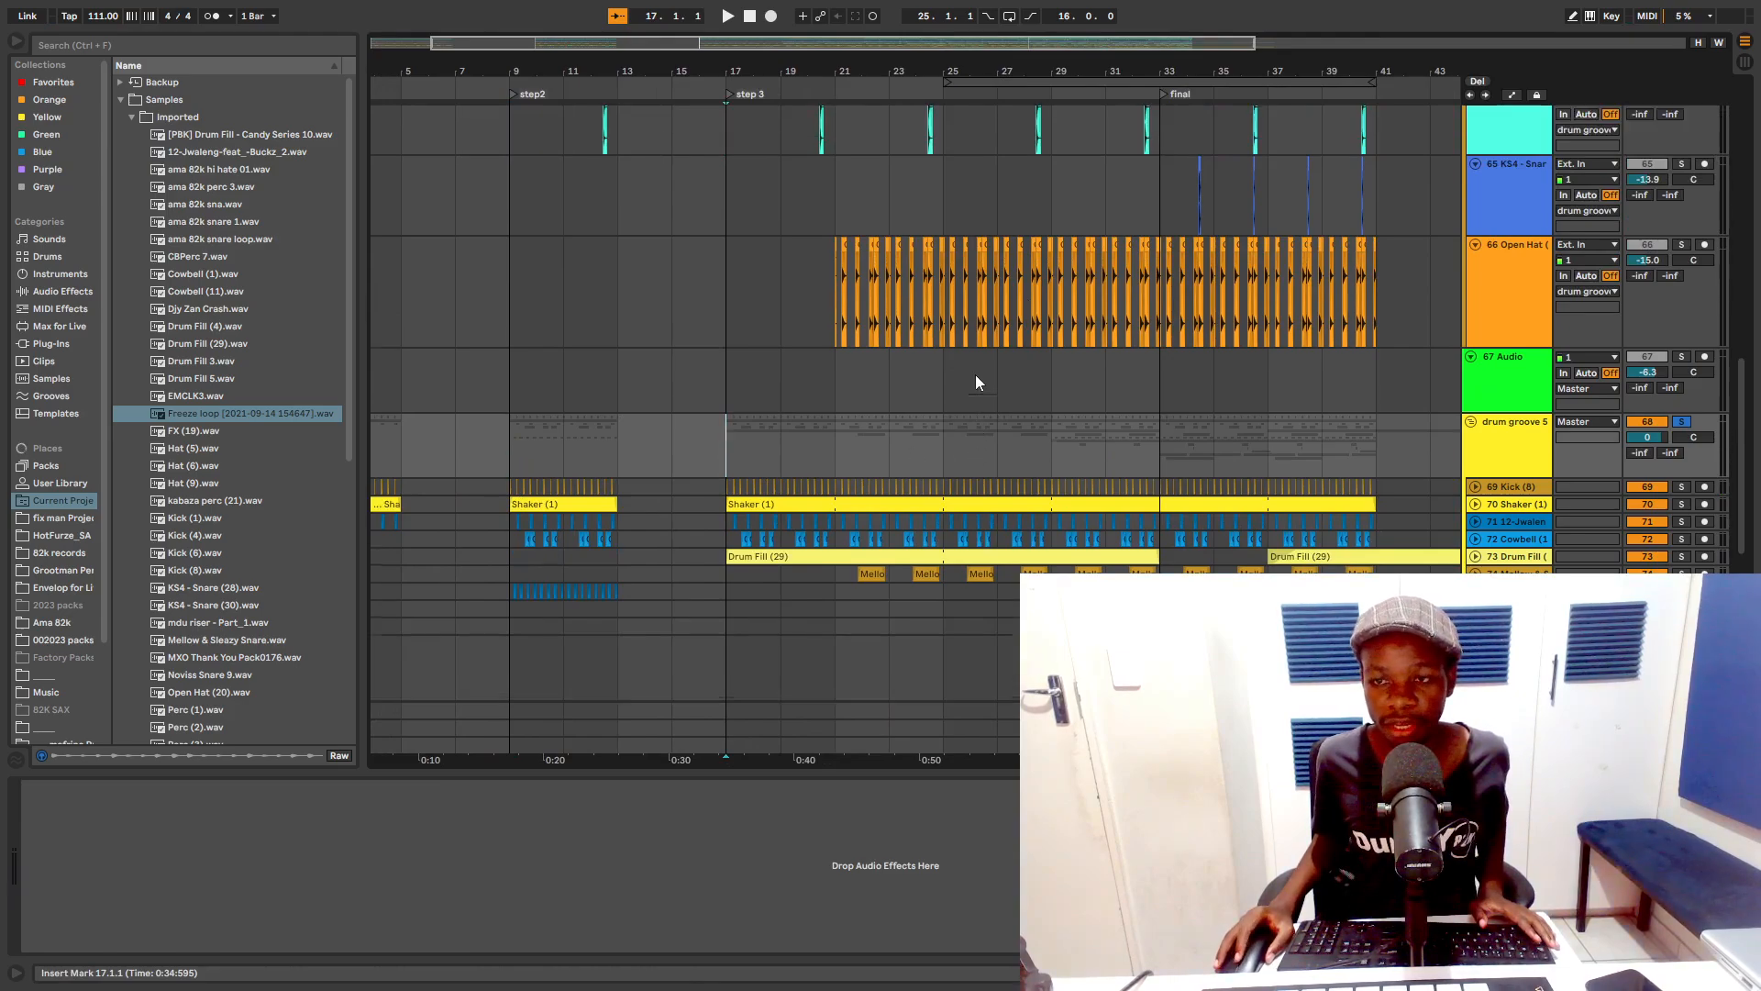
pyautogui.scroll(-2, 1022, 308)
pyautogui.click(1475, 373)
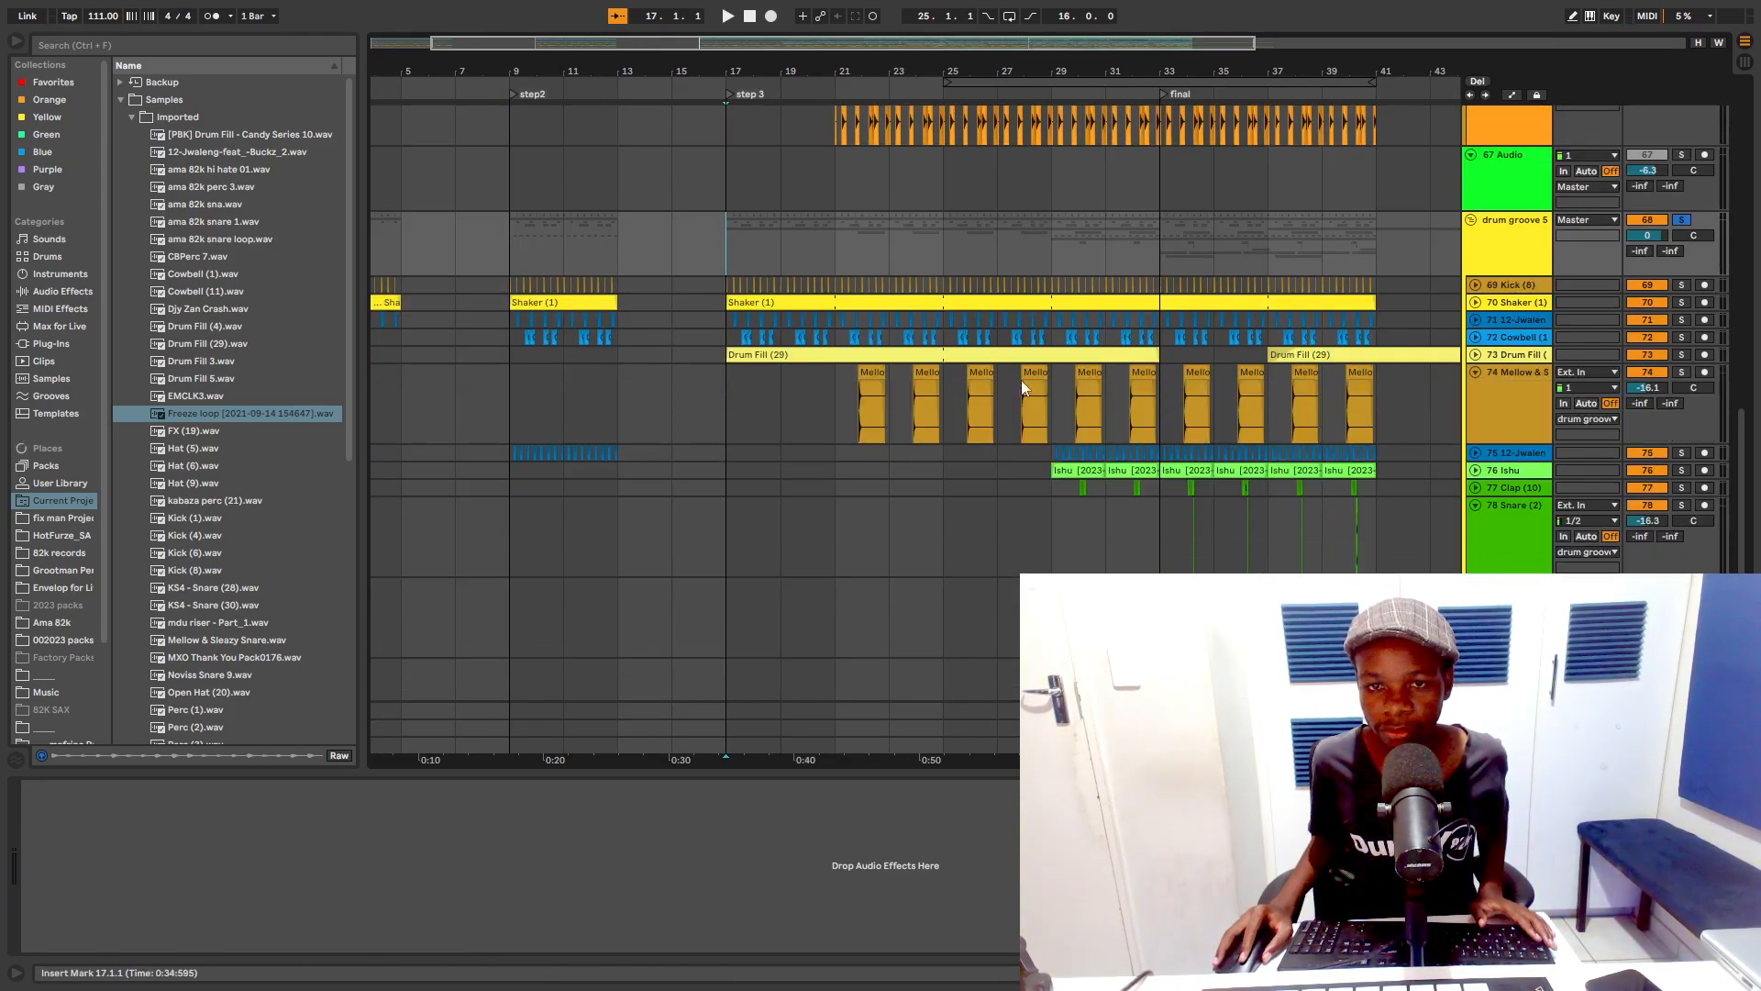
pyautogui.scroll(-1, 972, 385)
pyautogui.click(829, 312)
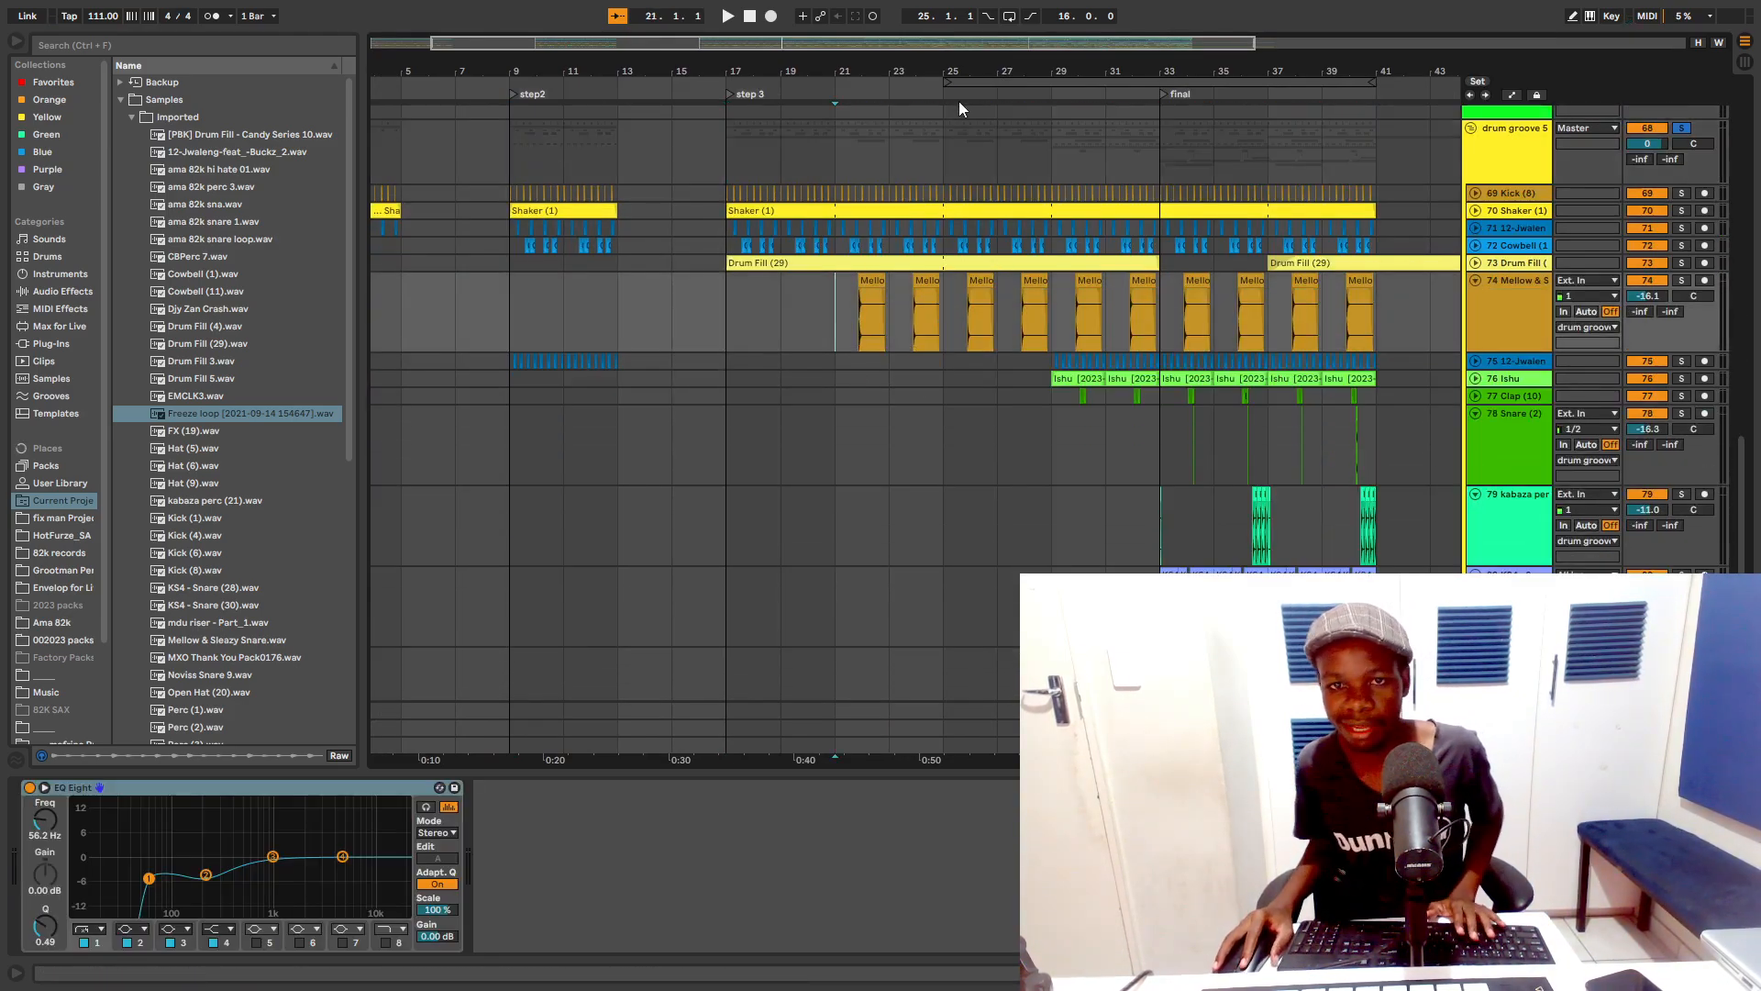
# Step: Expand the 12-Jwaleng track 75 and the Ishu track 76, play step 3 from bar 21 and stop playback
pyautogui.moveTo(1078, 72); pyautogui.dragTo(968, 87)
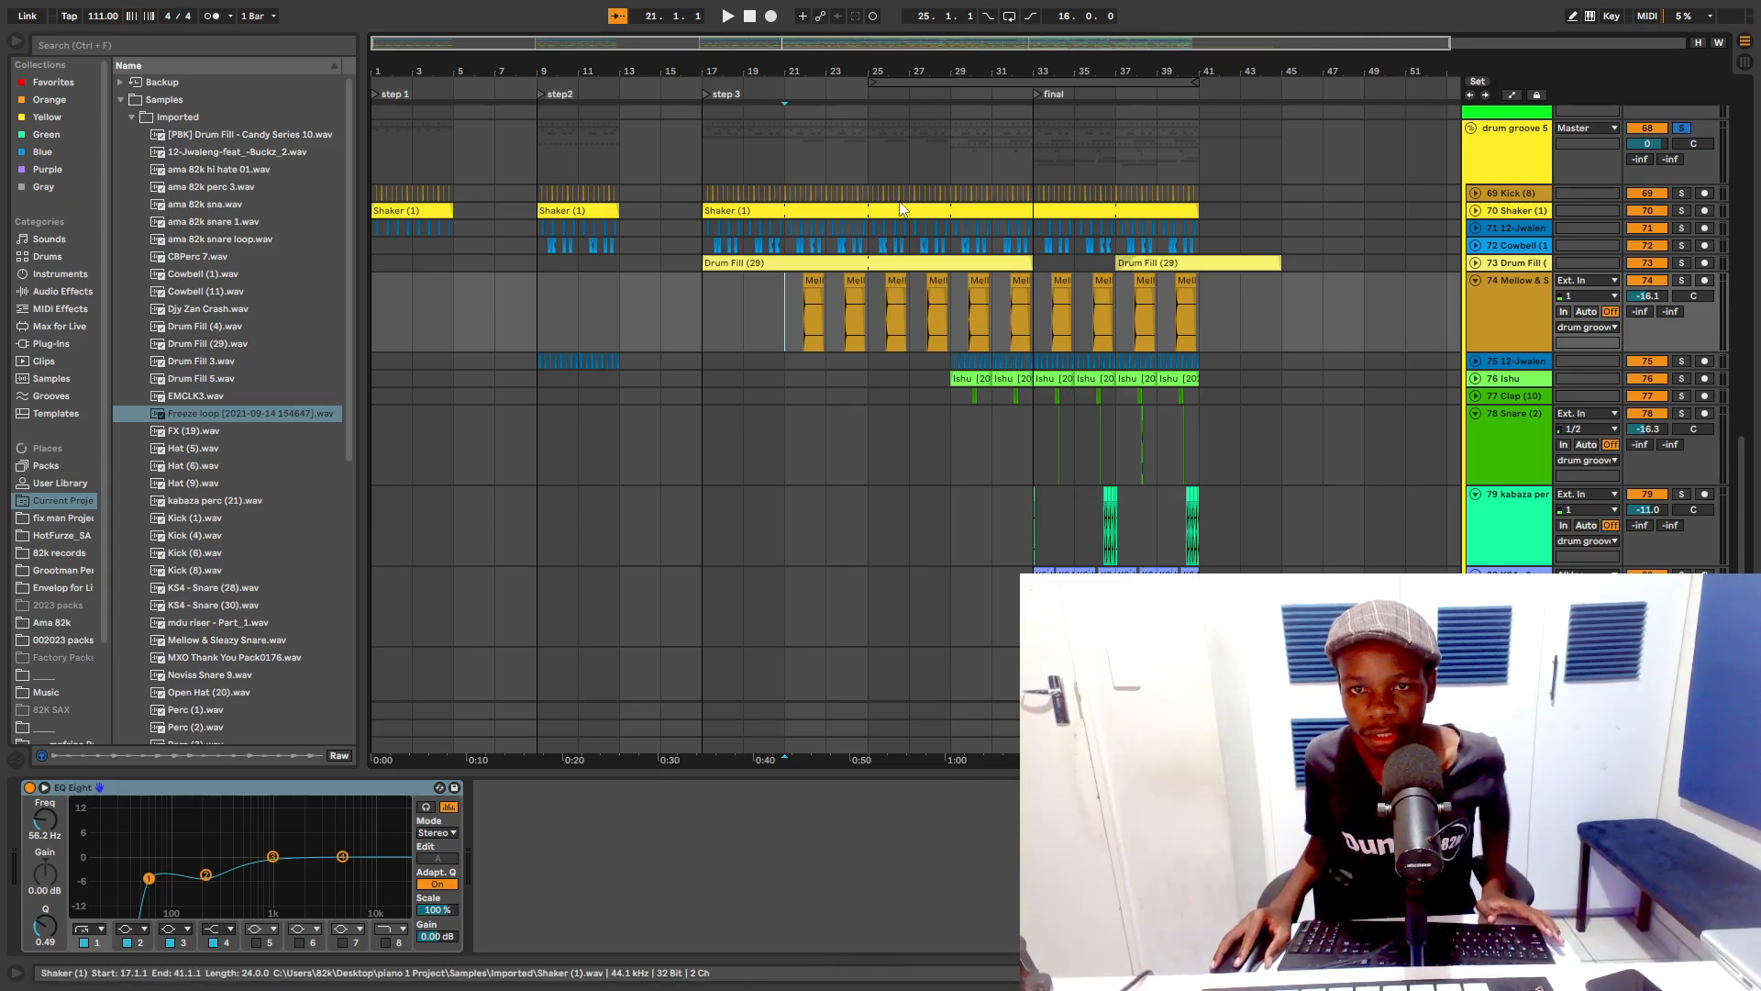
pyautogui.click(1476, 378)
pyautogui.click(1475, 361)
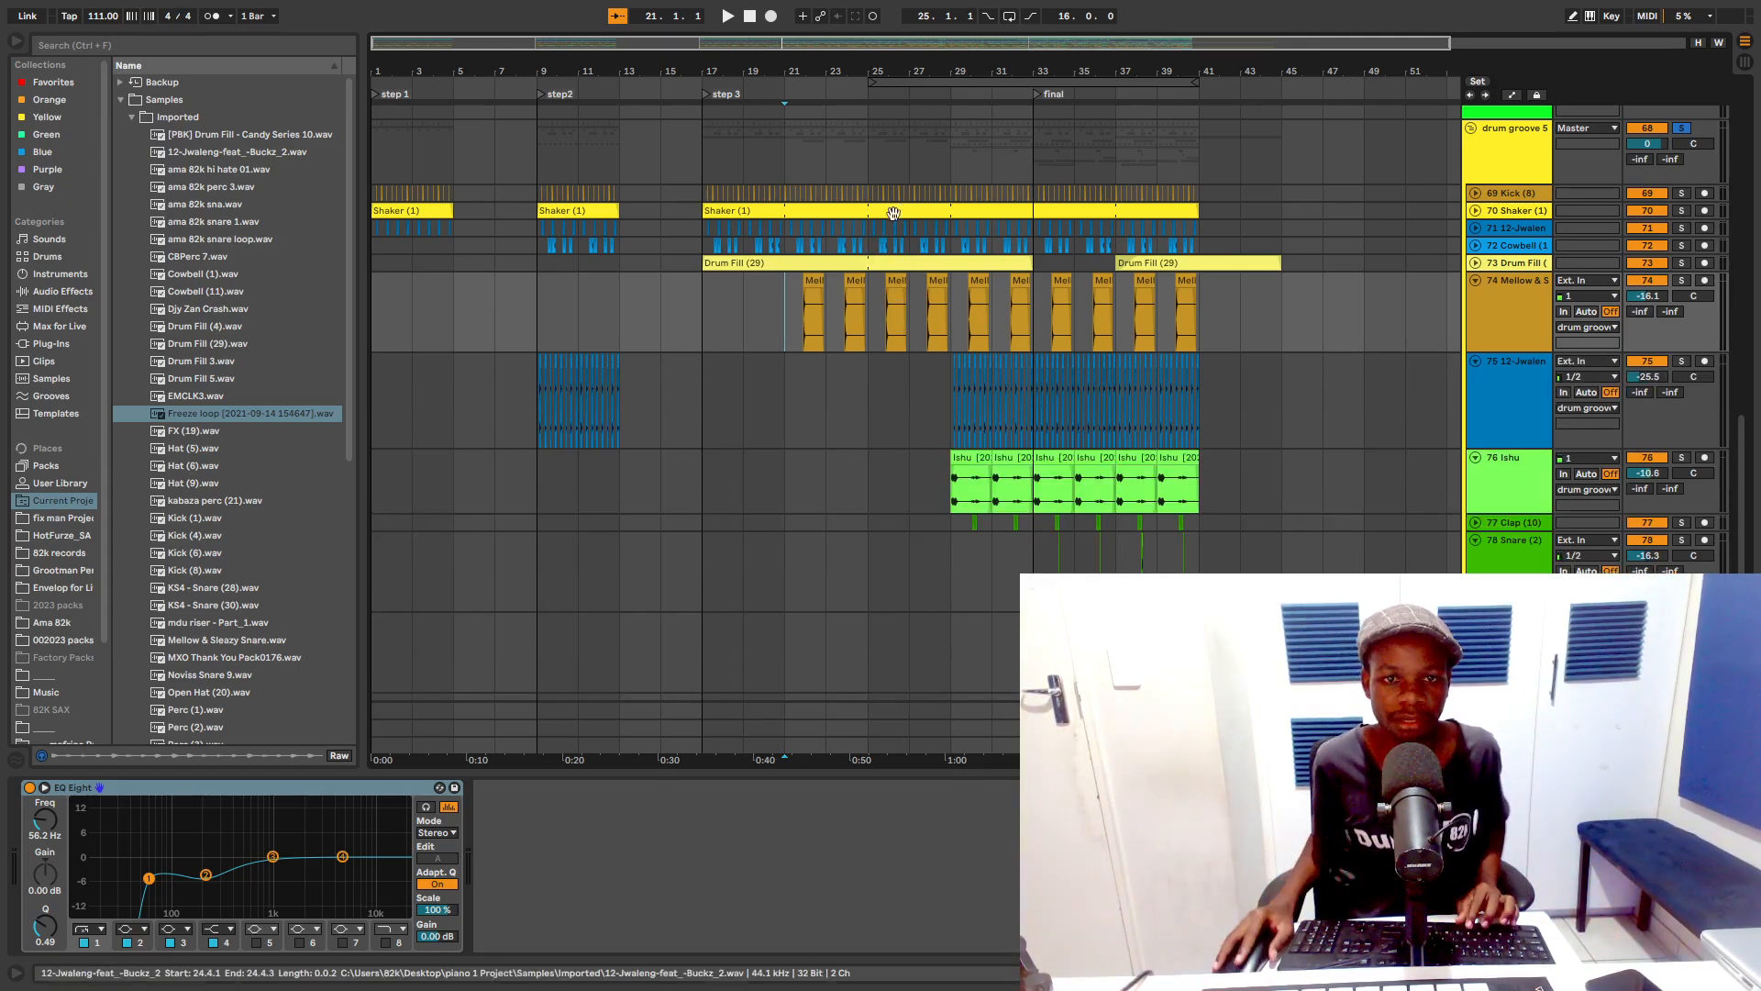
pyautogui.press('space')
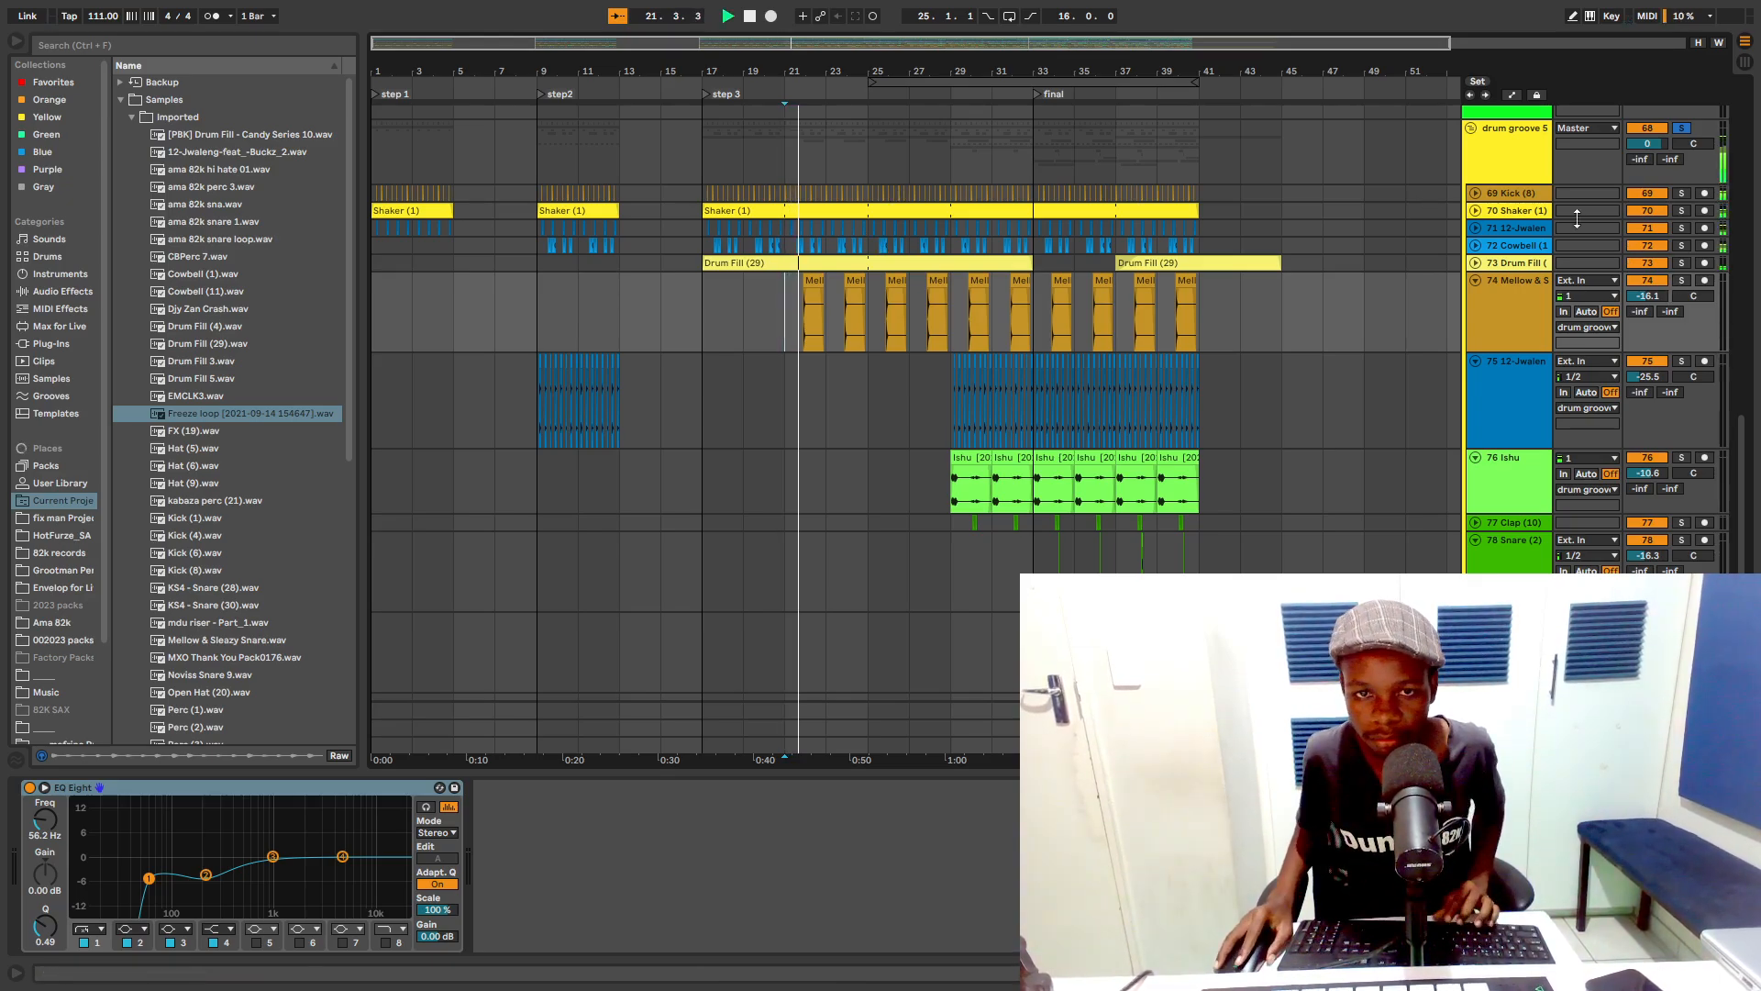
pyautogui.moveTo(845, 78); pyautogui.dragTo(846, 103)
pyautogui.scroll(7, 716, 234)
pyautogui.press('space')
# Step: Deactivate the drum groove 3 group and play step 3 from bar 21
pyautogui.scroll(-6, 1138, 396)
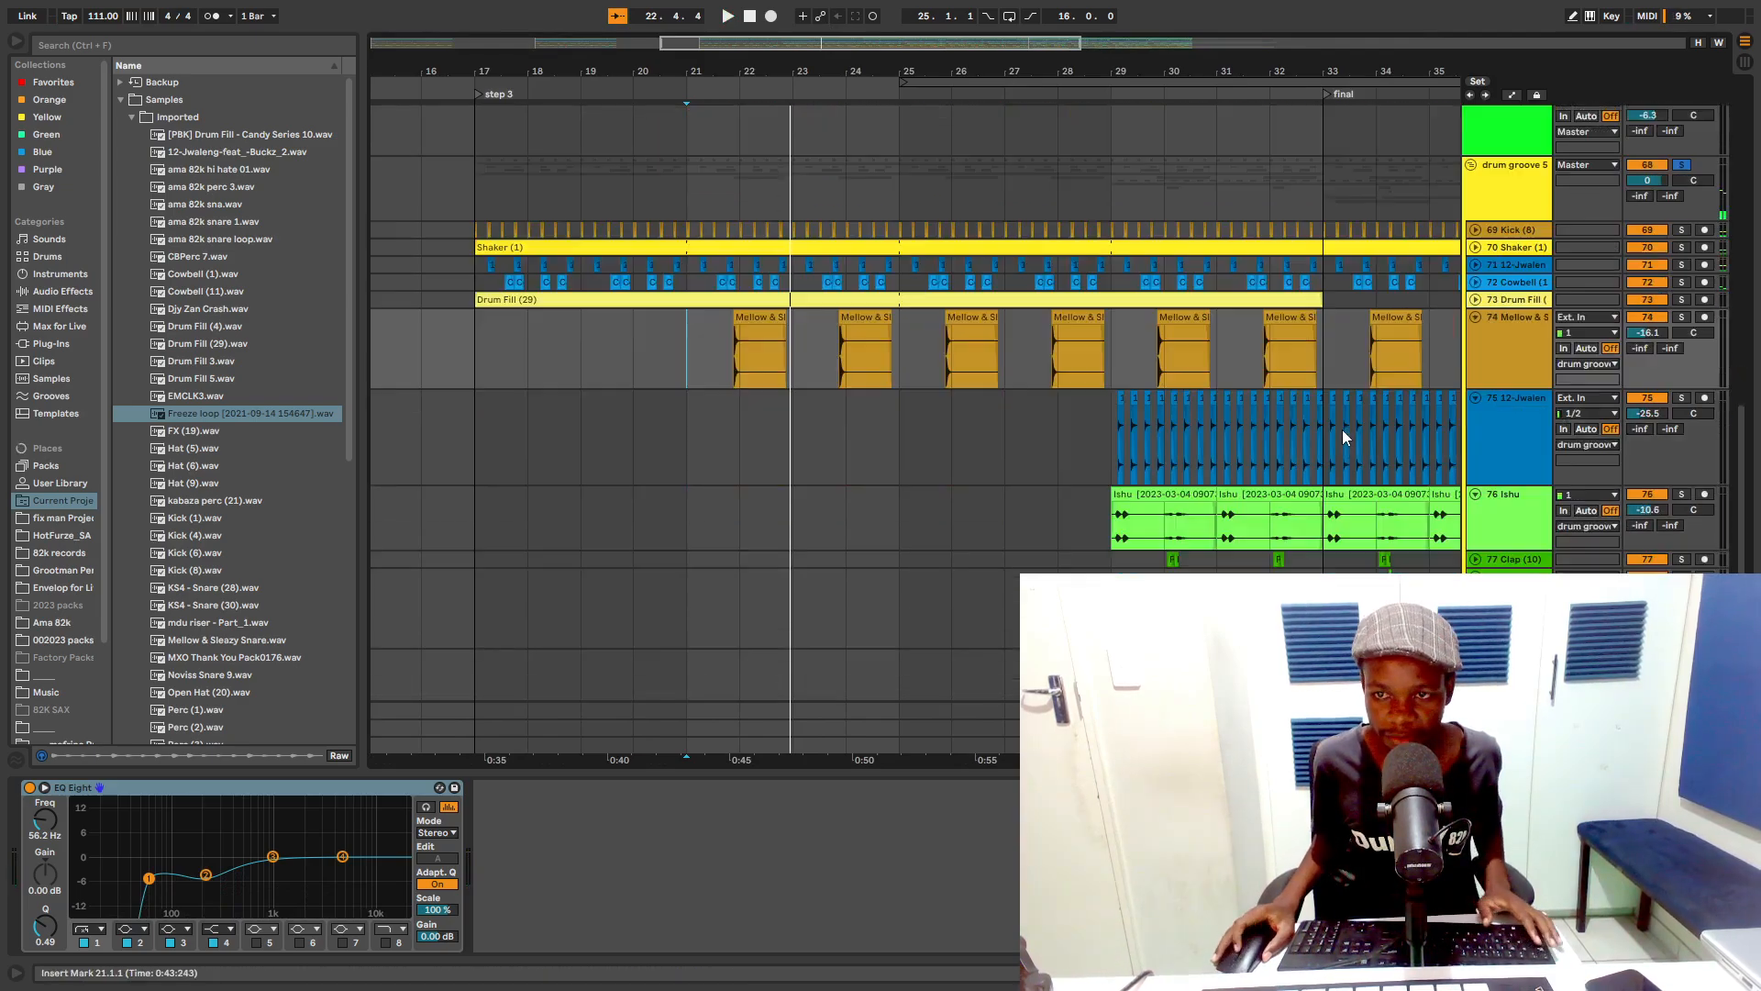
pyautogui.scroll(-5, 1341, 429)
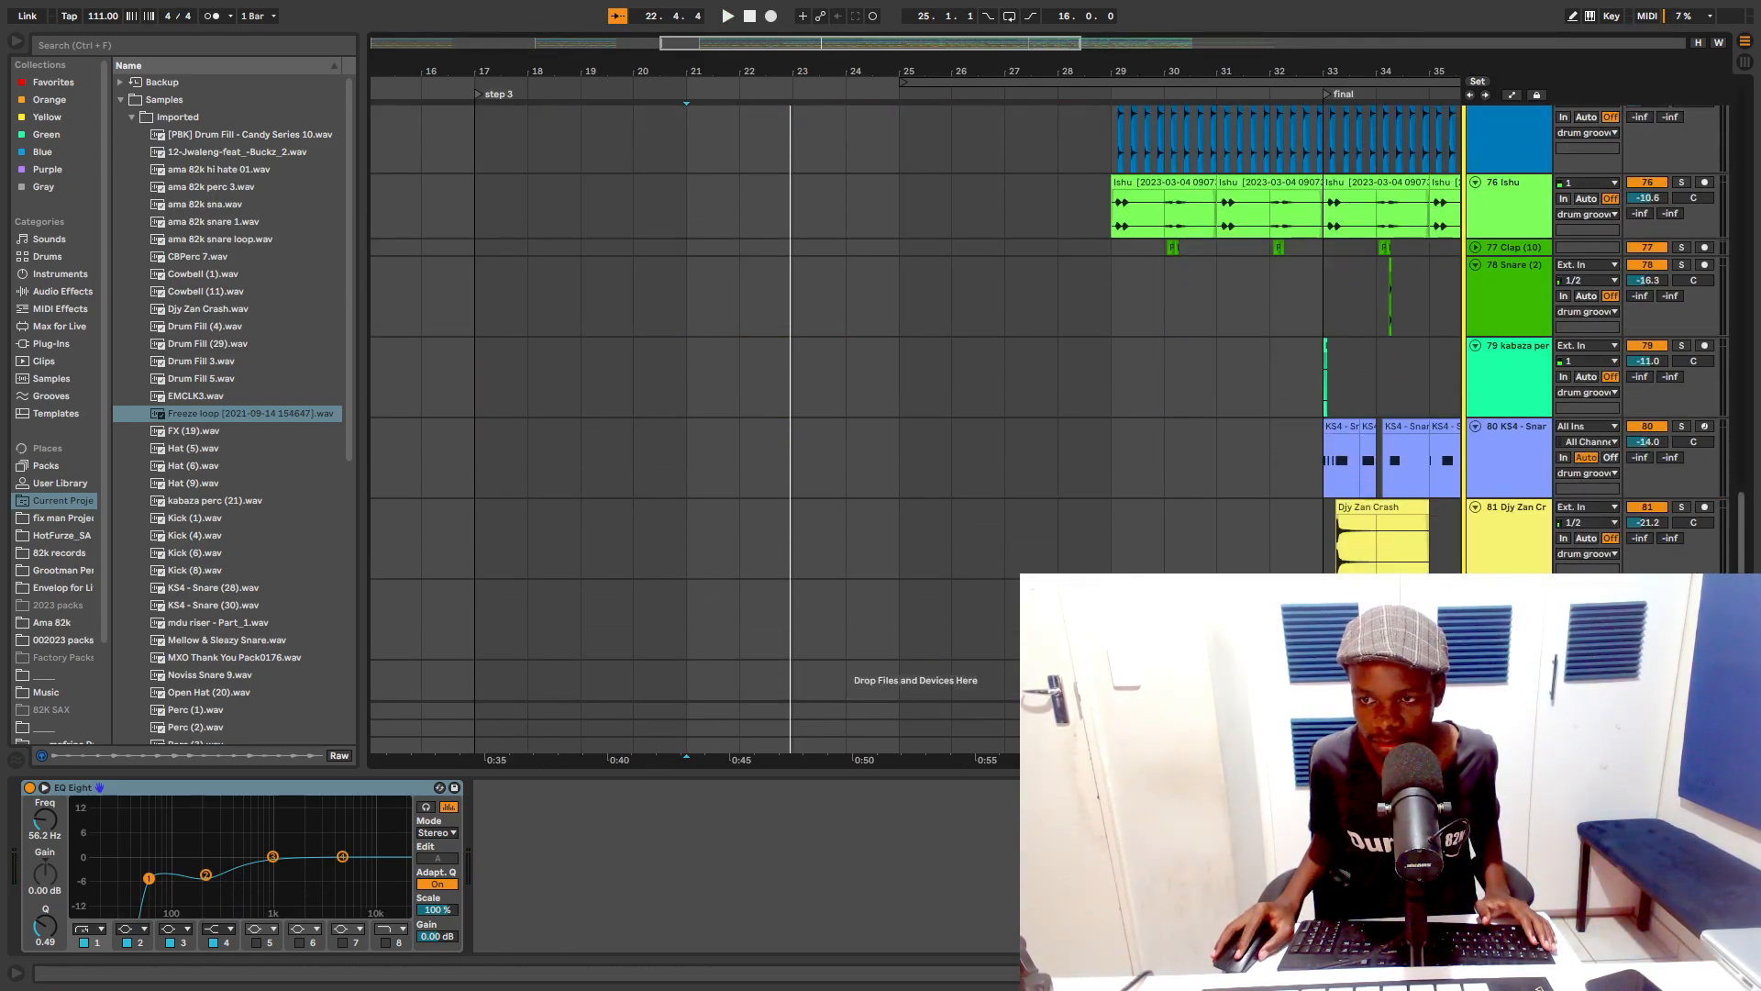
pyautogui.moveTo(1746, 591); pyautogui.dragTo(1759, 96)
pyautogui.press('space')
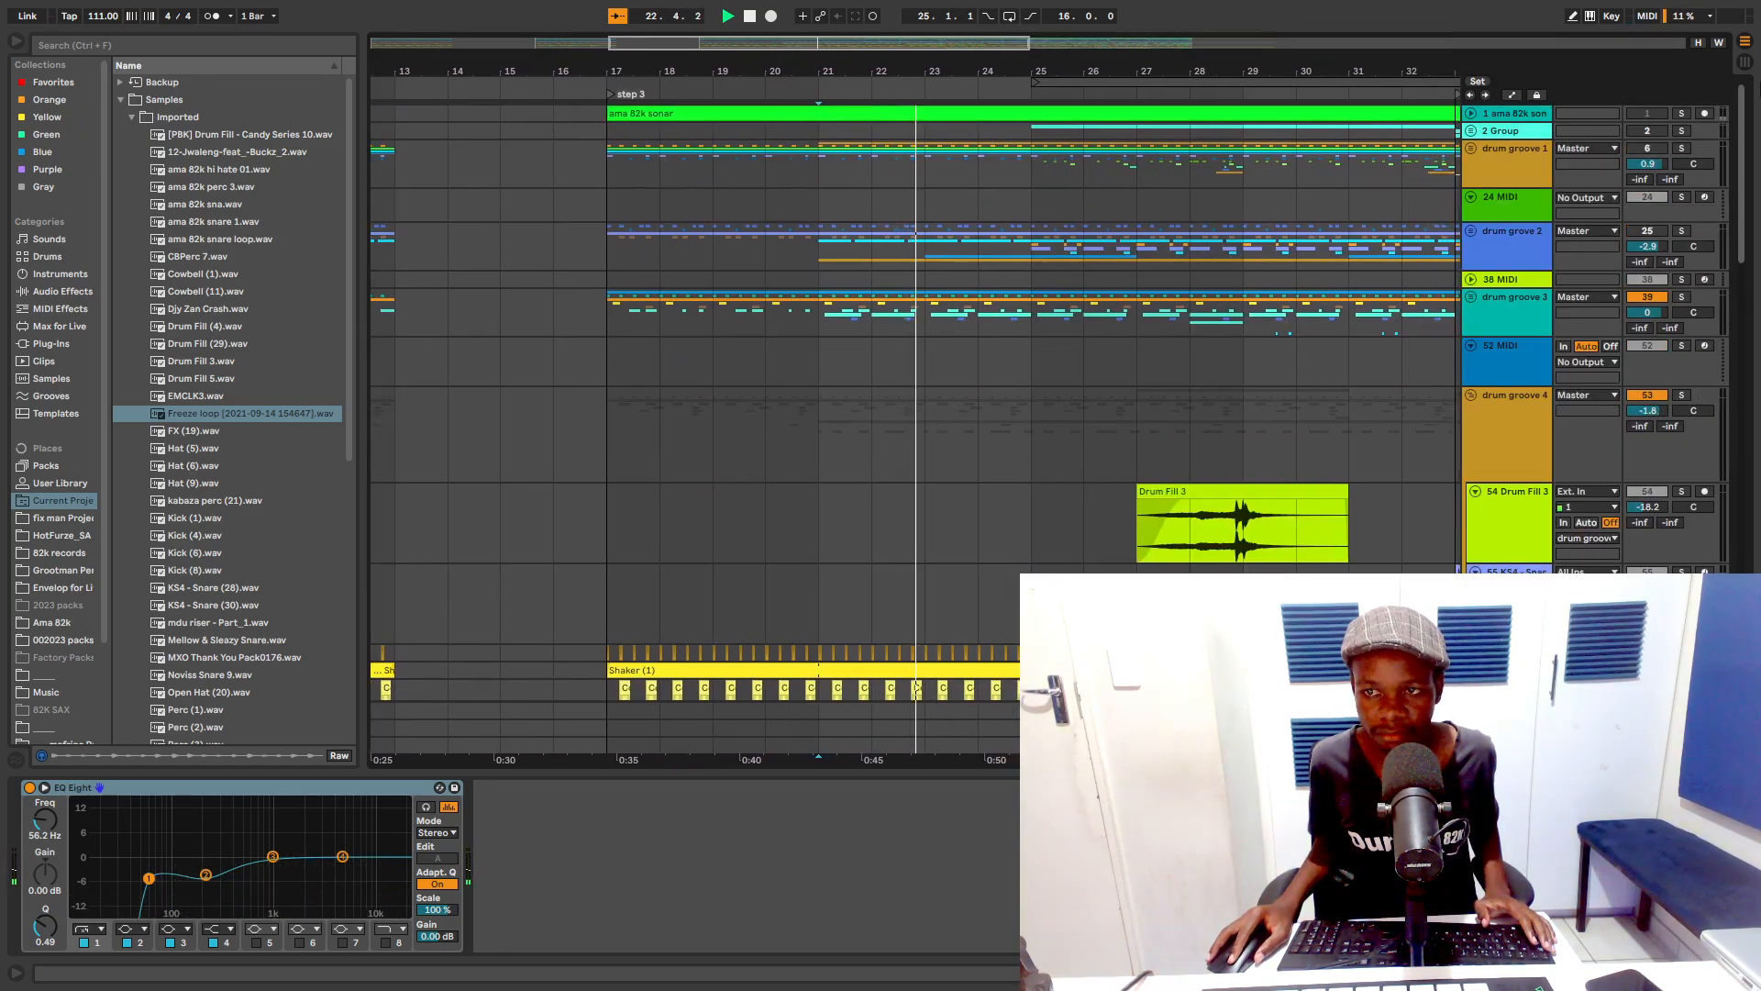
pyautogui.click(1641, 304)
pyautogui.press('space')
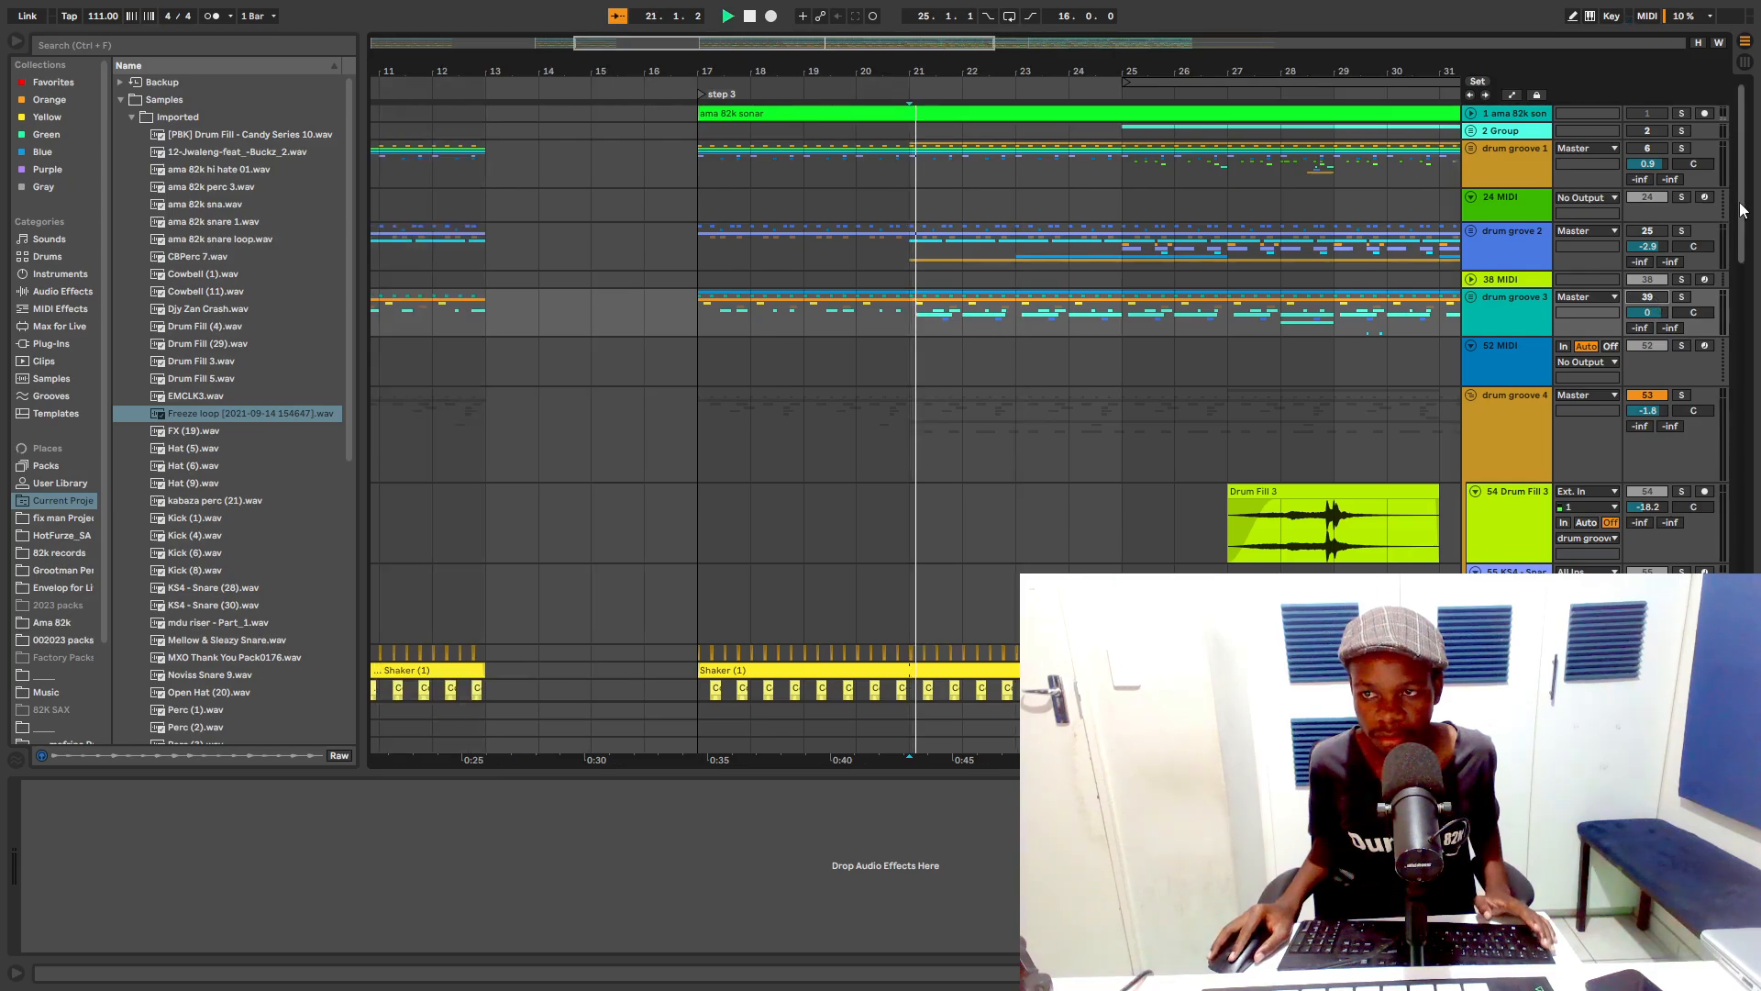
# Step: Stop playback, fold the drum groove 4 group and deactivate it
pyautogui.moveTo(1752, 129); pyautogui.dragTo(1755, 246)
pyautogui.press('space')
pyautogui.scroll(3, 1452, 524)
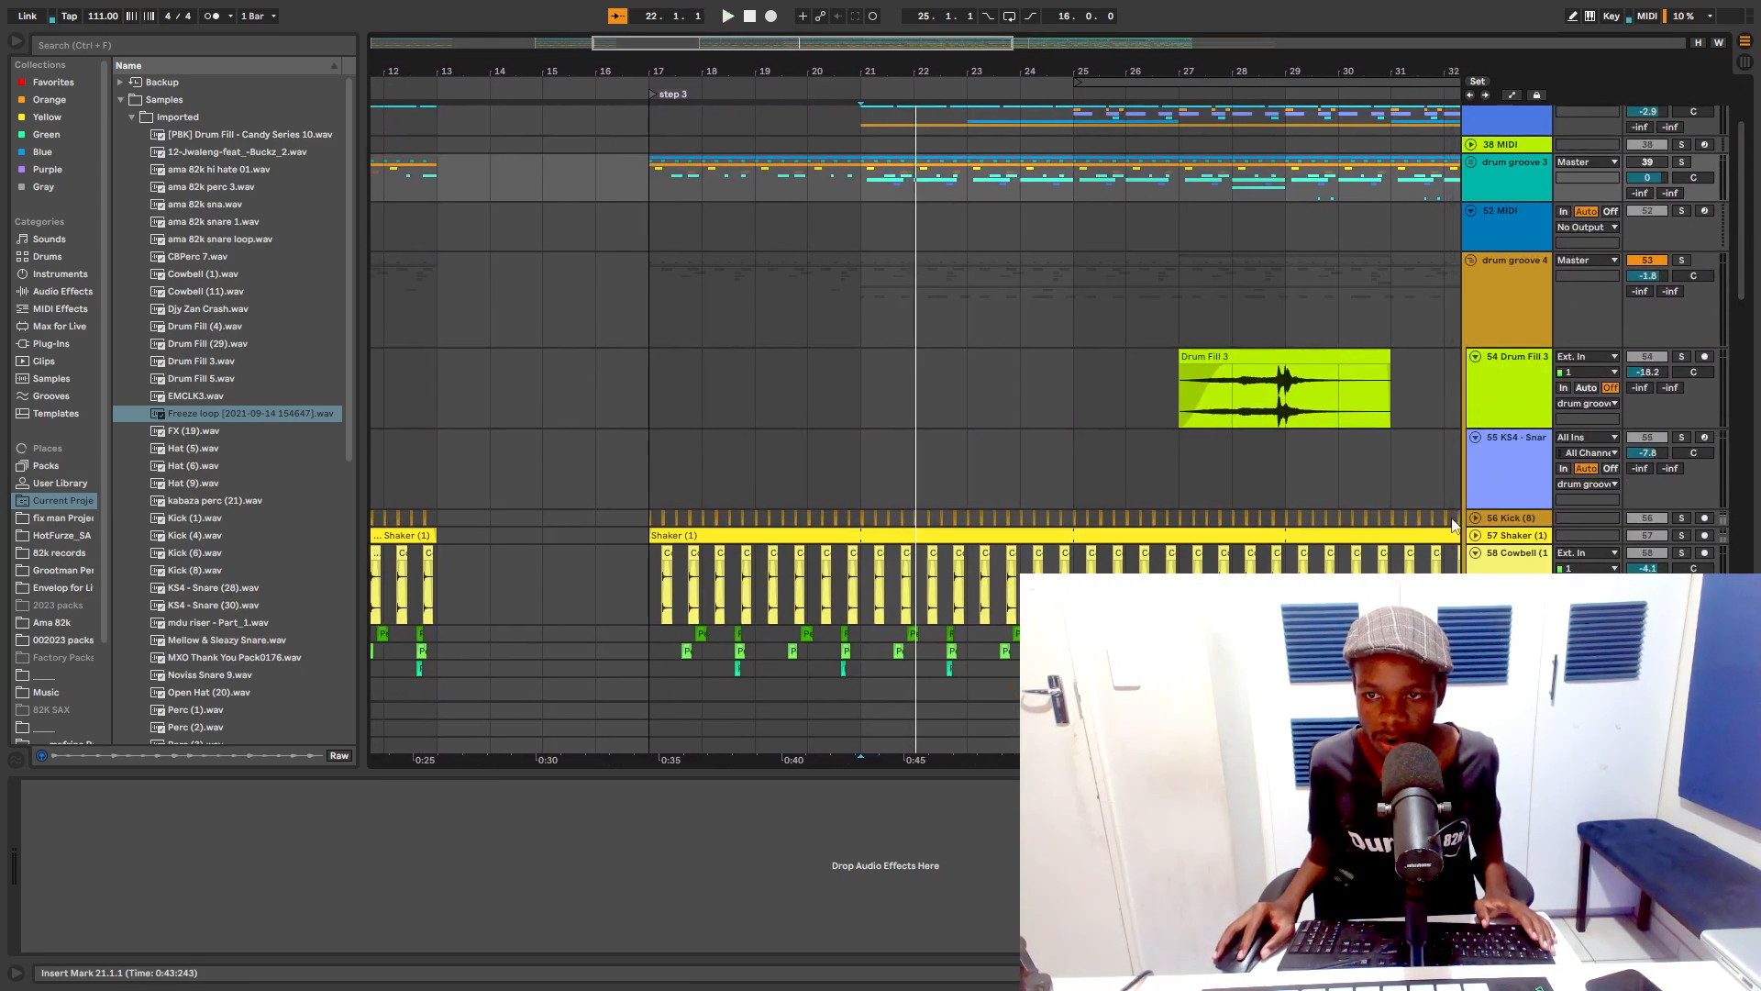
pyautogui.click(1469, 262)
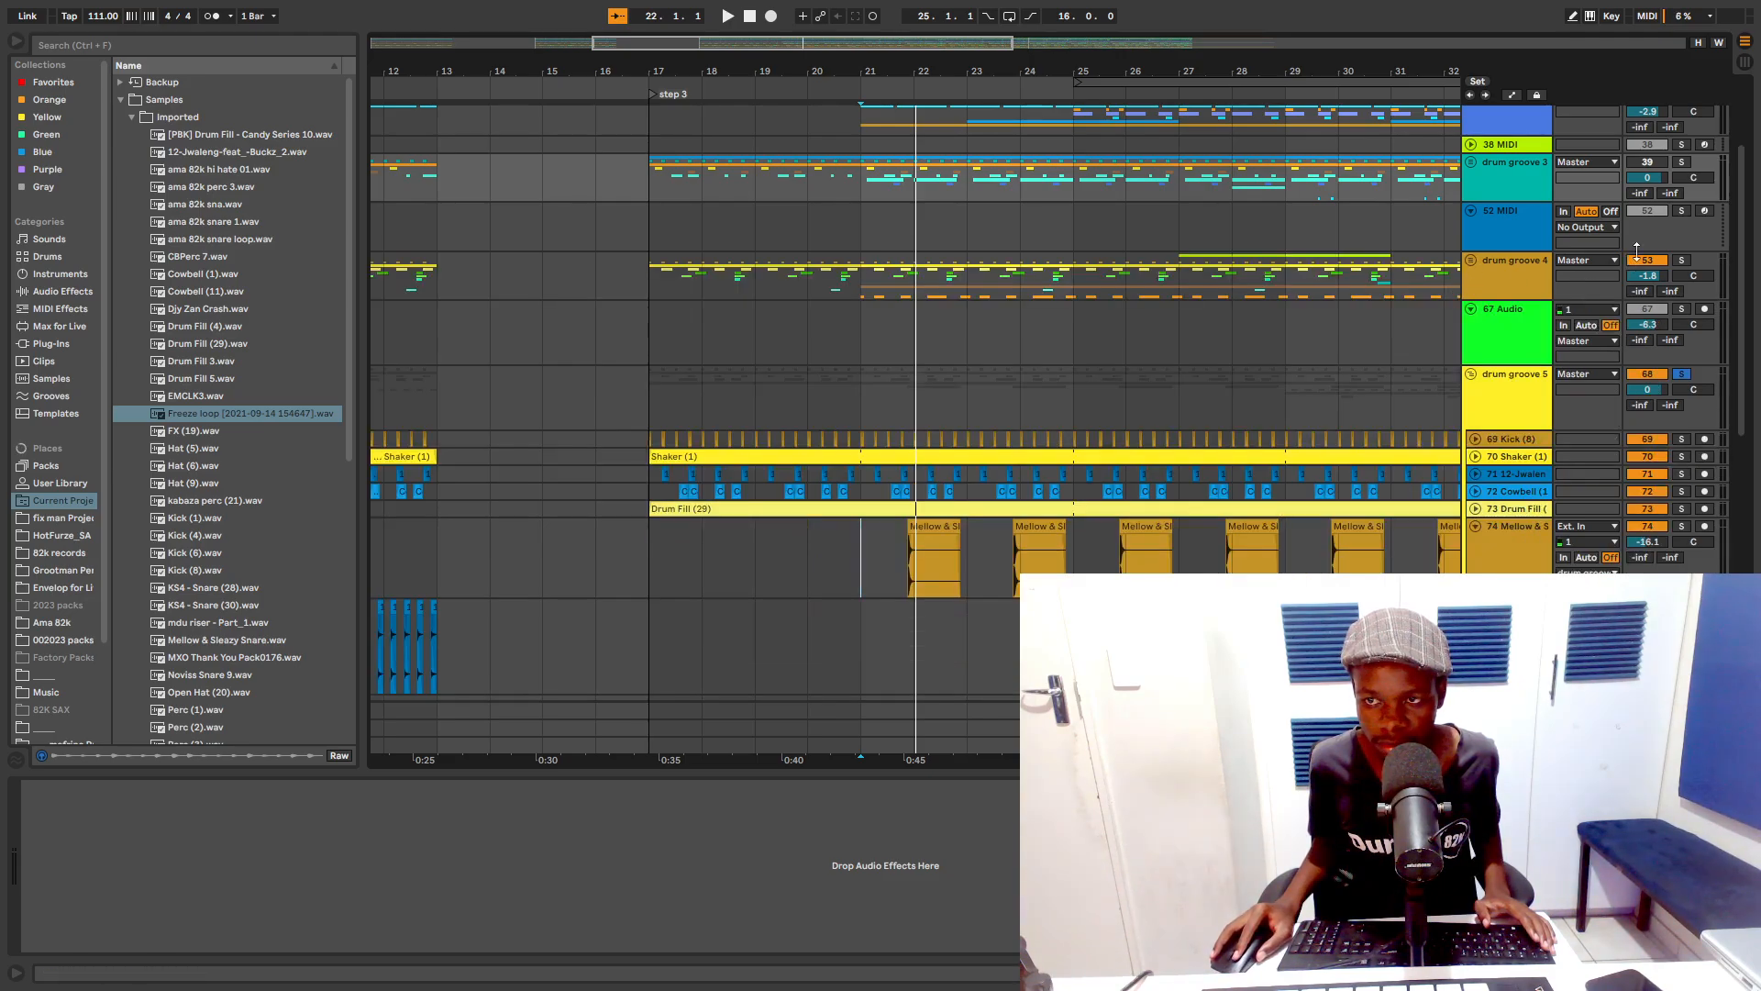
# Step: Unfold the Drum Fill (29) track 73 in drum groove 5 and play step 3 from 19.1.1
pyautogui.click(1476, 456)
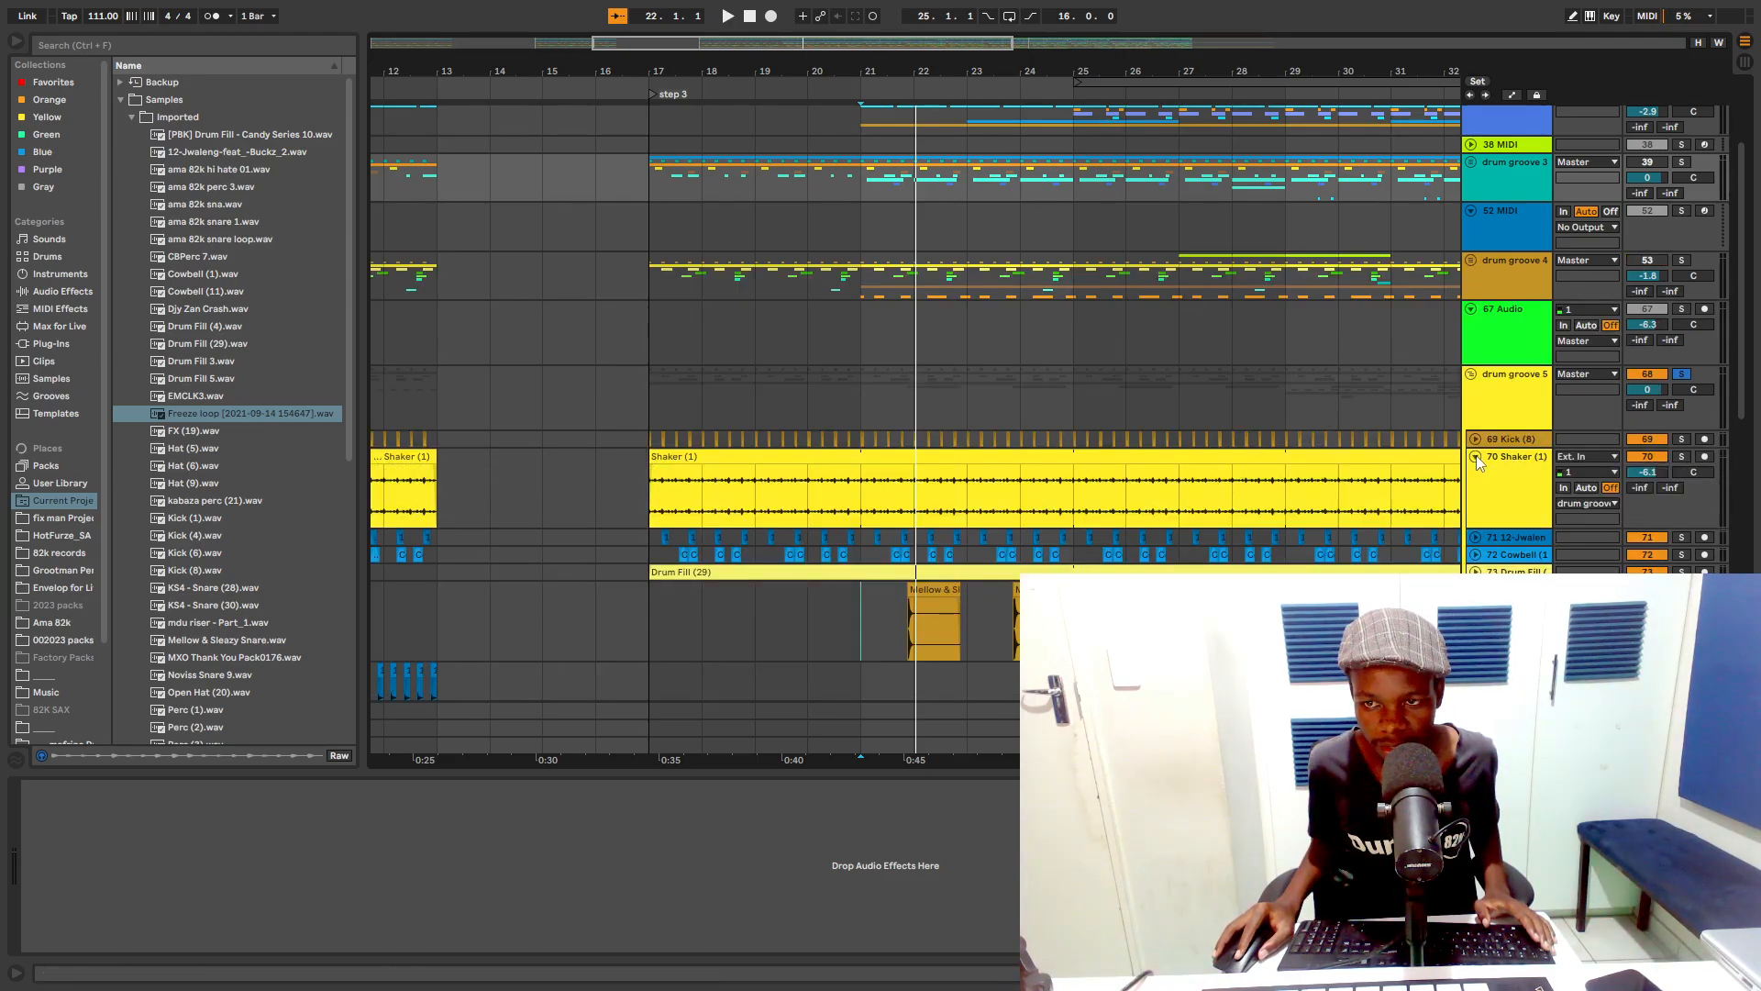
pyautogui.click(1477, 456)
pyautogui.click(1475, 509)
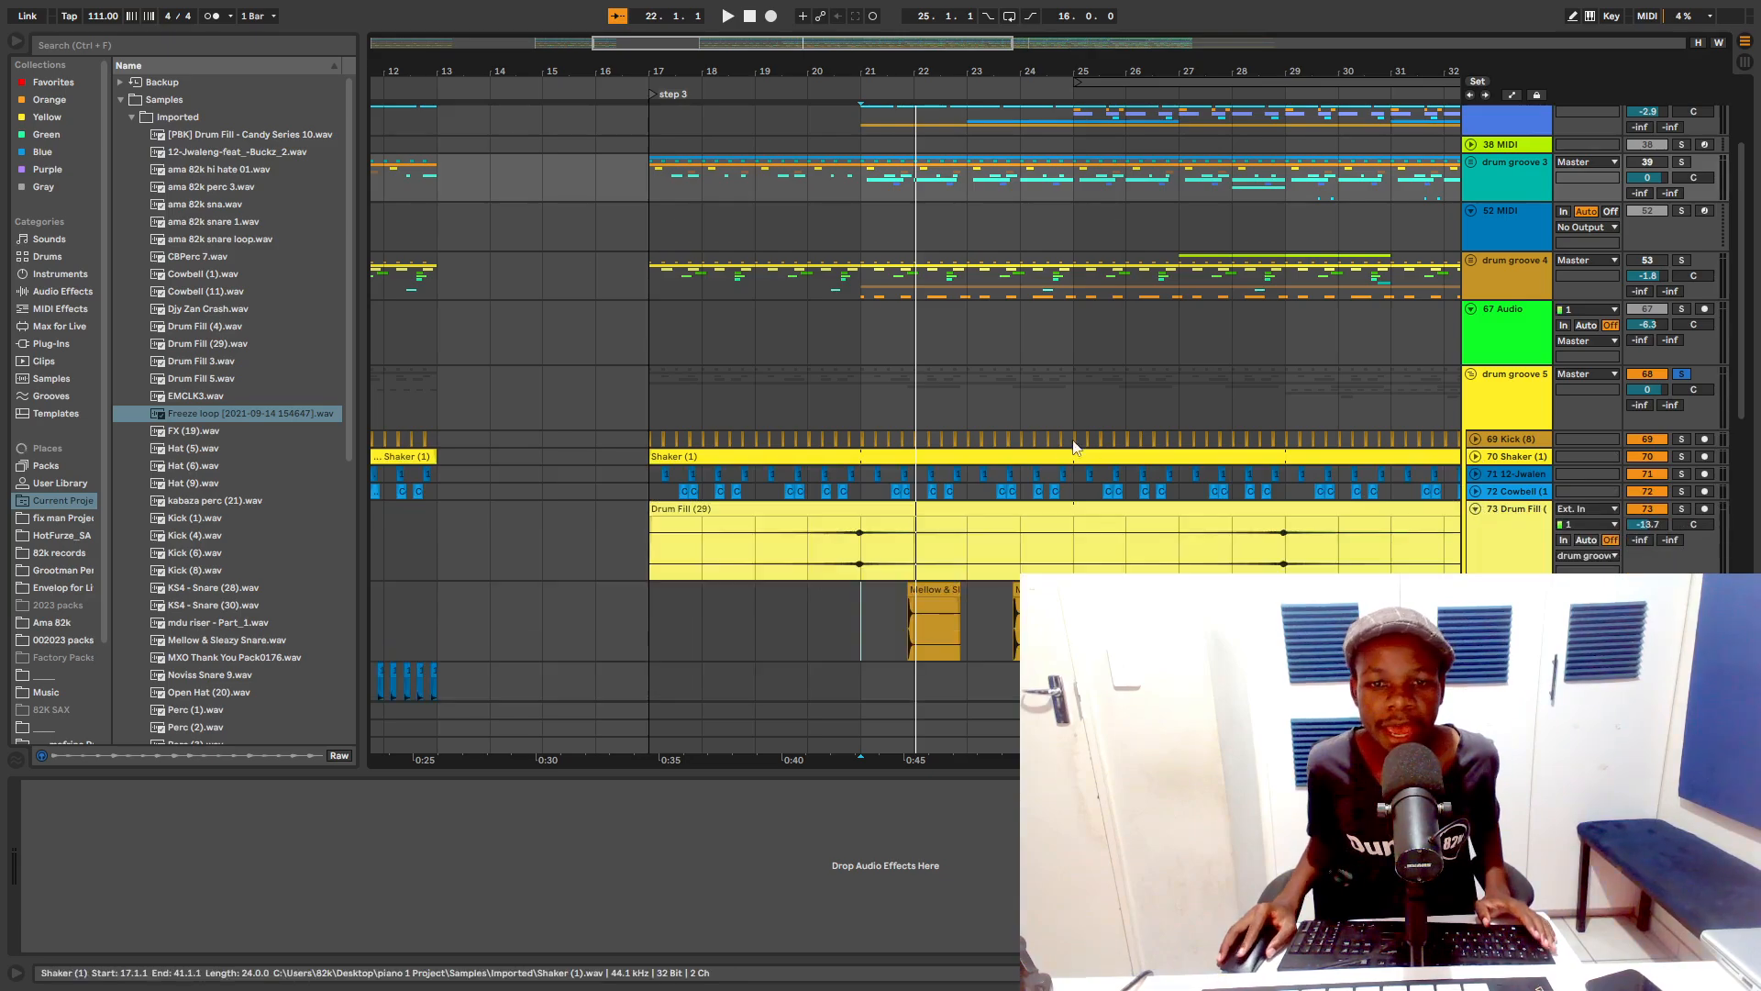
pyautogui.scroll(-2, 1009, 440)
pyautogui.click(794, 459)
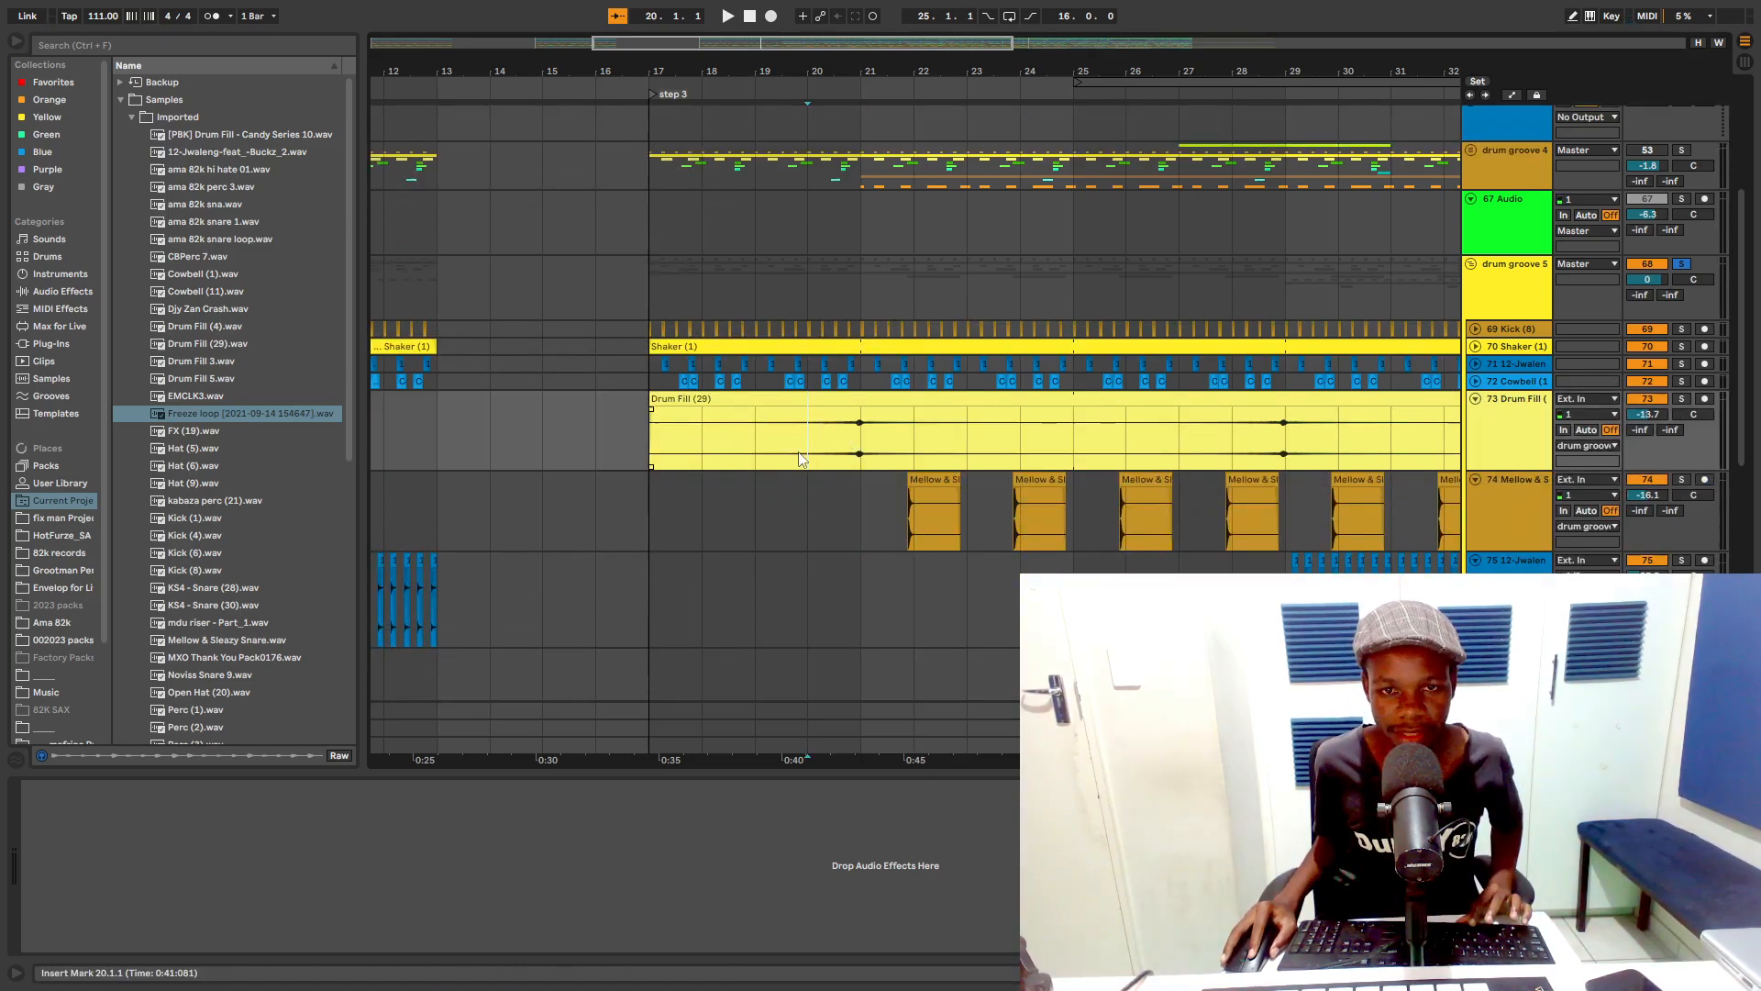
pyautogui.click(768, 446)
pyautogui.press('space')
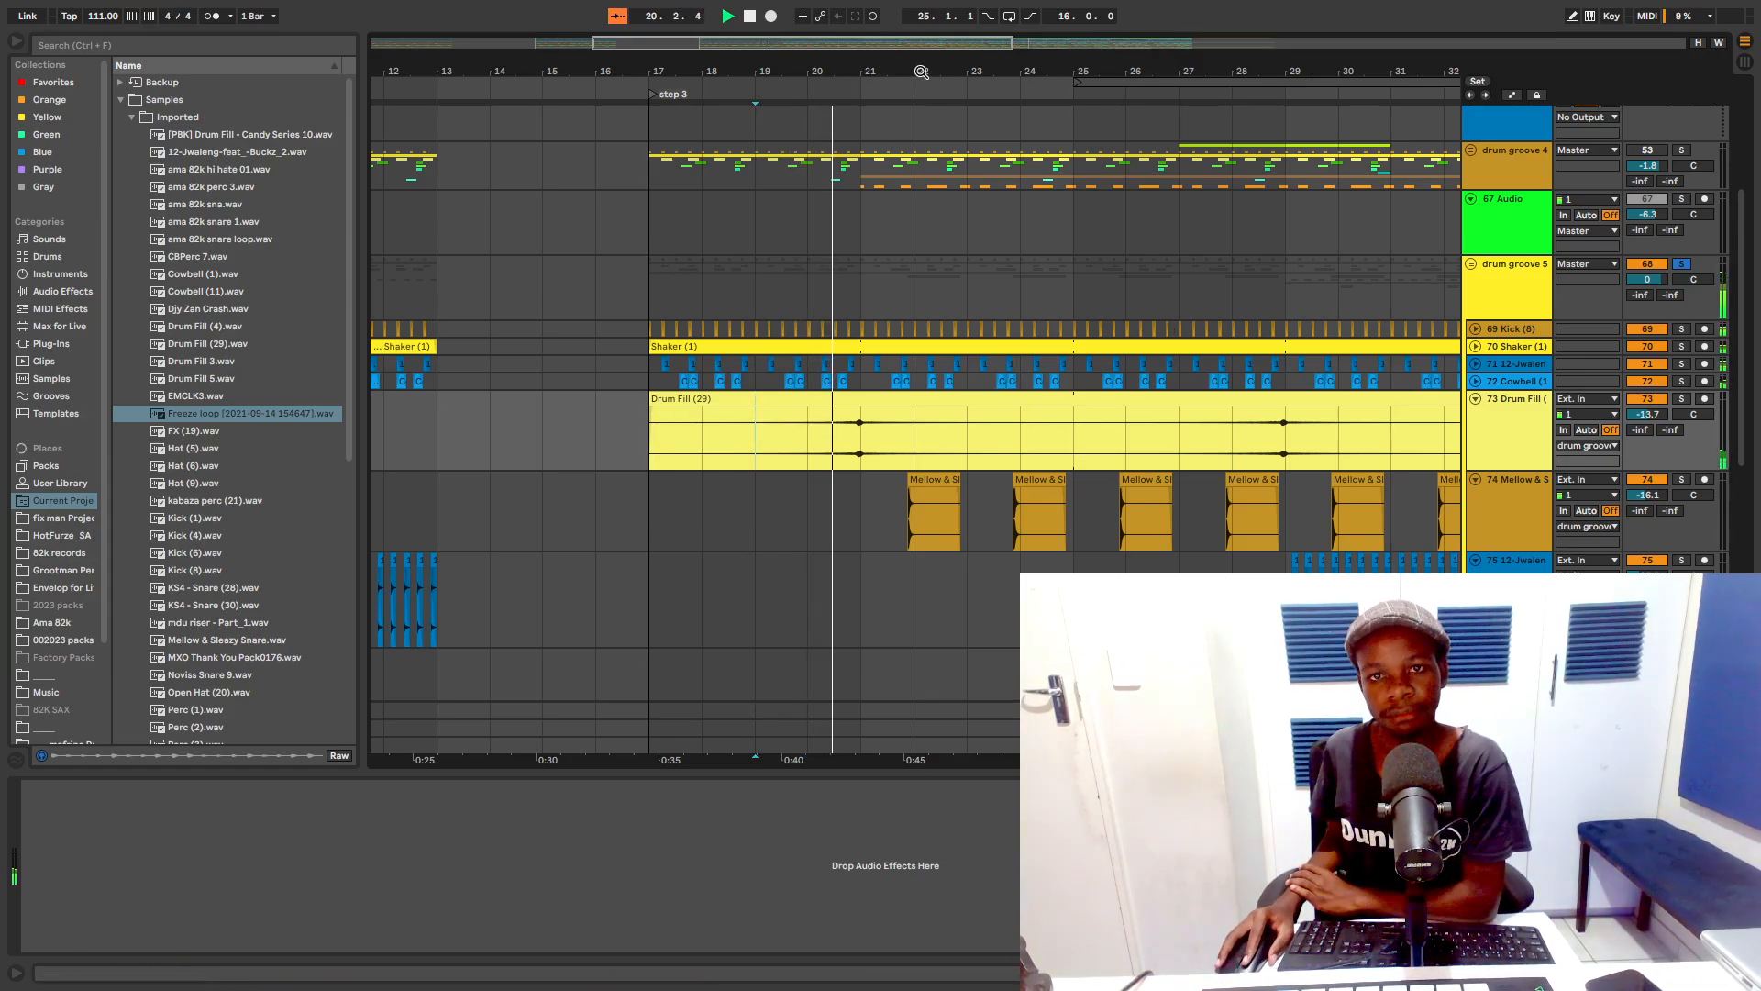
pyautogui.moveTo(882, 67)
pyautogui.mouseDown()
pyautogui.moveTo(876, 165)
pyautogui.moveTo(881, 55)
pyautogui.mouseUp()
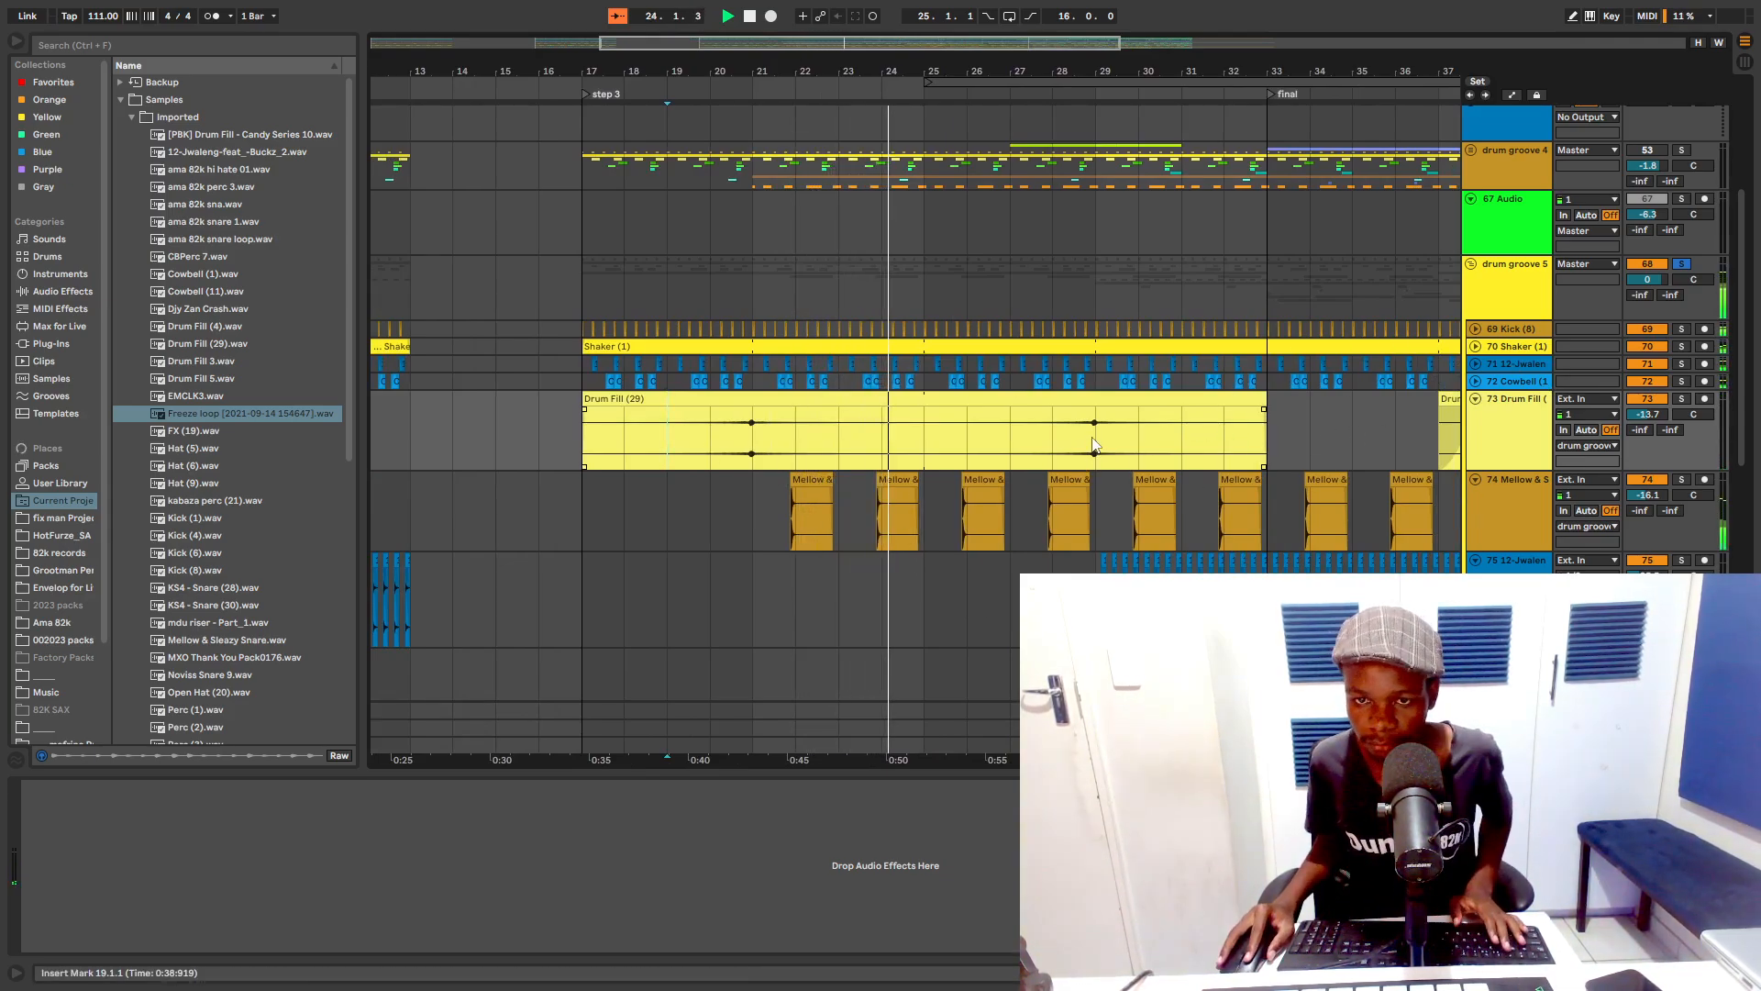
# Step: Play drum groove 5 from 28.1.1 in step 3 and replay it from the same point
pyautogui.click(1063, 443)
pyautogui.press('space')
pyautogui.scroll(-2, 1056, 433)
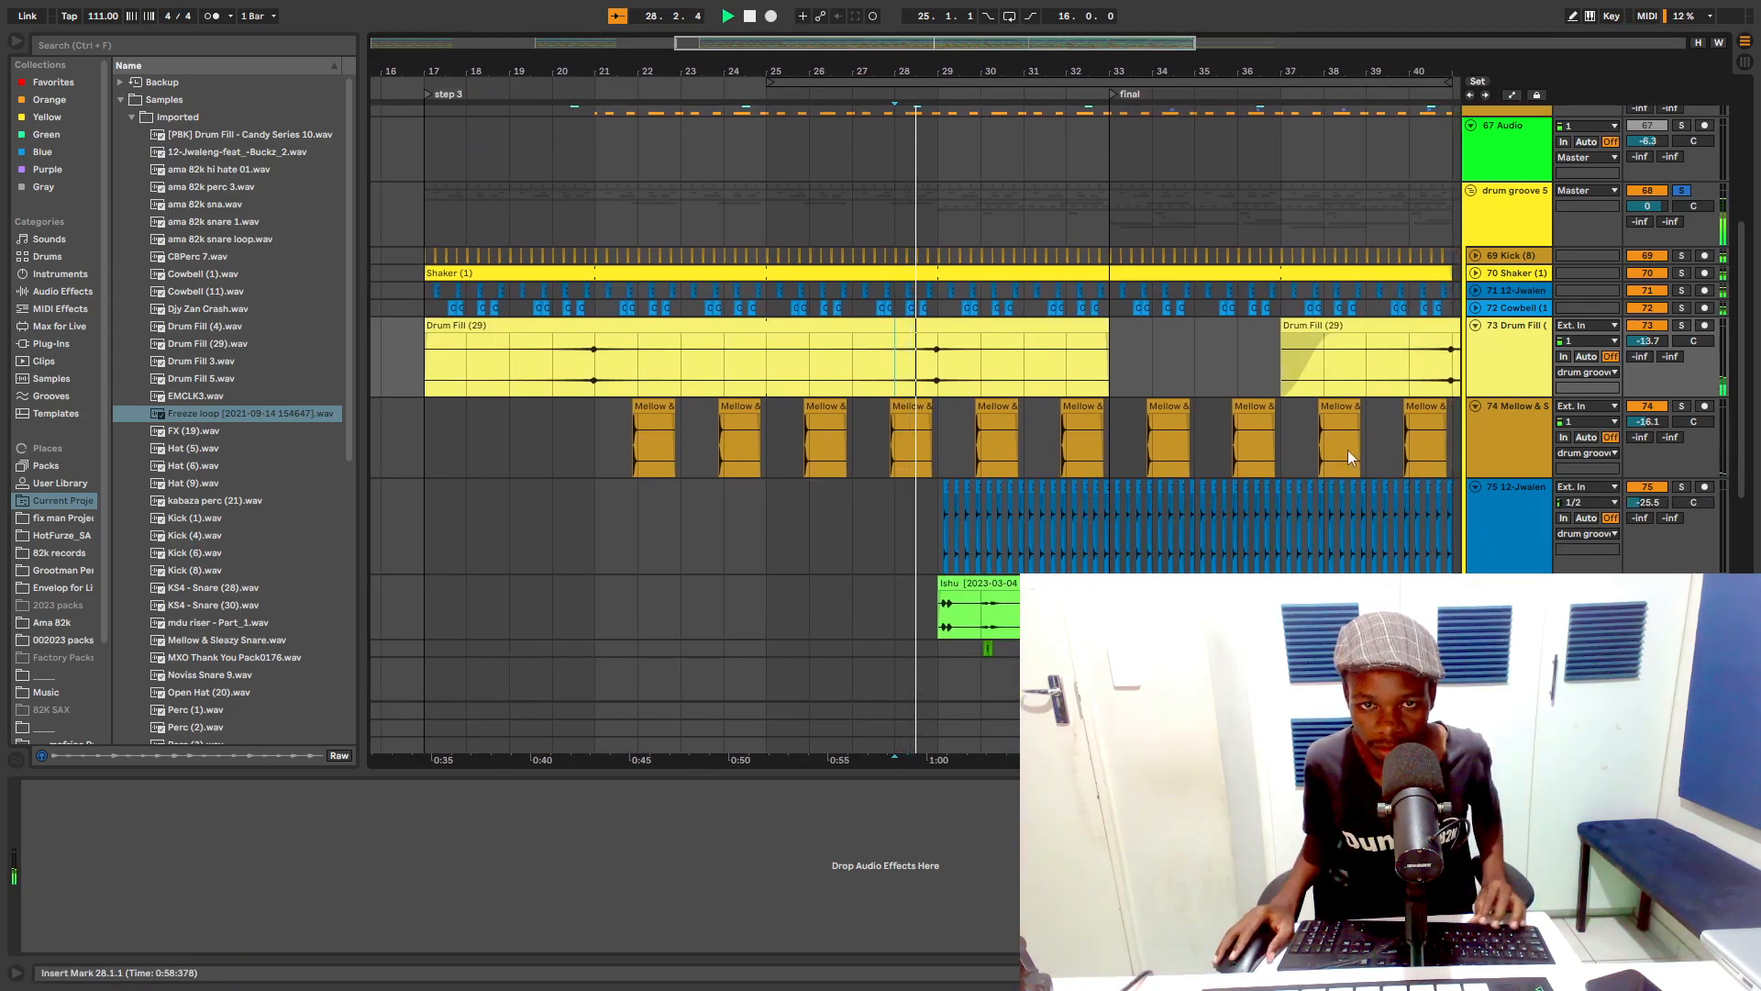
pyautogui.scroll(-3, 1282, 504)
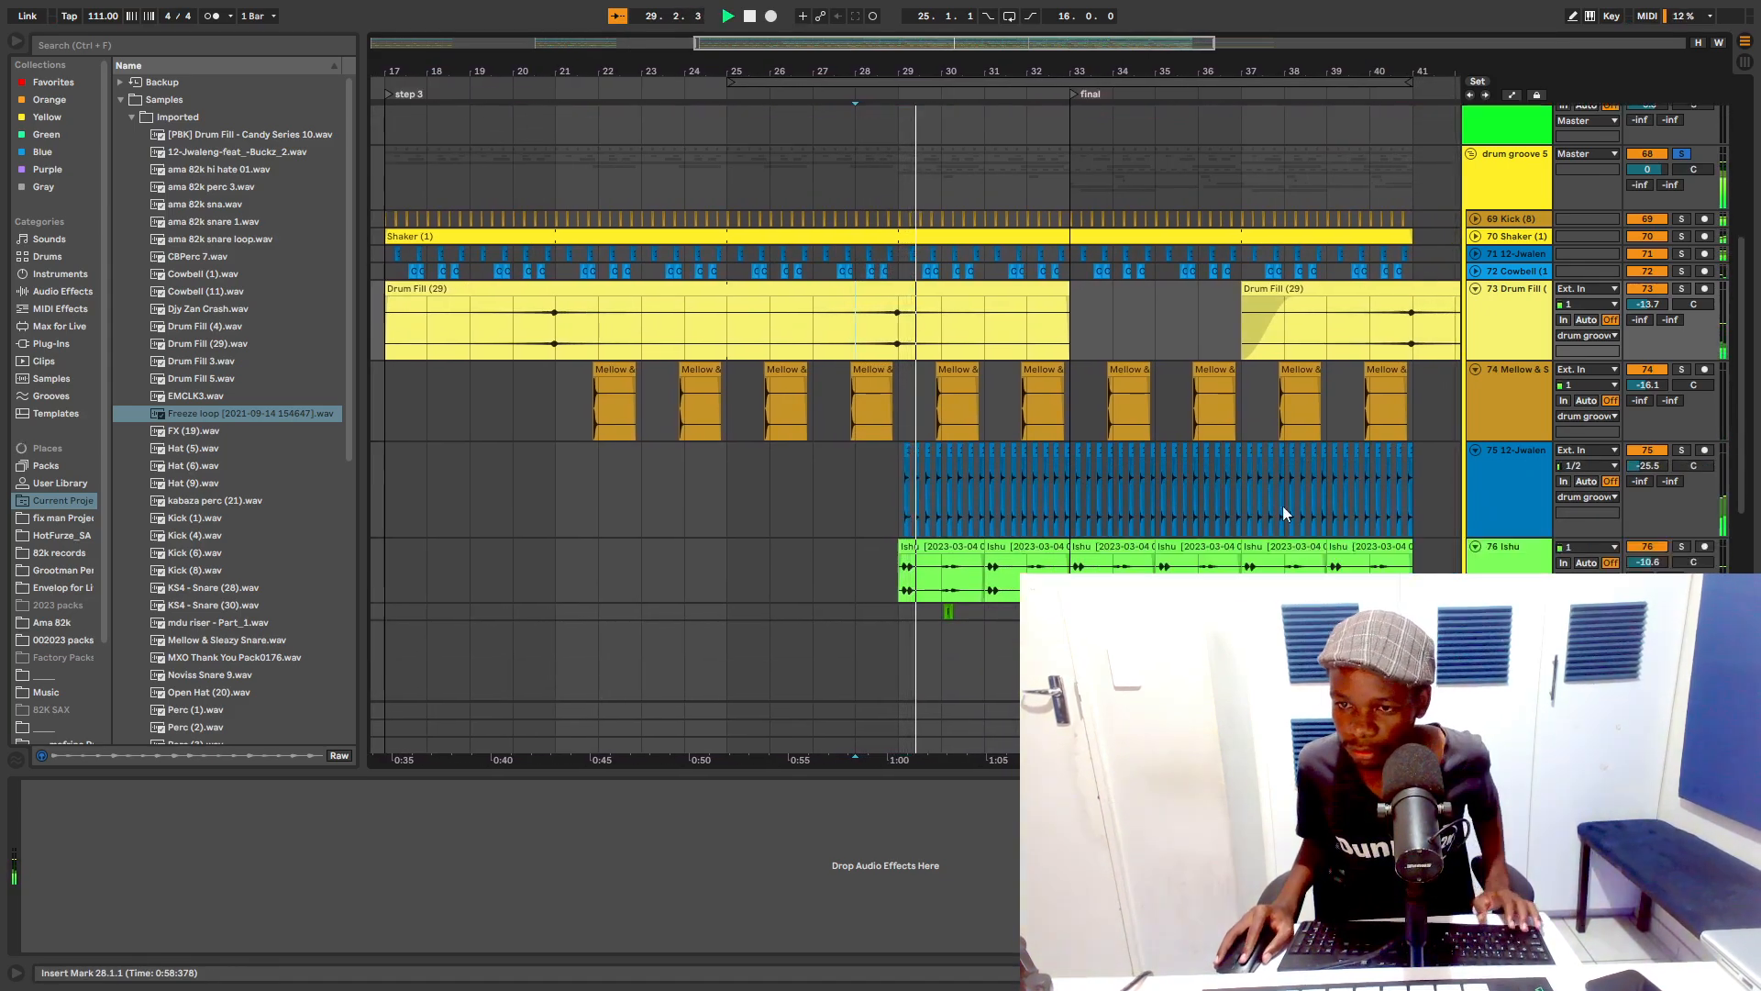
pyautogui.press('space')
pyautogui.press('space')
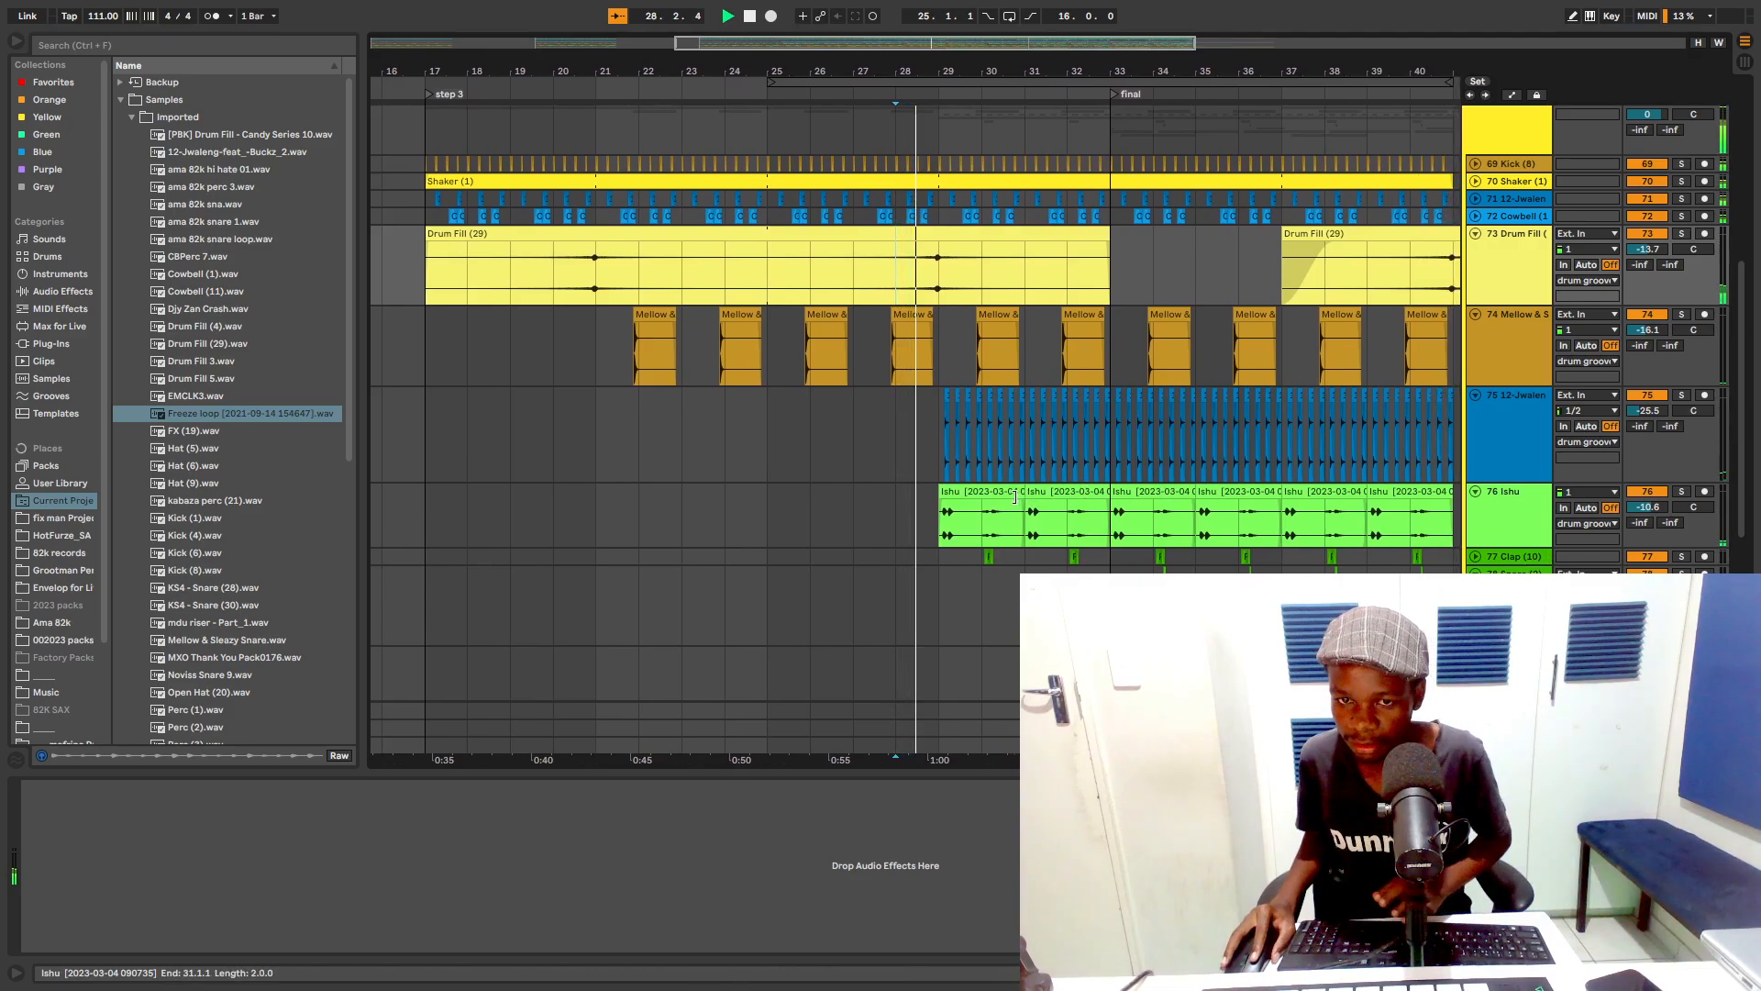
# Step: Play from the first Ishu clip on track 76 at bar 29 and stop playback
pyautogui.click(985, 495)
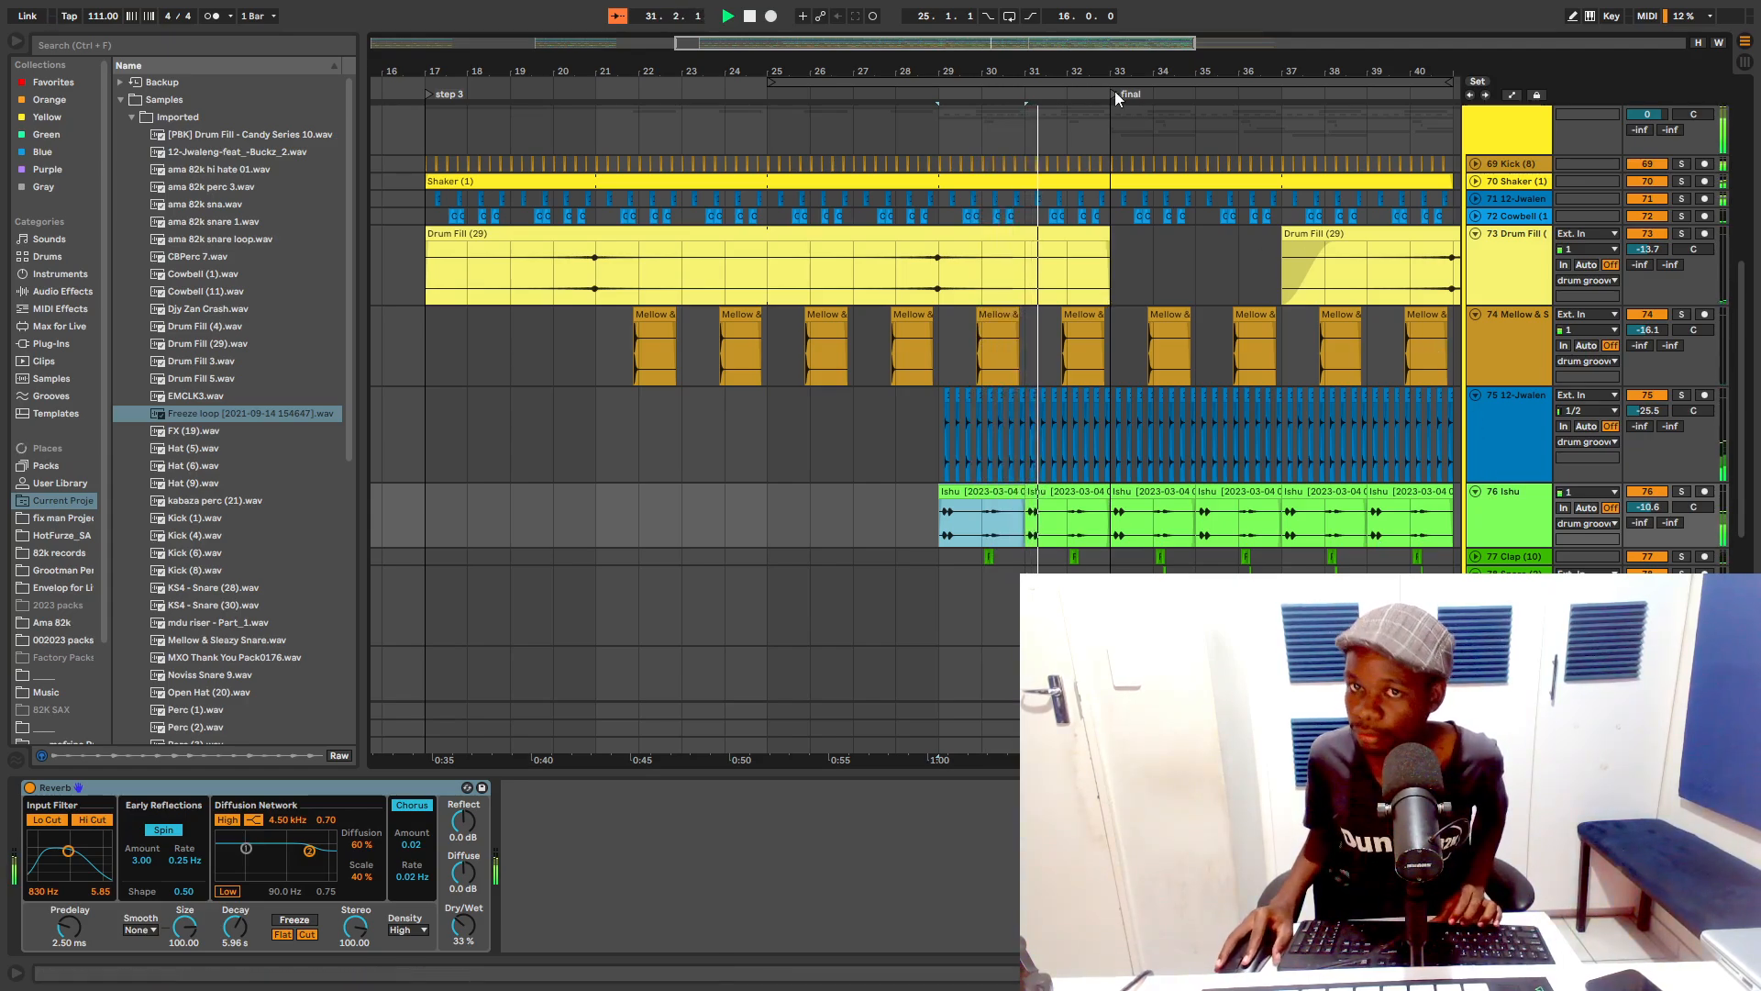
pyautogui.moveTo(1132, 72); pyautogui.dragTo(1133, 90)
pyautogui.press('space')
# Step: Audition the 12-Jwaleng track 75 from 29.1.1 at -11.1 dB and set its volume to -22.3 dB
pyautogui.moveTo(890, 413); pyautogui.dragTo(897, 415)
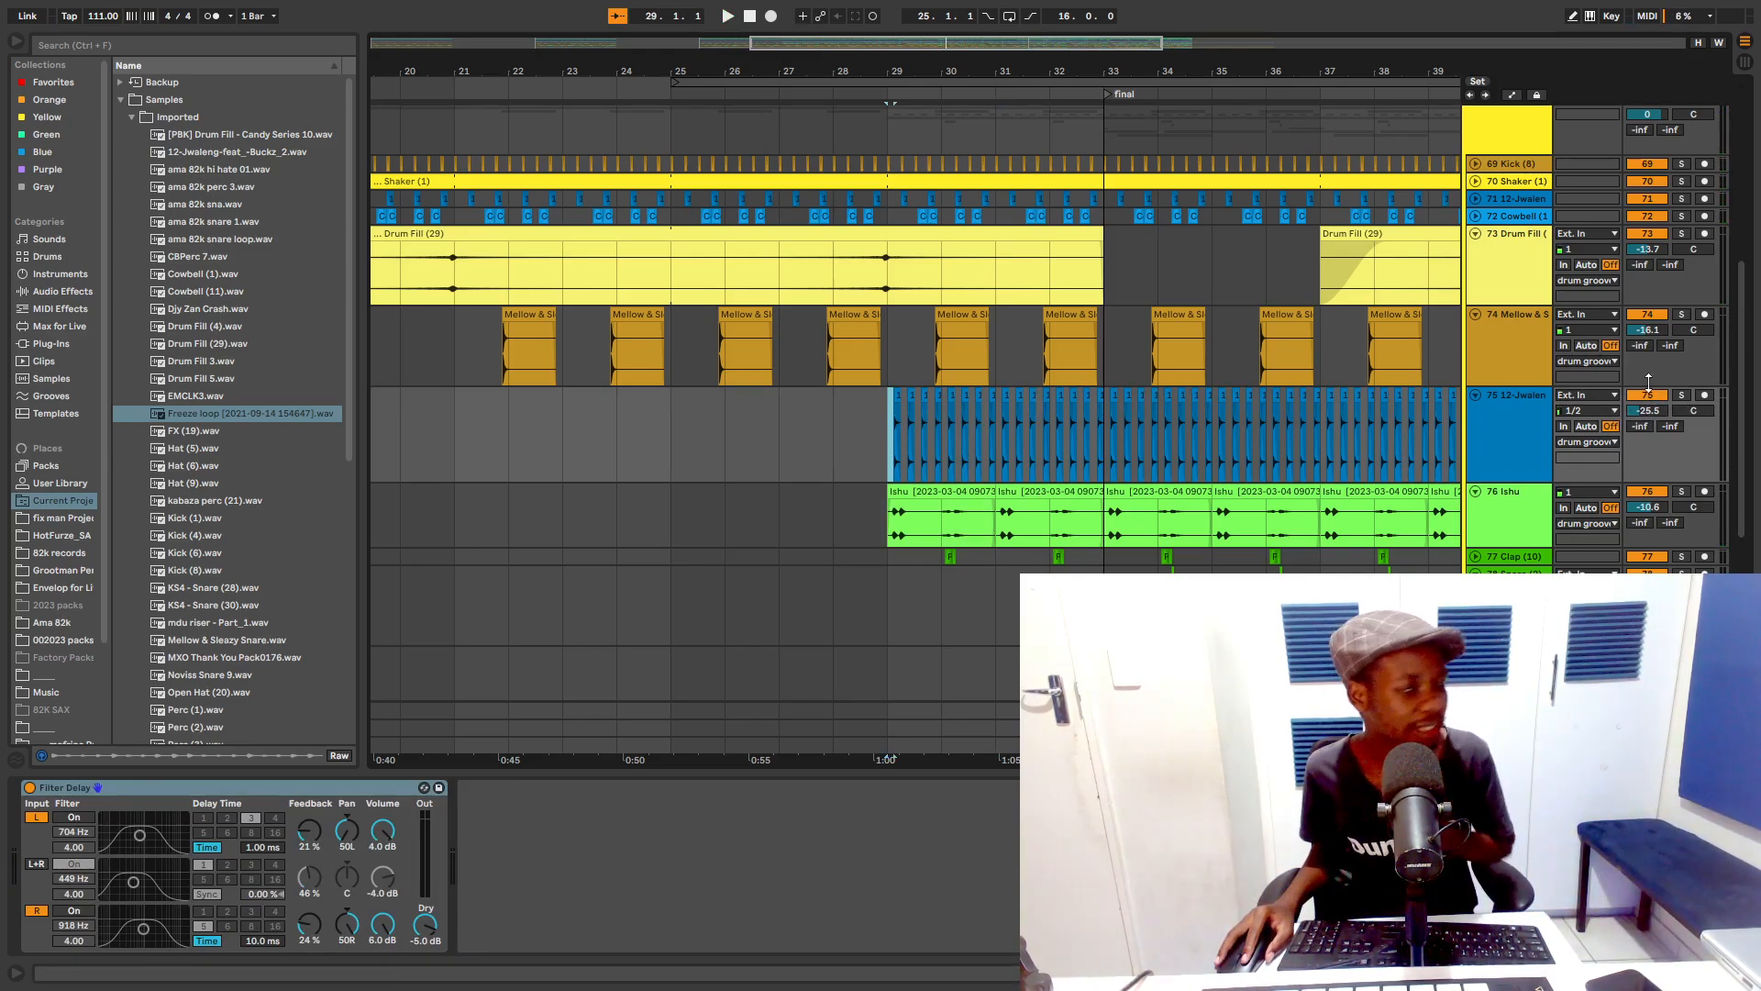
pyautogui.moveTo(1647, 380); pyautogui.dragTo(1646, 349)
pyautogui.press('space')
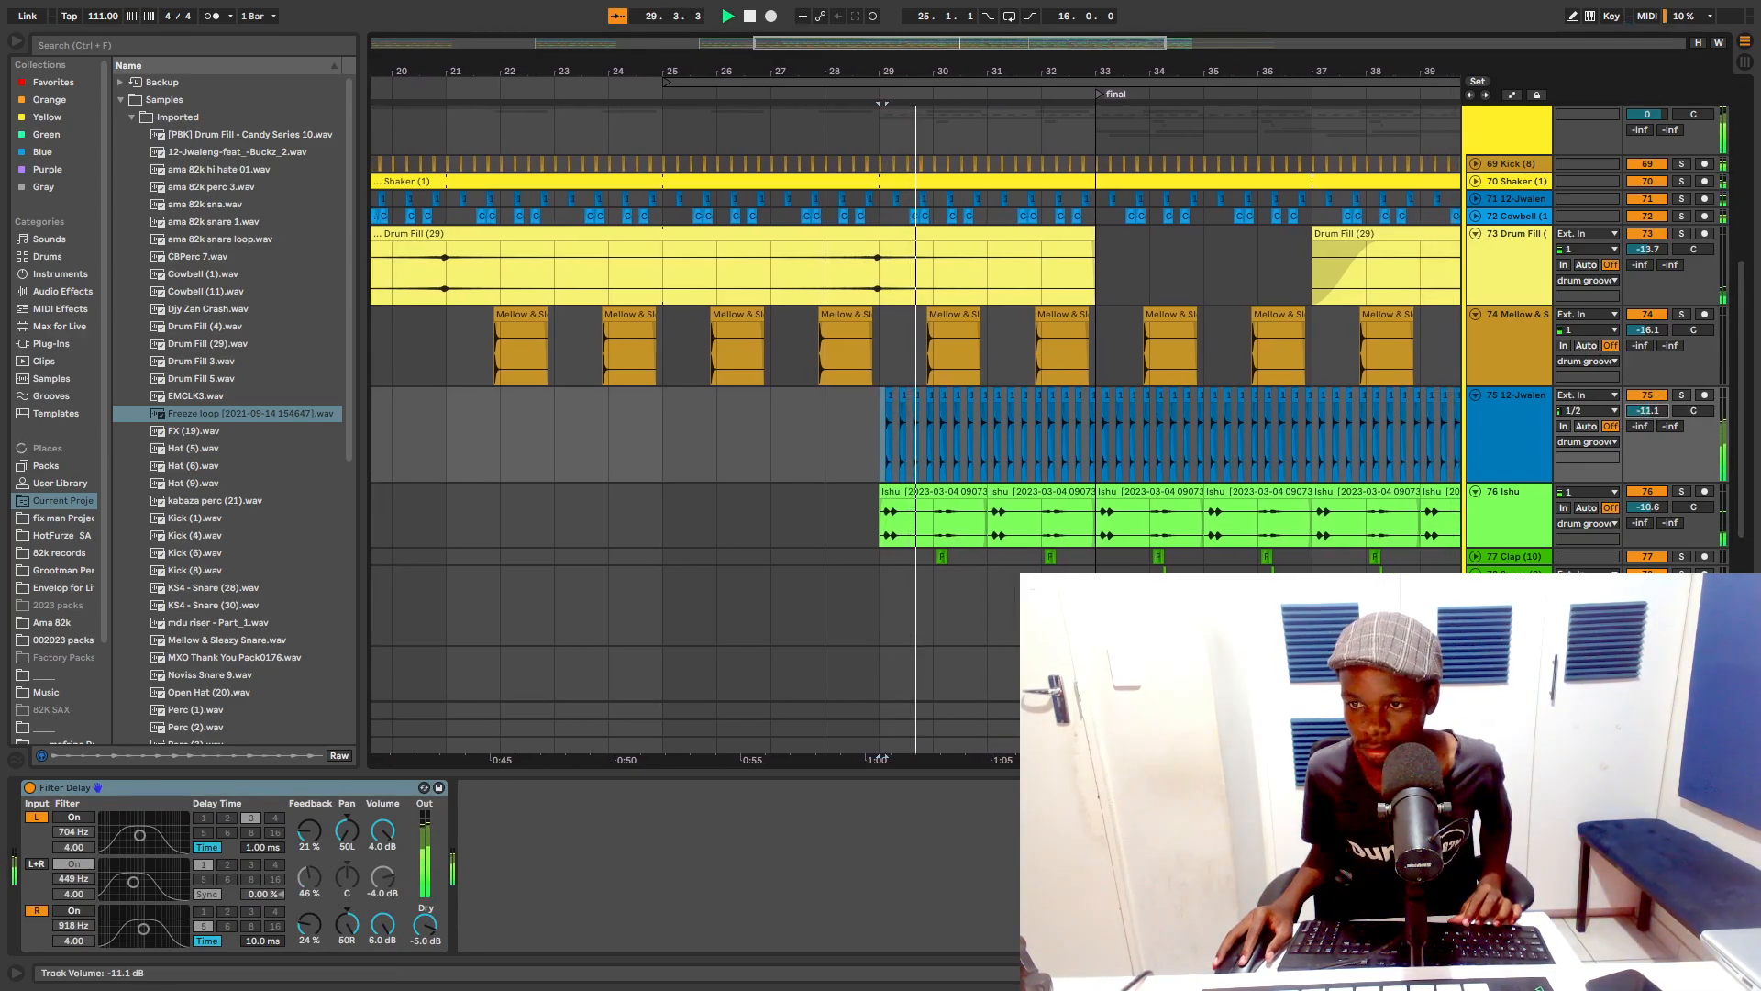
pyautogui.moveTo(1649, 411); pyautogui.dragTo(1648, 440)
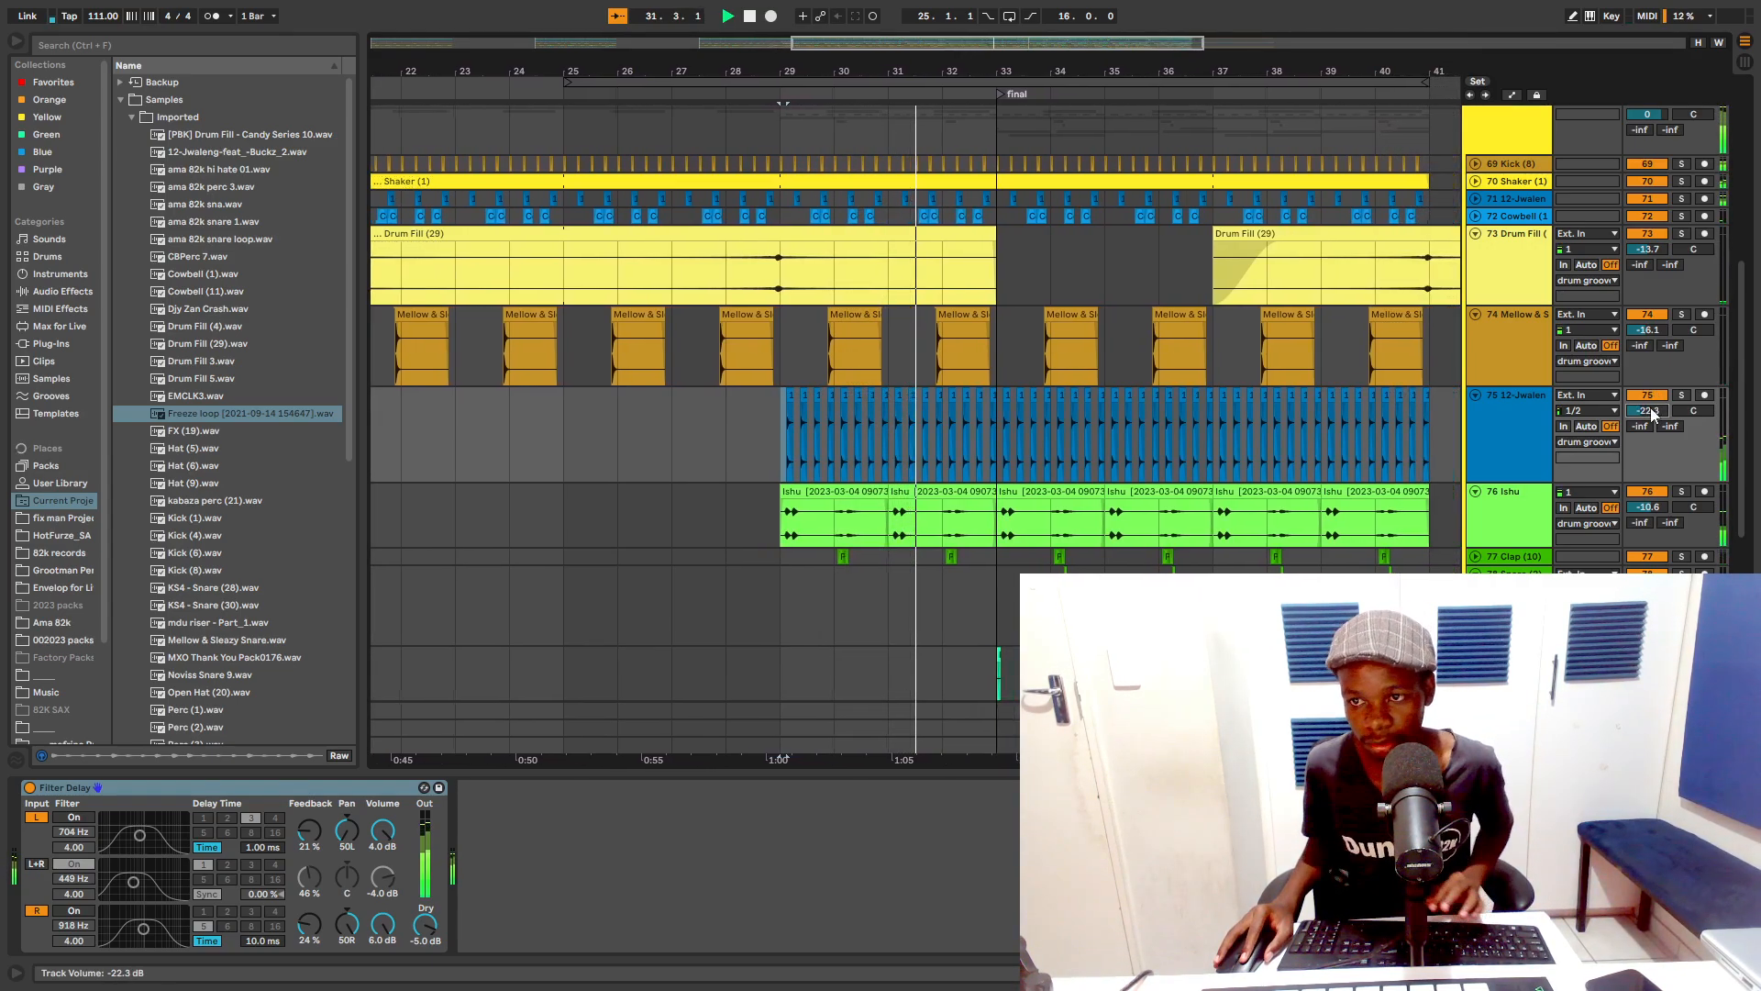
# Step: Place the insert marker at 33.1.1 on the KS4 - Snare track 80, play the final section and stop
pyautogui.scroll(-5, 1192, 293)
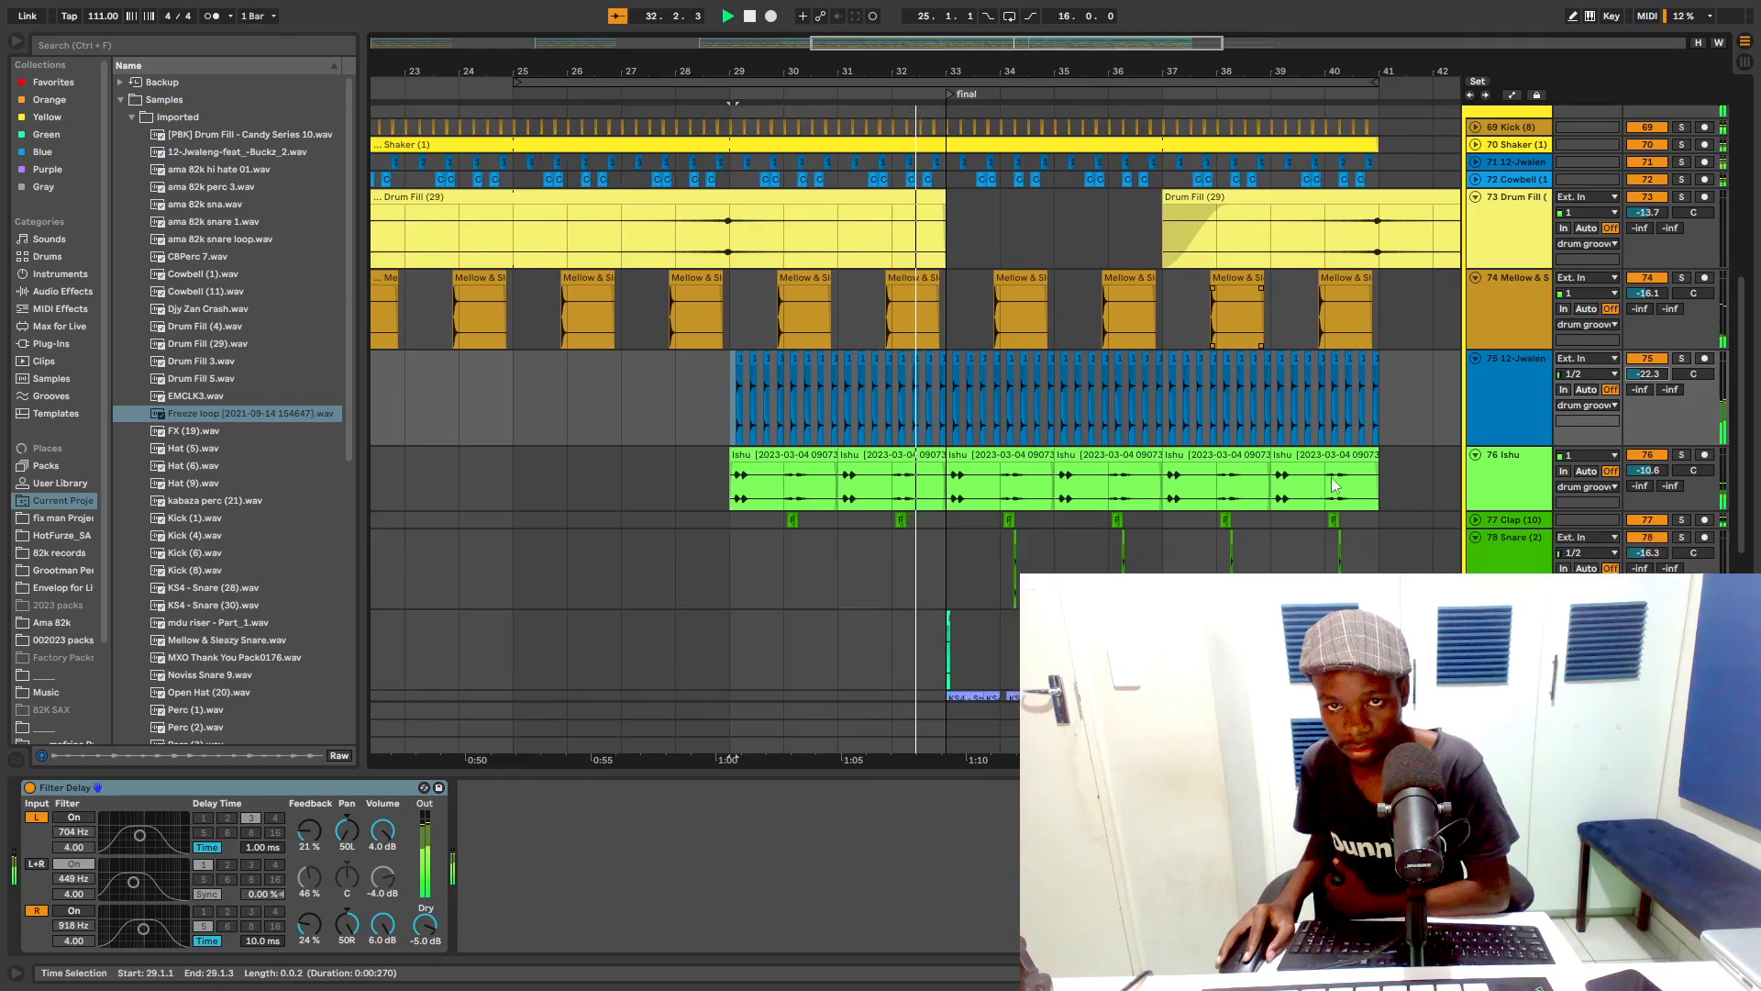
pyautogui.moveTo(1043, 73); pyautogui.dragTo(1018, 80)
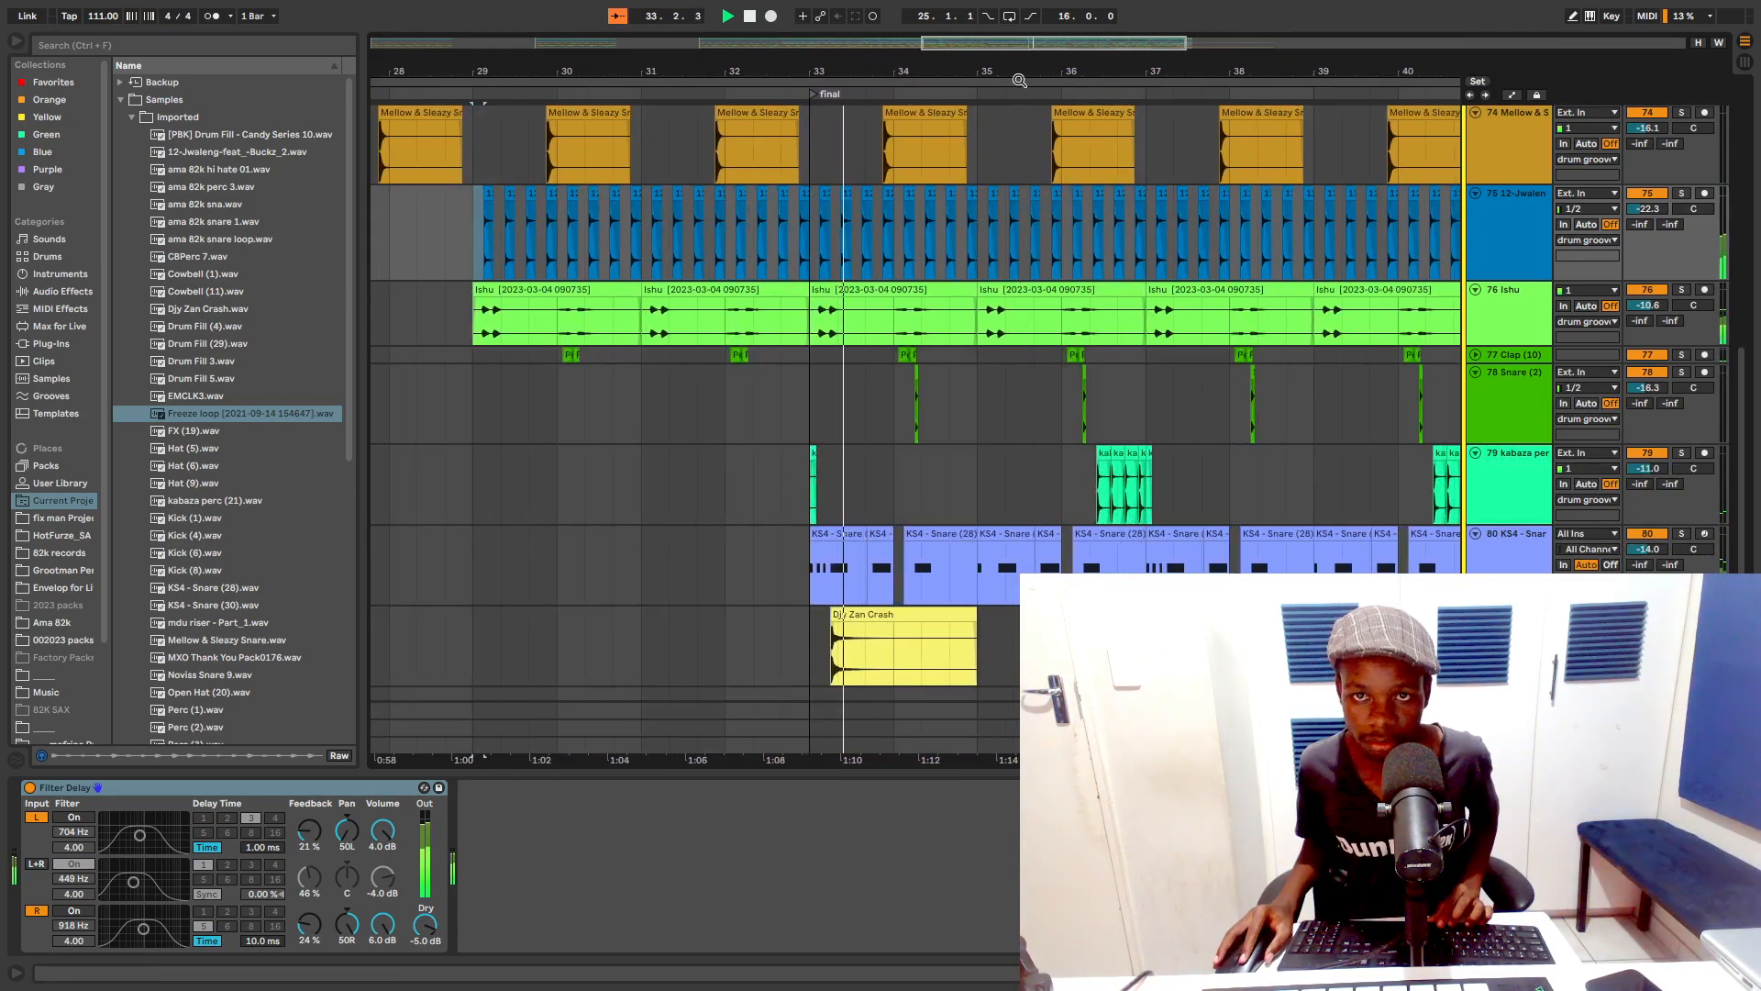
pyautogui.scroll(-3, 917, 440)
pyautogui.click(815, 470)
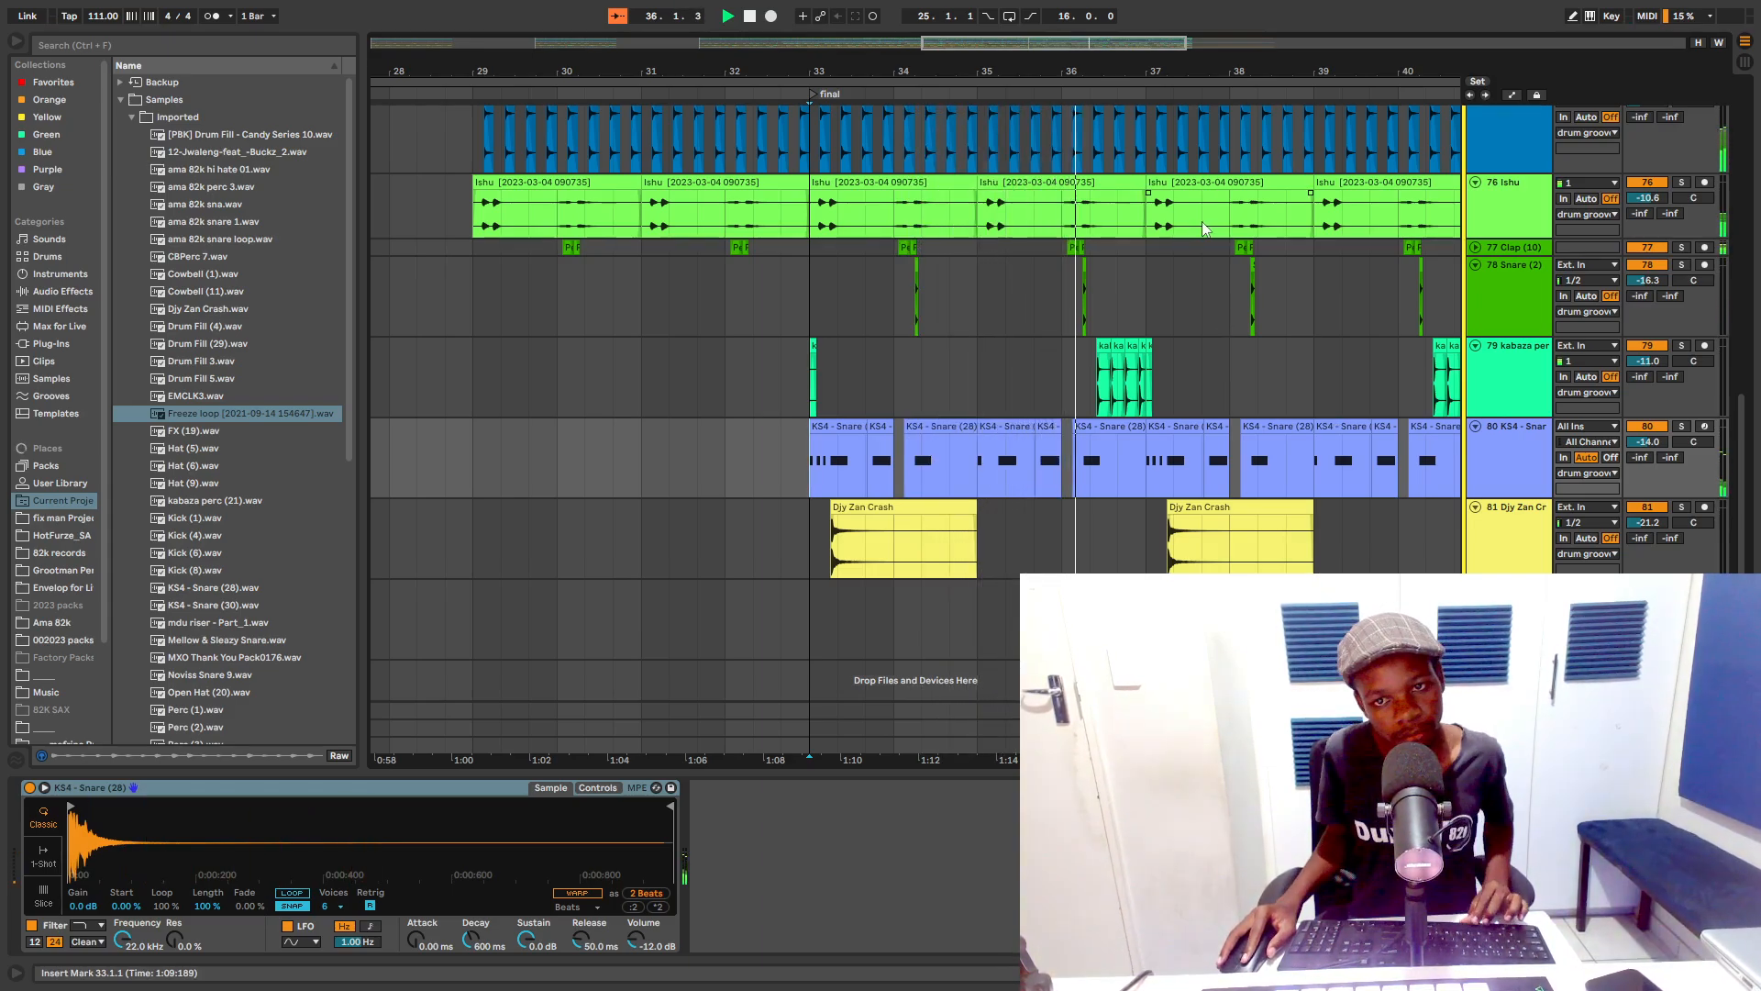
pyautogui.press('space')
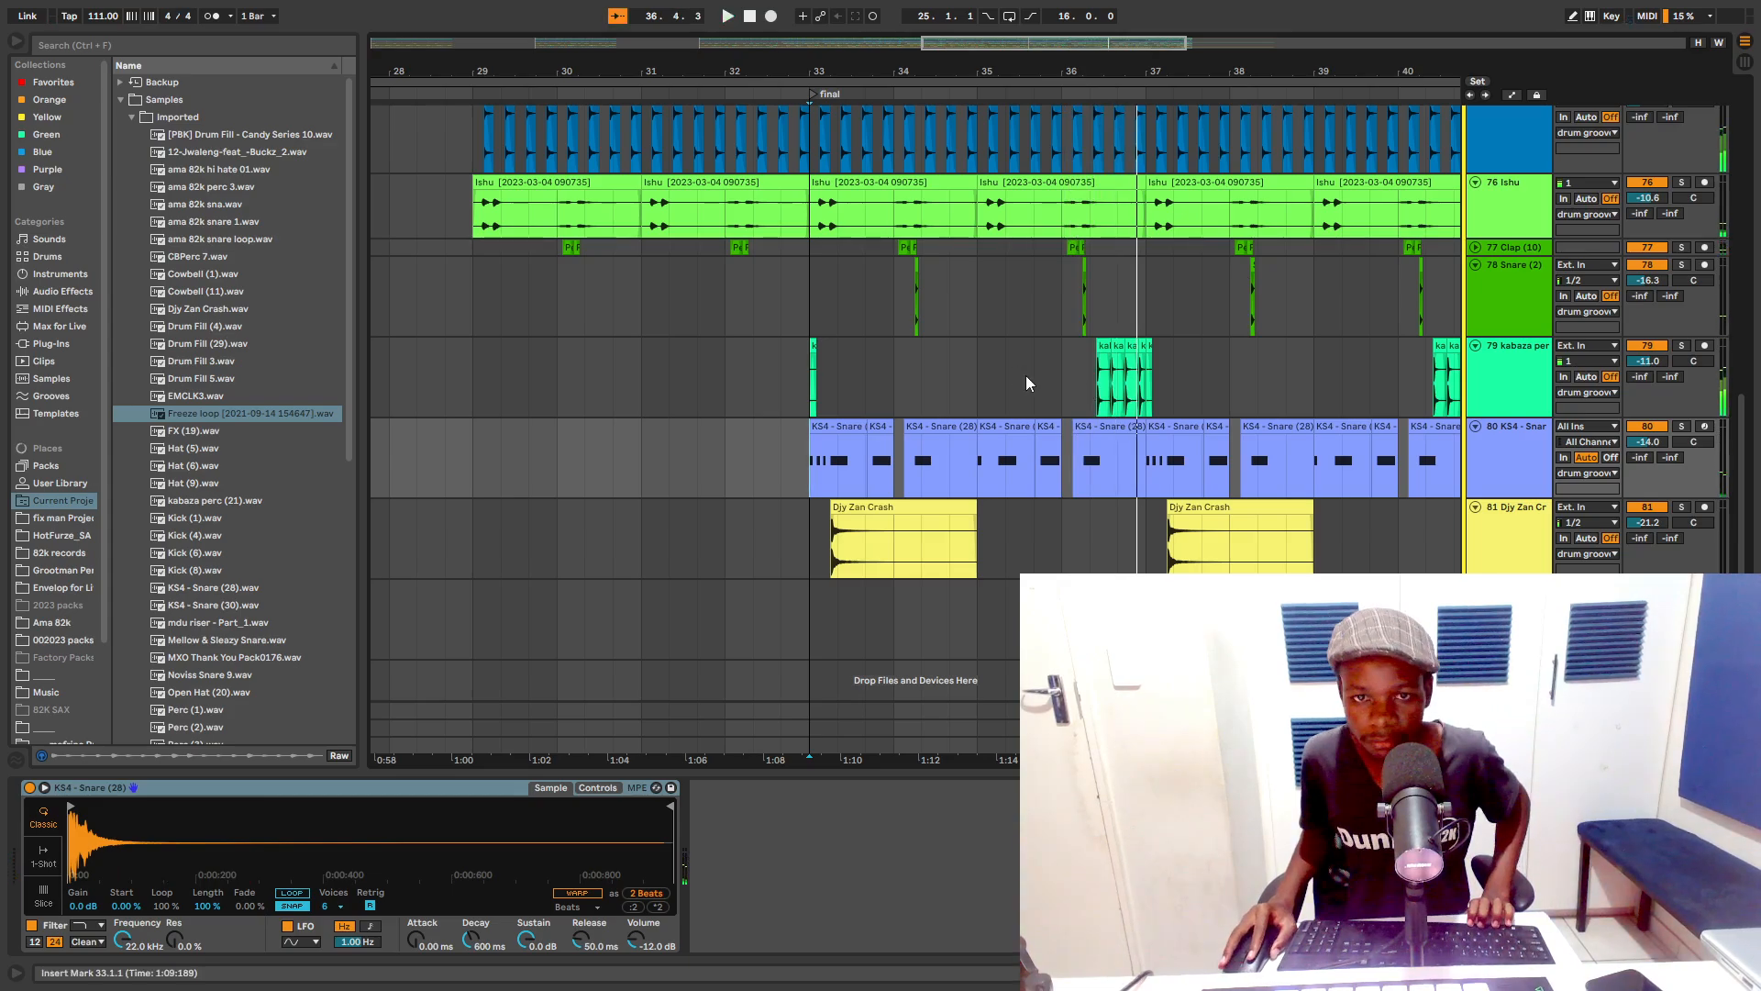
# Step: Play from 36.2.2 with the kabaza perc track 79 soloed, and replay with the KS4 - Snare track 80 soloed
pyautogui.click(1082, 378)
pyautogui.press('space')
pyautogui.click(1681, 346)
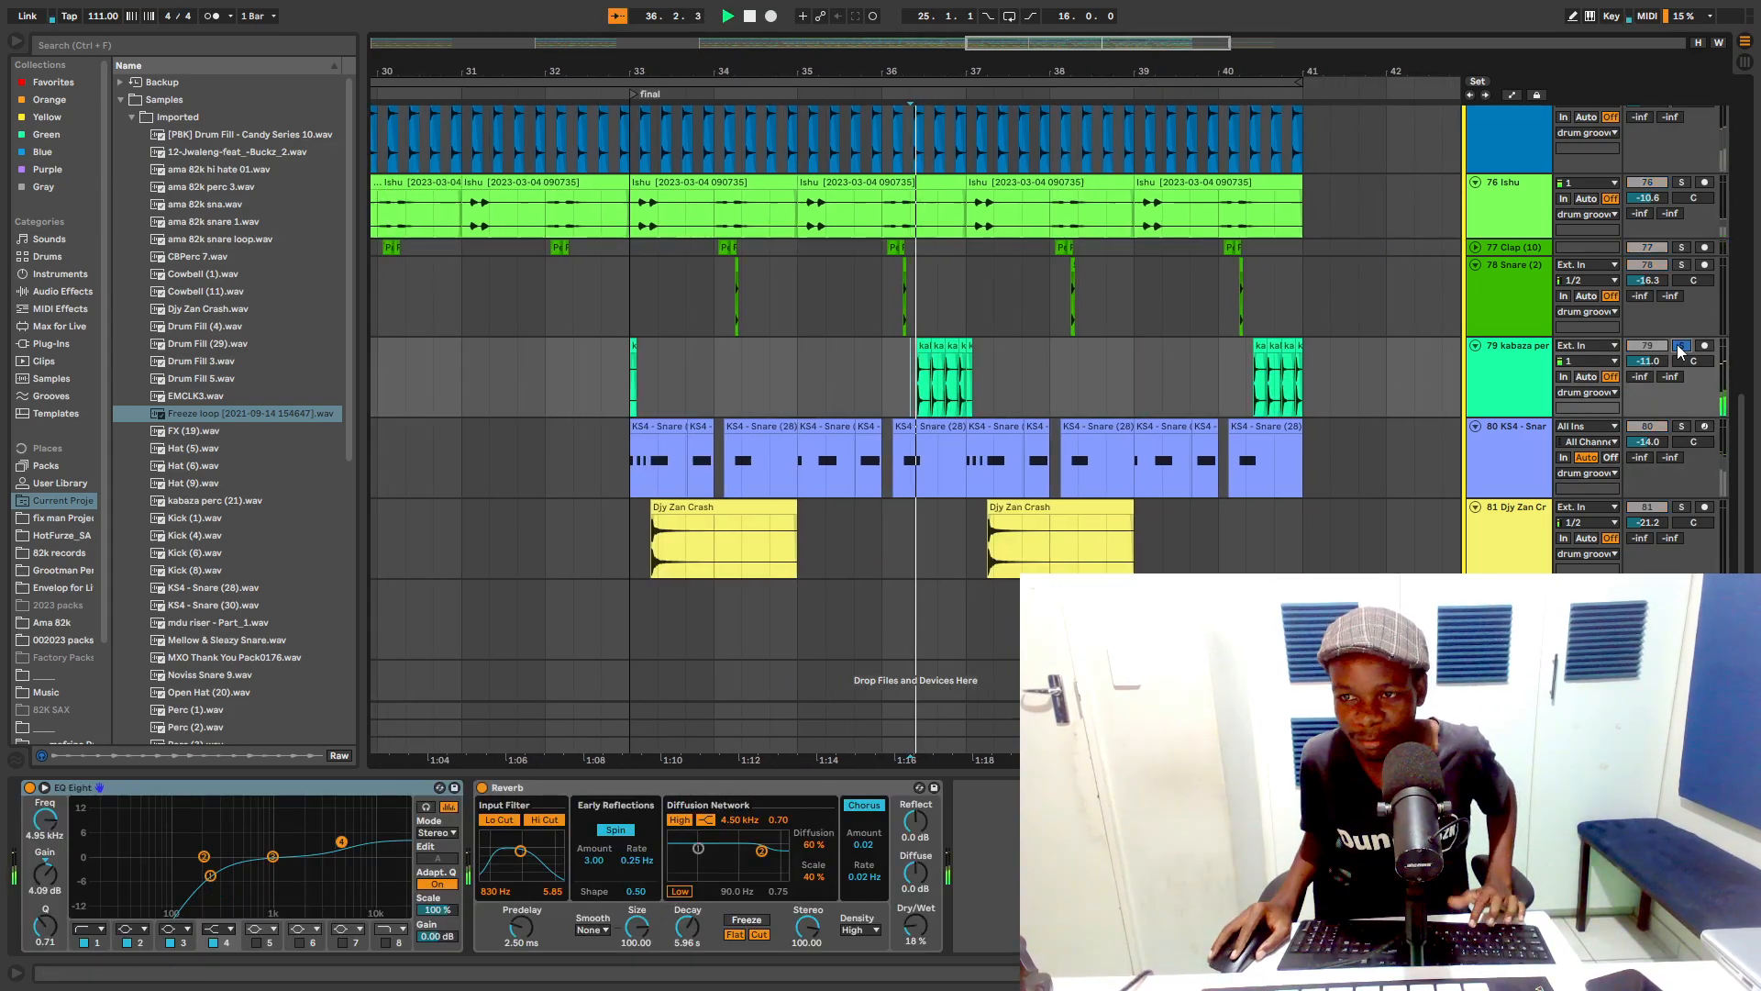
pyautogui.click(1680, 427)
pyautogui.press('space')
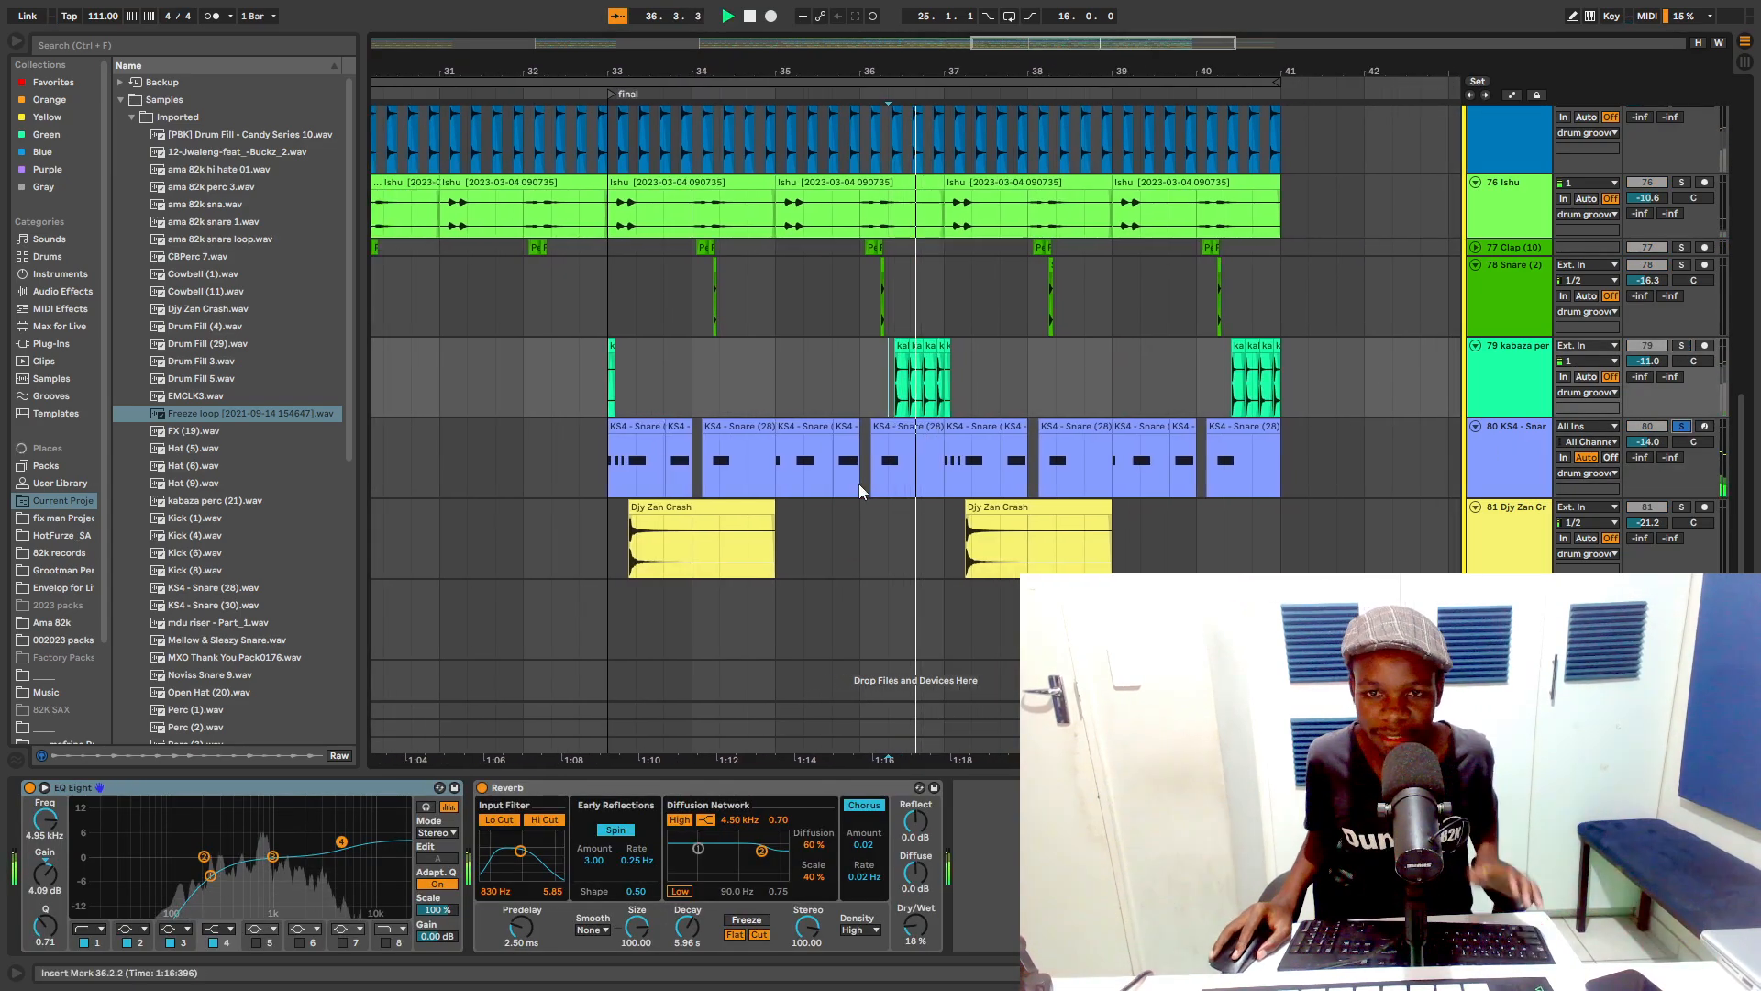
# Step: Solo the Djy Zan Crash track 81 and play its clips in bars 37 and 33 of the final section
pyautogui.click(1682, 507)
pyautogui.click(953, 507)
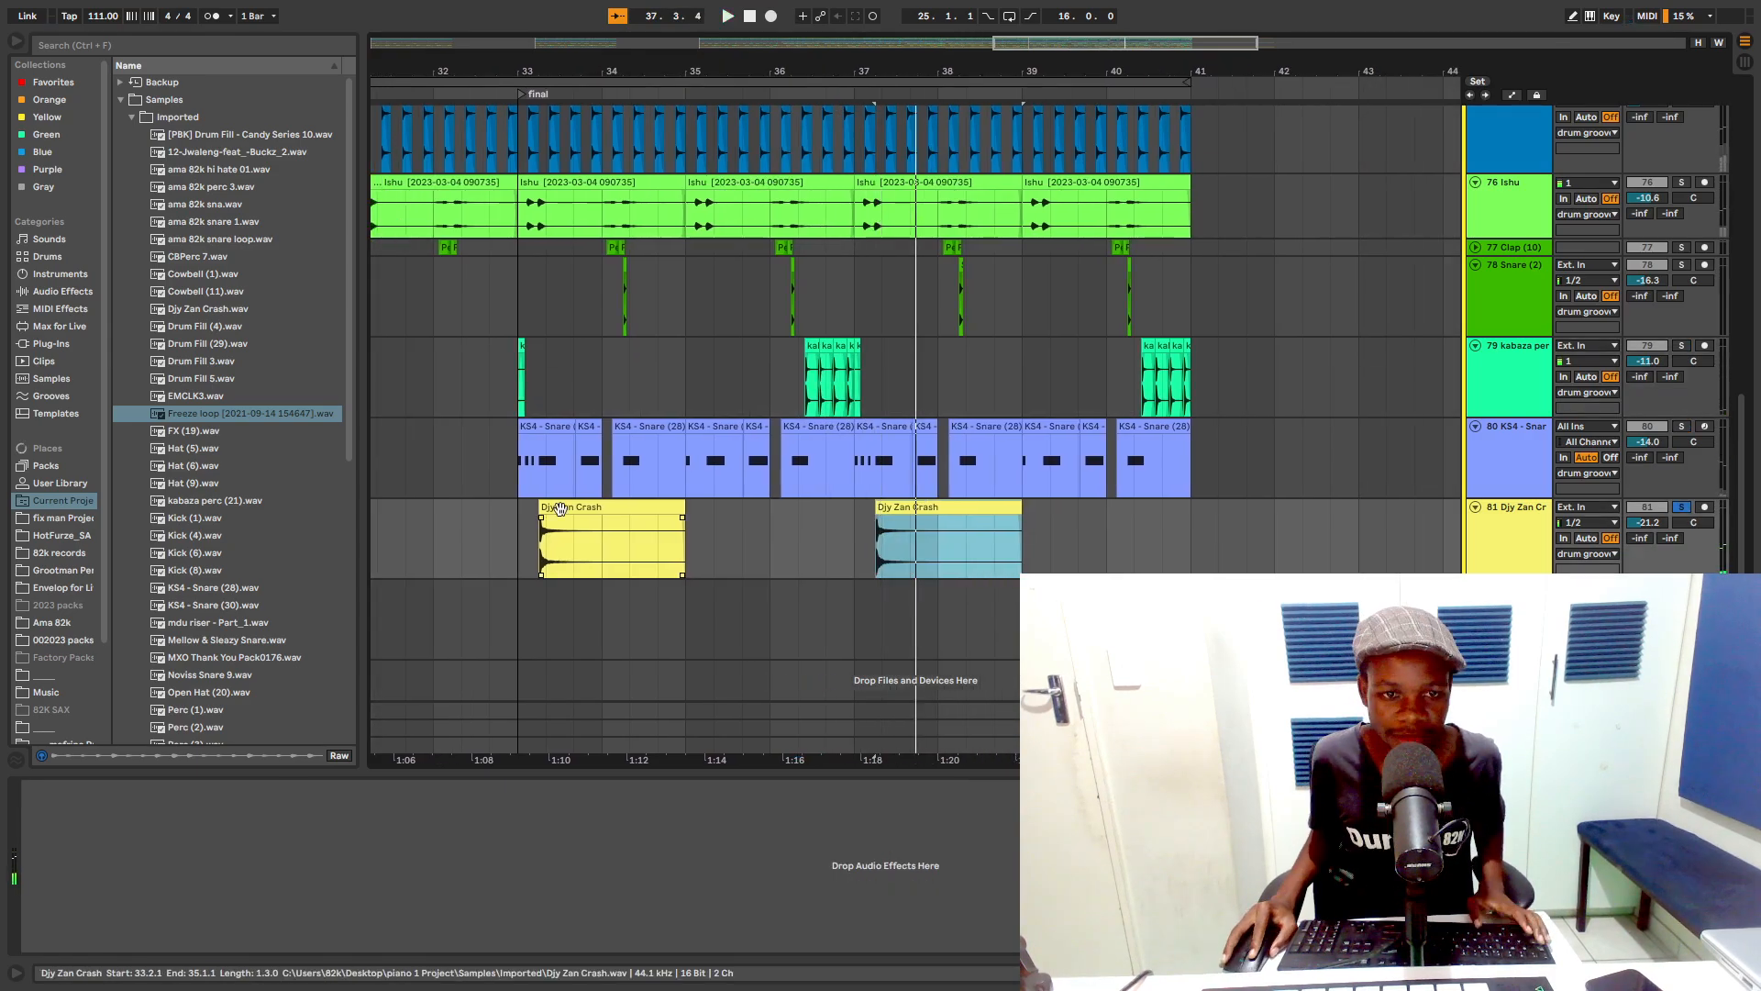
pyautogui.click(561, 508)
pyautogui.press('space')
pyautogui.press('space')
pyautogui.scroll(6, 1537, 283)
pyautogui.press('space')
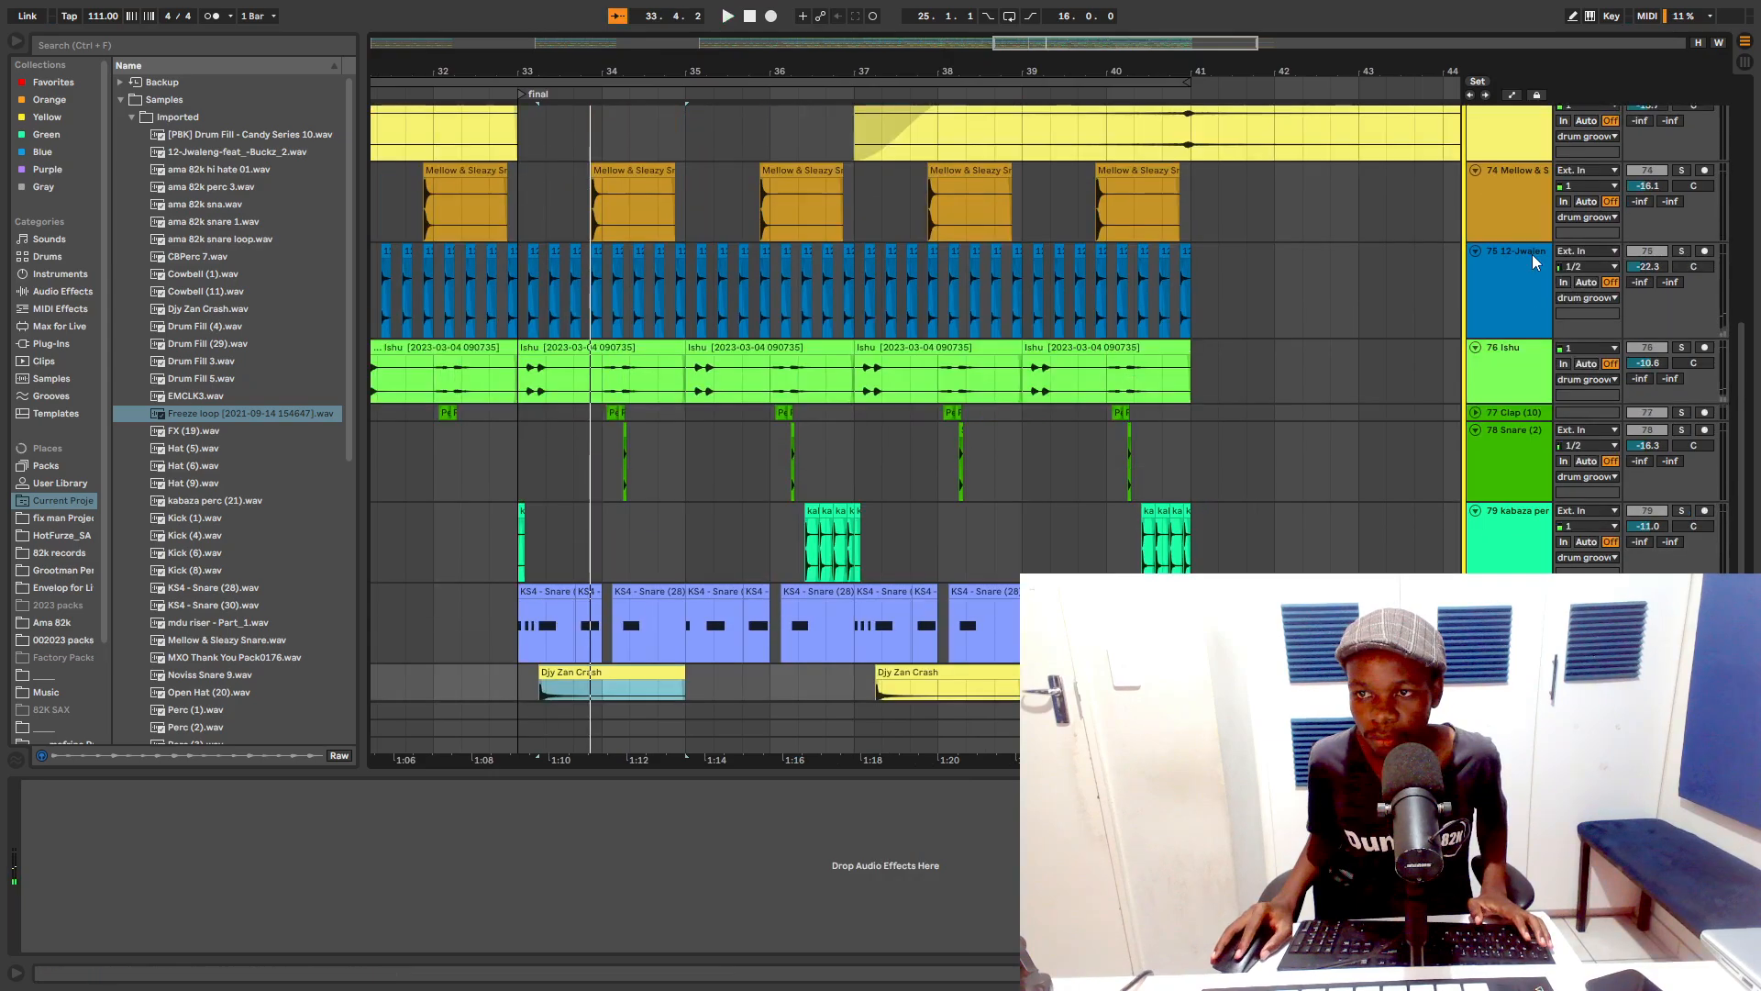
# Step: Solo the whole drum groove 5 group and play the final section from the first Djy Zan Crash clip
pyautogui.scroll(1, 1525, 233)
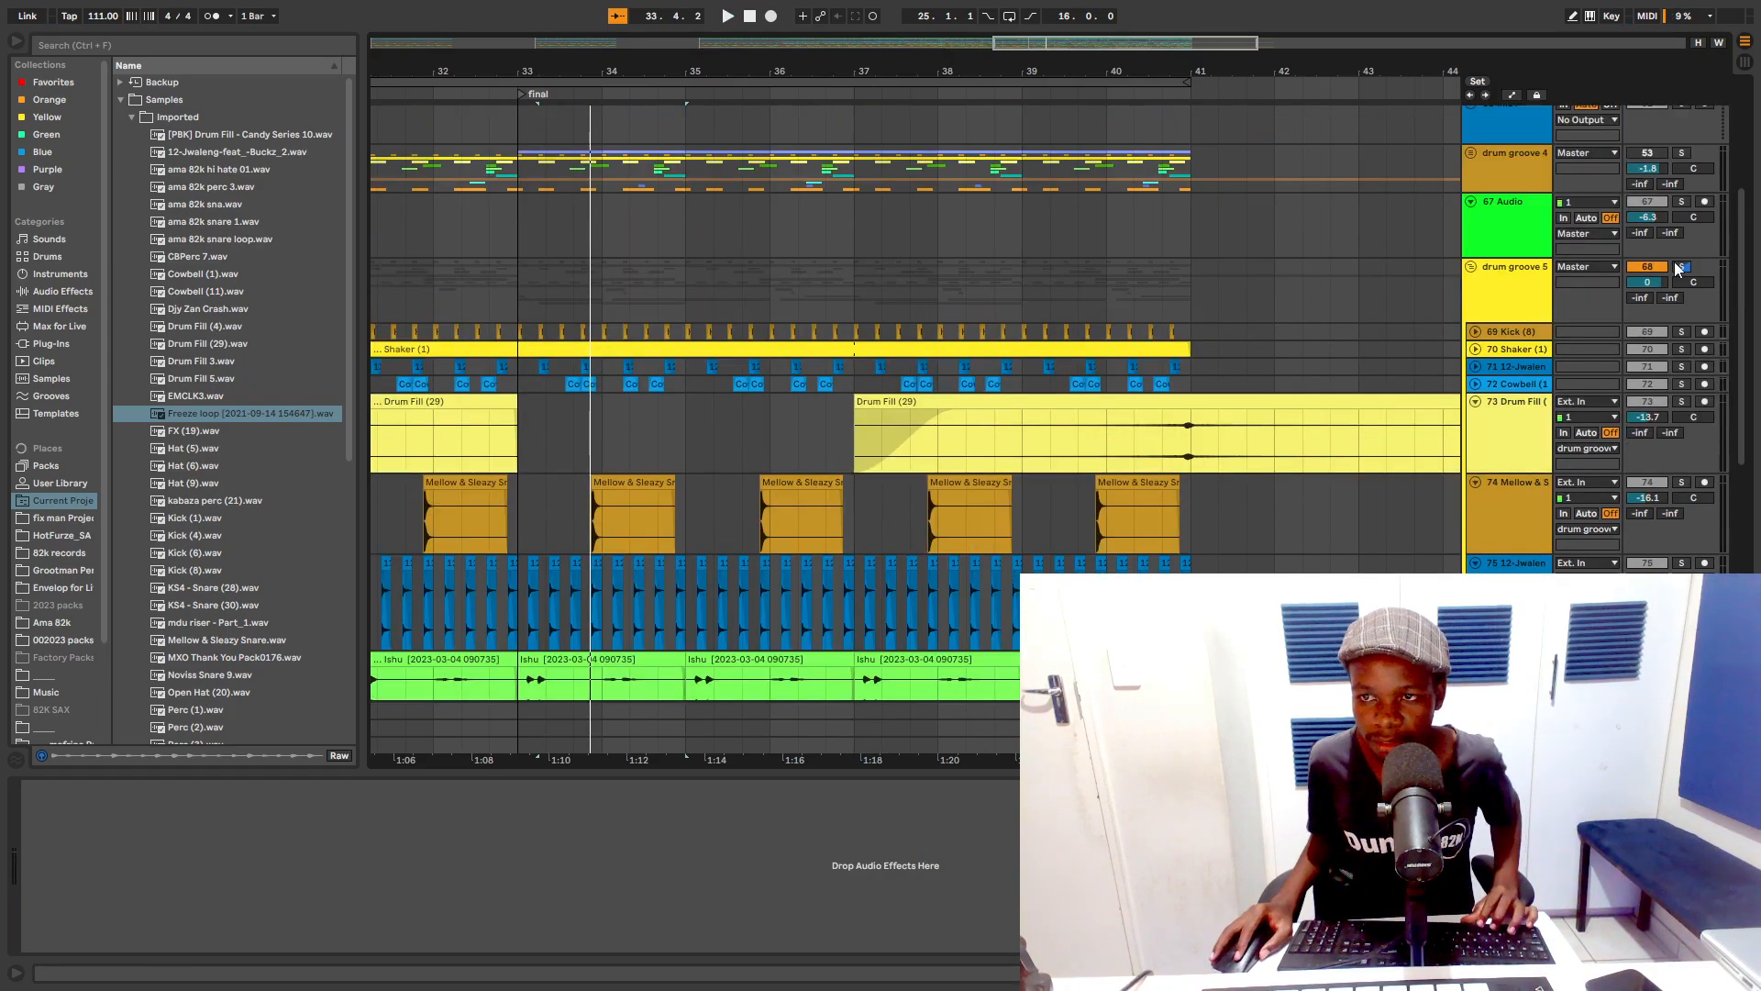
pyautogui.press('space')
pyautogui.scroll(-3, 1166, 376)
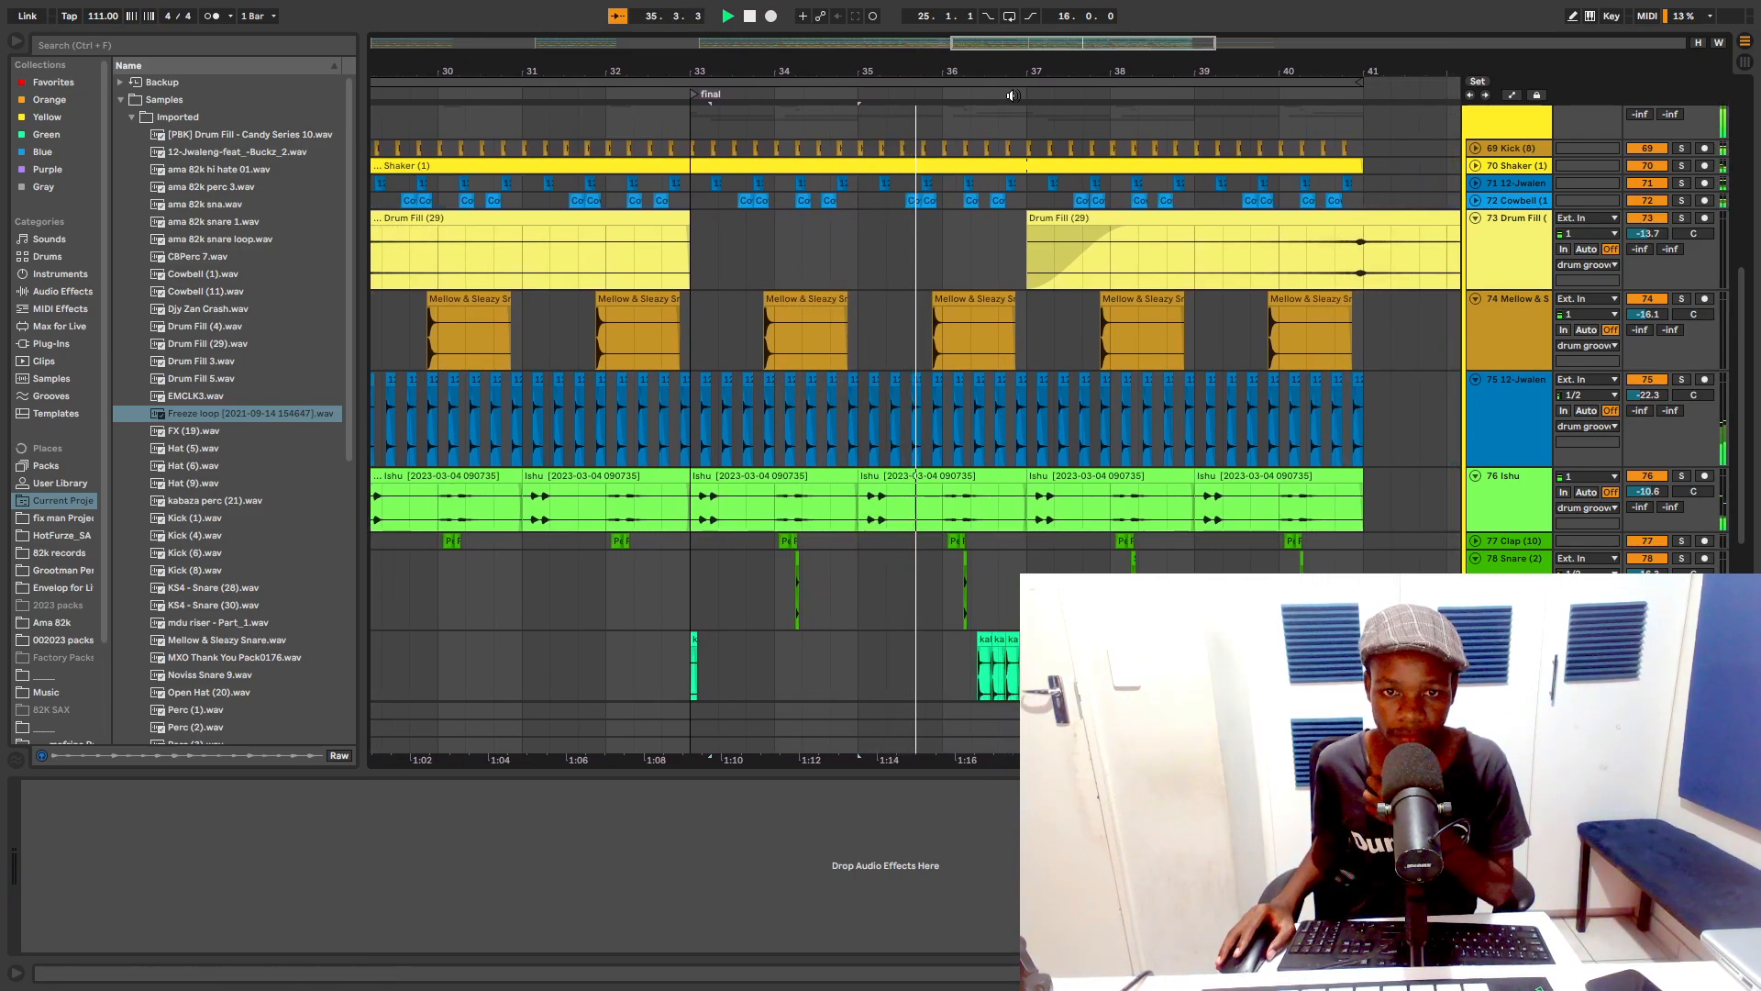
# Step: Stop playback, unfold the Clap (10) track 77 and place the insert marker at 30.1.1 before its first clips
pyautogui.moveTo(1024, 73); pyautogui.dragTo(1026, 27)
pyautogui.click(757, 541)
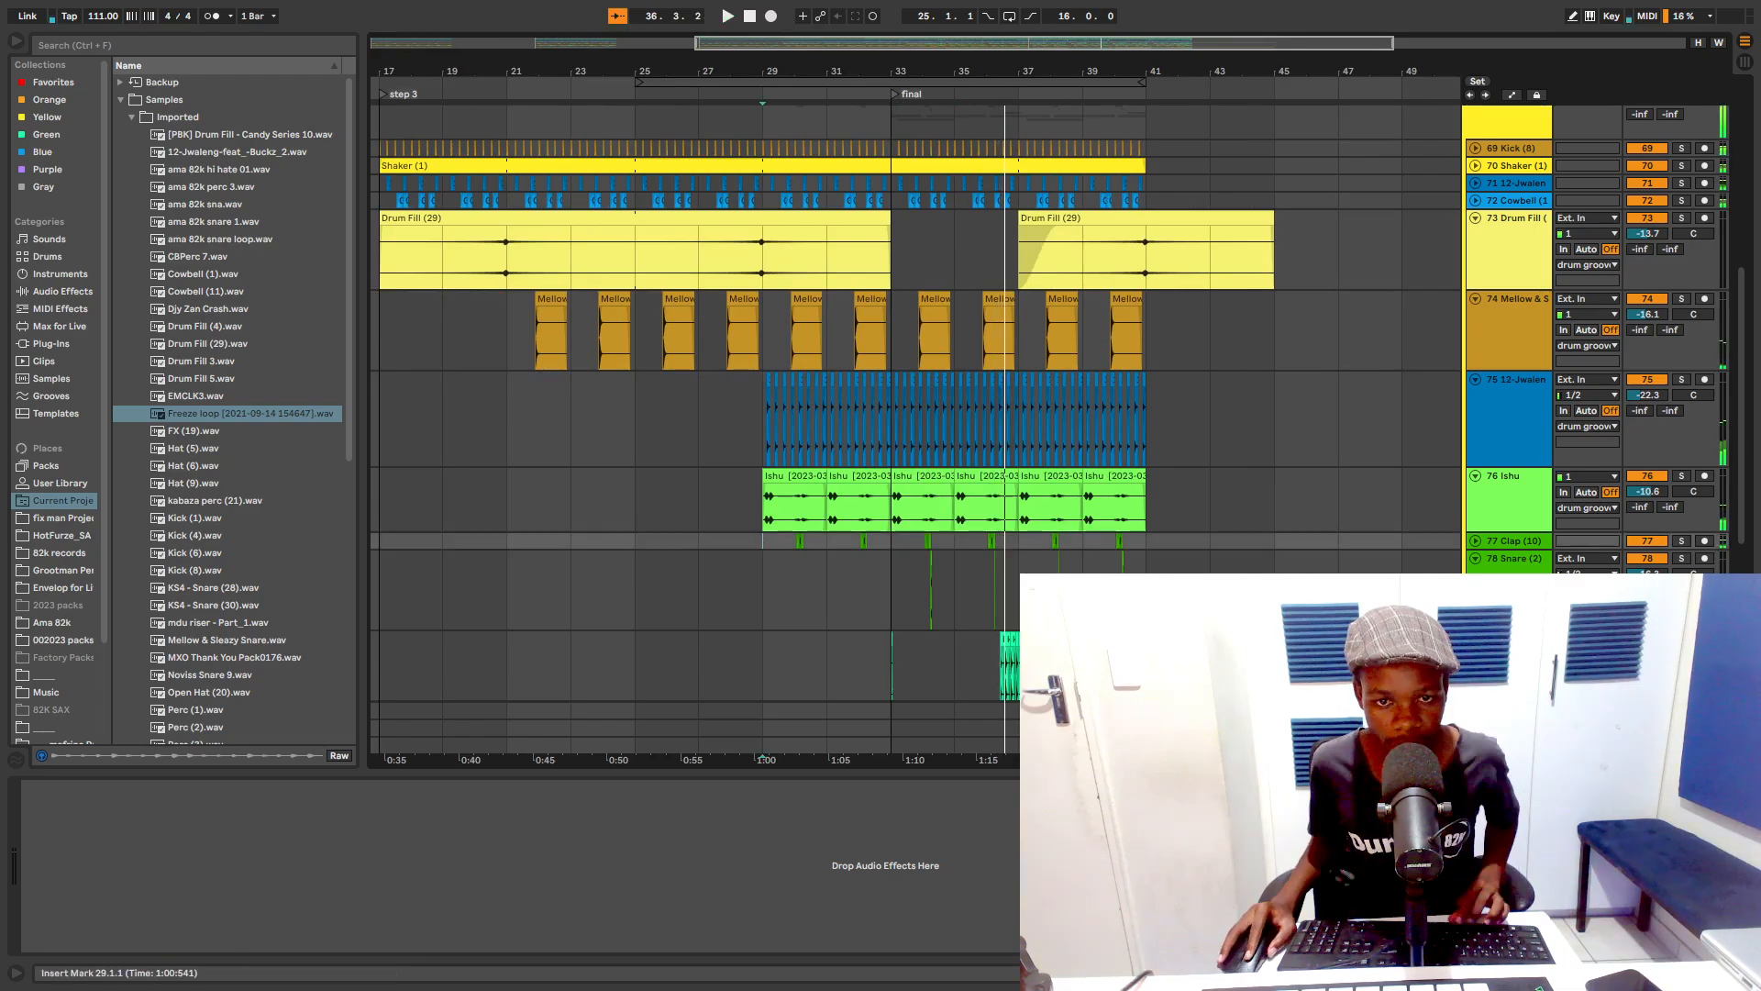
pyautogui.click(1475, 542)
pyautogui.scroll(-3, 842, 169)
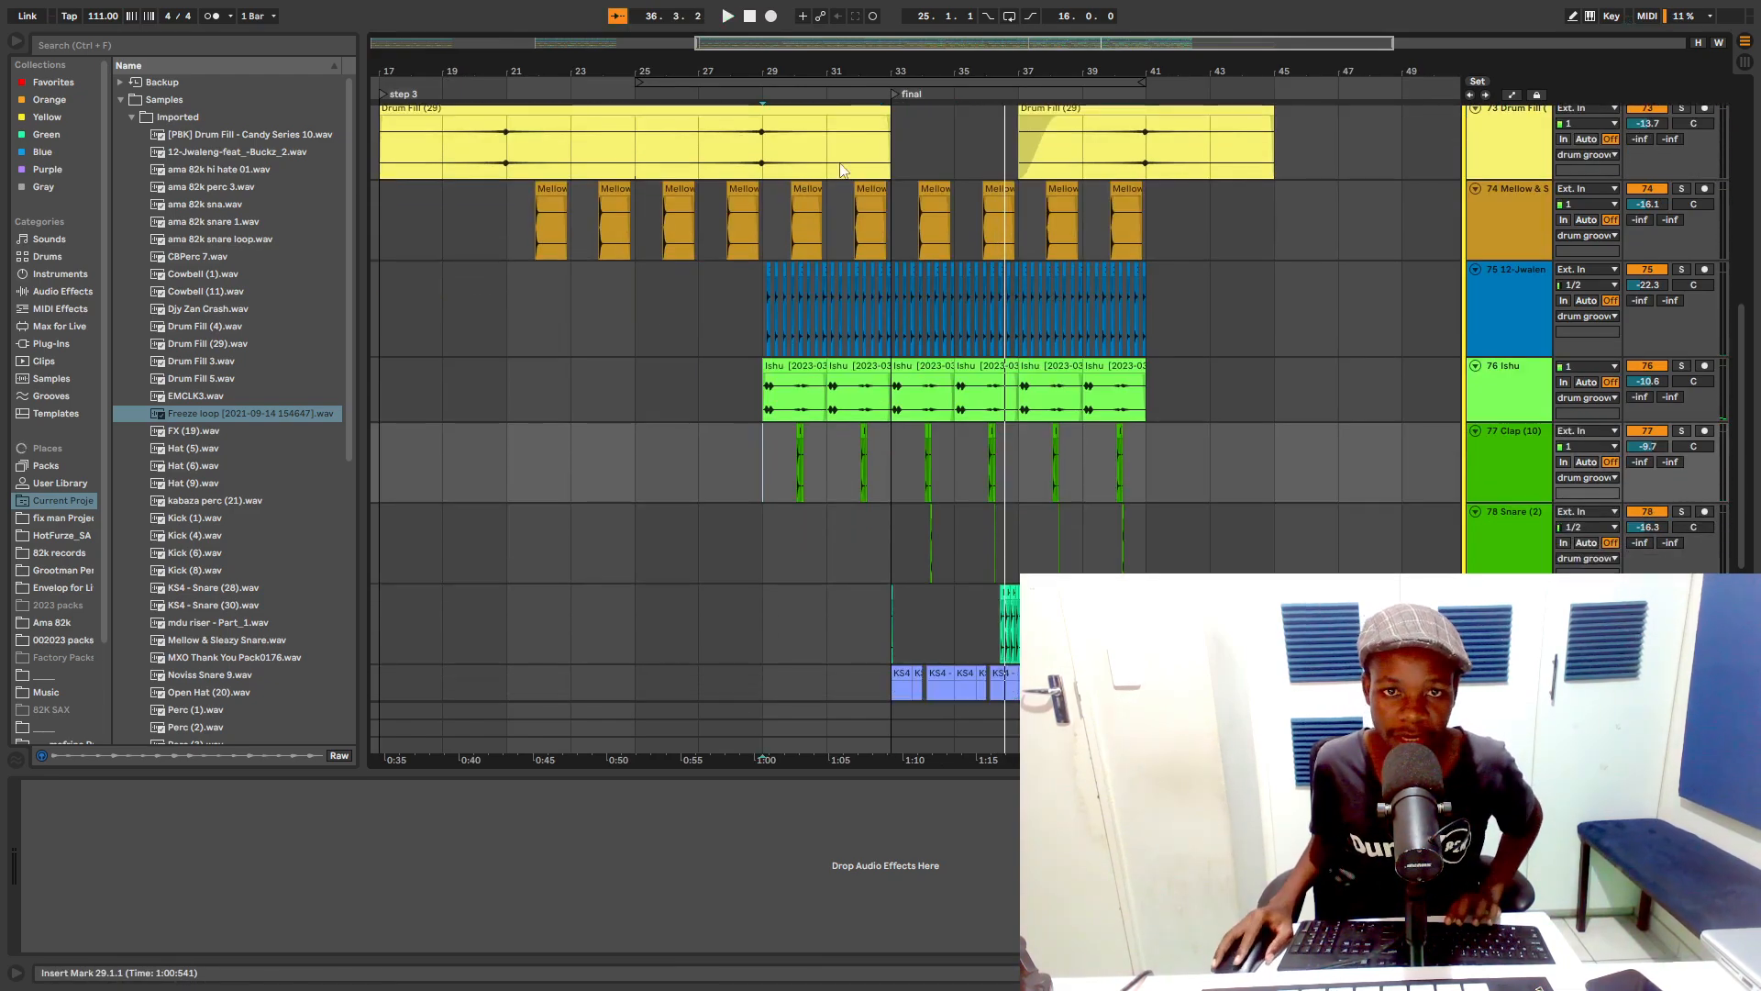
pyautogui.moveTo(806, 73); pyautogui.dragTo(768, 296)
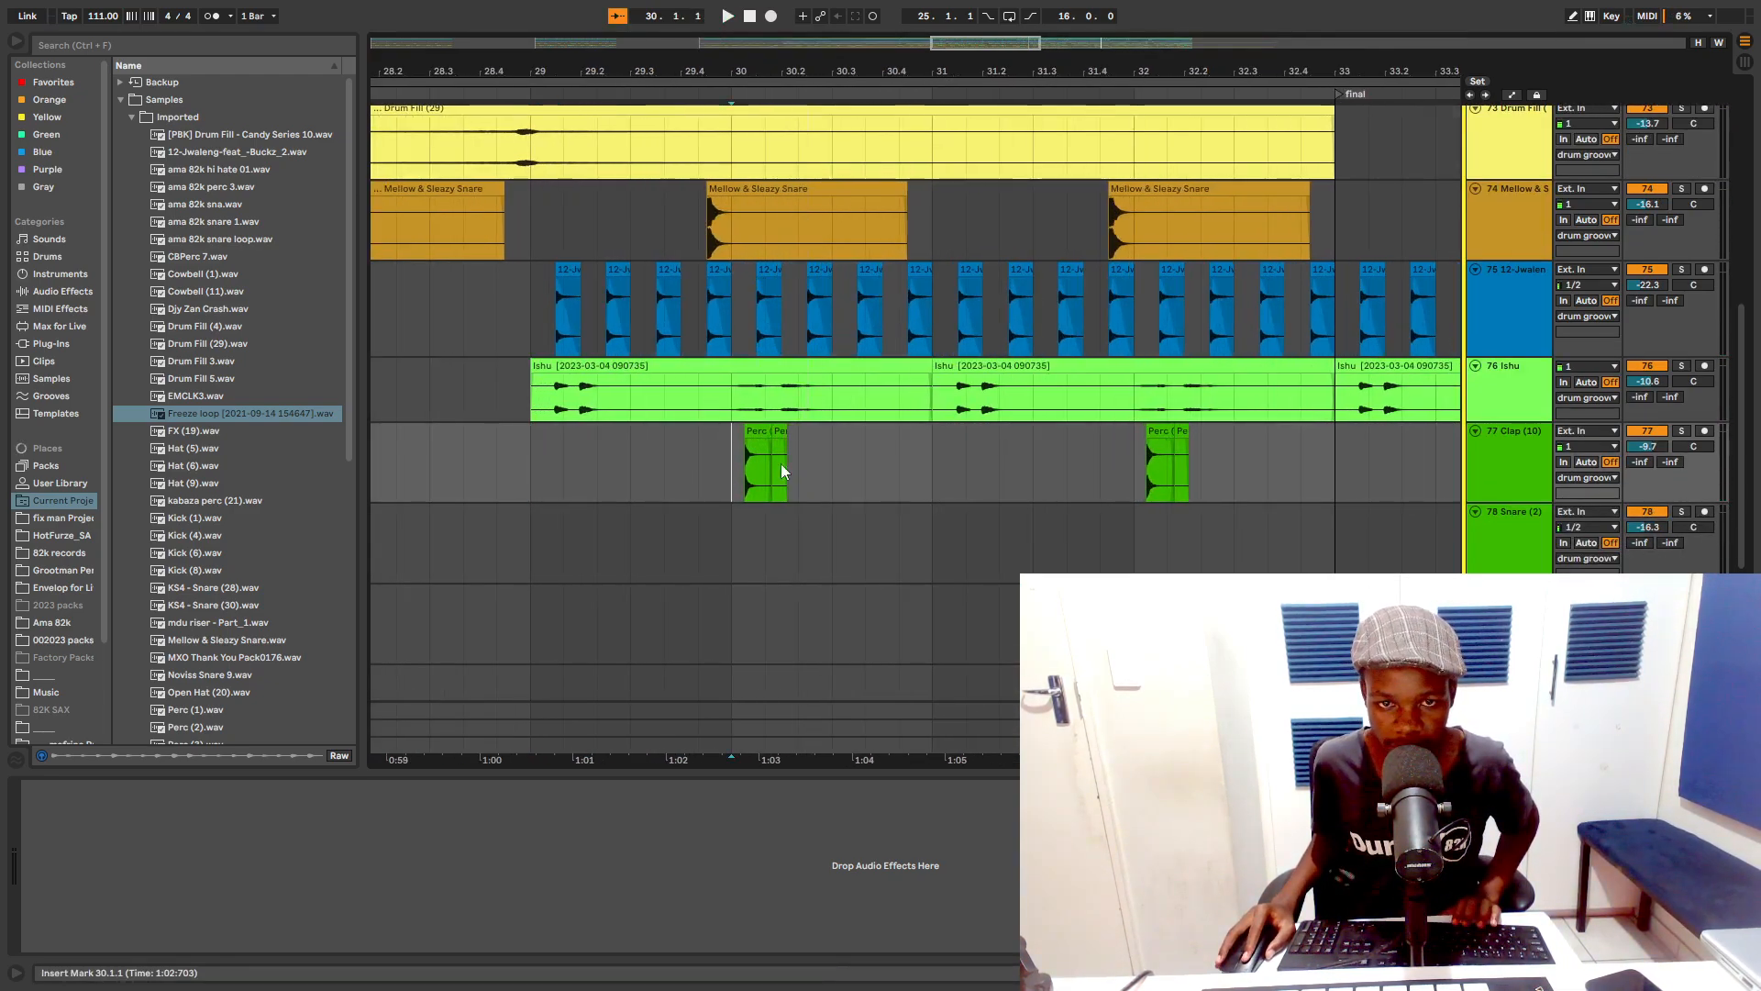
# Step: Solo the Clap (10) track 77 to hear its clips, and play the full drum groove 5 group from 29.1.1
pyautogui.click(1682, 431)
pyautogui.press('space')
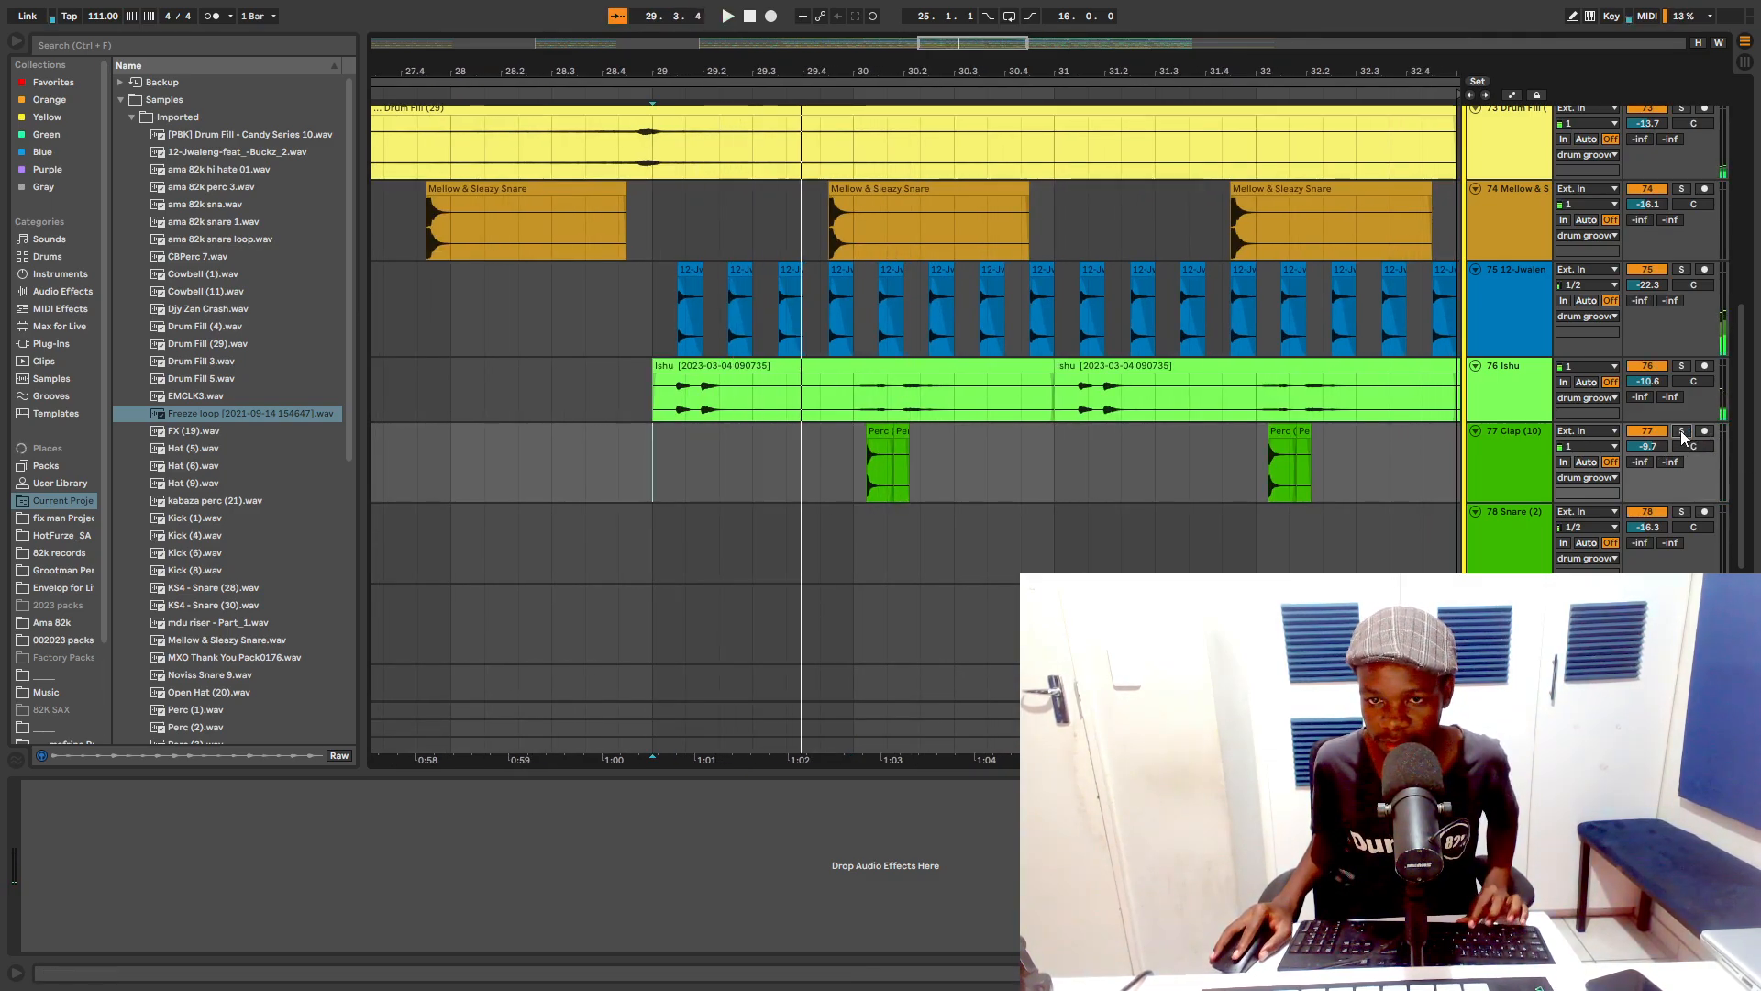
pyautogui.press('space')
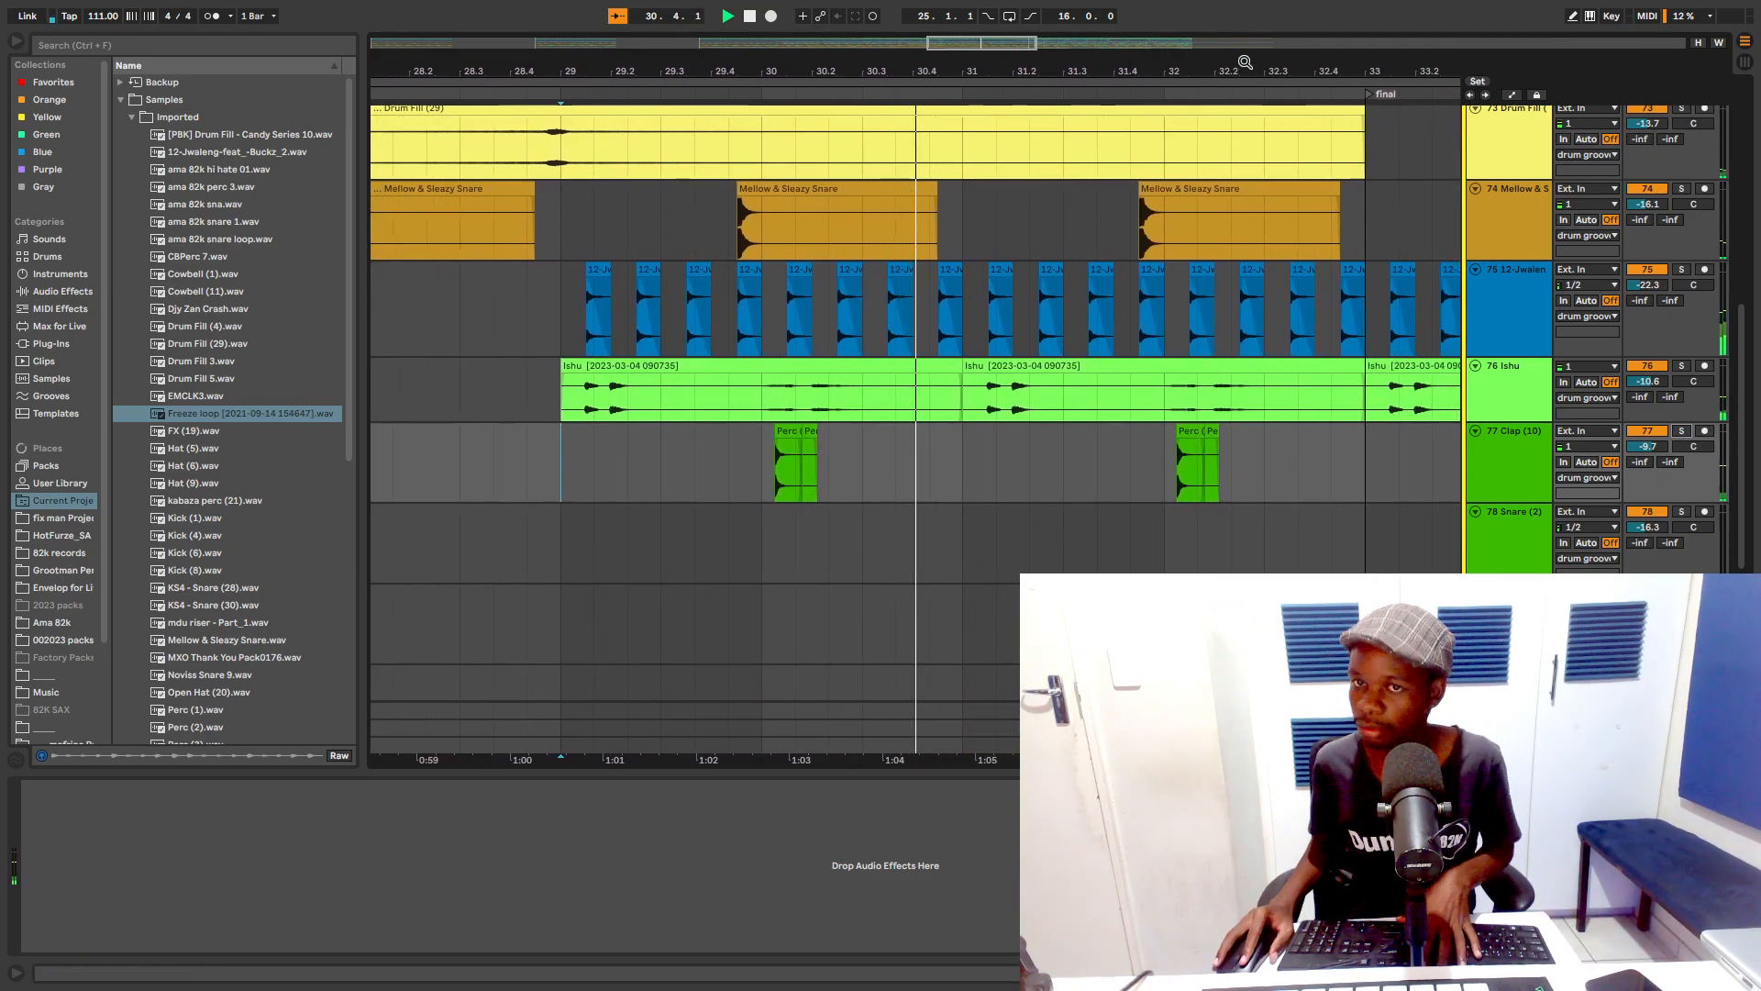
pyautogui.moveTo(1244, 62); pyautogui.dragTo(743, 20)
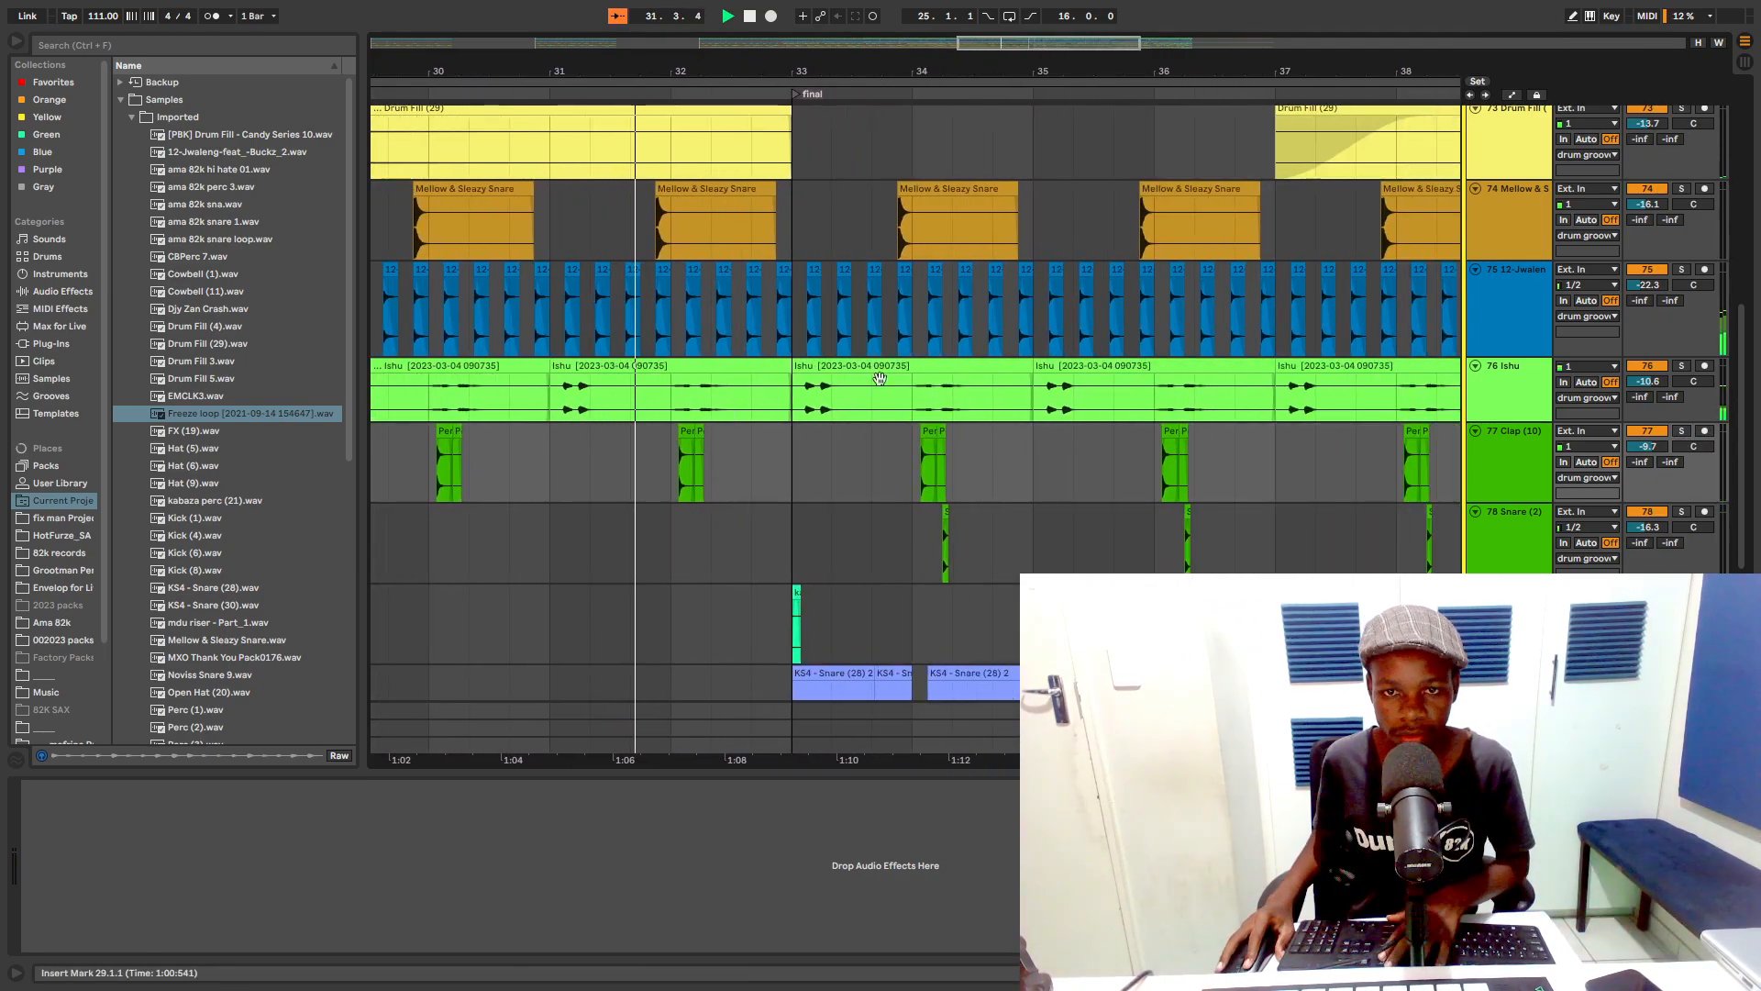
# Step: Play drum groove 5 from 33.1.1 in the final section and hide the device view
pyautogui.click(798, 456)
pyautogui.scroll(-2, 1193, 532)
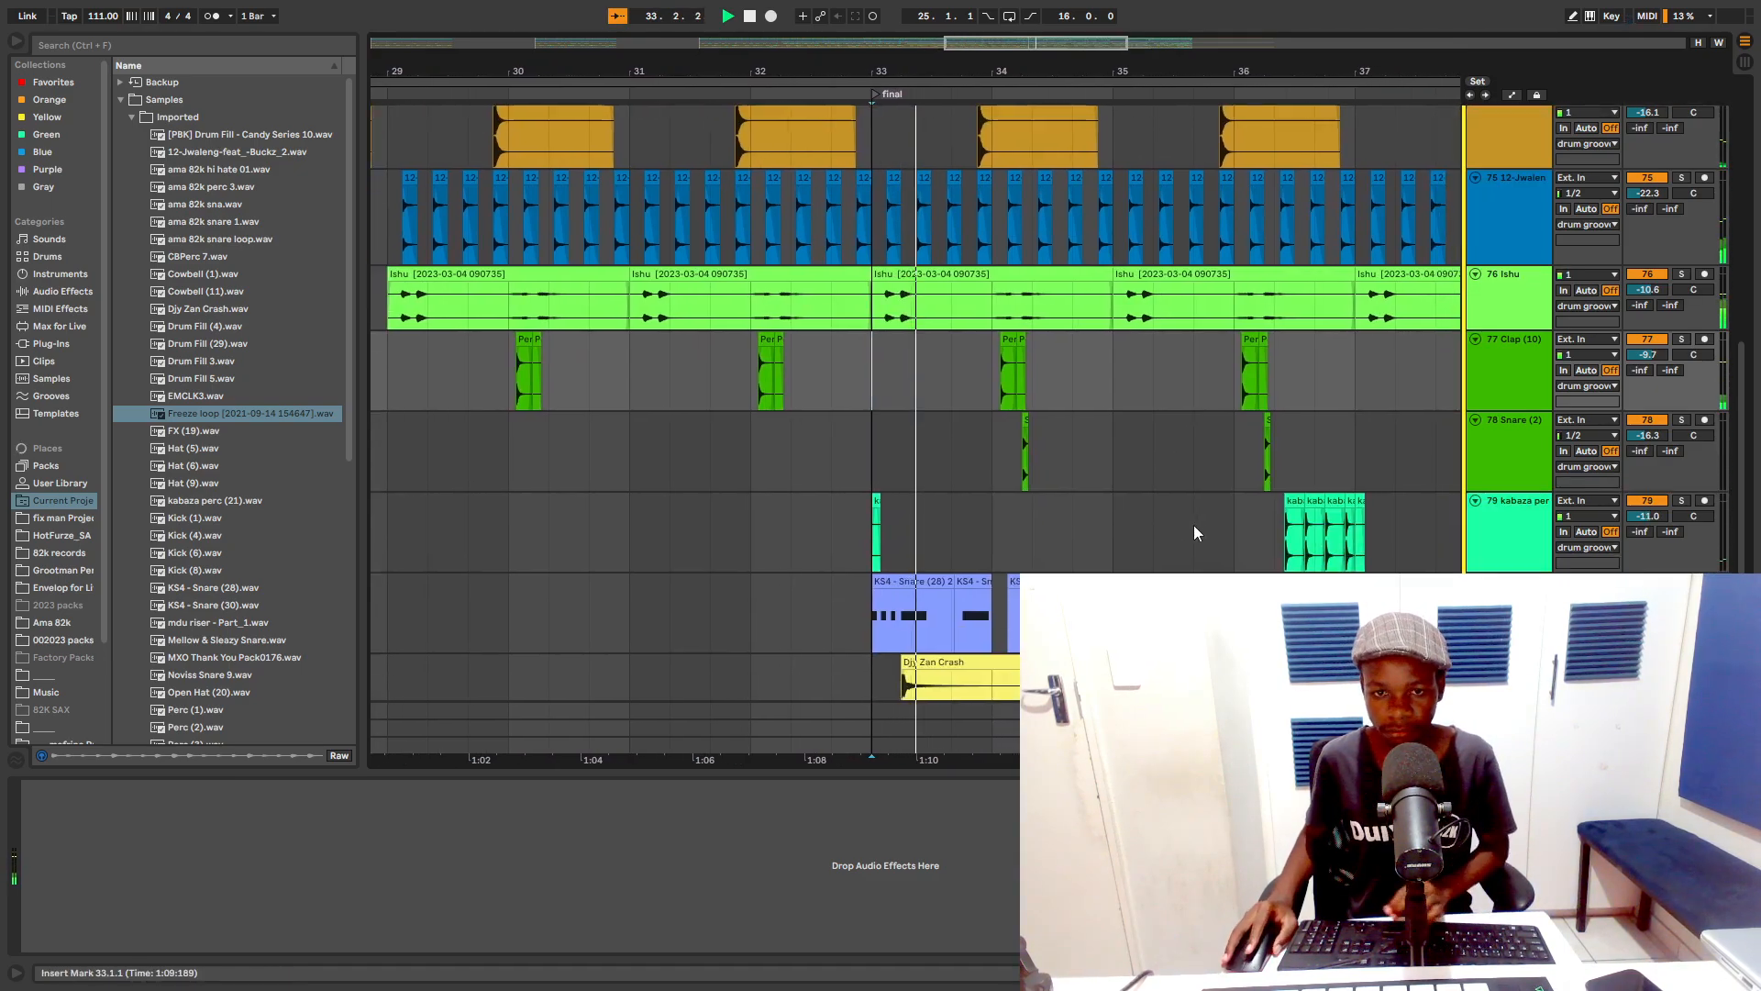
pyautogui.scroll(-3, 1193, 526)
pyautogui.moveTo(958, 71); pyautogui.dragTo(935, 21)
pyautogui.click(1745, 972)
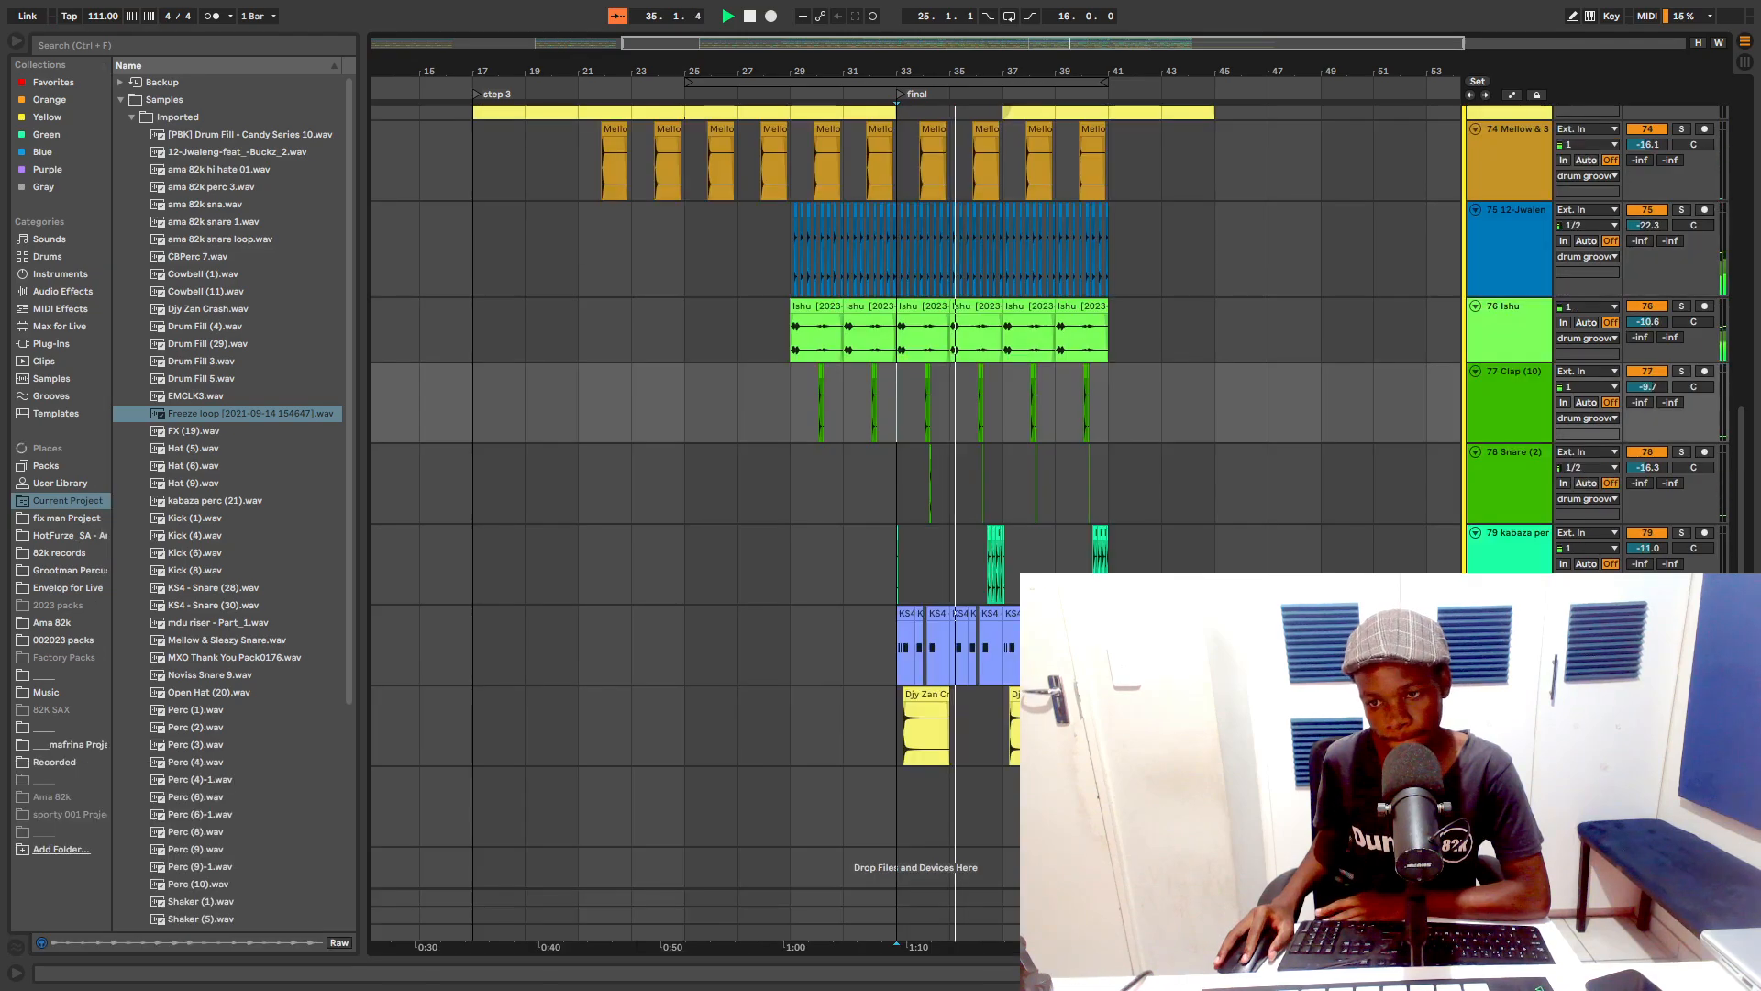
# Step: Fold the drum groove 5 group, play on past bar 41 with the whole arrangement in view, and stop playback
pyautogui.scroll(5, 1471, 199)
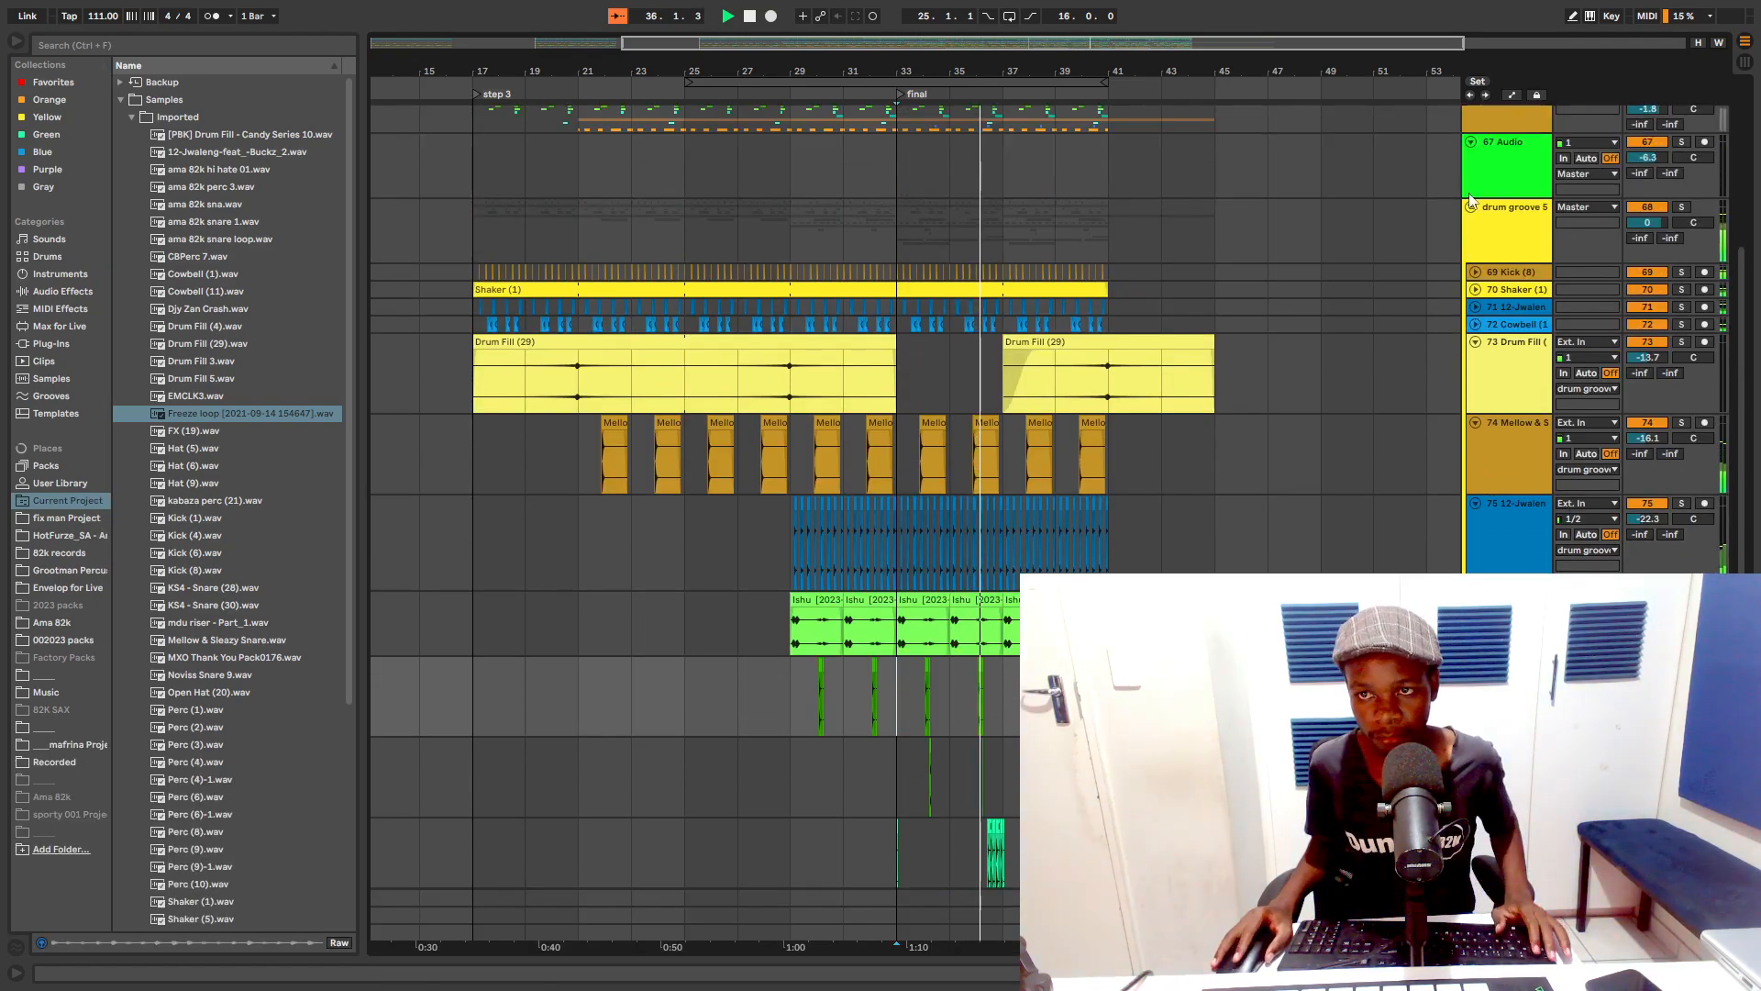
pyautogui.click(1473, 213)
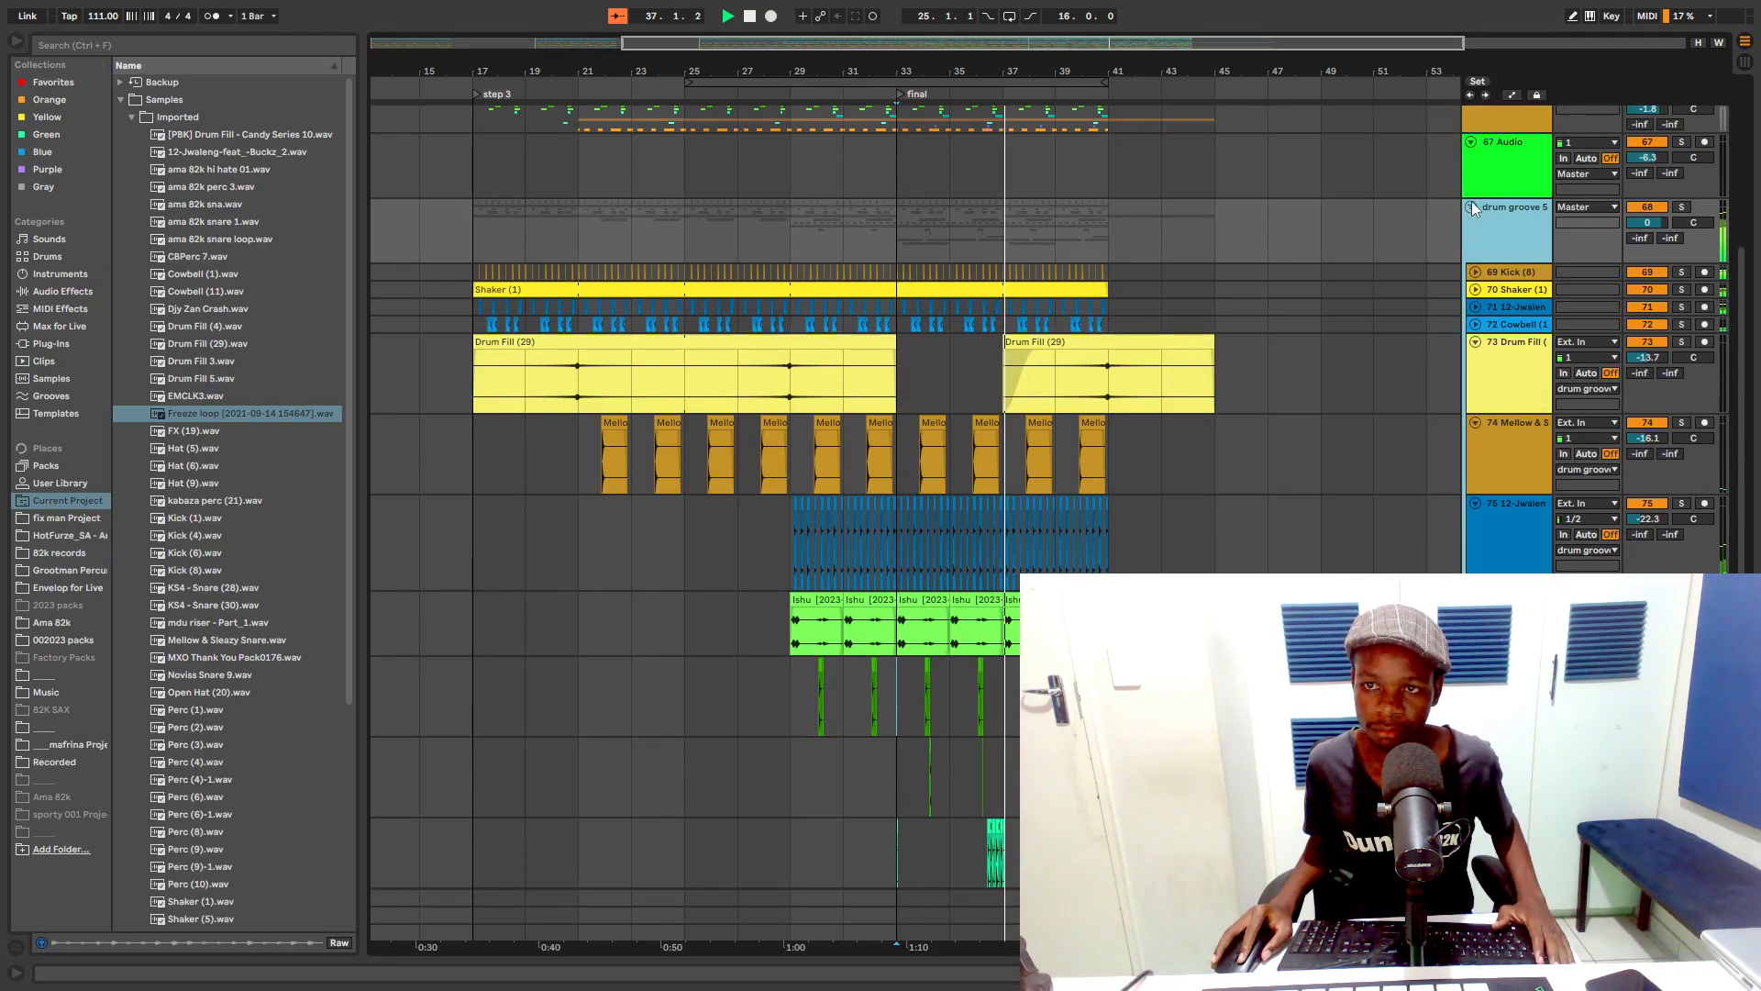
pyautogui.click(1472, 208)
pyautogui.moveTo(1100, 68); pyautogui.dragTo(1091, 22)
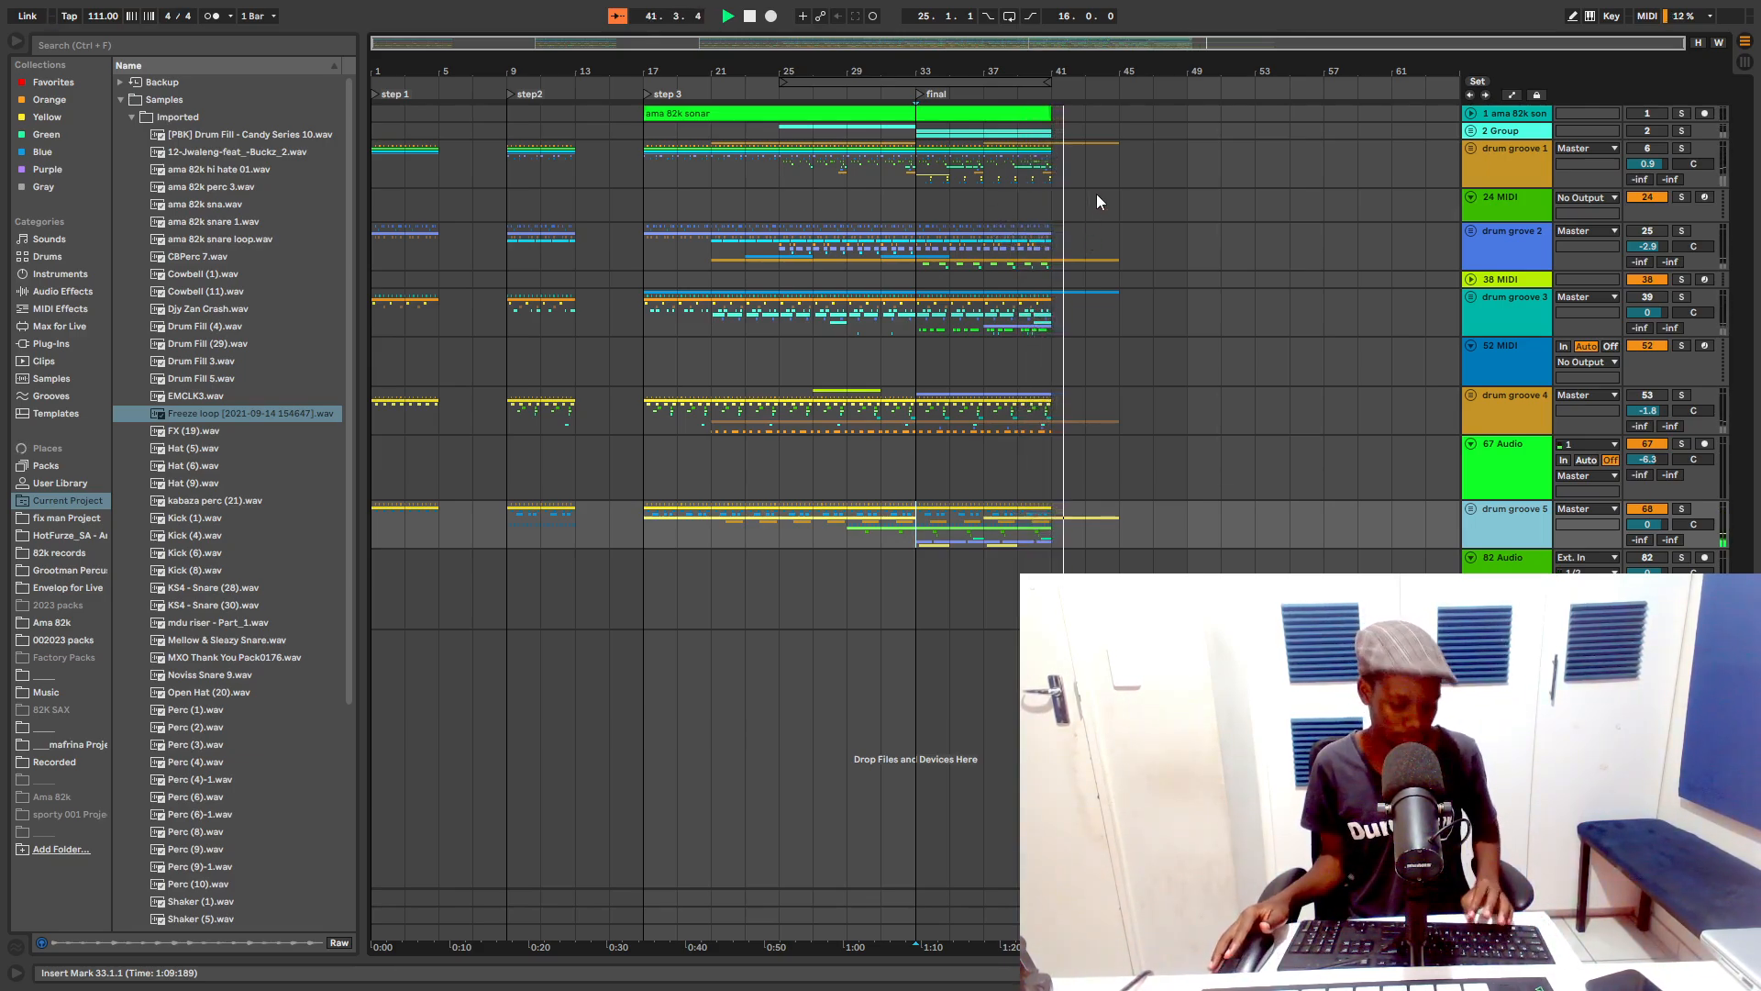
pyautogui.press('space')
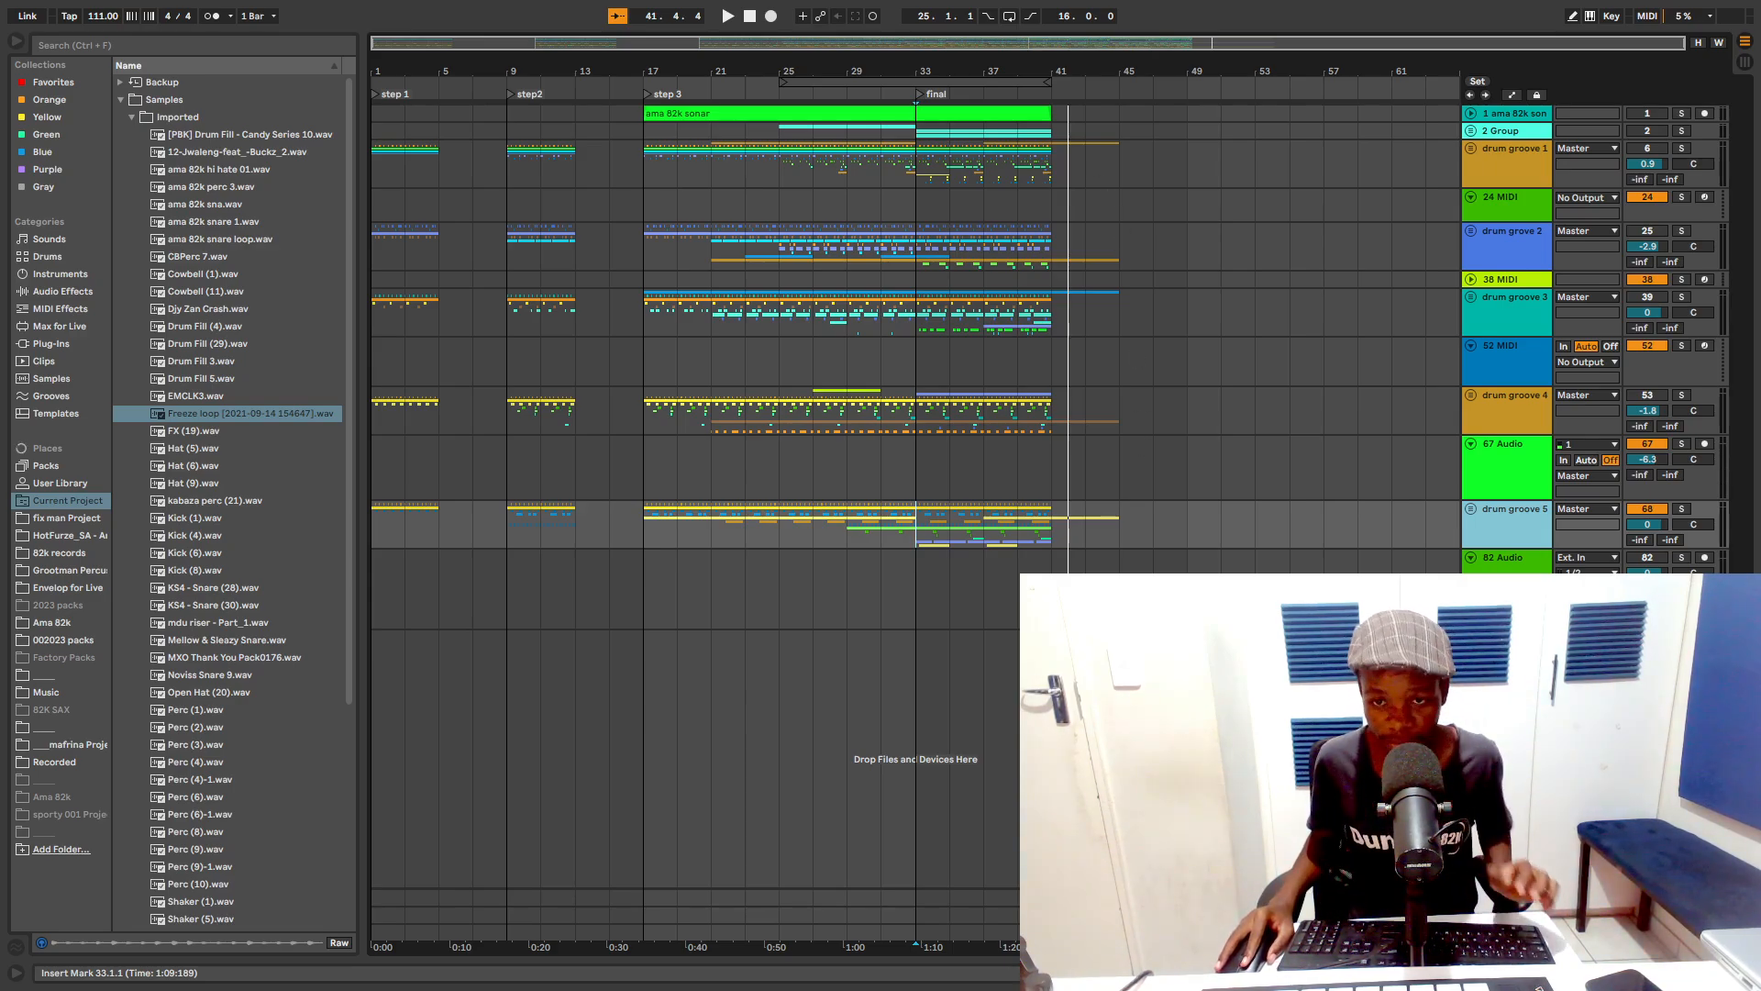
pyautogui.press('super')
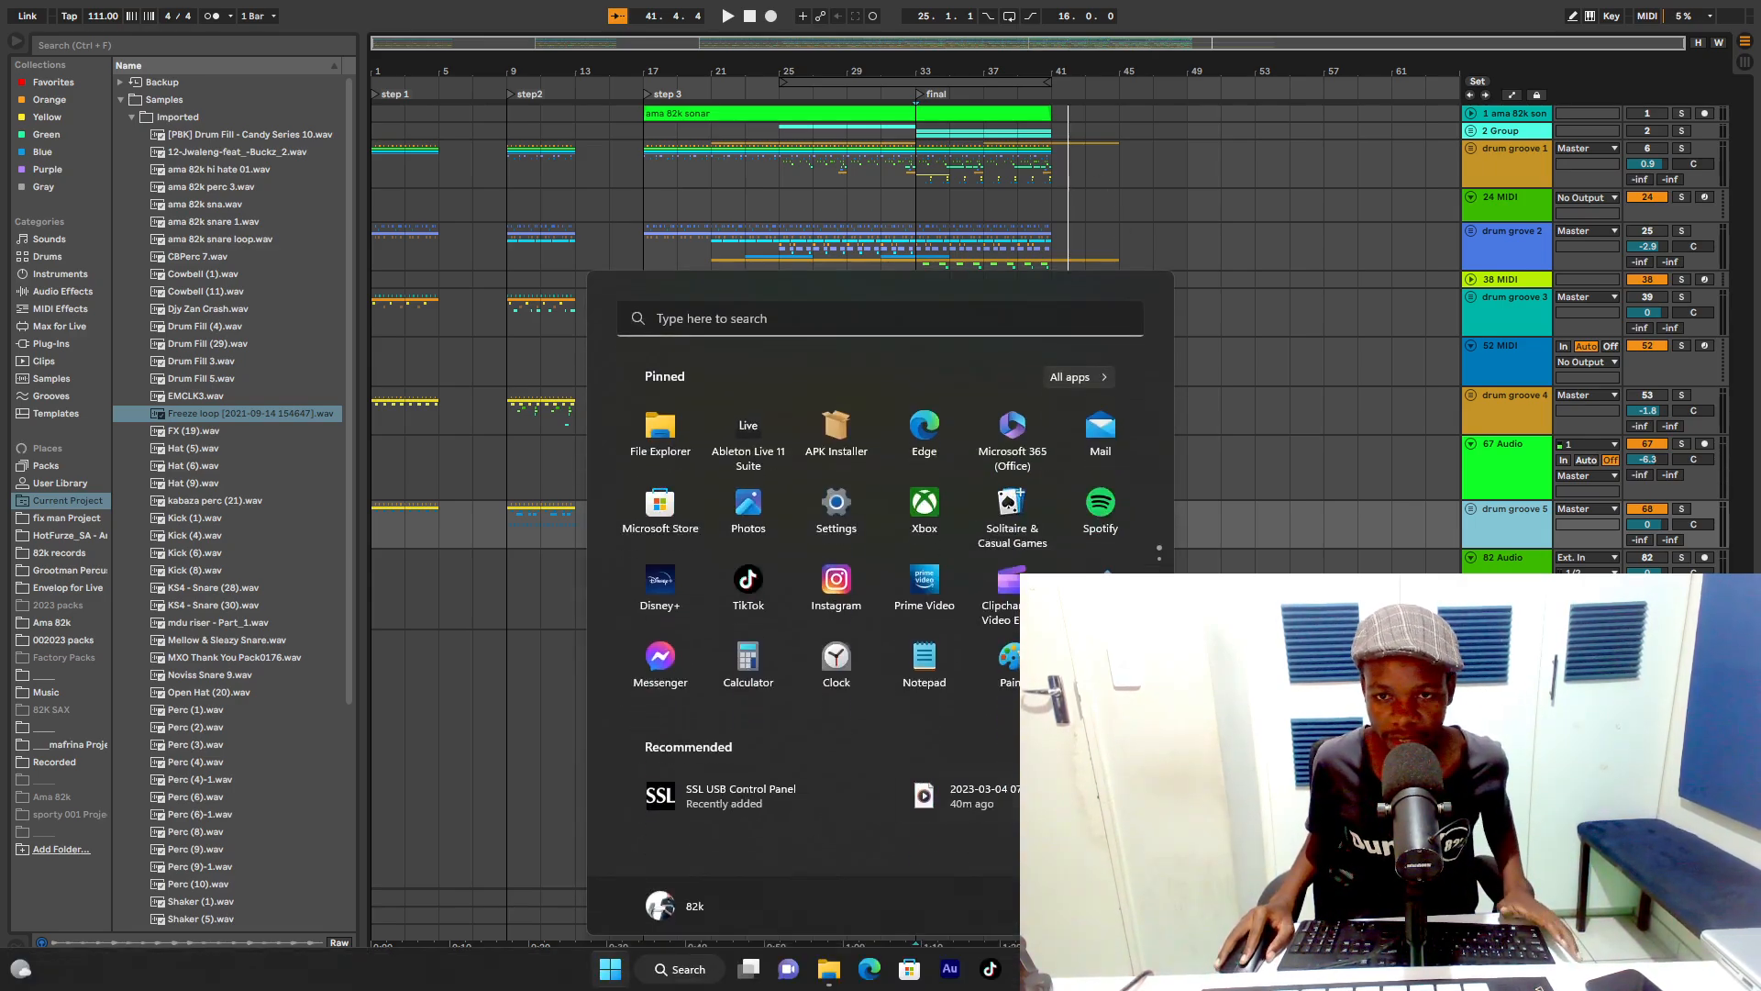
pyautogui.press('super')
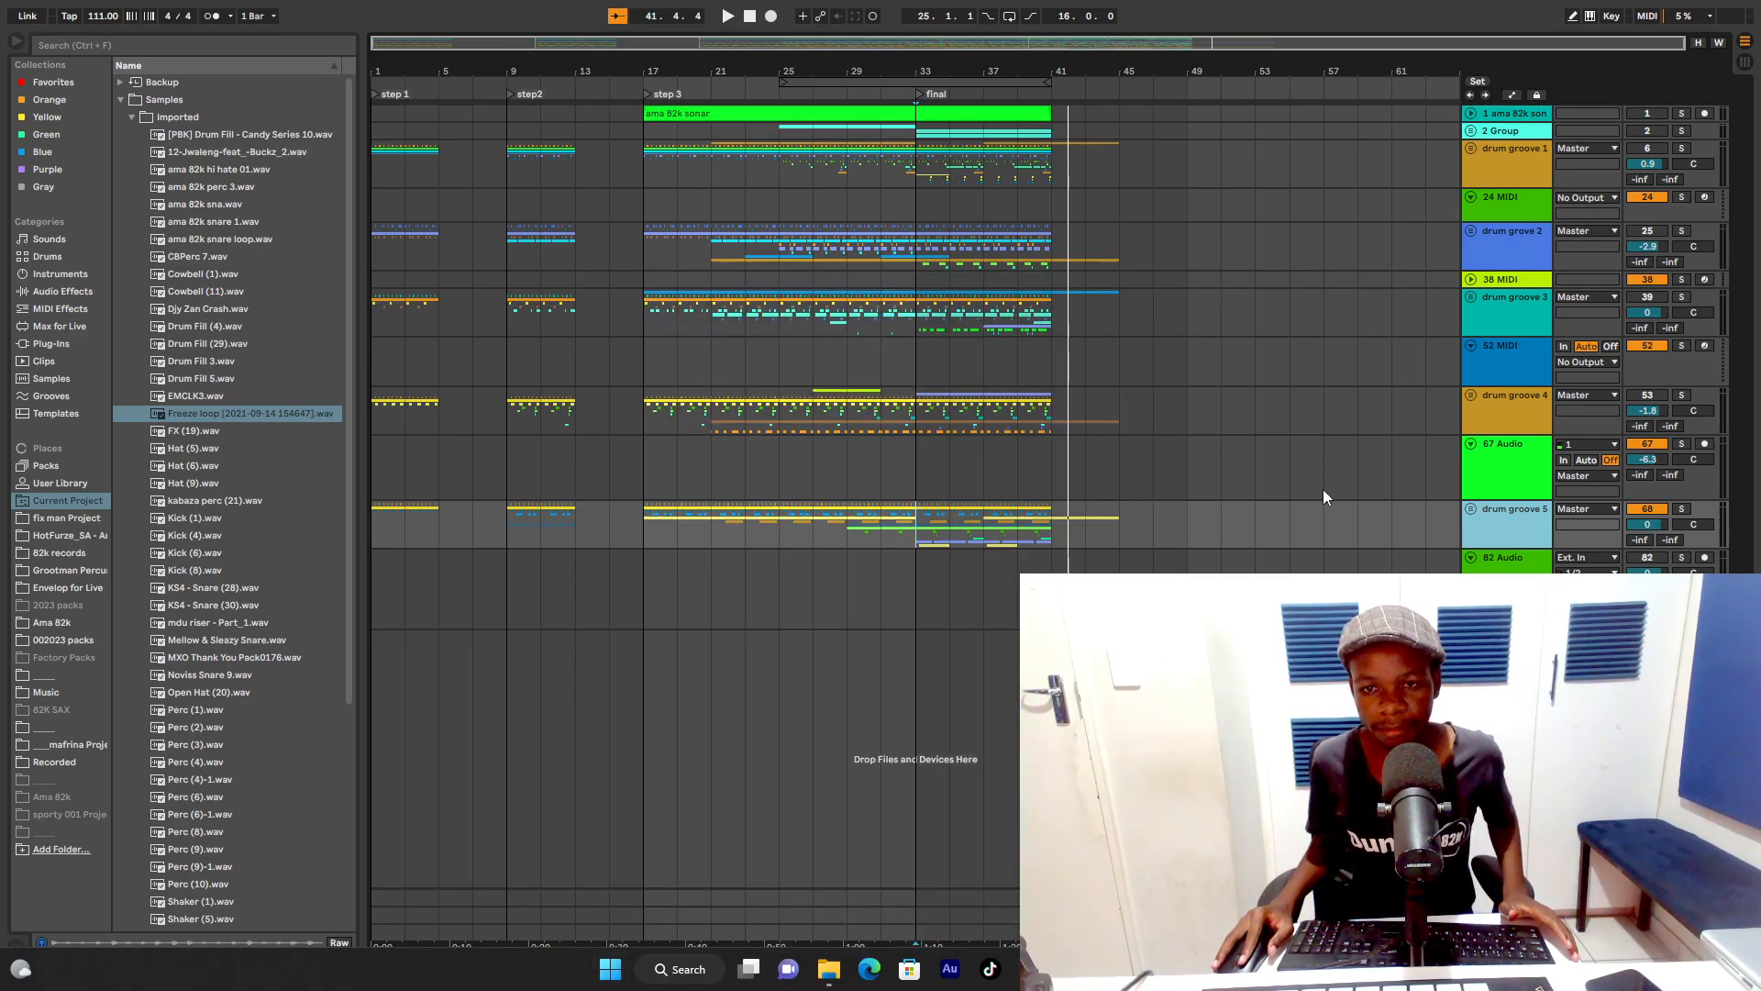